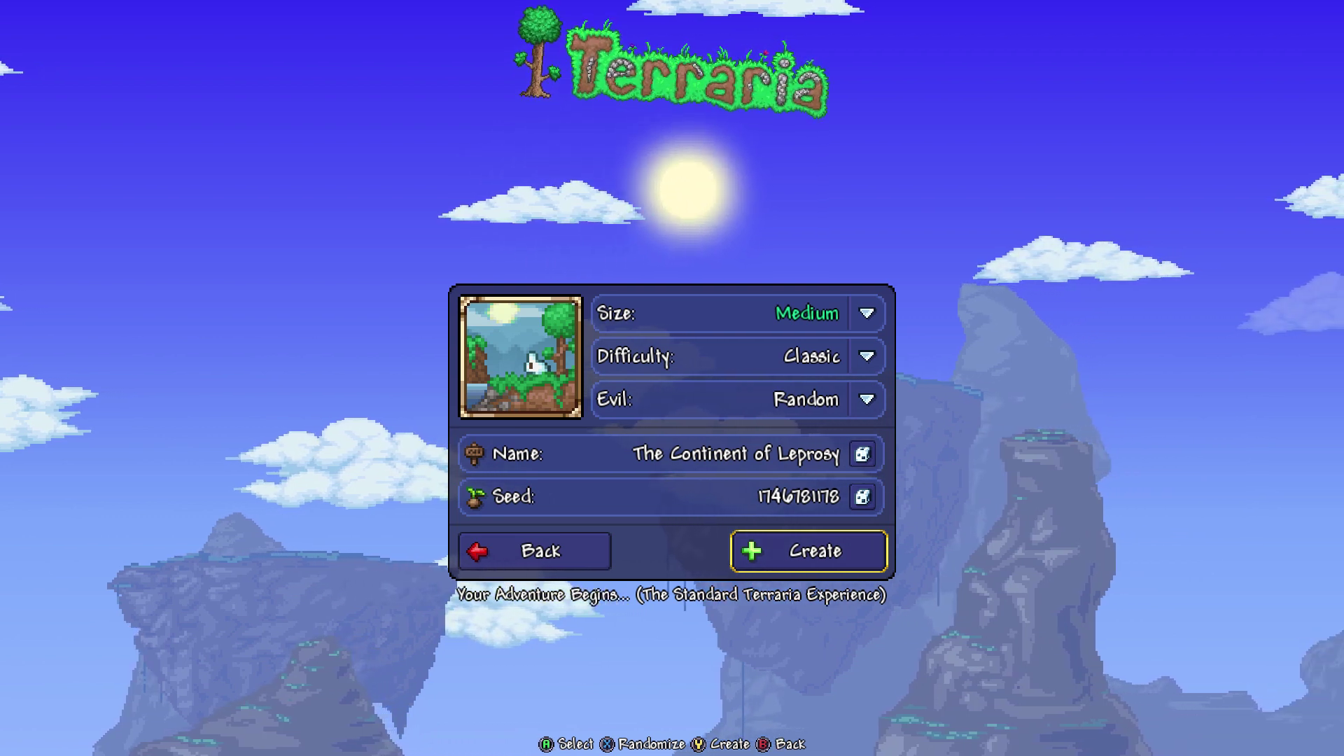
# - Generate the Medium Classic world 'The Continent of Leprosy' with random evil
pyautogui.press('Return')
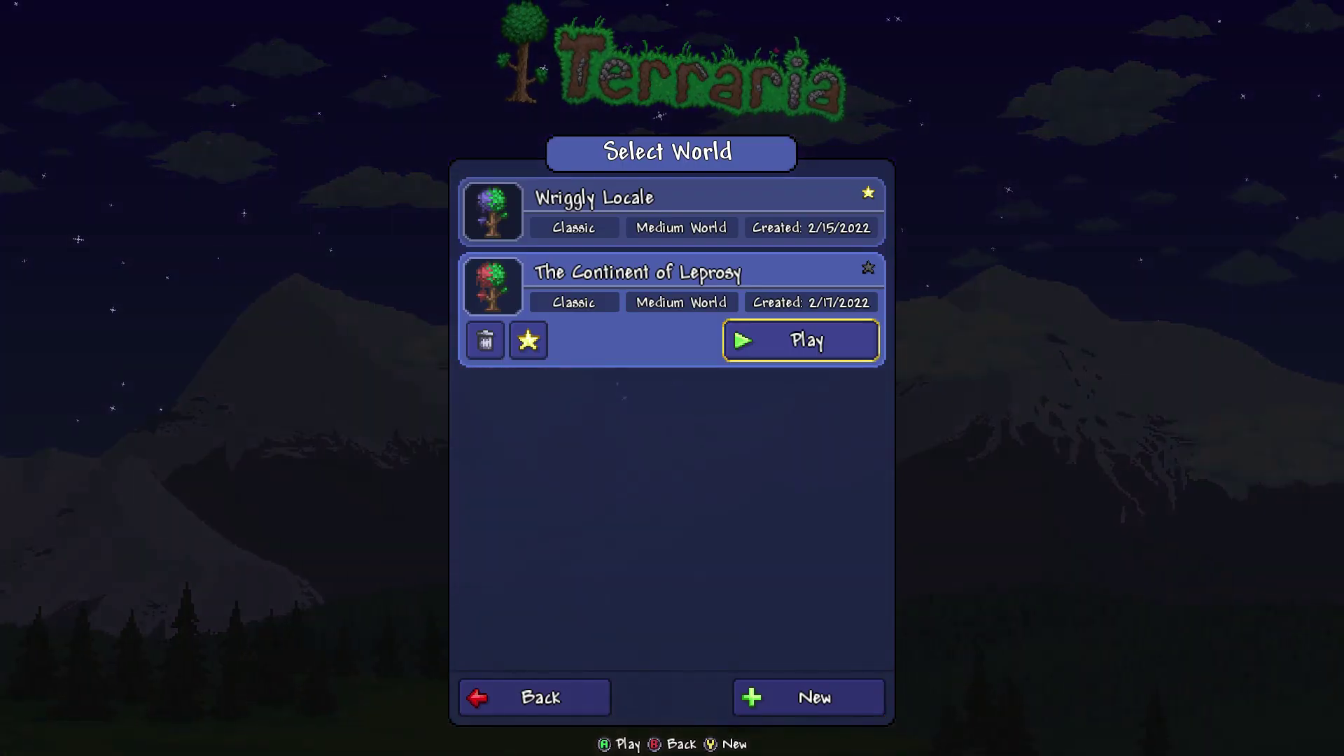
# - Load The Continent of Leprosy from the world list and start playing
pyautogui.press('Return')
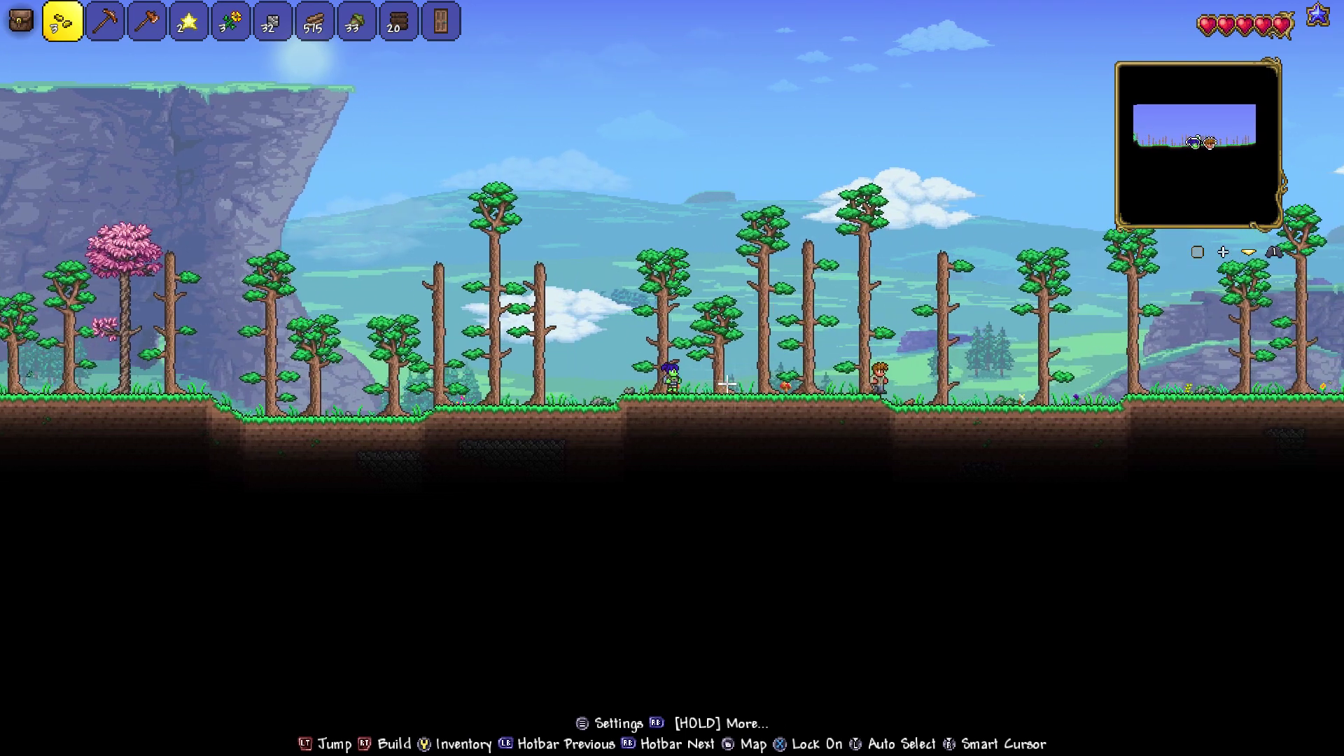
# - Walk the first character right, then bring second player JDN in through split-screen
pyautogui.press('space')
pyautogui.press('space')
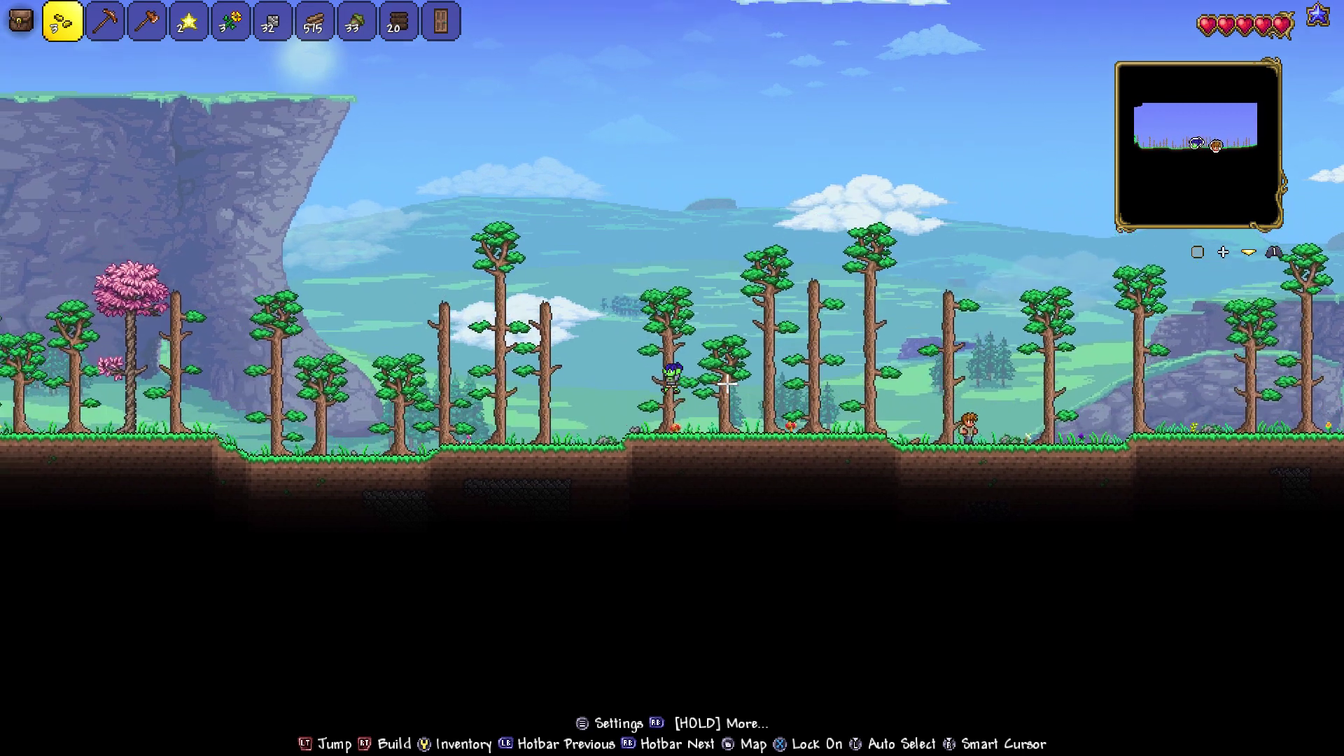
pyautogui.press('d')
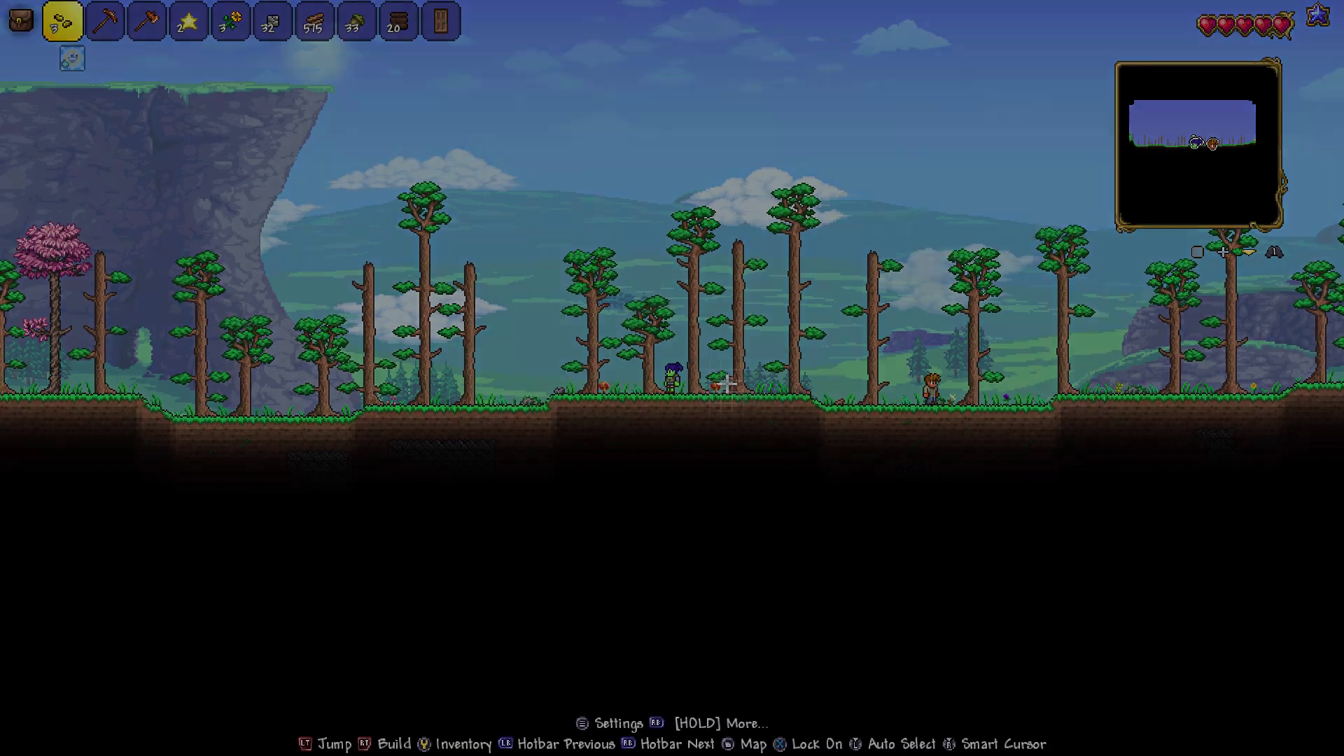
pyautogui.press('Return')
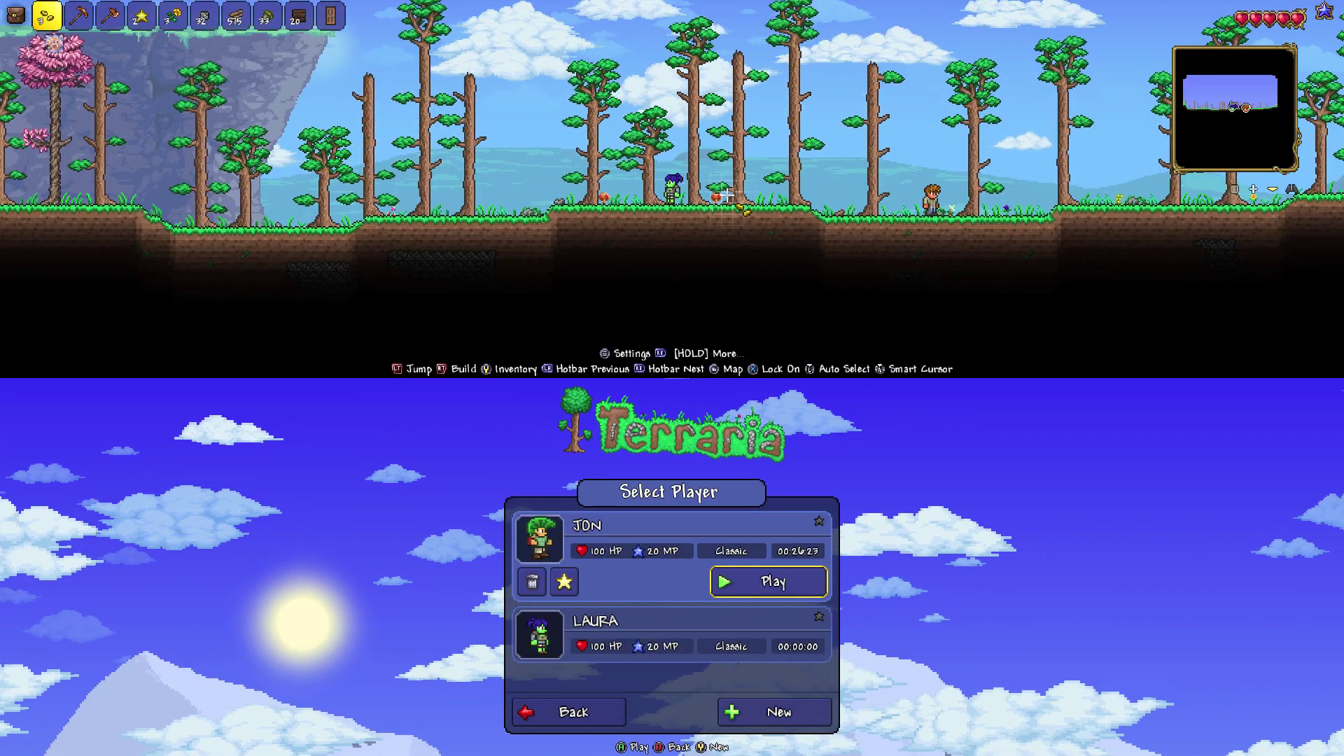
pyautogui.press('Return')
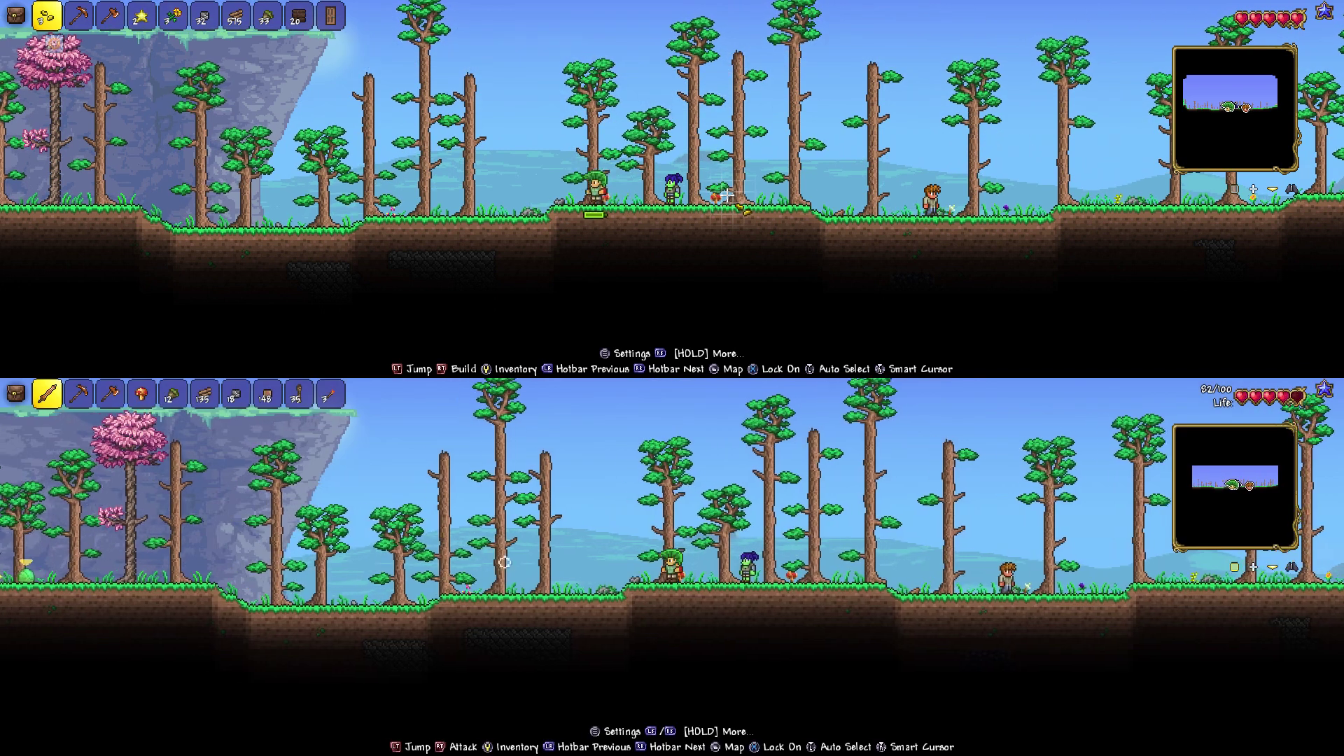
pyautogui.press('Left')
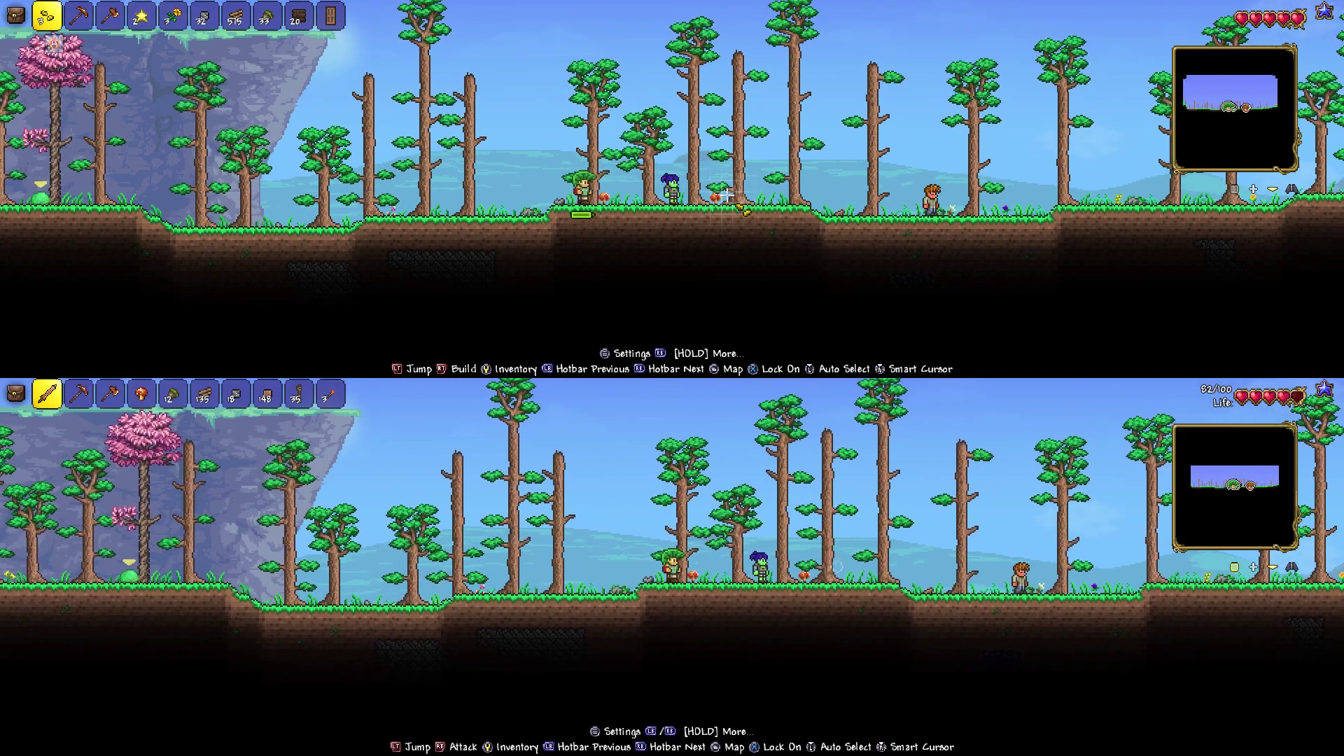
pyautogui.press('Right')
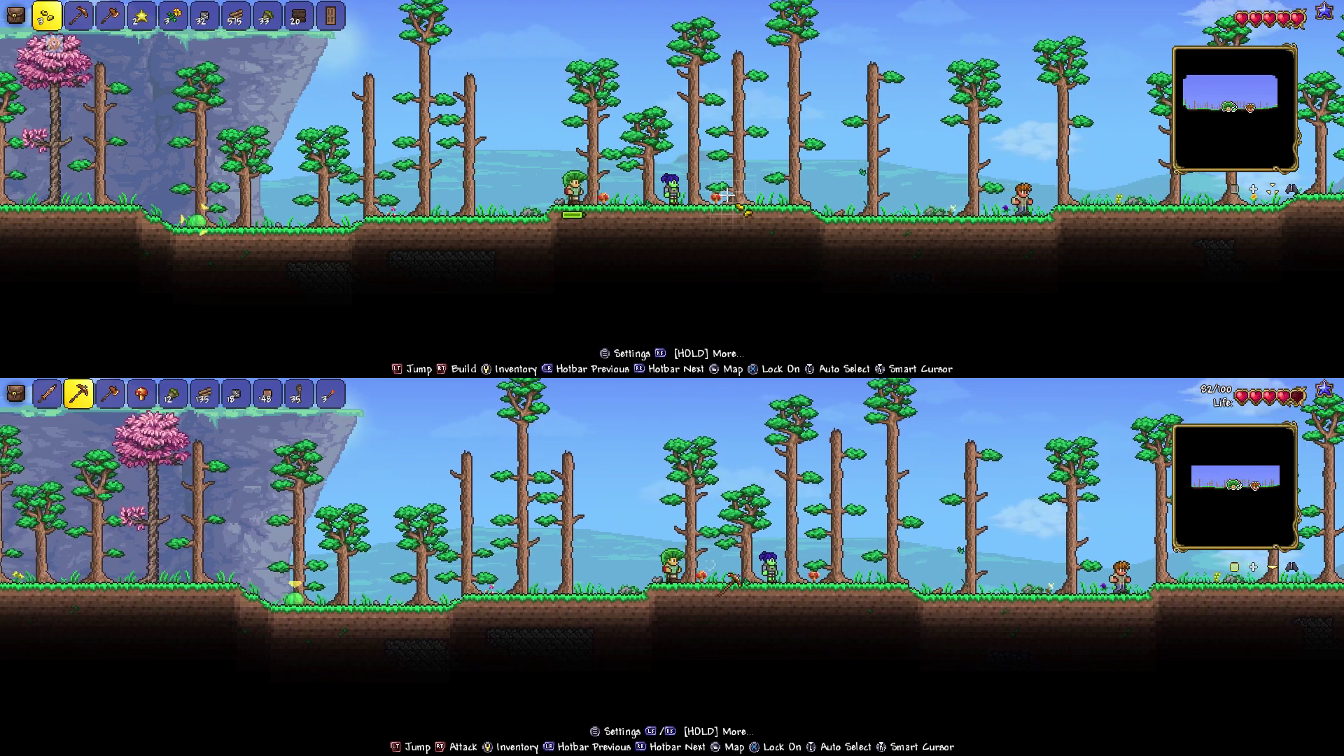
# - Walk both players through the forest, felling trees and collecting wood and acorns
pyautogui.press('Right')
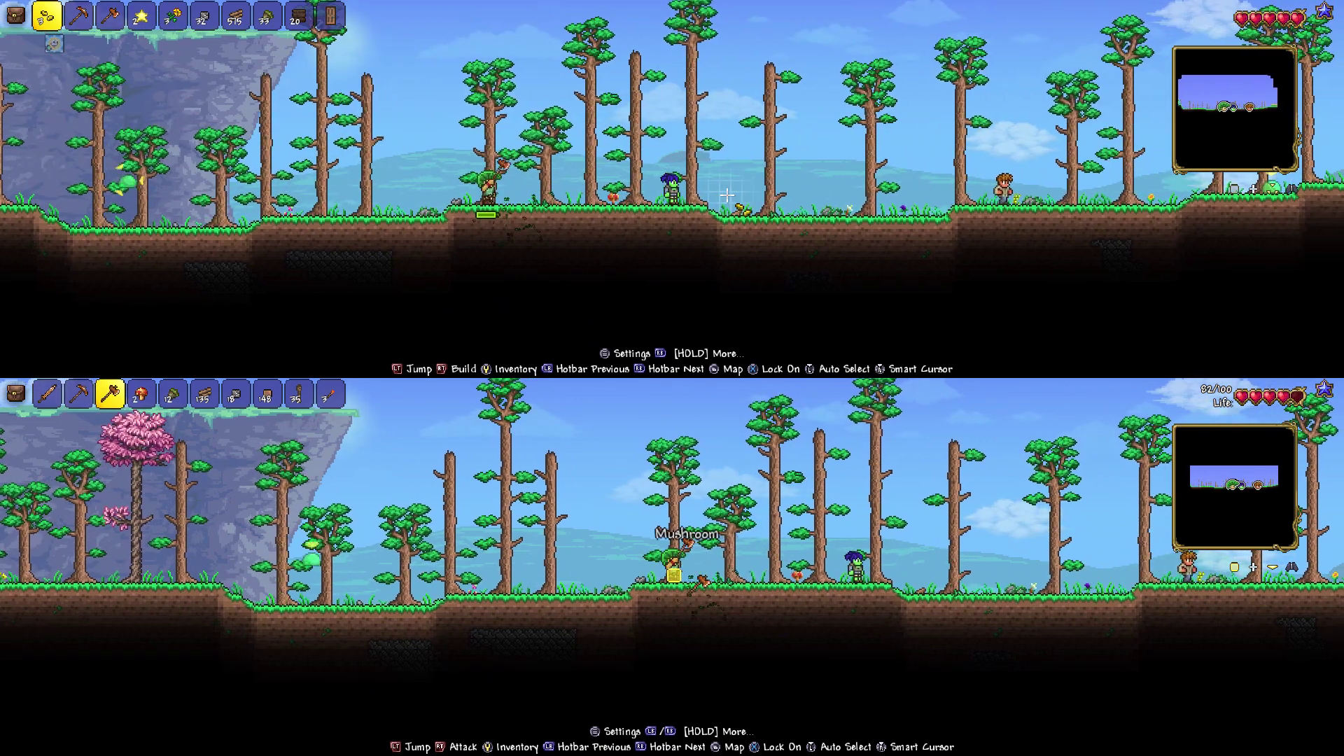
pyautogui.press('Left')
pyautogui.press('Left')
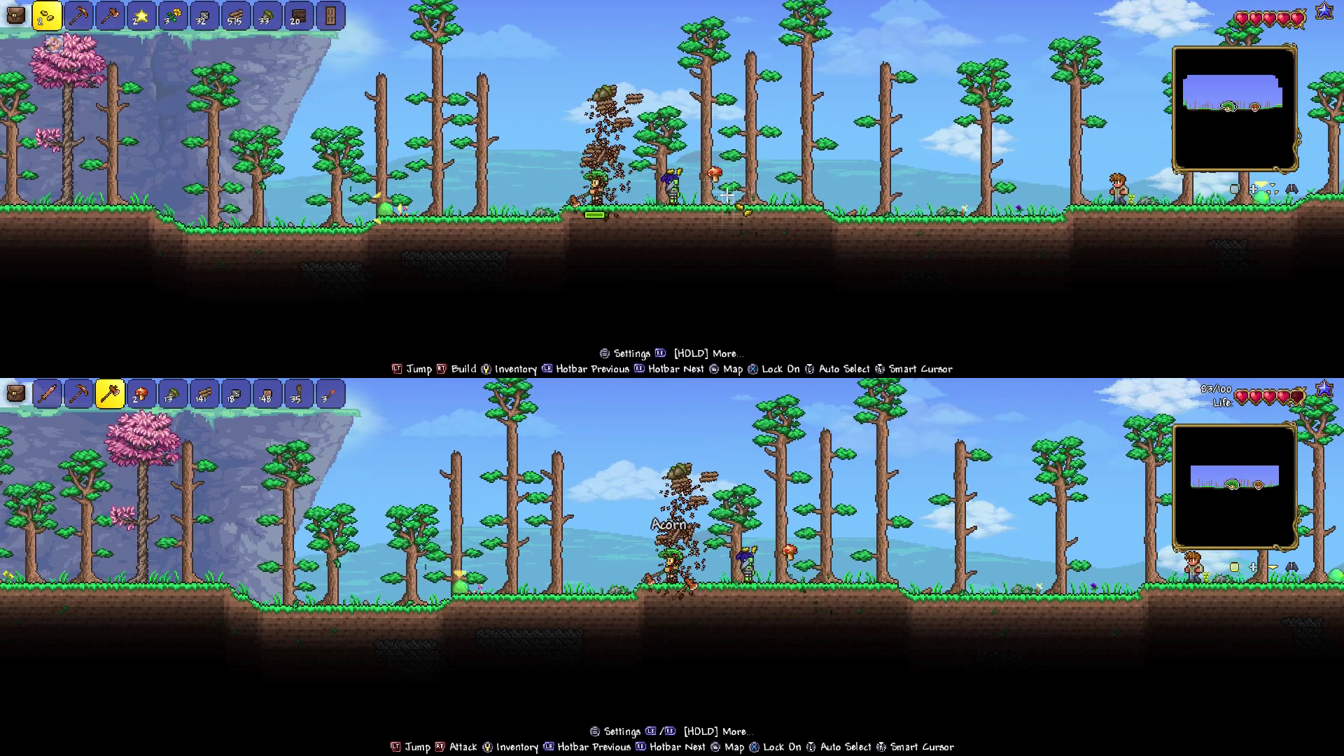
pyautogui.press('Right')
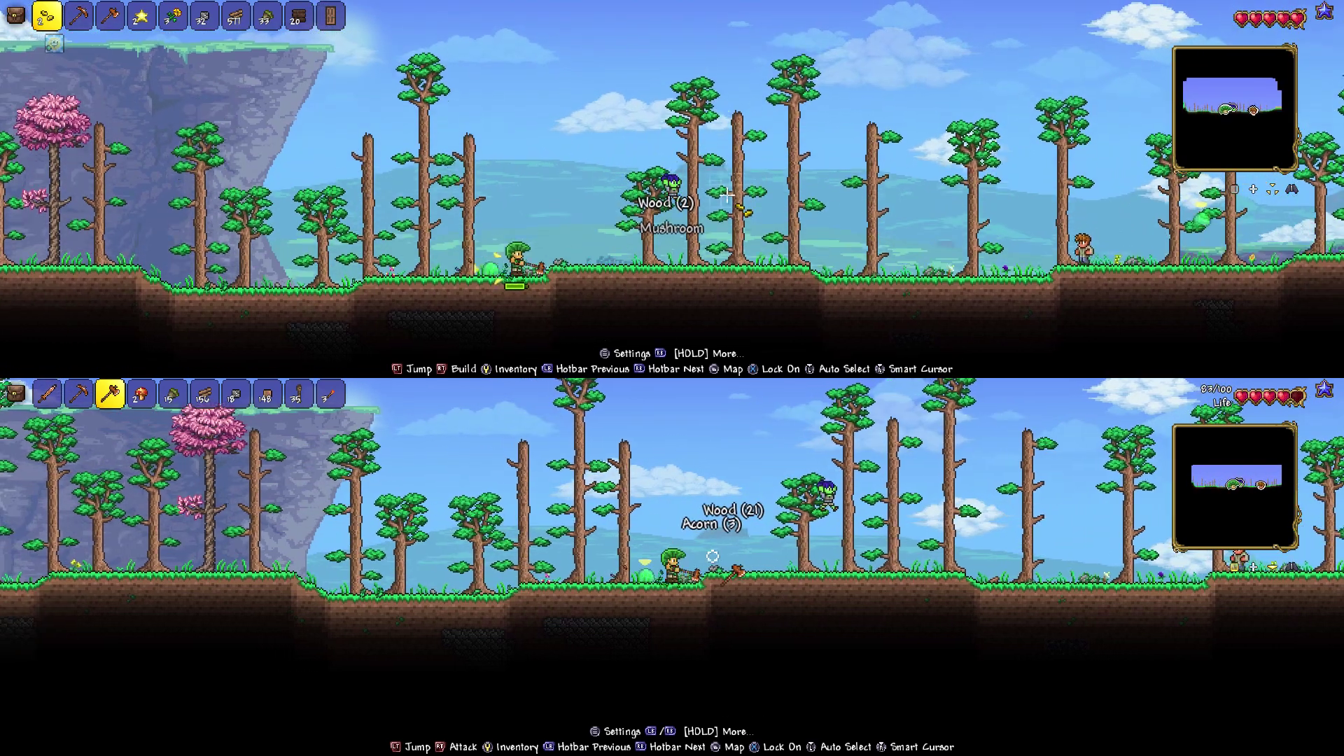
pyautogui.press('Left')
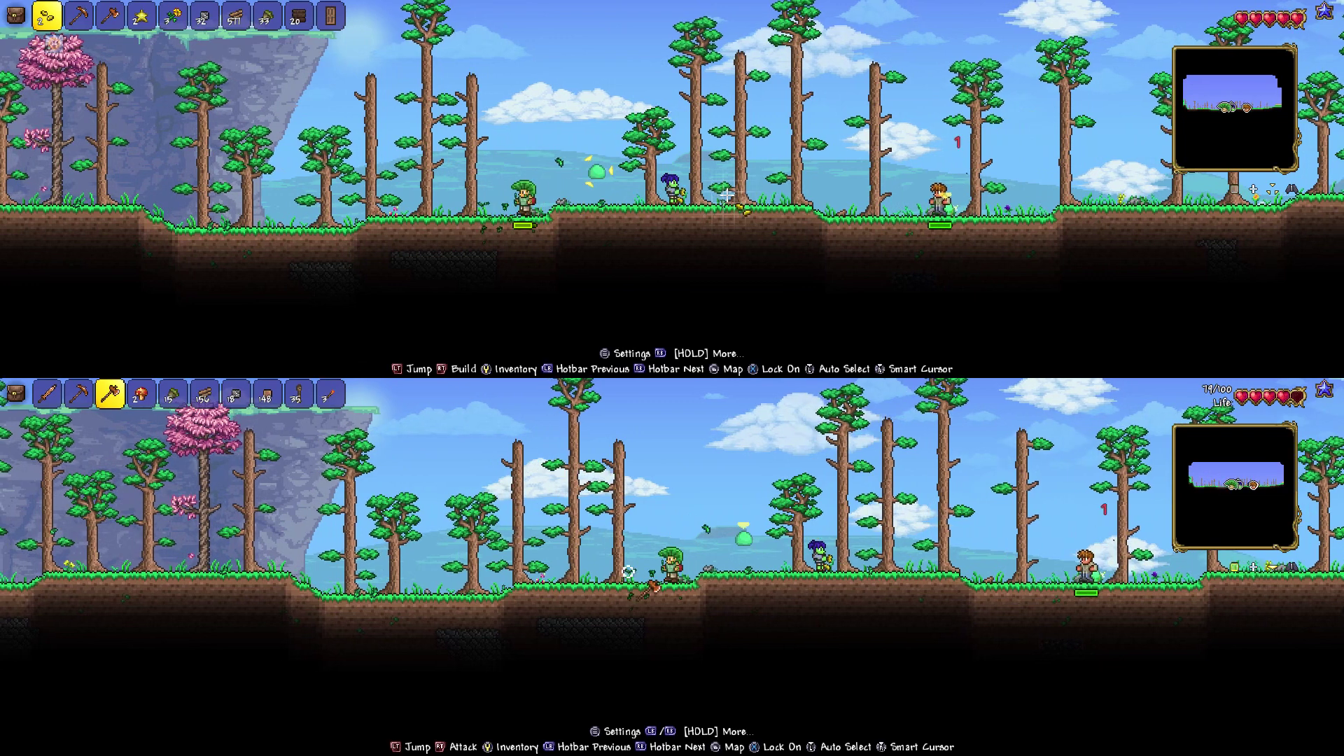
pyautogui.press('Left')
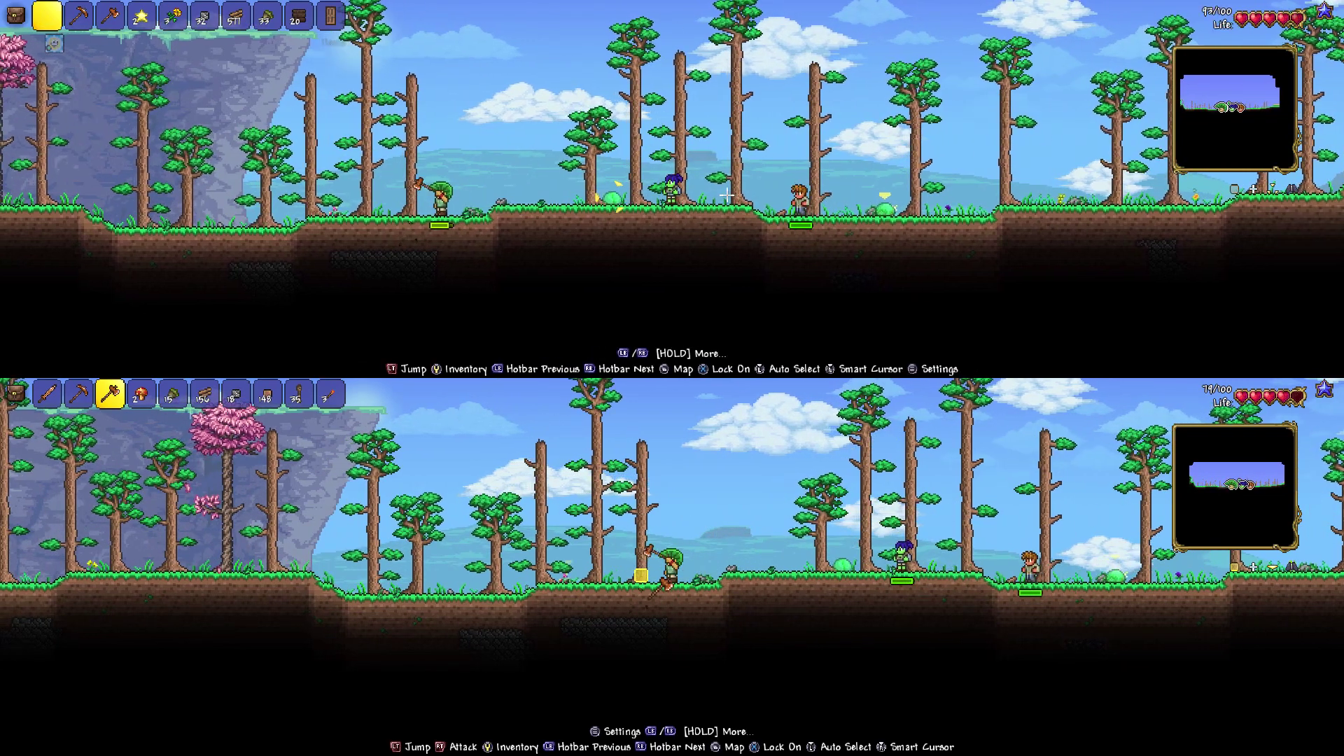
pyautogui.click(725, 196)
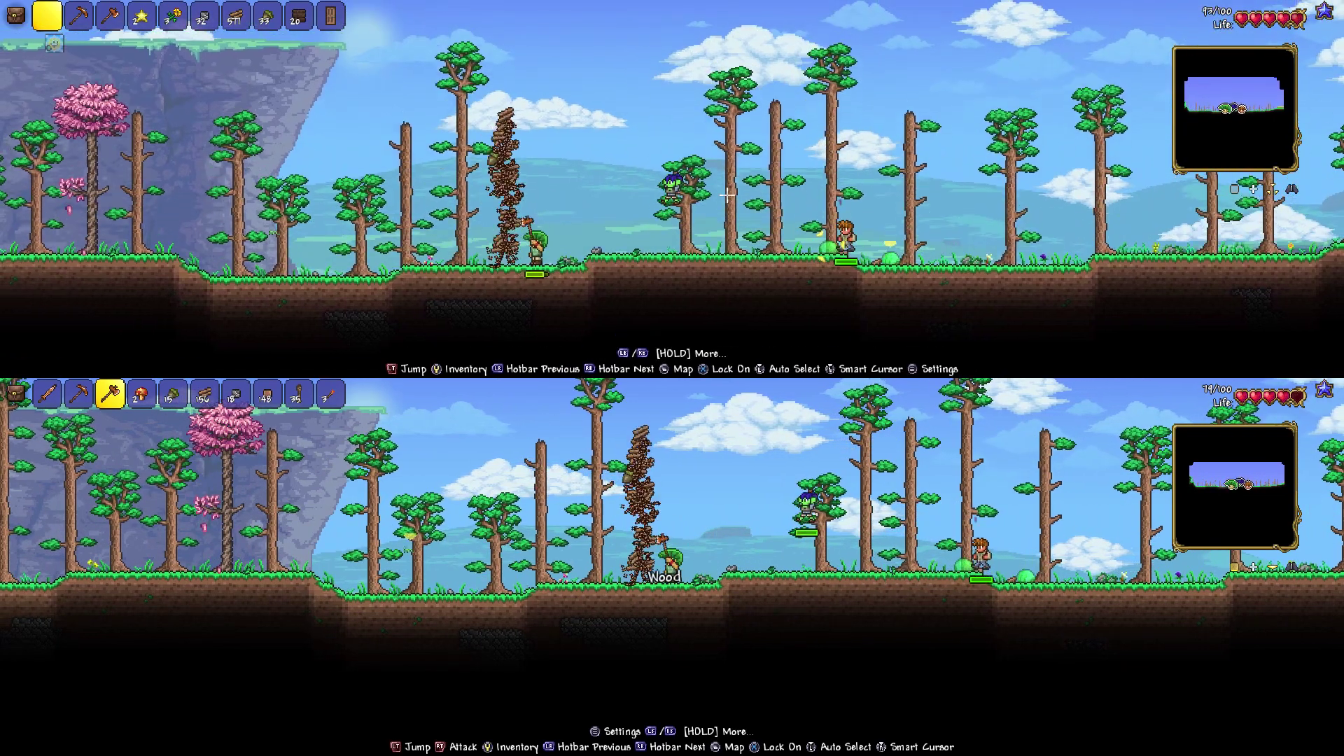
pyautogui.press('Left')
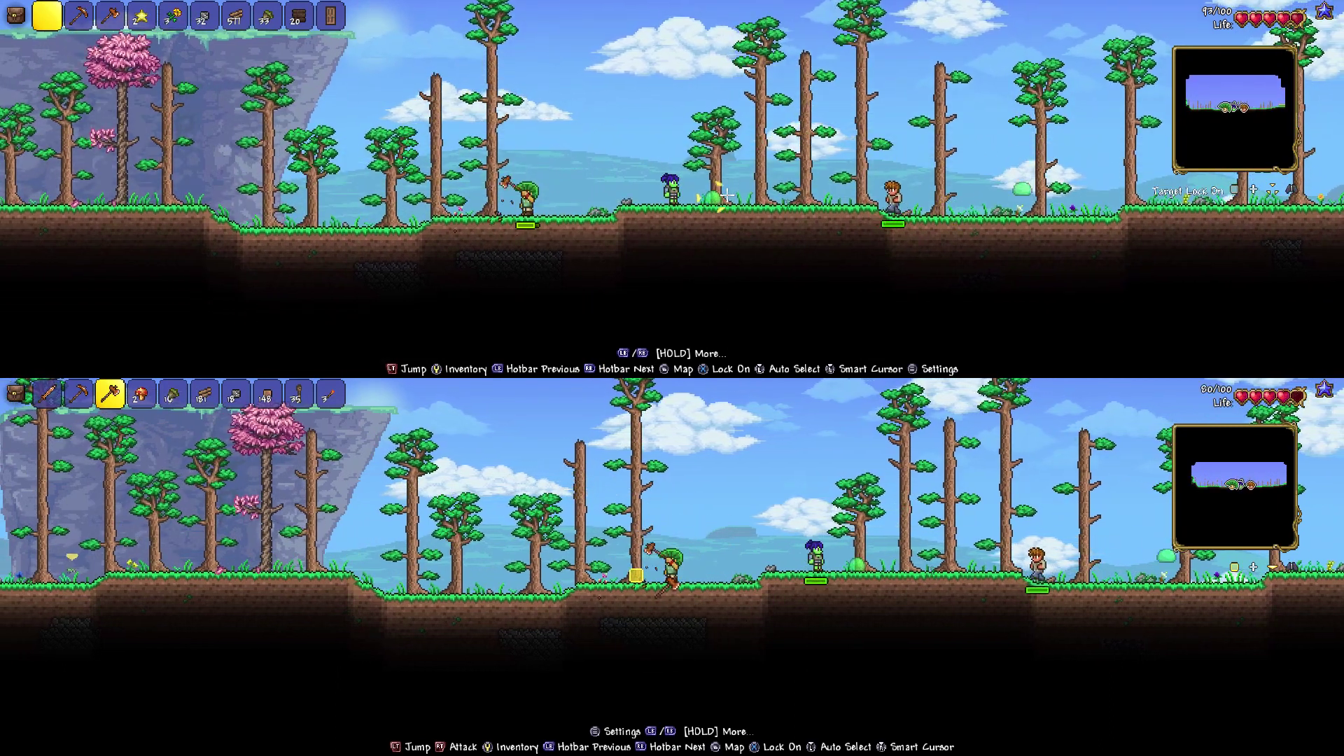
pyautogui.press('Escape')
pyautogui.press('Escape')
pyautogui.press('Left')
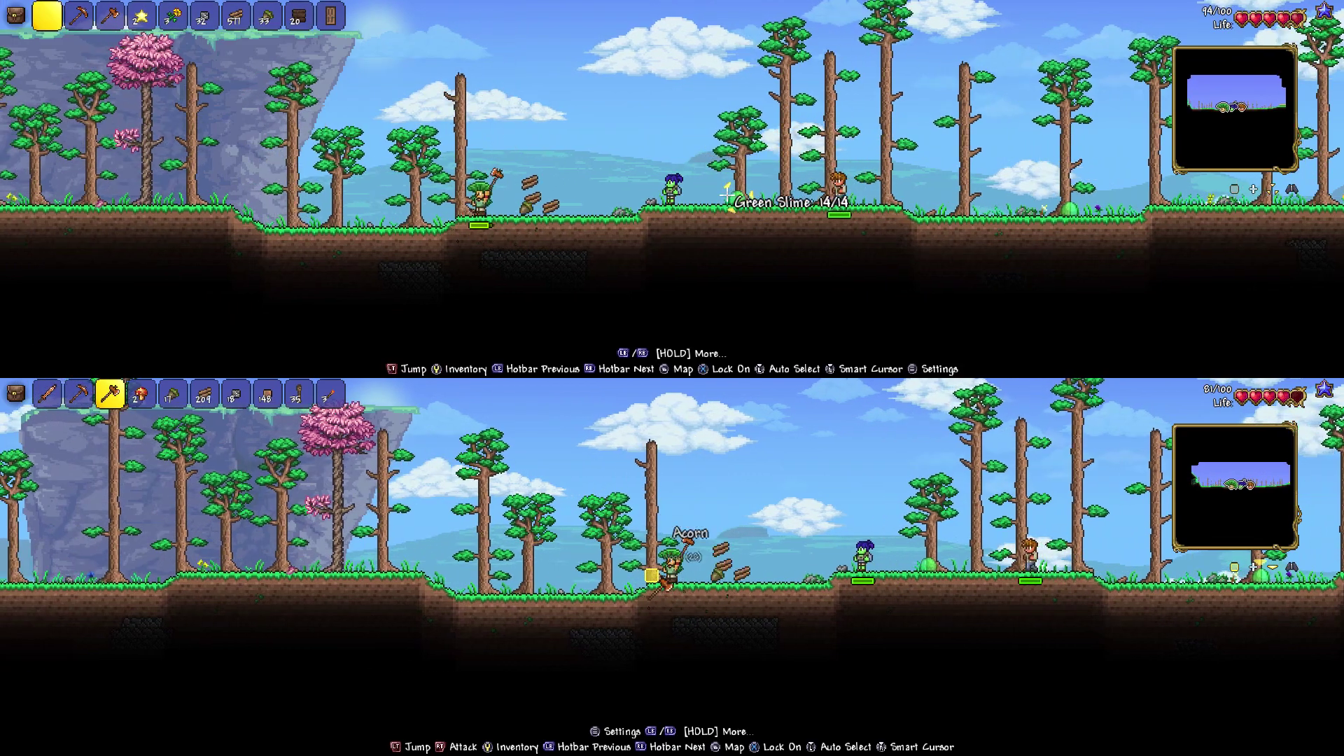
pyautogui.press('Left')
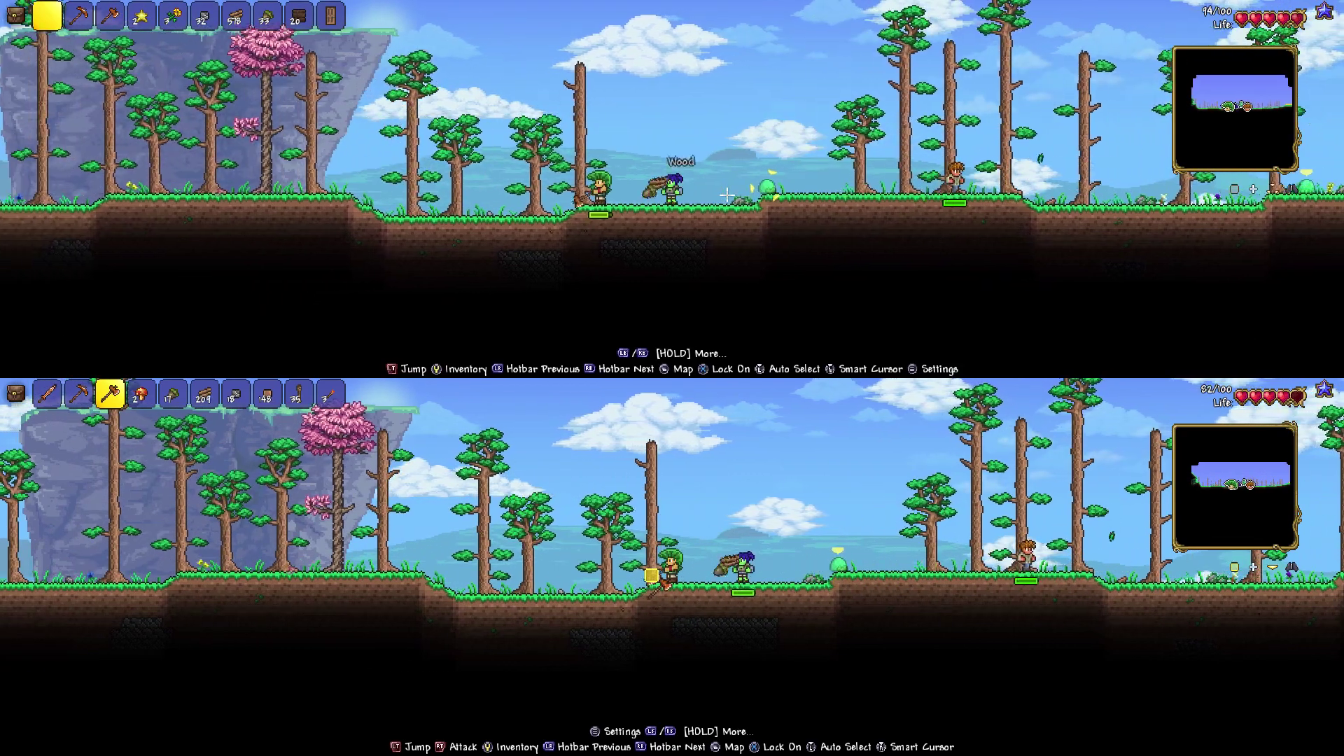
pyautogui.press('Left')
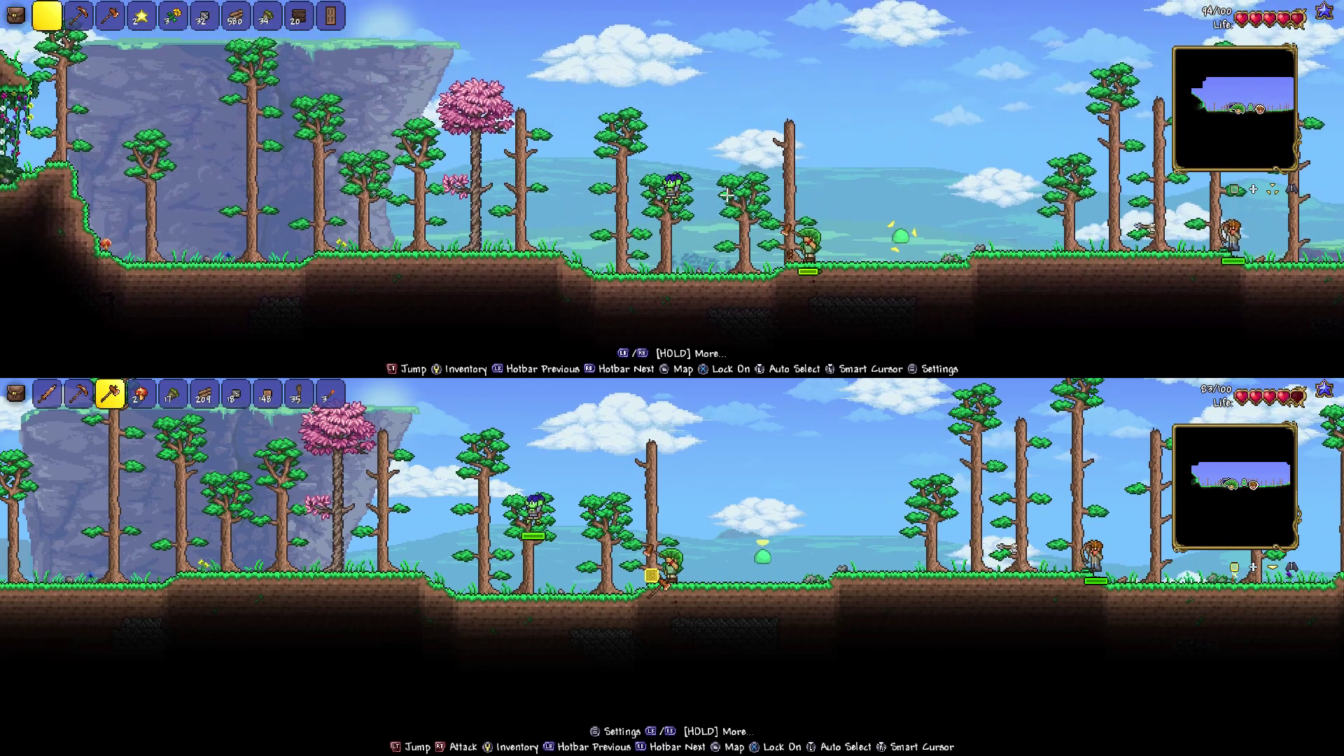
# - Cycle the lower player's hotbar through the Mushroom to the sword
pyautogui.press('Left')
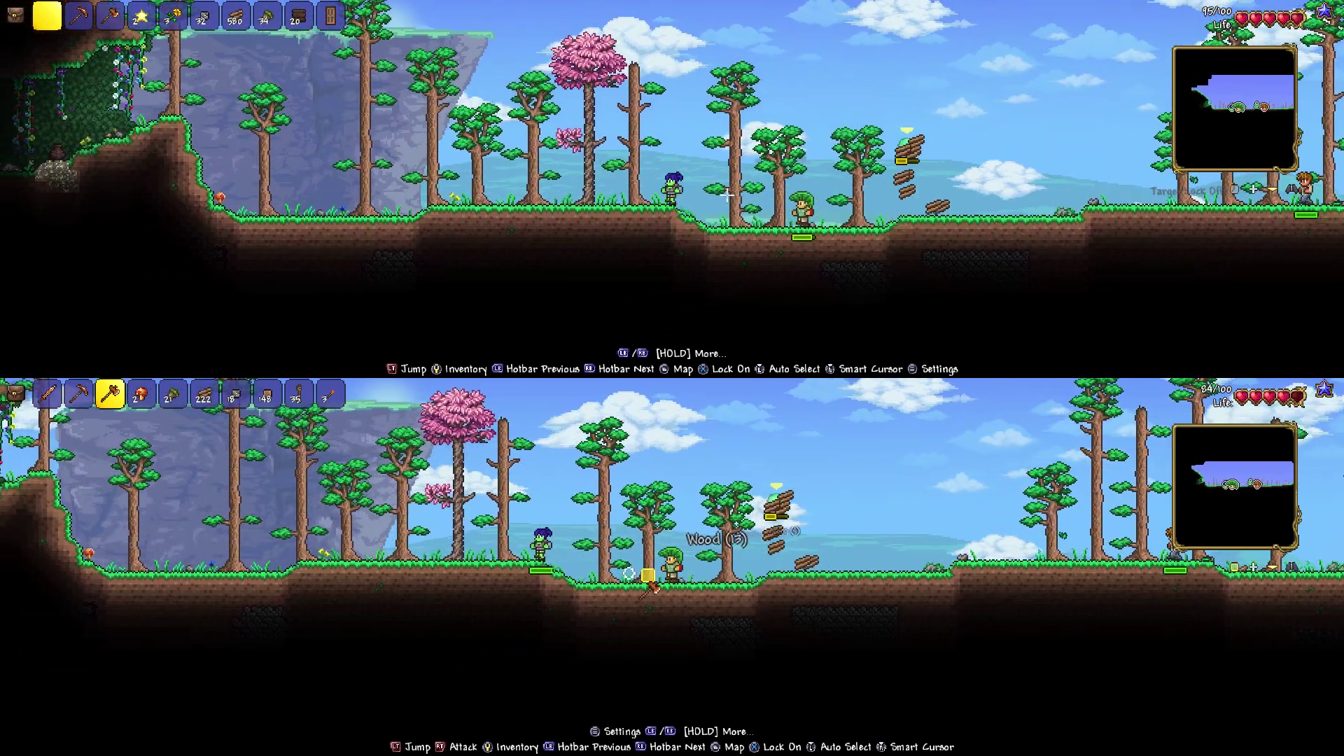
pyautogui.press('6')
pyautogui.press('Left')
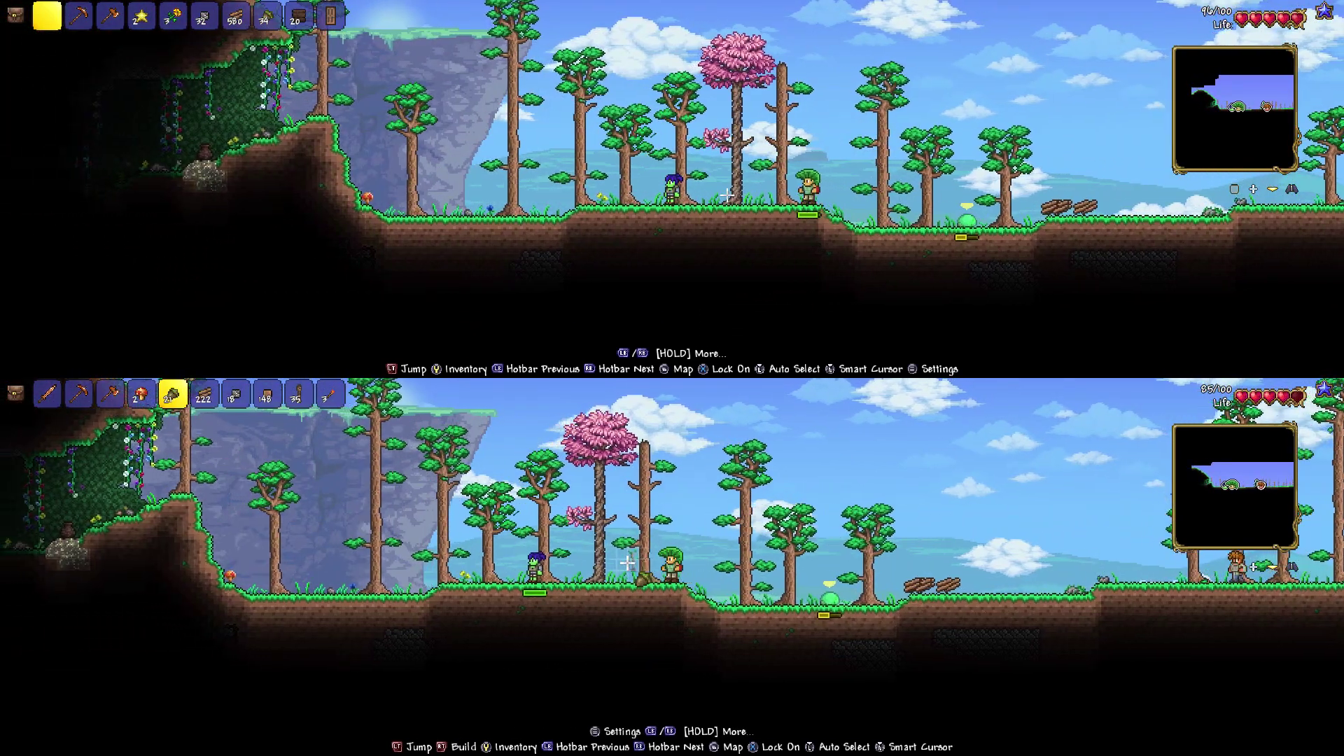
pyautogui.press('5')
pyautogui.press('Left')
# - Switch the lower player from sword to torches to axe and chop trees
pyautogui.press('1')
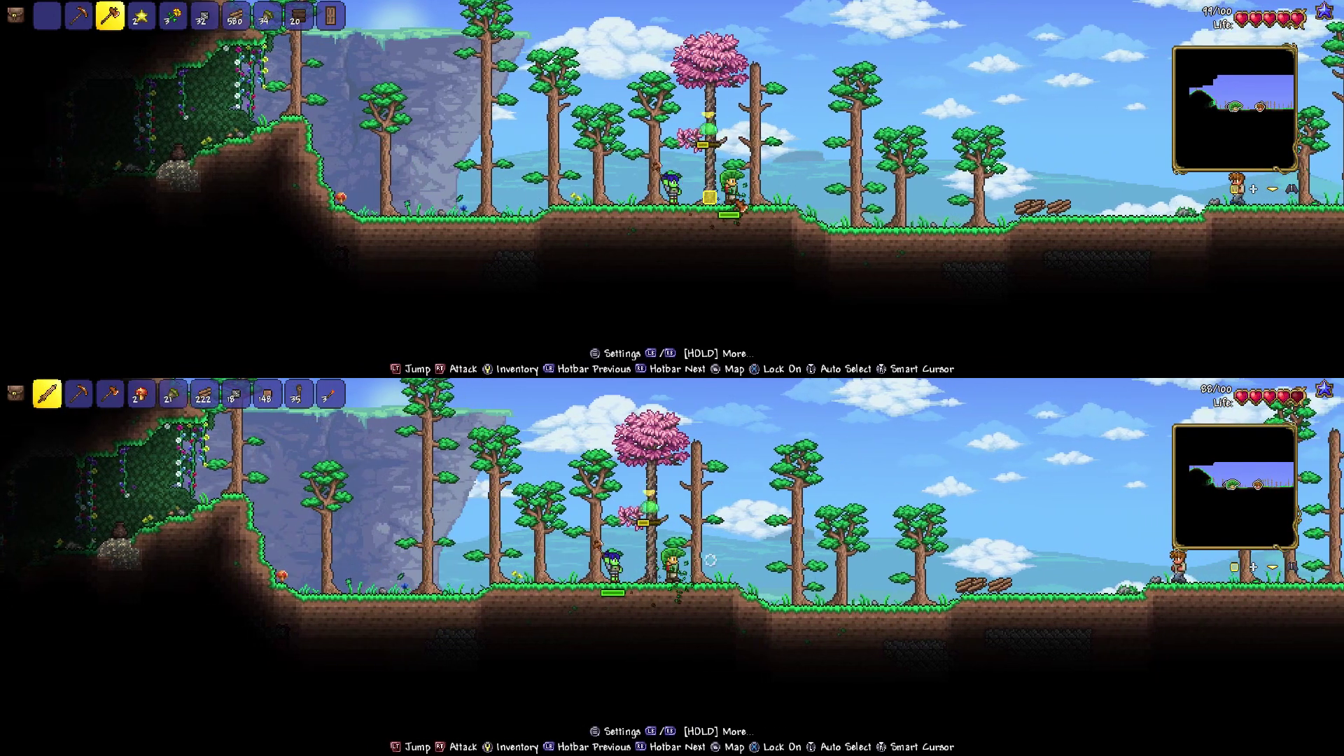
pyautogui.press('Left')
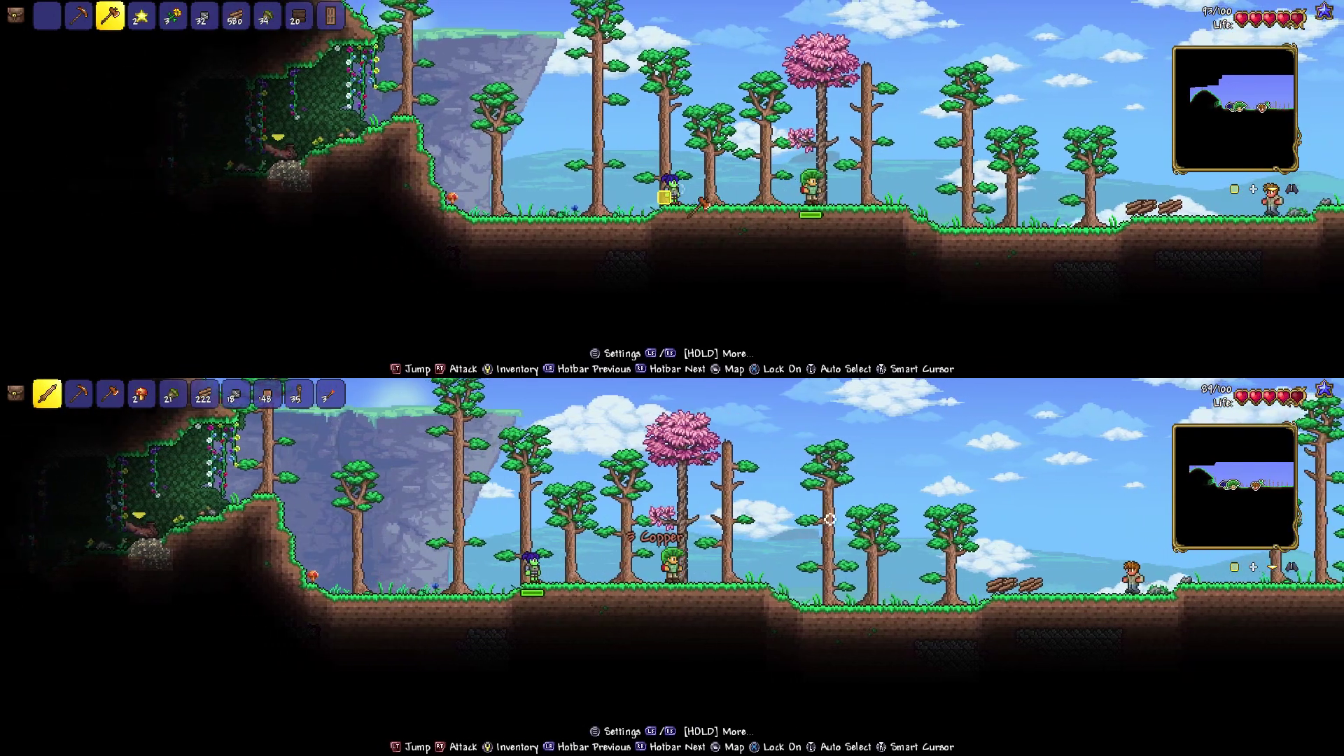
pyautogui.press('Right')
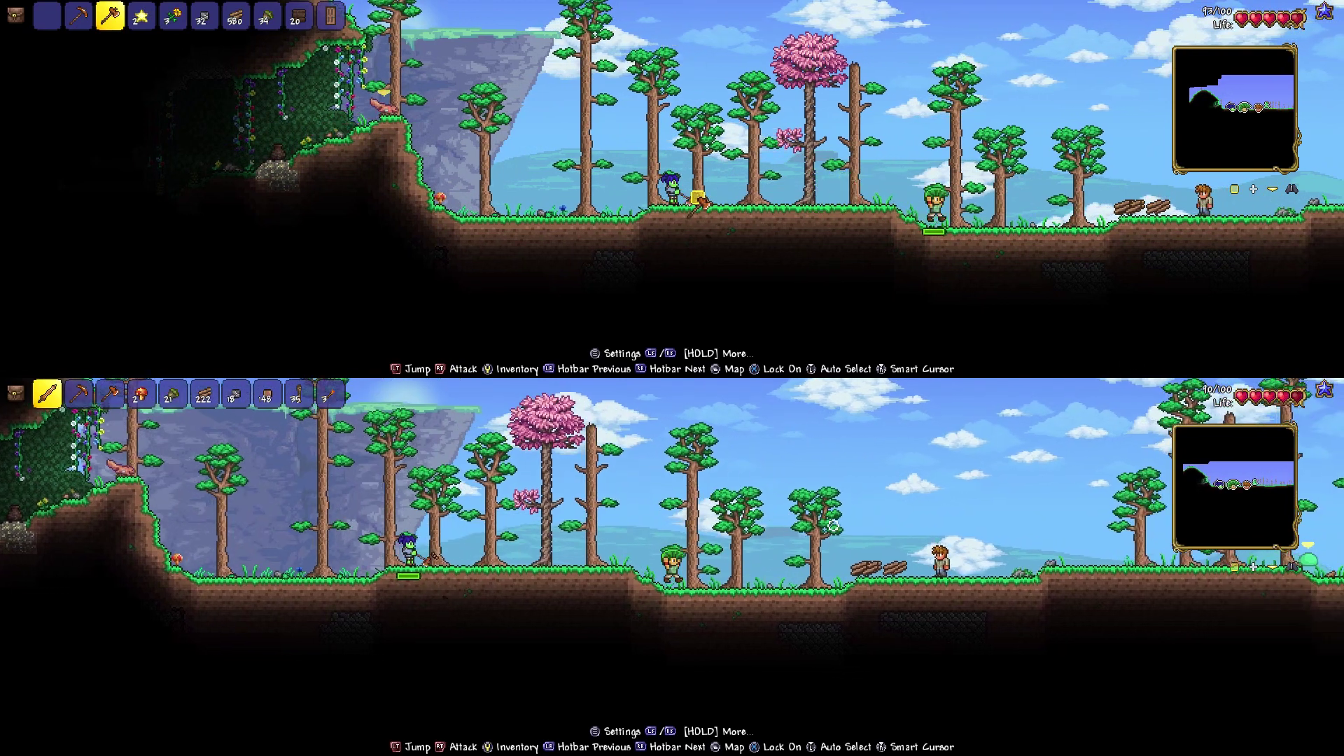
pyautogui.press('0')
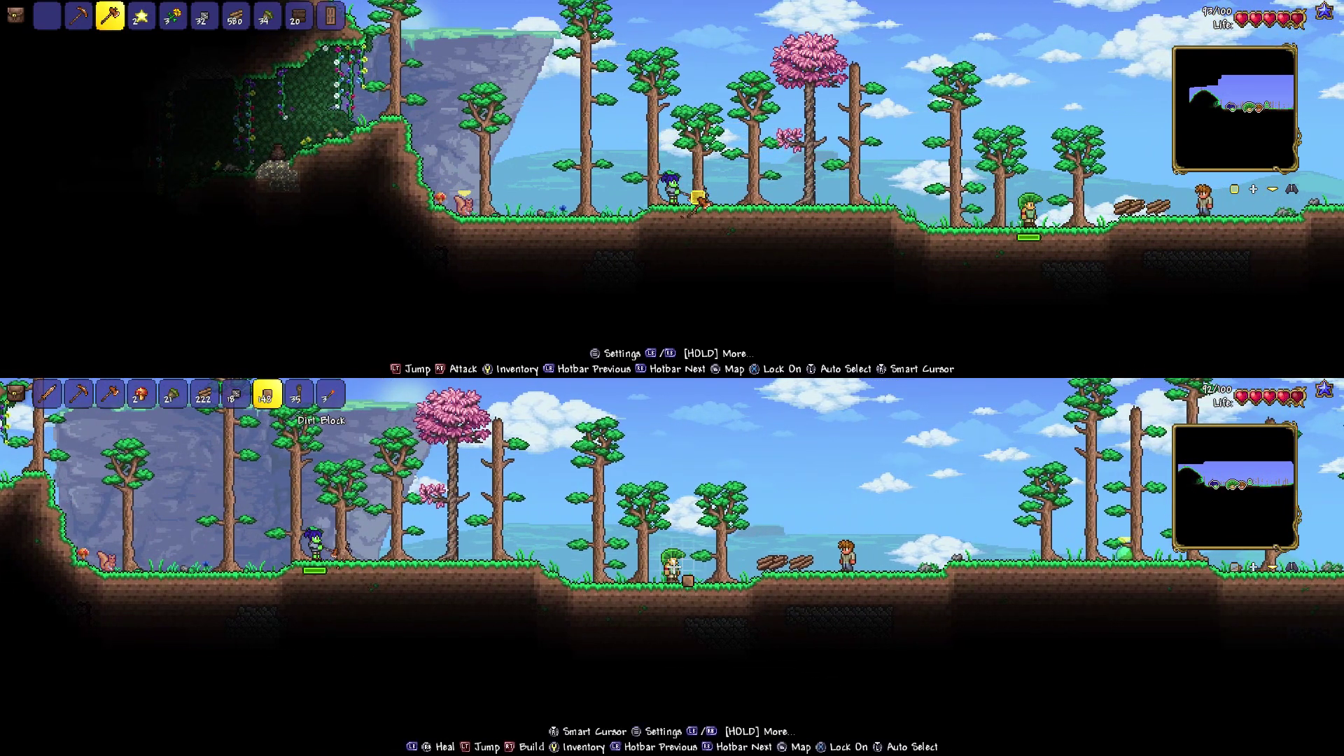
pyautogui.press('3')
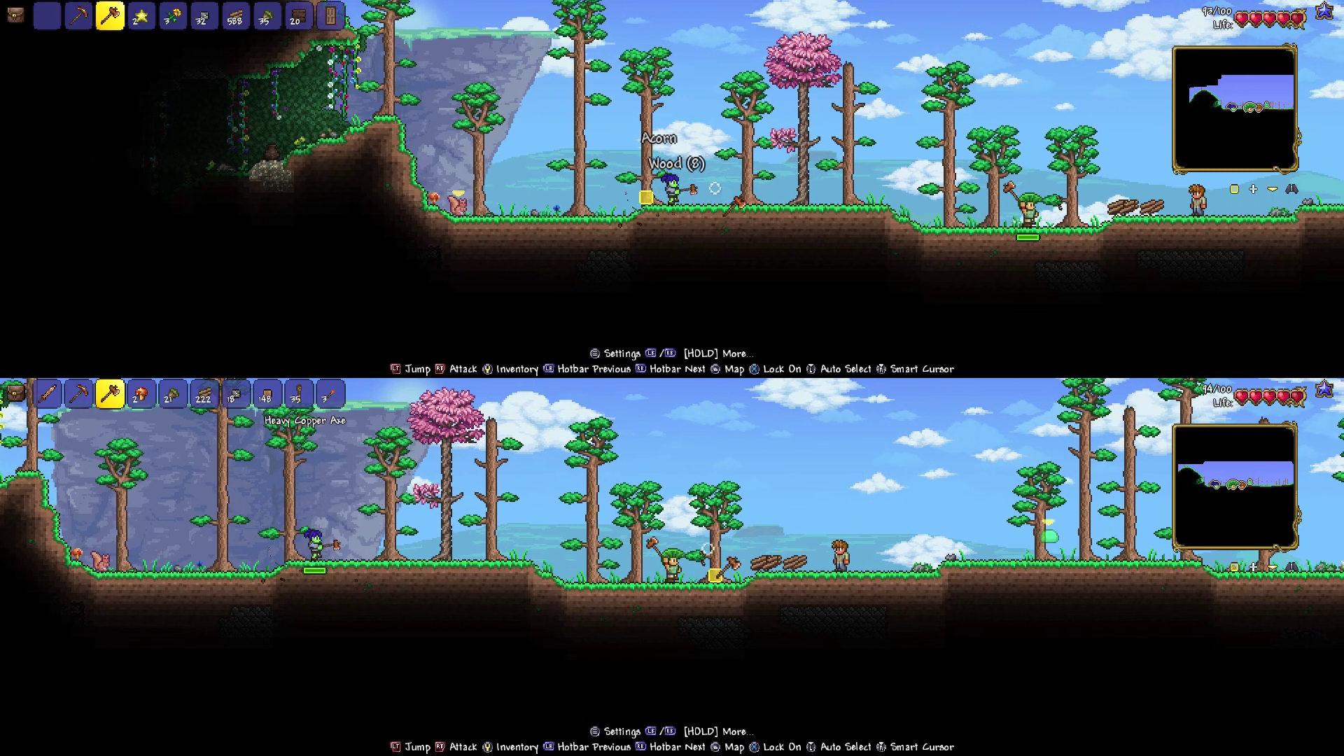
pyautogui.press('Right')
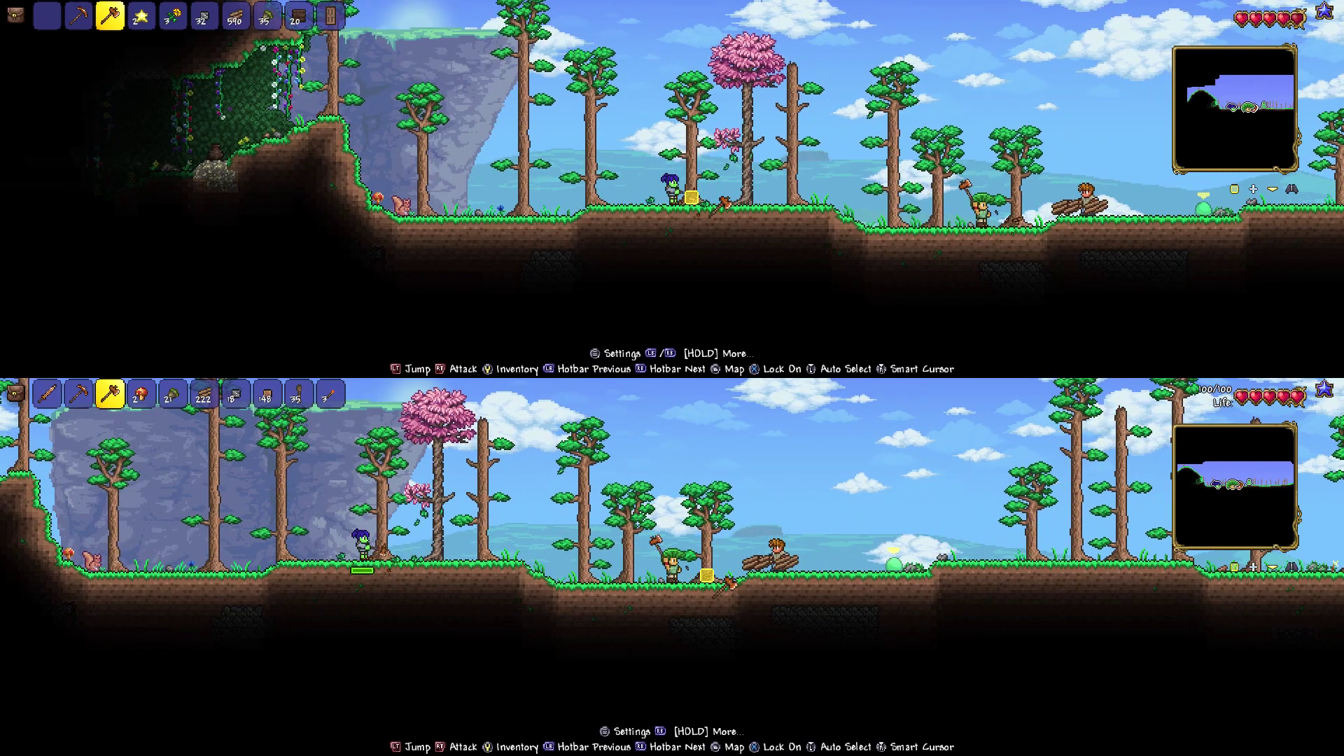
pyautogui.press('Right')
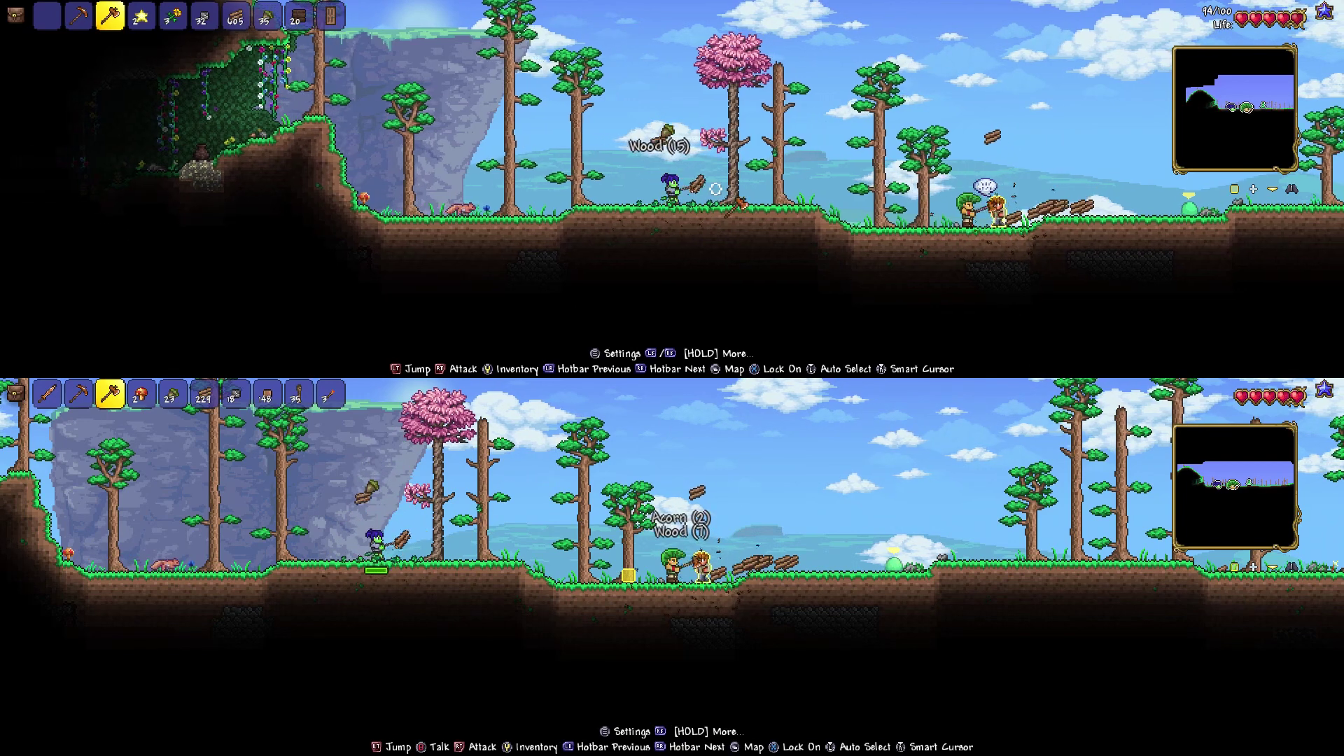
# - Walk both players left, fell the top player's tree, and collect wood and acorns
pyautogui.press('Left')
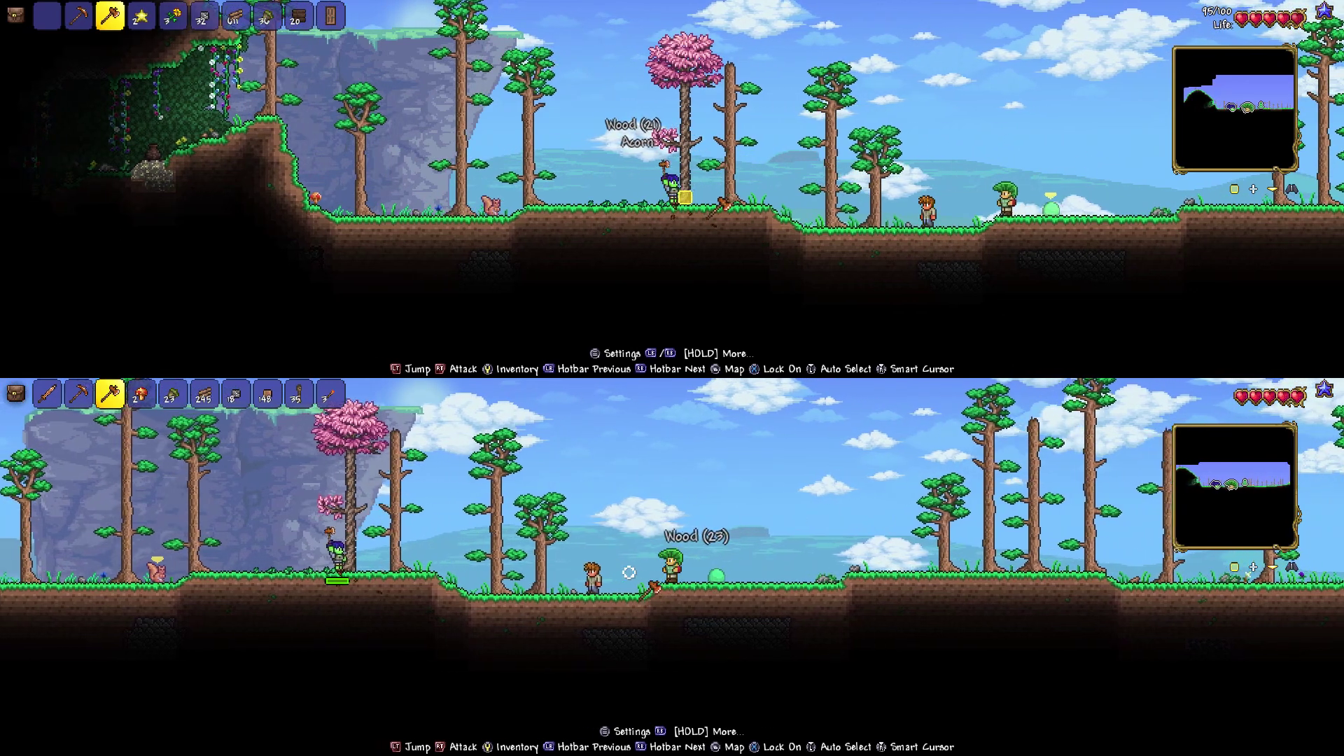
pyautogui.press('Left')
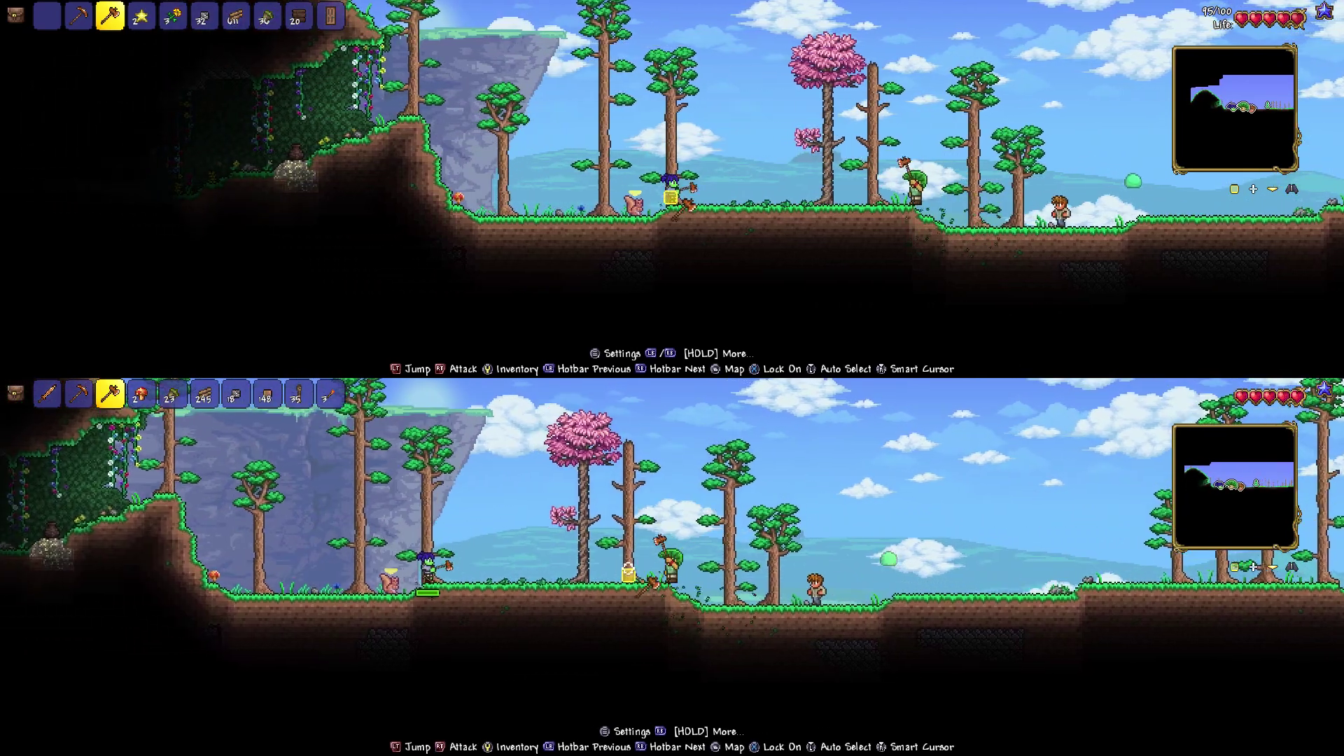
pyautogui.press('Left')
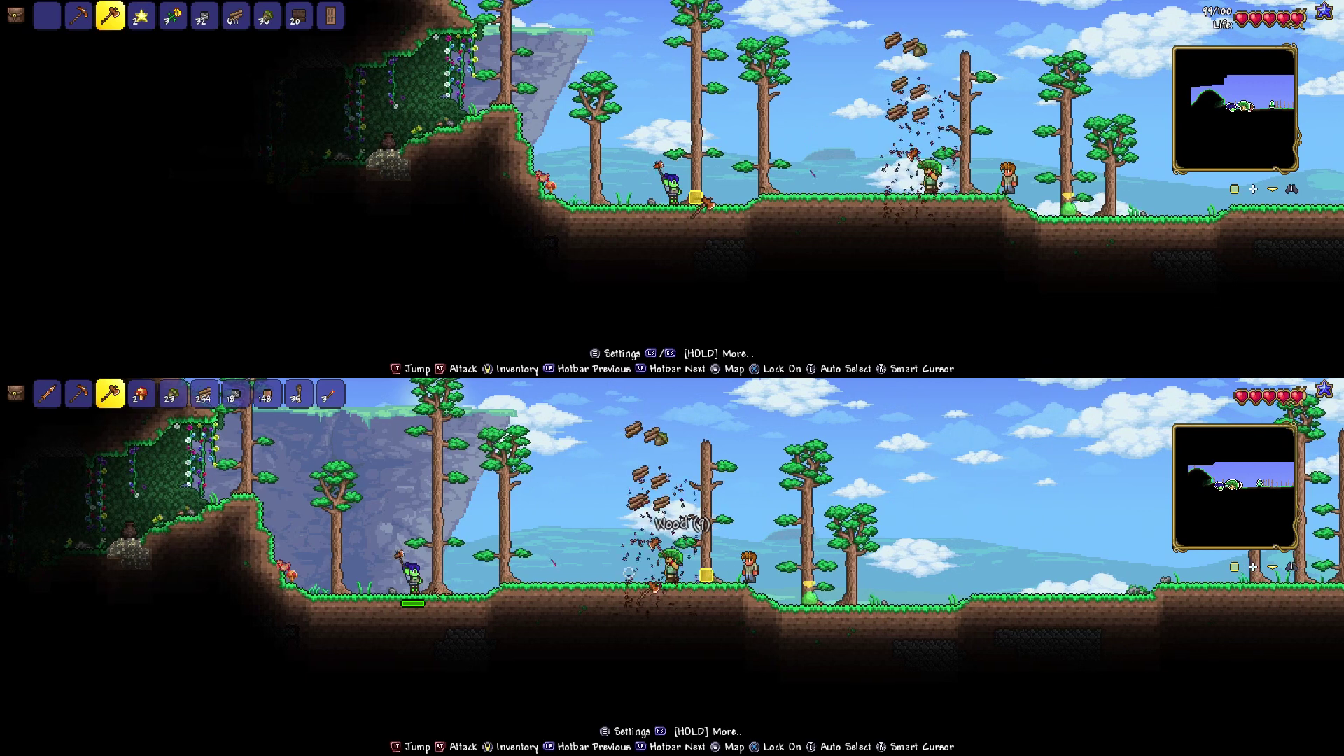
pyautogui.press('Left')
pyautogui.press('1')
pyautogui.press('Right')
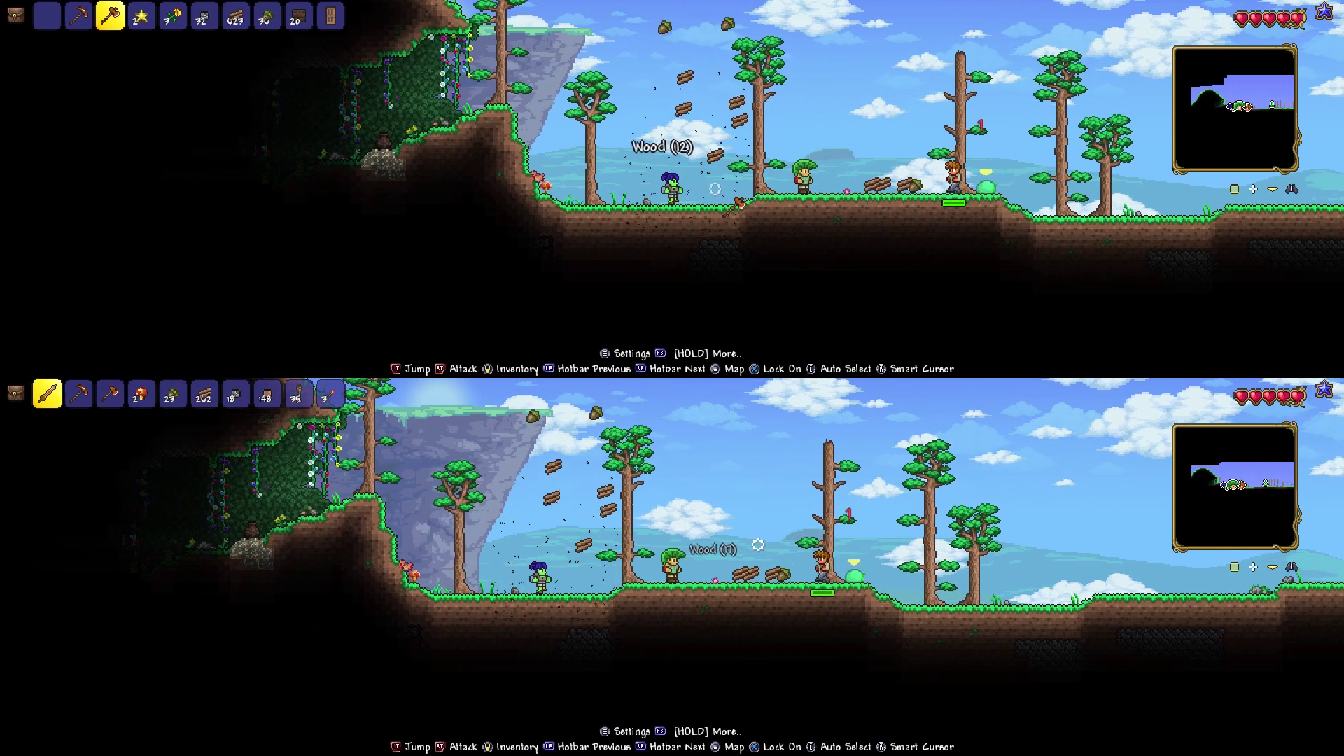
pyautogui.press('Left')
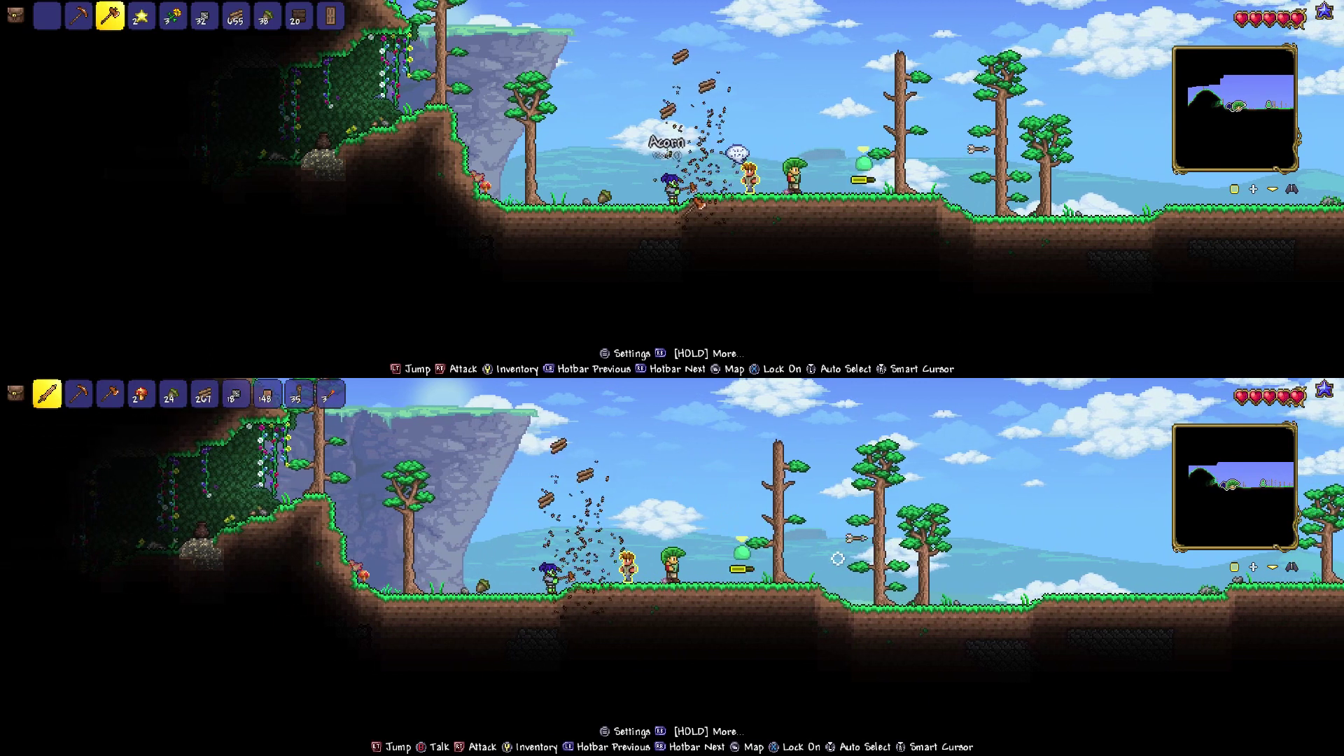
pyautogui.press('Left')
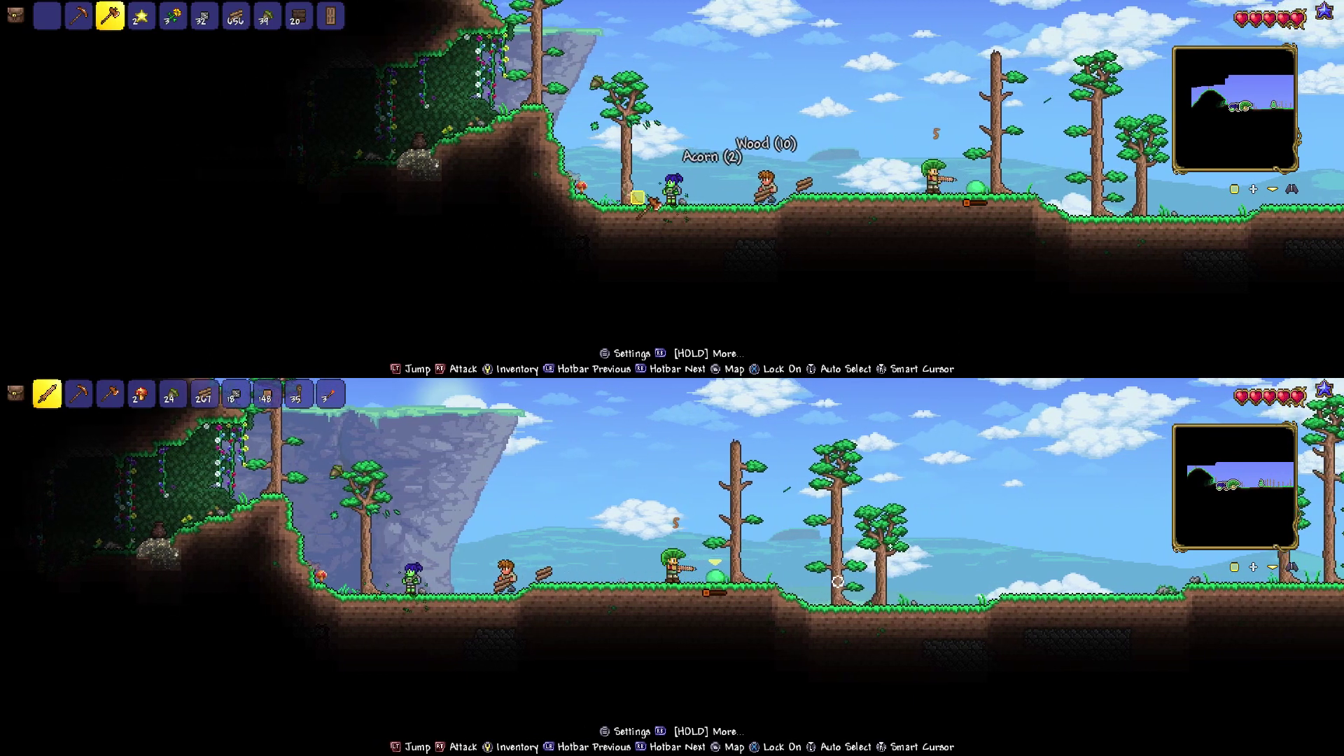
# - Move the second player left to the trees and cut them down for wood
pyautogui.press('Left')
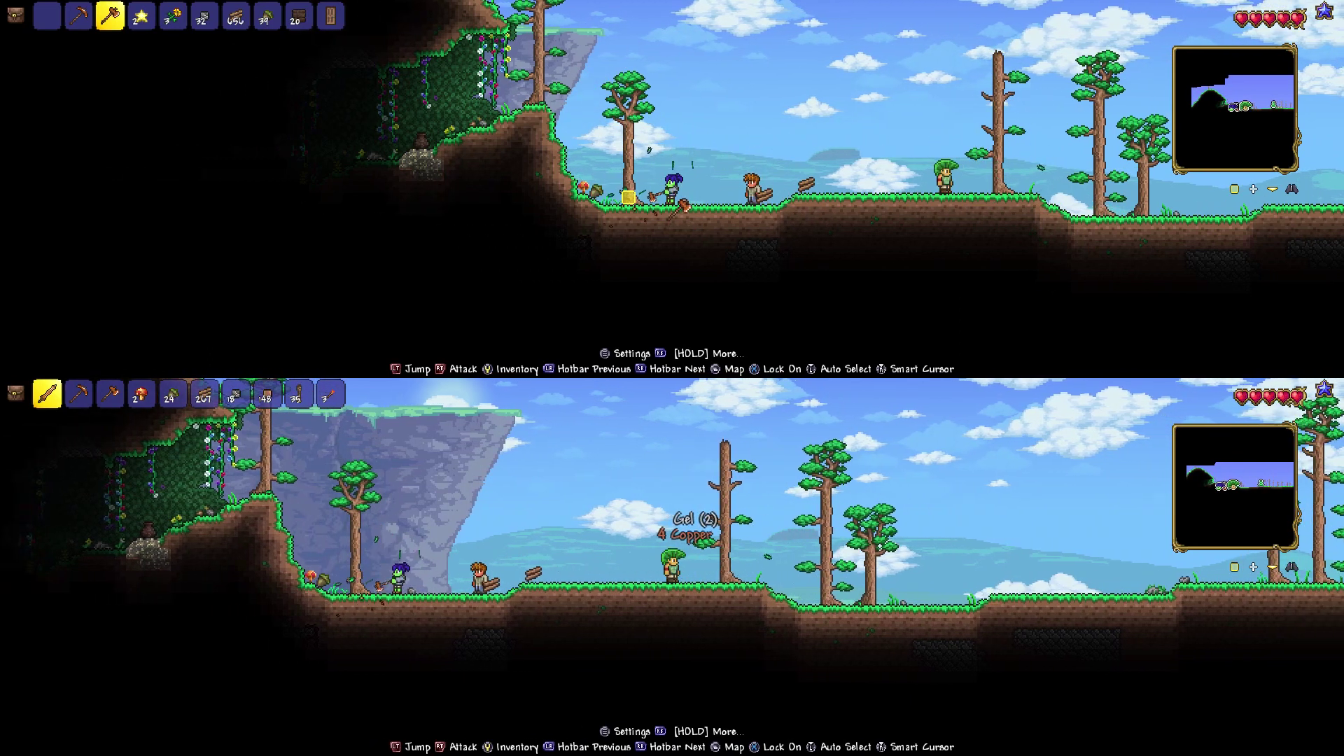
pyautogui.press('Left')
pyautogui.press('Left')
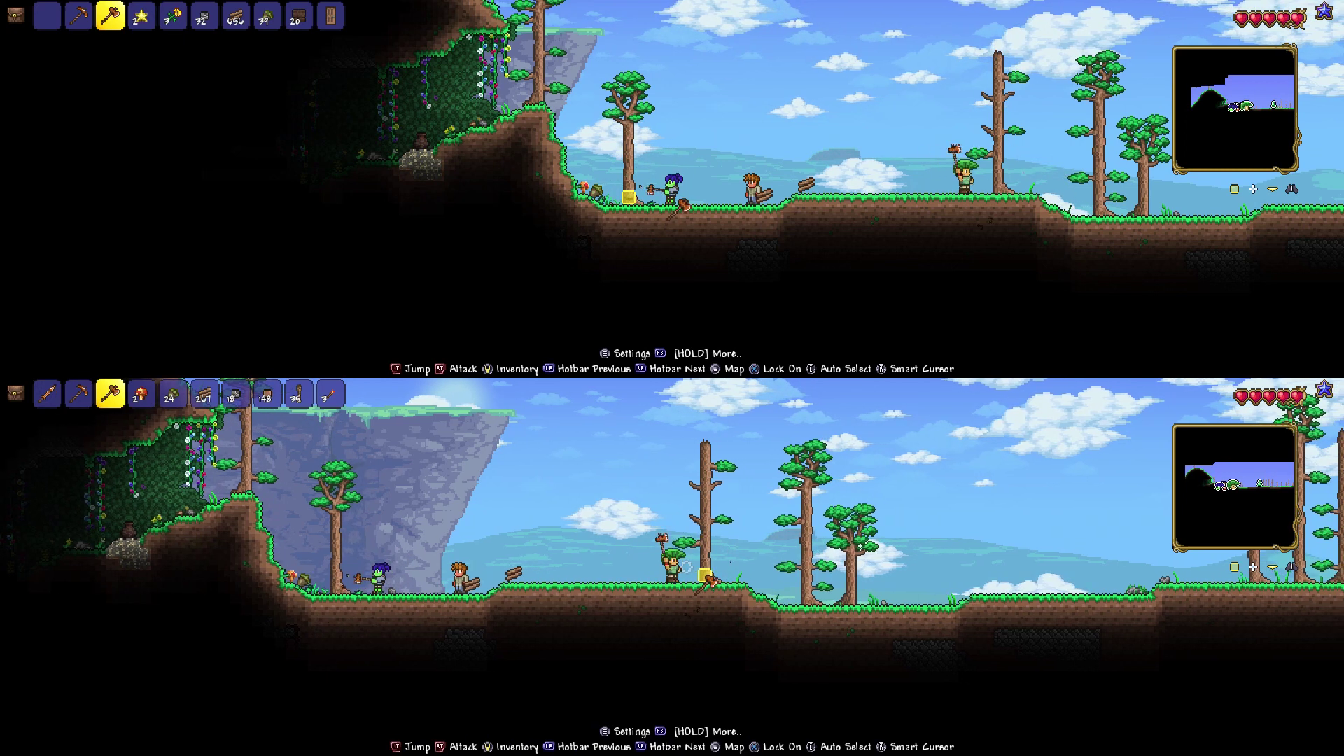
pyautogui.press('Left')
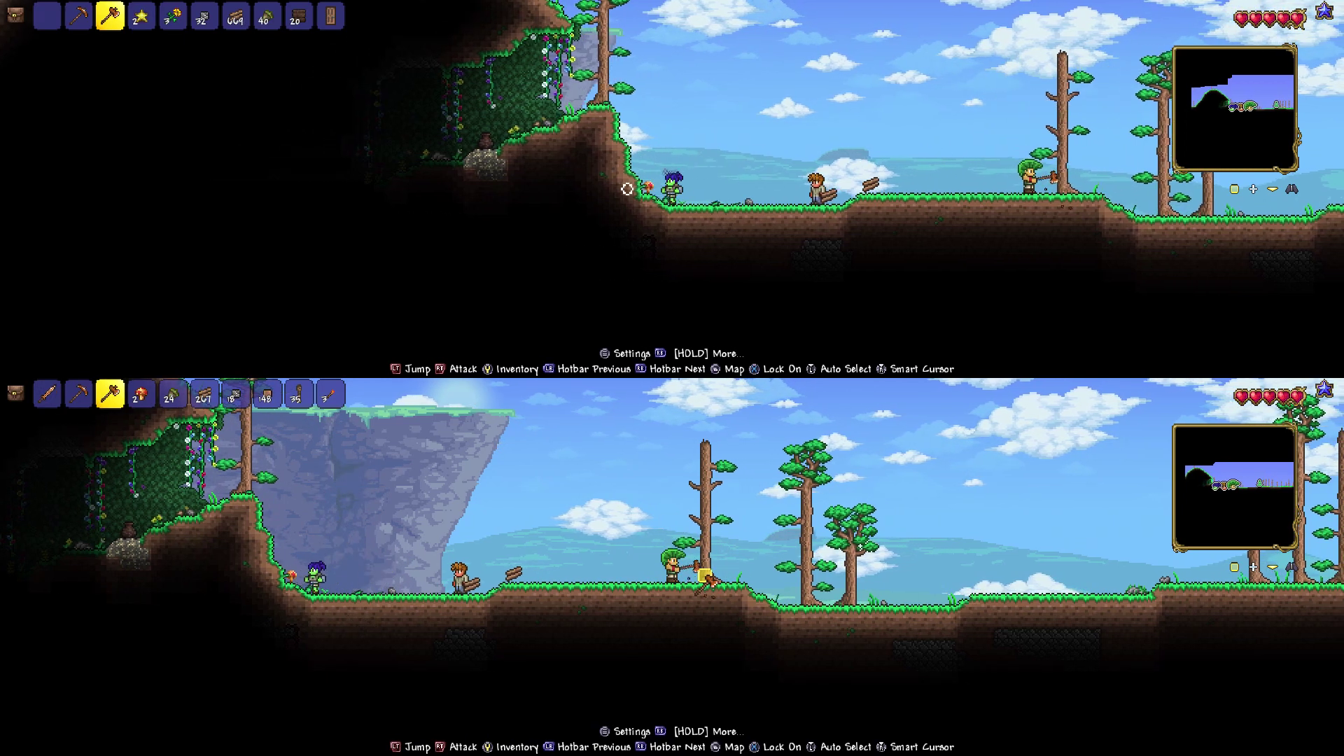
pyautogui.press('Right')
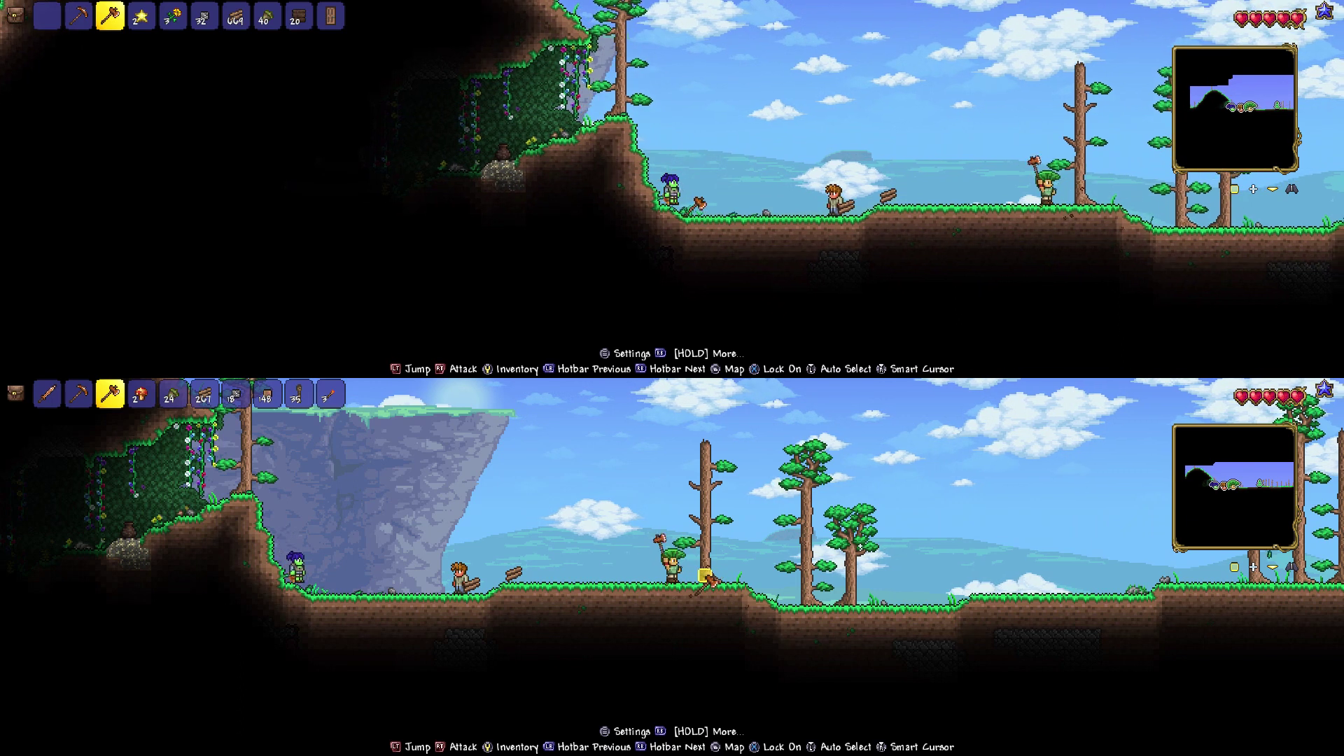
pyautogui.press('Right')
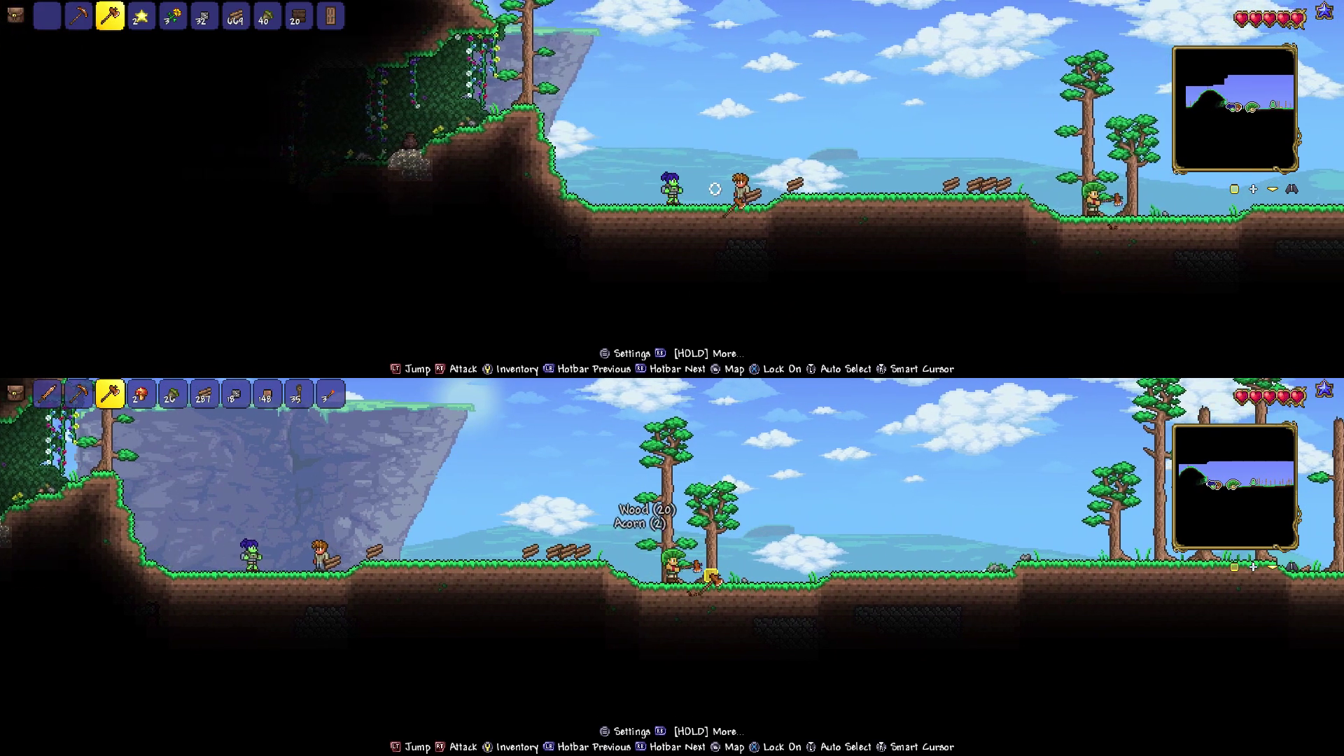
pyautogui.press('a')
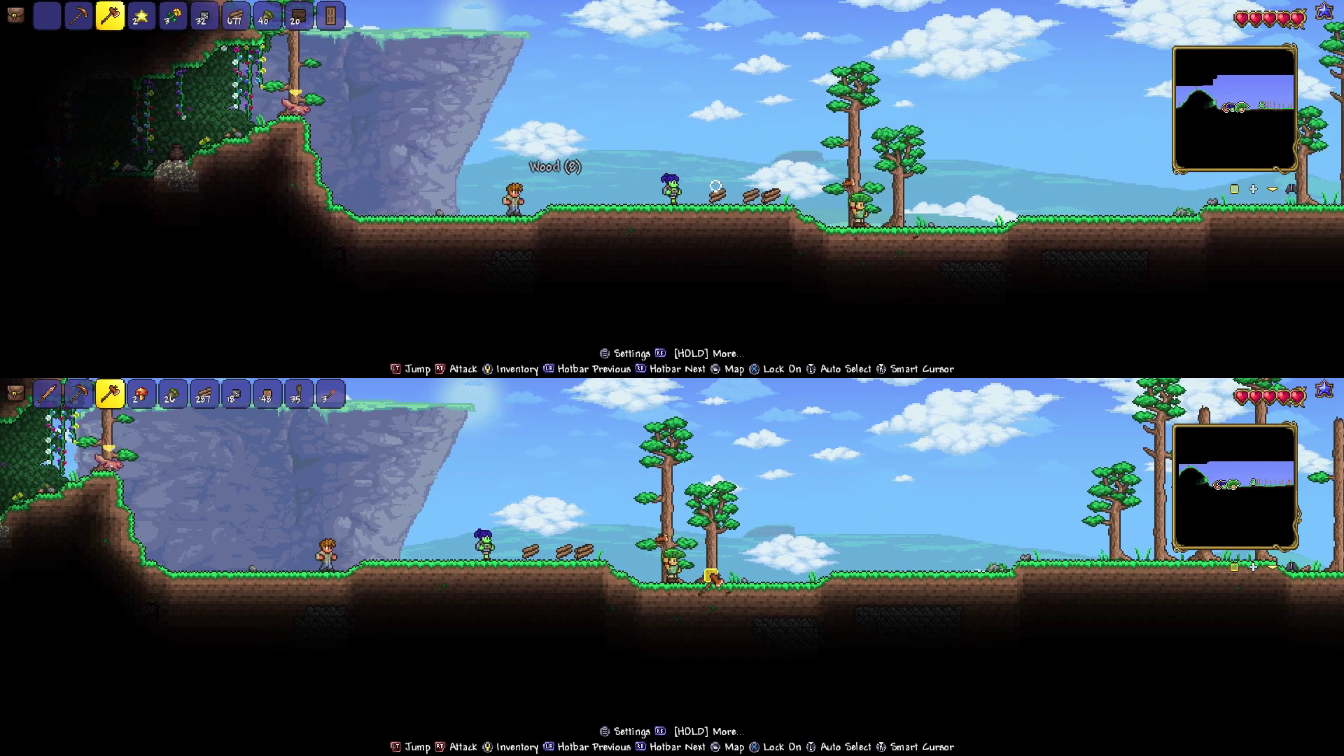
pyautogui.click(716, 188)
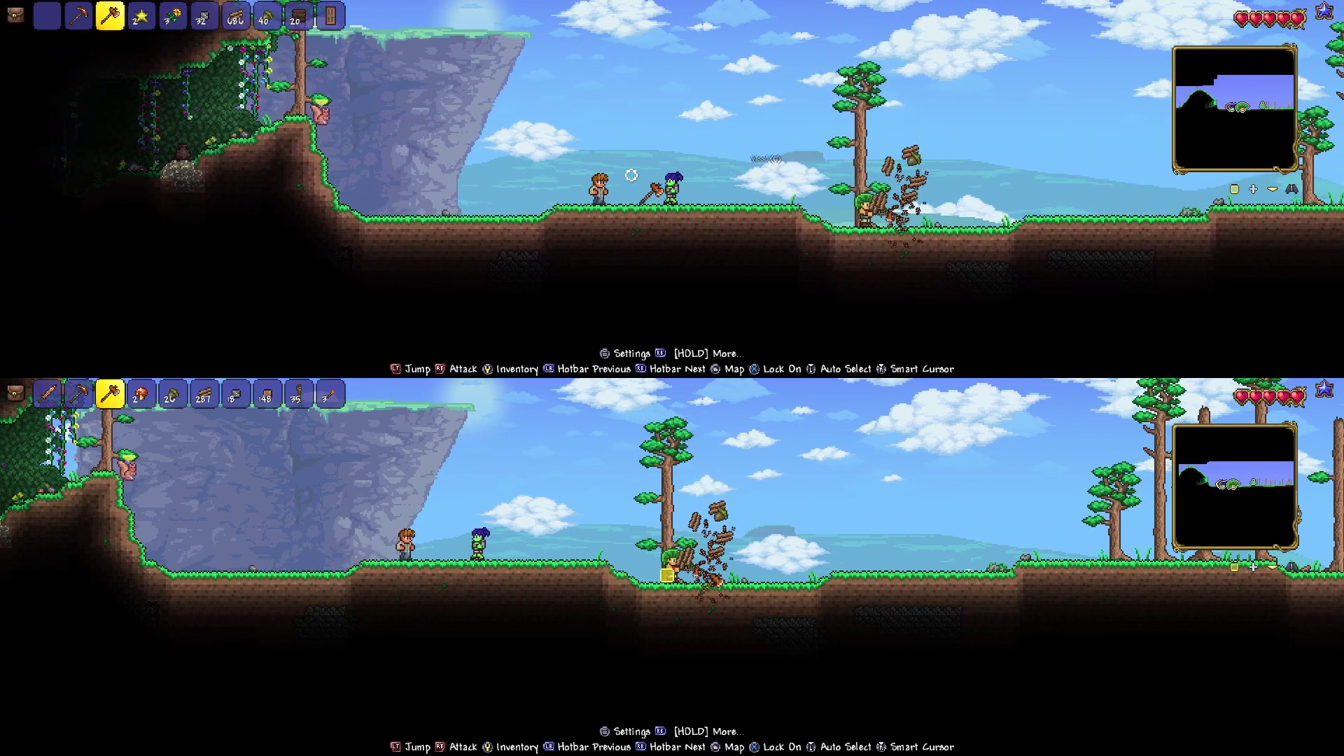
# - Climb the slope, felling trees along the way and on the cliff
pyautogui.press('a')
pyautogui.press('space')
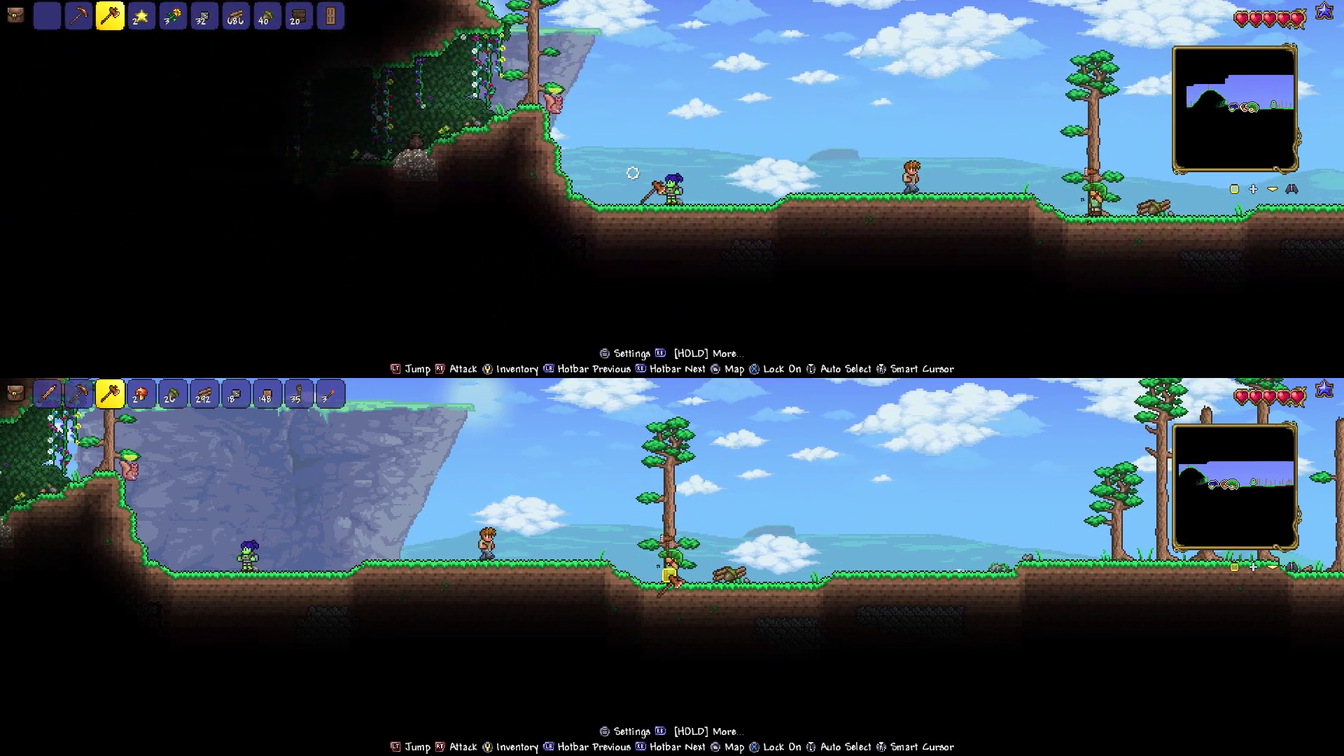
pyautogui.press('a')
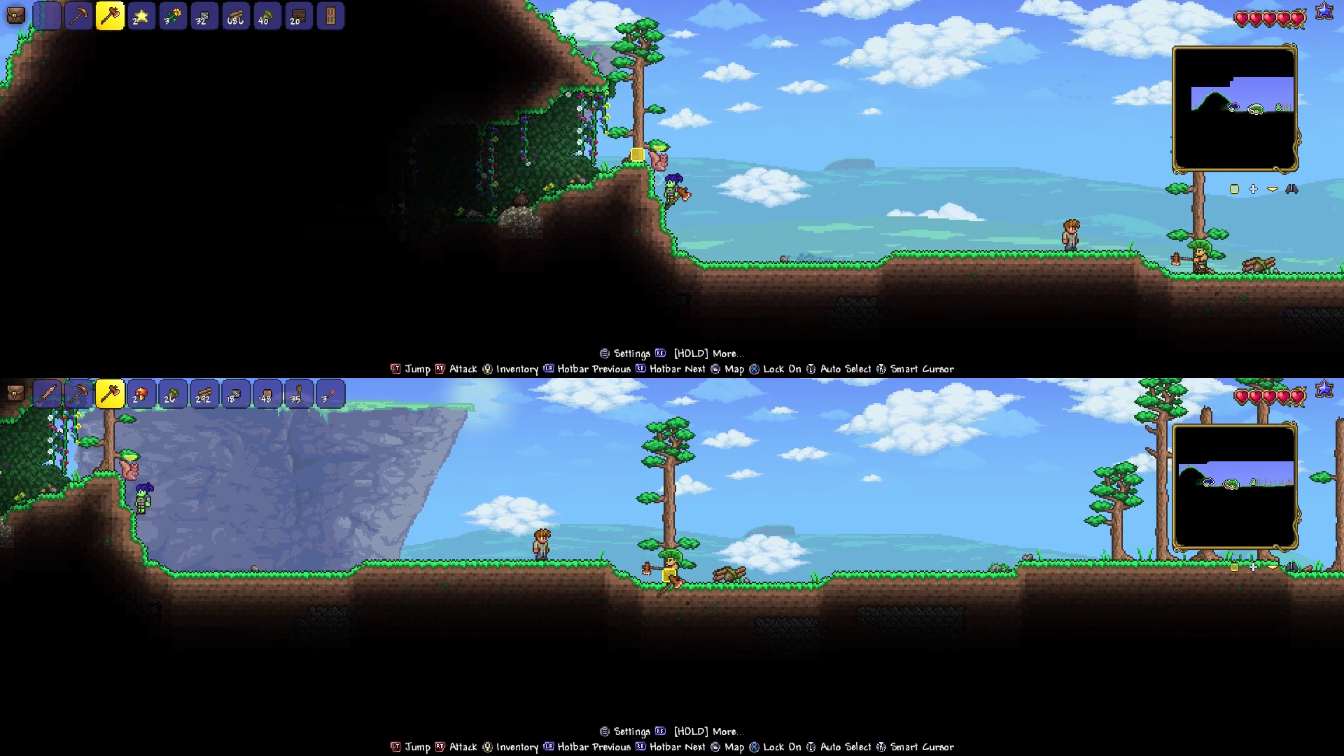
pyautogui.press('space')
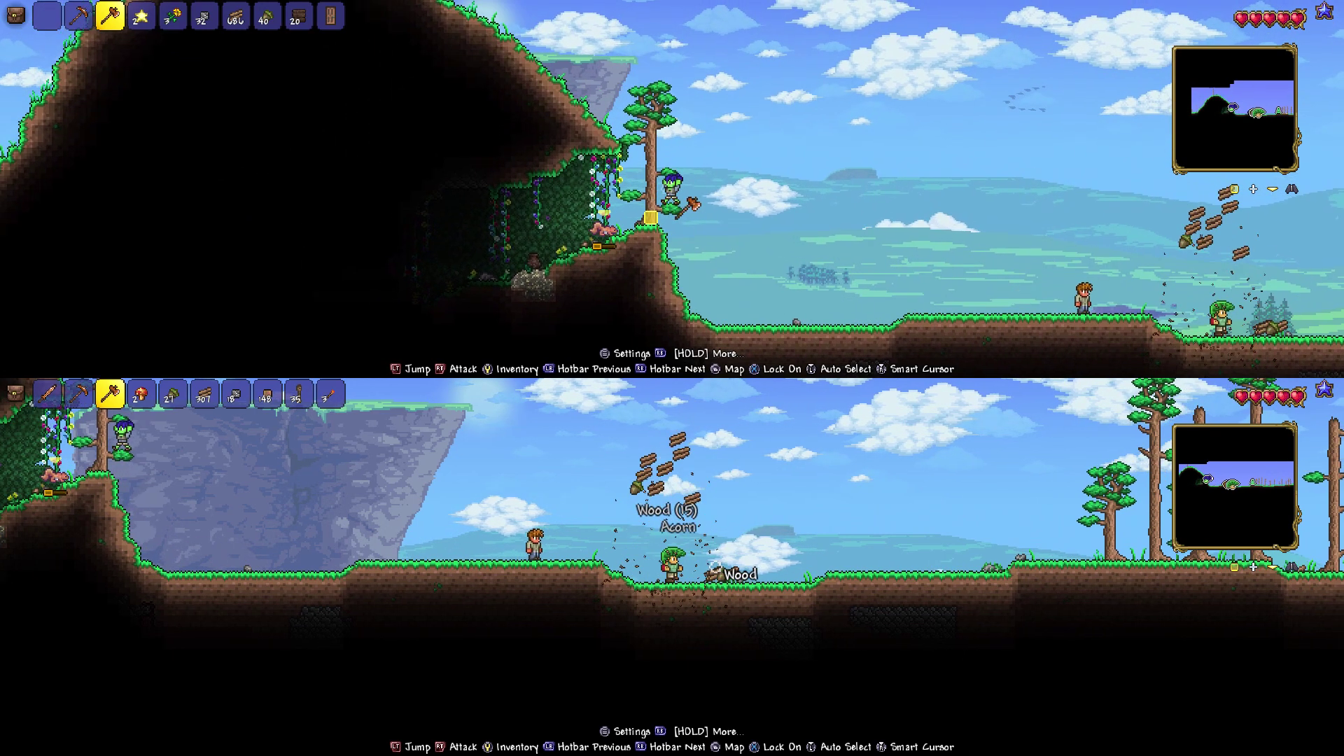
pyautogui.press('a')
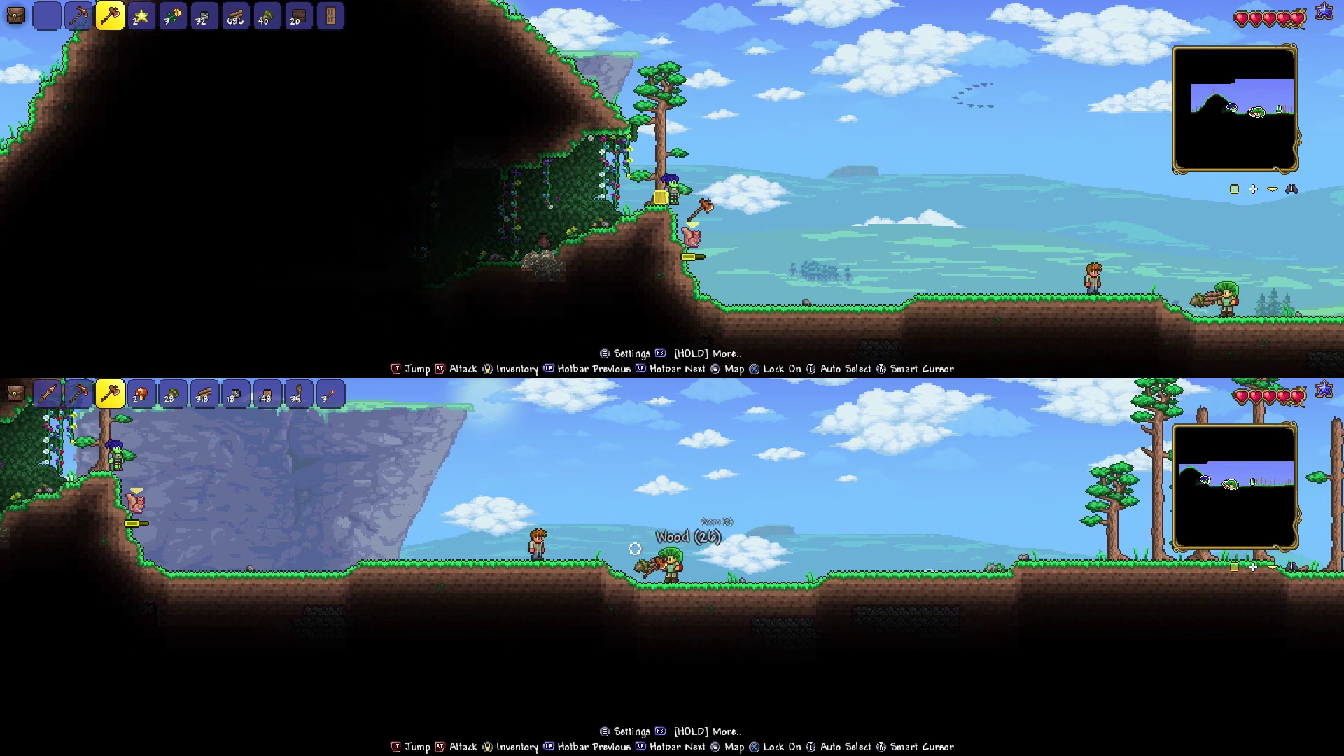
pyautogui.press('a')
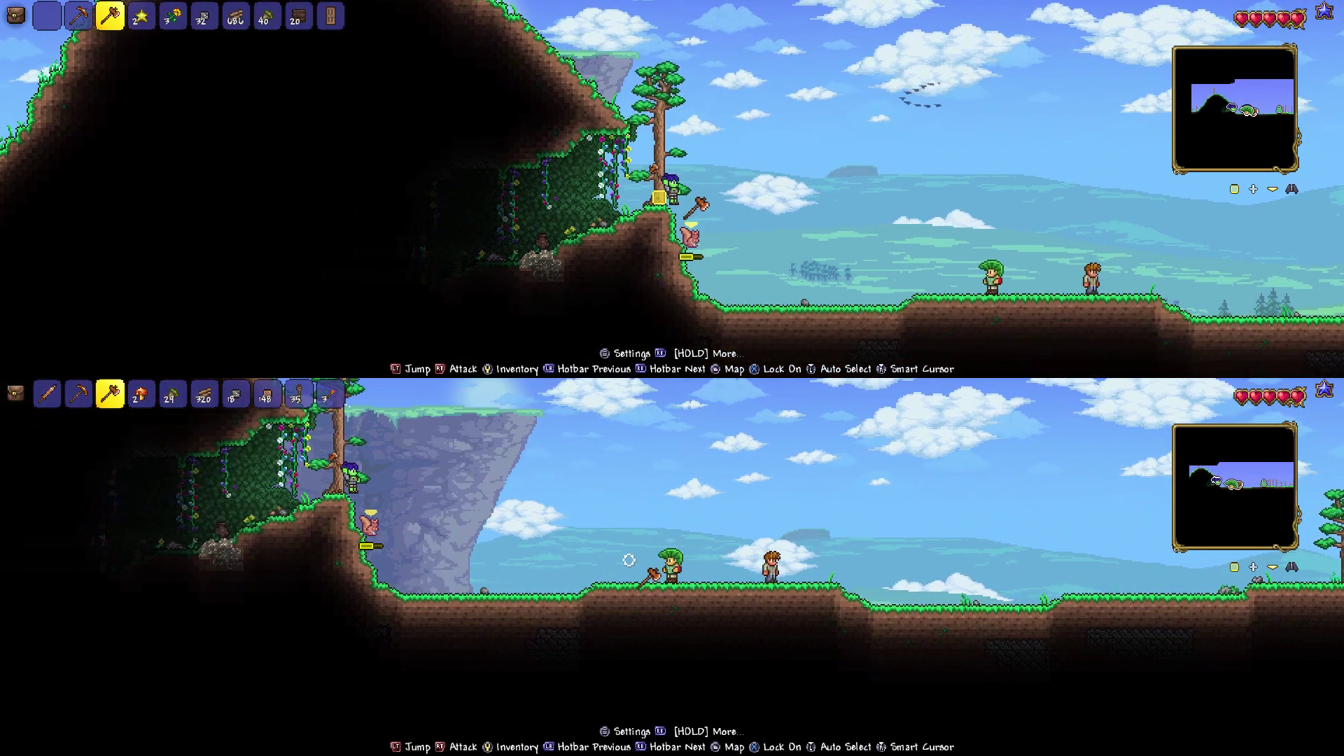
pyautogui.press('a')
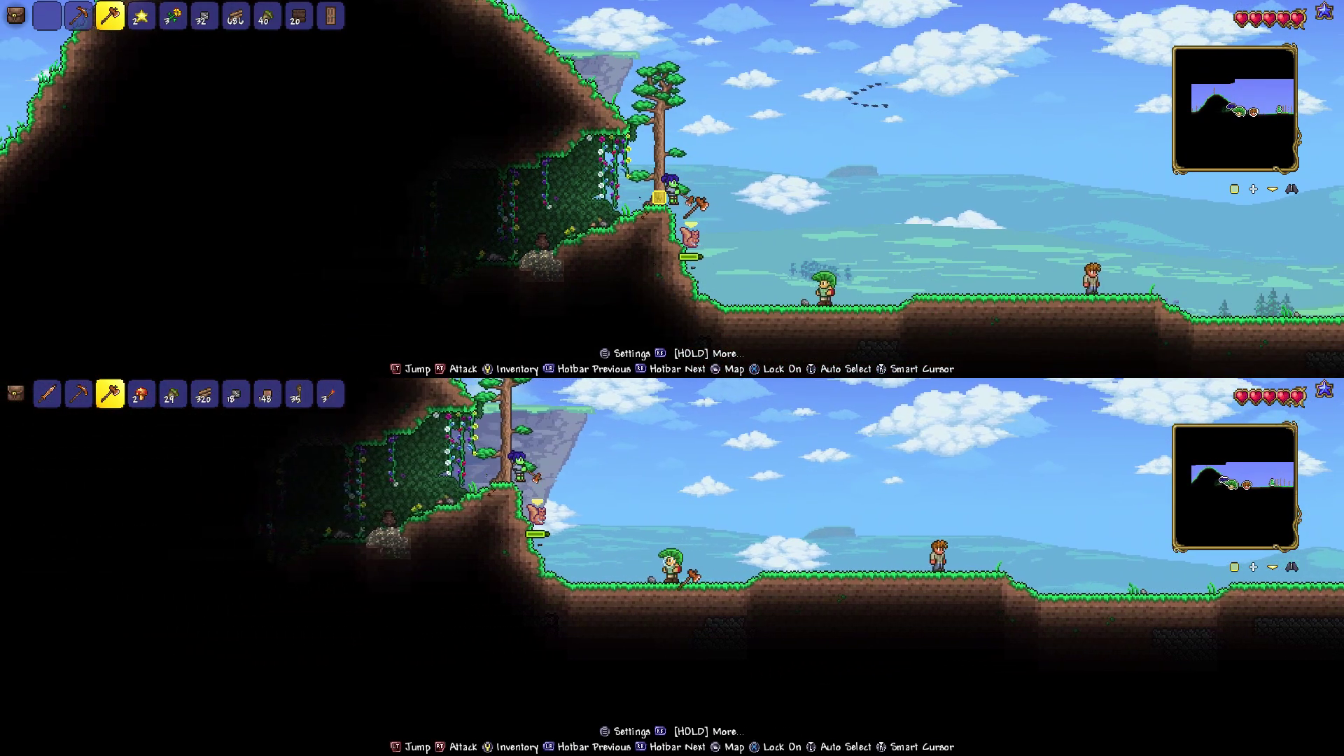
pyautogui.press('a')
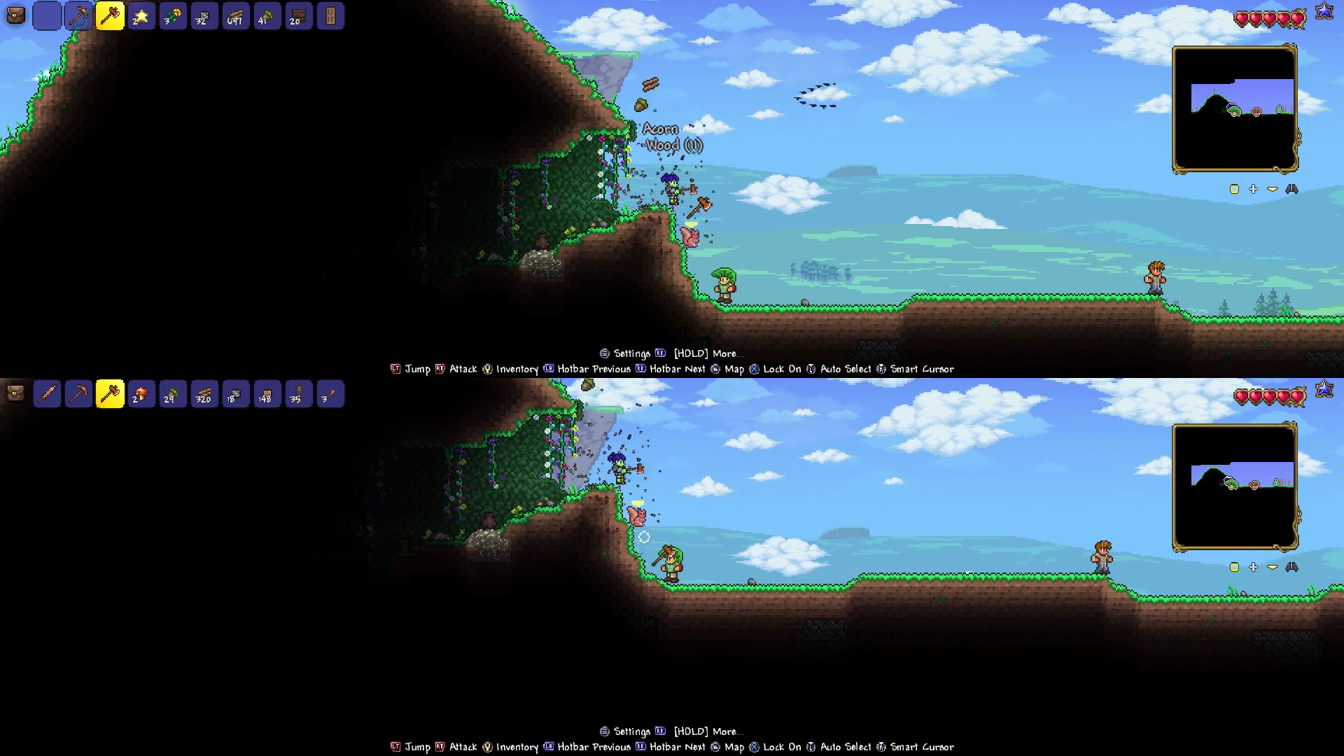
pyautogui.press('space')
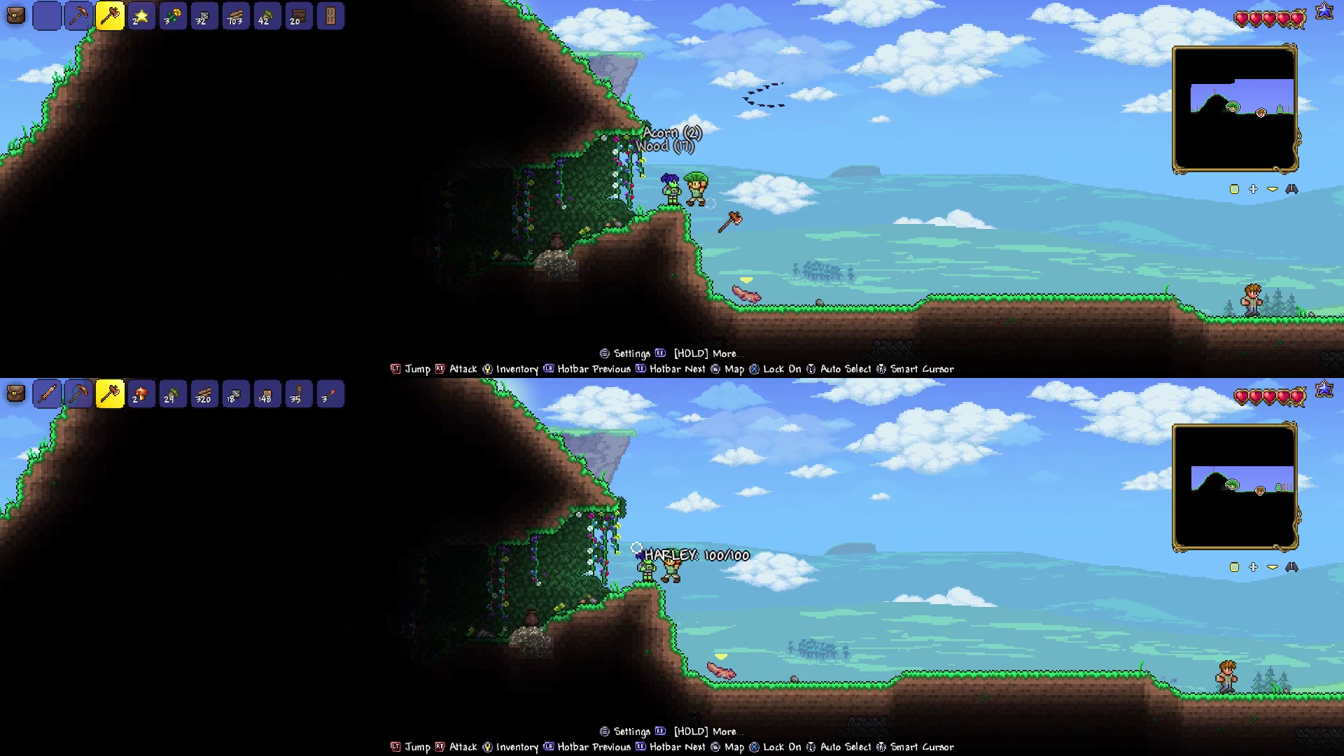
# - Walk down onto the flat grass and climb back onto the cliff edge
pyautogui.press('d')
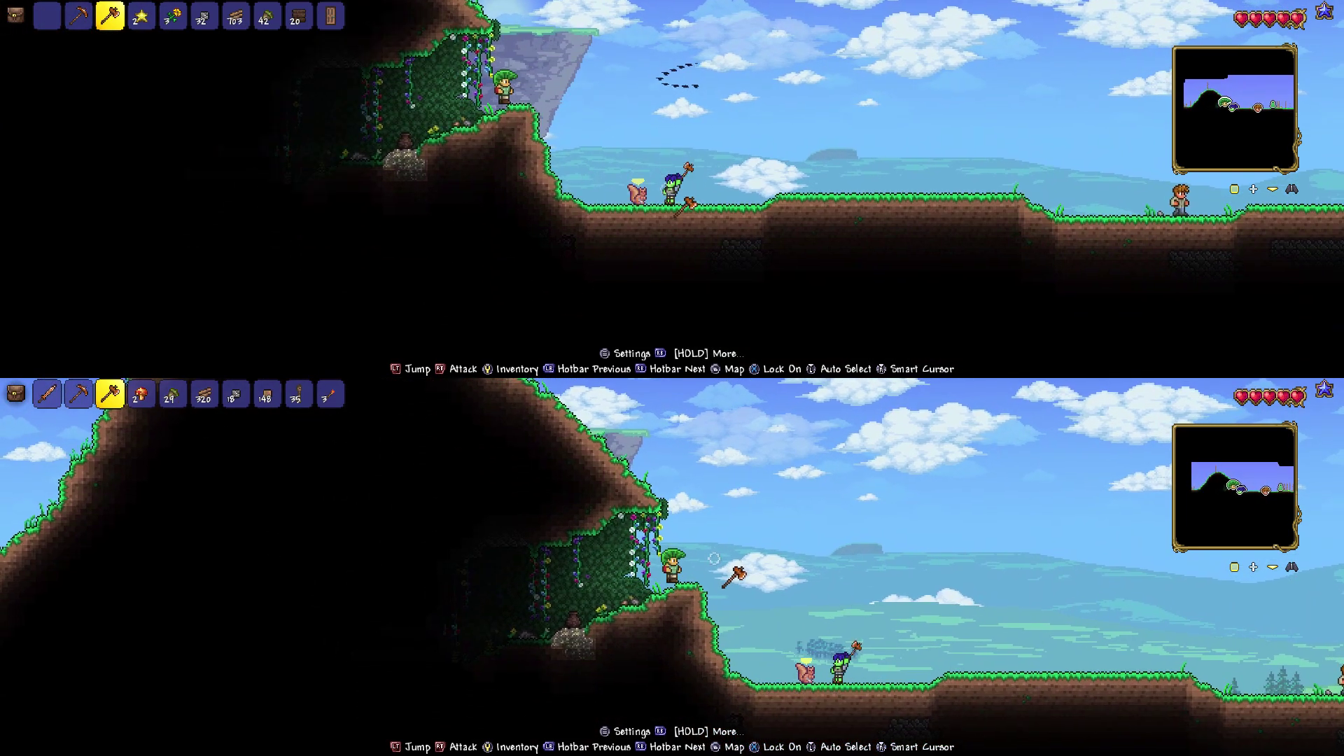
pyautogui.press('d')
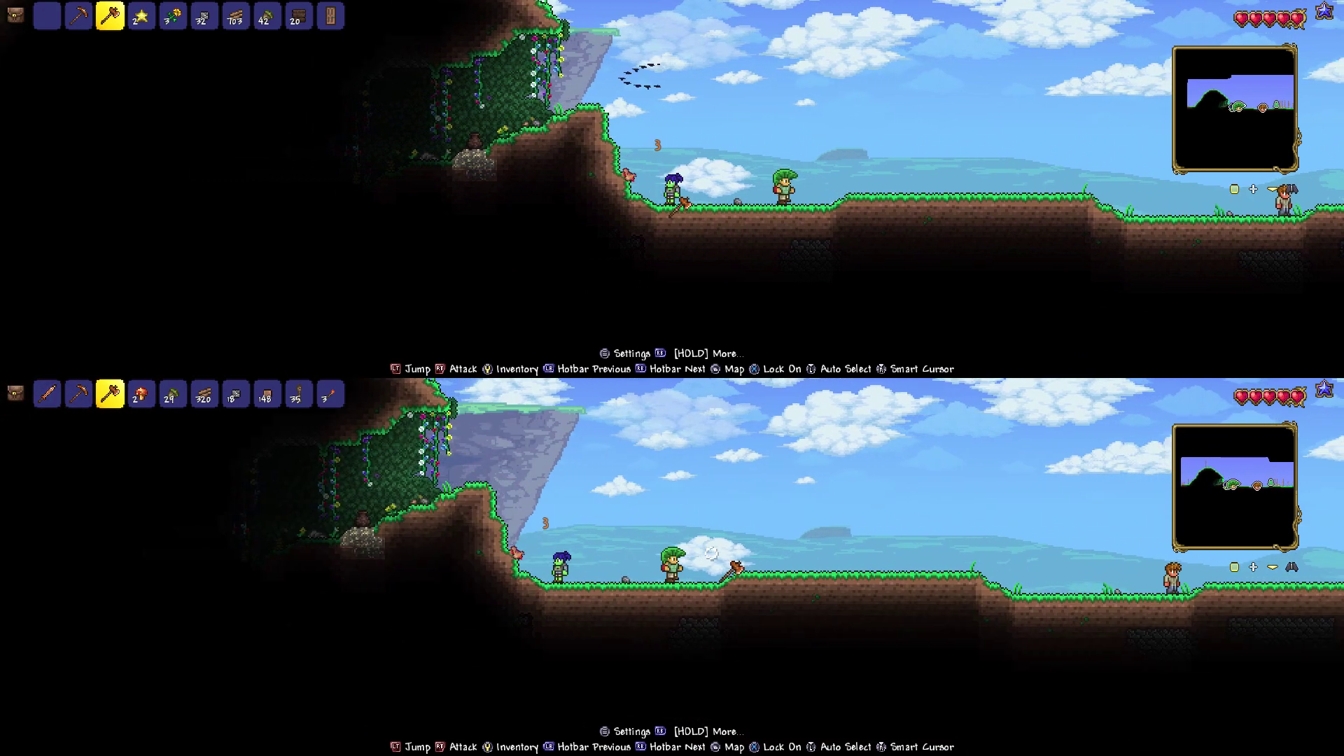
pyautogui.press('d')
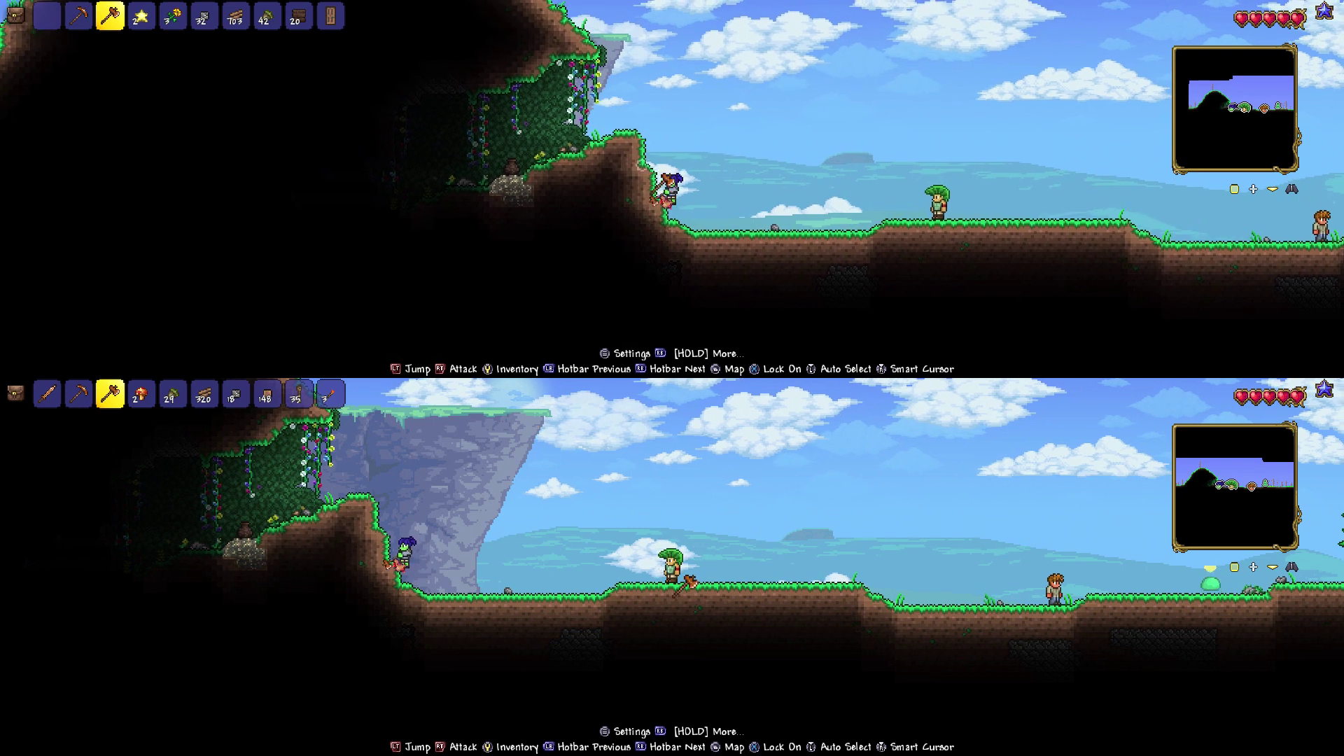
pyautogui.press('space')
# - Briefly browse the crafting recipes to the Wood Platform, then close the inventory
pyautogui.press('Escape')
pyautogui.press('a')
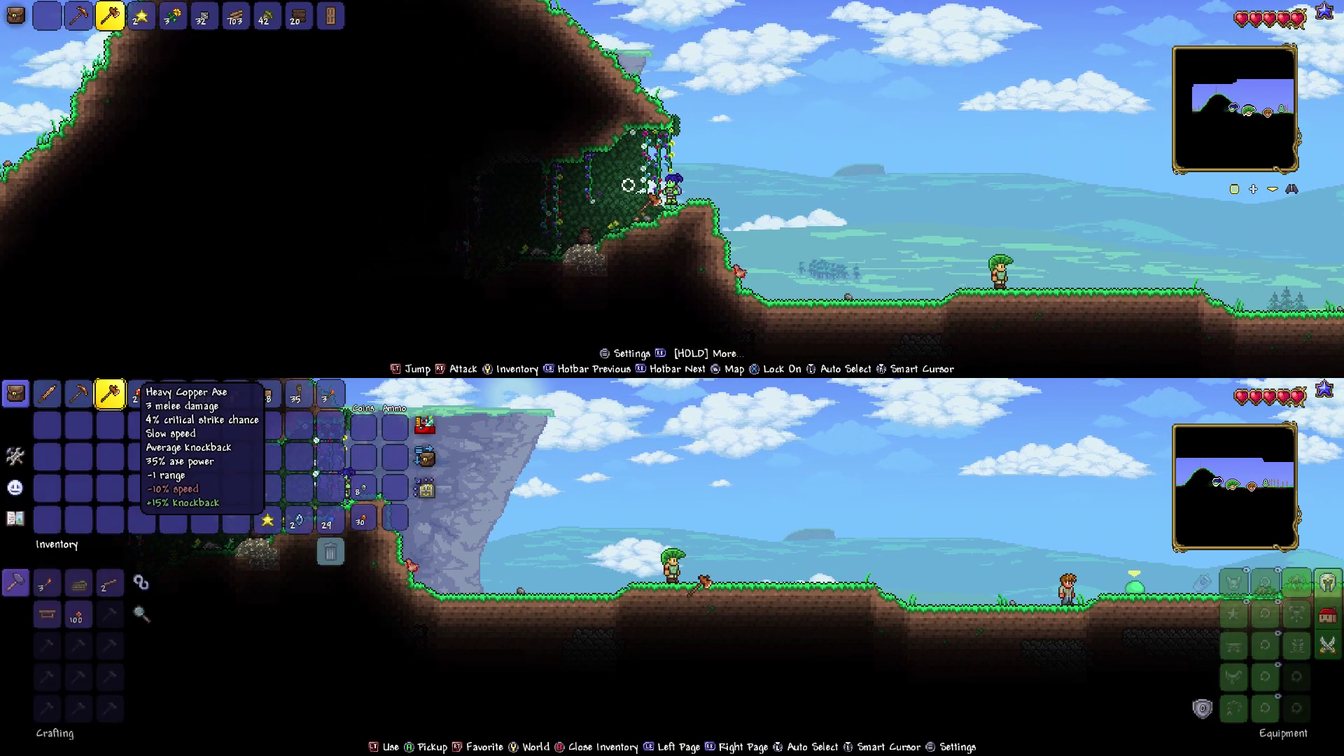
pyautogui.press('Down')
pyautogui.press('Right')
pyautogui.press('Right')
pyautogui.press('Right')
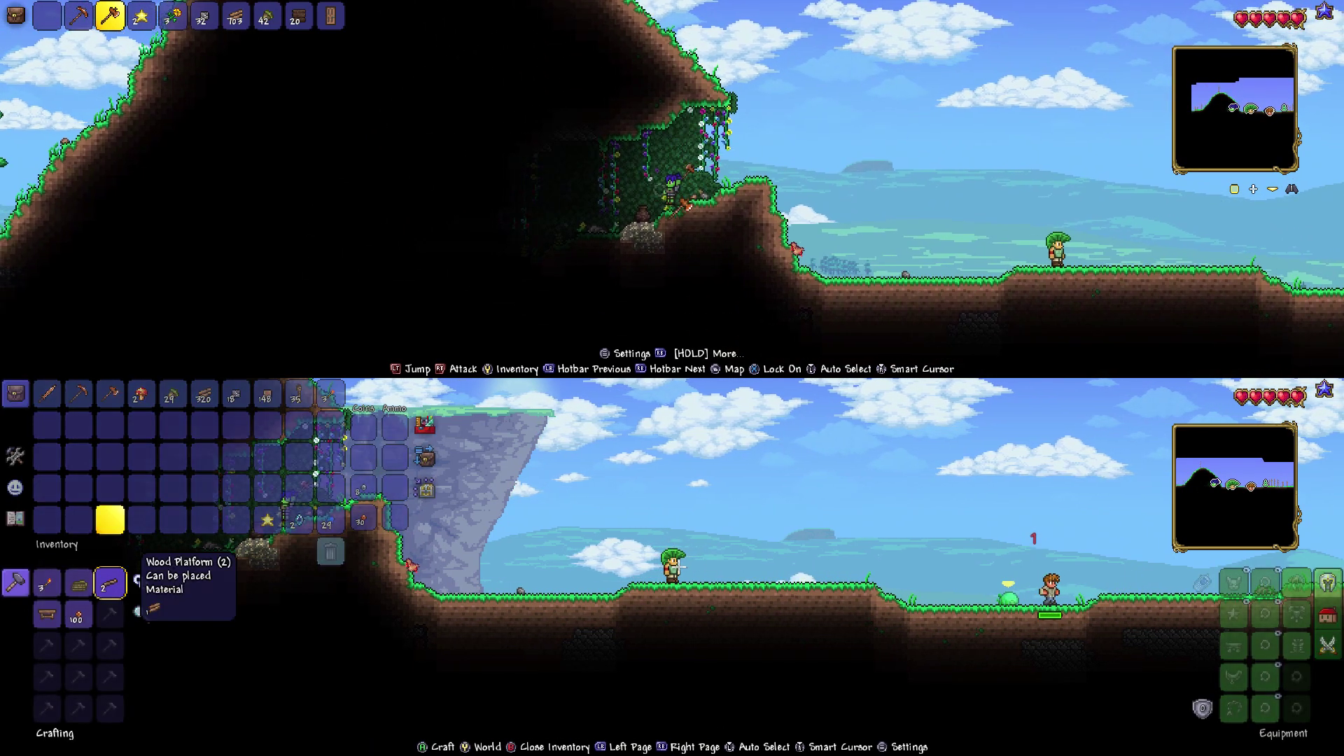
pyautogui.press('Escape')
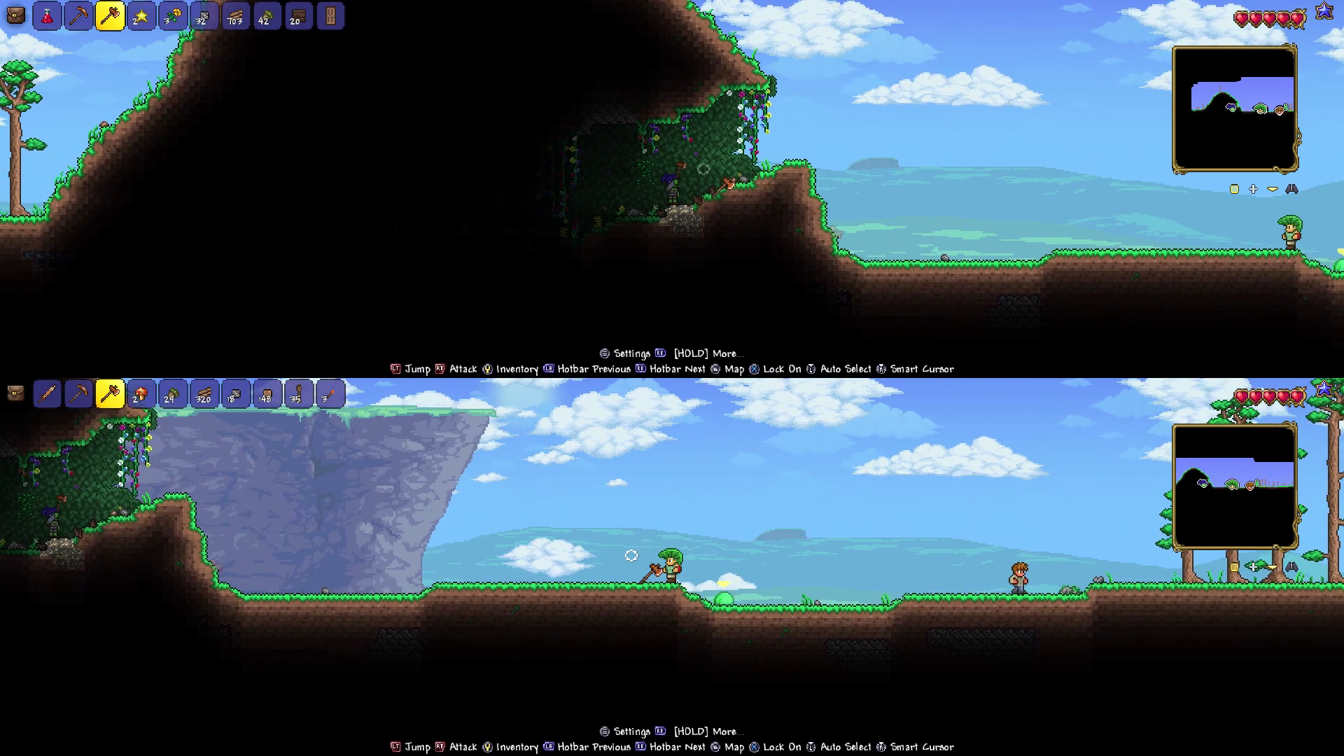
# - Switch to the Copper Pickaxe and kill the attacking slime for its gel
pyautogui.press('3')
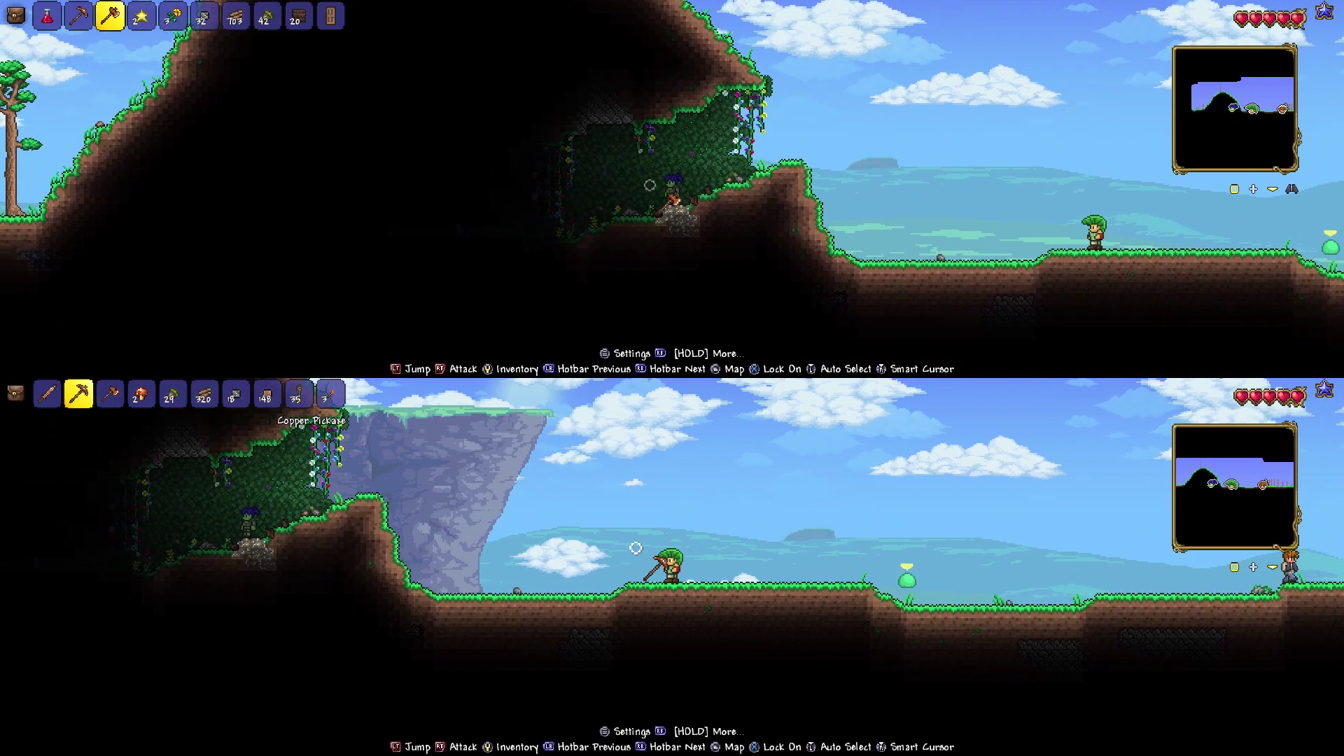
pyautogui.click(683, 539)
pyautogui.click(830, 514)
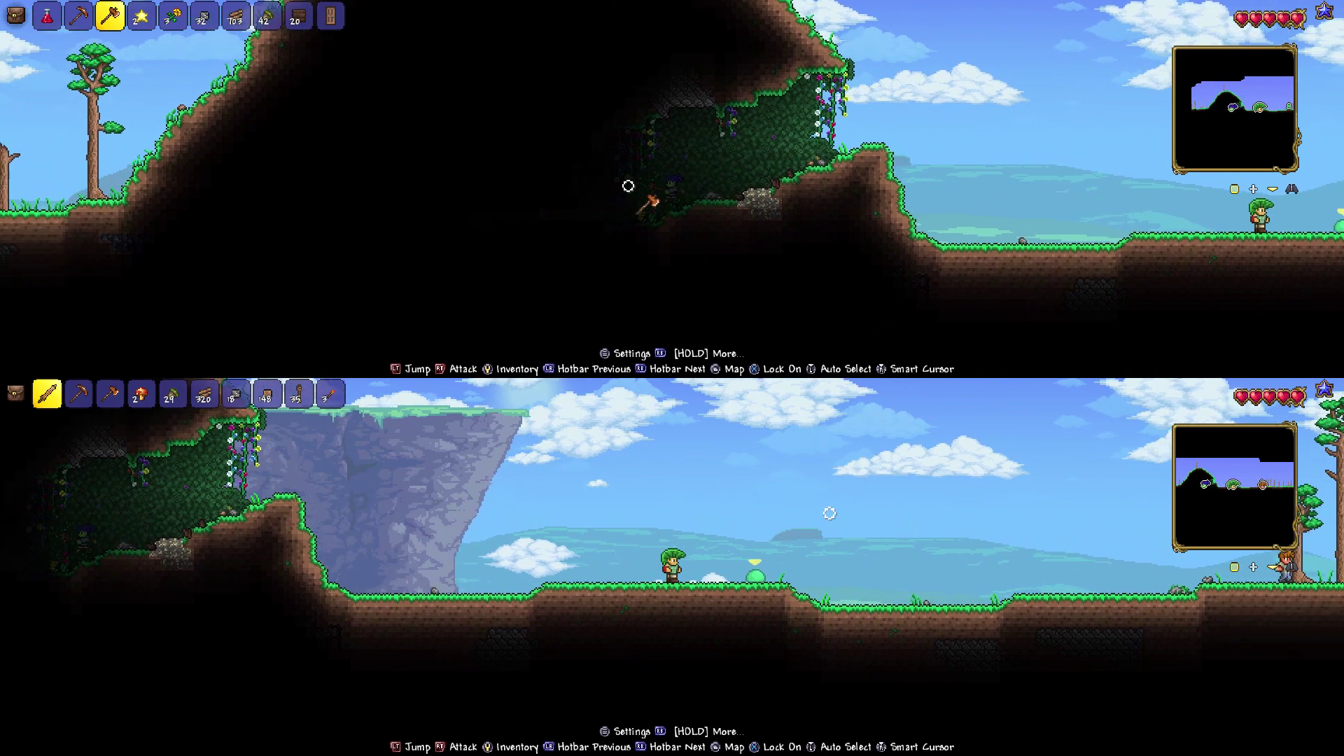
pyautogui.click(712, 175)
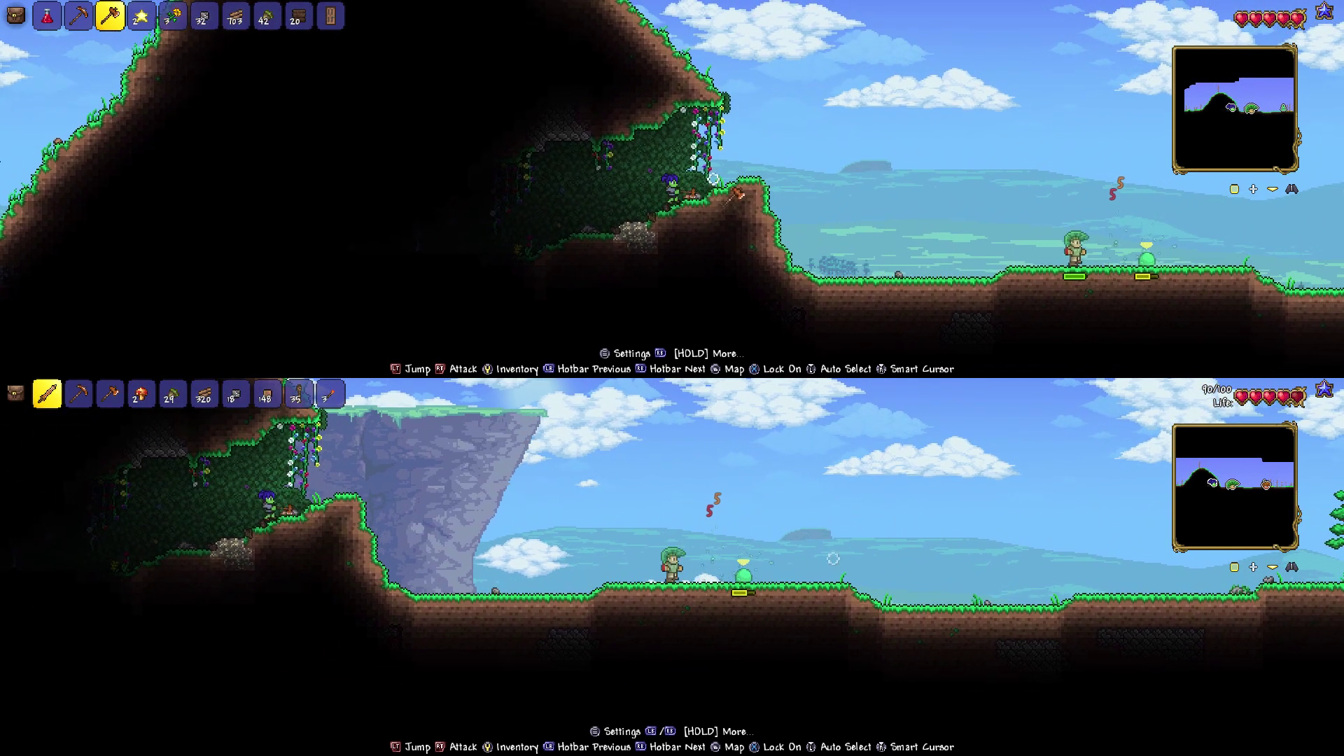
pyautogui.click(712, 176)
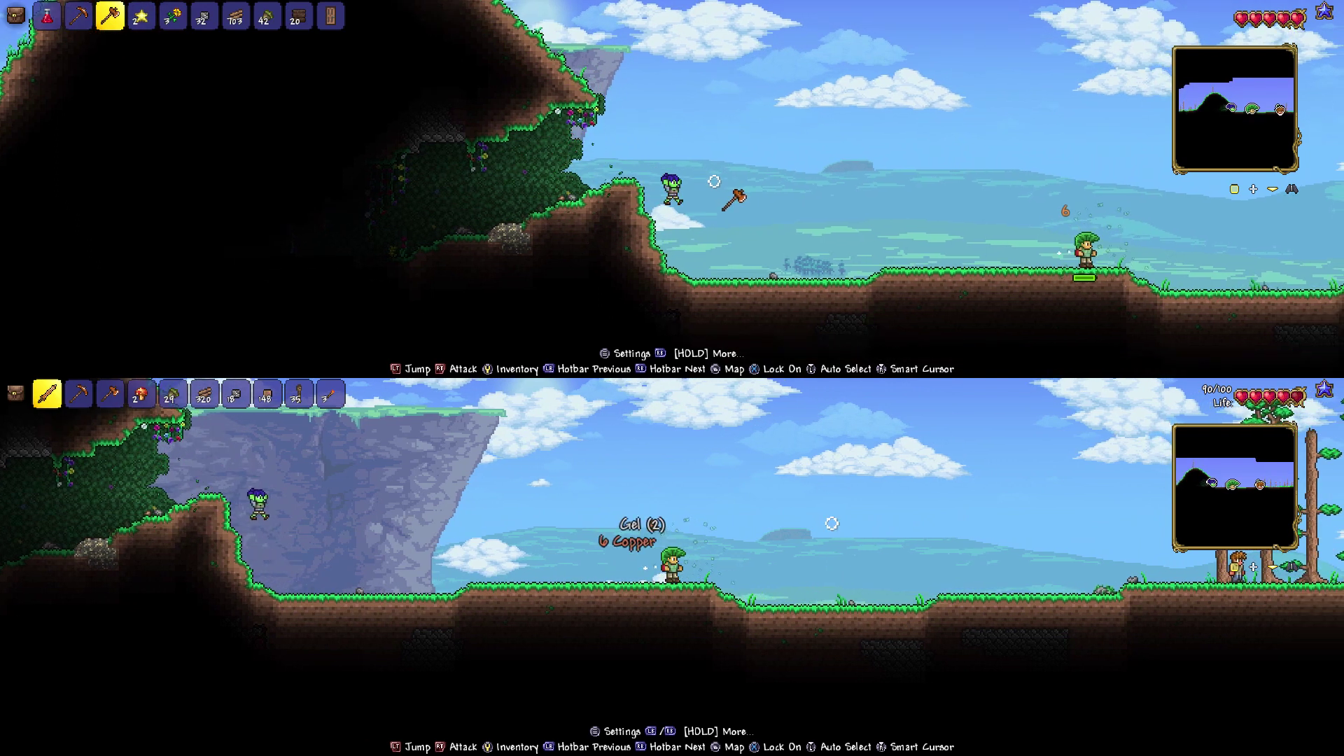
# - Jump right across the hills into the forest
pyautogui.press('d')
pyautogui.press('space')
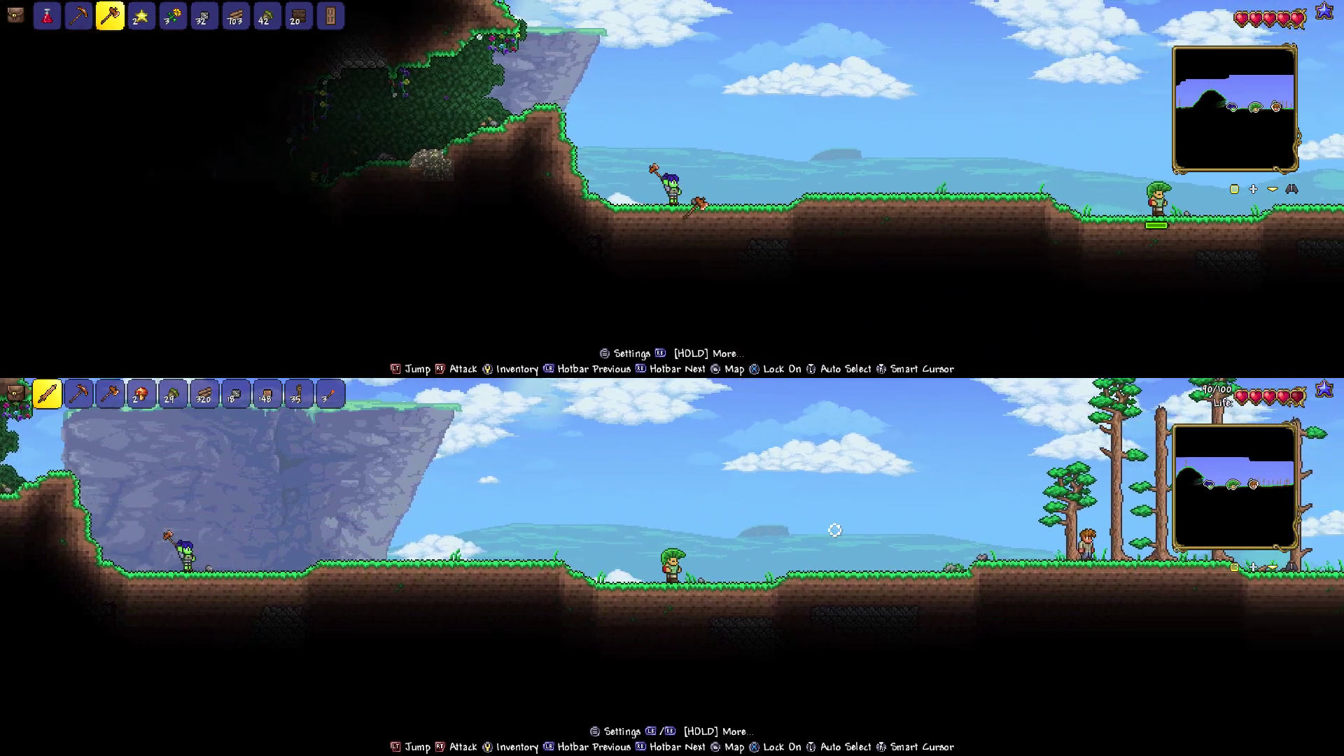
pyautogui.press('d')
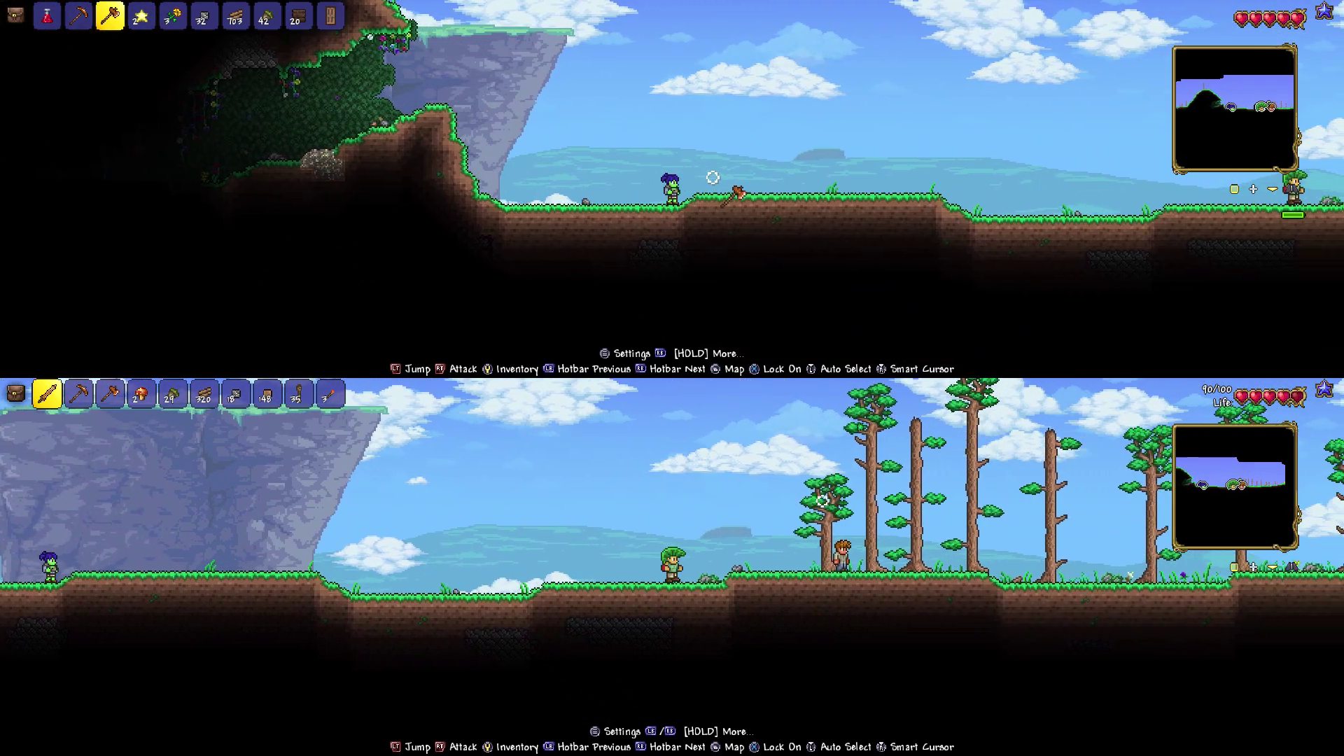
pyautogui.press('space')
pyautogui.press('d')
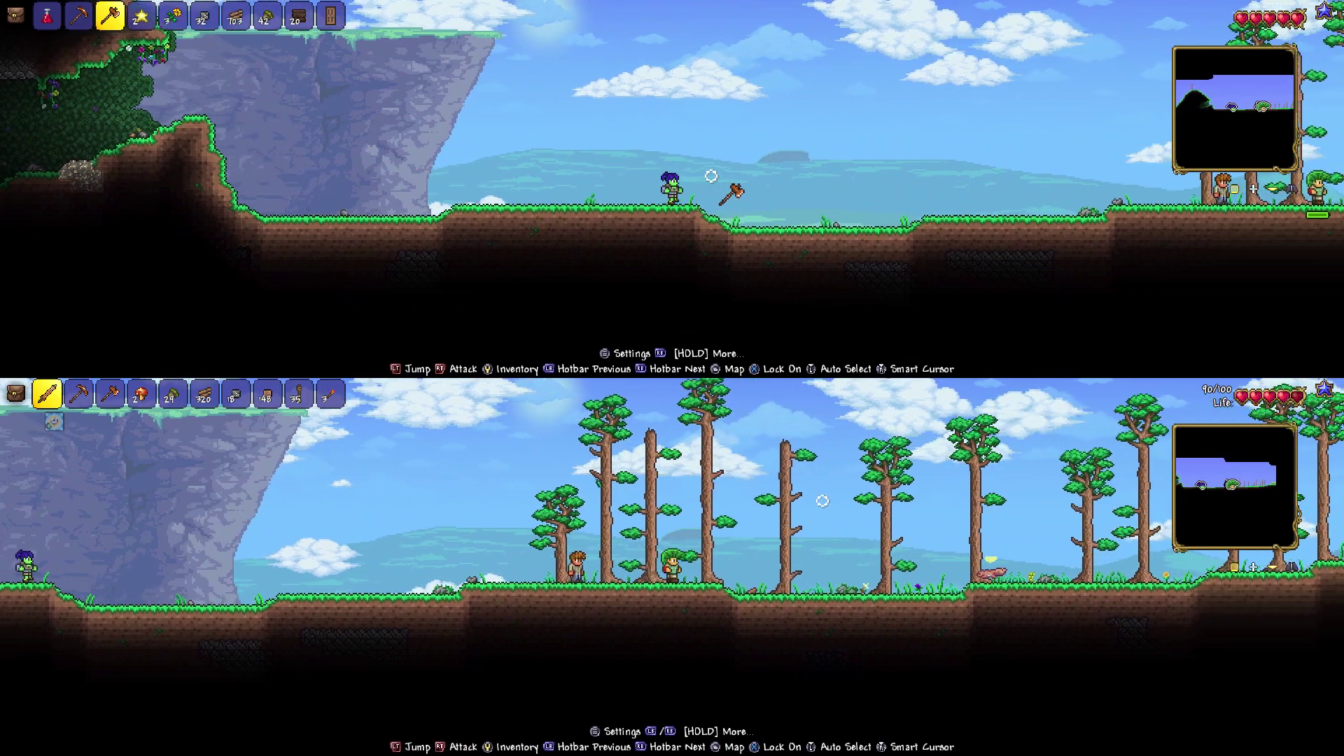
pyautogui.press('d')
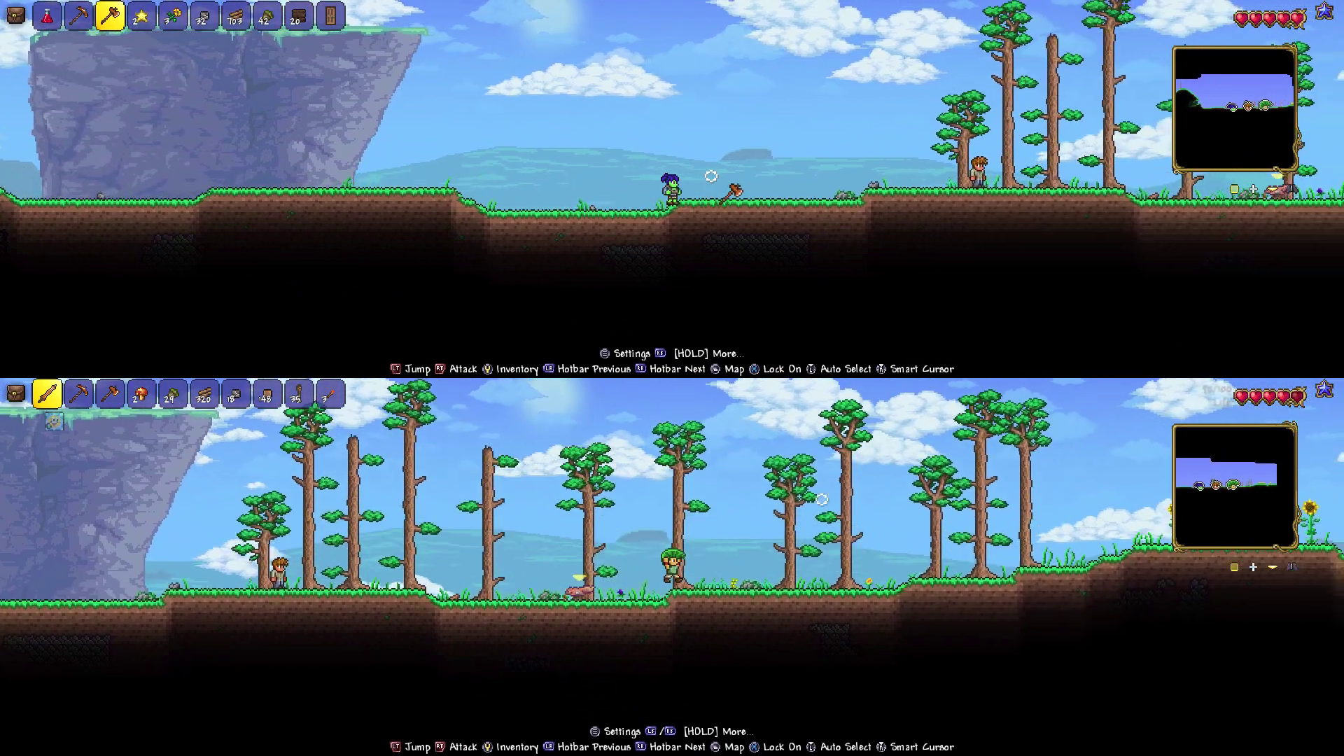
pyautogui.press('space')
# - Walk both players right across the grass up to the Guide
pyautogui.press('d')
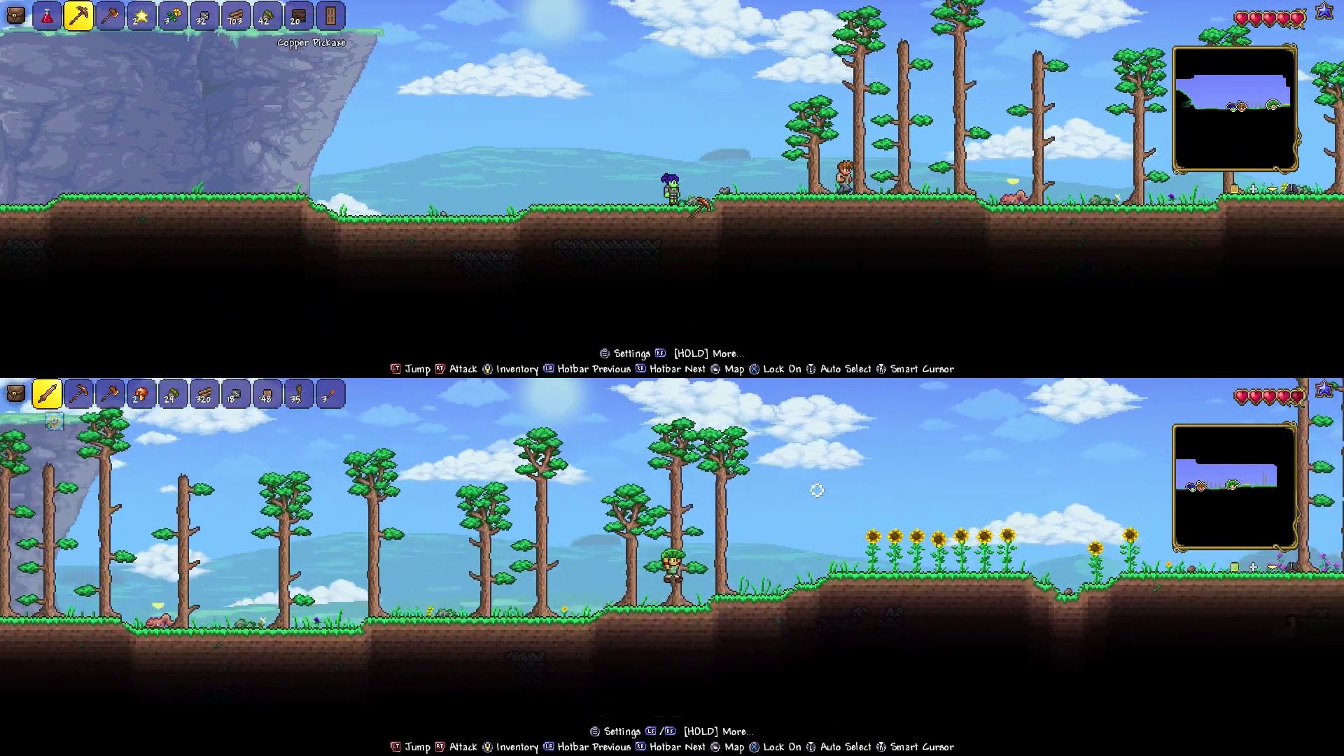
pyautogui.press('d')
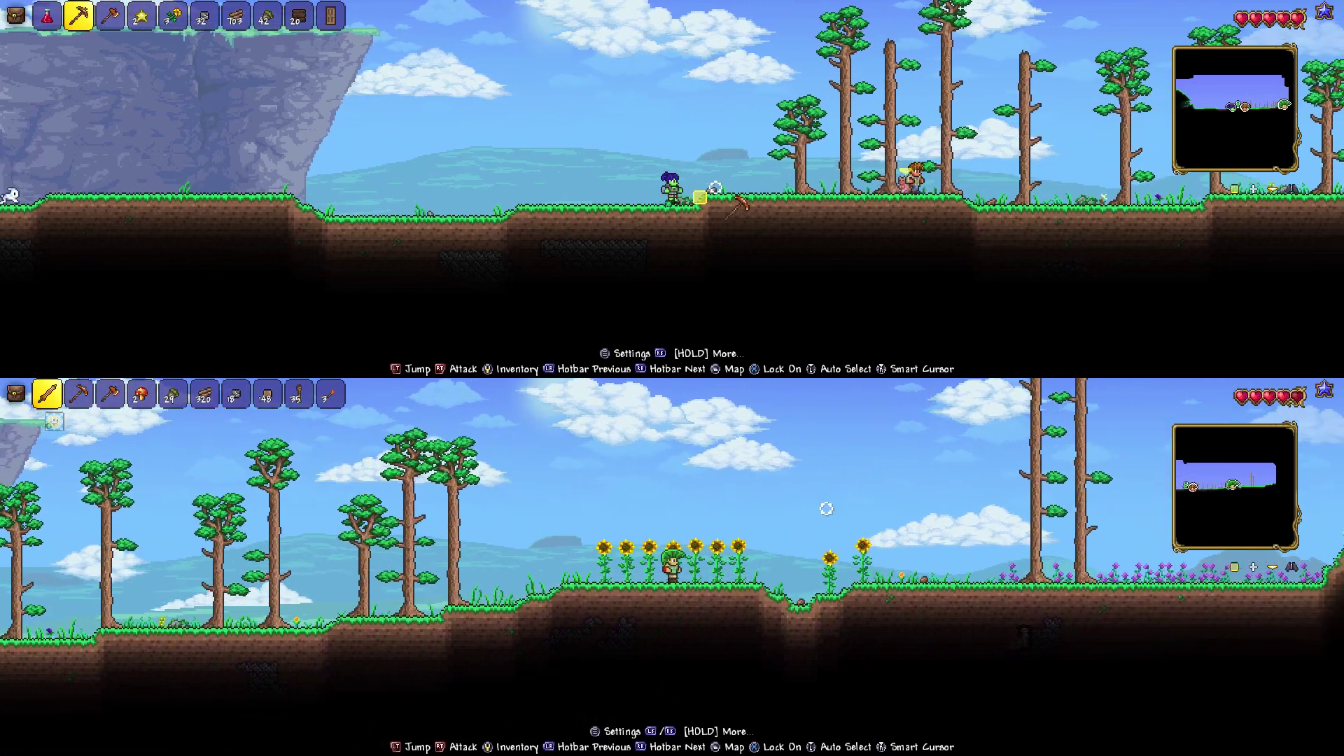
pyautogui.press('d')
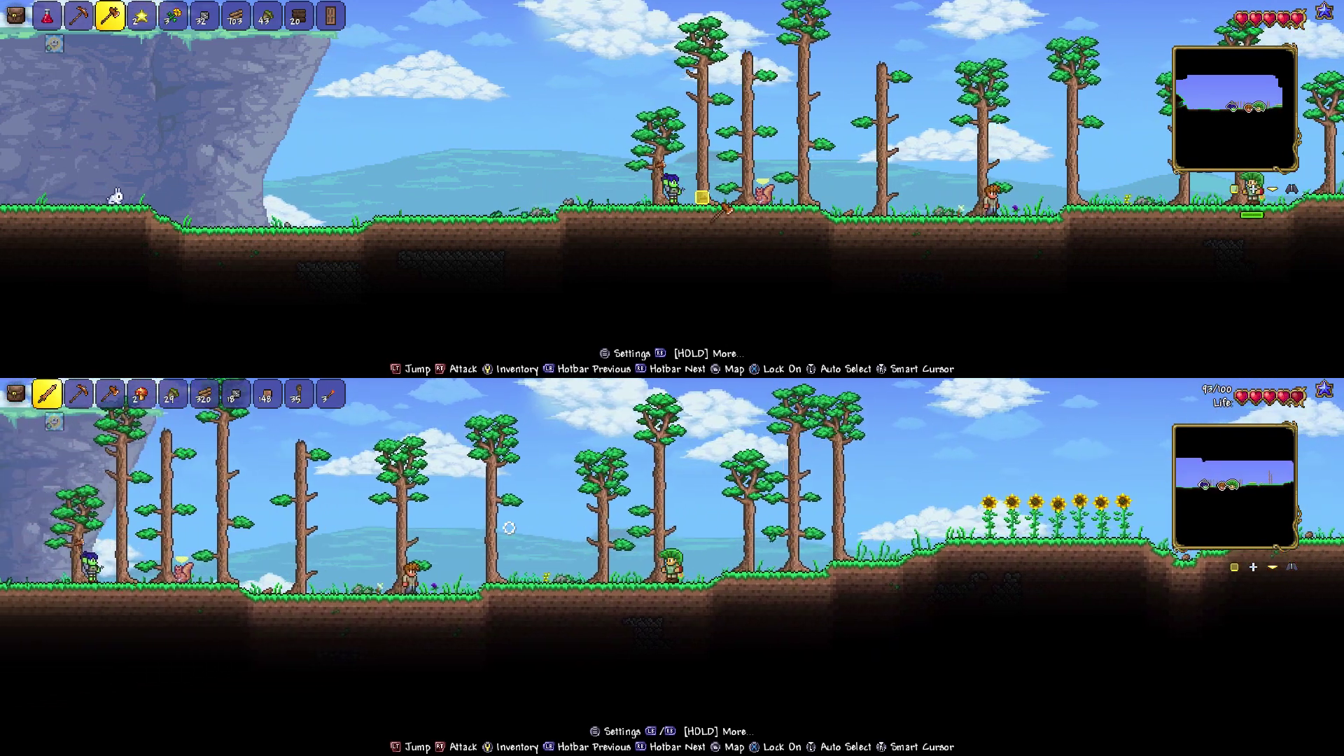
pyautogui.press('d')
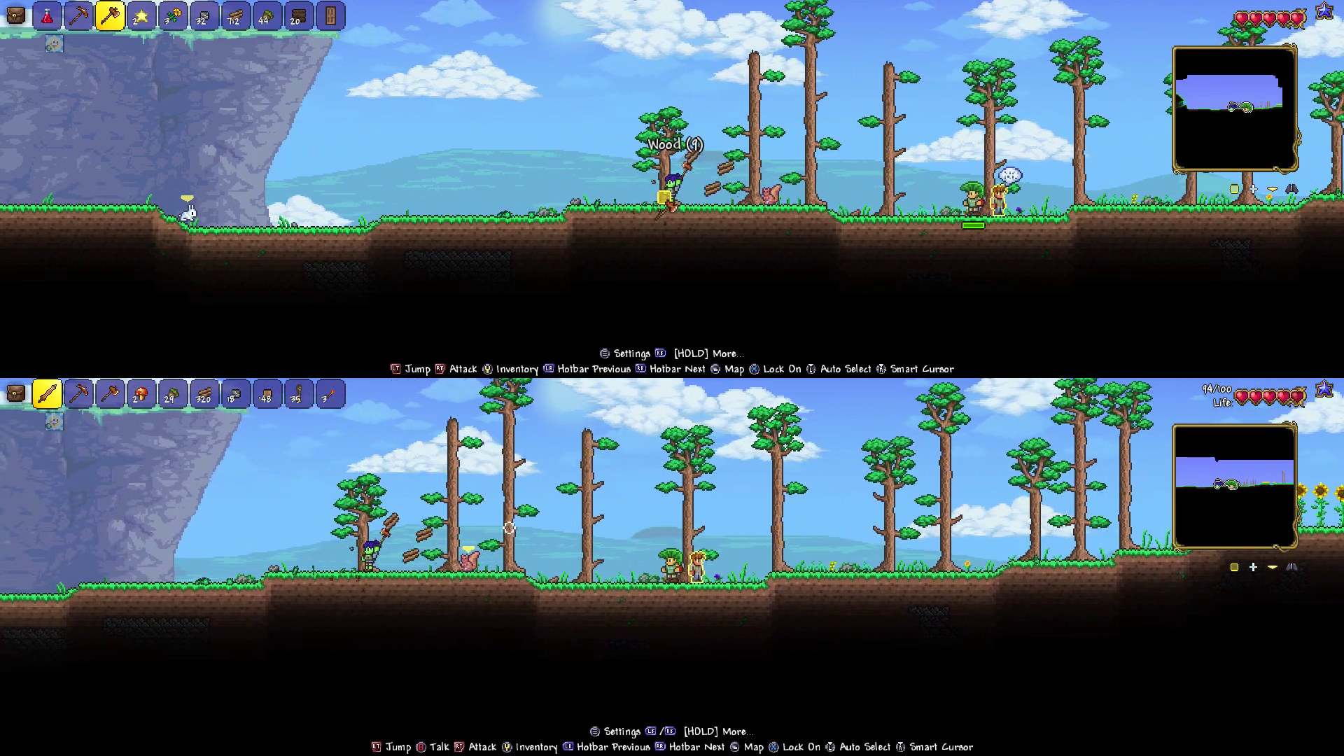
# - Walk the second player back left away from the Guide
pyautogui.press('a')
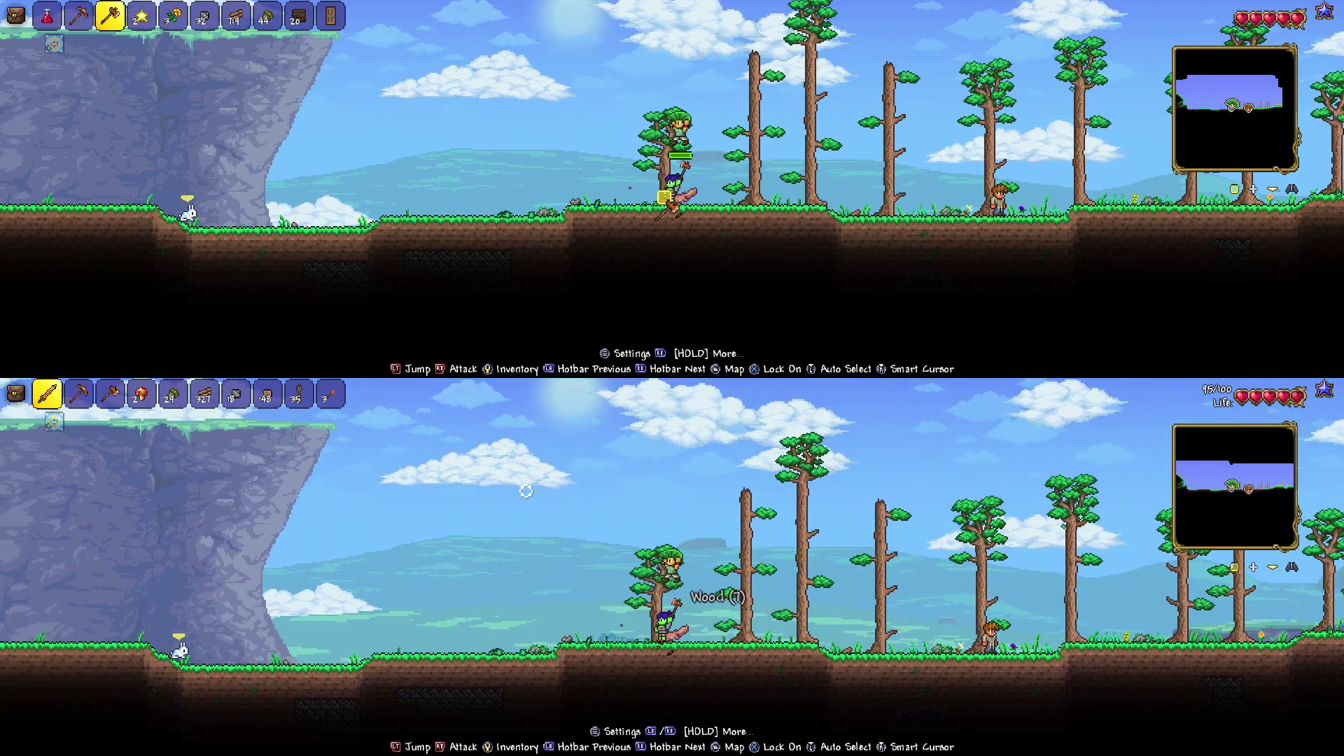
pyautogui.press('a')
pyautogui.press('space')
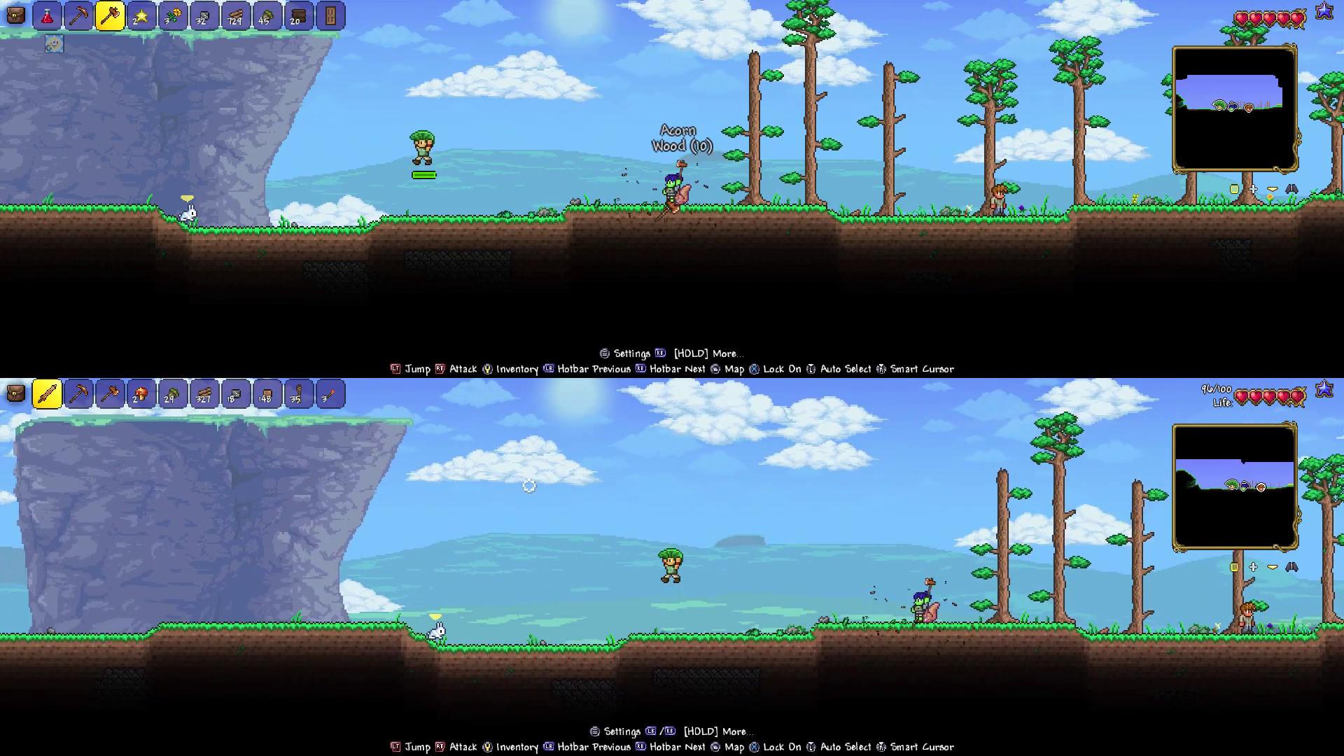
pyautogui.press('a')
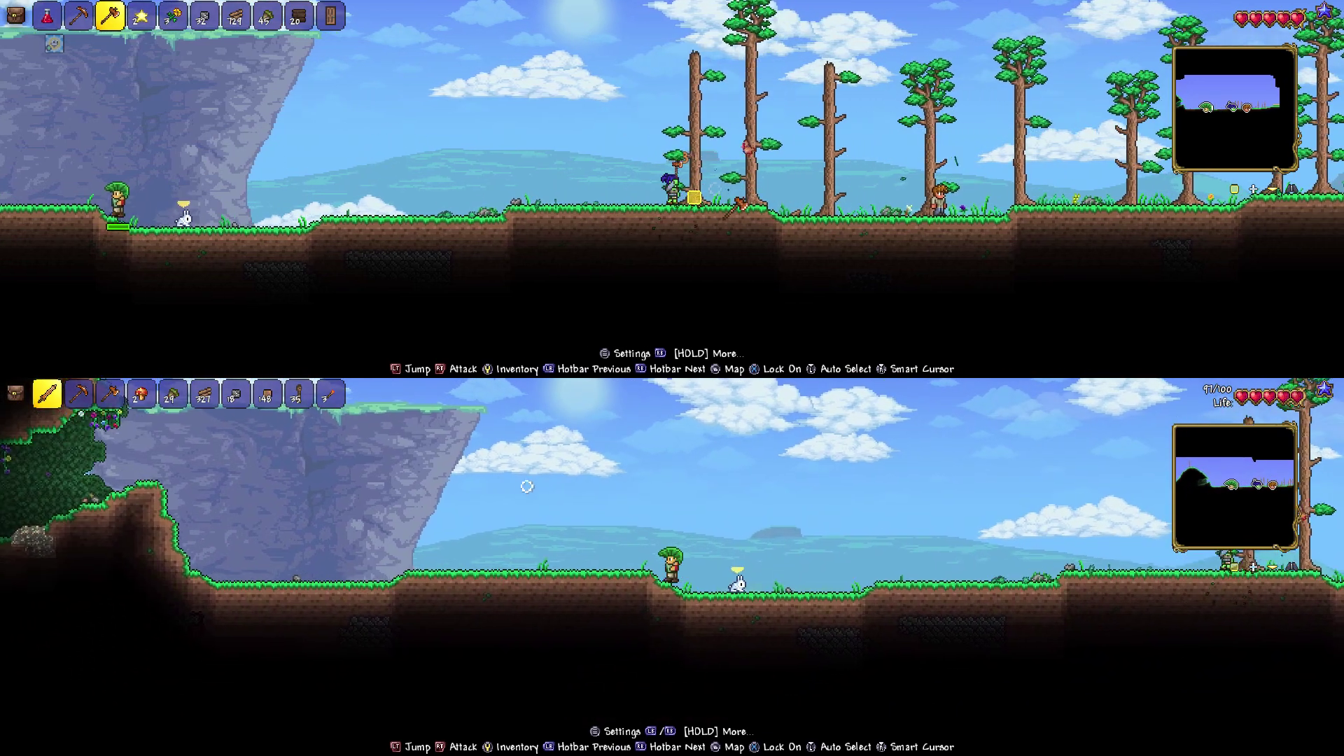
pyautogui.press('a')
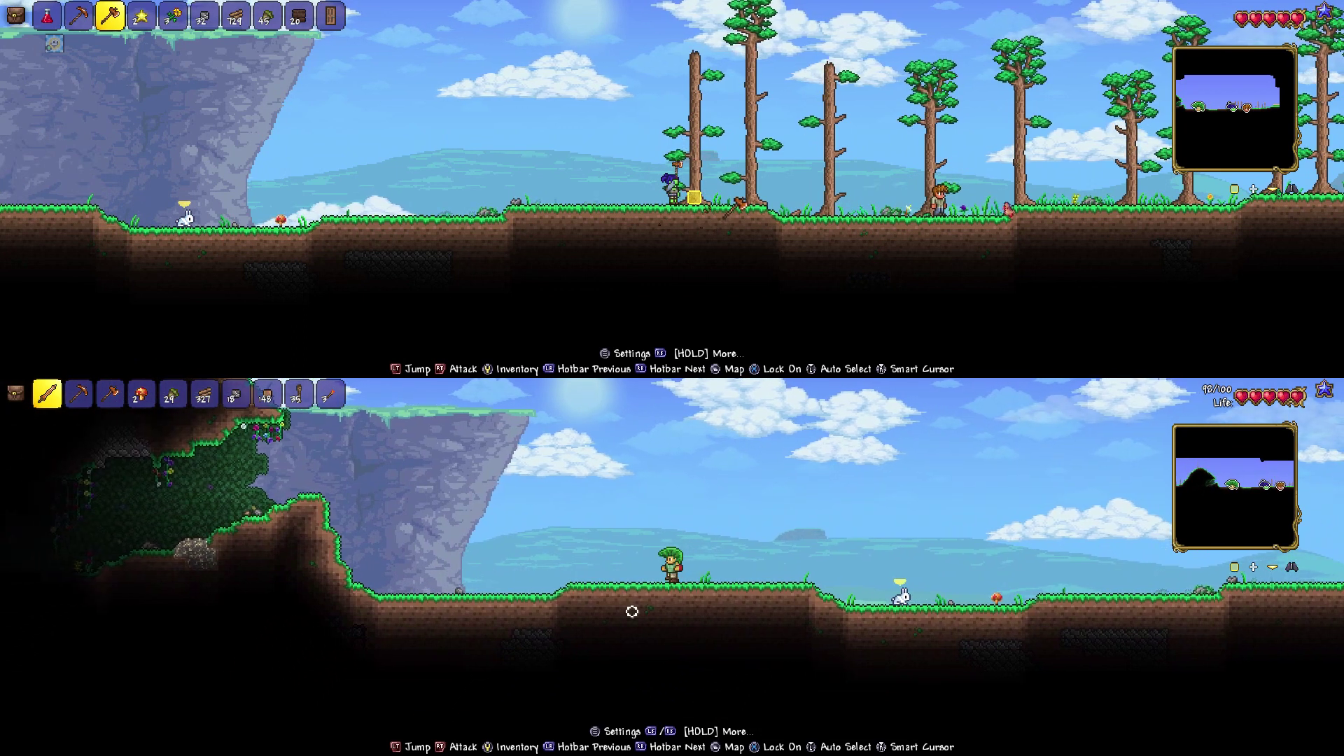
# - Craft a Work Bench from the second player's crafting list
pyautogui.press('Escape')
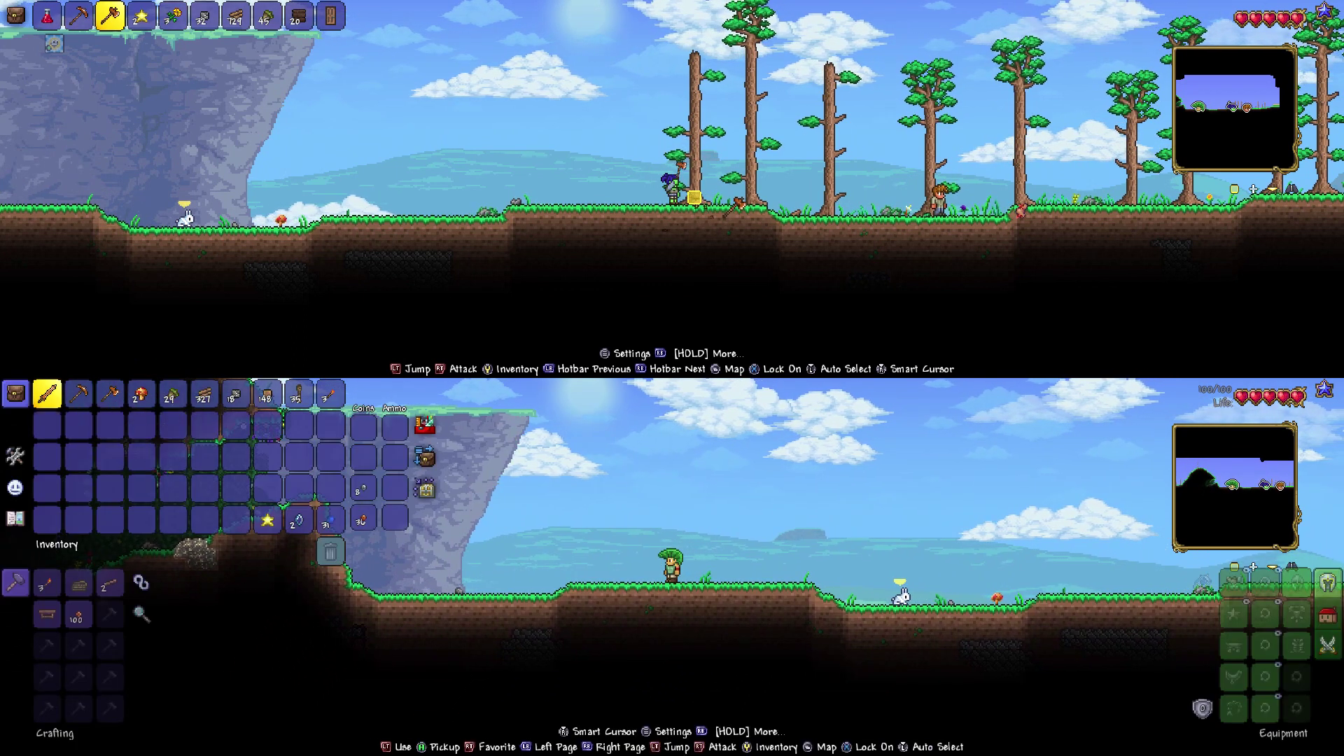
pyautogui.press('Down')
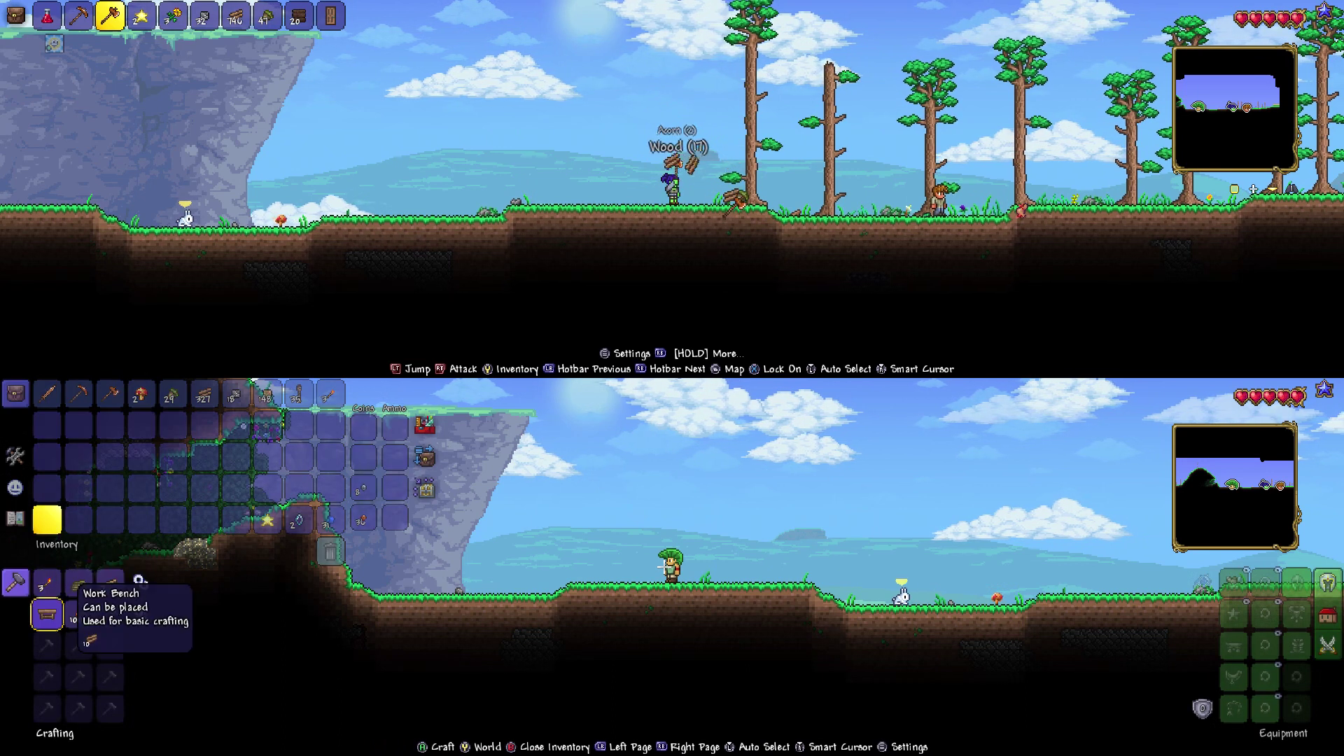
pyautogui.press('Return')
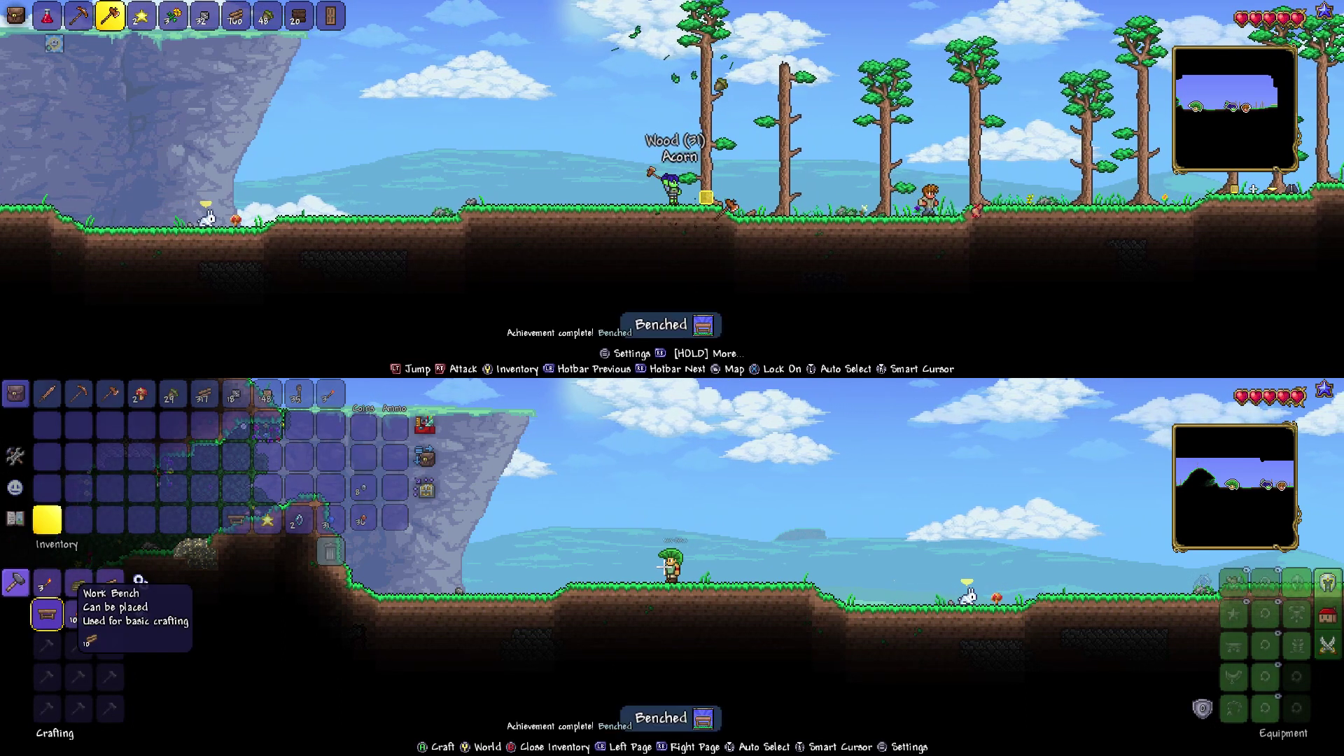
# - Move the Work Bench from the inventory into a hotbar slot and close the inventory
pyautogui.press('Up')
pyautogui.press('Up')
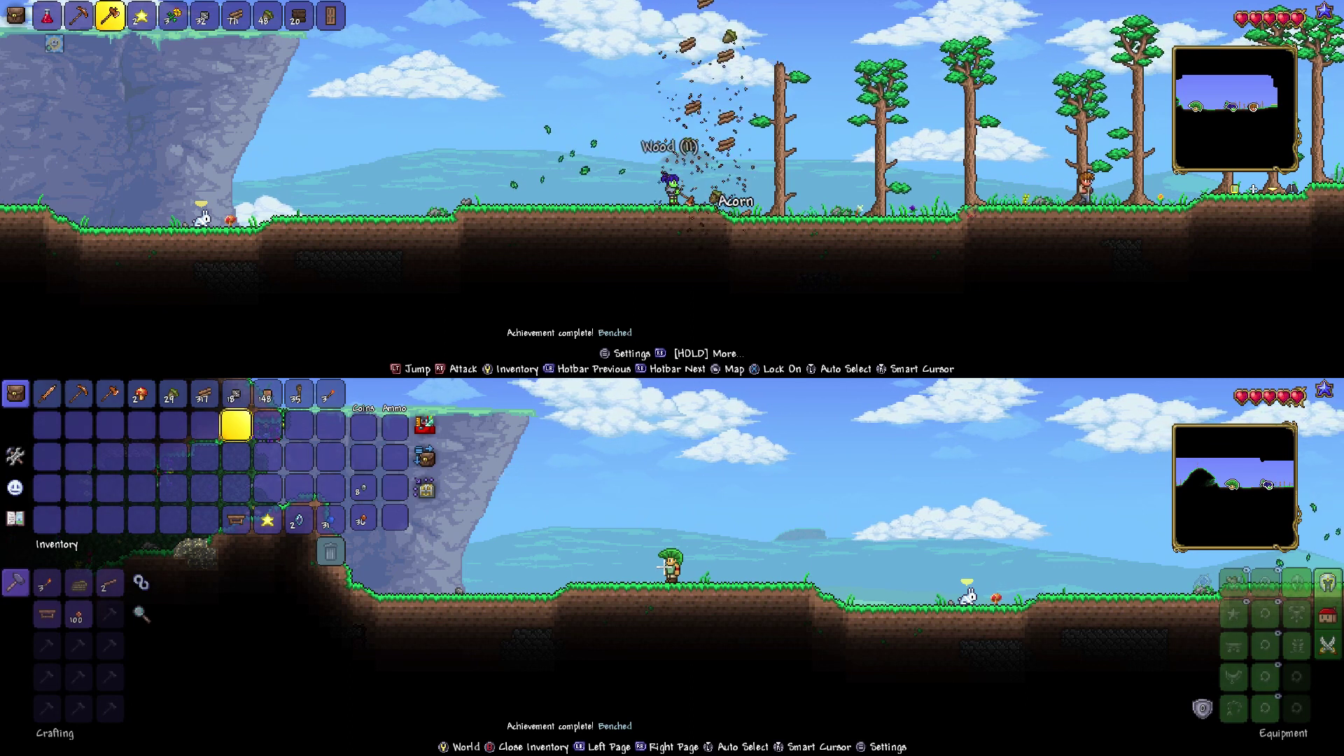
pyautogui.press('Down')
pyautogui.press('Down')
pyautogui.press('Up')
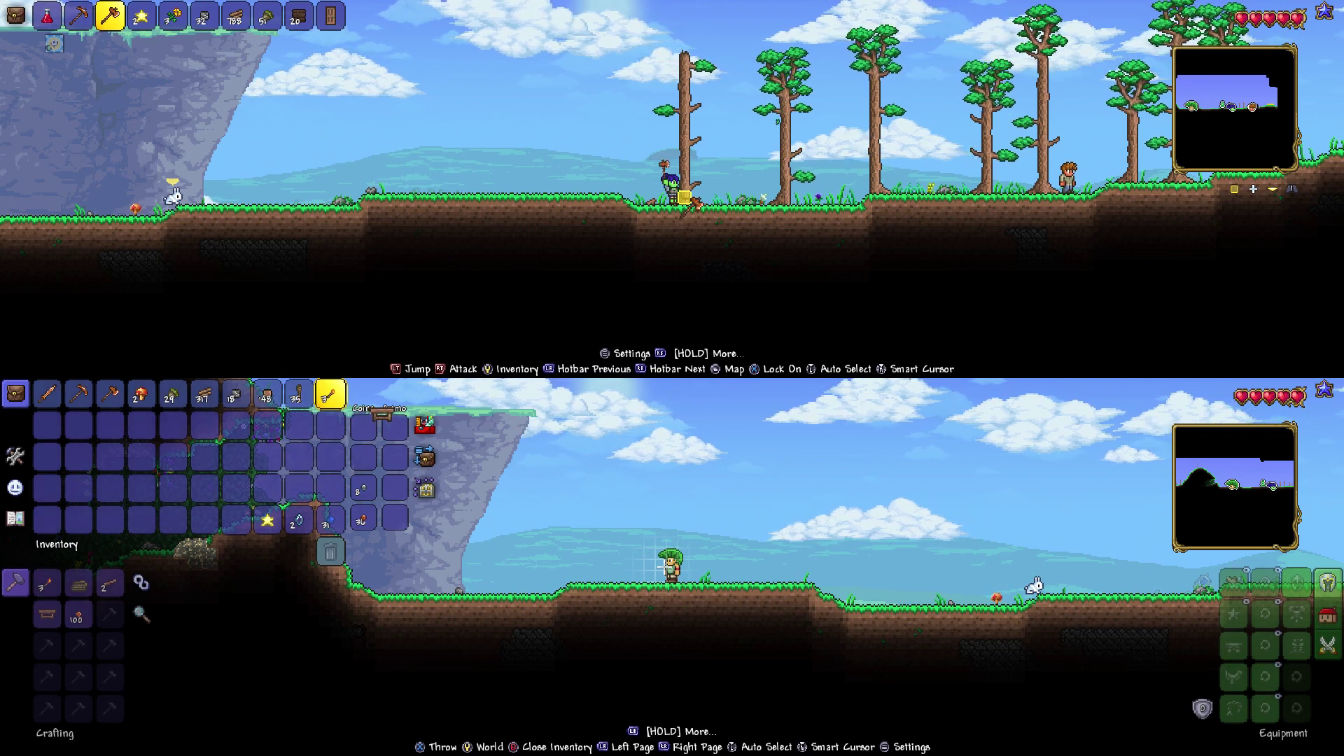
pyautogui.press('Left')
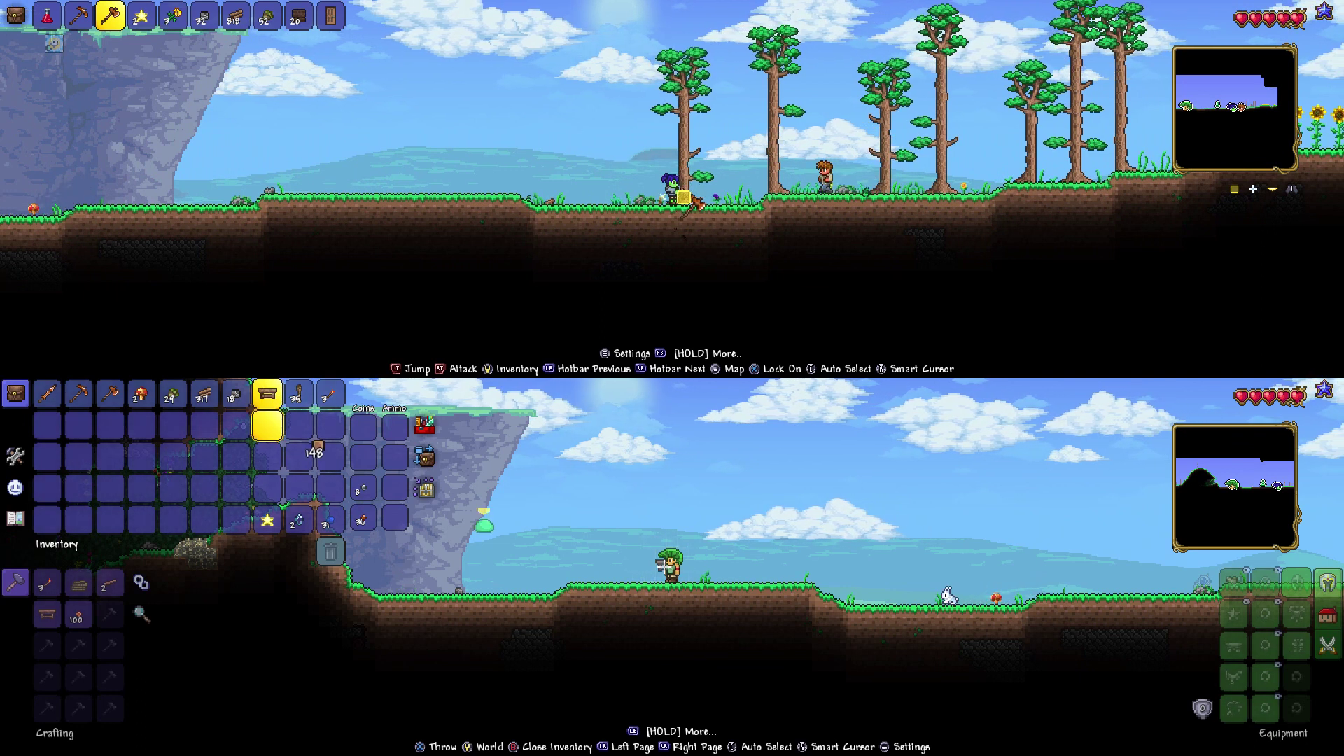
pyautogui.press('Escape')
# - Place the Work Bench on the grass and switch the first player to the Copper Axe
pyautogui.press('Right')
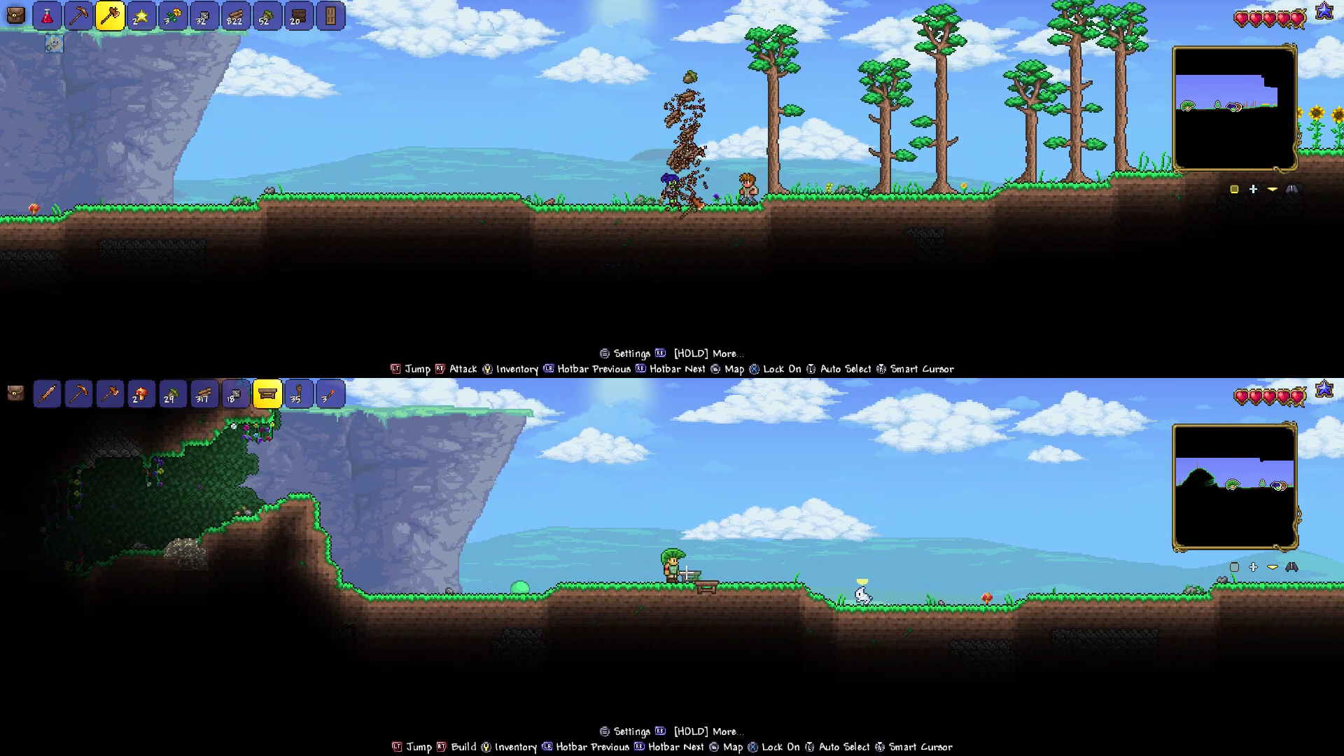
pyautogui.press('Left')
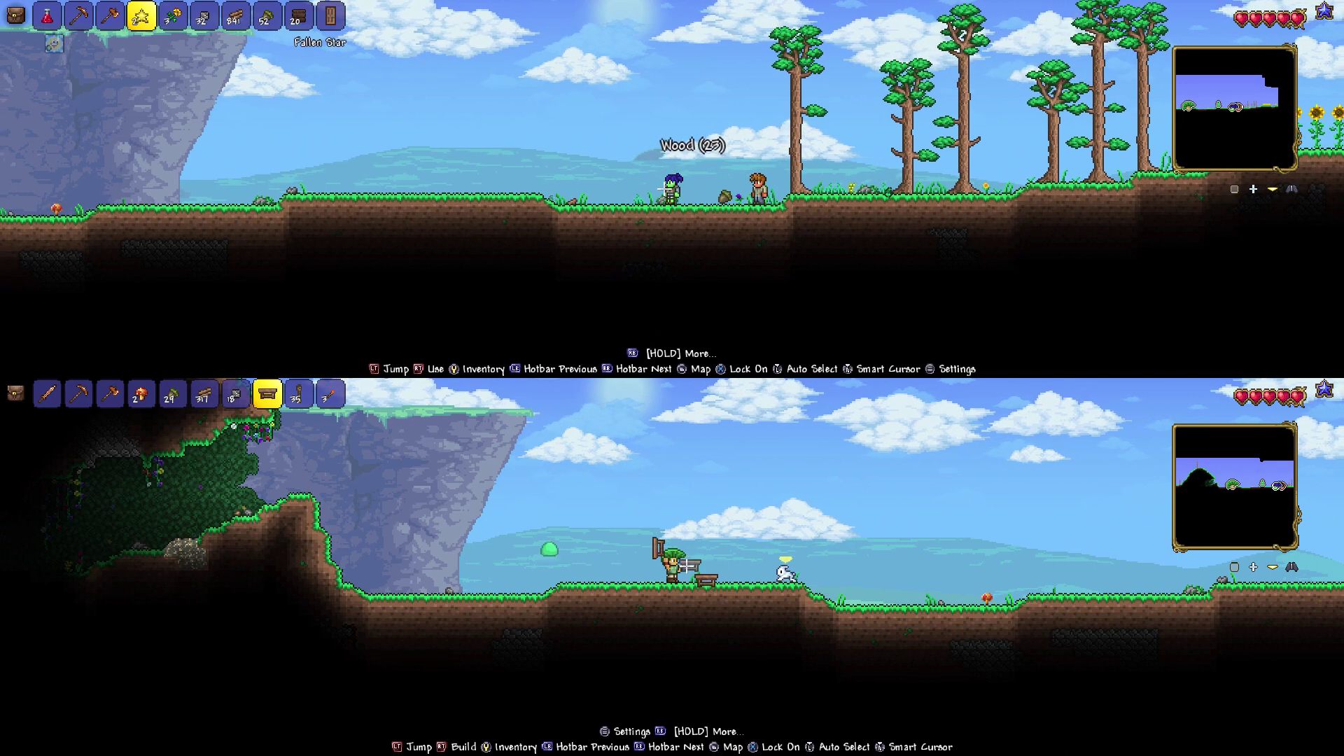
pyautogui.press('Right')
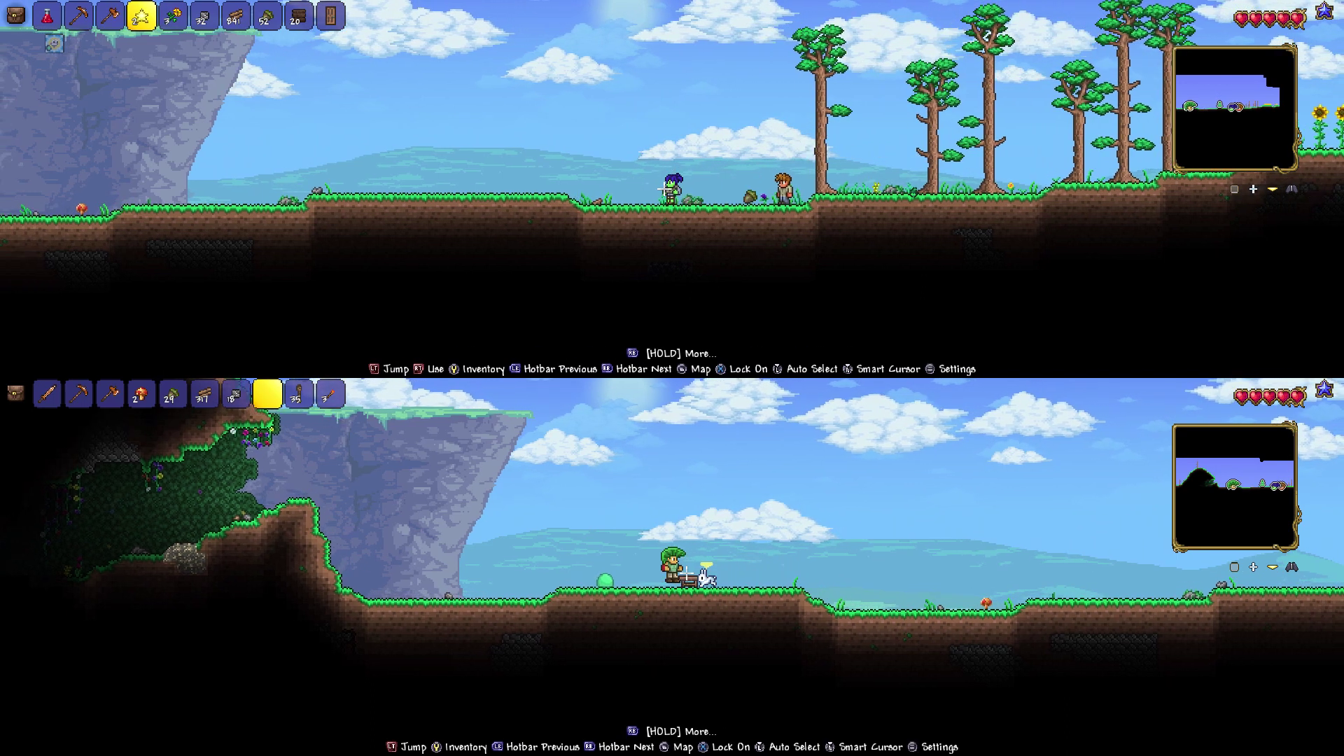
pyautogui.press('space')
pyautogui.press('Right')
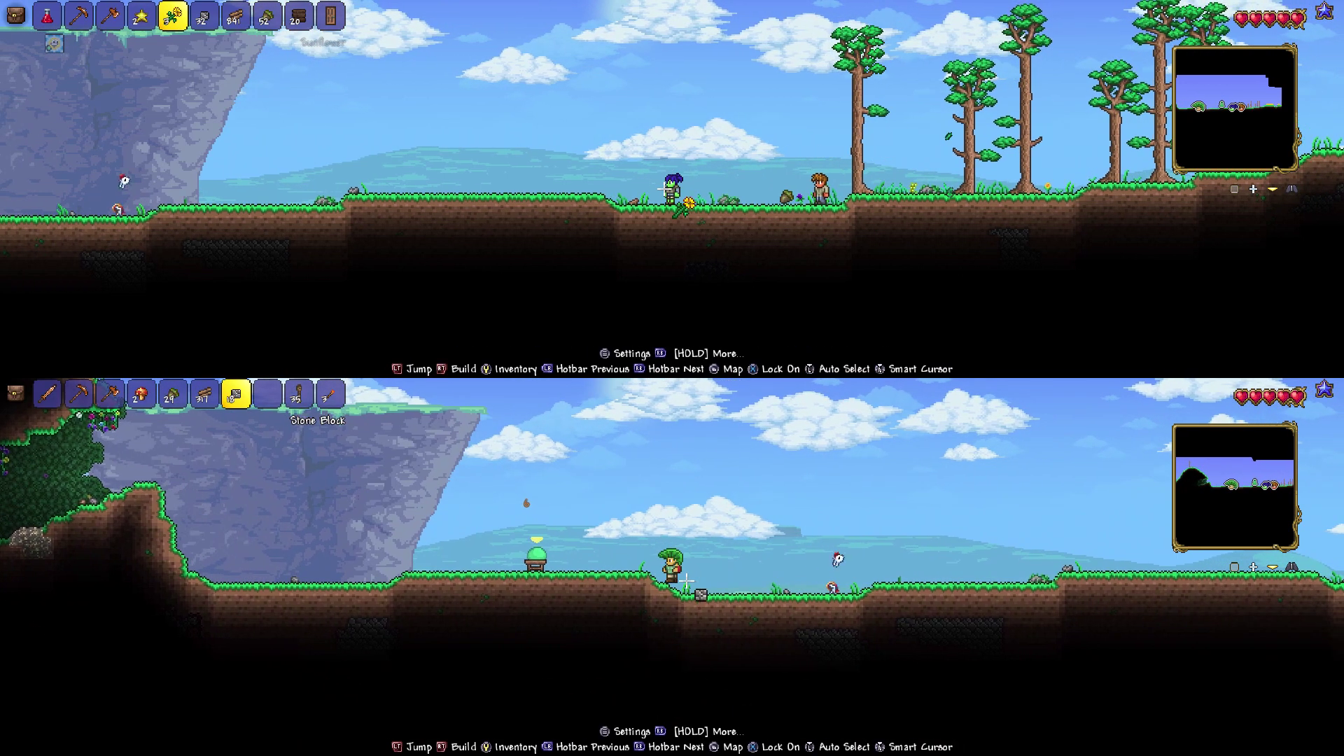
pyautogui.press('4')
# - Give the second player the sword, kill the slime for Gel, and reopen crafting
pyautogui.press('Right')
pyautogui.press('1')
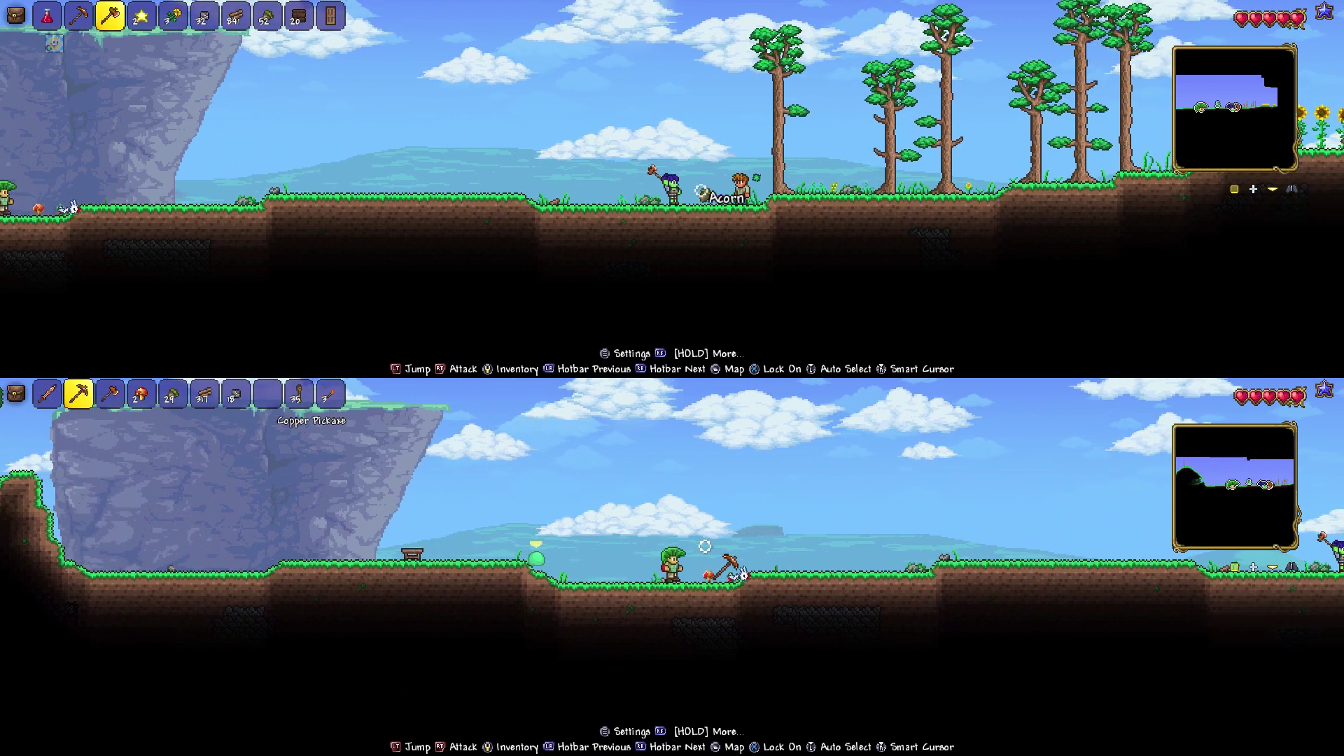
pyautogui.press('Right')
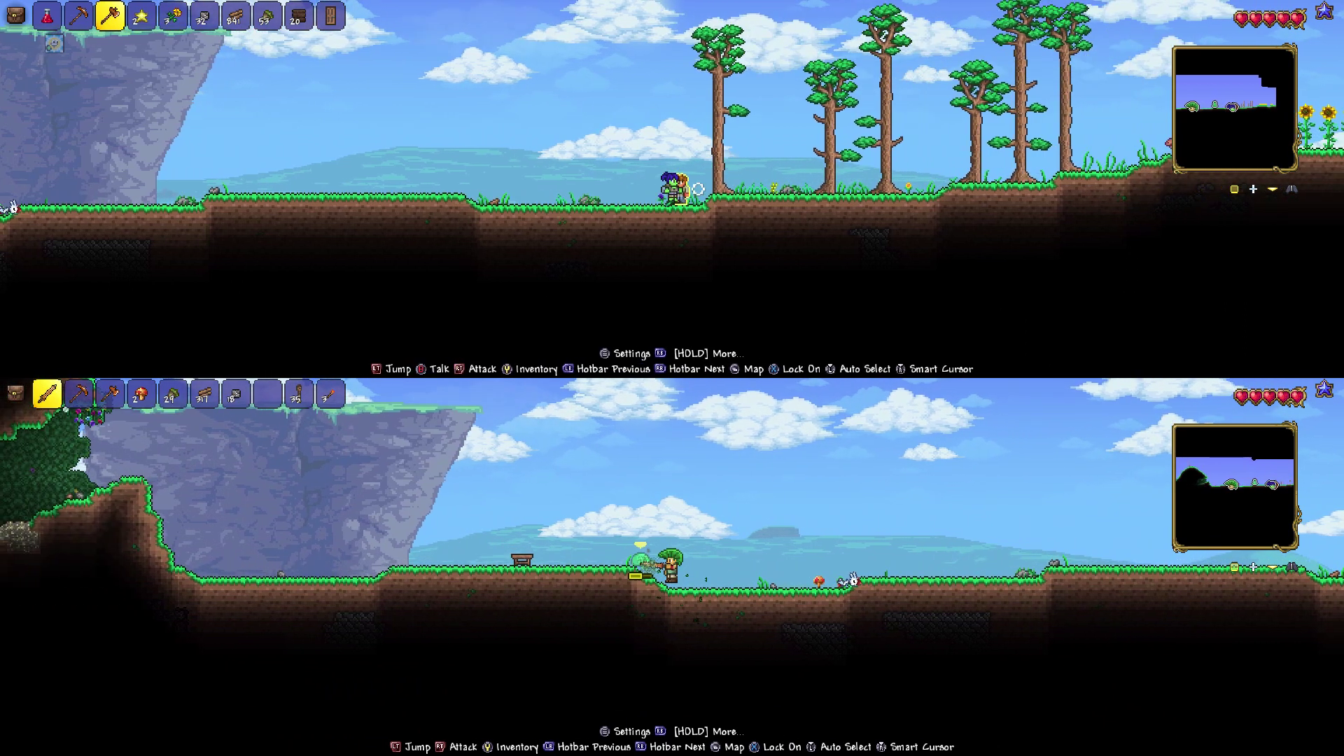
pyautogui.press('Left')
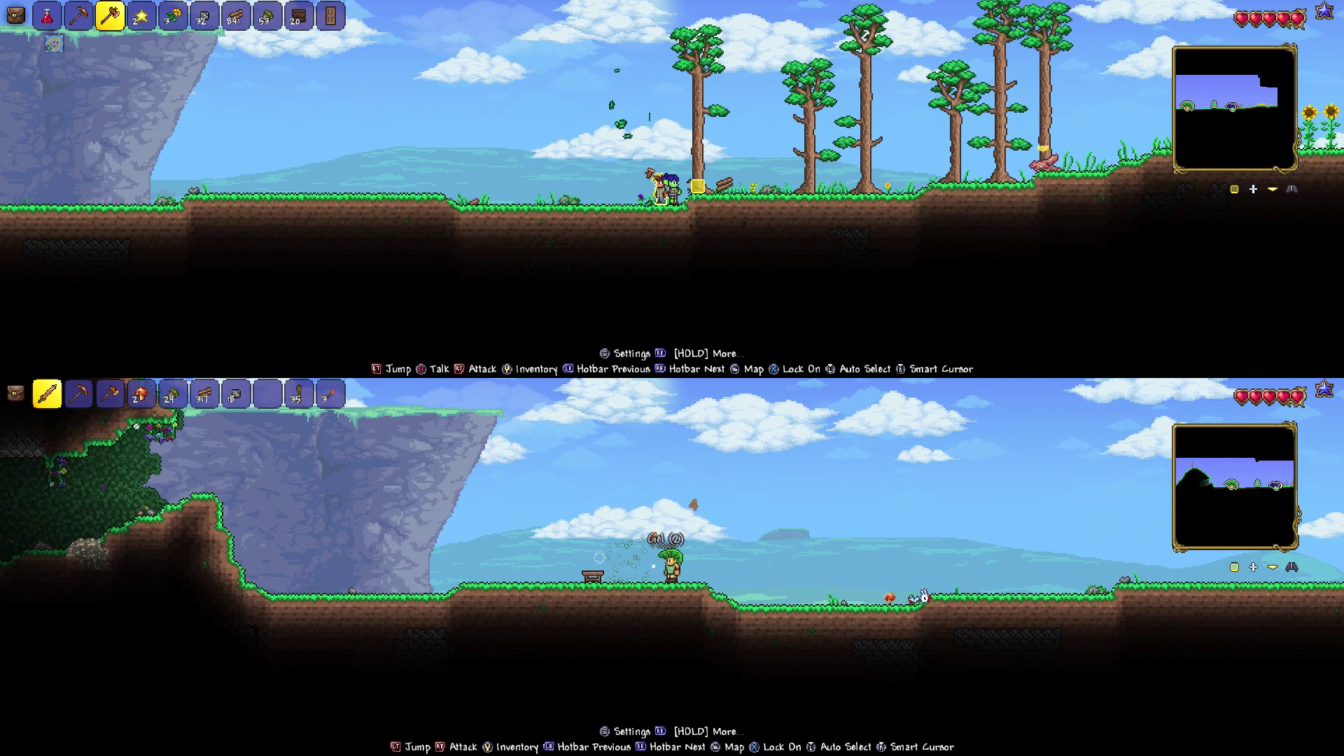
pyautogui.press('Left')
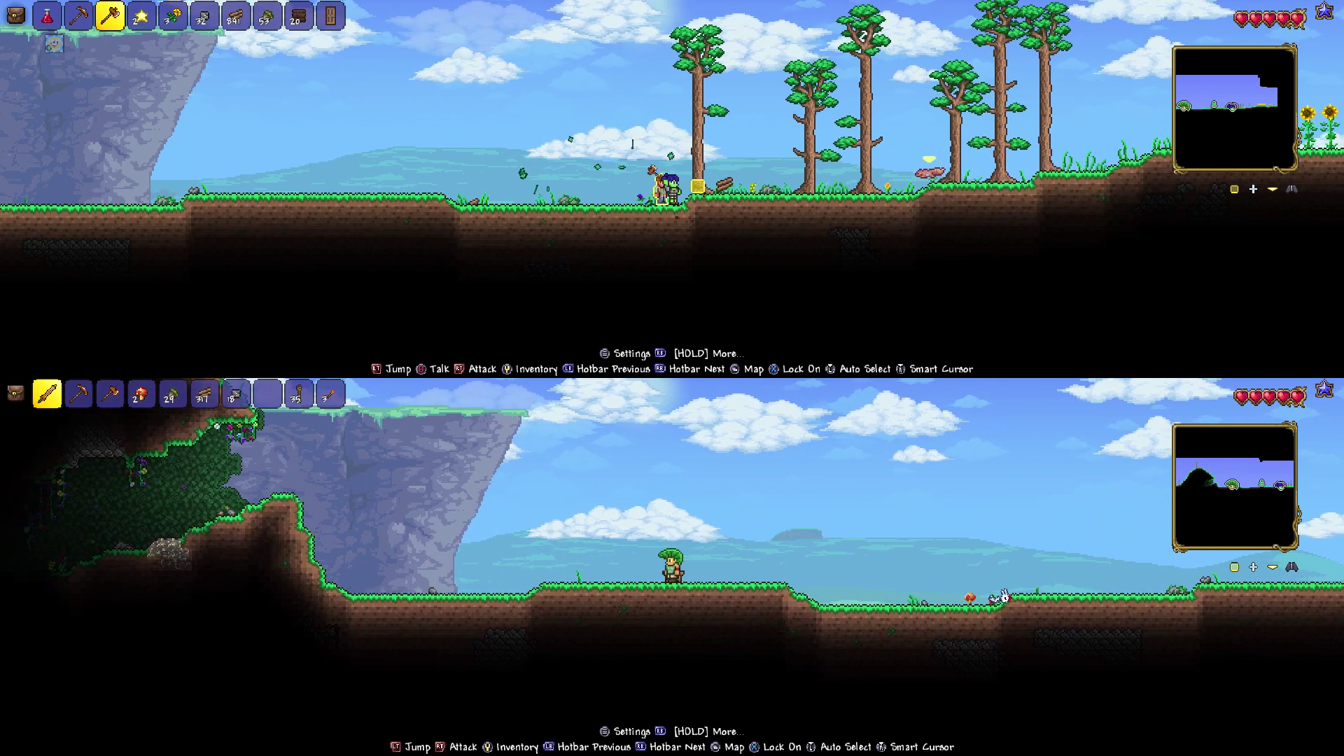
pyautogui.press('Escape')
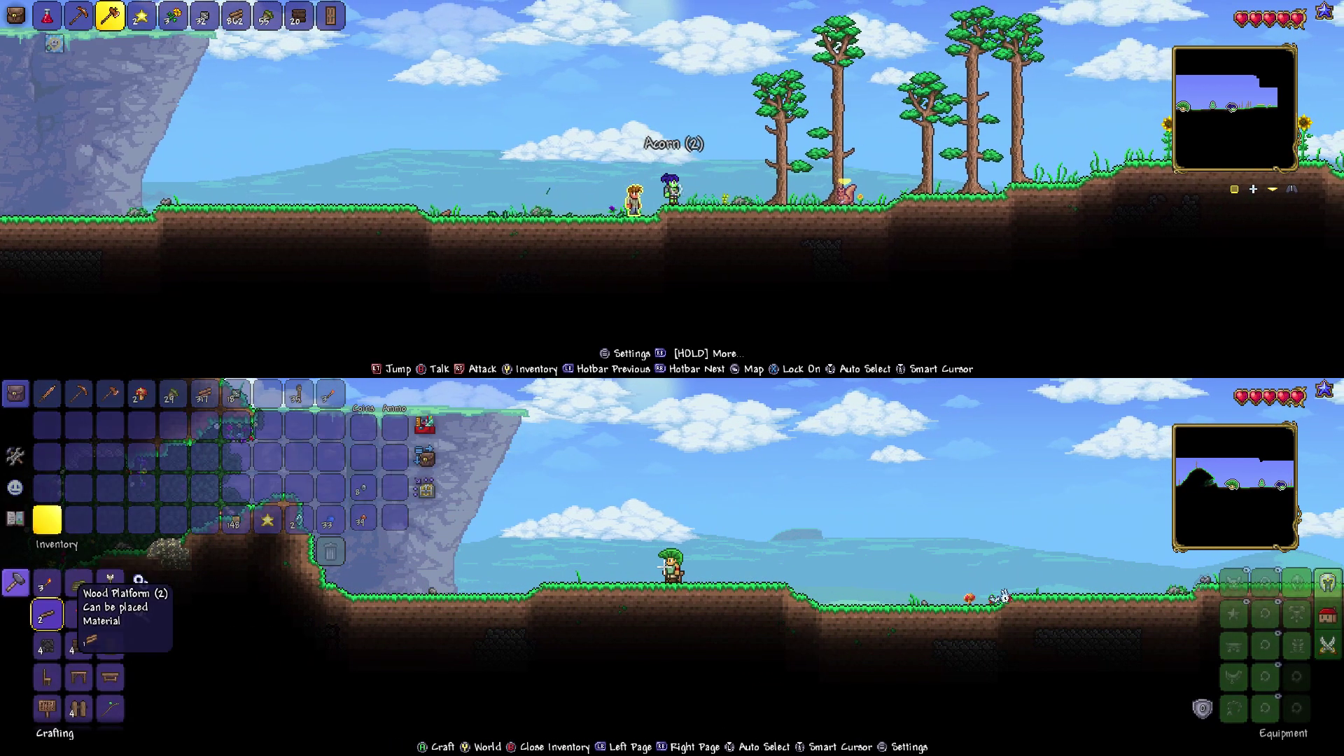
# - Browse the Wooden Door, Wood Wall, Work Bench, Rope Coil, Torch and Wooden Arrow recipes
pyautogui.press('Right')
pyautogui.press('Down')
pyautogui.press('Right')
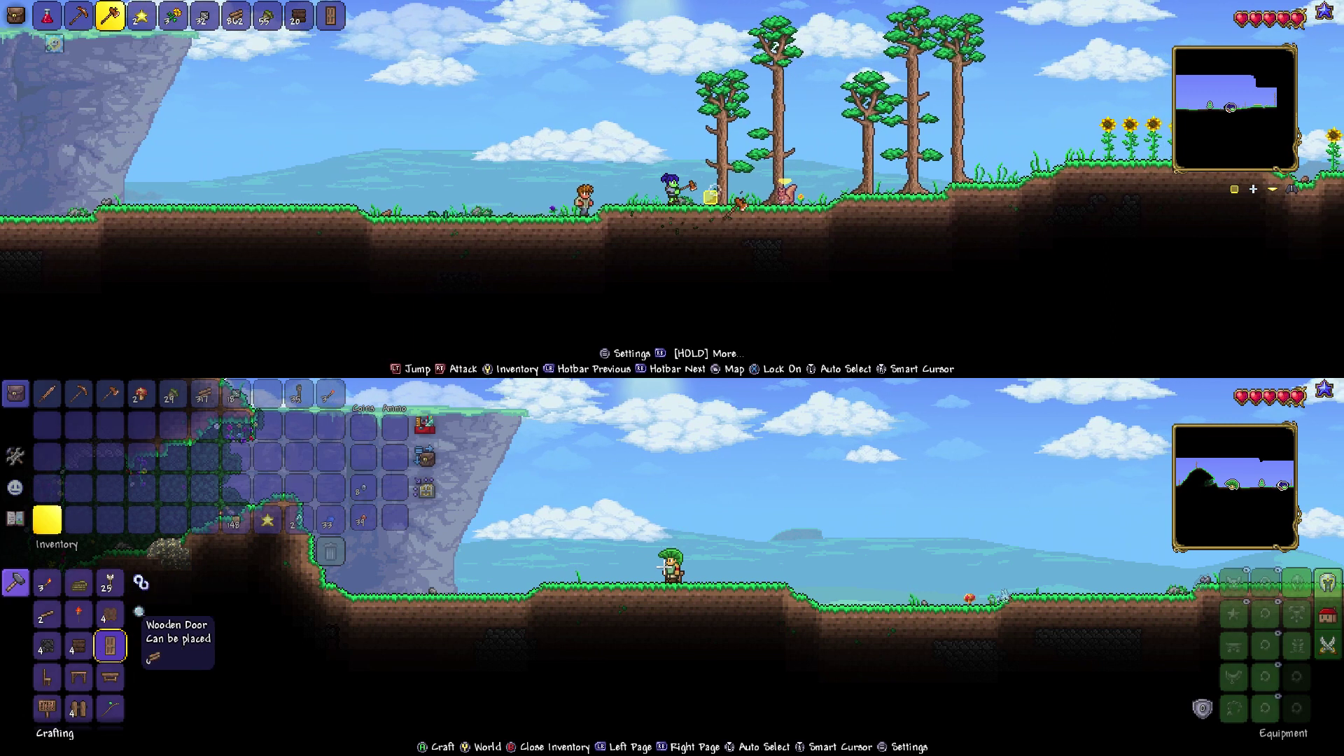
pyautogui.press('Left')
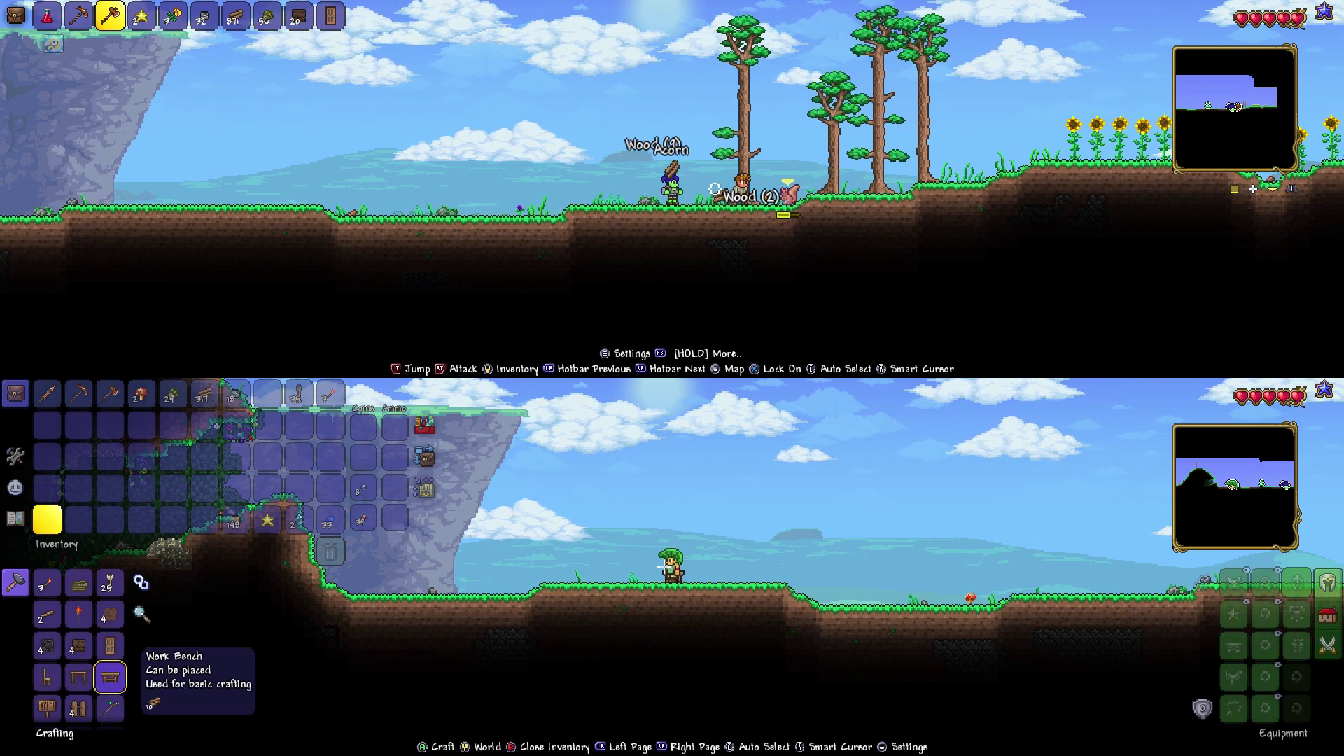
pyautogui.press('Down')
pyautogui.press('Up')
pyautogui.press('Up')
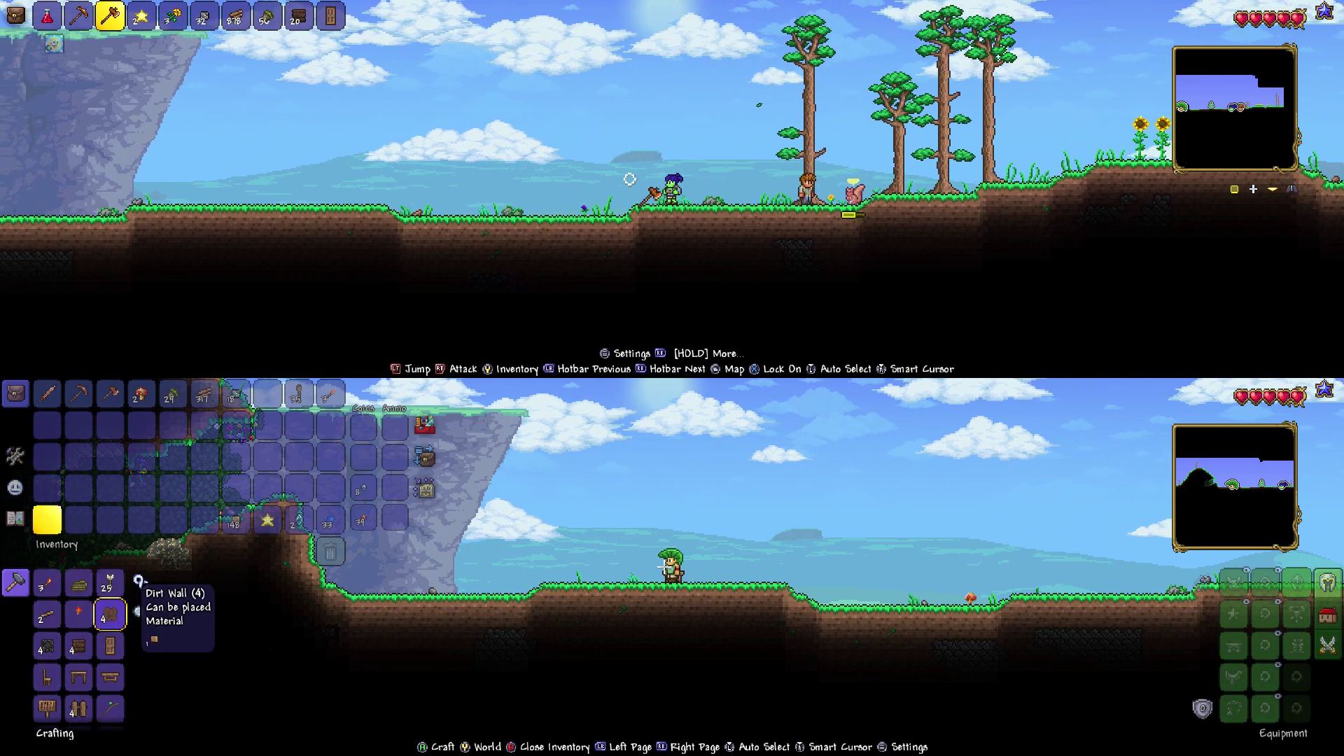
pyautogui.press('Up')
pyautogui.press('Up')
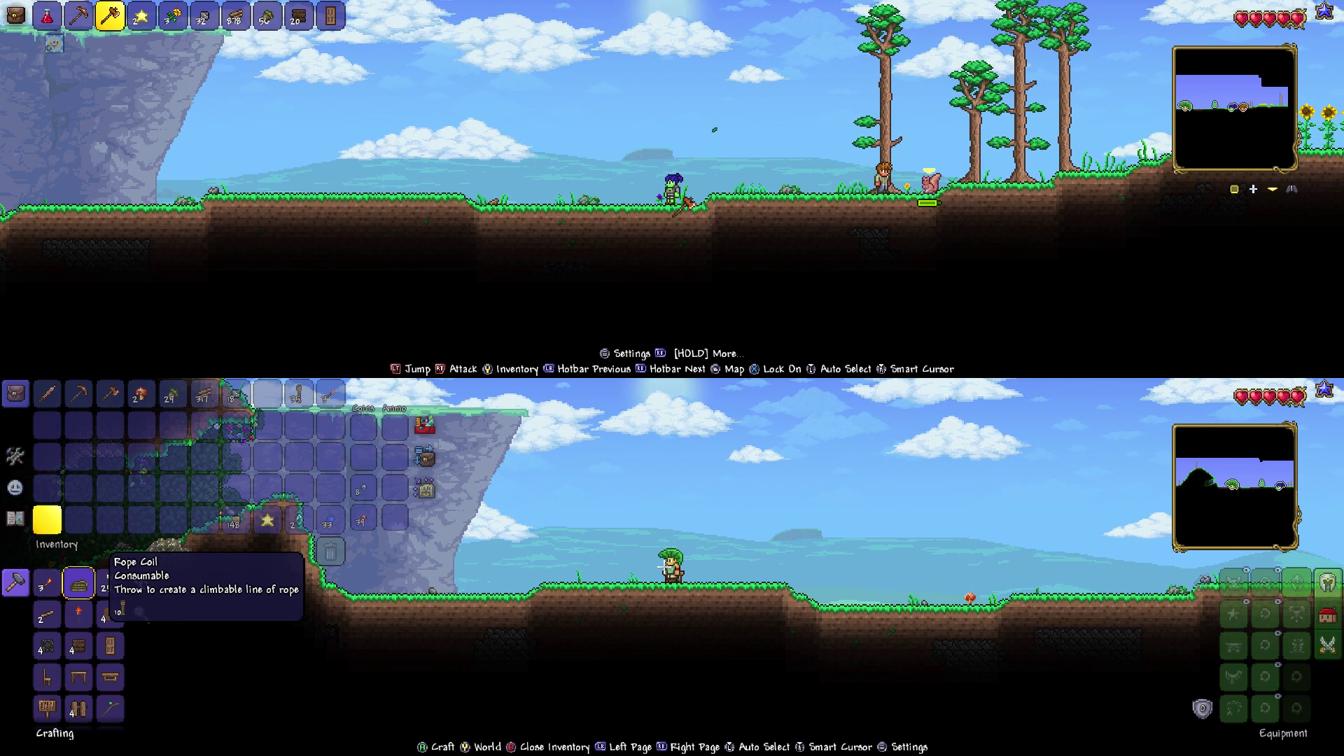
pyautogui.press('Left')
pyautogui.press('Right')
pyautogui.press('Right')
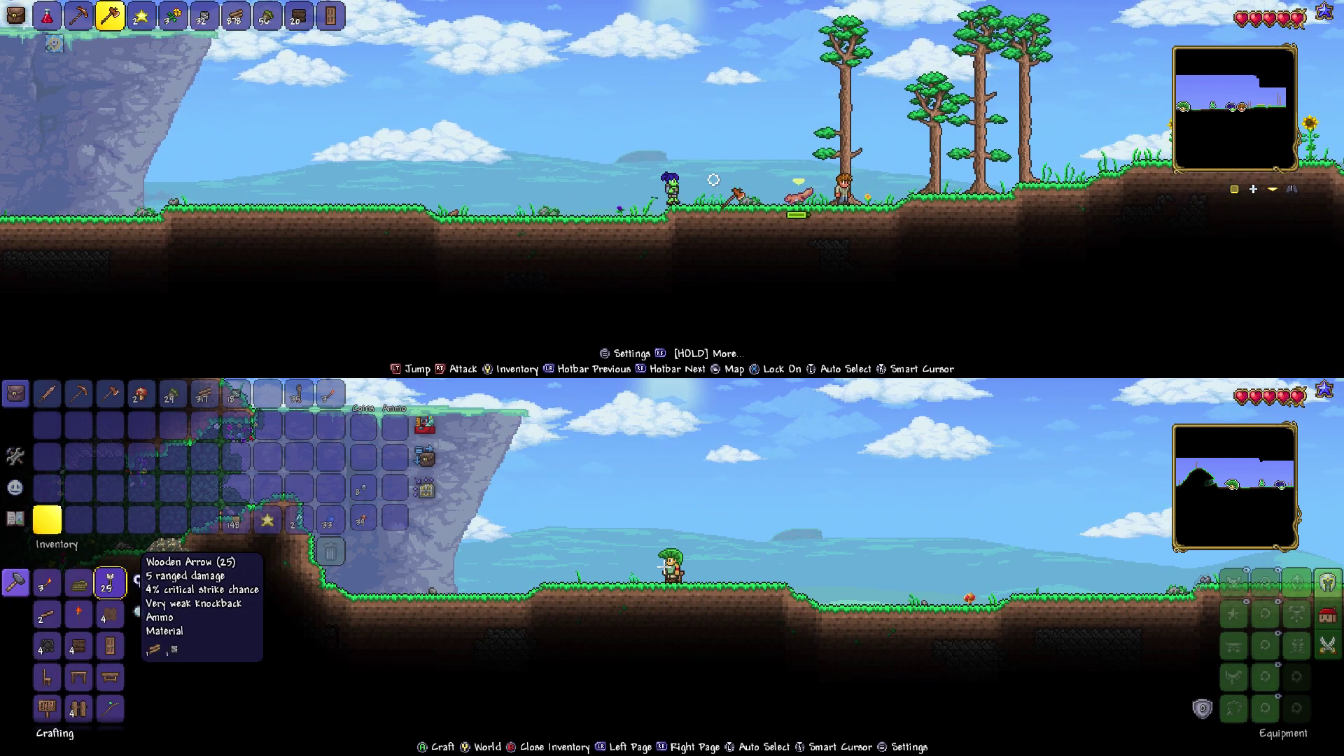
# - Look over the Dirt Wall, Wood Platform, Wooden Table, Fishing Pole, armour and Bow recipes
pyautogui.press('Down')
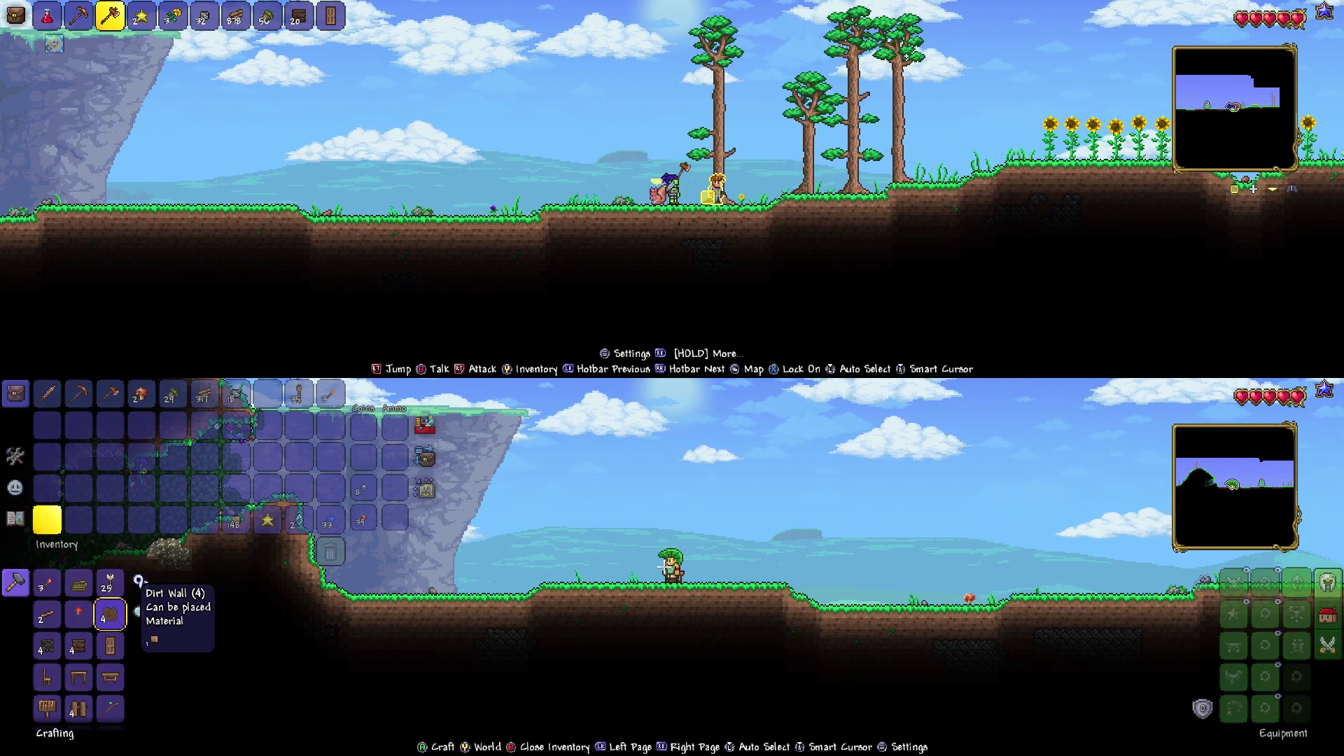
pyautogui.press('Left')
pyautogui.press('Left')
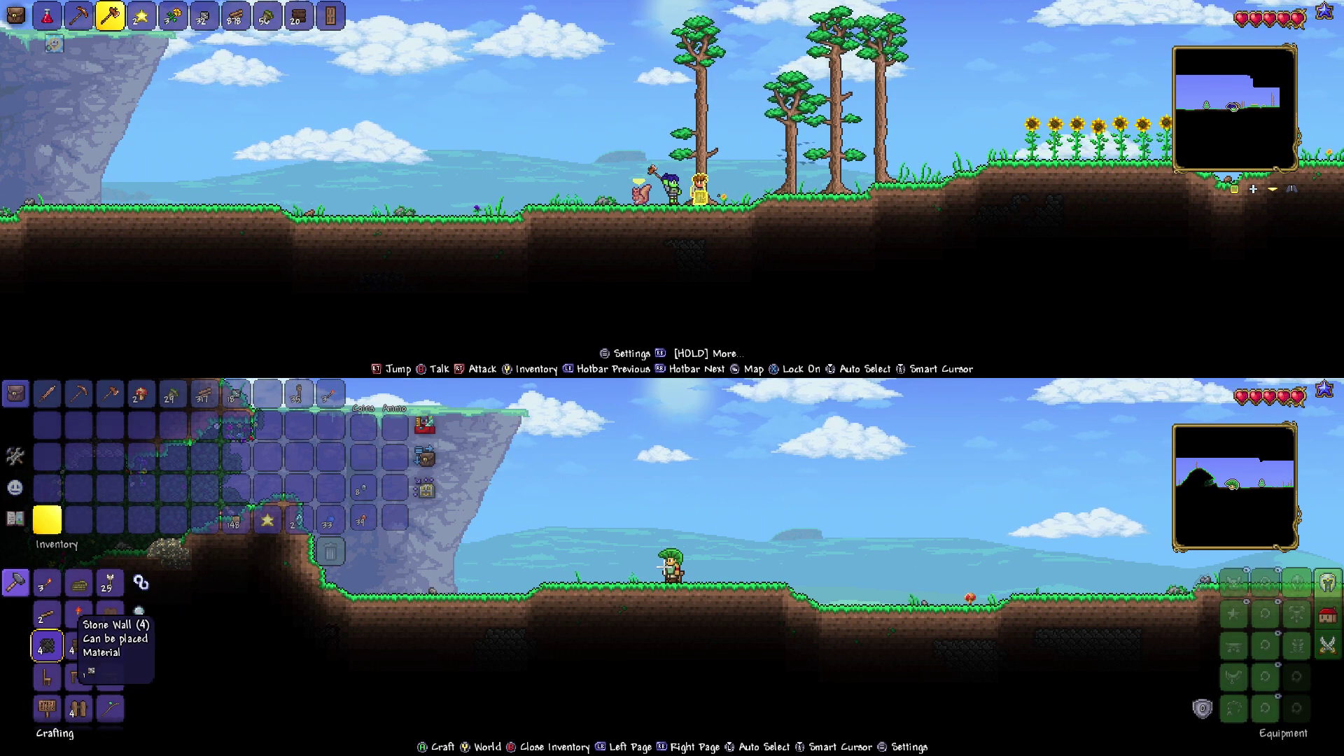
pyautogui.press('Down')
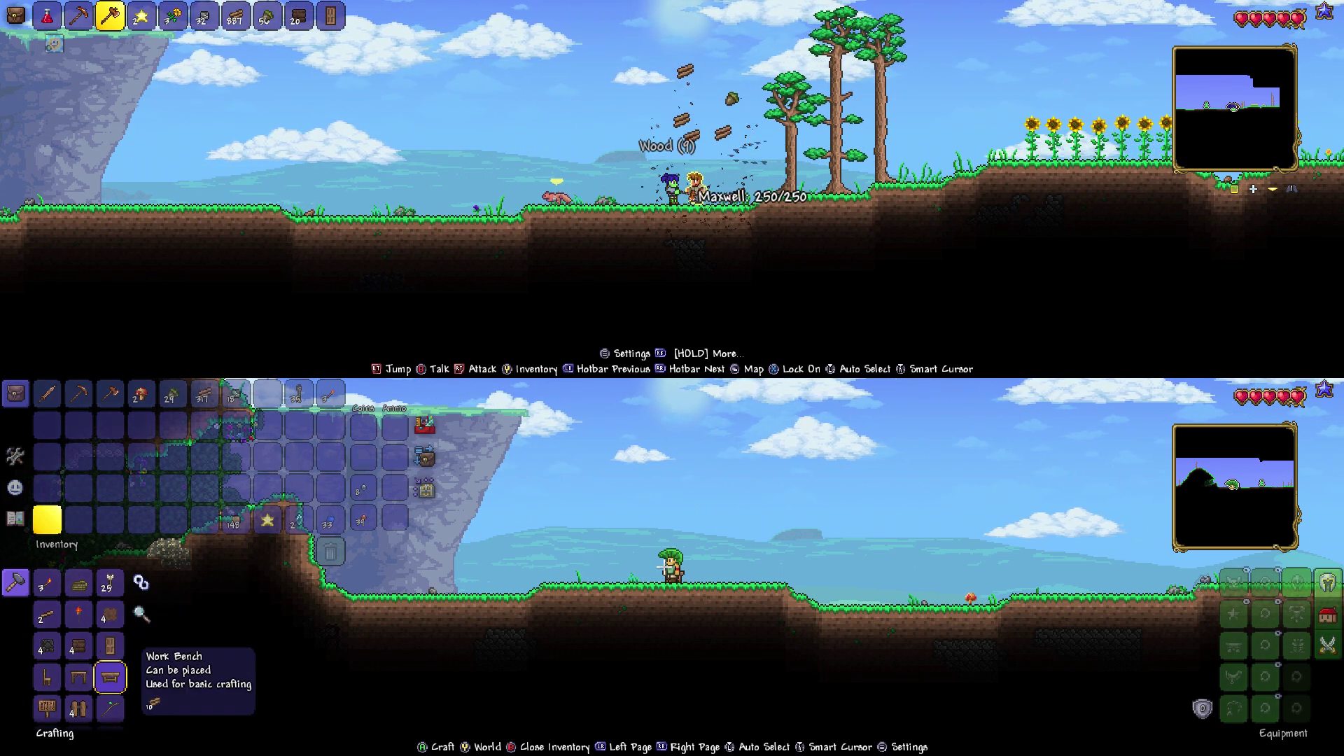
pyautogui.press('Left')
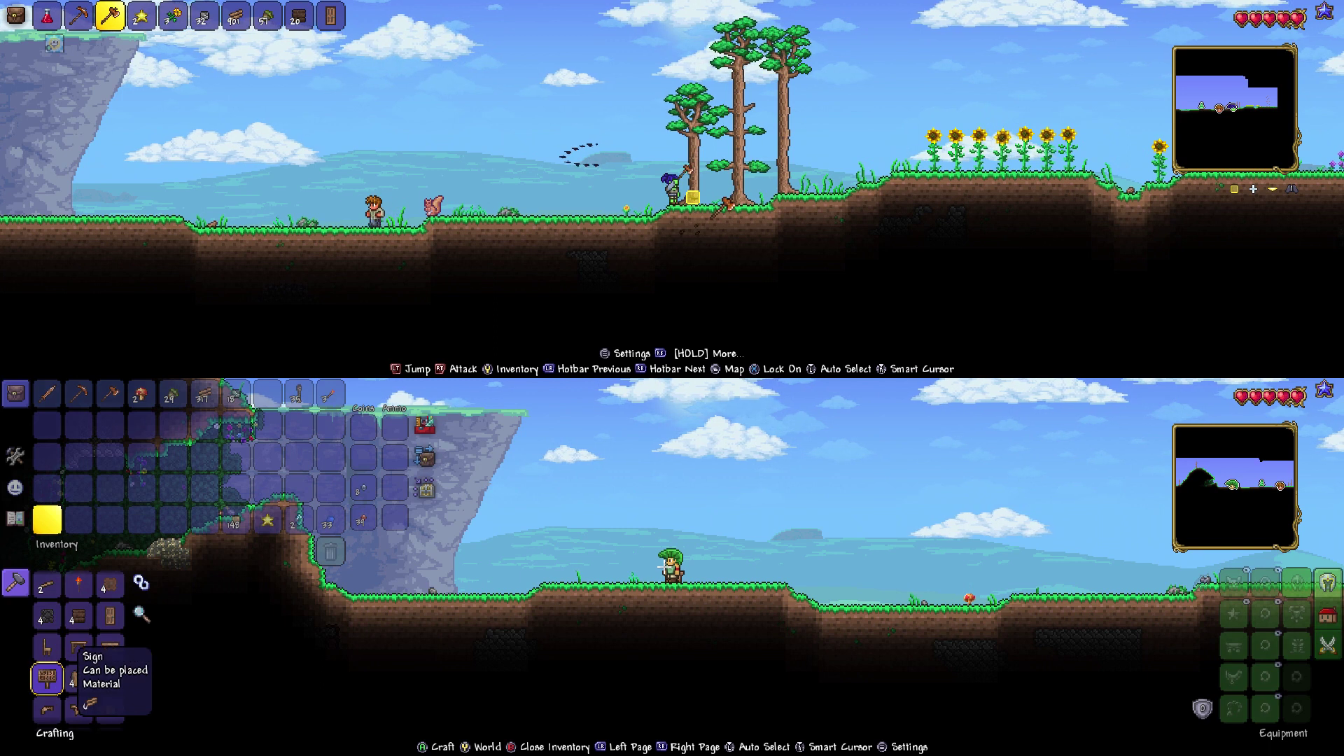
pyautogui.press('Right')
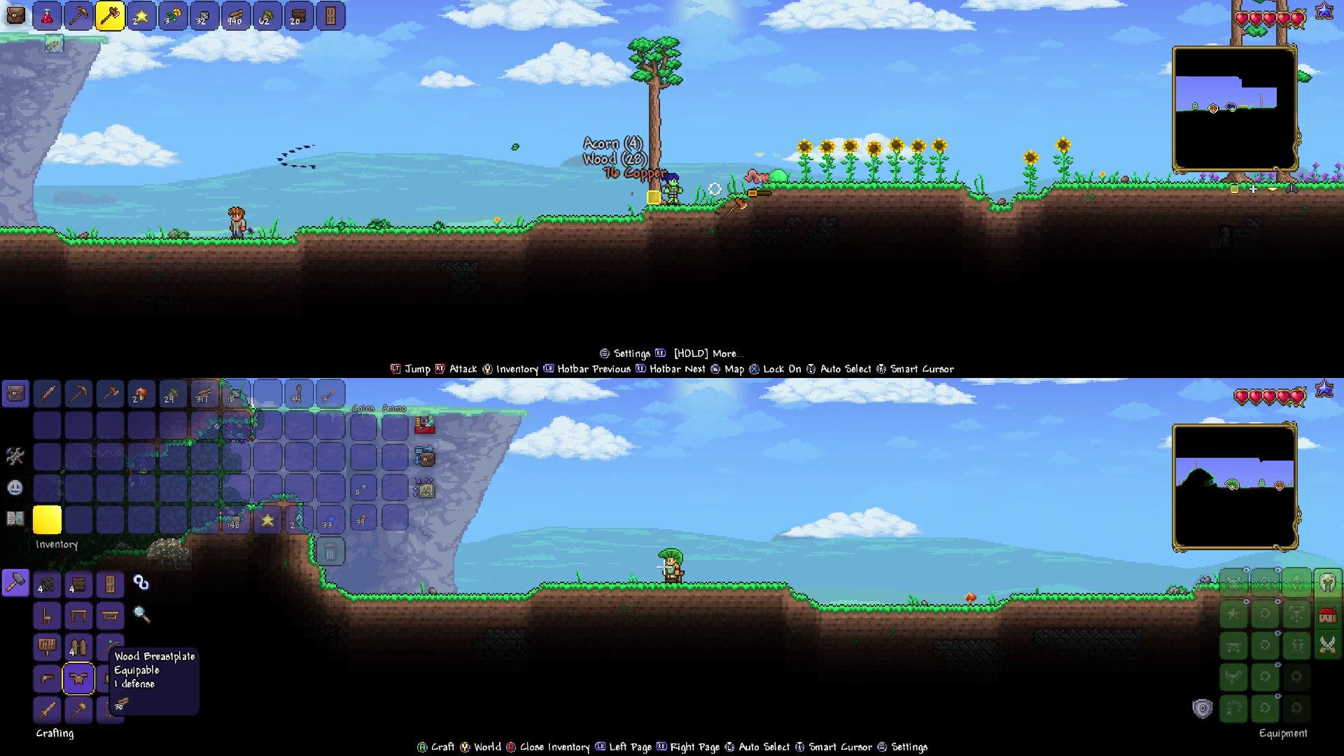
pyautogui.press('Left')
pyautogui.press('Left')
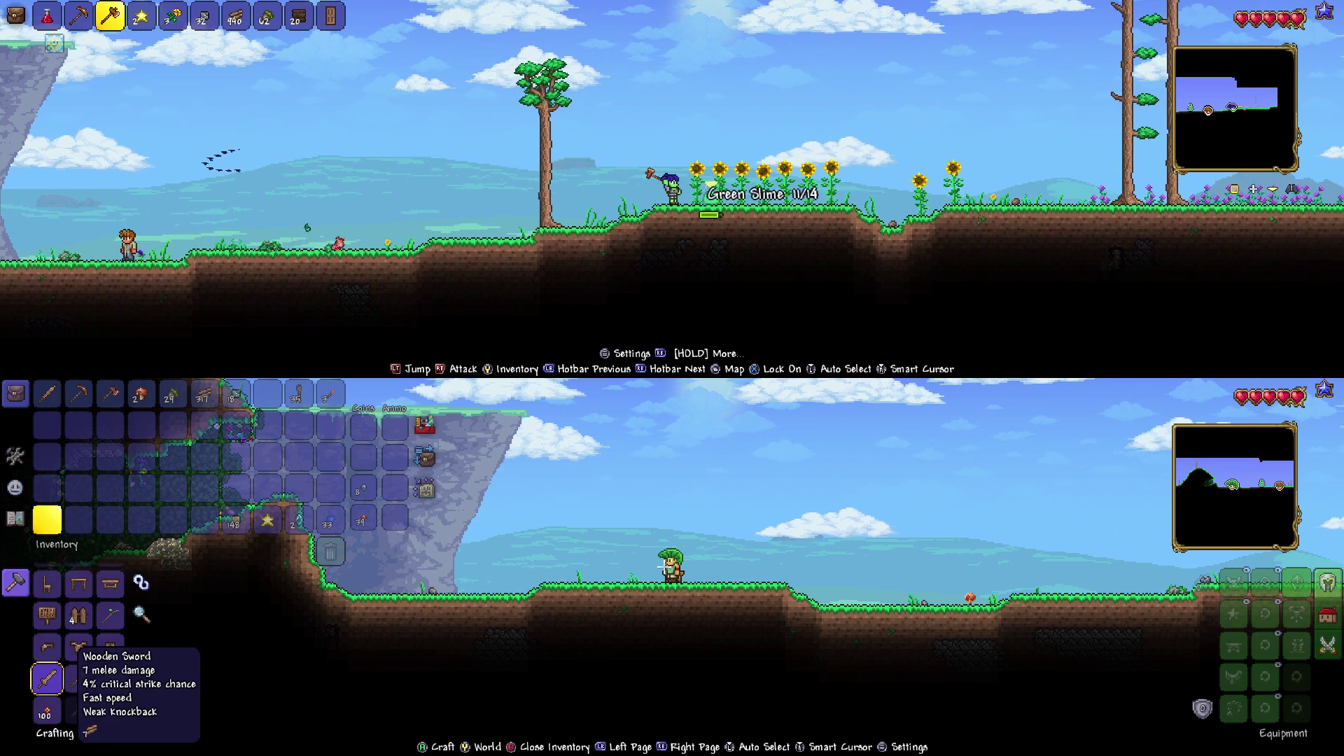
pyautogui.press('Right')
pyautogui.press('Right')
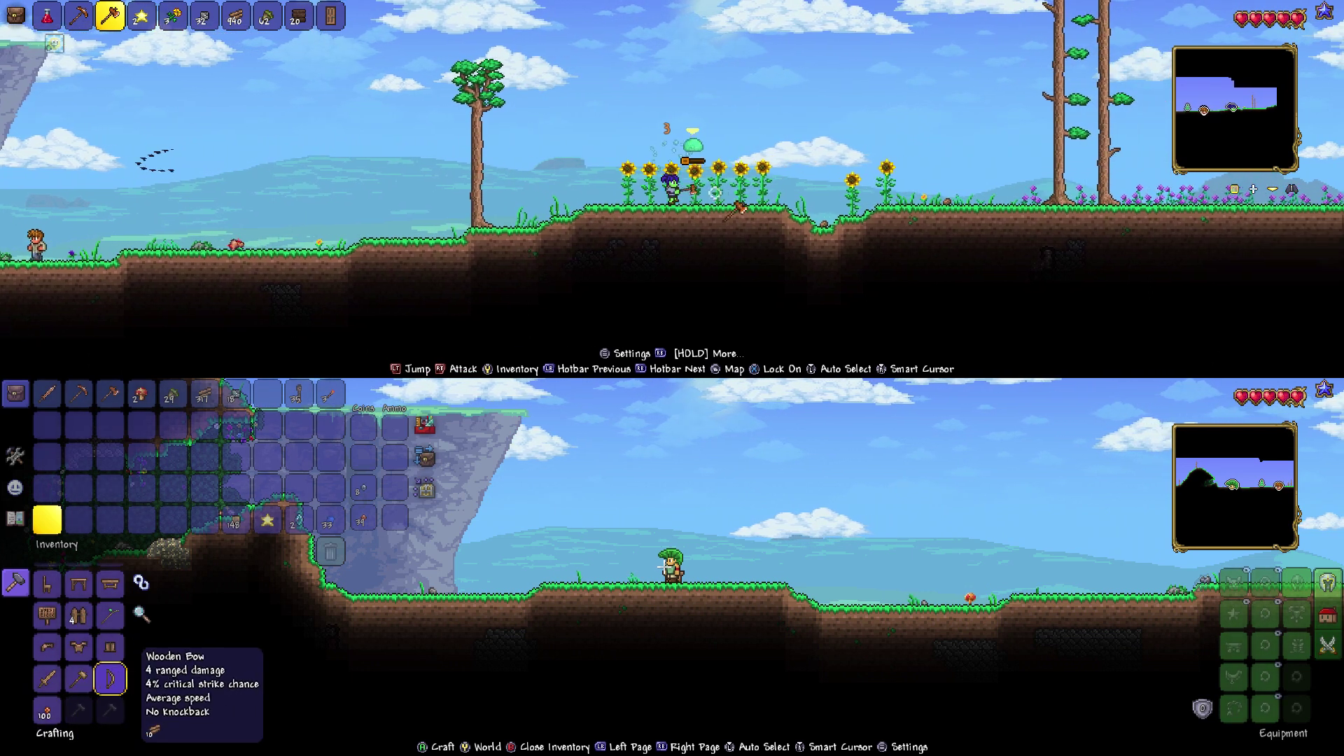
# - Step back through the wooden weapon recipes while the top player walks right
pyautogui.press('Left')
pyautogui.press('Left')
pyautogui.press('Down')
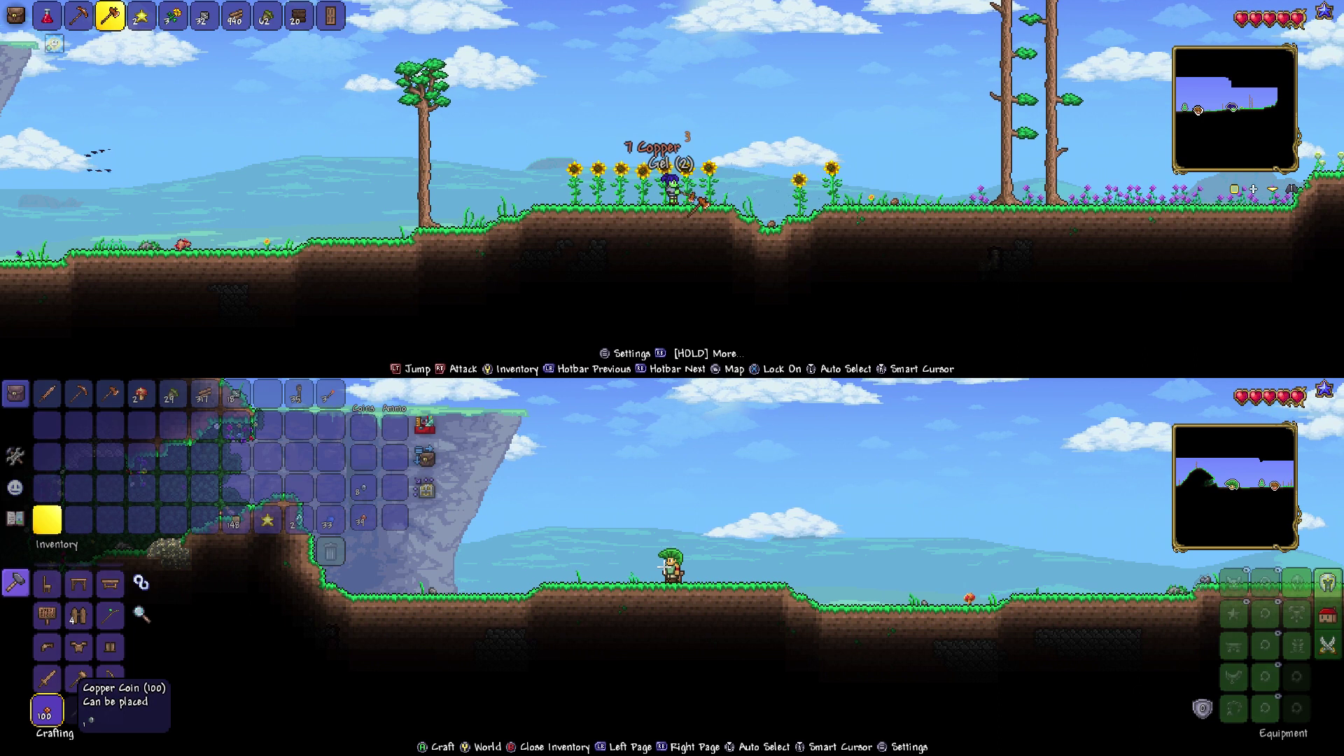
pyautogui.press('Up')
pyautogui.press('Down')
pyautogui.press('Down')
pyautogui.press('Down')
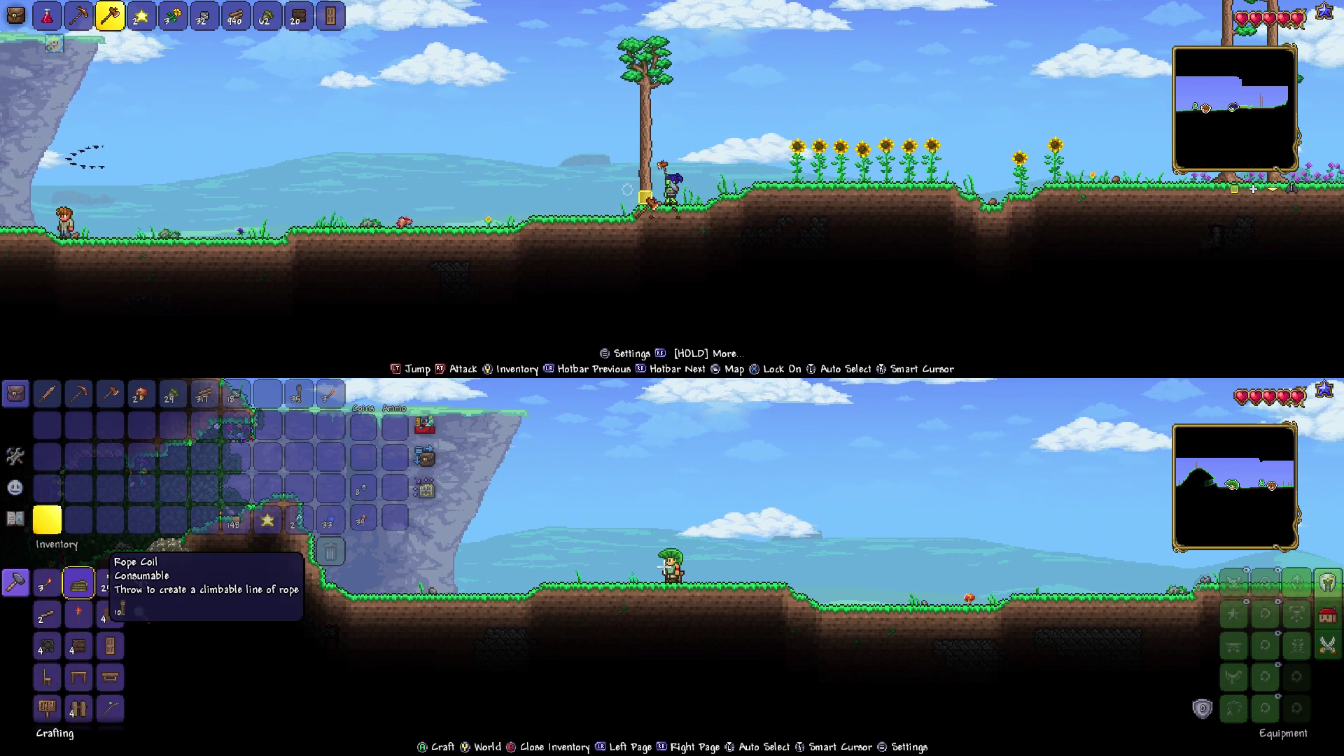
pyautogui.press('Right')
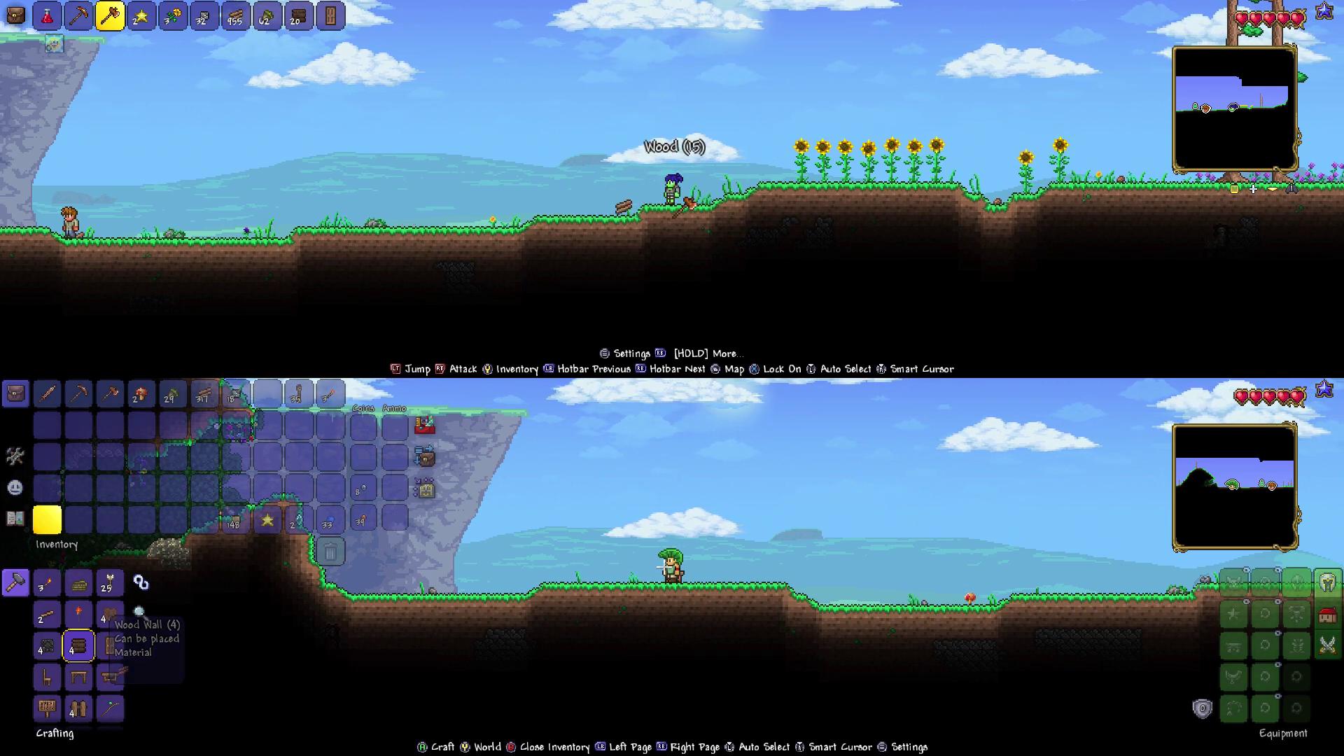
pyautogui.press('Right')
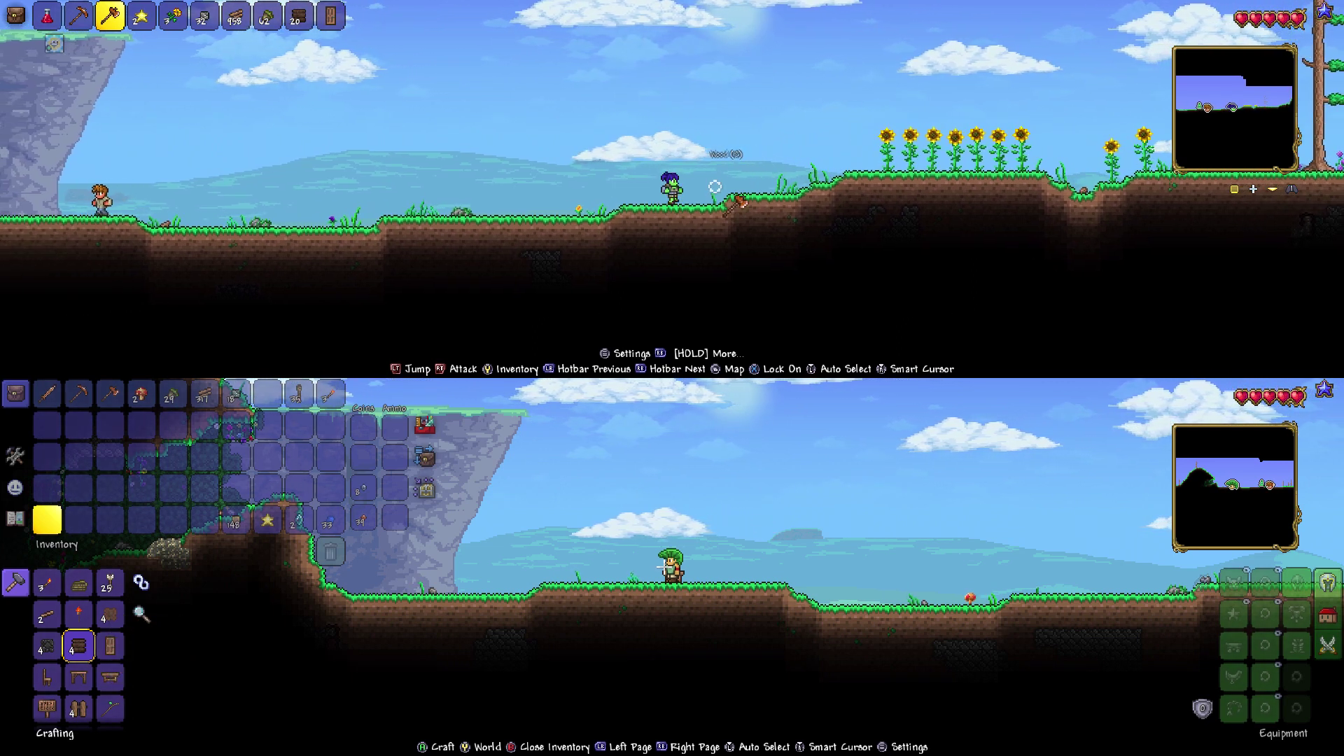
# - Check the Wood Wall and Wooden Arrow recipes, then close the inventory
pyautogui.press('Right')
pyautogui.press('Down')
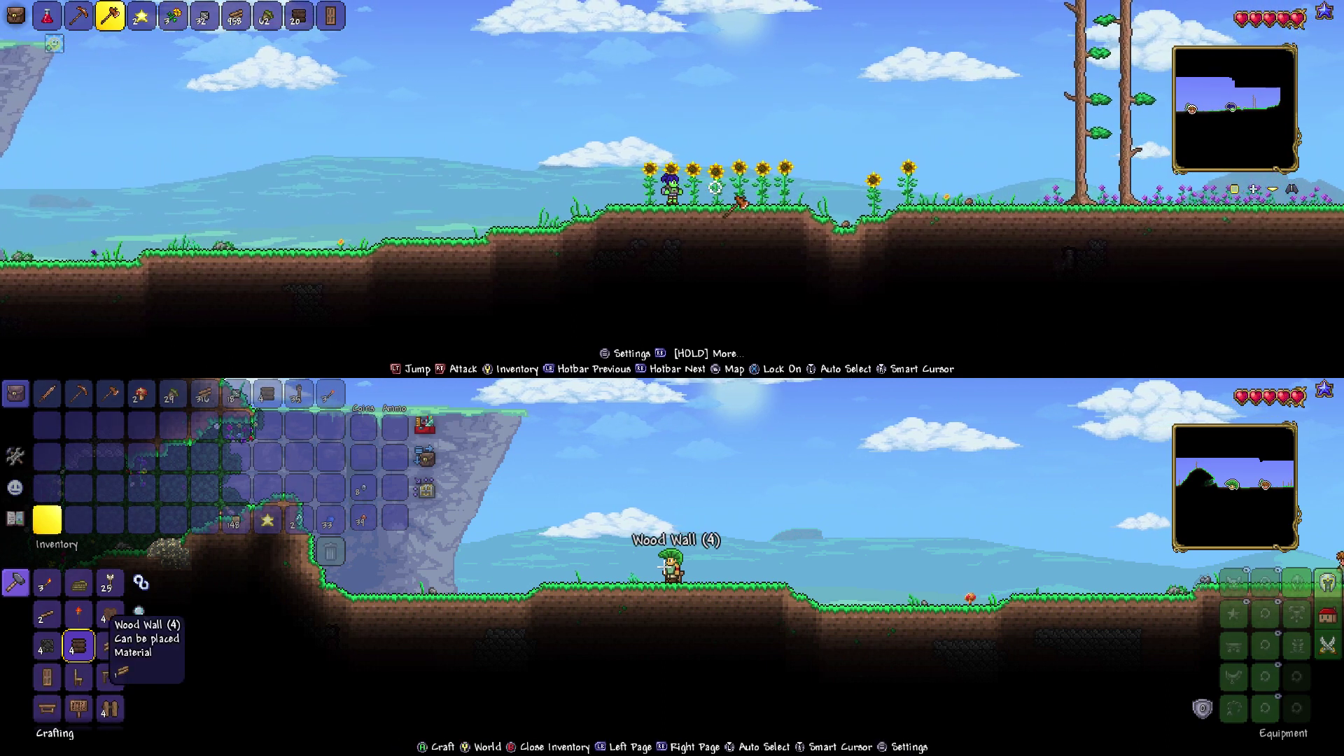
pyautogui.press('Right')
pyautogui.press('Up')
pyautogui.press('Up')
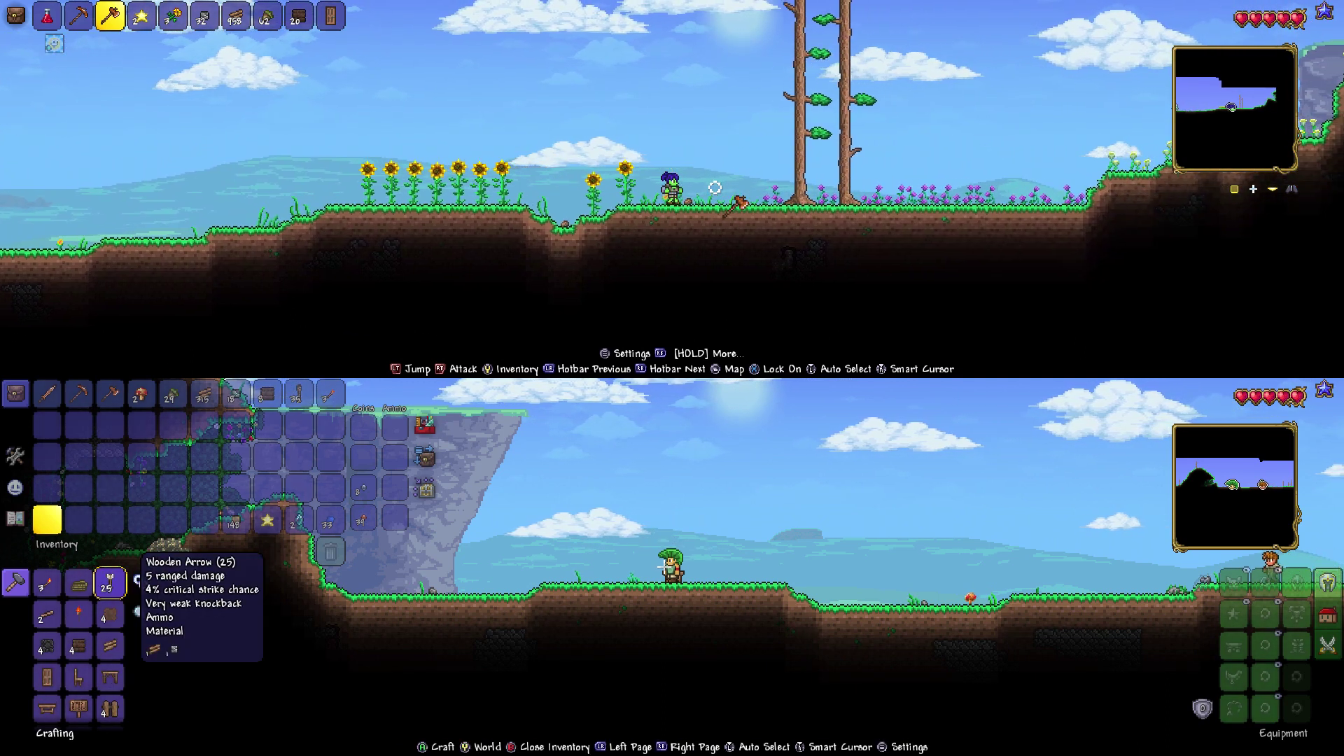
pyautogui.press('Right')
pyautogui.press('Up')
pyautogui.press('Escape')
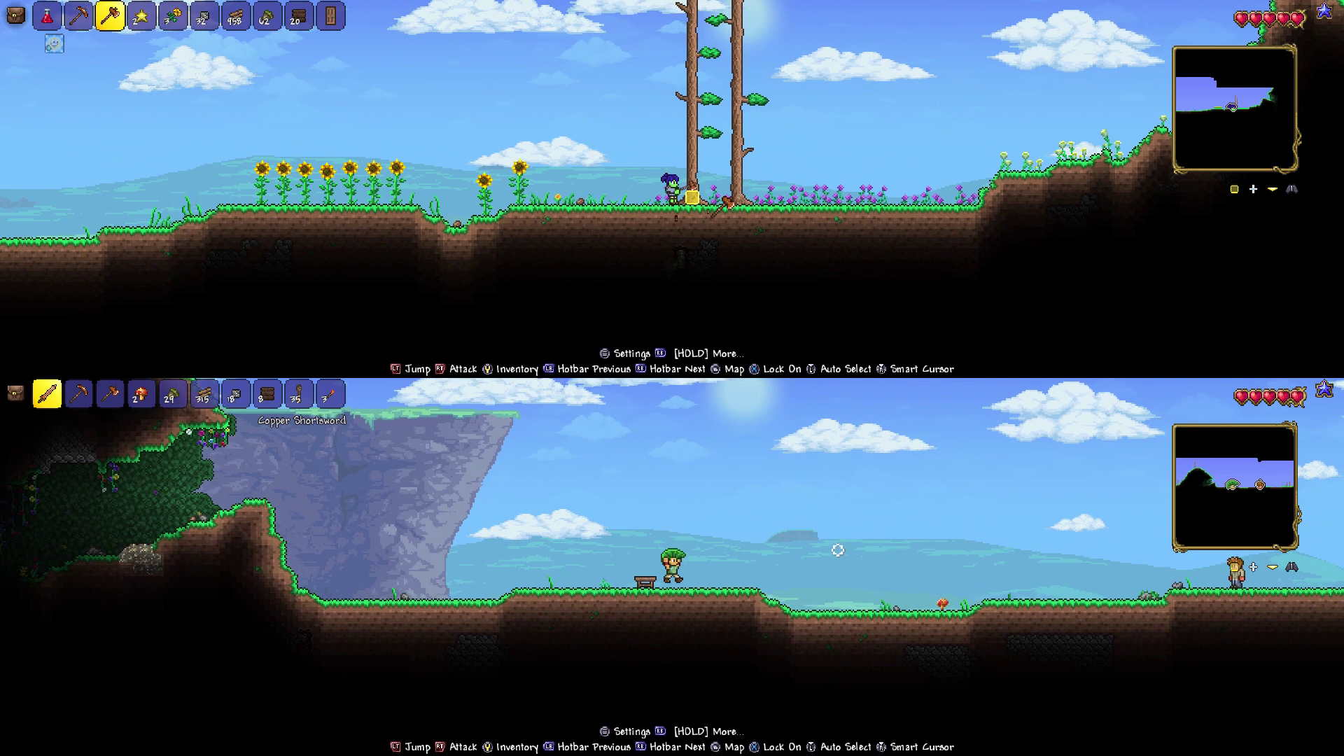
# - Ready Wood Wall for the bottom player while the top player starts chopping the tree
pyautogui.press('8')
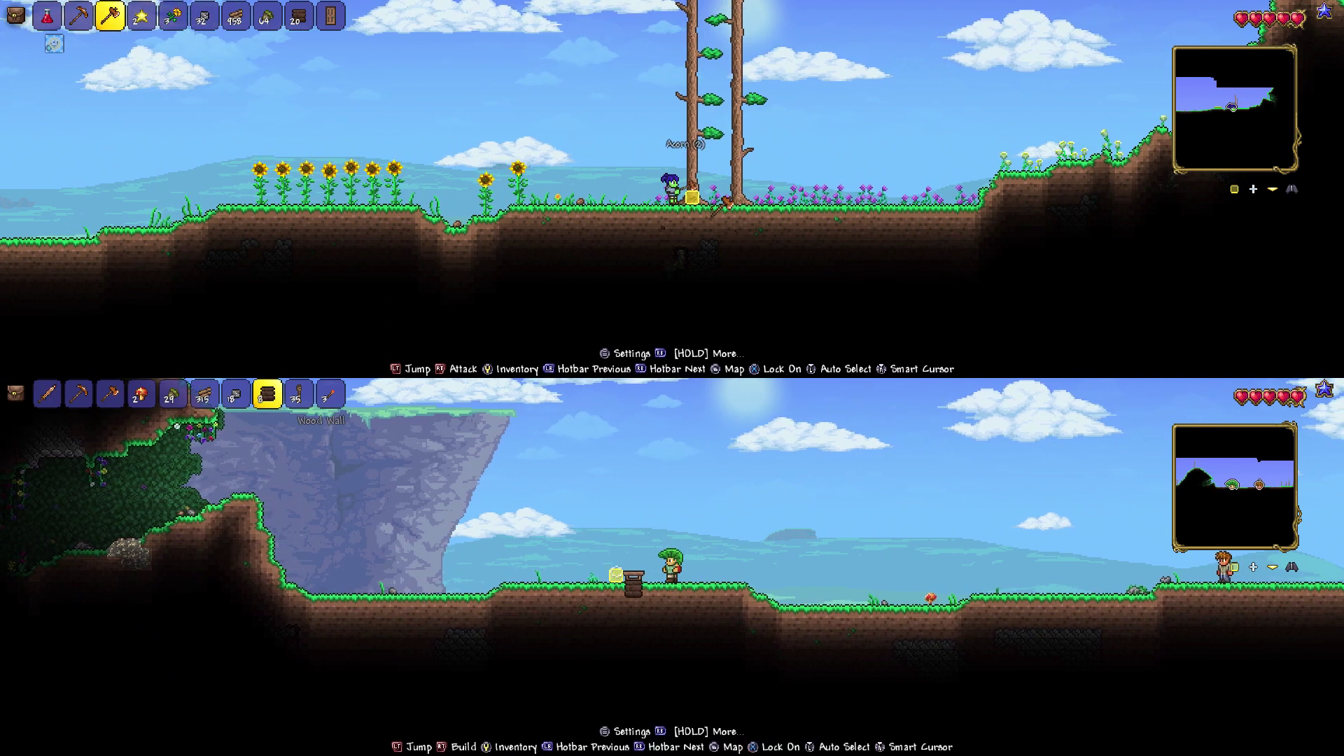
pyautogui.press('Left')
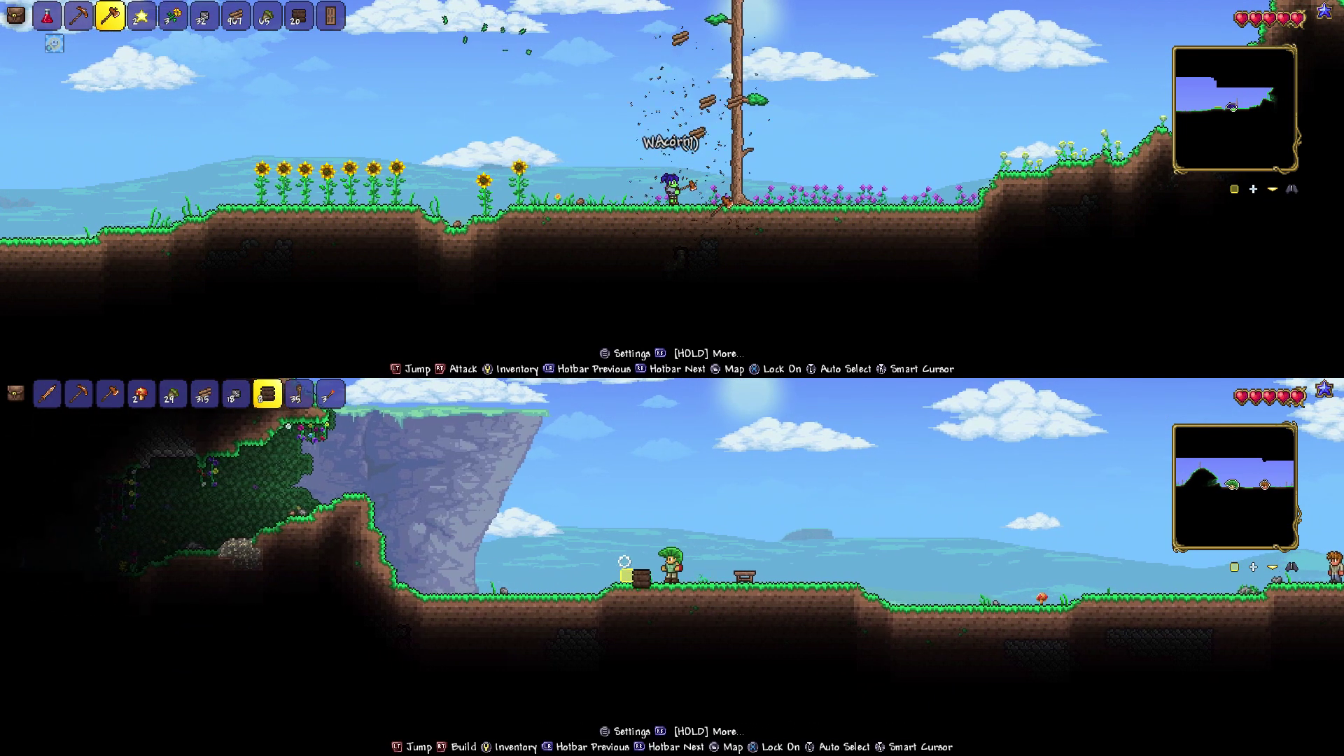
pyautogui.press('Left')
pyautogui.press('Right')
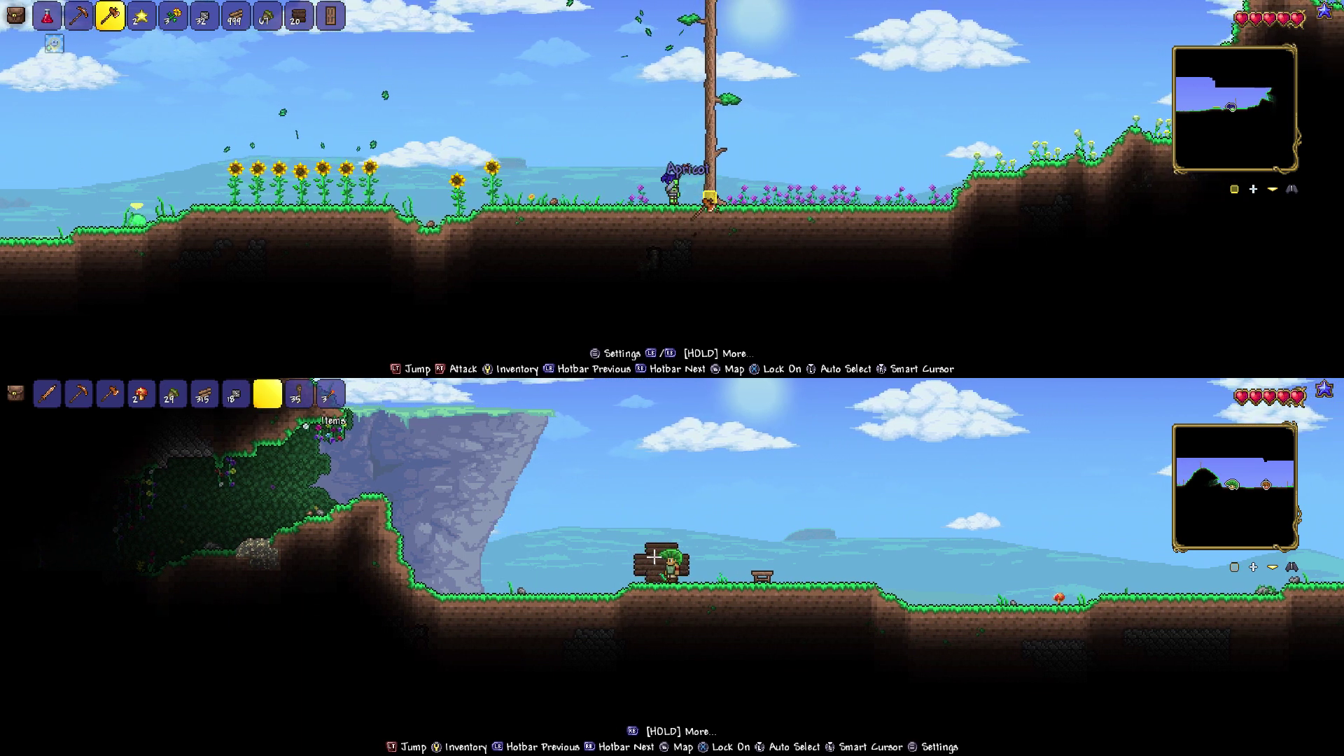
# - Keep chopping the tree for wood and acorns, and reopen the bottom player's inventory
pyautogui.press('Left')
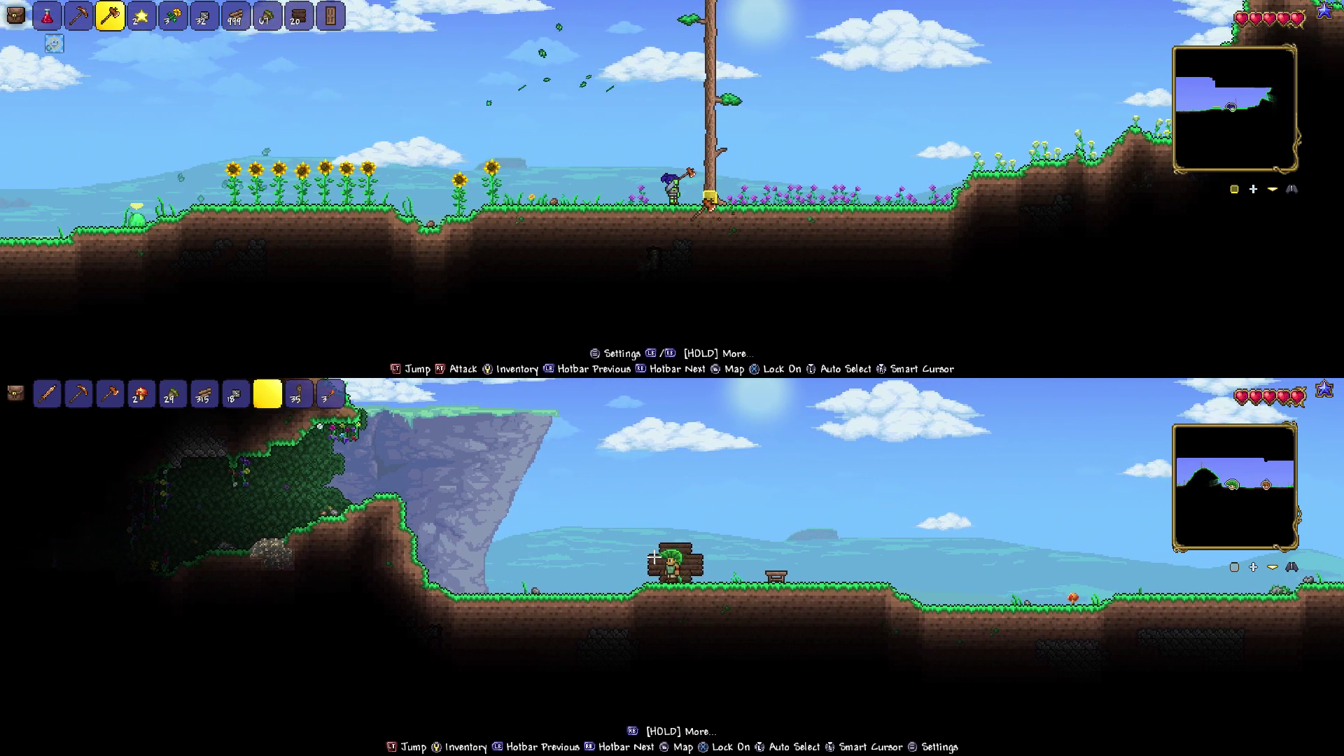
pyautogui.press('Right')
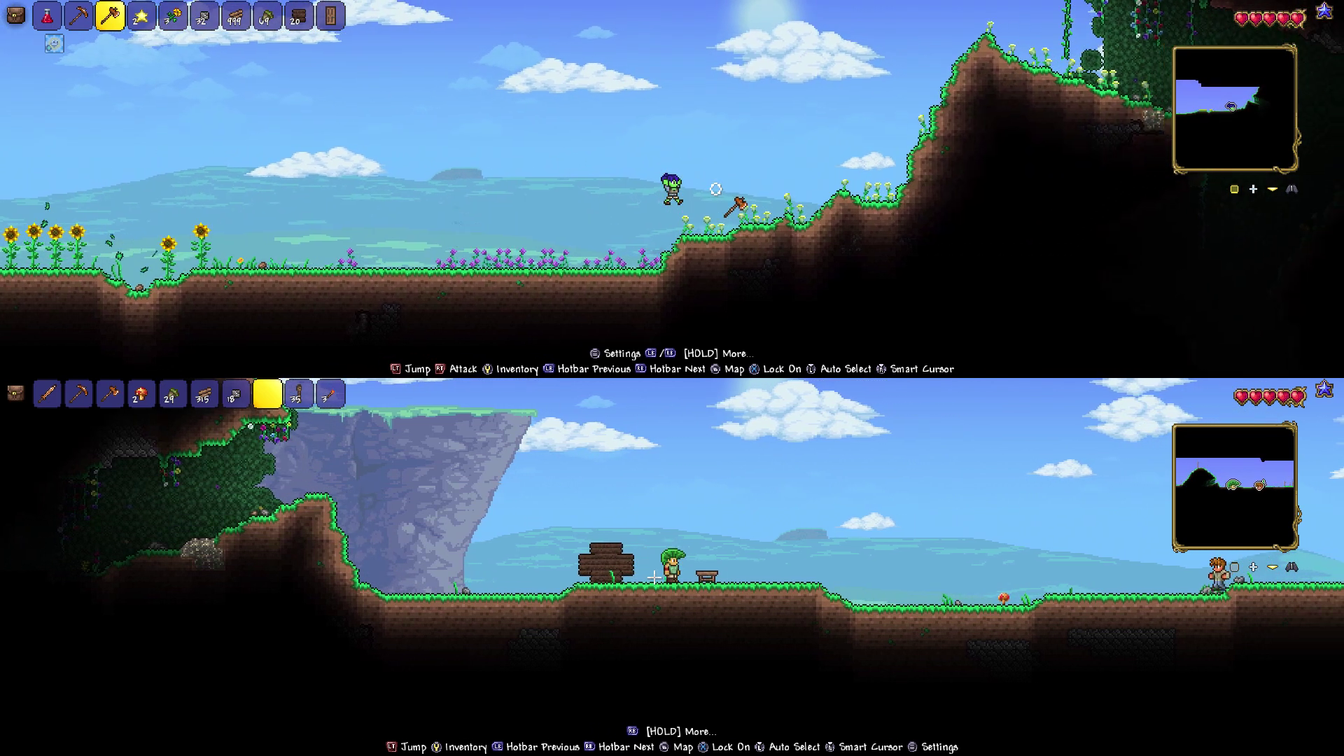
pyautogui.press('Left')
pyautogui.press('Left')
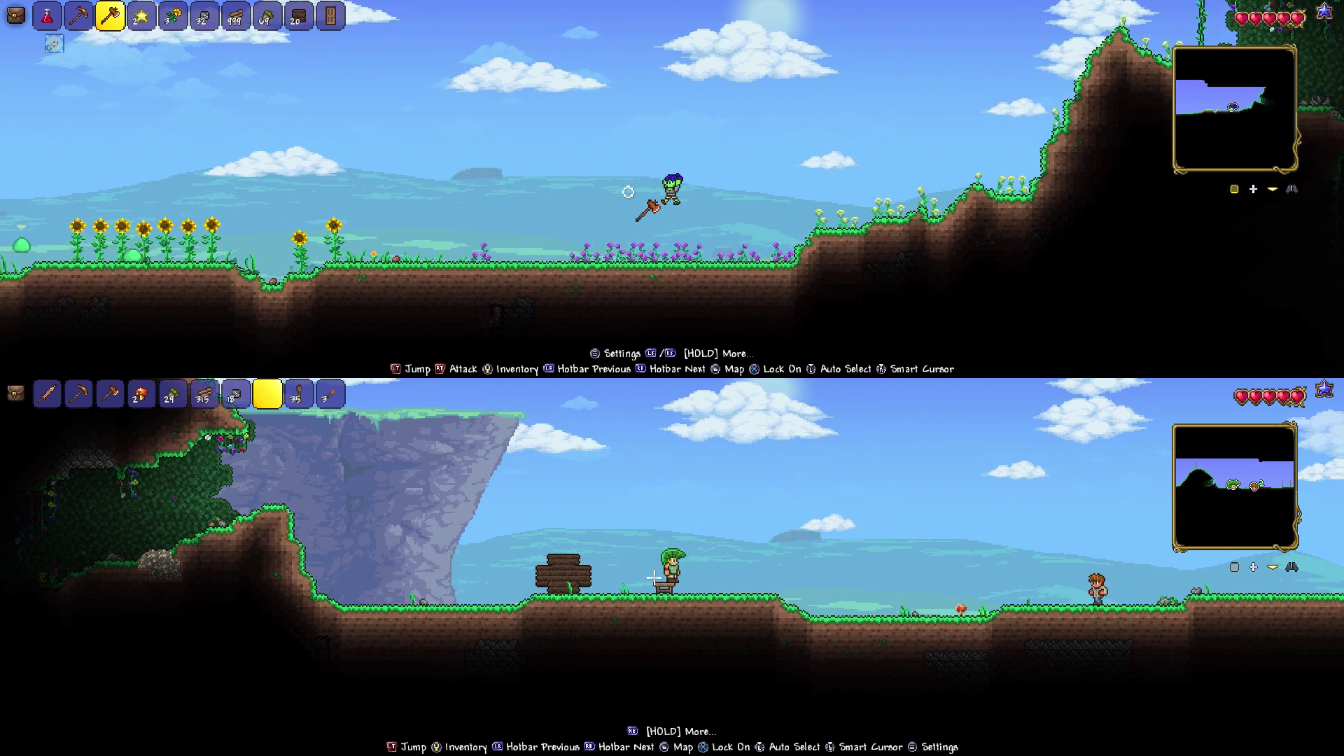
pyautogui.press('Escape')
# - Move from the Dirt Block into the crafting list, viewing Tiki Torch, Wood Wall and Stone Wall
pyautogui.press('Left')
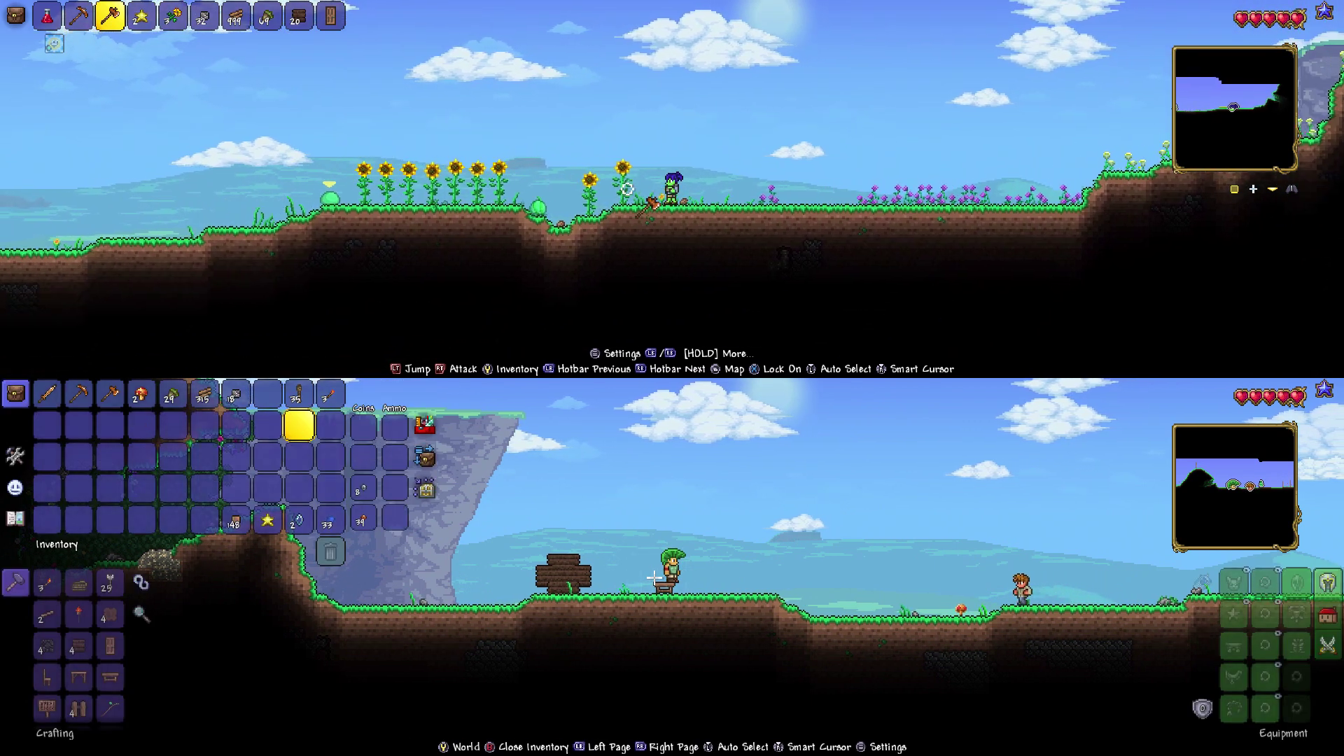
pyautogui.press('Down')
pyautogui.press('Down')
pyautogui.press('Down')
pyautogui.press('Left')
pyautogui.press('Left')
pyautogui.press('Left')
pyautogui.press('Left')
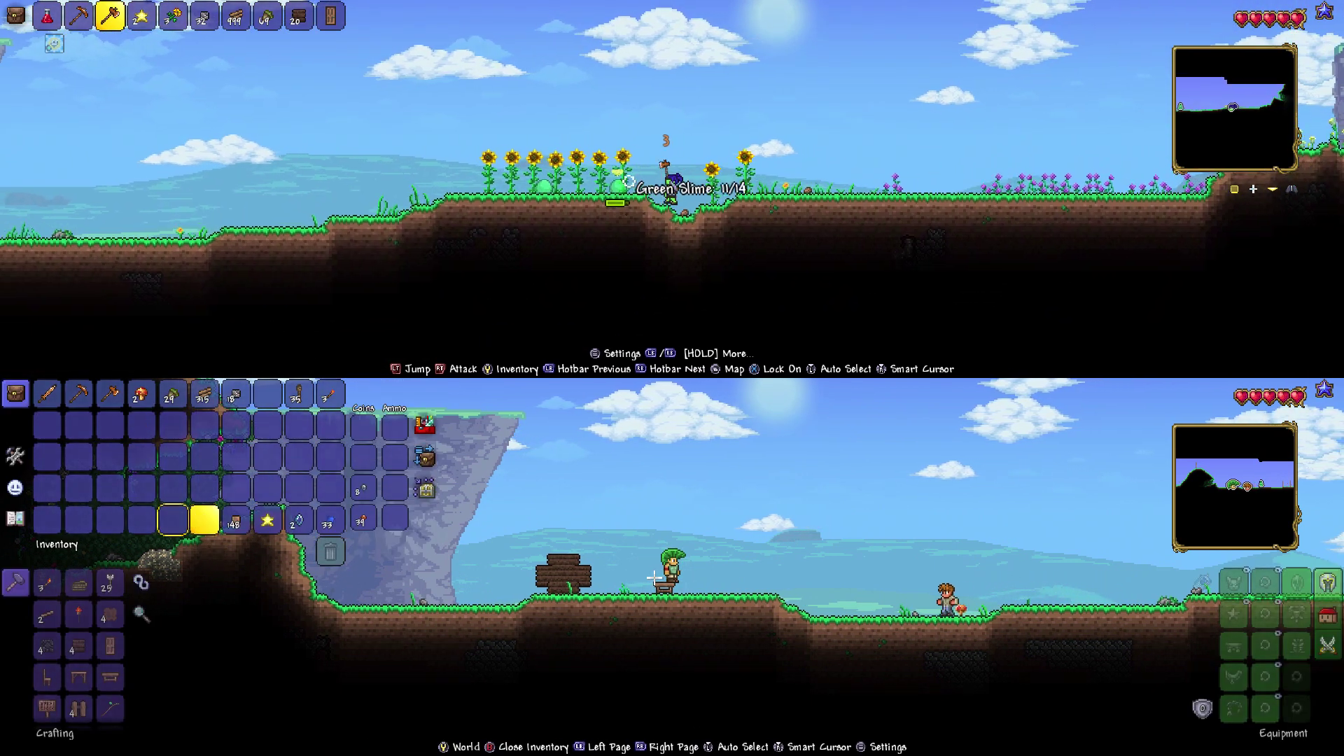
pyautogui.press('Left')
pyautogui.press('Left')
pyautogui.press('Down')
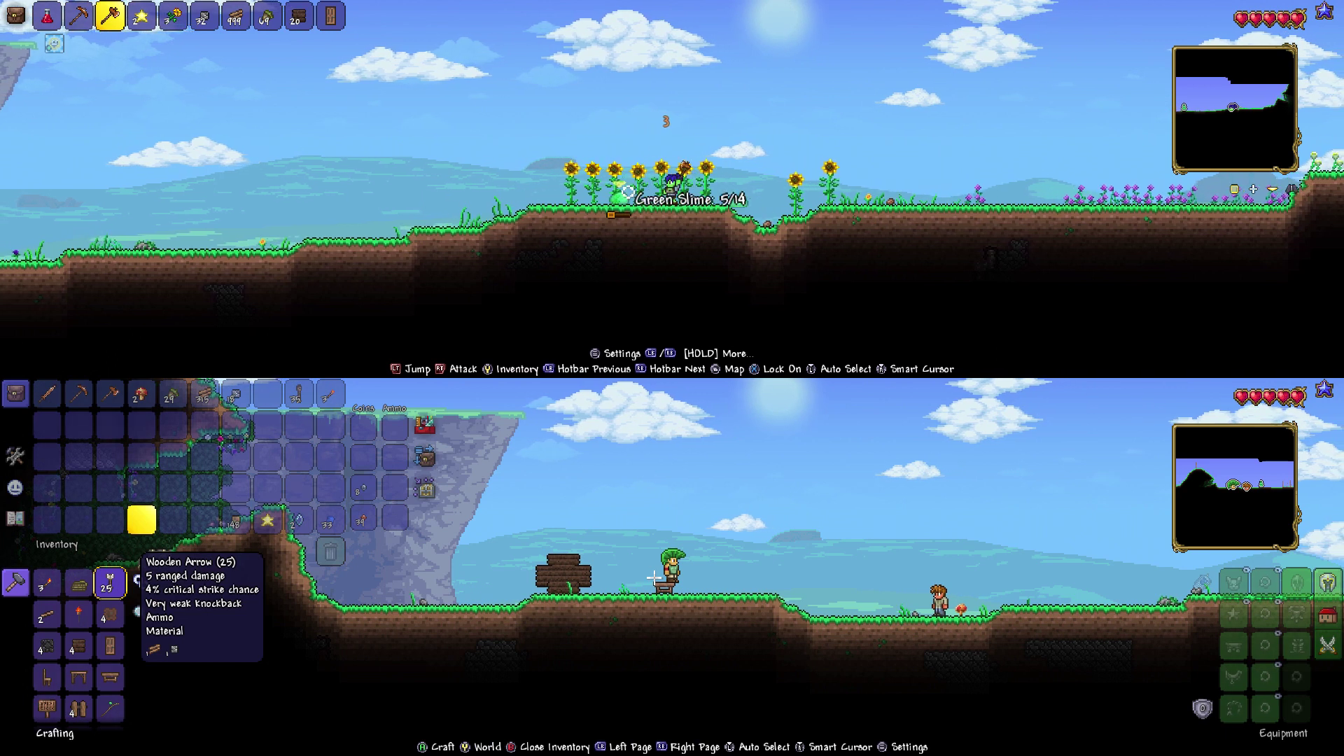
pyautogui.press('Left')
pyautogui.press('Left')
pyautogui.press('Left')
pyautogui.press('Left')
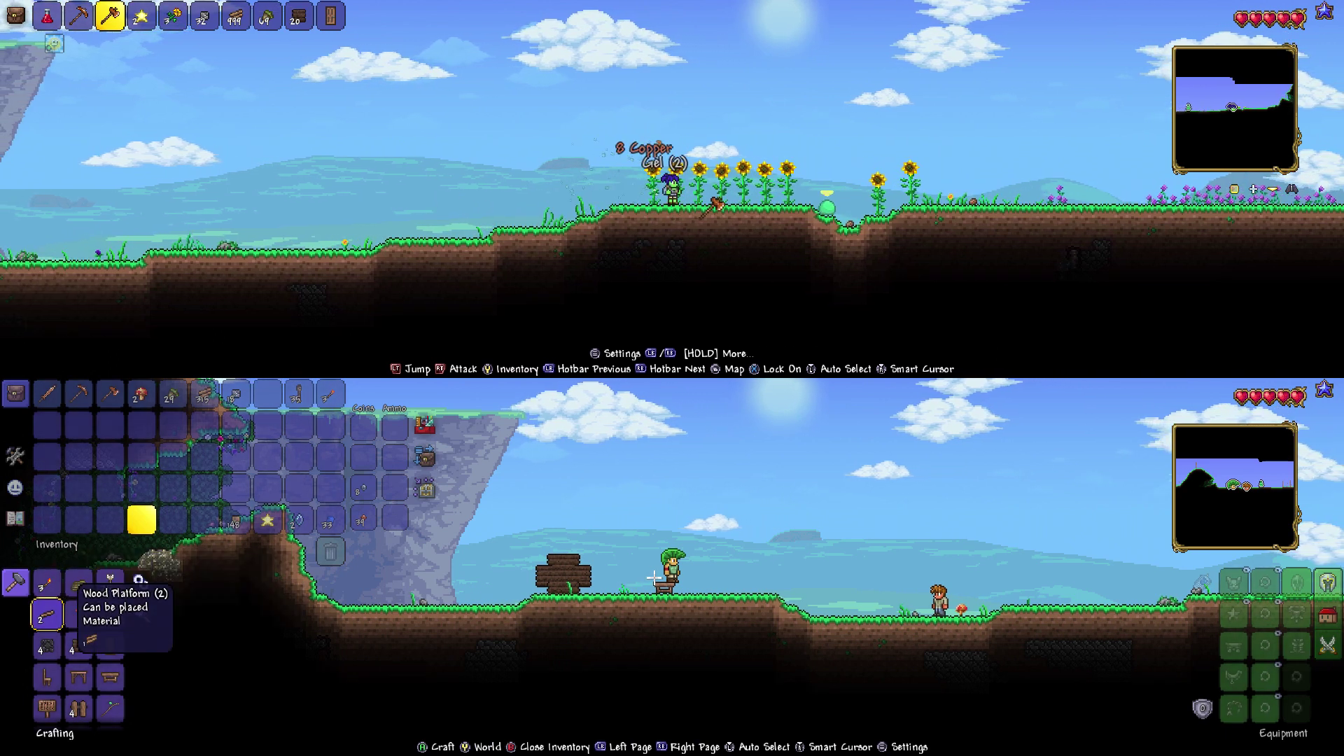
pyautogui.press('Right')
pyautogui.press('Right')
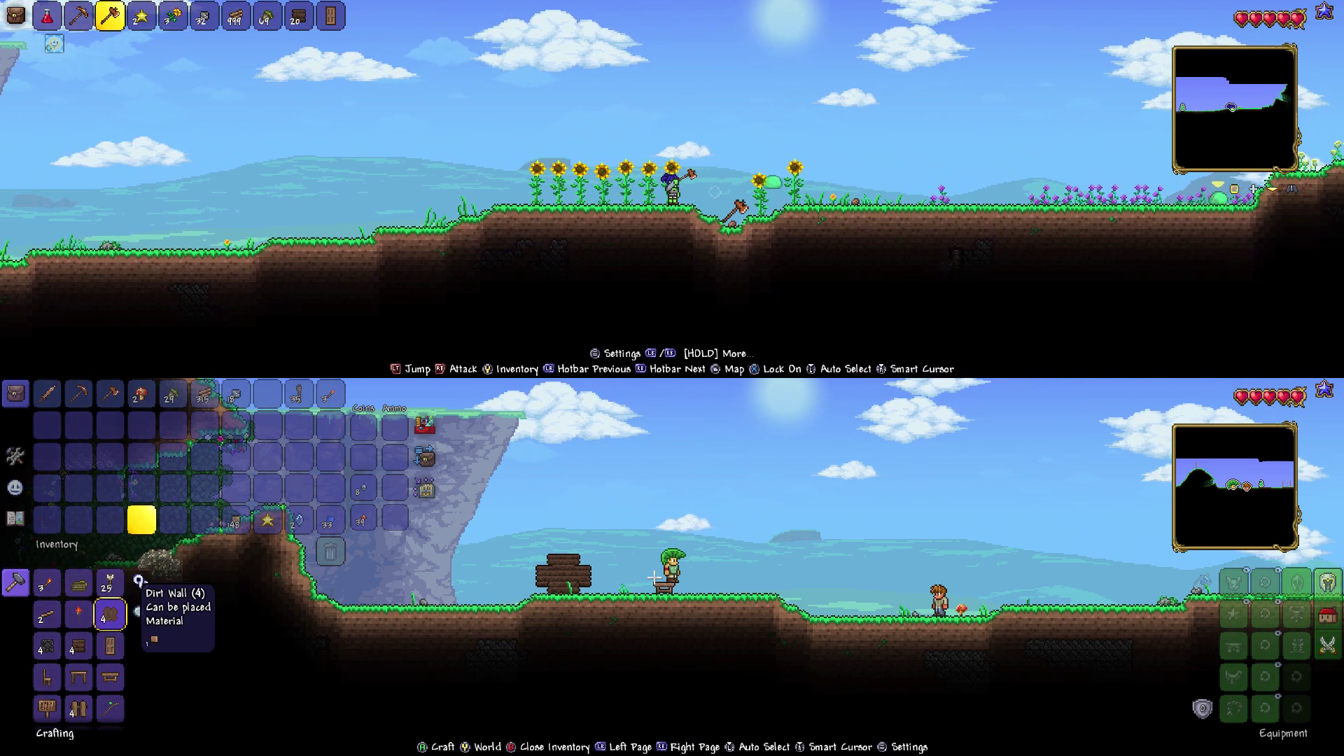
pyautogui.press('d')
pyautogui.press('Down')
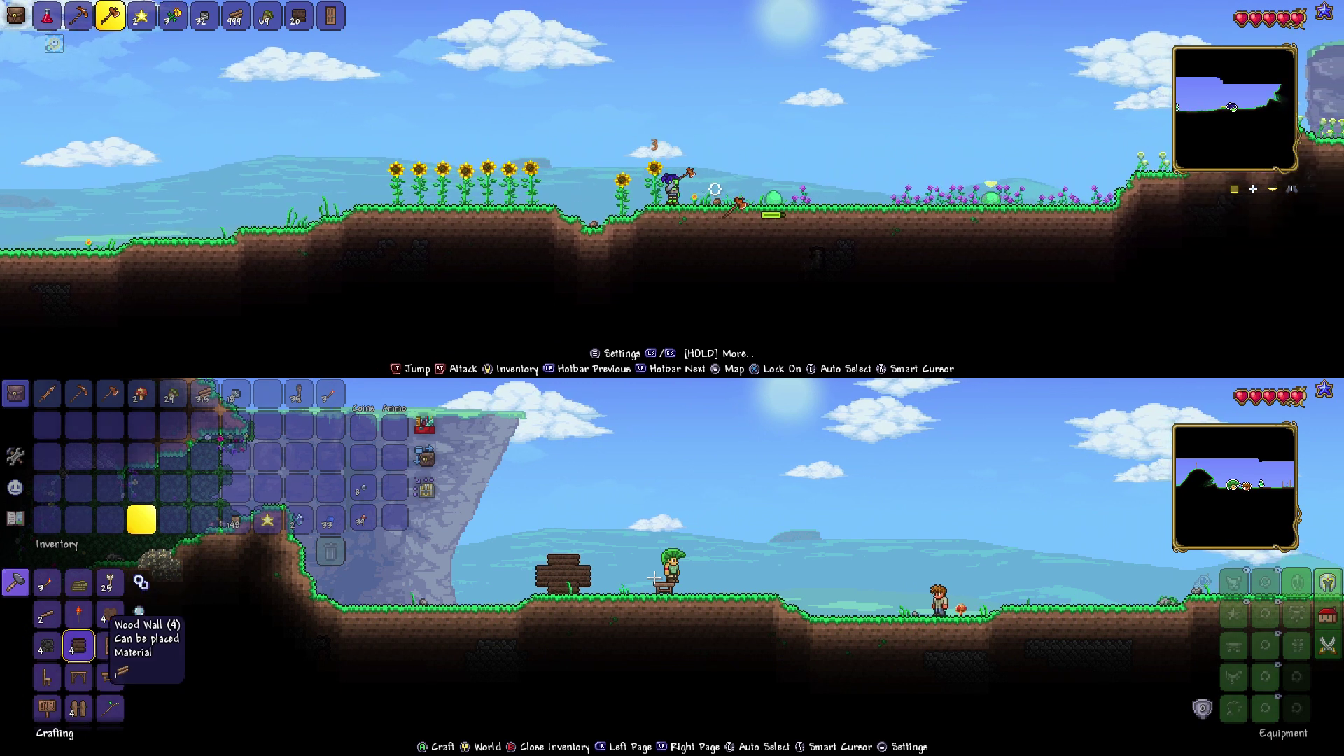
pyautogui.press('d')
pyautogui.press('Left')
pyautogui.press('Down')
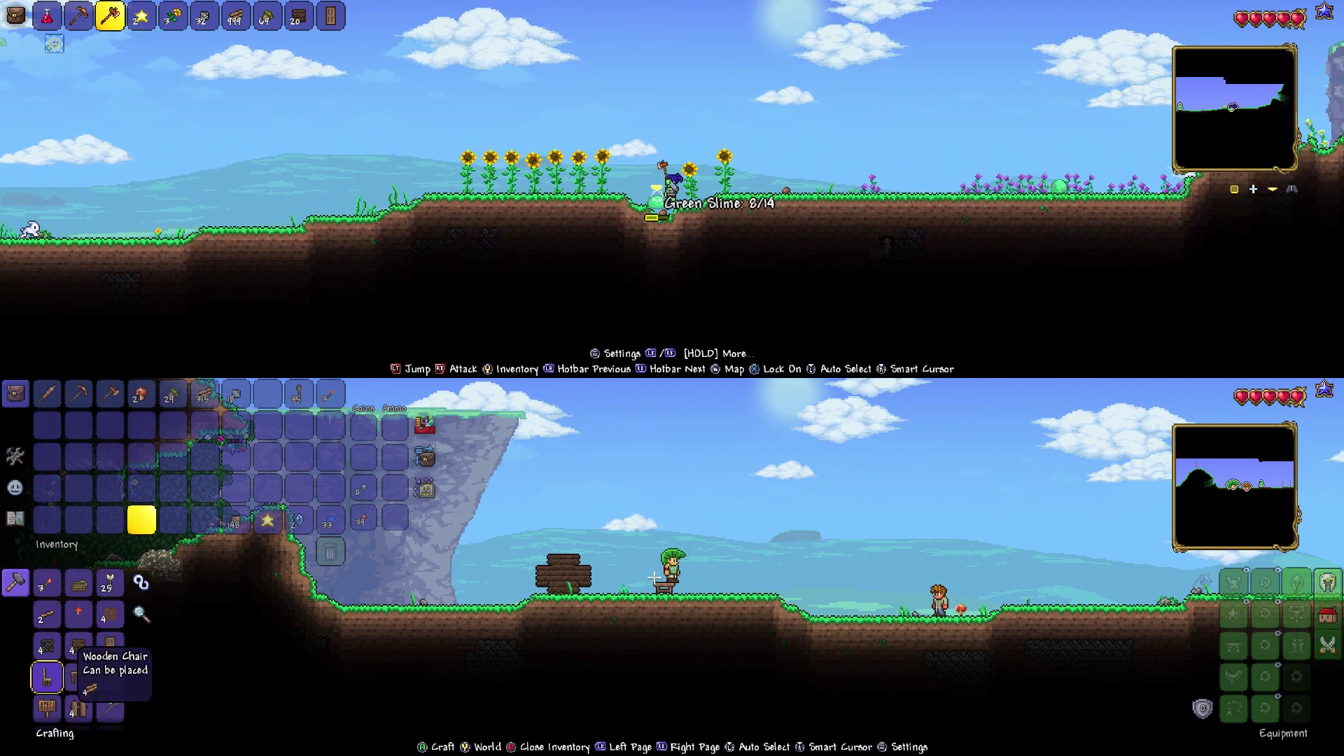
# - Browse the table, Wooden Fence, Sign, Fishing Pole, Wood Greaves, Helmet, Hammer and Bow recipes
pyautogui.press('a')
pyautogui.press('Right')
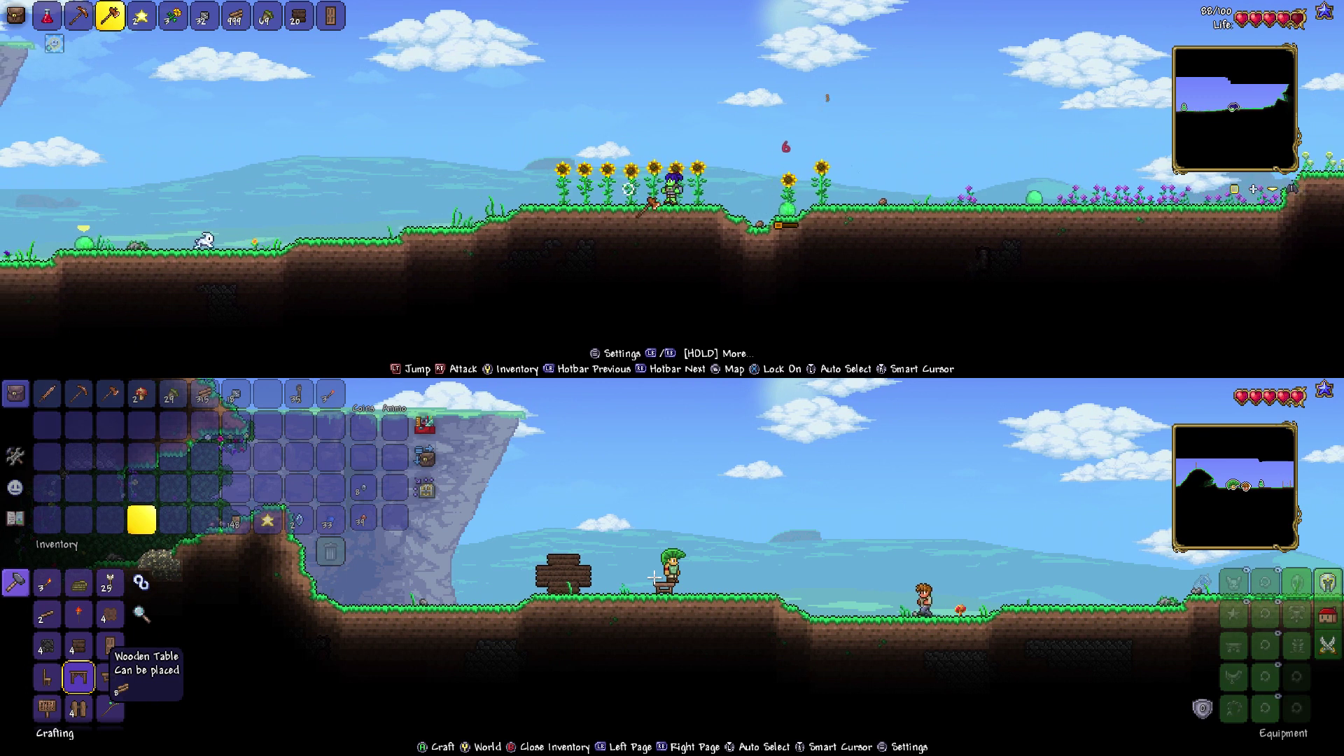
pyautogui.press('Right')
pyautogui.press('a')
pyautogui.press('Left')
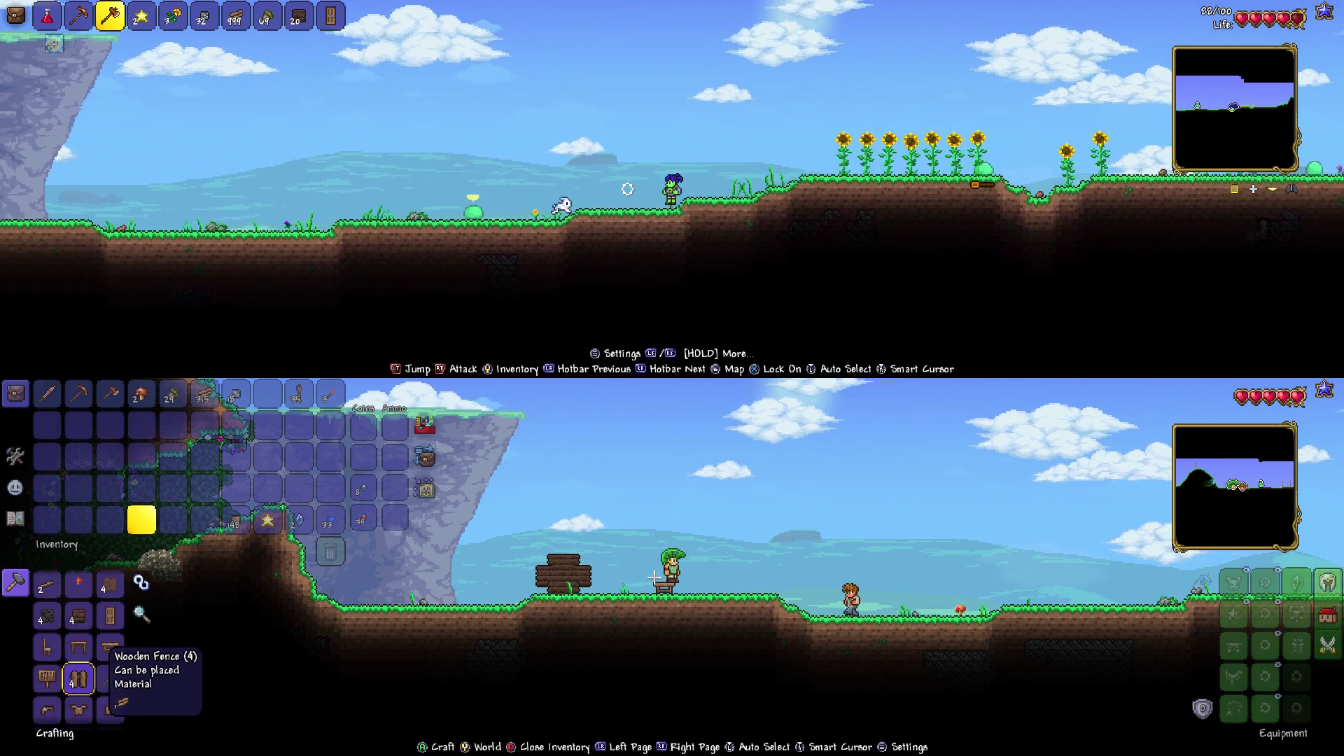
pyautogui.press('a')
pyautogui.press('Left')
pyautogui.press('Right')
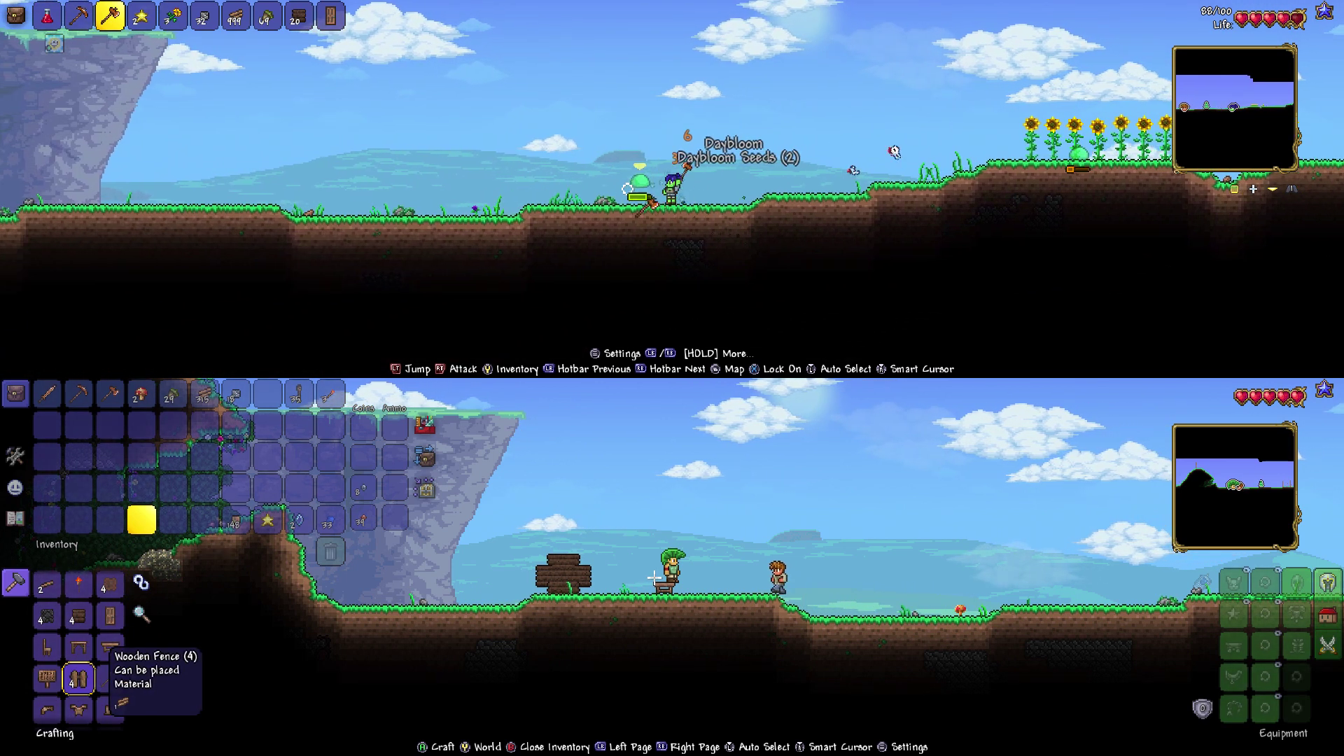
pyautogui.press('Right')
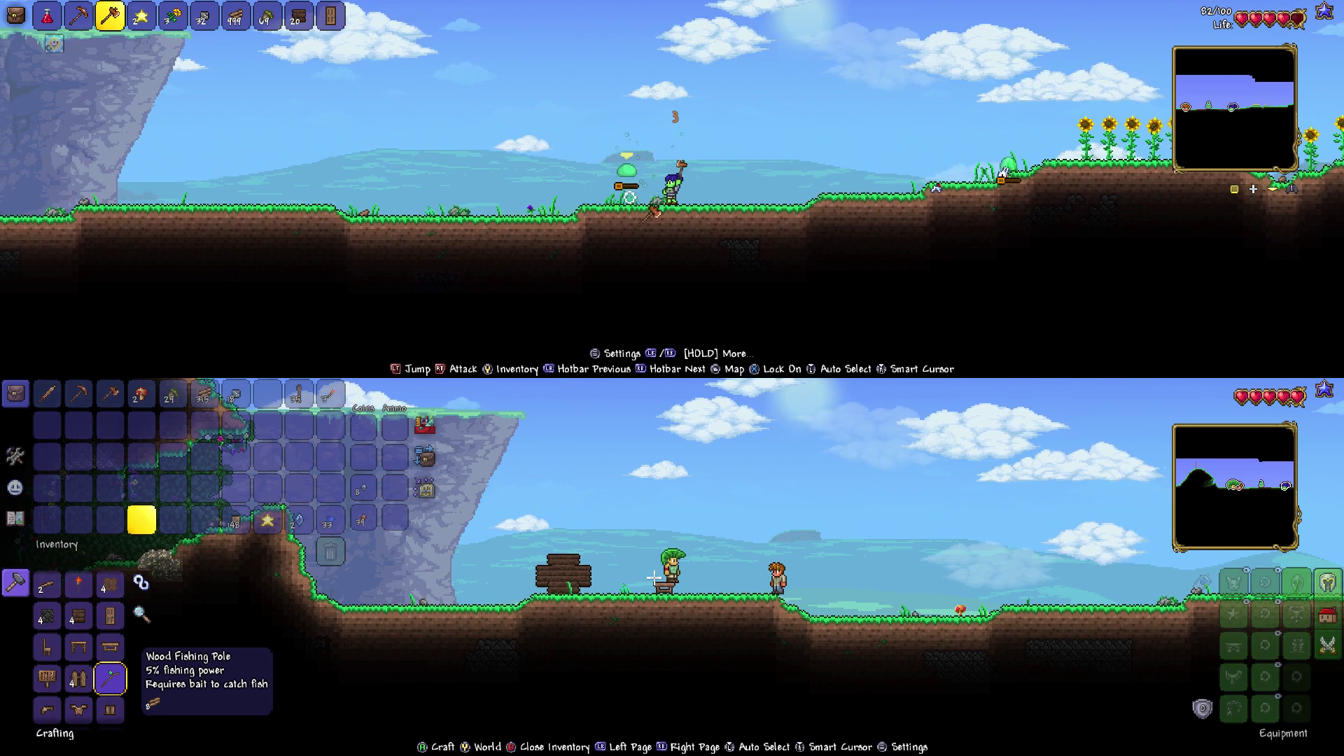
pyautogui.press('a')
pyautogui.press('Down')
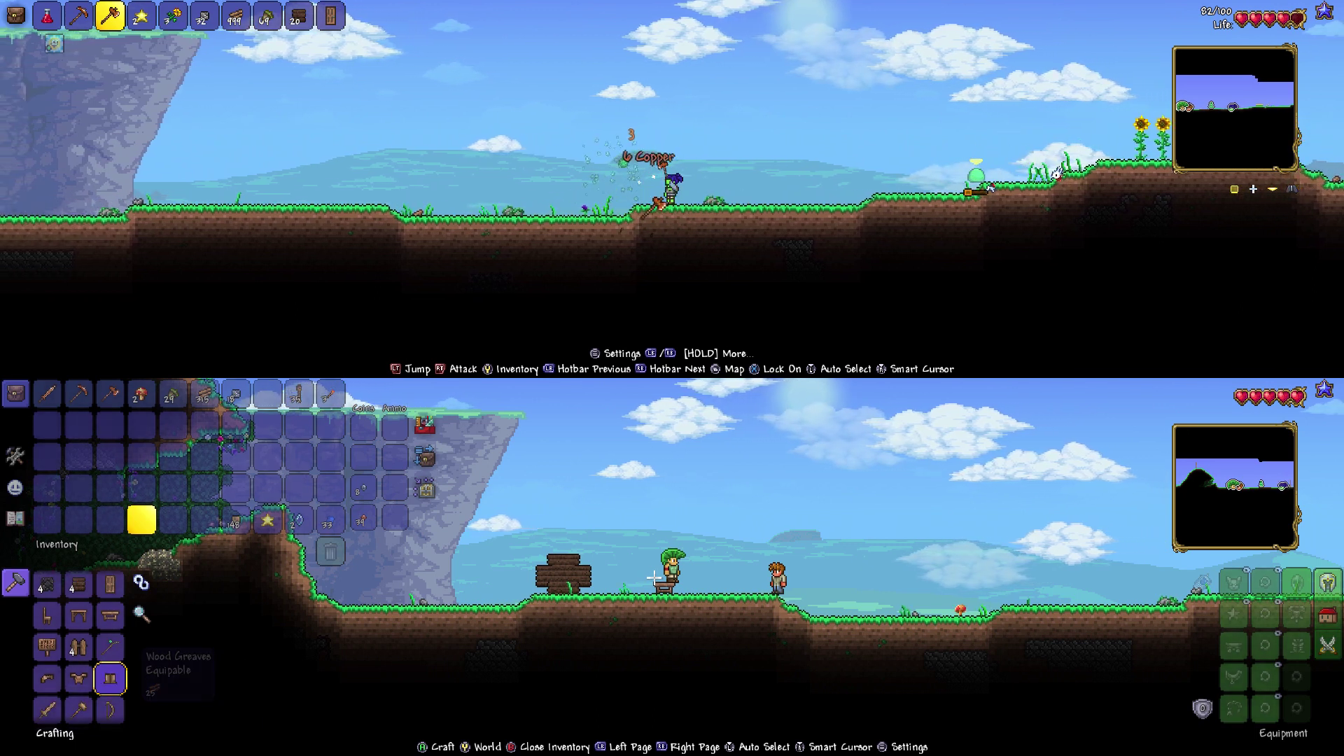
pyautogui.press('a')
pyautogui.press('Up')
pyautogui.press('Down')
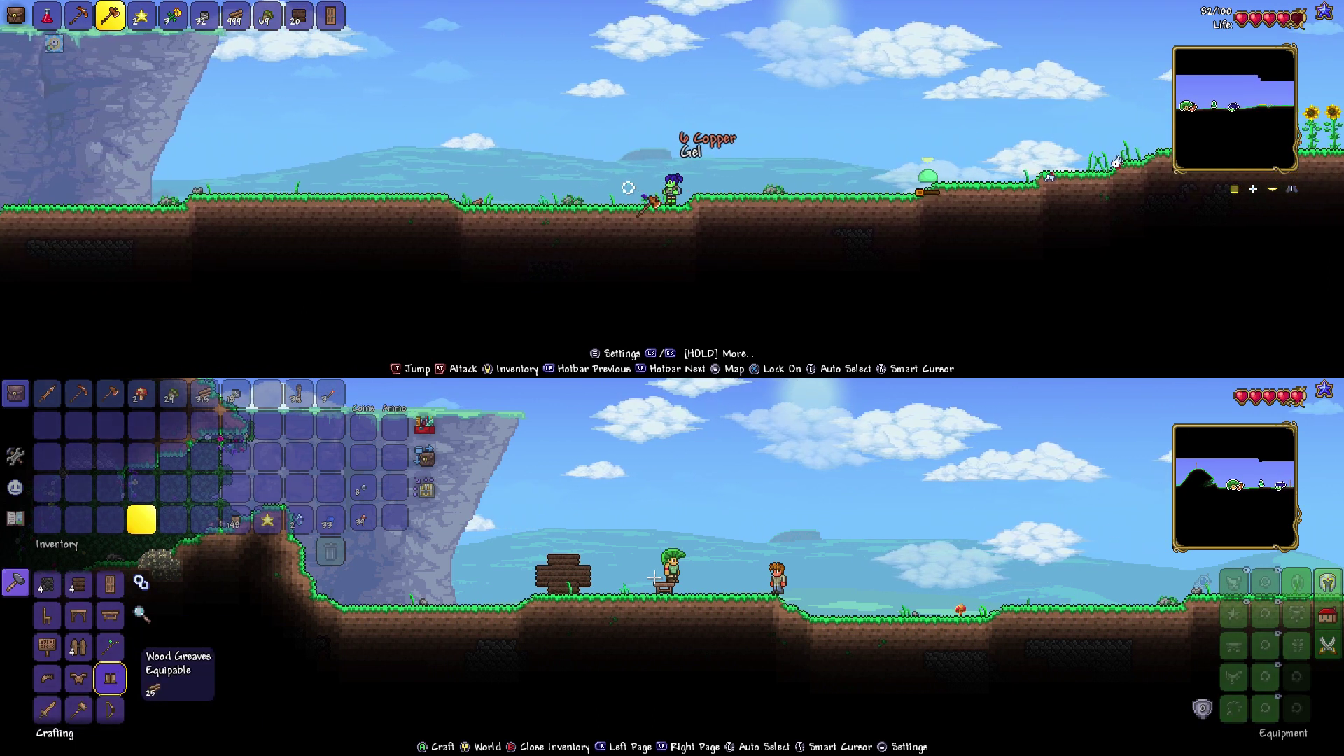
pyautogui.press('a')
pyautogui.press('Left')
pyautogui.press('Left')
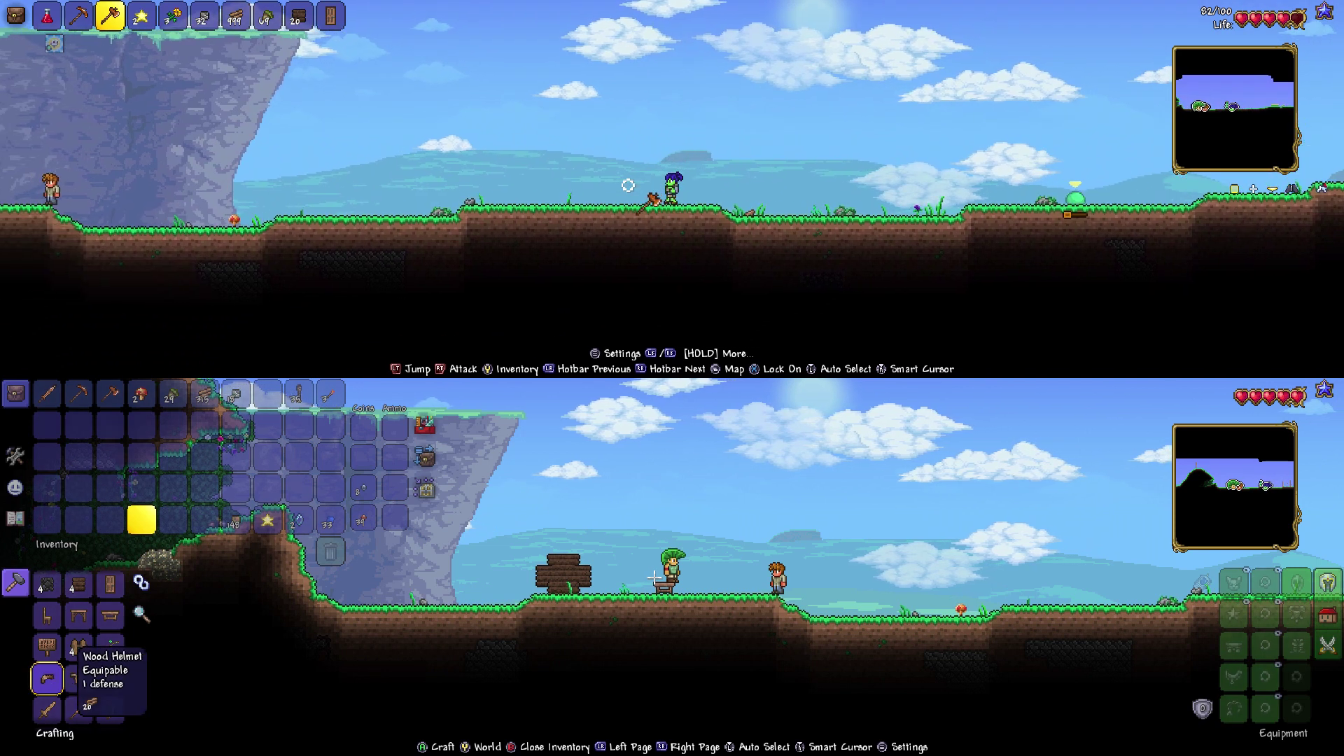
pyautogui.press('a')
pyautogui.press('Right')
pyautogui.press('Right')
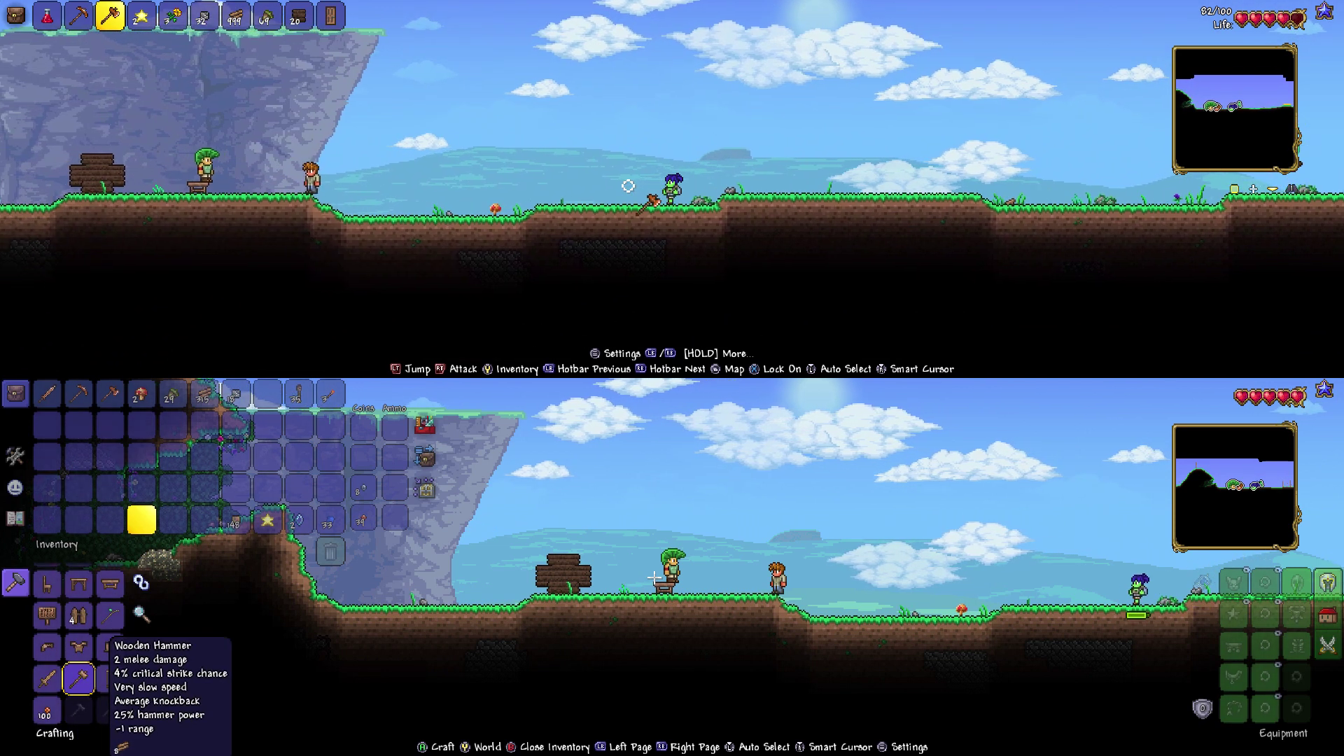
pyautogui.press('a')
pyautogui.press('Right')
# - Return past the Wooden Door to the Wood Wall recipe and craft a batch
pyautogui.press('Left')
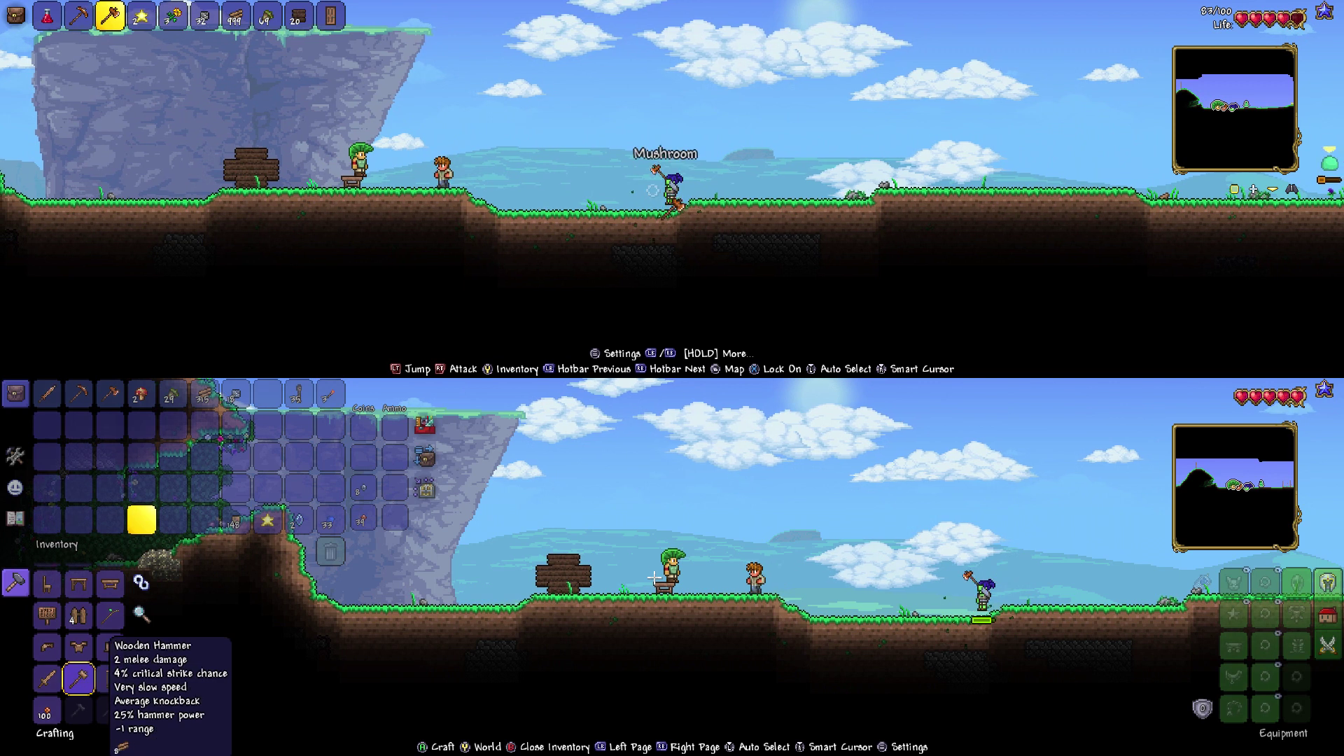
pyautogui.press('Left')
pyautogui.press('Down')
pyautogui.press('d')
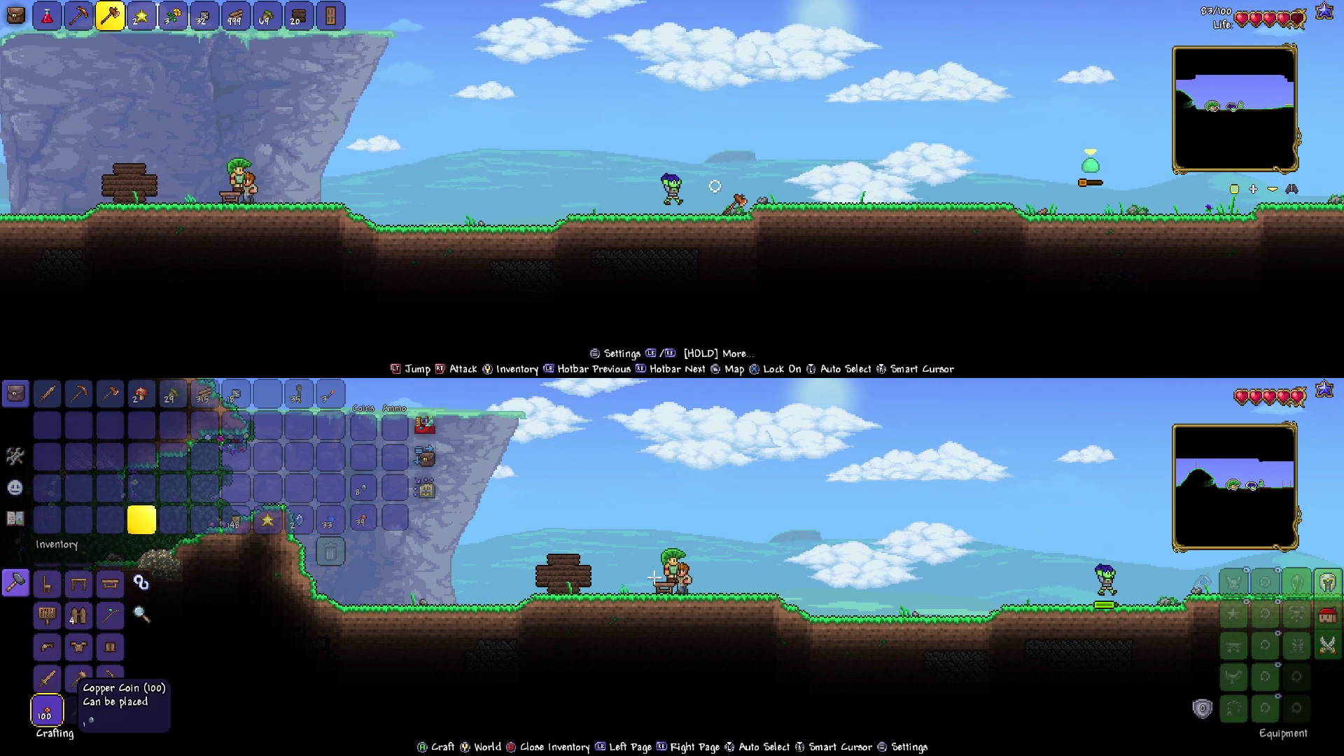
pyautogui.press('Up')
pyautogui.press('a')
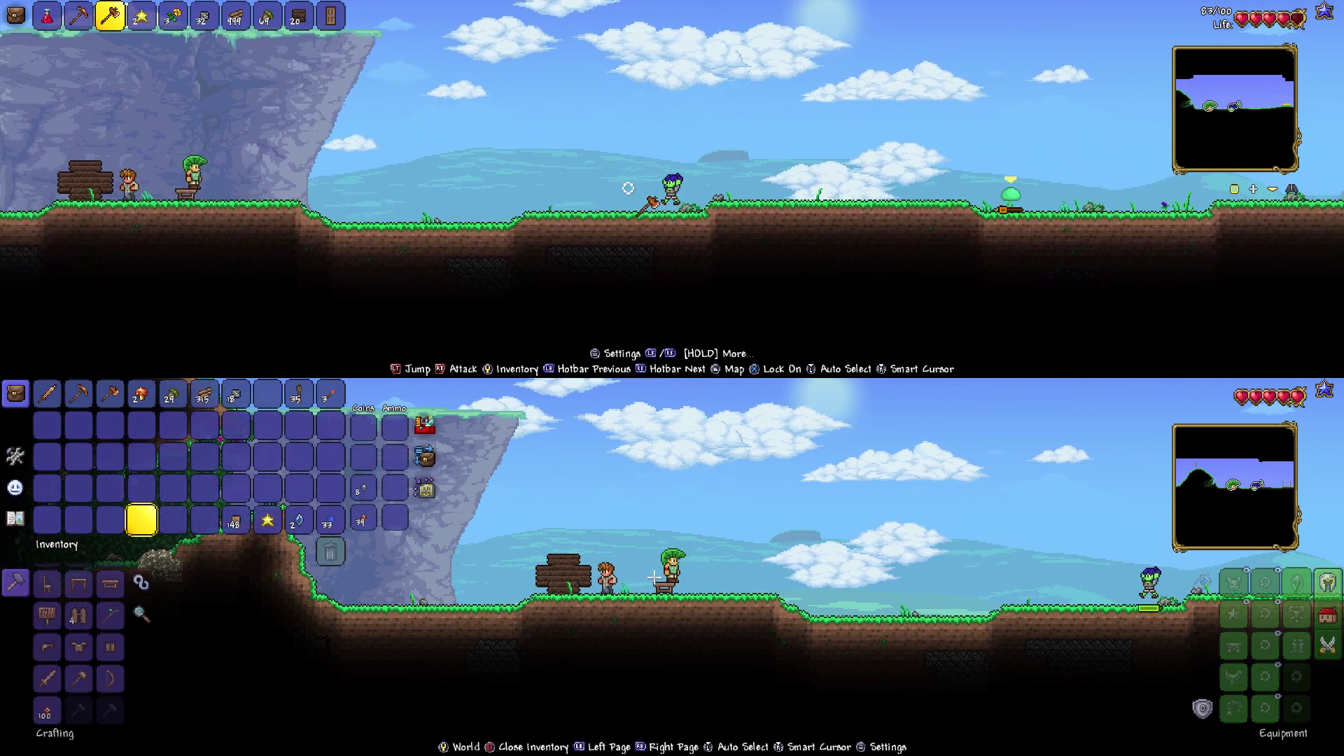
pyautogui.press('space')
pyautogui.press('Left')
pyautogui.press('Down')
pyautogui.press('a')
pyautogui.press('Left')
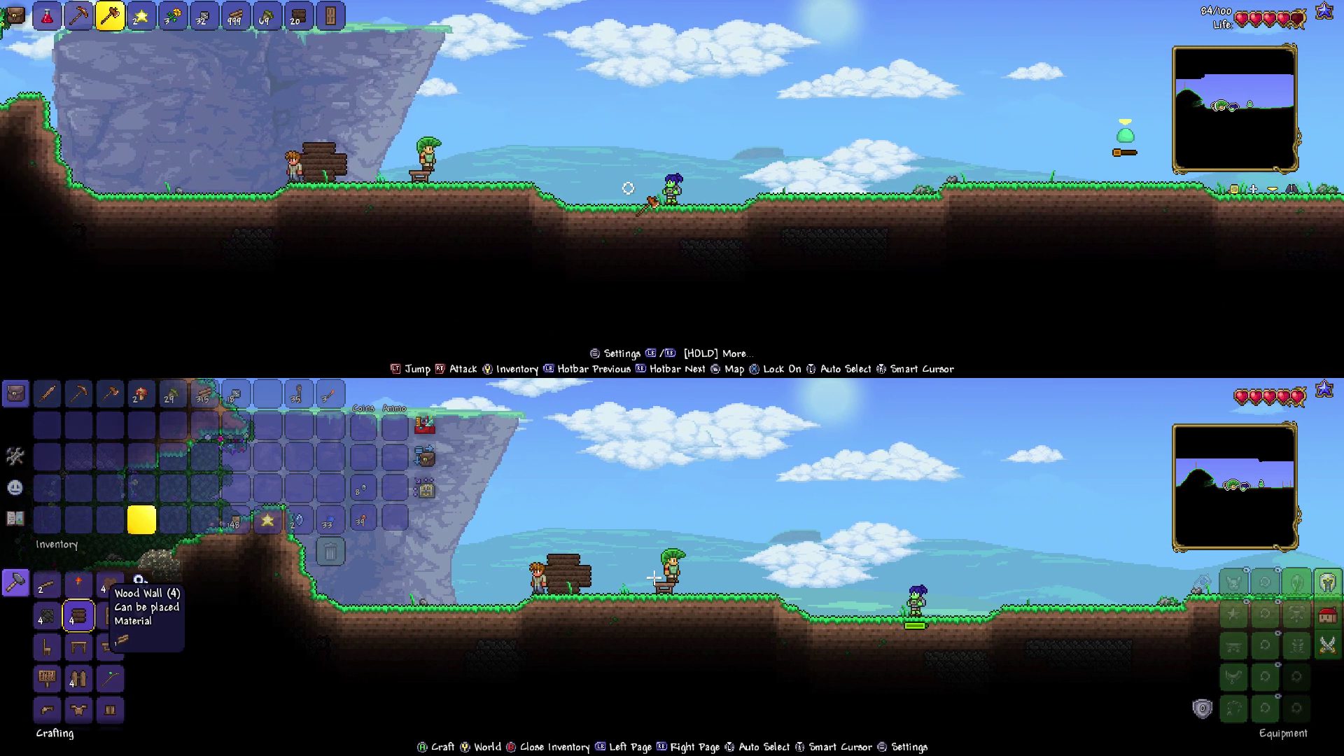
pyautogui.press('a')
pyautogui.press('Left')
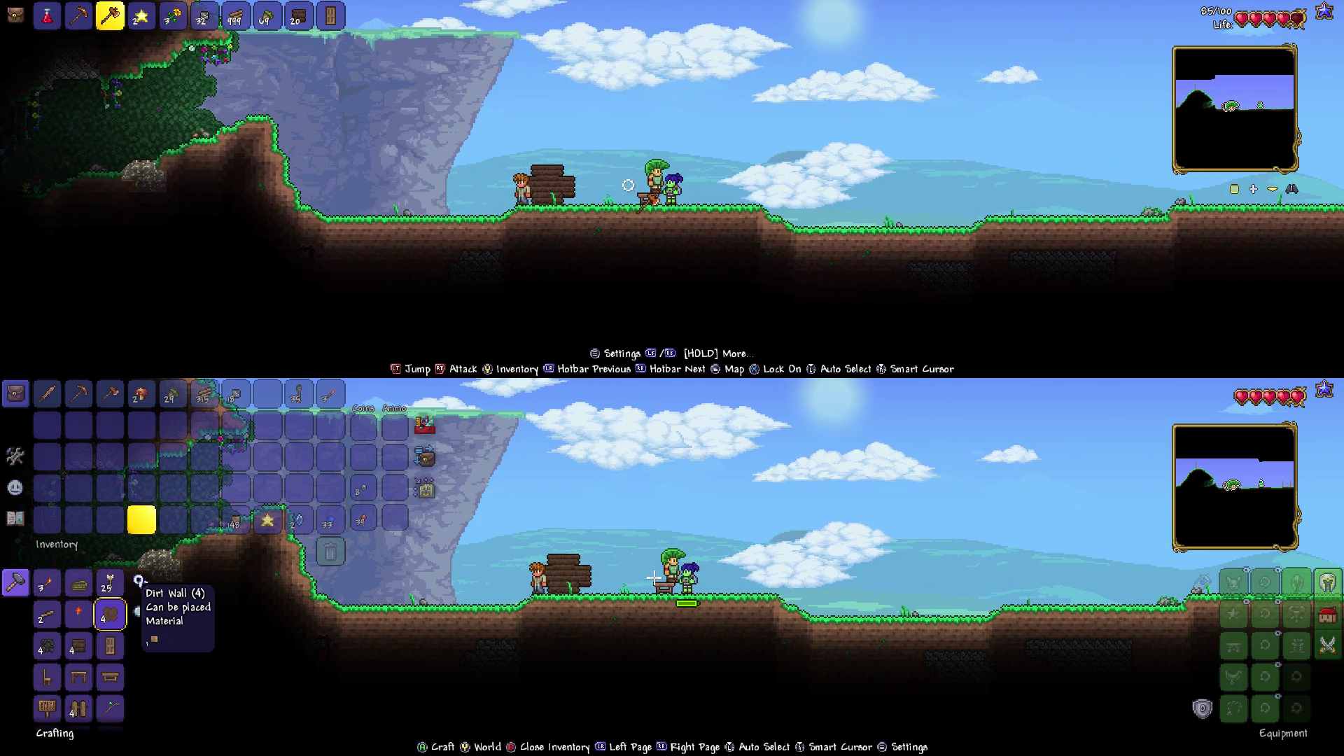
pyautogui.press('Up')
pyautogui.press('Down')
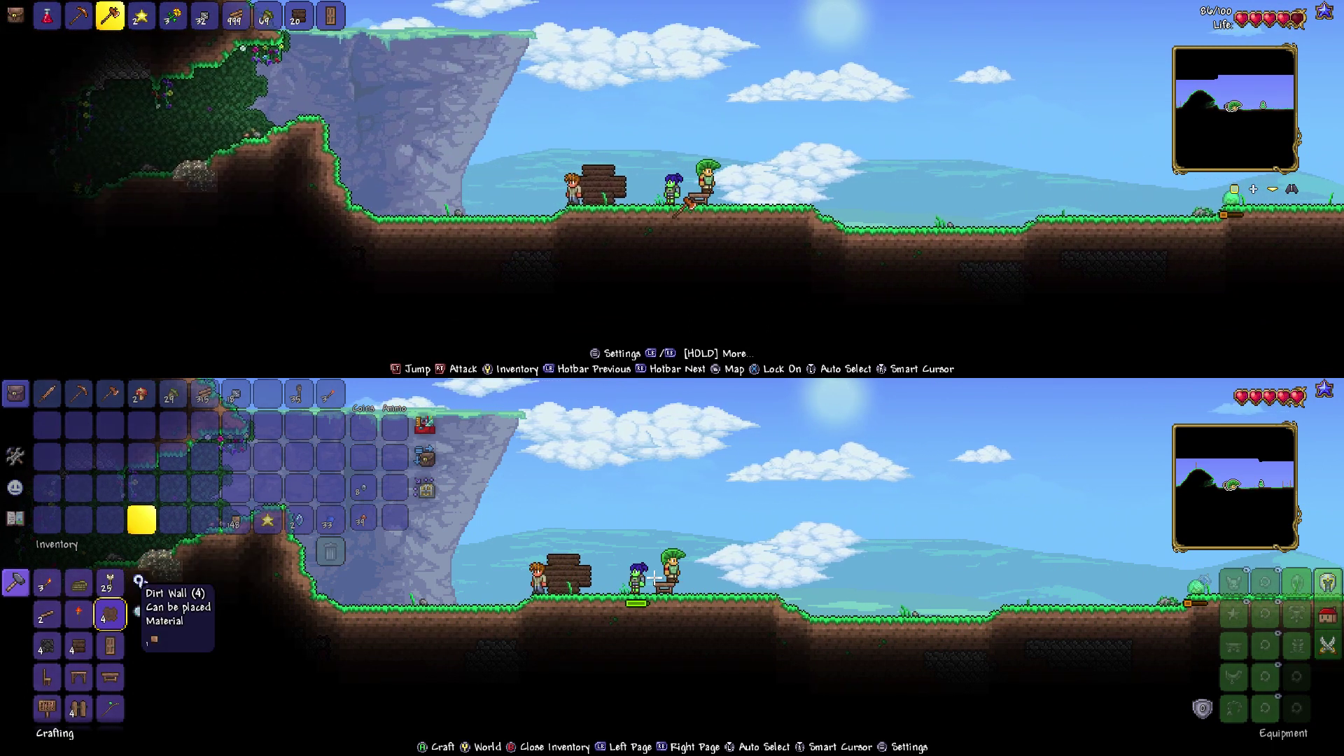
pyautogui.press('Up')
pyautogui.press('Down')
pyautogui.press('Down')
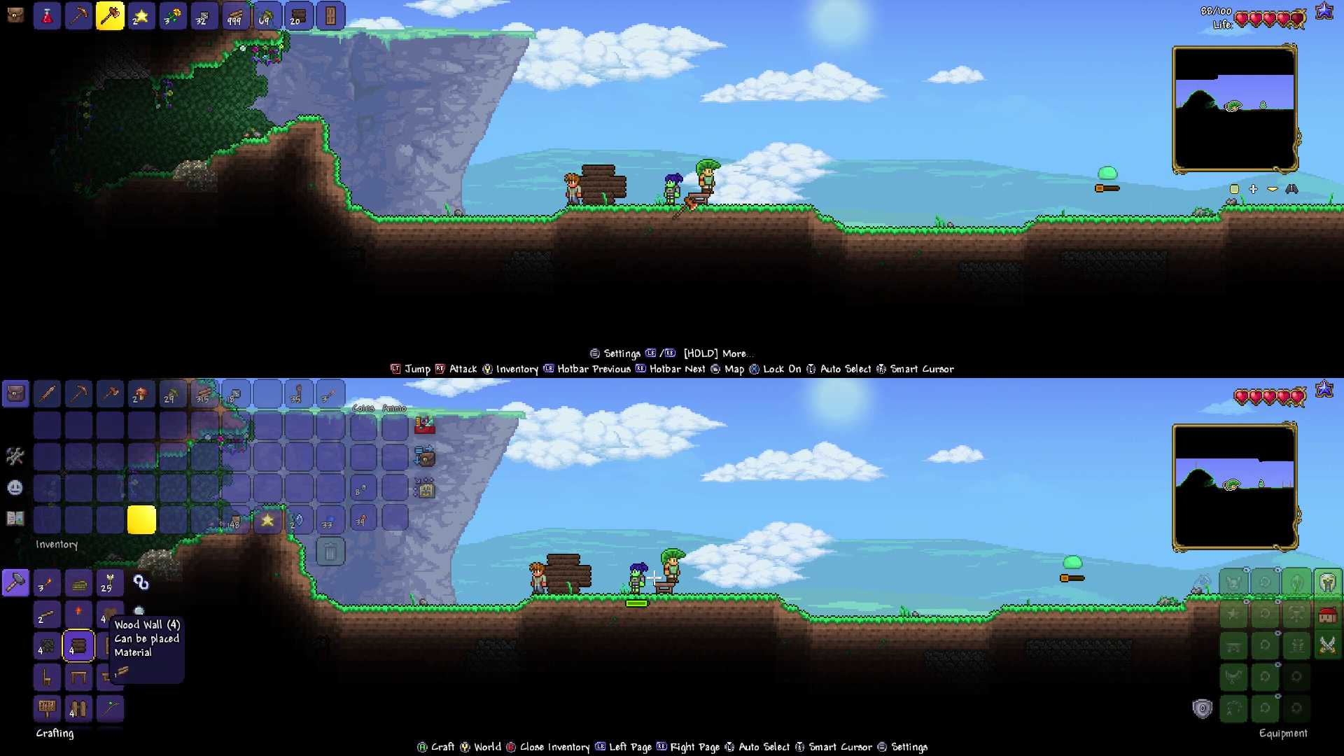
pyautogui.press('Return')
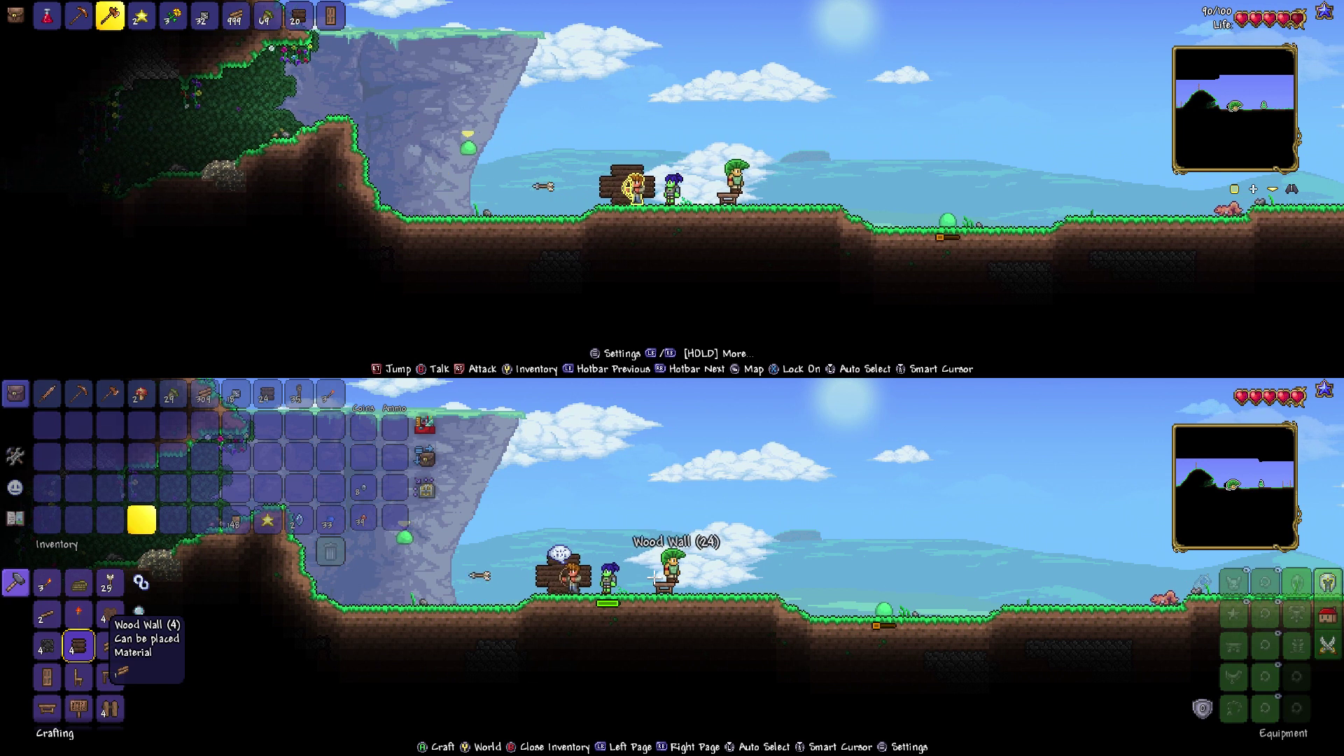
# - Craft another Wood Wall batch, close the inventory, and kill the slime
pyautogui.press('Return')
pyautogui.press('Escape')
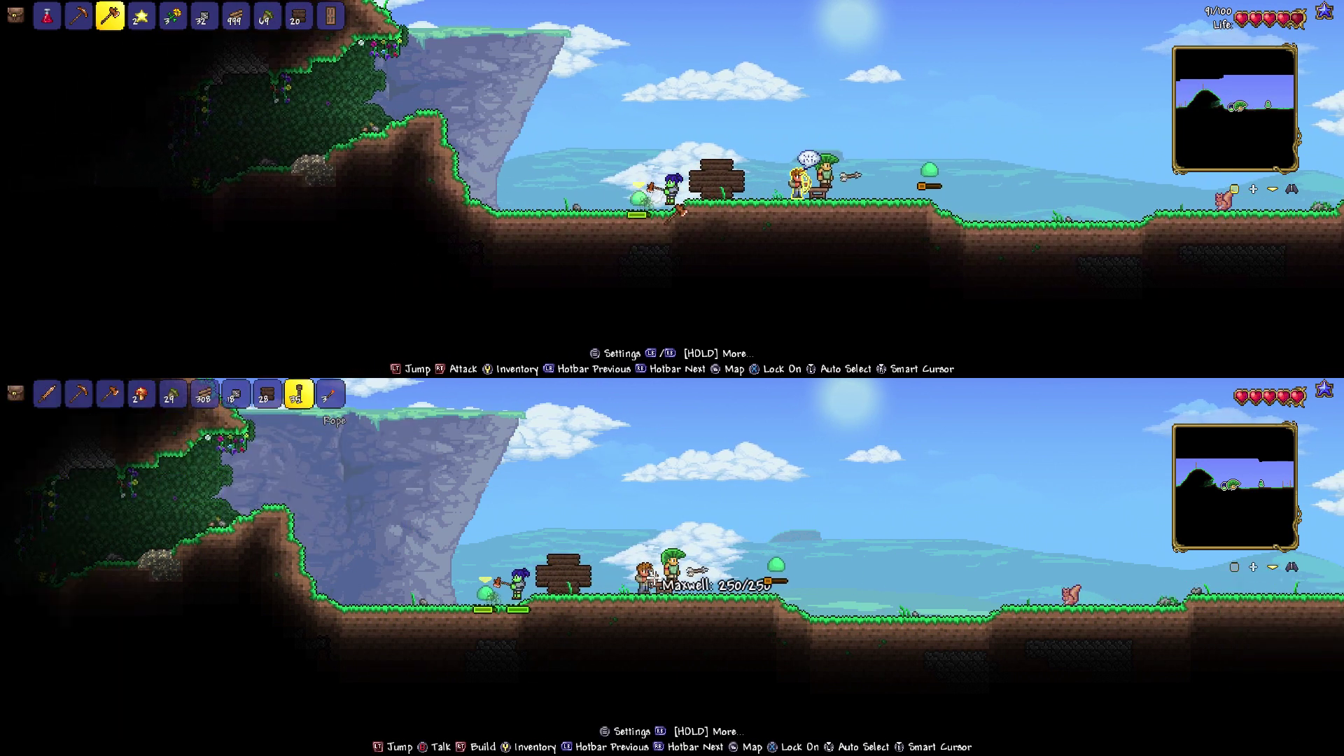
pyautogui.press('Left')
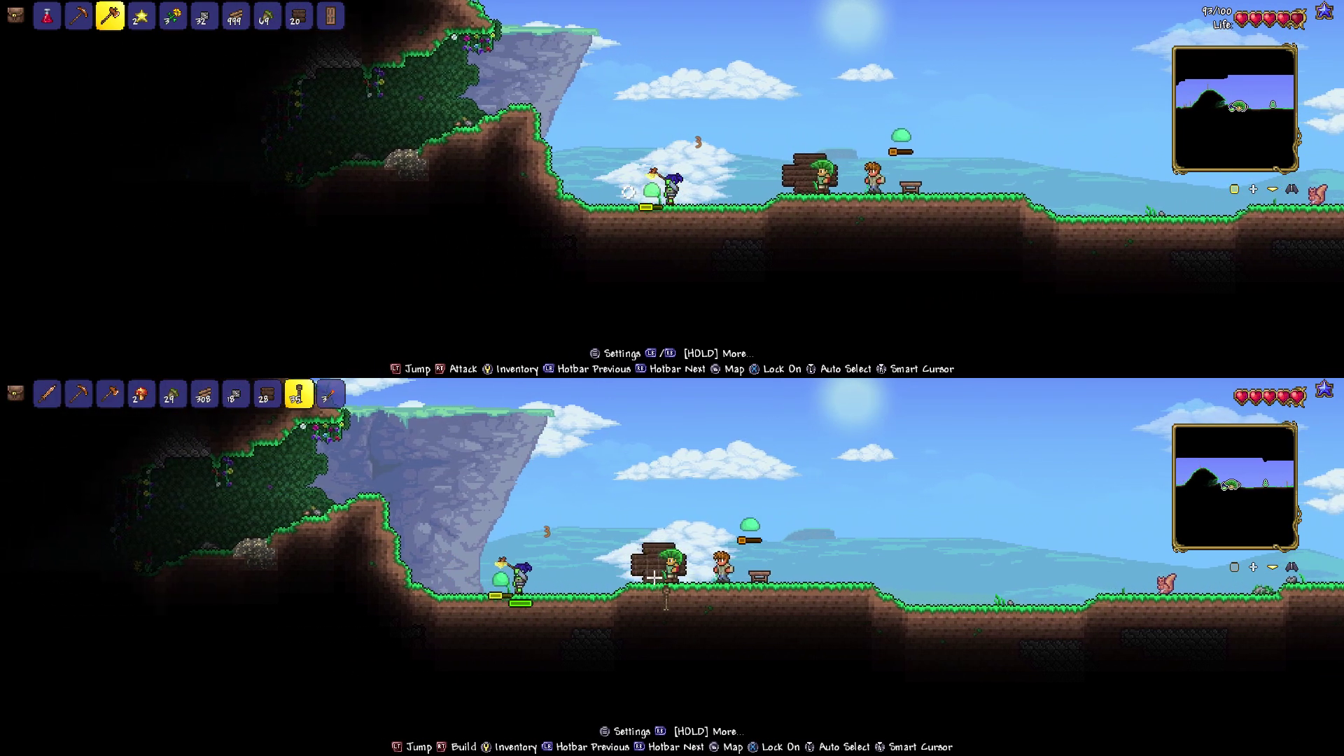
pyautogui.press('Left')
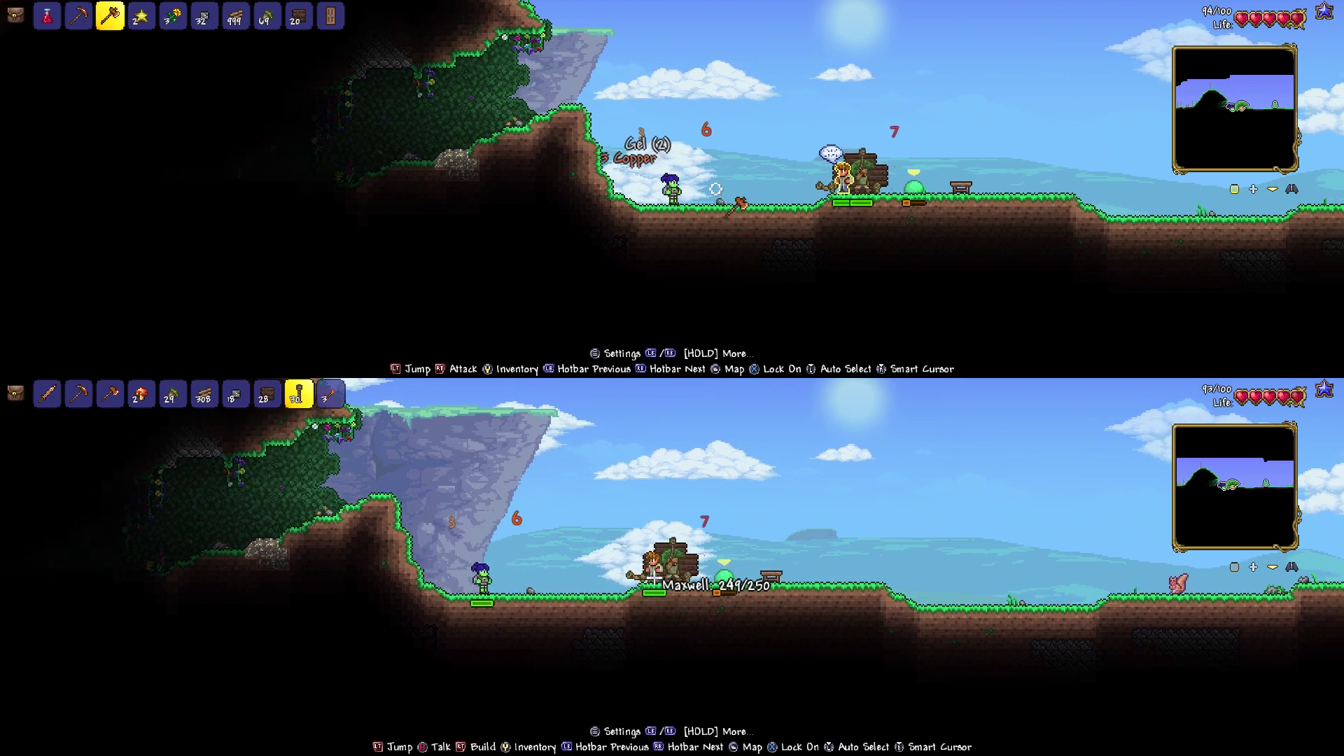
pyautogui.press('Left')
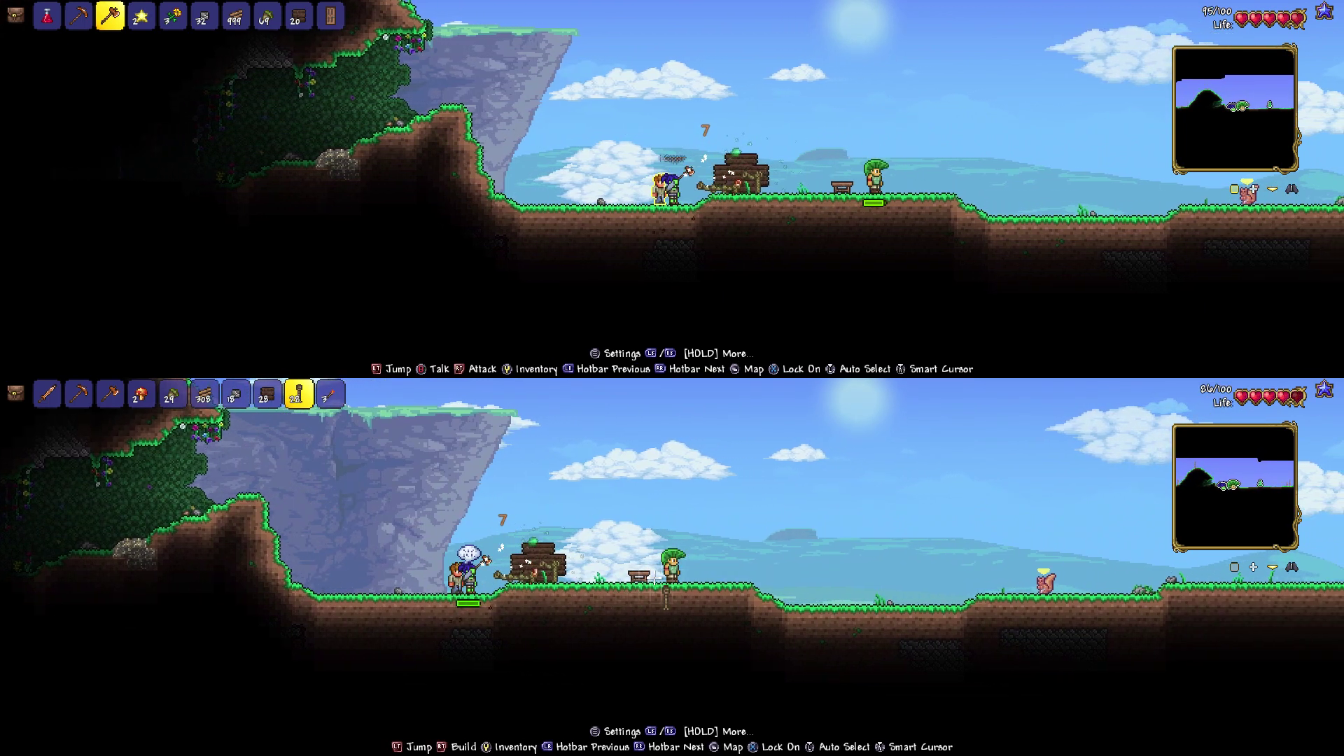
pyautogui.press('Right')
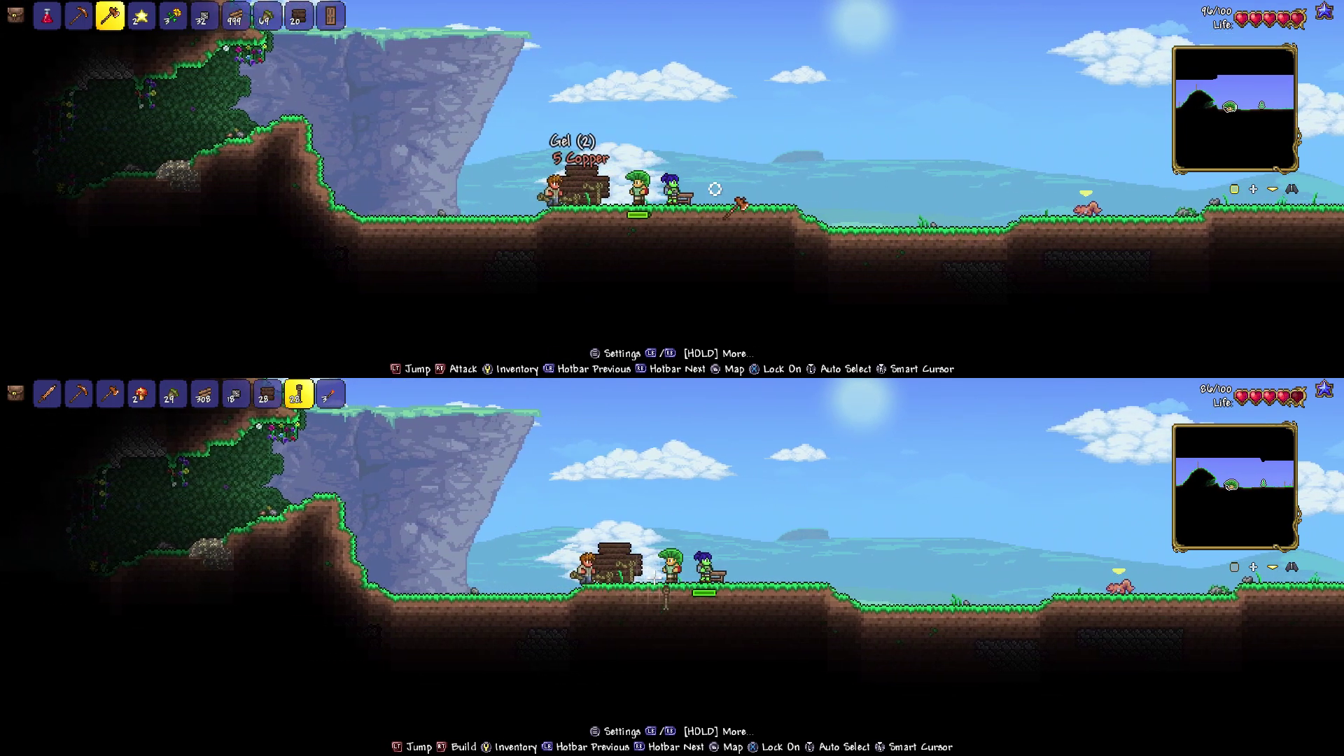
# - Select Wood Wall and kill the Red Squirrel beside the wooden structure
pyautogui.press('Right')
pyautogui.press('8')
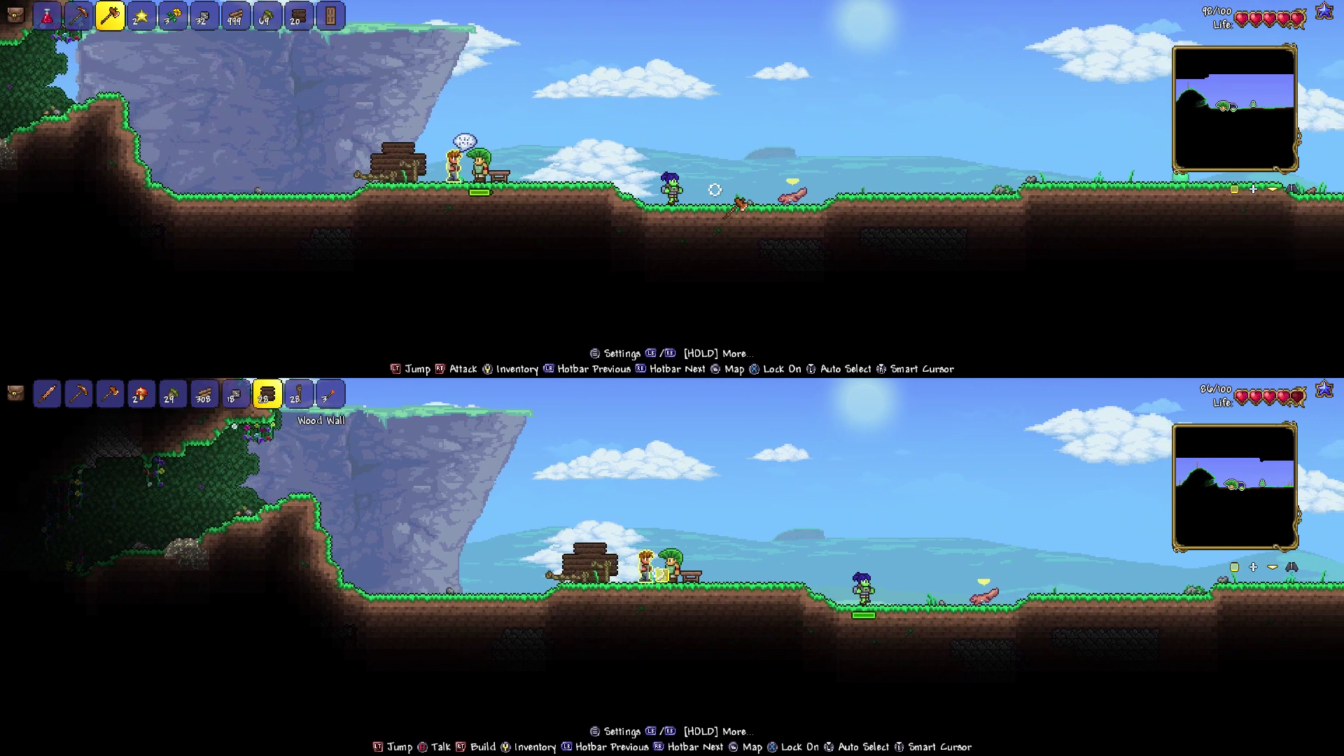
pyautogui.press('Right')
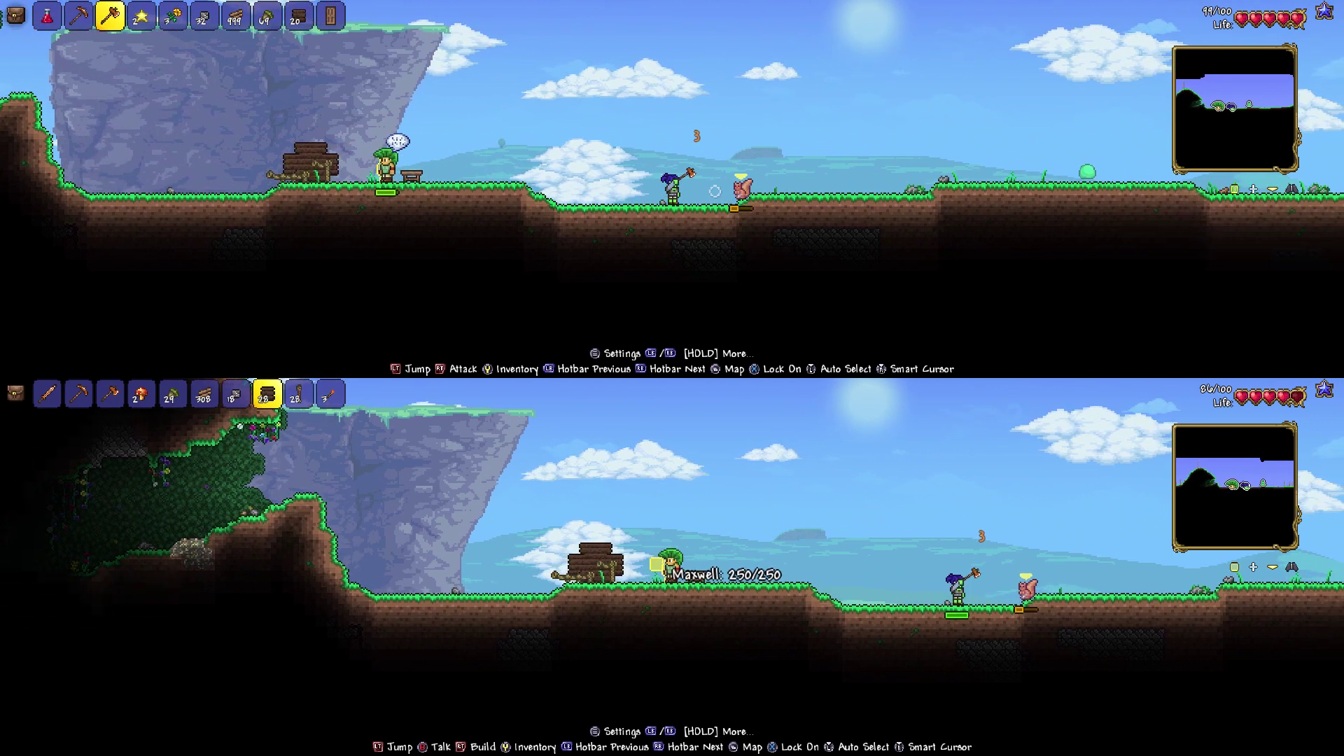
pyautogui.press('Left')
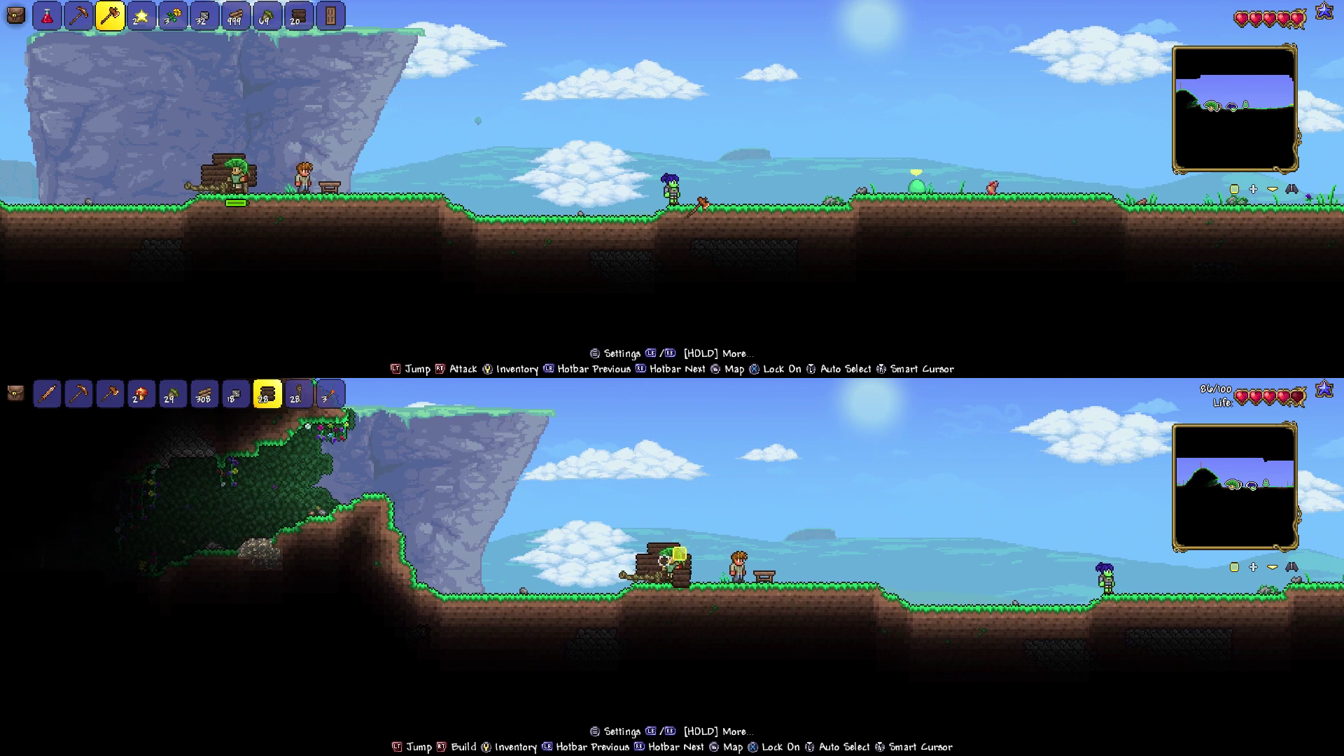
pyautogui.press('Right')
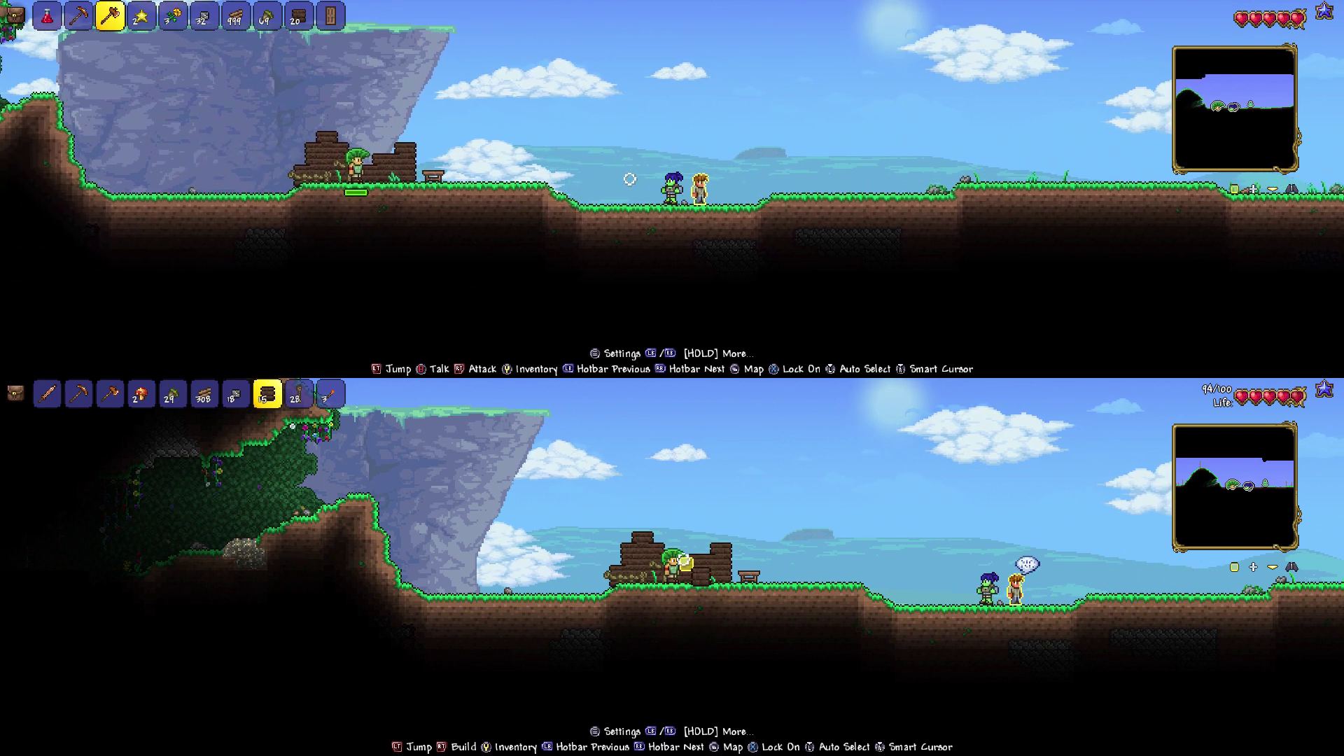
# - Walk up the hill and across the meadow toward the Guide, then back past the house
pyautogui.press('a')
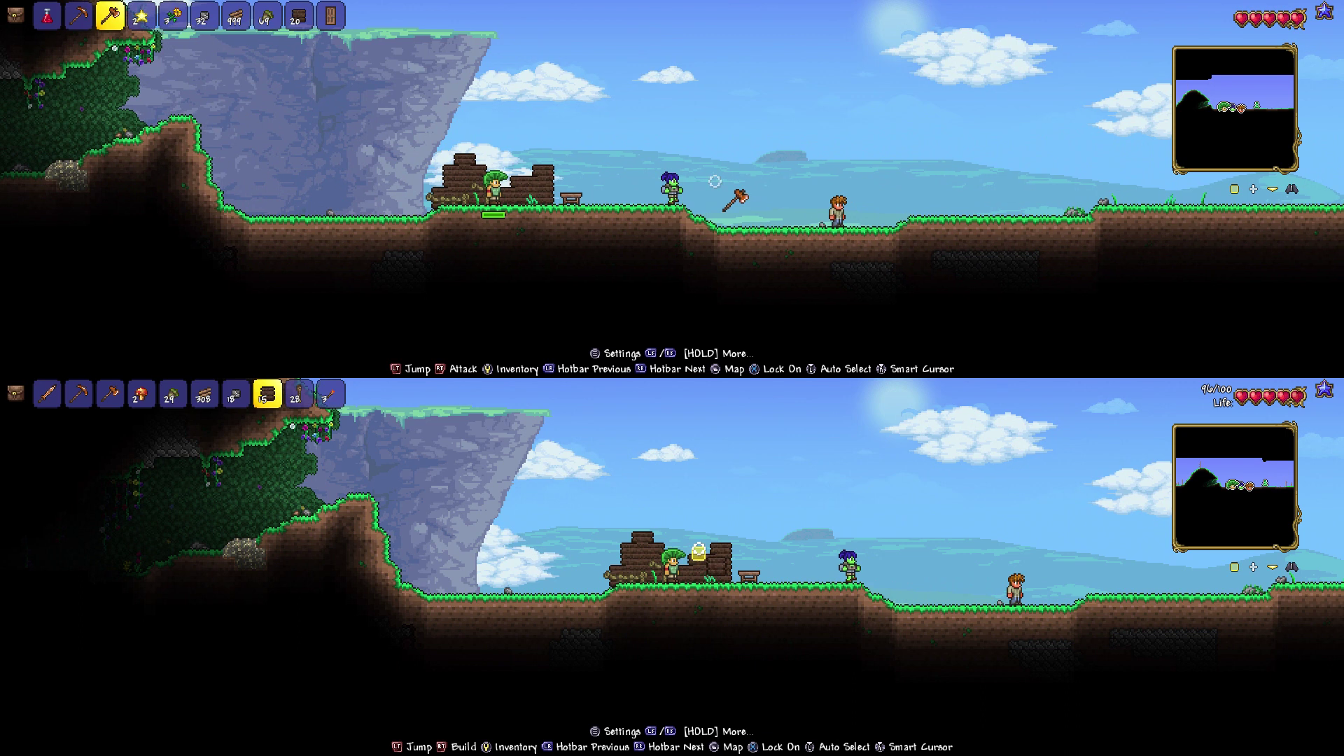
pyautogui.press('d')
pyautogui.press('d')
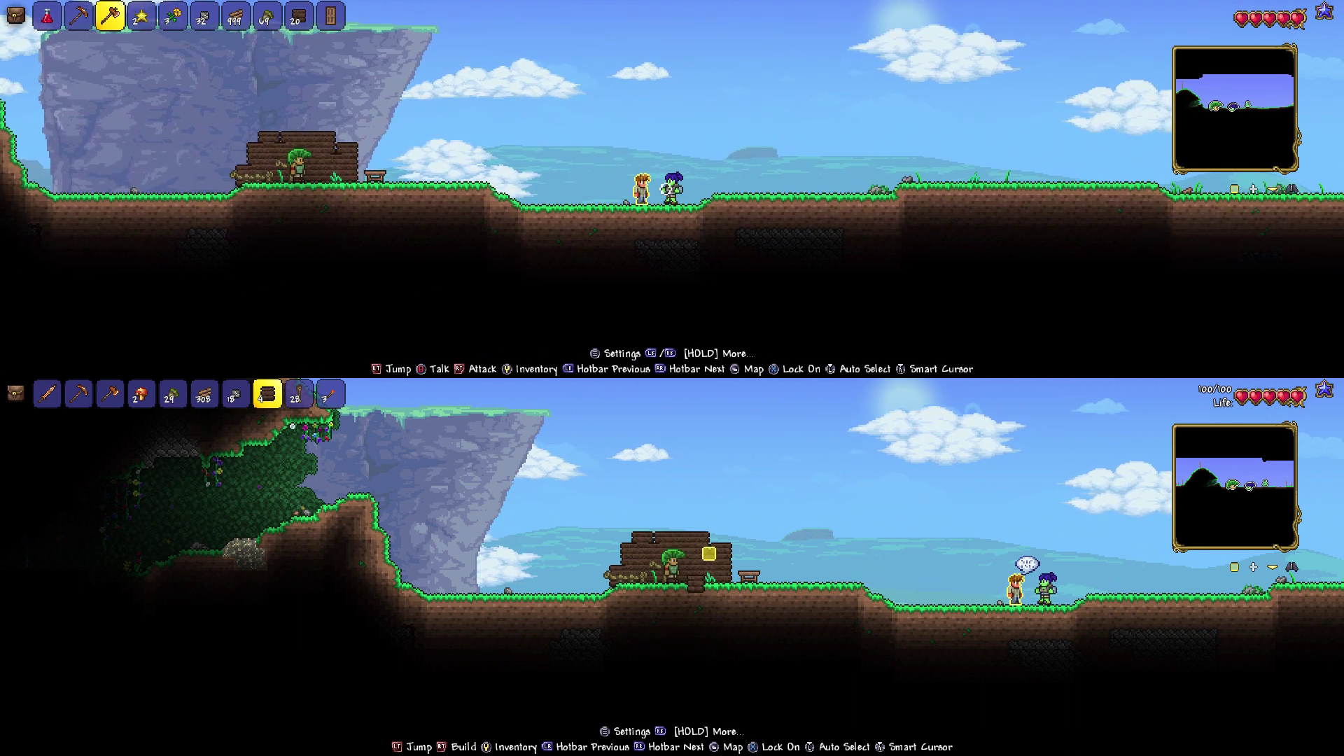
pyautogui.press('d')
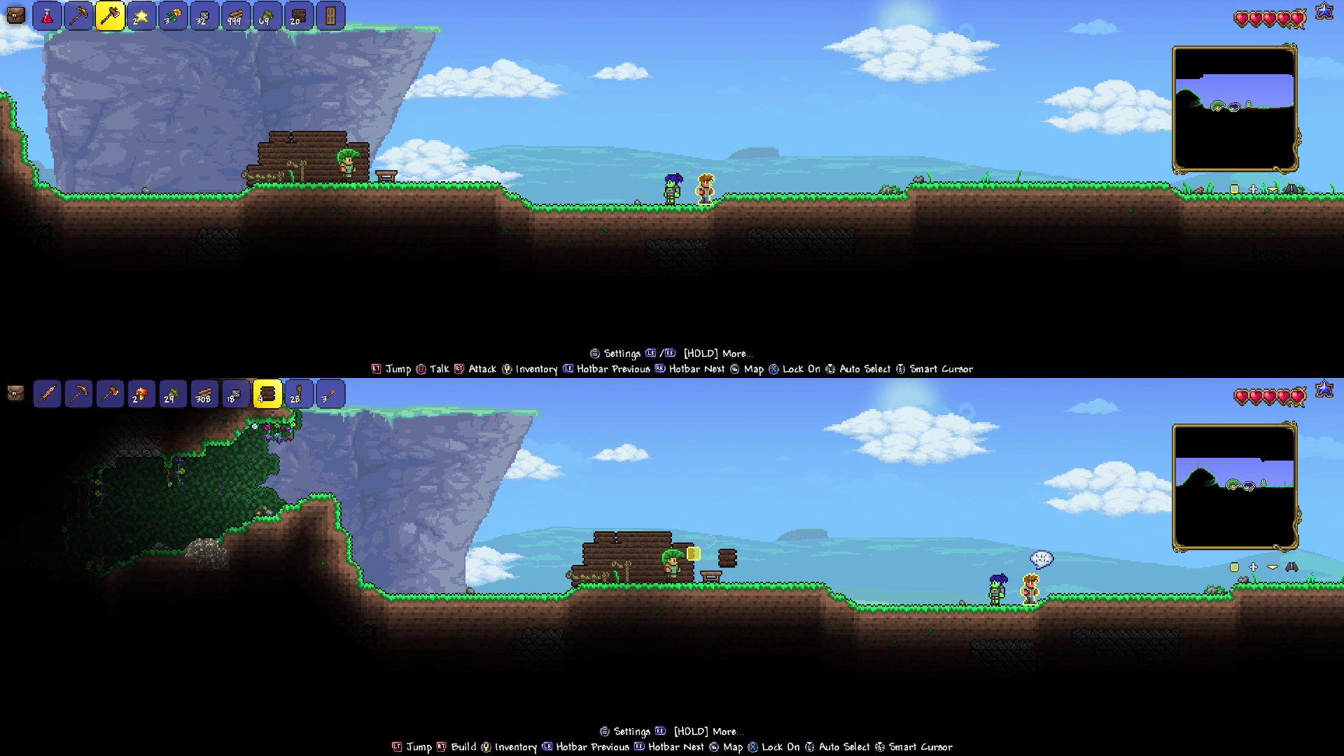
pyautogui.press('d')
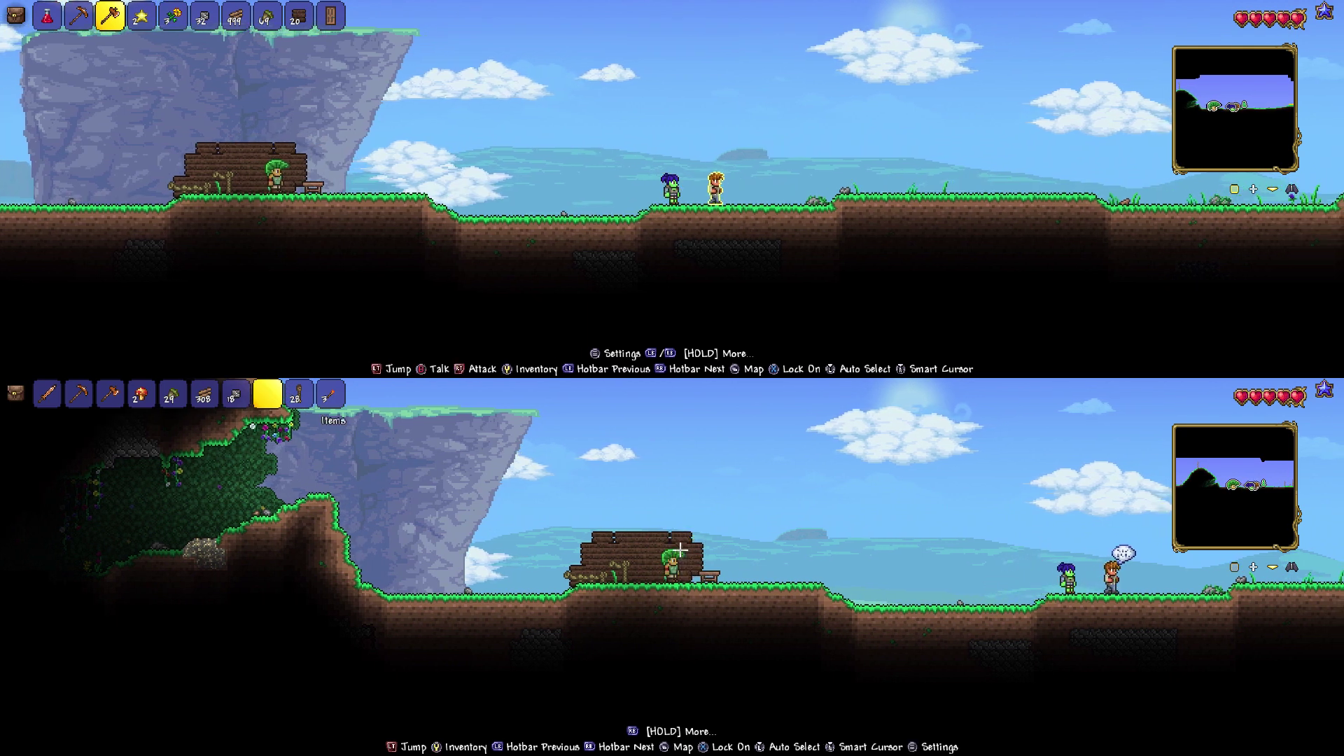
pyautogui.press('a')
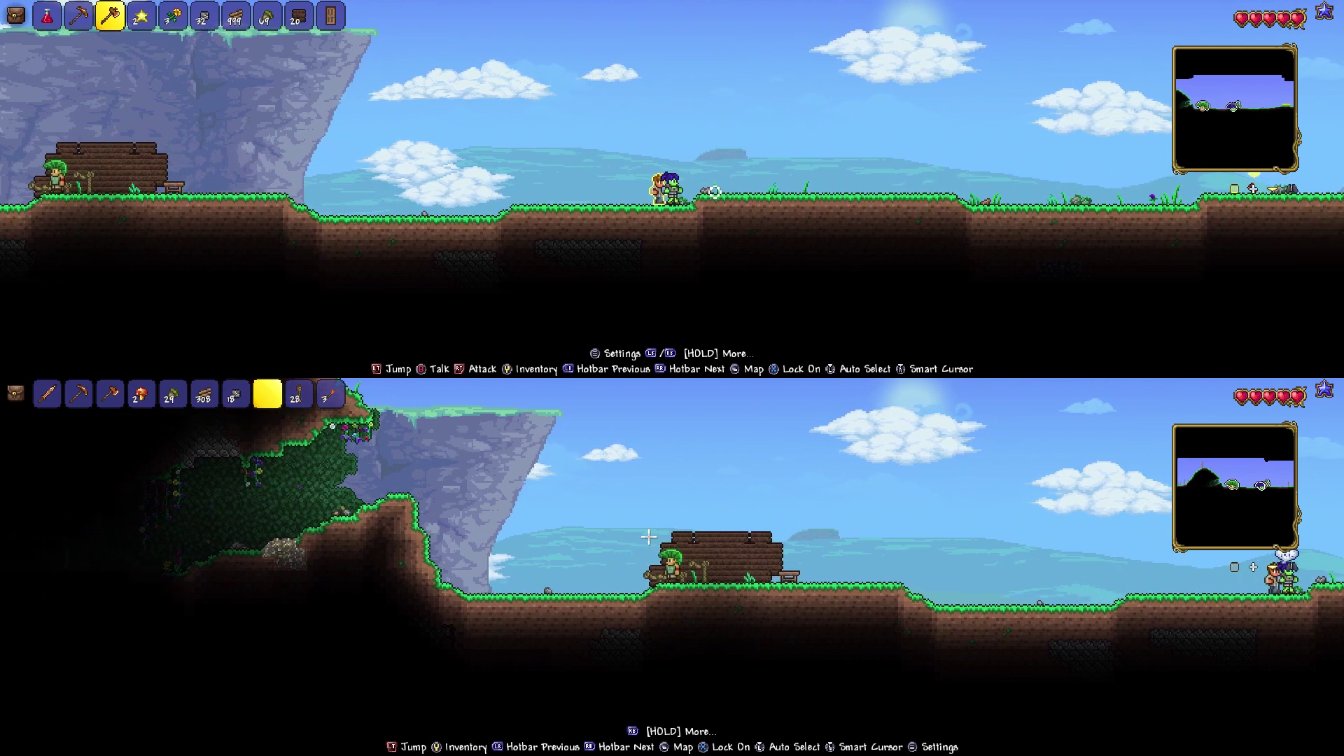
pyautogui.press('d')
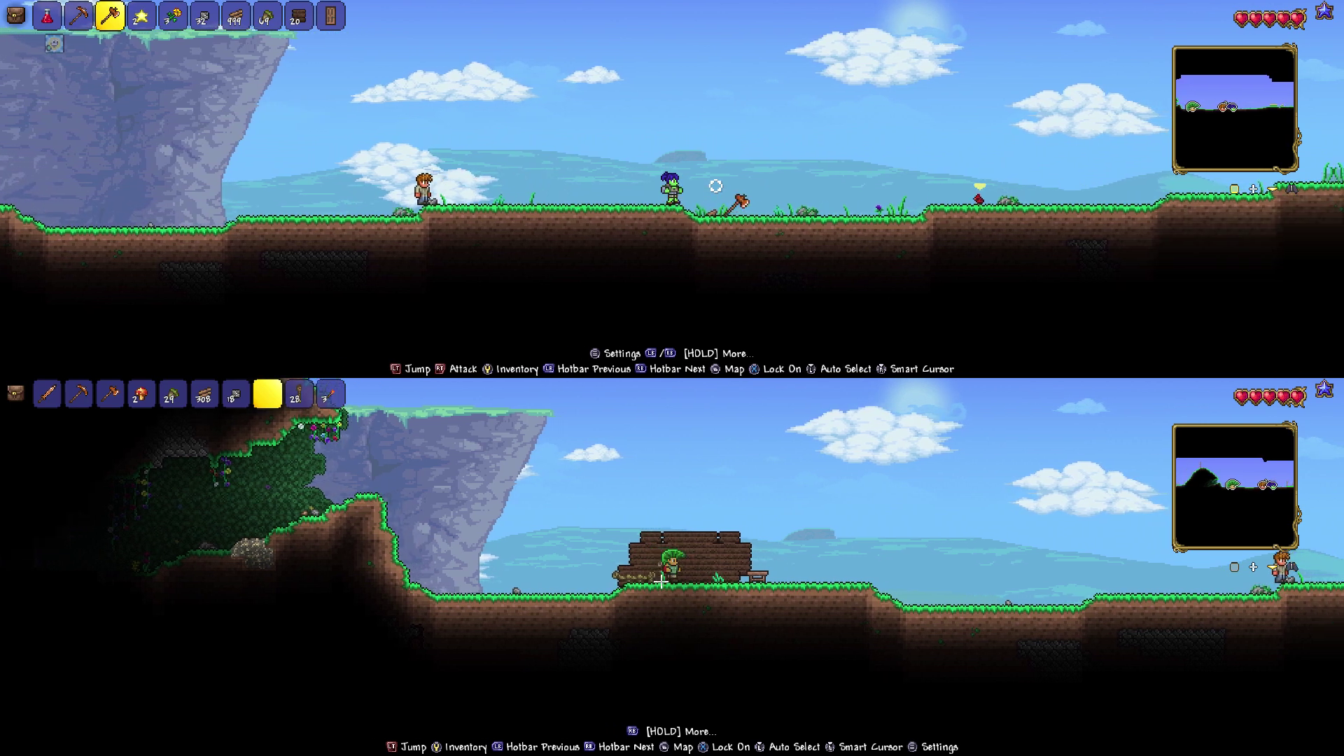
pyautogui.press('d')
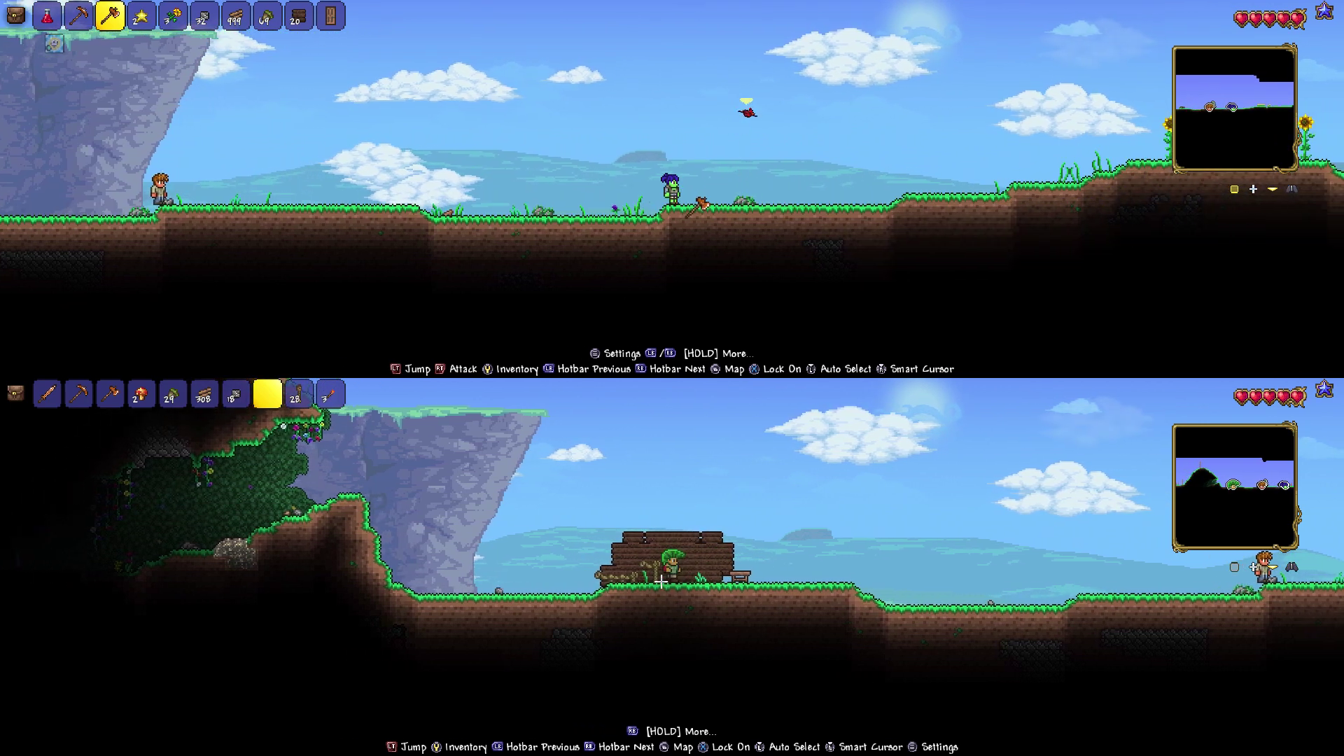
# - Craft another batch of Wood Wall from the inventory's crafting list
pyautogui.press('Escape')
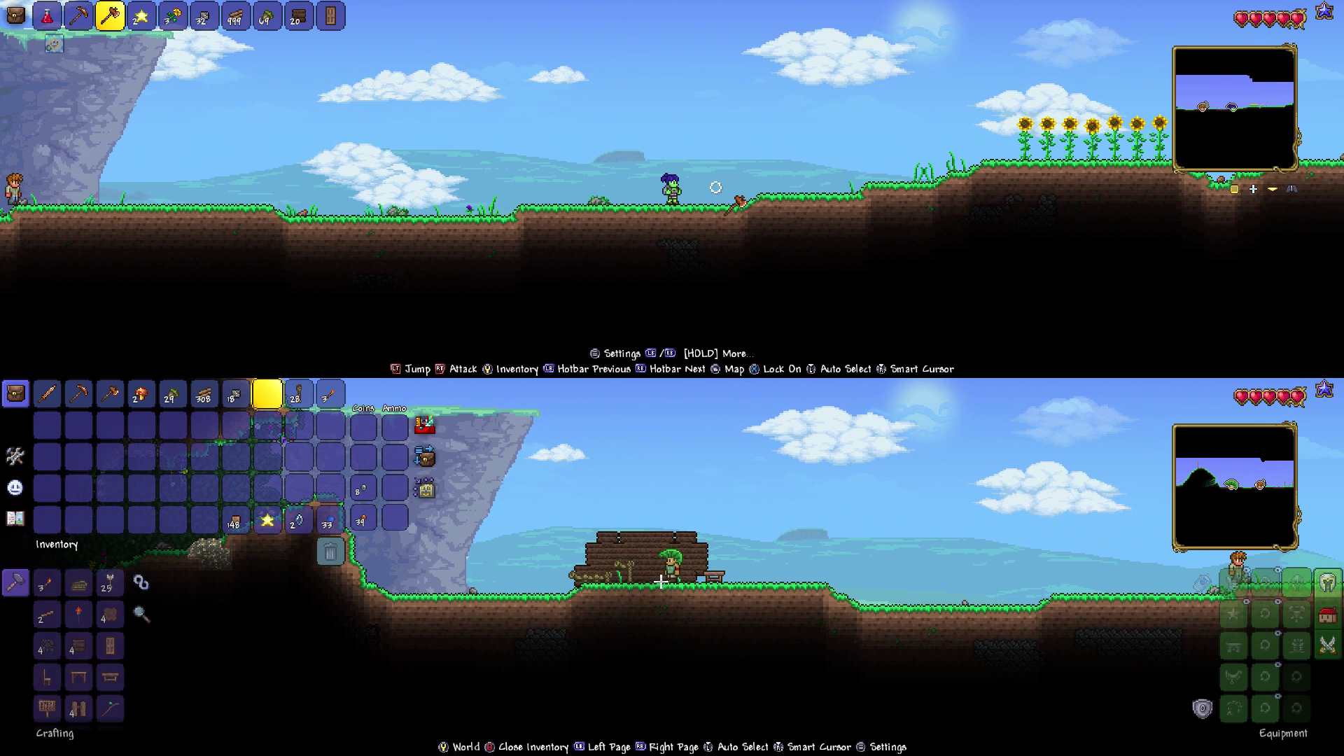
pyautogui.press('Down')
pyautogui.press('Down')
pyautogui.press('Left')
pyautogui.press('Left')
pyautogui.press('Left')
pyautogui.press('Left')
pyautogui.press('Left')
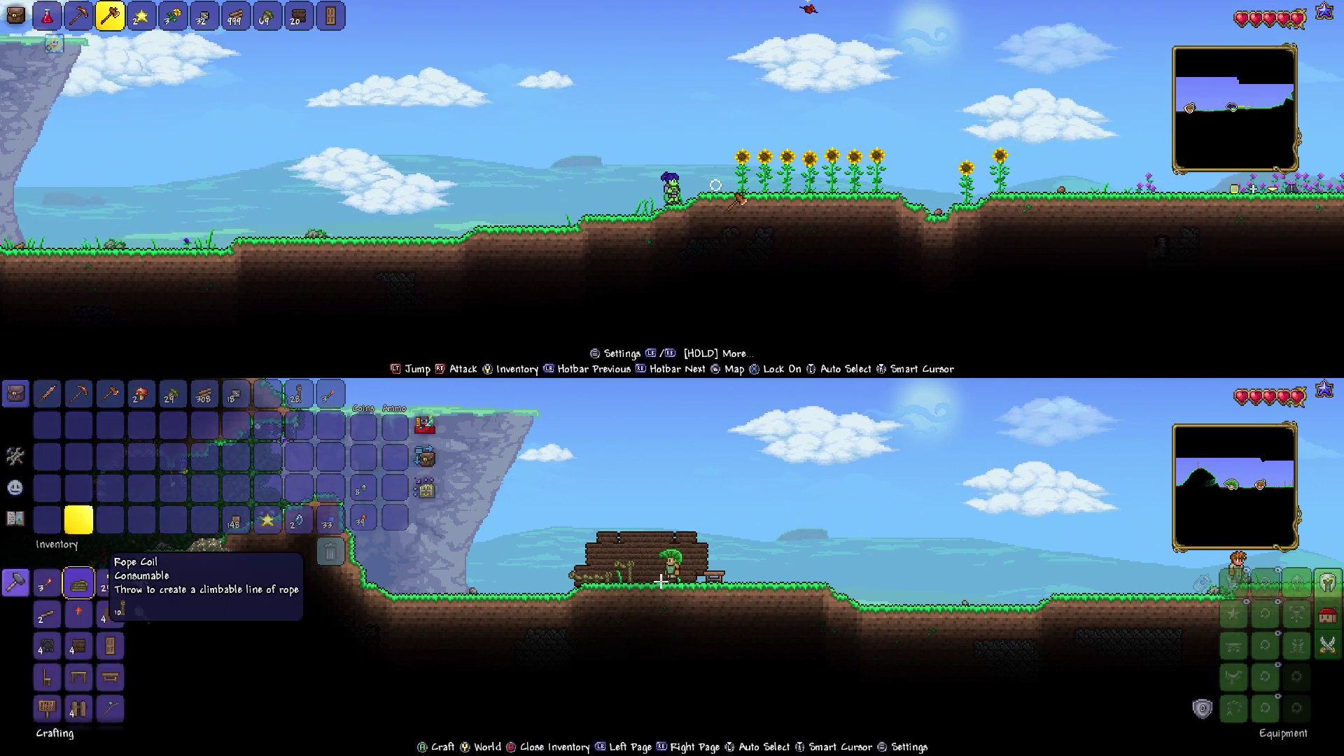
pyautogui.press('Down')
pyautogui.press('d')
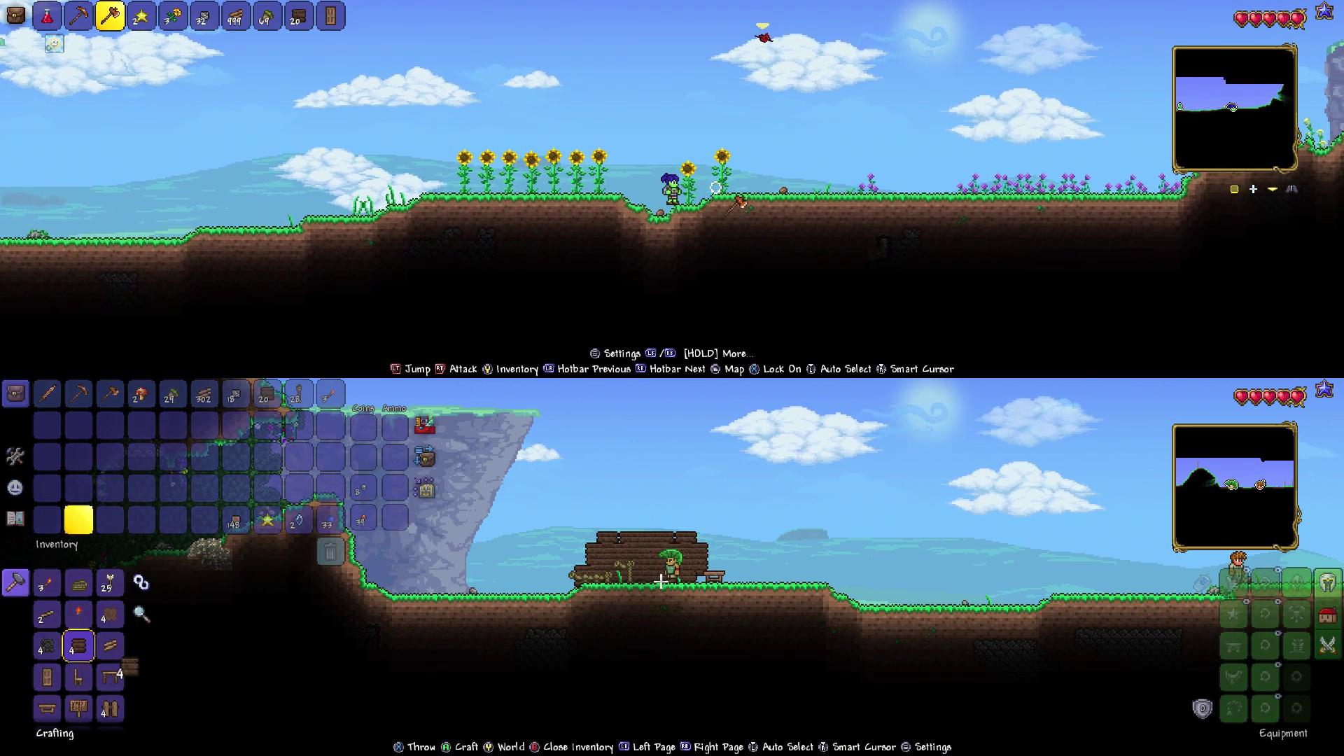
# - Close the inventory and place wood wall blocks to extend the house
pyautogui.press('Escape')
pyautogui.press('a')
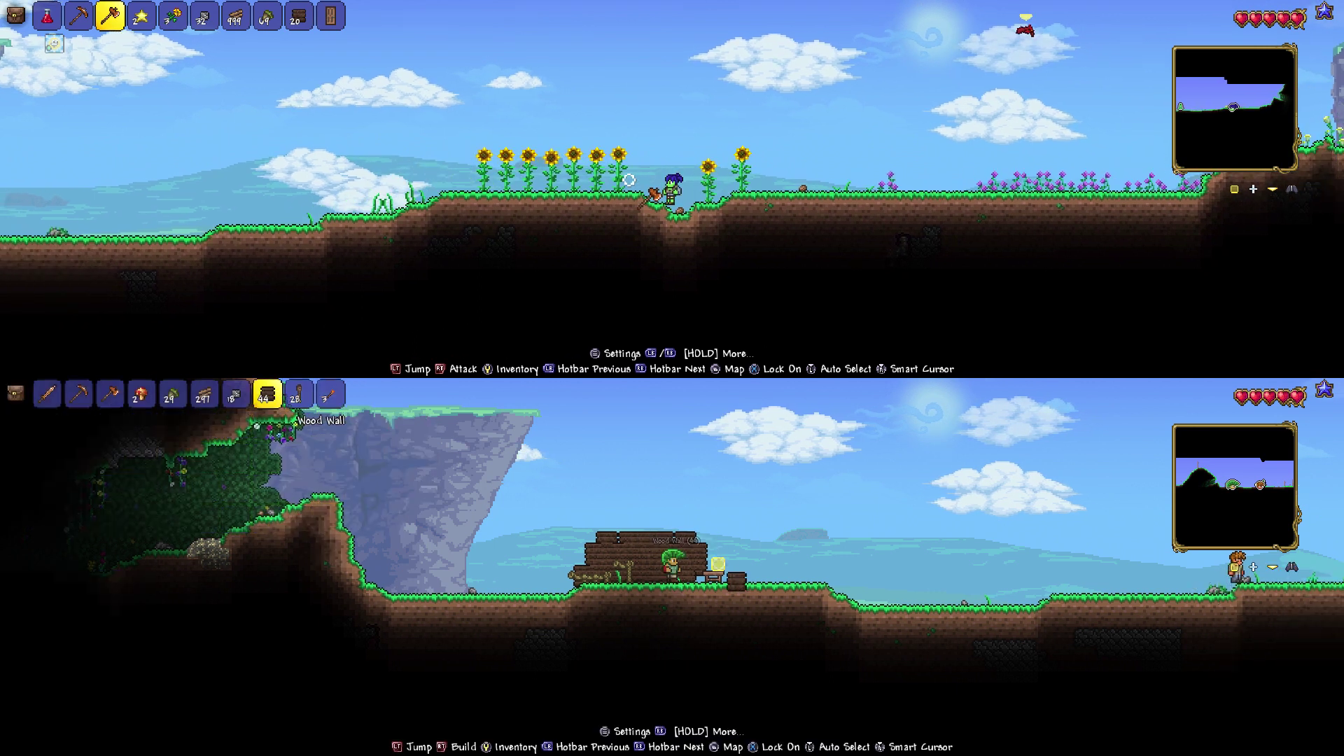
pyautogui.press('space')
pyautogui.press('a')
pyautogui.press('d')
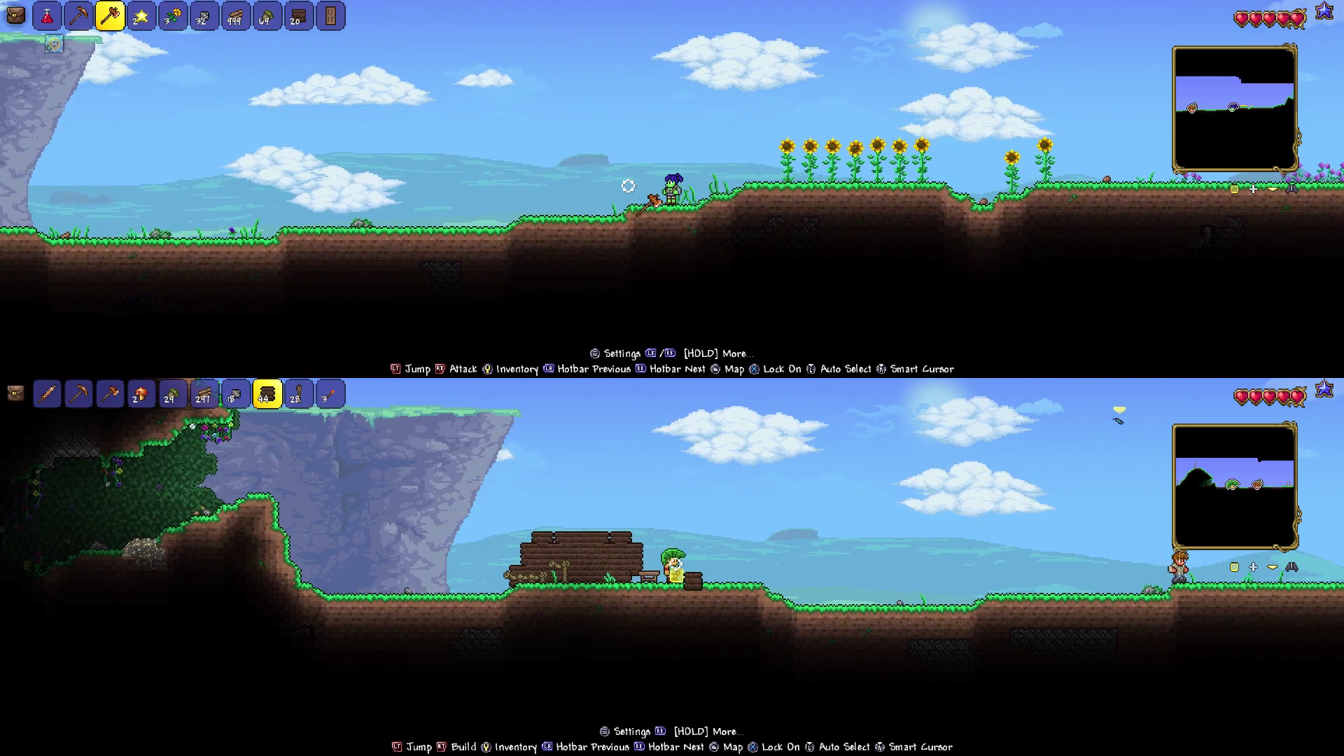
pyautogui.press('a')
pyautogui.press('space')
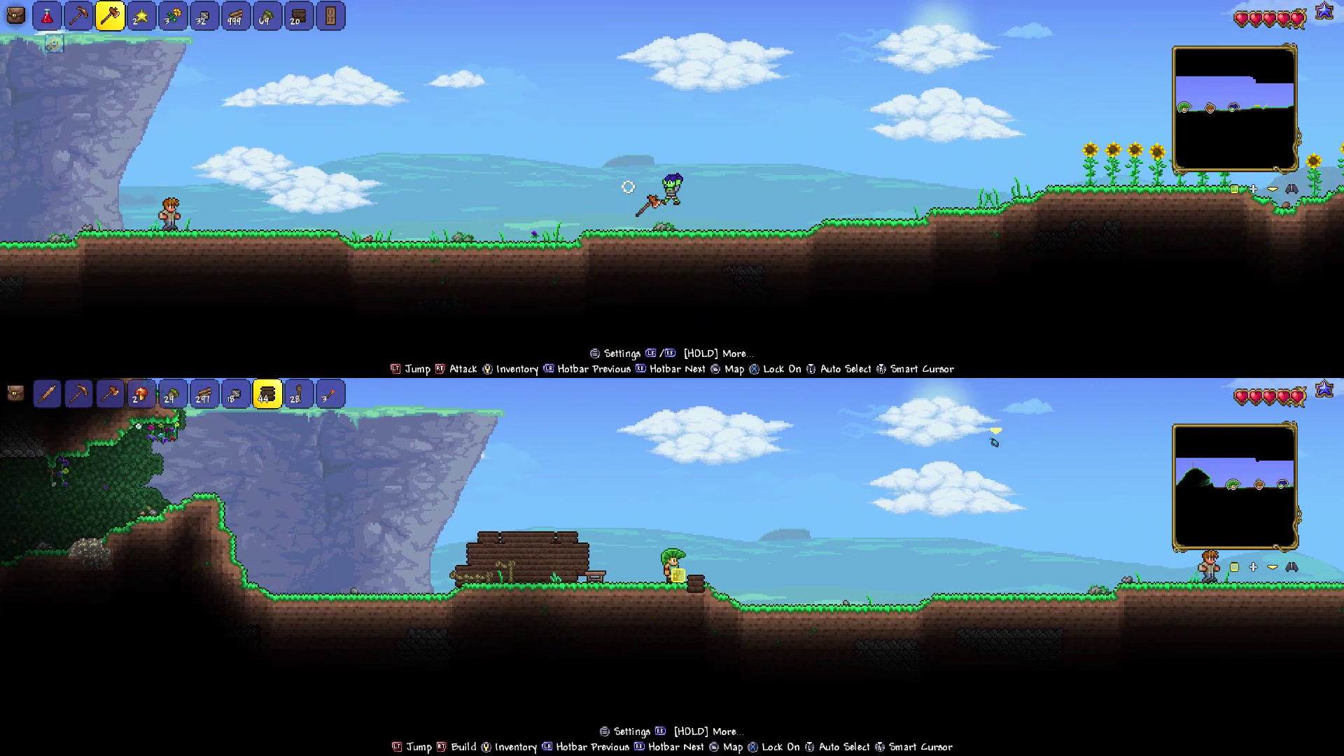
pyautogui.press('space')
pyautogui.press('a')
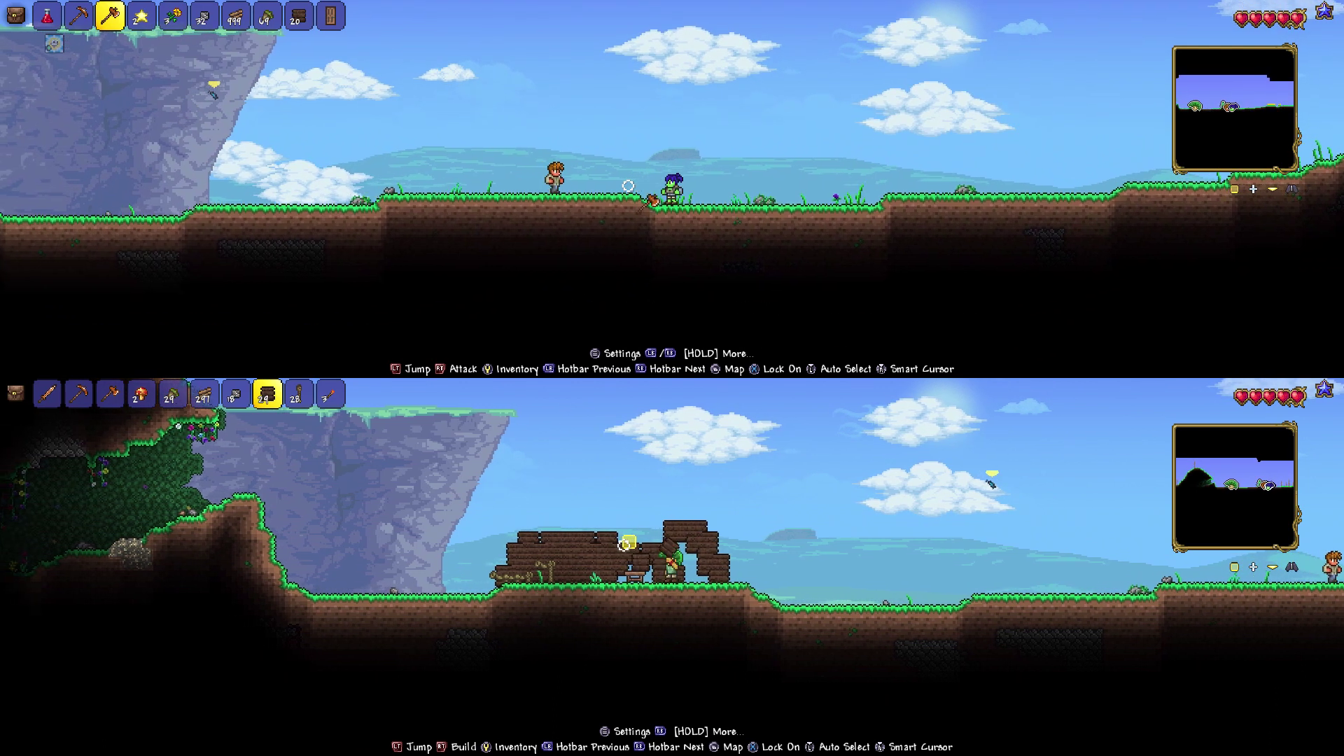
# - Walk left back to the house and reopen the inventory
pyautogui.press('a')
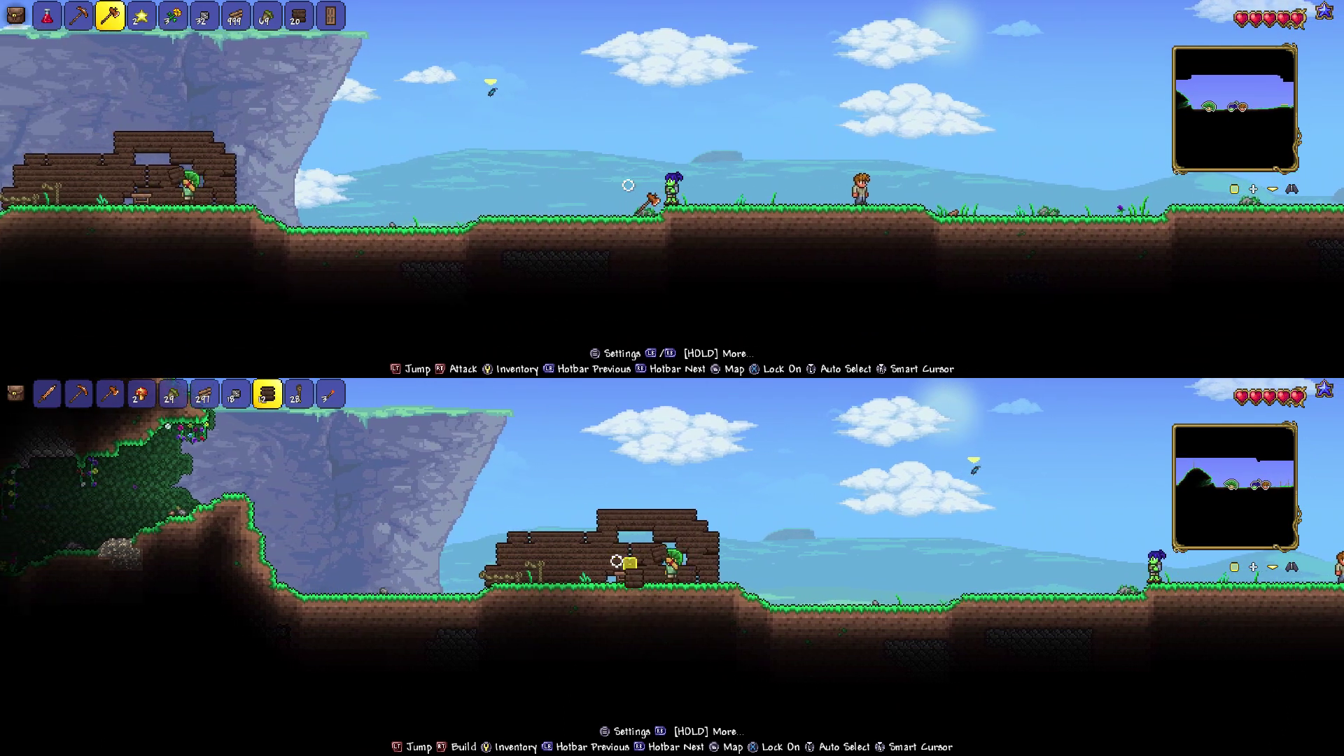
pyautogui.press('space')
pyautogui.press('a')
pyautogui.press('space')
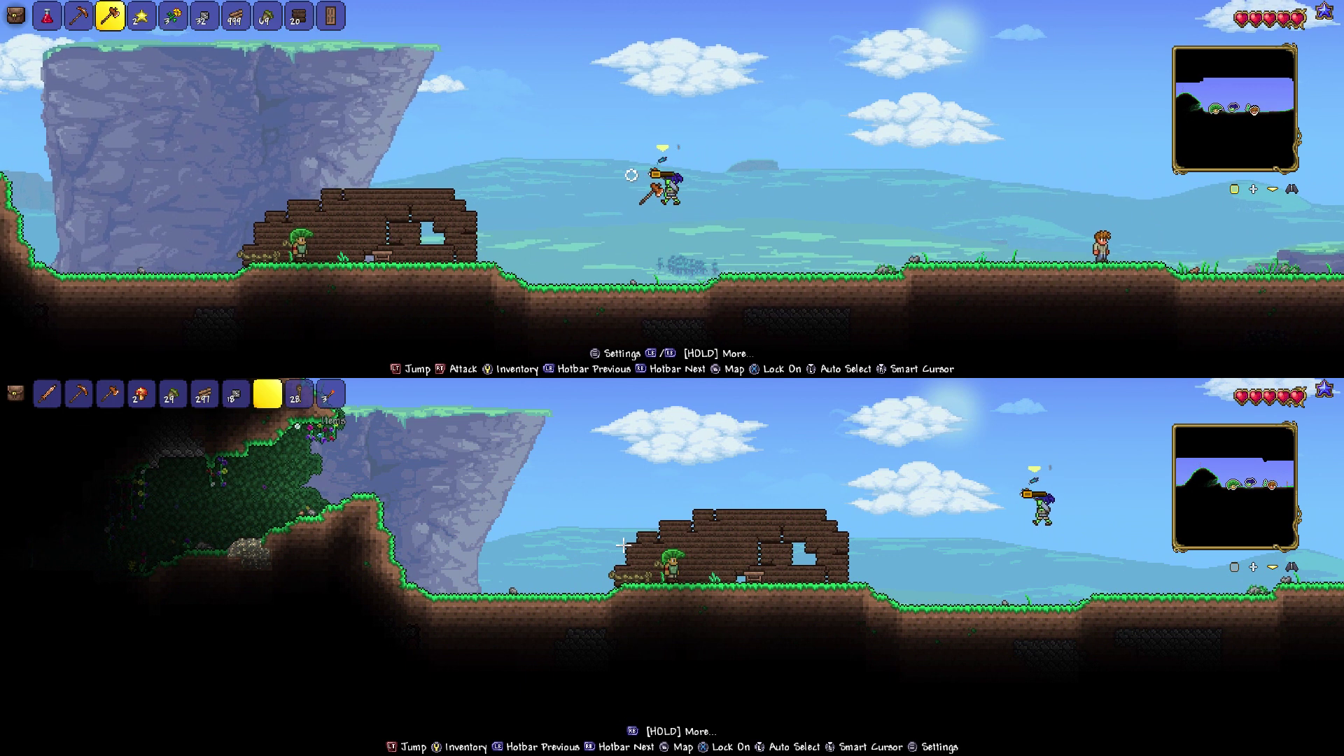
pyautogui.press('Escape')
# - Walk the top player out of the house while player two checks the Rope Coil and recipes
pyautogui.press('a')
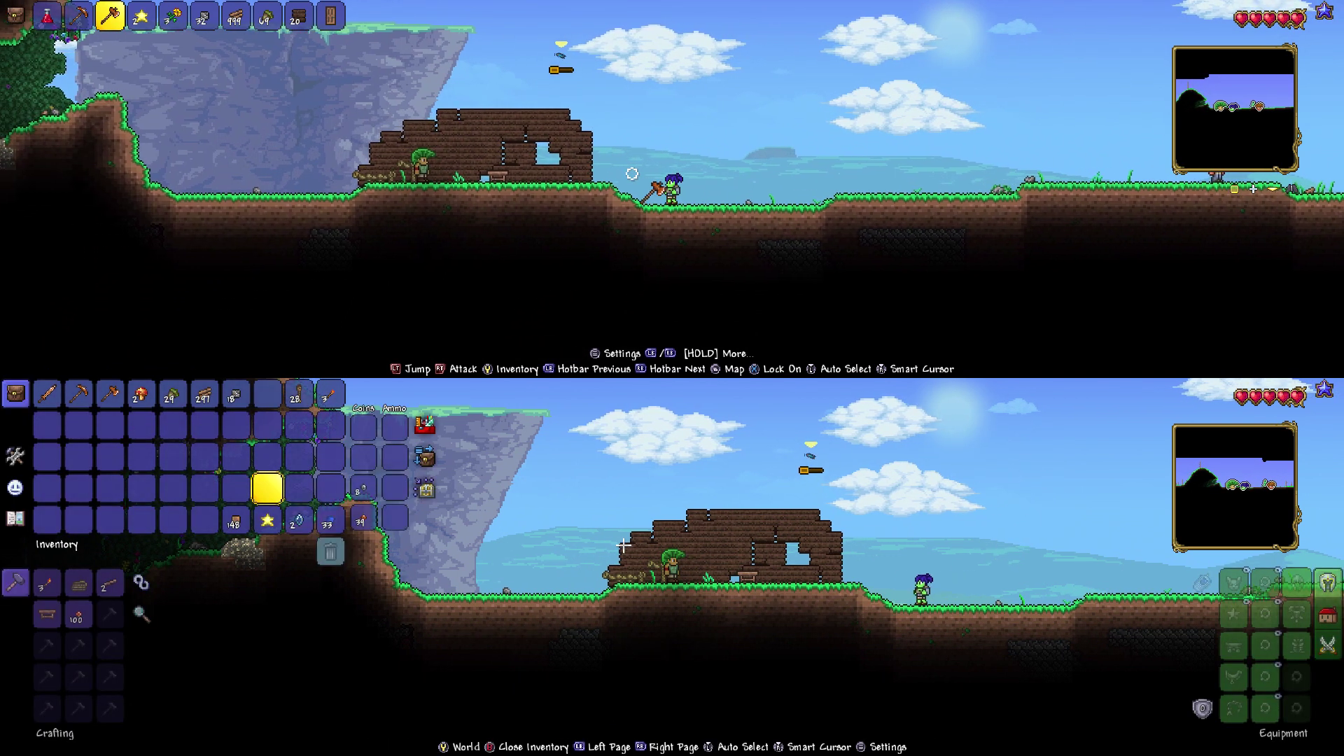
pyautogui.press('a')
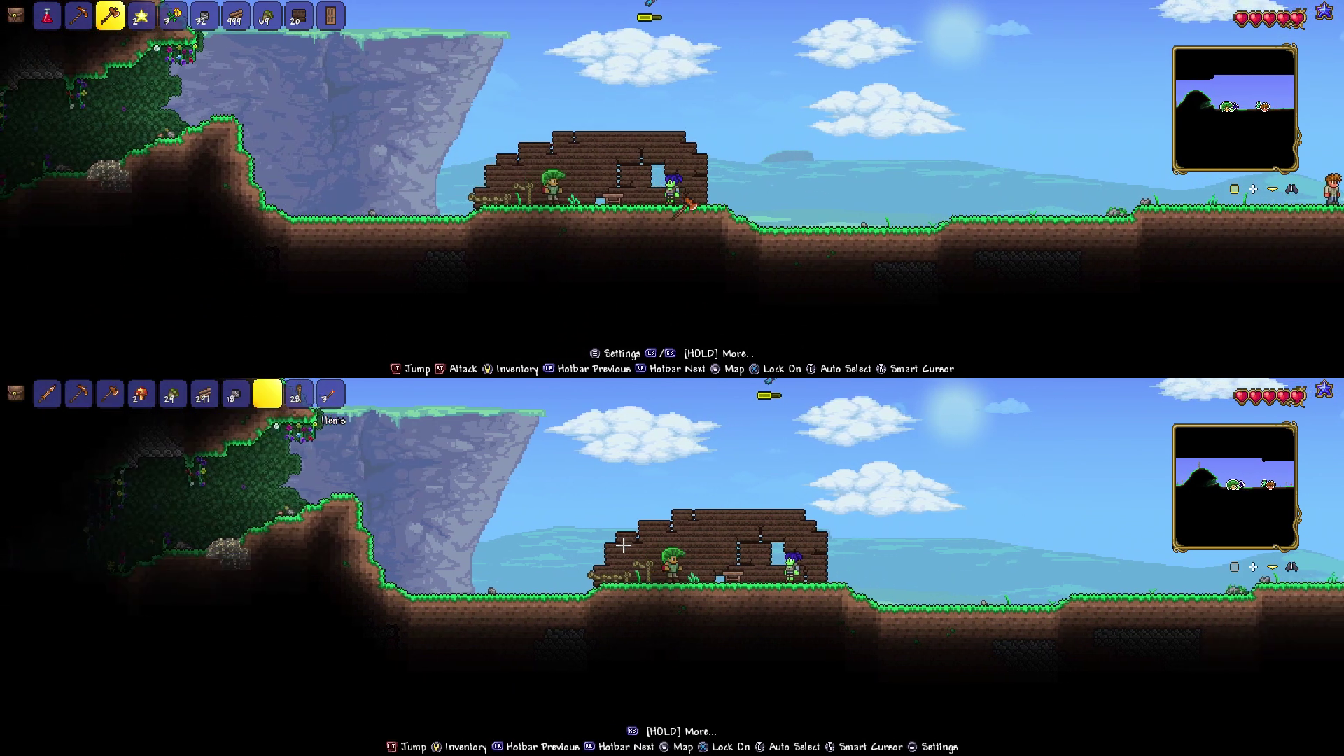
pyautogui.press('a')
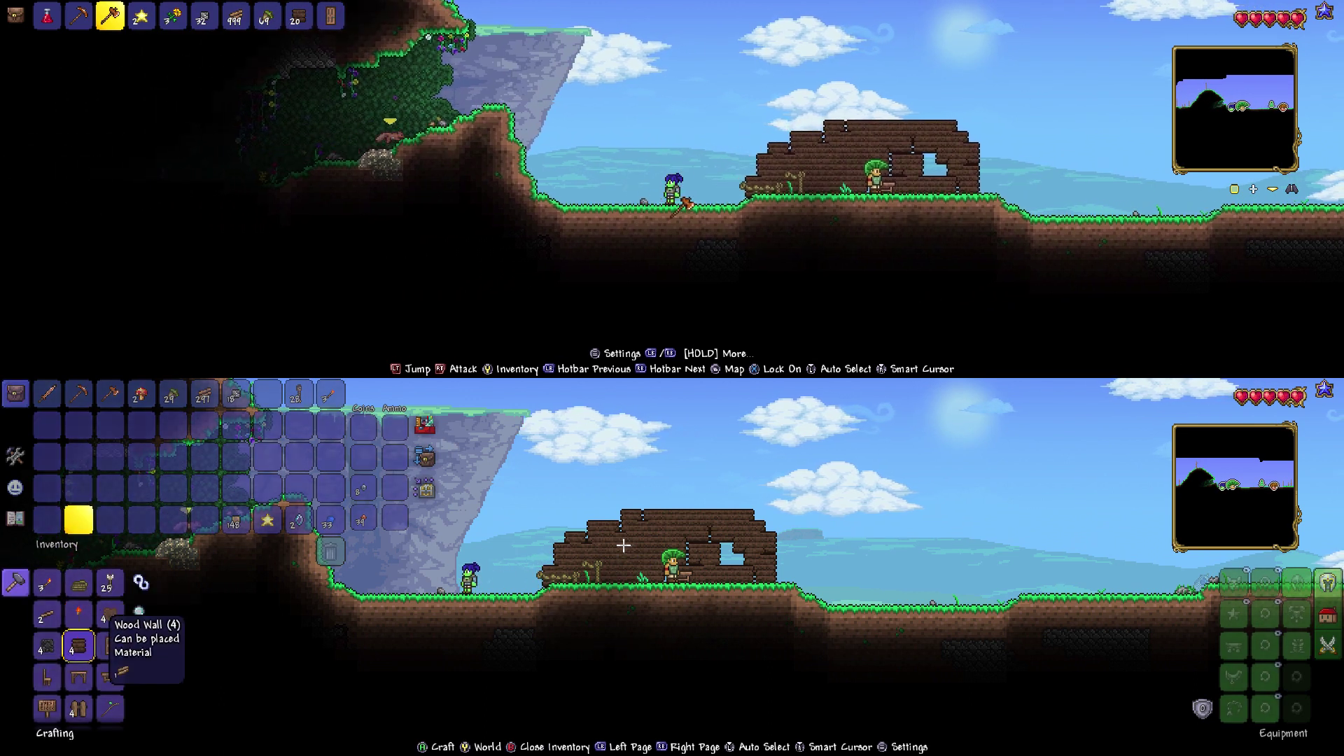
pyautogui.press('5')
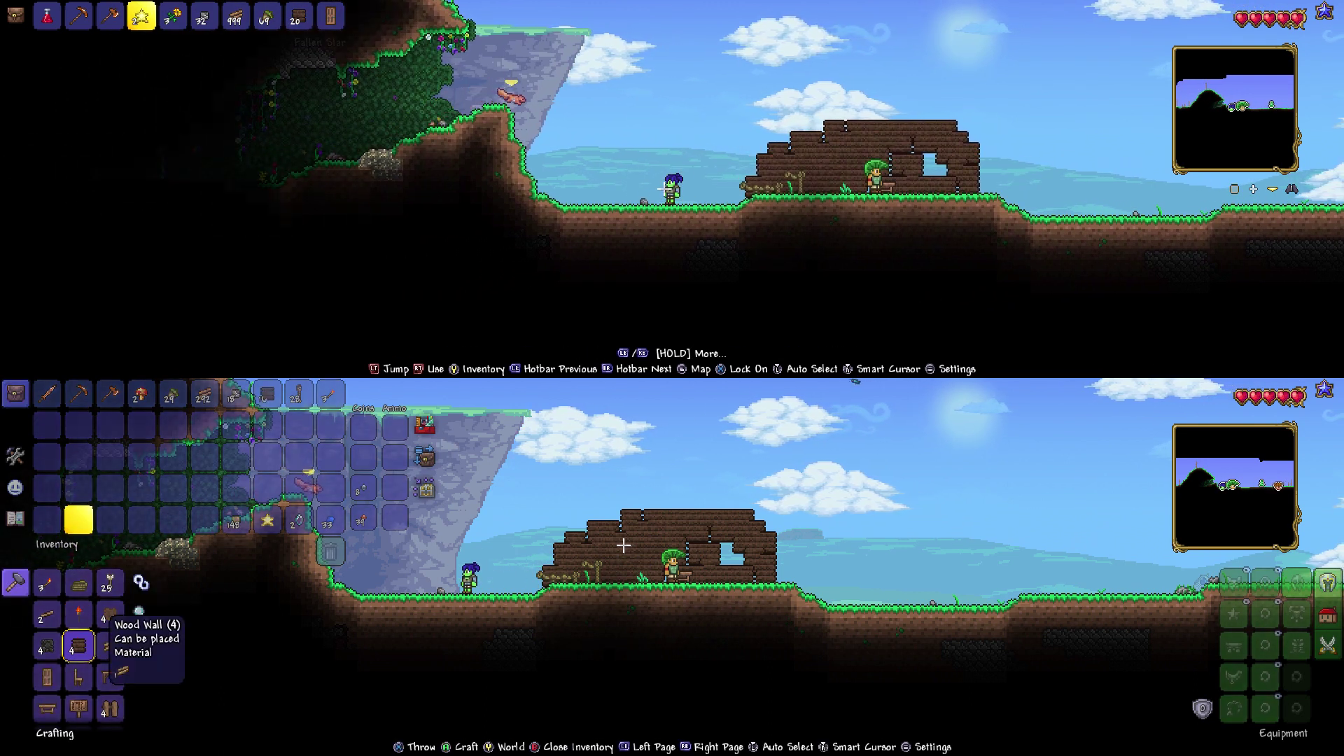
pyautogui.press('Escape')
pyautogui.press('6')
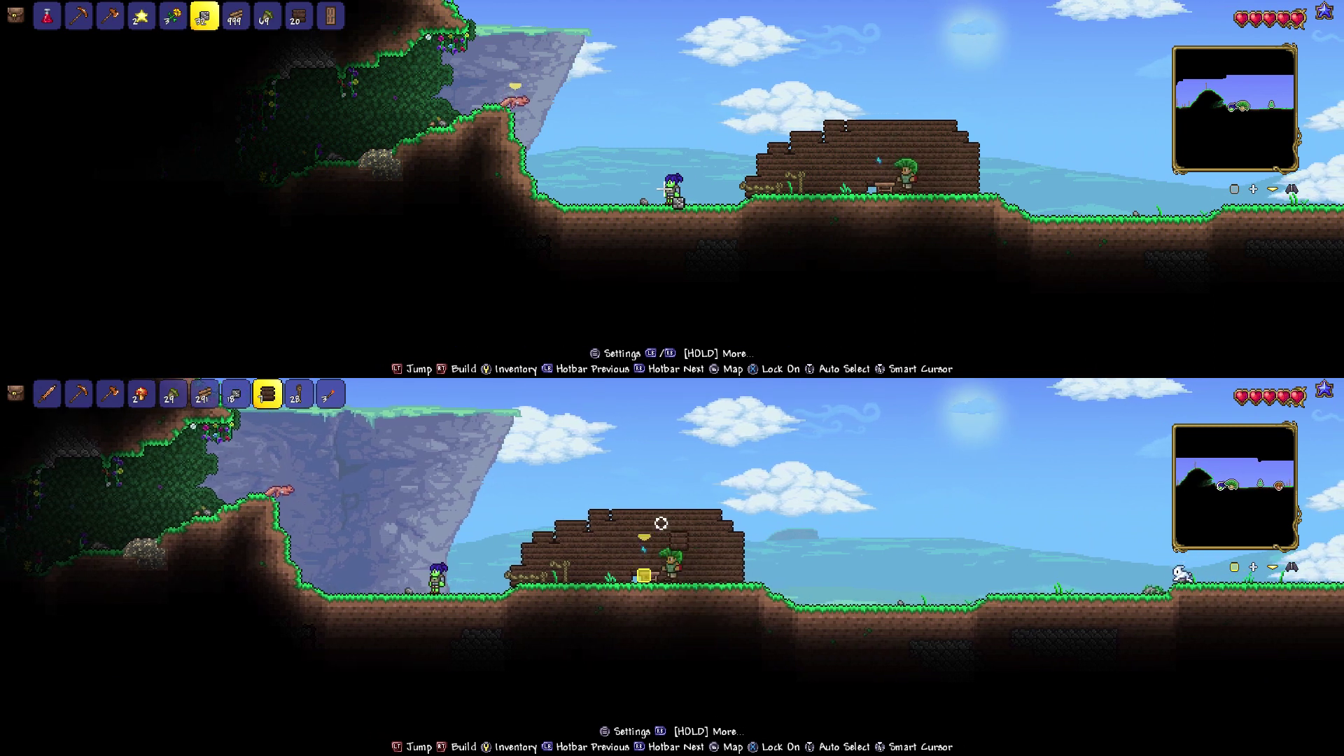
# - Cycle the top player's hotbar through Wood, Wood Wall and Wooden Door, then back
pyautogui.press('7')
pyautogui.press('8')
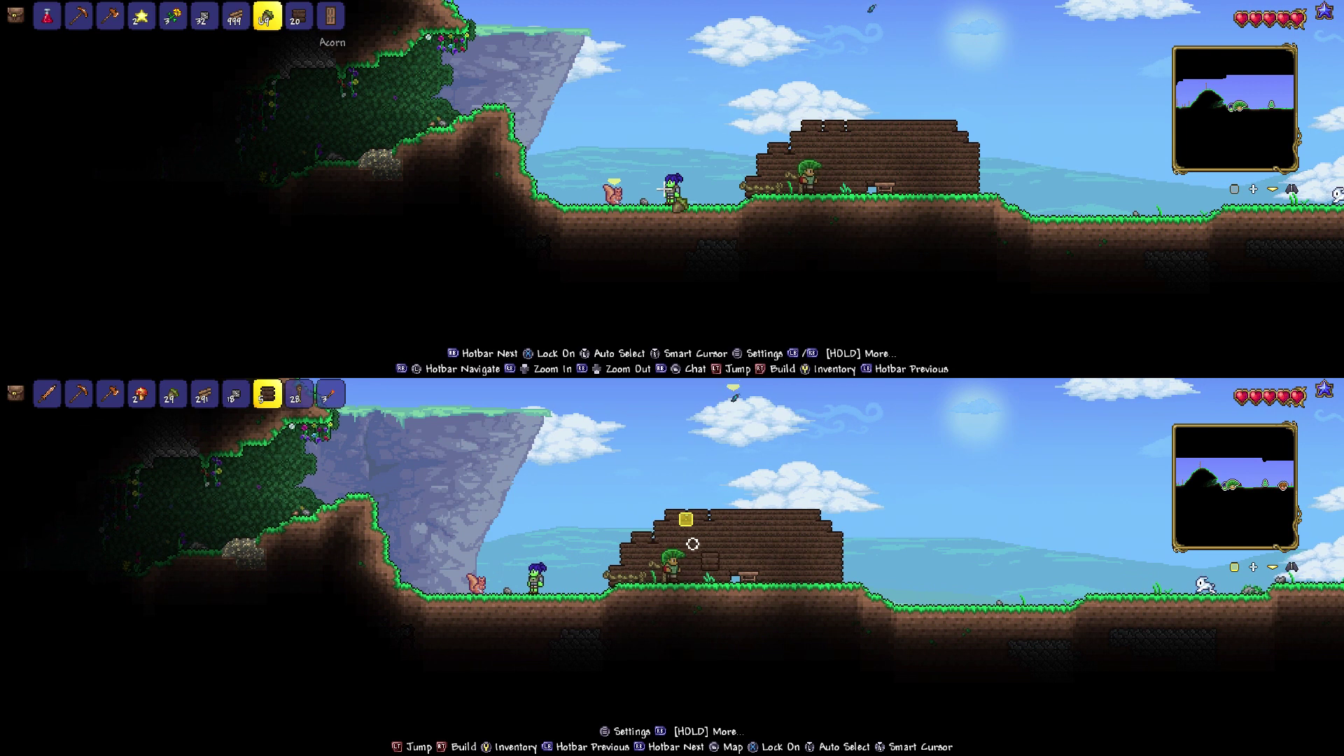
pyautogui.press('9')
pyautogui.press('0')
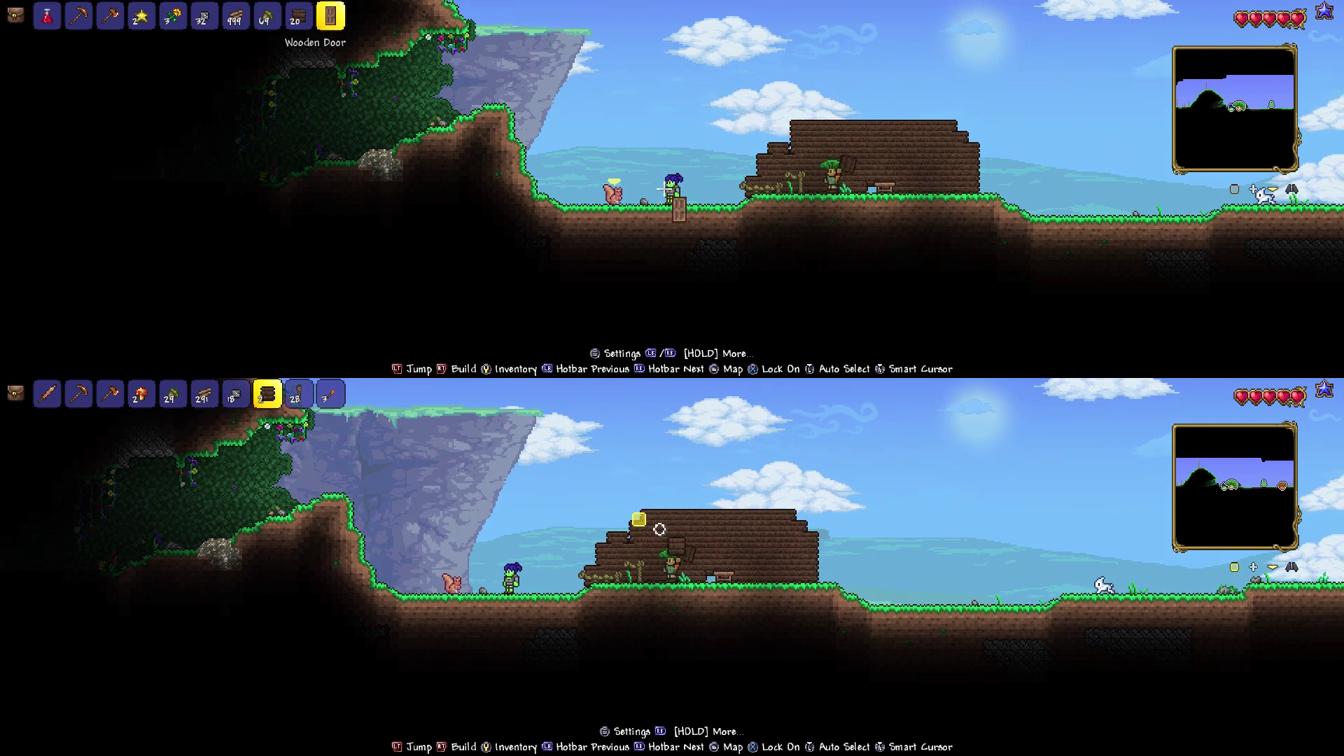
pyautogui.press('9')
pyautogui.press('8')
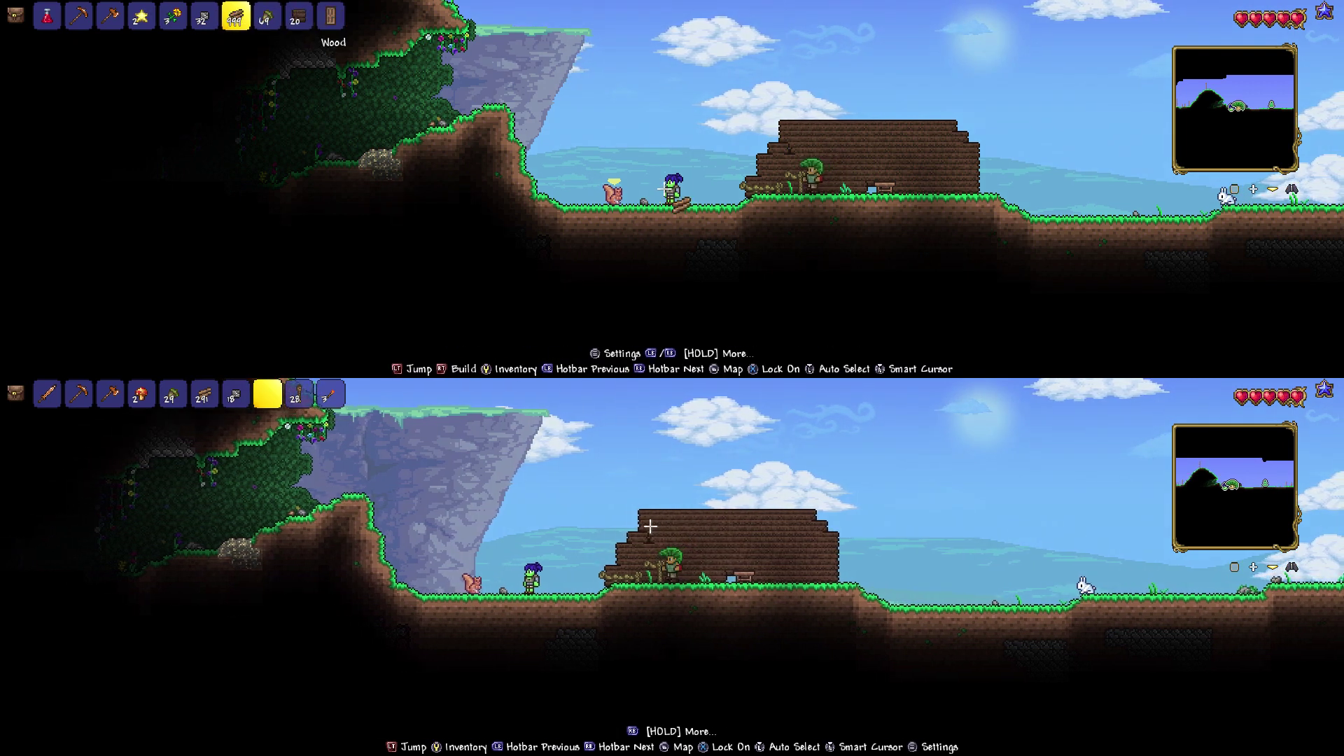
pyautogui.press('7')
pyautogui.press('6')
# - Settle the top player on the Tiny Copper Axe and head up the hill
pyautogui.press('4')
pyautogui.press('3')
pyautogui.press('2')
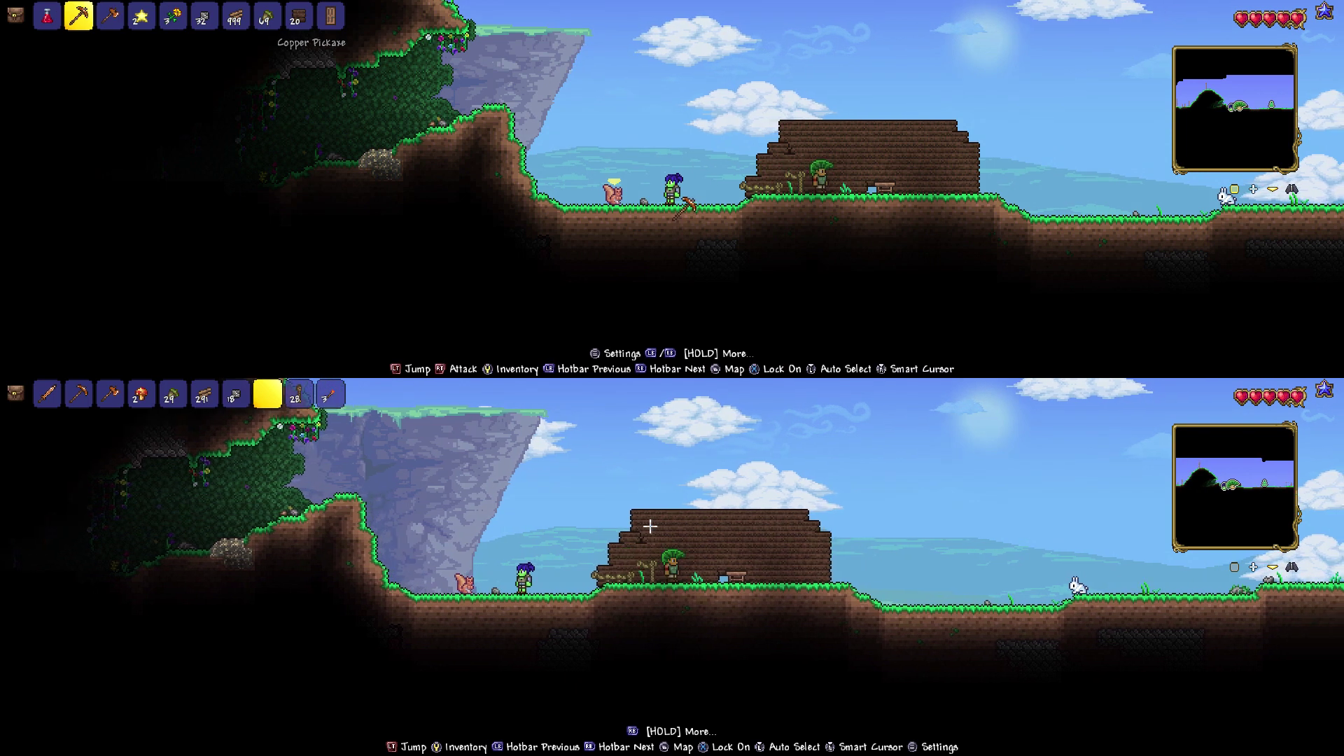
pyautogui.press('3')
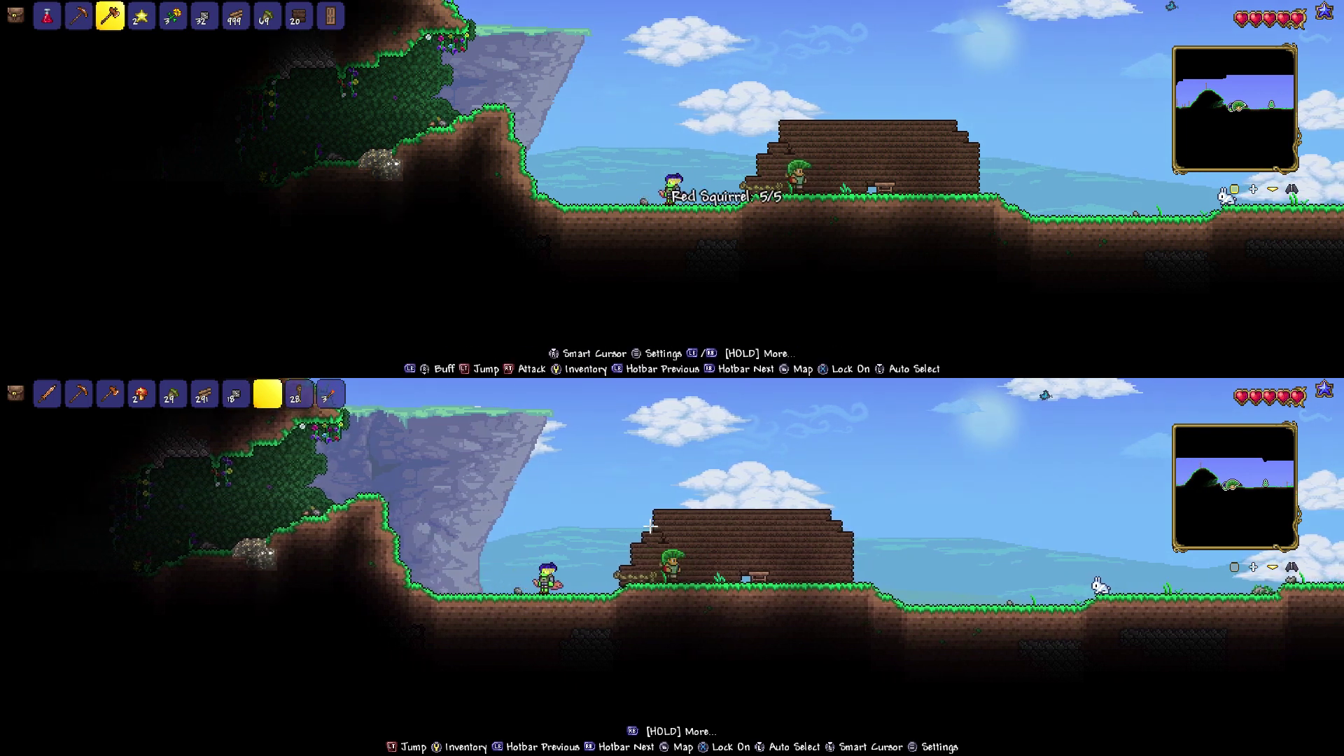
pyautogui.press('2')
pyautogui.press('3')
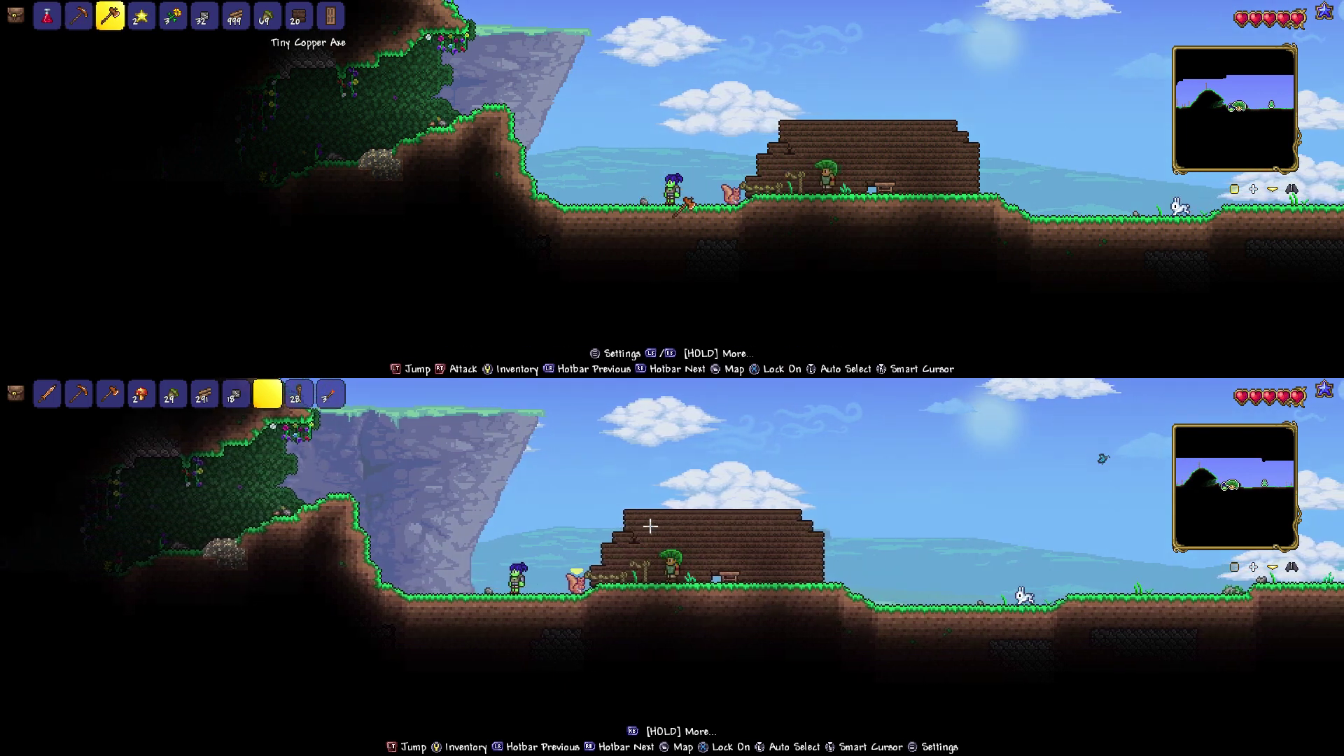
pyautogui.press('a')
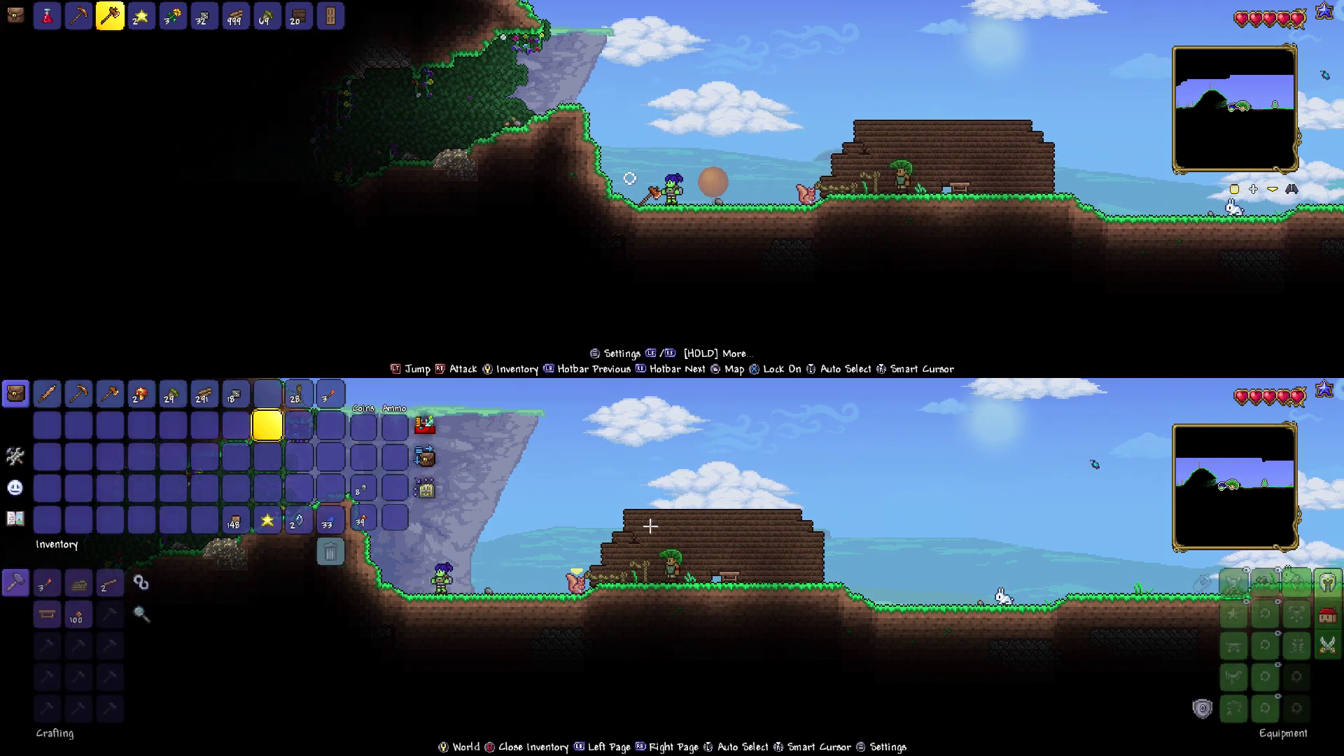
# - Open the second player's crafting menu and equip the top player's Copper Pickaxe
pyautogui.press('Escape')
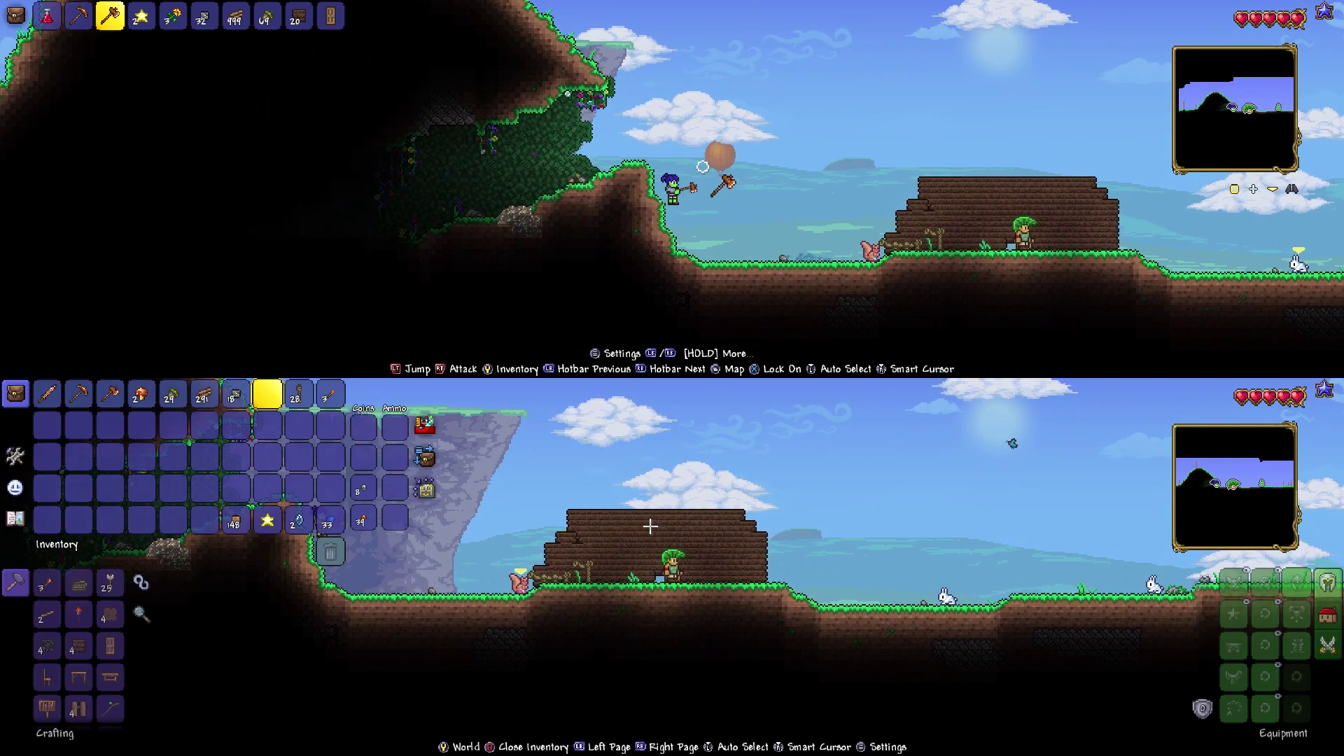
pyautogui.press('d')
pyautogui.press('a')
pyautogui.press('Right')
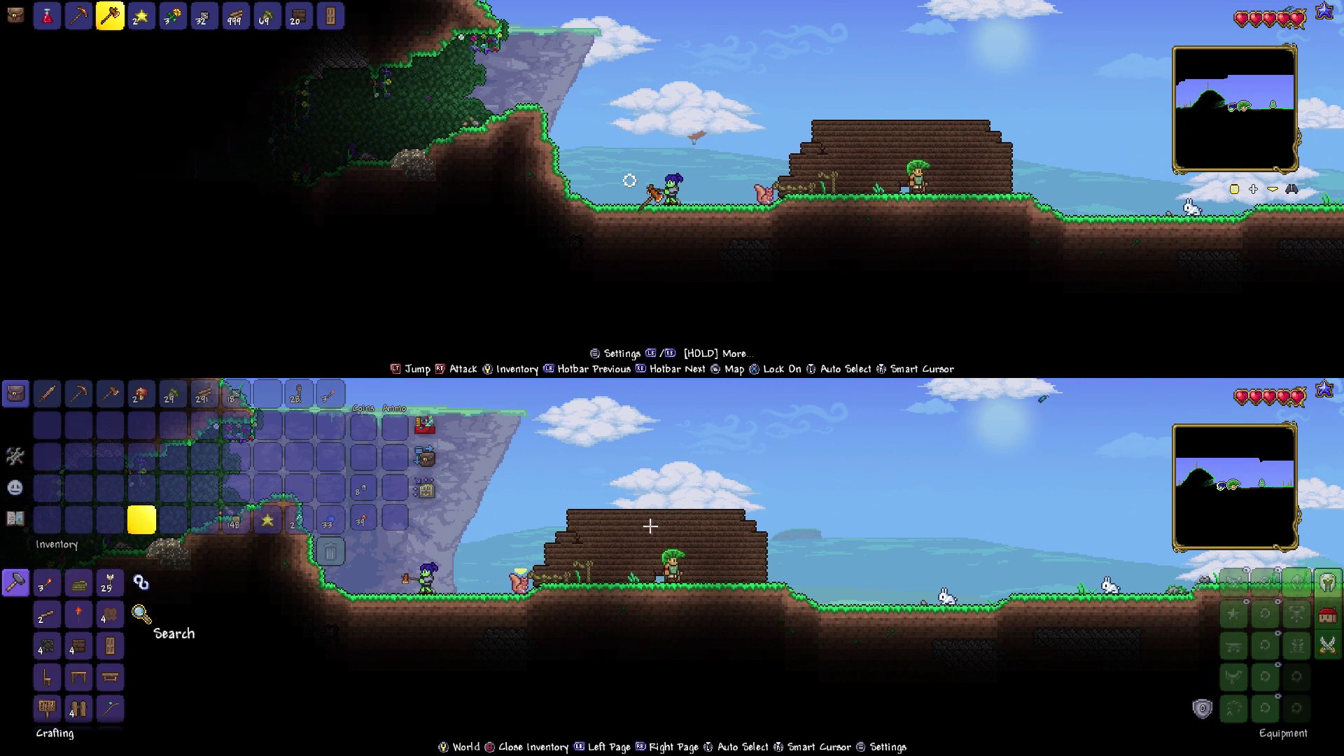
pyautogui.press('a')
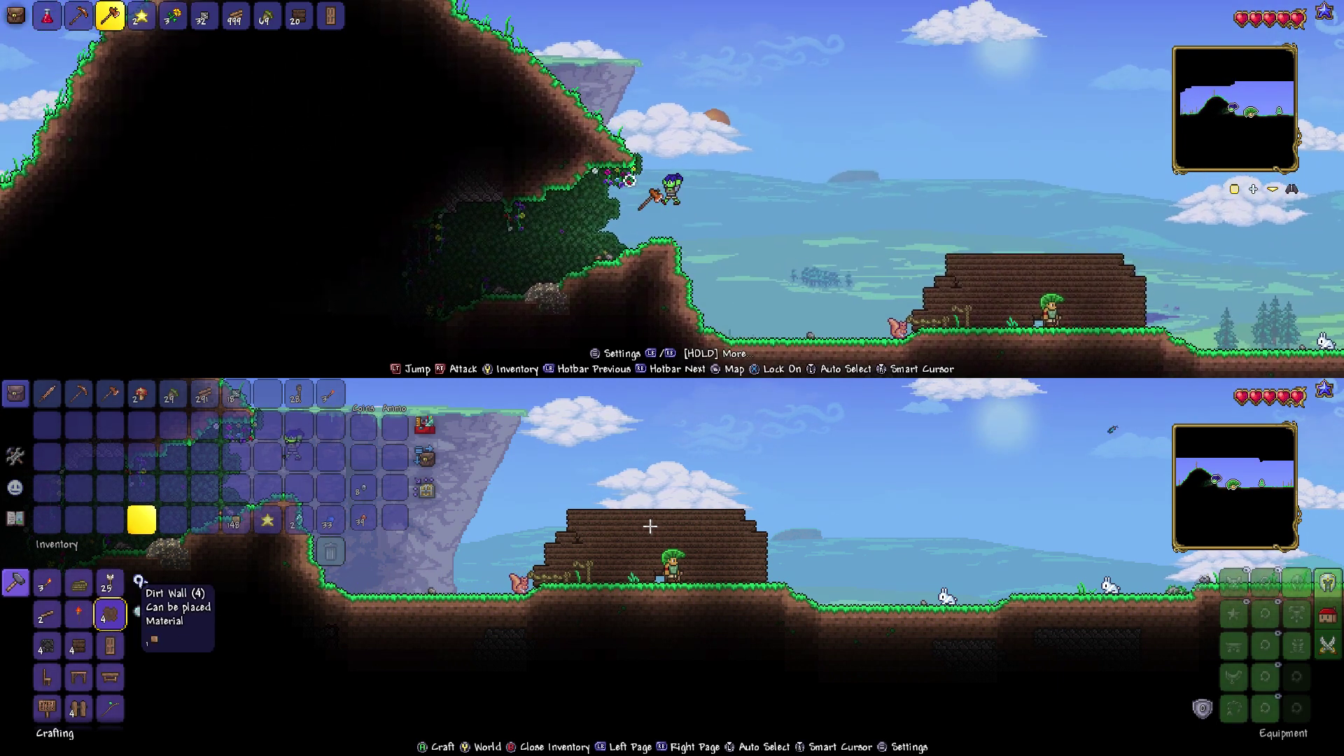
pyautogui.press('3')
# - Mine a dirt block and dig into the Tin Ore on the hillside
pyautogui.press('a')
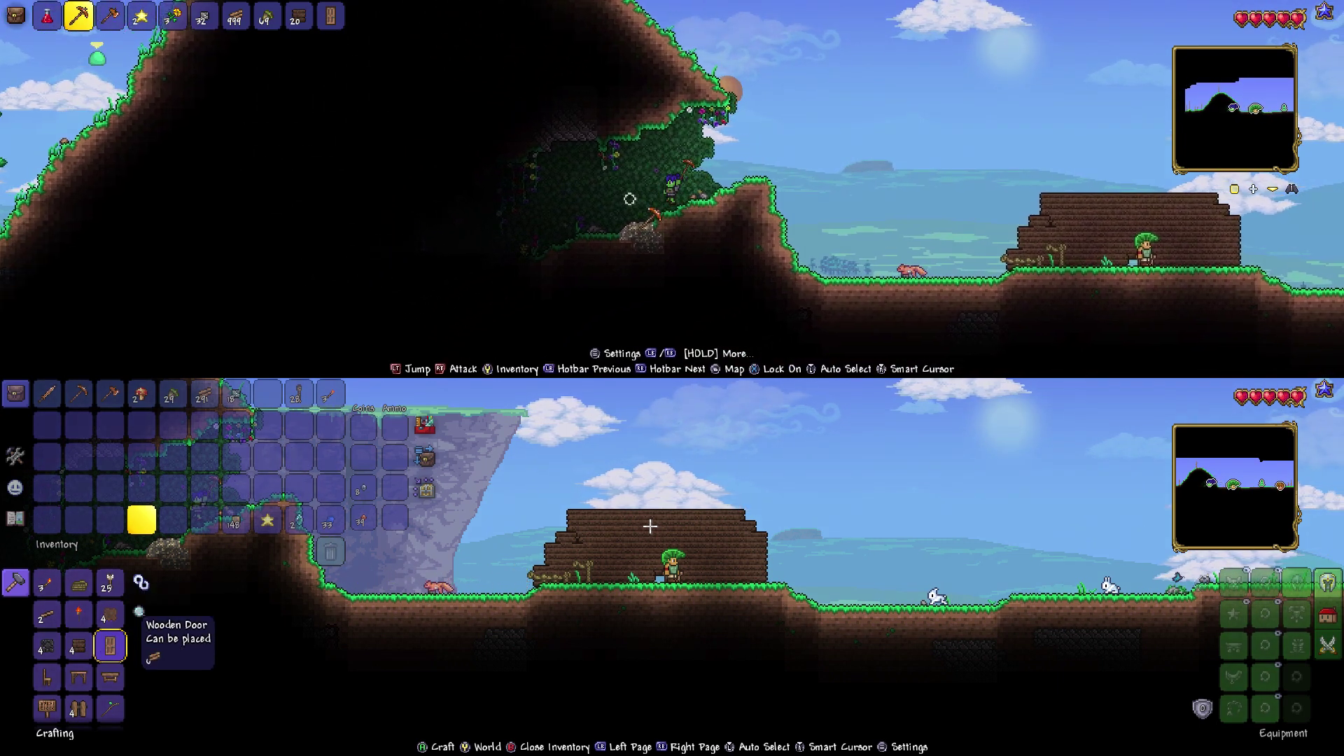
pyautogui.press('Left')
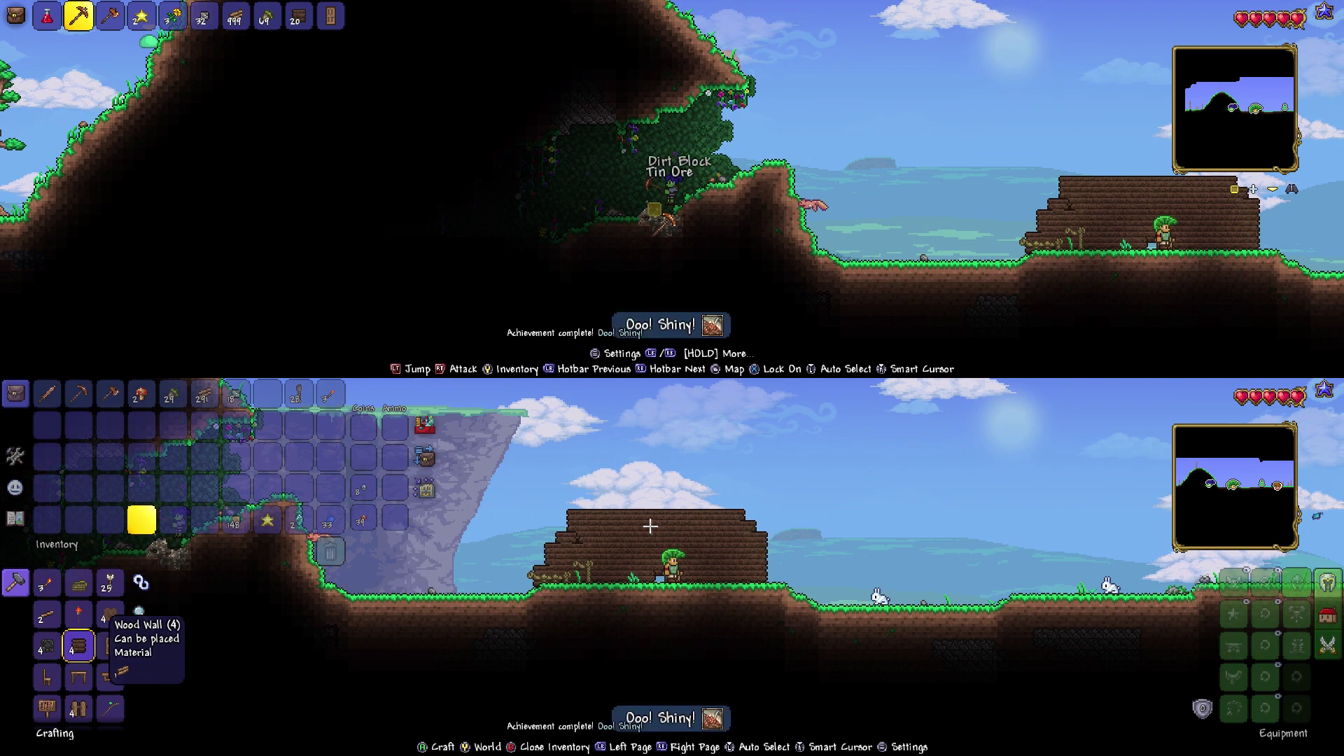
pyautogui.press('Left')
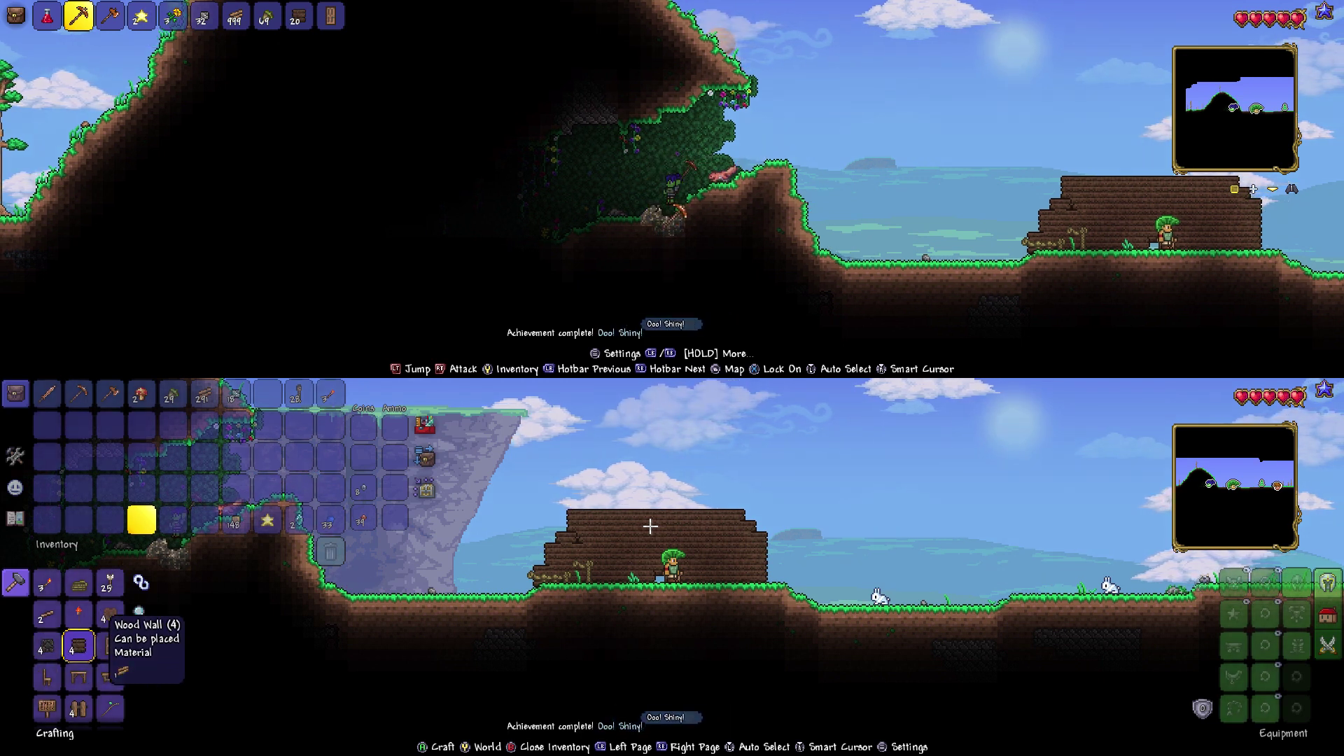
pyautogui.press('a')
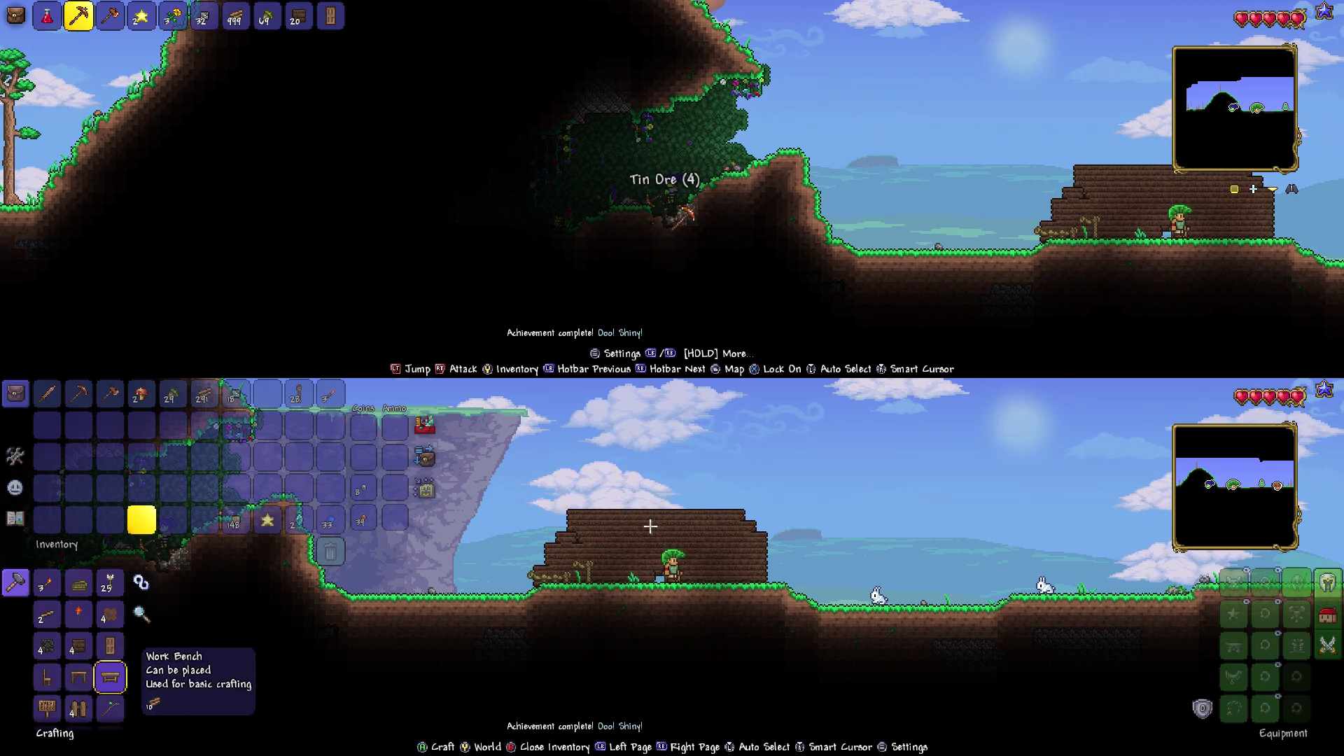
# - Browse the Wooden Door, Wooden Arrow, Torch and Wood Platform recipes while mining more Tin Ore
pyautogui.press('Up')
pyautogui.press('Up')
pyautogui.press('Left')
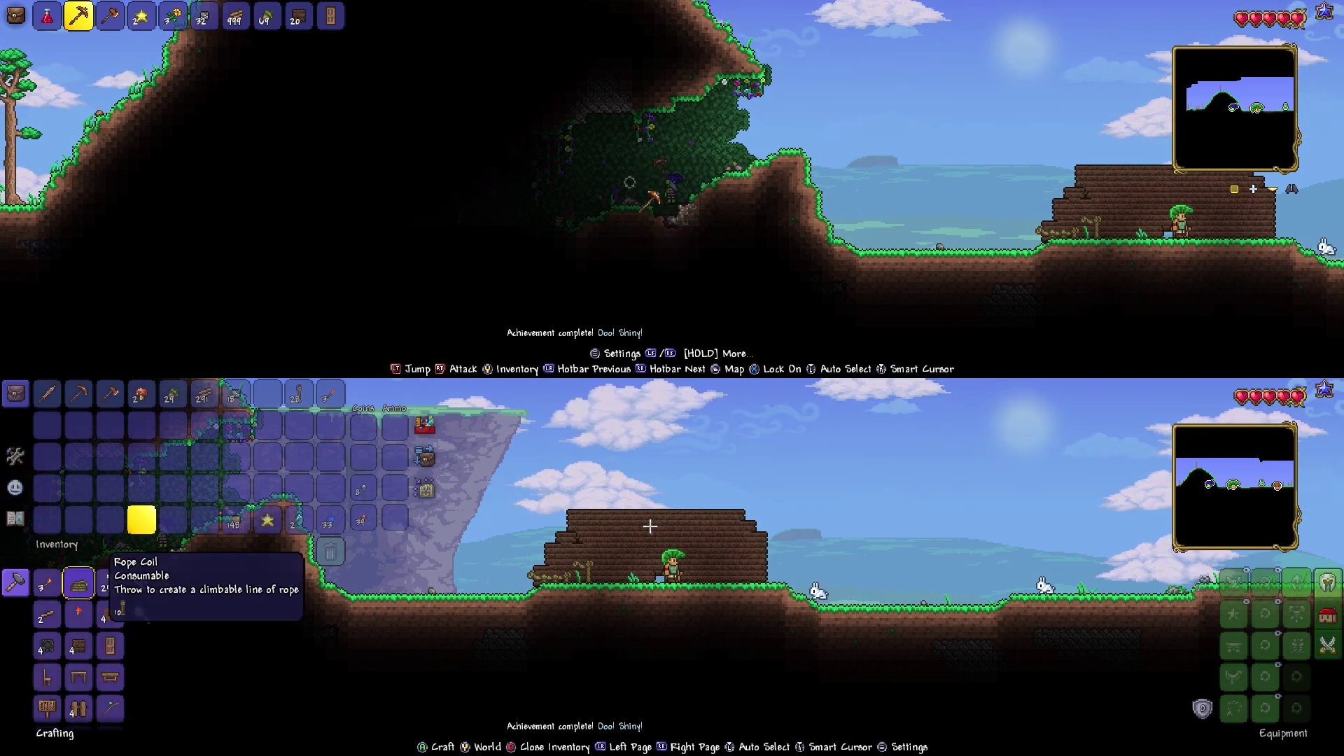
pyautogui.press('a')
pyautogui.press('Right')
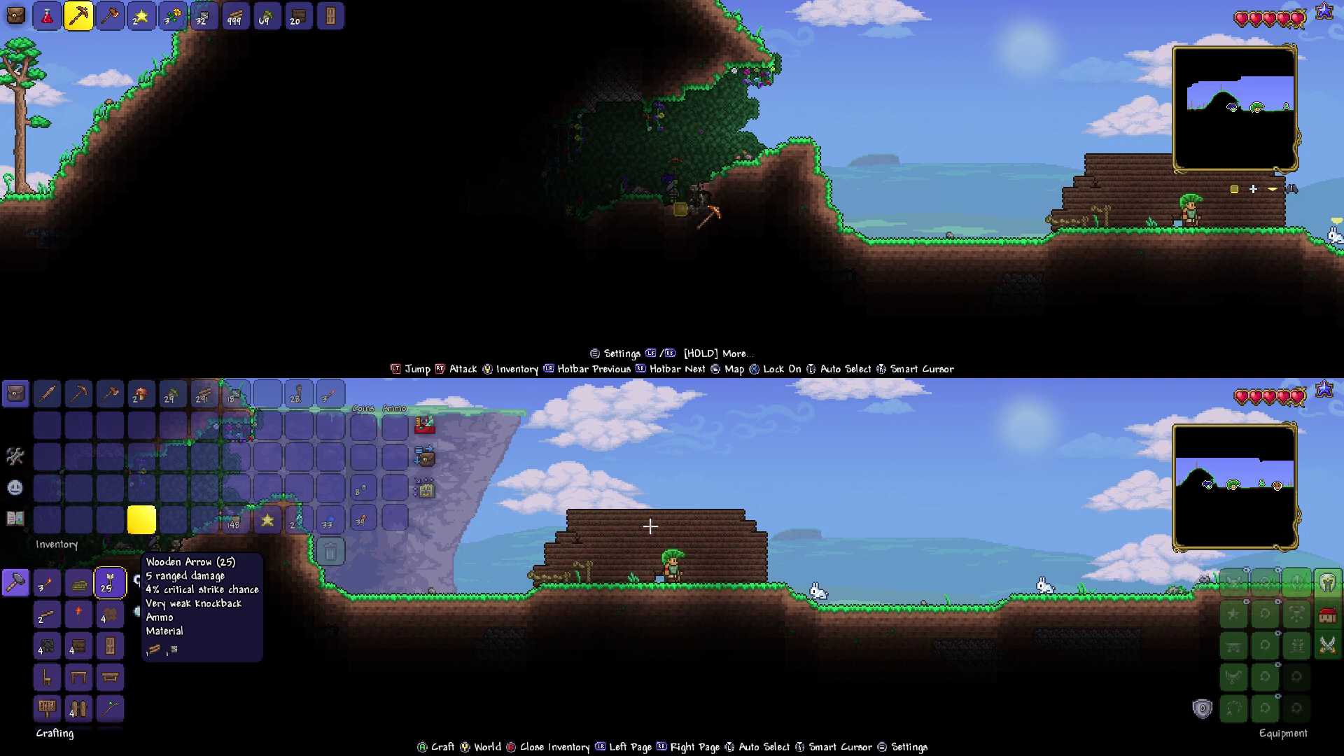
pyautogui.press('Left')
pyautogui.press('Left')
pyautogui.press('Down')
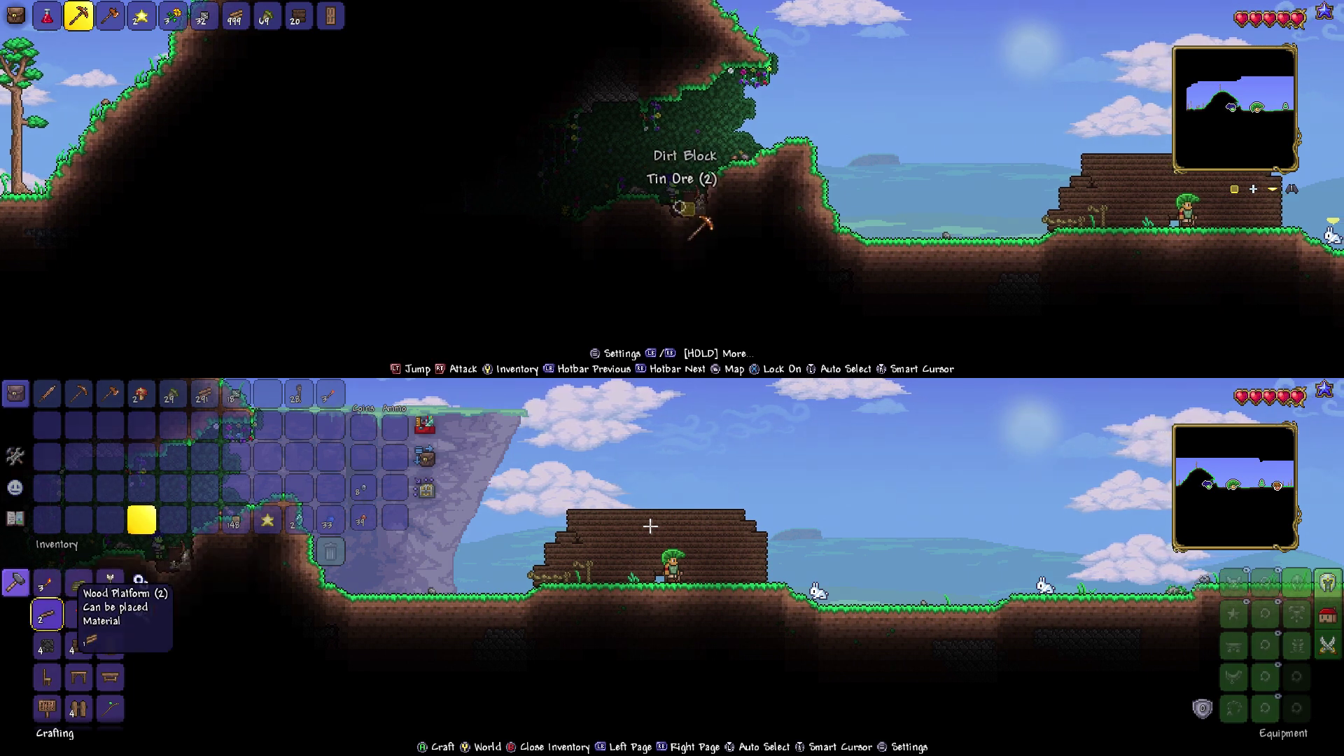
pyautogui.press('d')
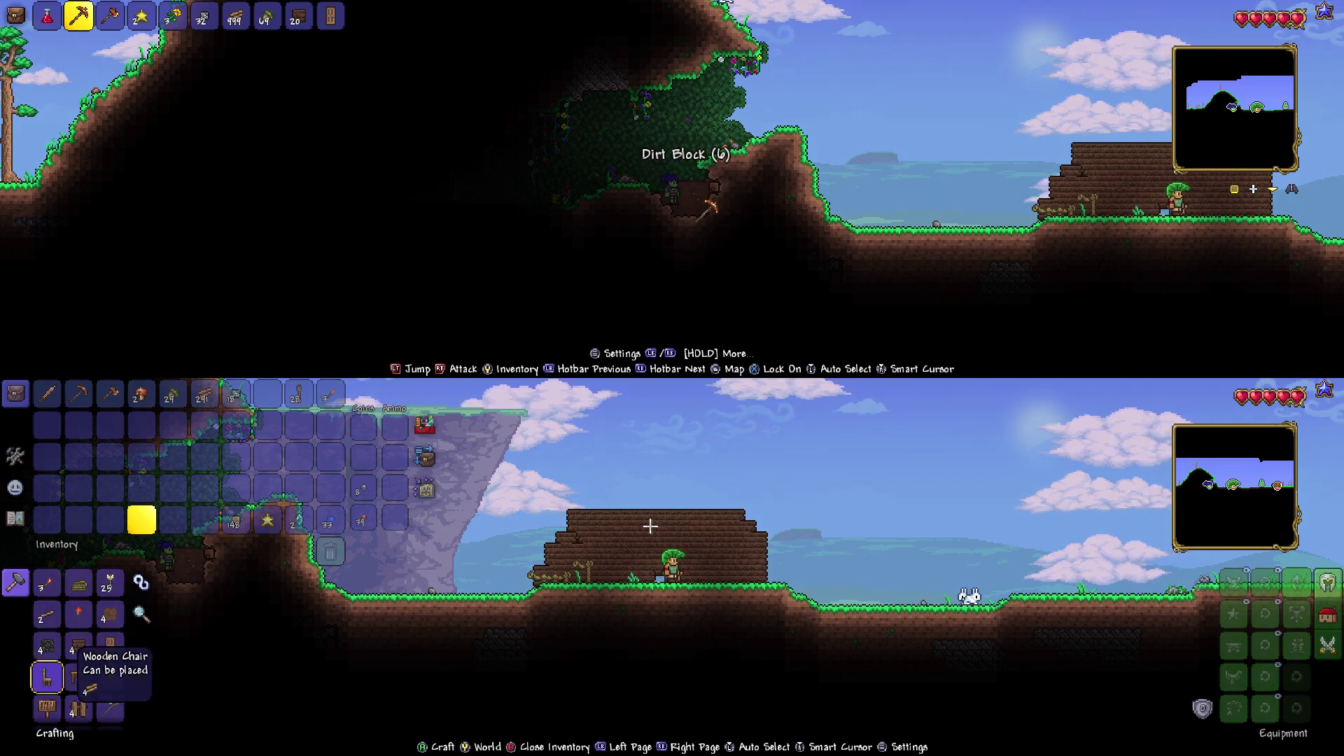
# - Browse the Wooden Table and Wood Fishing Pole recipes and break a dirt block
pyautogui.press('Up')
pyautogui.press('Right')
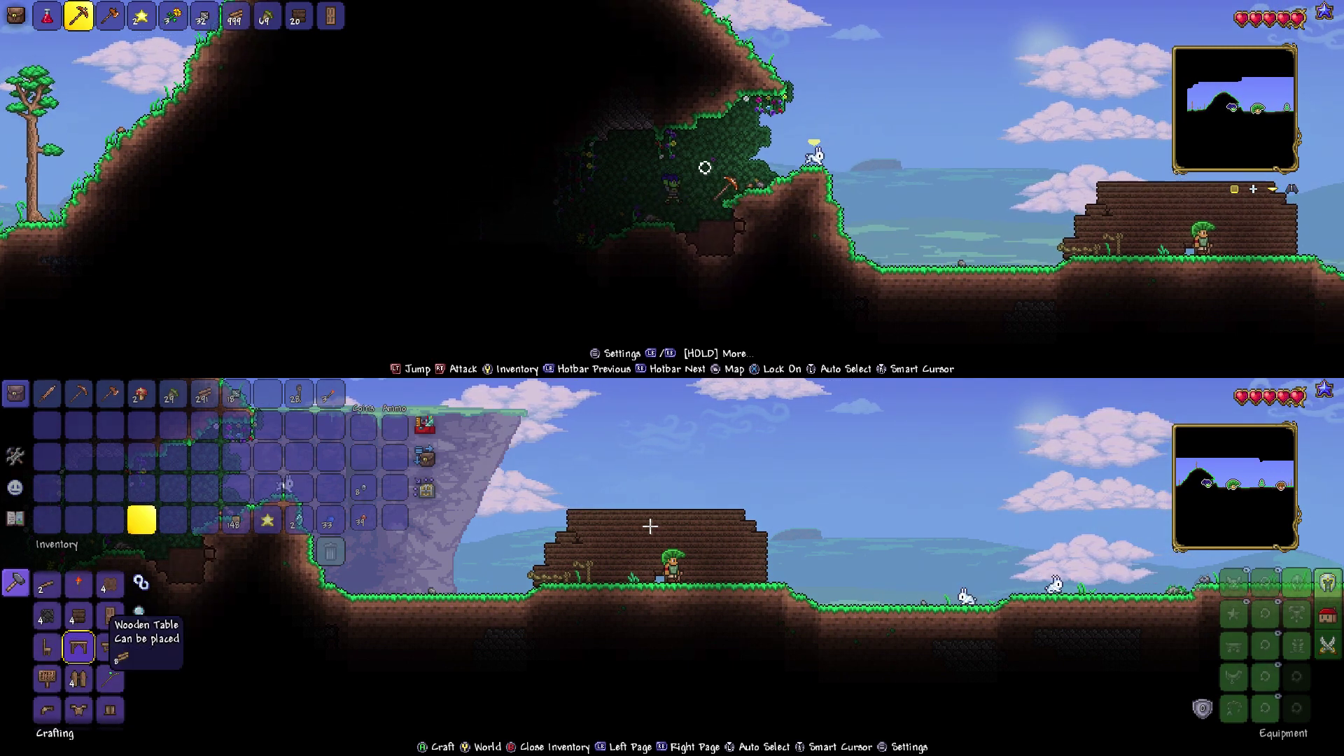
pyautogui.press('a')
pyautogui.press('Down')
pyautogui.press('Right')
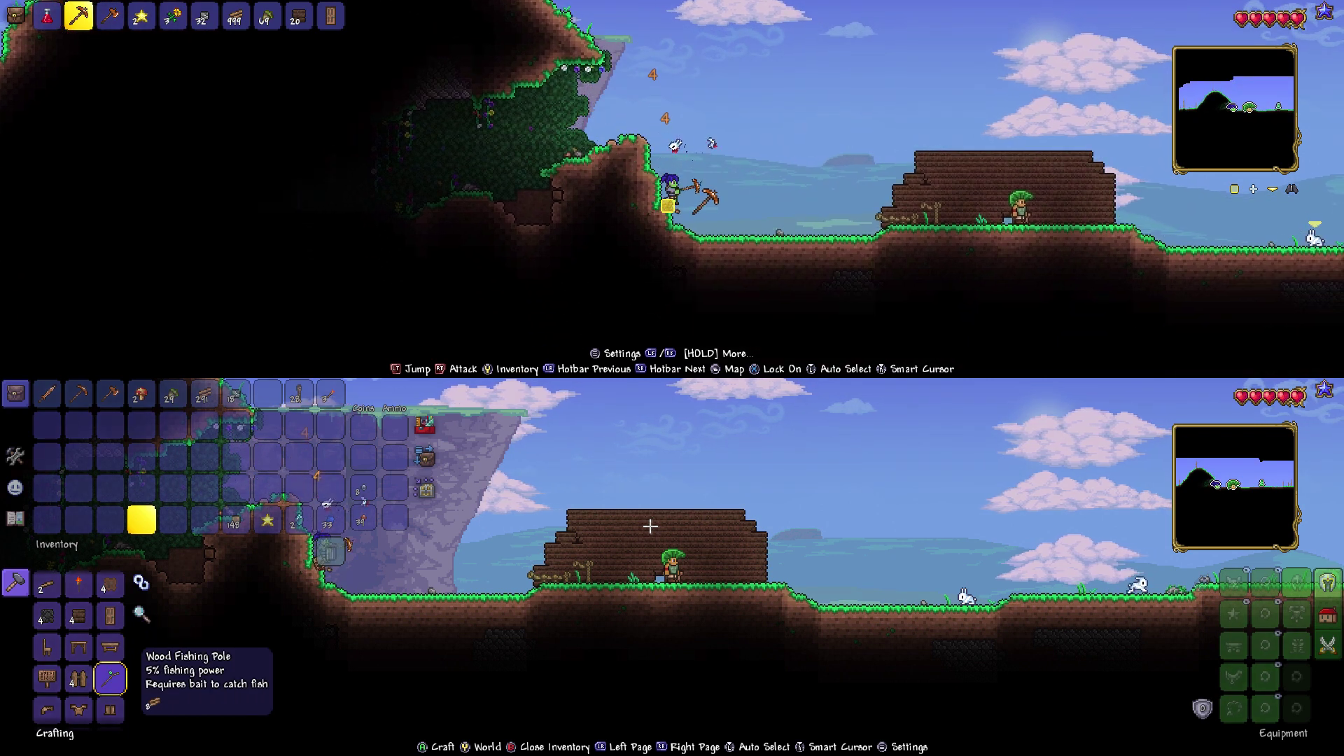
pyautogui.click(668, 205)
# - Craft Wooden Fence, close the second player's inventory and select the Mushroom
pyautogui.press('d')
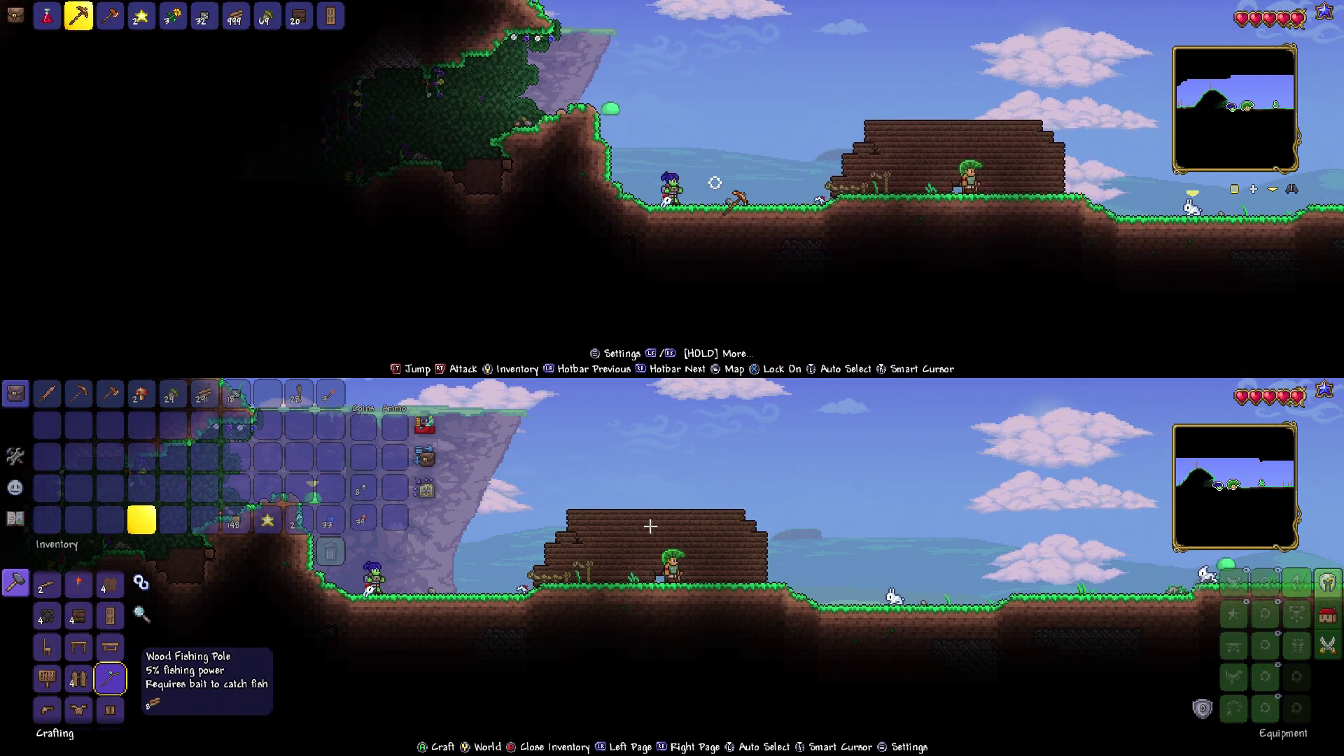
pyautogui.press('Left')
pyautogui.press('d')
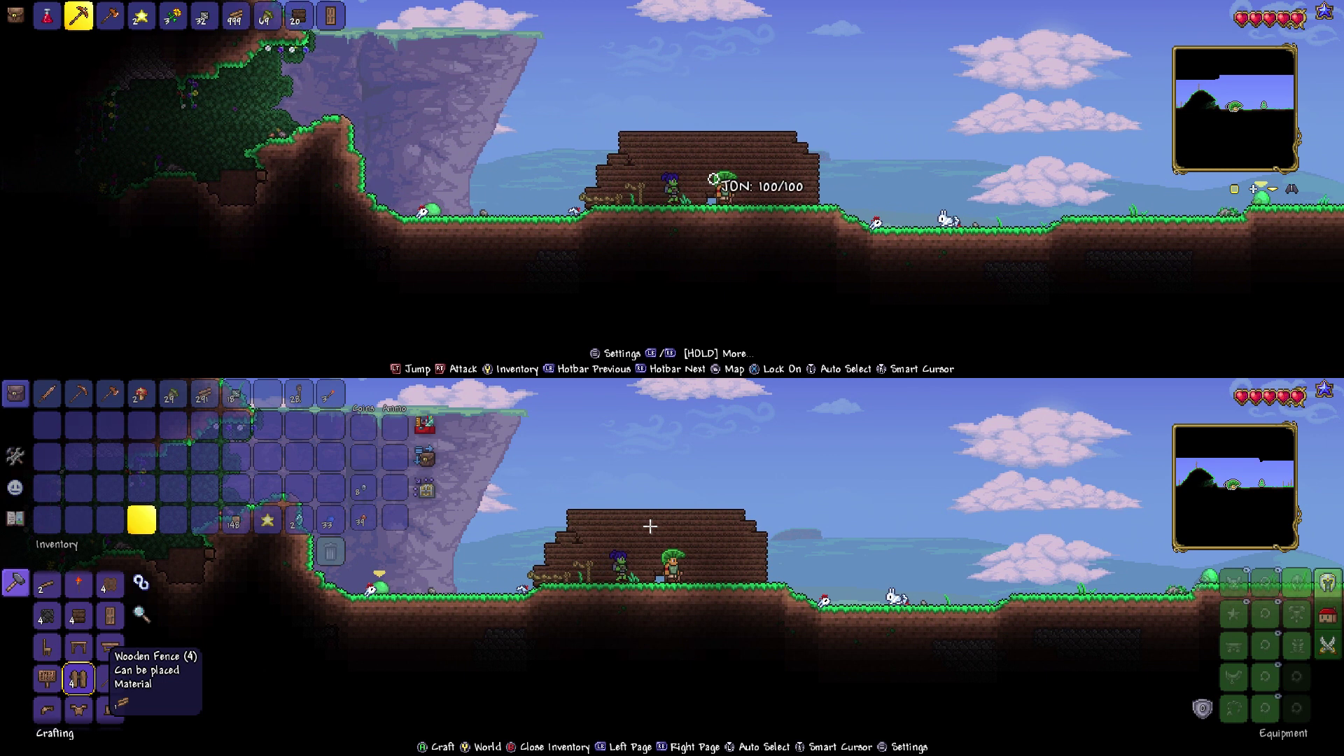
pyautogui.press('d')
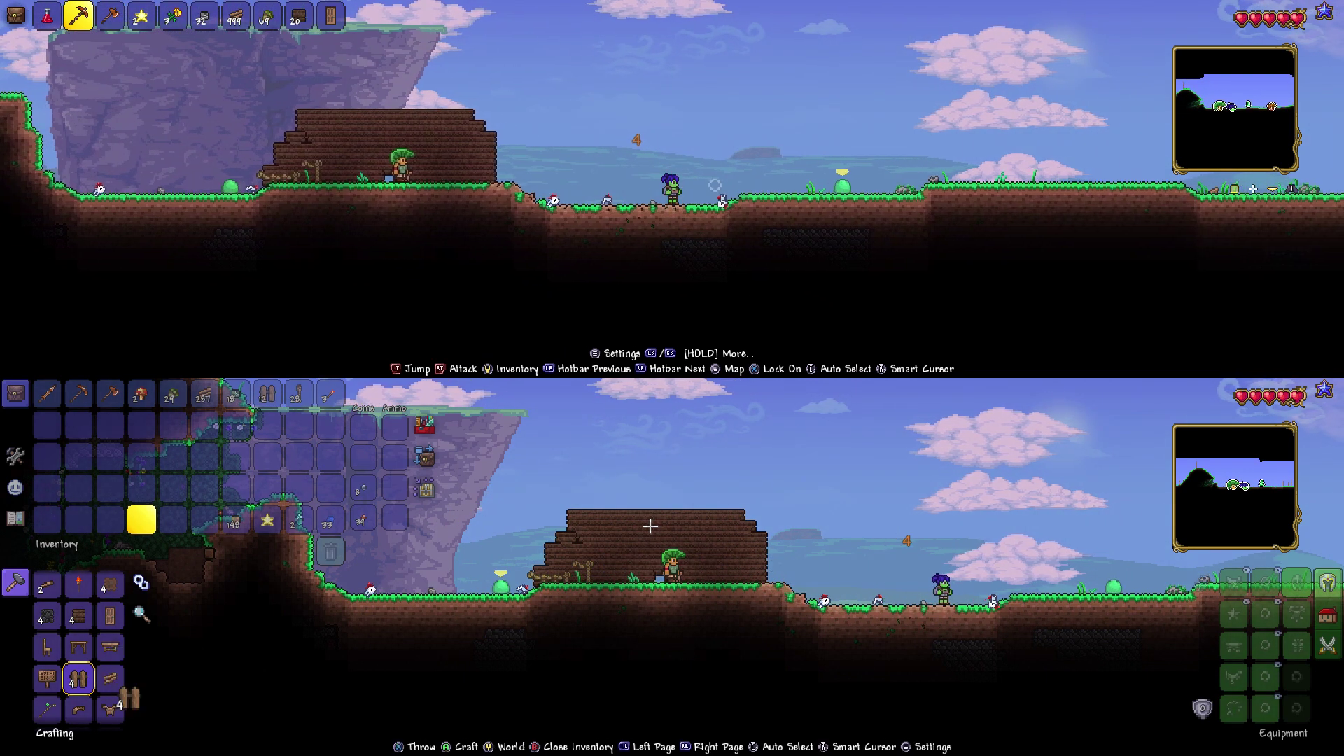
pyautogui.press('Escape')
pyautogui.press('d')
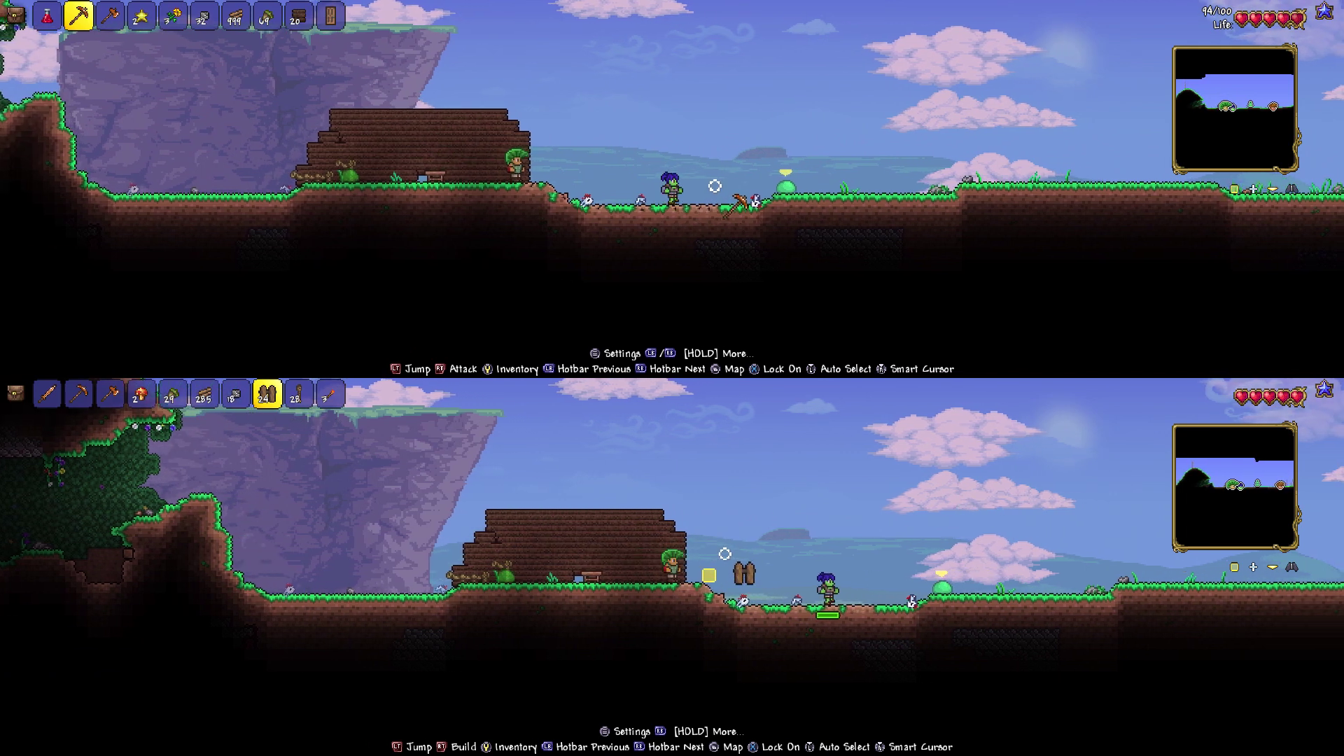
pyautogui.scroll(4, 726, 559)
pyautogui.scroll(3, 710, 534)
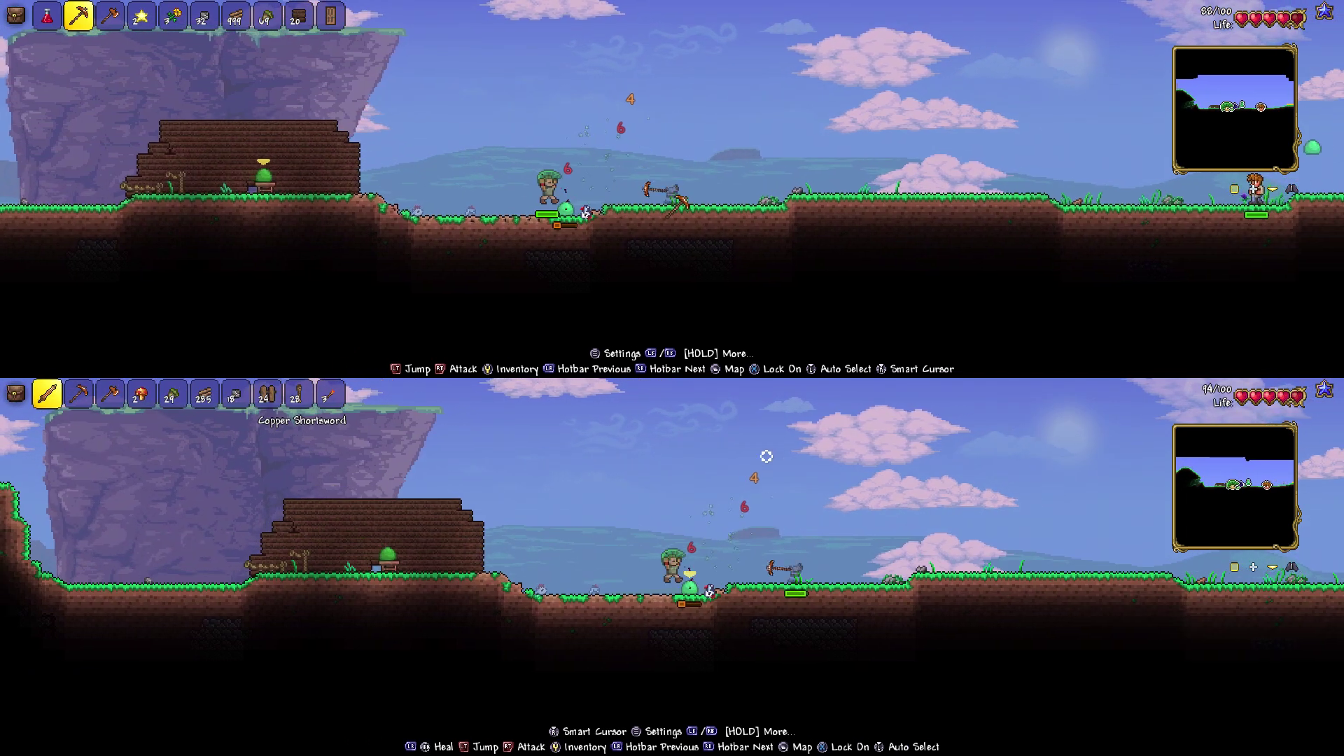
# - Equip the second player's Copper Shortsword and kill the slime by the house
pyautogui.press('d')
pyautogui.press('a')
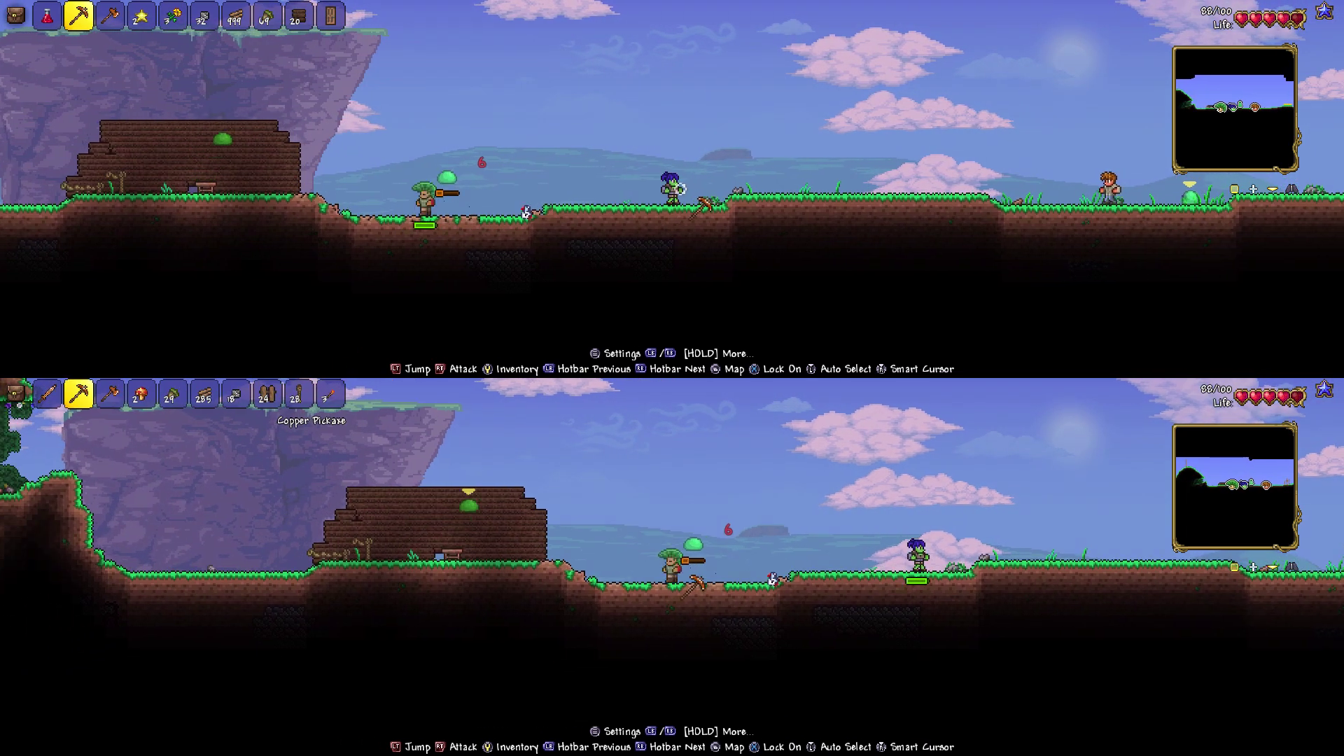
pyautogui.click(518, 527)
pyautogui.press('a')
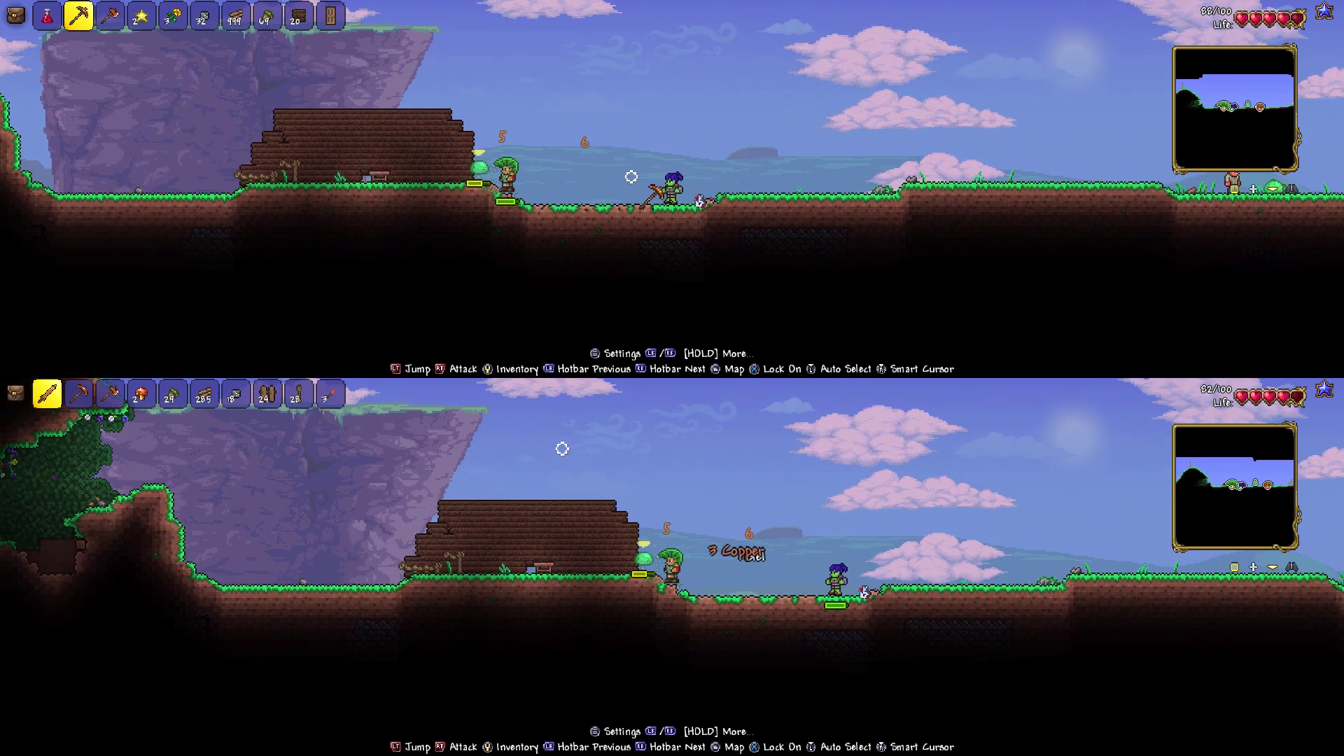
pyautogui.click(509, 530)
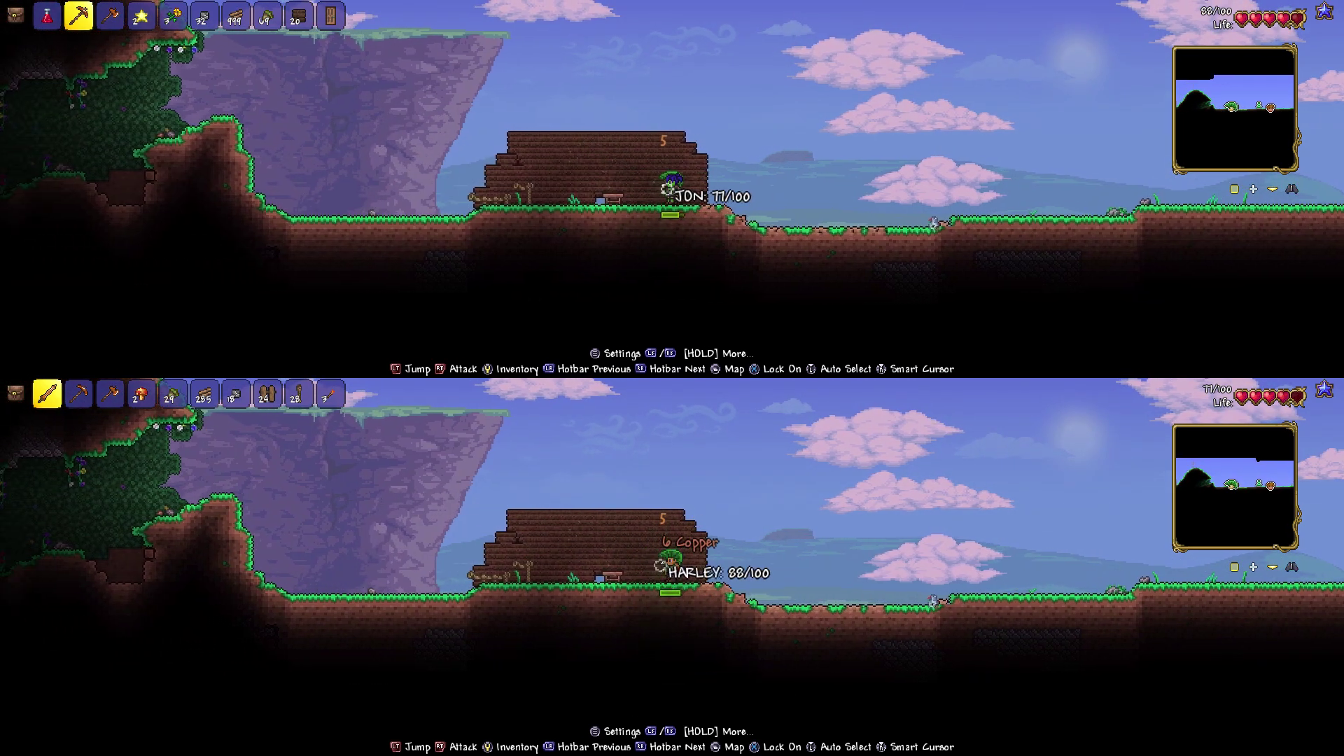
# - Walk the top player right, switch to the axe and strike the slime
pyautogui.press('d')
pyautogui.press('d')
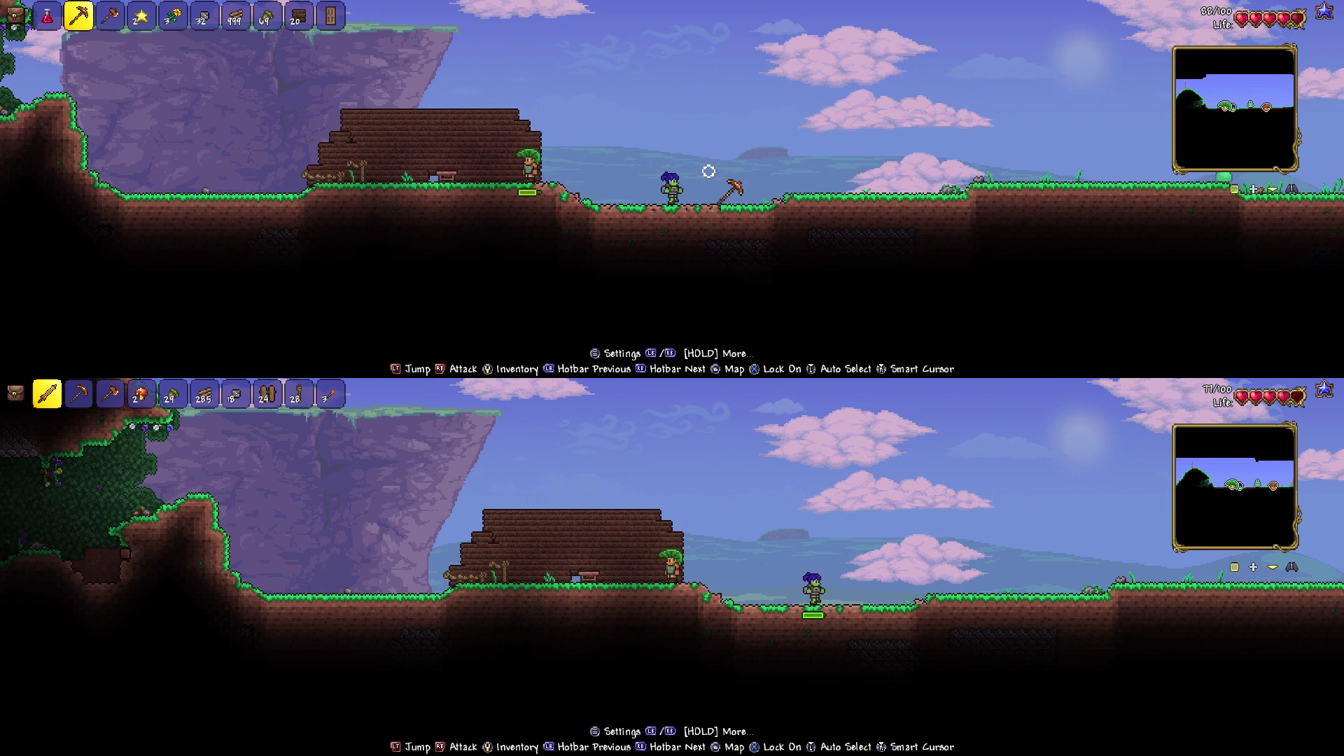
pyautogui.scroll(-1, 705, 169)
pyautogui.press('d')
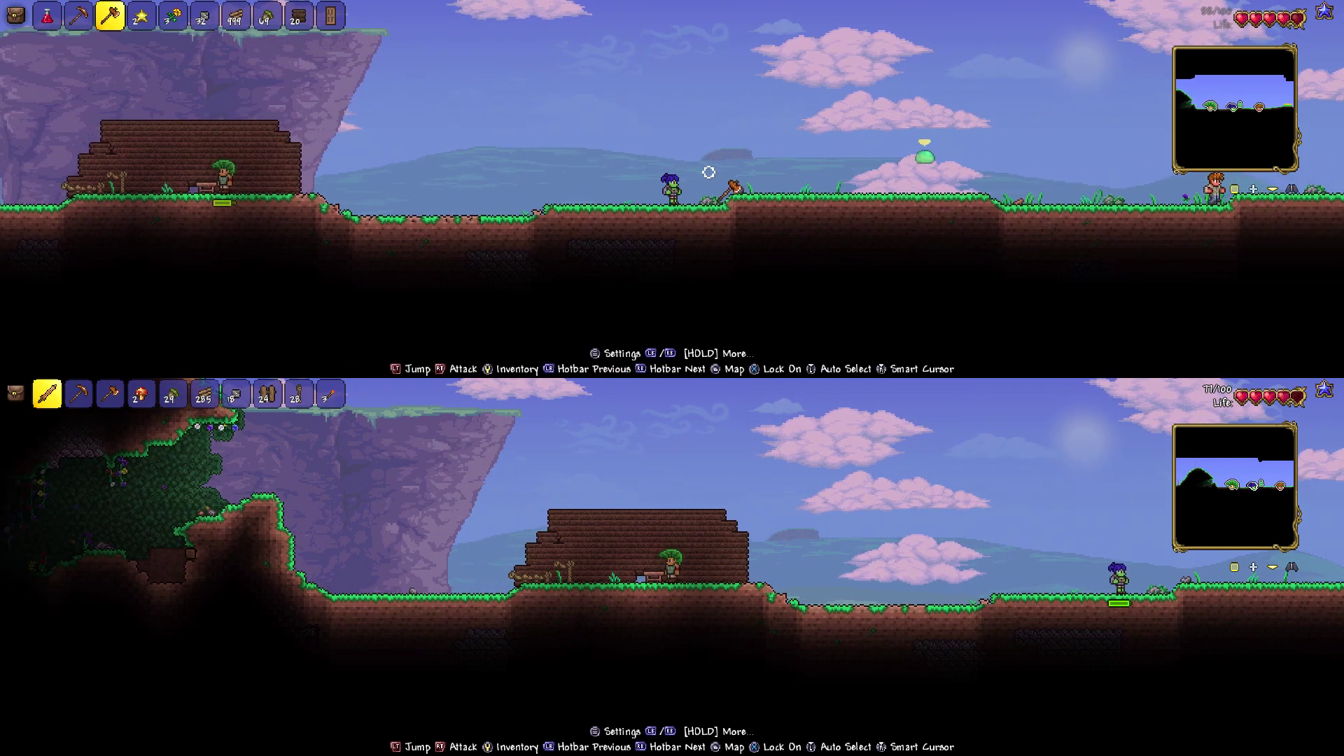
pyautogui.press('d')
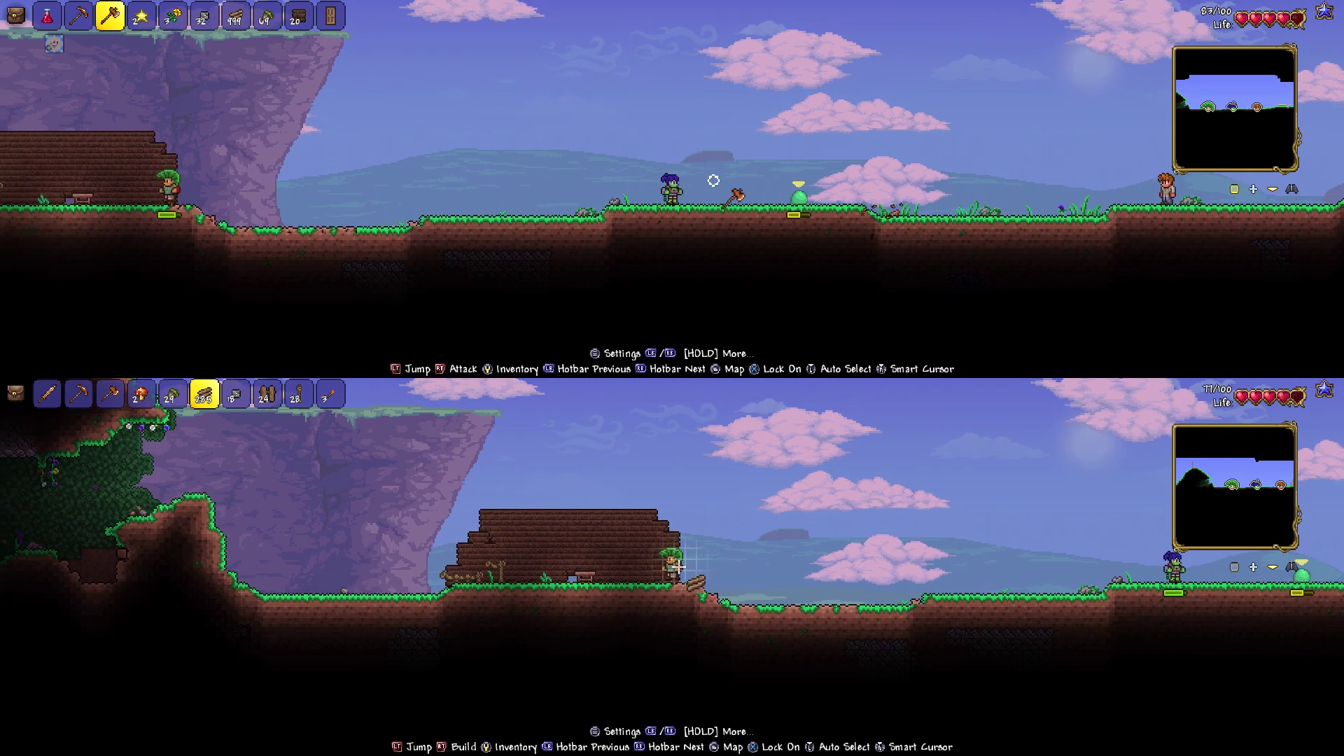
pyautogui.press('a')
pyautogui.click(627, 190)
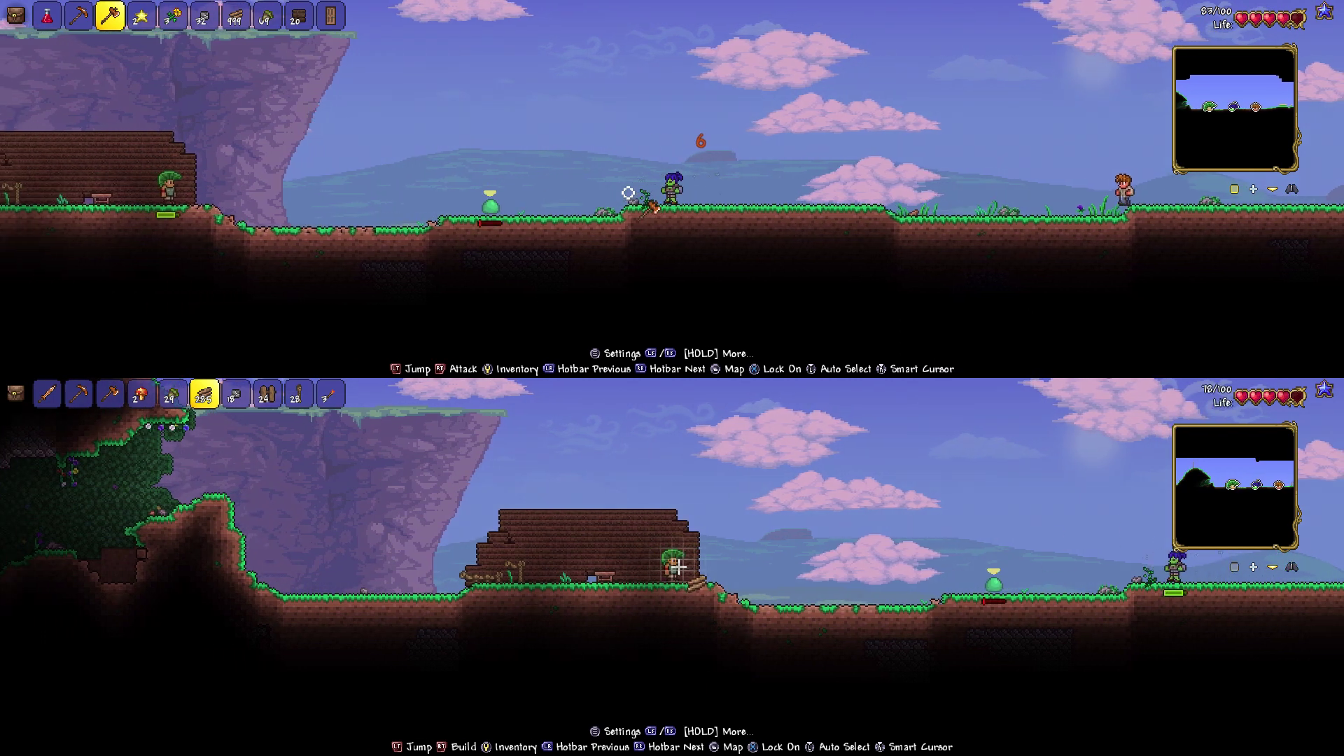
# - Place wood blocks on the house's right wall and extend the roof beams to its left edge
pyautogui.press('a')
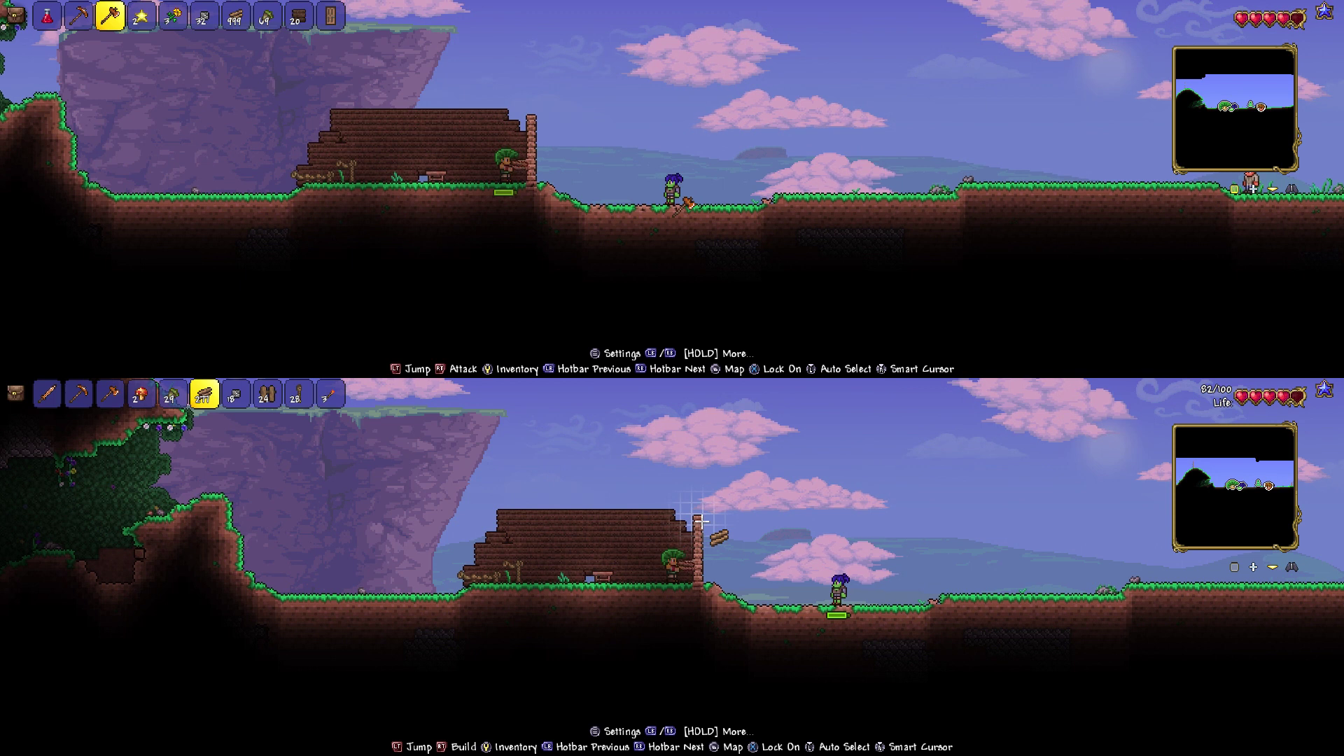
pyautogui.click(681, 522)
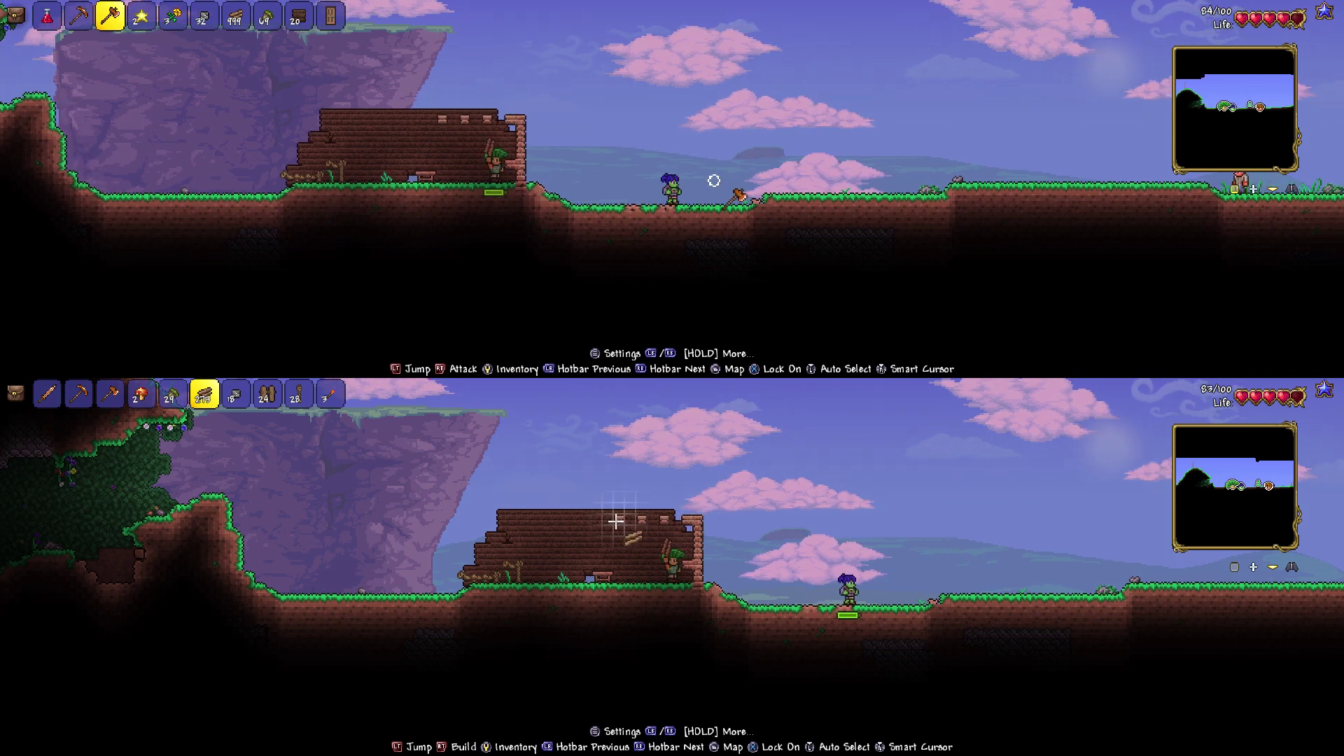
pyautogui.press('a')
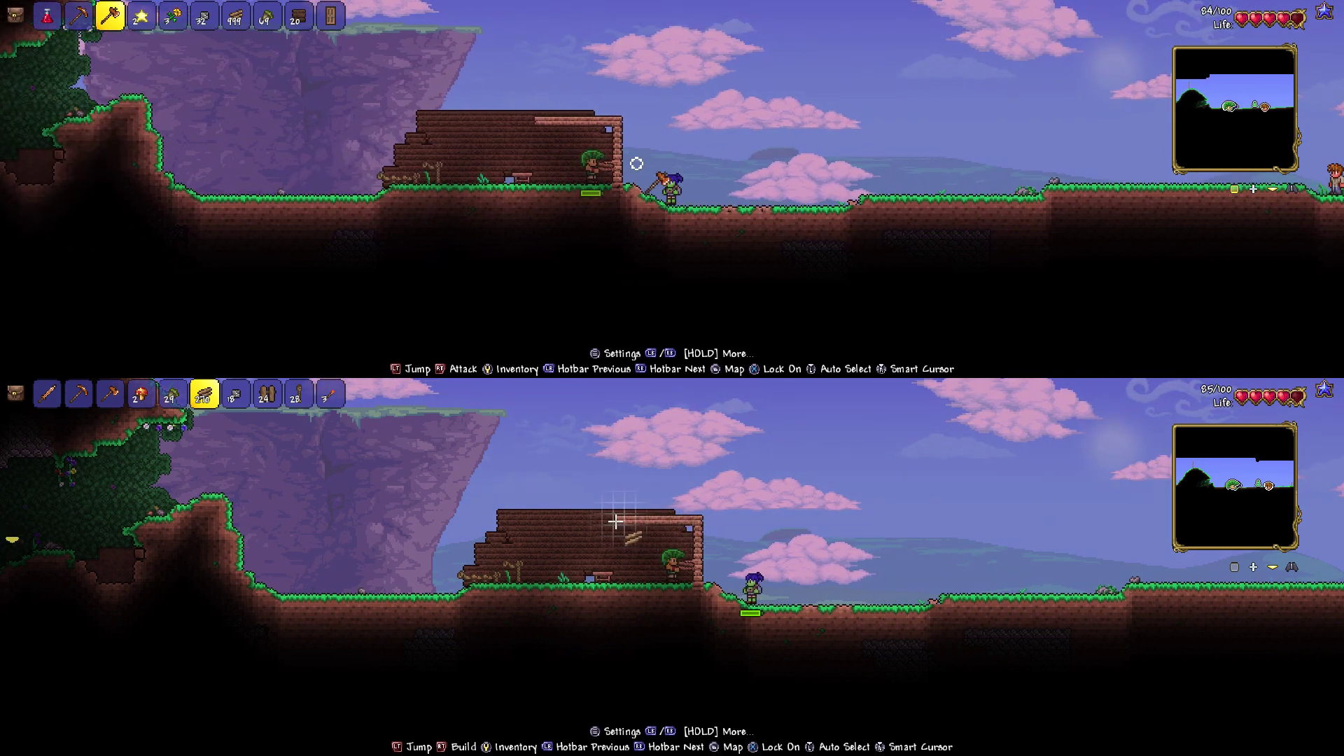
pyautogui.press('space')
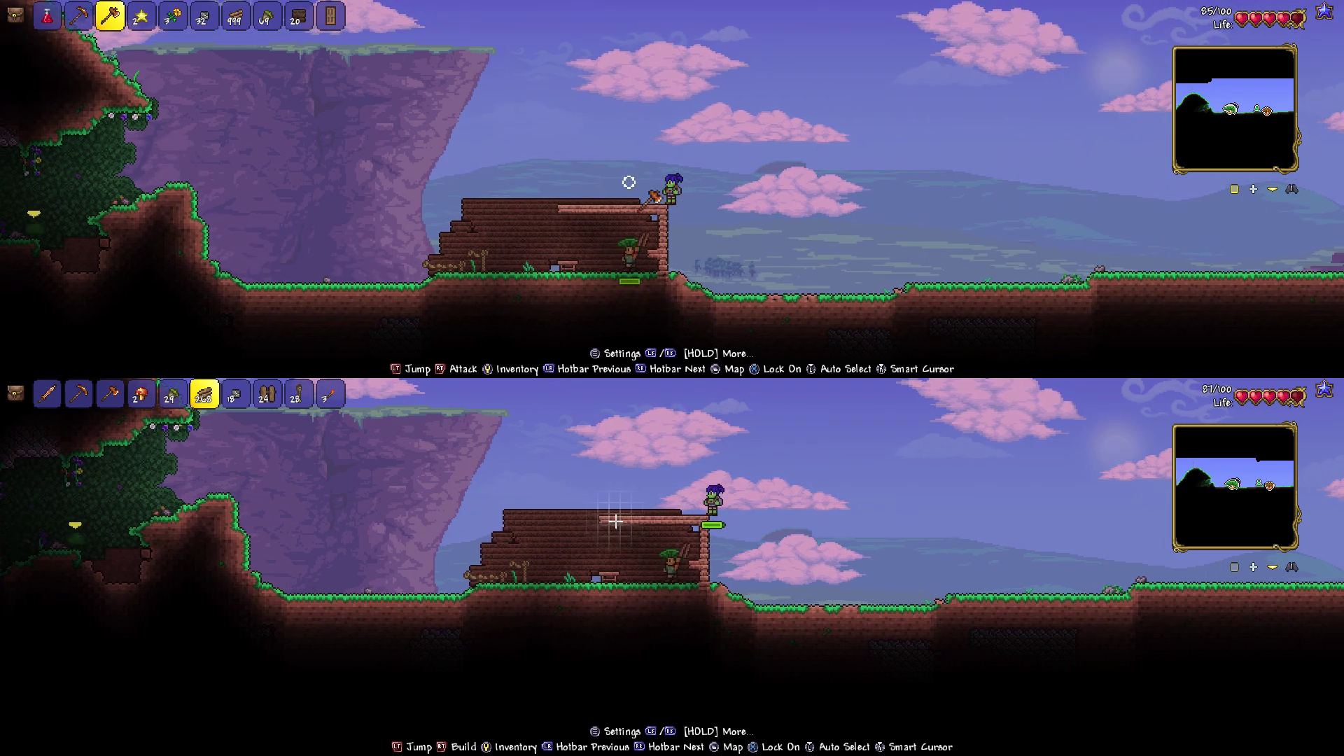
pyautogui.press('a')
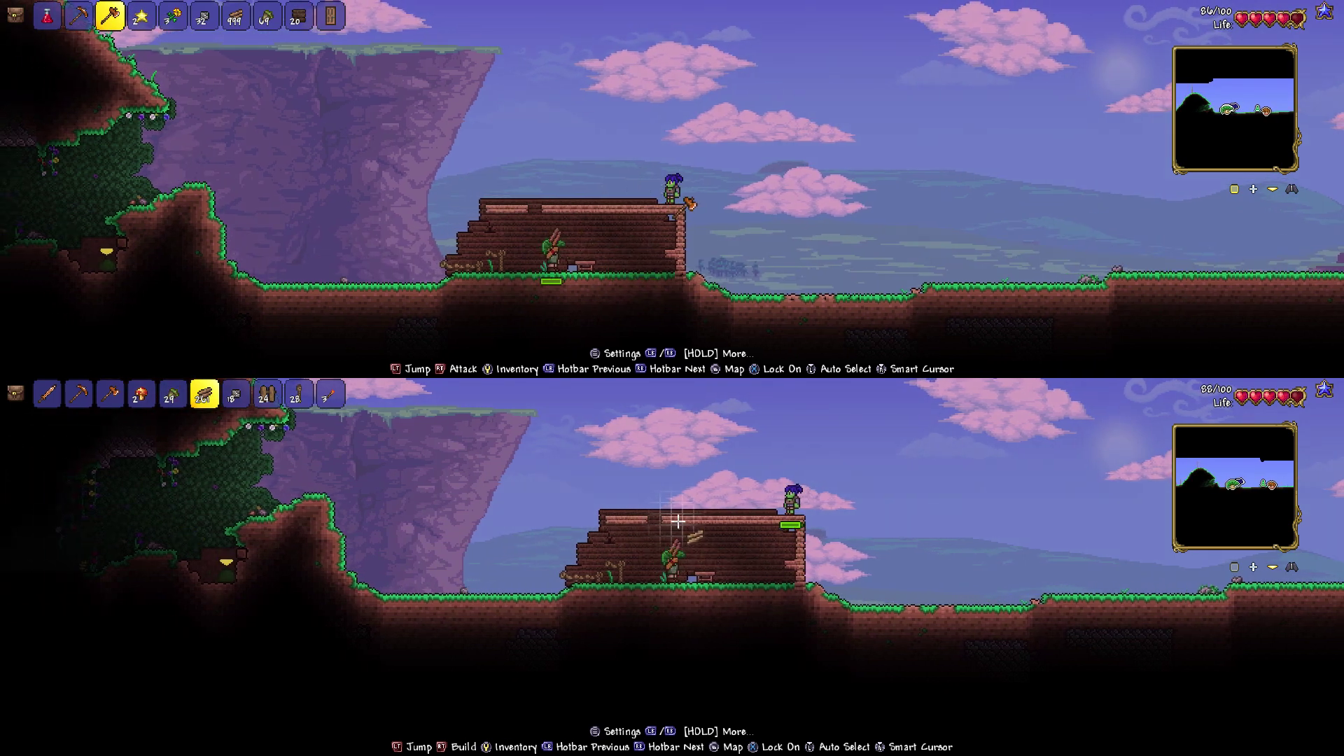
pyautogui.press('a')
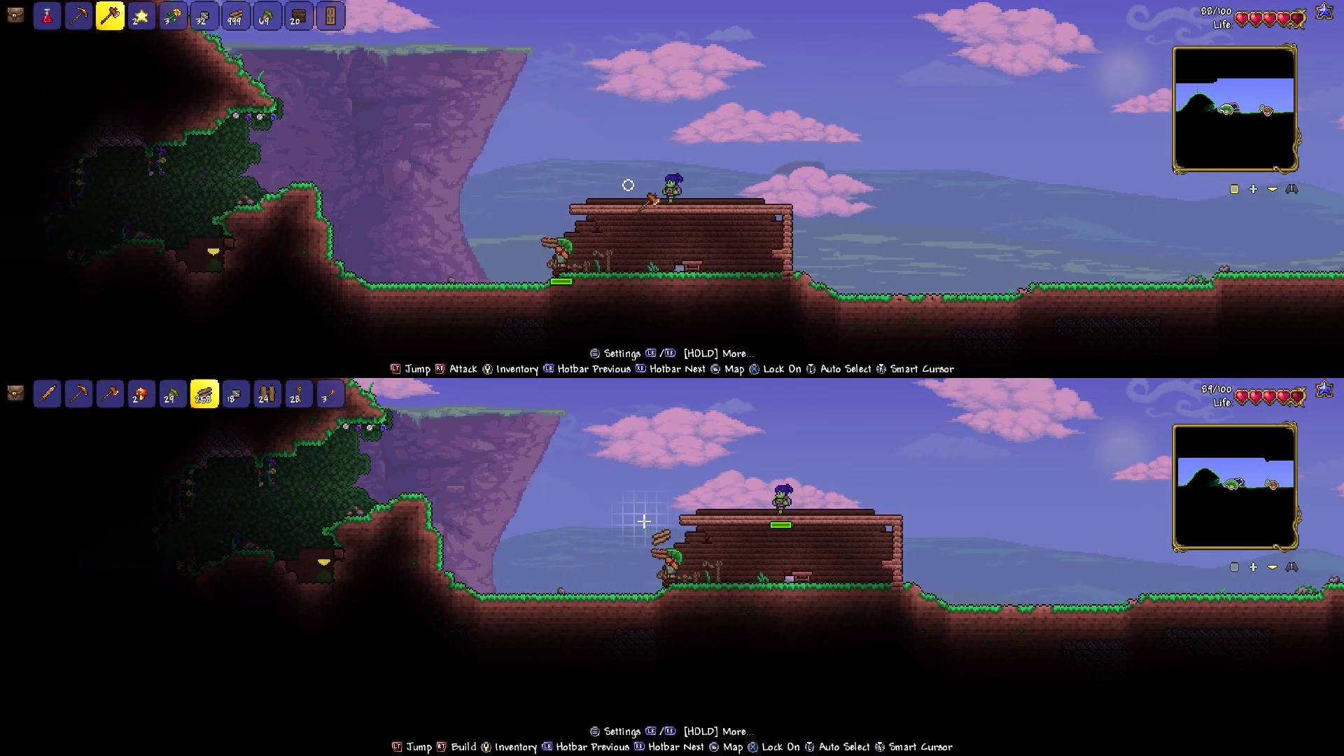
pyautogui.press('a')
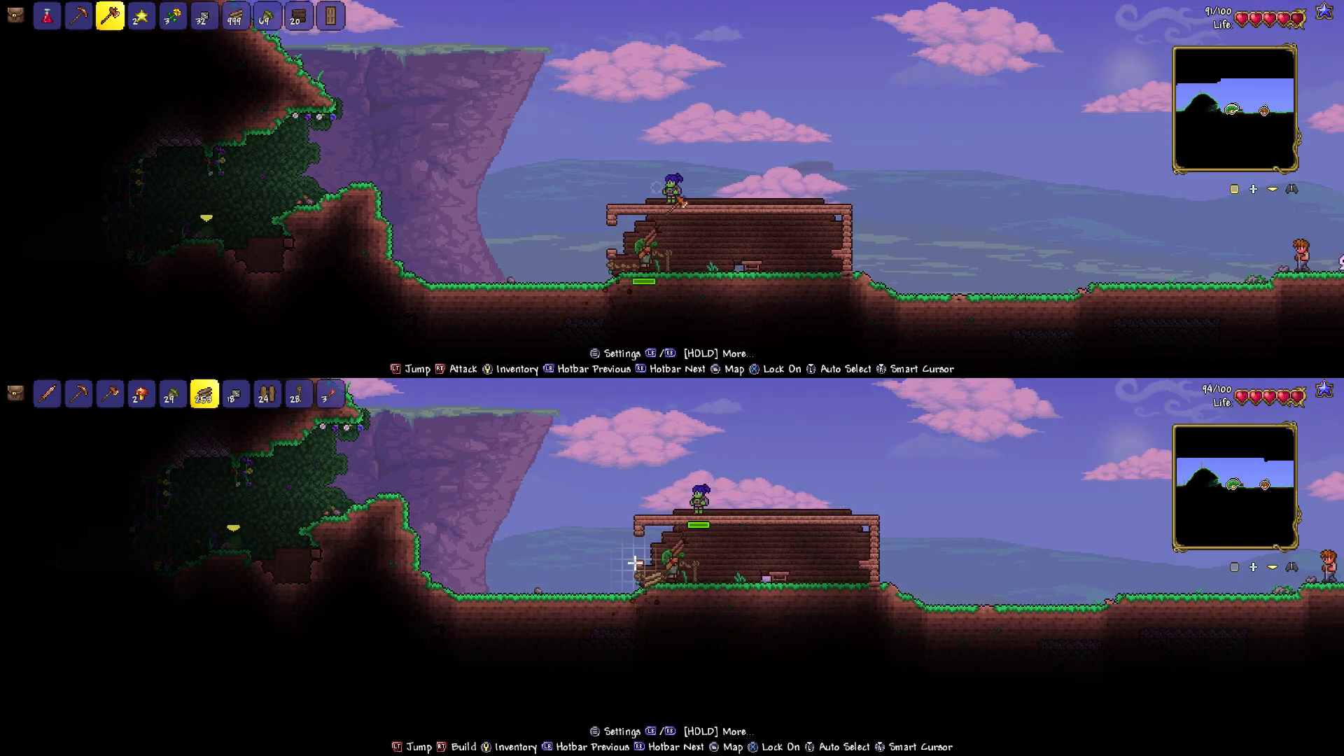
pyautogui.press('a')
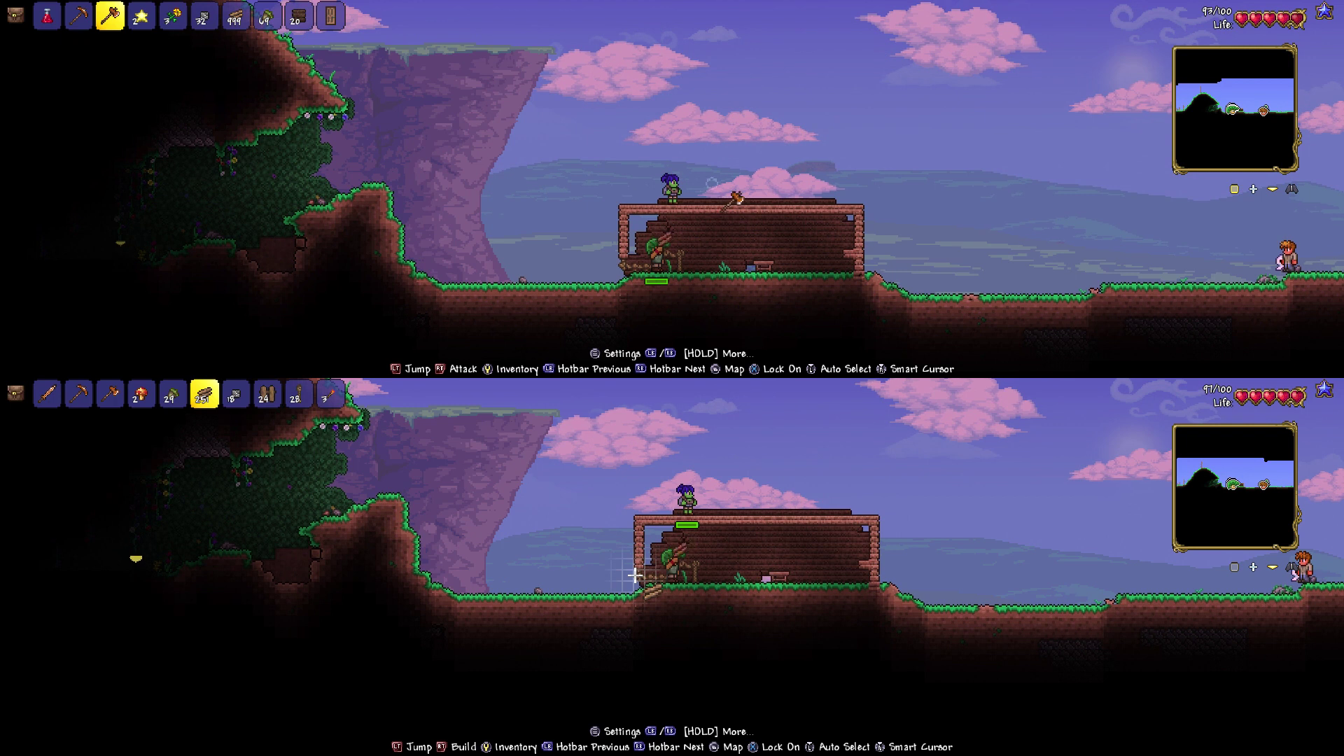
pyautogui.press('d')
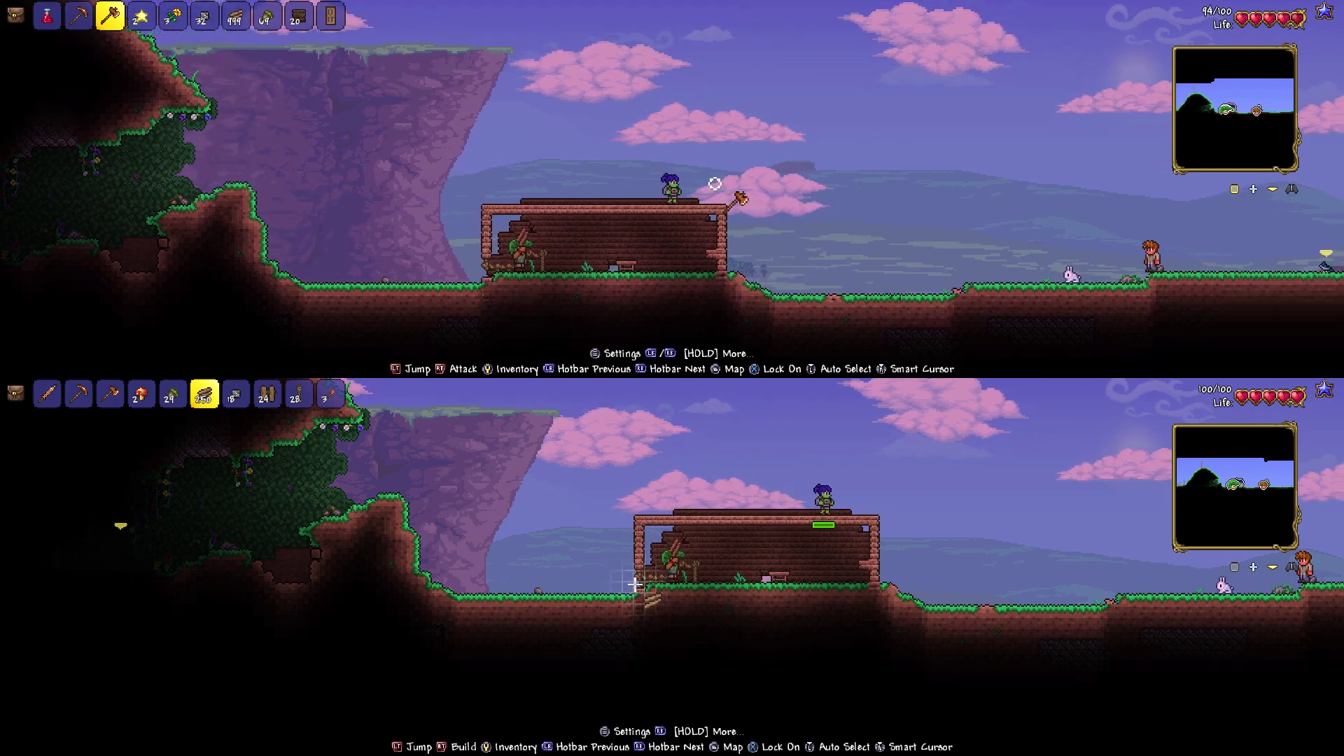
pyautogui.press('d')
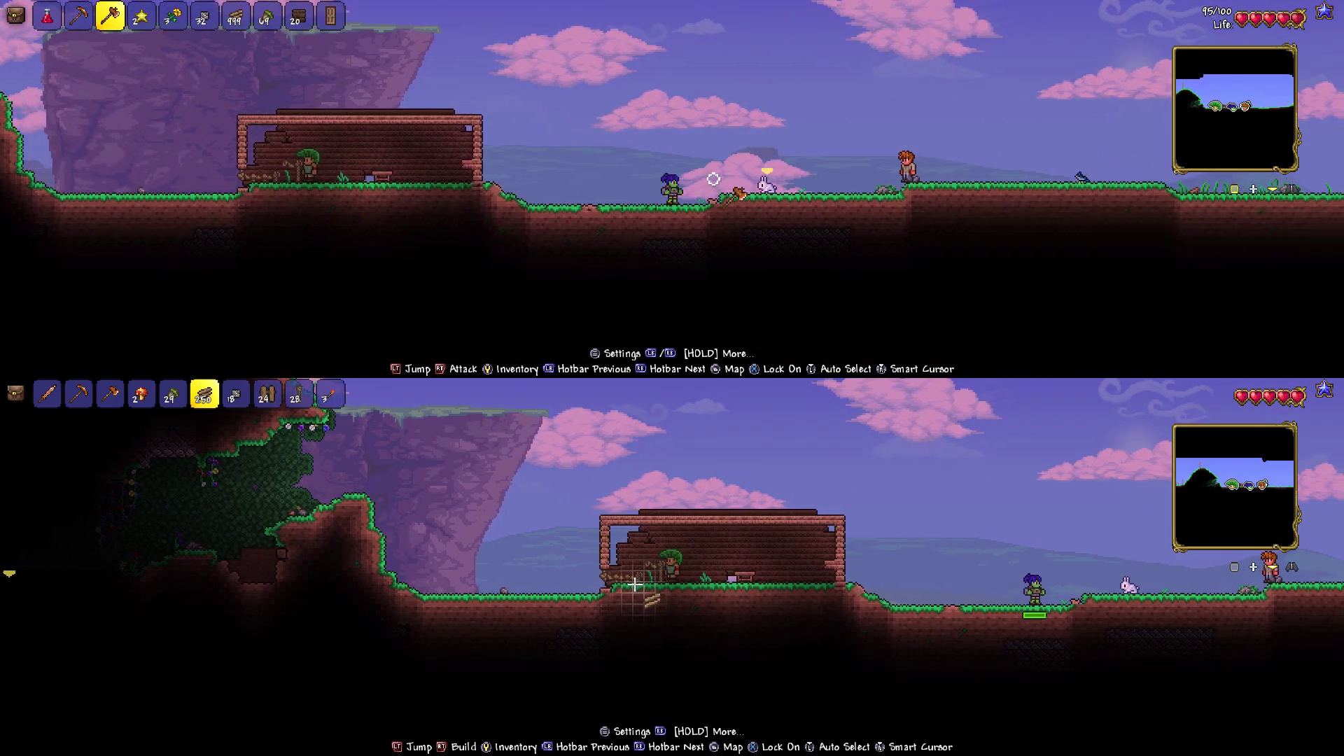
# - Equip the bottom player's hammer and knock wood out of the house wall
pyautogui.press('d')
pyautogui.scroll(3, 635, 584)
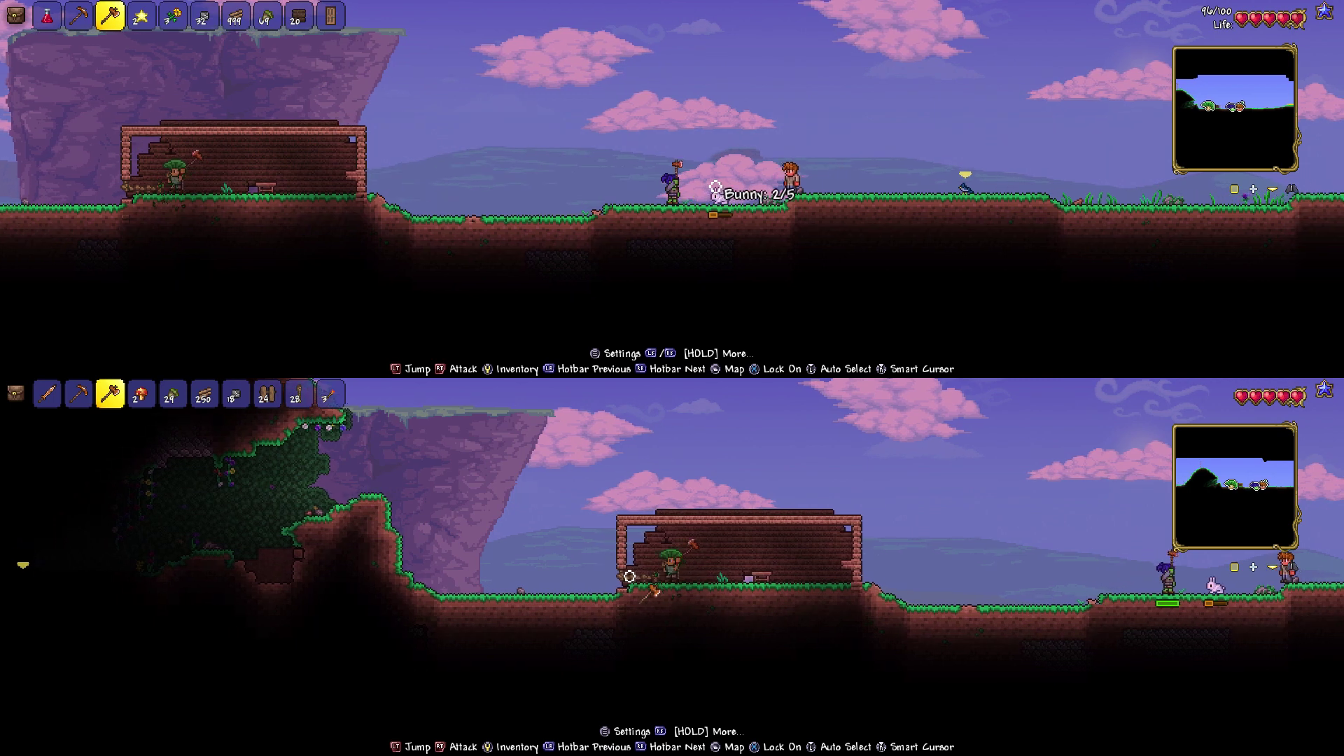
pyautogui.press('d')
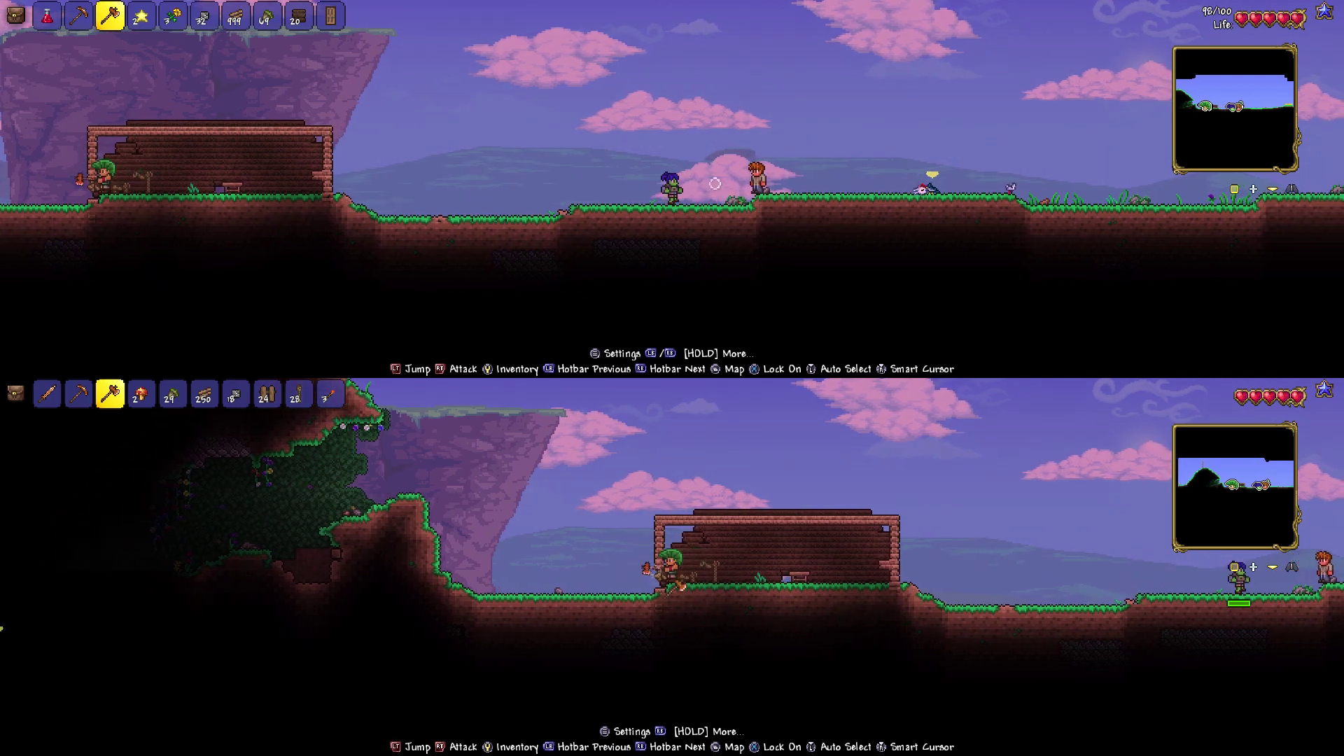
pyautogui.press('d')
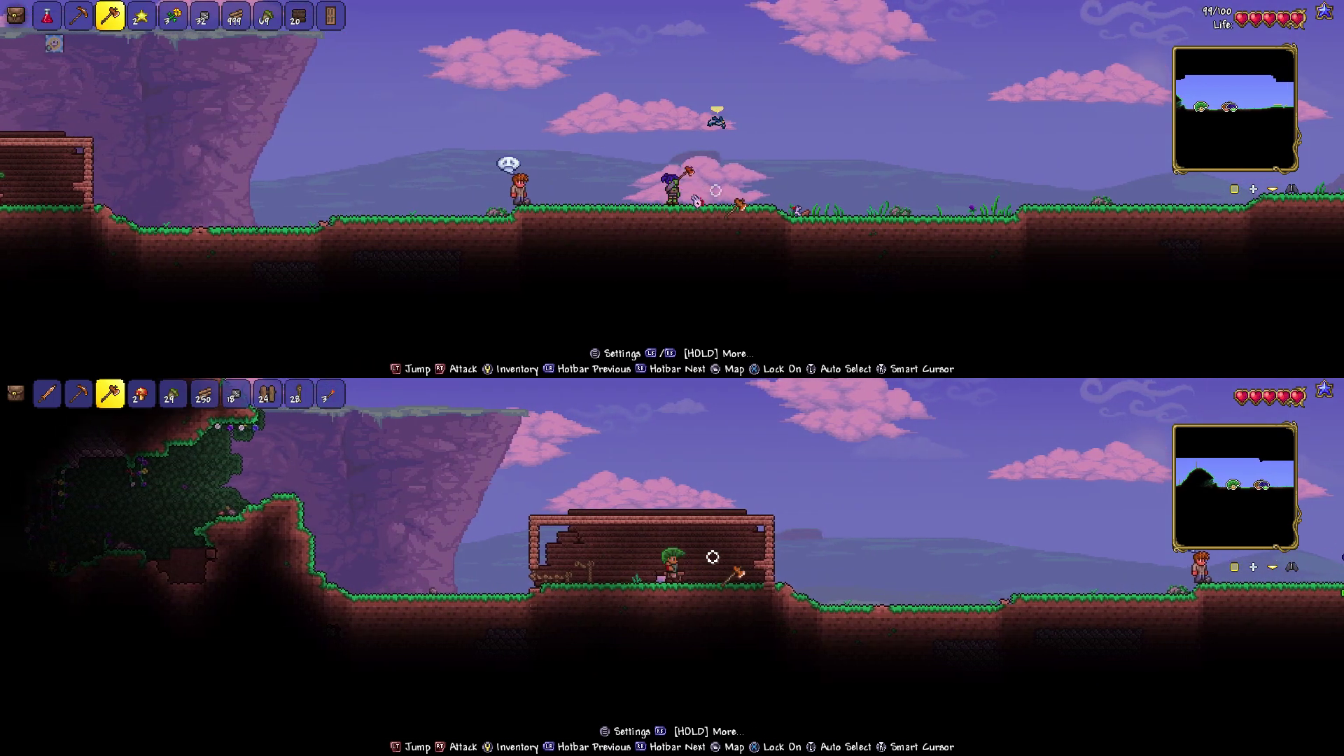
pyautogui.press('d')
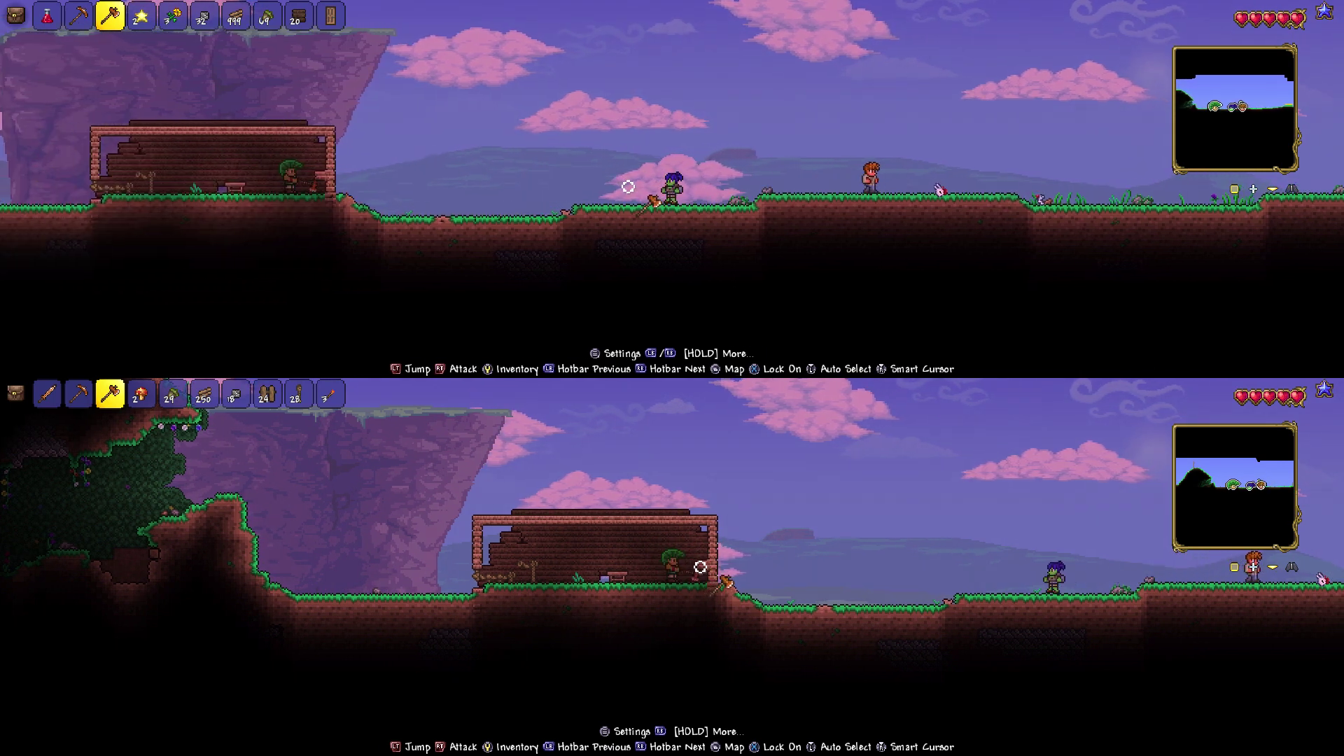
pyautogui.press('a')
pyautogui.click(673, 566)
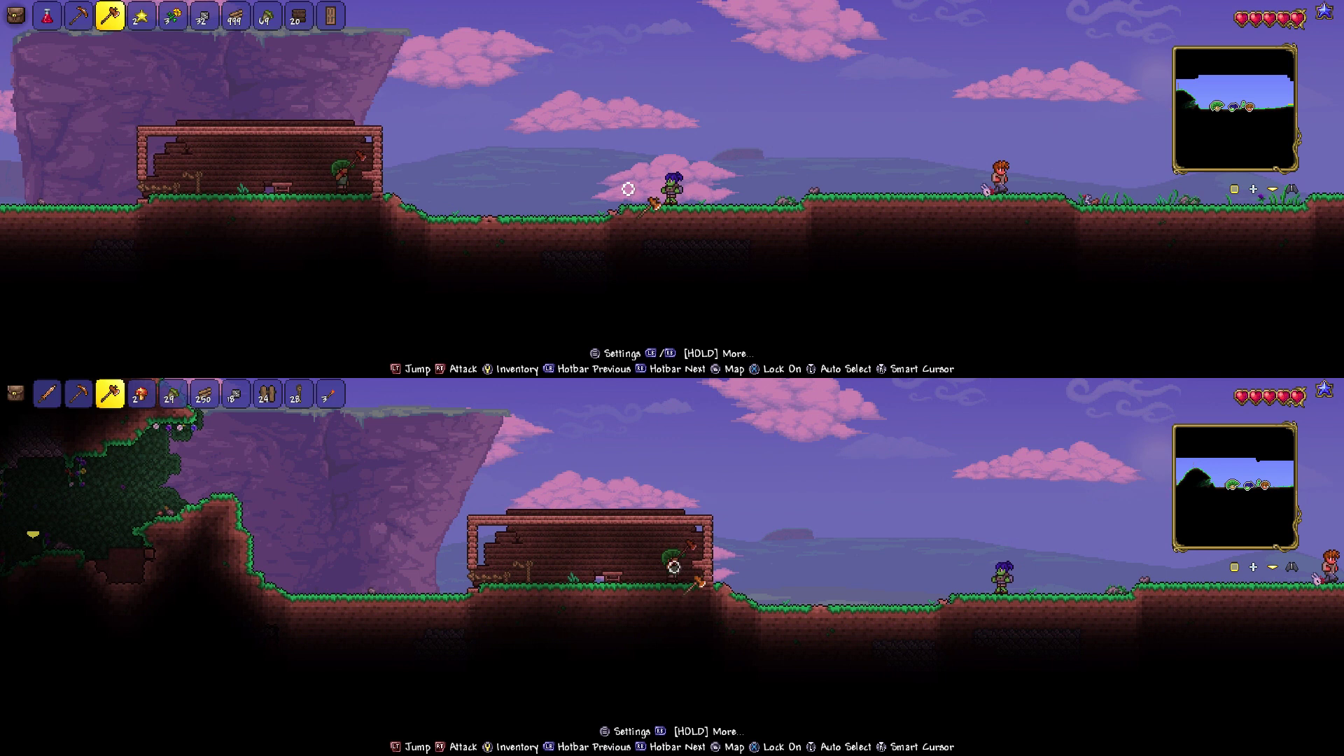
# - Climb over the house roof onto the hill and open the bottom player's inventory
pyautogui.press('a')
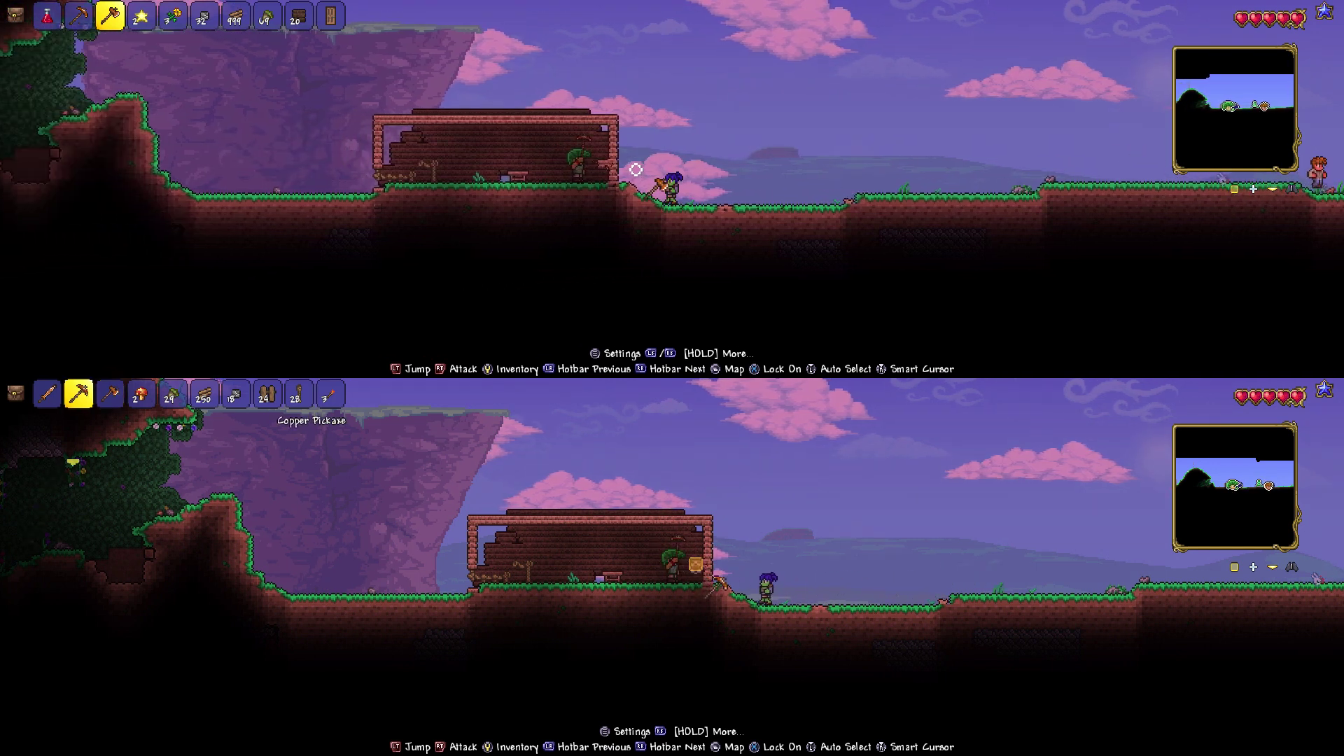
pyautogui.press('space')
pyautogui.press('a')
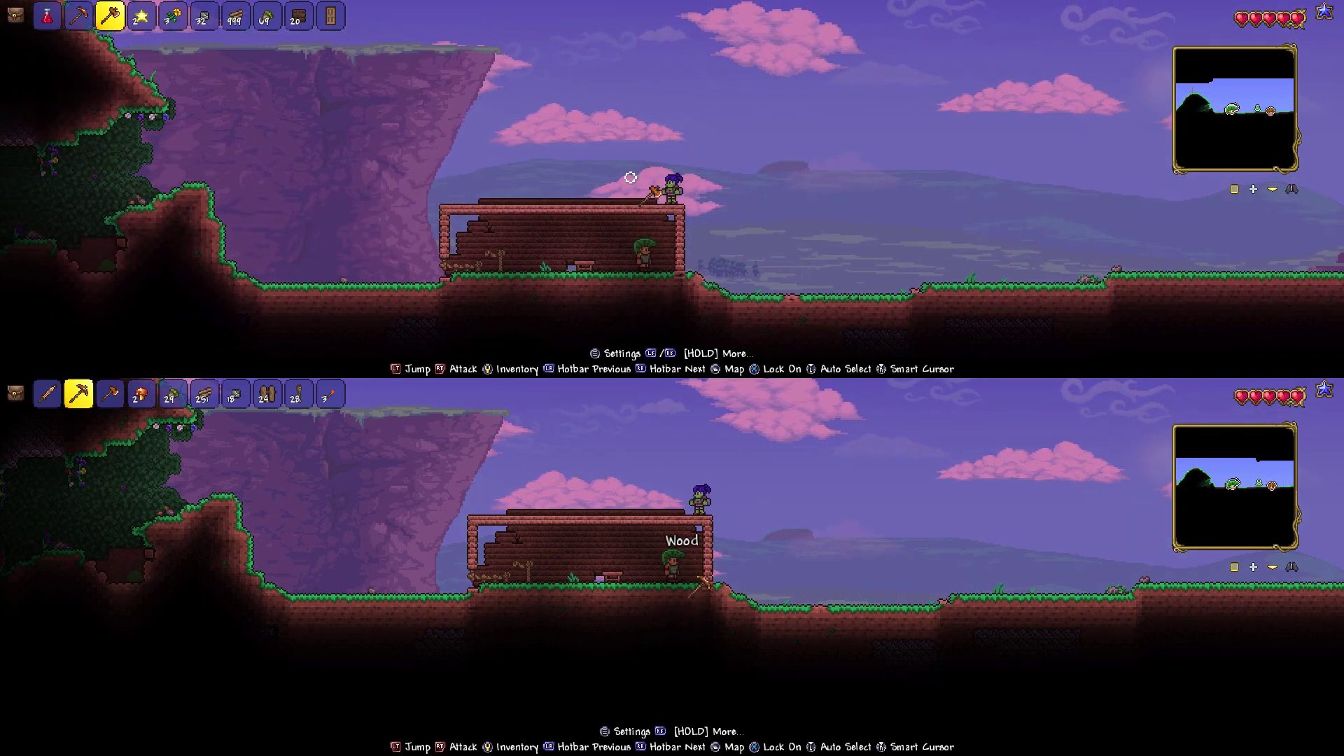
pyautogui.press('a')
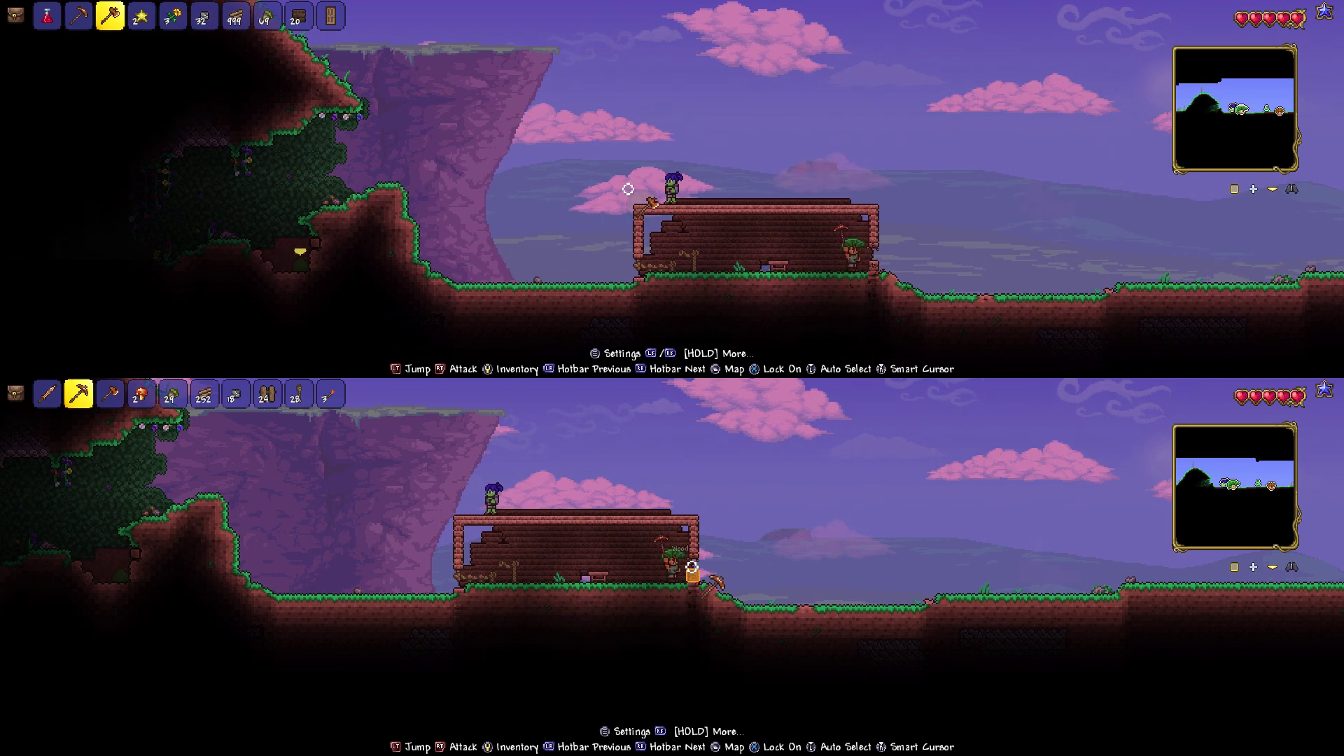
pyautogui.press('space')
pyautogui.press('a')
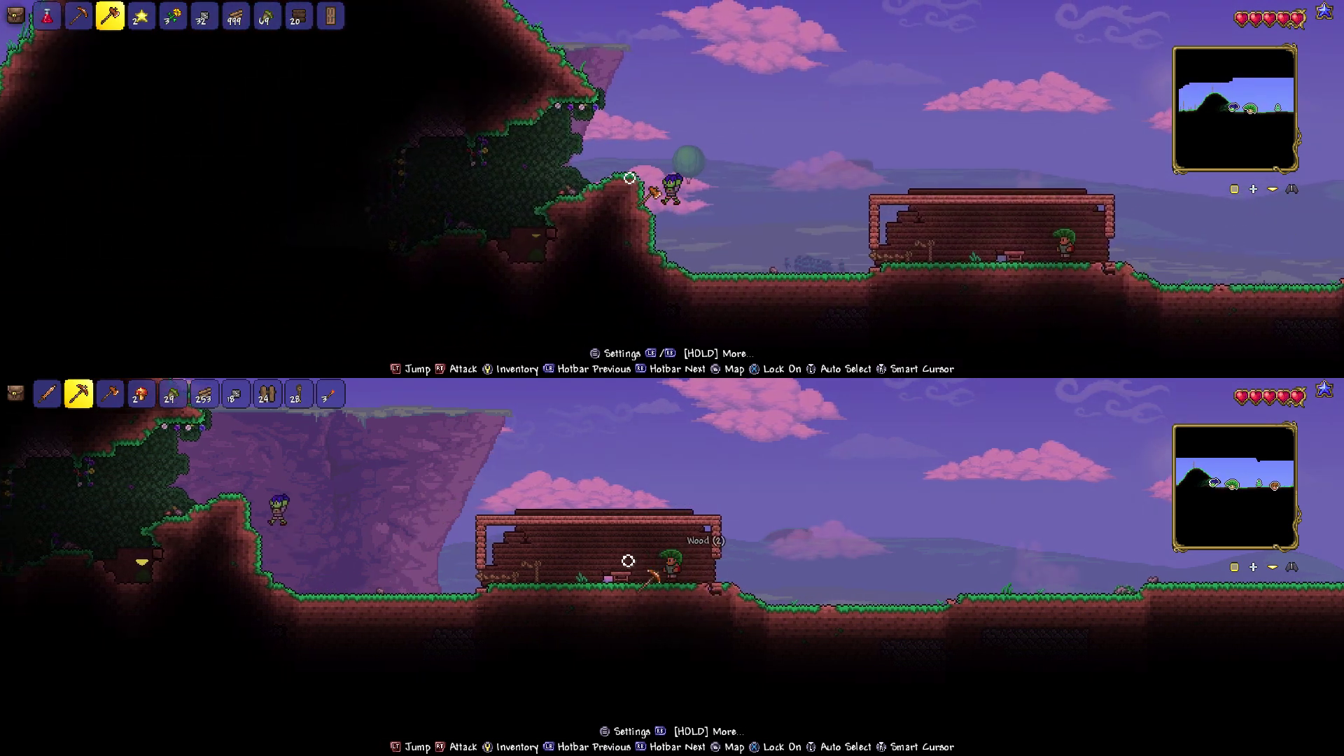
pyautogui.press('a')
pyautogui.press('Escape')
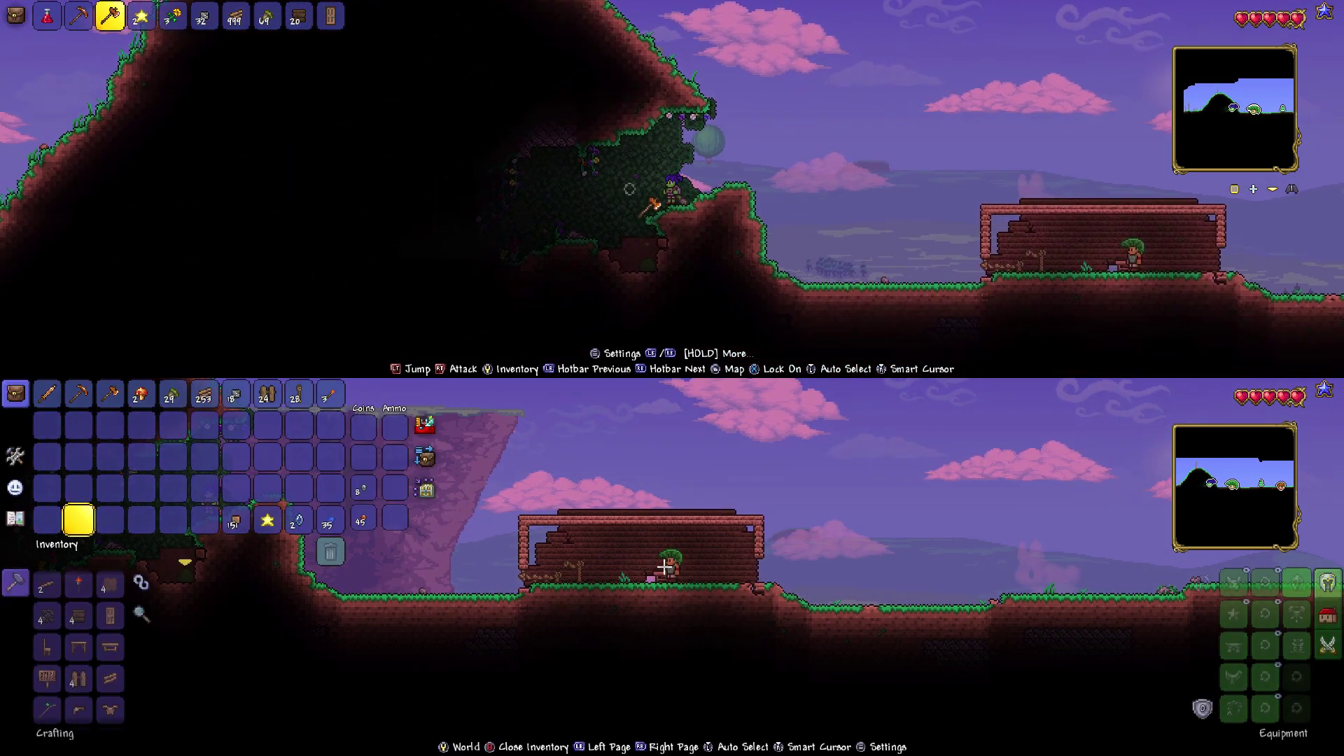
# - Browse the crafting recipes past the Wooden Door, then close the inventory
pyautogui.press('a')
pyautogui.press('Down')
pyautogui.press('Right')
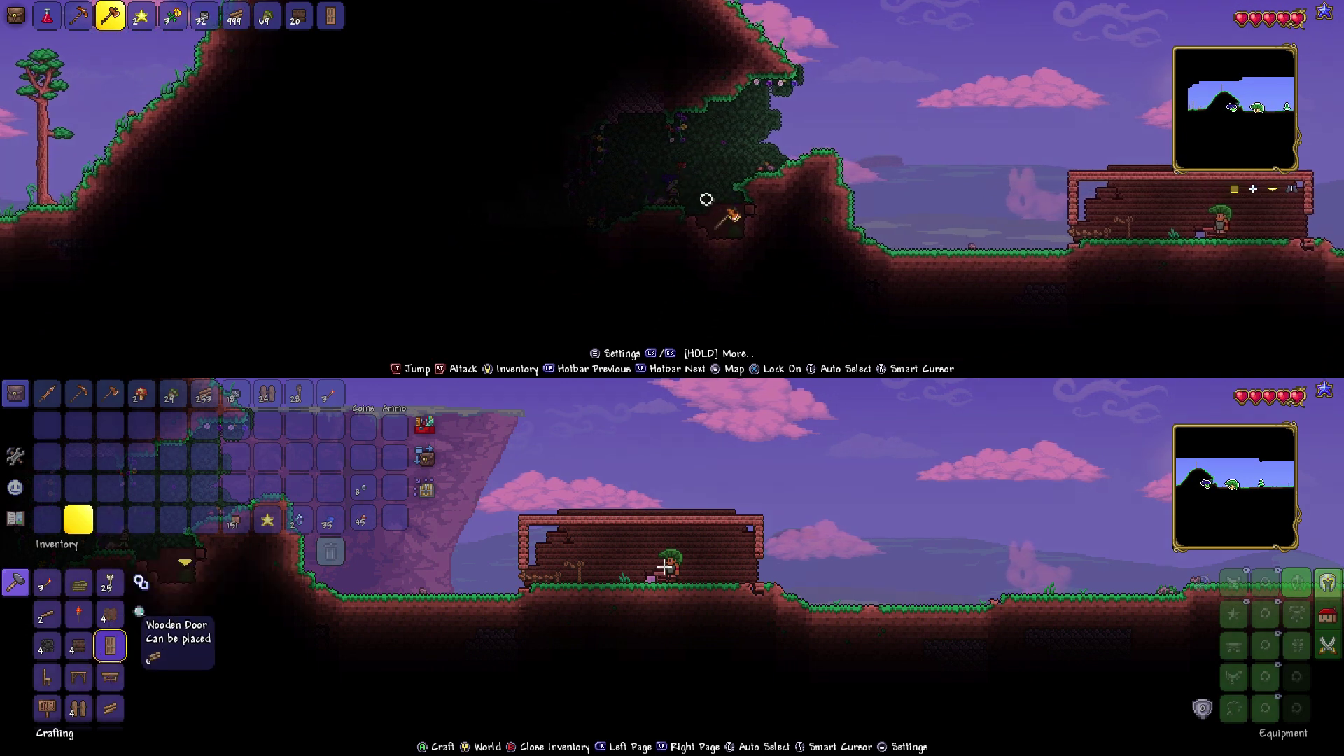
pyautogui.press('a')
pyautogui.press('Up')
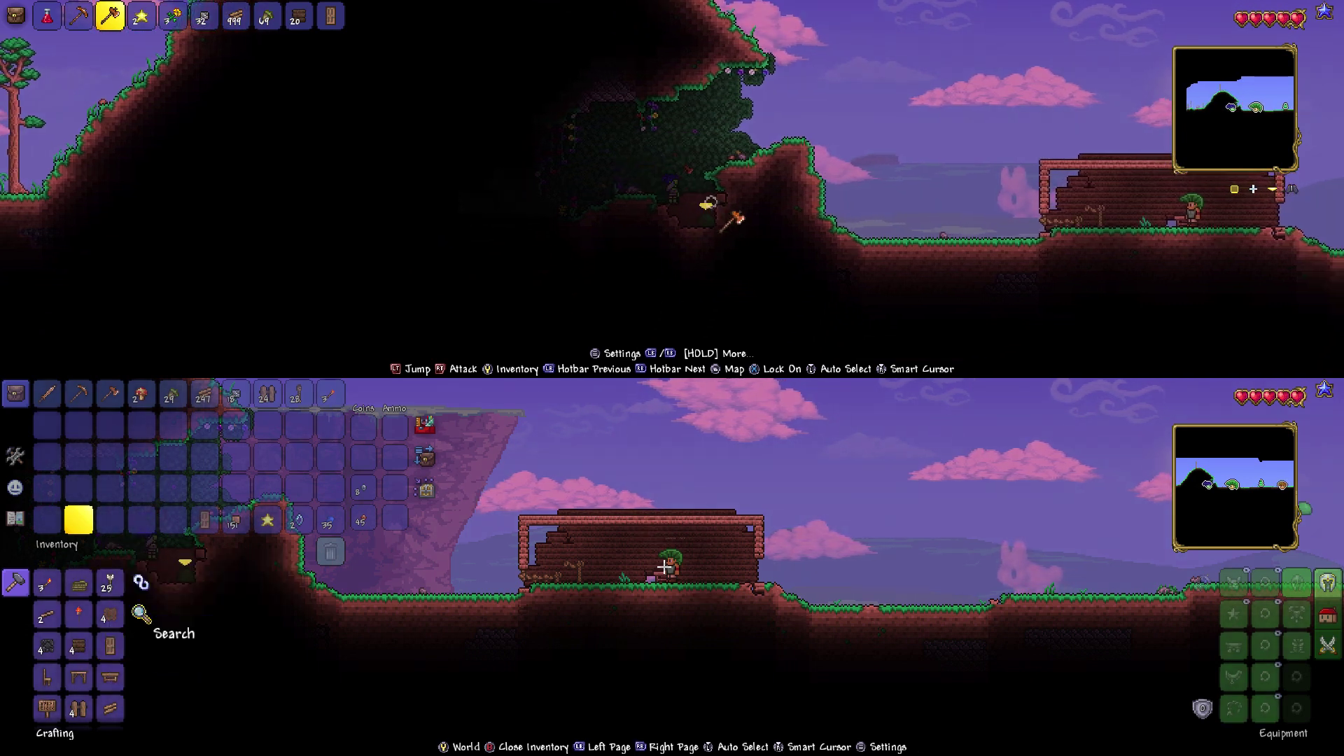
pyautogui.press('Escape')
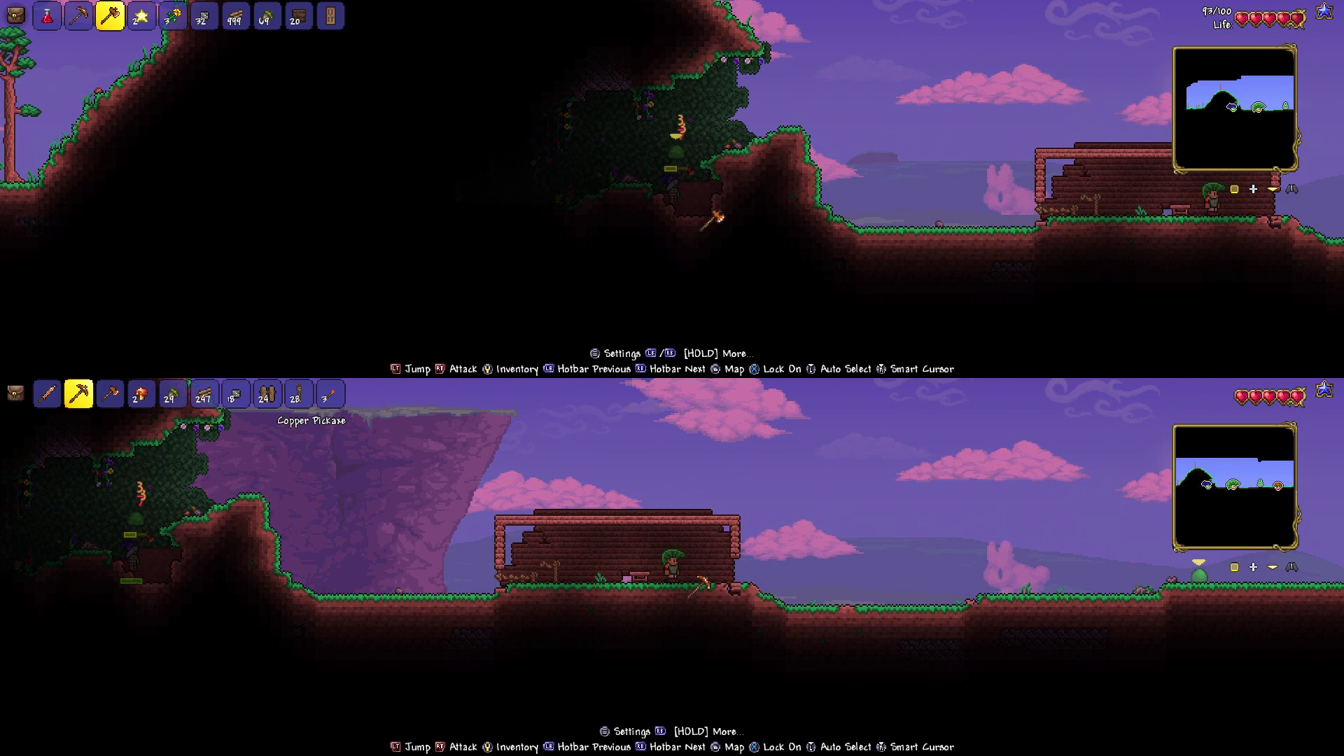
pyautogui.scroll(-4, 703, 582)
pyautogui.scroll(-3, 677, 567)
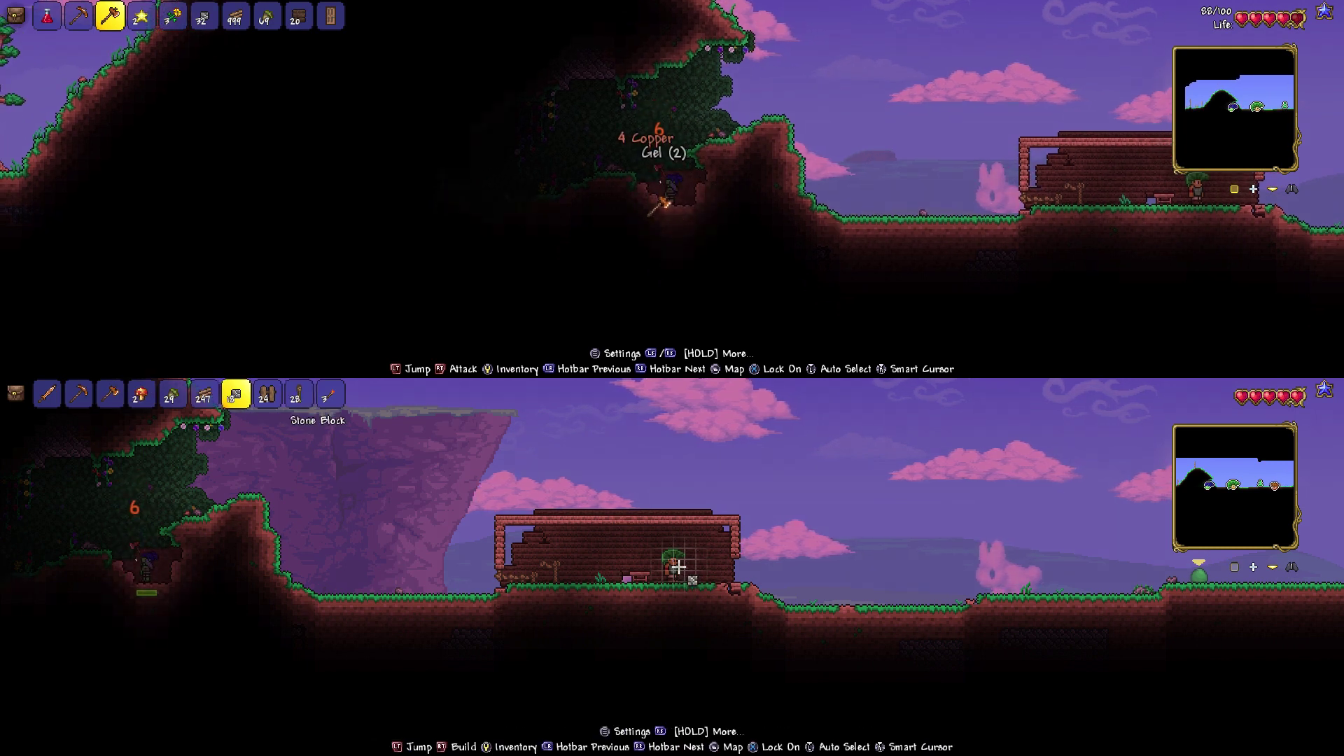
# - Move the Wooden Door into a hotbar slot, select it and close the inventory
pyautogui.press('Escape')
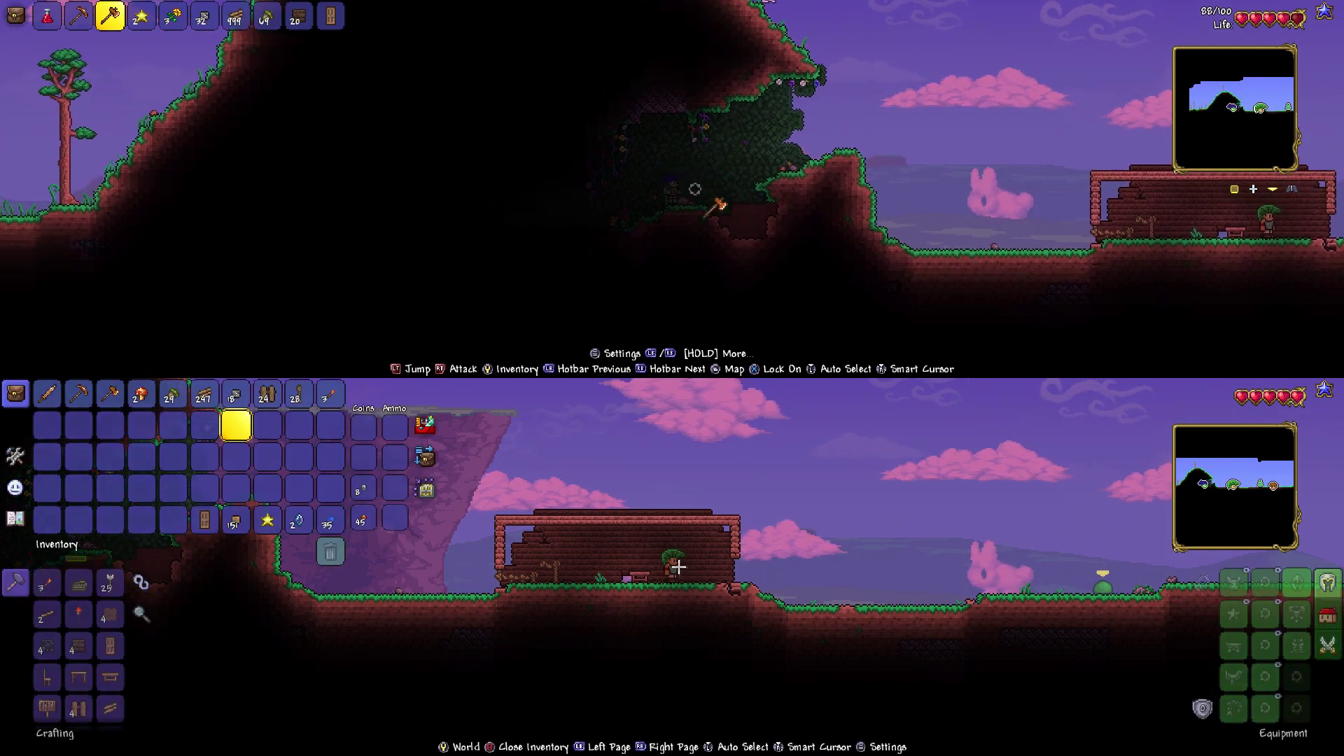
pyautogui.press('Left')
pyautogui.press('Down')
pyautogui.press('Up')
pyautogui.press('Up')
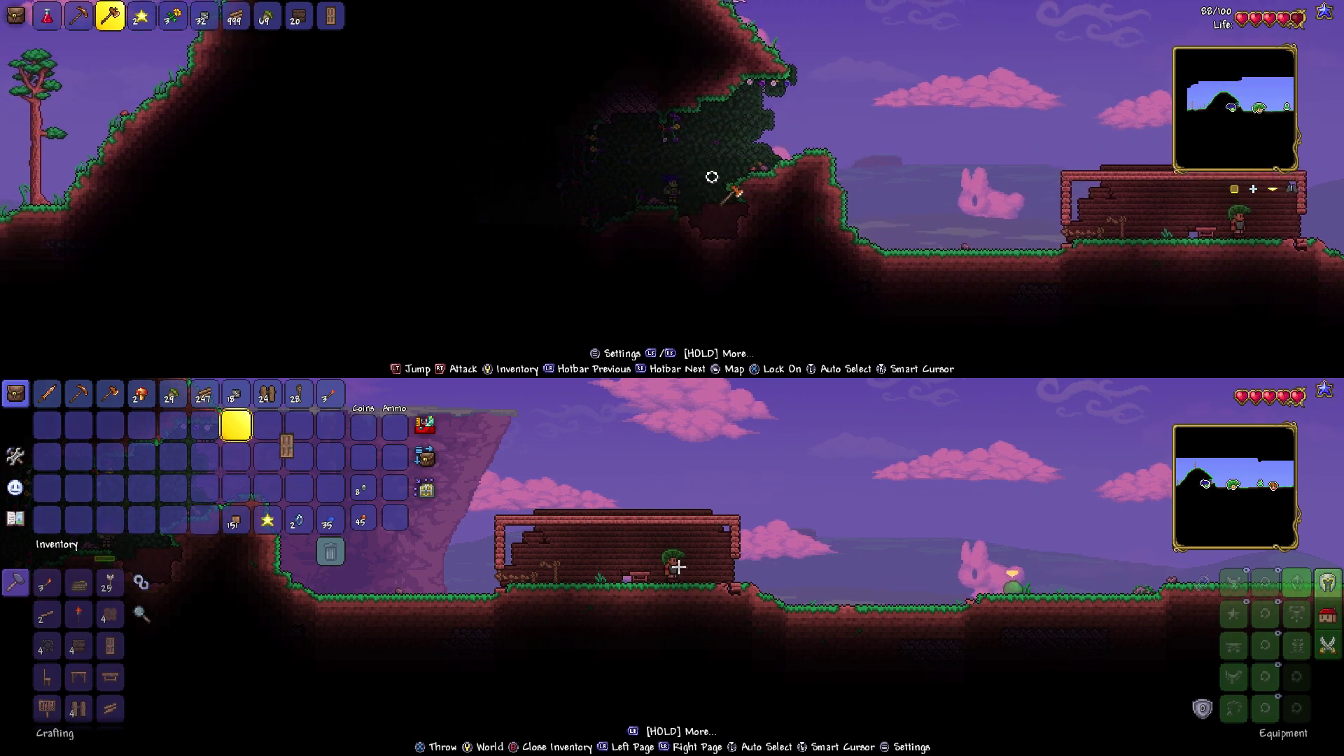
pyautogui.press('Up')
pyautogui.press('Right')
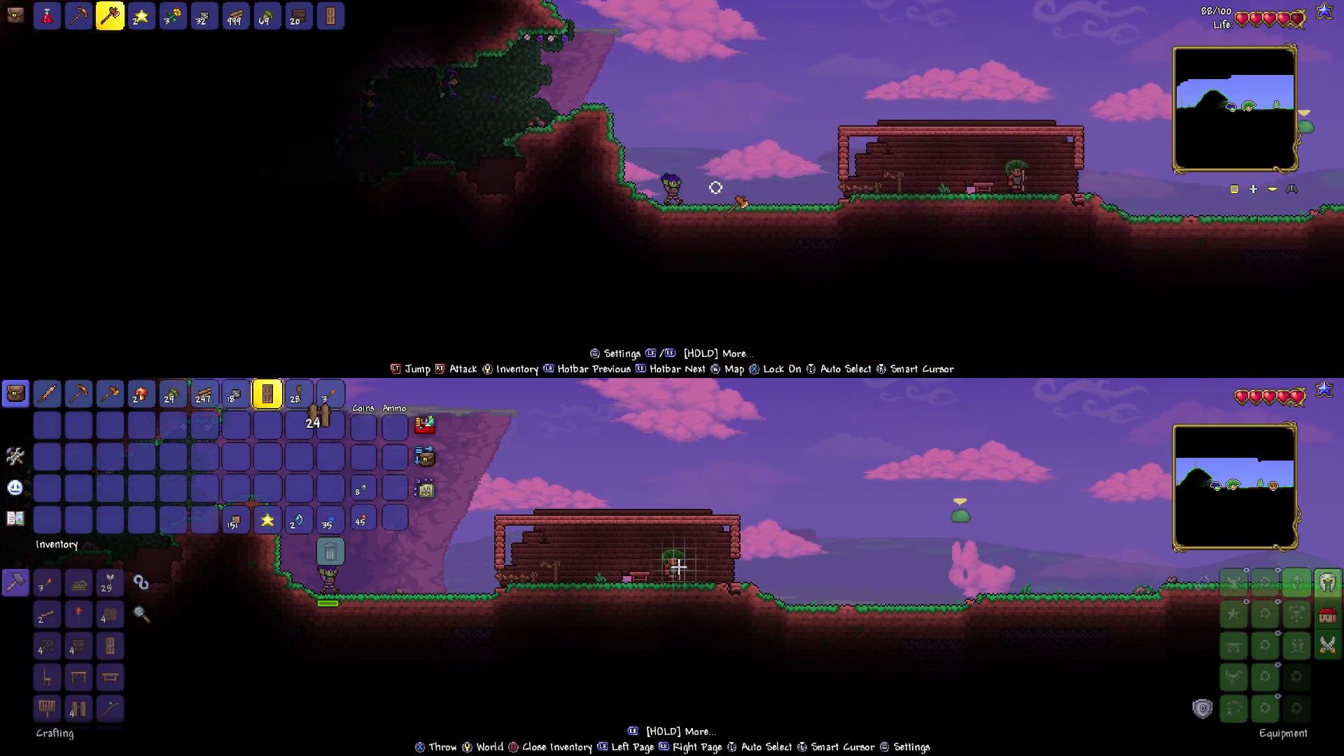
pyautogui.press('Escape')
pyautogui.press('d')
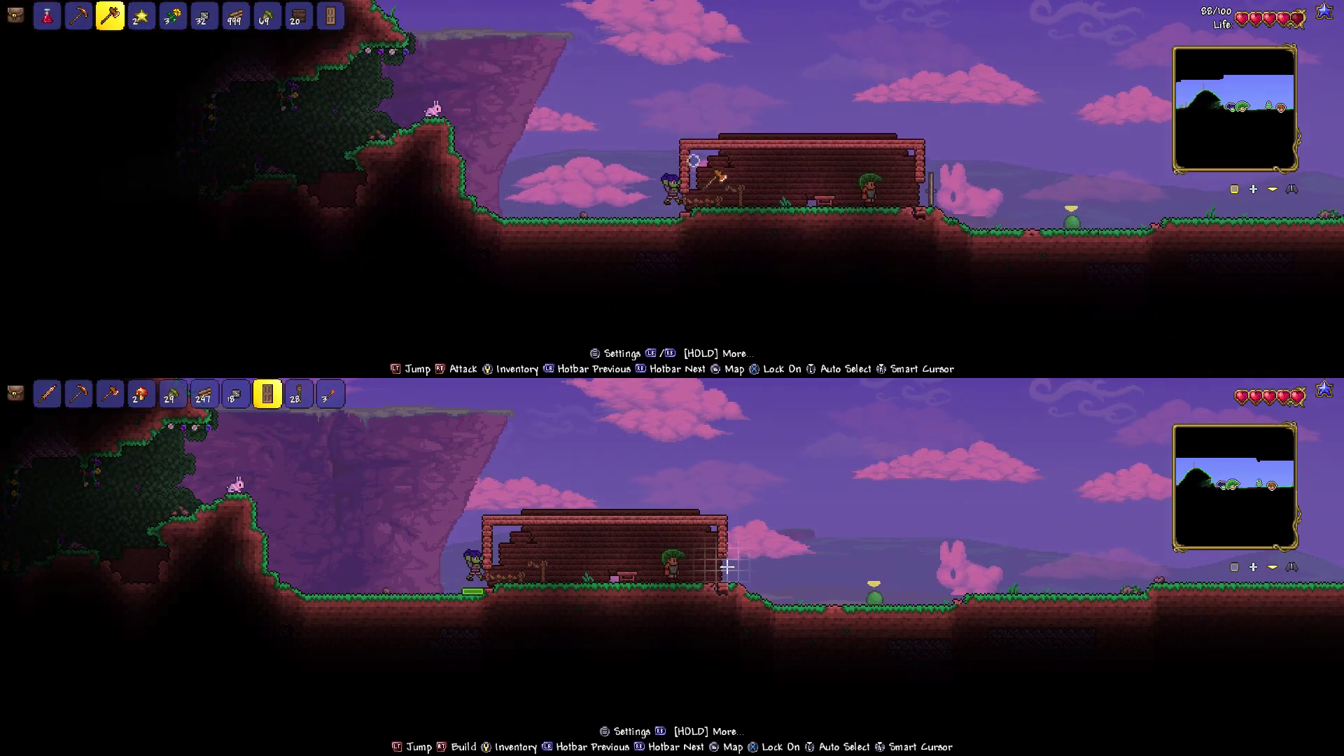
# - Cross the house roof and strike the green slime beside the house
pyautogui.press('space')
pyautogui.press('d')
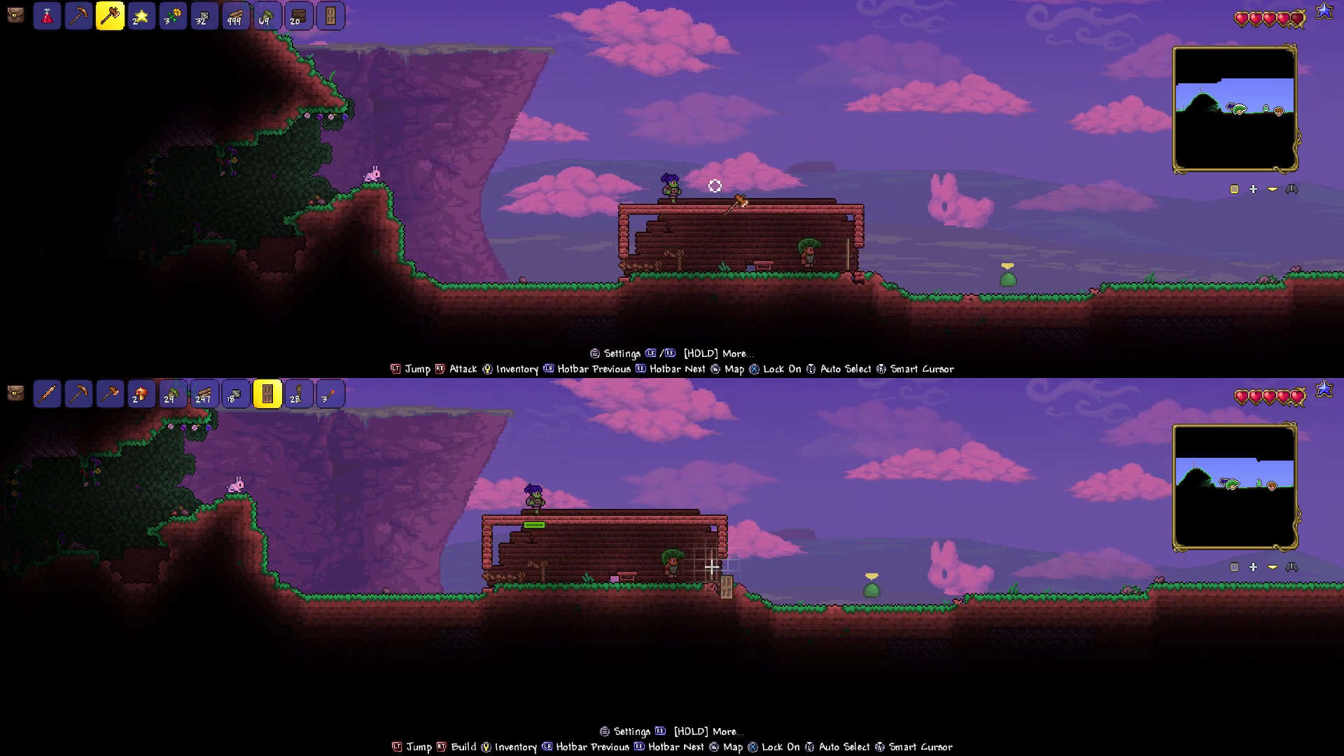
pyautogui.press('d')
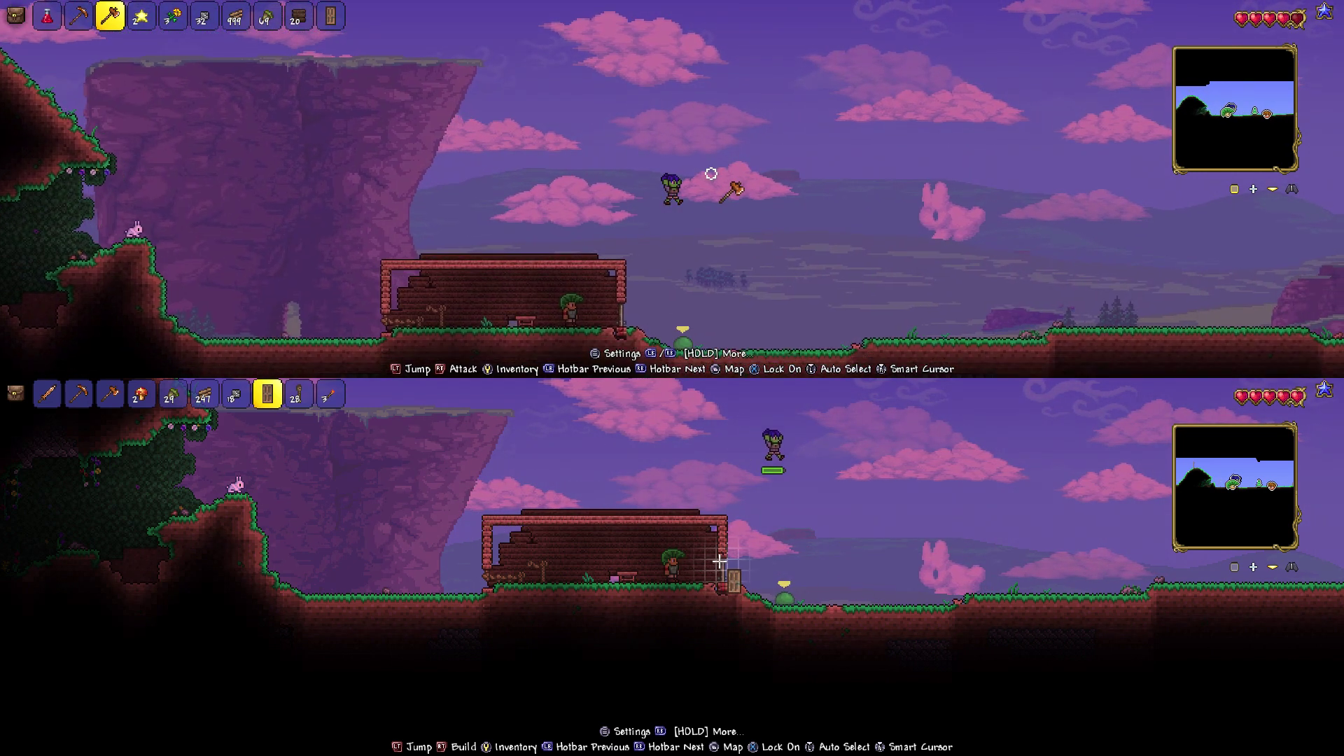
pyautogui.scroll(1, 718, 561)
pyautogui.press('a')
pyautogui.scroll(6, 718, 562)
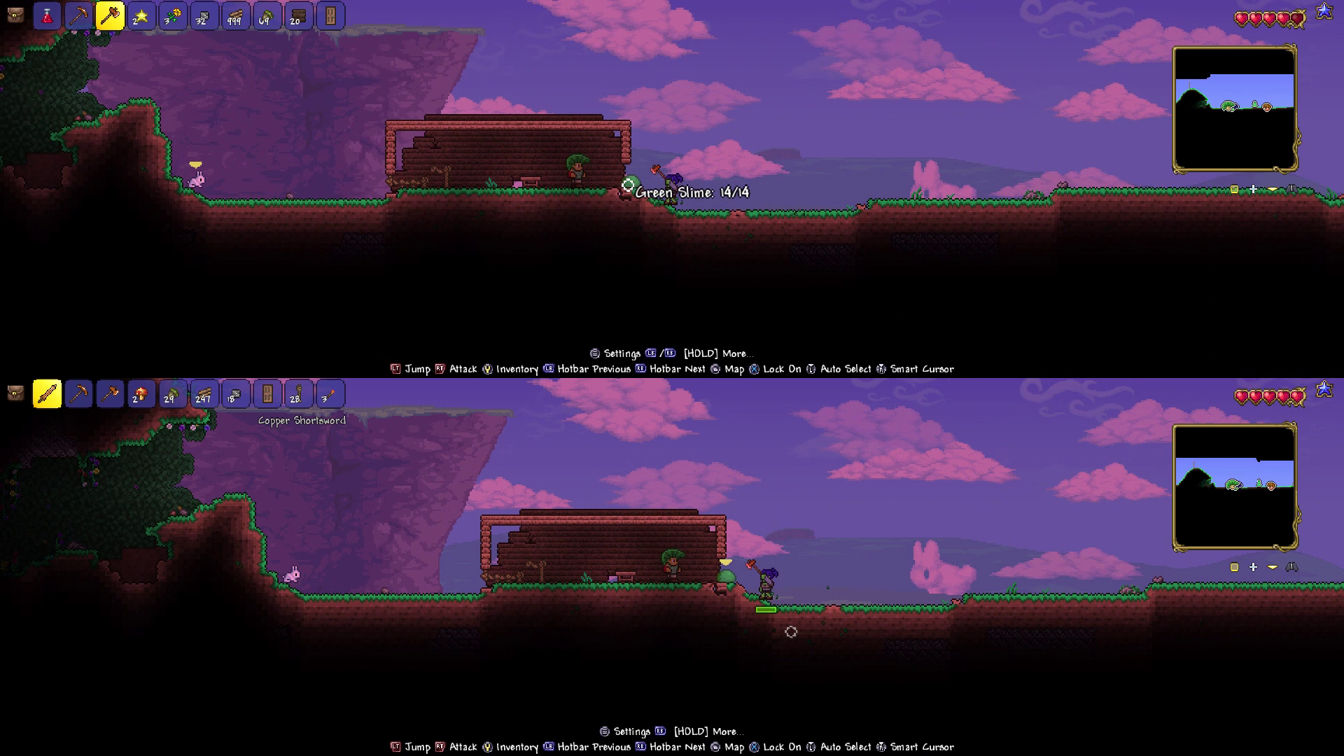
pyautogui.press('d')
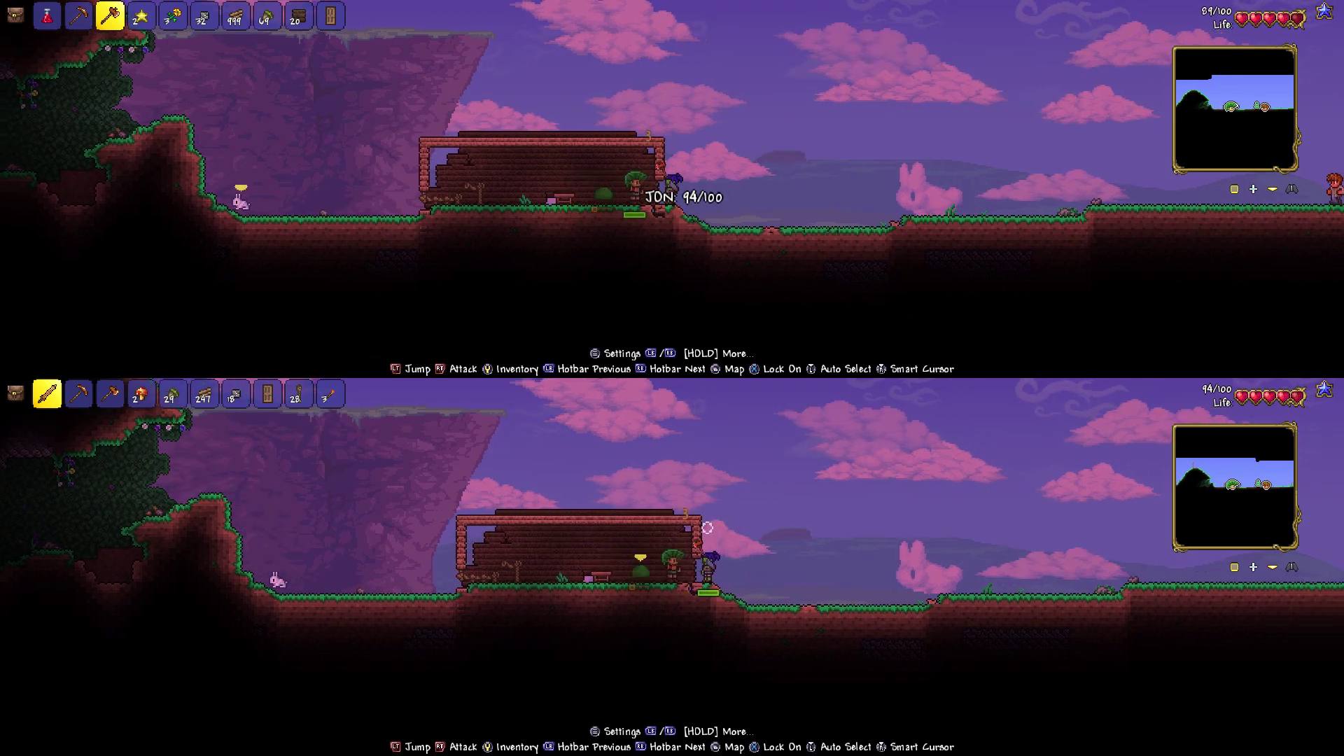
pyautogui.click(627, 188)
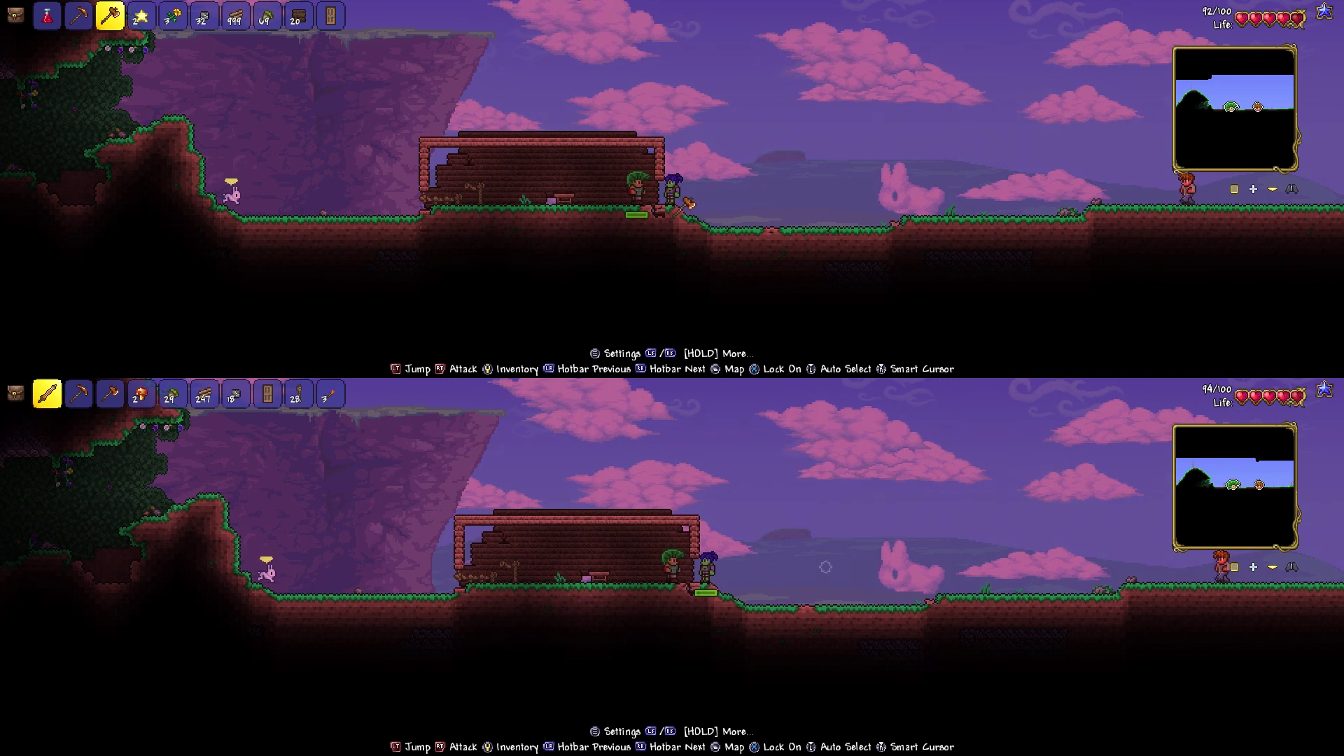
# - Walk the top player right across the grassland and back toward the house
pyautogui.press('d')
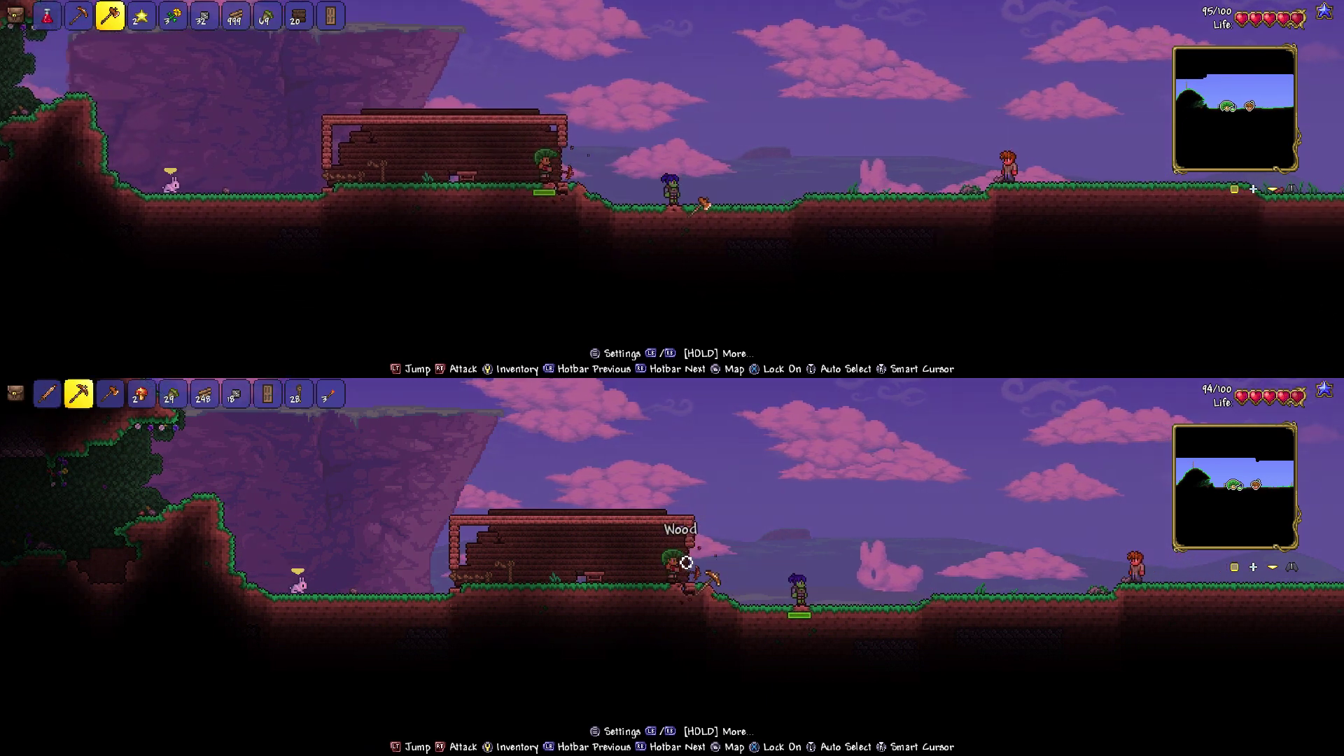
pyautogui.press('d')
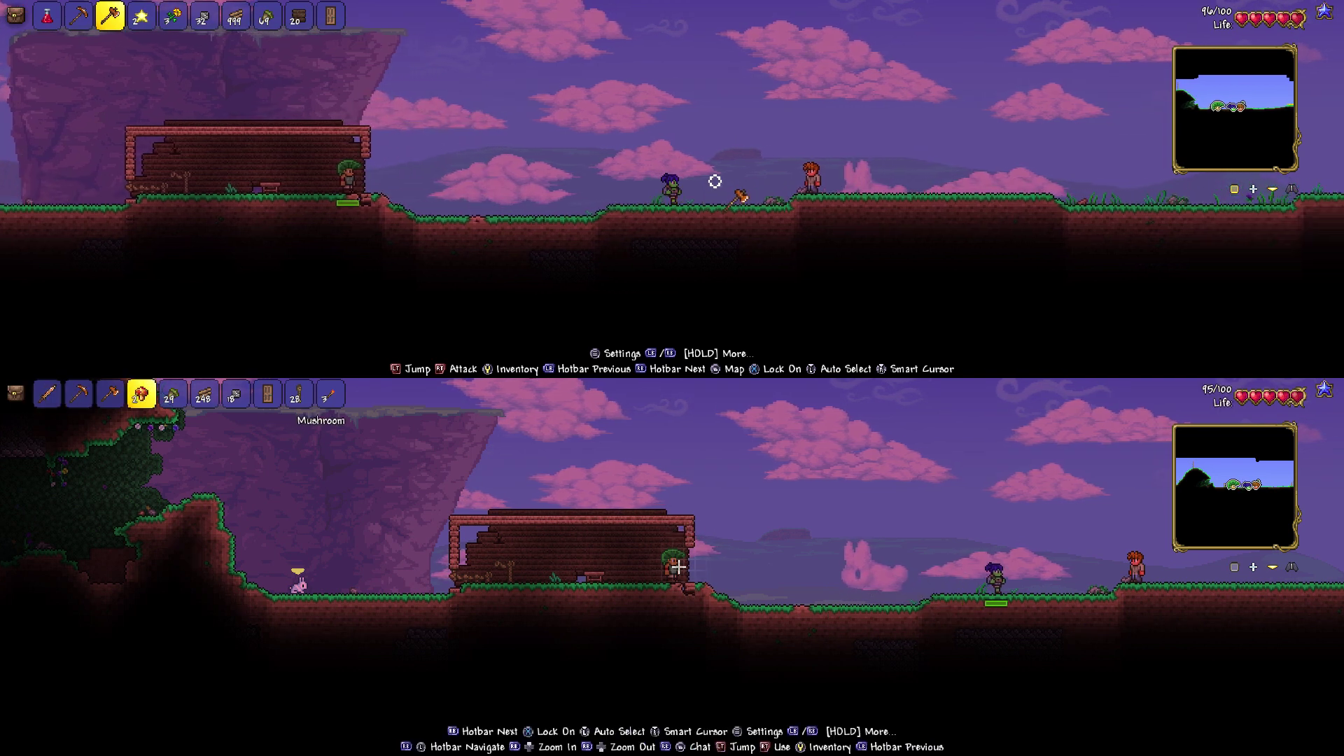
pyautogui.press('d')
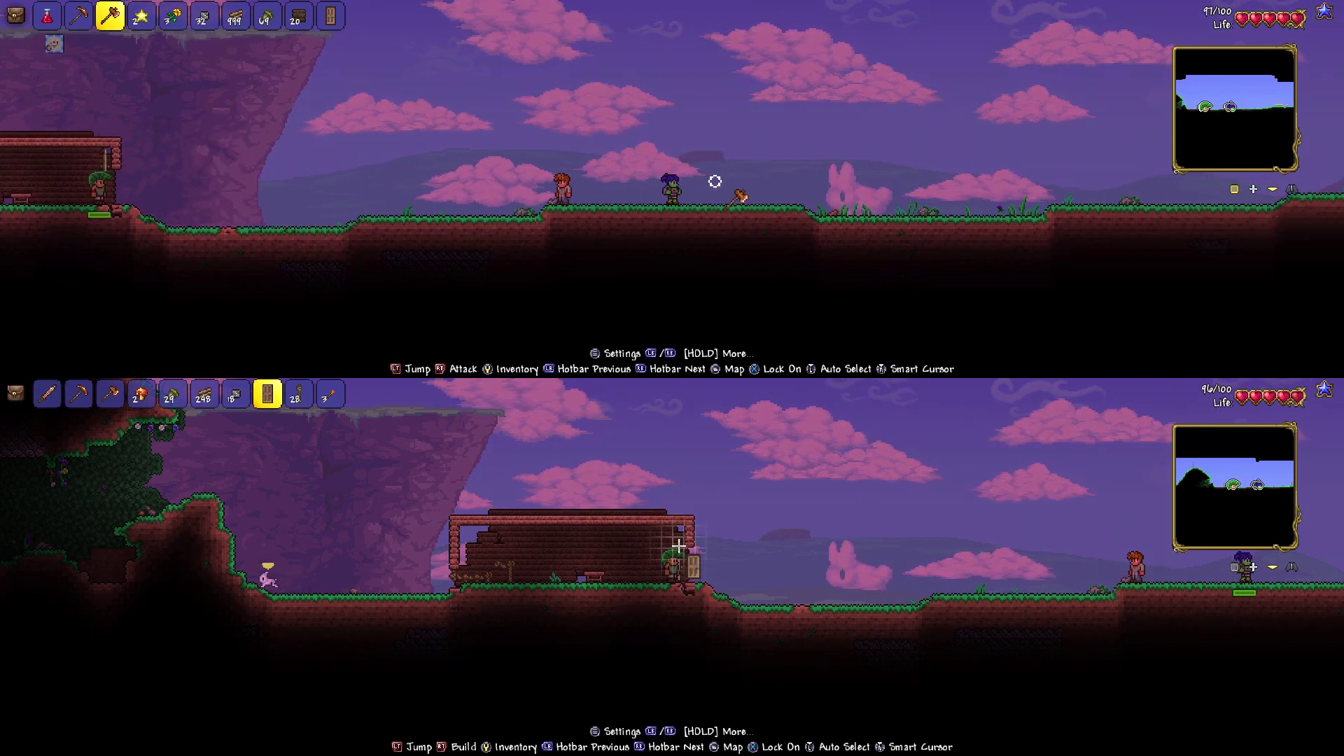
pyautogui.press('d')
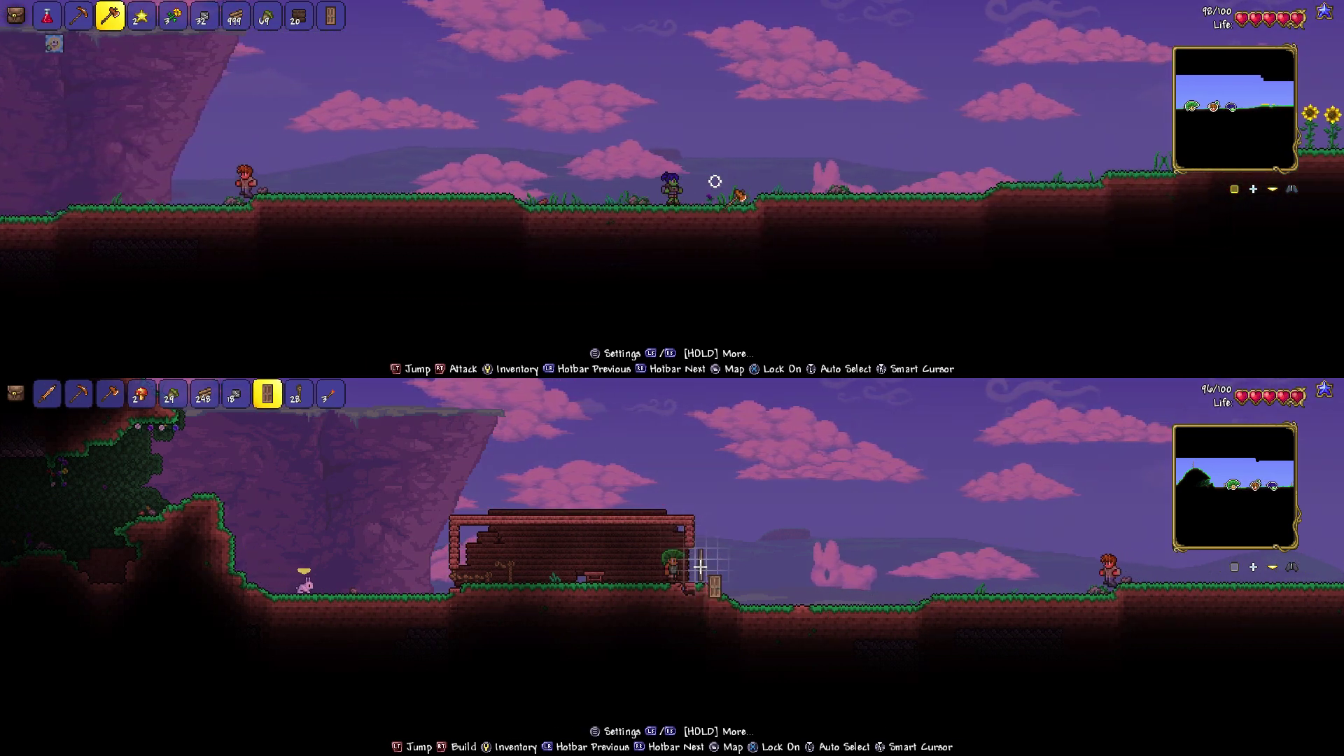
pyautogui.press('d')
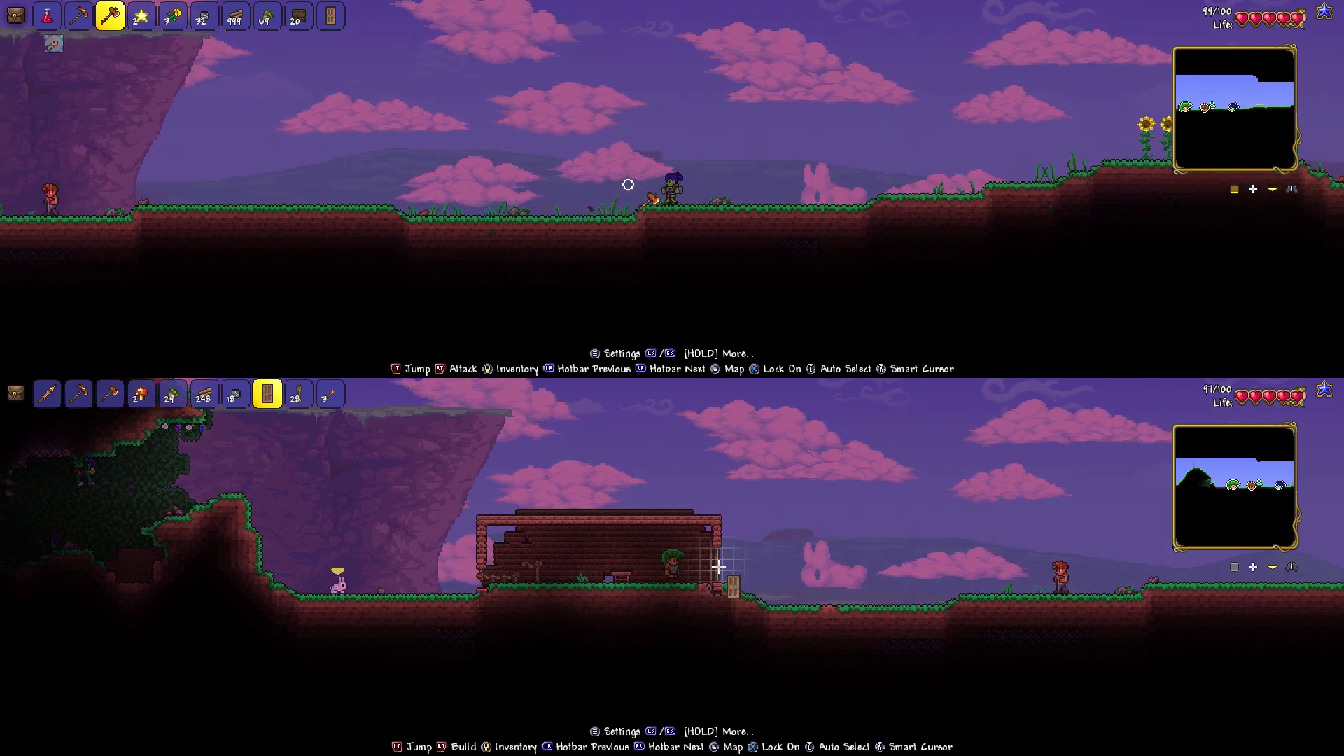
pyautogui.press('a')
pyautogui.press('space')
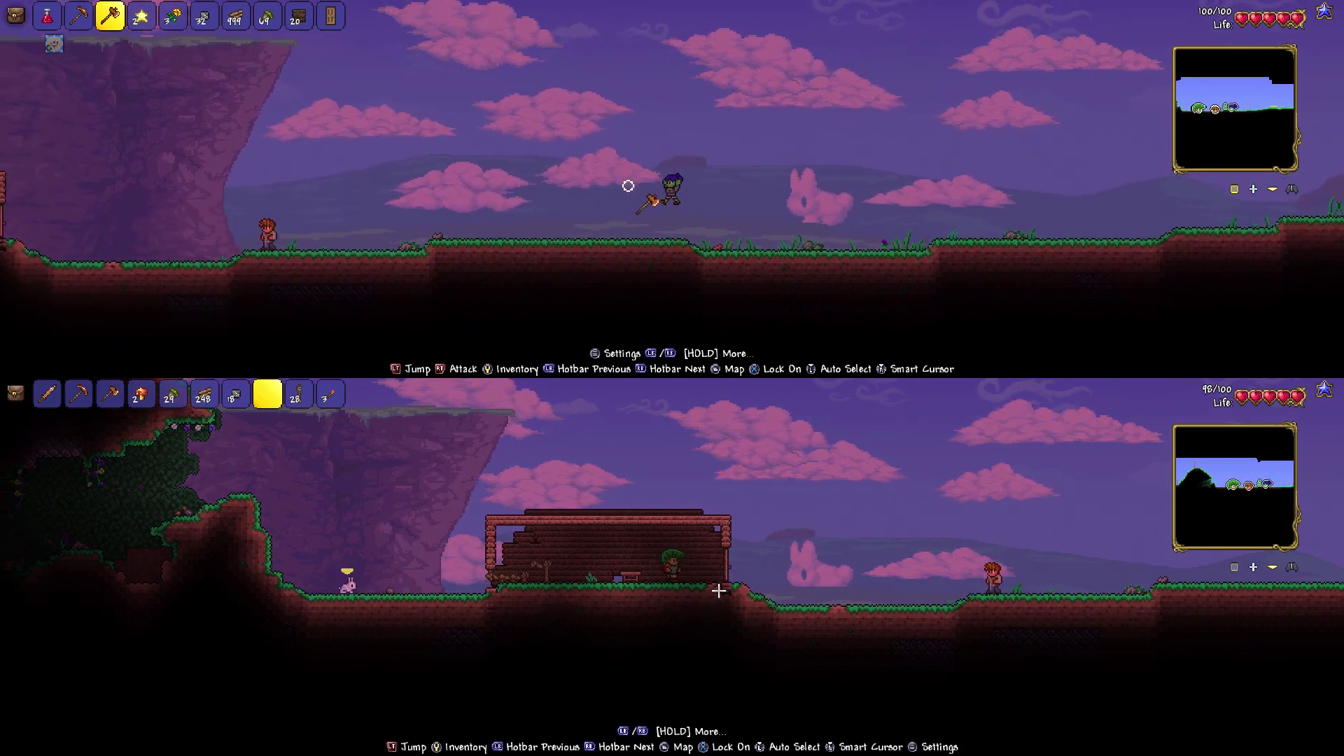
pyautogui.press('a')
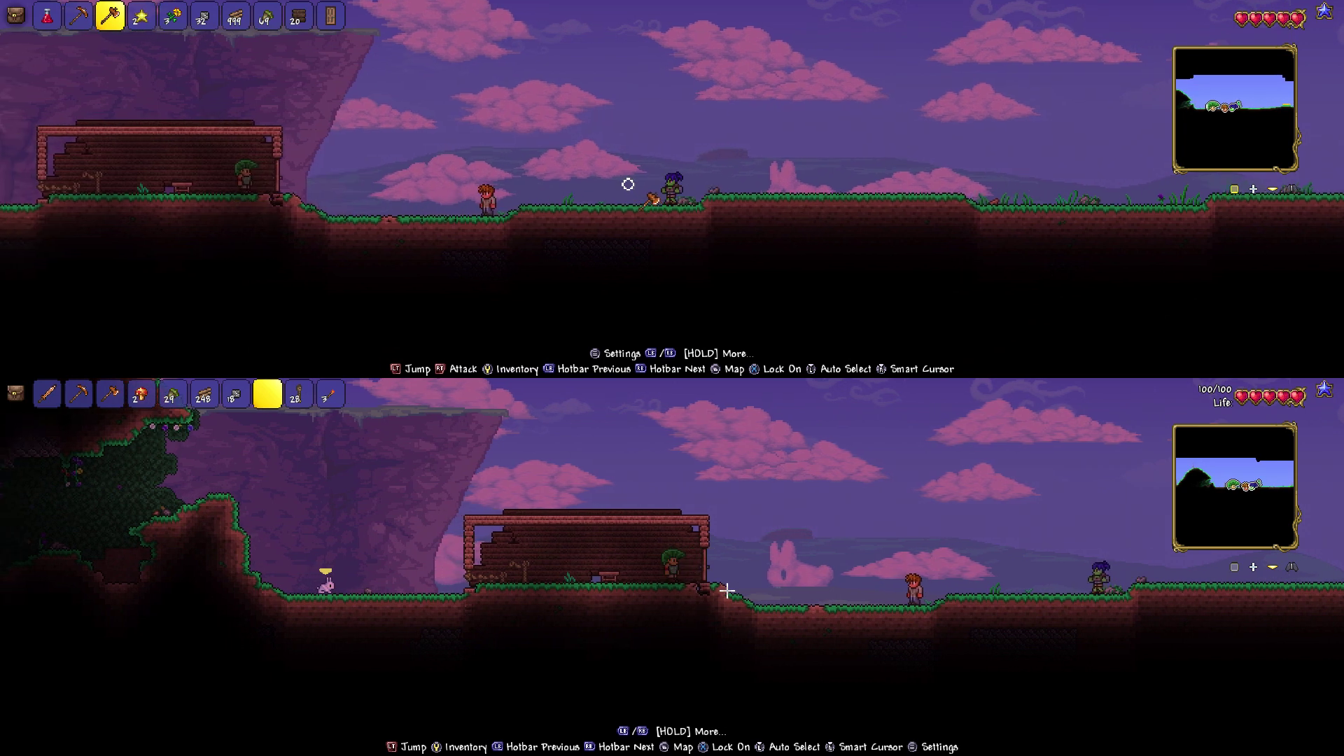
pyautogui.press('a')
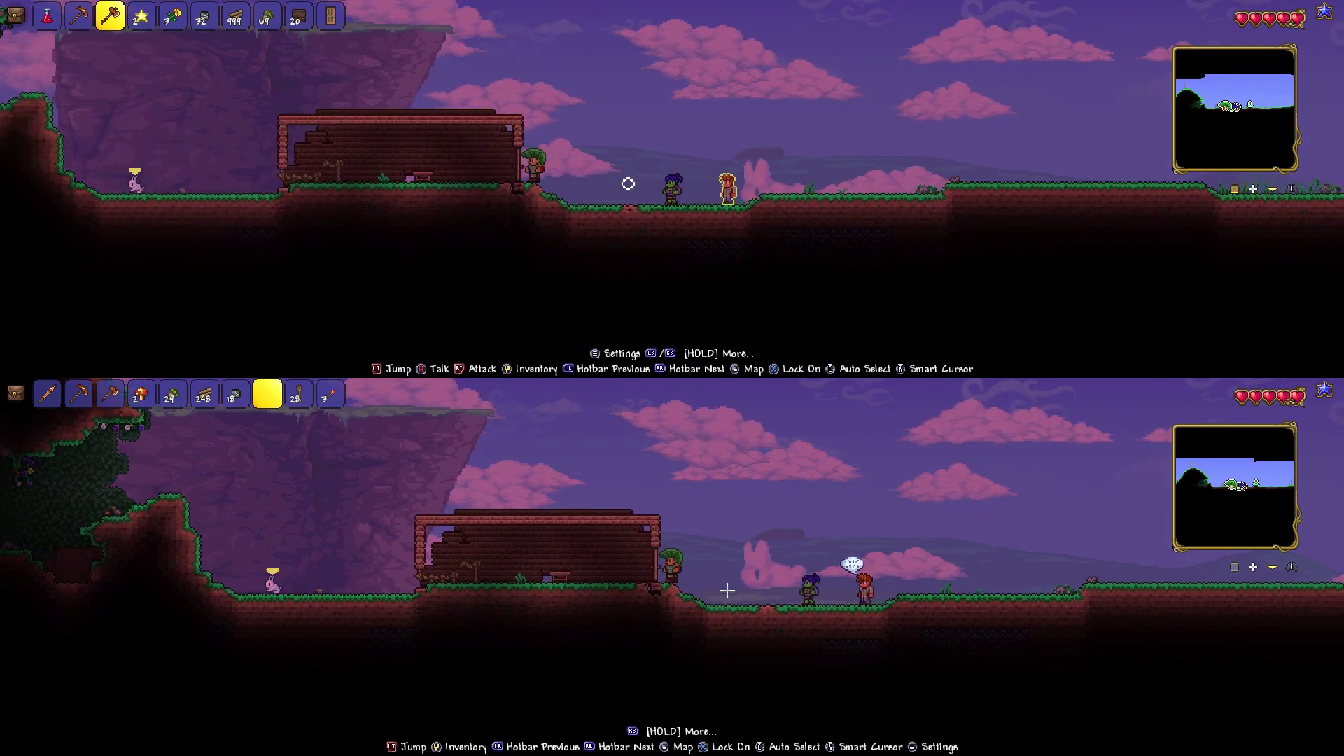
# - Move both players inside the house up to its left wall
pyautogui.press('a')
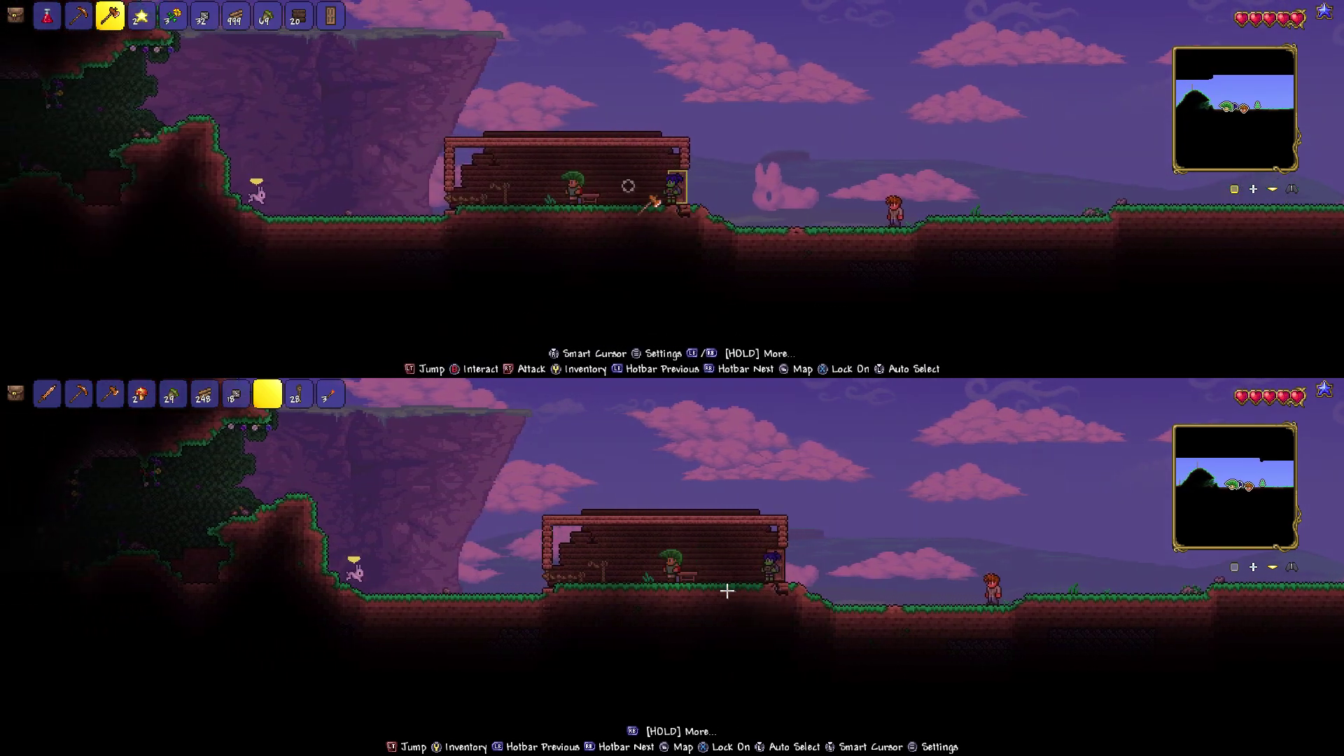
pyautogui.press('a')
pyautogui.press('a')
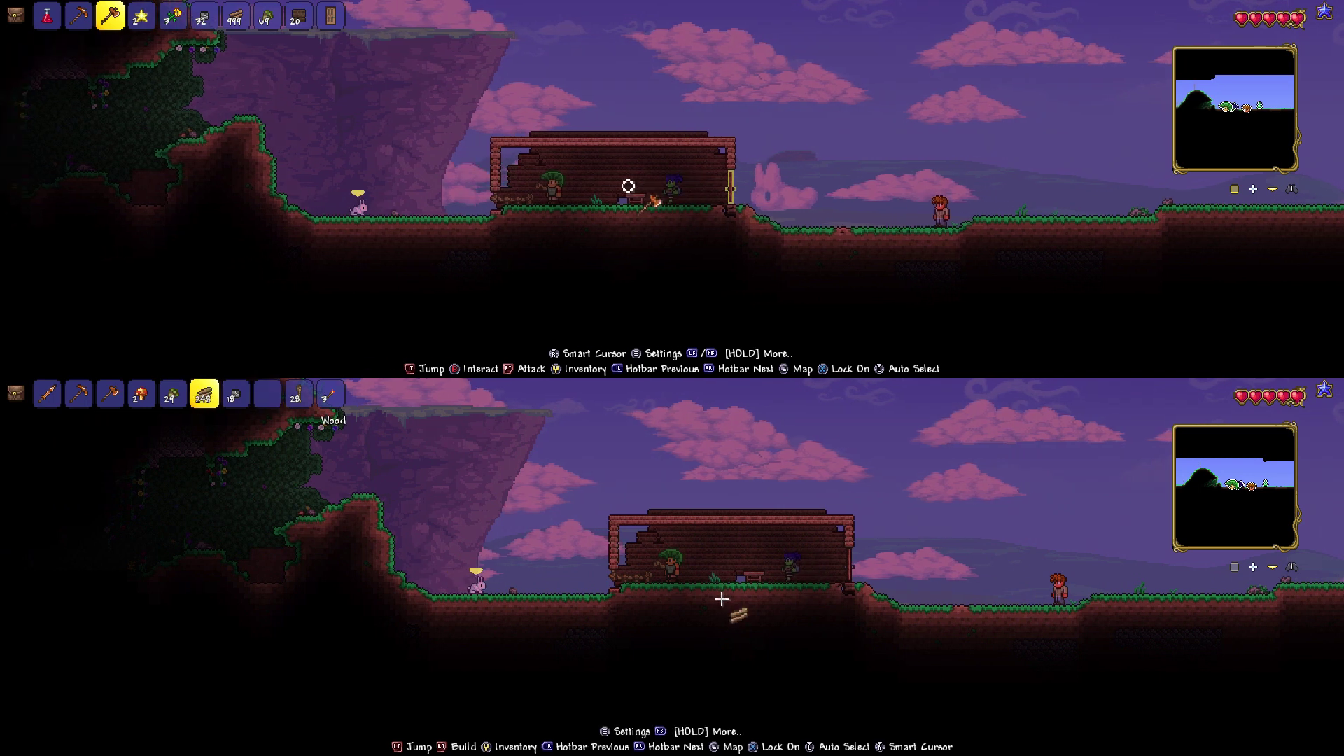
pyautogui.press('a')
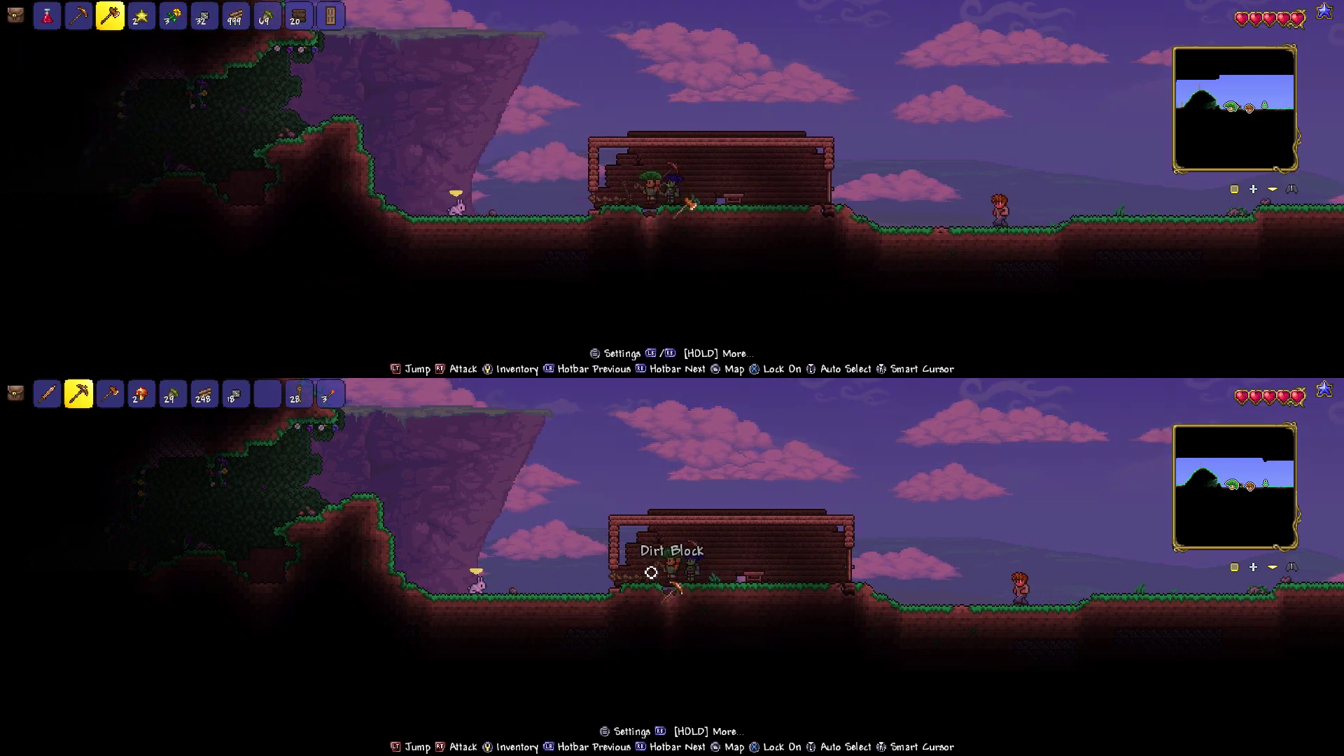
pyautogui.press('d')
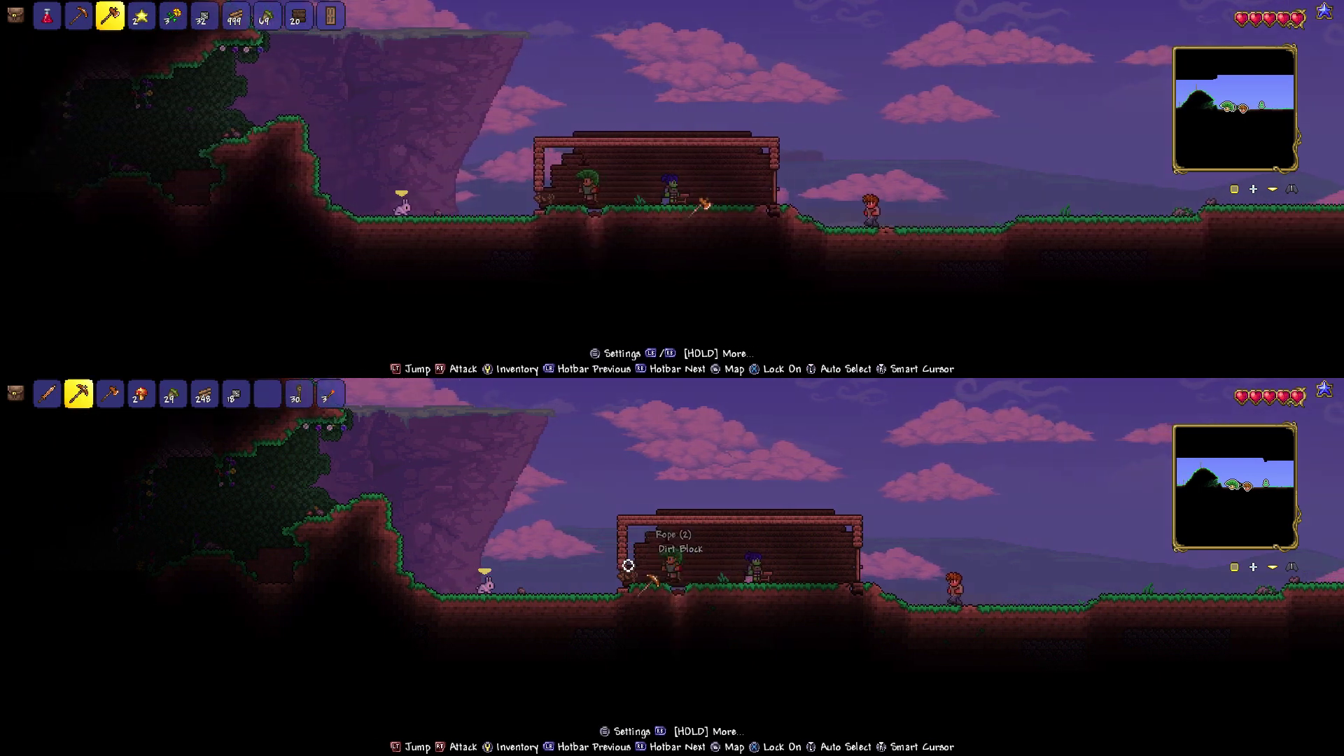
pyautogui.press('a')
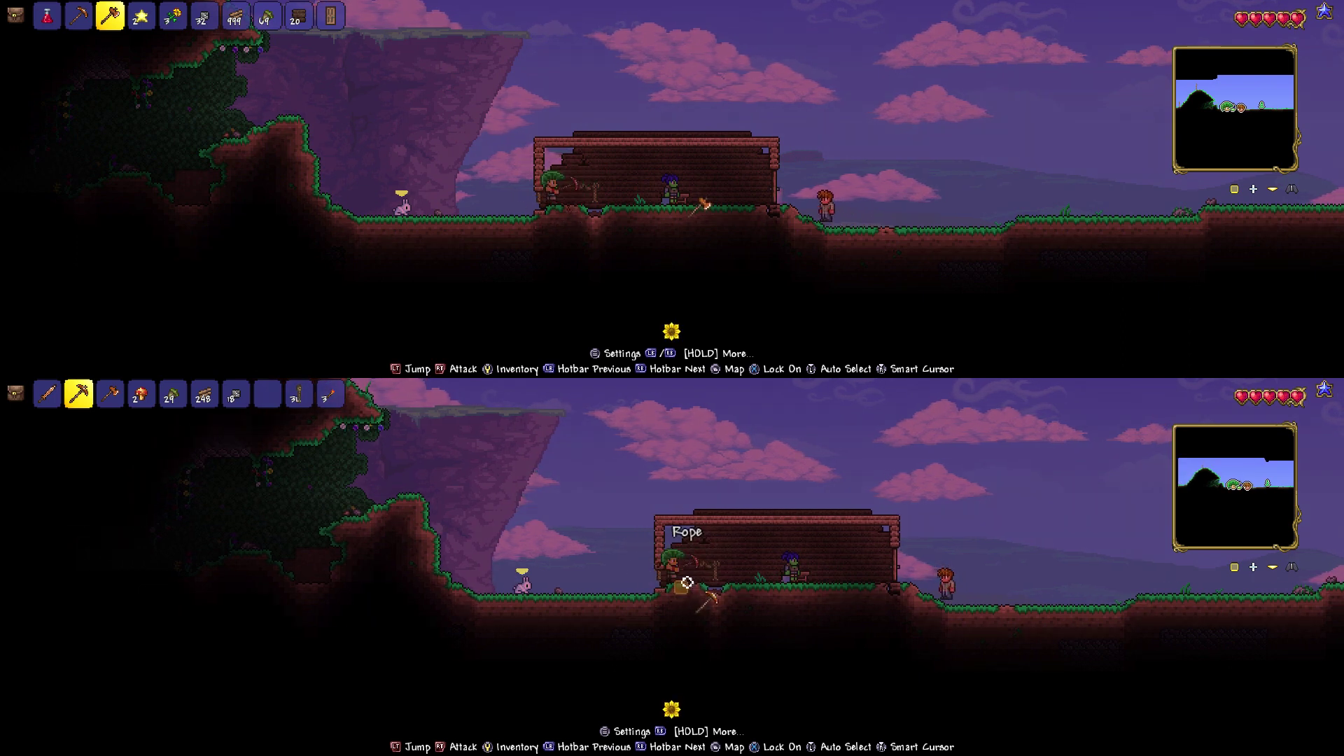
pyautogui.press('d')
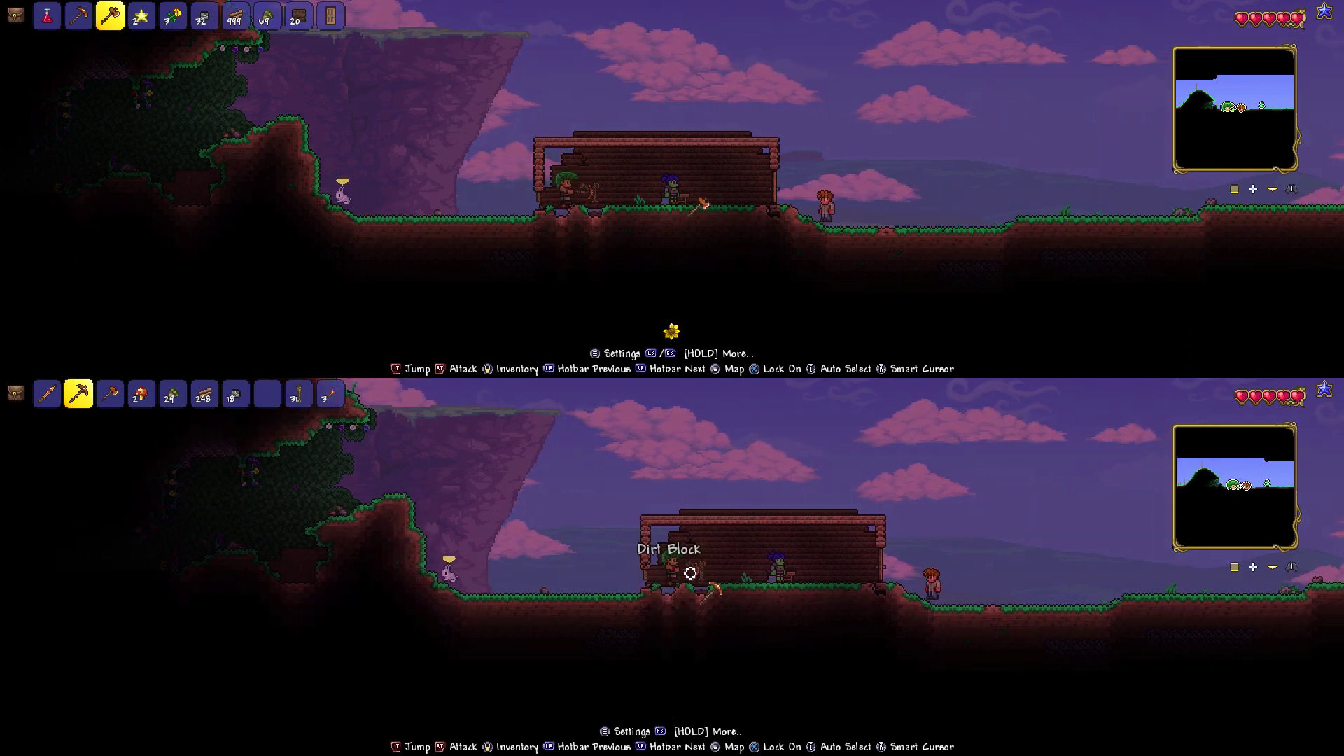
# - Mine dirt and wood from the house's left wall
pyautogui.click(634, 568)
pyautogui.press('space')
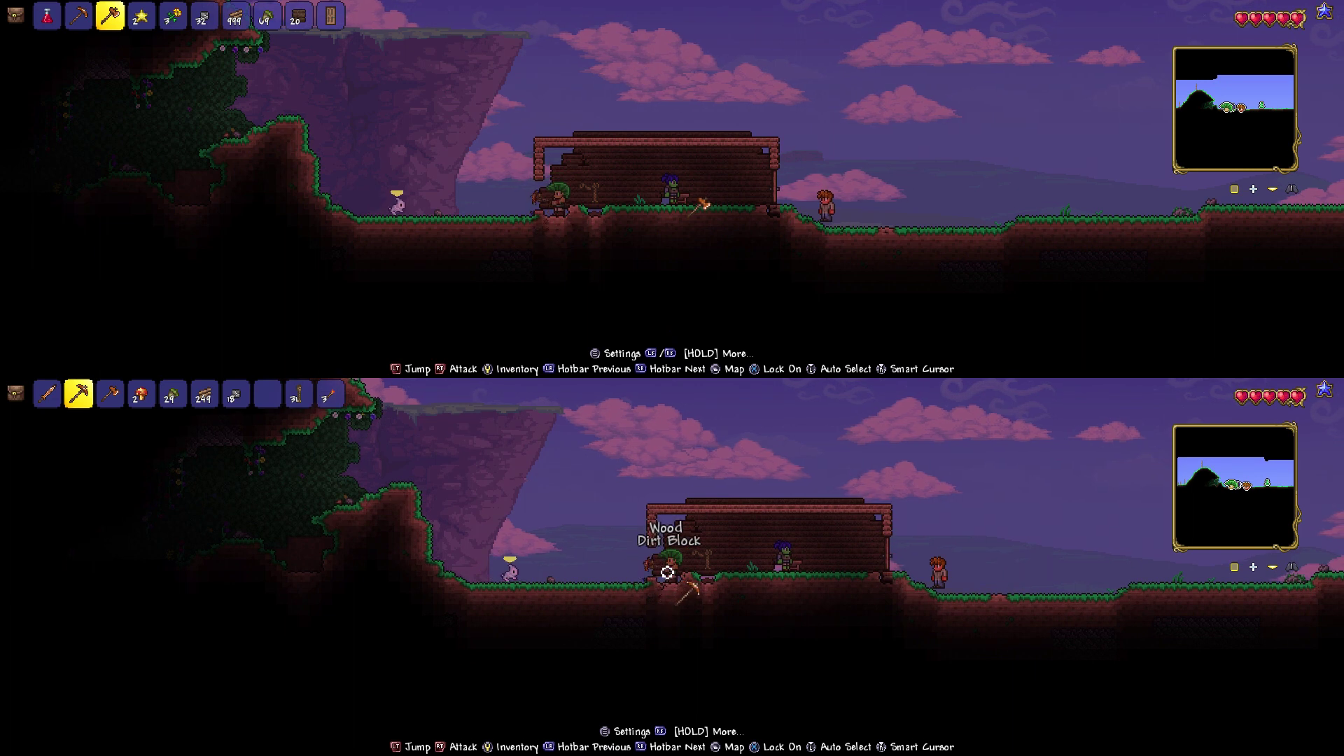
pyautogui.press('a')
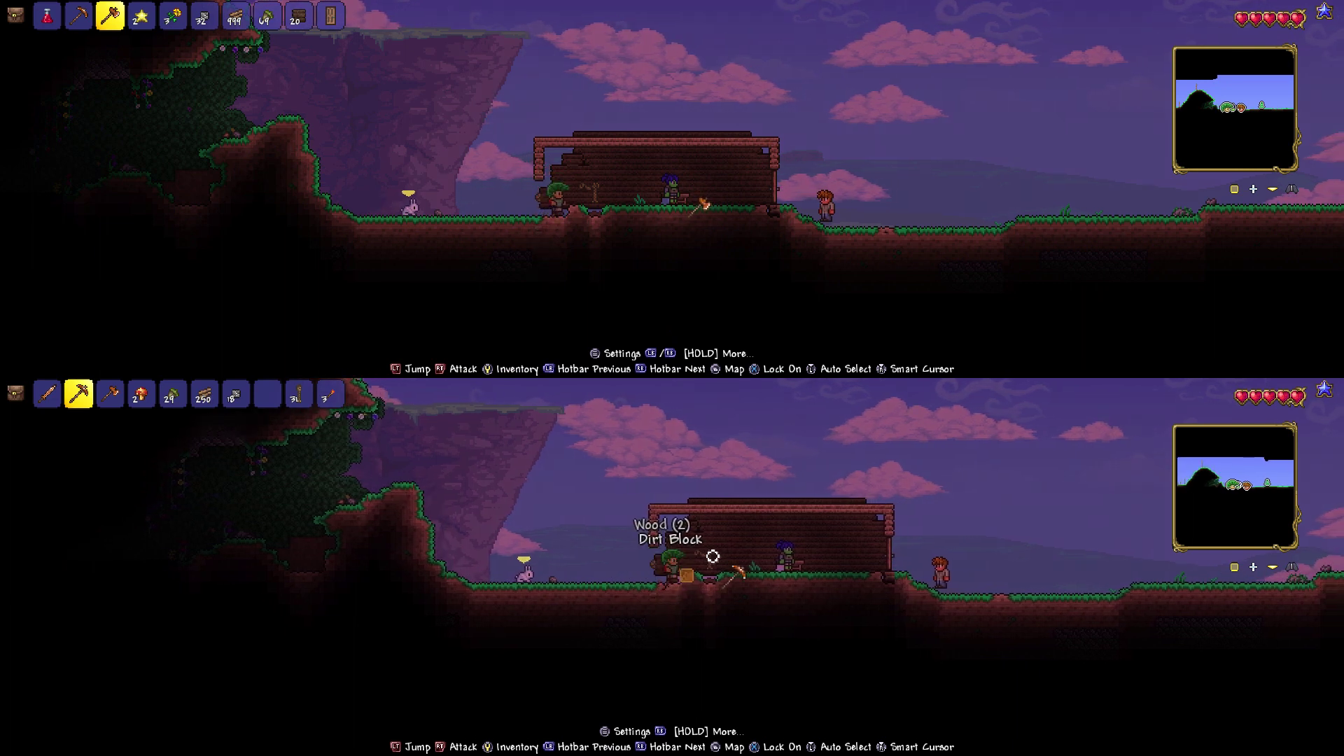
pyautogui.press('d')
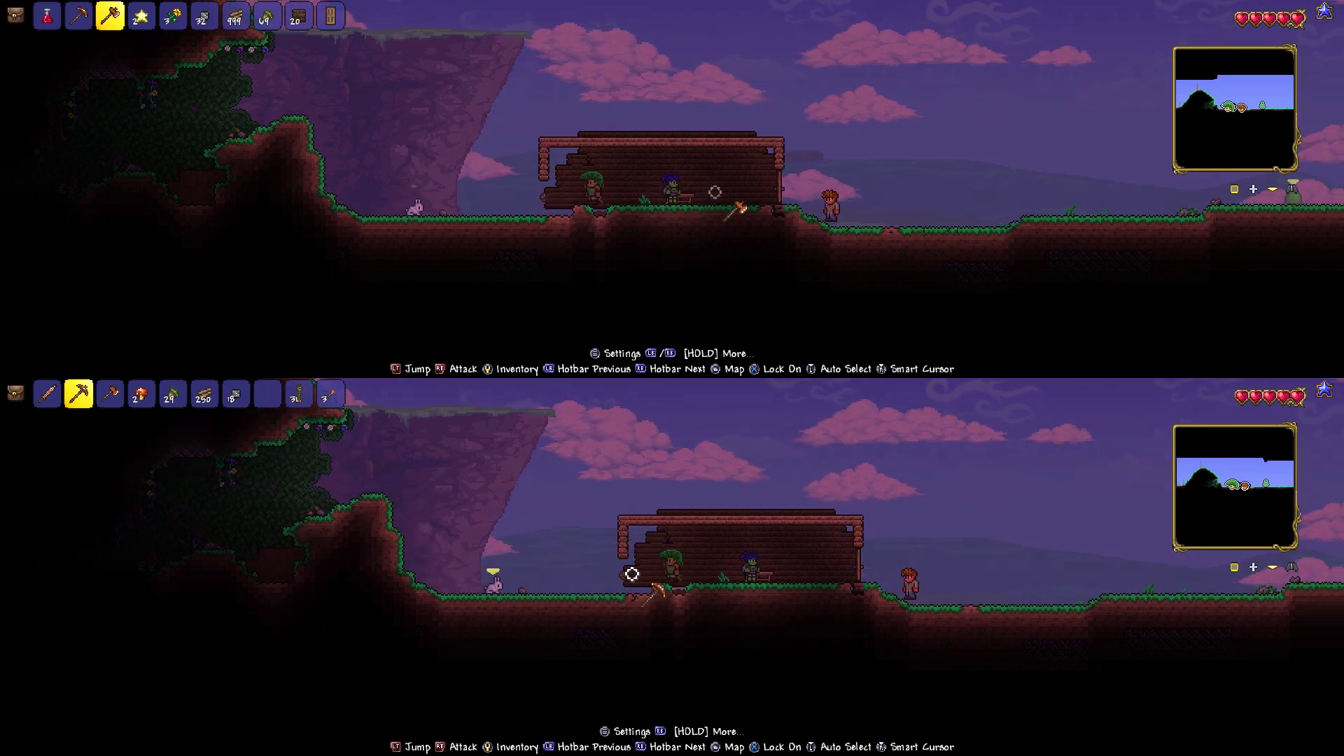
pyautogui.press('a')
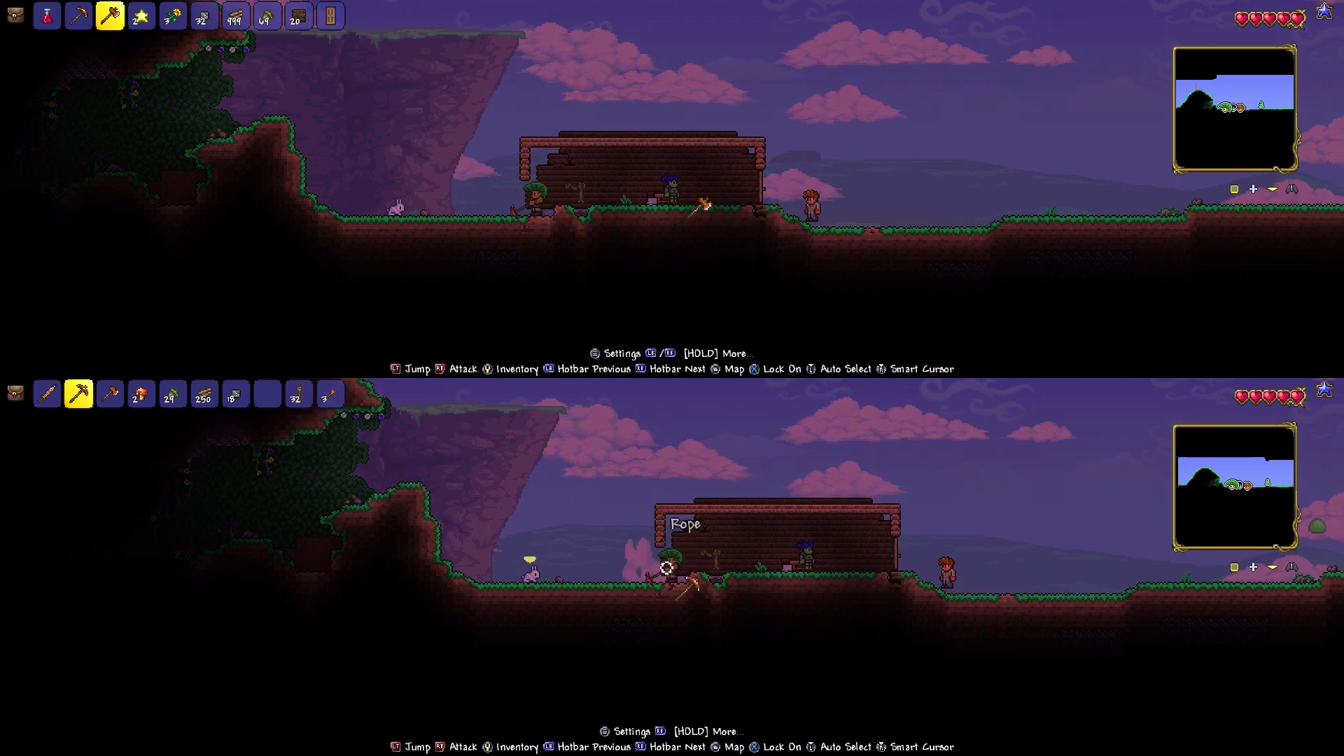
pyautogui.press('d')
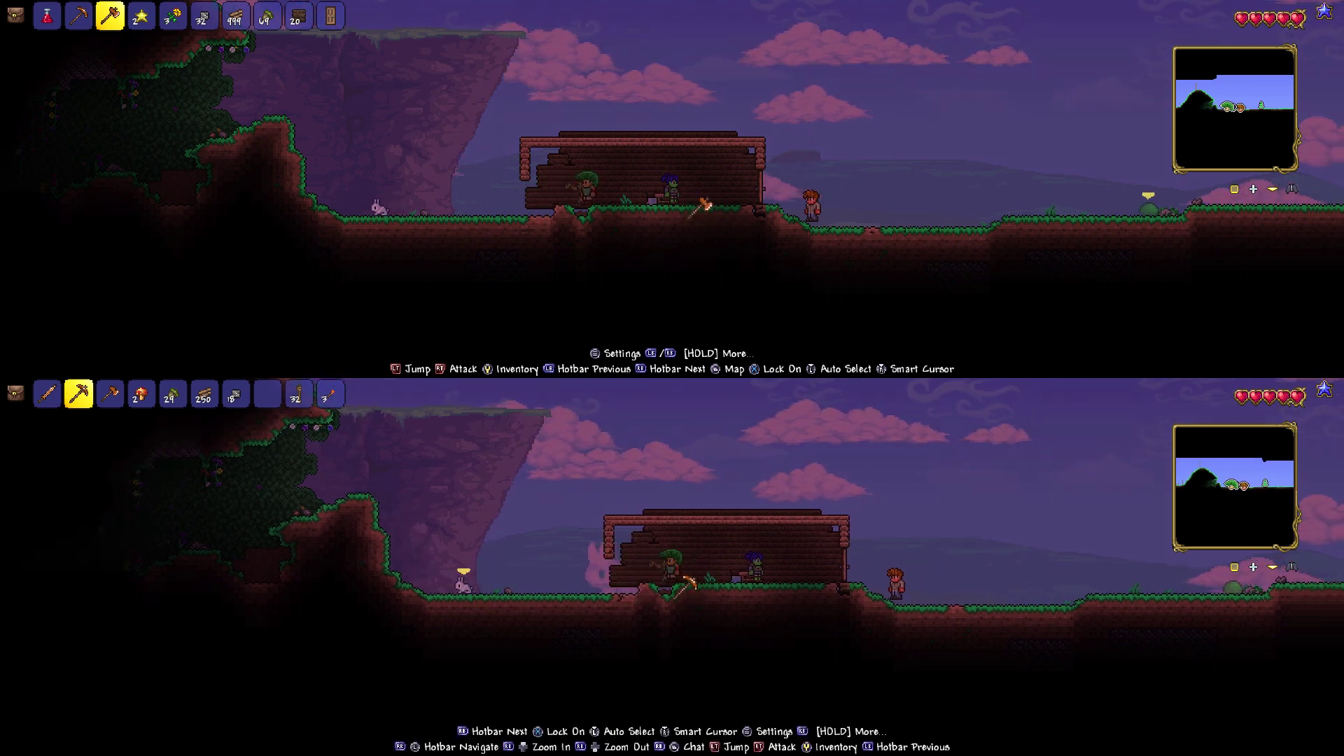
pyautogui.scroll(-5, 687, 582)
# - Ready wood and bring both players to the house door
pyautogui.press('d')
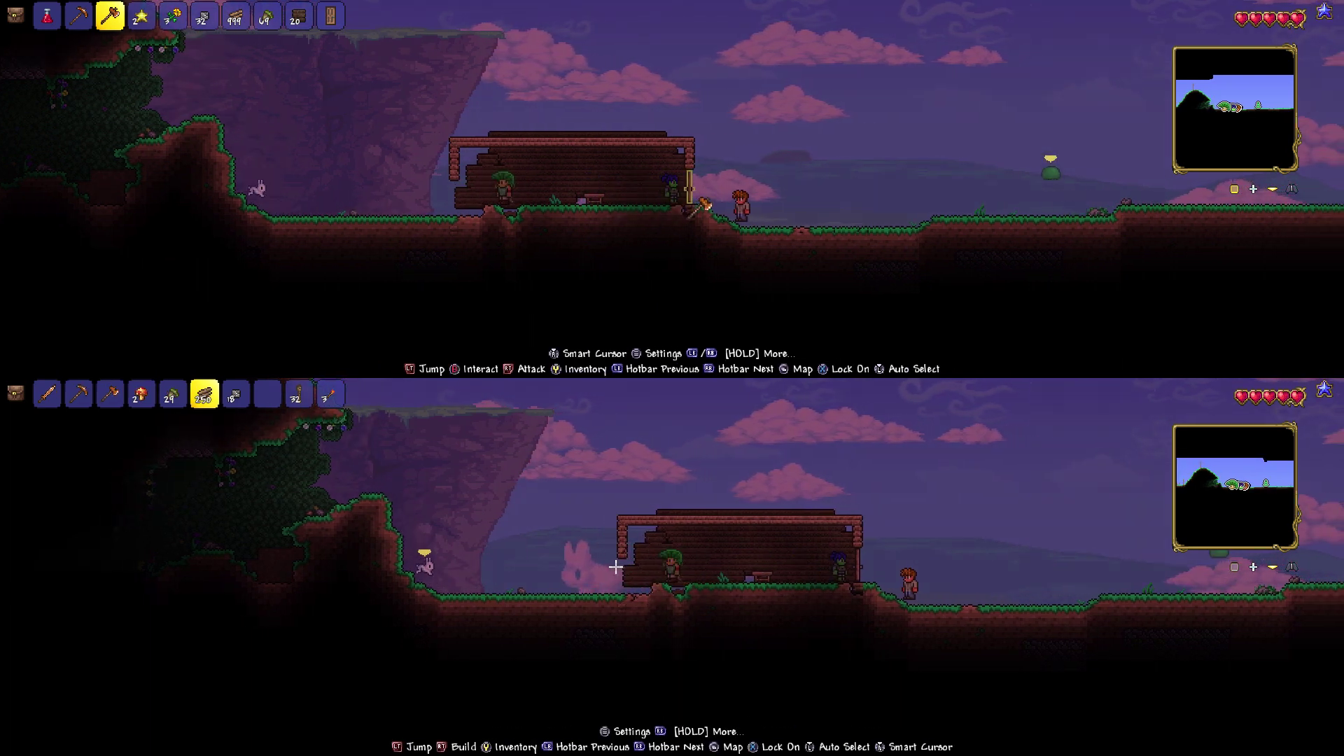
pyautogui.press('a')
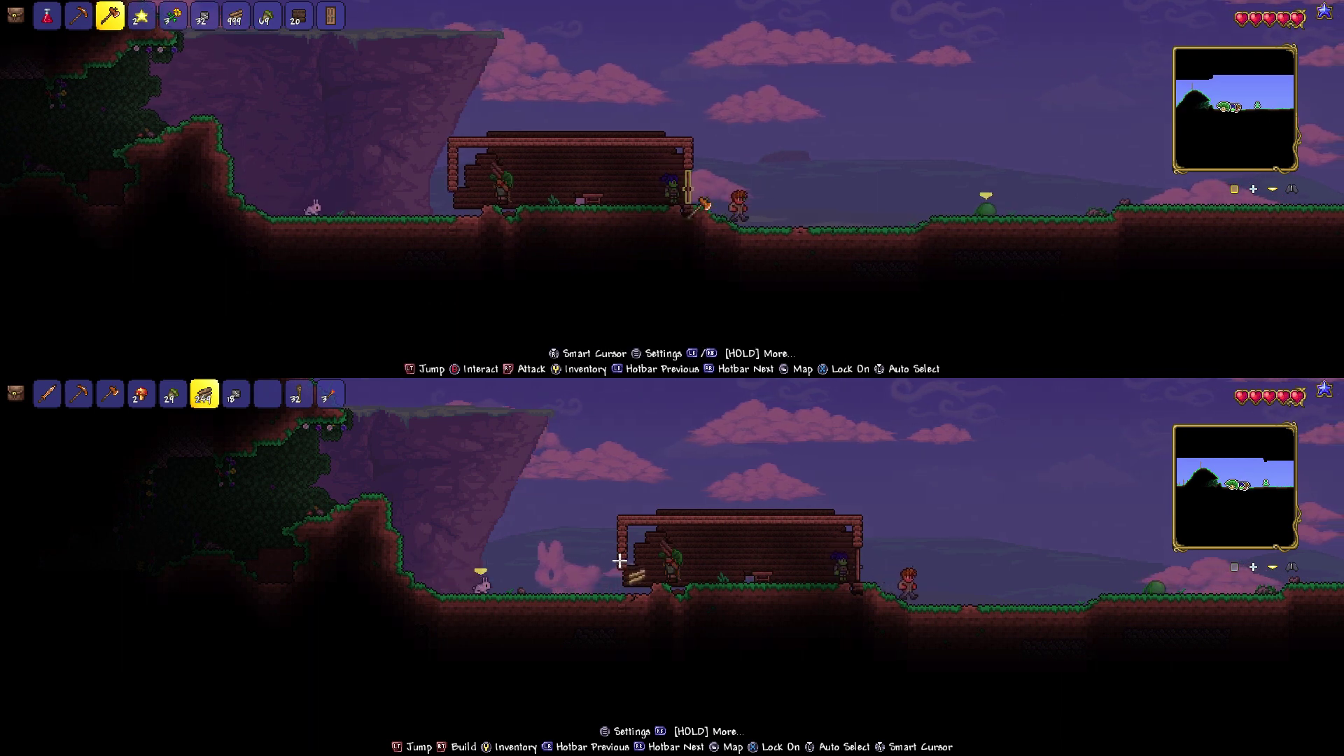
pyautogui.press('d')
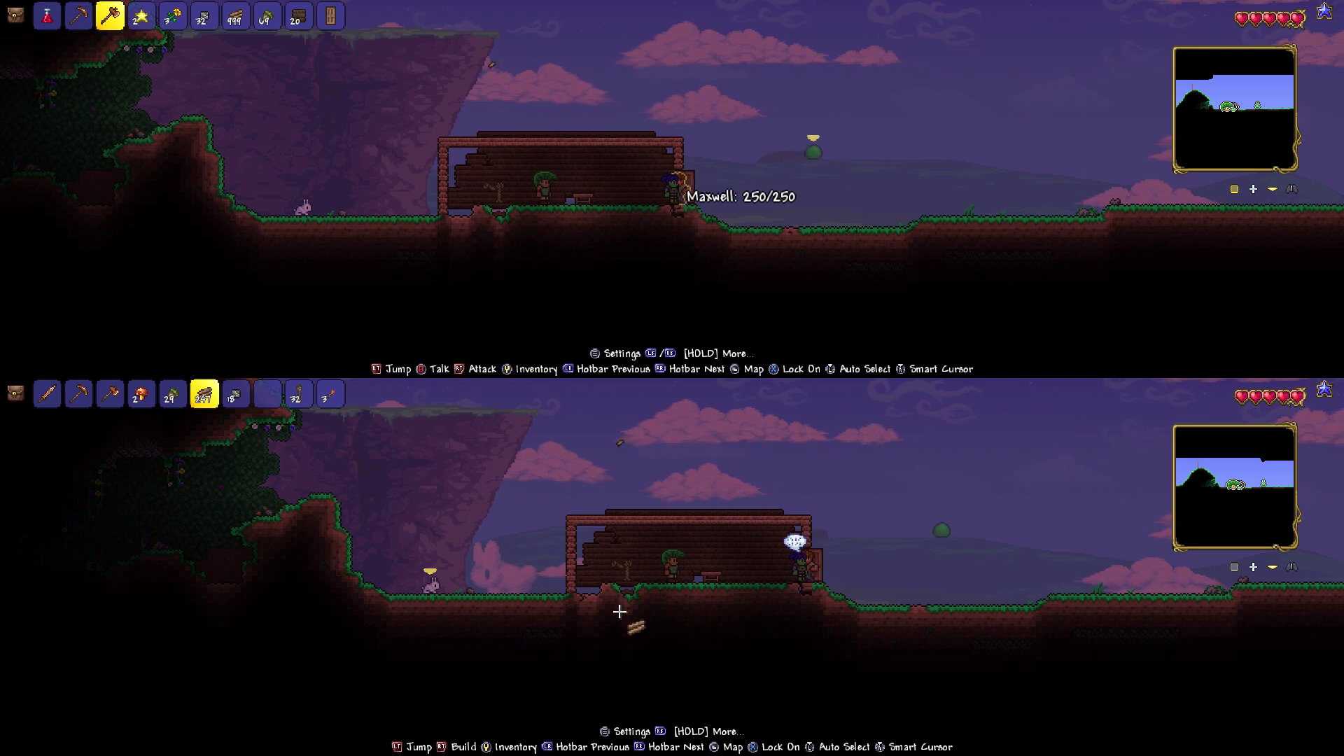
pyautogui.press('a')
# - Open the bottom player's inventory and move to the Acorn
pyautogui.press('Escape')
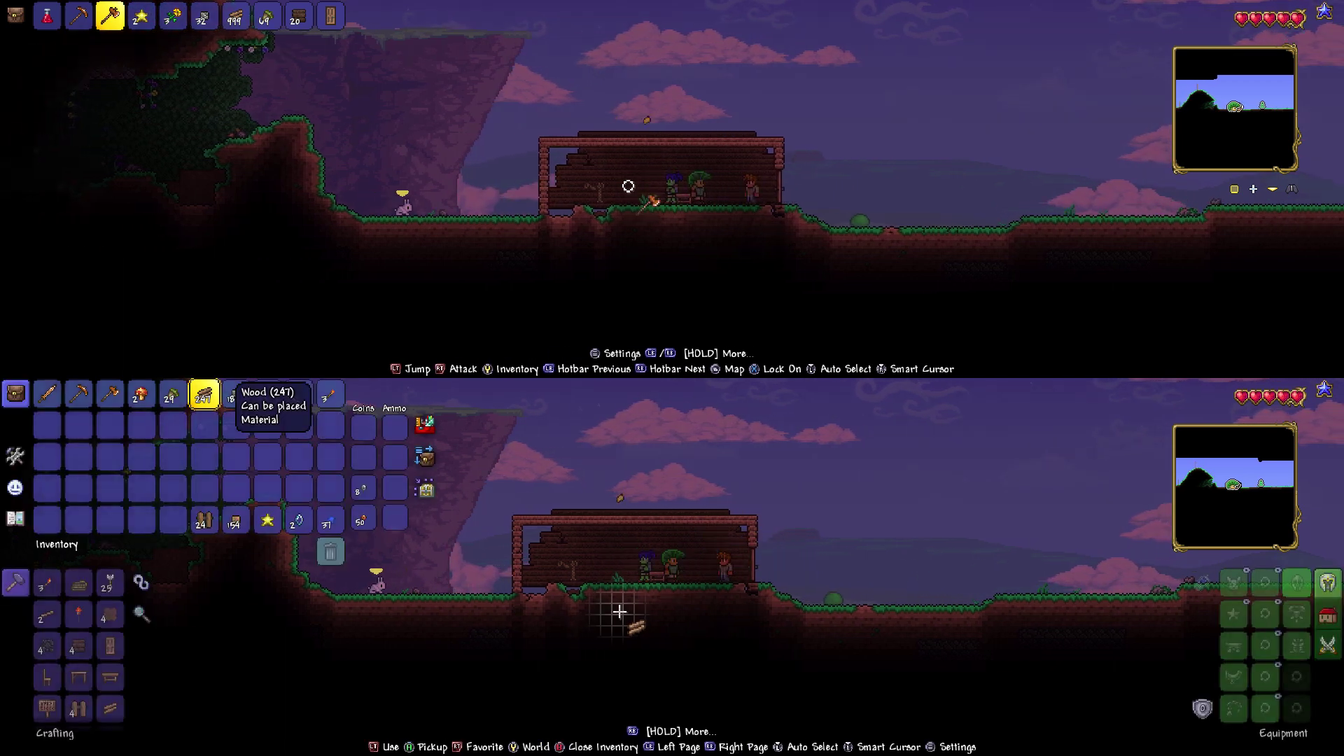
pyautogui.press('a')
pyautogui.press('Left')
pyautogui.press('Escape')
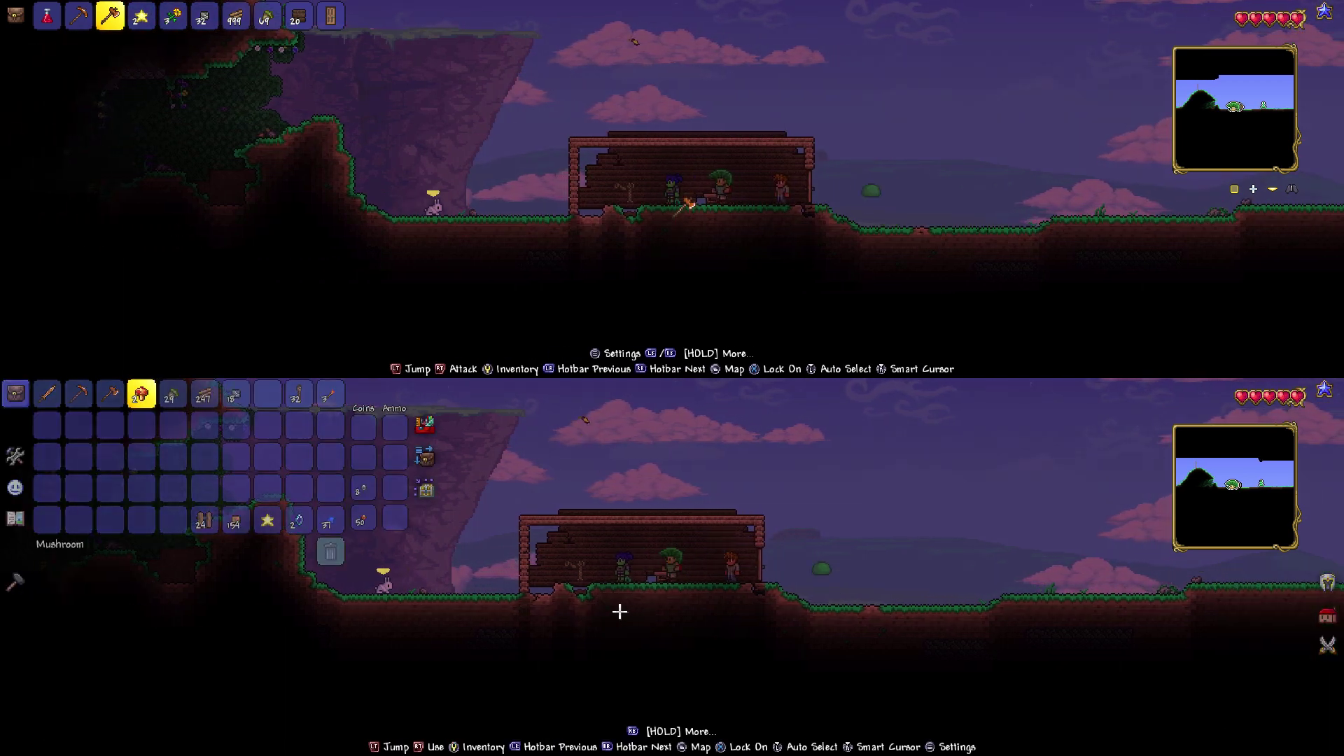
pyautogui.press('Escape')
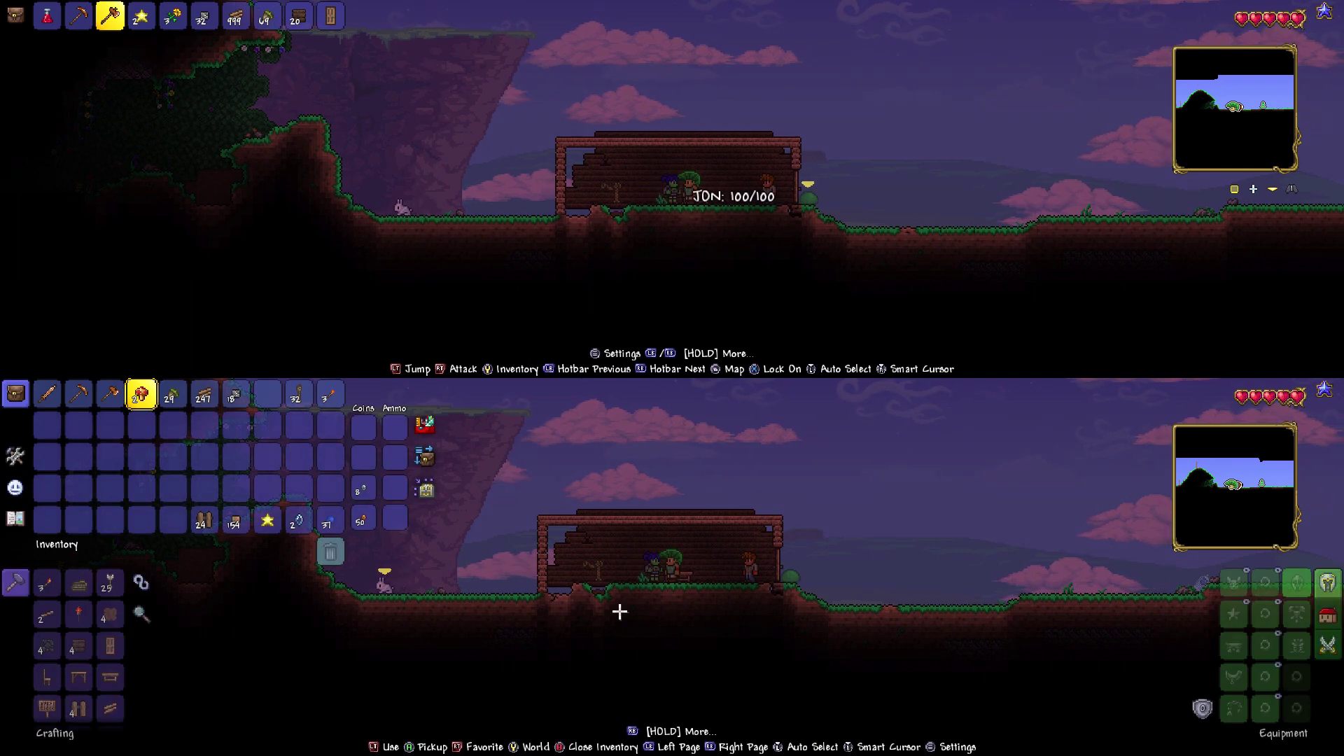
pyautogui.press('d')
pyautogui.press('d')
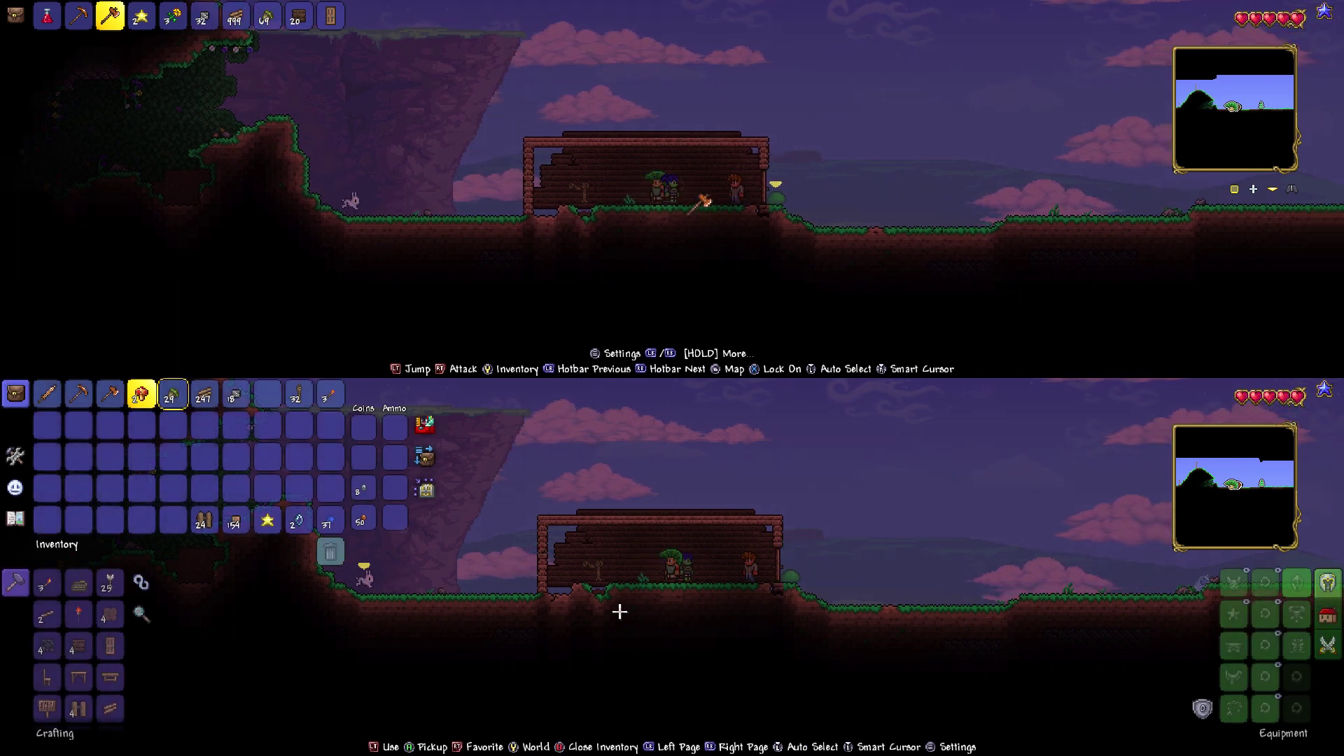
# - Navigate down to the Dirt Wall recipe and browse the crafting list
pyautogui.press('Down')
pyautogui.press('Right')
pyautogui.press('Down')
pyautogui.press('Down')
pyautogui.press('Down')
pyautogui.press('Left')
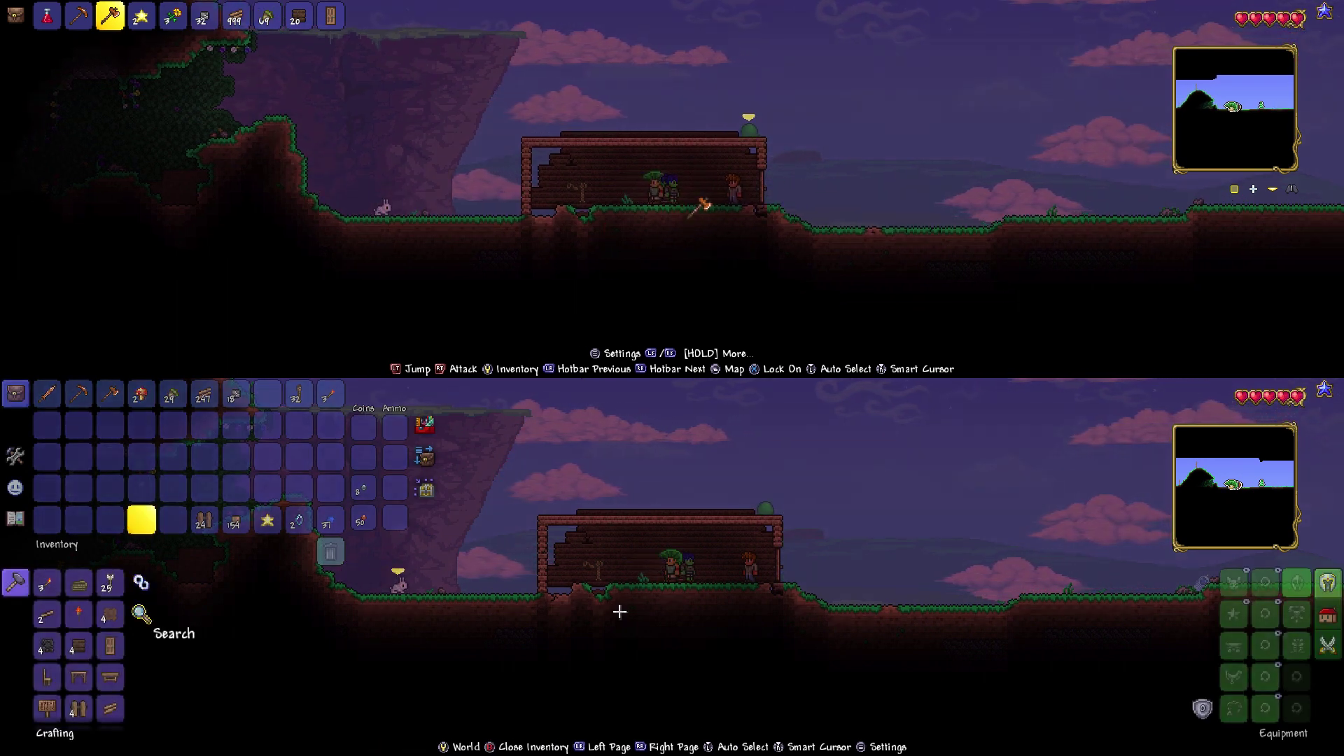
pyautogui.press('Down')
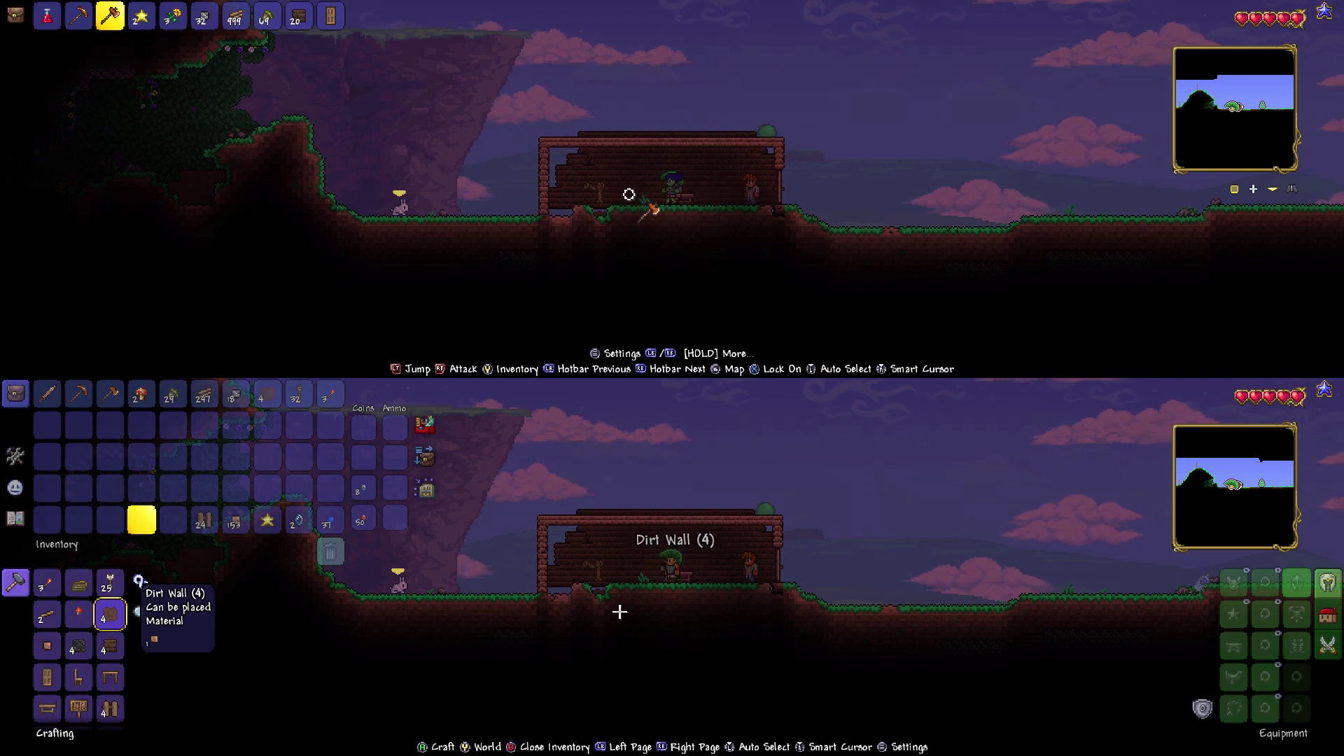
pyautogui.press('a')
# - Walk the top player to the guide while the held item cycles through Acorn and Fallen Star
pyautogui.press('d')
pyautogui.click(715, 194)
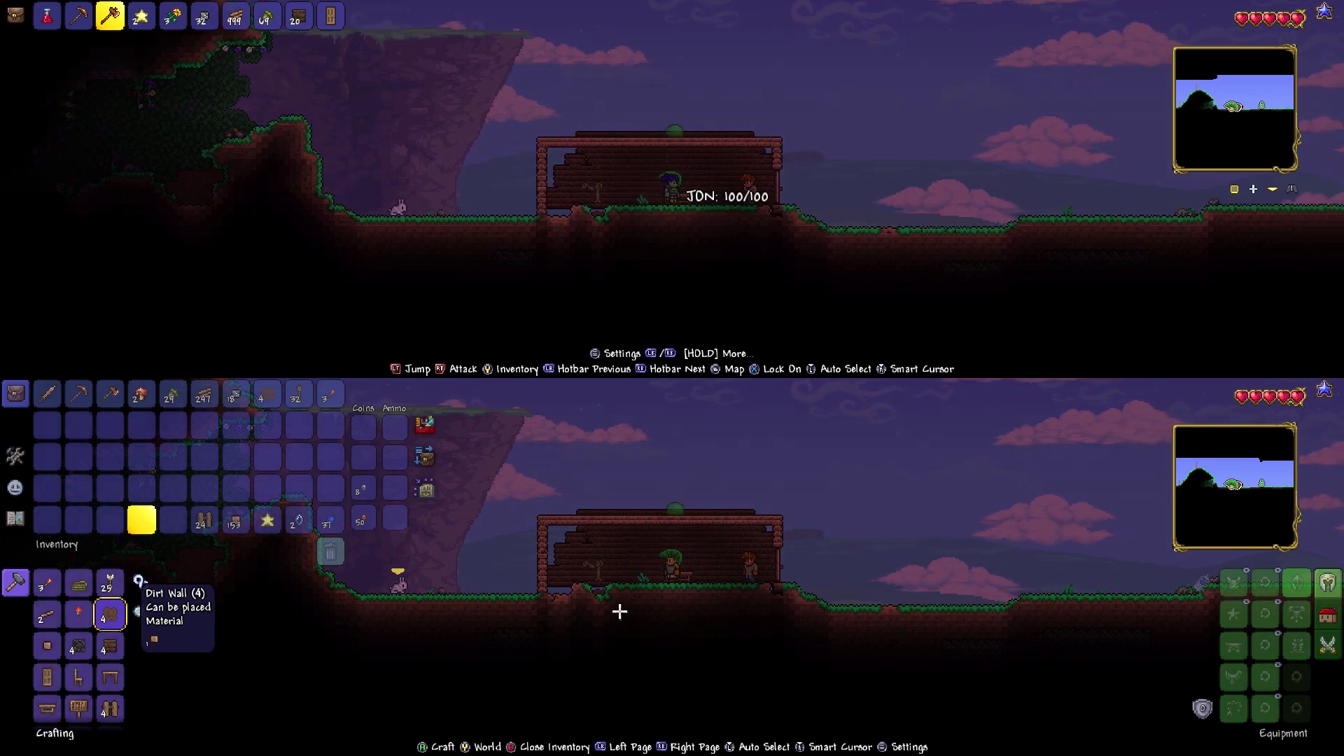
pyautogui.press('d')
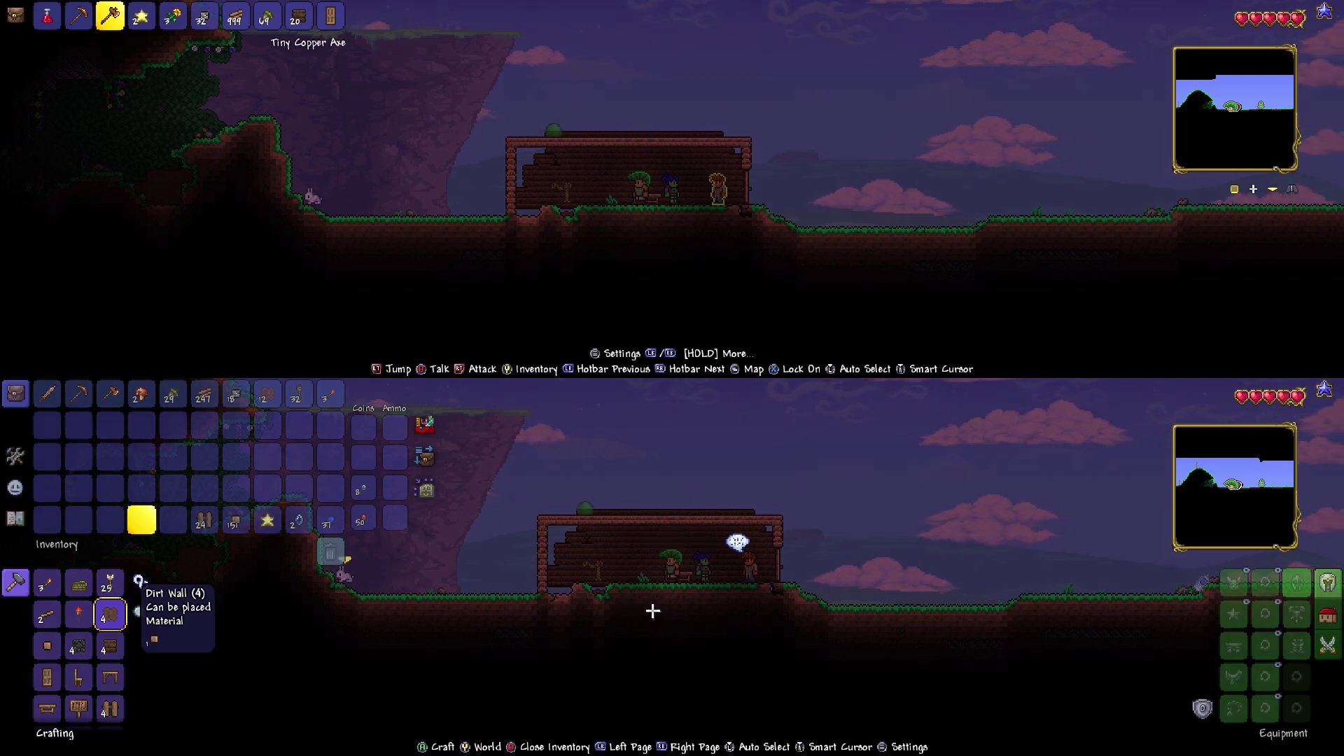
pyautogui.press('0')
pyautogui.press('Up')
pyautogui.press('9')
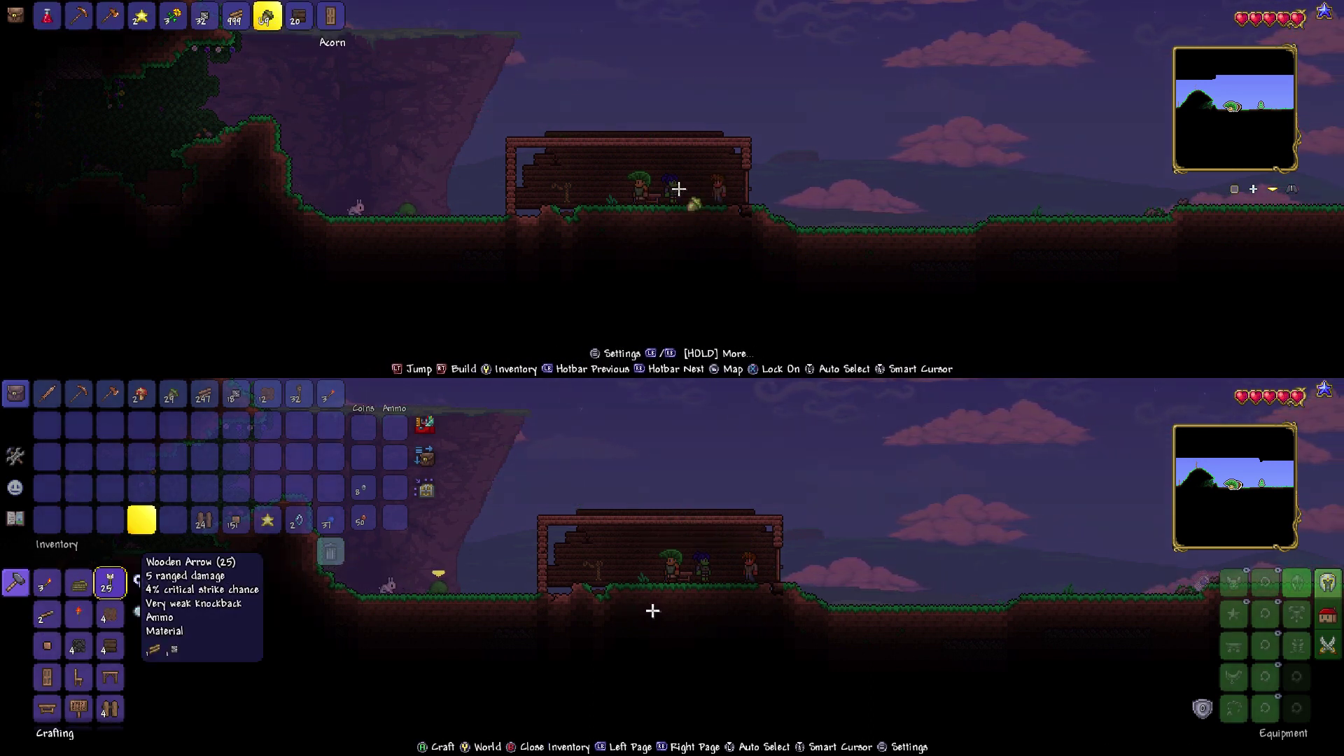
pyautogui.press('7')
pyautogui.press('Up')
# - Select the Wood Wall recipe, craft walls up to 16, and close the inventory
pyautogui.press('4')
pyautogui.press('Up')
pyautogui.press('Up')
pyautogui.press('Up')
pyautogui.press('Right')
pyautogui.press('Right')
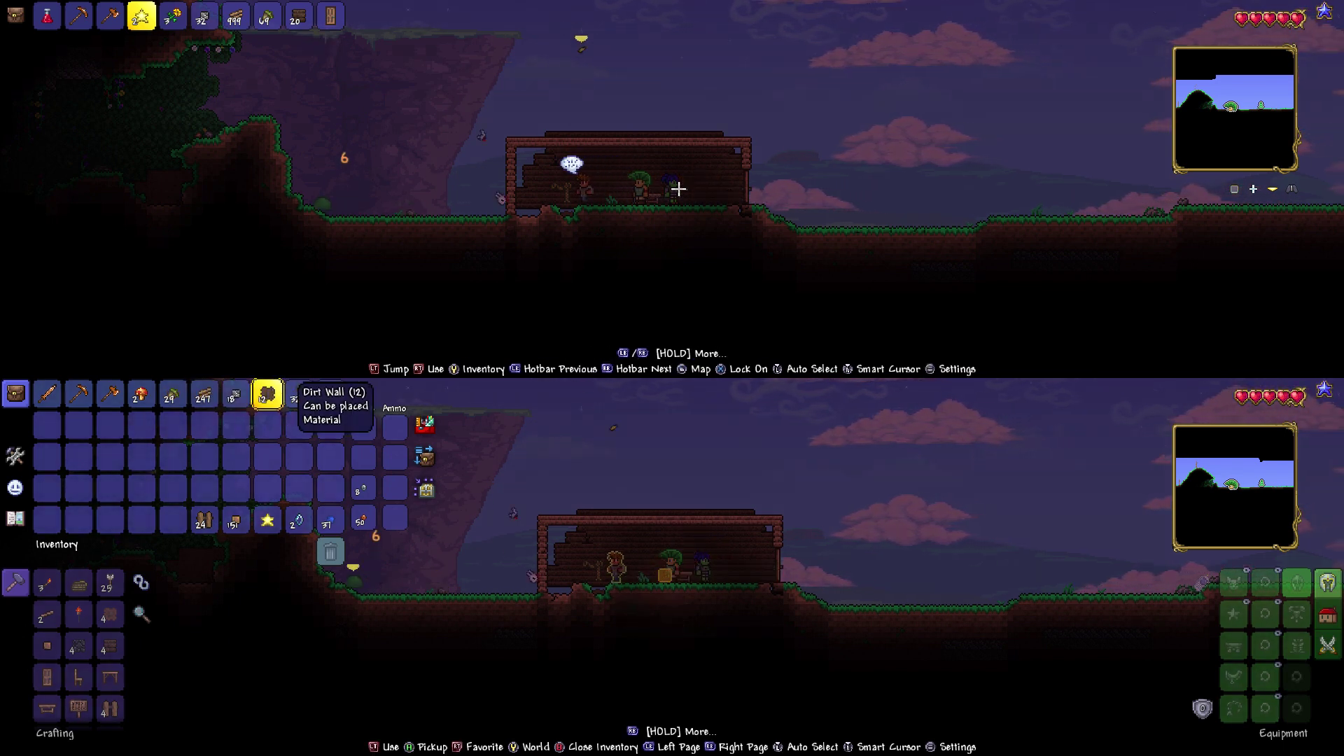
pyautogui.press('Down')
pyautogui.press('Down')
pyautogui.press('Down')
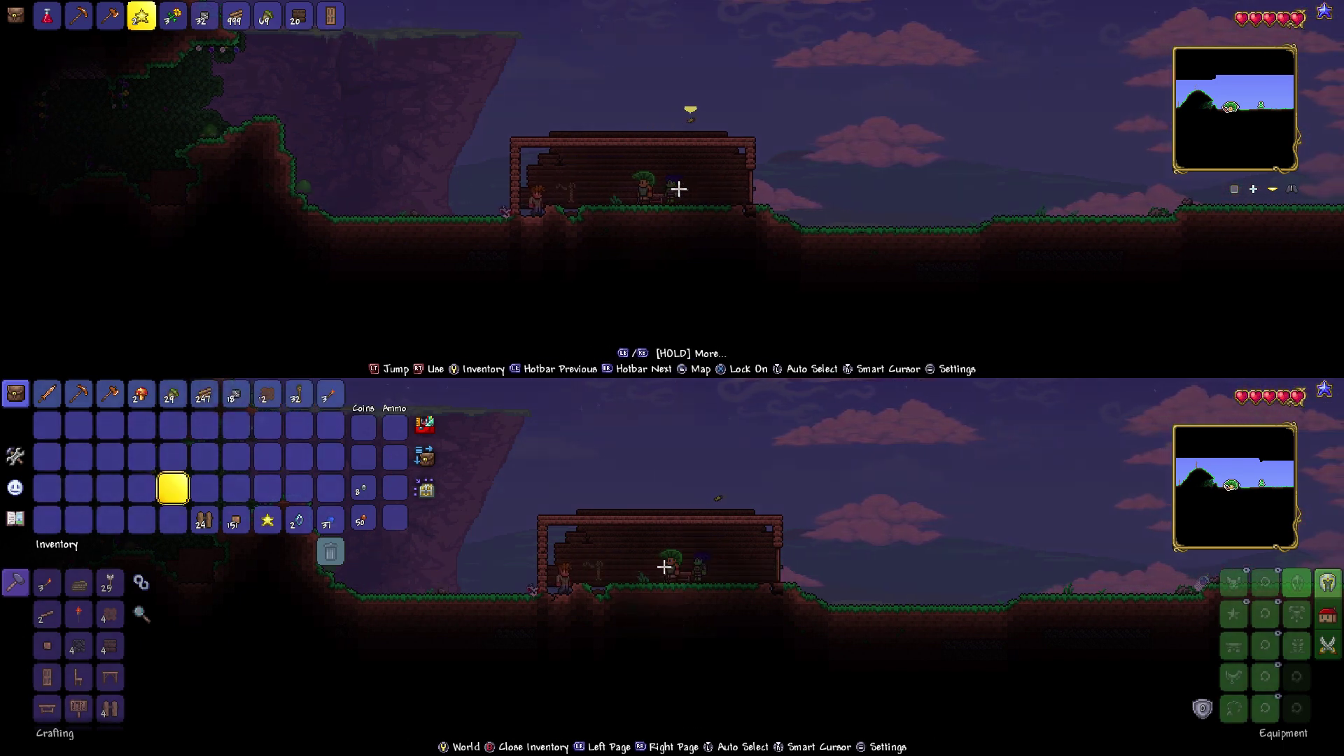
pyautogui.press('Down')
pyautogui.press('Down')
pyautogui.press('Down')
pyautogui.press('Down')
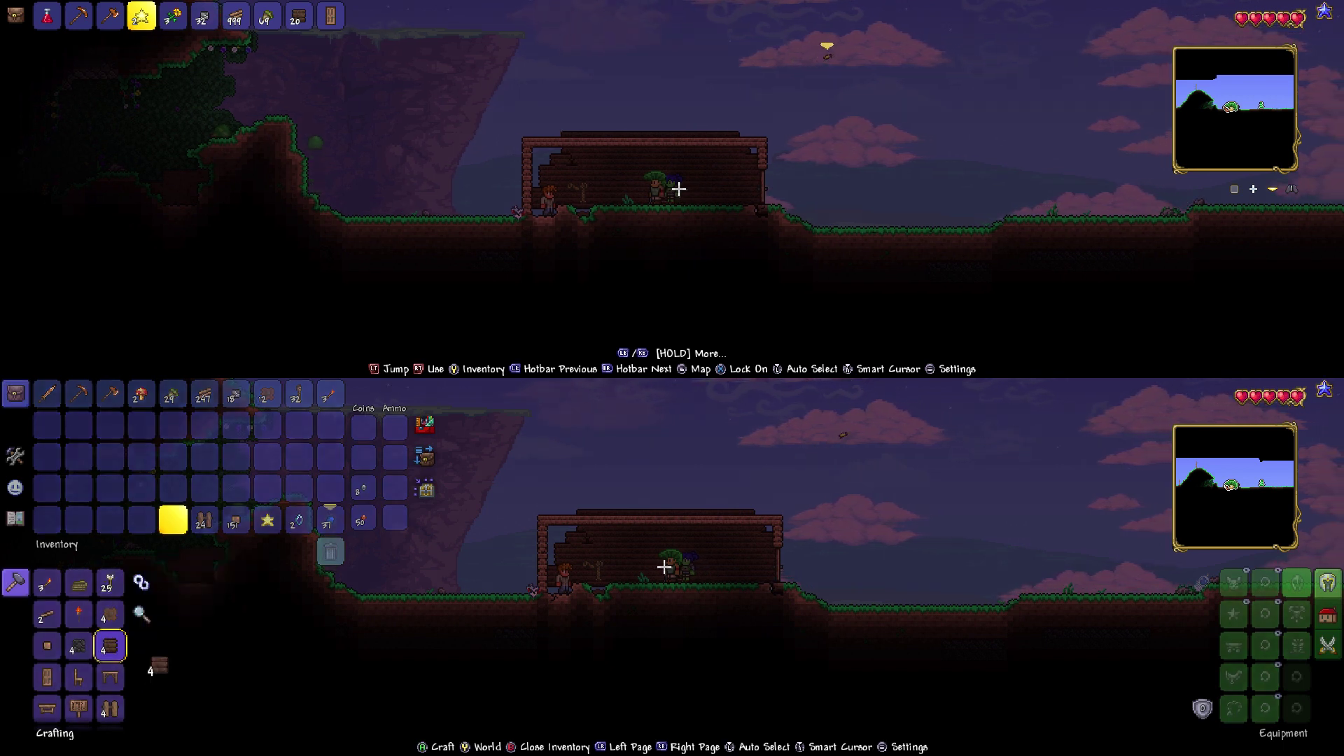
pyautogui.press('Return')
pyautogui.press('Return')
pyautogui.press('Escape')
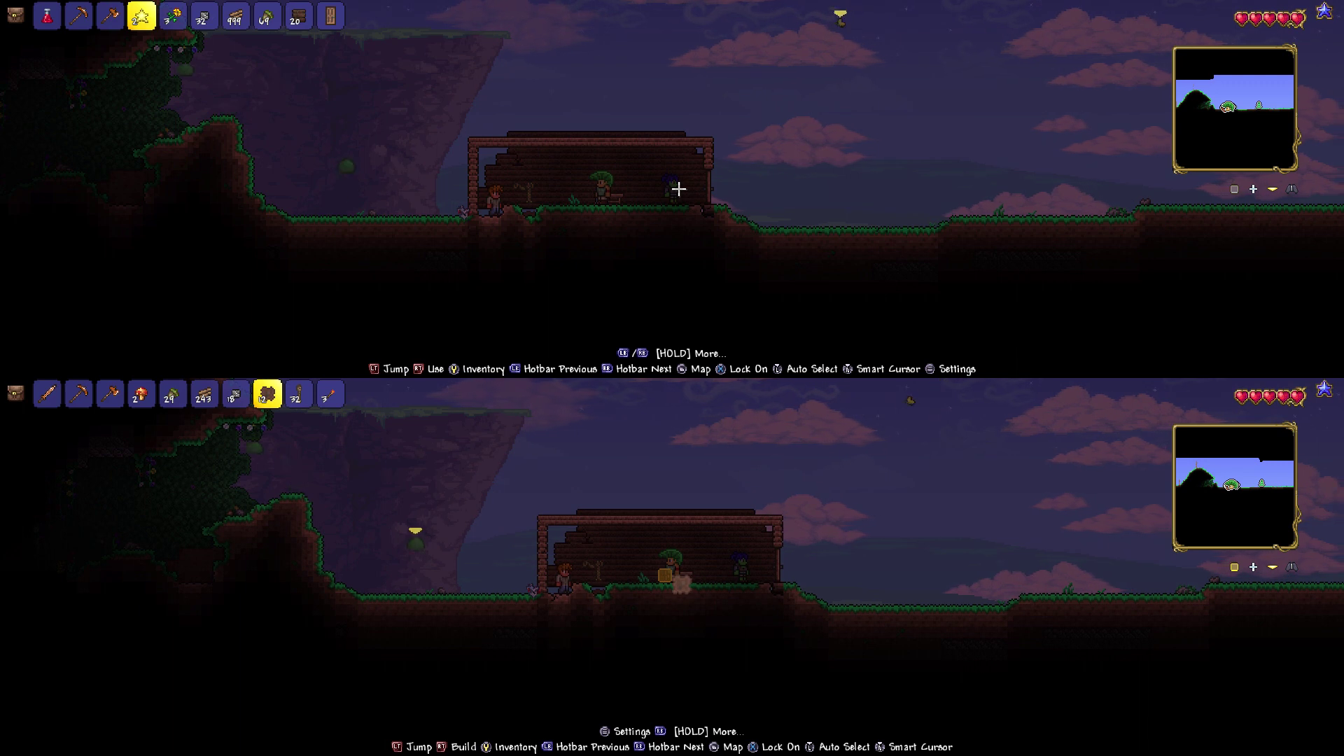
pyautogui.press('a')
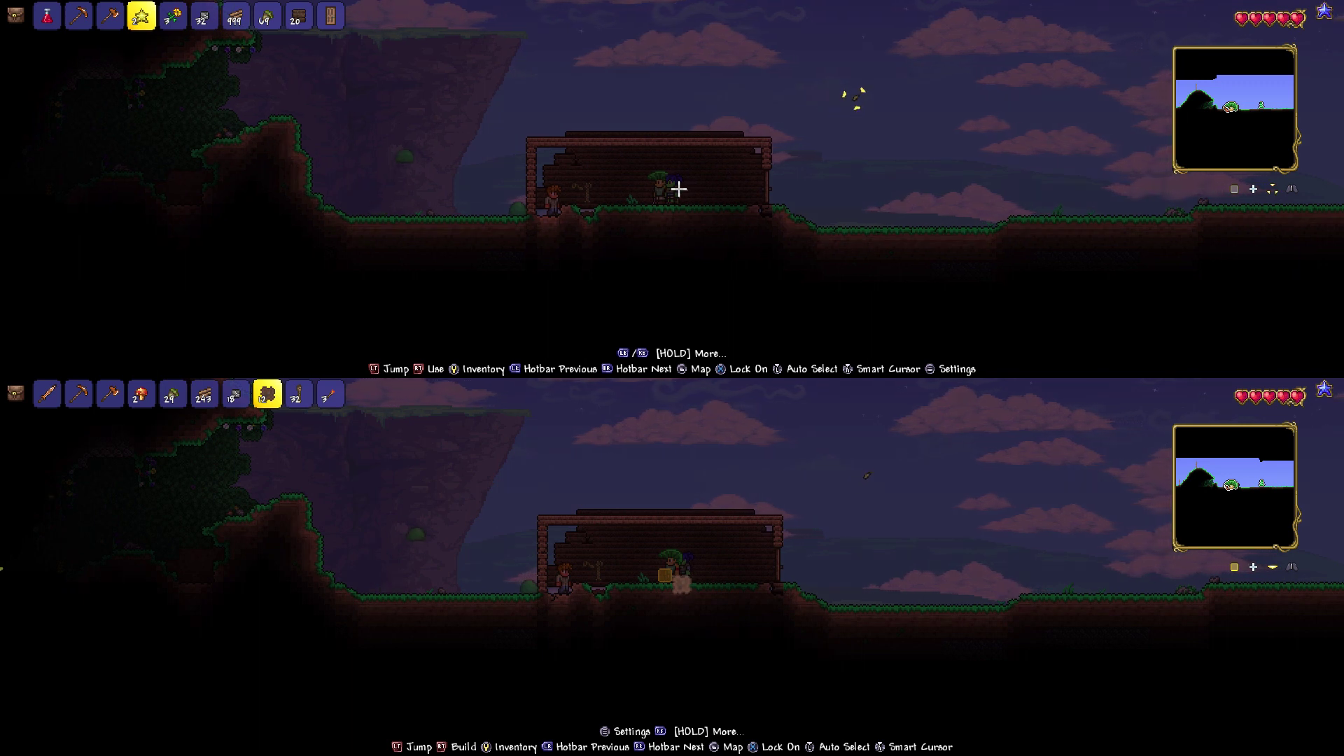
pyautogui.press('Escape')
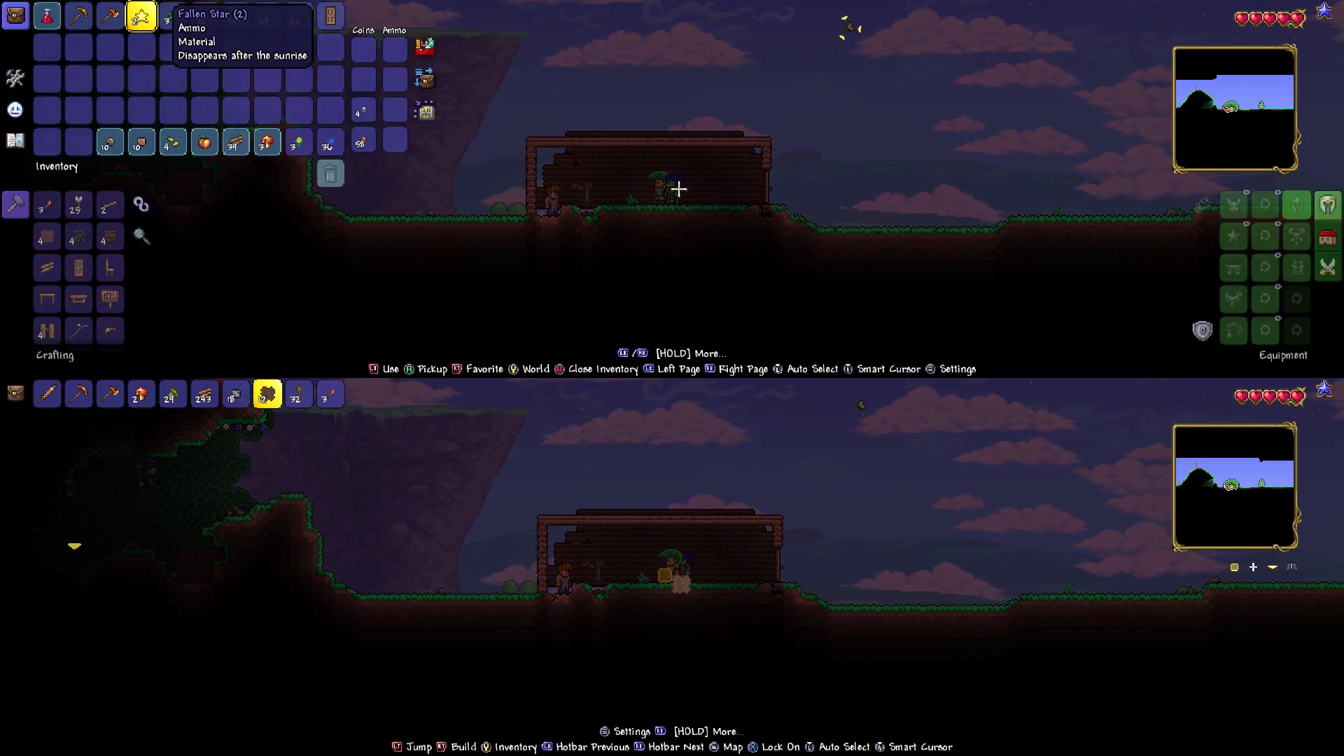
# - Browse the top player's inventory into the crafting list and select the Torch recipe
pyautogui.press('Down')
pyautogui.press('Down')
pyautogui.press('Down')
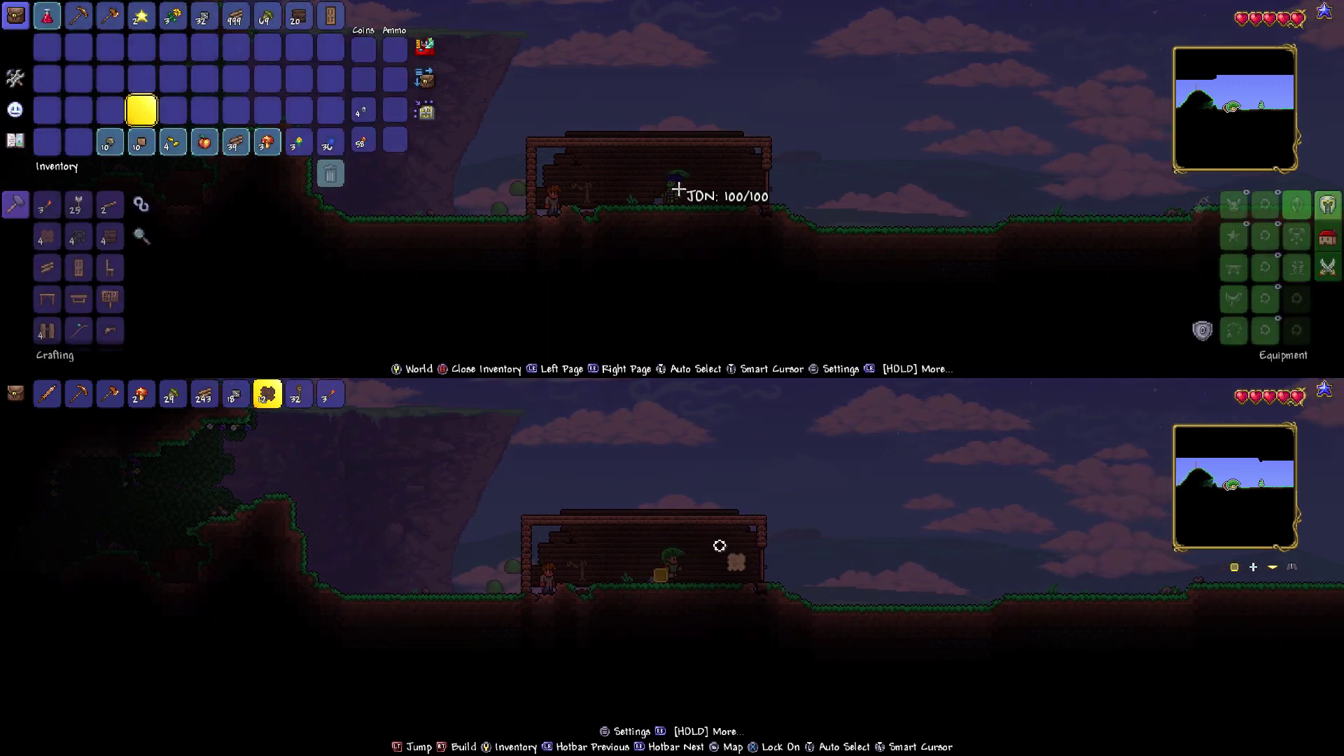
pyautogui.press('Down')
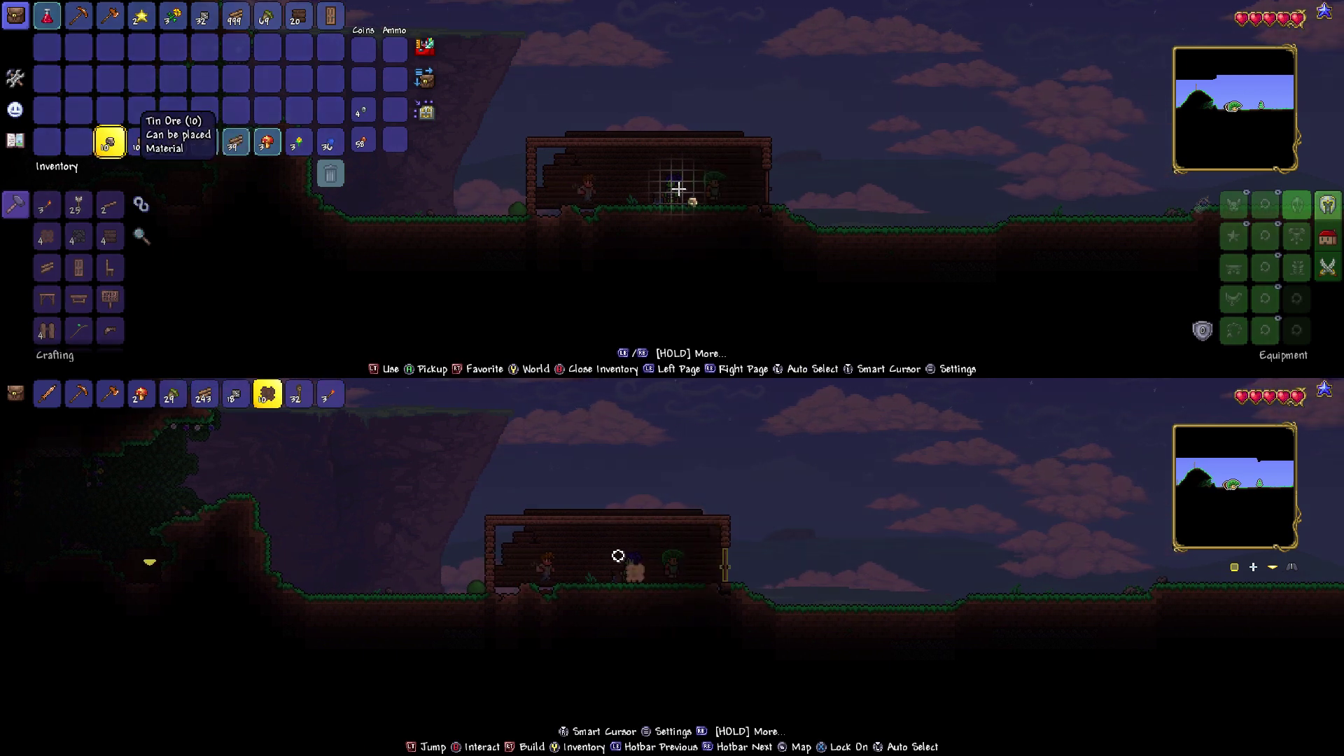
pyautogui.press('Right')
pyautogui.press('Right')
pyautogui.press('Right')
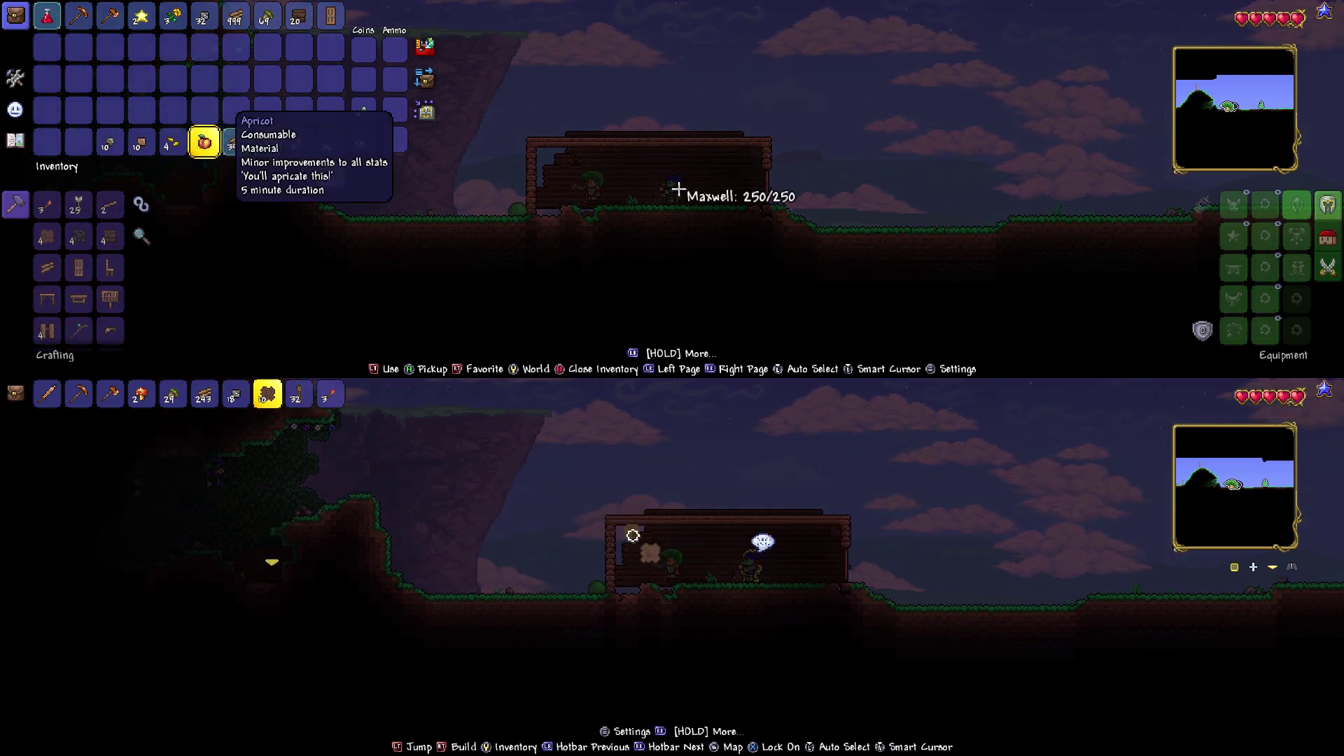
pyautogui.press('Right')
pyautogui.press('Left')
pyautogui.press('Left')
pyautogui.press('Left')
pyautogui.press('Left')
pyautogui.press('Left')
pyautogui.press('Down')
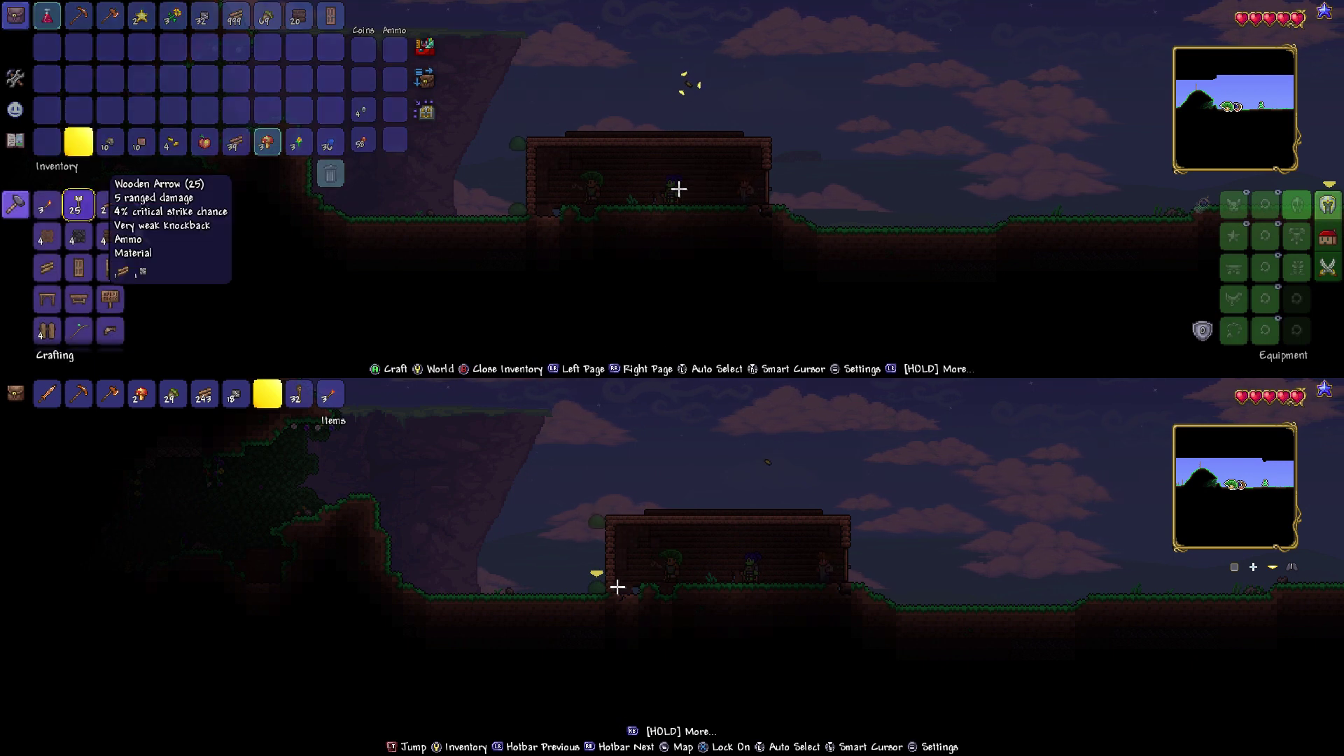
pyautogui.press('Left')
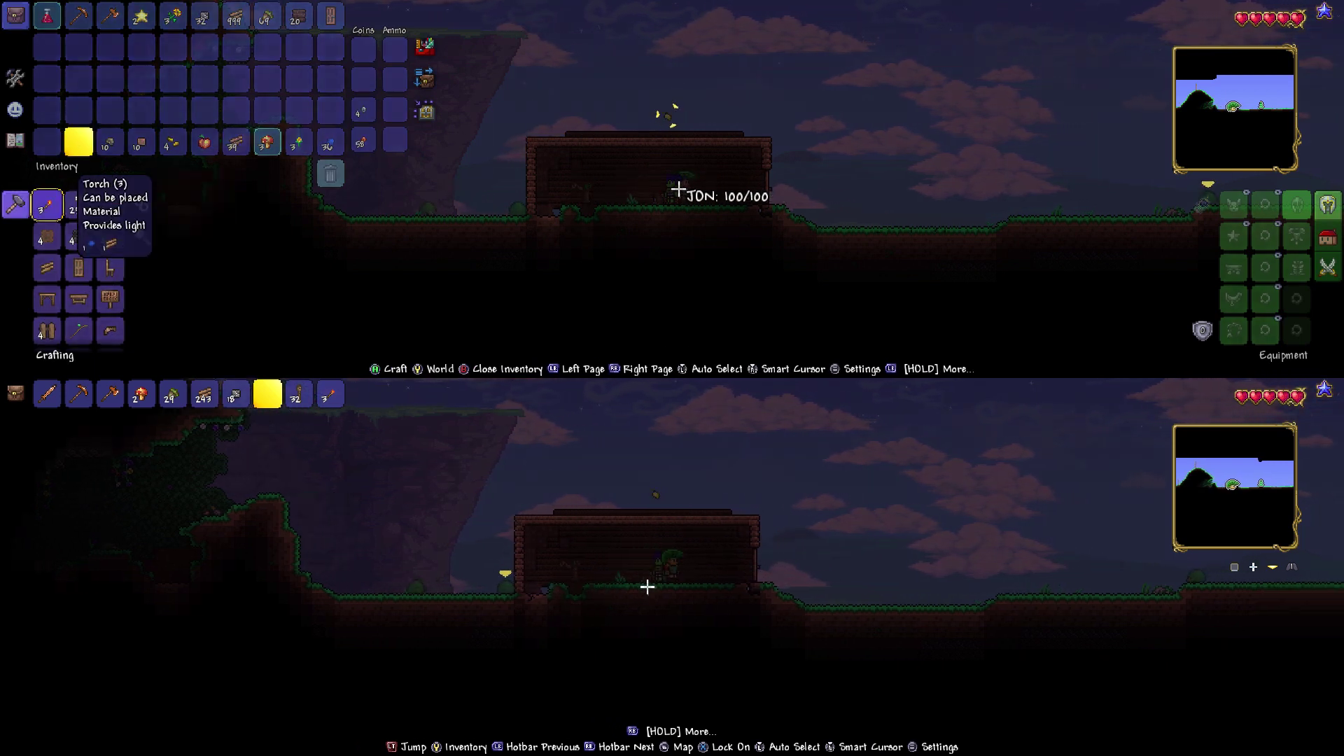
pyautogui.press('Escape')
# - Check the Rope and Wooden Arrow recipes, close both inventories, and walk left
pyautogui.press('Right')
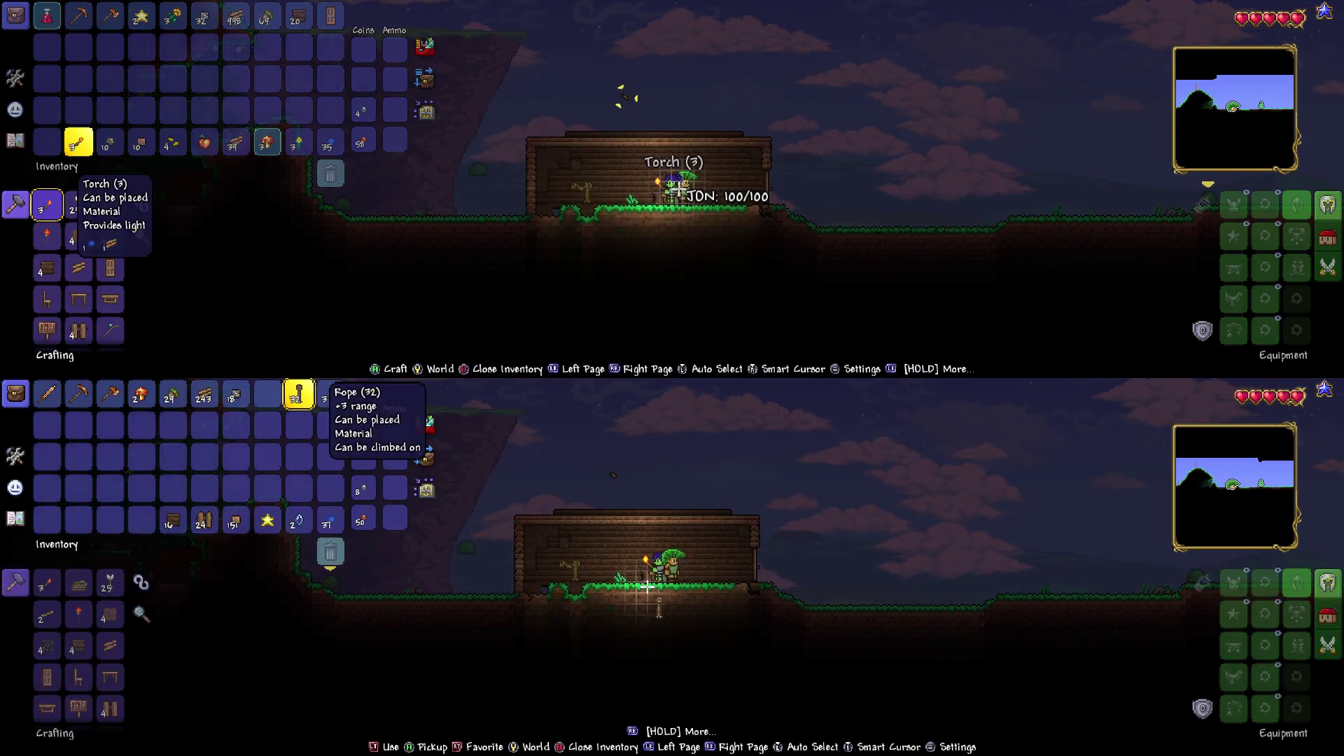
pyautogui.press('Right')
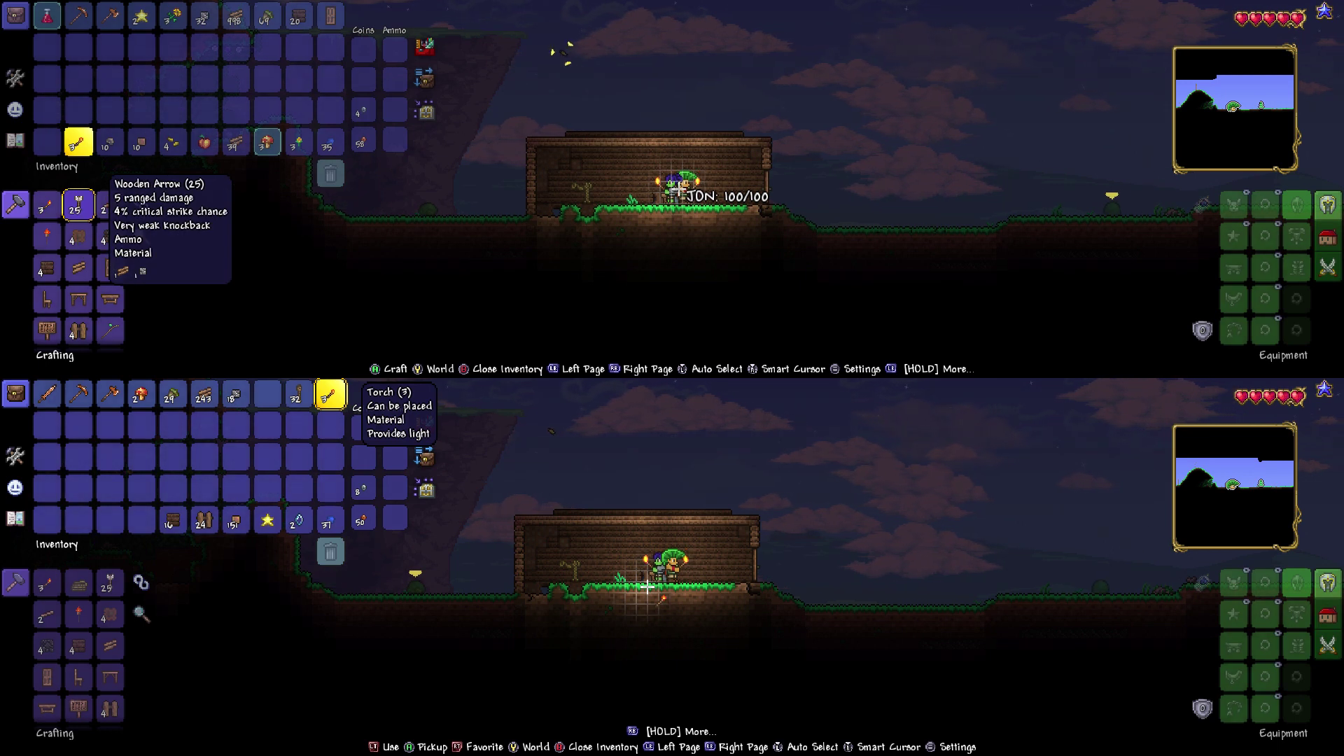
pyautogui.press('Escape')
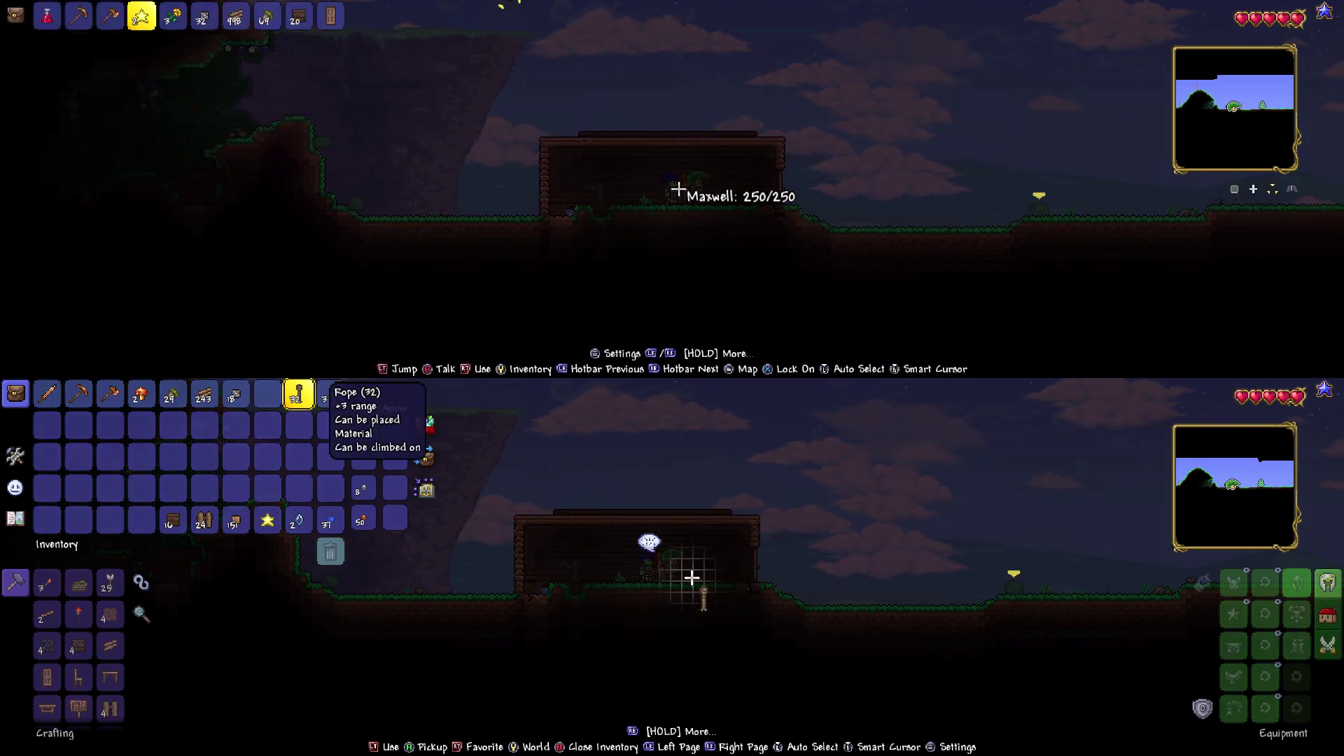
pyautogui.press('Escape')
pyautogui.press('a')
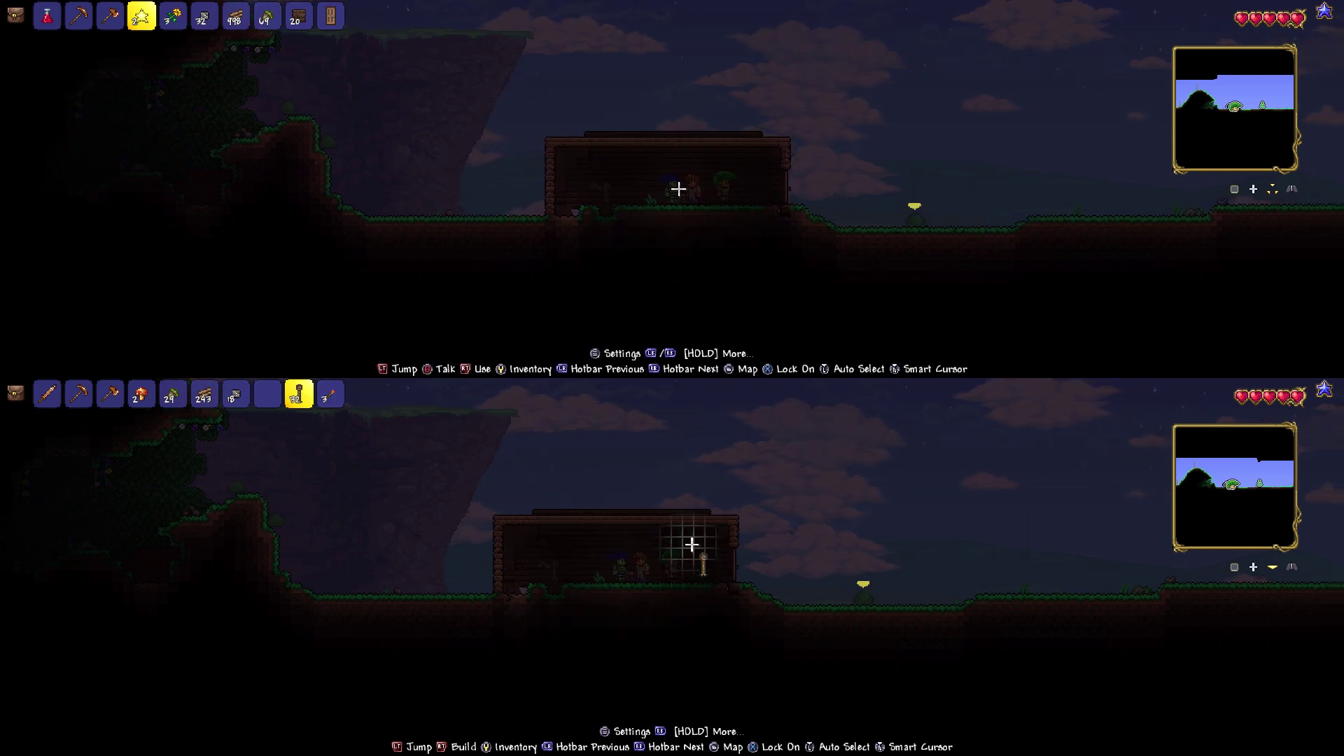
# - Craft a torch to light the house, then browse to the Tiki Torch and wall recipes
pyautogui.press('Escape')
pyautogui.press('Down')
pyautogui.press('a')
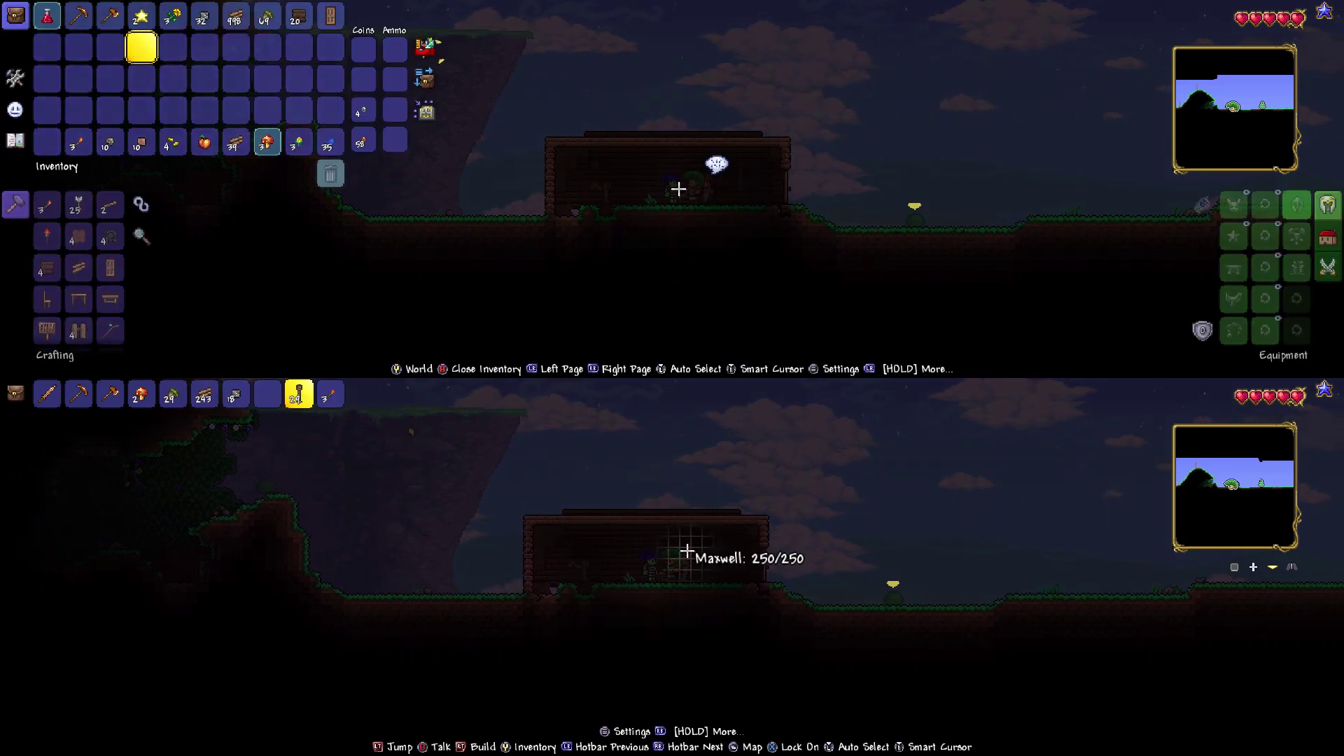
pyautogui.press('Down')
pyautogui.press('Down')
pyautogui.press('Down')
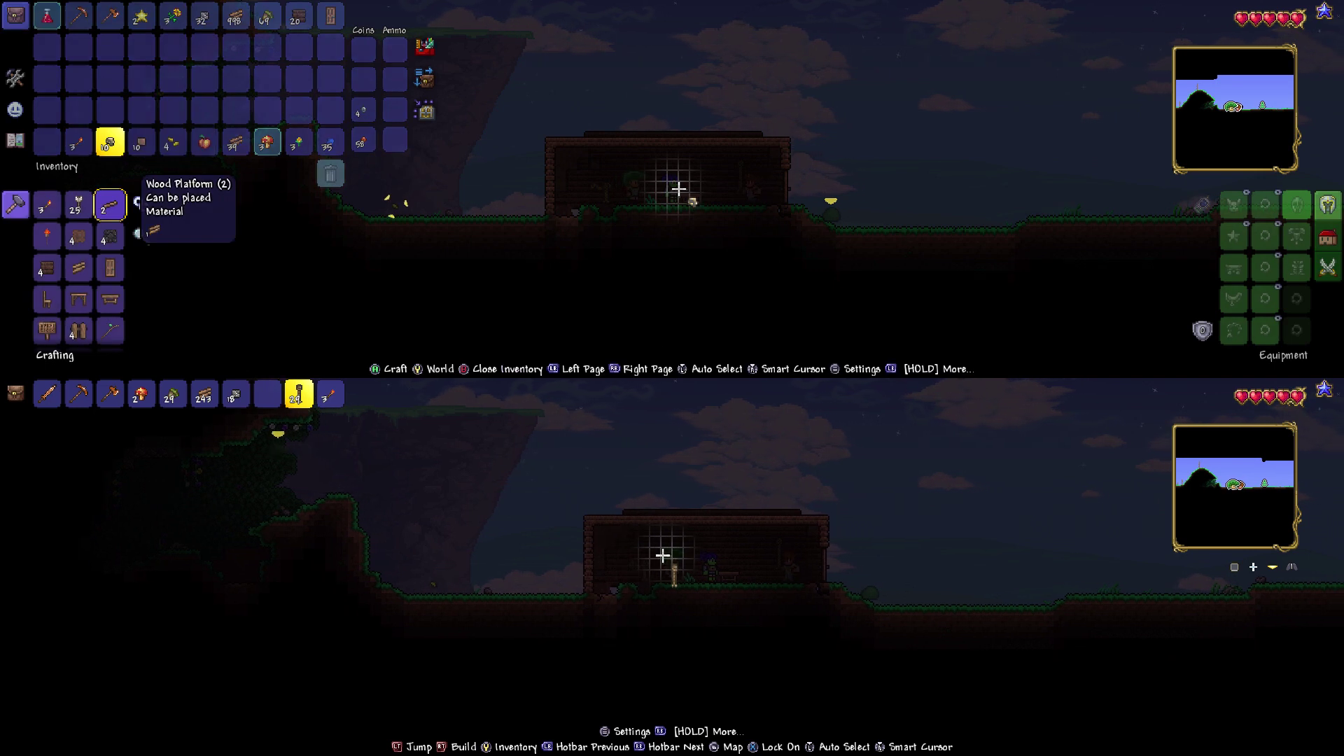
pyautogui.press('Left')
pyautogui.press('Left')
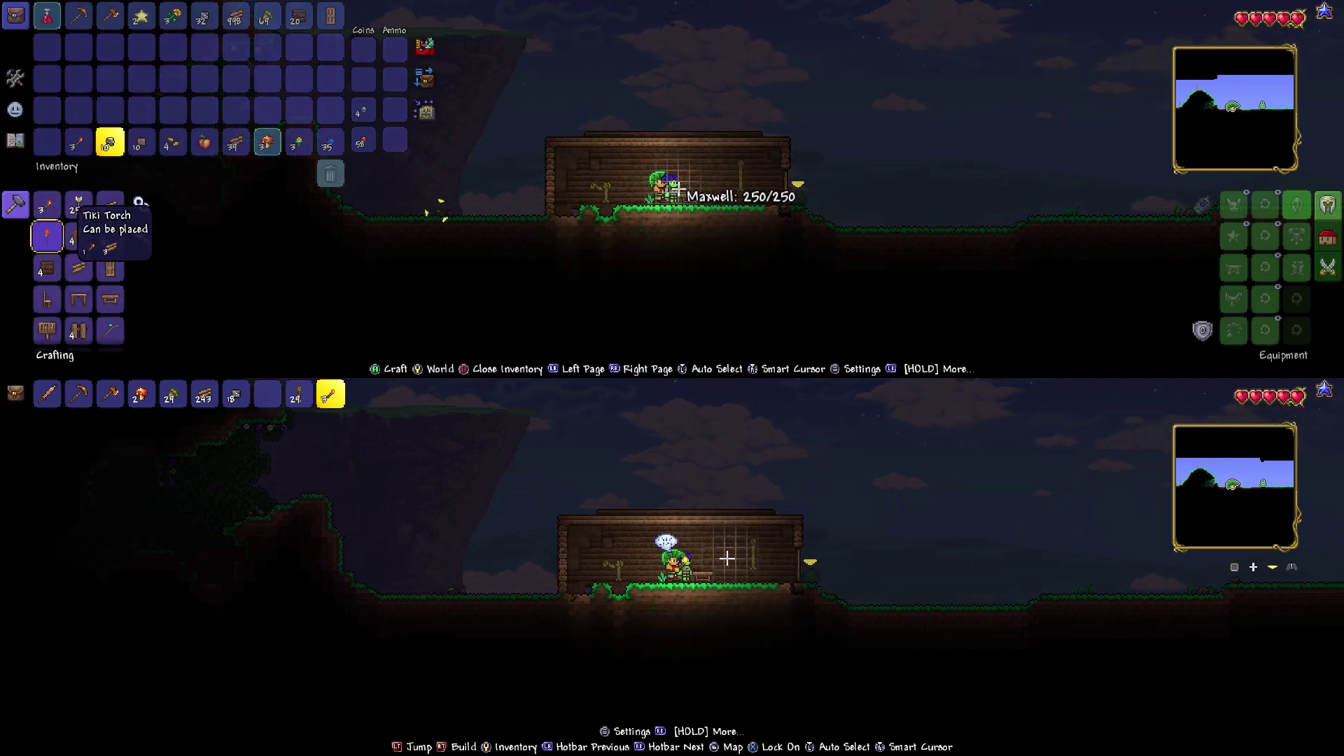
pyautogui.press('Down')
pyautogui.press('Right')
pyautogui.press('Right')
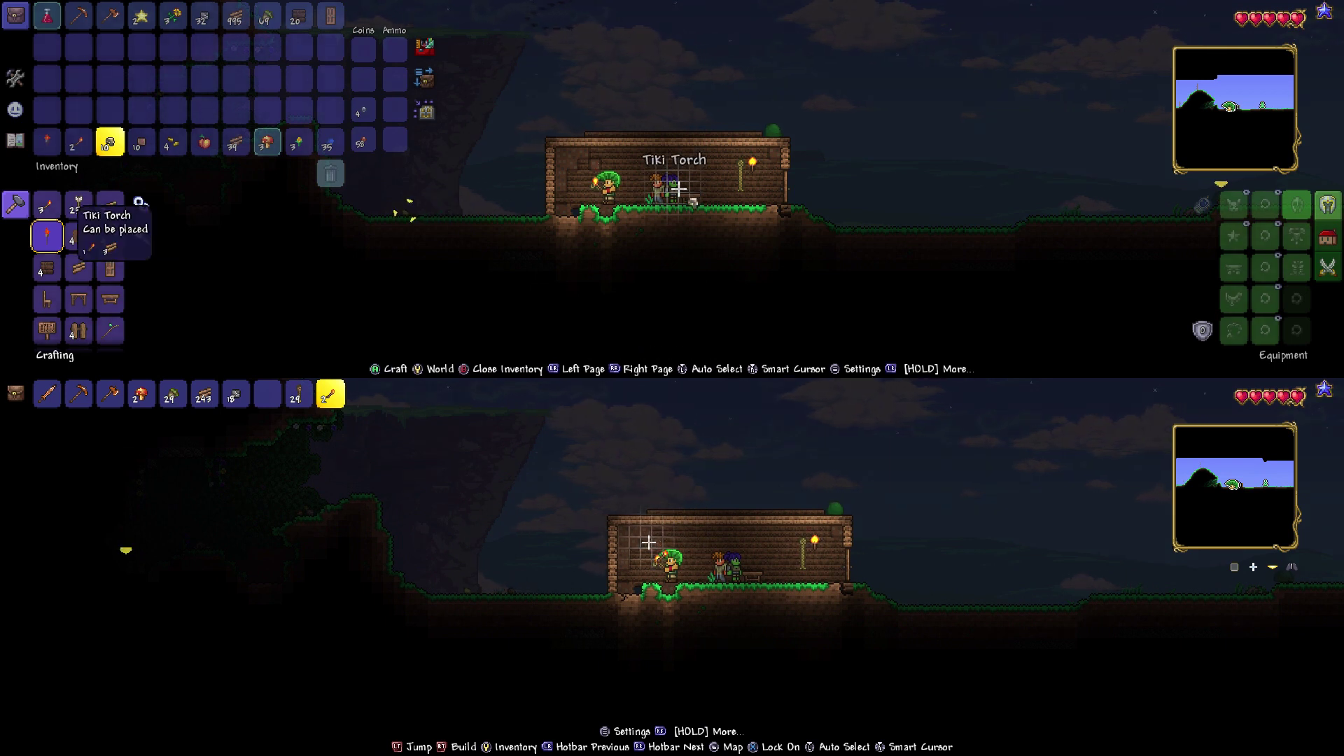
# - Walk toward the Guide, hit zombies with the copper pickaxe, then end the Guide conversation
pyautogui.press('Escape')
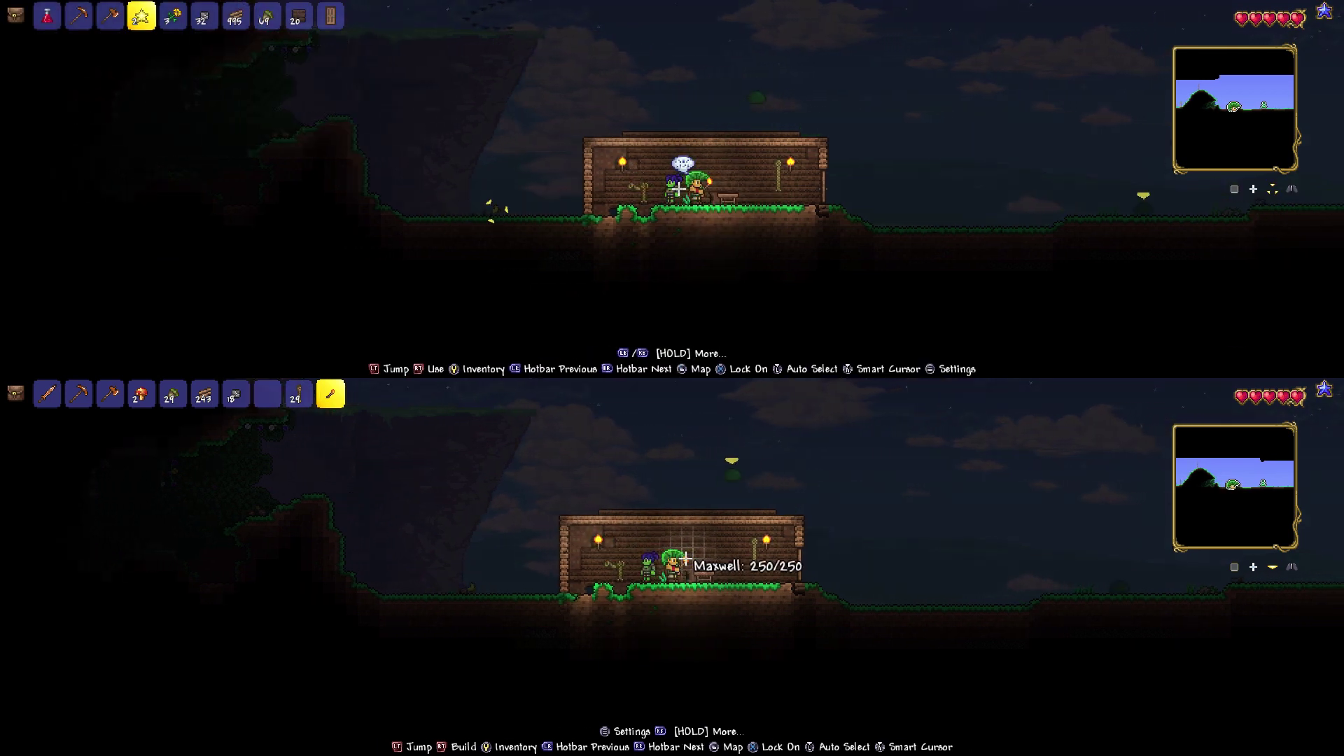
pyautogui.press('Right')
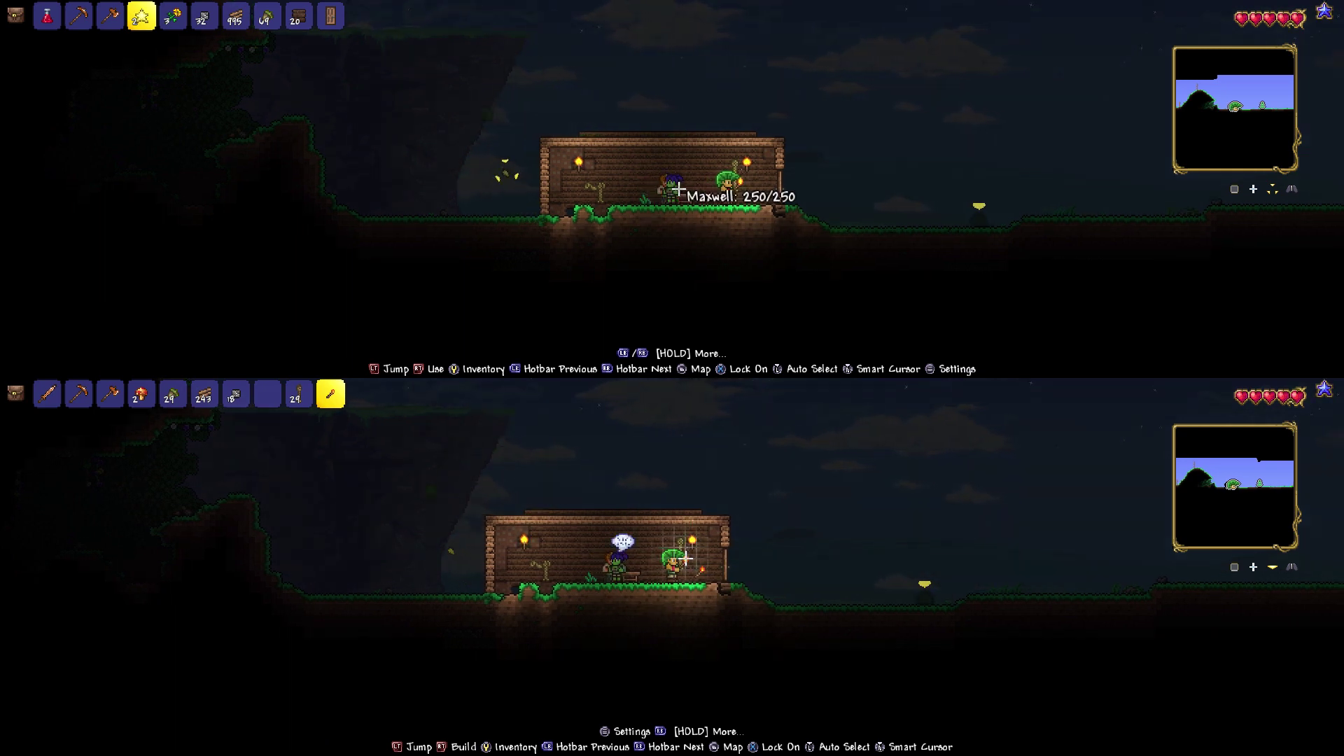
pyautogui.press('Left')
pyautogui.press('Left')
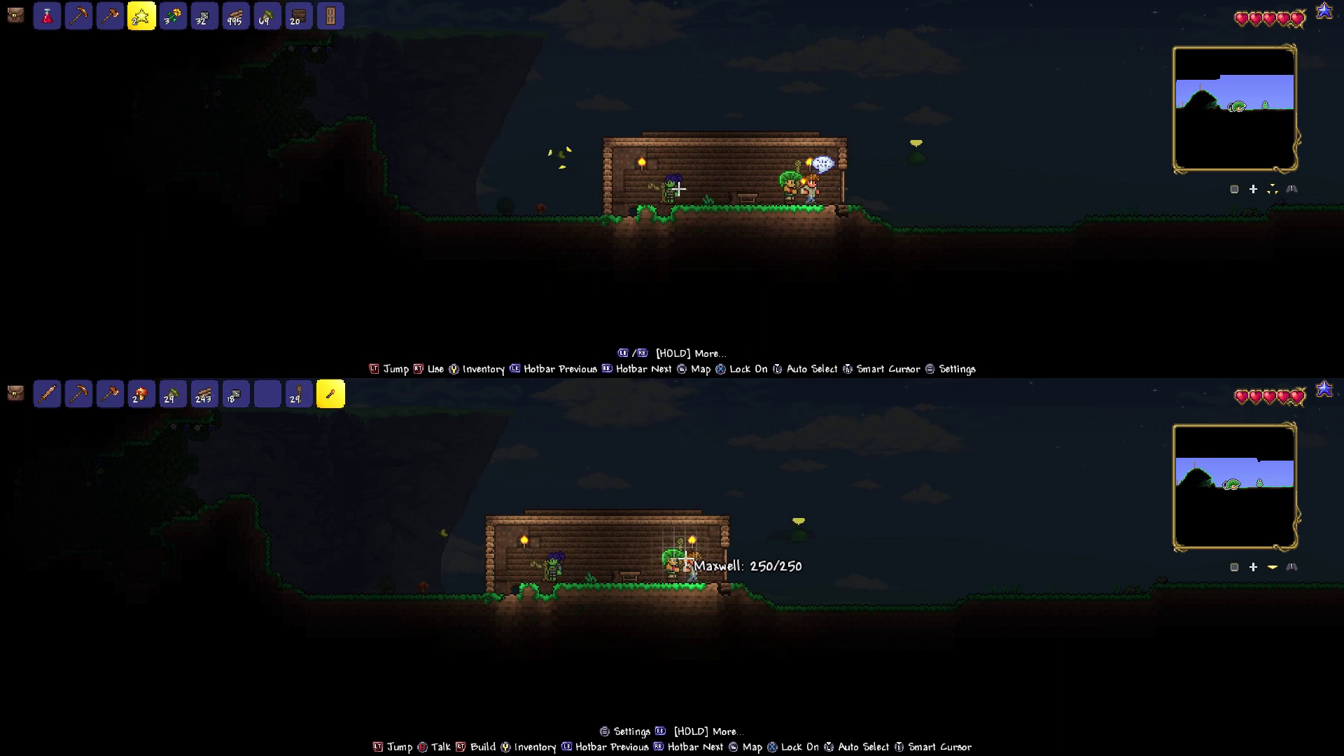
pyautogui.press('Left')
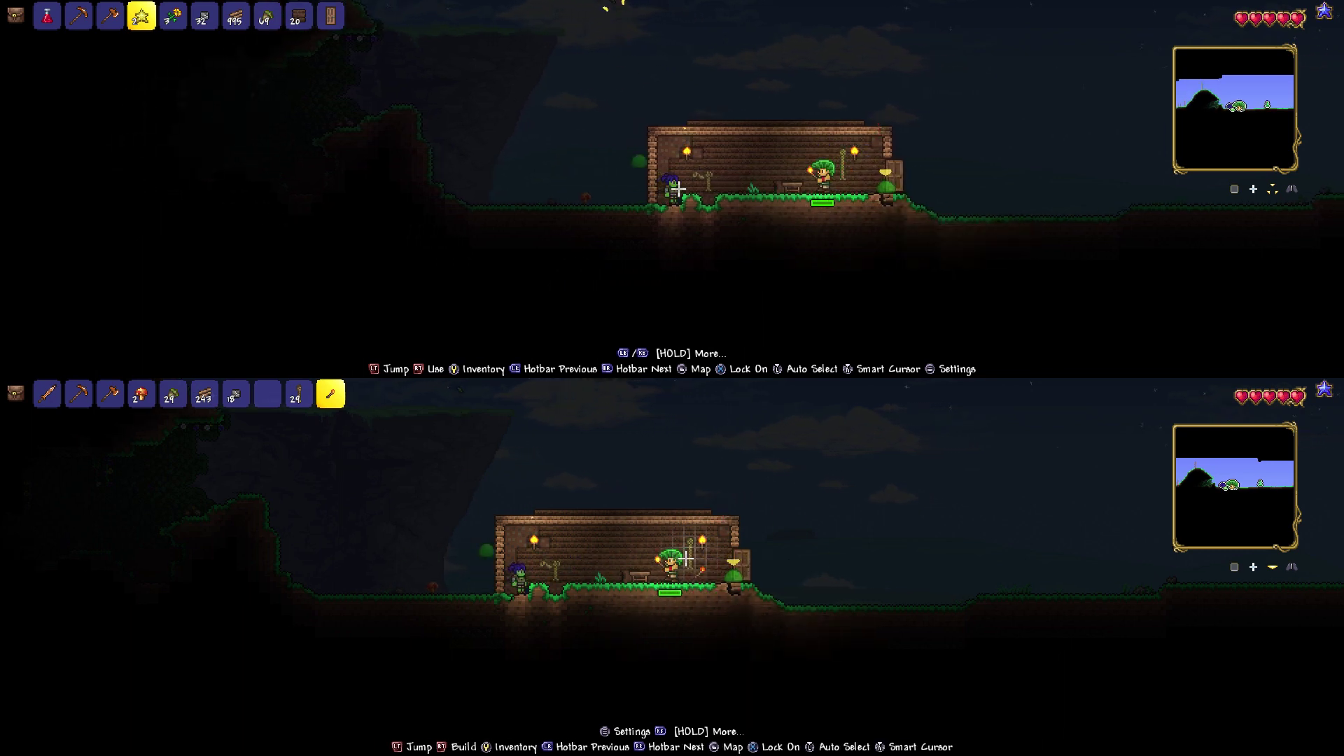
pyautogui.press('Left')
pyautogui.press('Left')
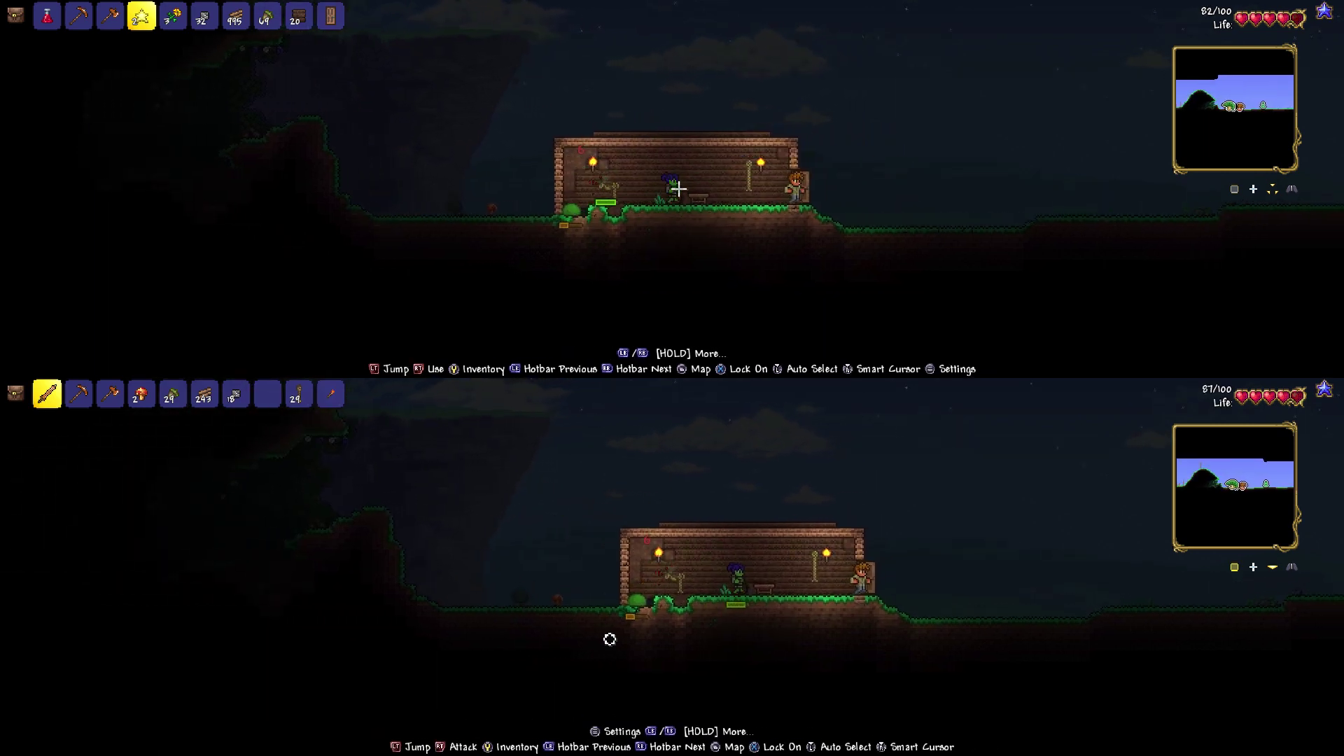
pyautogui.press('2')
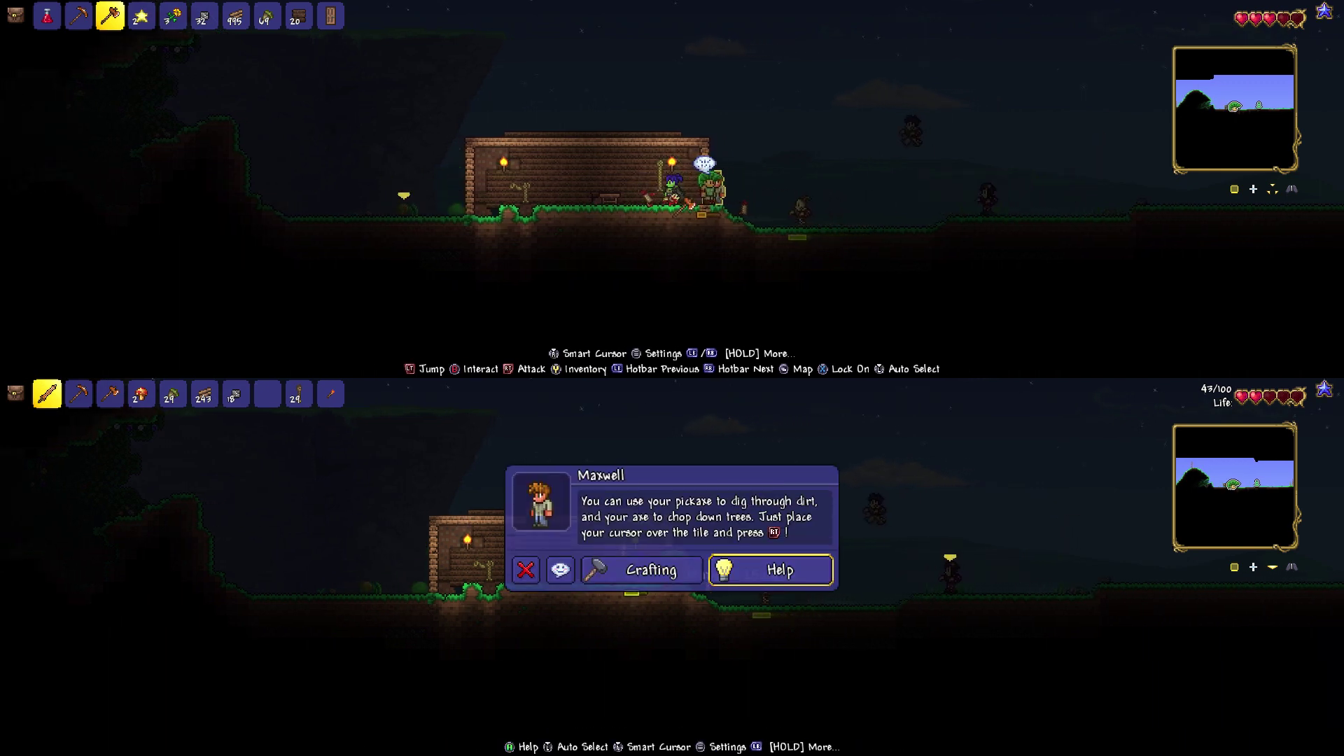
pyautogui.press('Escape')
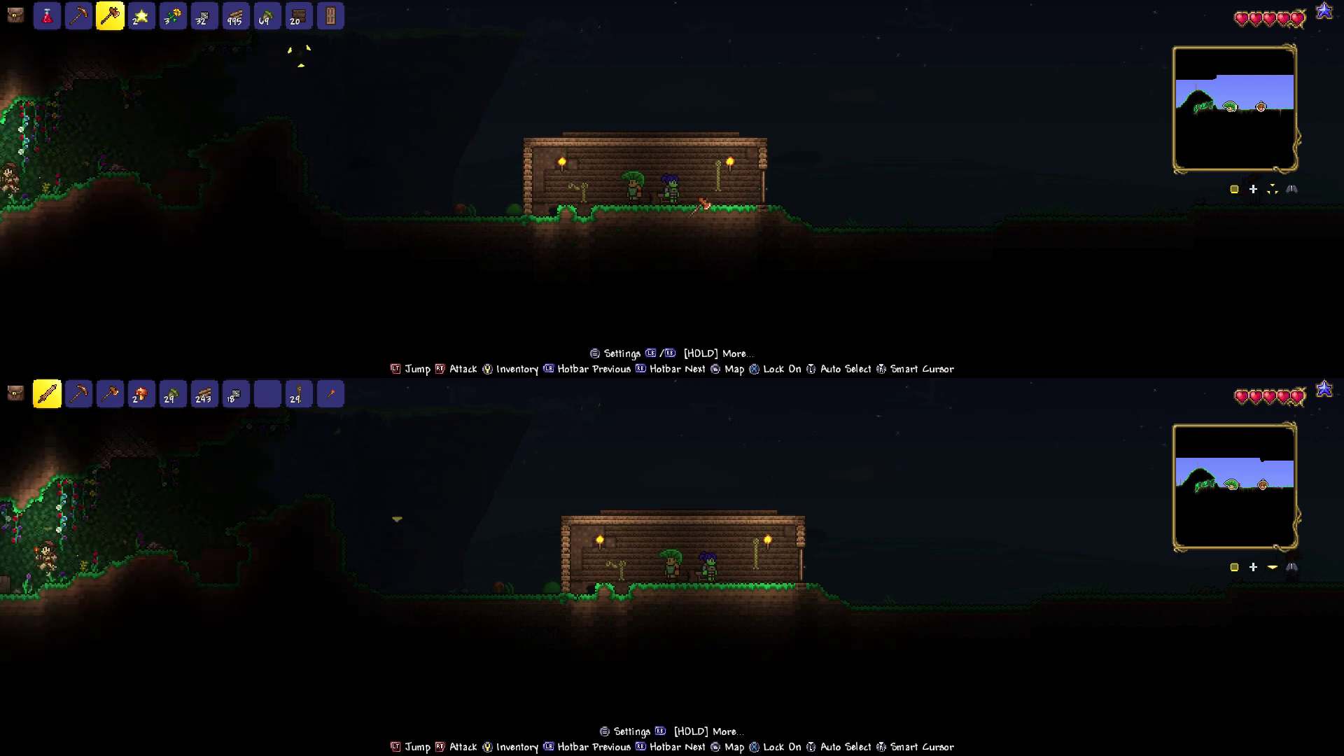
pyautogui.press('Escape')
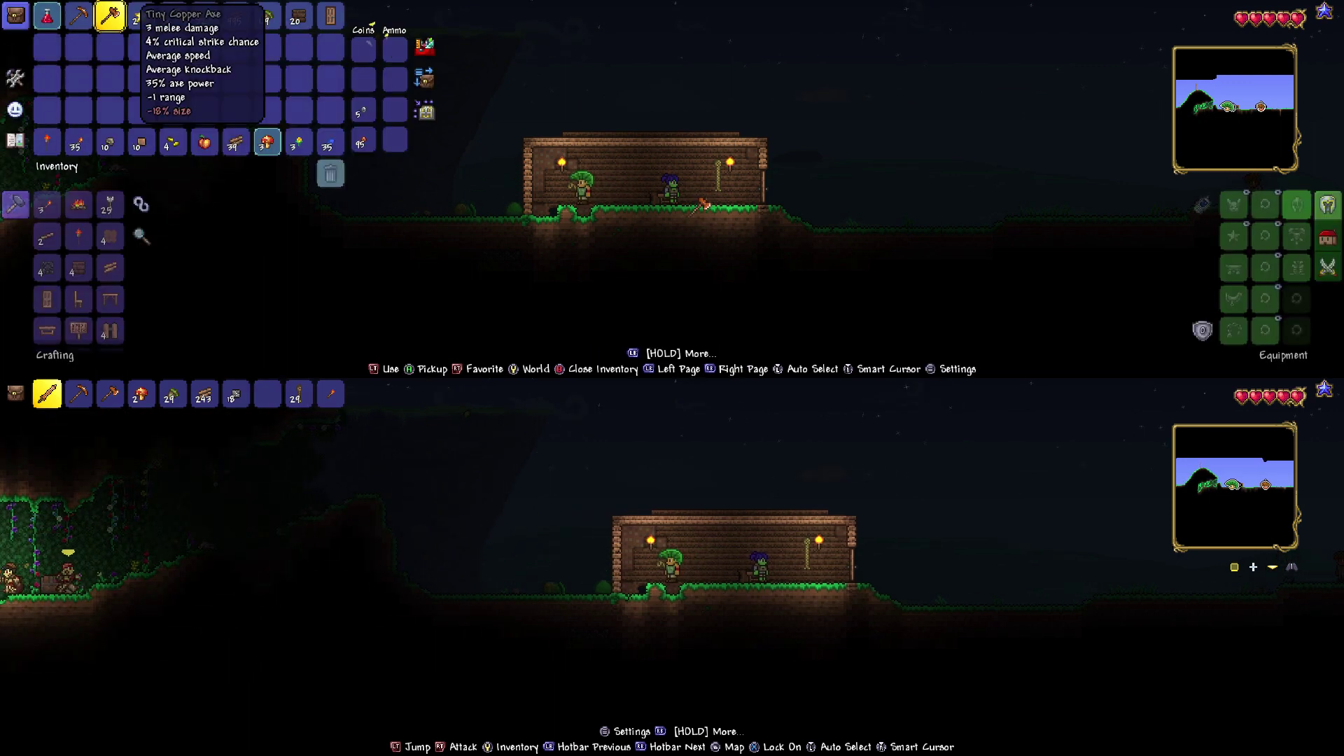
pyautogui.press('Down')
pyautogui.press('Down')
pyautogui.press('Down')
pyautogui.press('Down')
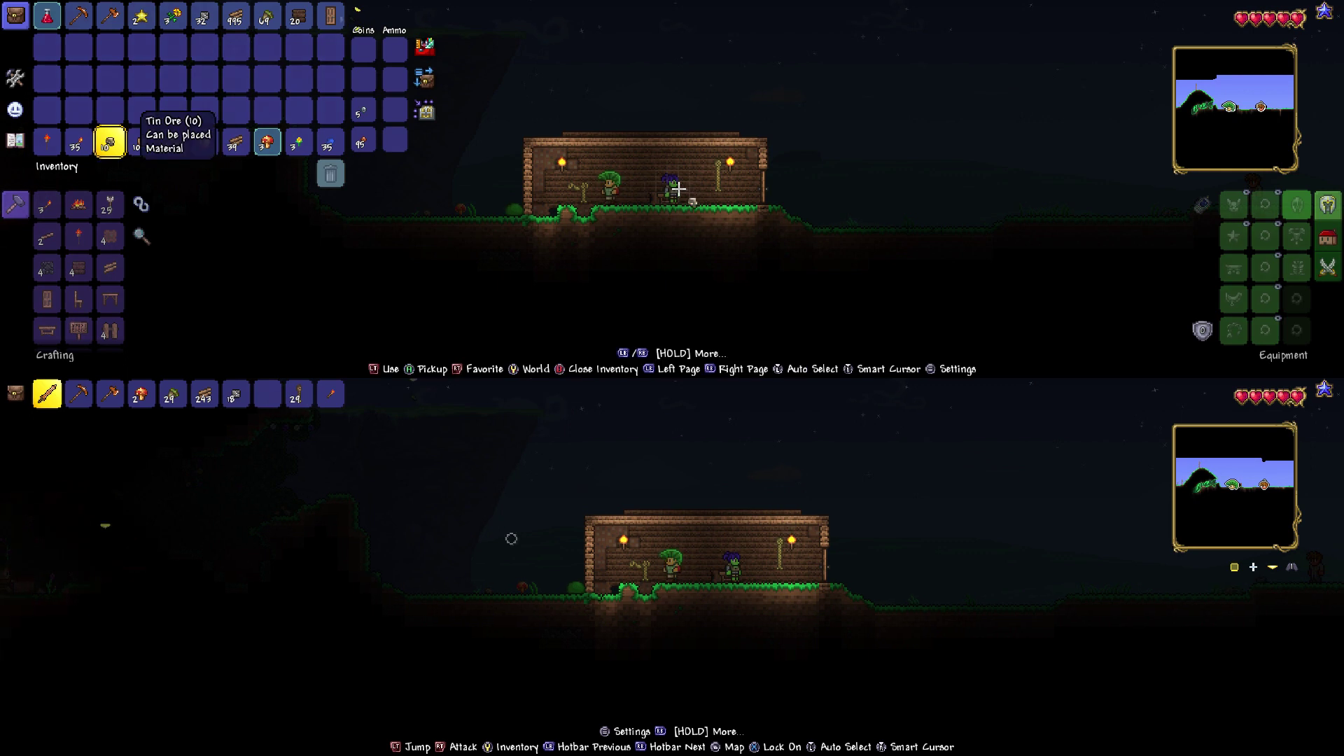
pyautogui.press('Down')
pyautogui.press('Left')
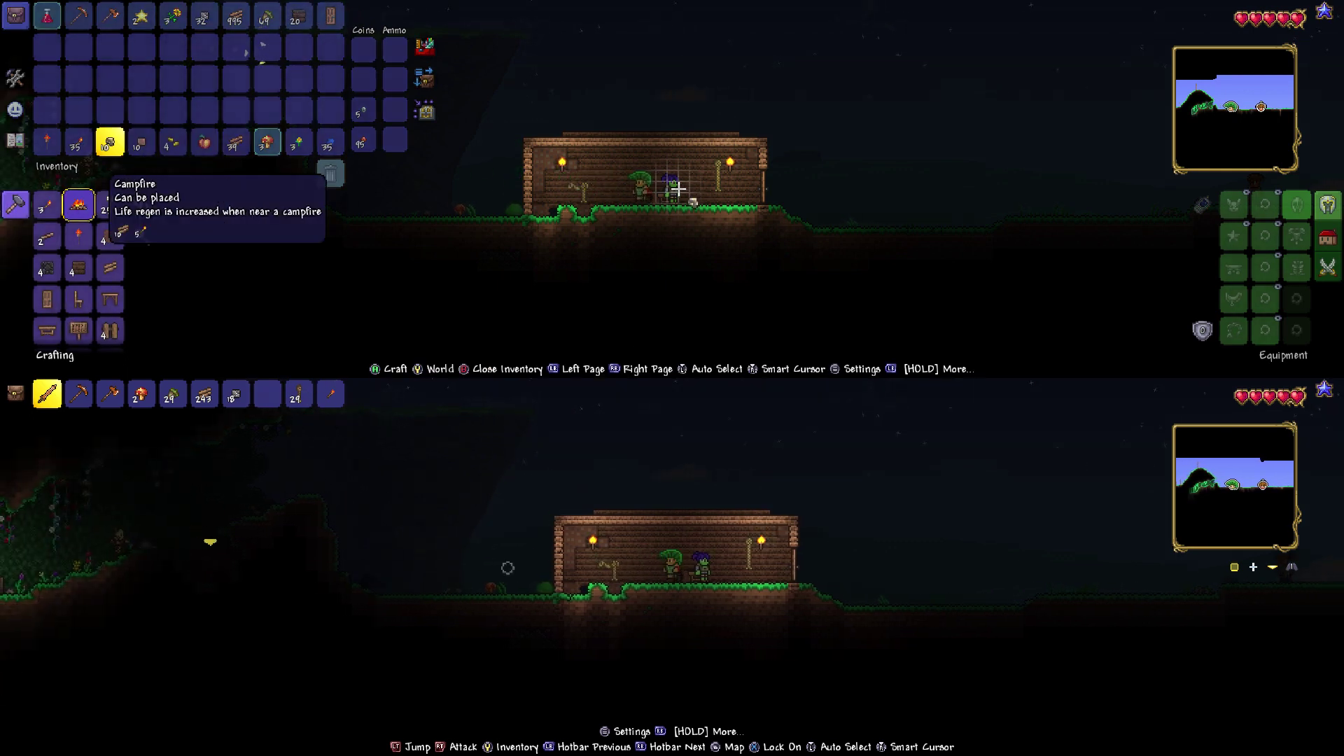
pyautogui.press('a')
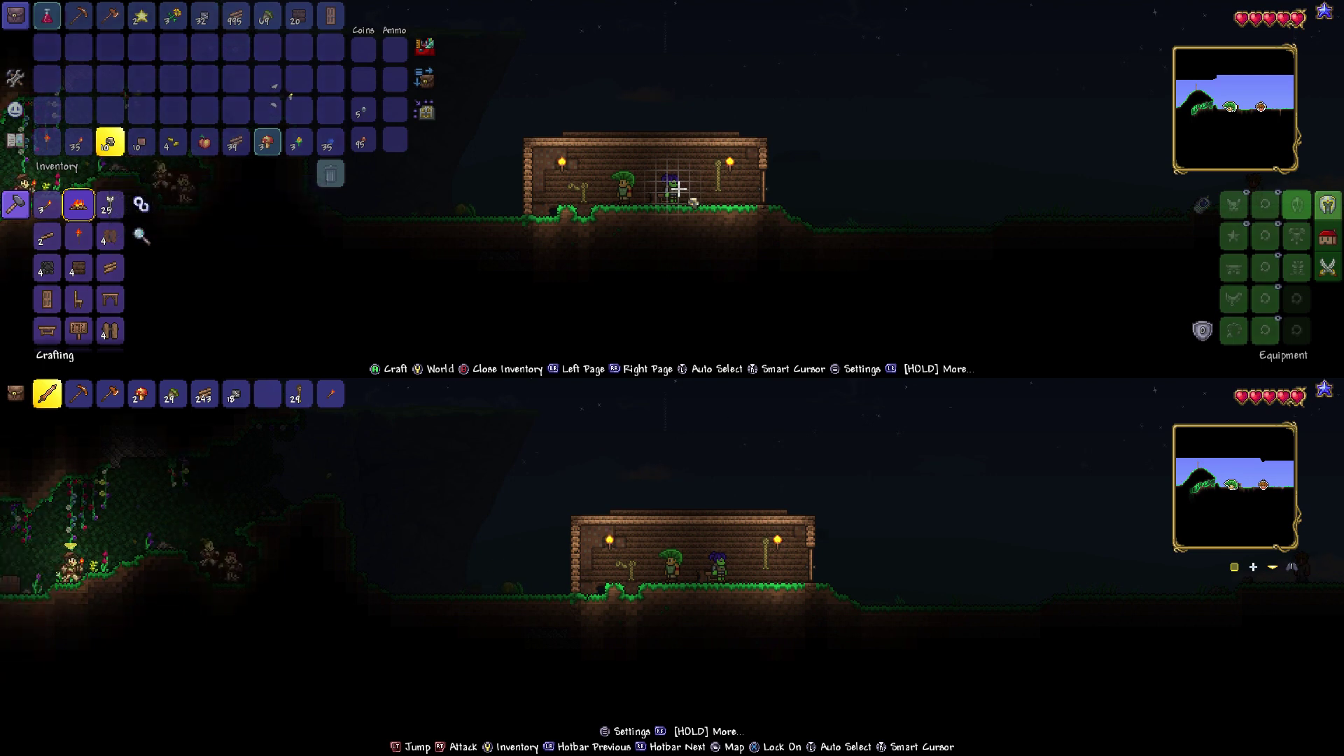
pyautogui.press('Left')
pyautogui.press('Down')
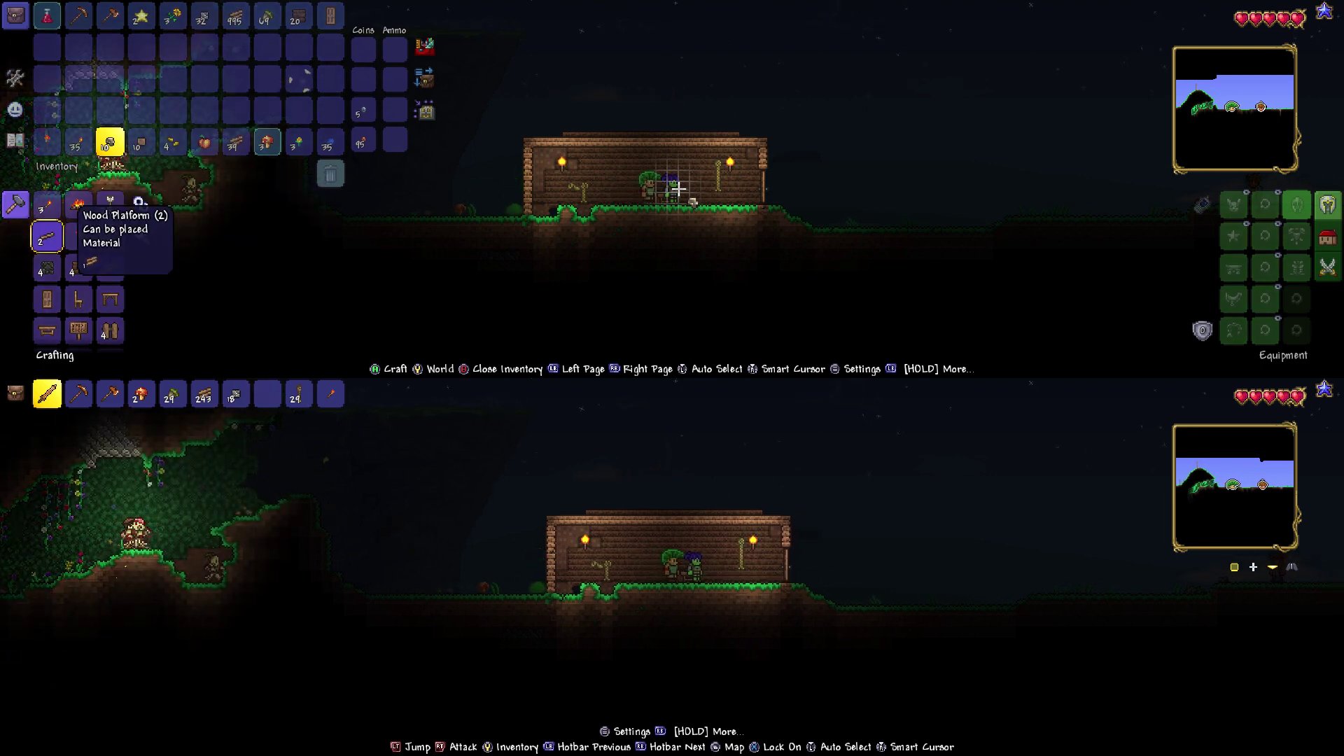
pyautogui.press('Right')
pyautogui.press('Right')
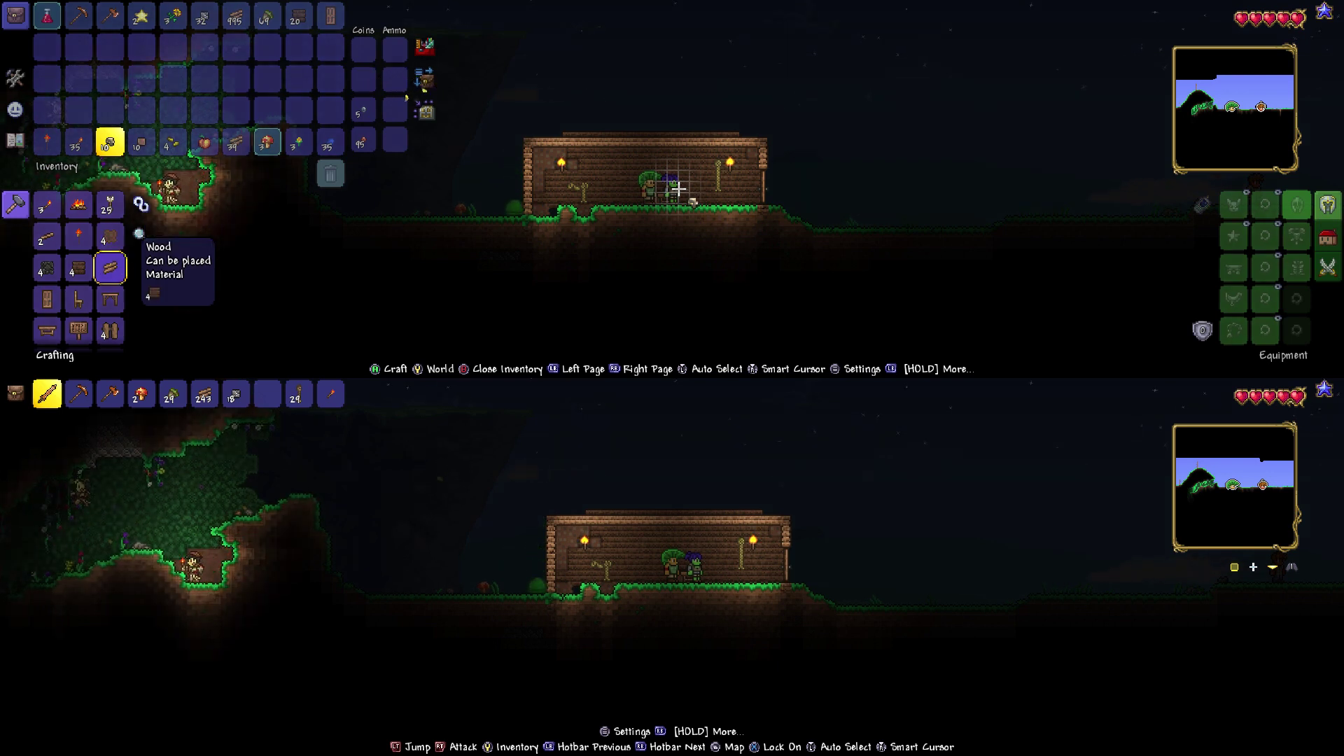
pyautogui.press('Left')
pyautogui.press('Left')
pyautogui.press('Down')
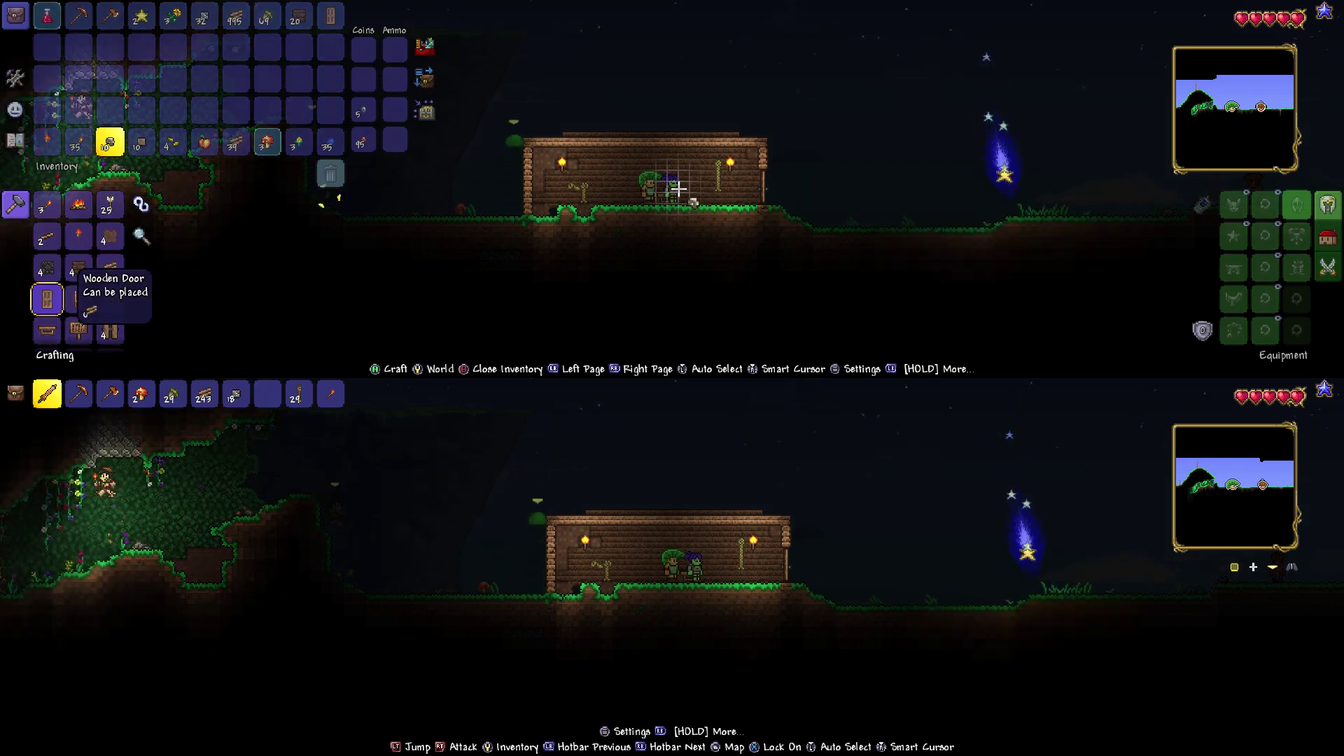
pyautogui.press('Right')
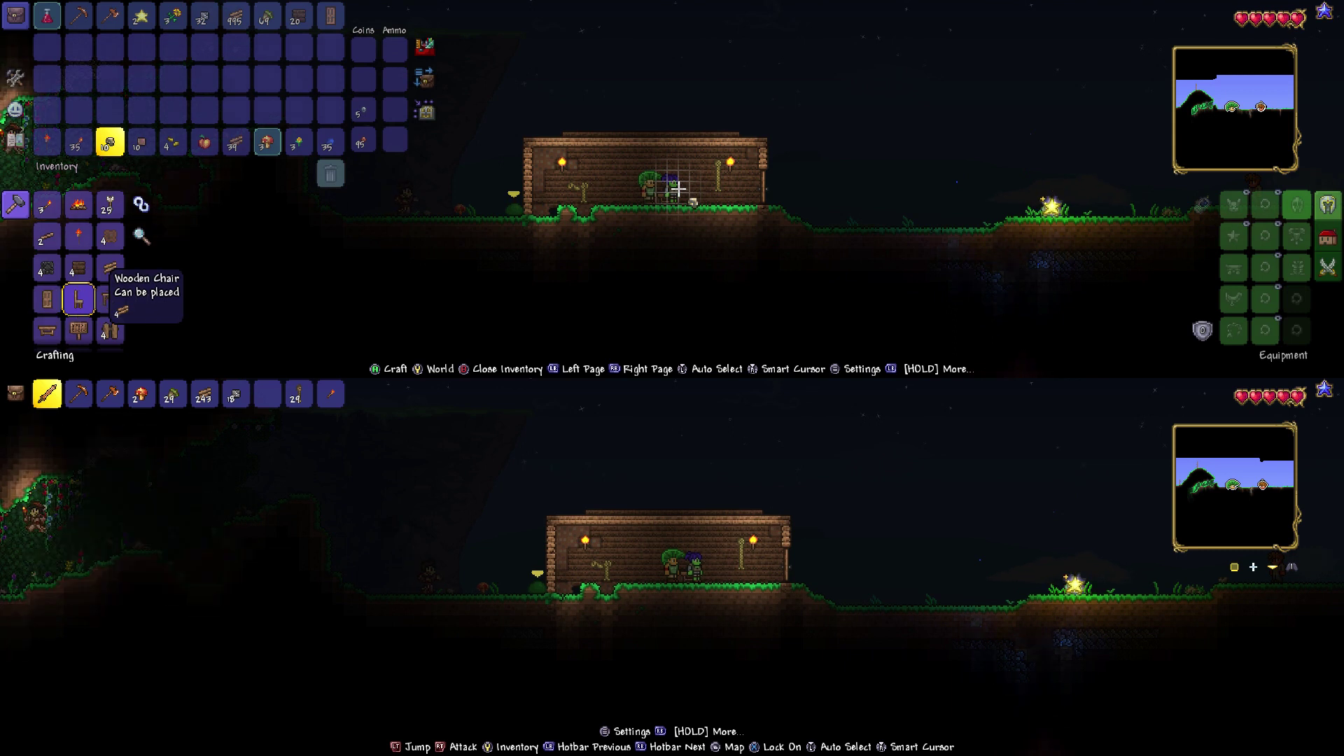
pyautogui.press('Escape')
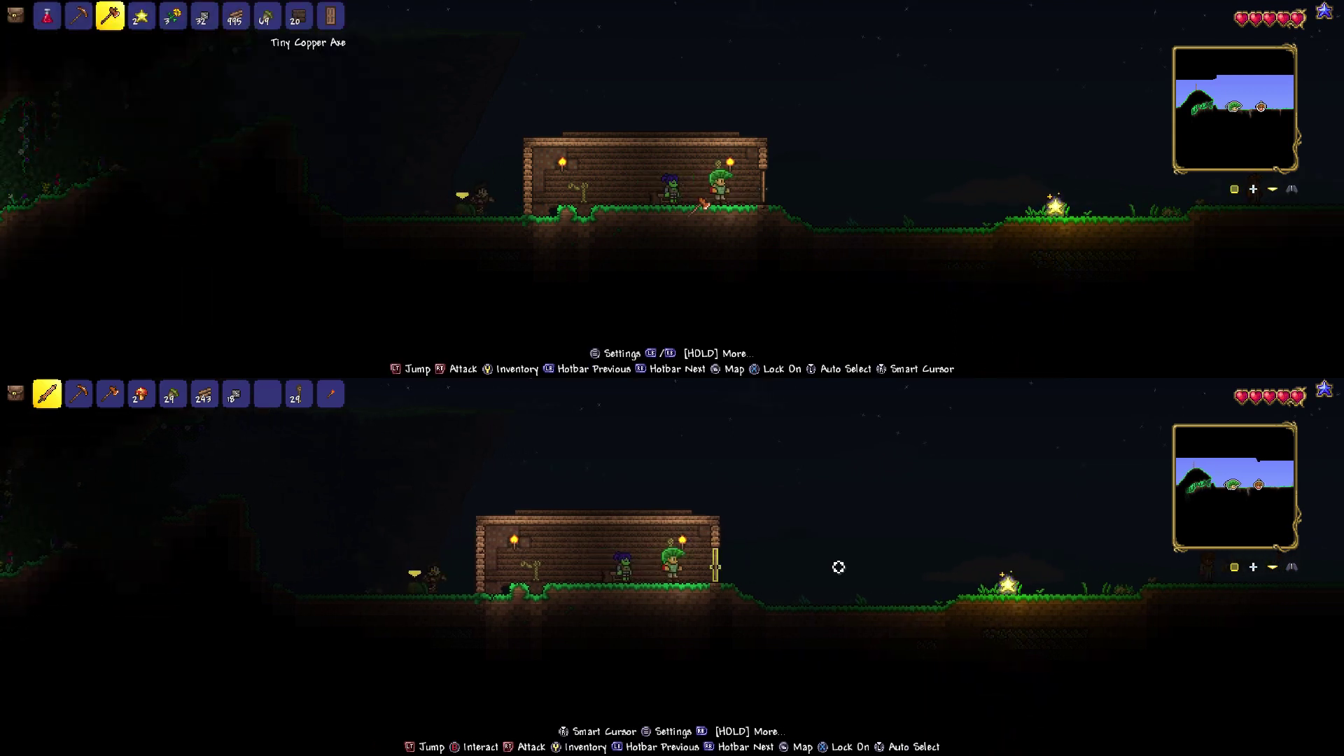
pyautogui.press('Right')
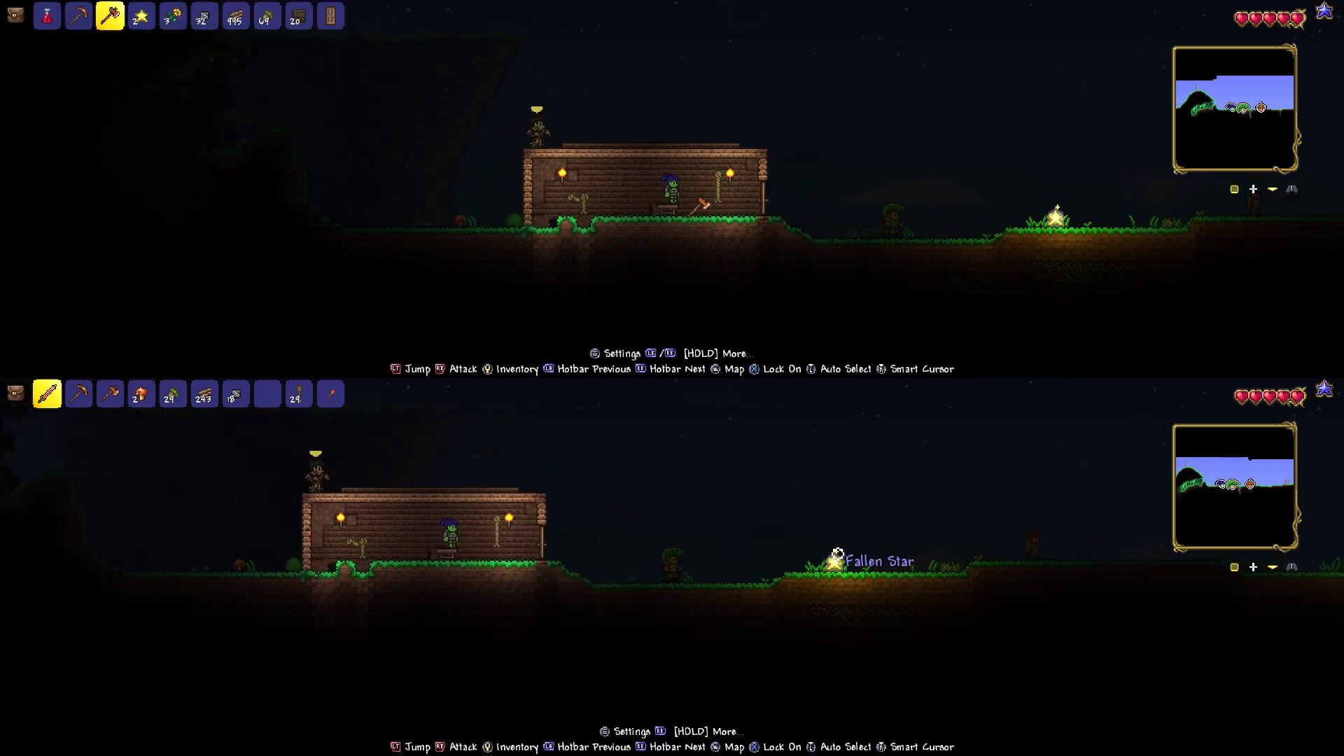
pyautogui.press('Right')
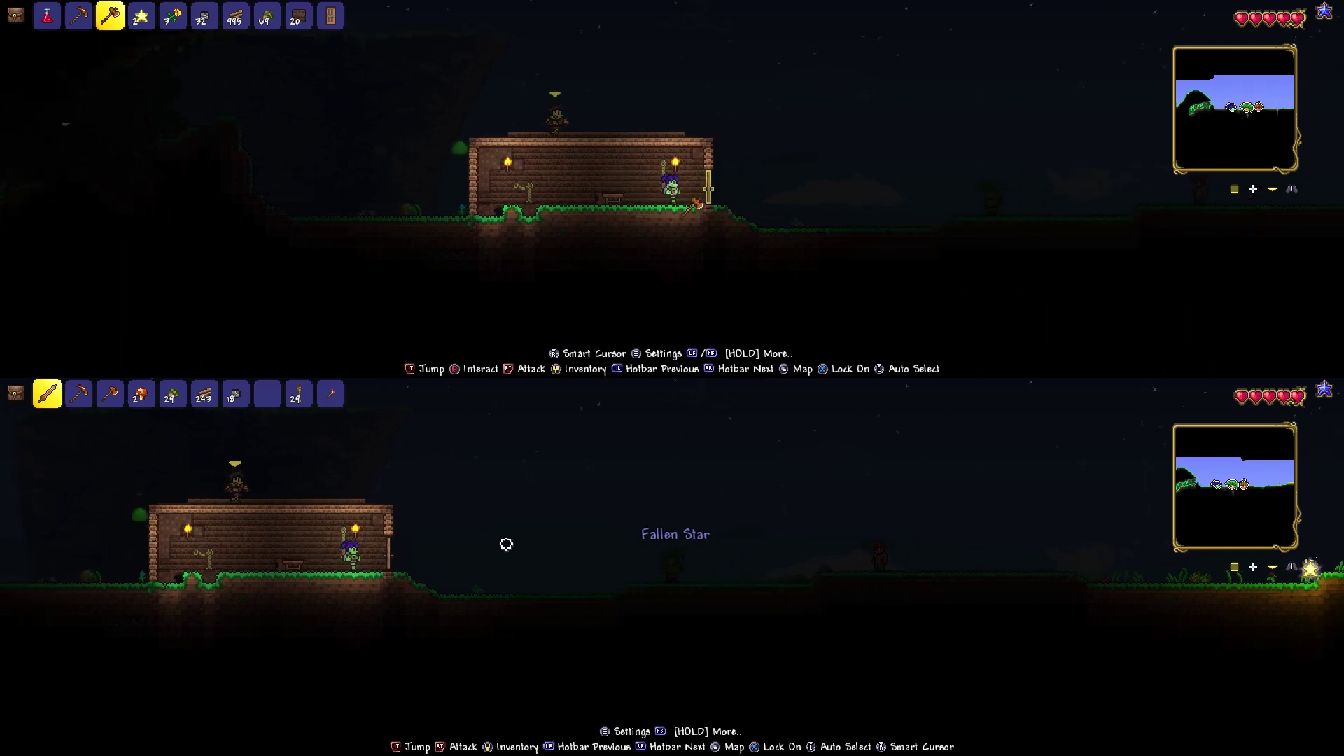
pyautogui.press('Escape')
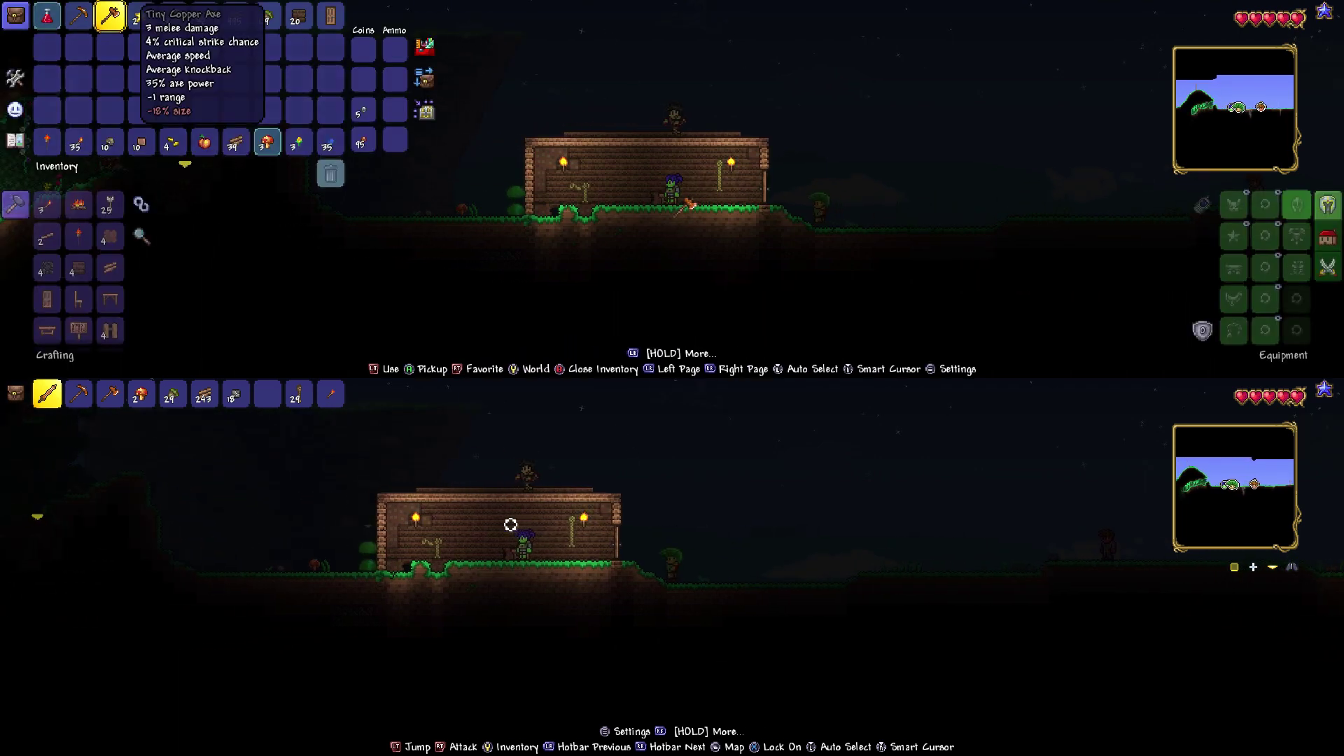
# - Scroll the top player's recipes past Wooden Arrow and Wooden Fence to the Wooden Bow
pyautogui.press('Down')
pyautogui.press('Down')
pyautogui.press('Down')
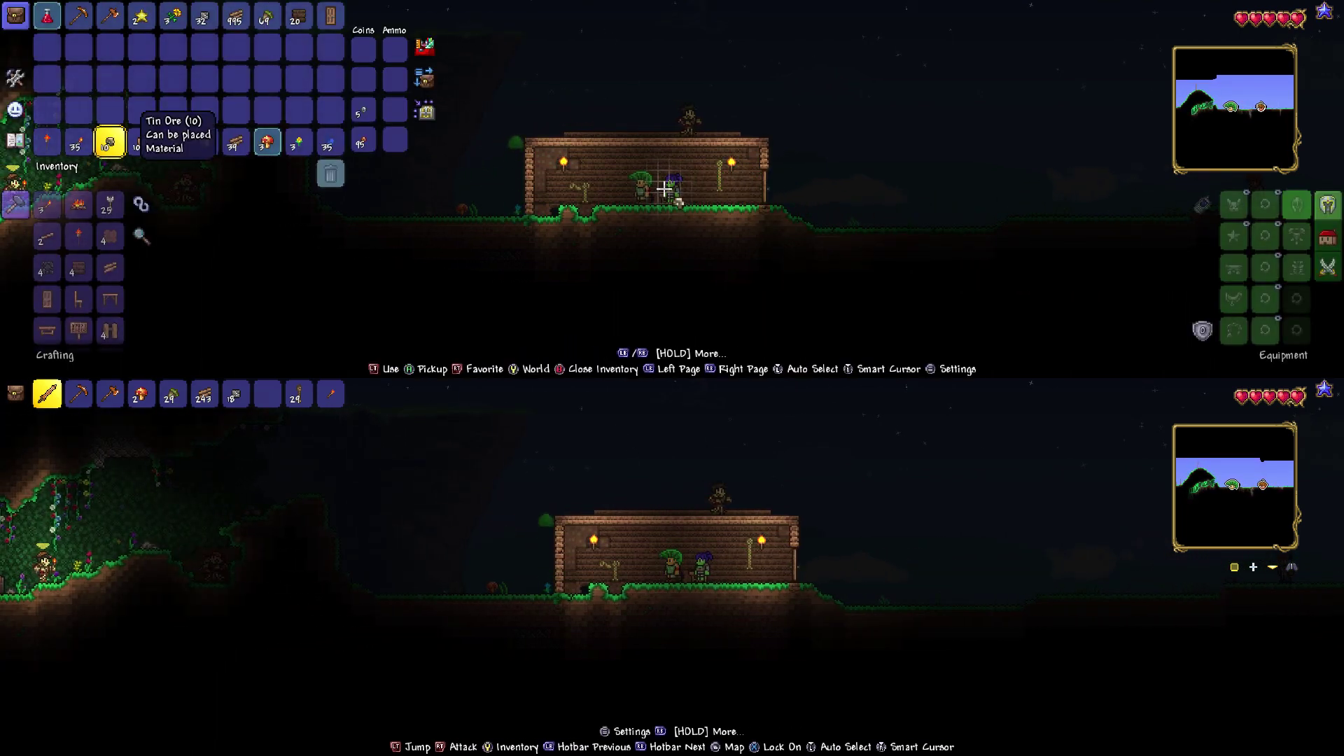
pyautogui.press('Down')
pyautogui.press('Down')
pyautogui.press('Down')
pyautogui.press('Down')
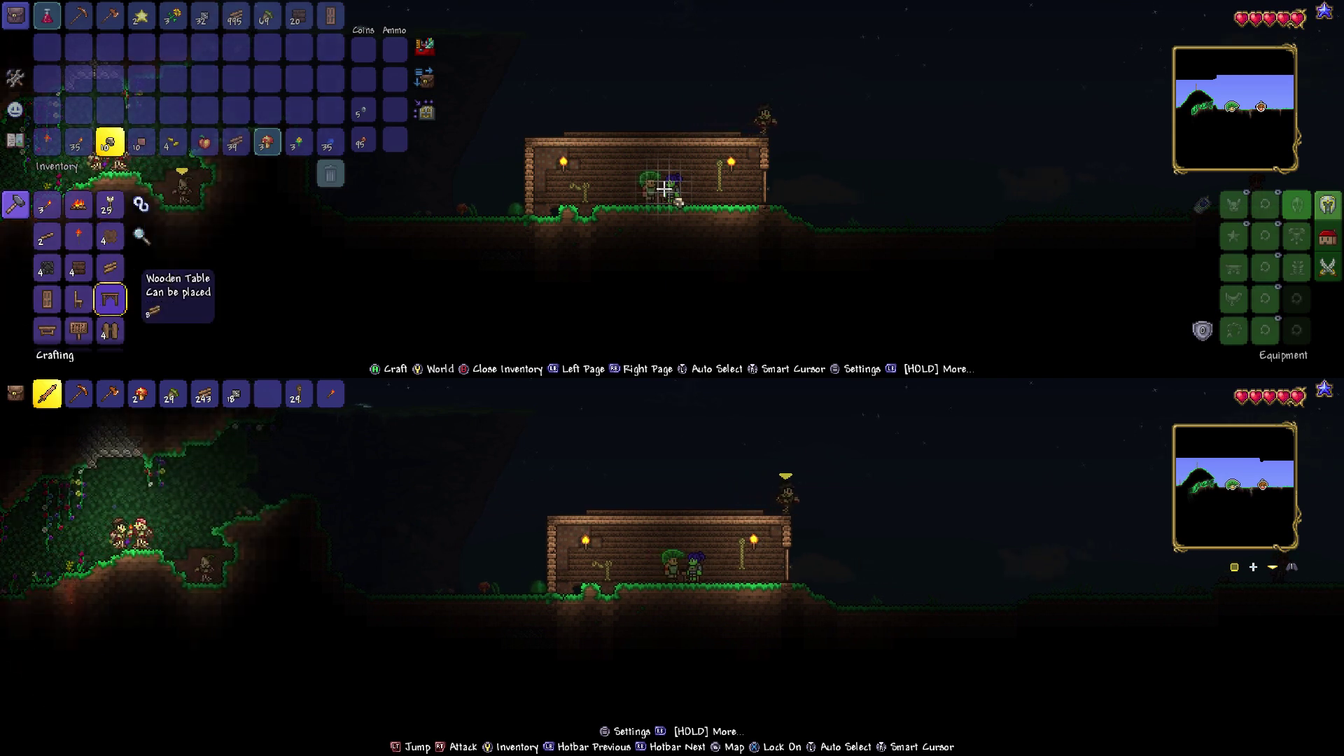
pyautogui.press('Down')
pyautogui.press('Down')
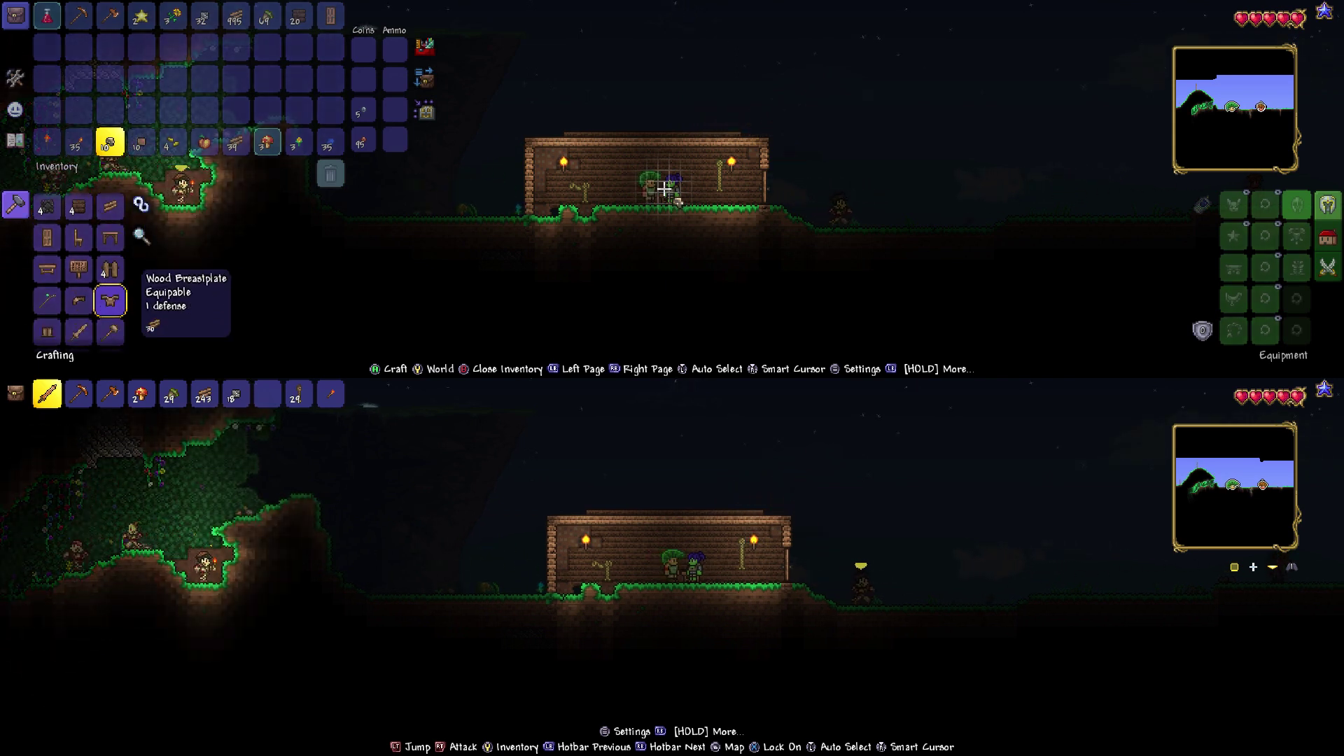
pyautogui.press('Down')
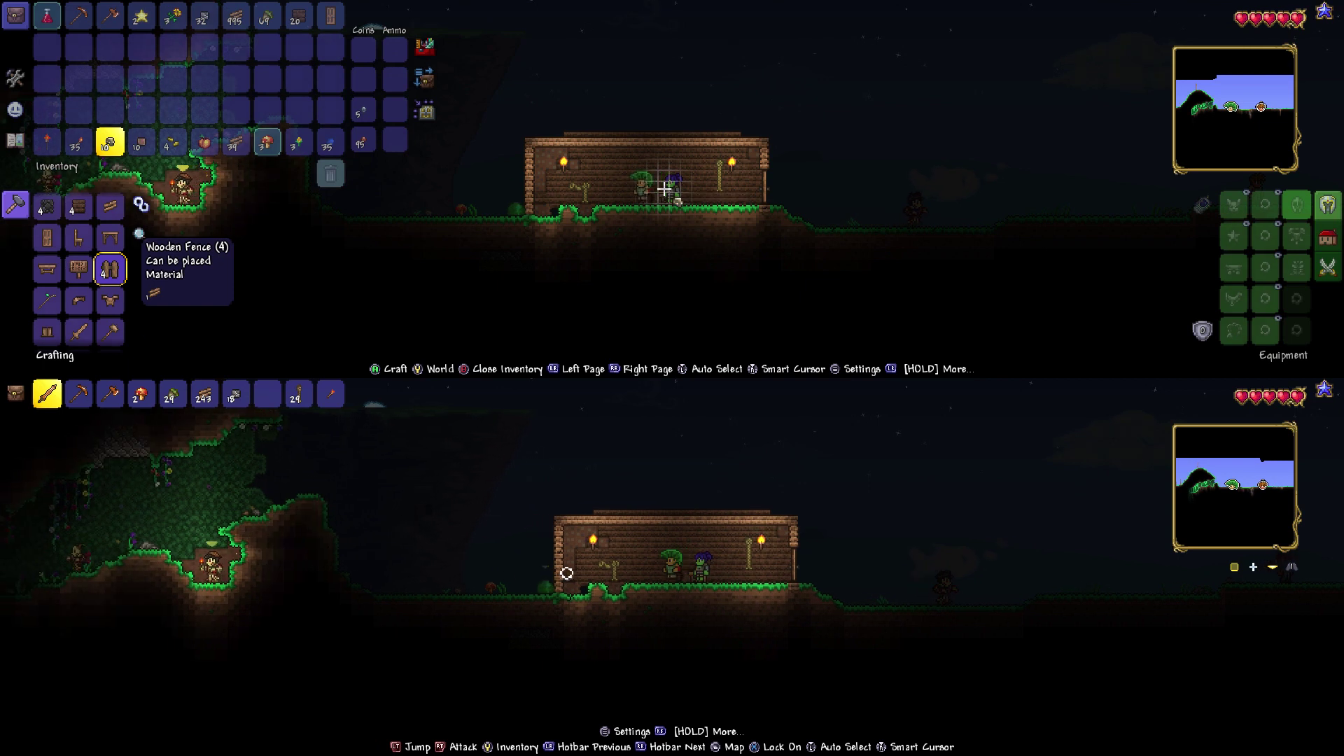
pyautogui.press('Down')
pyautogui.press('Down')
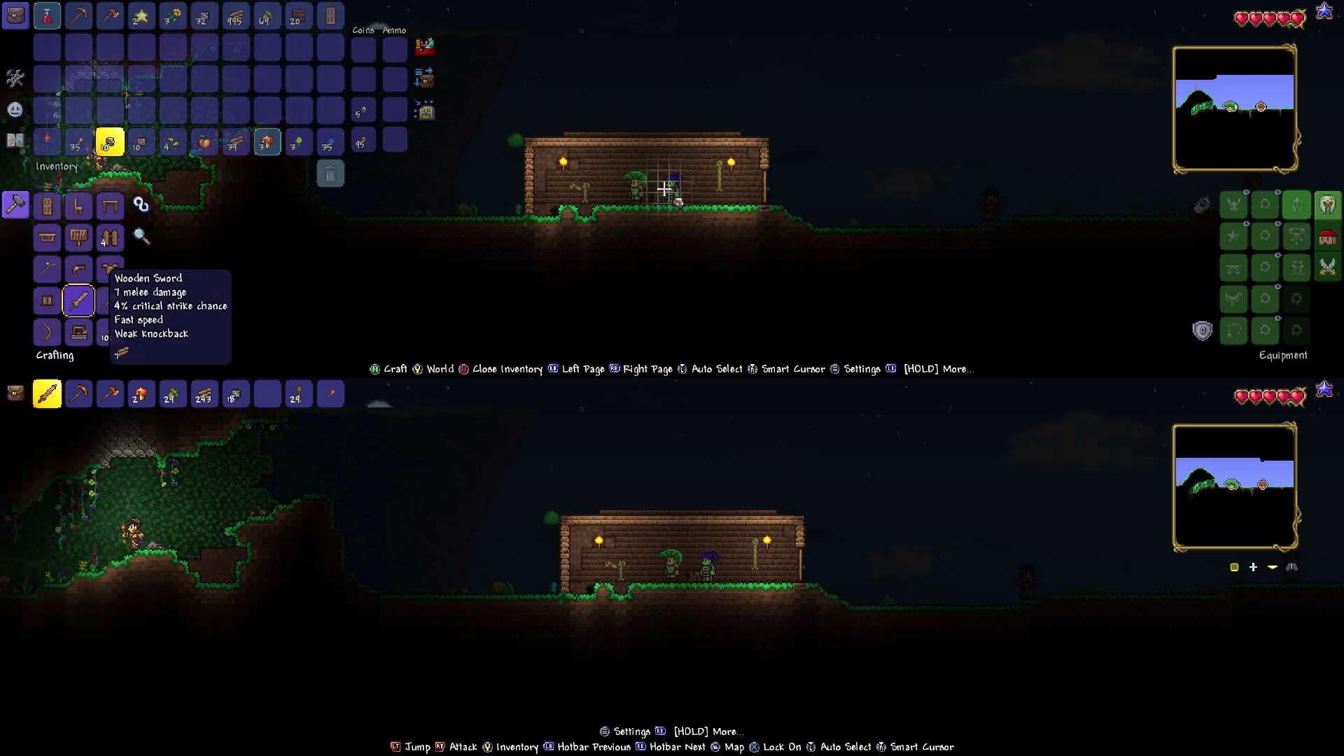
pyautogui.press('Down')
pyautogui.press('Down')
pyautogui.press('0')
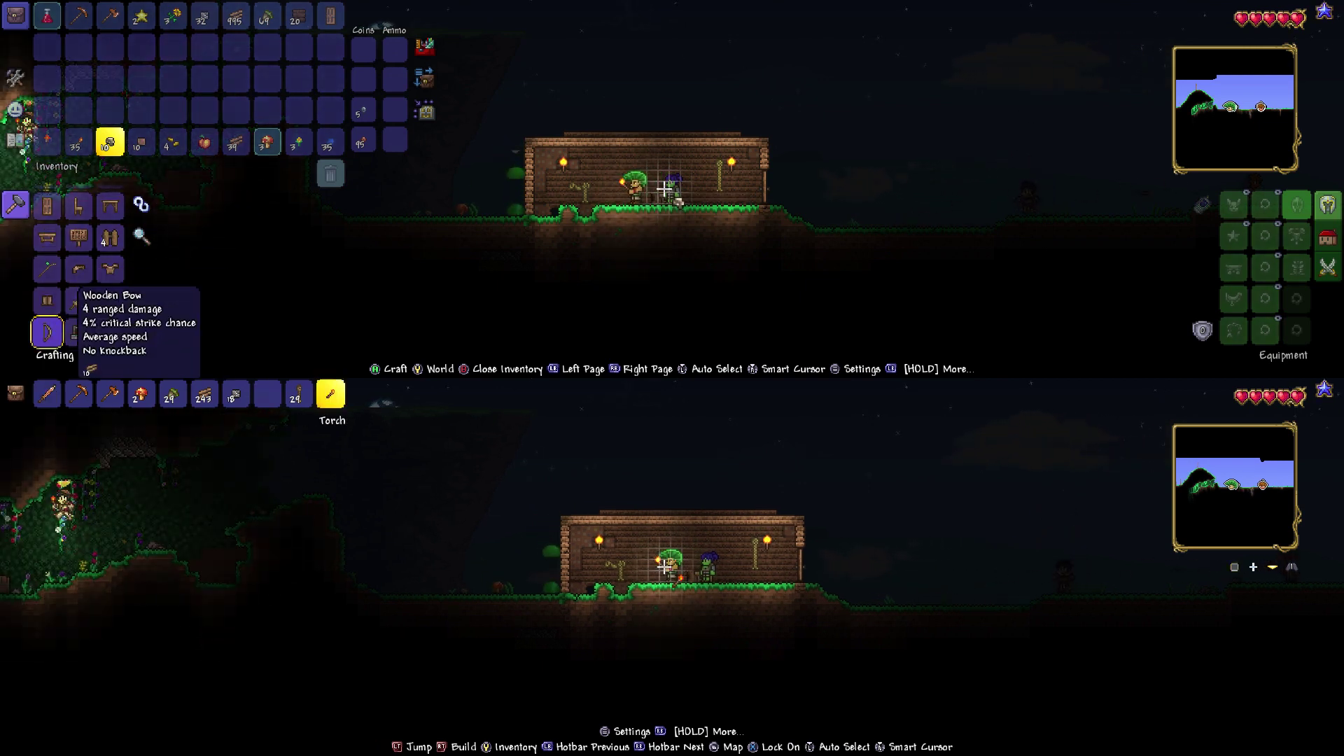
# - Bottom player digs dirt at the house's left edge with the Copper Pickaxe, then holds Wood
pyautogui.press('8')
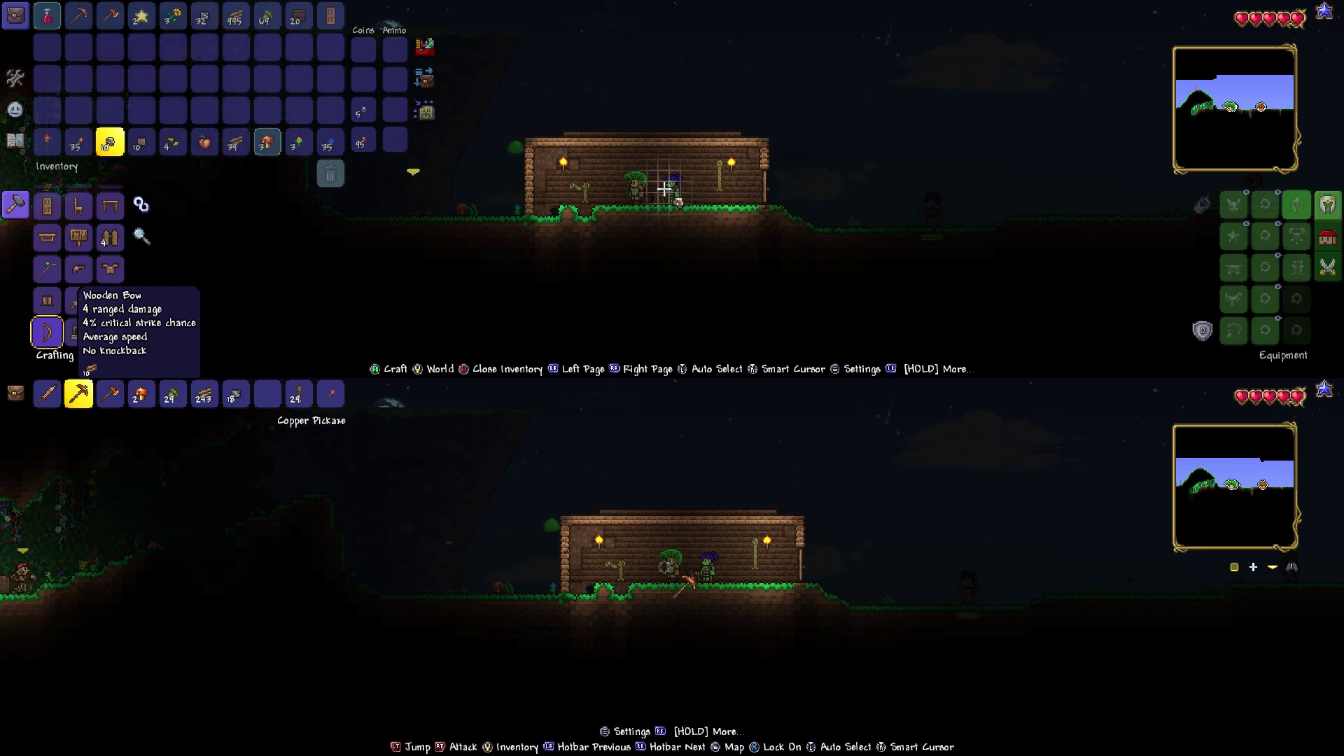
pyautogui.press('Left')
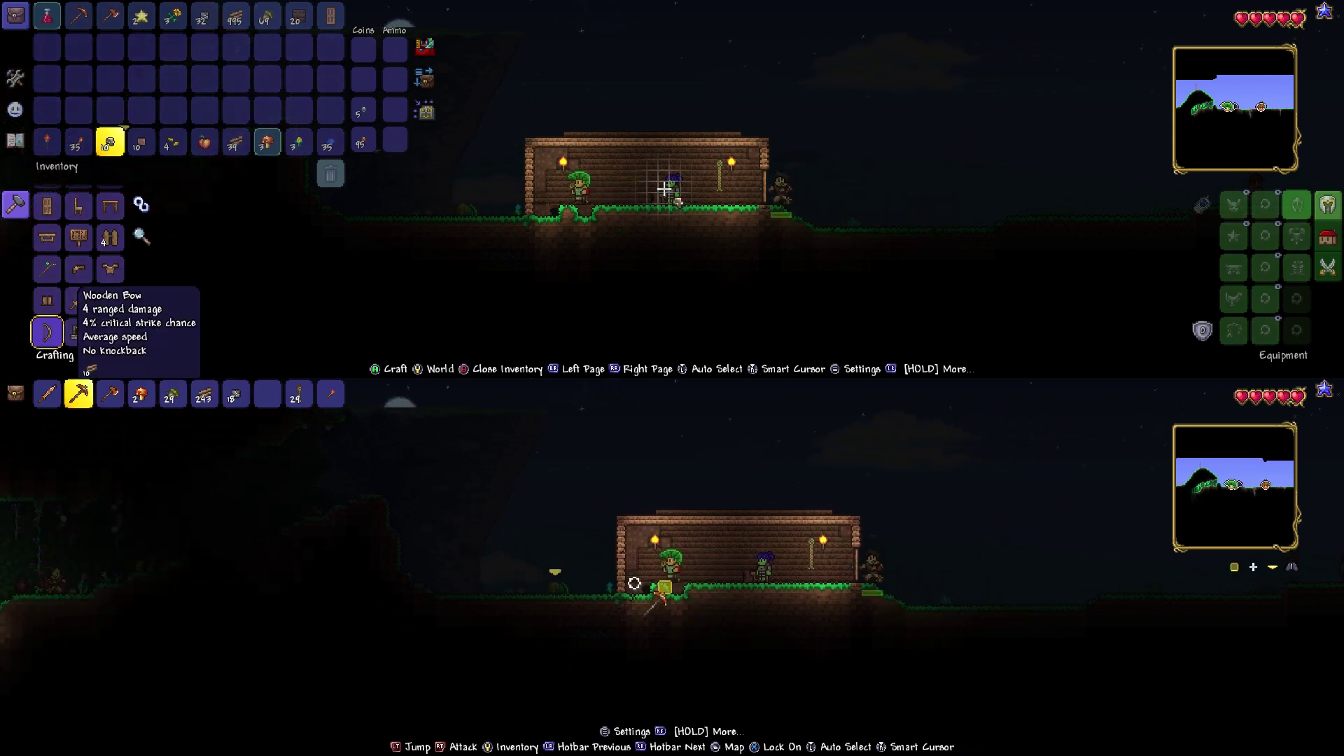
pyautogui.click(665, 598)
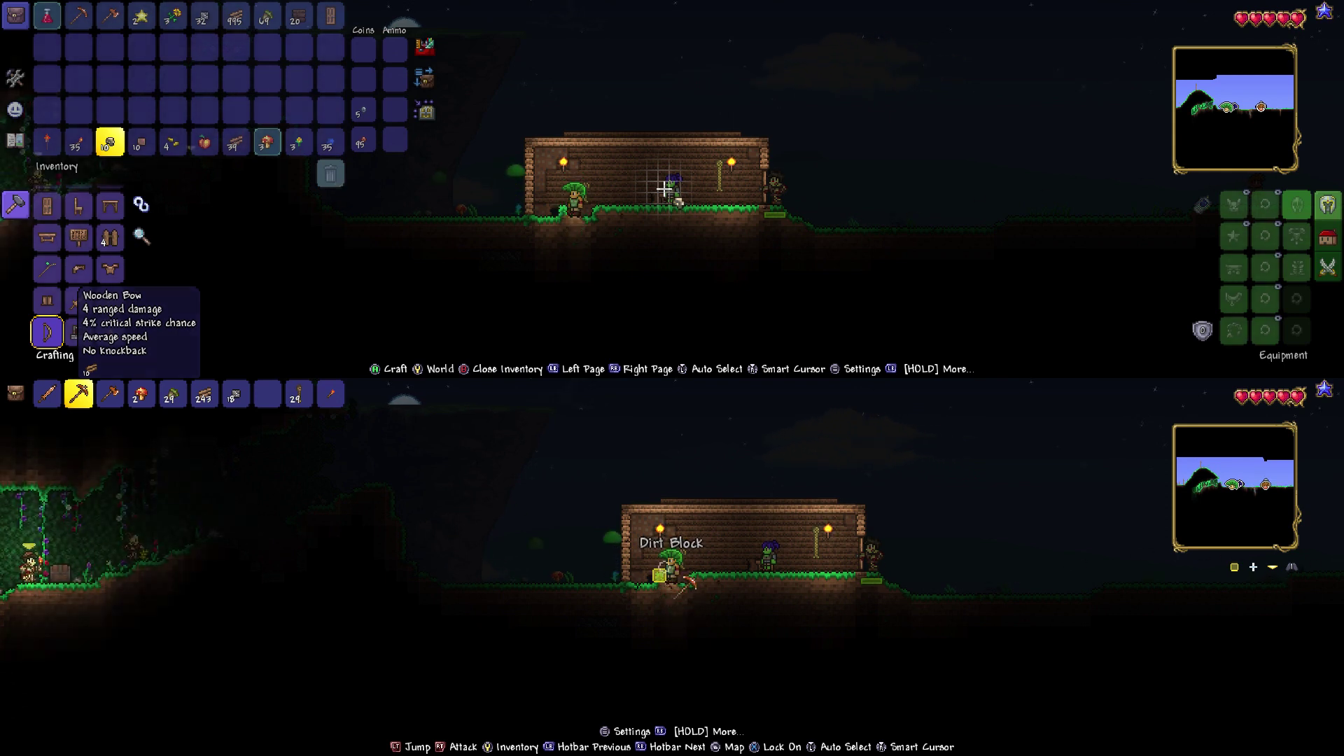
pyautogui.click(672, 597)
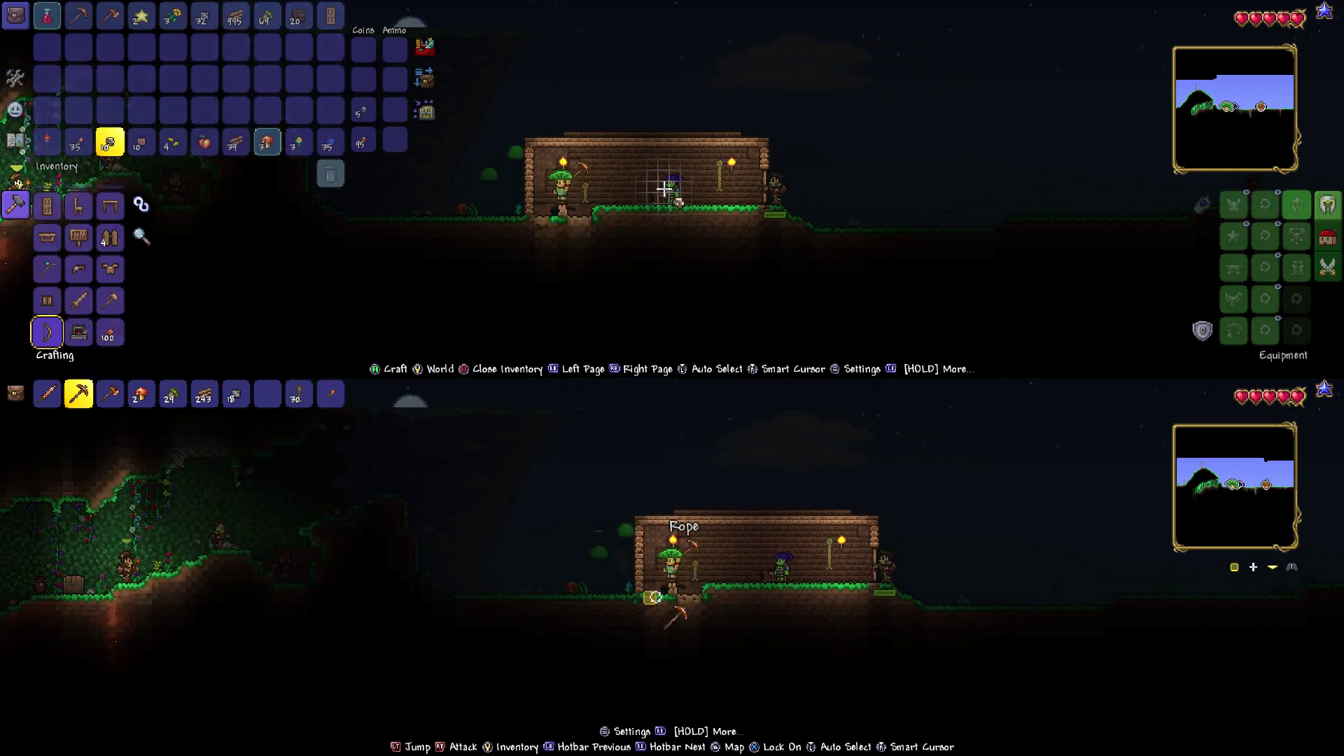
pyautogui.press('Right')
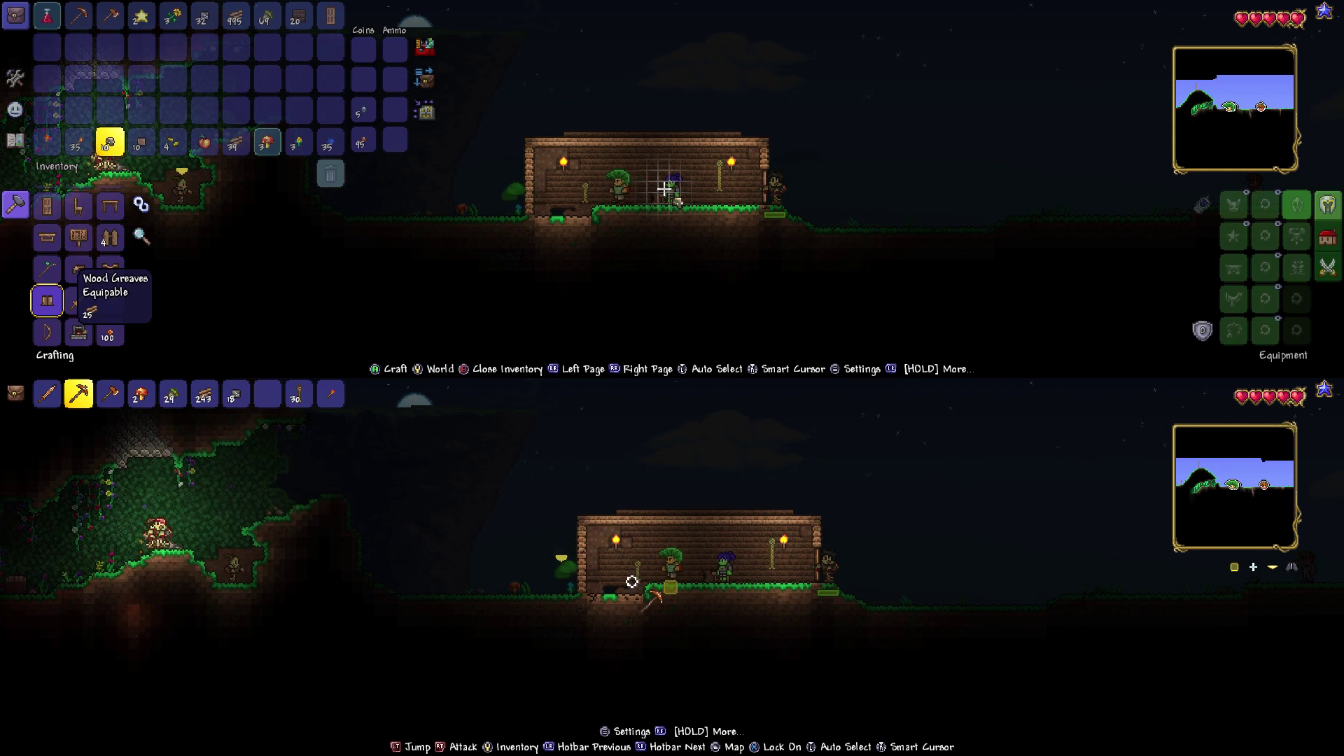
pyautogui.press('Left')
pyautogui.press('6')
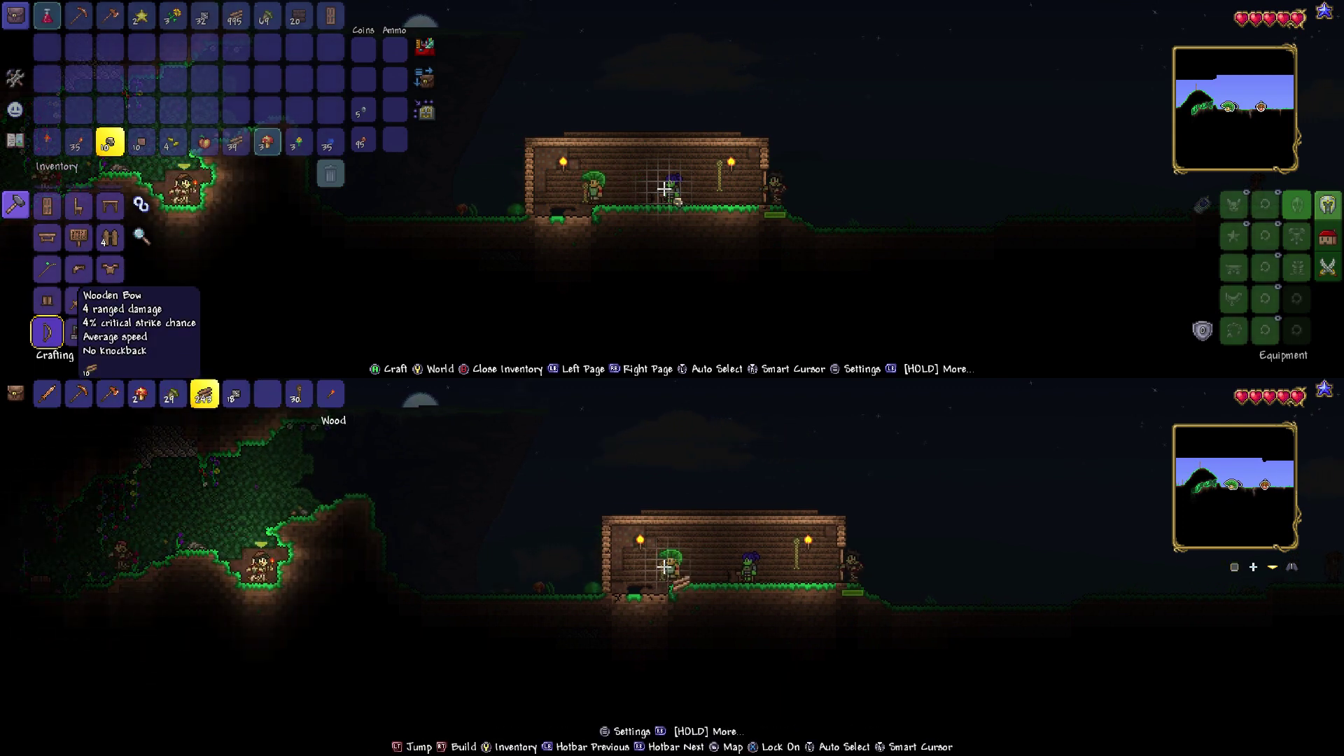
# - Craft the Wooden Bow for the top player and open the bottom player's inventory
pyautogui.press('Escape')
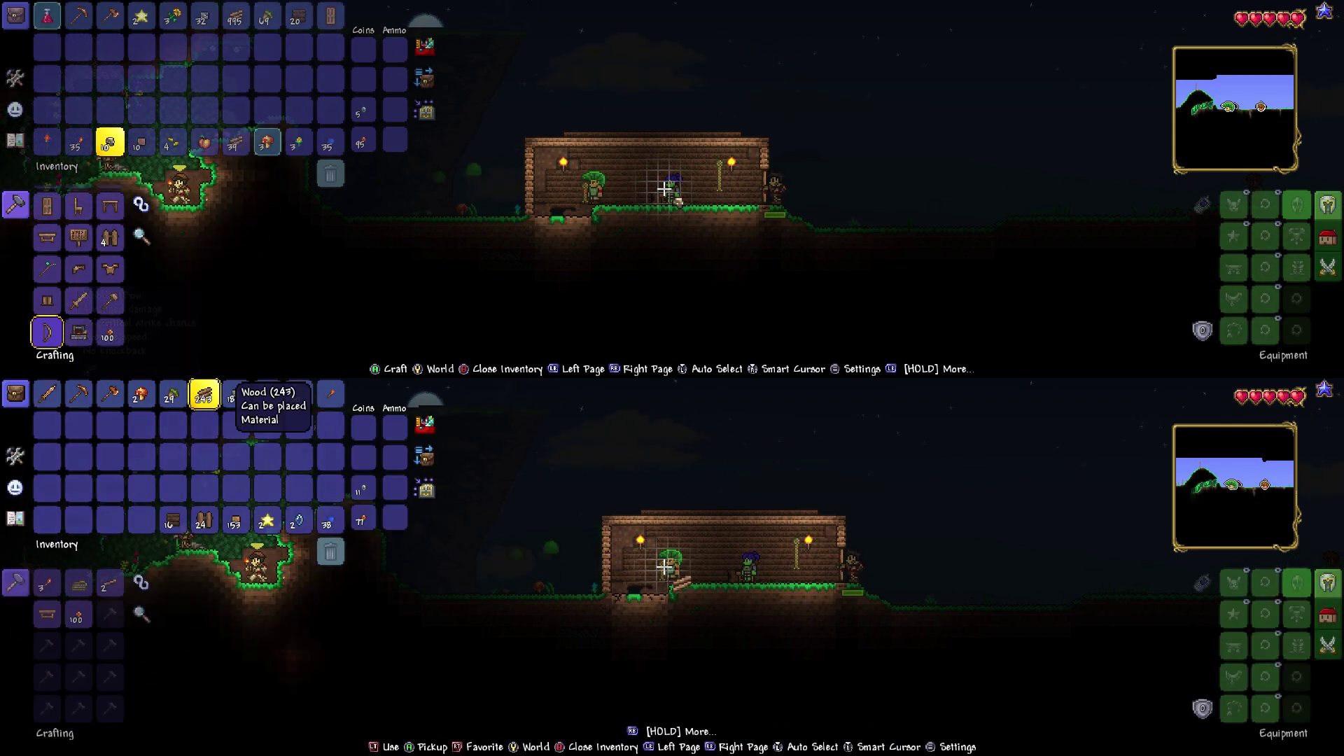
pyautogui.press('Return')
pyautogui.press('Down')
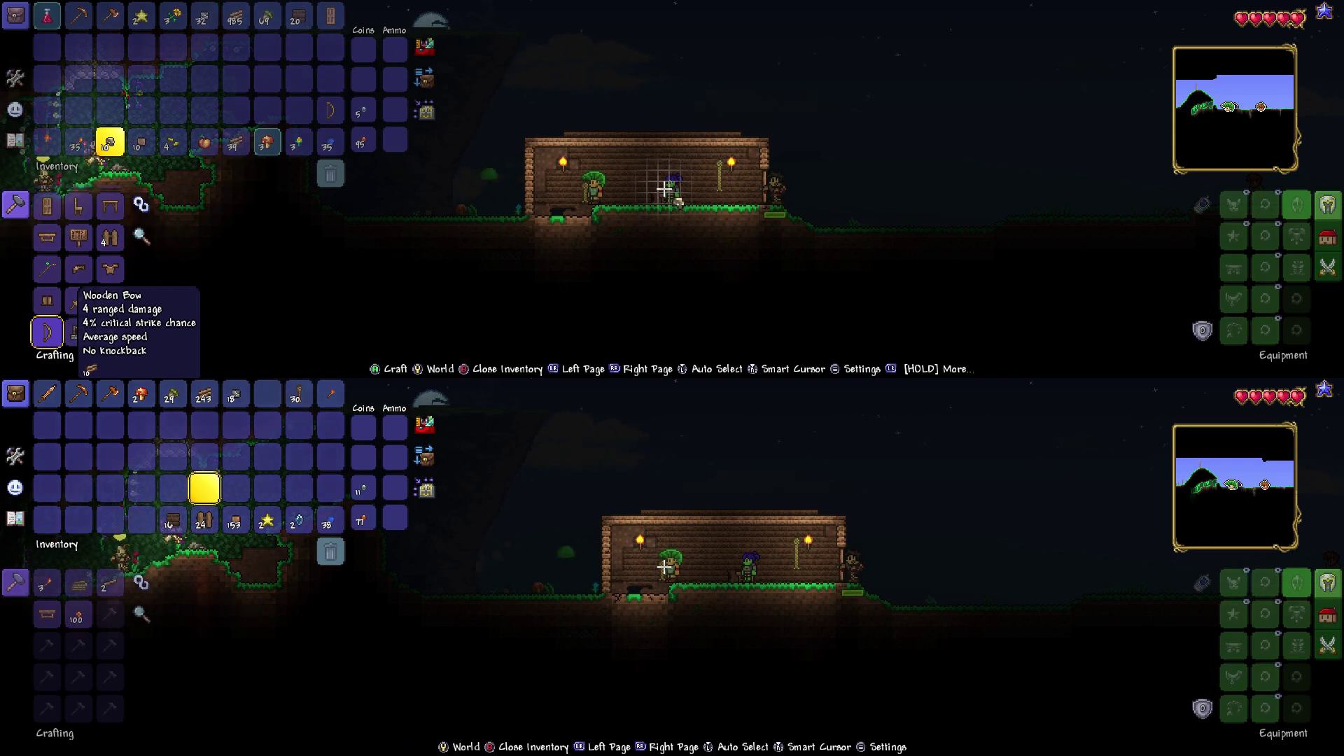
pyautogui.press('Down')
# - Move the bottom player's Stone Block into the hotbar and toggle its favourite mark
pyautogui.press('Left')
pyautogui.press('Up')
pyautogui.press('Right')
pyautogui.press('Up')
pyautogui.press('Up')
pyautogui.press('Right')
pyautogui.press('Escape')
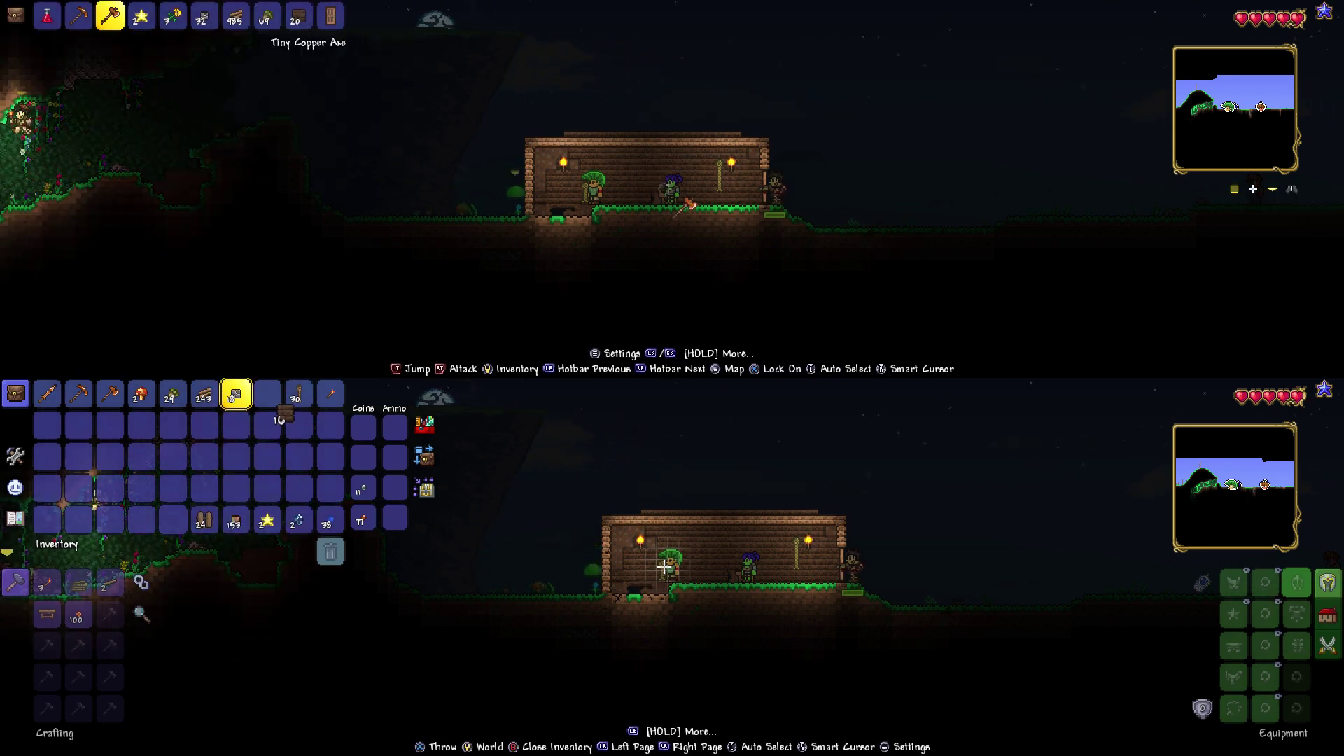
pyautogui.press('Left')
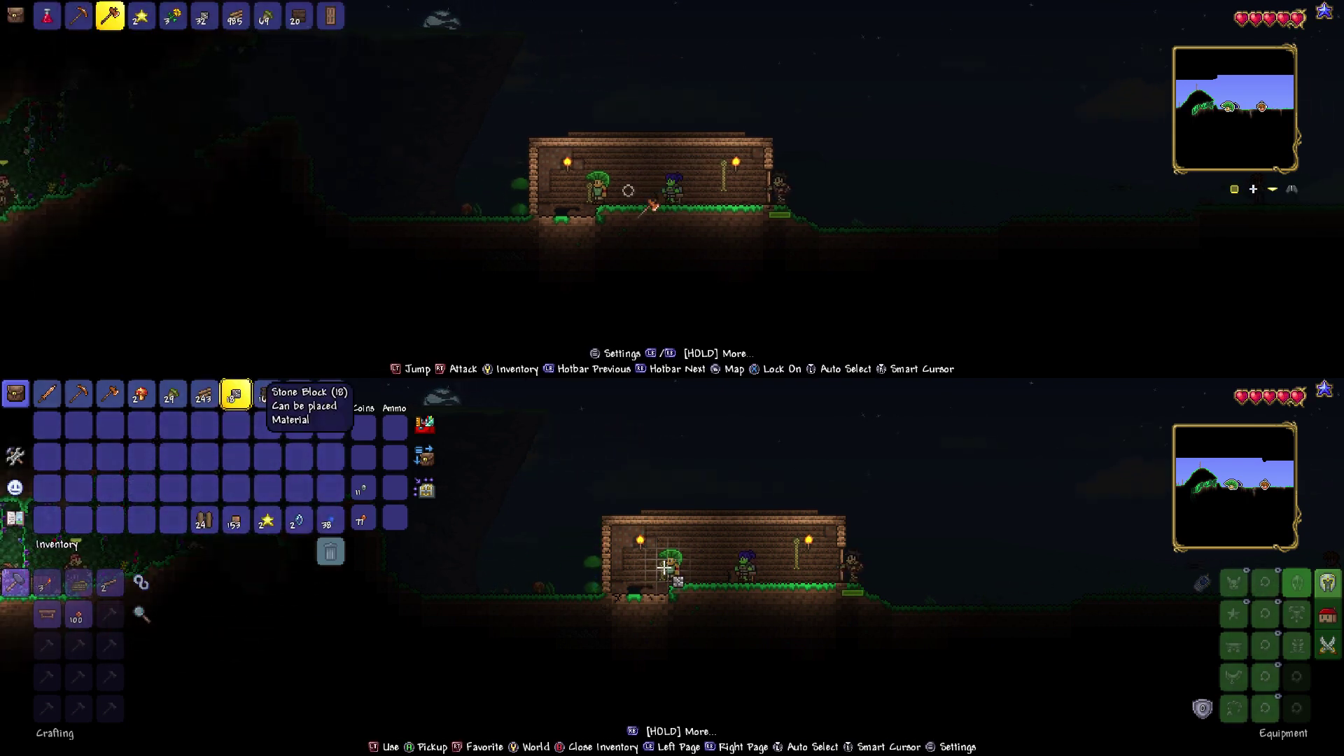
pyautogui.press('alt')
pyautogui.press('alt')
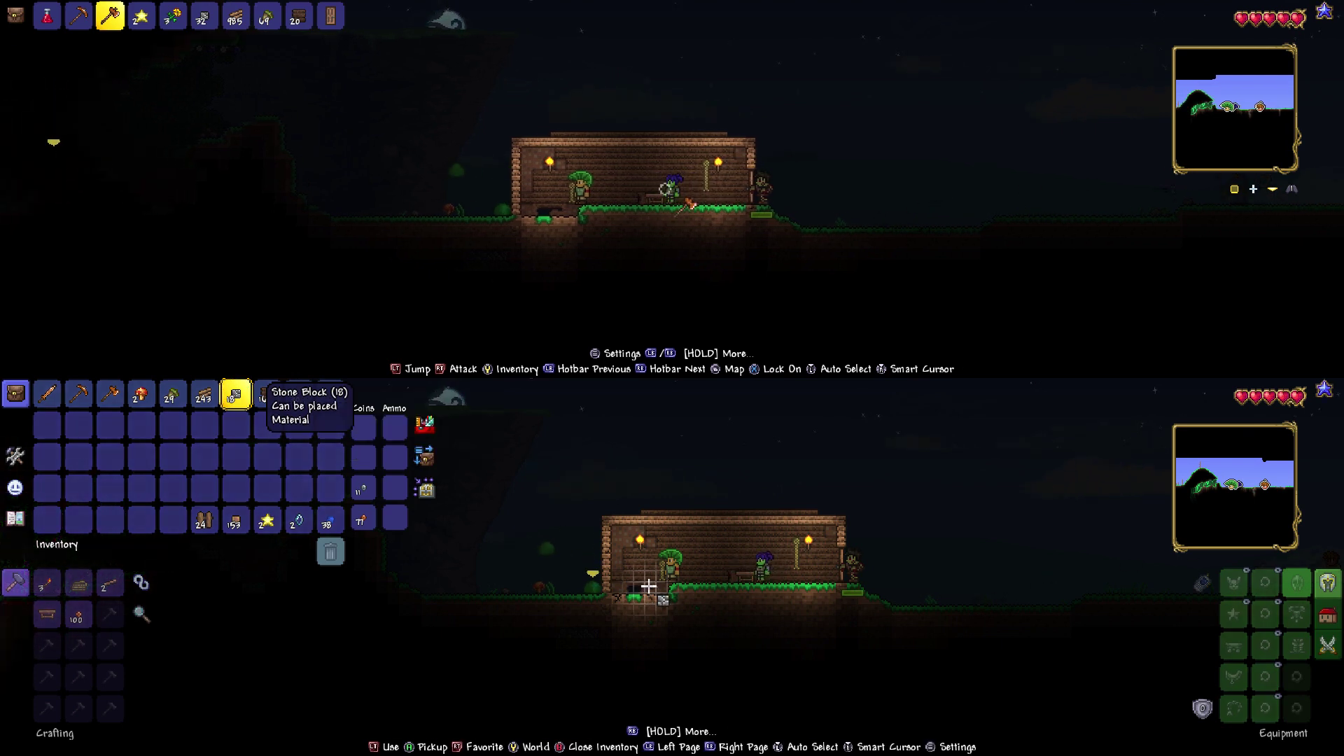
pyautogui.press('alt')
# - Check the top player's coin and stacking slots, view the Housing panel, then close inventory
pyautogui.press('Escape')
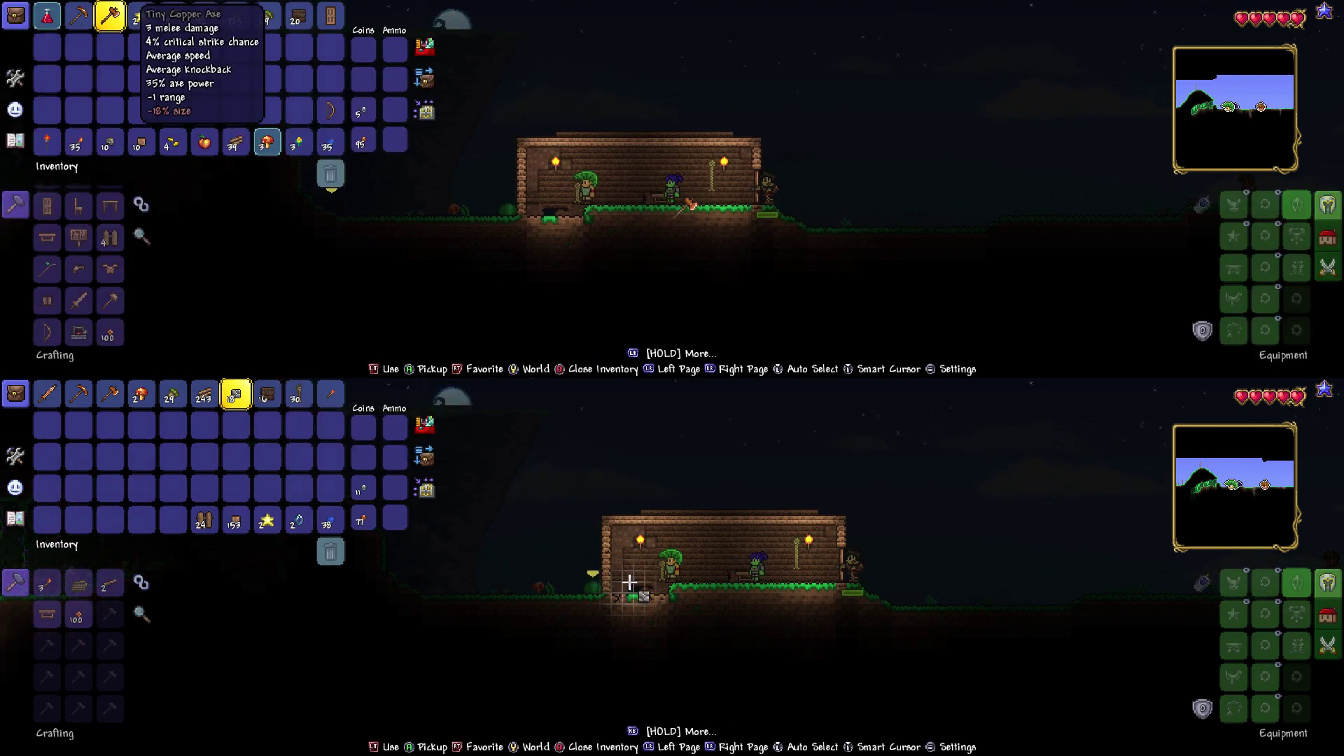
pyautogui.press('Down')
pyautogui.press('Down')
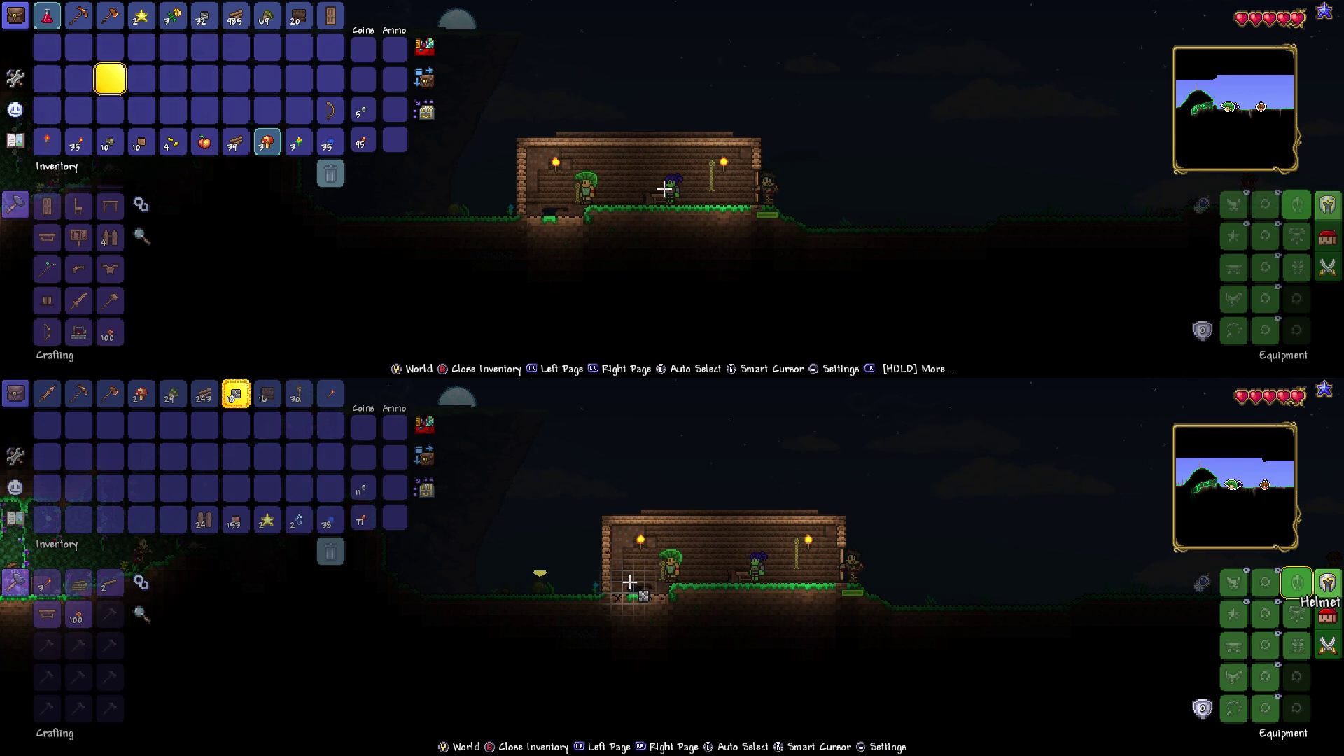
pyautogui.press('Down')
pyautogui.press('Up')
pyautogui.press('Right')
pyautogui.press('Right')
pyautogui.press('Right')
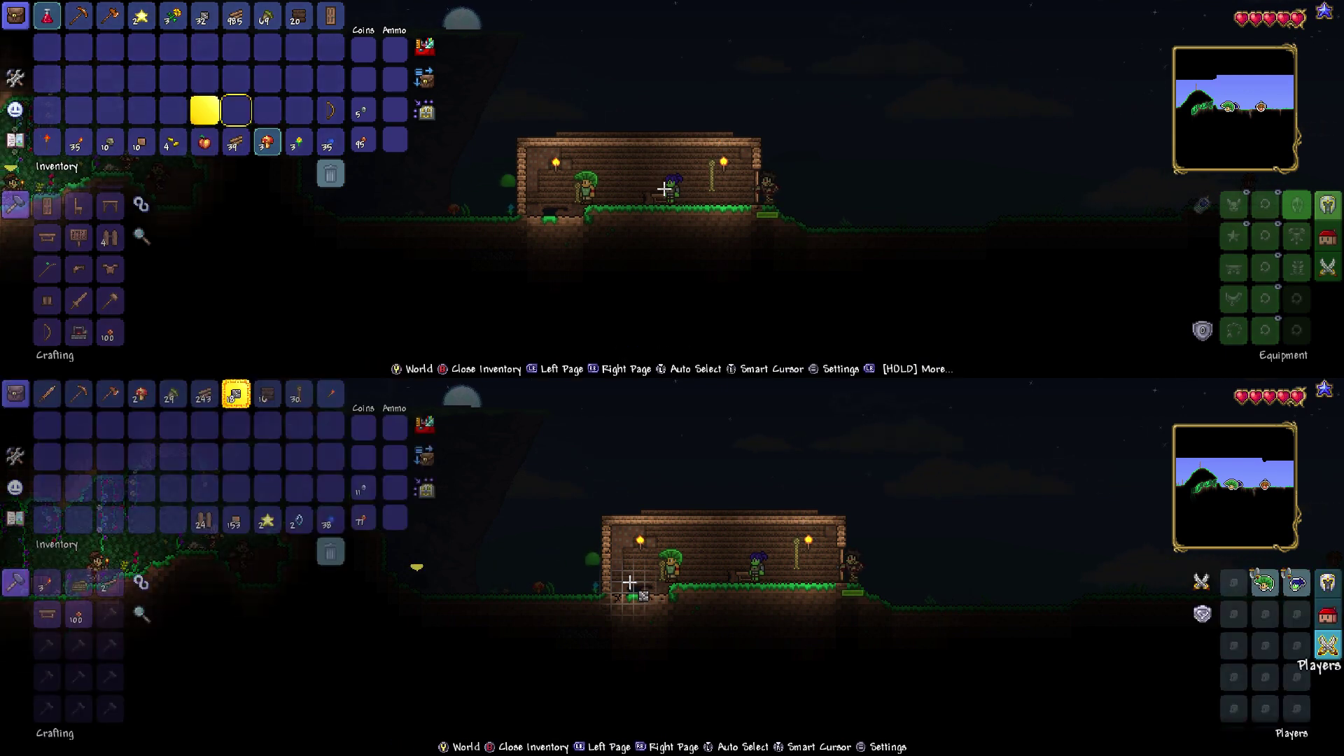
pyautogui.press('Right')
pyautogui.press('Right')
pyautogui.press('Right')
pyautogui.press('Right')
pyautogui.press('pagedown')
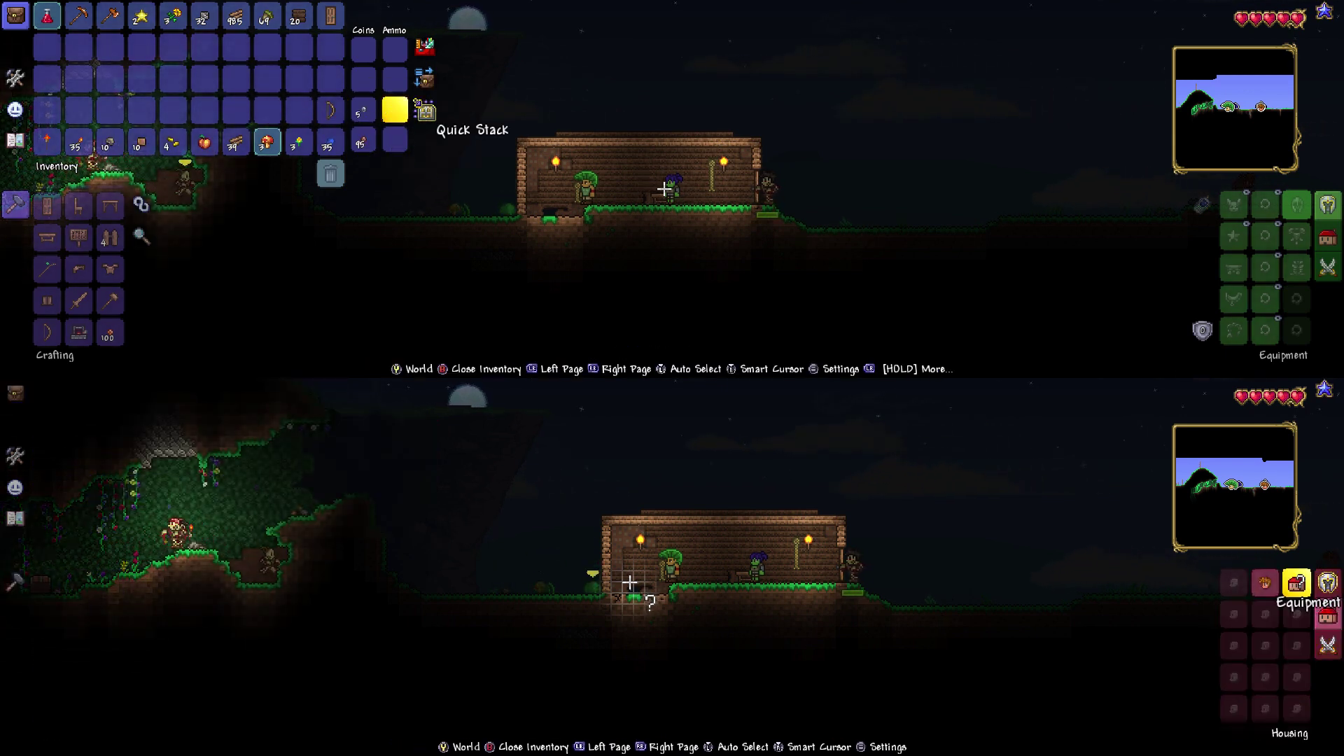
pyautogui.press('Left')
pyautogui.press('Left')
pyautogui.press('Left')
pyautogui.press('Escape')
# - Inspect the Frenzying Wooden Bow, coins and gel, then pick the Wooden Chair recipe
pyautogui.press('Right')
pyautogui.press('Right')
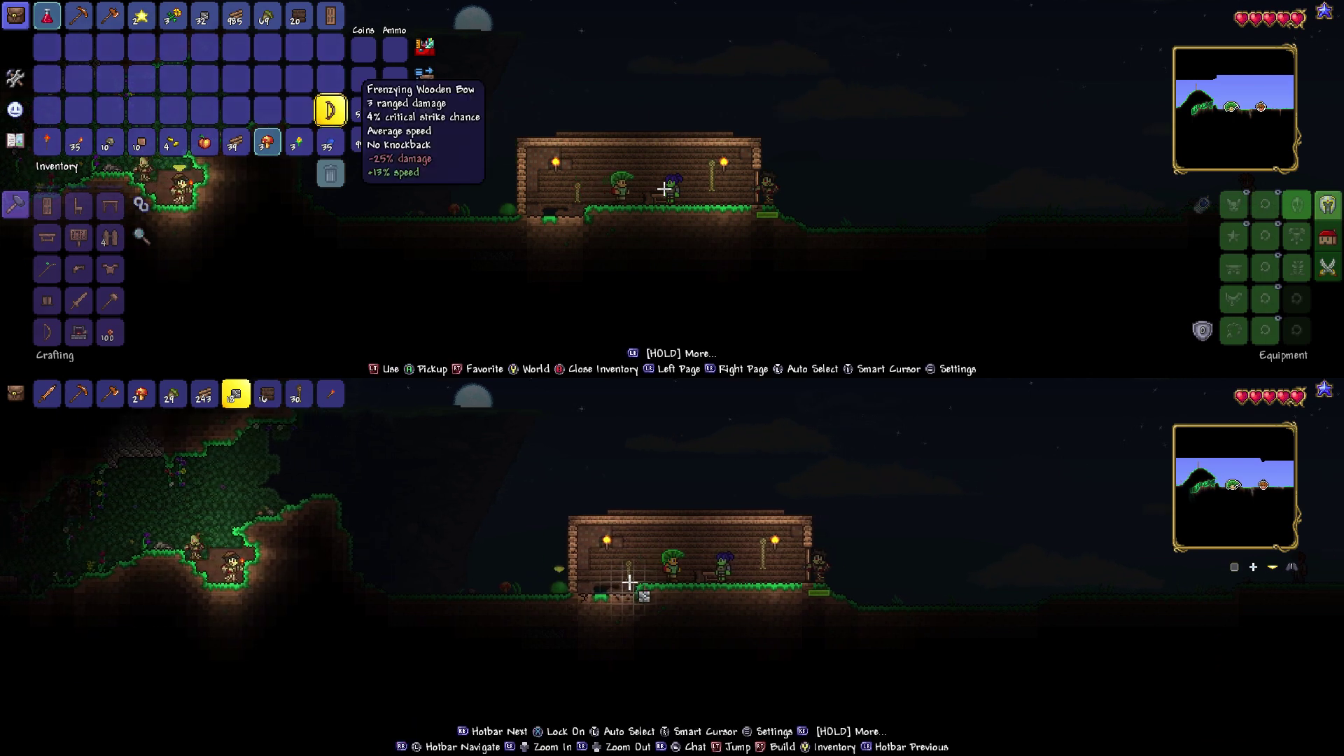
pyautogui.press('Right')
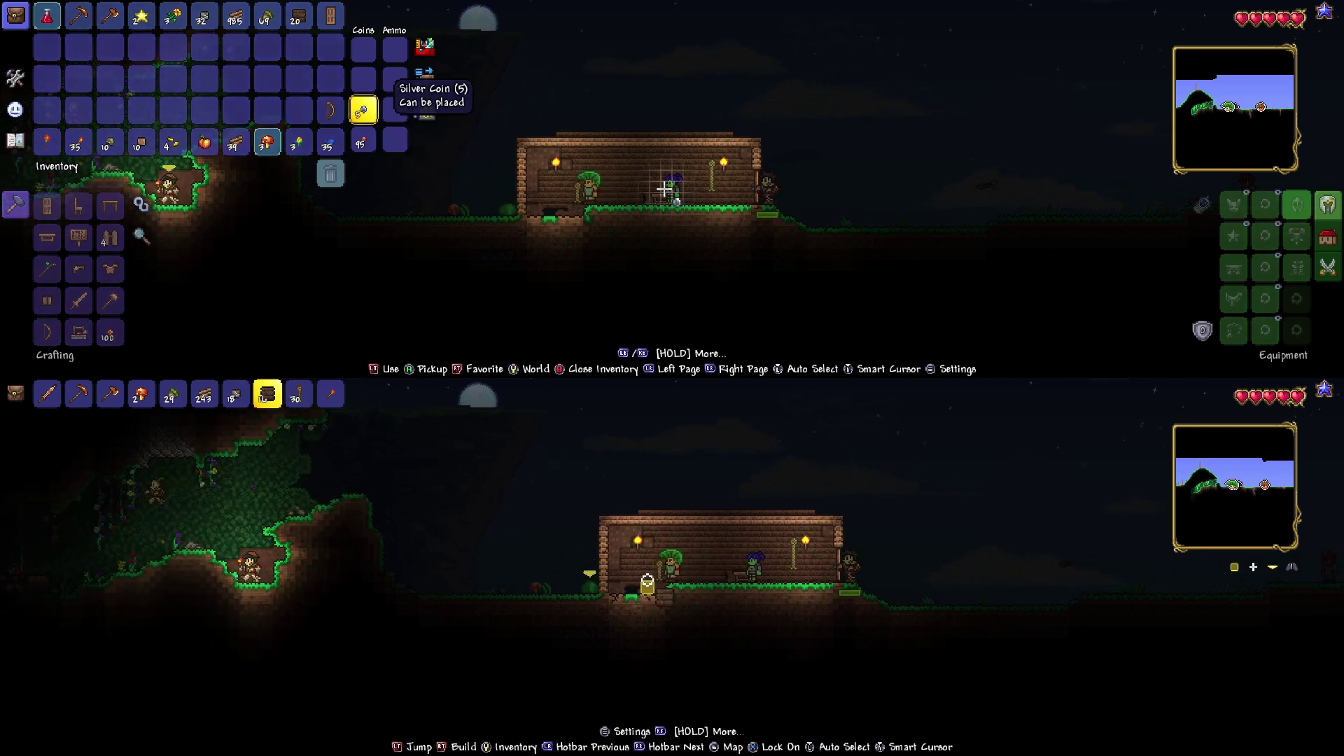
pyautogui.press('Down')
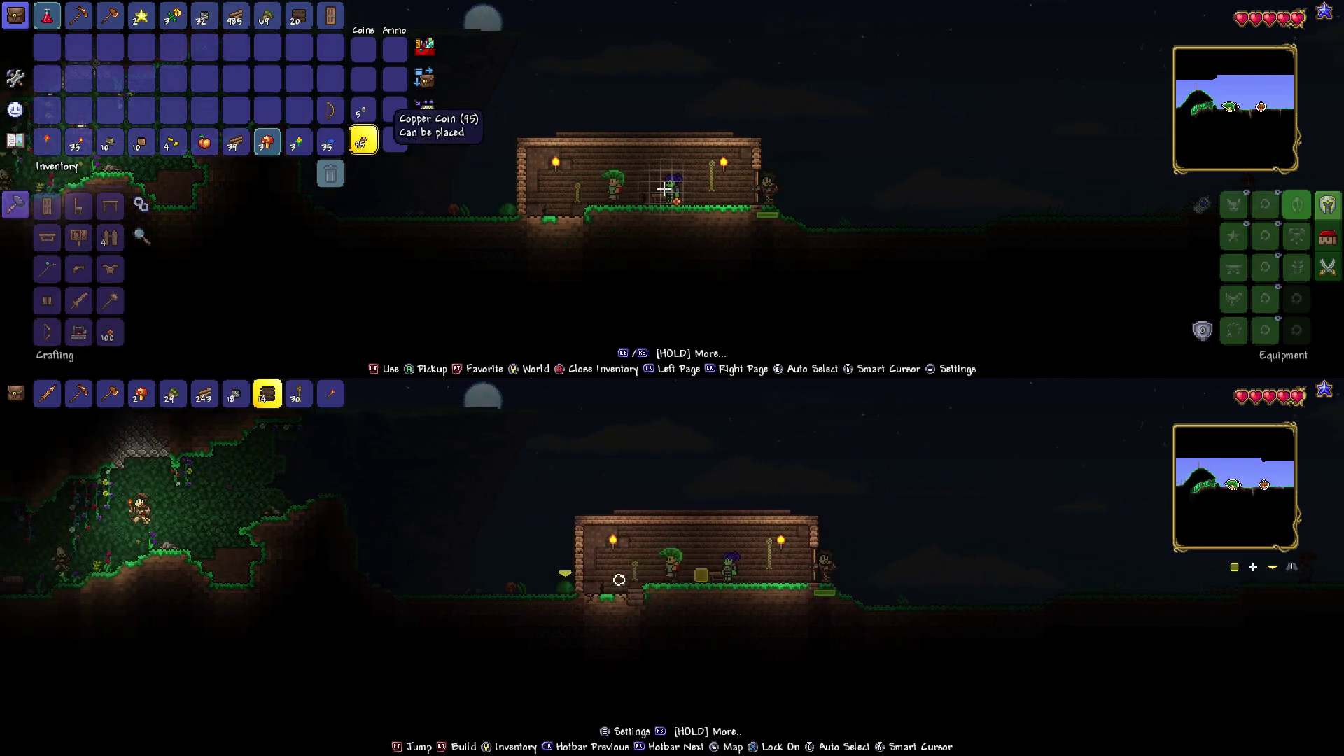
pyautogui.press('Left')
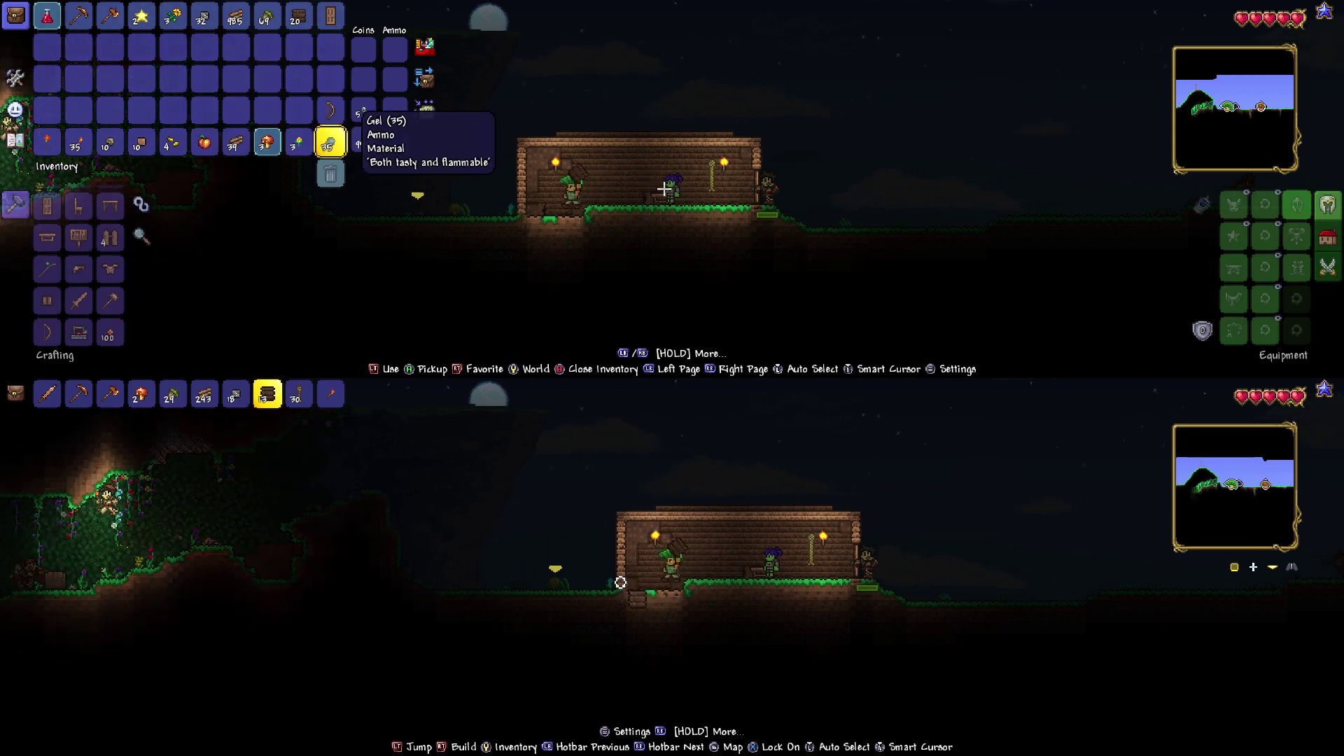
pyautogui.press('Left')
pyautogui.press('Left')
pyautogui.press('Left')
pyautogui.press('Left')
pyautogui.press('Left')
pyautogui.press('Left')
pyautogui.press('Left')
pyautogui.press('Left')
pyautogui.press('Down')
pyautogui.press('Down')
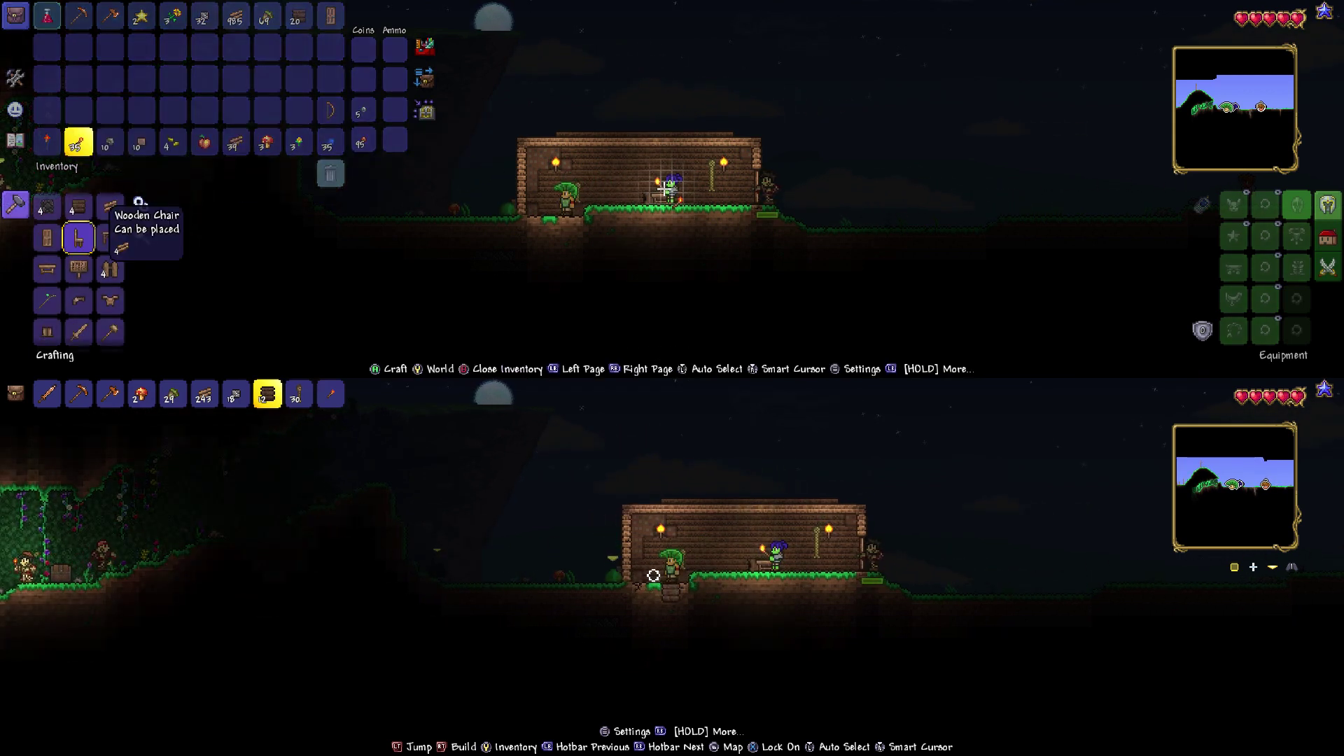
pyautogui.press('Down')
pyautogui.press('Up')
pyautogui.press('Right')
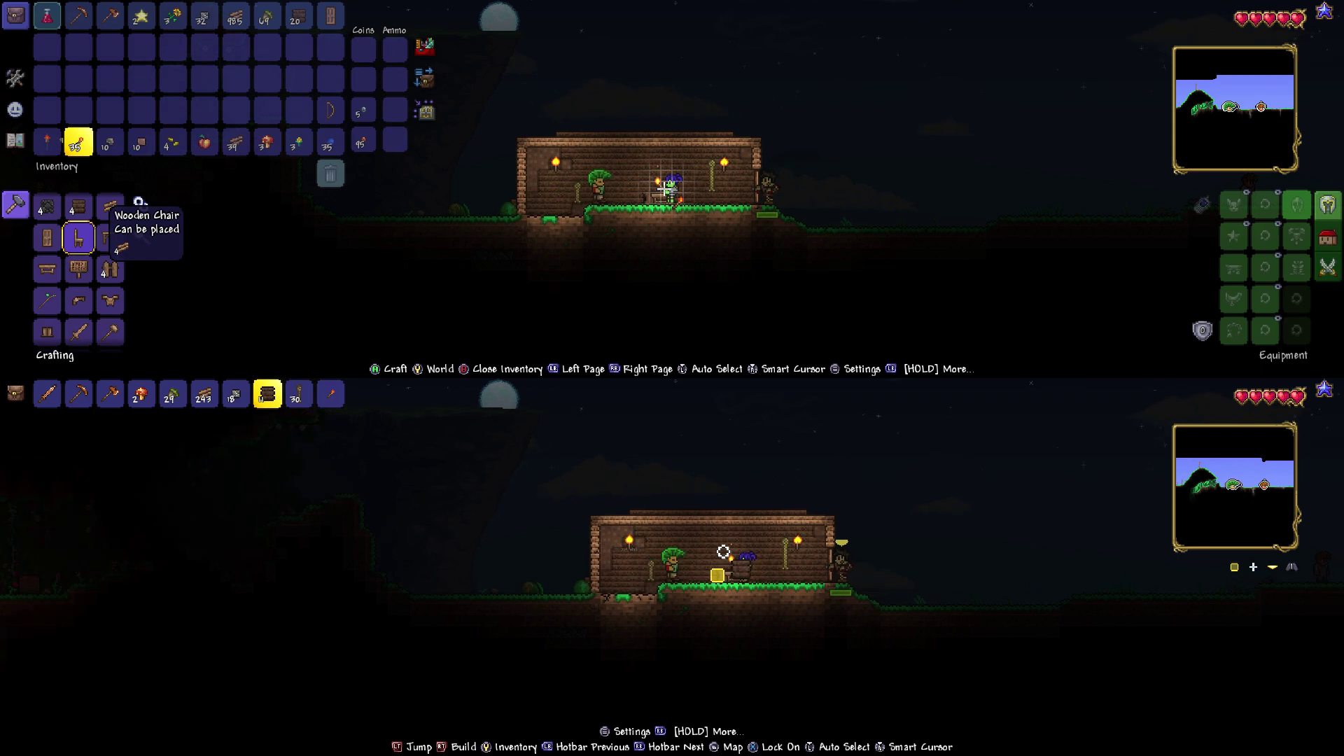
pyautogui.press('Right')
pyautogui.press('Left')
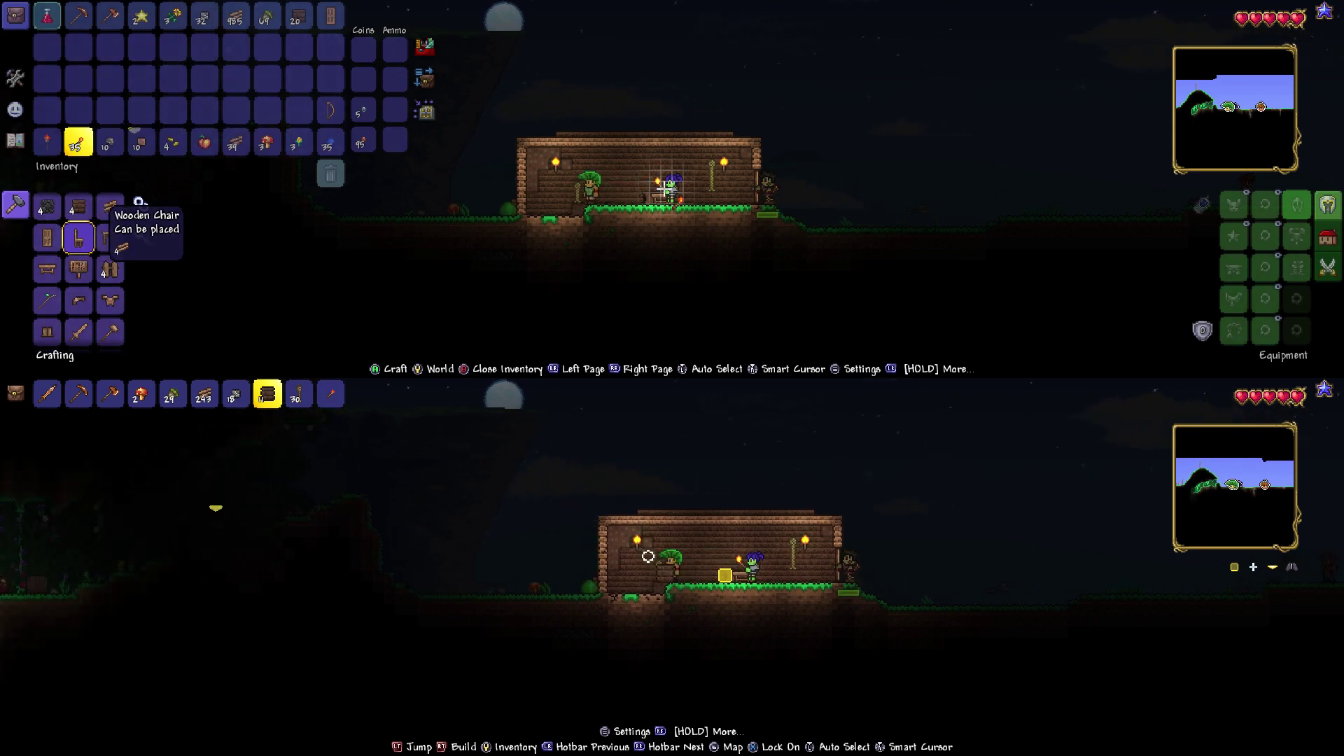
# - Craft a Wooden Chair, look at the Wooden Table recipe, and close the inventory
pyautogui.press('Return')
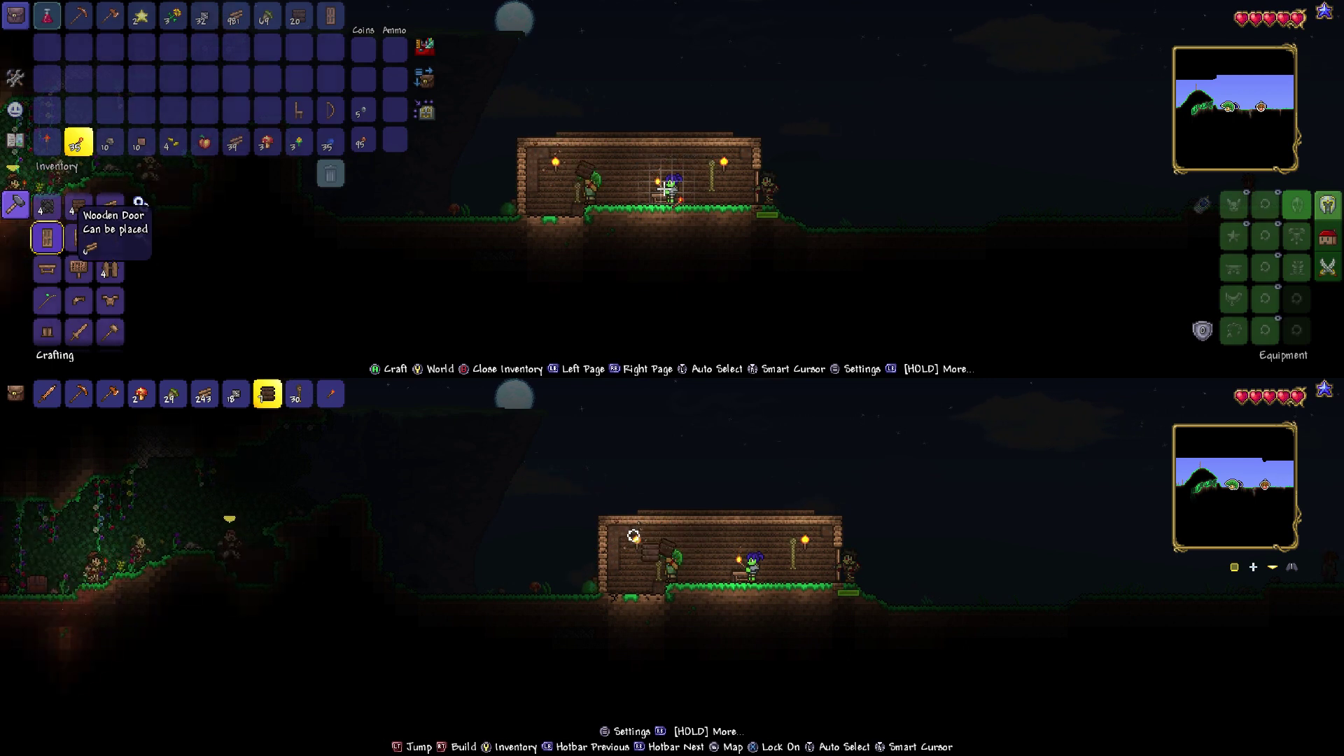
pyautogui.press('Right')
pyautogui.press('Left')
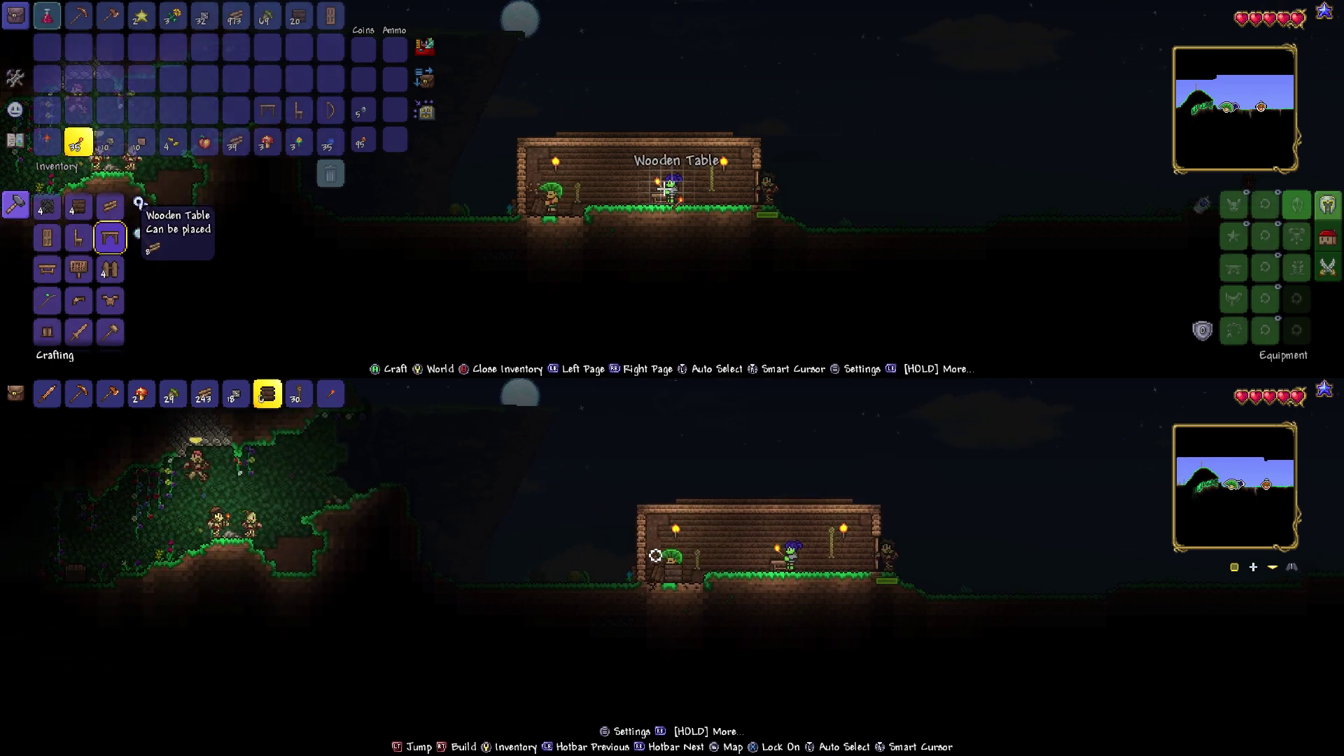
pyautogui.press('Escape')
# - Walk both players left through the house and swing the pickaxe at the ground
pyautogui.press('Left')
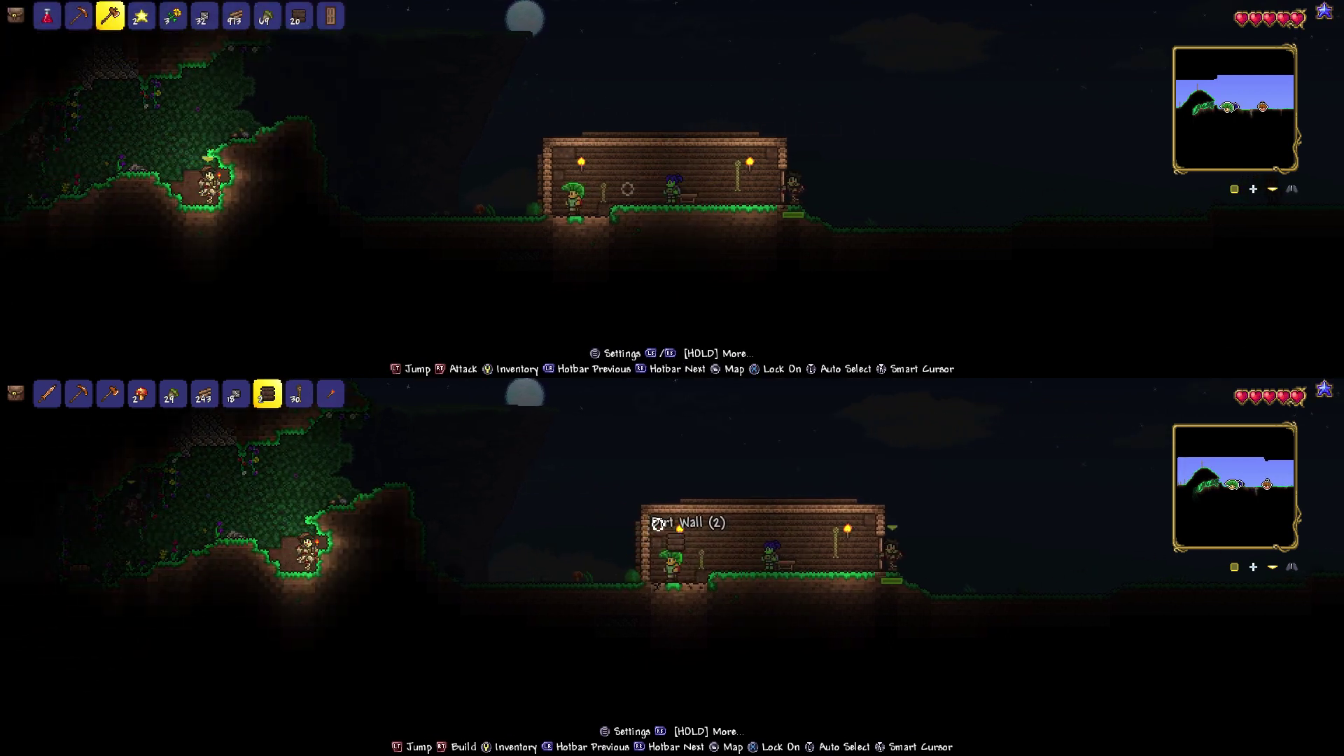
pyautogui.press('Left')
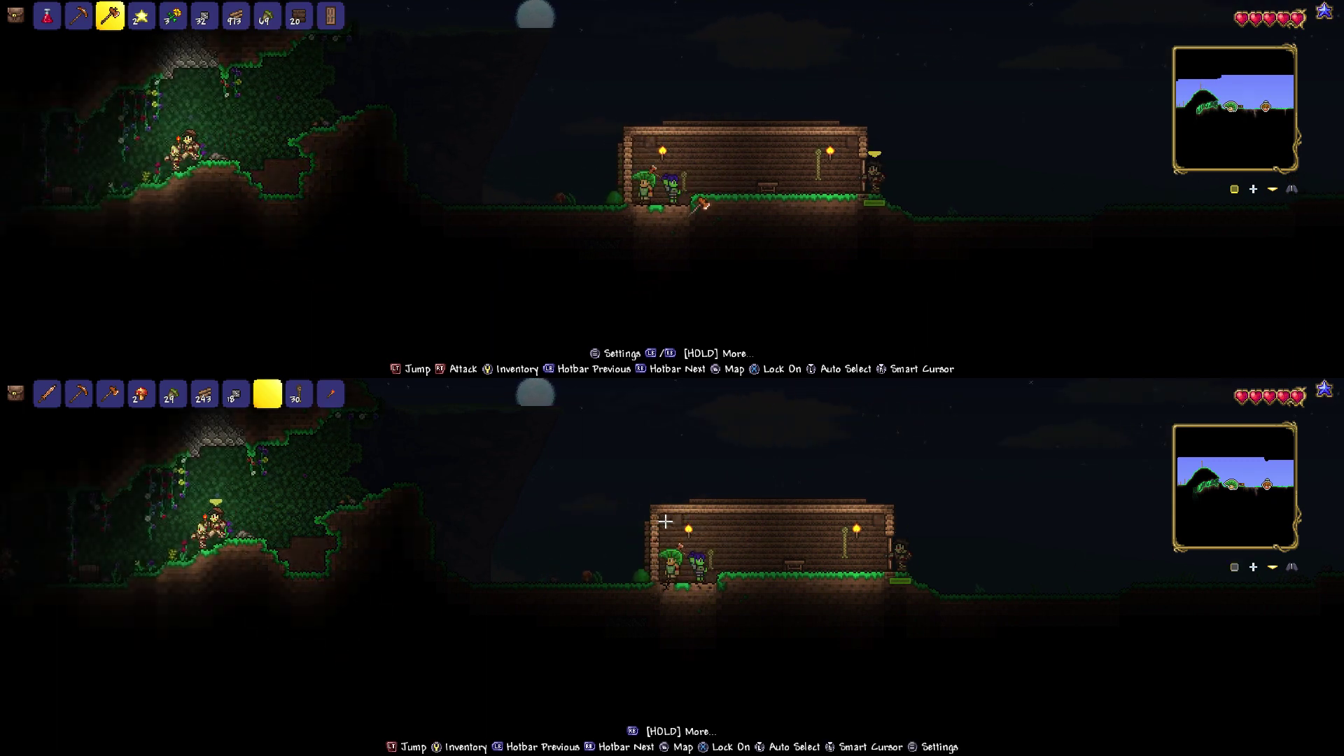
pyautogui.press('Left')
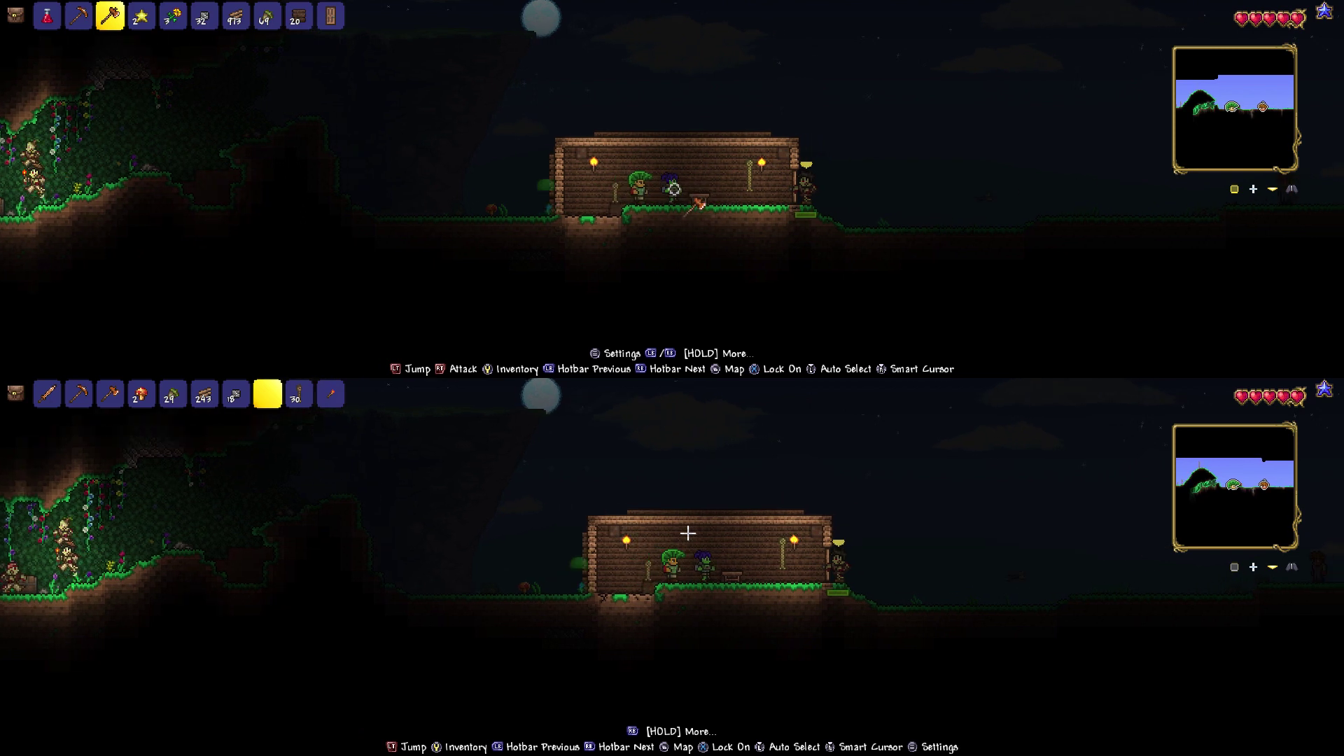
pyautogui.press('Left')
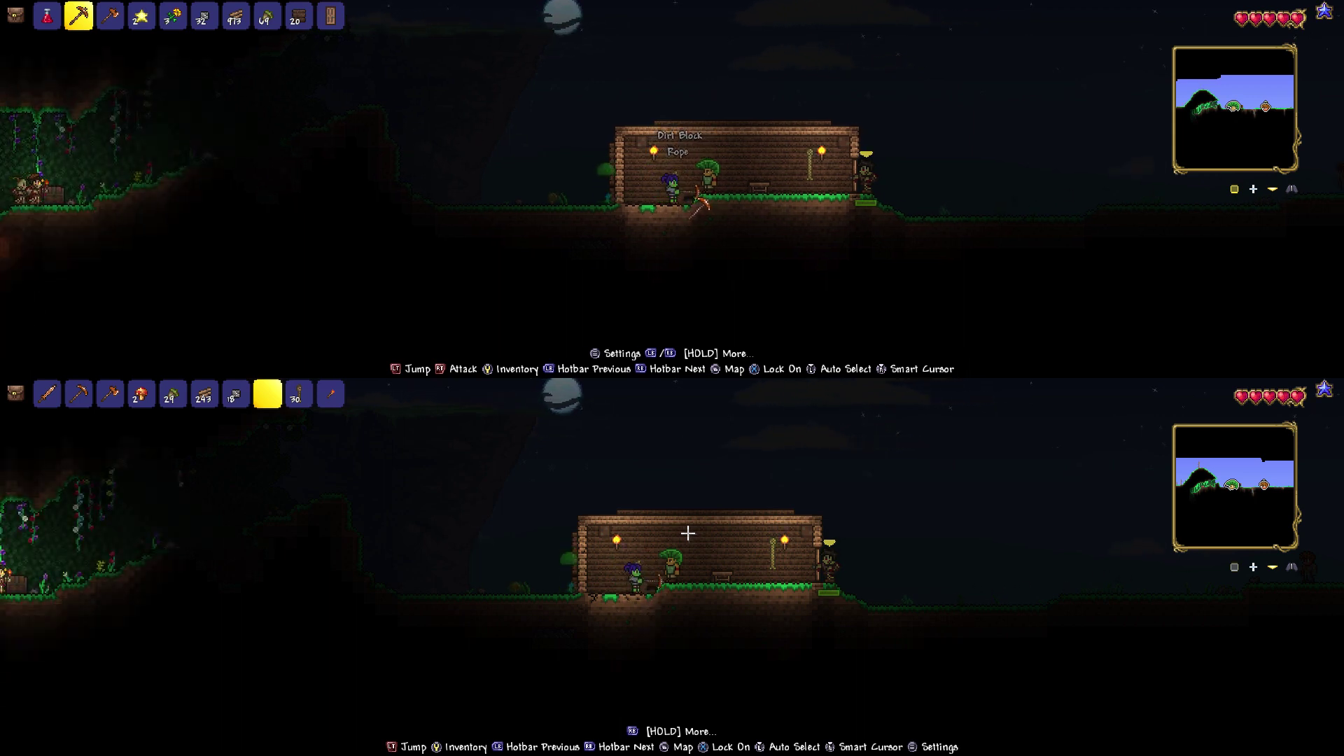
pyautogui.press('Left')
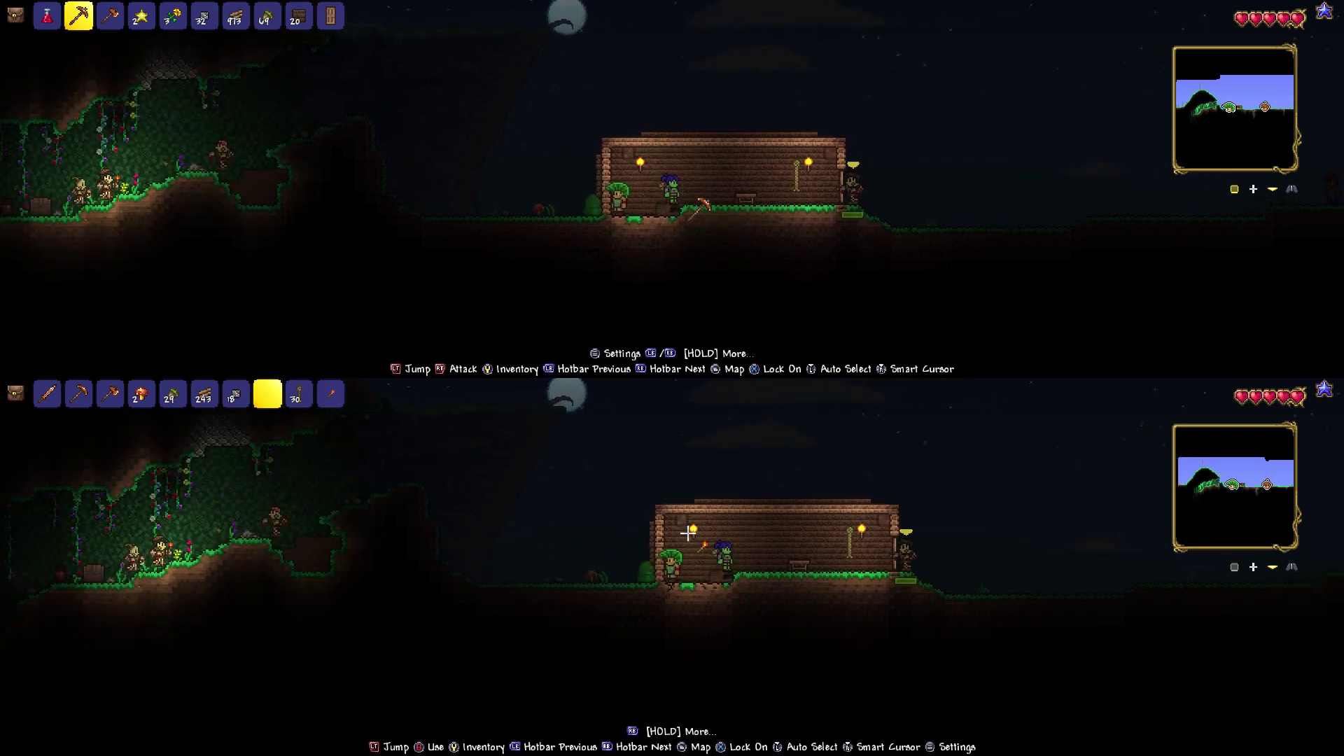
pyautogui.click(696, 208)
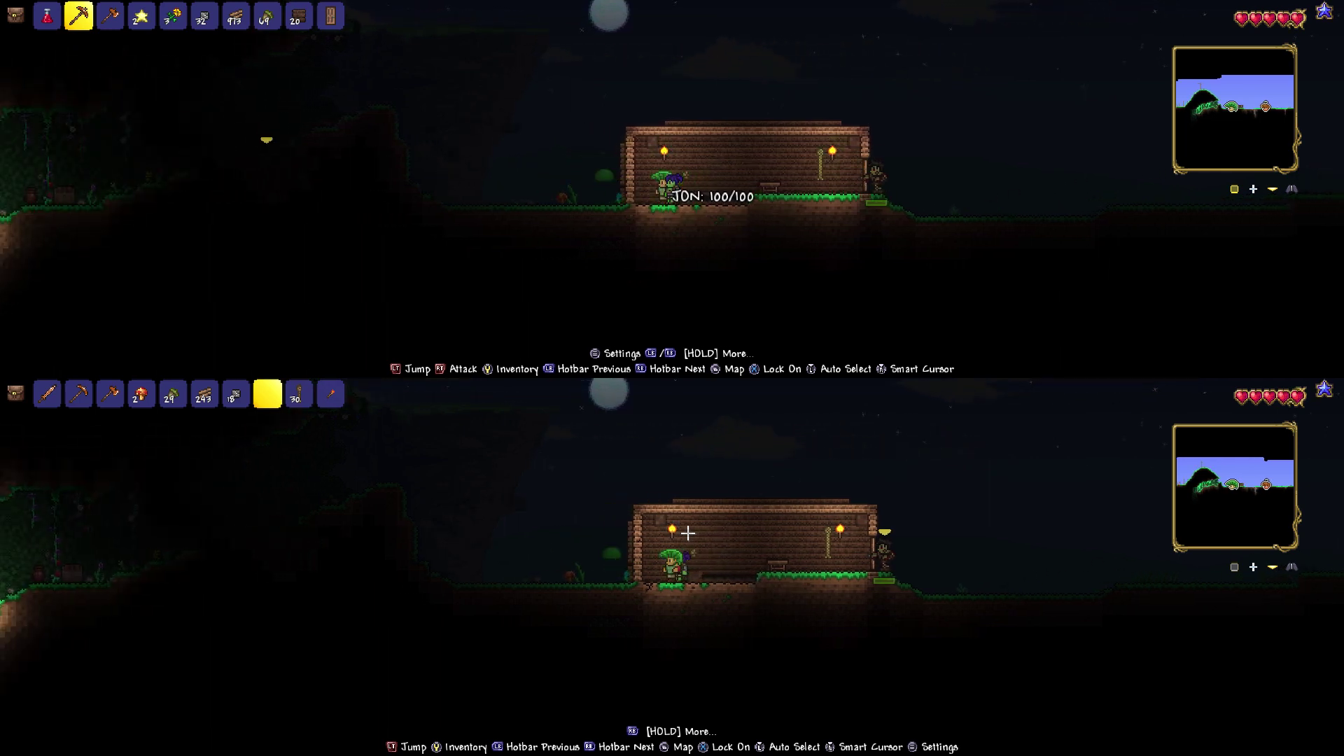
pyautogui.press('Escape')
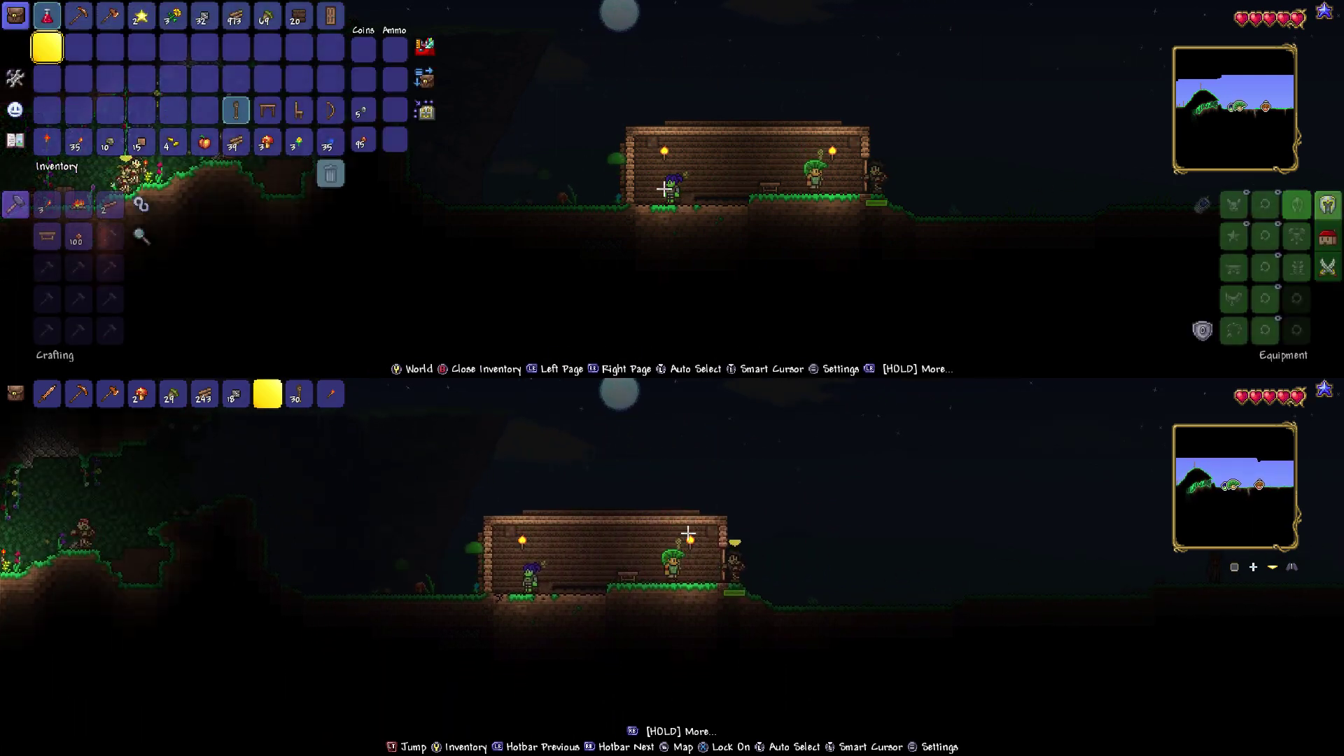
# - Move the Wooden Table to a different slot in the top player's inventory
pyautogui.press('Down')
pyautogui.press('Right')
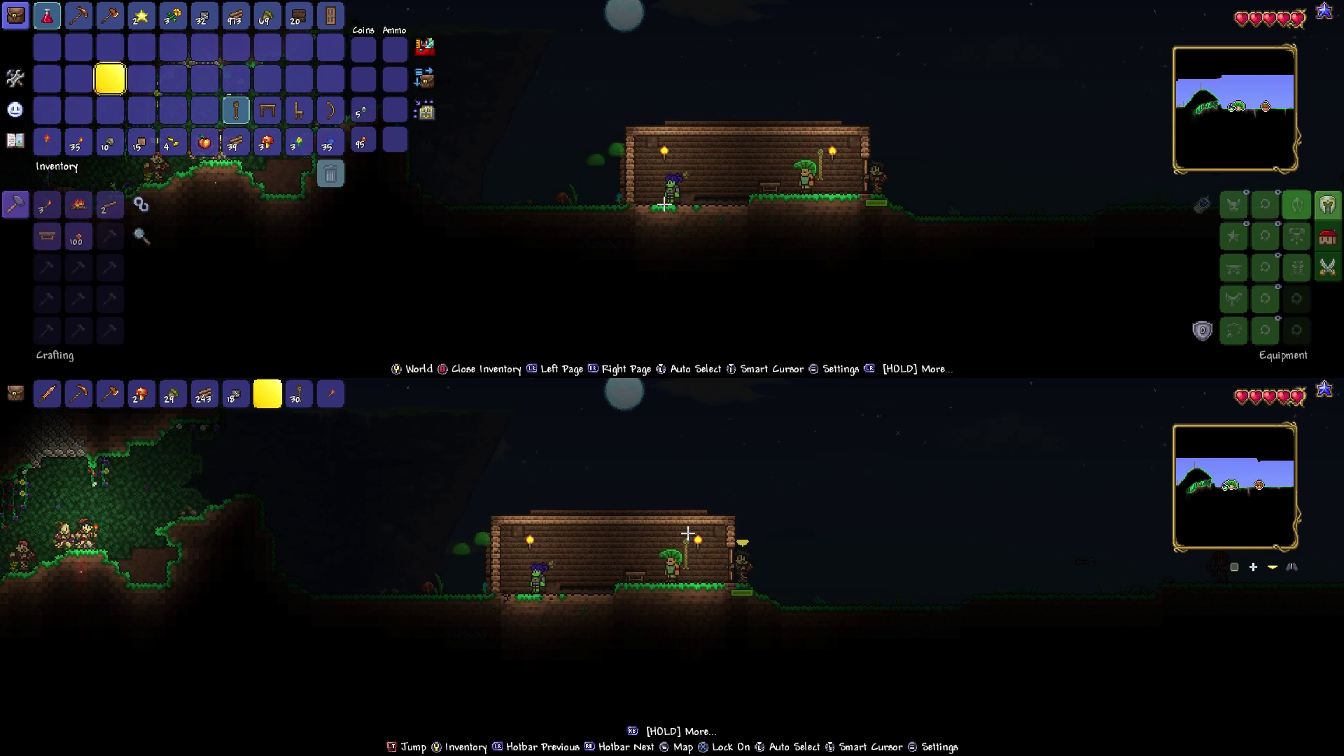
pyautogui.press('Right')
pyautogui.press('Right')
pyautogui.press('Down')
pyautogui.press('Up')
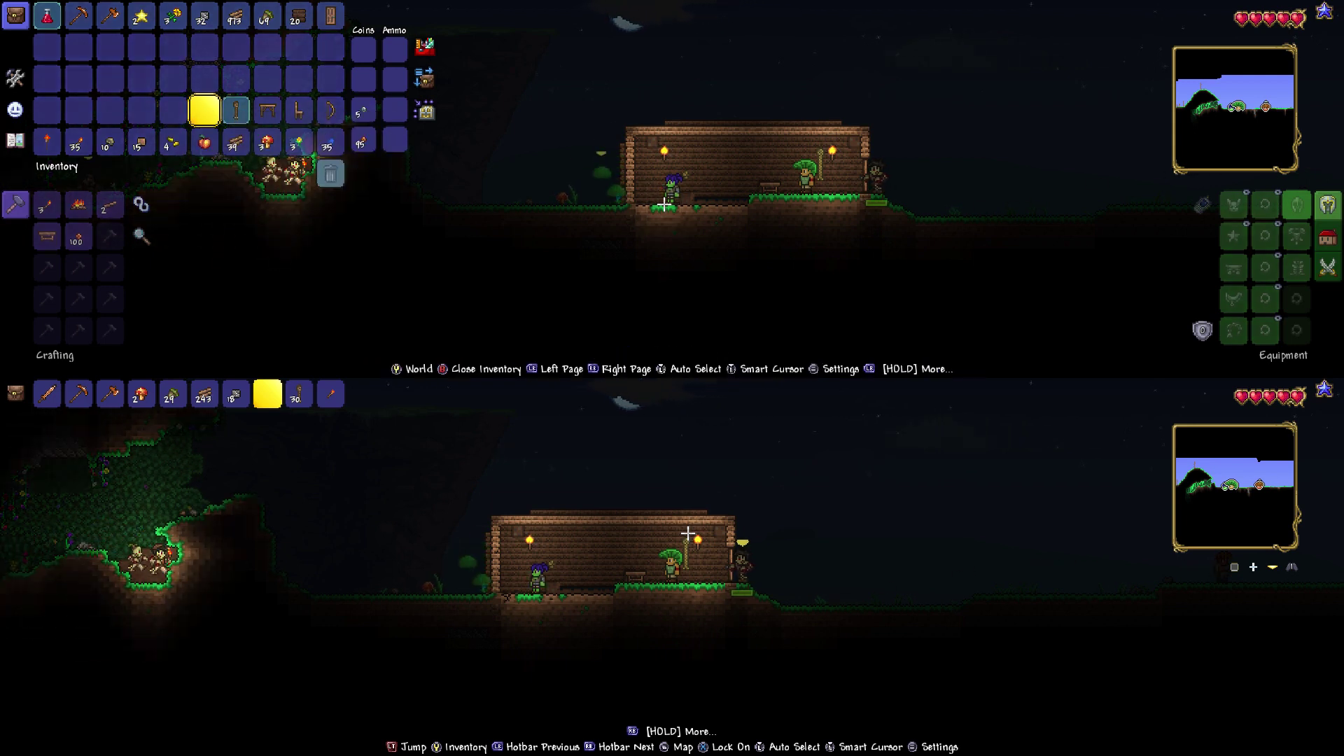
pyautogui.press('Right')
pyautogui.press('Right')
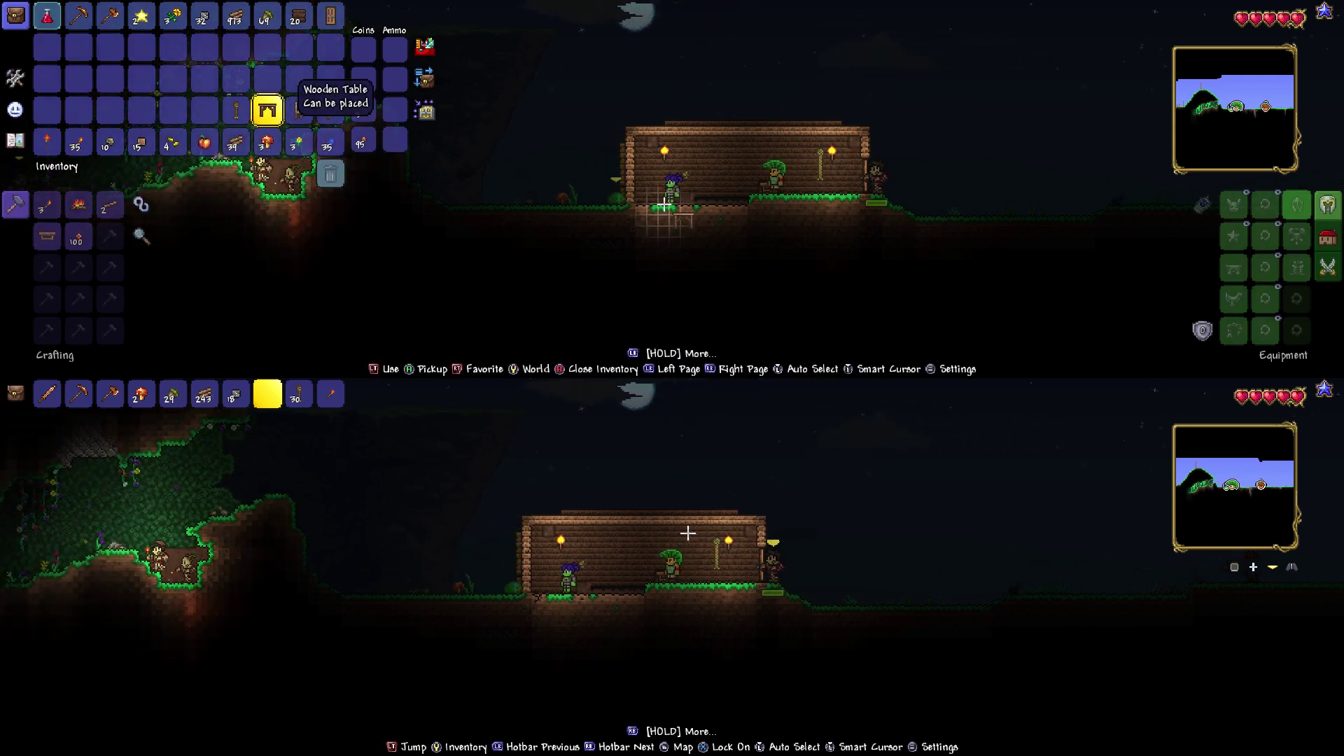
pyautogui.press('Escape')
pyautogui.press('Return')
pyautogui.press('Down')
# - Find the Wood Wall recipe in the bottom player's crafting list and craft more wood walls
pyautogui.press('Right')
pyautogui.press('Down')
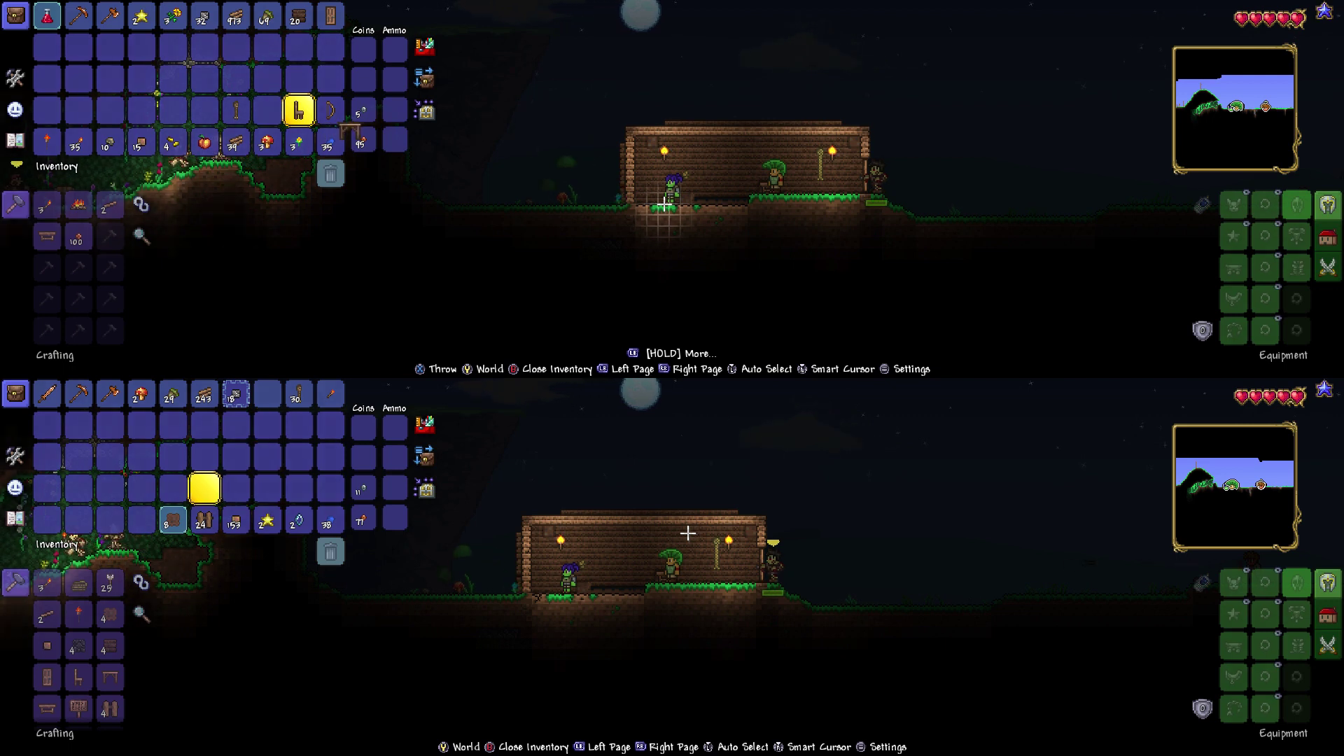
pyautogui.press('Down')
pyautogui.press('Right')
pyautogui.press('Down')
pyautogui.press('Right')
pyautogui.press('Down')
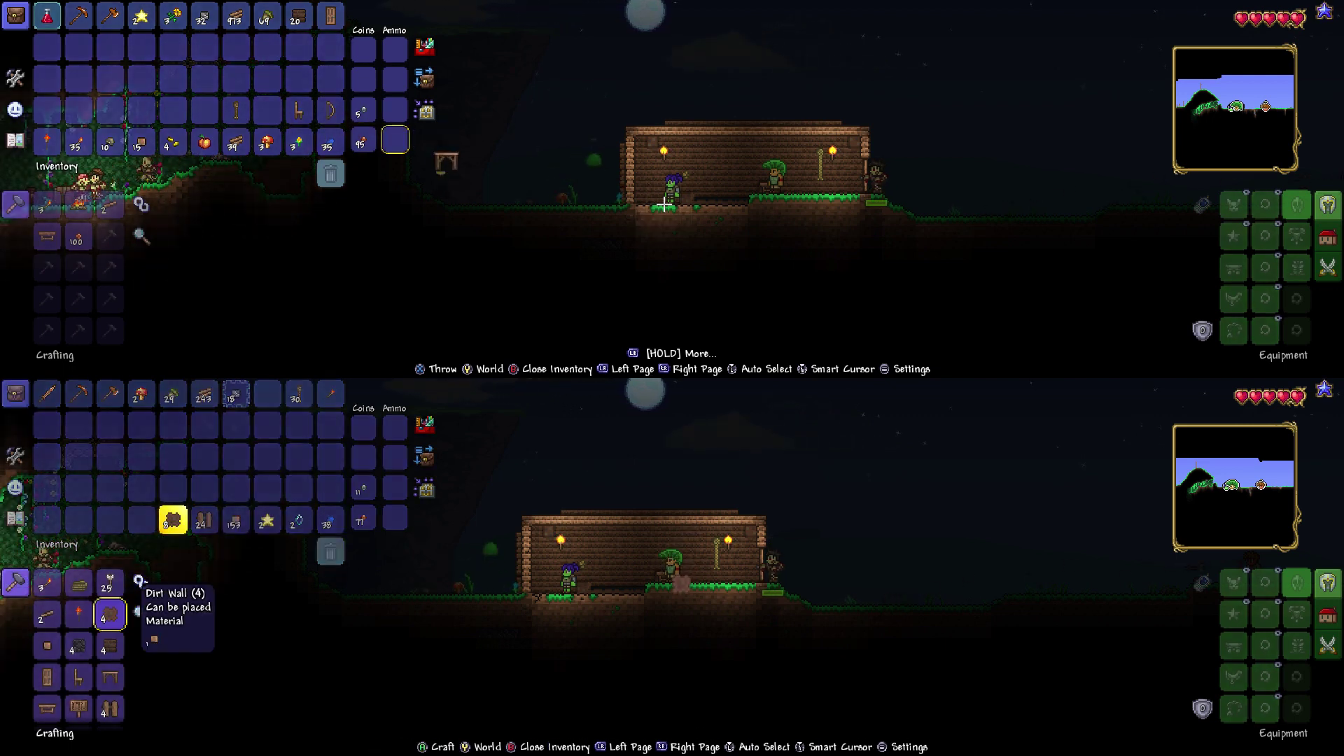
pyautogui.press('Down')
pyautogui.press('Down')
pyautogui.press('Right')
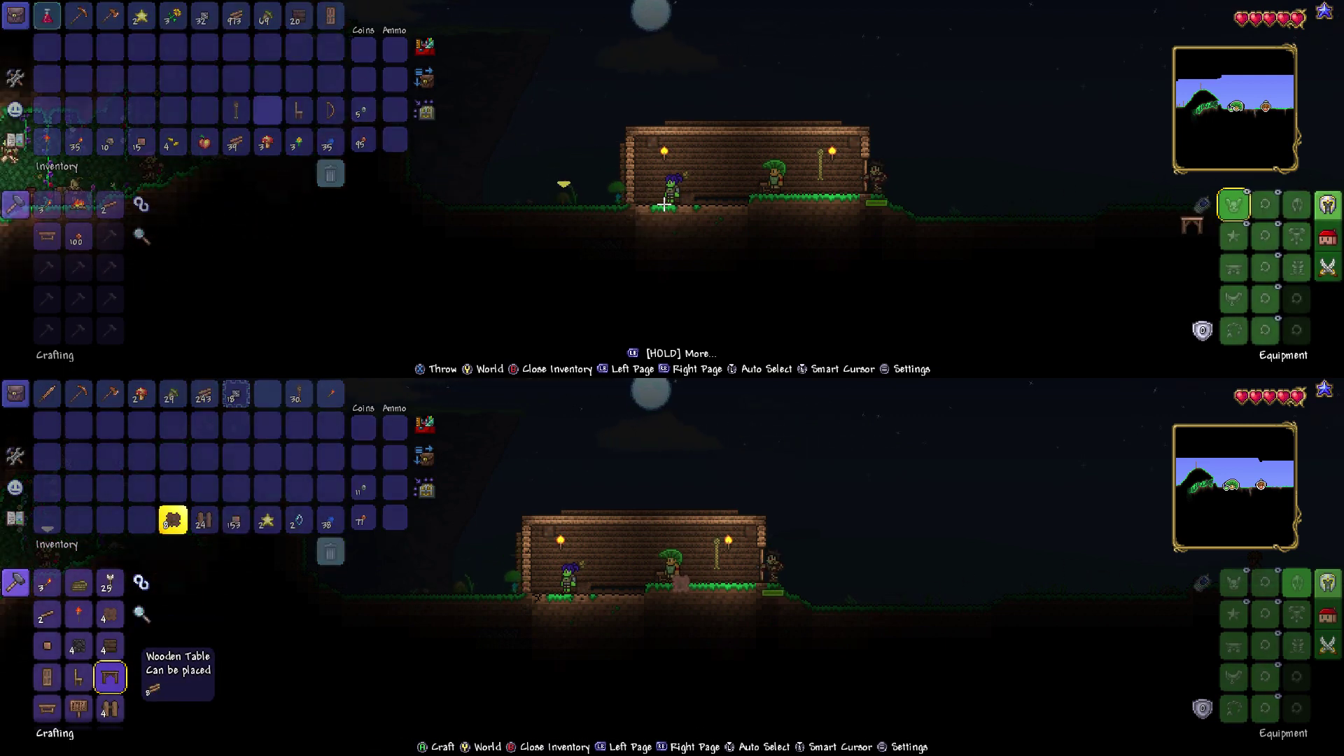
pyautogui.press('Right')
pyautogui.press('Right')
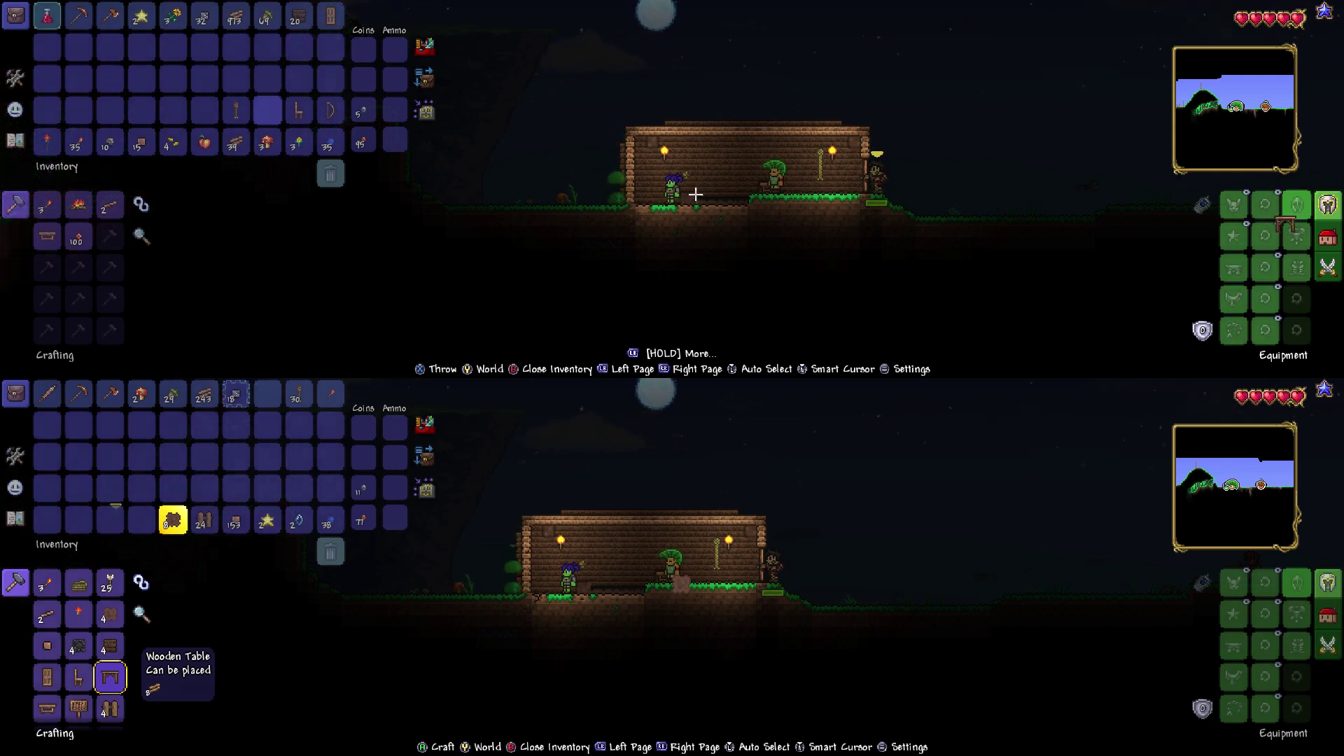
pyautogui.press('Up')
pyautogui.press('Left')
pyautogui.press('Up')
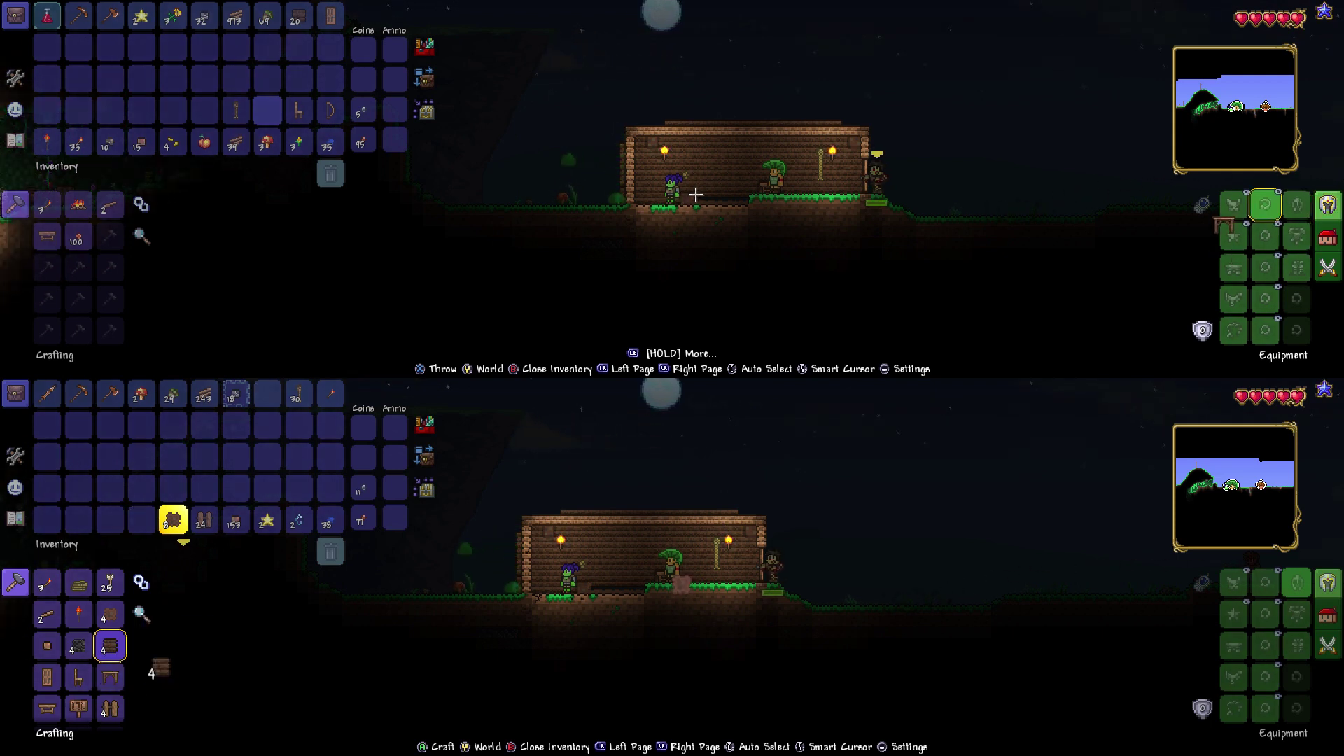
pyautogui.press('Left')
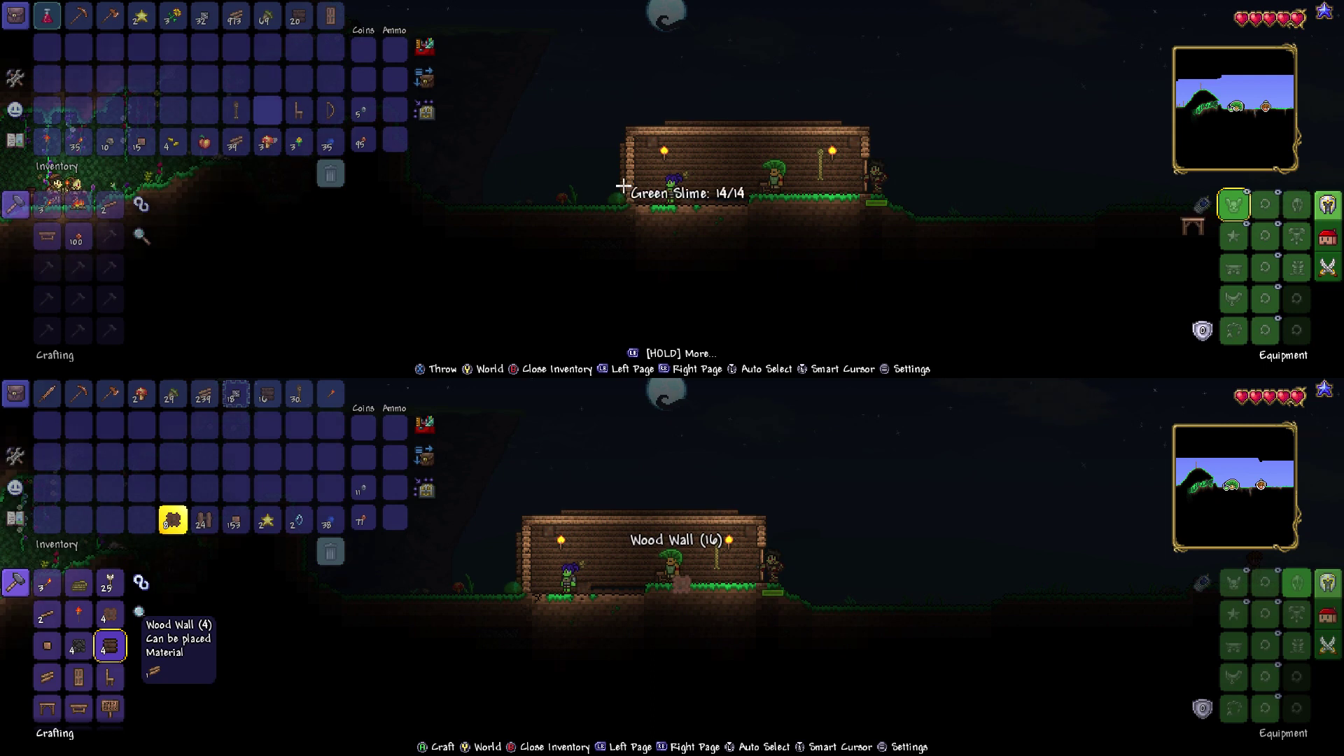
pyautogui.press('Left')
pyautogui.press('Left')
# - Close both inventories and walk both players left
pyautogui.press('Escape')
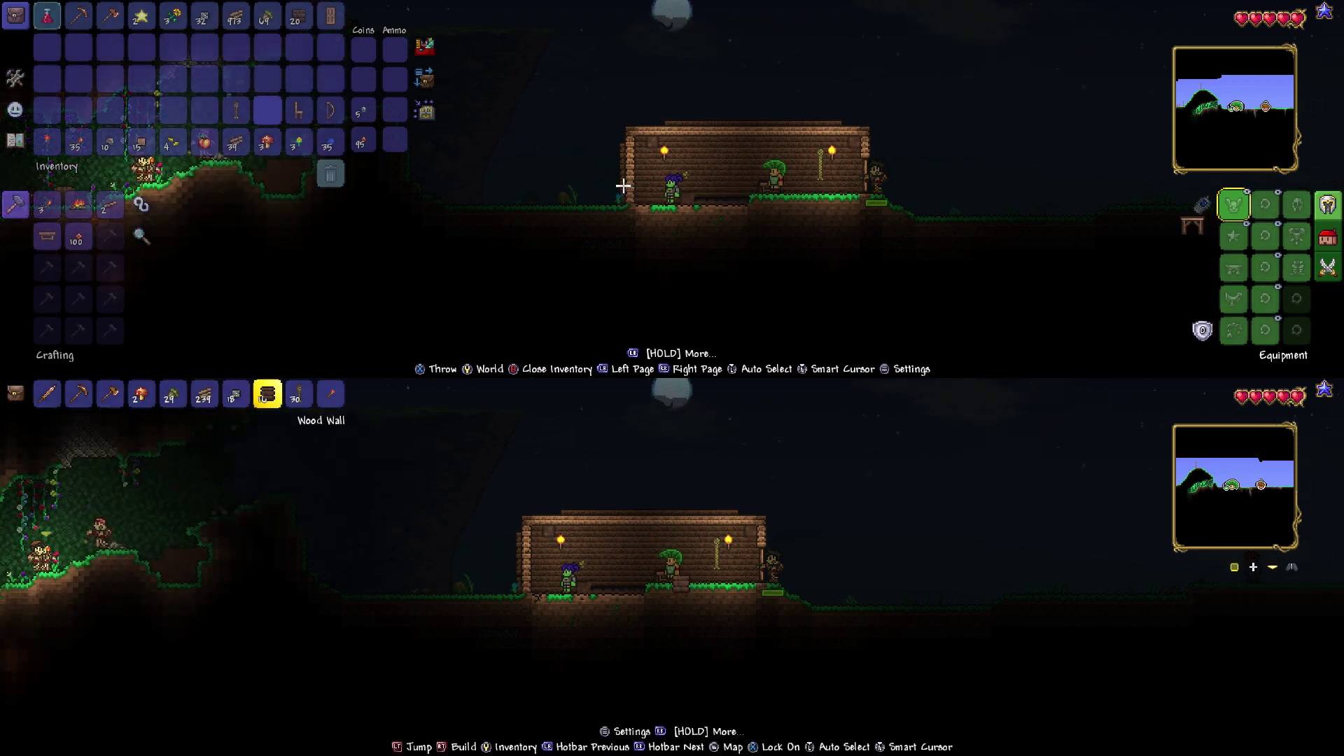
pyautogui.press('Escape')
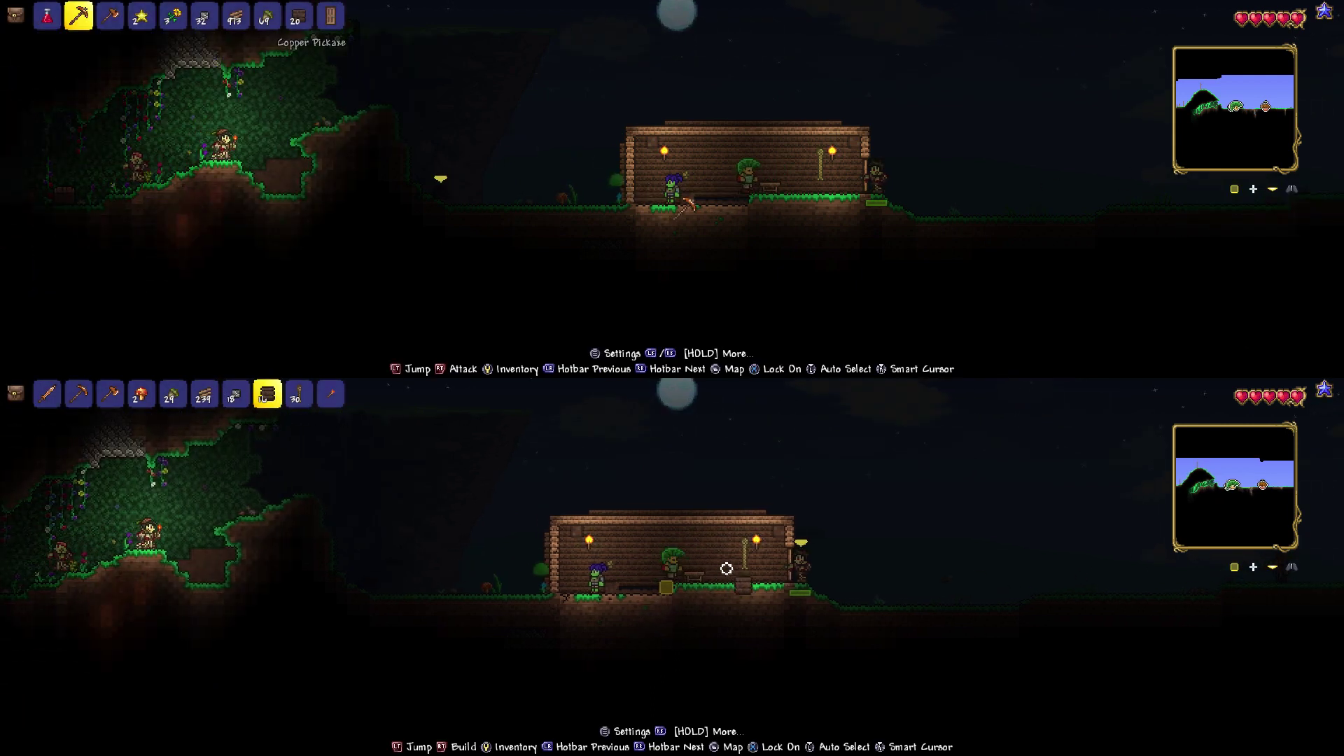
pyautogui.press('Left')
pyautogui.press('Left')
pyautogui.press('Left')
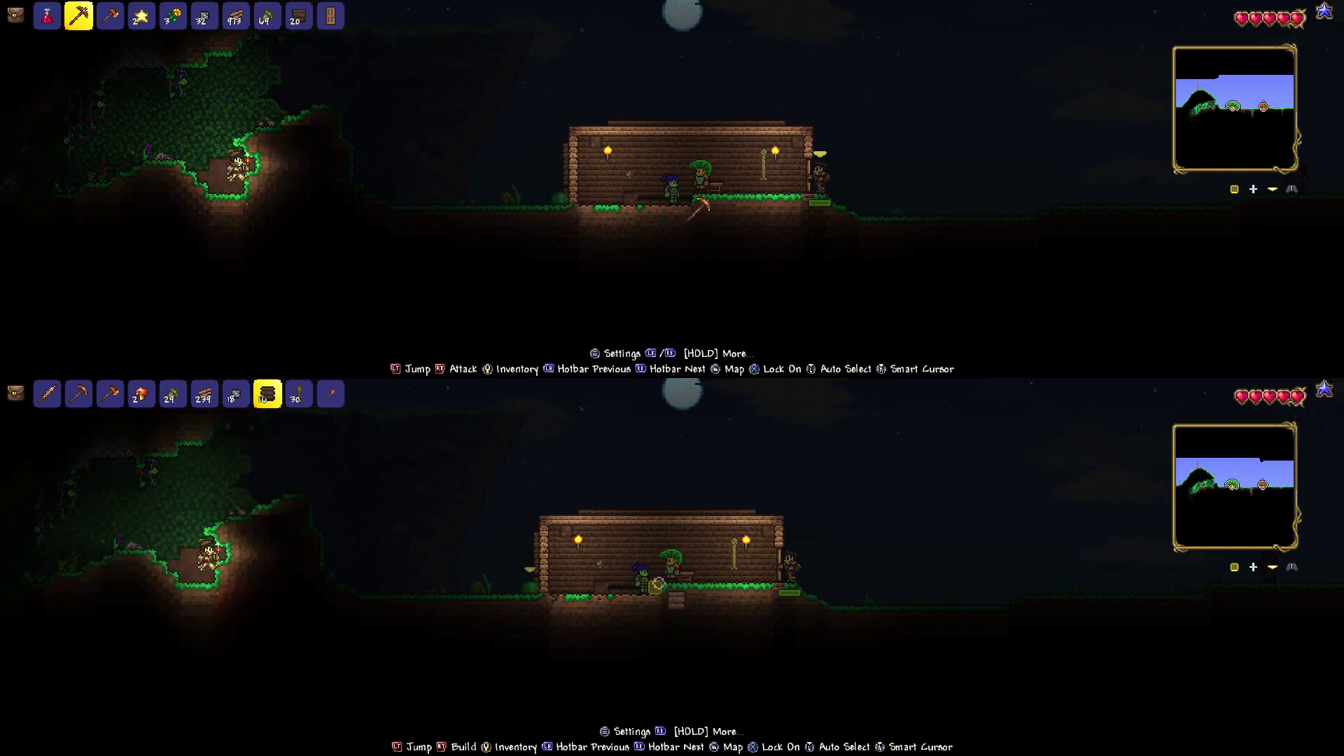
pyautogui.press('Escape')
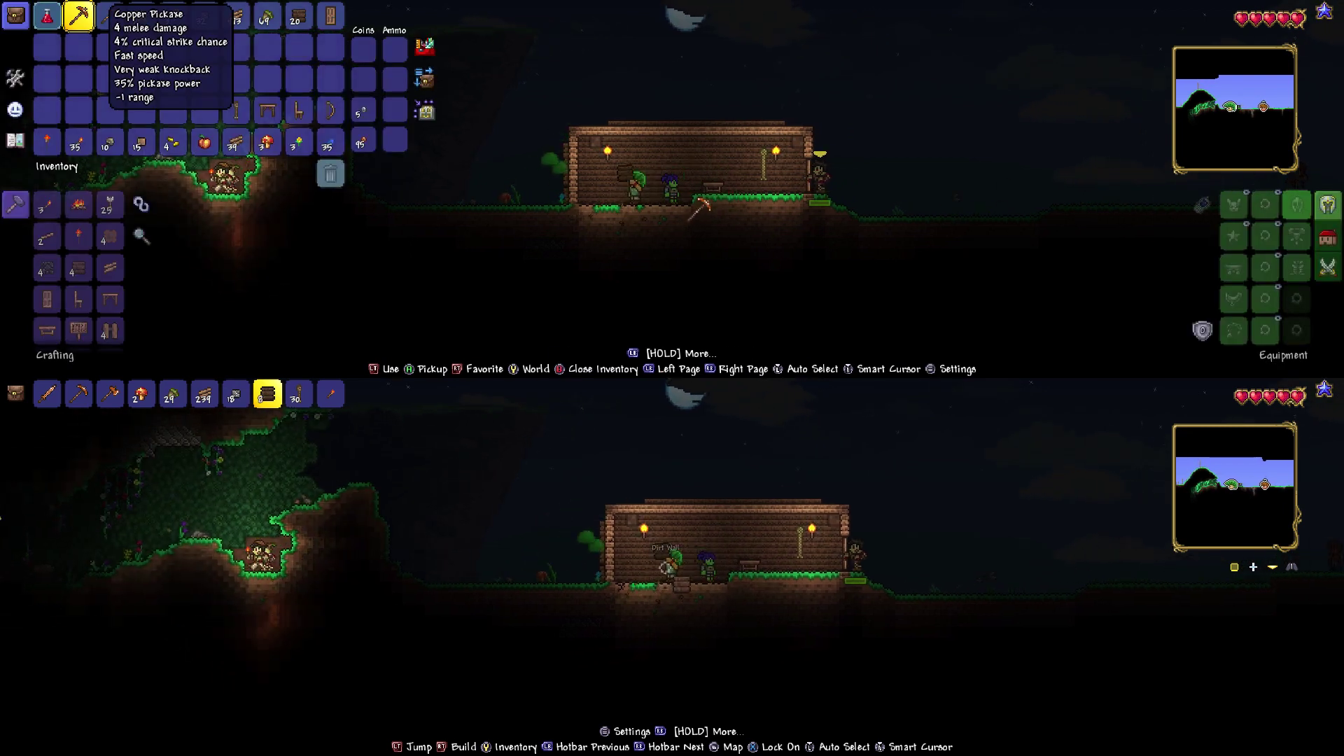
pyautogui.press('Left')
# - Pick up the Wooden Table and carry it toward the equipment slots
pyautogui.press('Down')
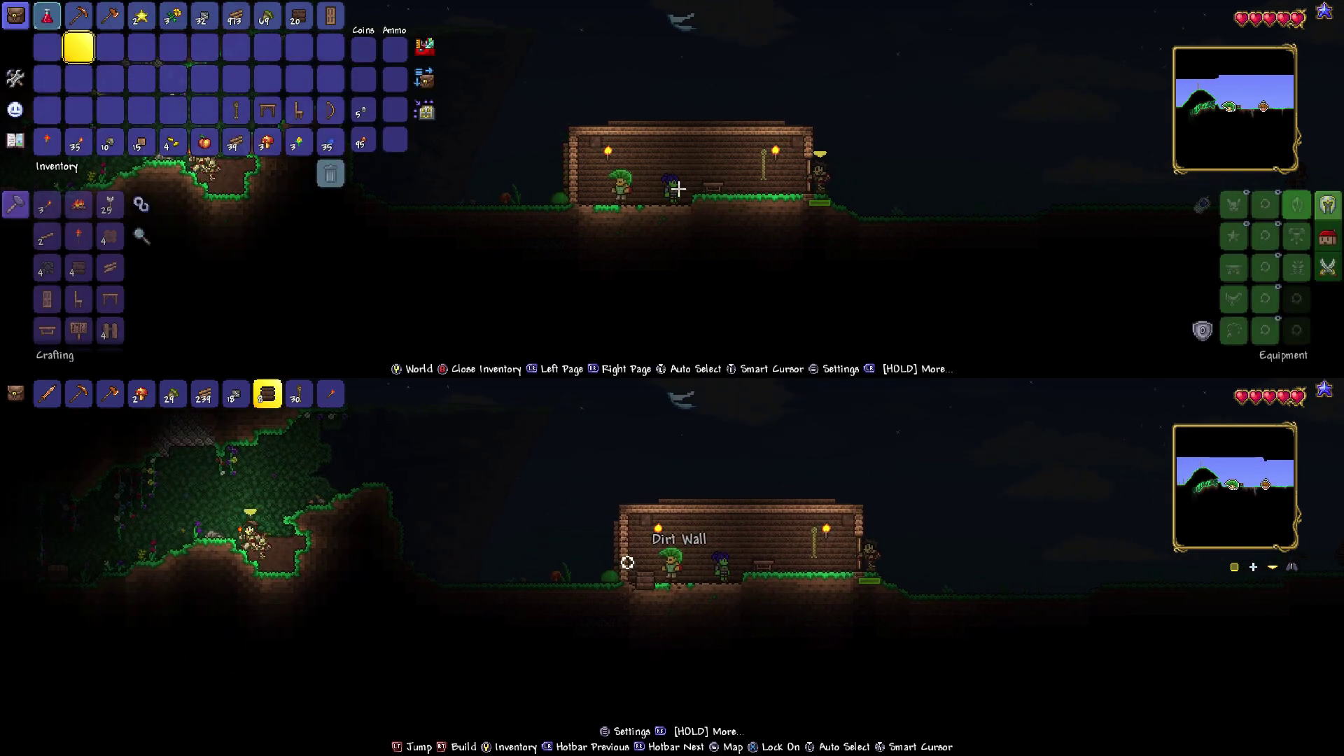
pyautogui.press('Down')
pyautogui.press('Right')
pyautogui.press('Down')
pyautogui.press('Right')
pyautogui.press('Right')
pyautogui.press('Right')
pyautogui.press('Up')
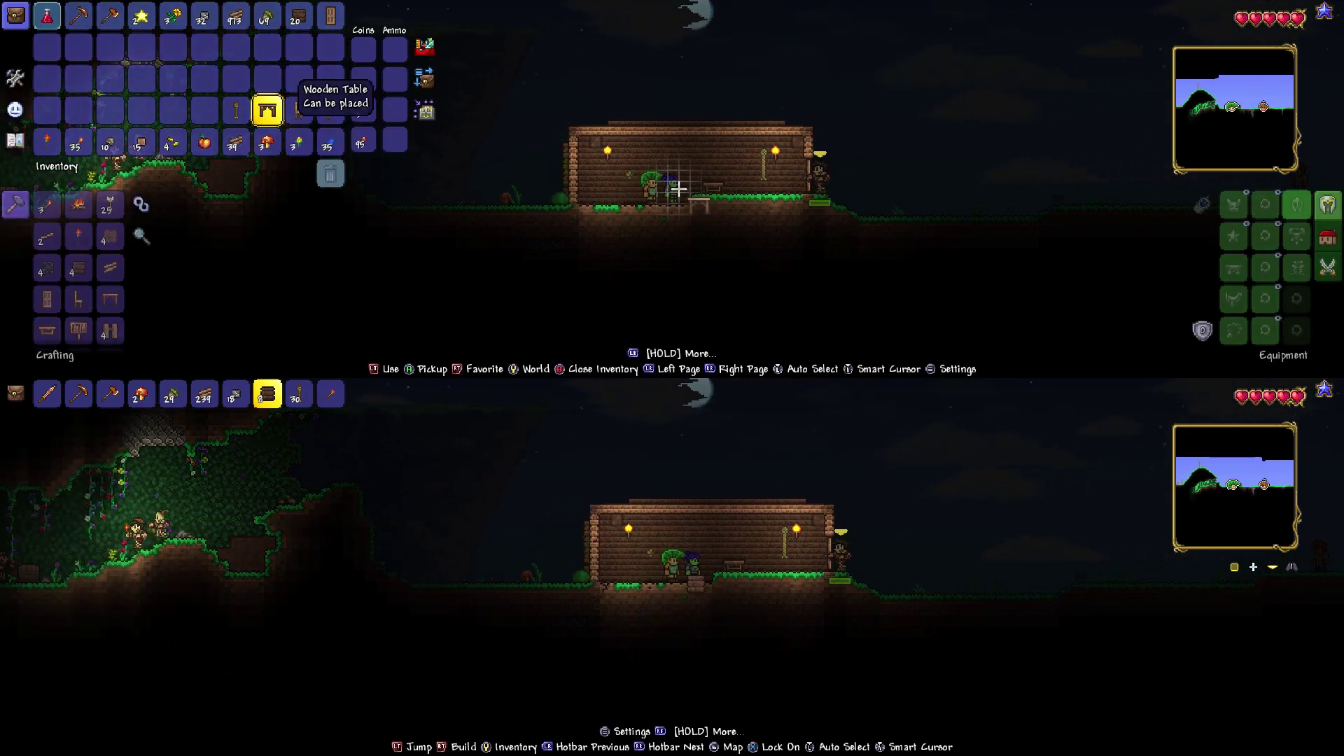
pyautogui.press('Return')
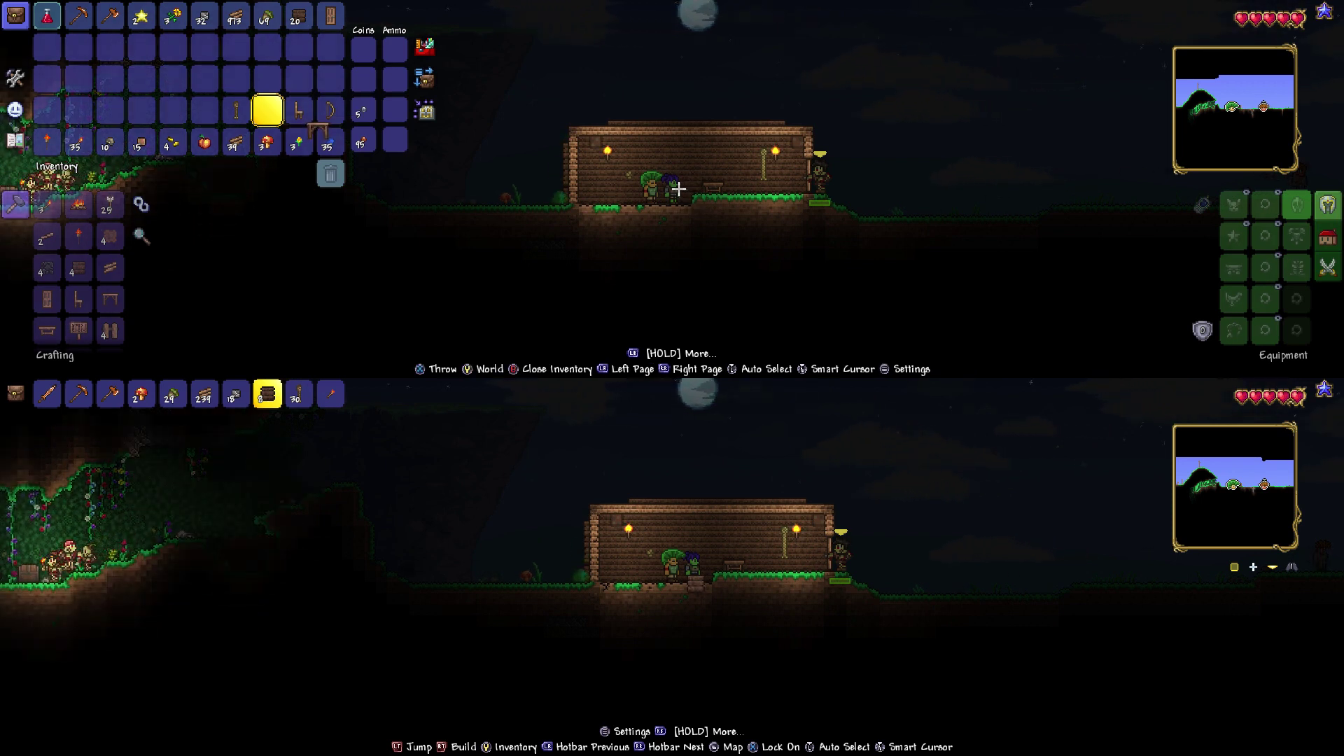
pyautogui.press('Right')
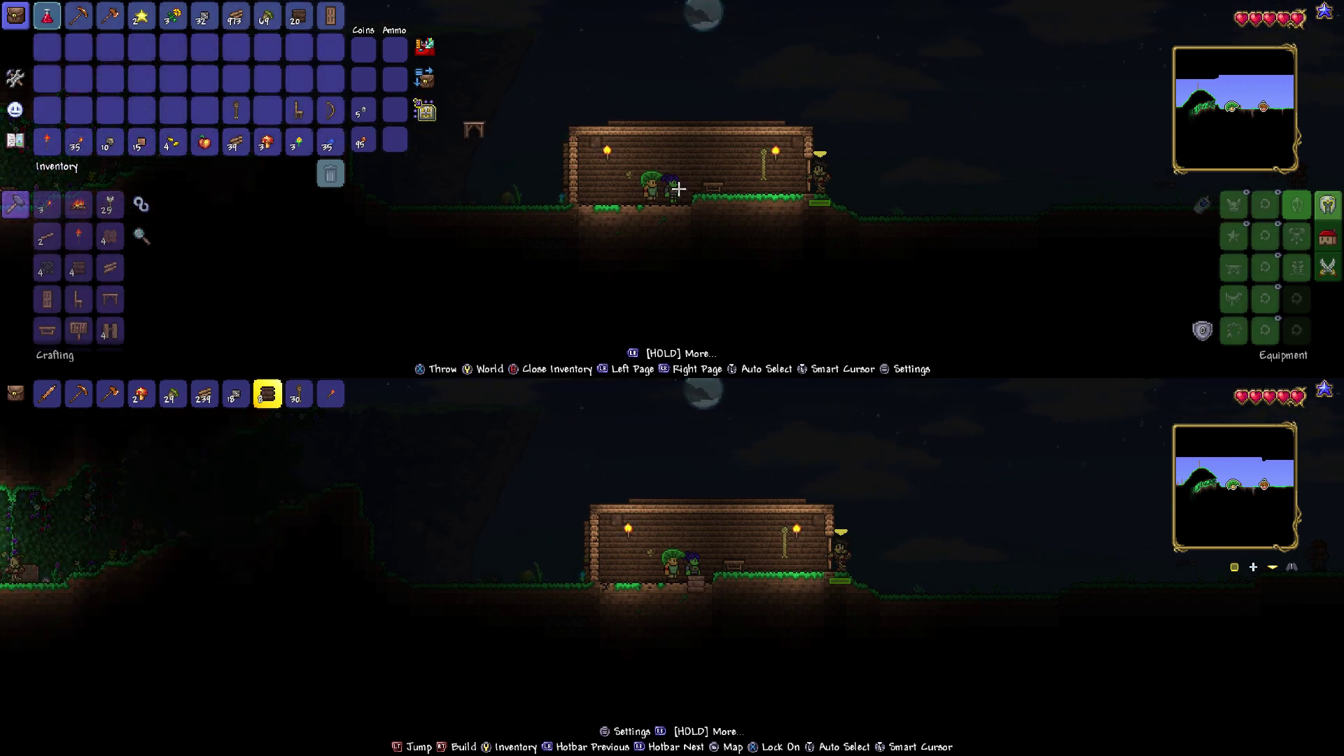
pyautogui.press('Right')
pyautogui.press('Right')
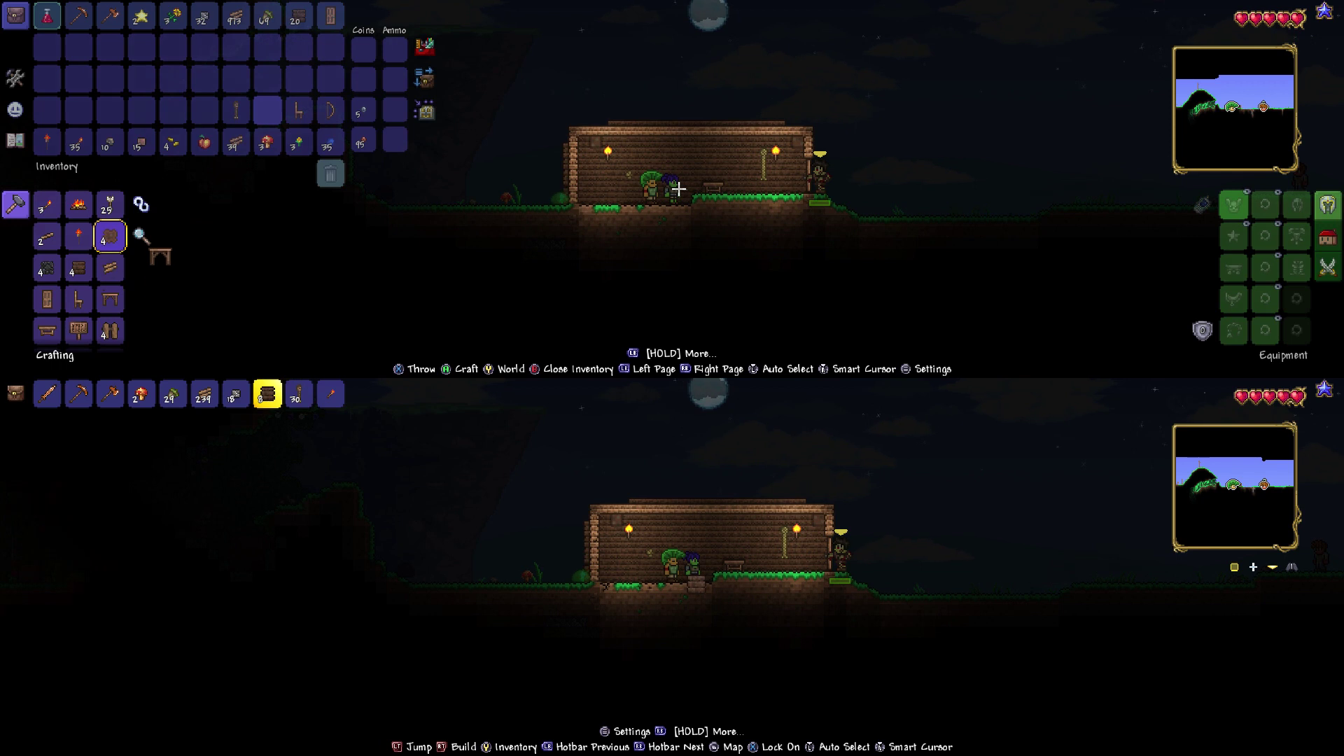
pyautogui.press('Up')
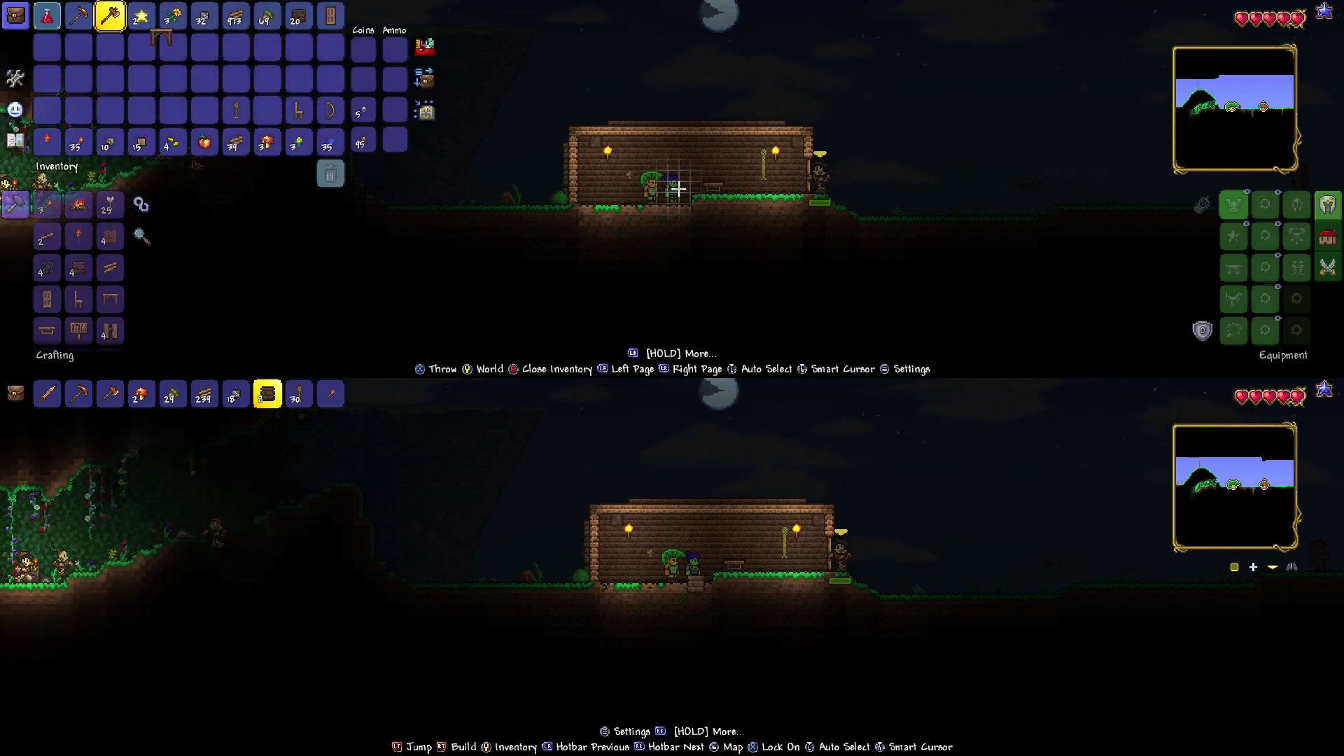
# - Put the Fallen Stars into a lower backpack slot
pyautogui.press('Down')
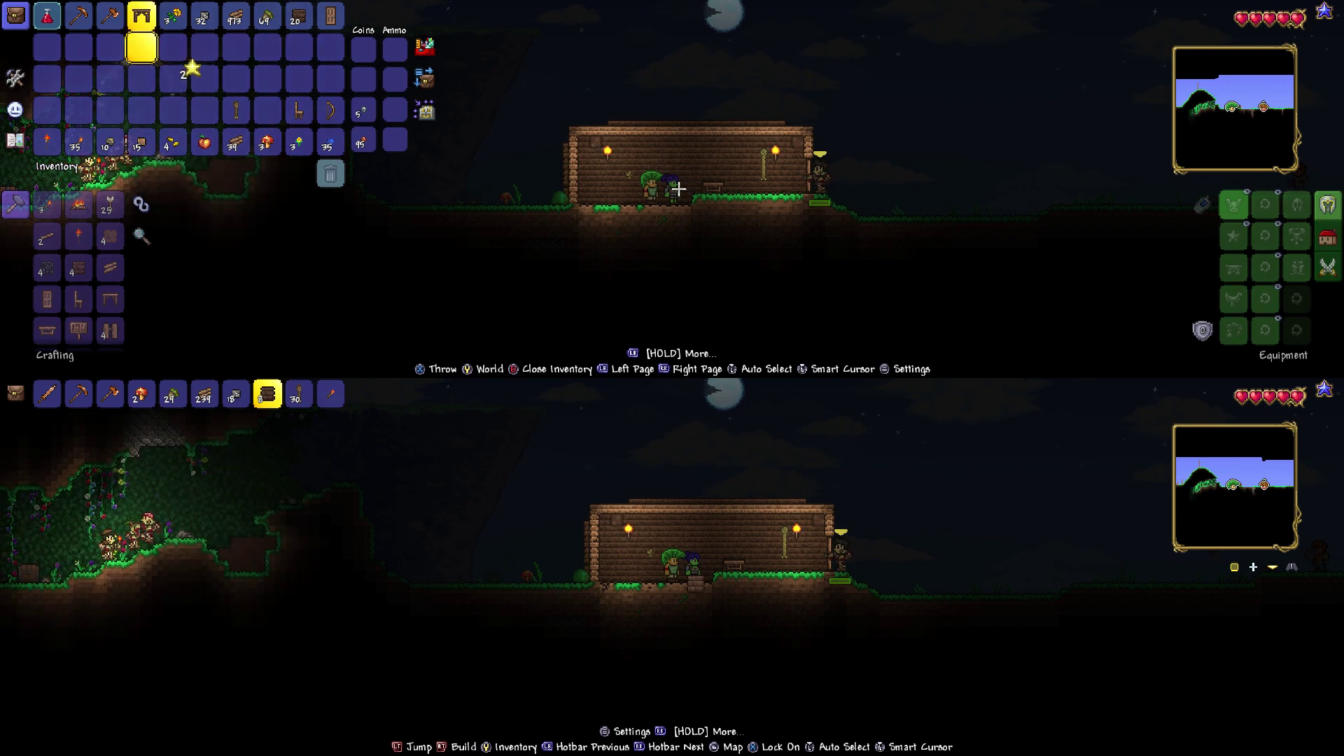
pyautogui.press('Right')
pyautogui.press('Down')
pyautogui.press('Return')
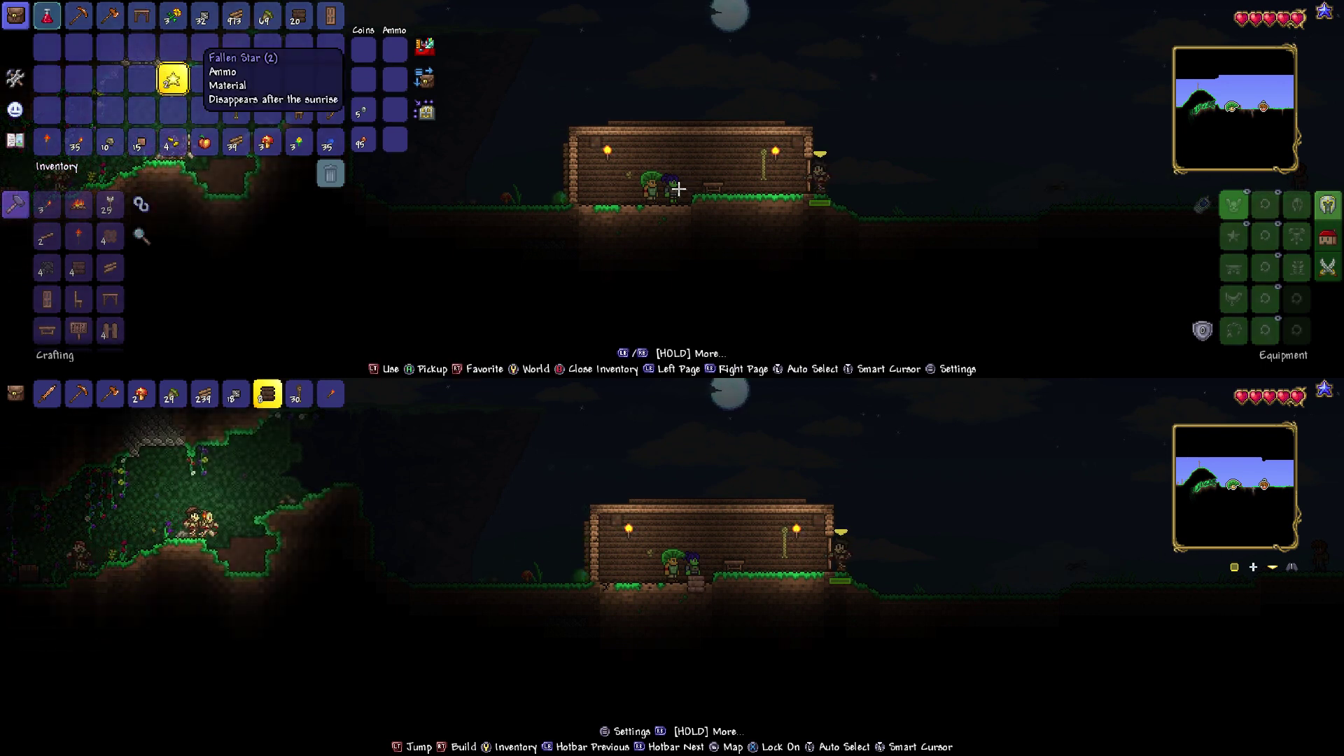
# - Put the Wooden Table on hotbar slot 4, close the inventory, and walk left
pyautogui.press('Up')
pyautogui.press('Up')
pyautogui.press('Left')
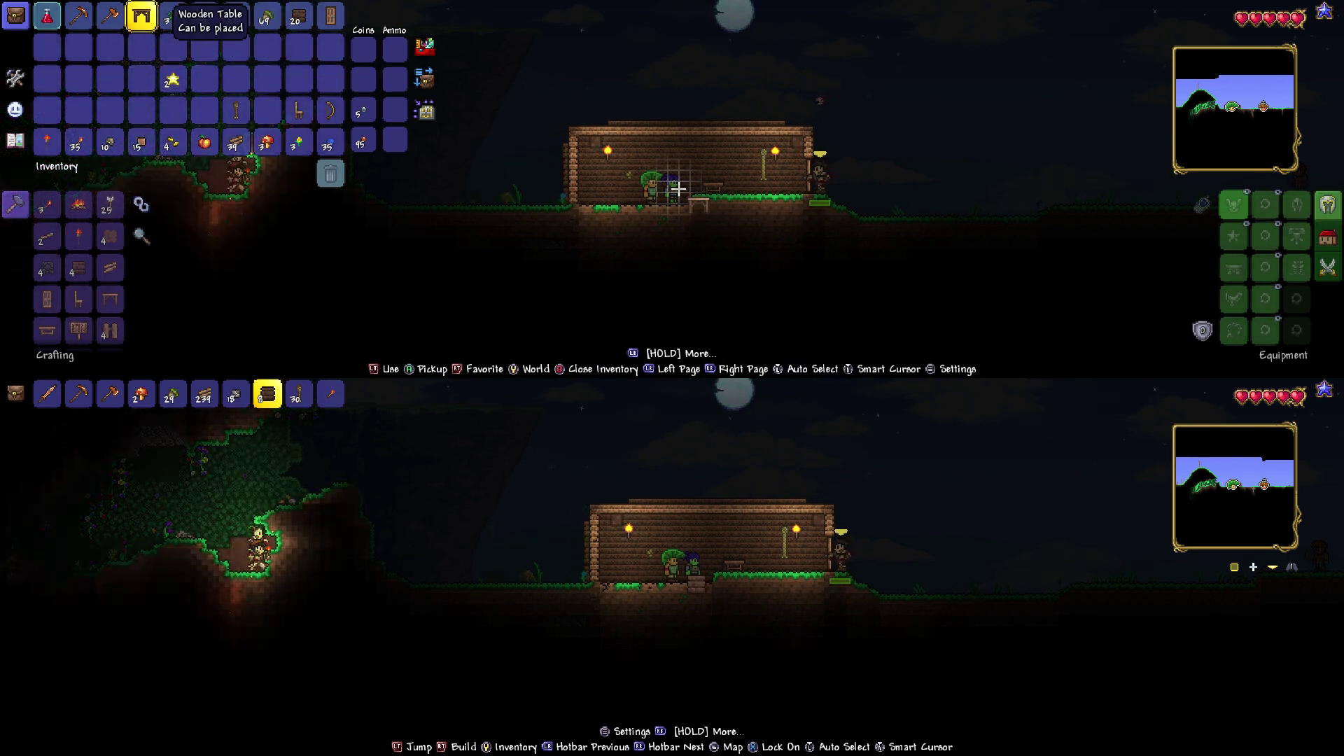
pyautogui.press('Return')
pyautogui.press('Right')
pyautogui.press('Down')
pyautogui.press('Right')
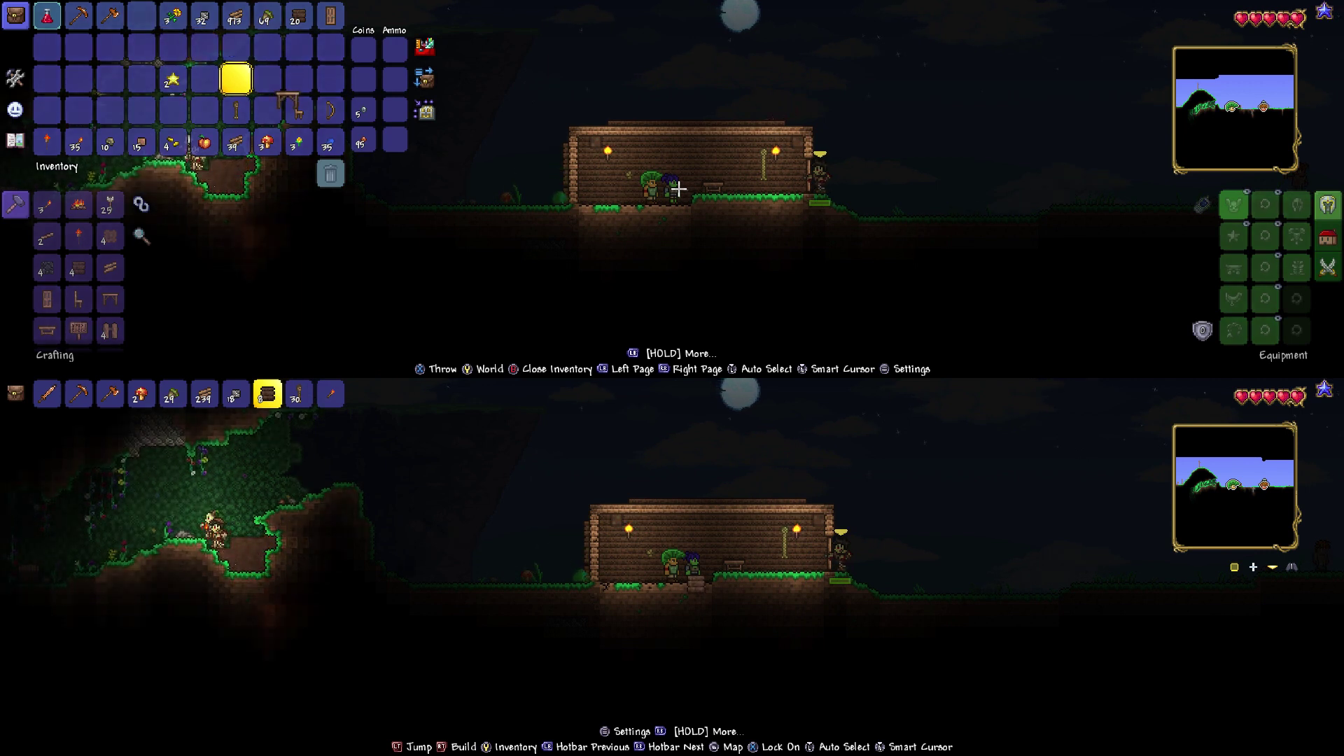
pyautogui.press('Left')
pyautogui.press('Up')
pyautogui.press('Up')
pyautogui.press('Left')
pyautogui.press('Left')
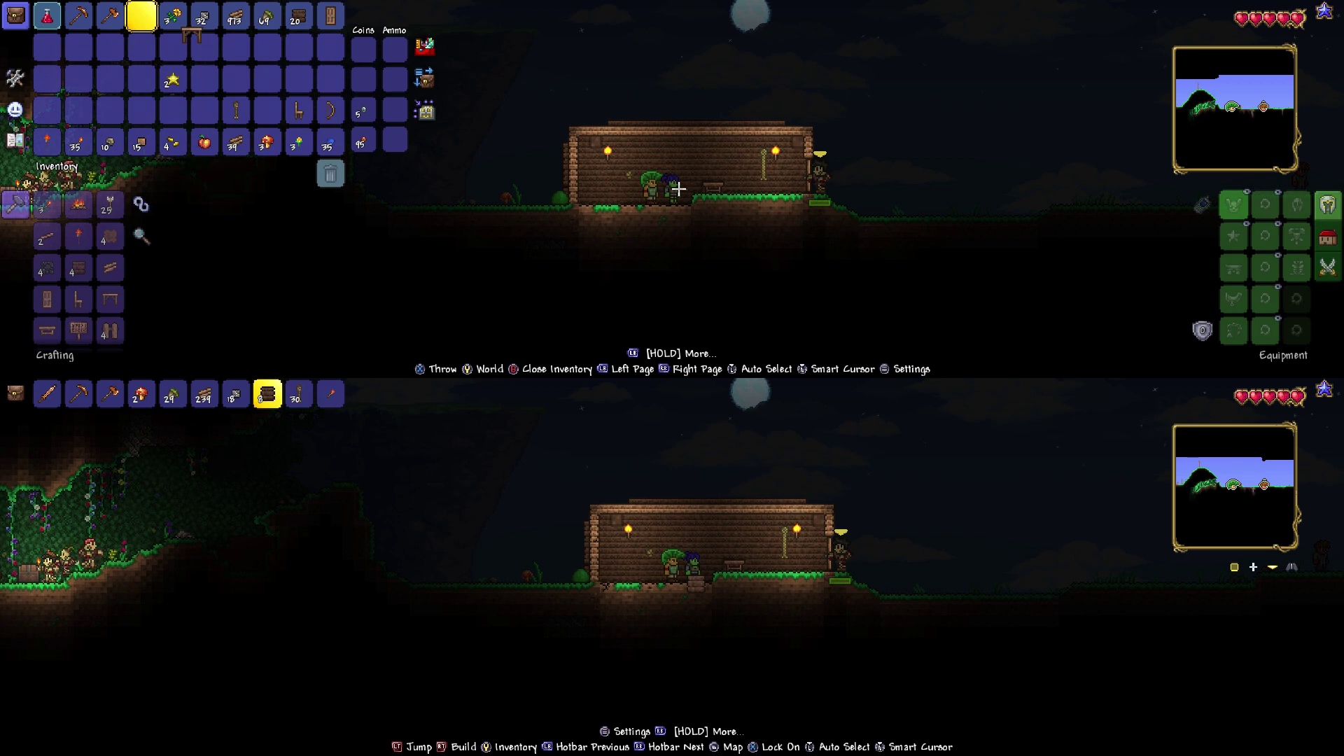
pyautogui.press('Return')
pyautogui.press('Escape')
pyautogui.press('Left')
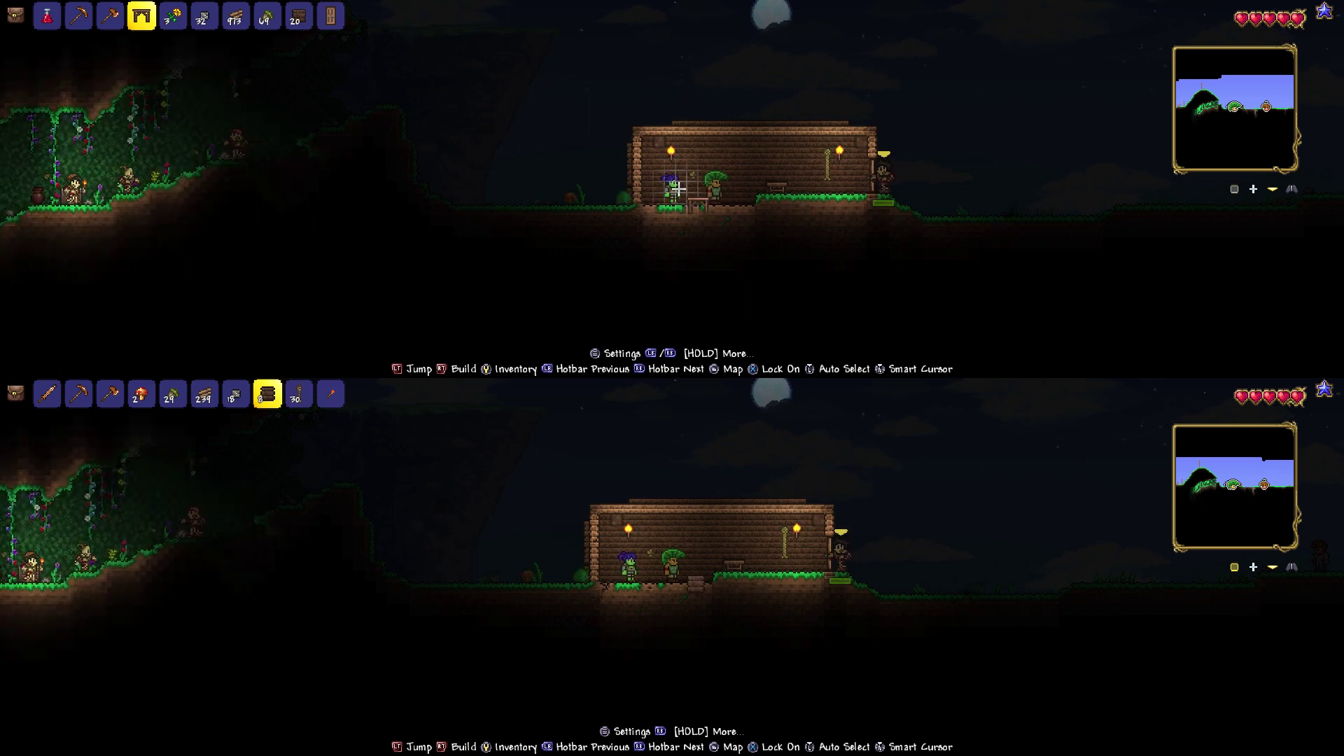
pyautogui.press('Right')
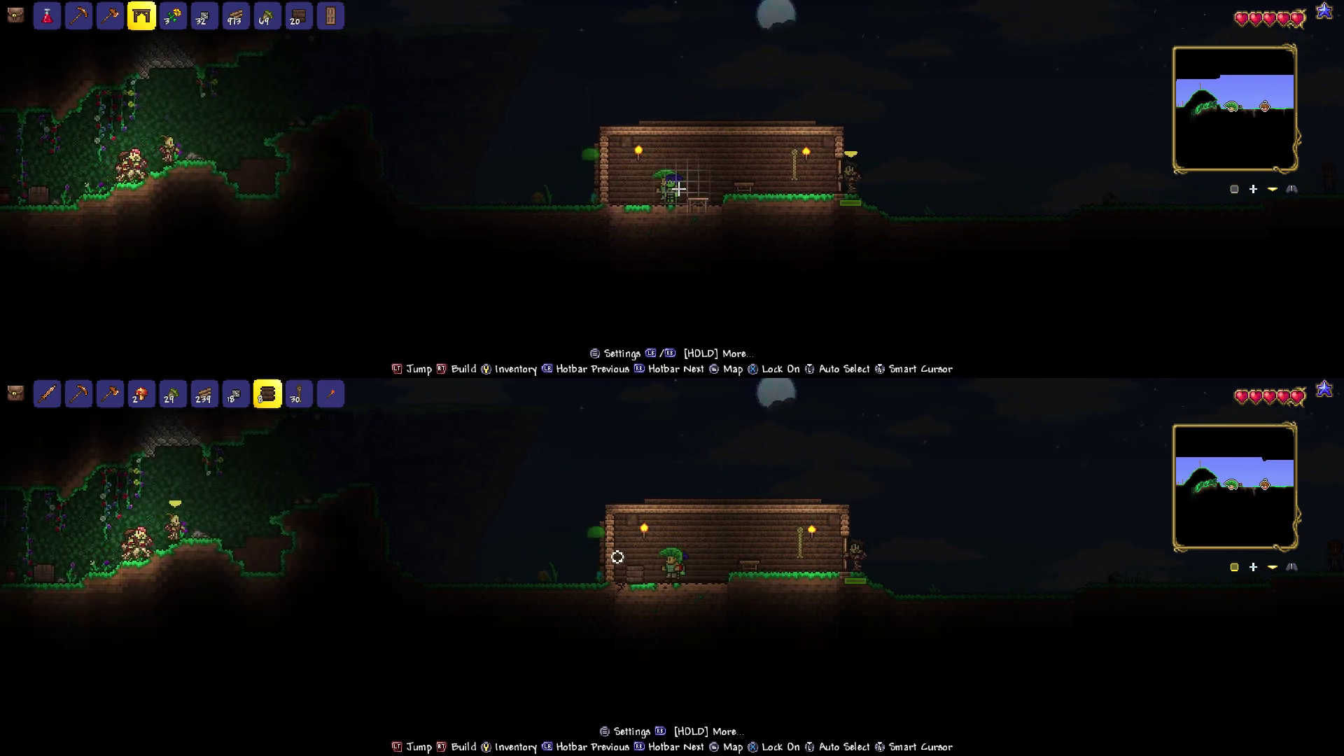
pyautogui.press('Left')
pyautogui.press('Right')
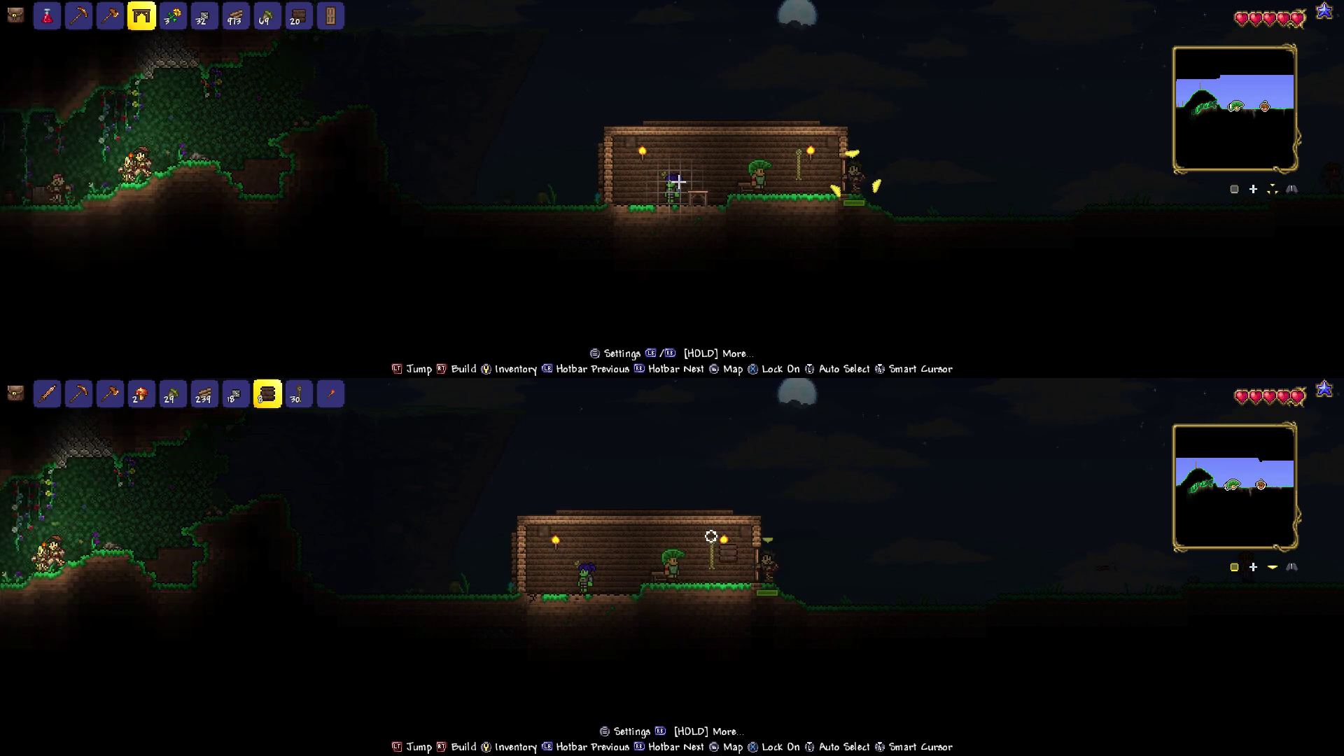
# - In the top player's inventory, move the Wooden Table up into a new hotbar slot
pyautogui.press('Escape')
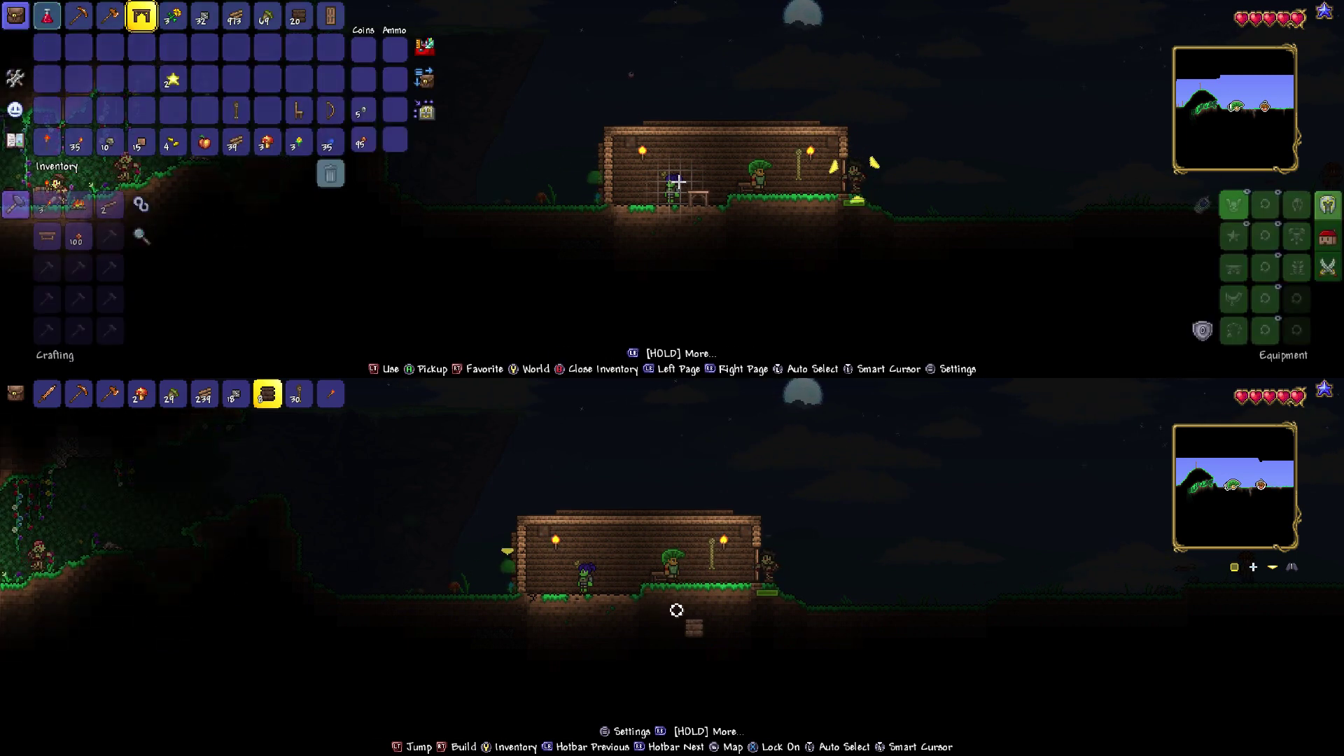
pyautogui.press('x')
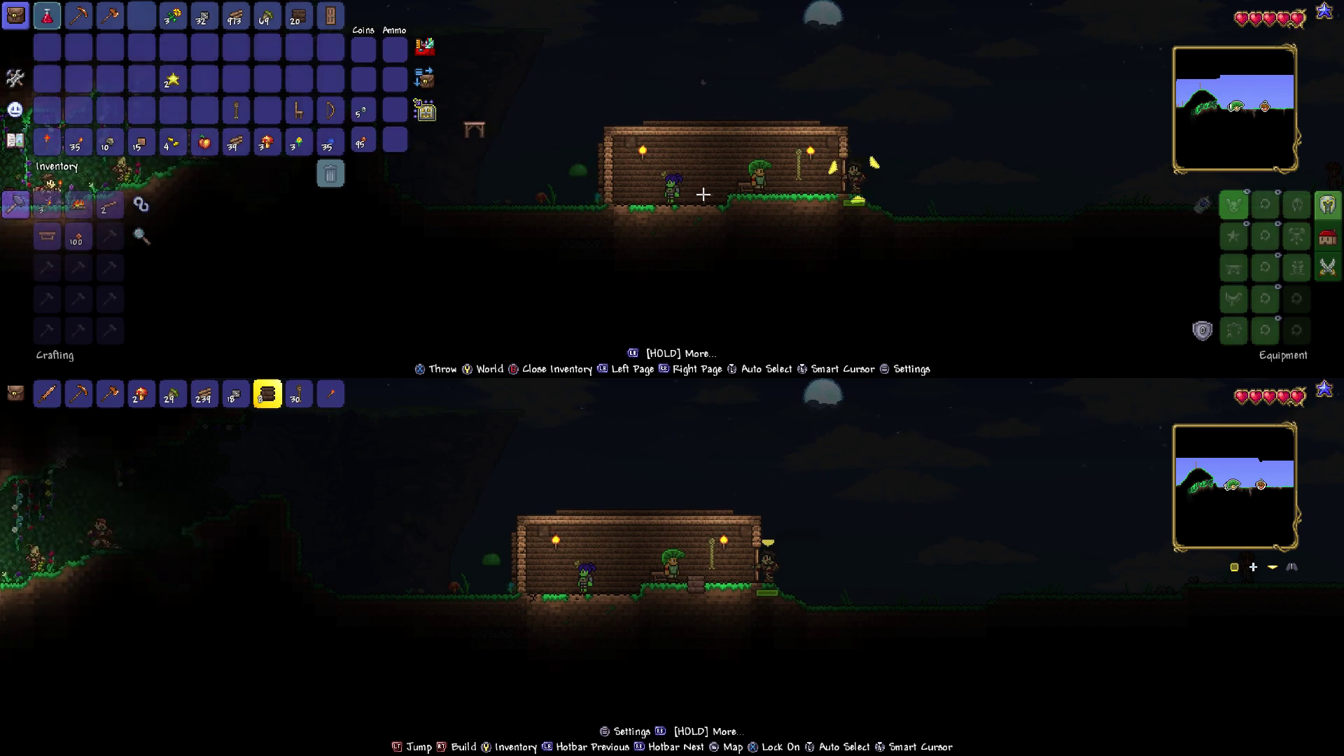
pyautogui.press('Right')
pyautogui.press('Up')
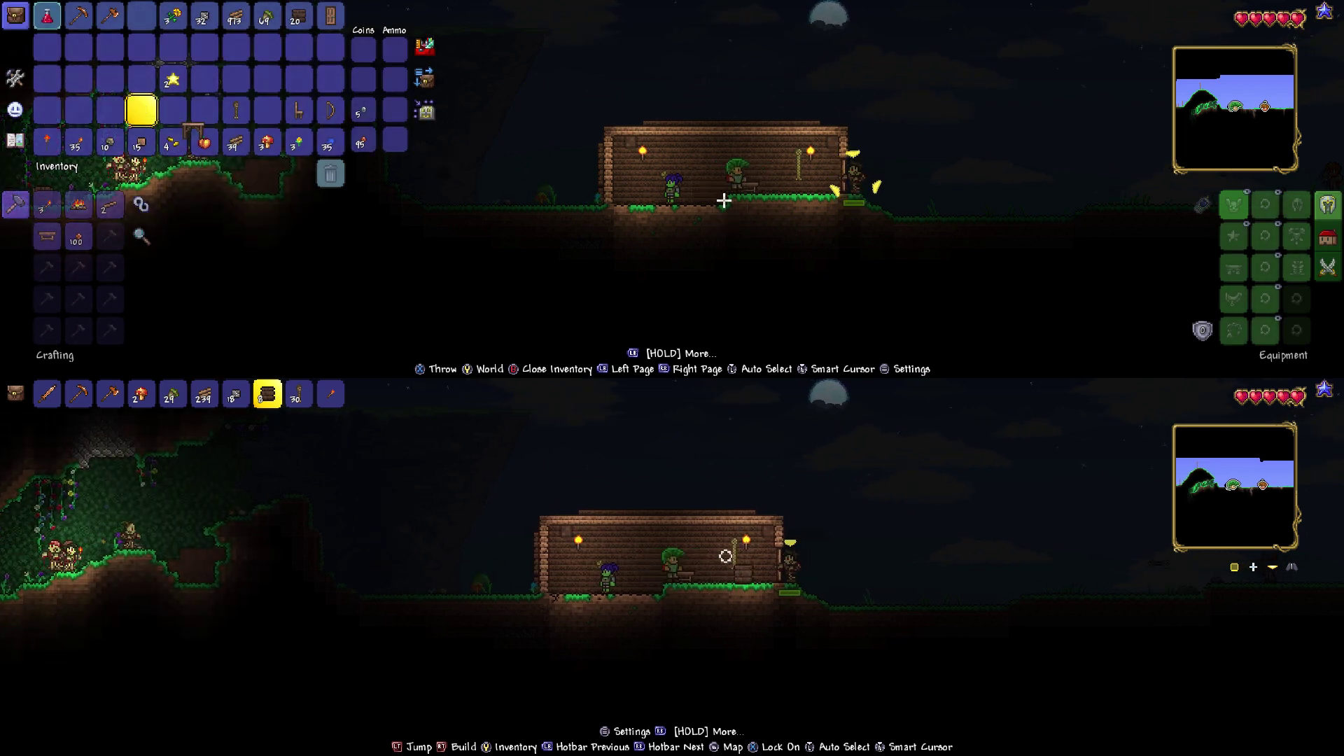
pyautogui.press('Up')
pyautogui.press('Return')
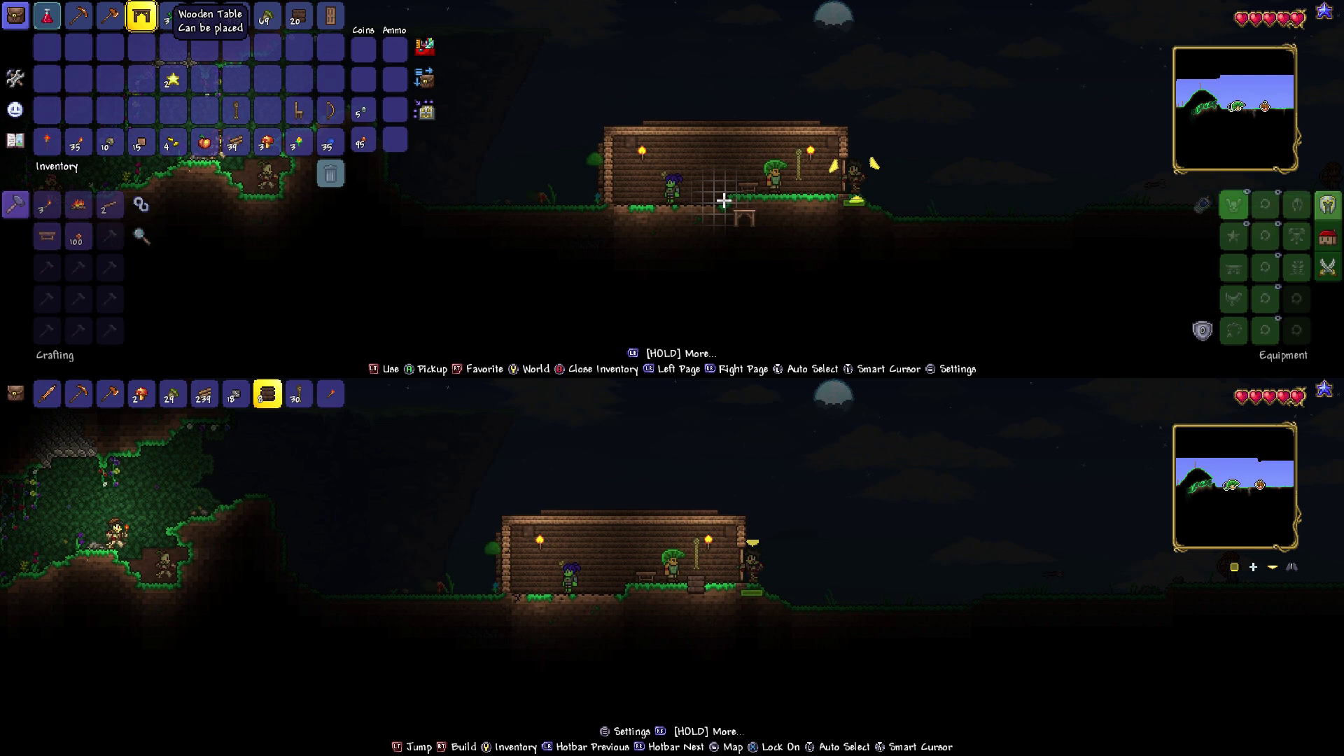
pyautogui.press('Left')
pyautogui.press('Right')
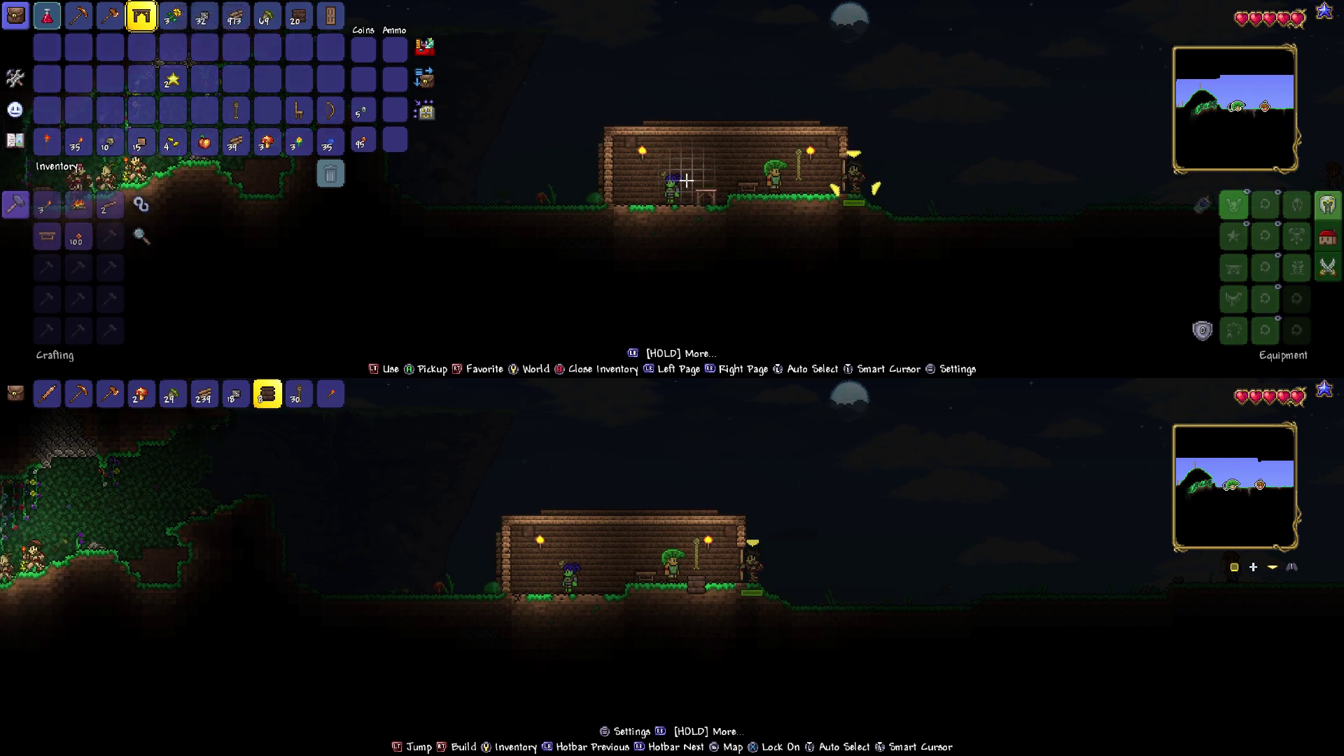
# - Pick up the Wooden Table again, browse backpack and equipment slots, and return it to the hotbar
pyautogui.press('Left')
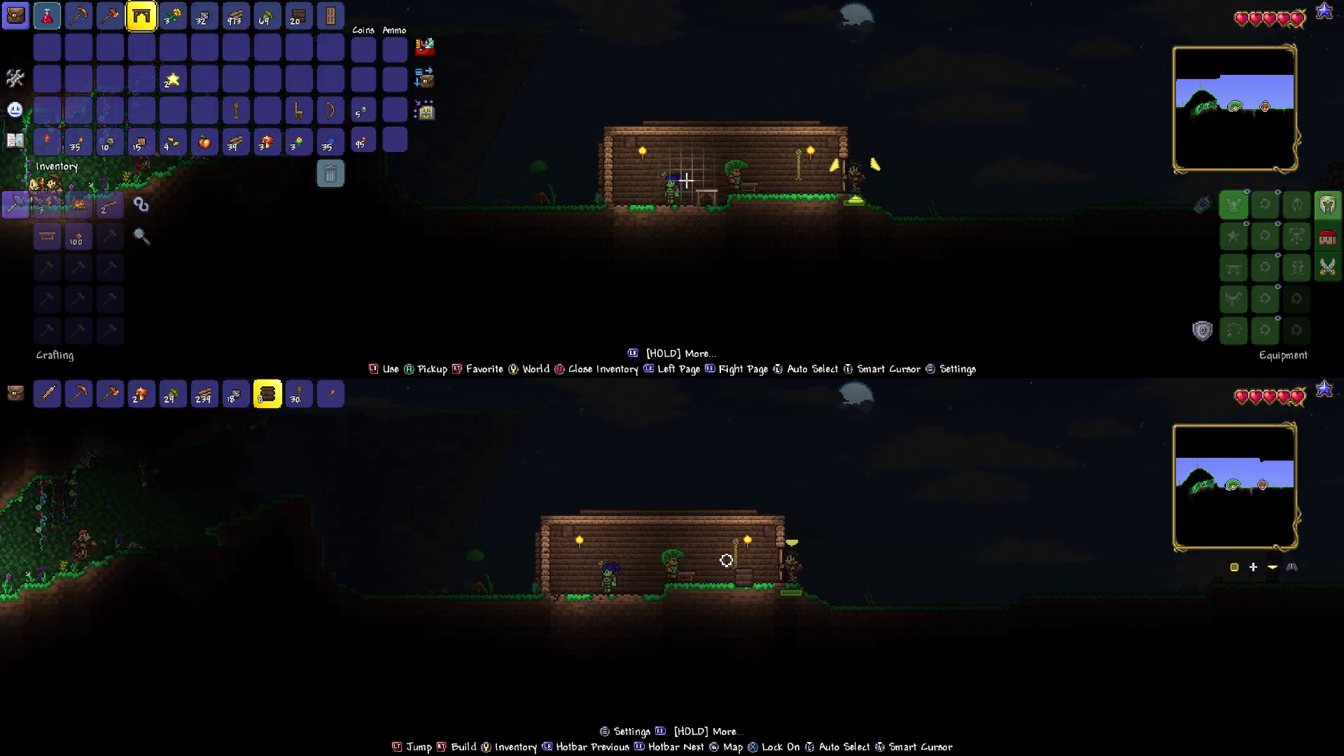
pyautogui.press('Left')
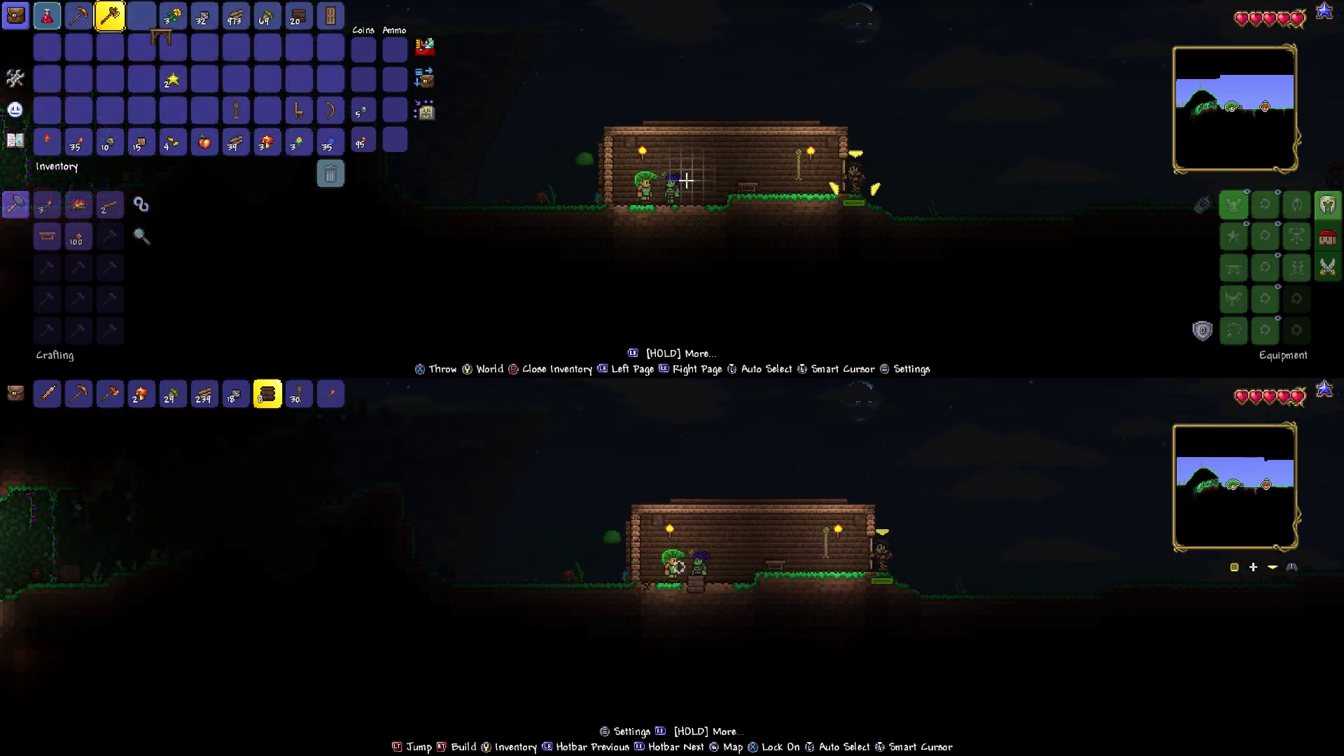
pyautogui.press('Right')
pyautogui.scroll(-1, 686, 180)
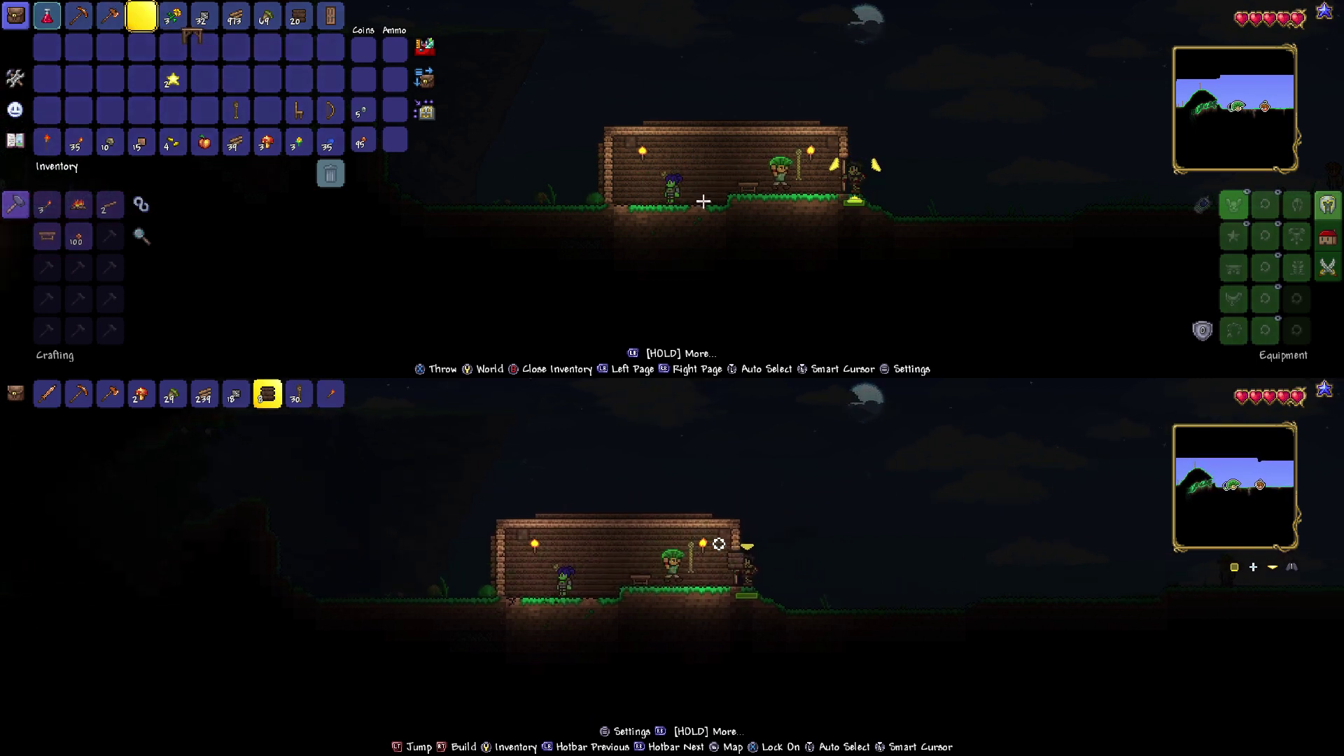
pyautogui.press('Right')
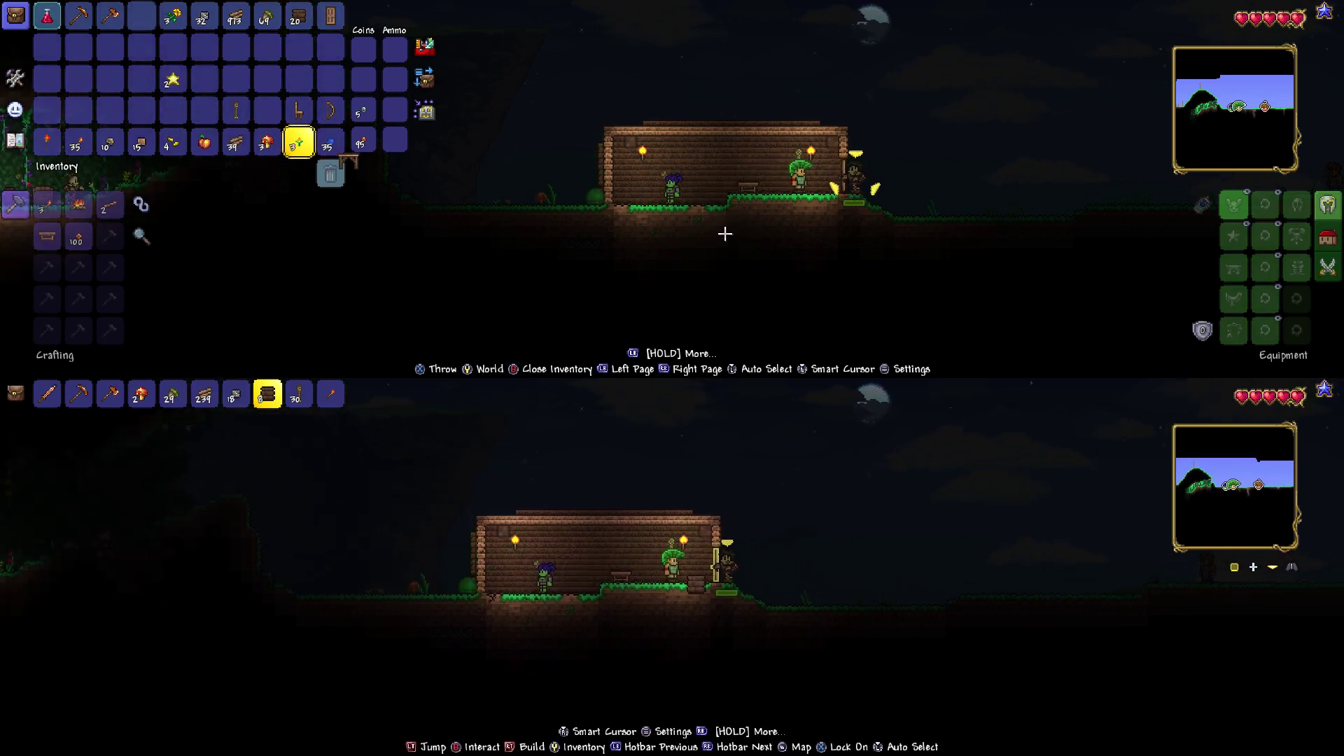
pyautogui.press('Left')
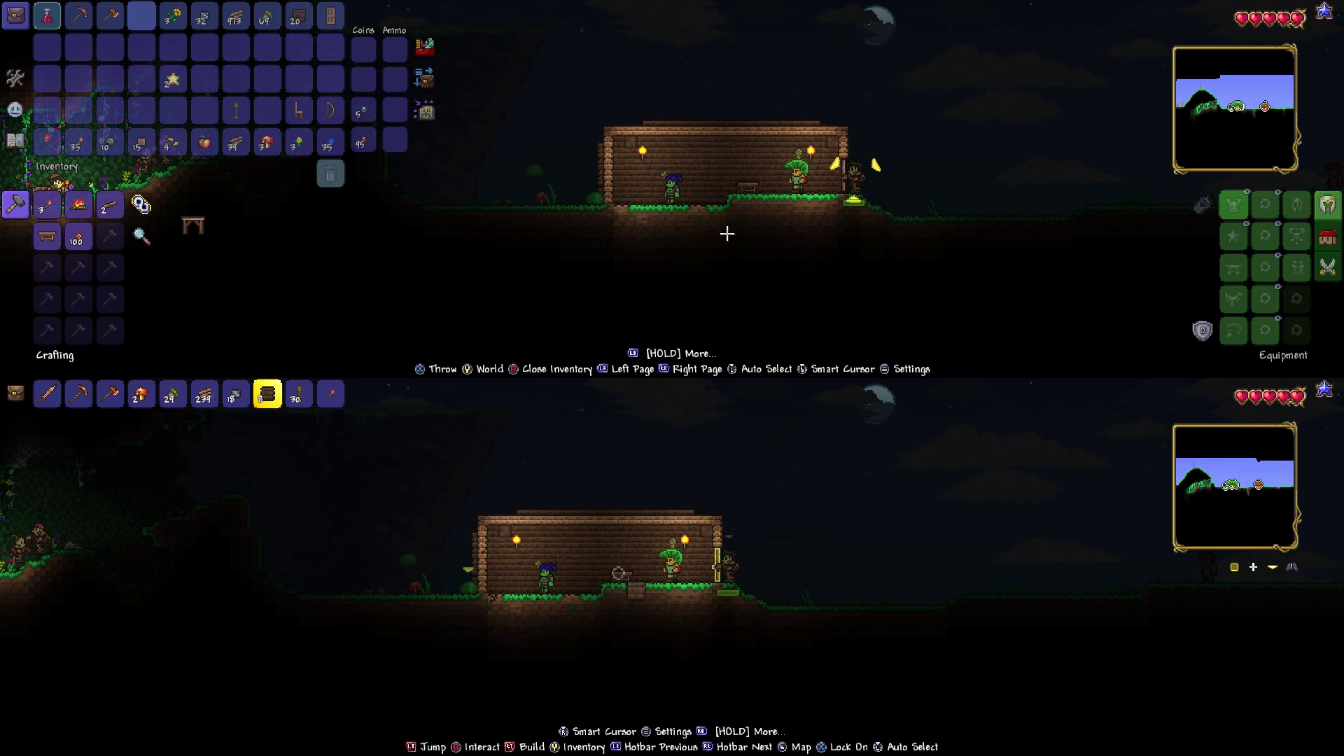
pyautogui.press('Right')
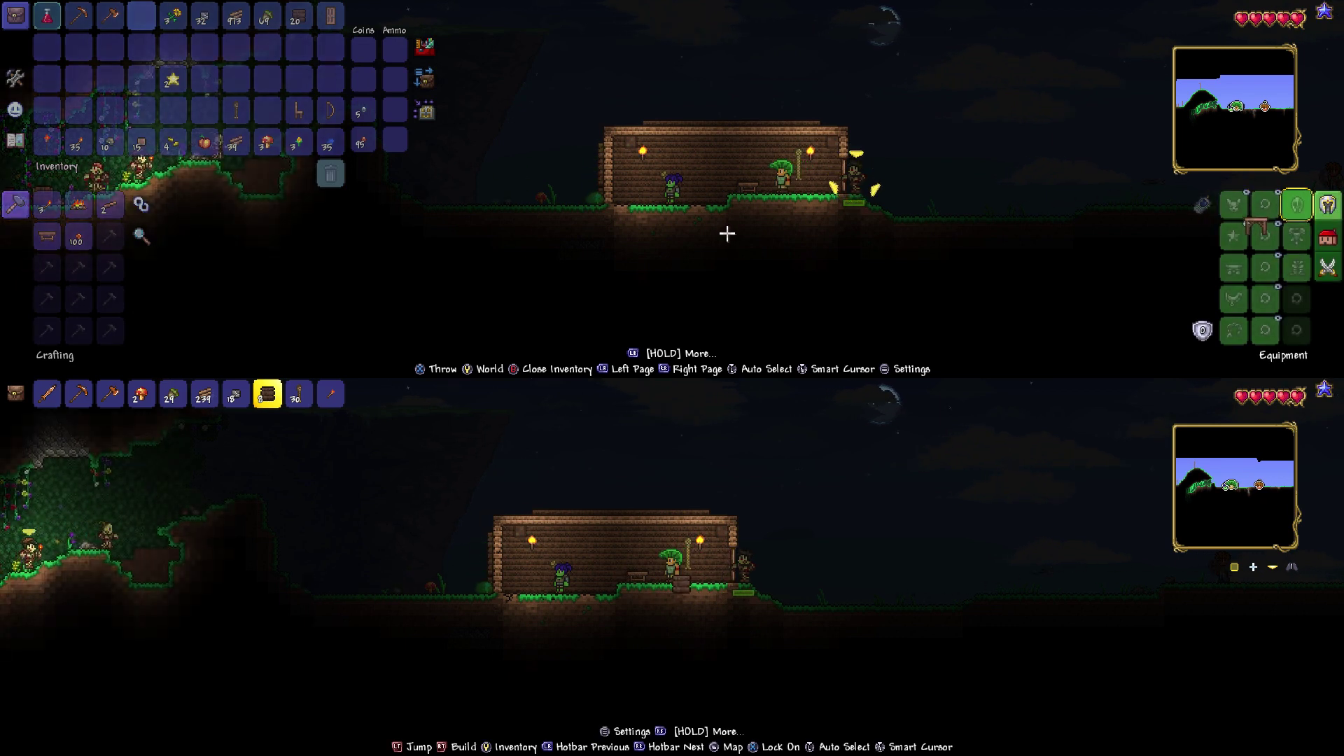
pyautogui.press('Left')
pyautogui.press('Left')
pyautogui.press('Left')
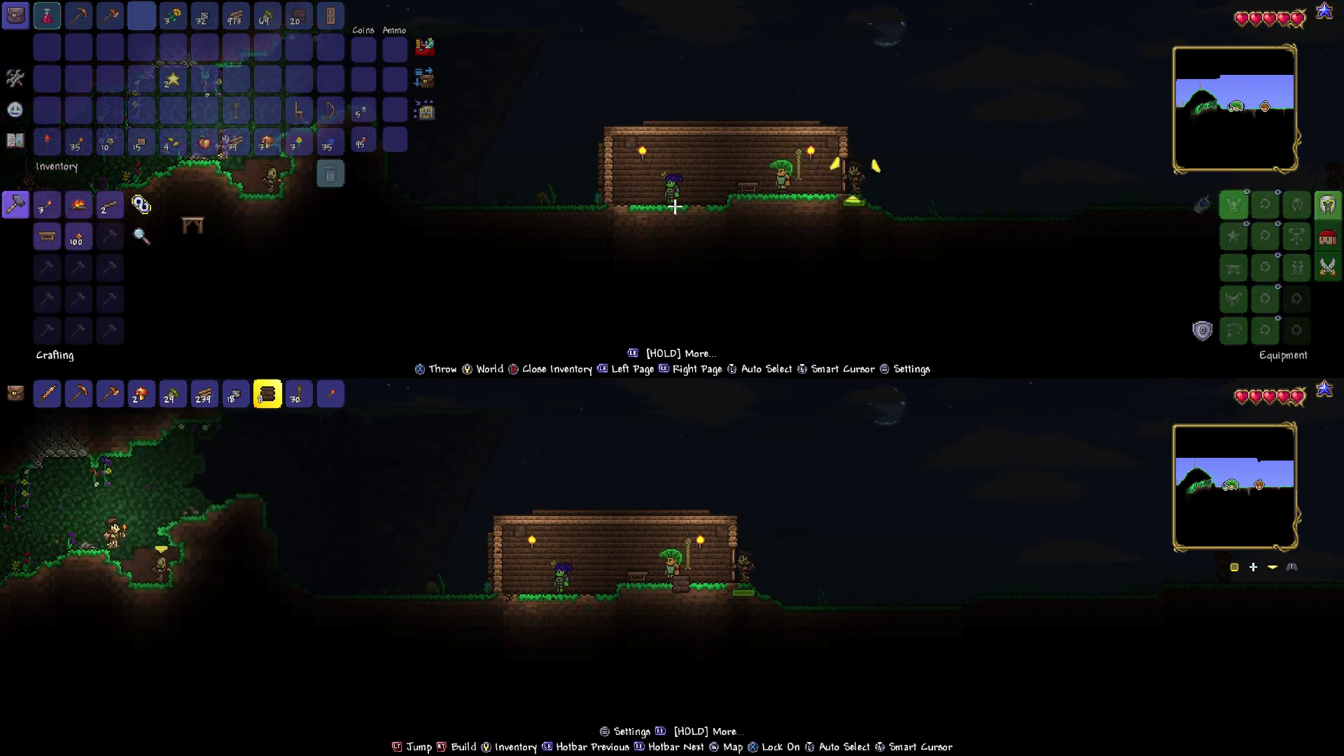
pyautogui.press('Up')
pyautogui.press('Up')
pyautogui.press('Up')
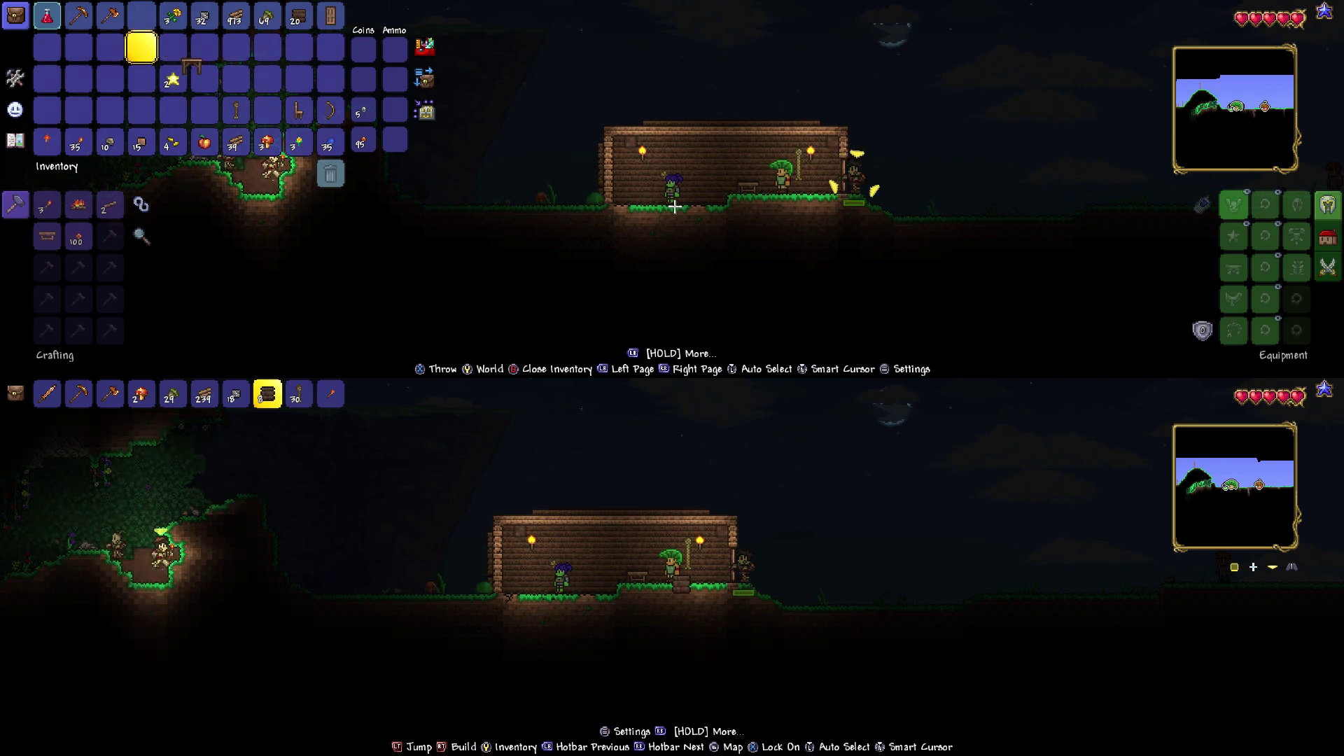
pyautogui.press('Up')
pyautogui.press('Return')
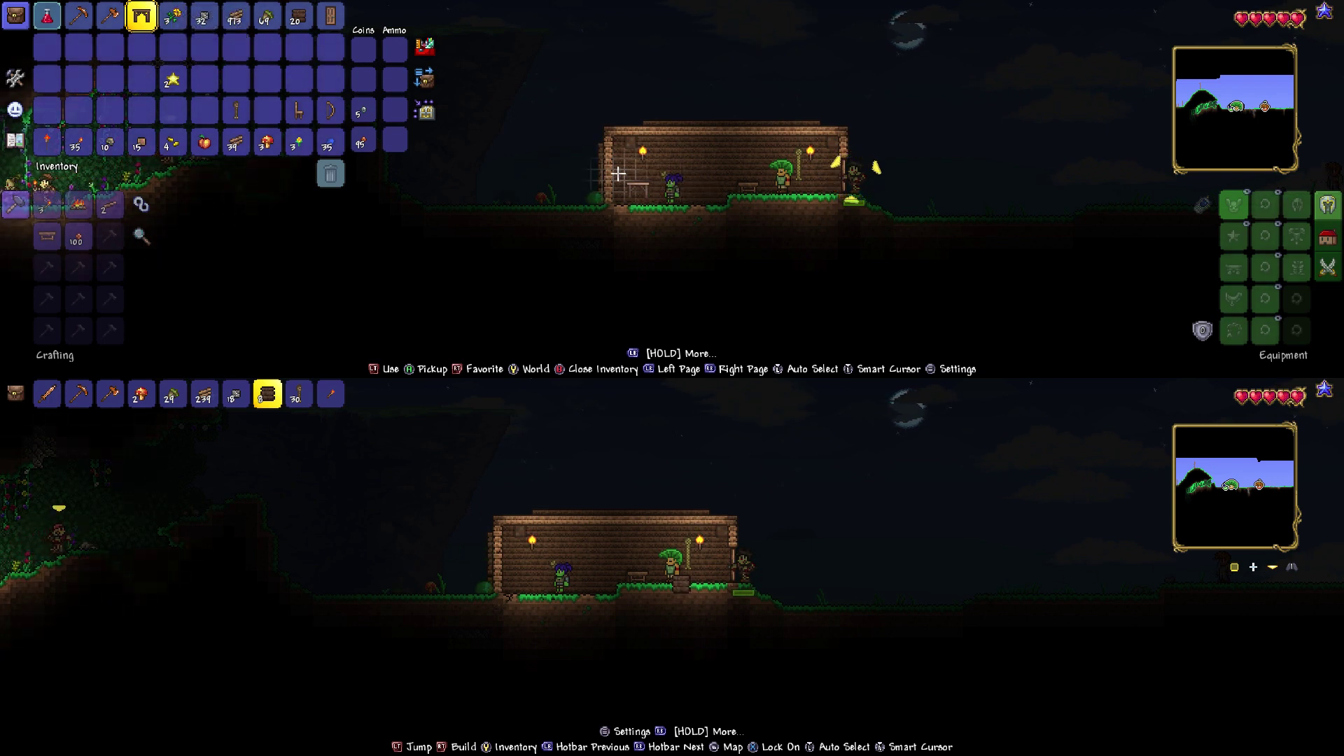
# - Shift the Wooden Table down and back into the hotbar, then close the inventory and walk left
pyautogui.click(141, 16)
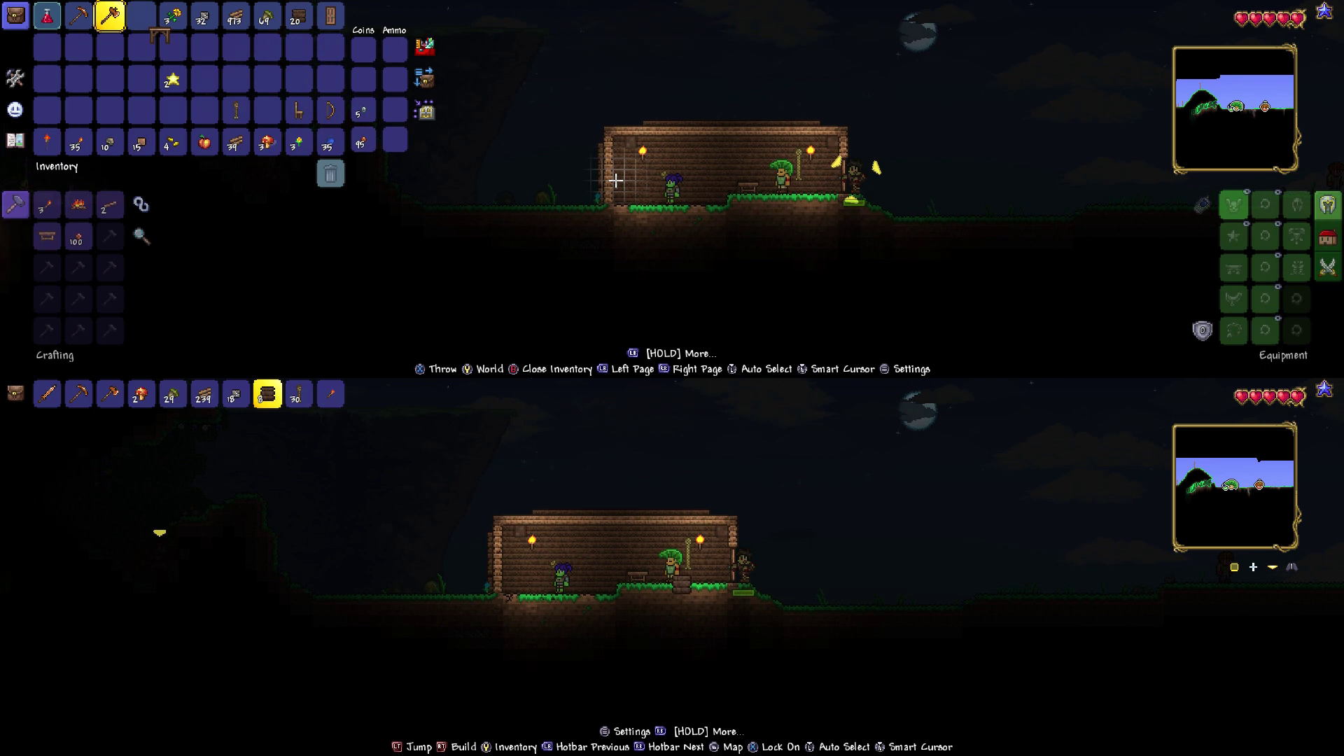
pyautogui.press('Down')
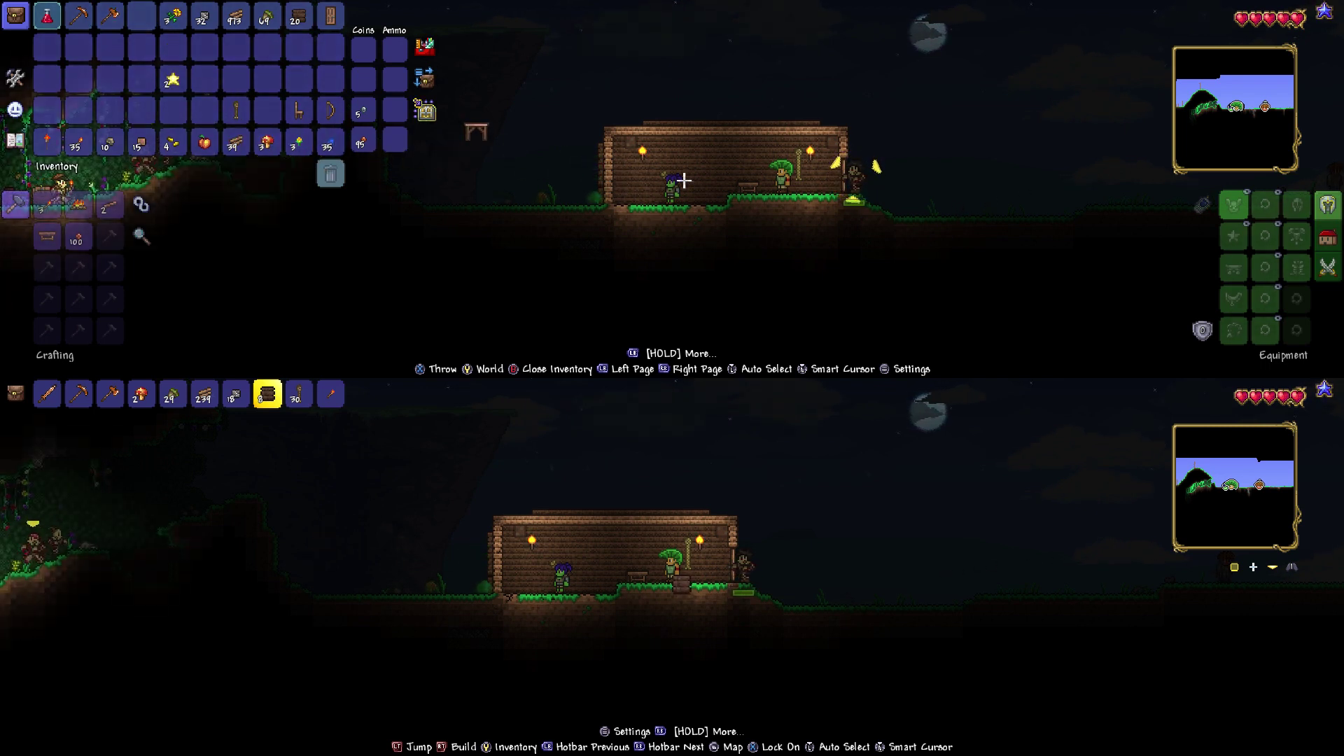
pyautogui.click(141, 15)
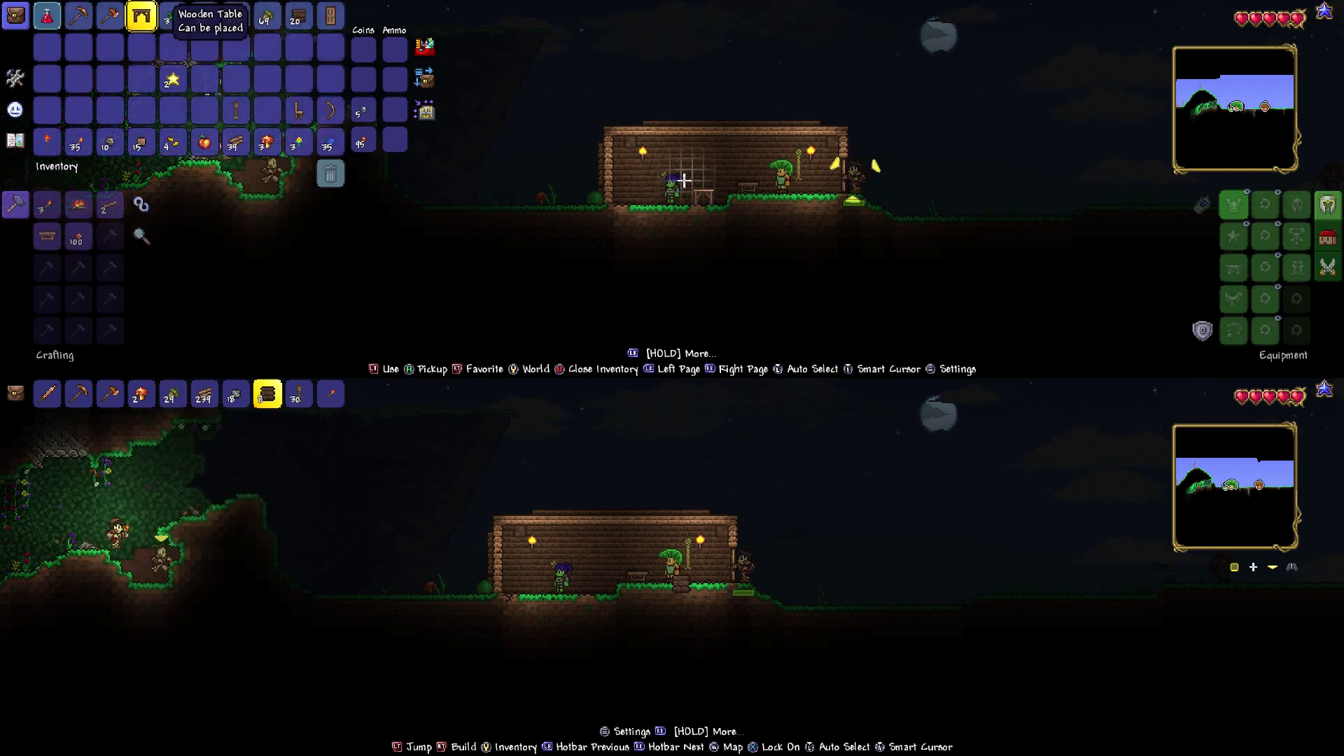
pyautogui.press('Escape')
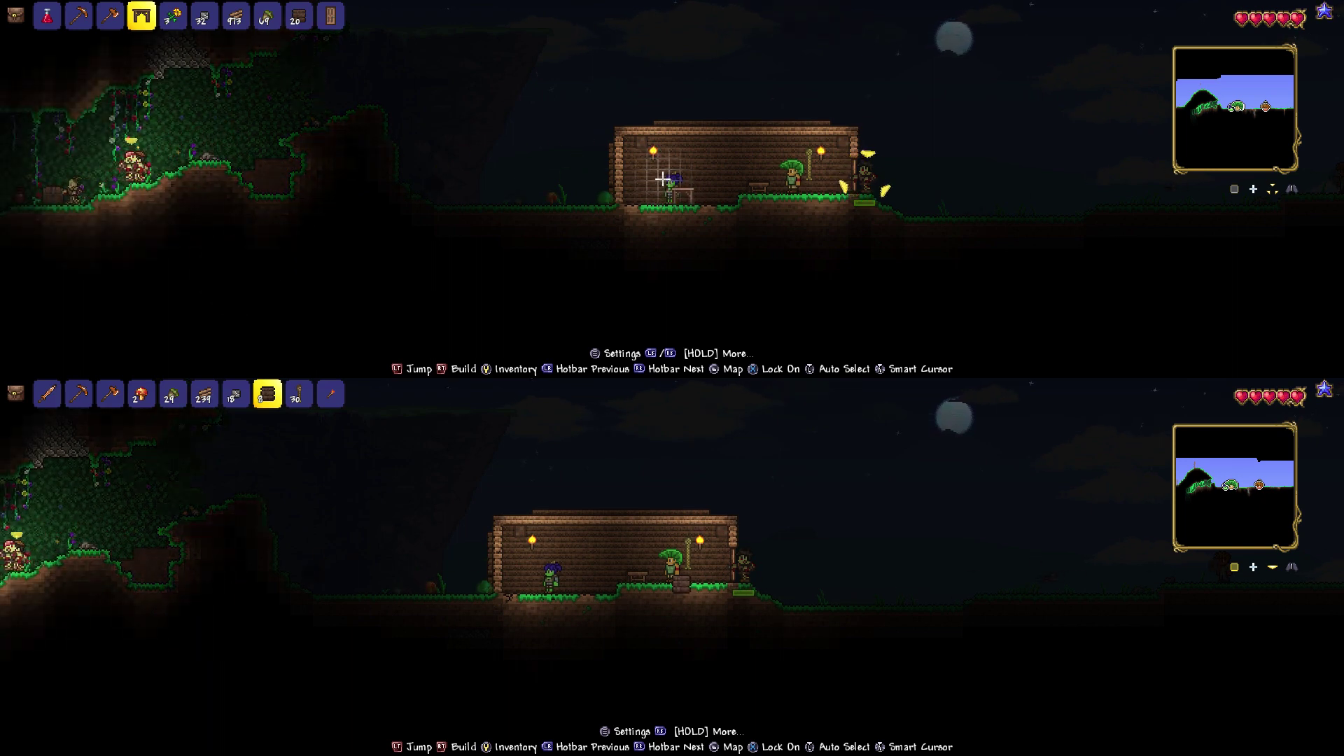
pyautogui.scroll(-1, 663, 178)
pyautogui.scroll(1, 663, 180)
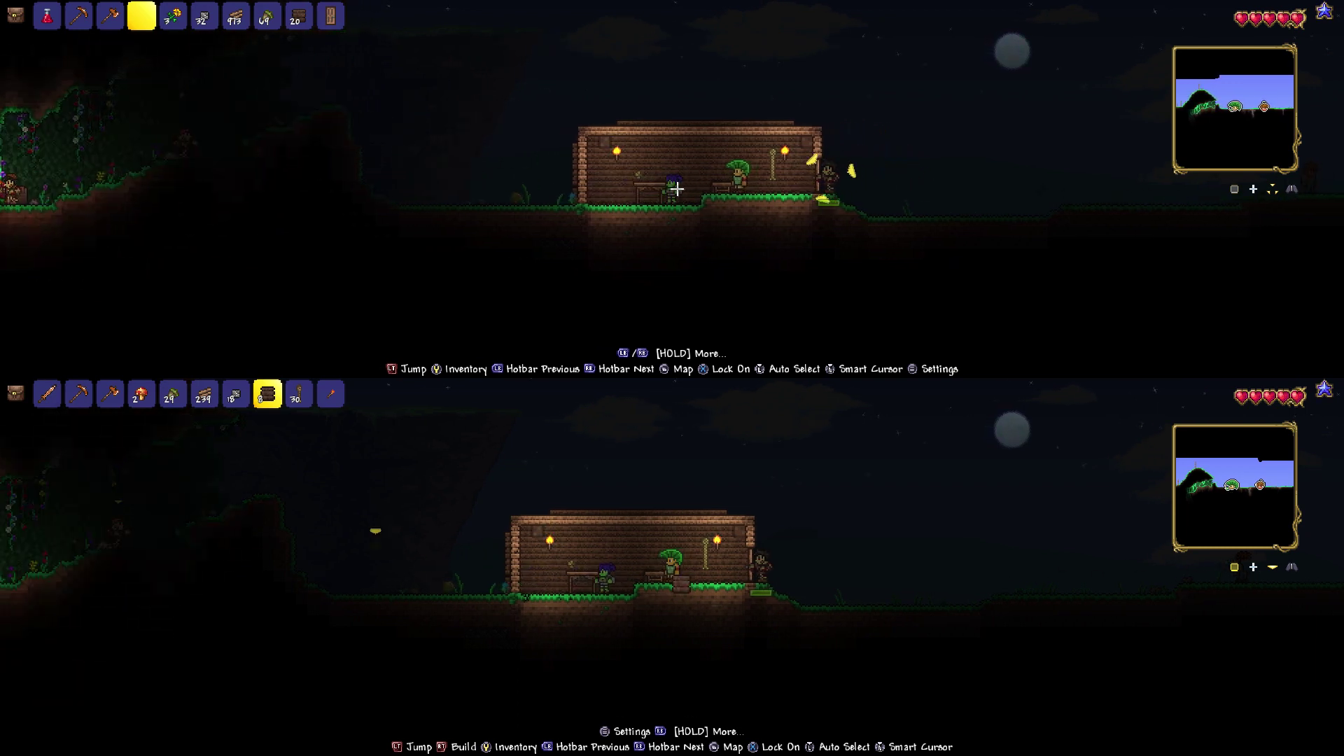
pyautogui.press('a')
# - Move the top player's Wooden Chair onto the hotbar
pyautogui.press('Escape')
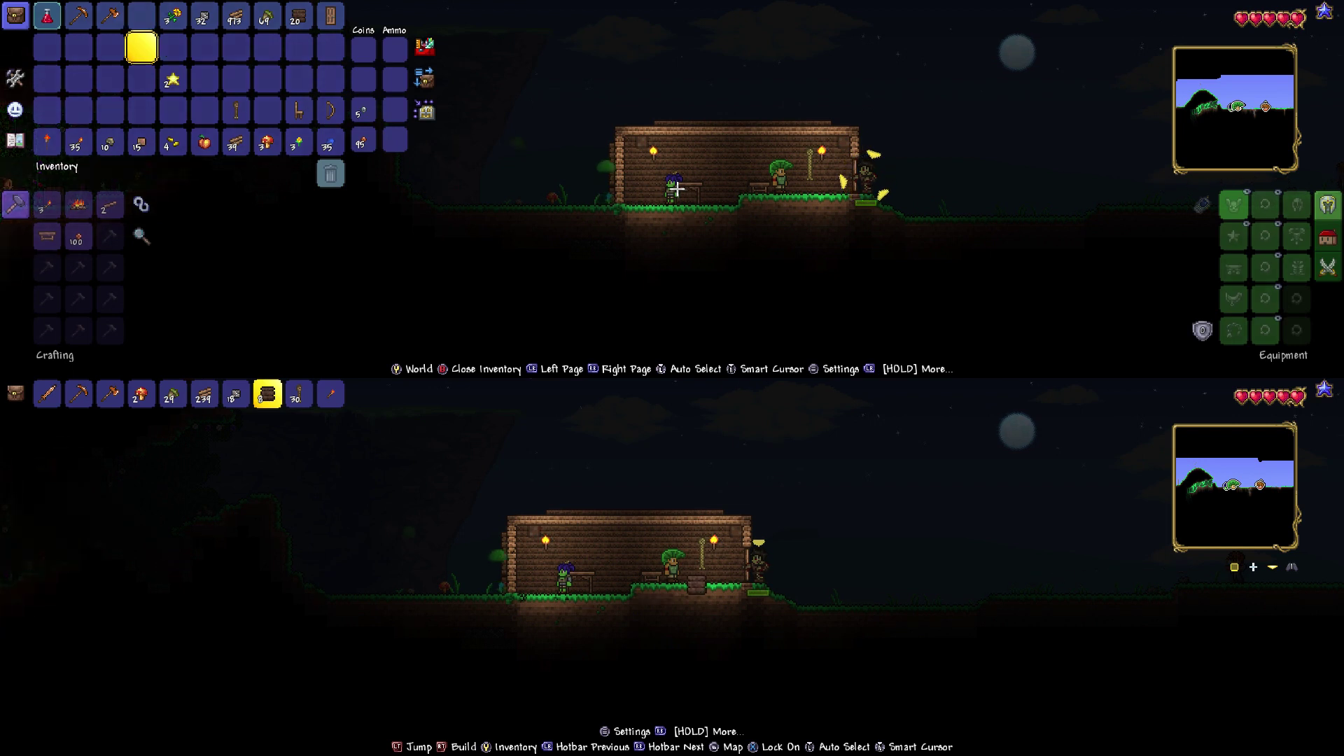
pyautogui.press('Right')
pyautogui.press('Right')
pyautogui.press('Right')
pyautogui.press('Down')
pyautogui.press('Down')
pyautogui.press('Right')
pyautogui.press('Return')
pyautogui.press('Up')
pyautogui.press('Left')
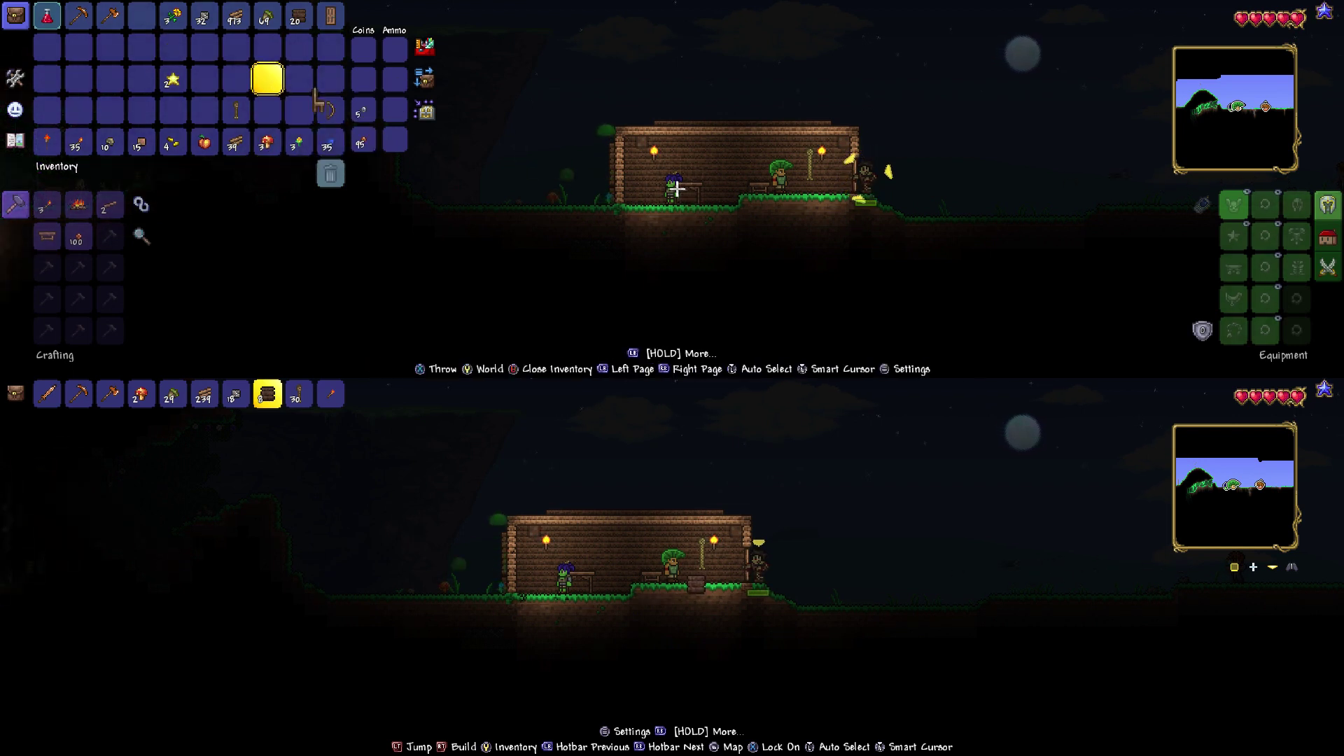
pyautogui.press('Return')
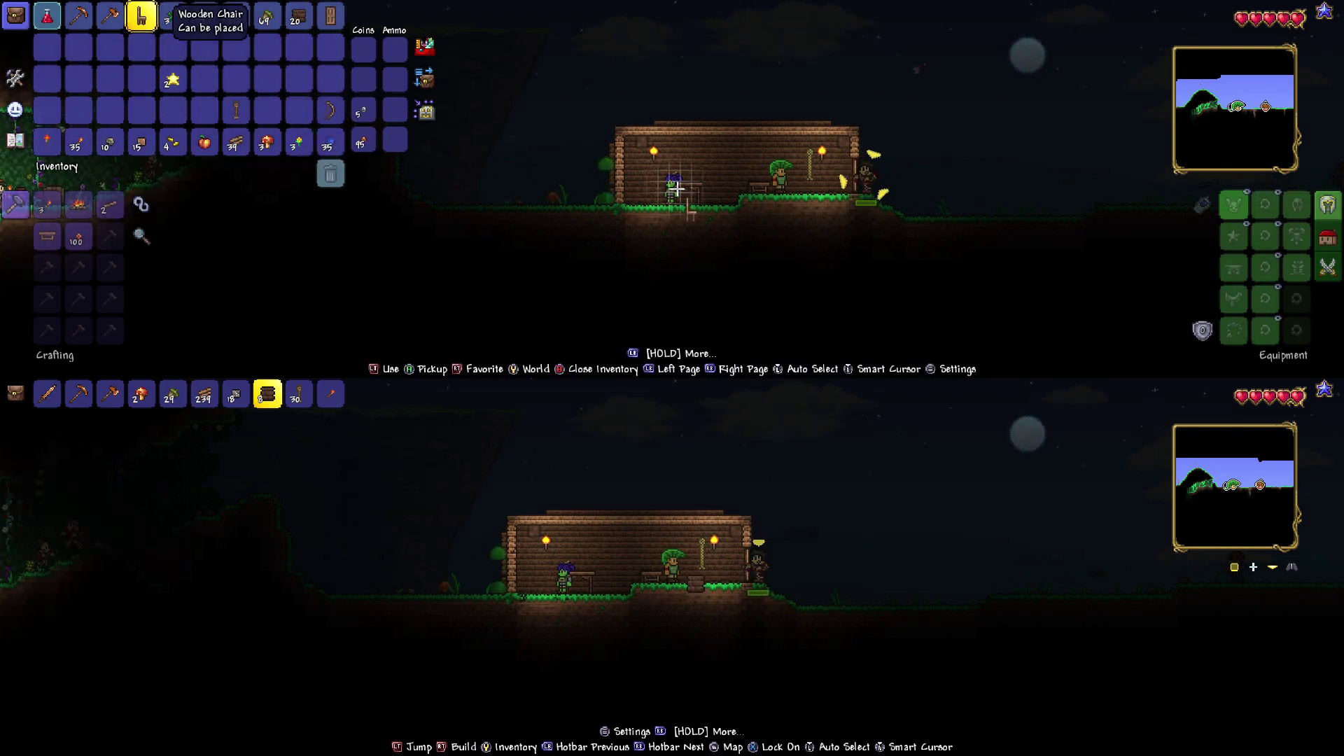
# - Check the Tiny Copper Axe, close the top inventory, and open the lower player's inventory
pyautogui.press('Left')
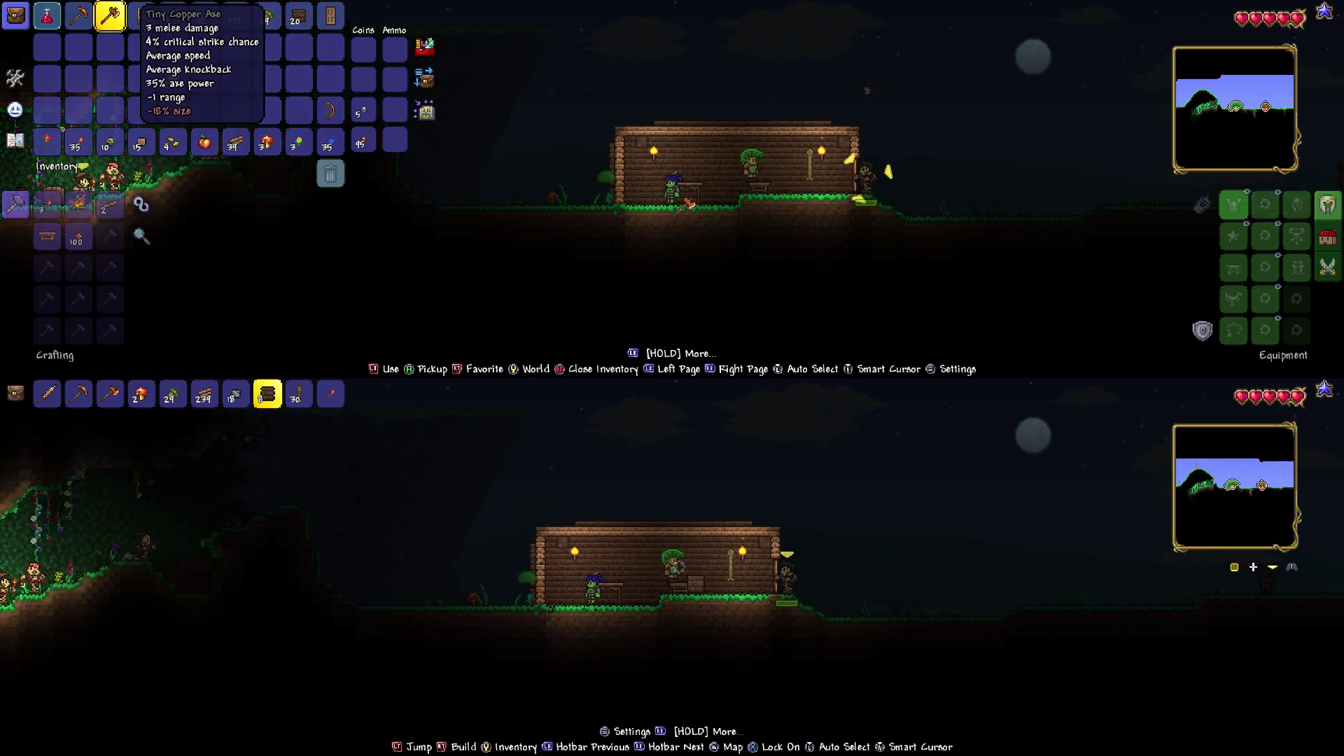
pyautogui.press('Right')
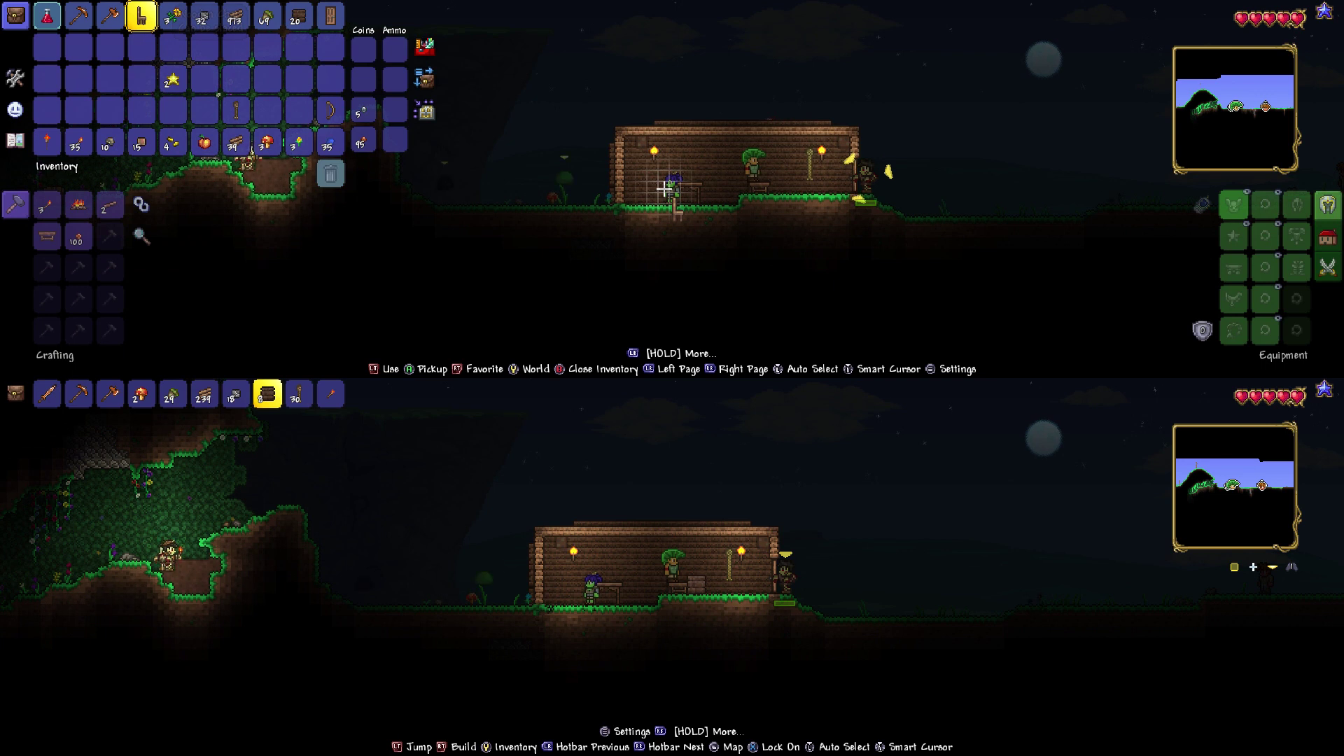
pyautogui.press('Escape')
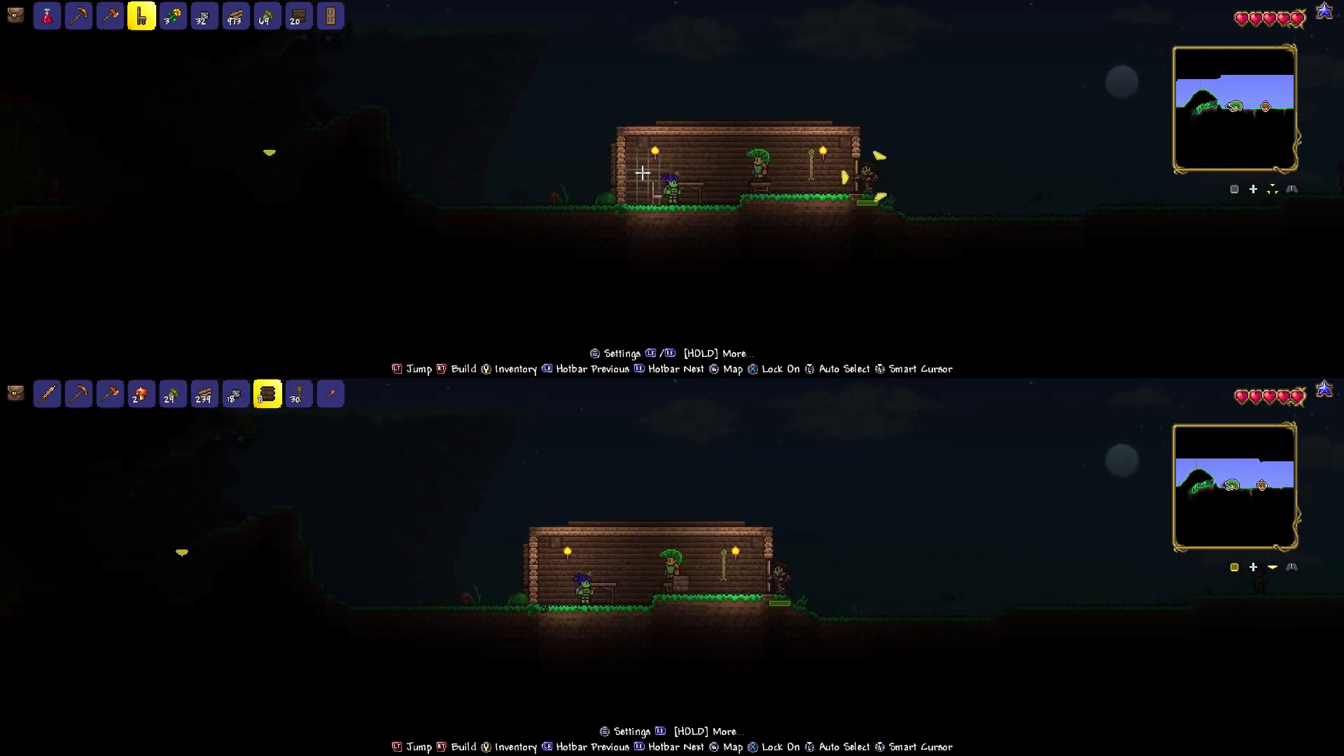
pyautogui.press('Escape')
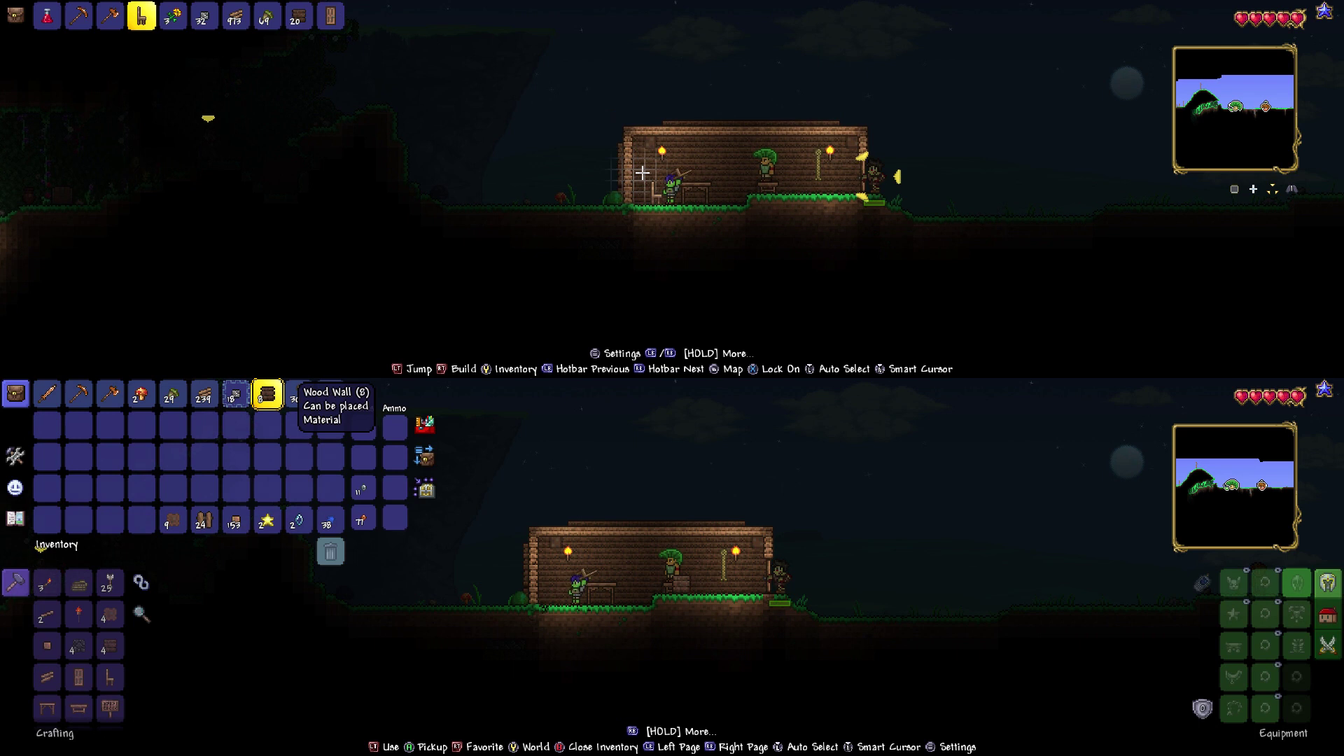
# - Craft a Wooden Chair for the lower player and place it in the last quick slot
pyautogui.press('Down')
pyautogui.press('Down')
pyautogui.press('Down')
pyautogui.press('Down')
pyautogui.press('Left')
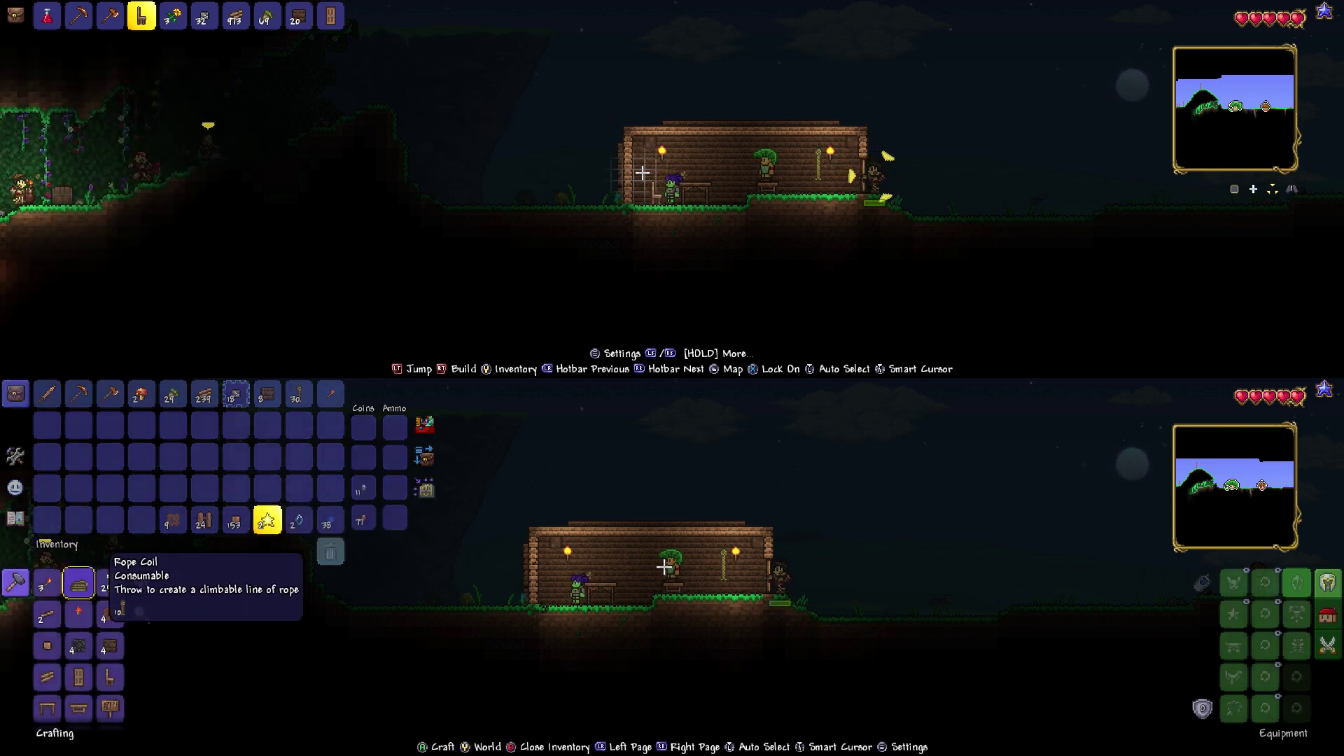
pyautogui.press('Down')
pyautogui.press('Down')
pyautogui.press('Right')
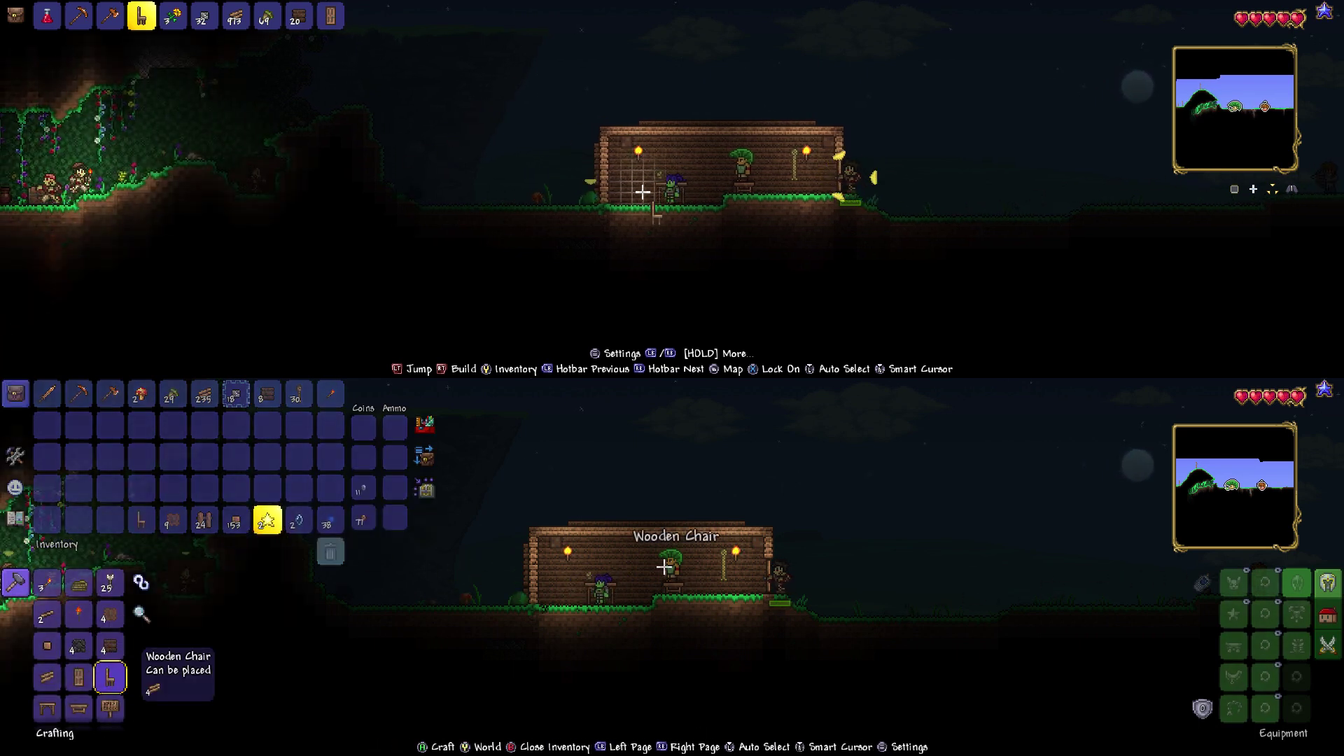
pyautogui.press('Up')
pyautogui.press('Up')
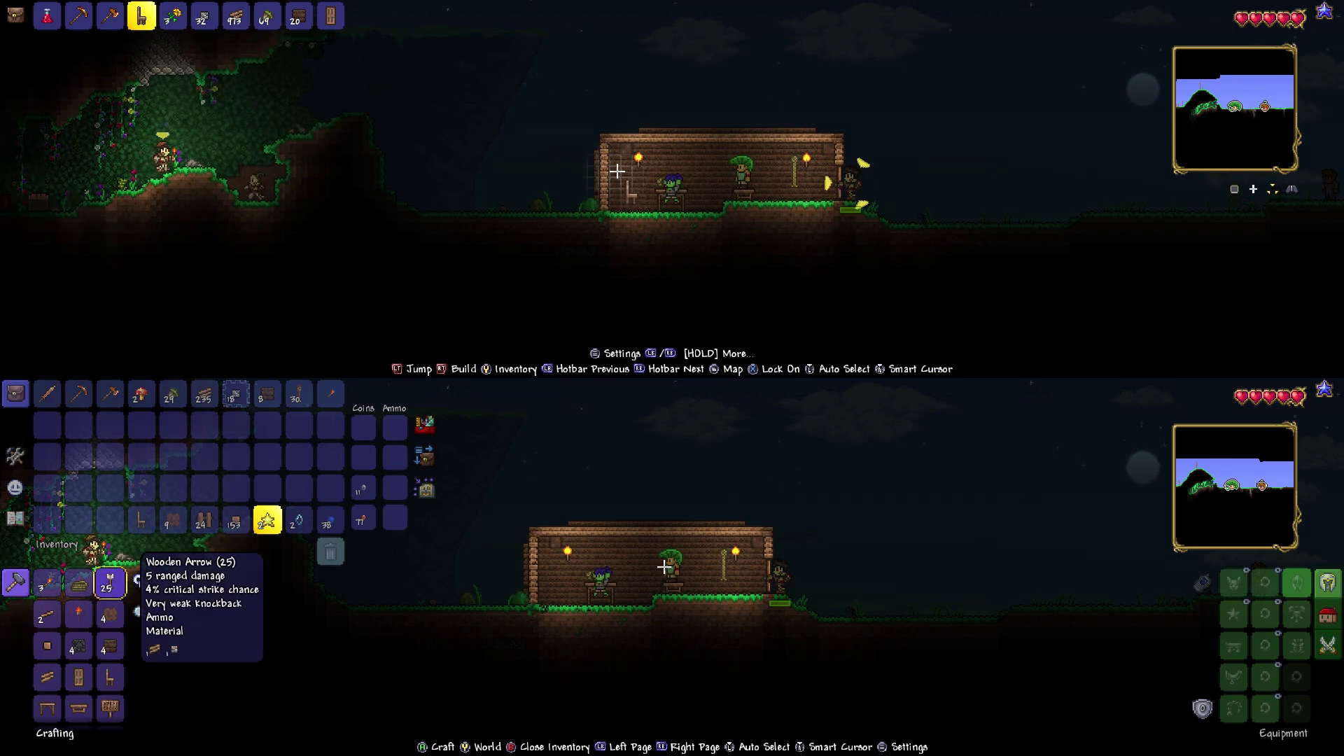
pyautogui.press('Up')
pyautogui.press('Right')
pyautogui.press('Up')
pyautogui.press('Up')
pyautogui.press('Up')
pyautogui.press('Right')
pyautogui.press('Right')
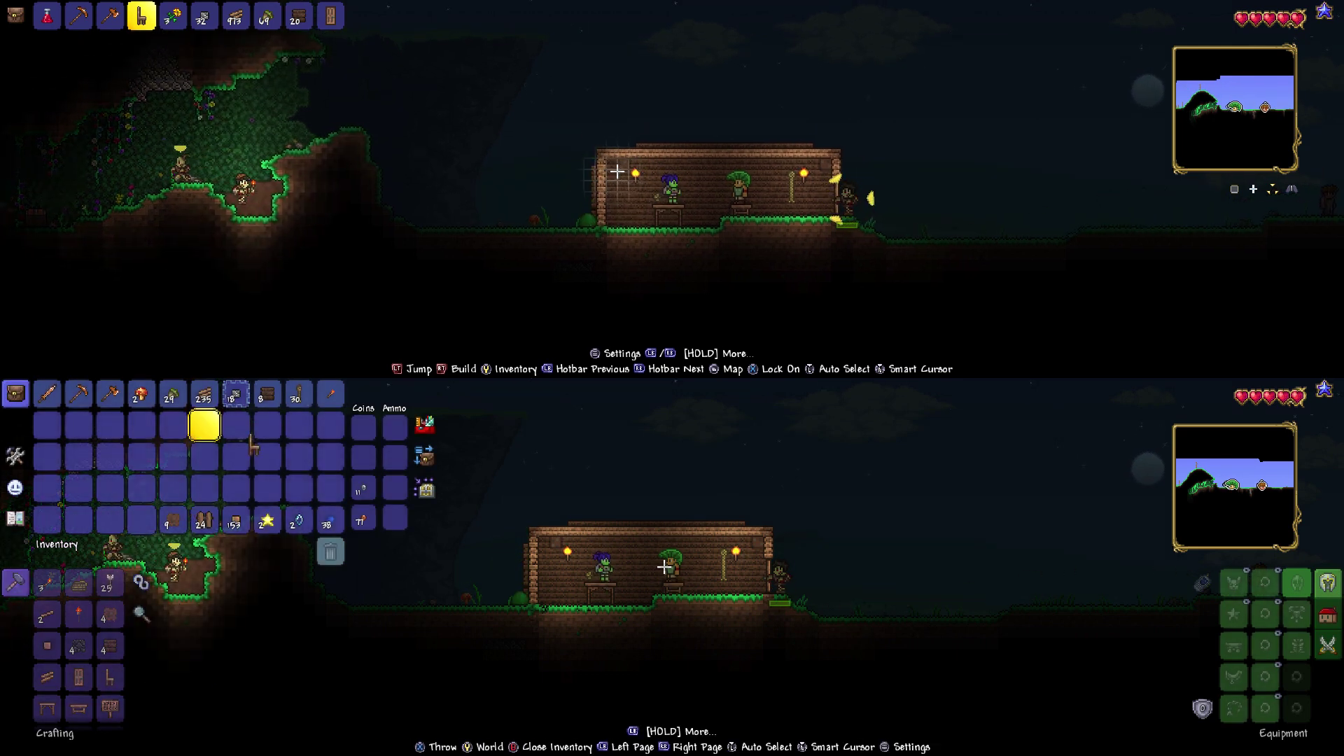
pyautogui.press('Up')
pyautogui.press('Right')
pyautogui.press('Right')
pyautogui.press('Right')
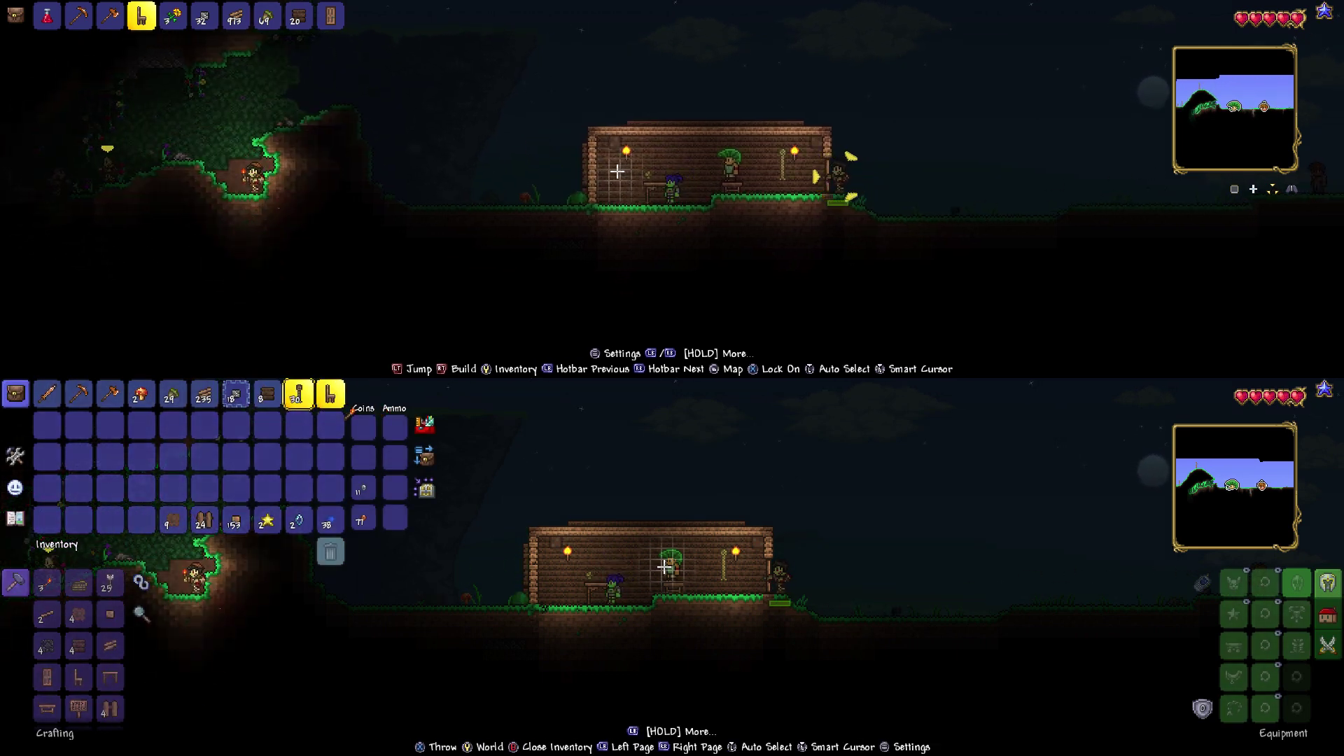
# - Close the lower player's inventory and walk both players back and forth in the house
pyautogui.press('Escape')
pyautogui.scroll(-1, 666, 568)
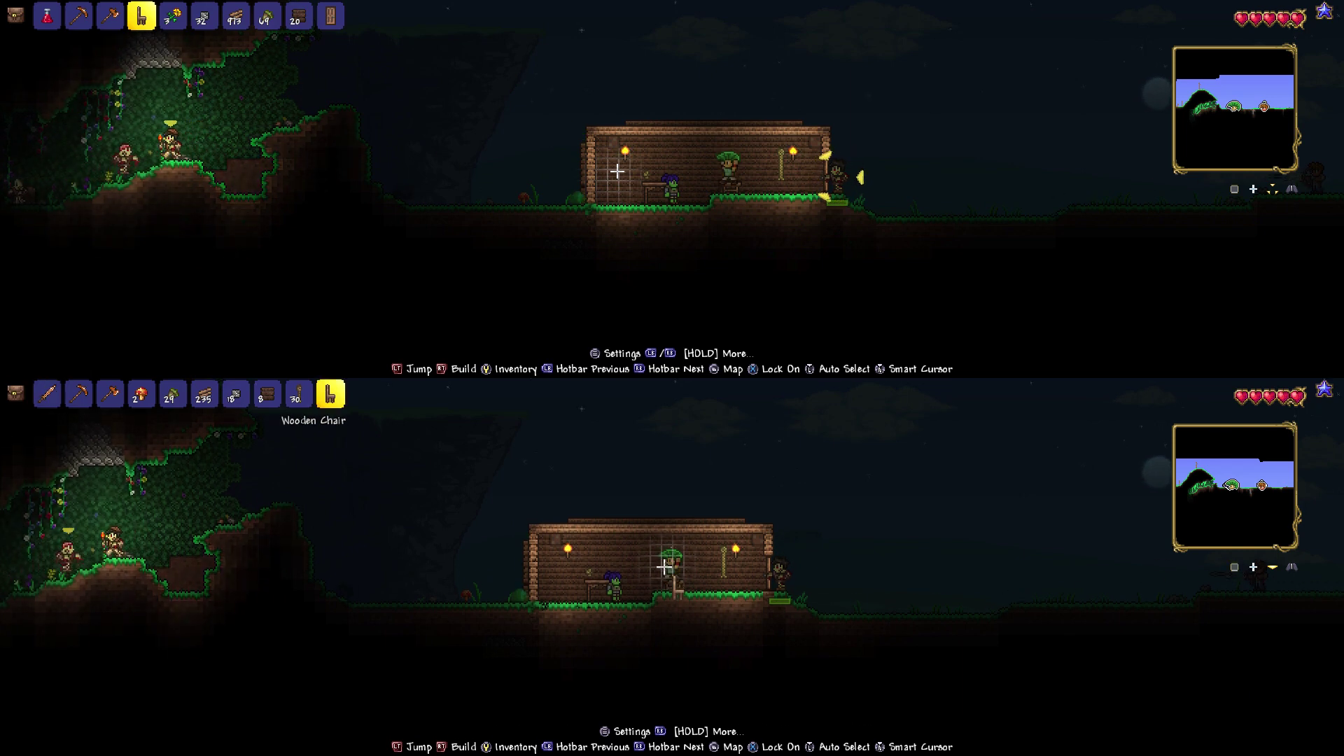
pyautogui.press('a')
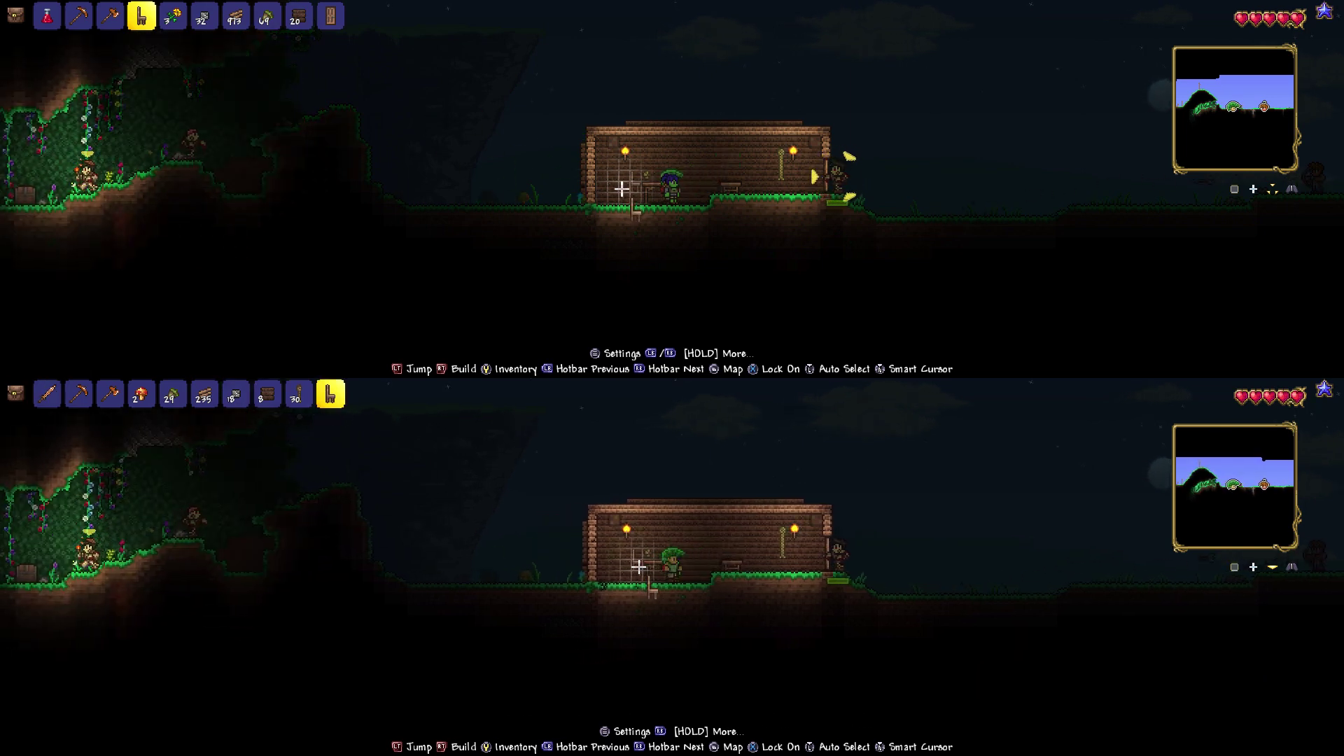
pyautogui.press('d')
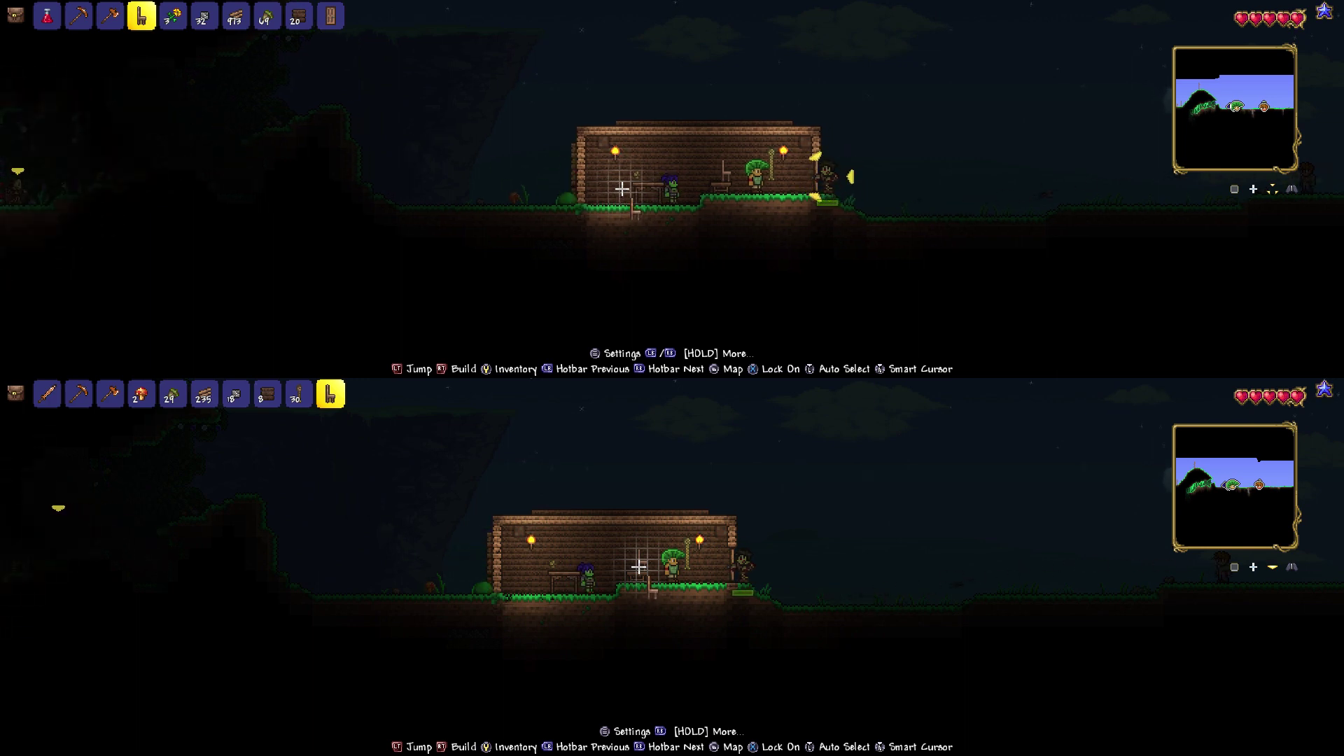
pyautogui.press('a')
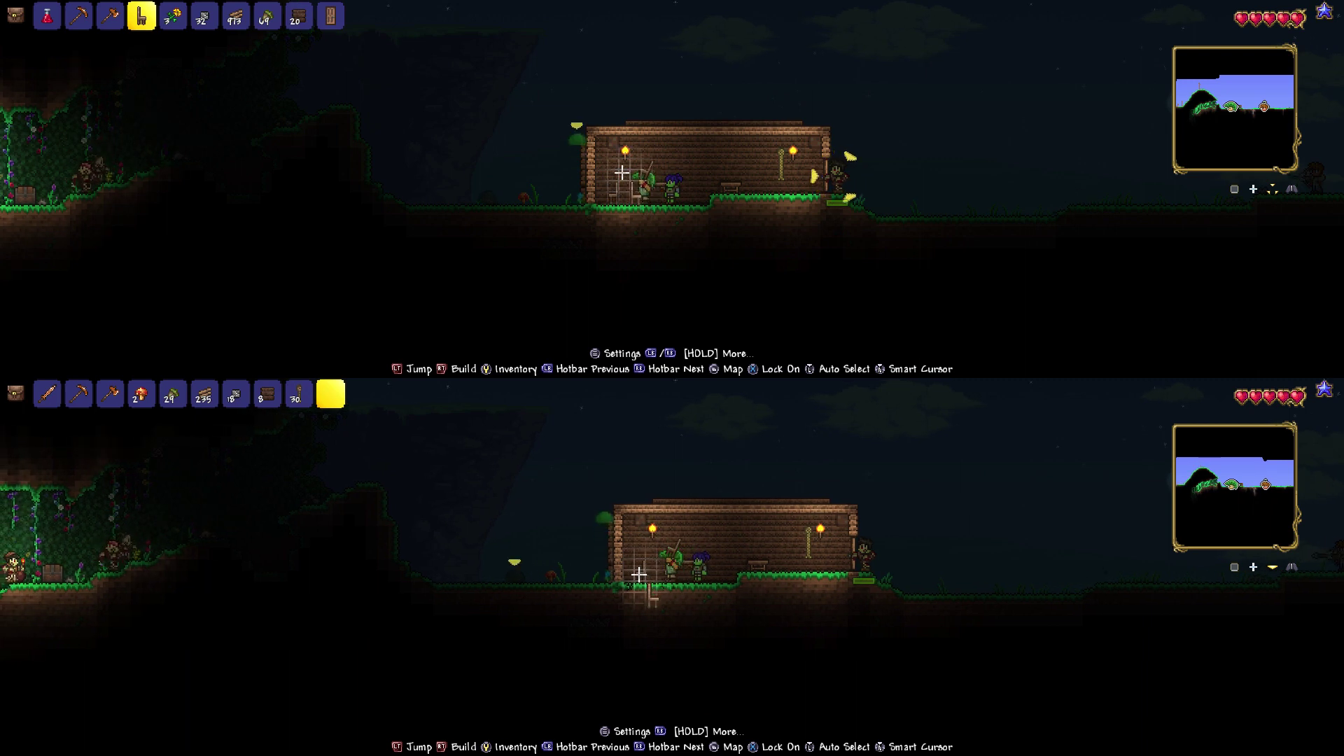
pyautogui.press('d')
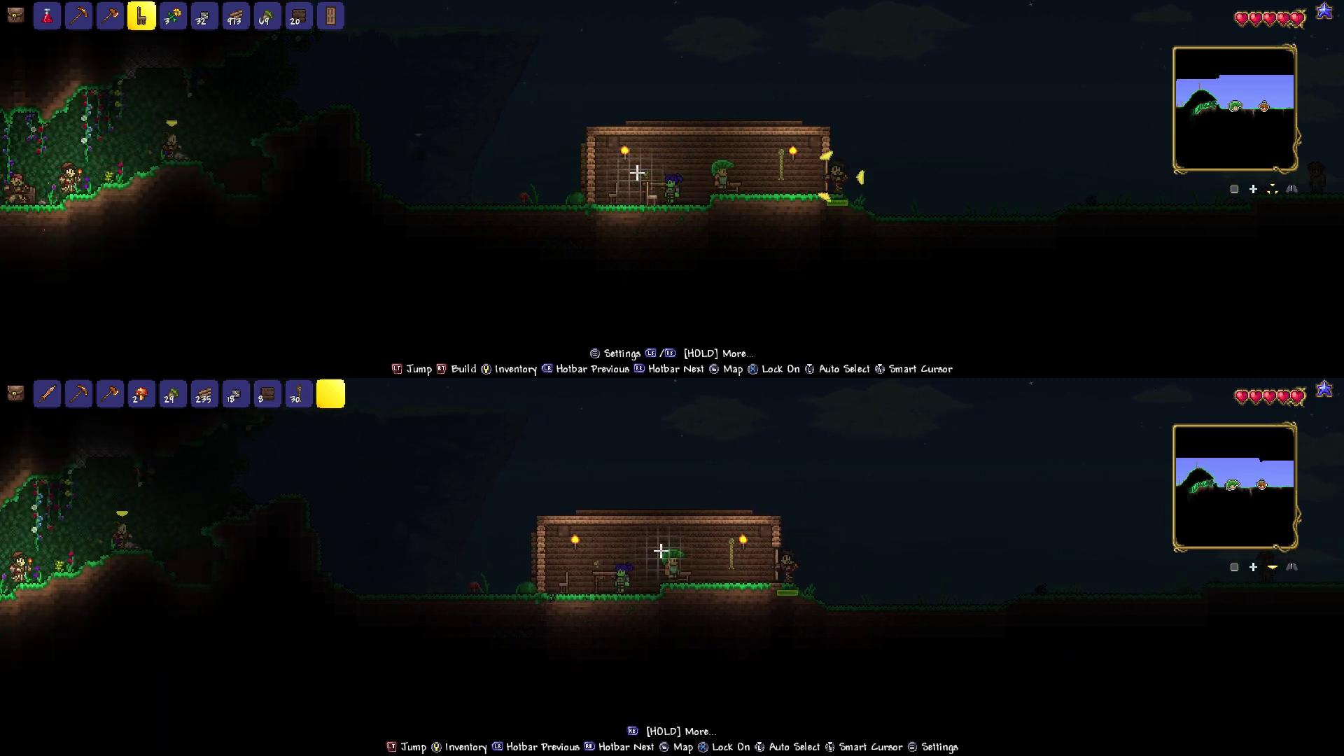
pyautogui.press('a')
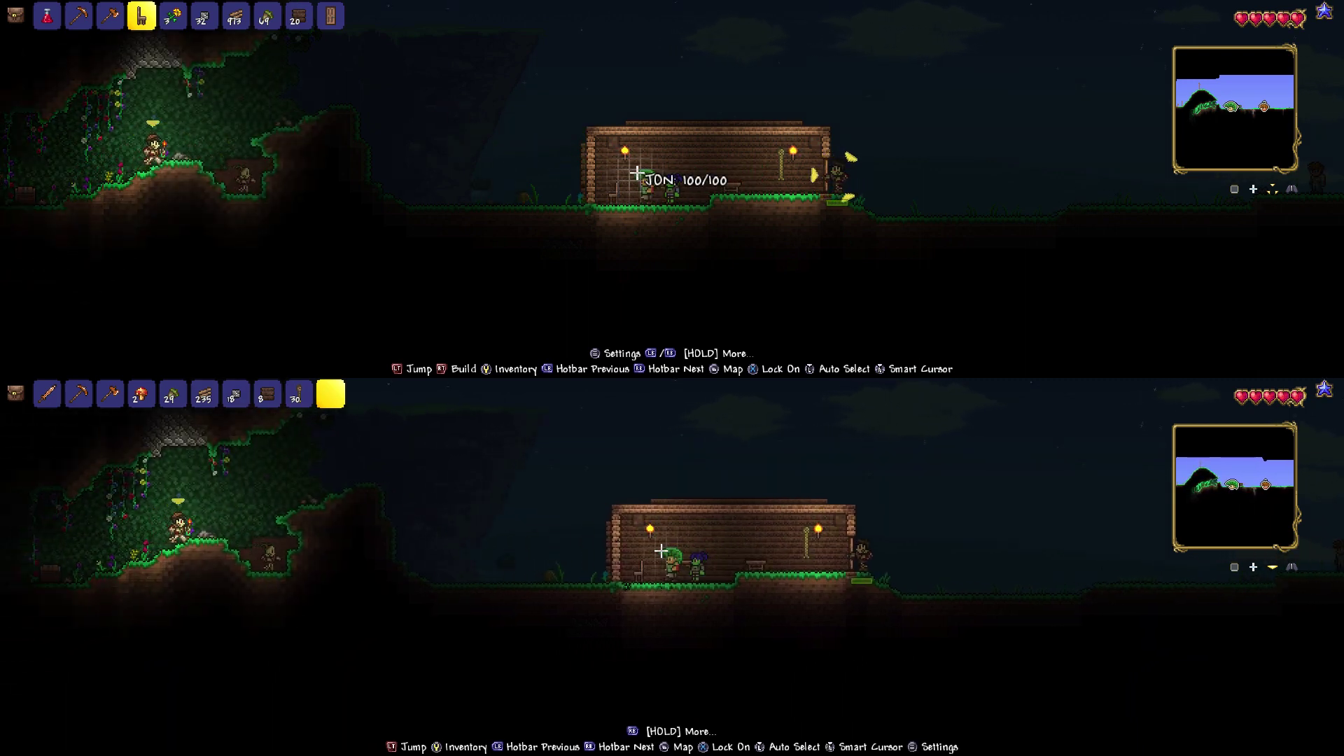
pyautogui.press('a')
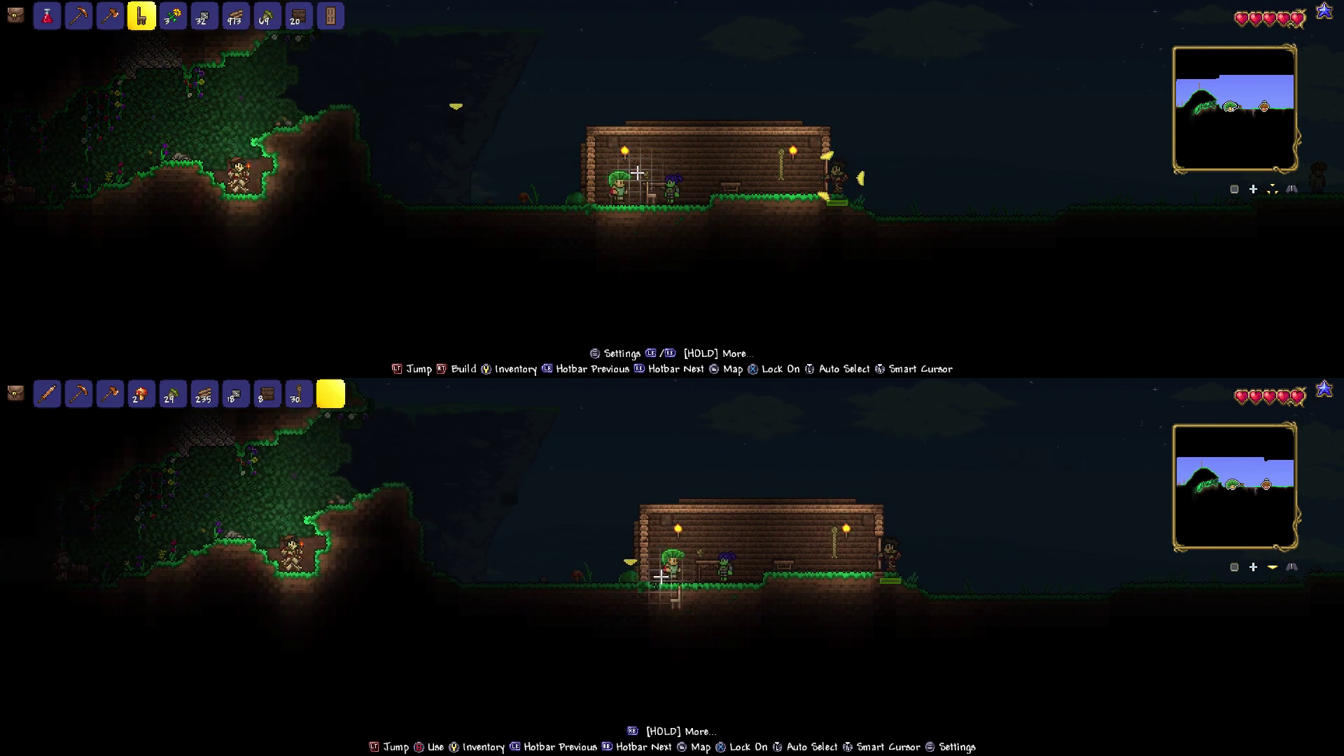
pyautogui.press('d')
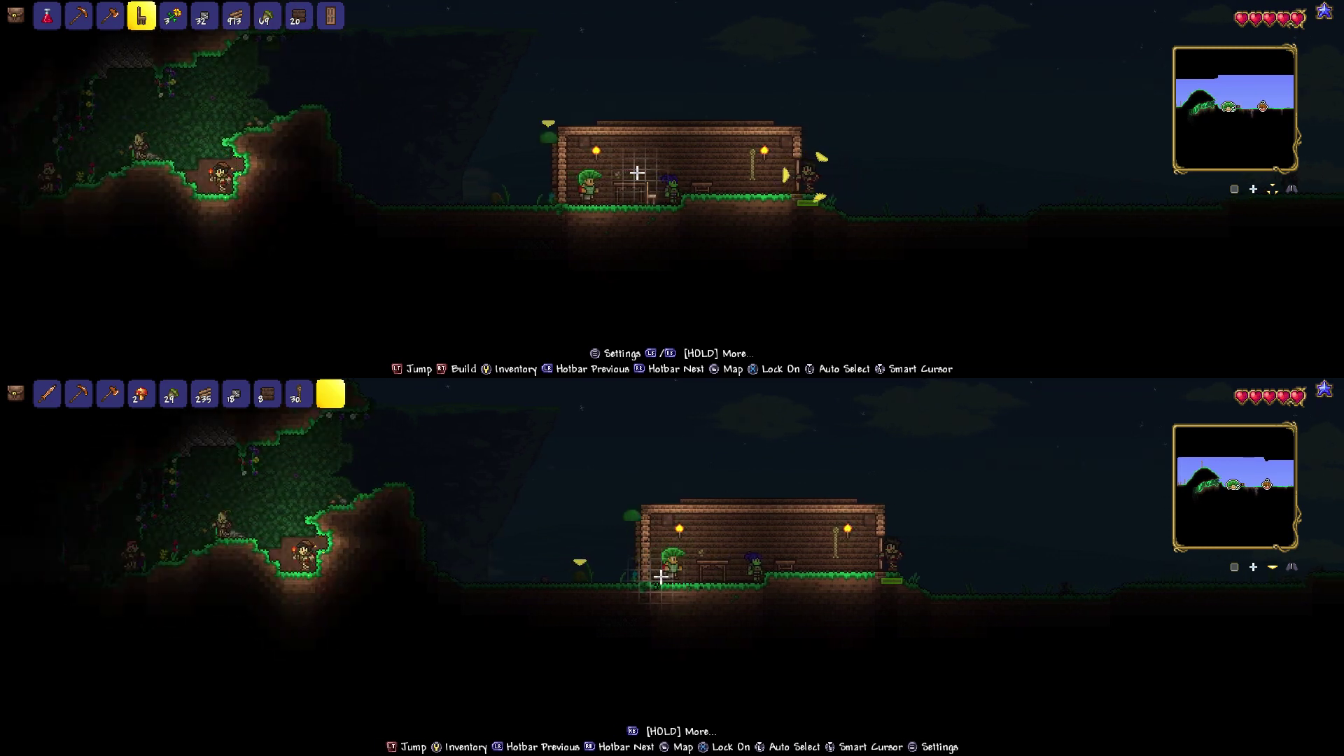
pyautogui.press('d')
# - Switch the top player to the Tiny Copper Axe (slot 4), walk around, and reopen inventory
pyautogui.press('Escape')
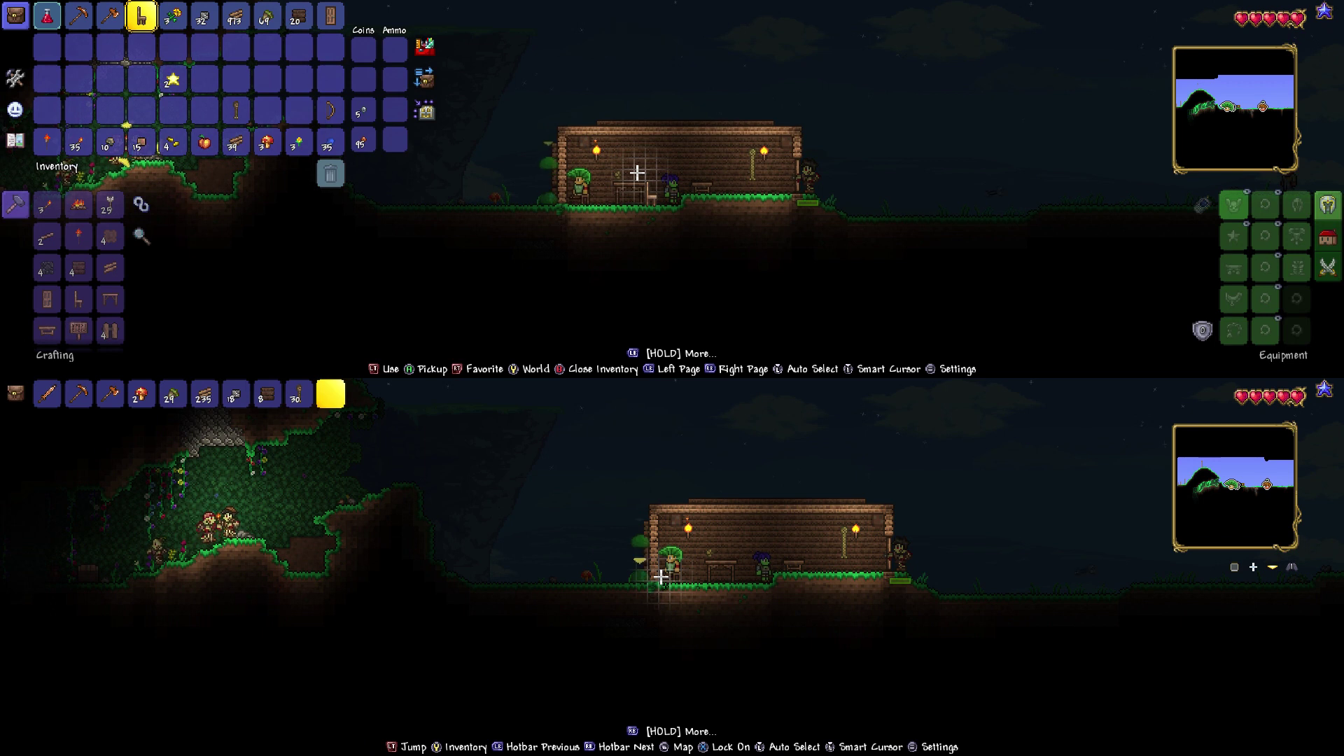
pyautogui.press('Escape')
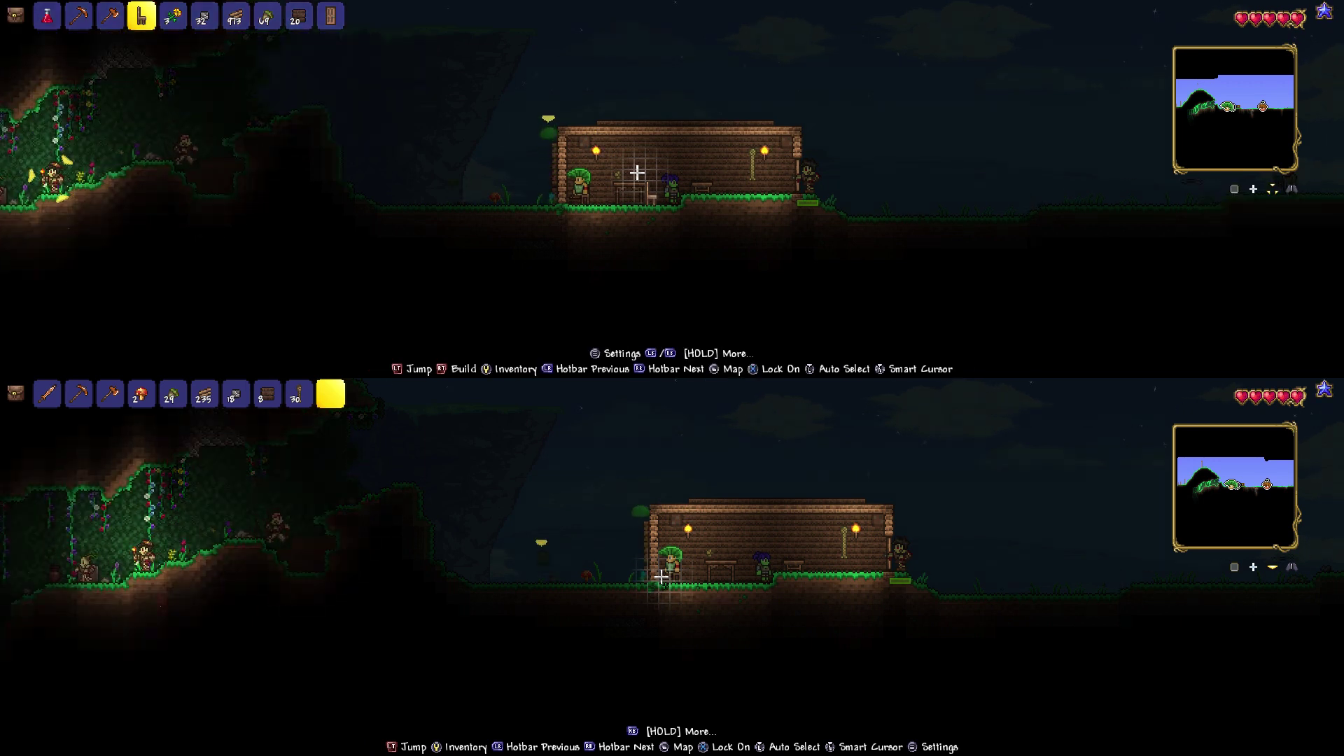
pyautogui.press('4')
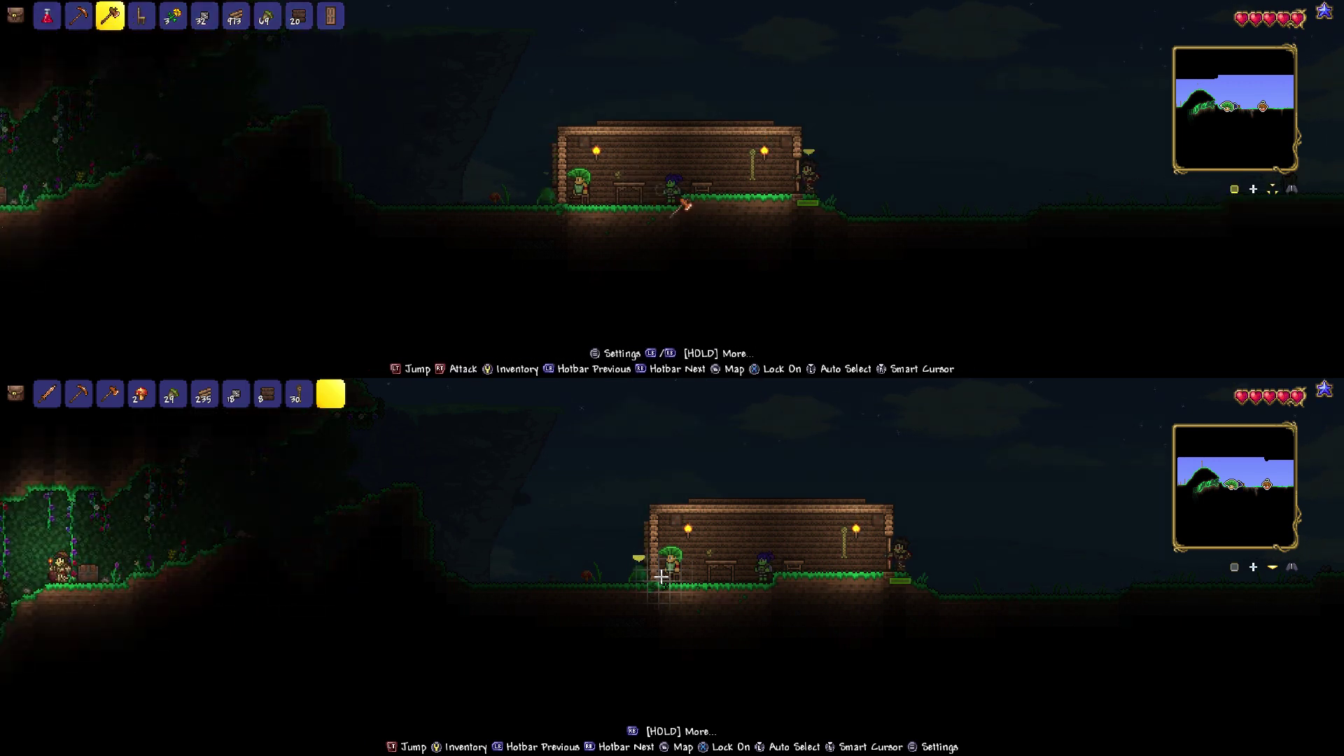
pyautogui.press('d')
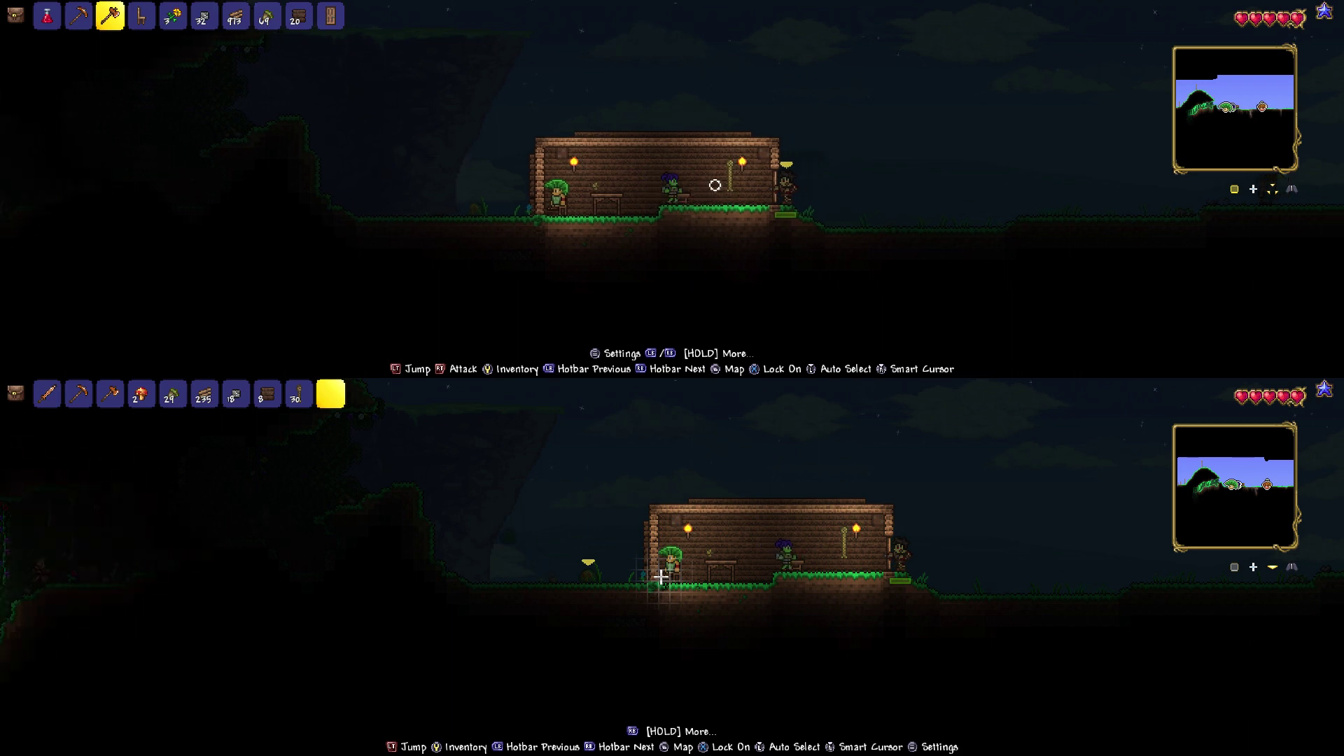
pyautogui.press('d')
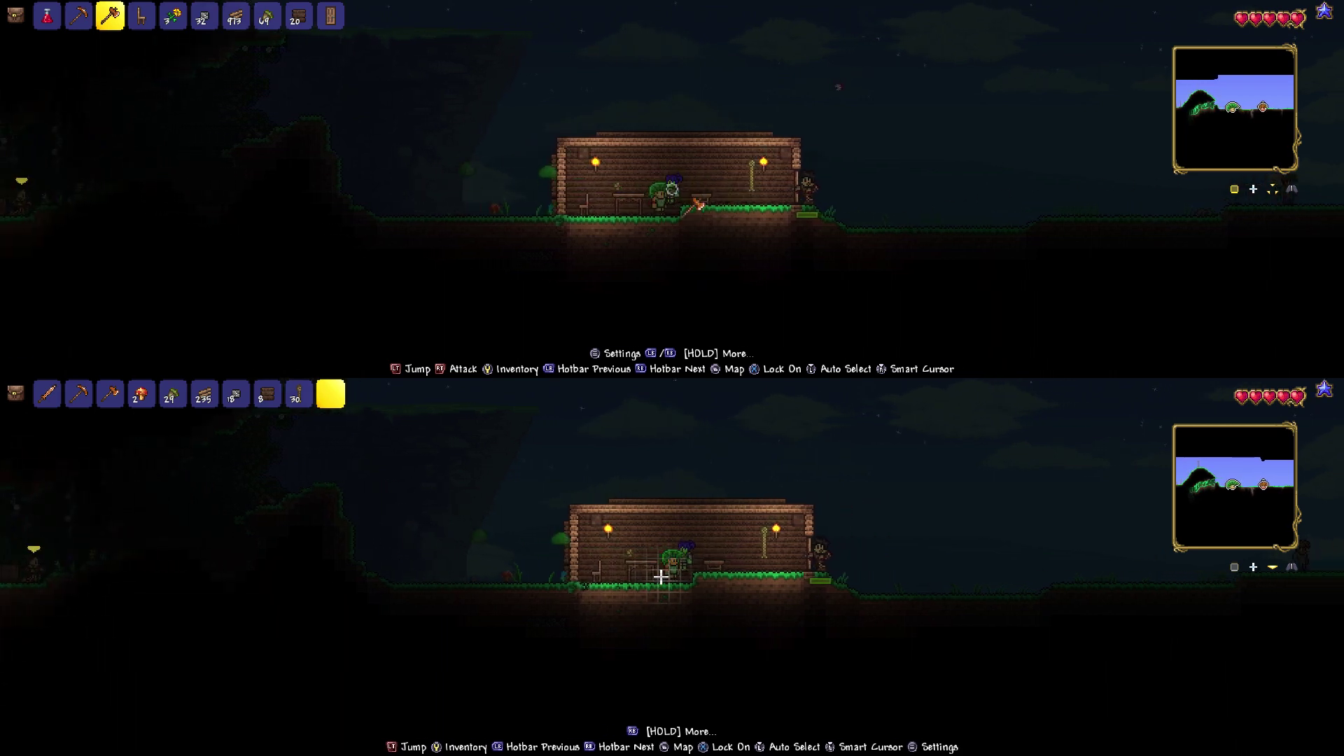
pyautogui.press('a')
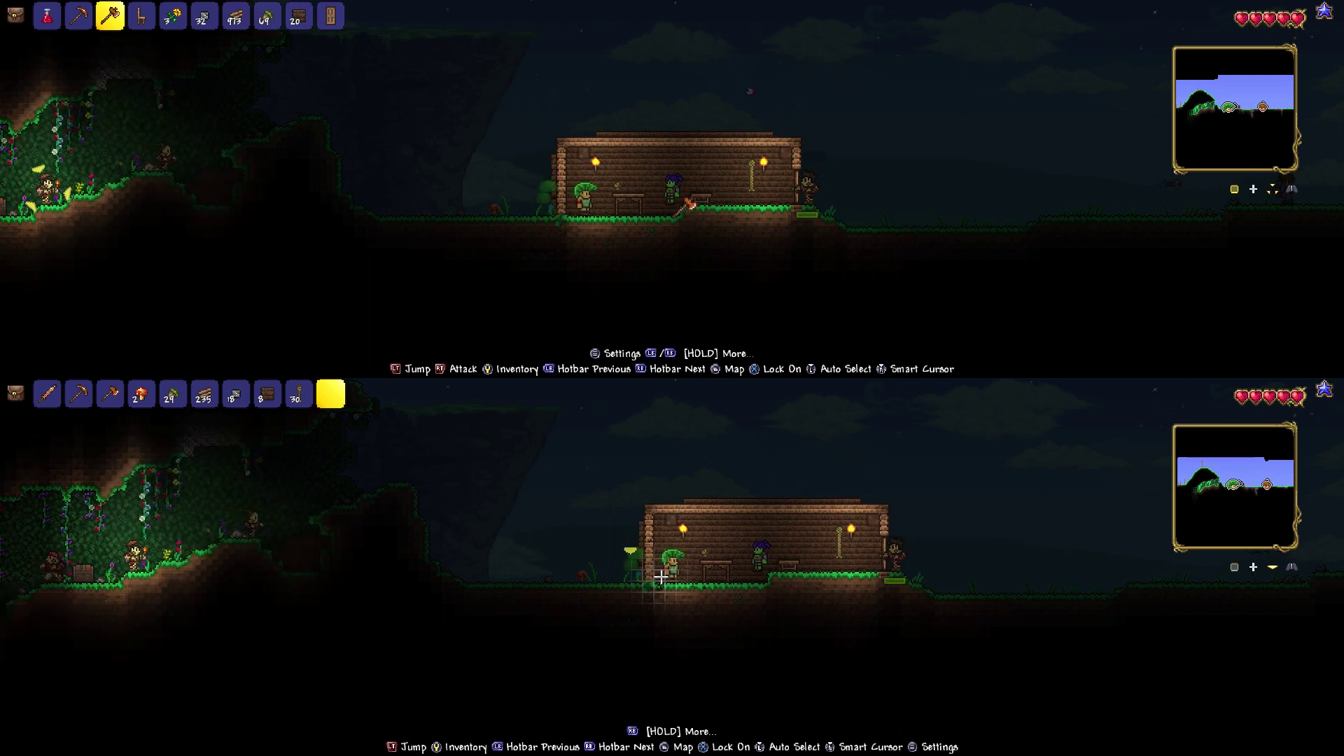
pyautogui.press('d')
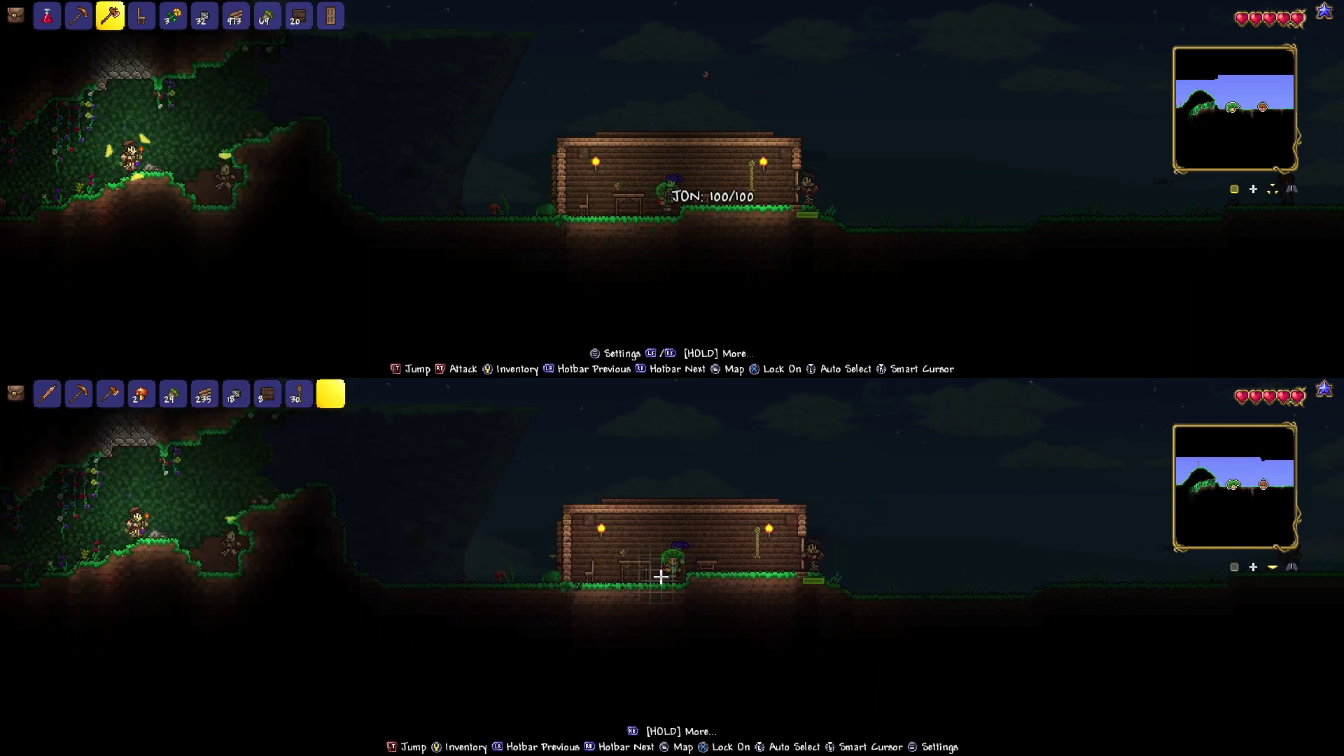
pyautogui.press('a')
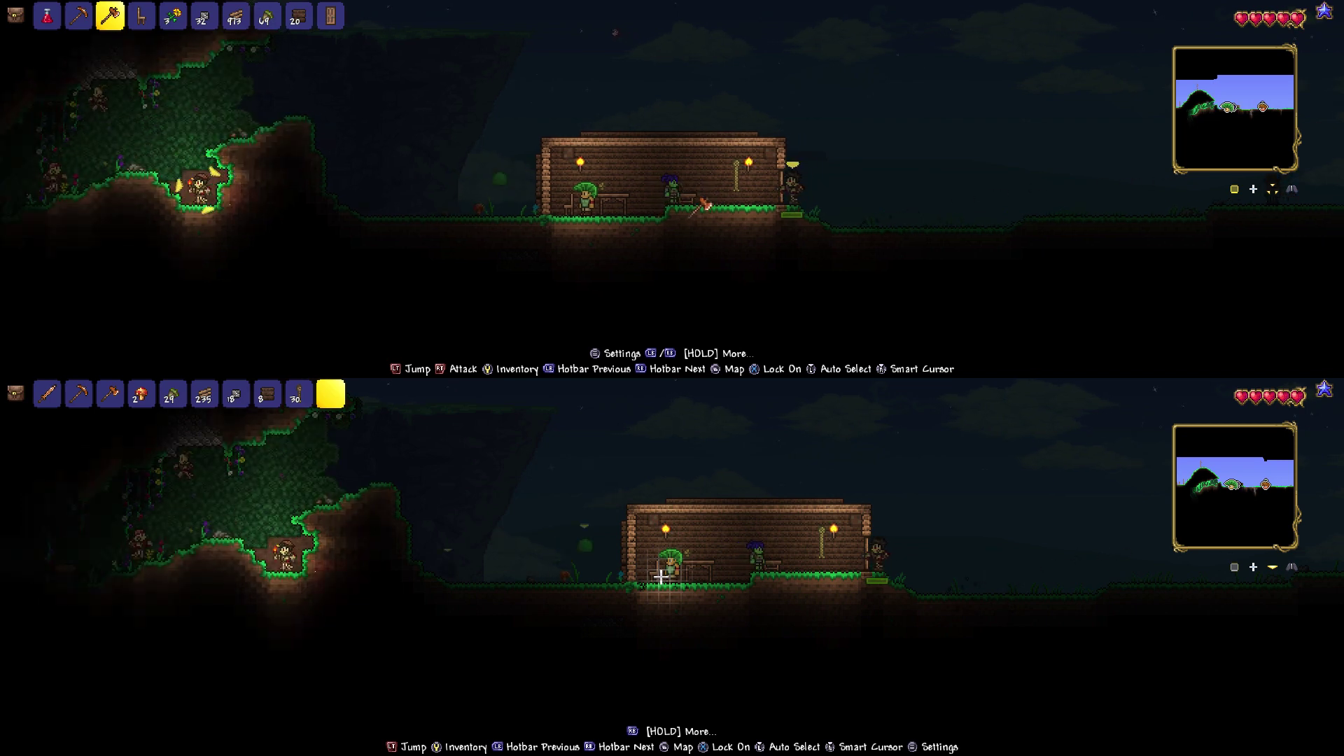
pyautogui.press('Escape')
# - Move the top player's highlight down and left to the Torch crafting recipe
pyautogui.press('Down')
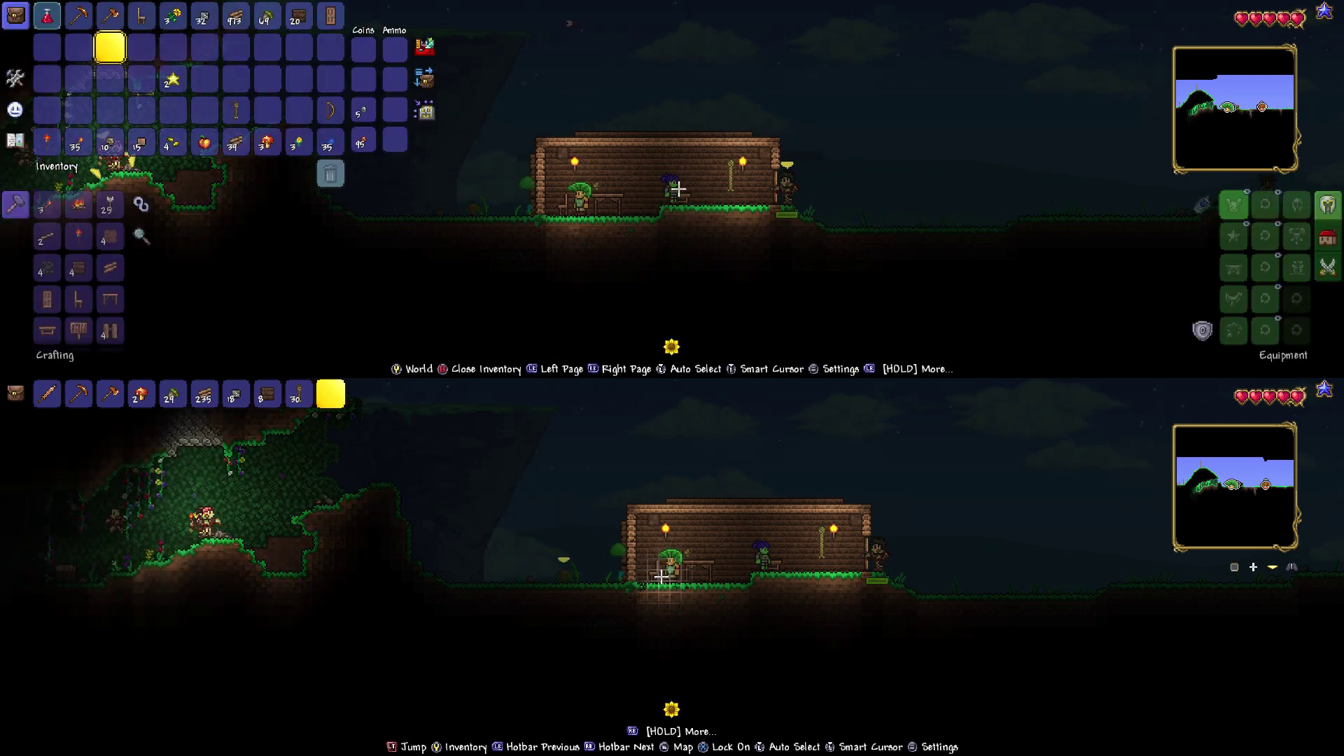
pyautogui.press('Down')
pyautogui.press('Left')
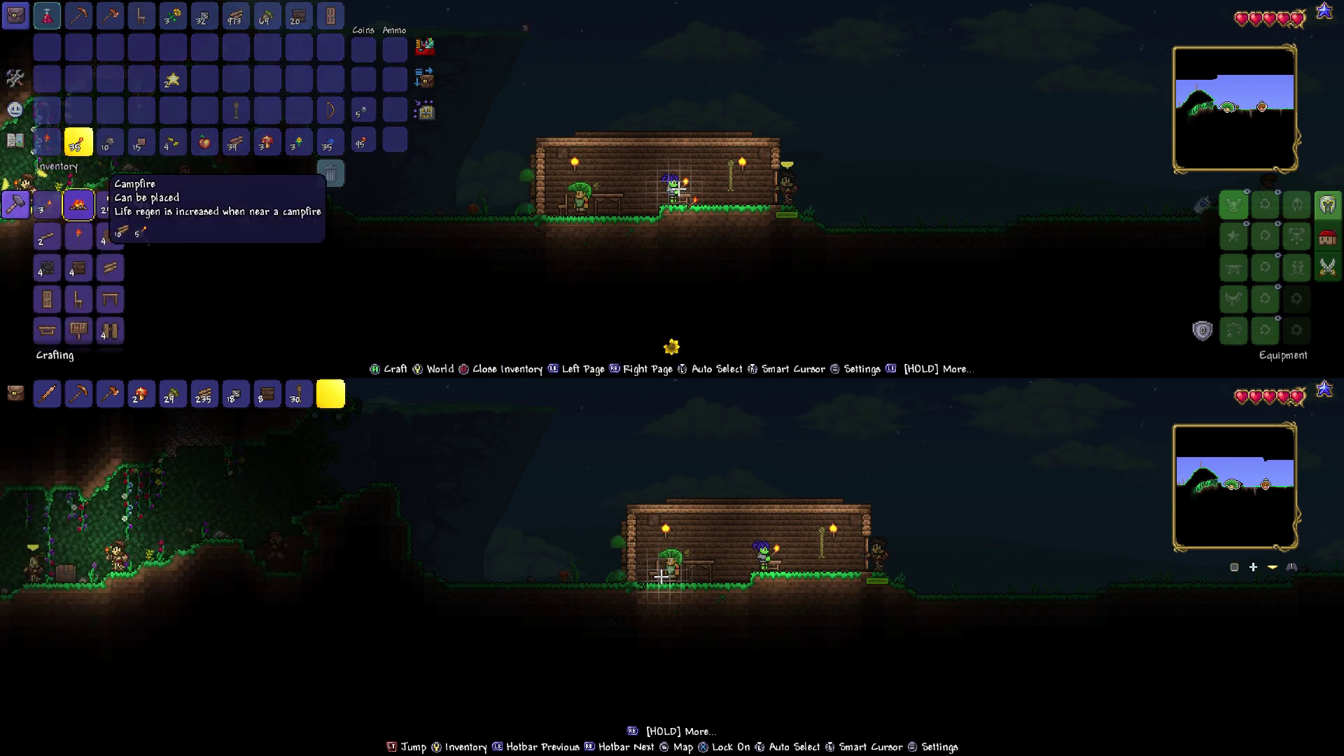
pyautogui.press('Left')
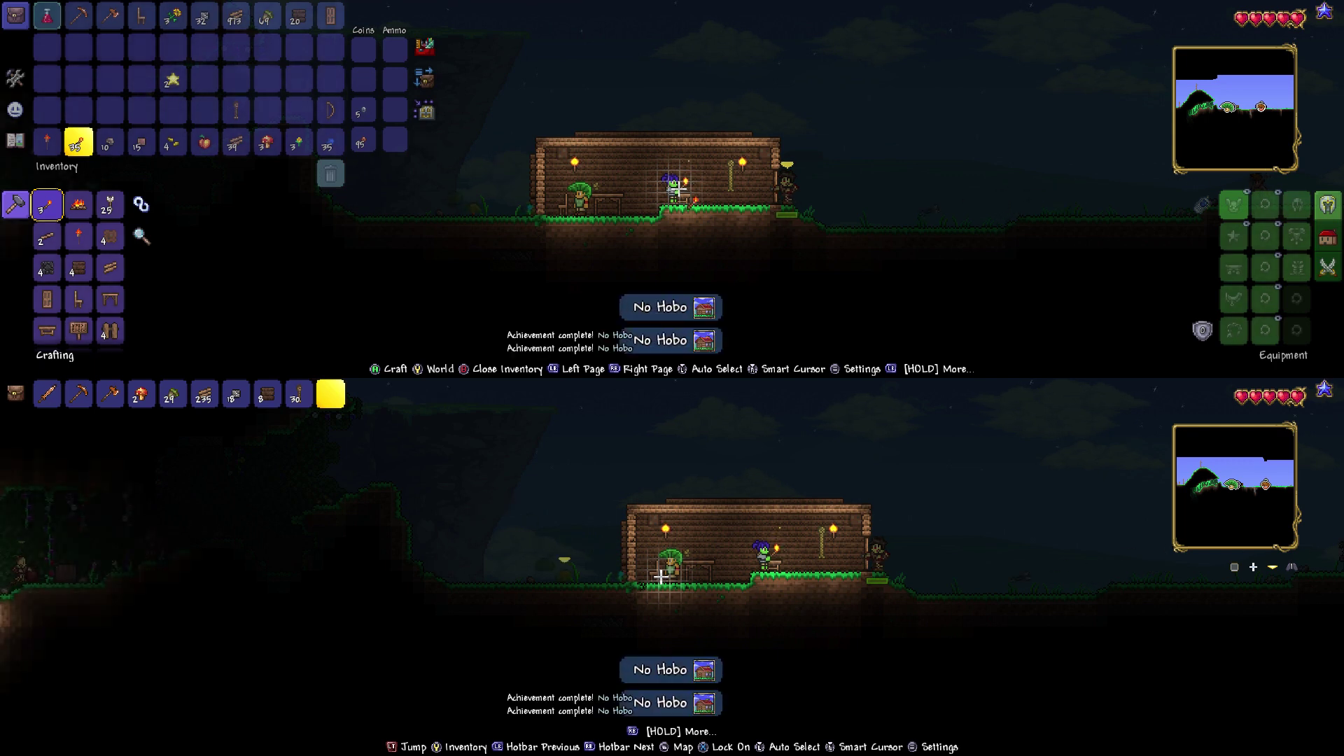
pyautogui.press('Right')
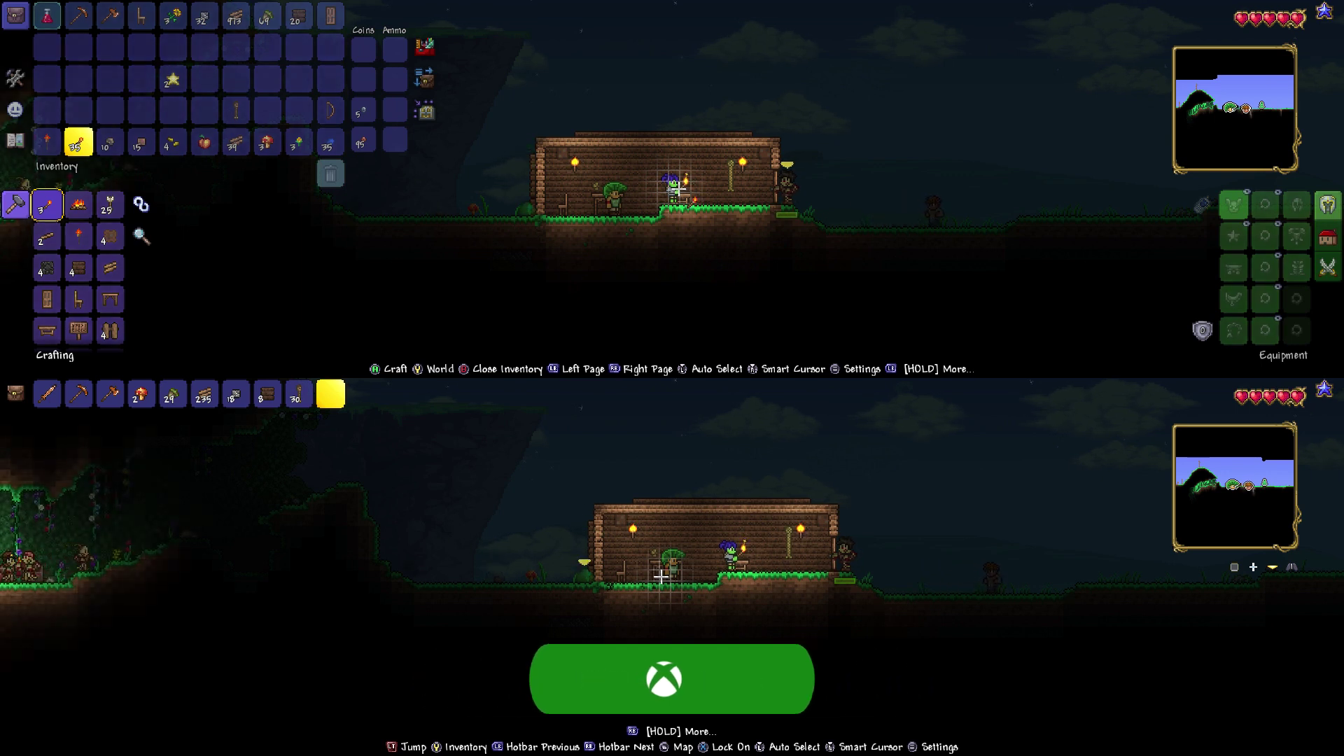
pyautogui.press('d')
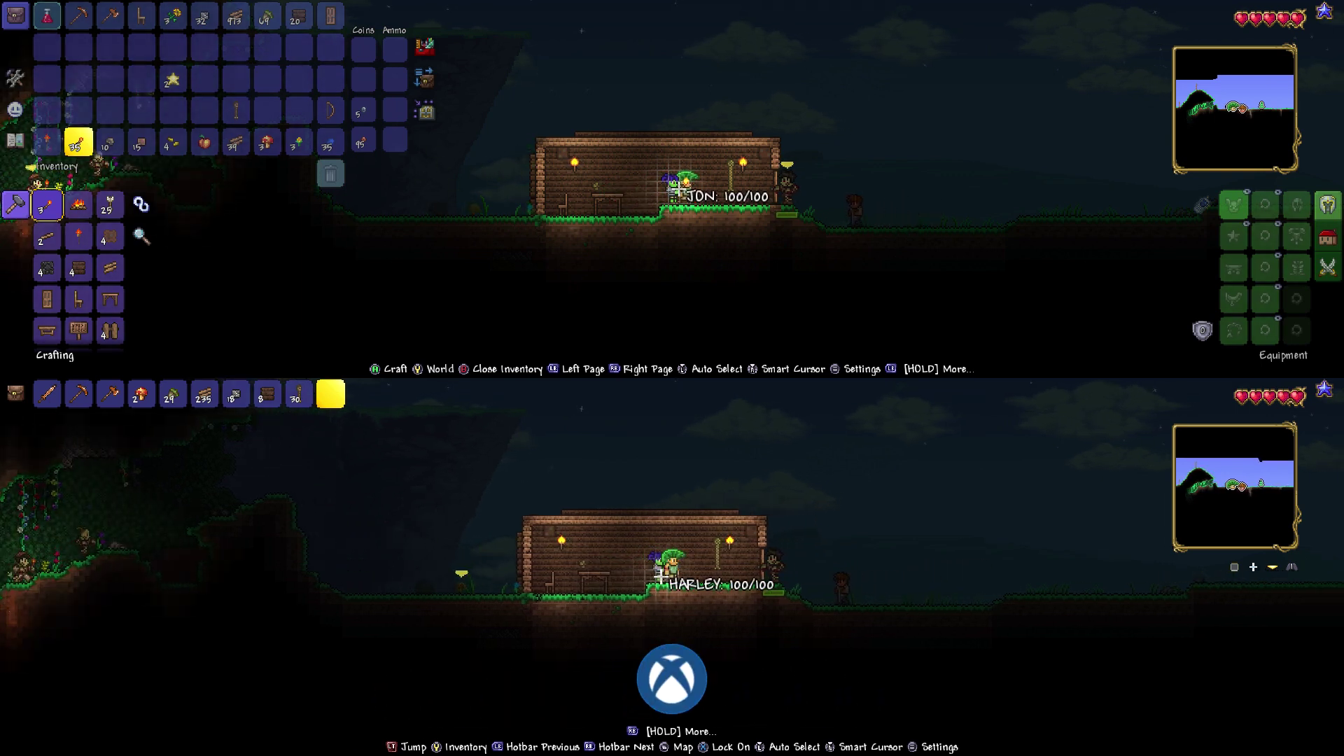
pyautogui.press('Down')
pyautogui.press('Up')
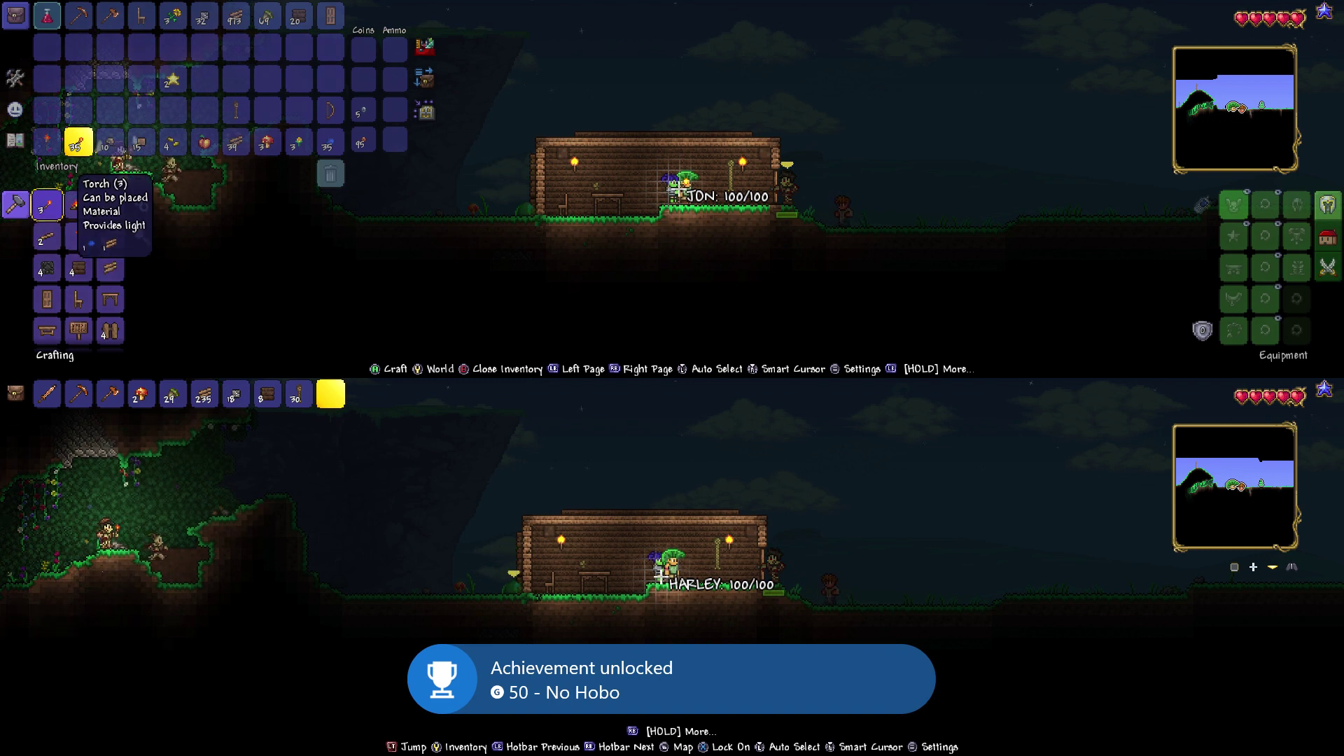
pyautogui.press('Right')
pyautogui.press('Right')
pyautogui.press('a')
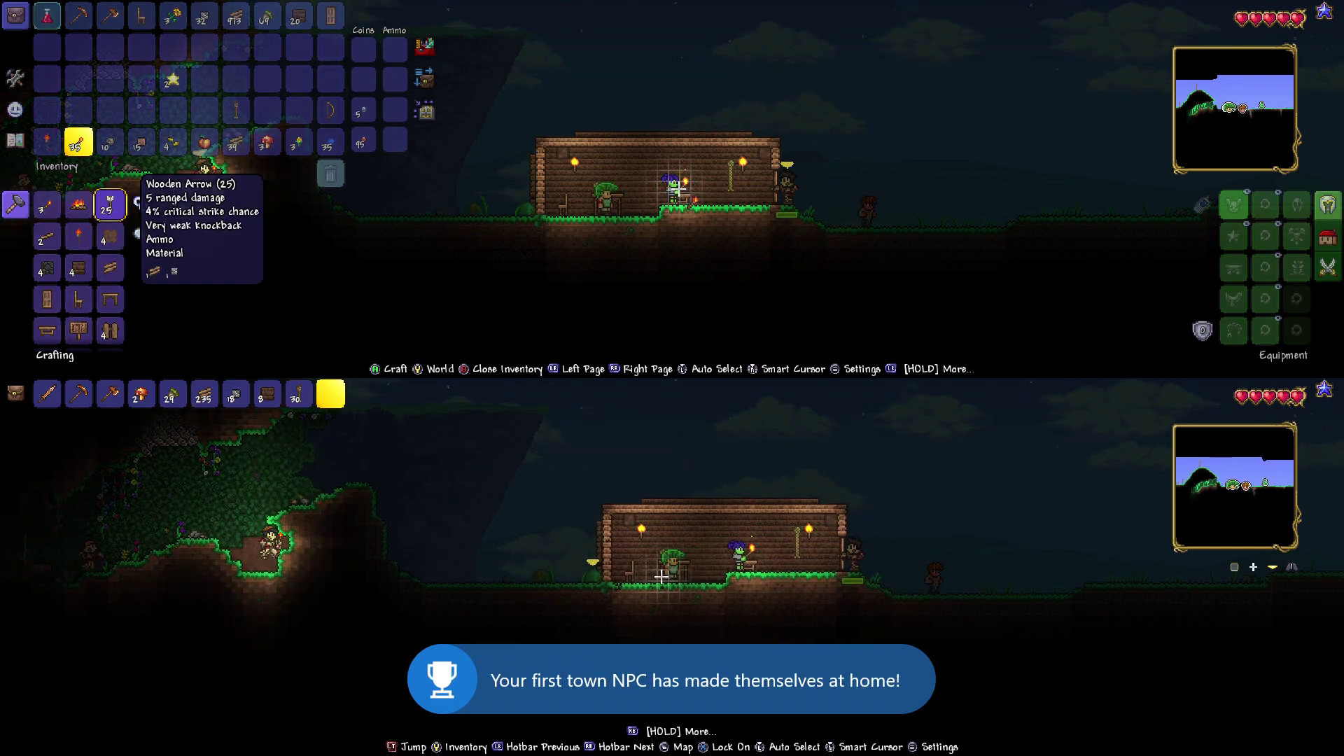
pyautogui.press('Down')
pyautogui.press('a')
pyautogui.press('Down')
pyautogui.press('Down')
pyautogui.press('Down')
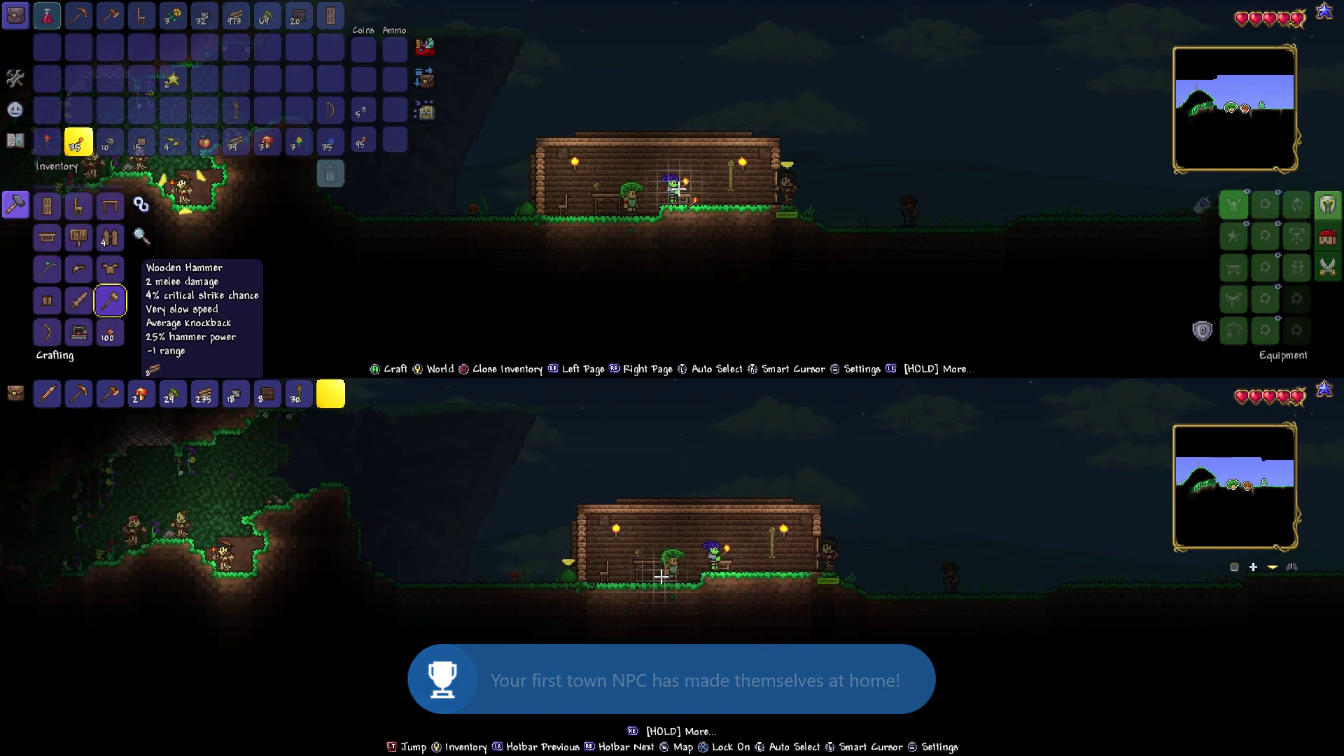
pyautogui.press('Down')
pyautogui.press('Left')
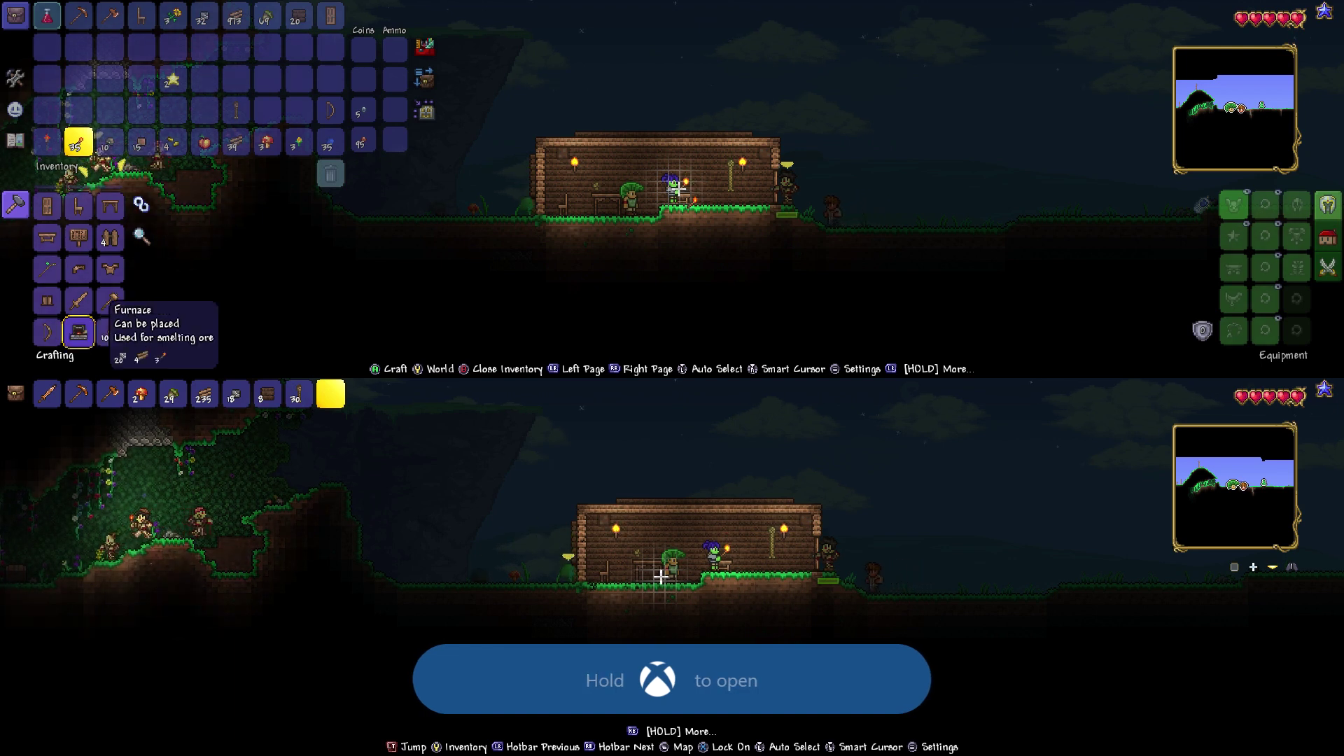
pyautogui.press('Up')
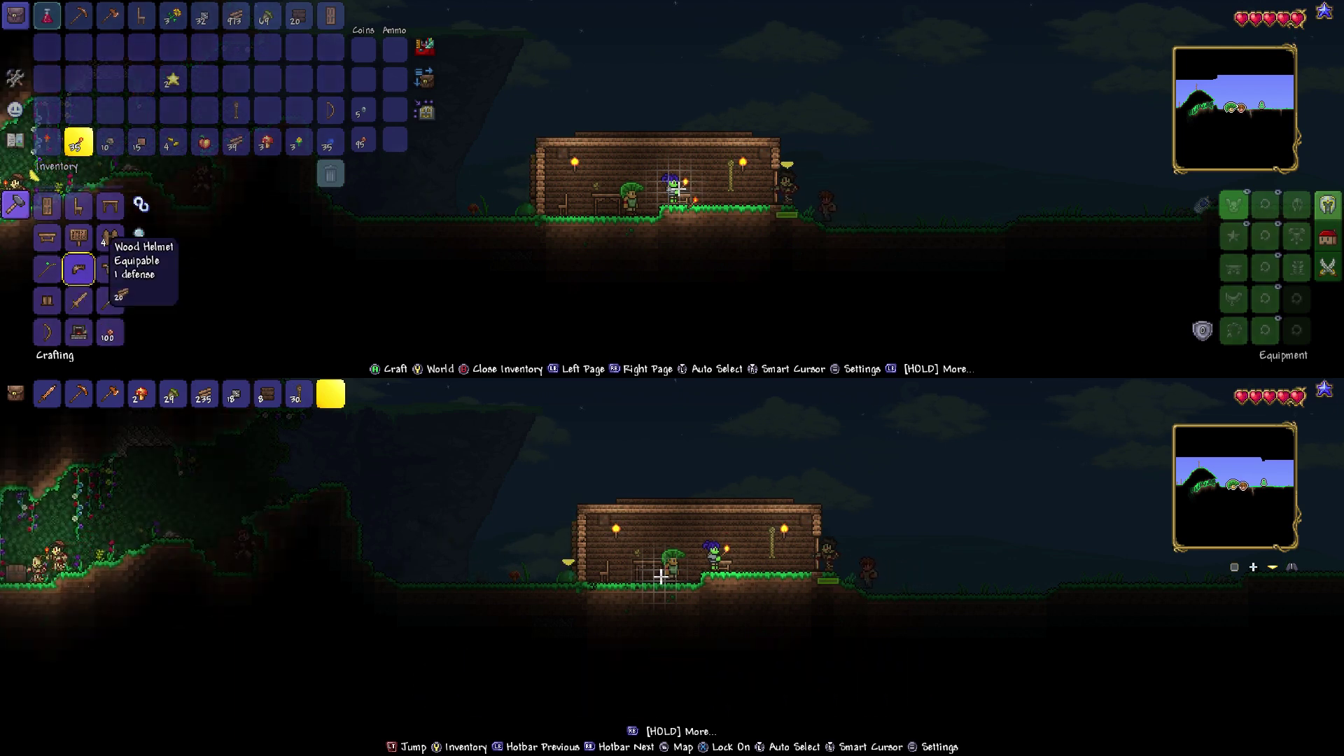
pyautogui.press('Up')
pyautogui.press('Up')
pyautogui.press('Up')
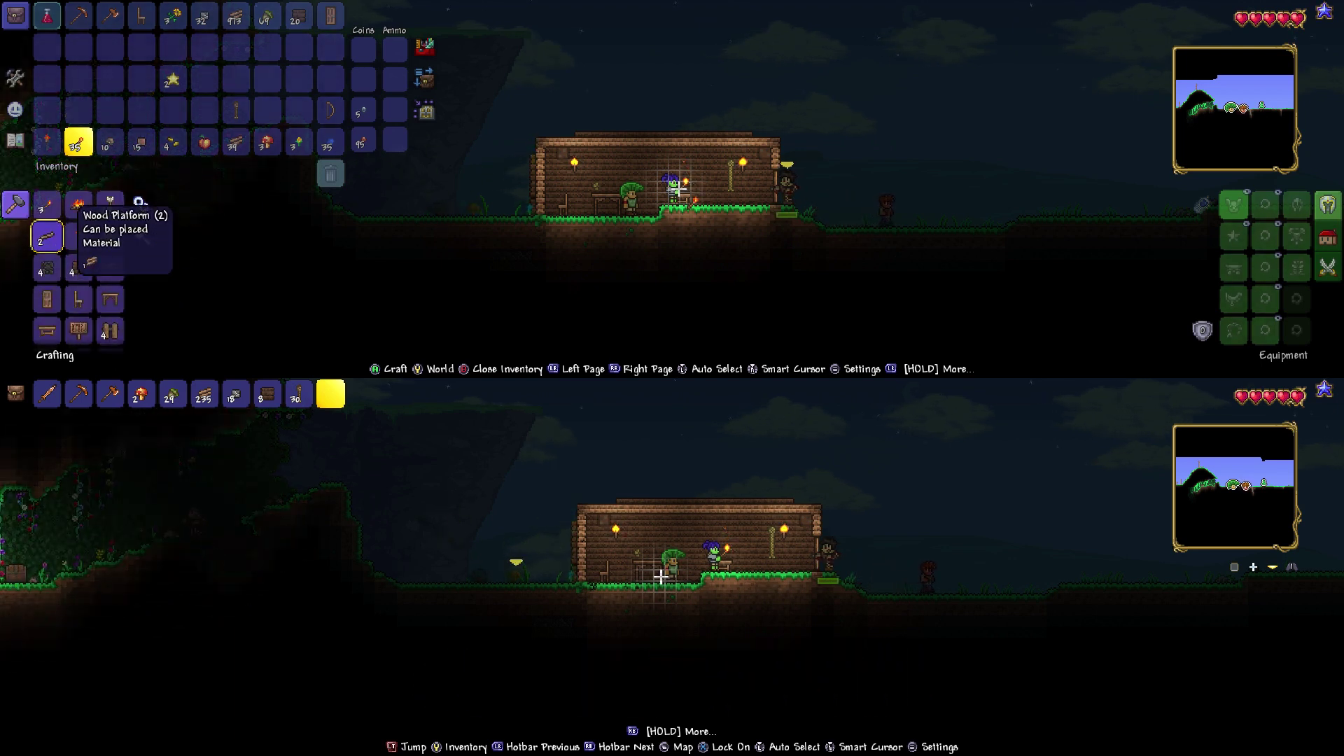
pyautogui.press('Up')
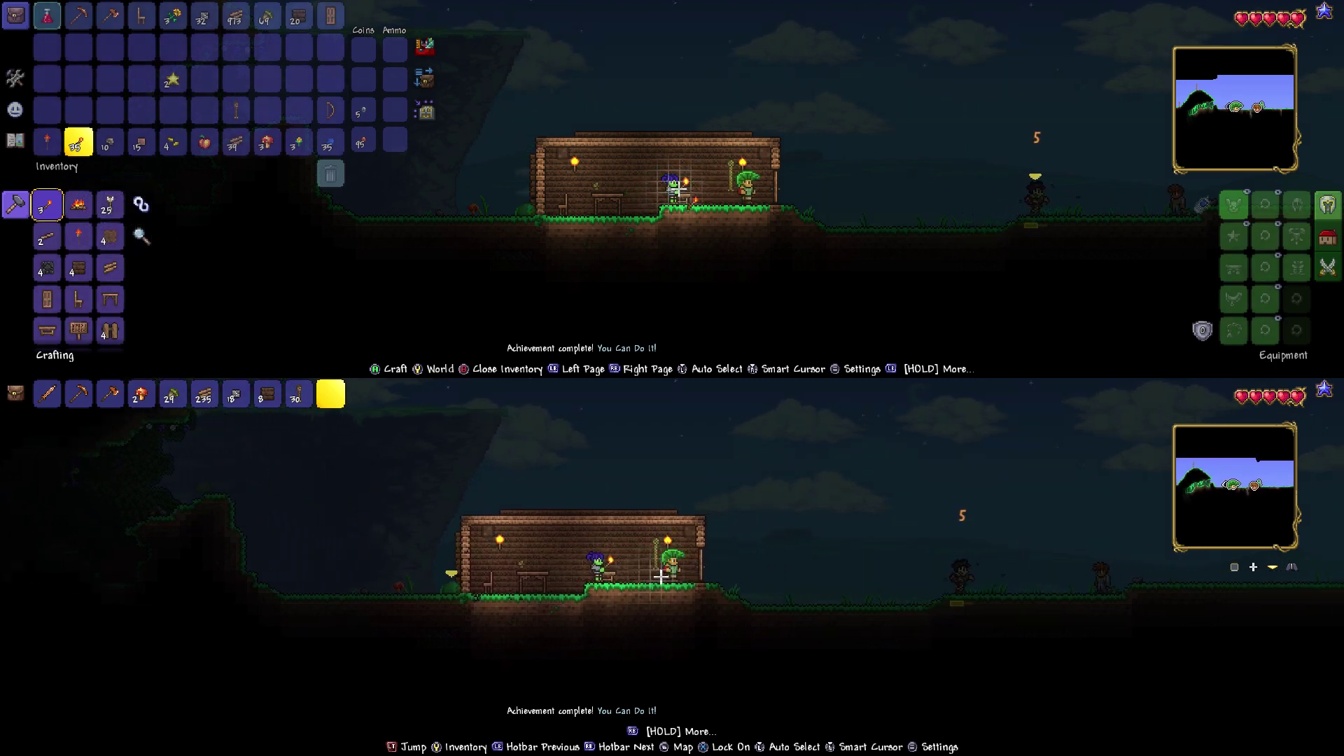
# - Walk the second player downhill and reopen the top player's inventory at the torch stack
pyautogui.press('d')
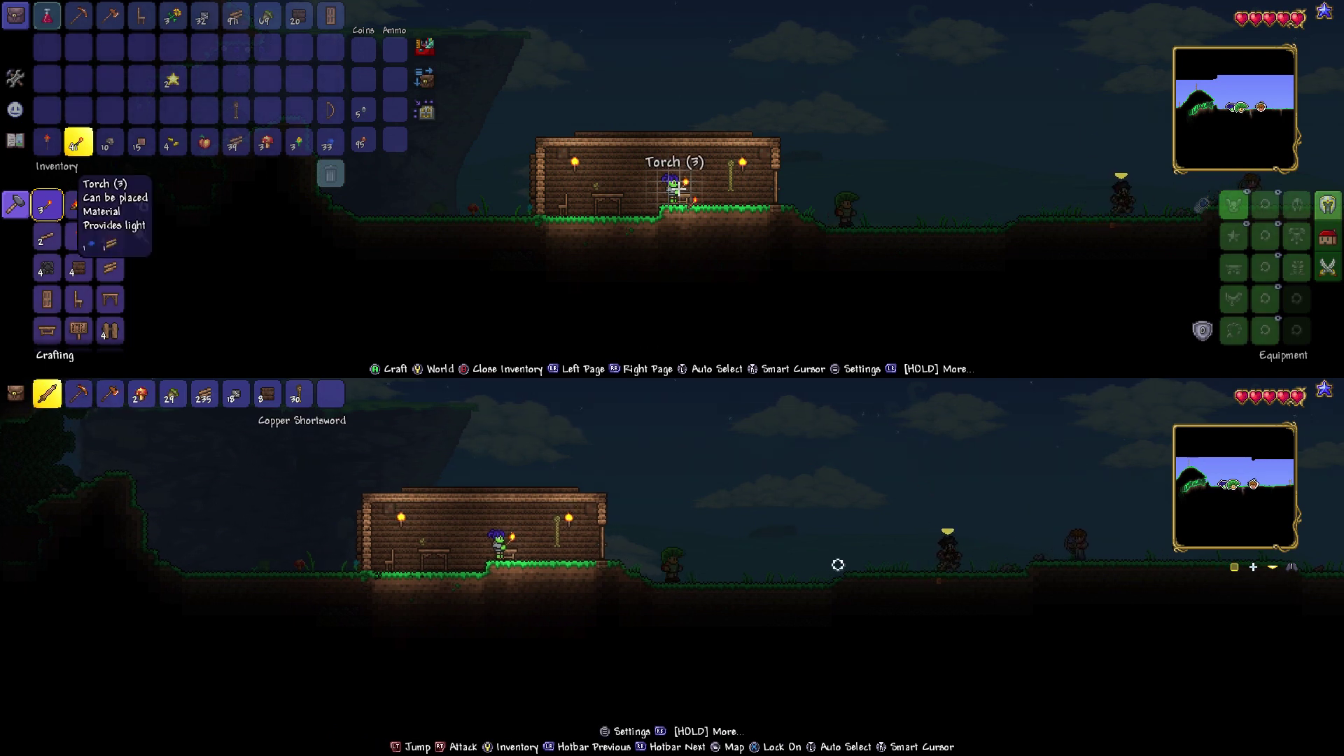
pyautogui.press('Escape')
pyautogui.press('d')
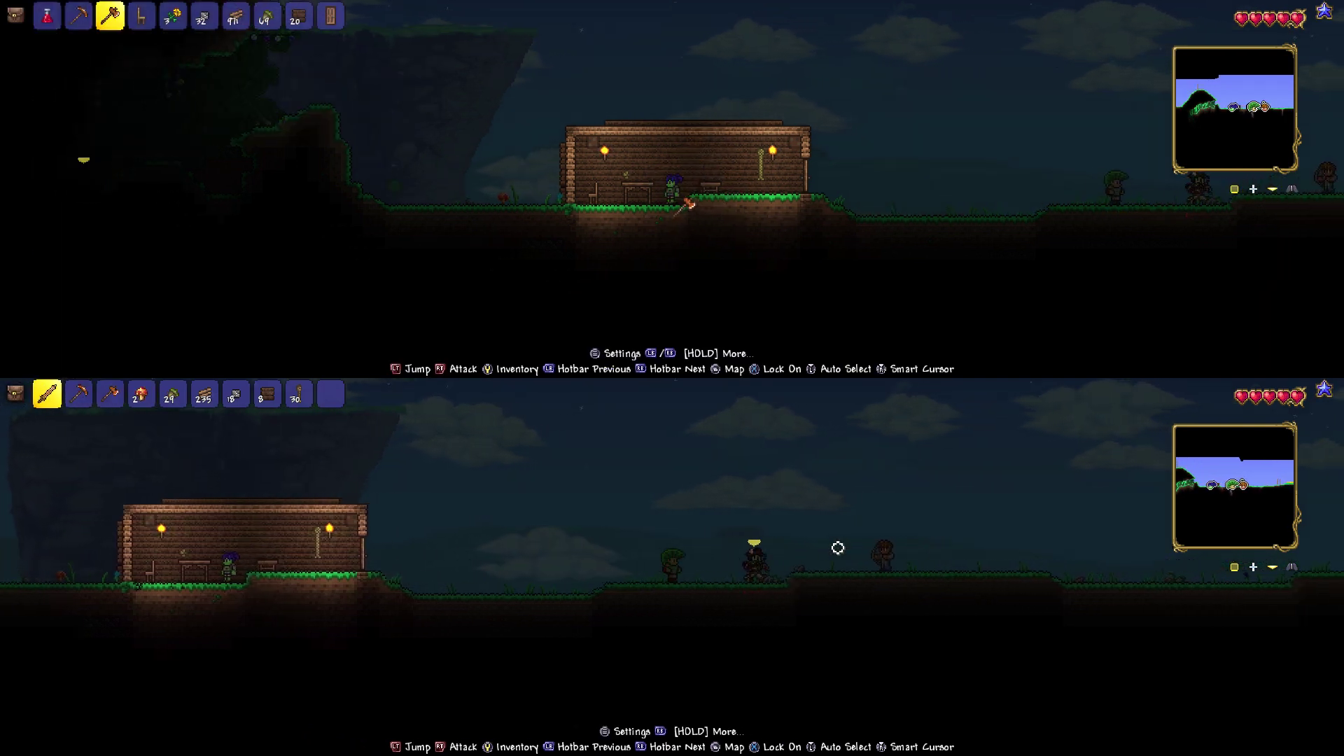
pyautogui.press('Escape')
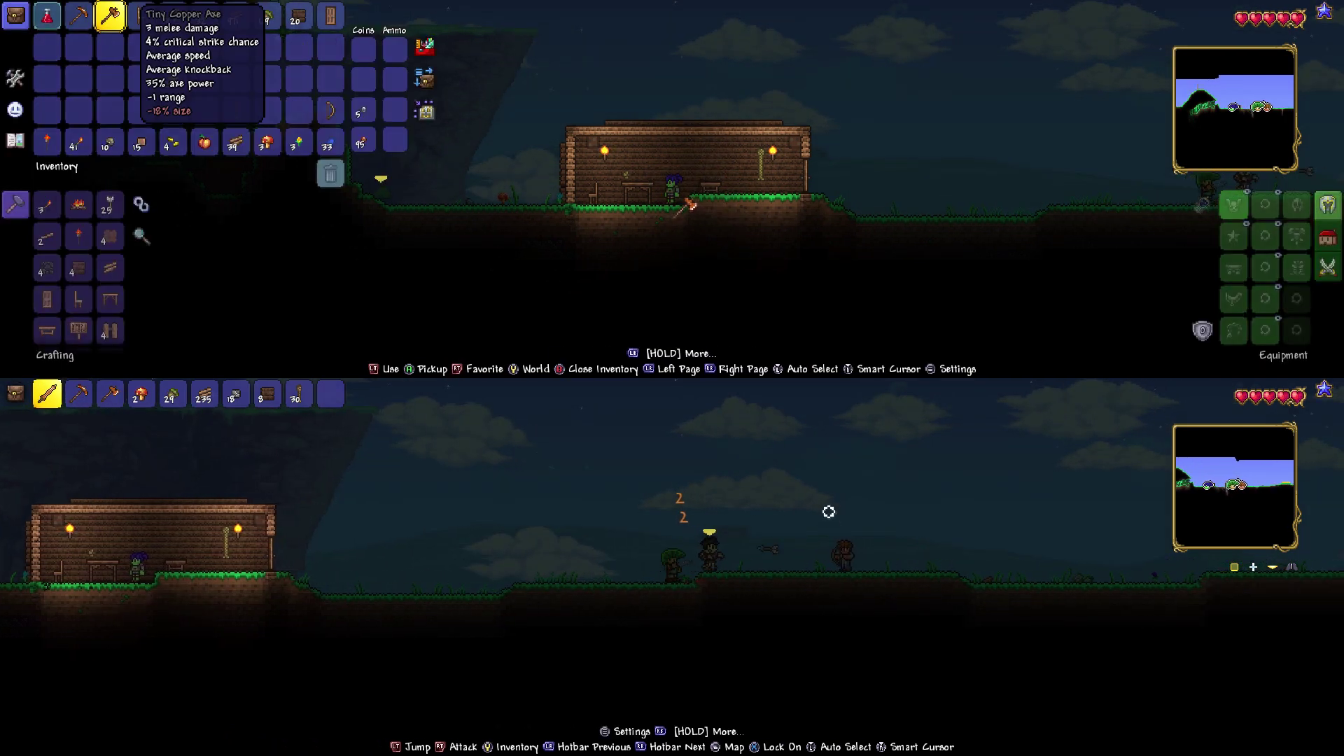
pyautogui.press('Down')
pyautogui.press('d')
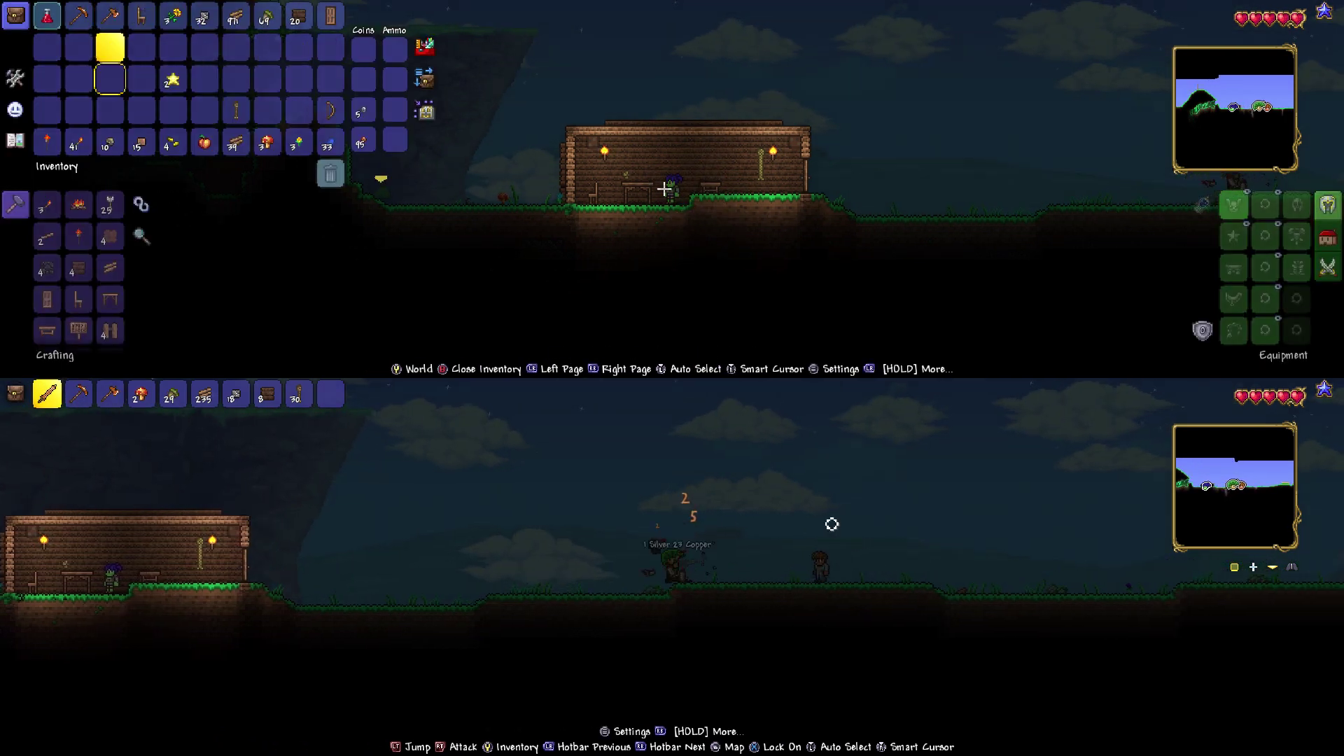
pyautogui.press('Down')
pyautogui.press('Down')
pyautogui.press('Down')
pyautogui.press('Left')
pyautogui.press('a')
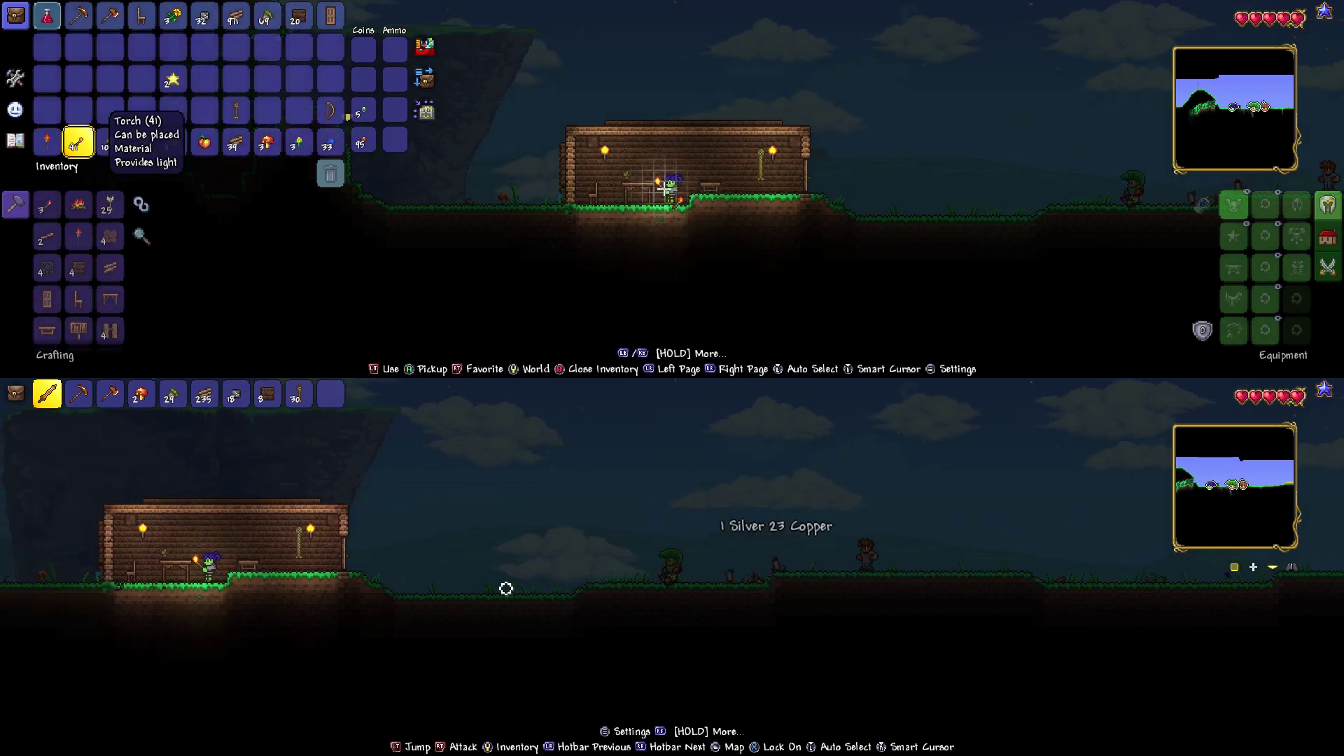
pyautogui.press('d')
# - Put the top player's torches into a hotbar slot and close the inventory
pyautogui.press('Return')
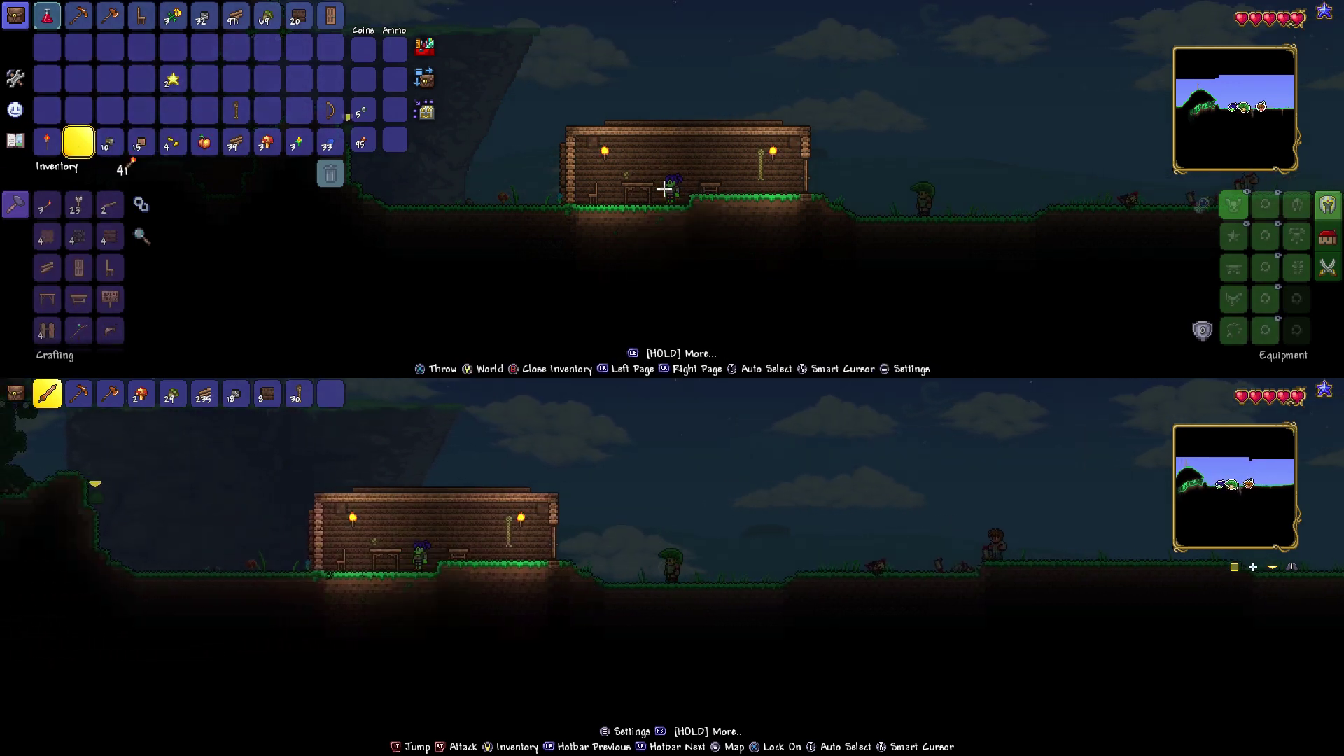
pyautogui.press('Up')
pyautogui.press('Up')
pyautogui.press('Up')
pyautogui.press('Right')
pyautogui.press('Right')
pyautogui.press('Up')
pyautogui.press('Return')
pyautogui.press('a')
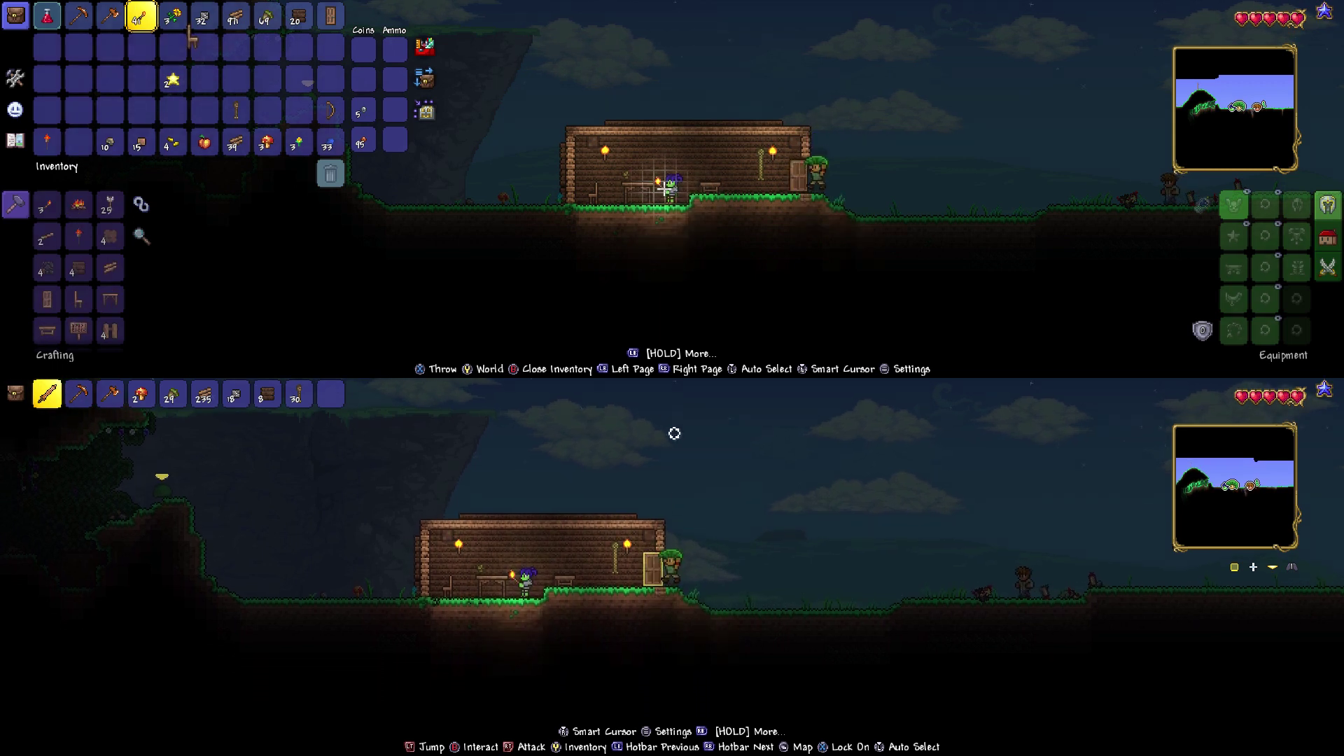
pyautogui.press('Escape')
# - Walk the top player out of the house, back, and jump onto the roof
pyautogui.press('a')
pyautogui.scroll(1, 673, 189)
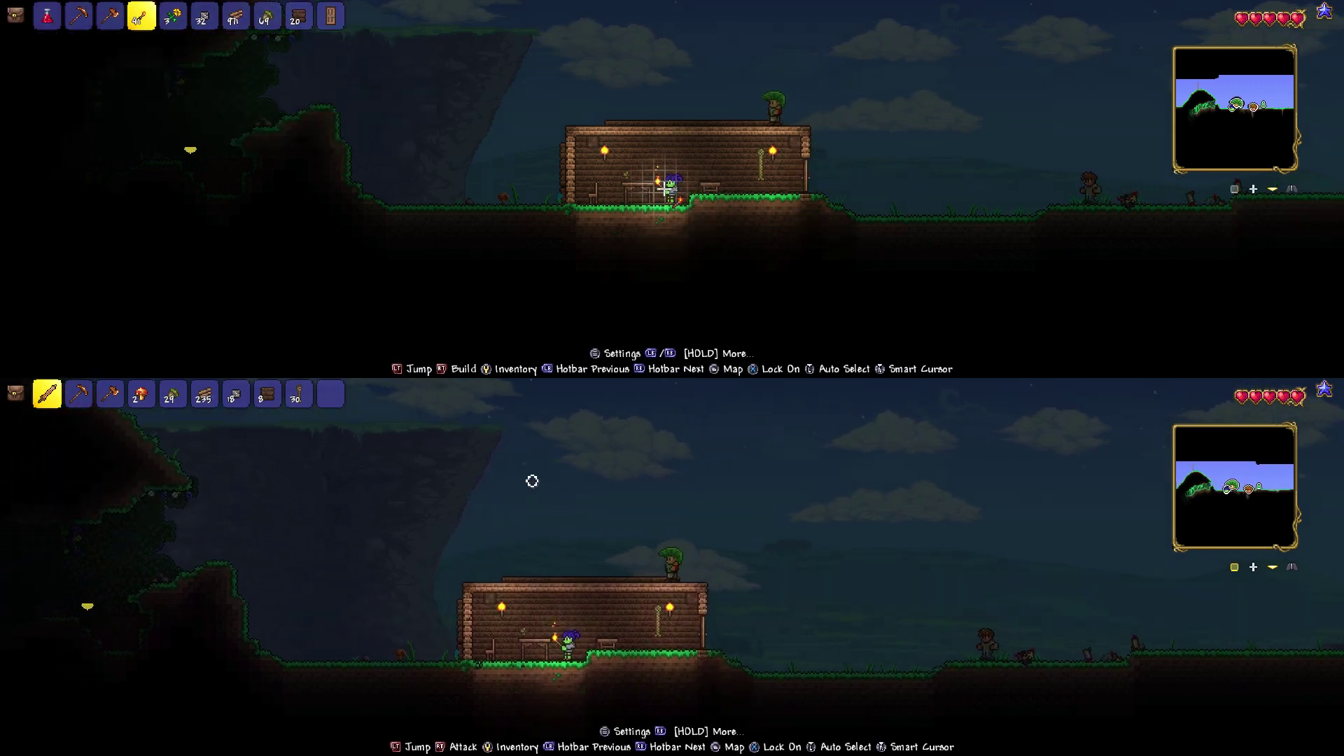
pyautogui.press('d')
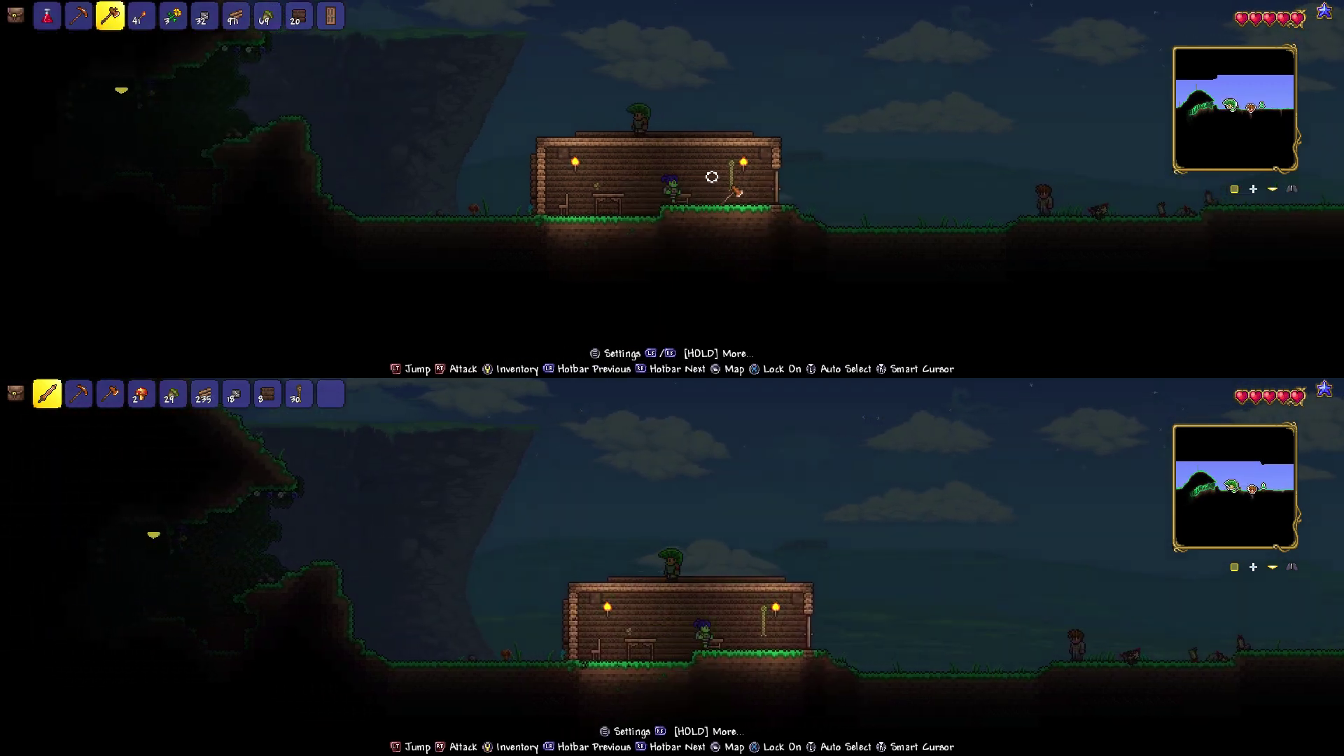
pyautogui.press('d')
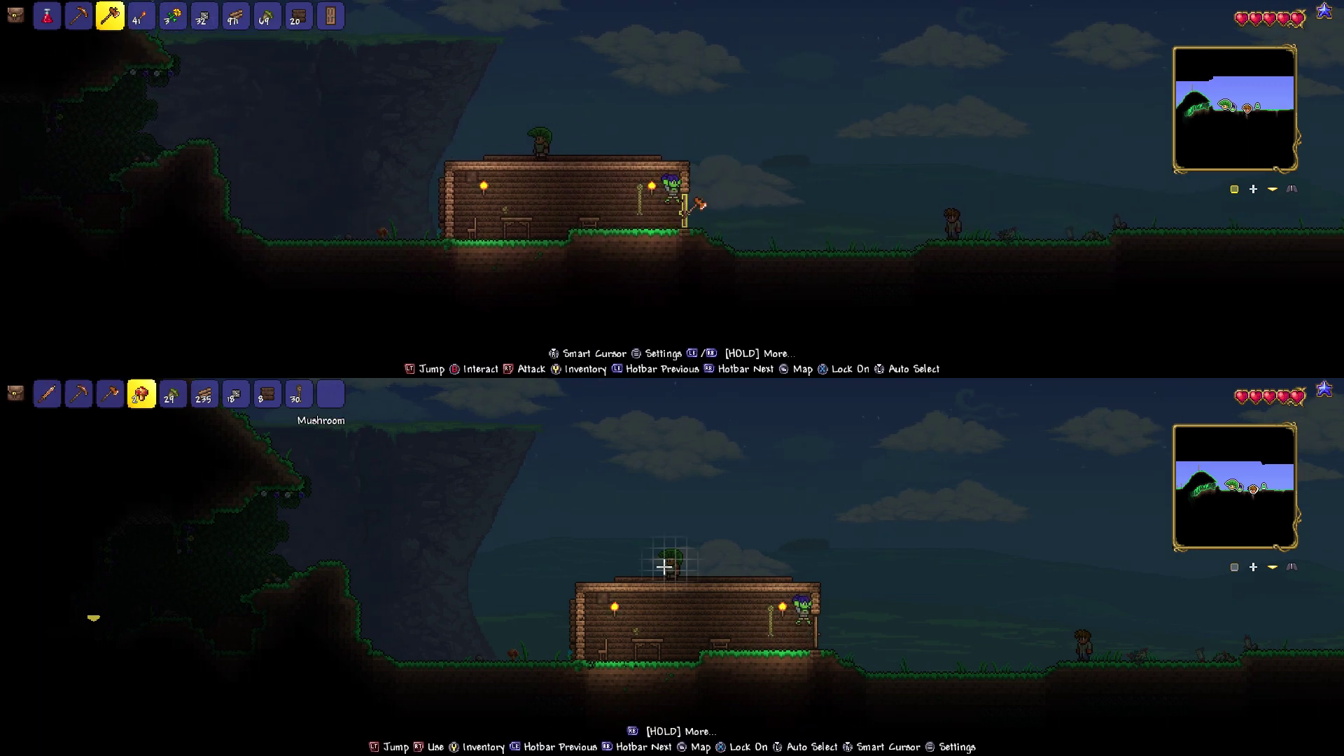
pyautogui.scroll(-8, 616, 557)
pyautogui.press('d')
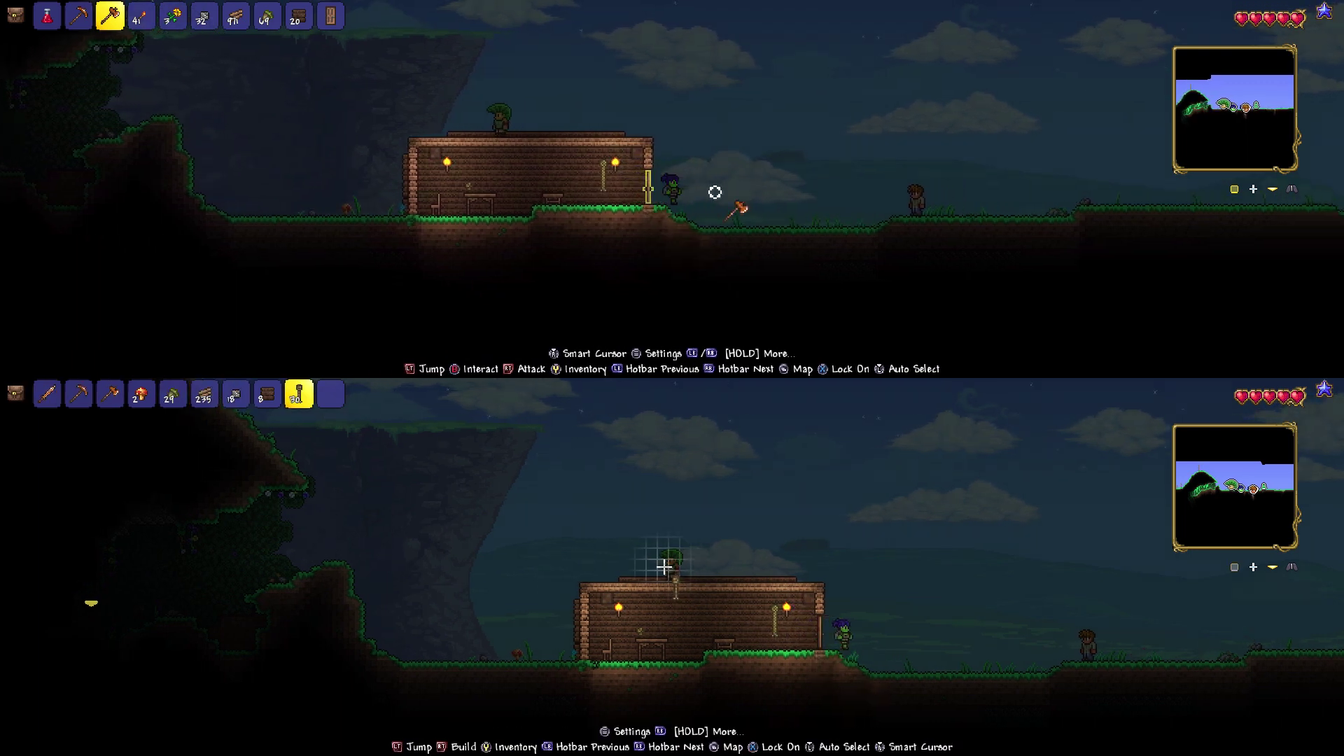
pyautogui.press('a')
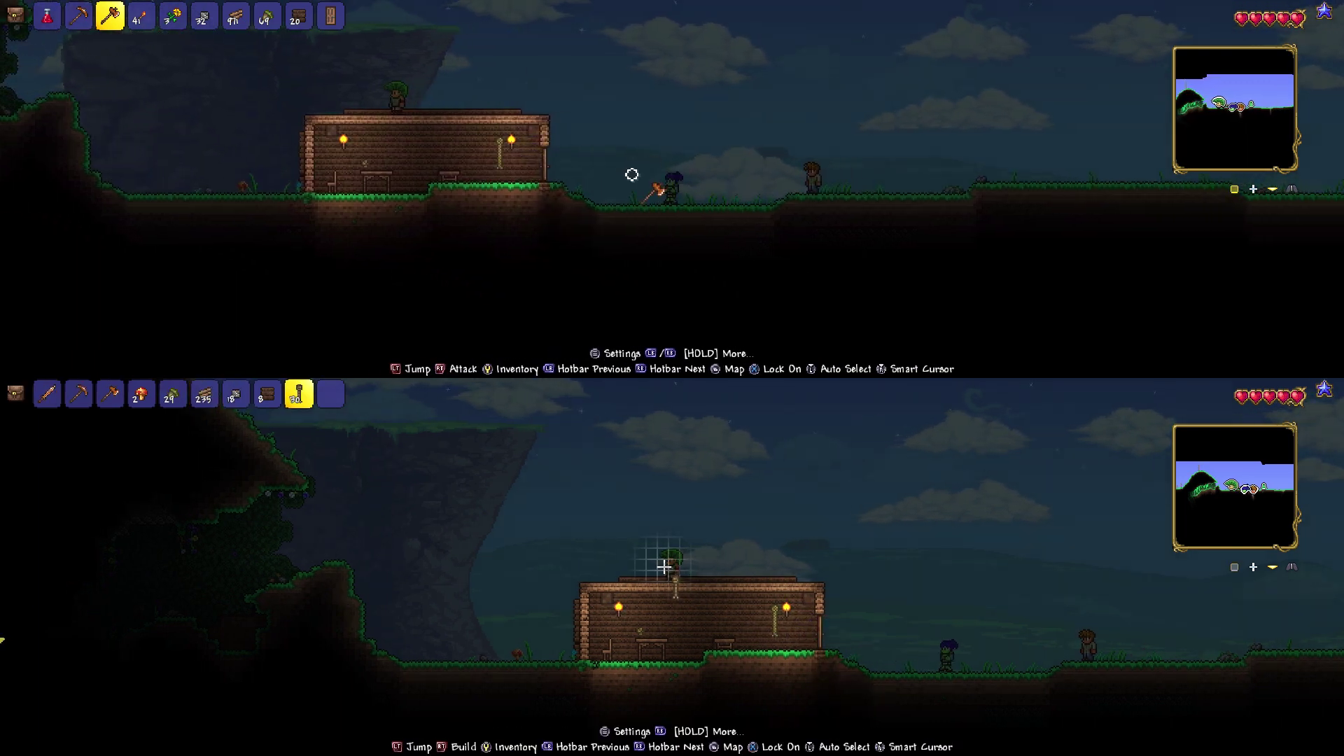
pyautogui.scroll(1, 664, 567)
pyautogui.press('space')
# - Open the second player's inventory and pick up the torch stack
pyautogui.press('a')
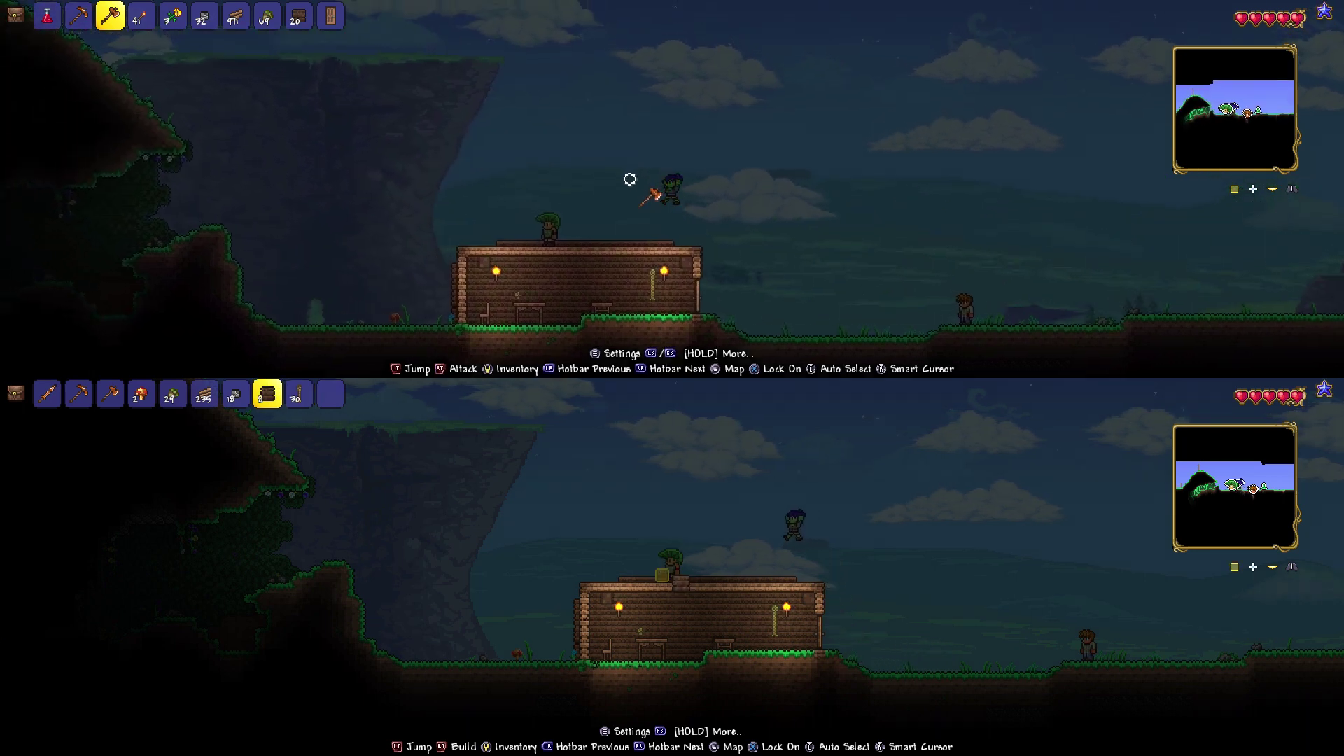
pyautogui.press('Escape')
pyautogui.press('a')
pyautogui.press('Down')
pyautogui.press('Left')
pyautogui.press('Left')
pyautogui.press('Left')
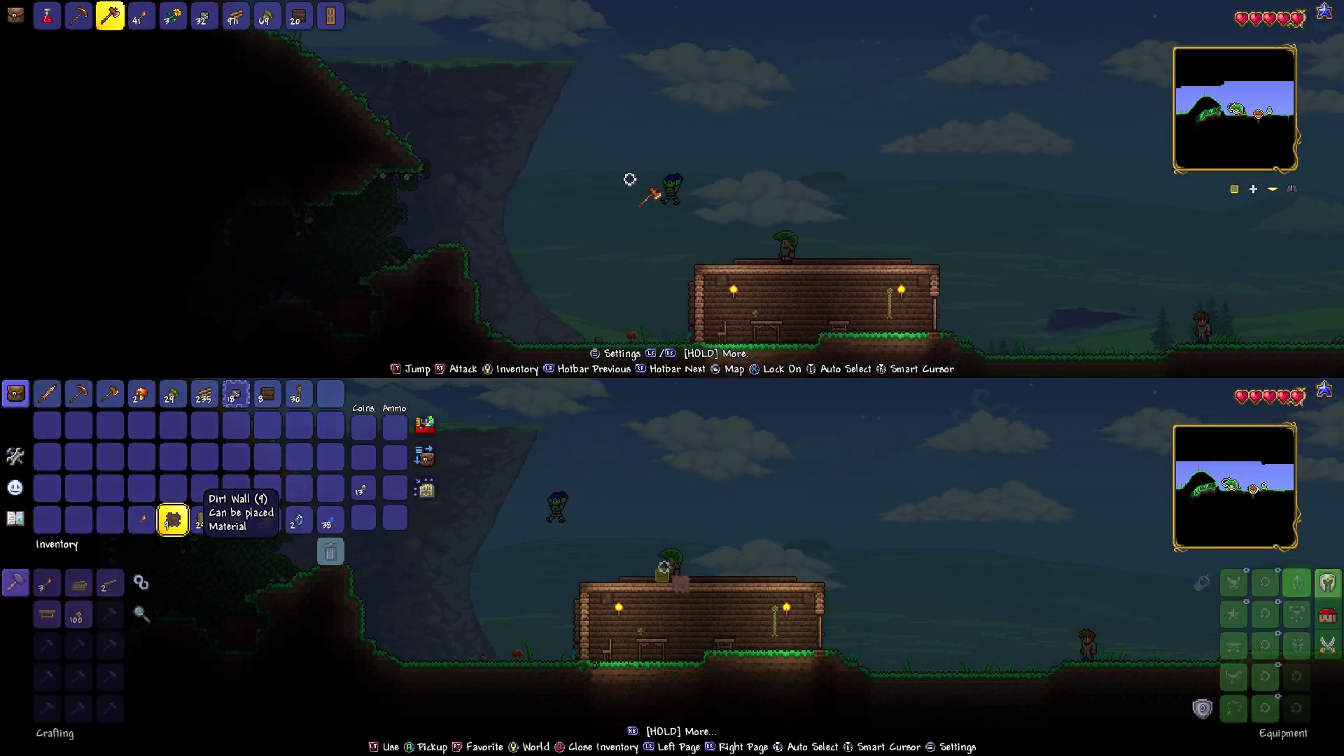
pyautogui.press('a')
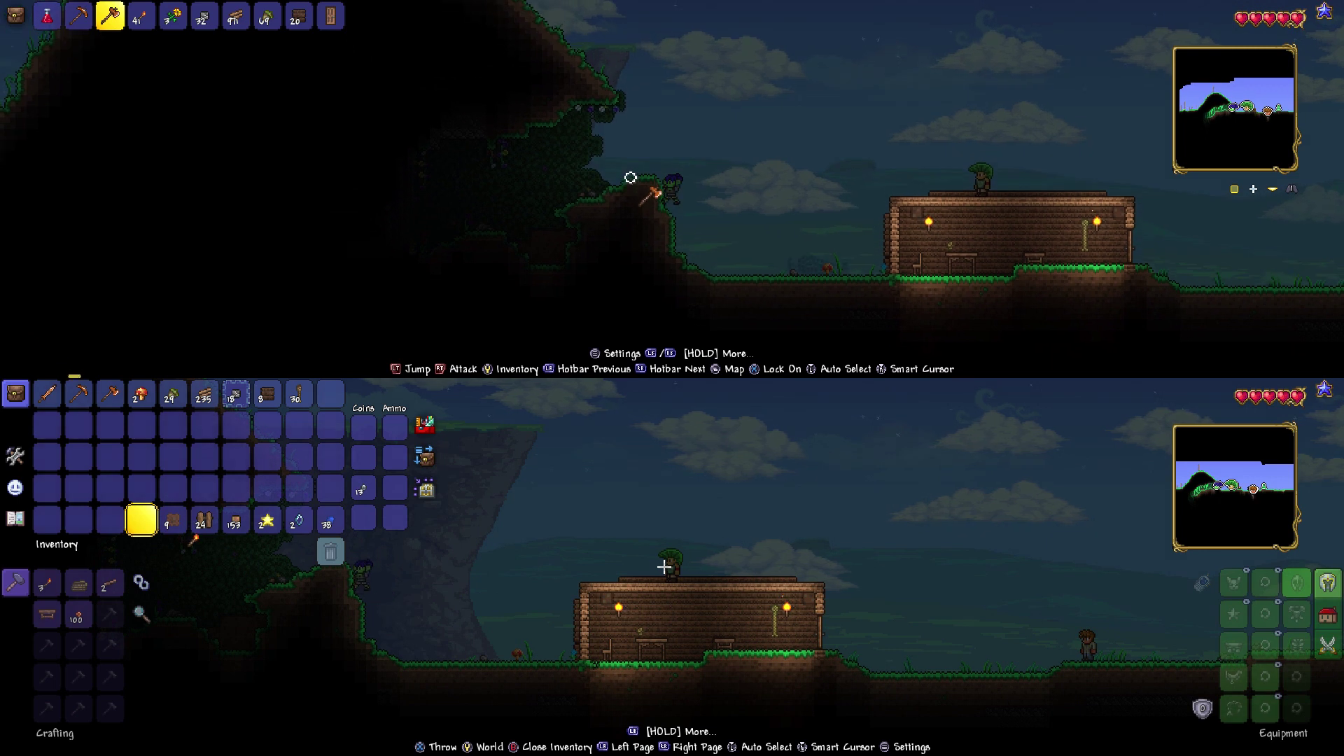
# - Drop the second player's torches into the last hotbar slot and close the inventory
pyautogui.press('Up')
pyautogui.press('Right')
pyautogui.press('Right')
pyautogui.press('Right')
pyautogui.press('a')
pyautogui.press('Up')
pyautogui.press('Right')
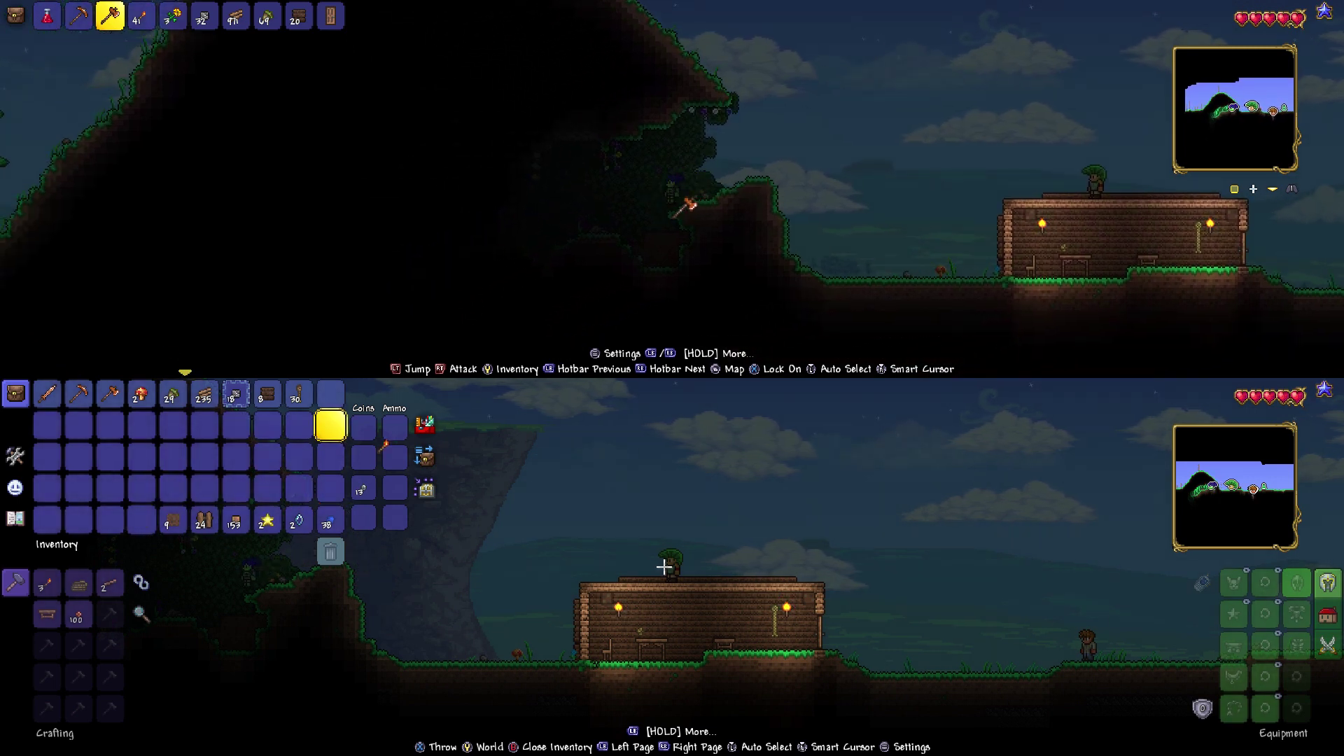
pyautogui.press('a')
pyautogui.press('5')
pyautogui.press('Up')
pyautogui.press('Escape')
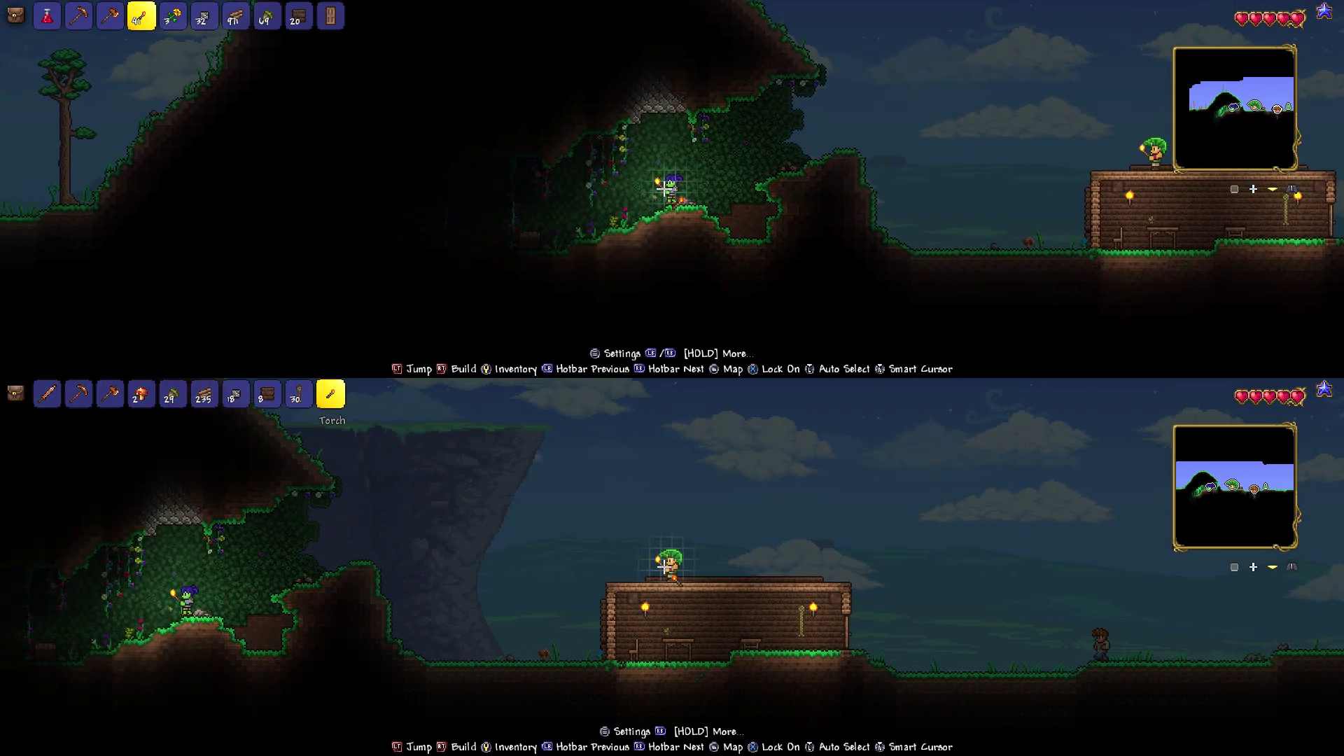
# - Walk both players west into the vine cave and open the chest holding a Wand of Sparking
pyautogui.press('a')
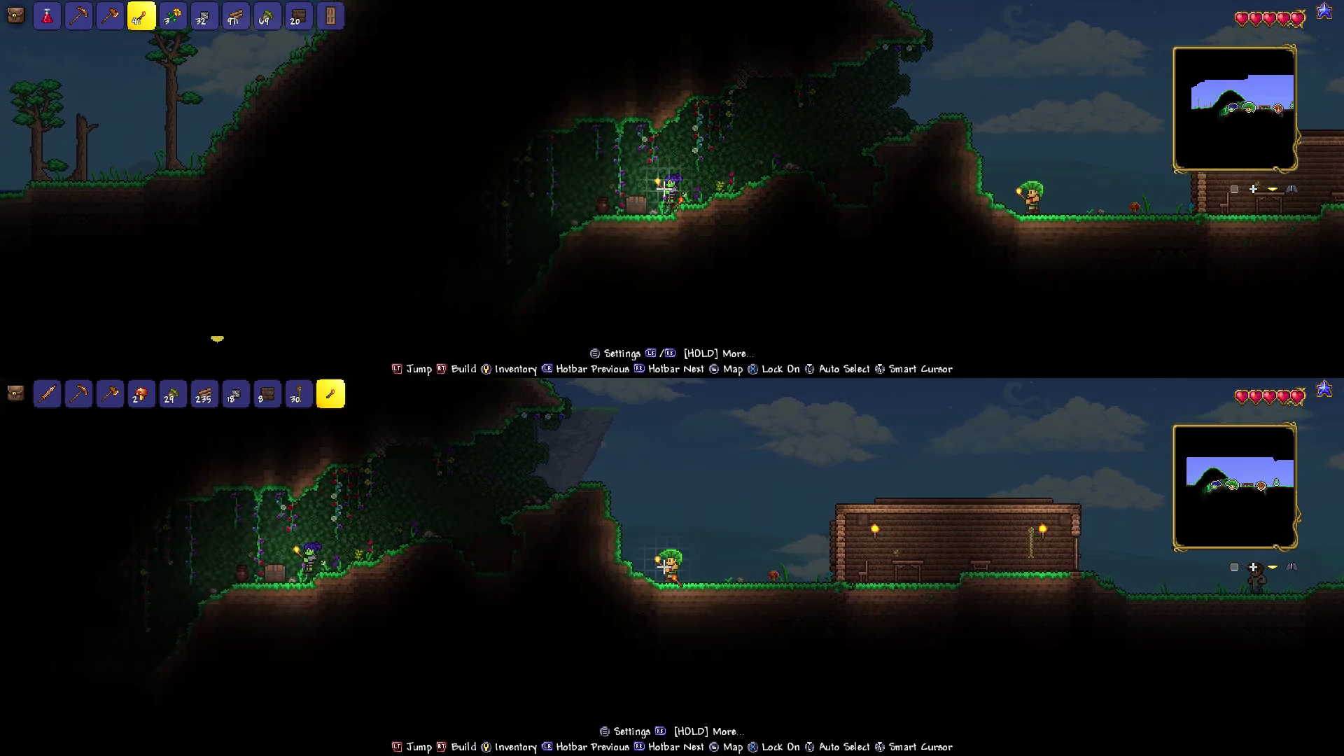
pyautogui.press('a')
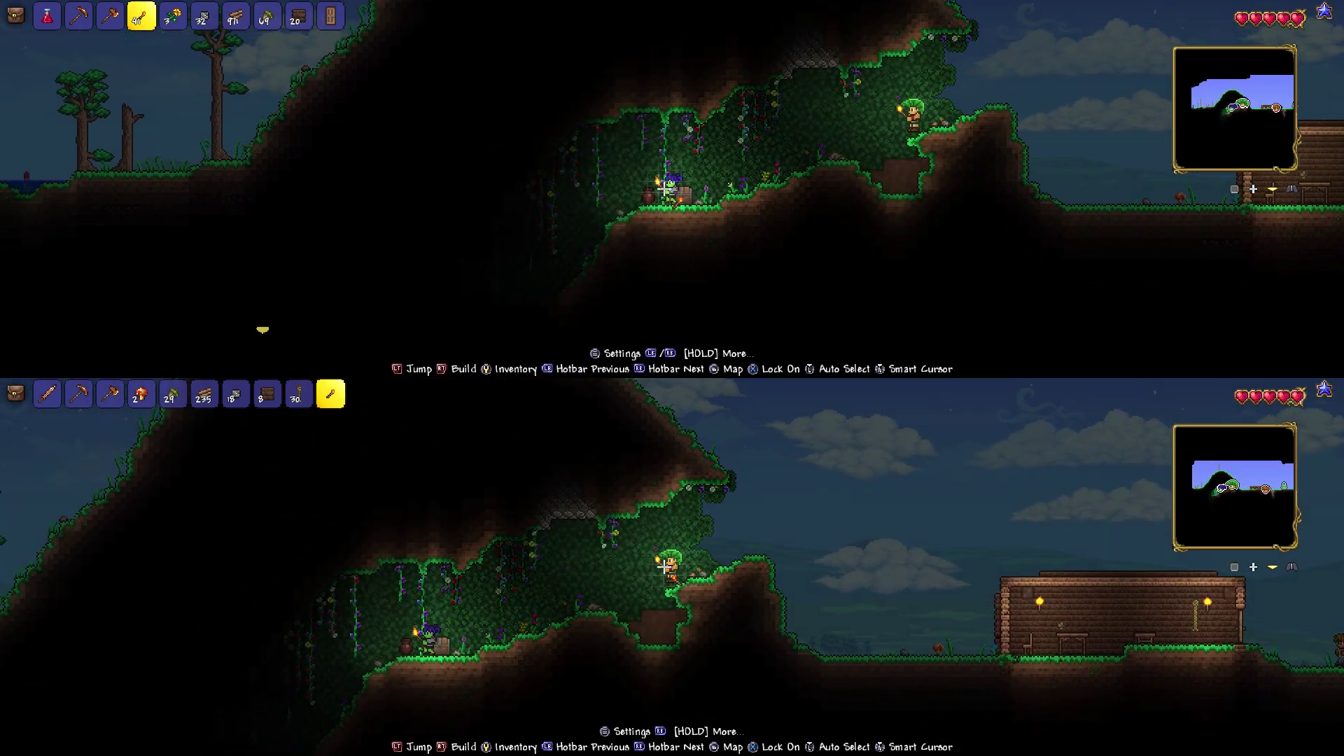
pyautogui.press('a')
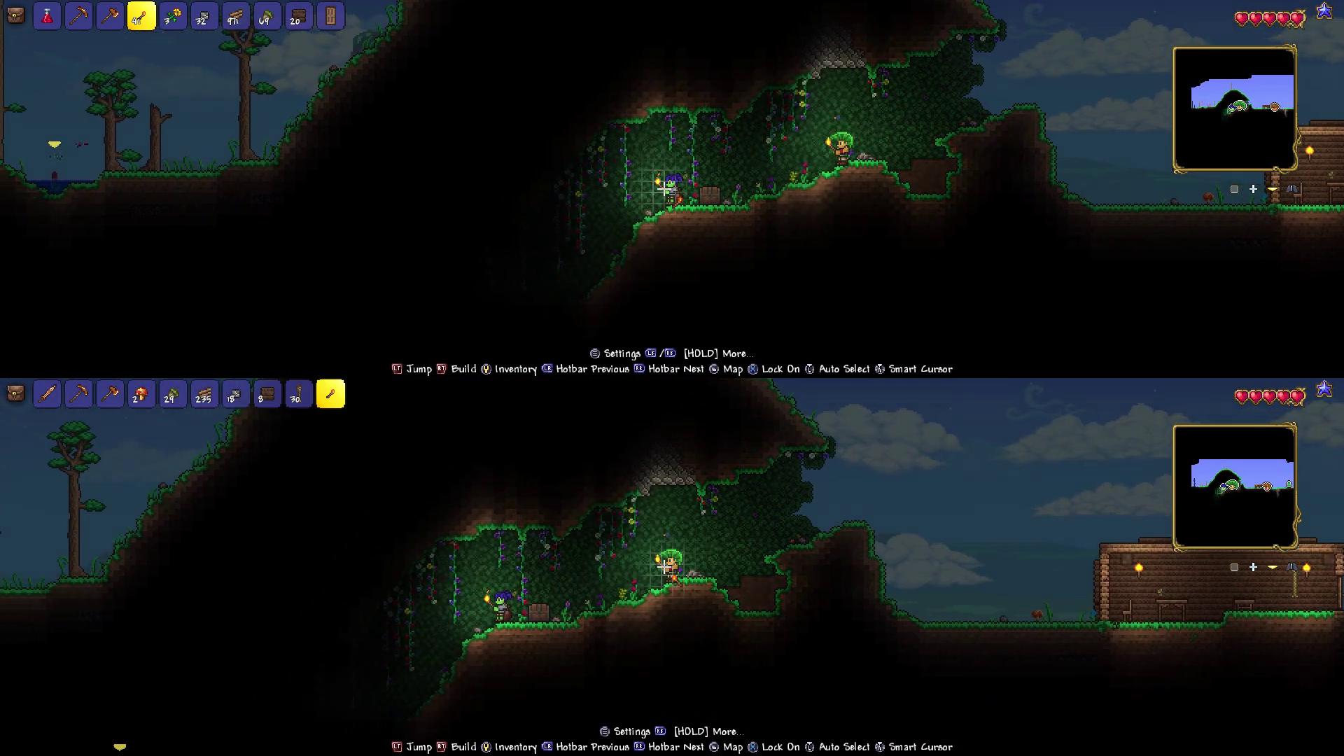
pyautogui.press('a')
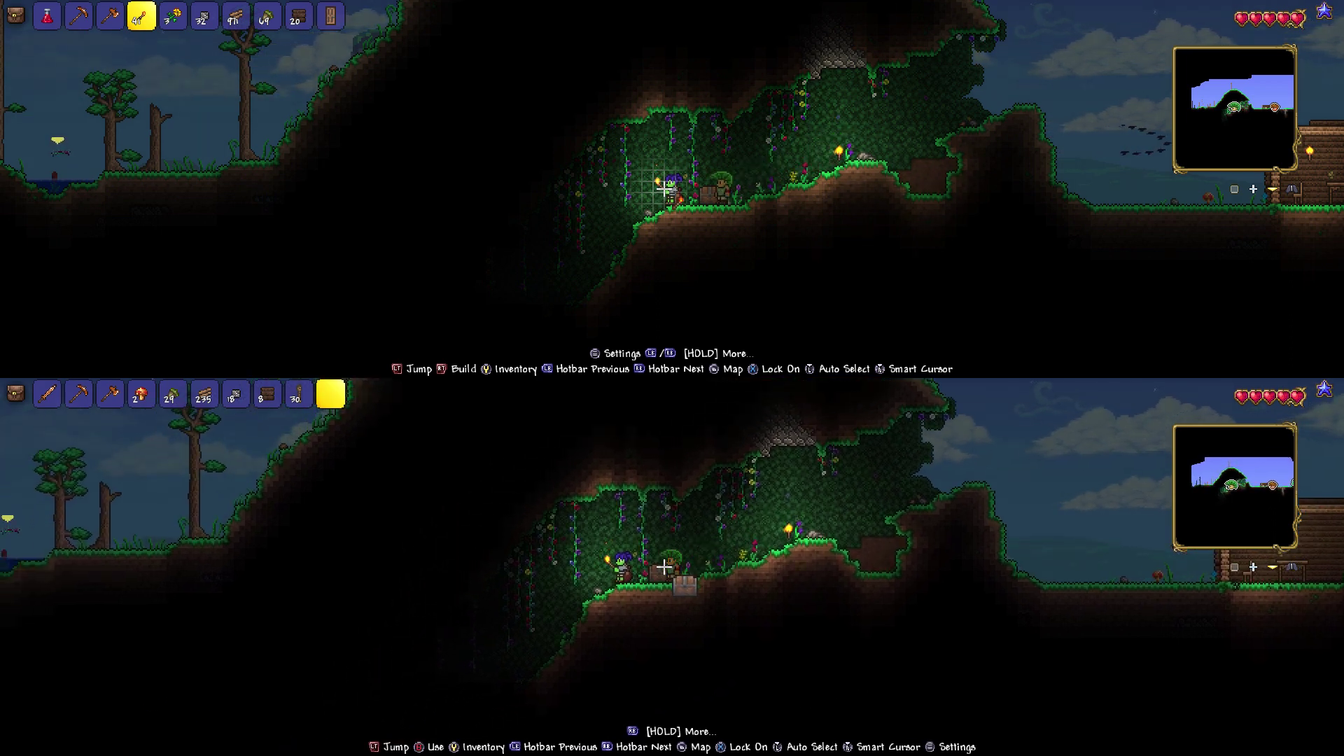
pyautogui.press('d')
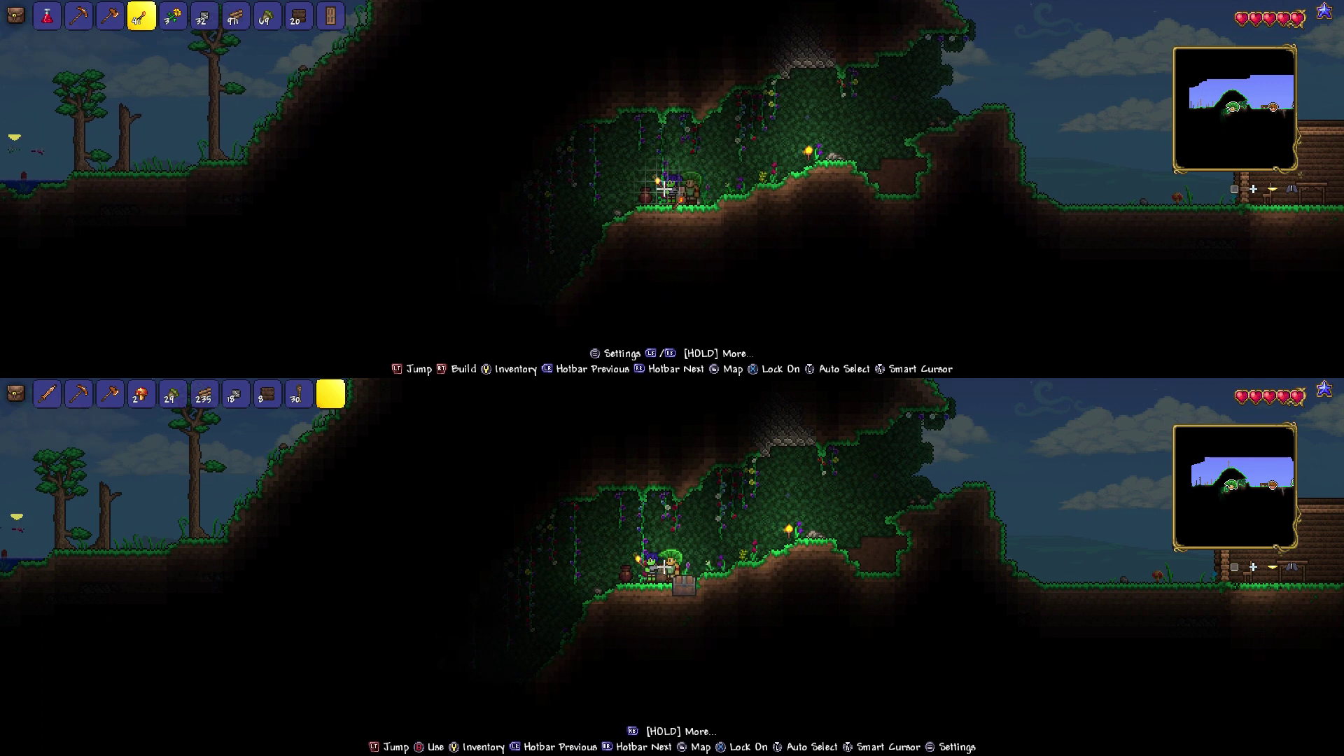
pyautogui.rightClick(665, 566)
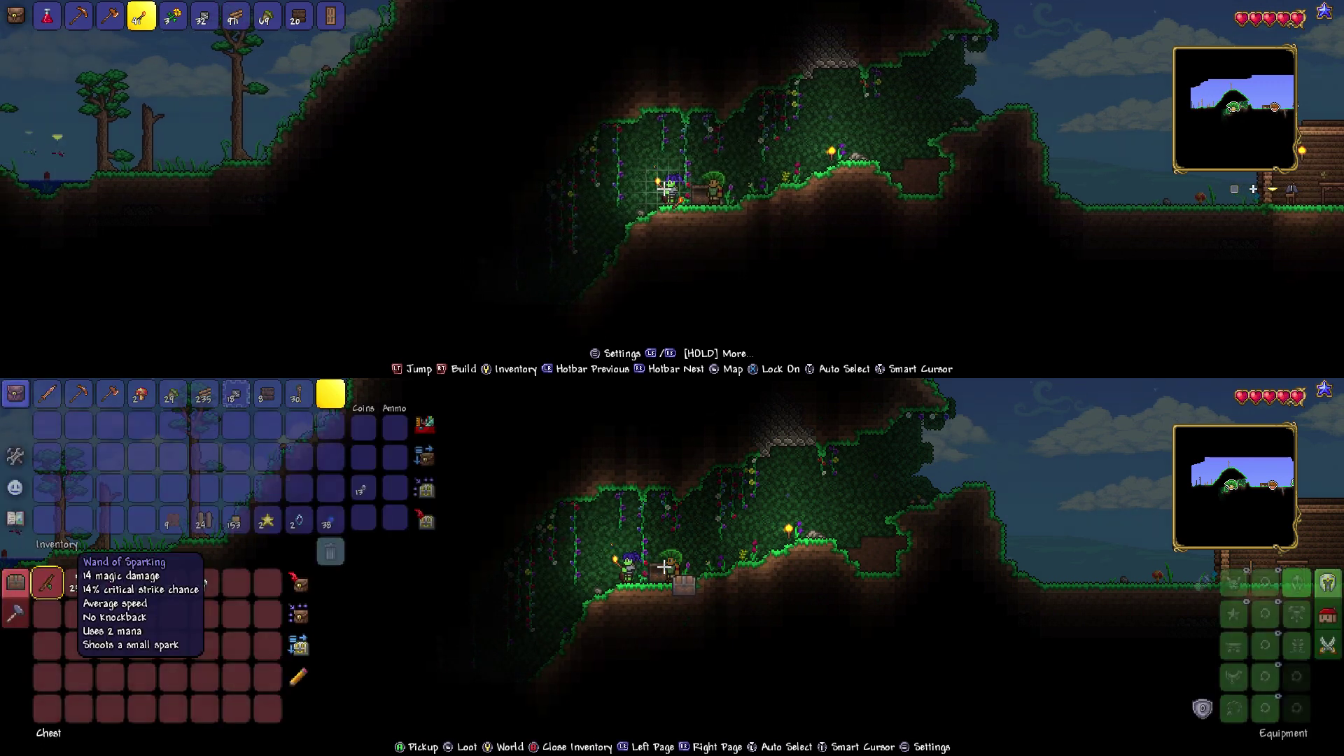
# - Browse the chest's contents to the Lesser Healing Potion as the top player climbs the slope
pyautogui.press('a')
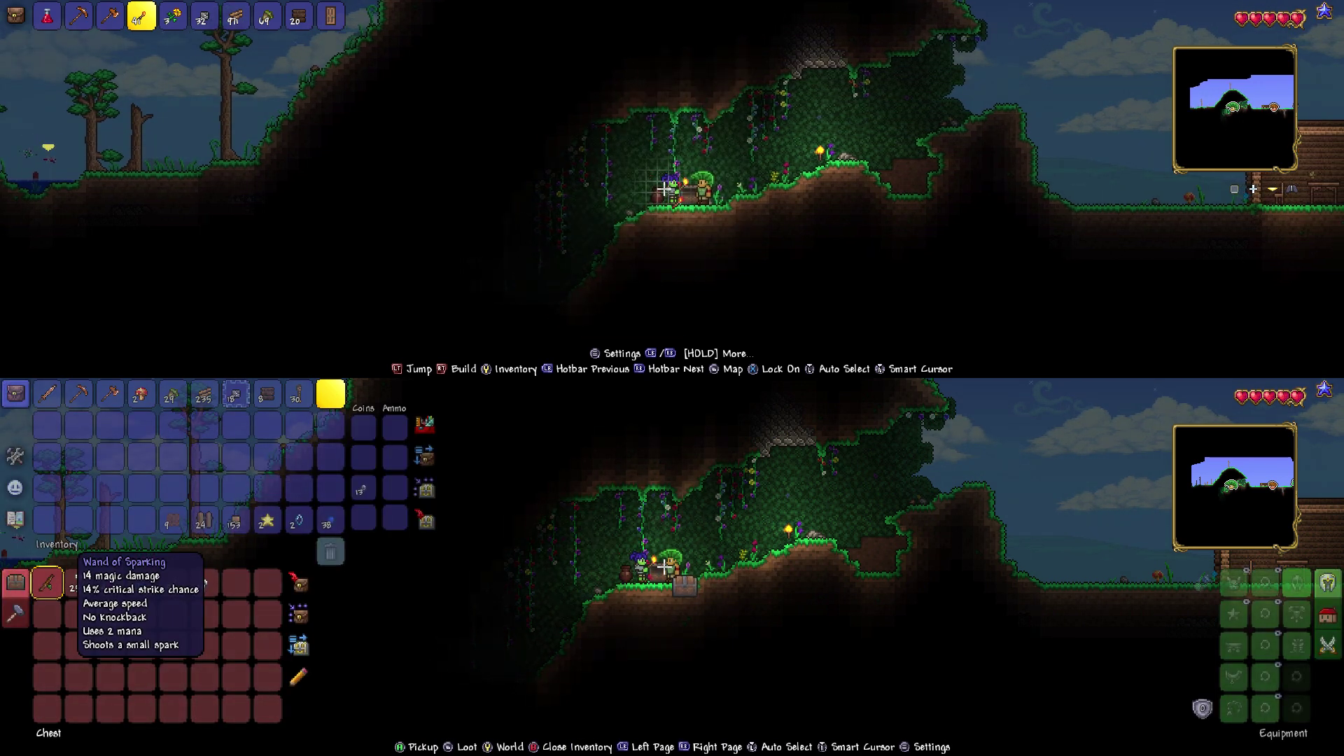
pyautogui.press('Right')
pyautogui.press('Right')
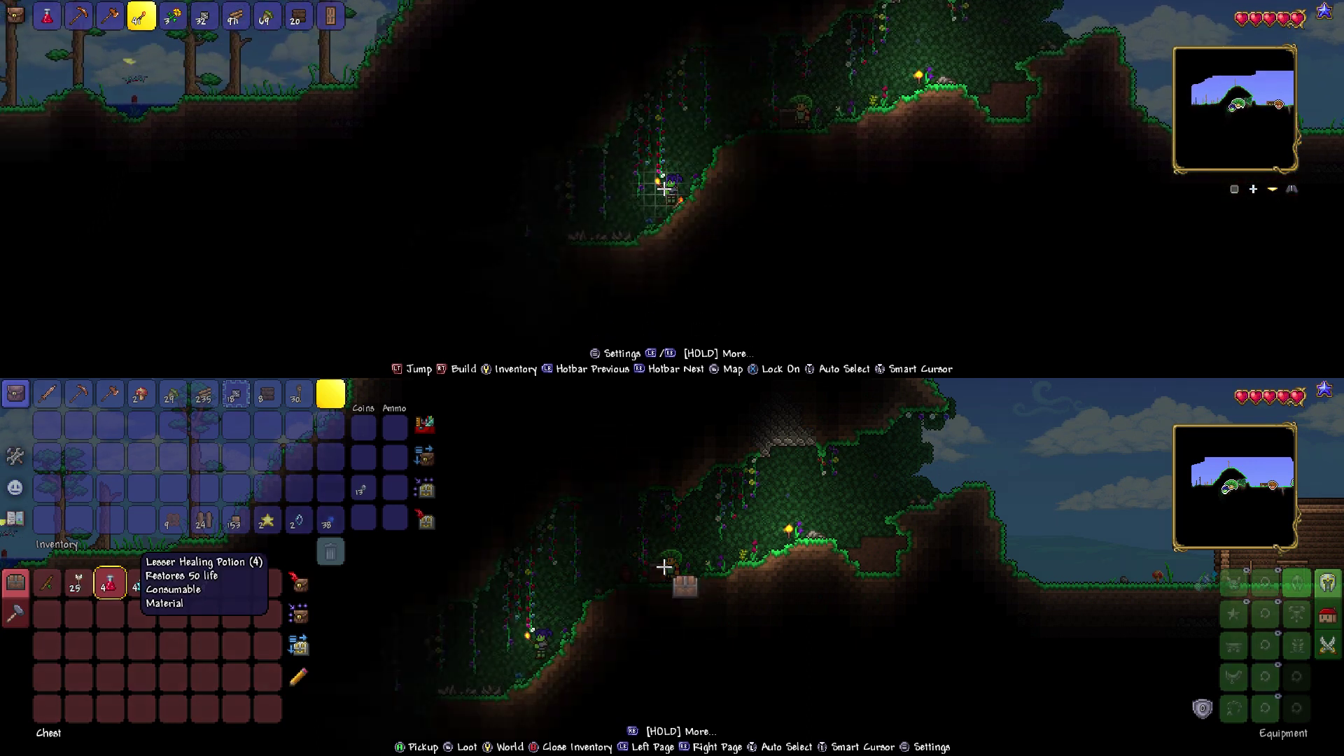
pyautogui.press('Right')
pyautogui.press('d')
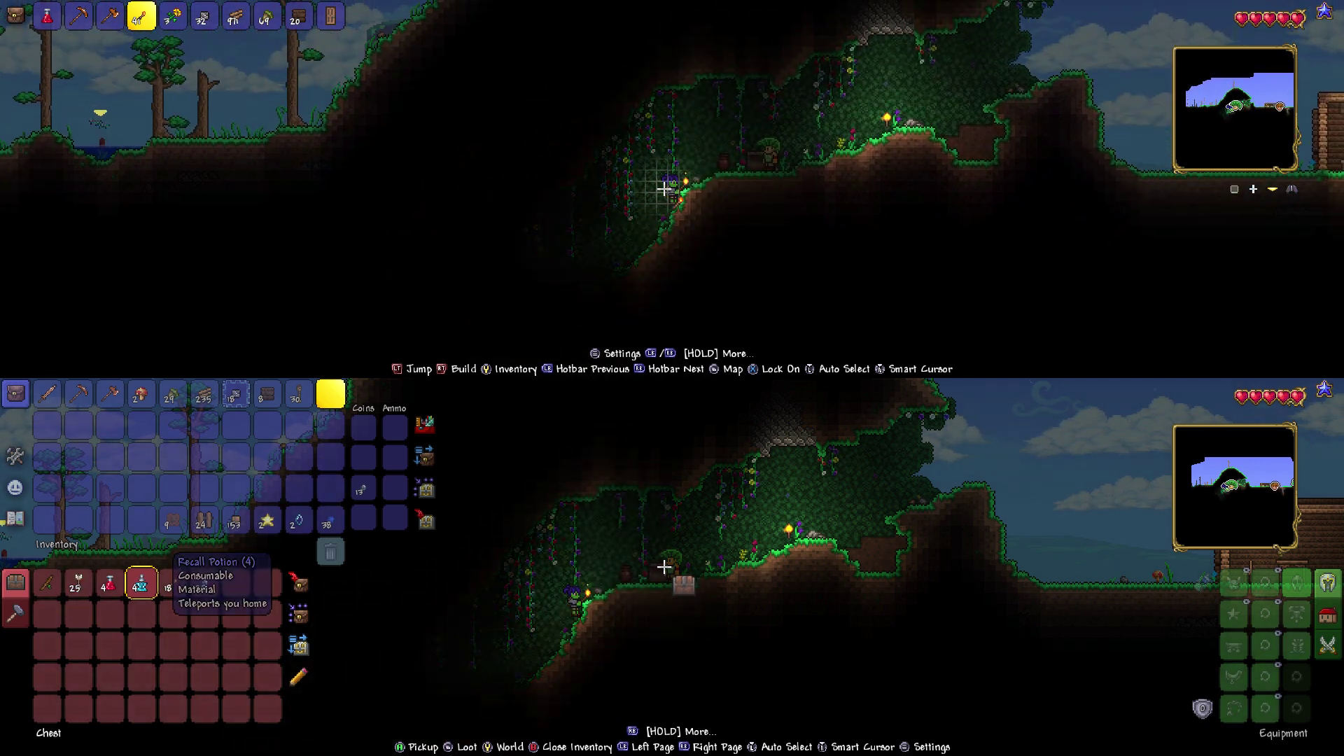
pyautogui.press('d')
pyautogui.press('Right')
pyautogui.press('Right')
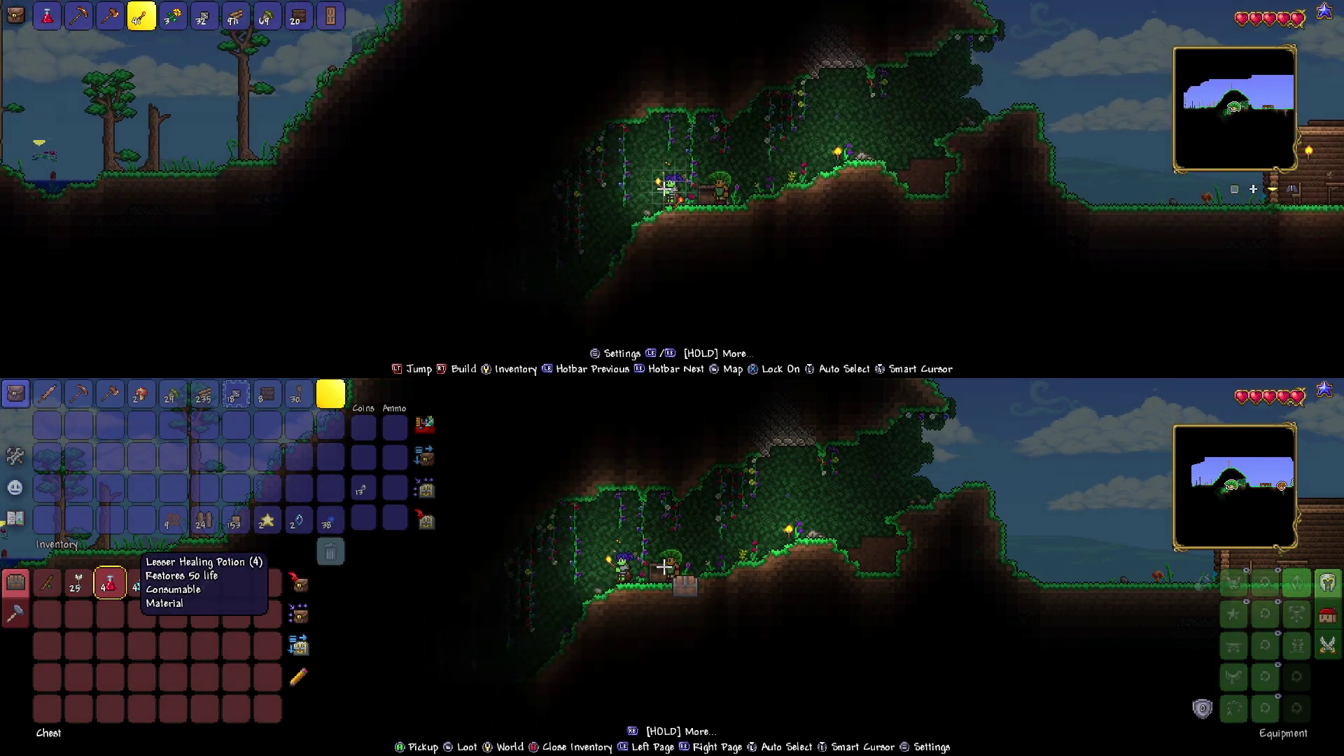
pyautogui.press('Left')
# - Take the healing potions from the chest and place them in the bottom player's inventory
pyautogui.press('a')
pyautogui.press('Right')
pyautogui.press('a')
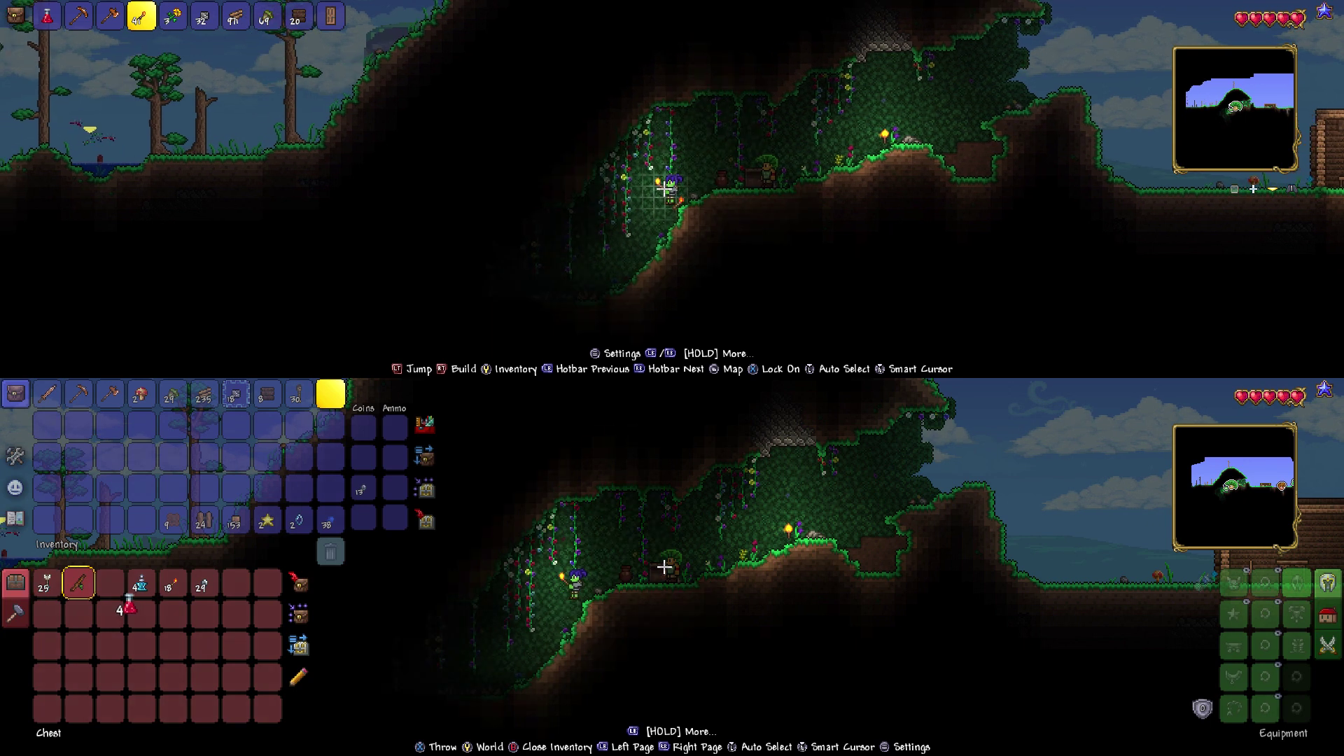
pyautogui.press('a')
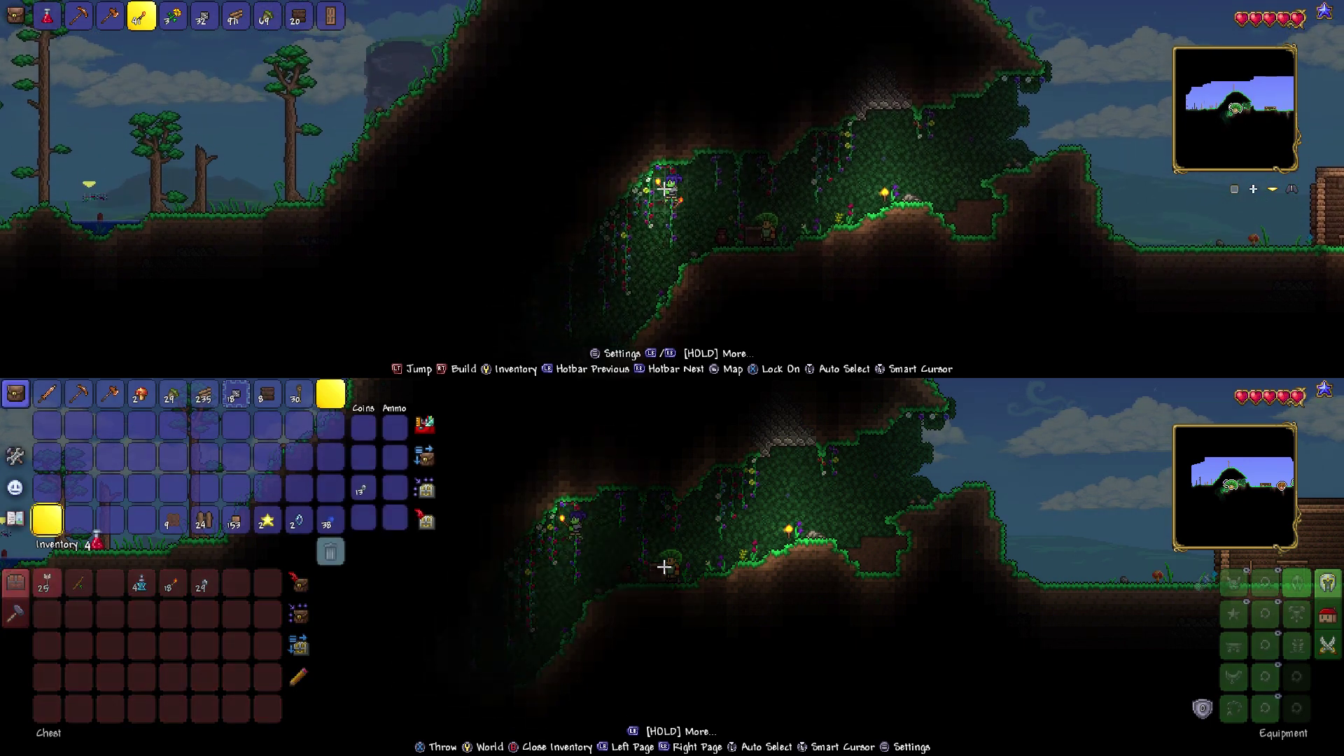
pyautogui.press('Left')
pyautogui.press('d')
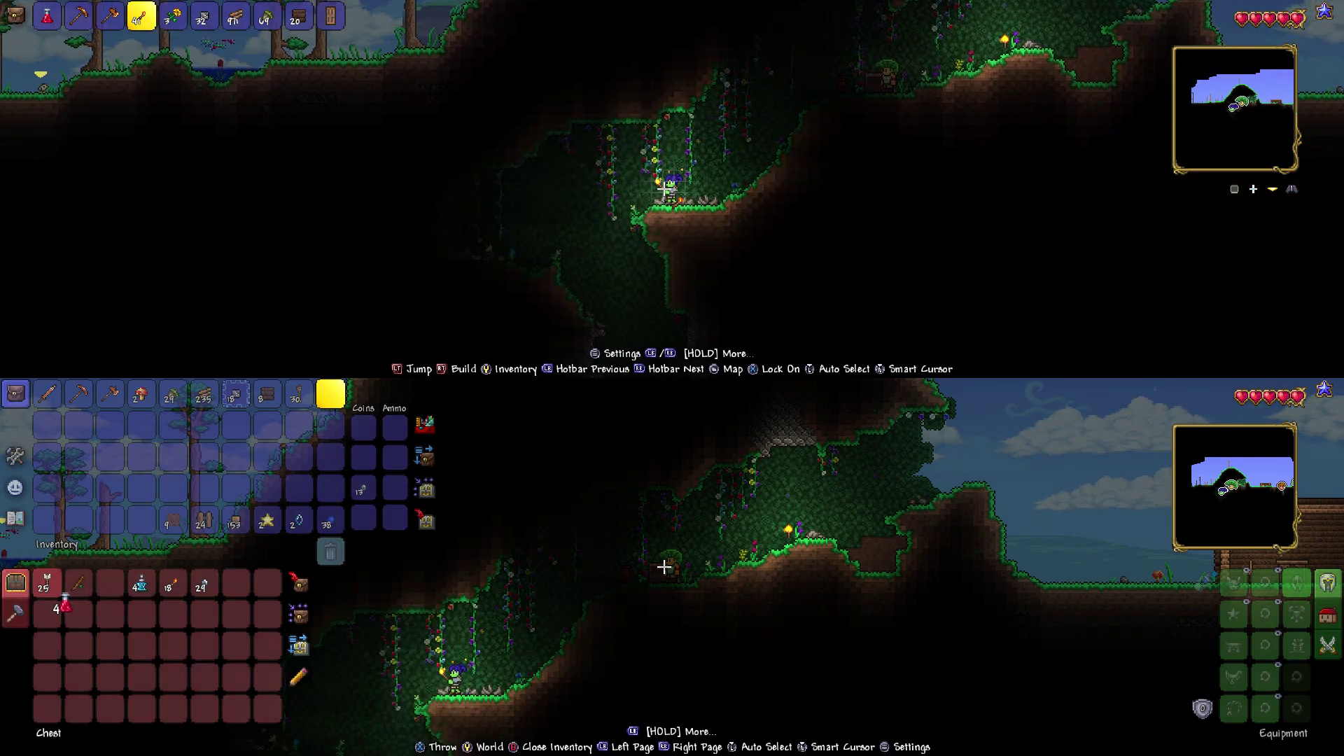
pyautogui.press('Right')
pyautogui.press('d')
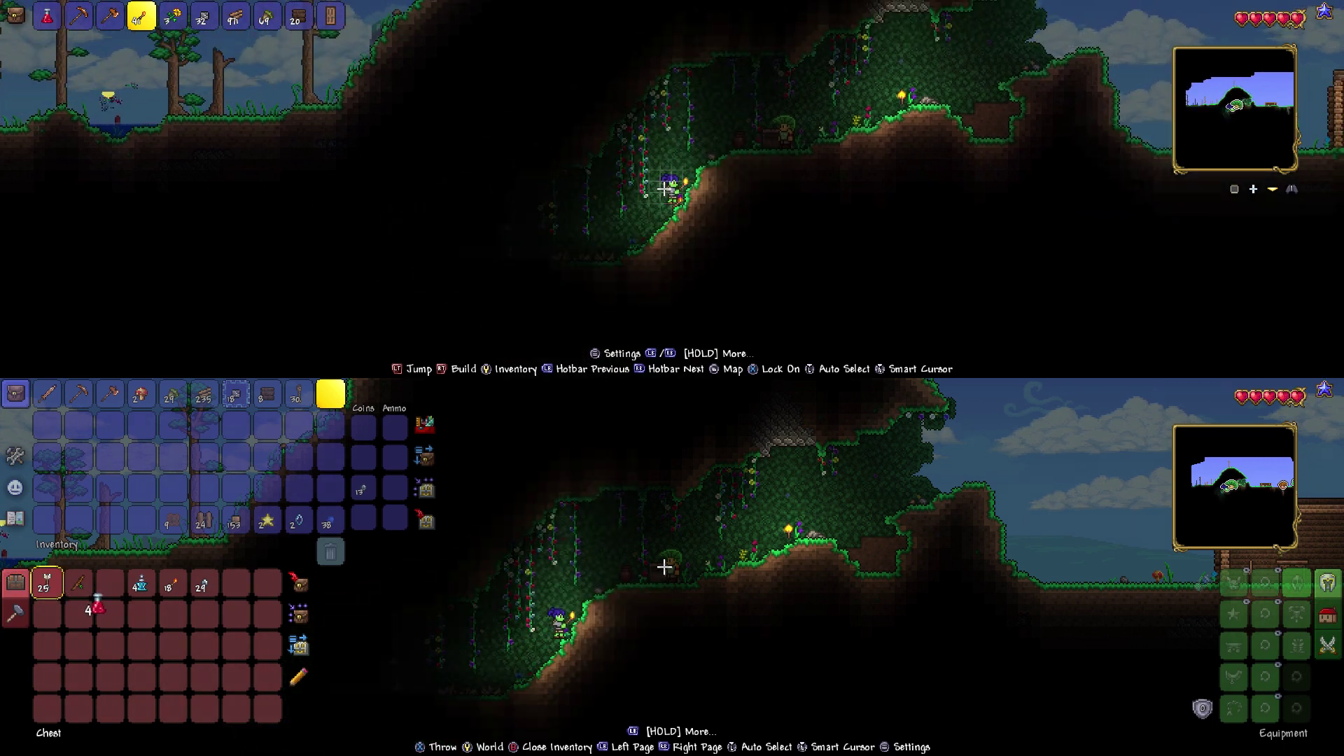
pyautogui.press('Up')
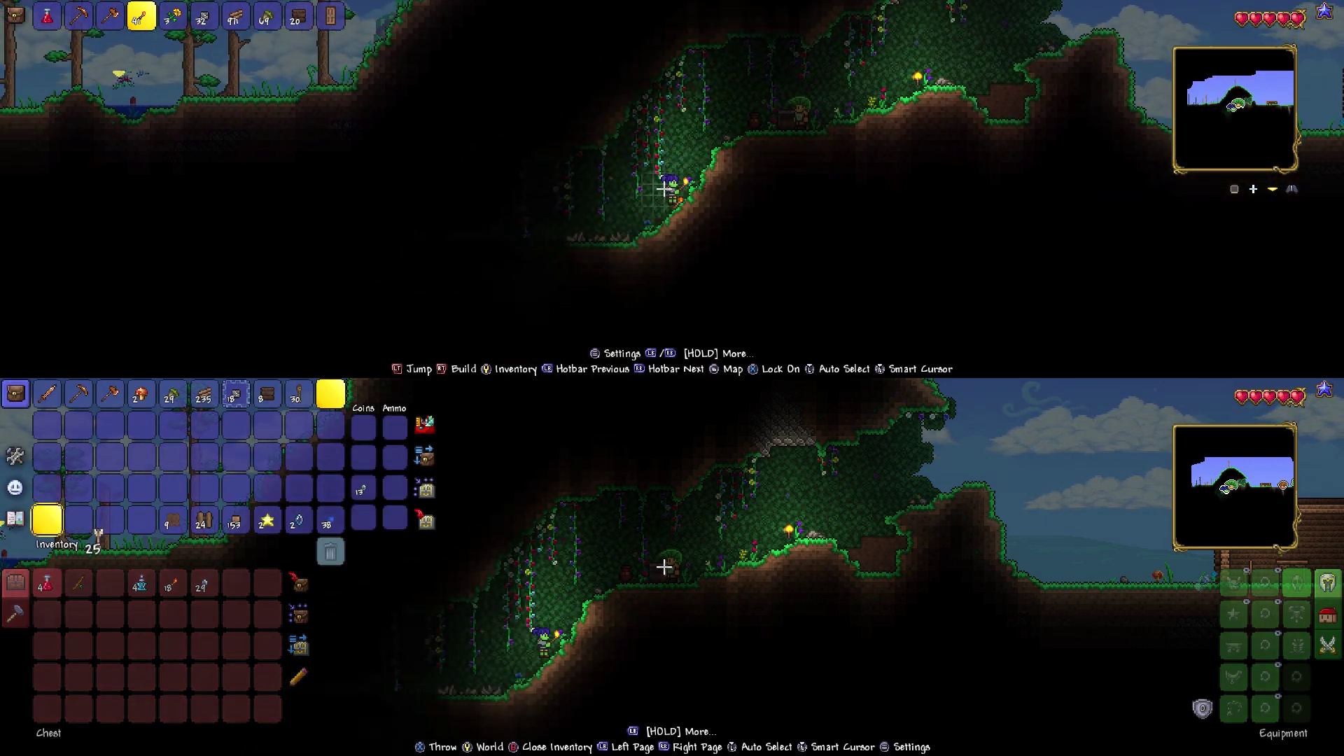
# - Take the torches from the chest's second slot
pyautogui.press('Down')
pyautogui.press('Up')
pyautogui.press('d')
pyautogui.press('Right')
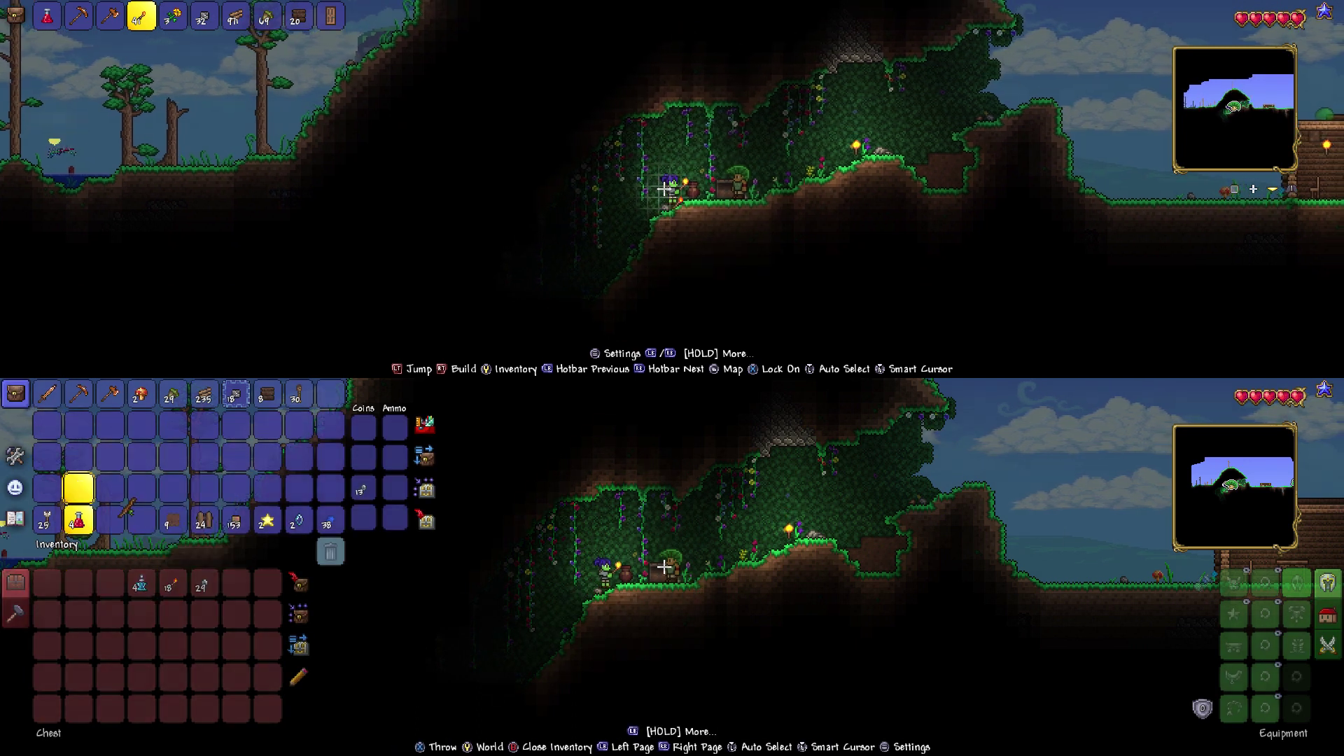
pyautogui.press('Down')
pyautogui.press('Down')
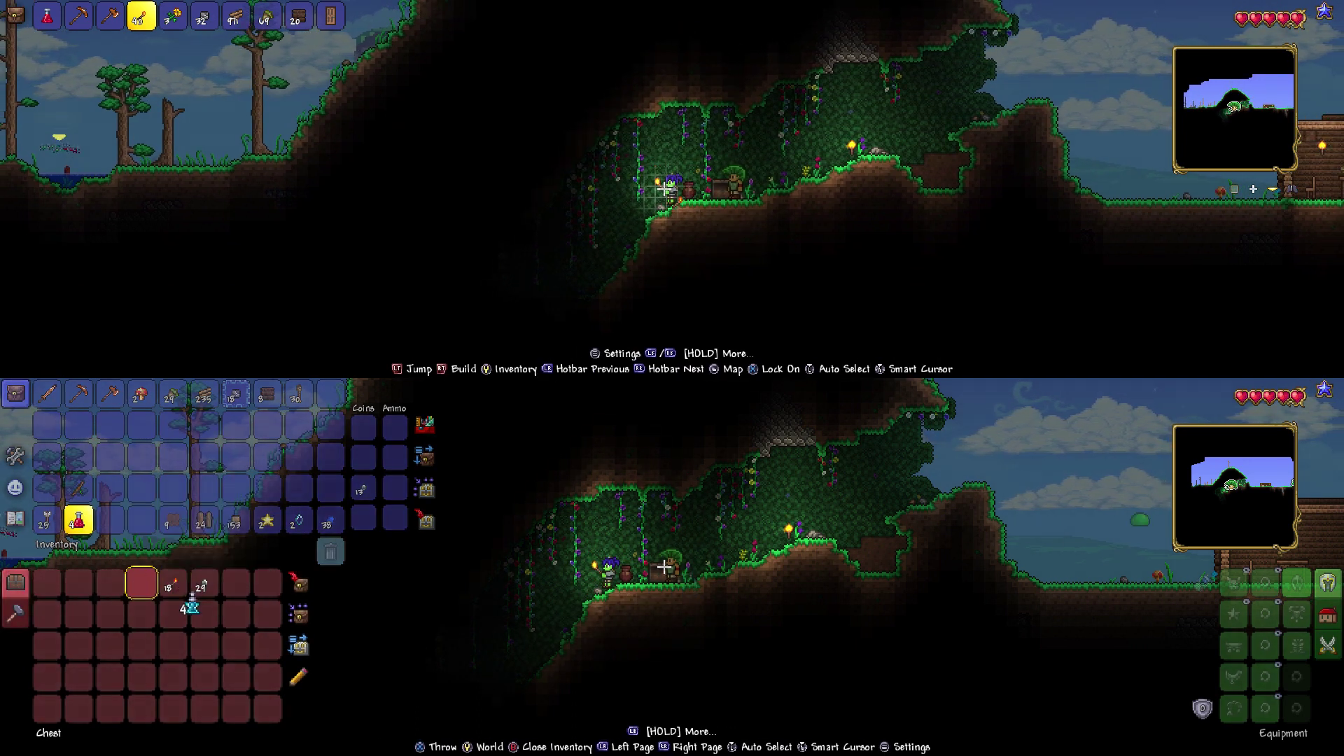
pyautogui.press('Up')
pyautogui.press('Down')
pyautogui.press('Right')
pyautogui.press('Up')
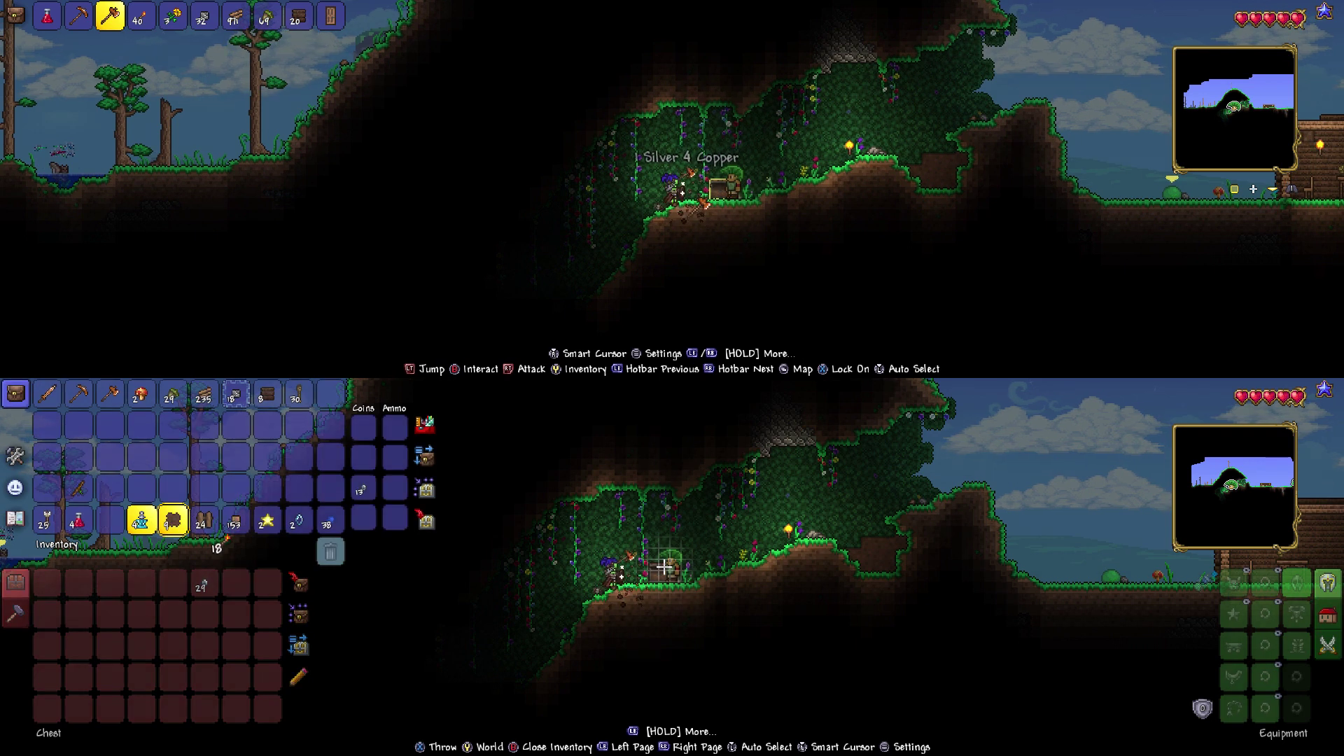
# - Take the 29 silver coins and close the bottom player's inventory
pyautogui.press('a')
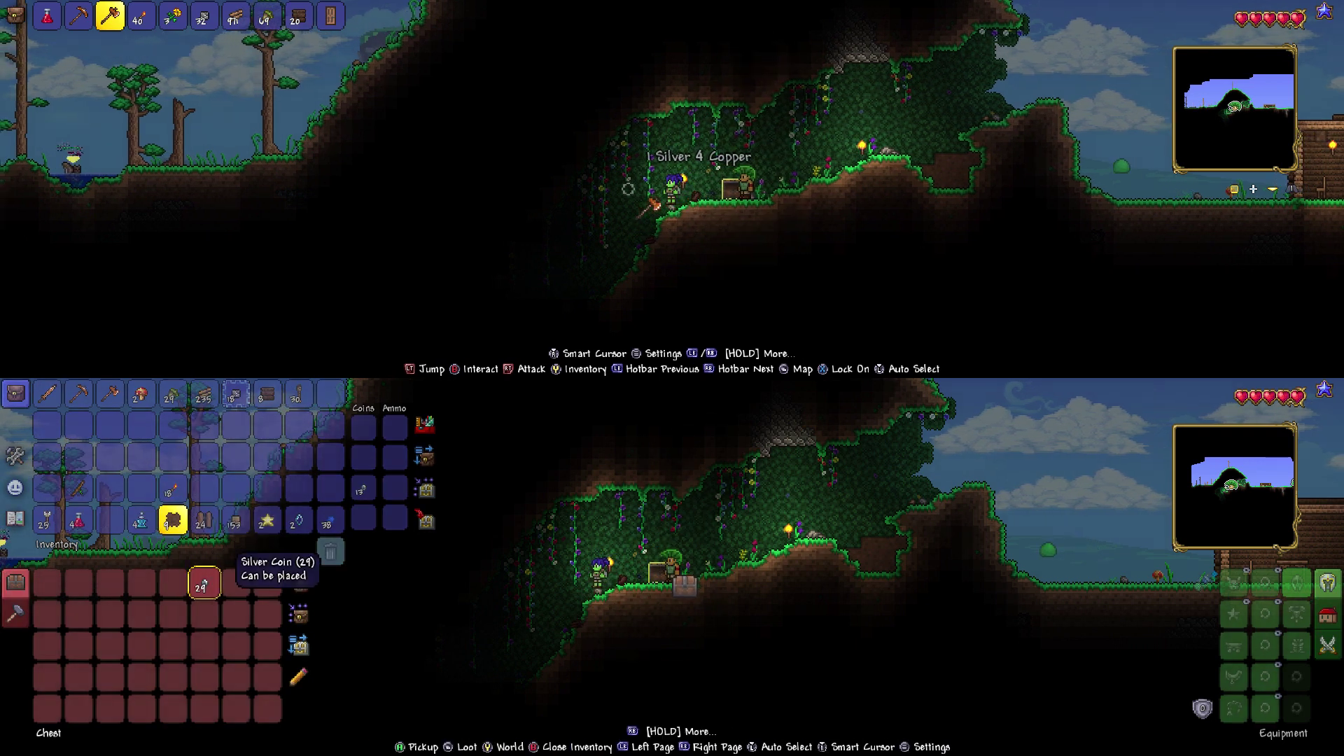
pyautogui.press('Up')
pyautogui.press('Left')
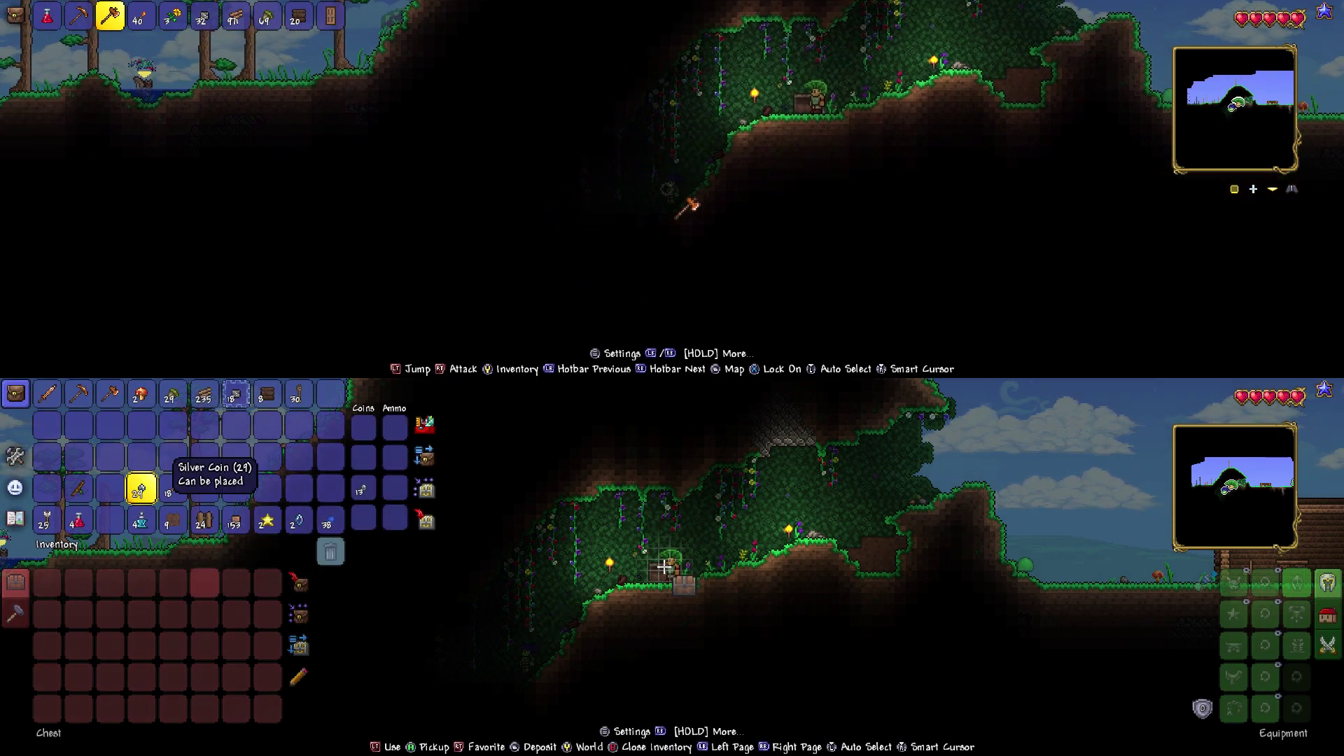
pyautogui.press('d')
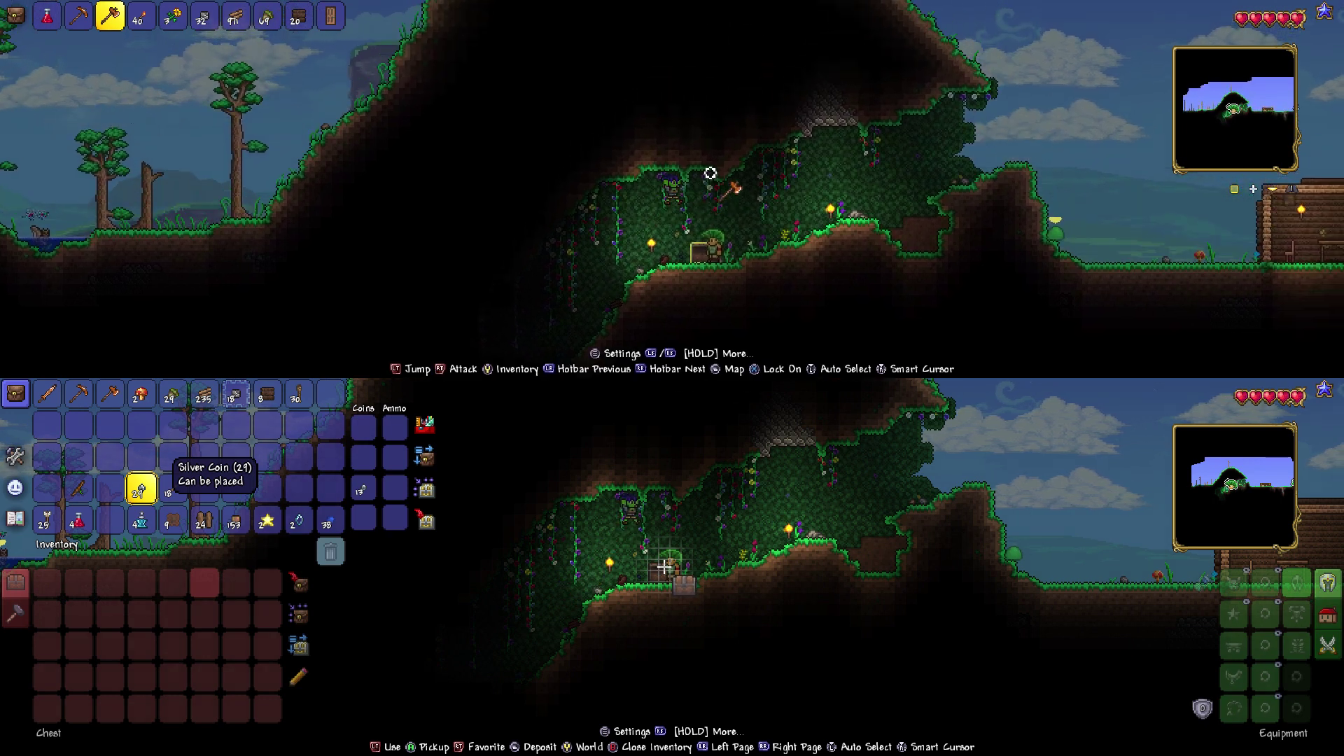
pyautogui.press('Escape')
# - Switch the bottom player to the Copper Shortsword and kill the green slime
pyautogui.press('a')
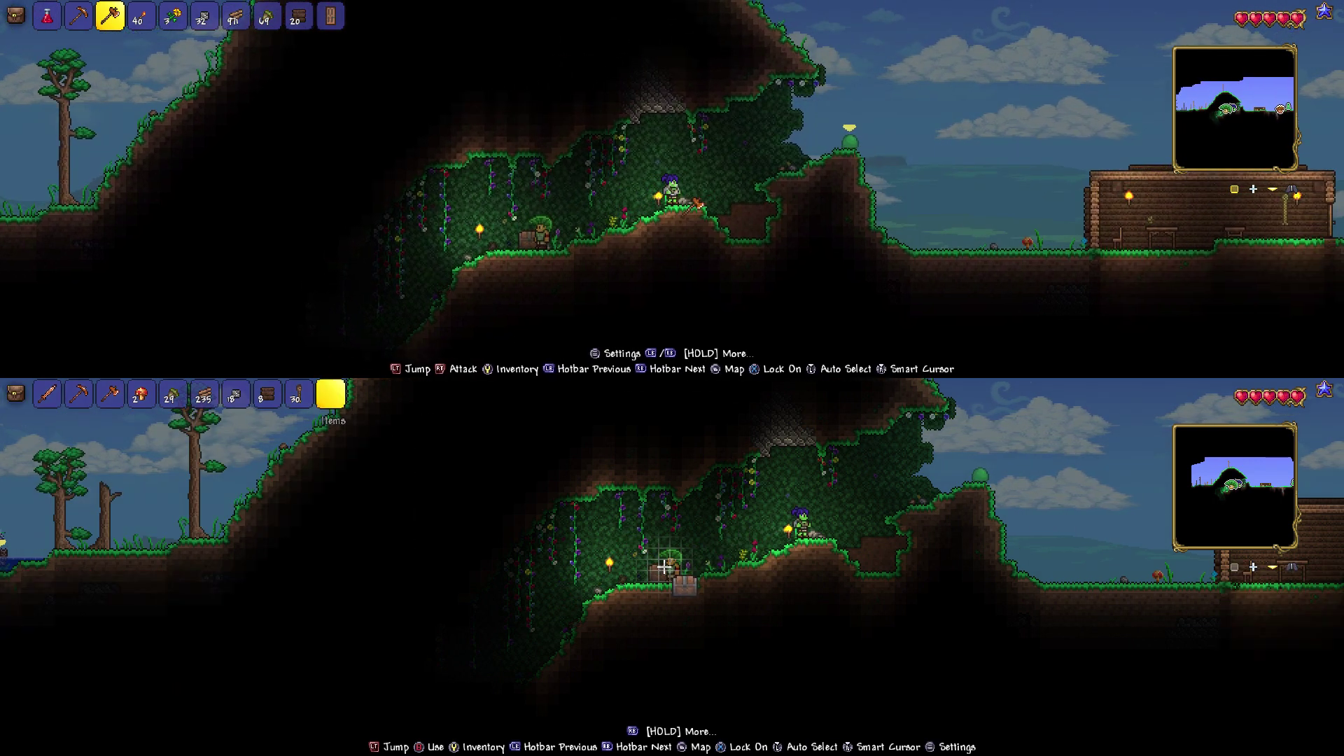
pyautogui.press('8')
pyautogui.press('2')
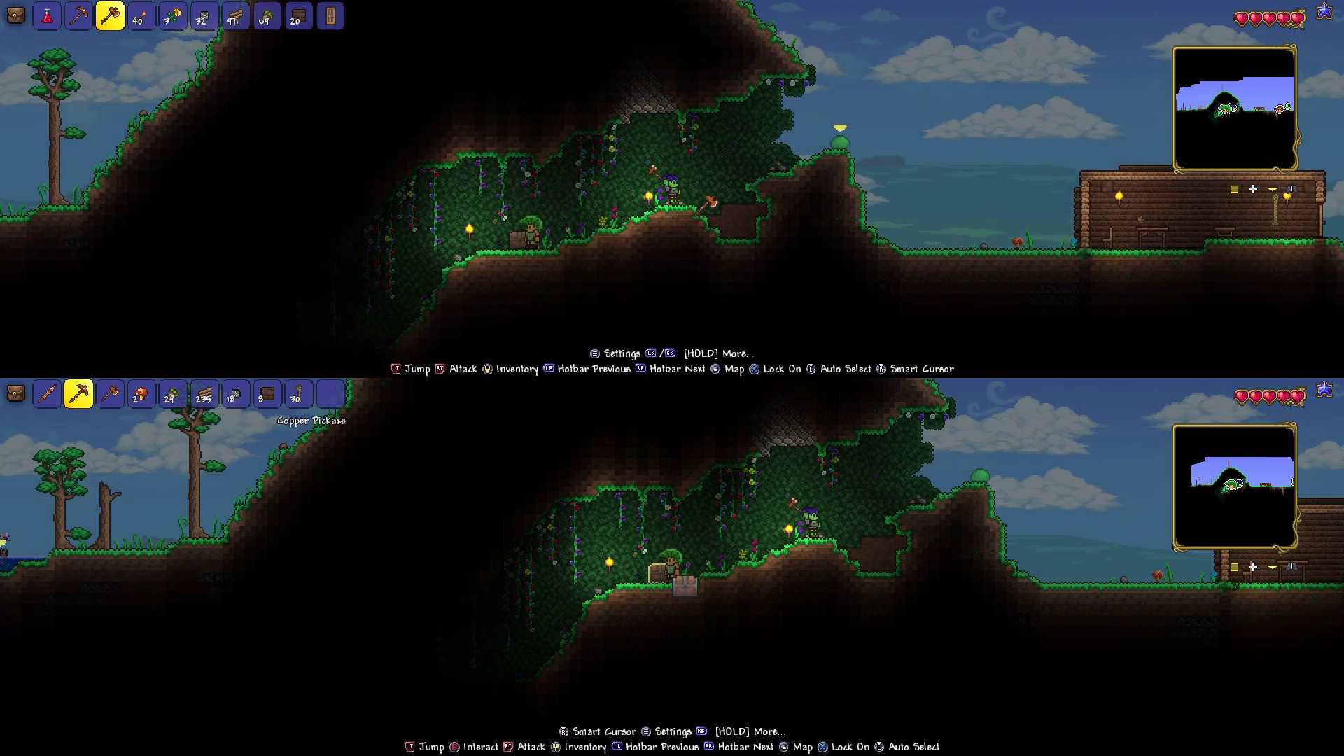
pyautogui.press('d')
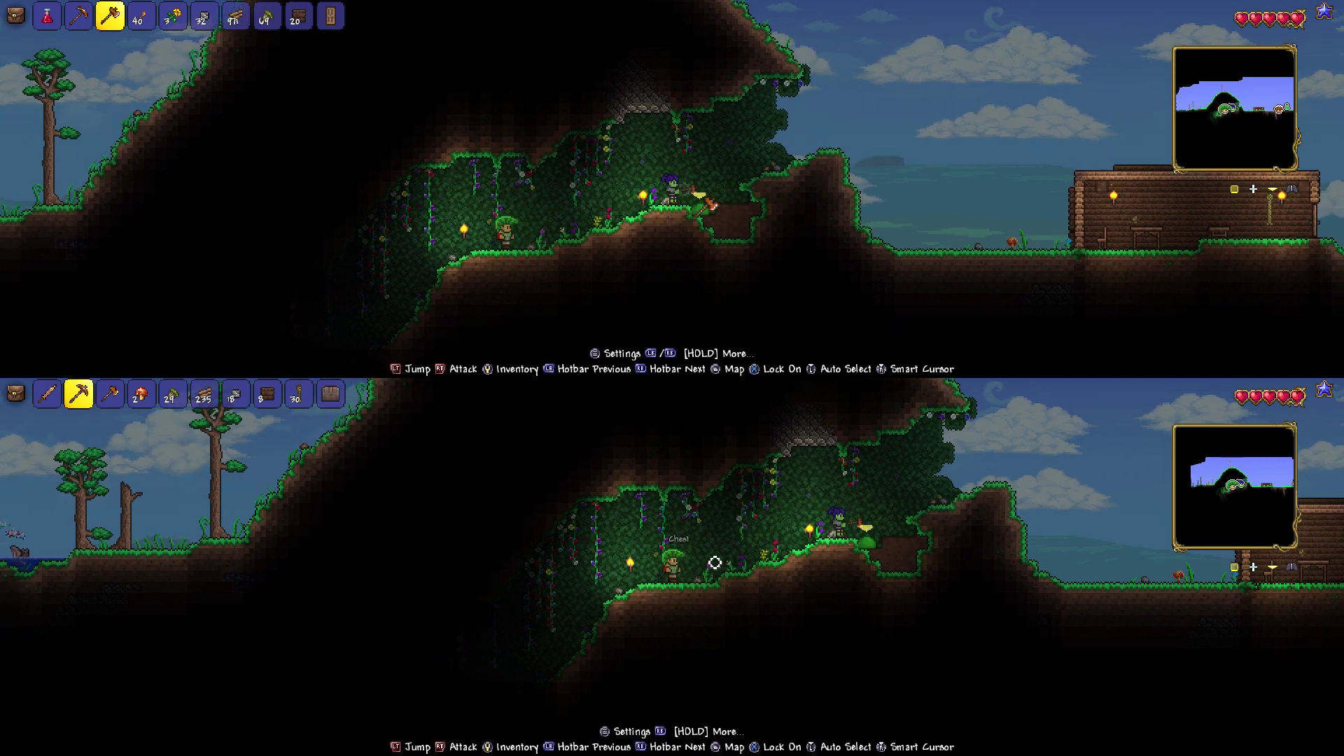
pyautogui.press('1')
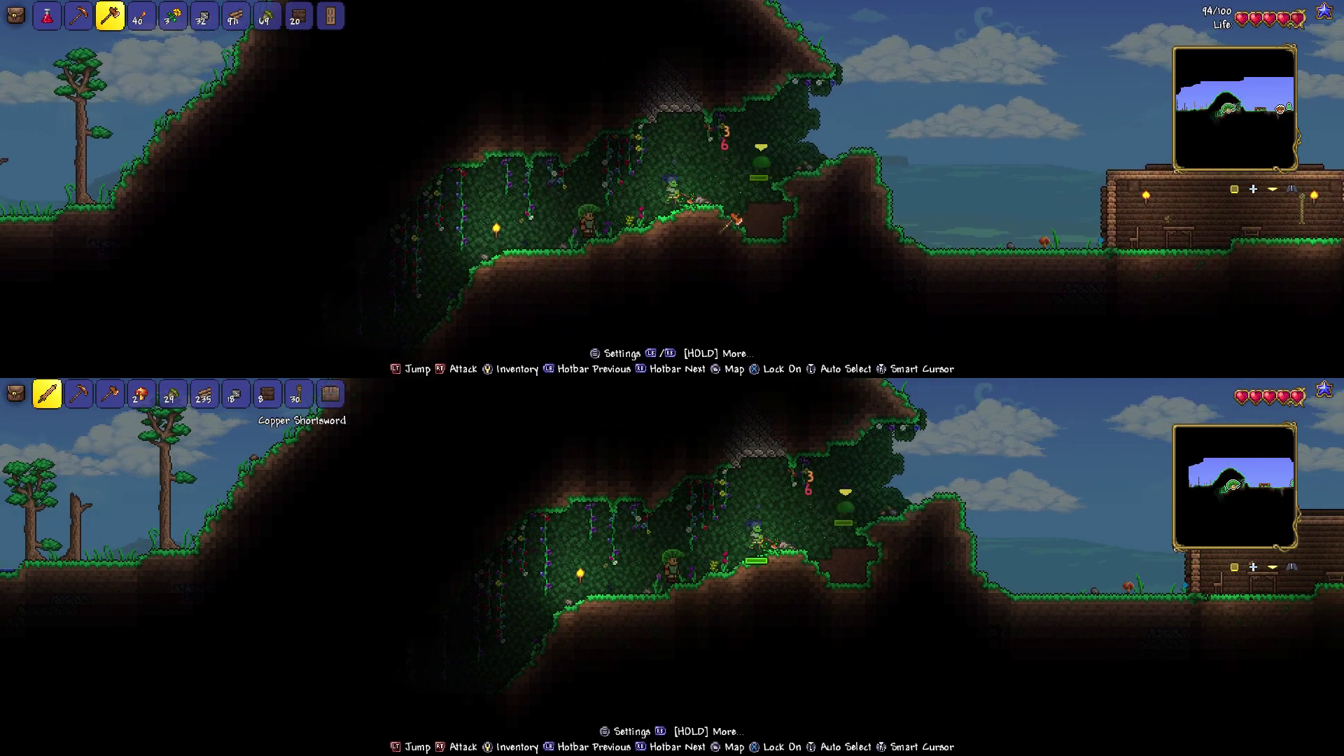
pyautogui.press('d')
pyautogui.click(822, 501)
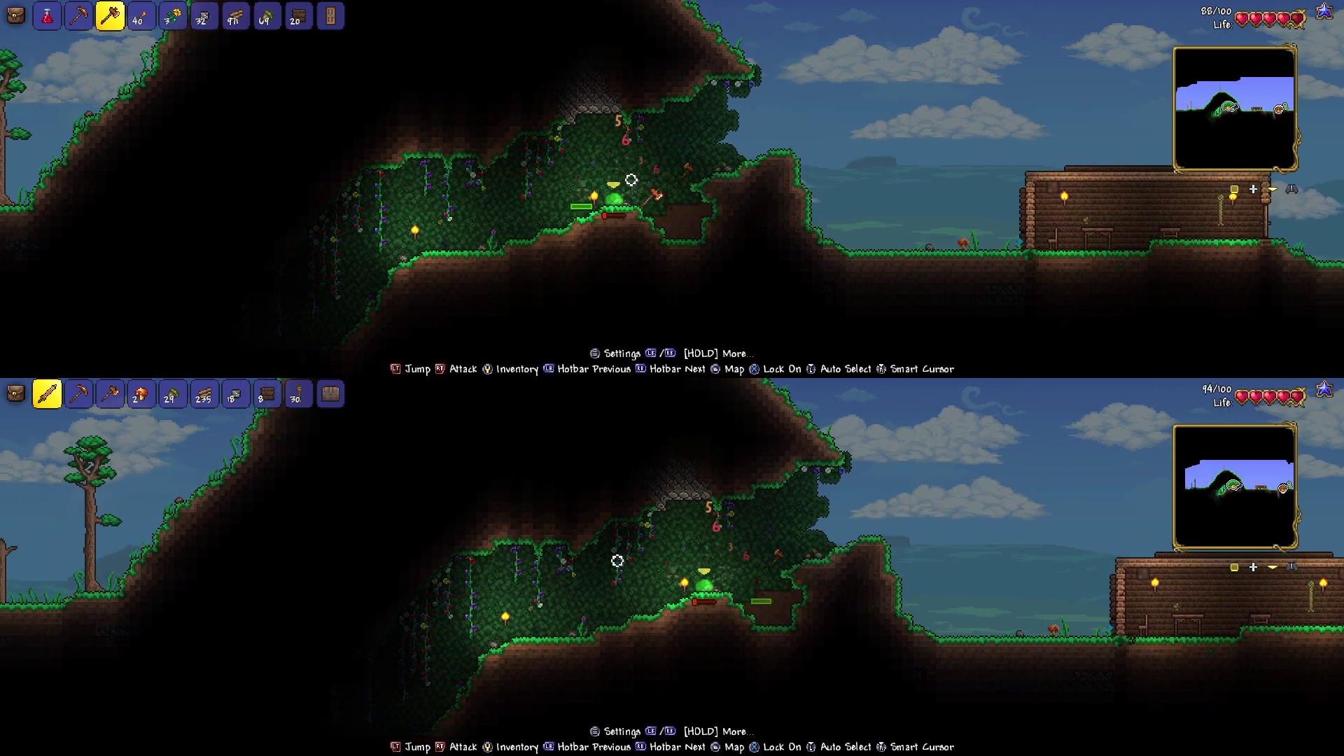
# - Take the top player off the cliff, across the house roof and down to the ground
pyautogui.press('d')
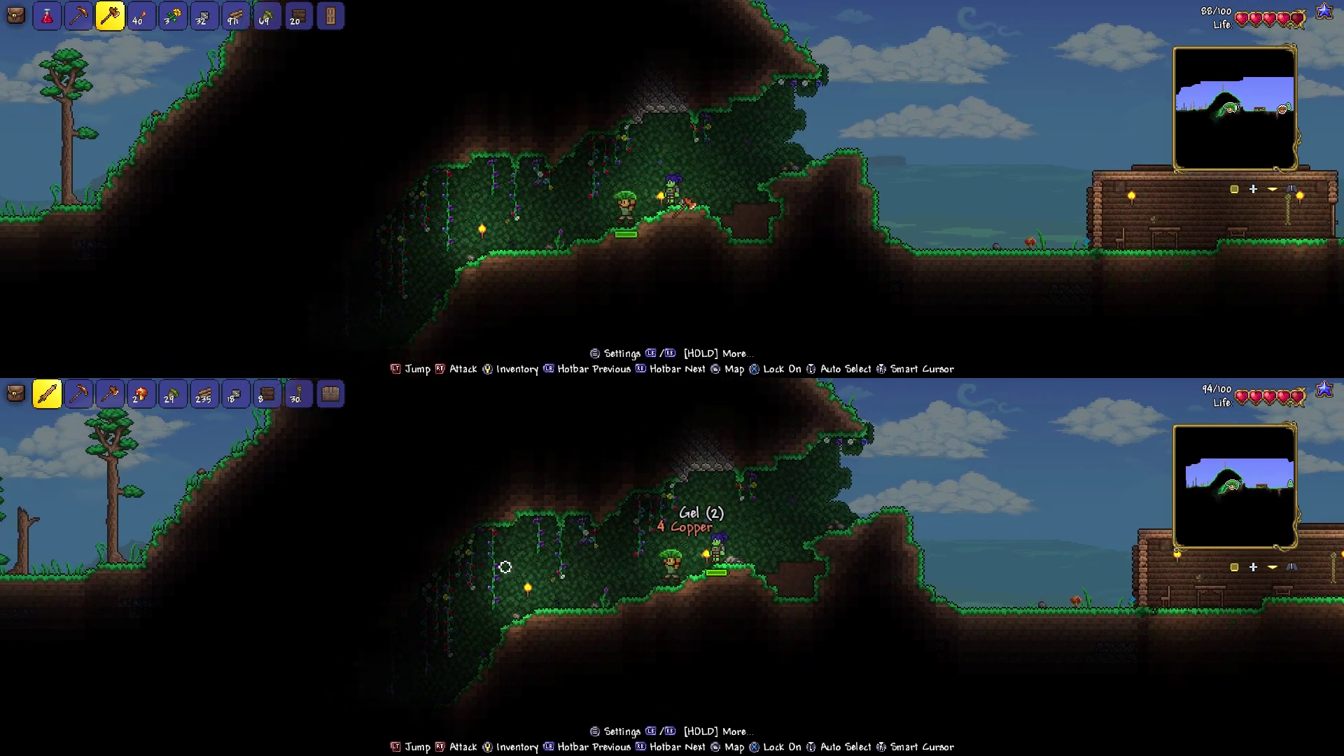
pyautogui.press('d')
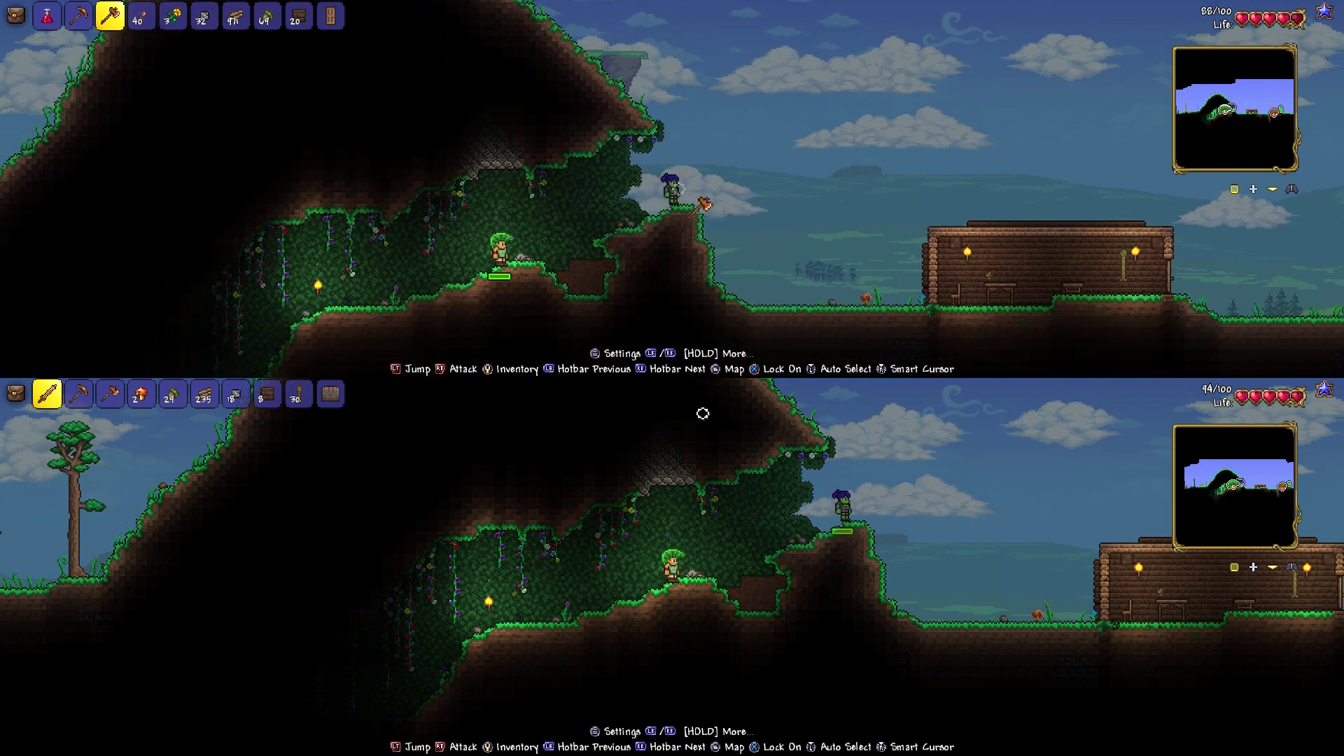
pyautogui.press('2')
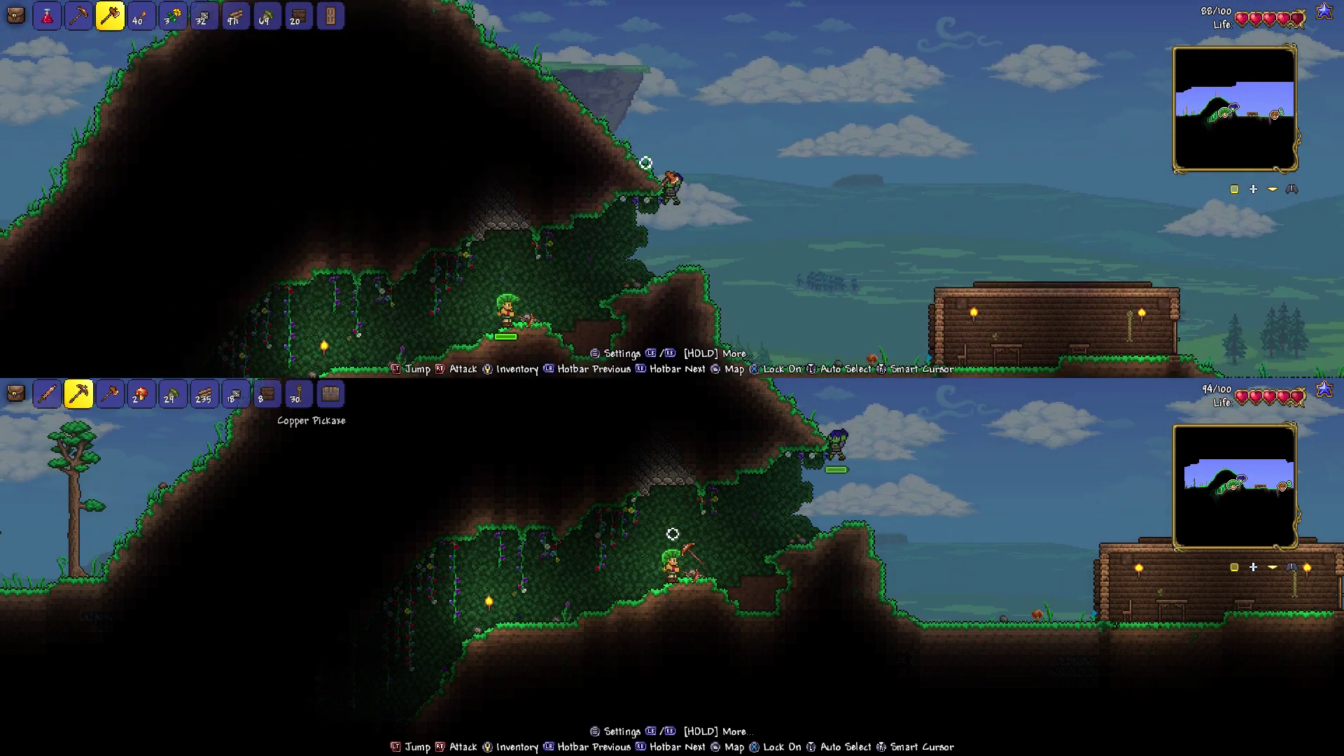
pyautogui.press('d')
pyautogui.press('d')
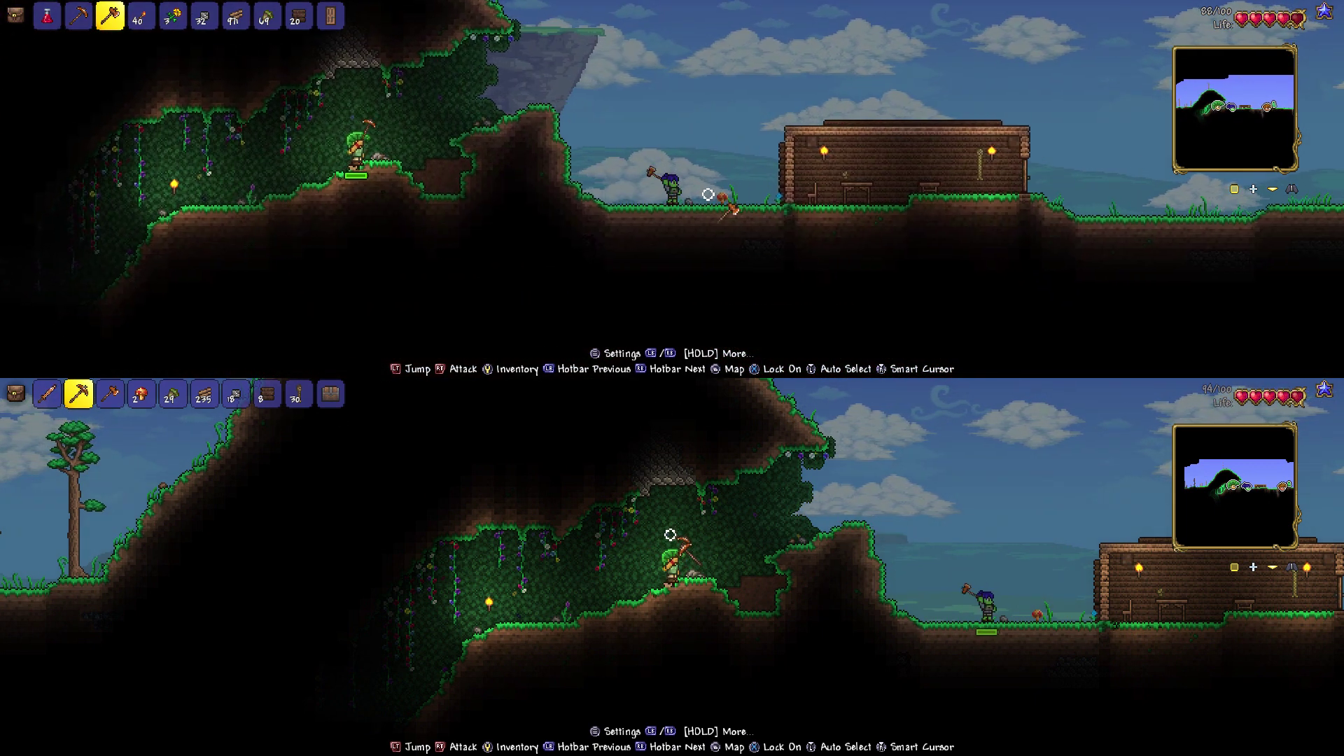
pyautogui.click(705, 198)
pyautogui.press('d')
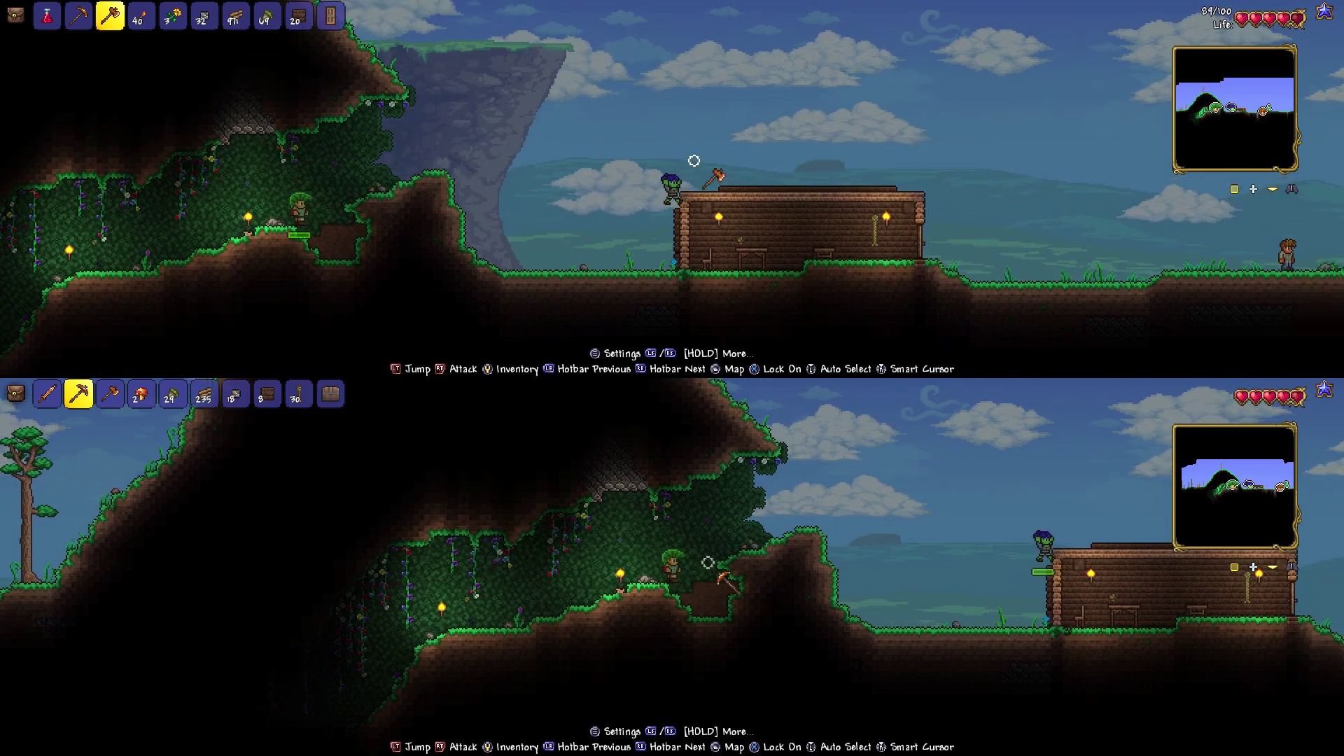
pyautogui.press('space')
pyautogui.press('d')
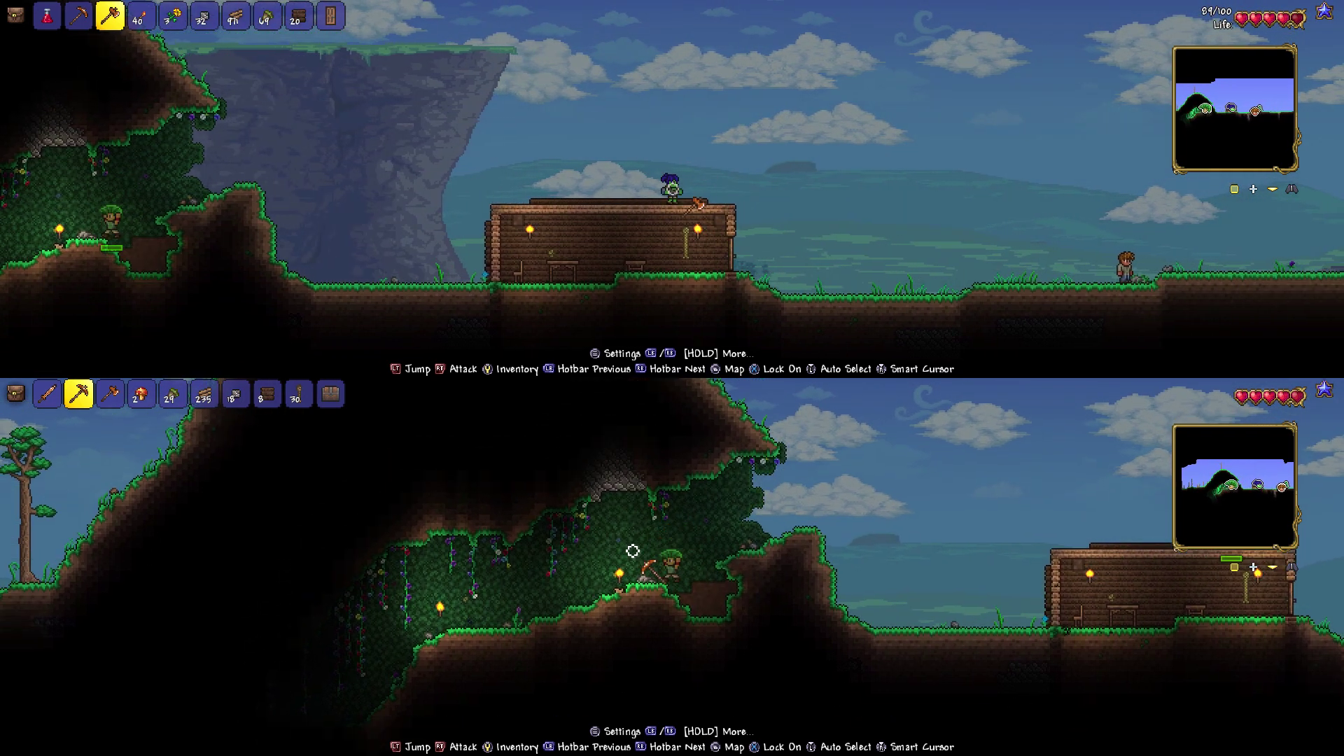
pyautogui.press('d')
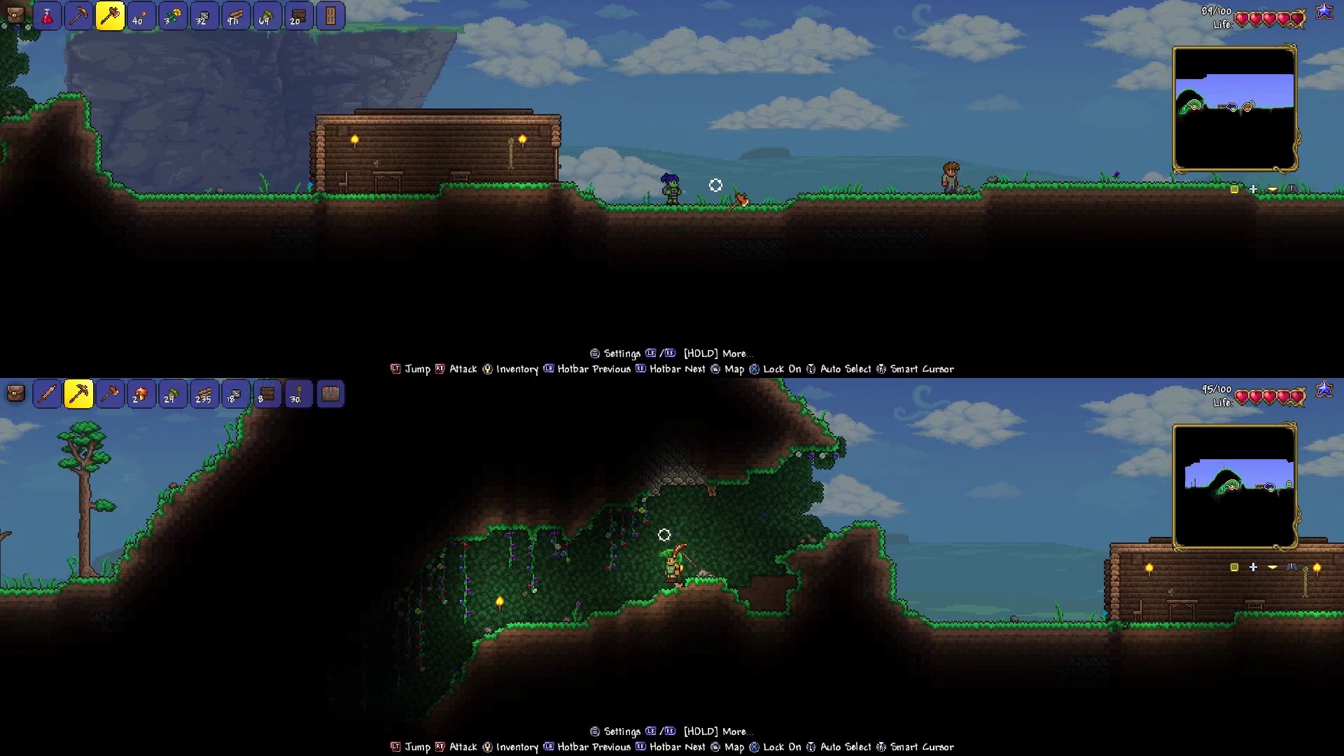
pyautogui.press('d')
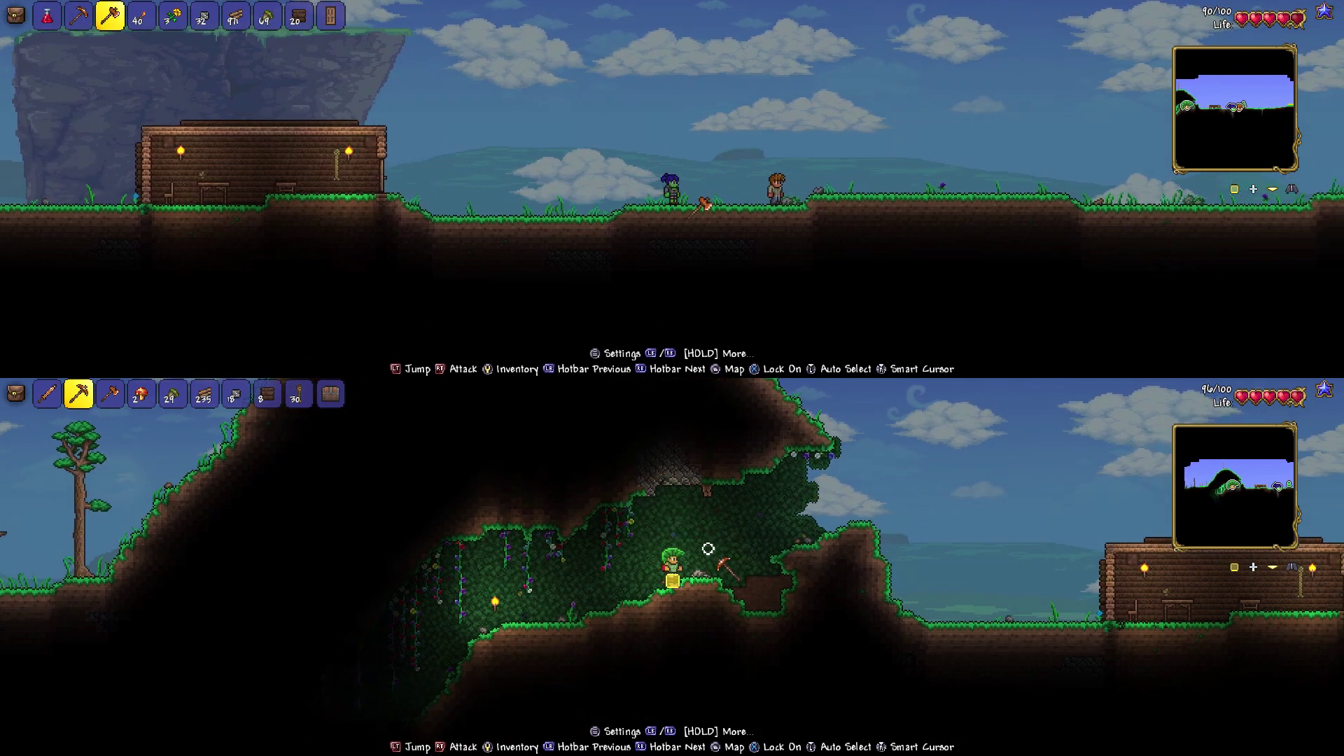
pyautogui.press('a')
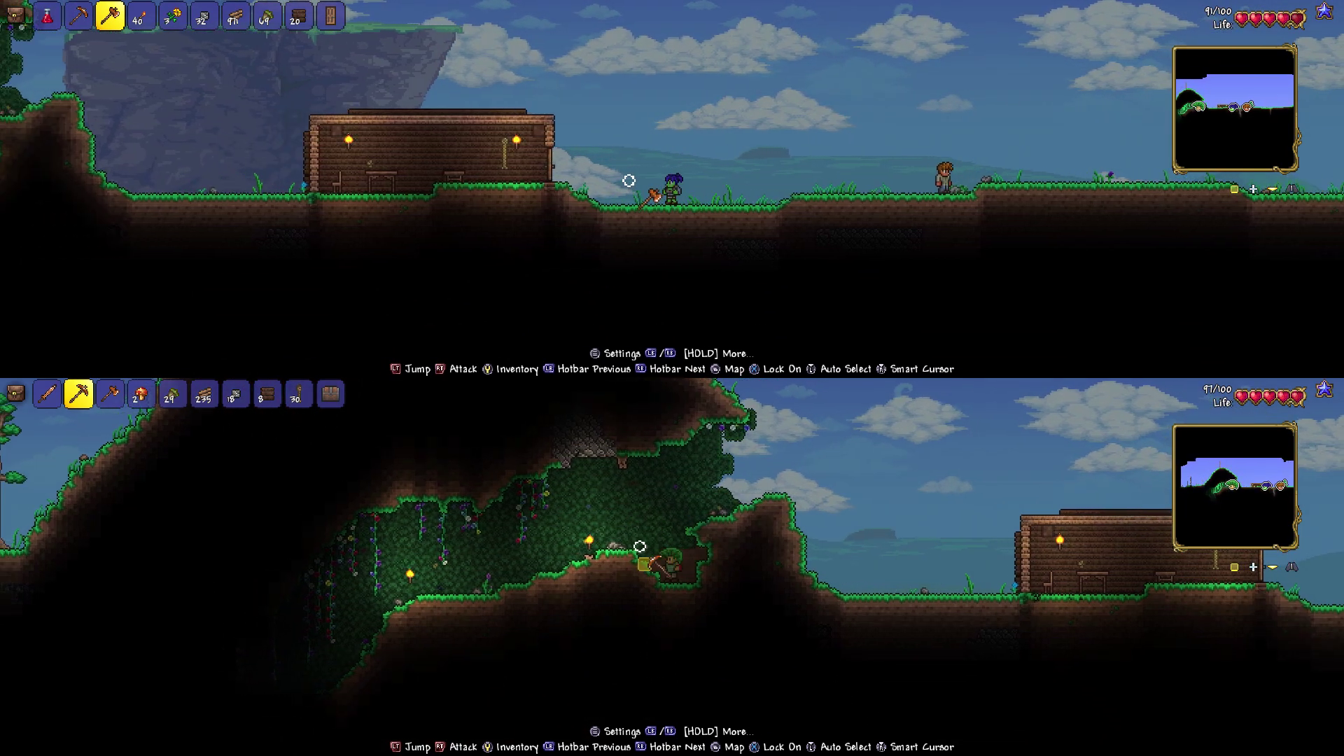
# - Open the top player's inventory and browse the Wooden Arrow, Campfire and Torch recipes
pyautogui.press('a')
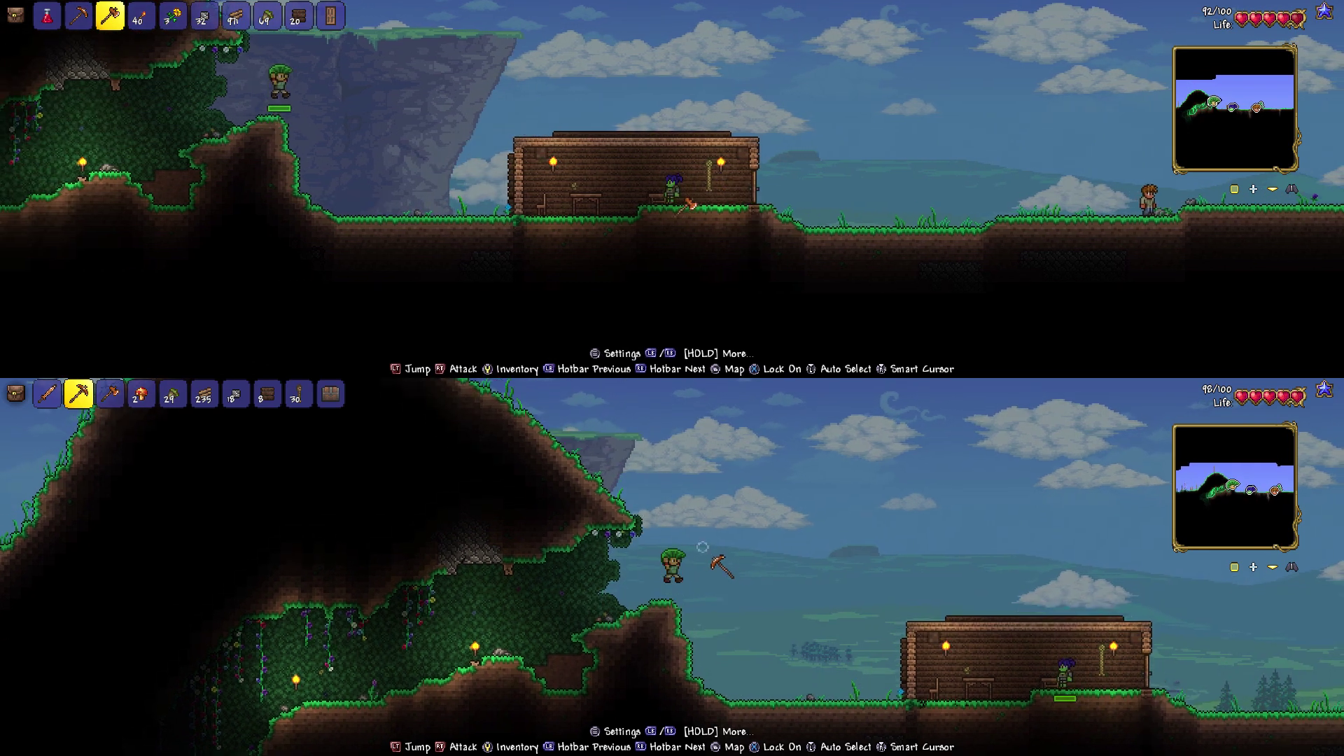
pyautogui.press('a')
pyautogui.press('Escape')
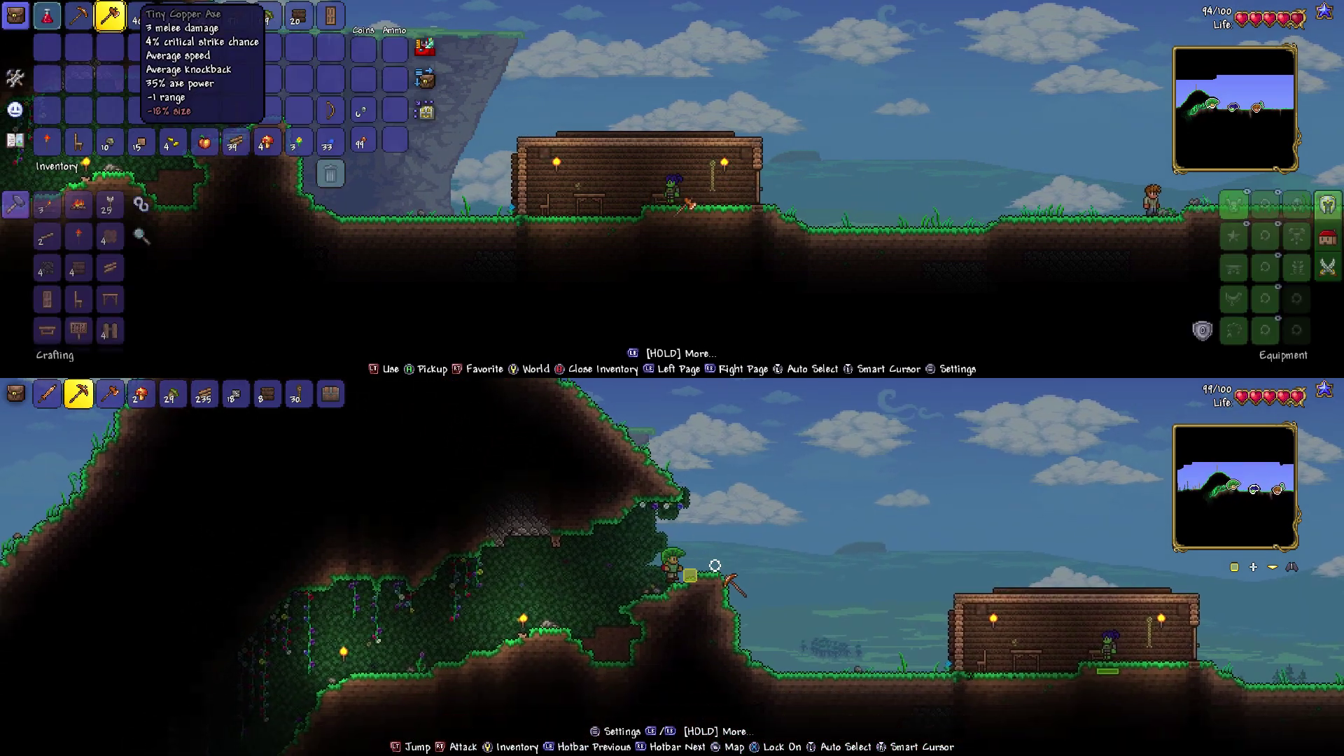
pyautogui.press('Down')
pyautogui.press('Down')
pyautogui.press('Down')
pyautogui.press('Down')
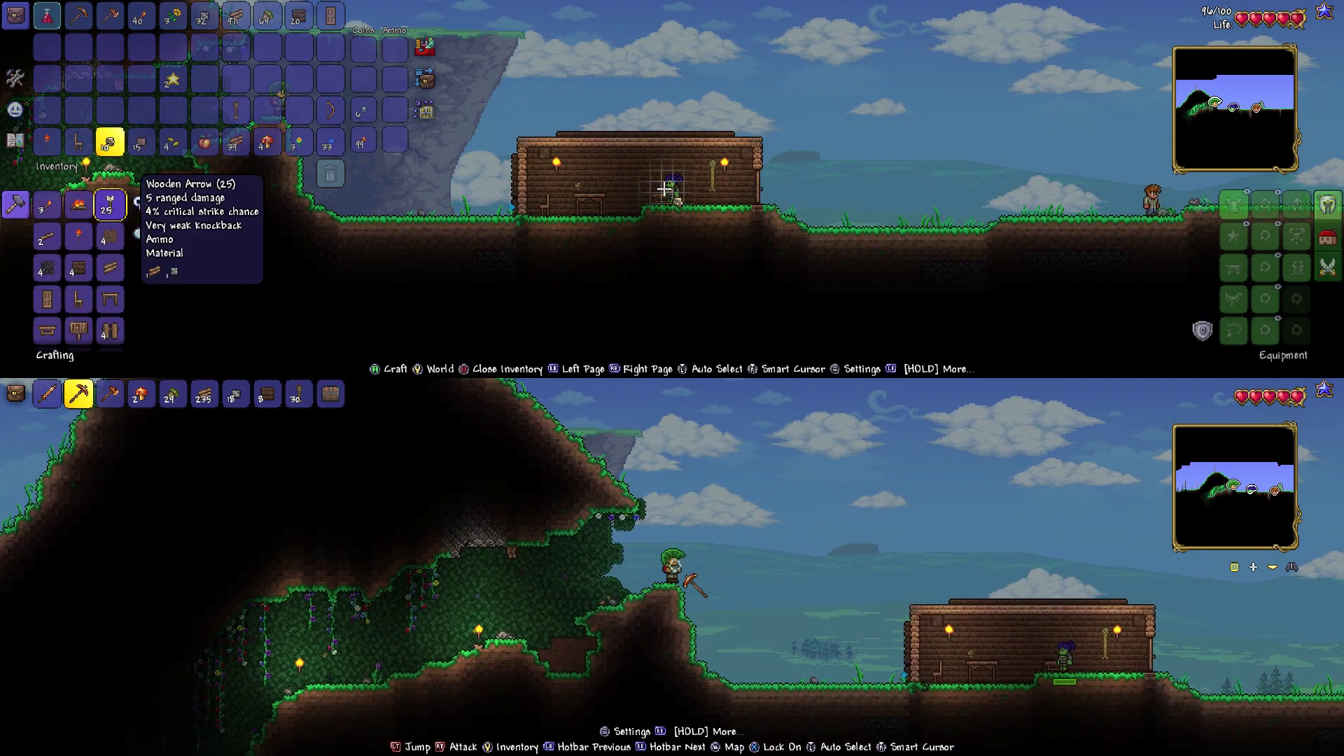
pyautogui.press('Left')
pyautogui.press('a')
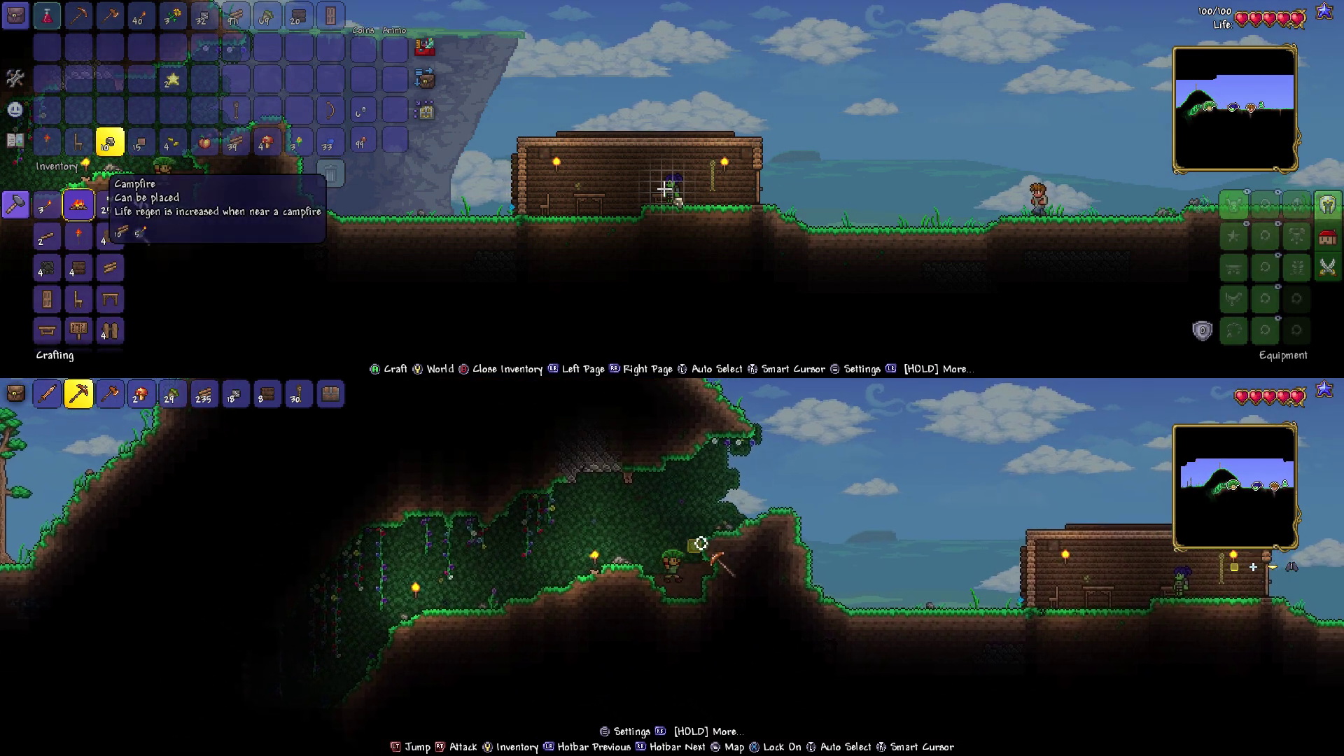
pyautogui.press('Left')
pyautogui.press('Left')
pyautogui.press('d')
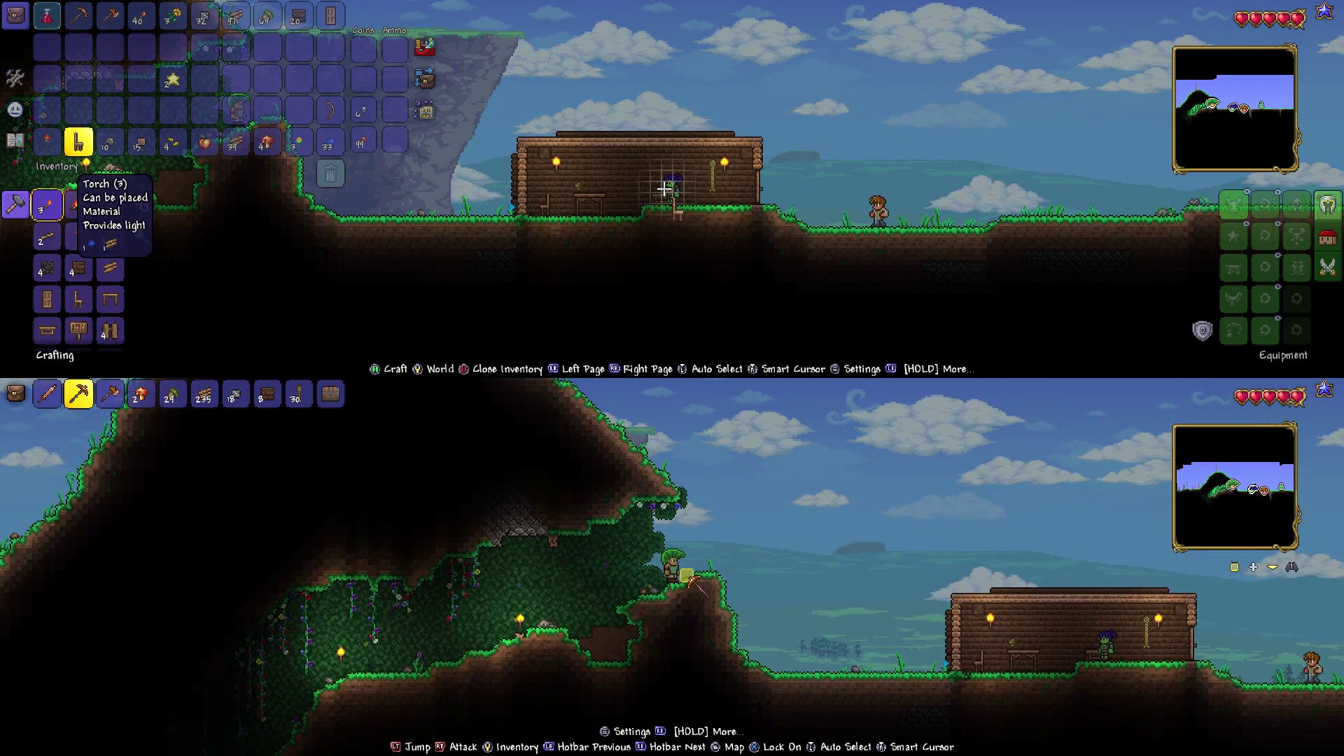
pyautogui.press('Left')
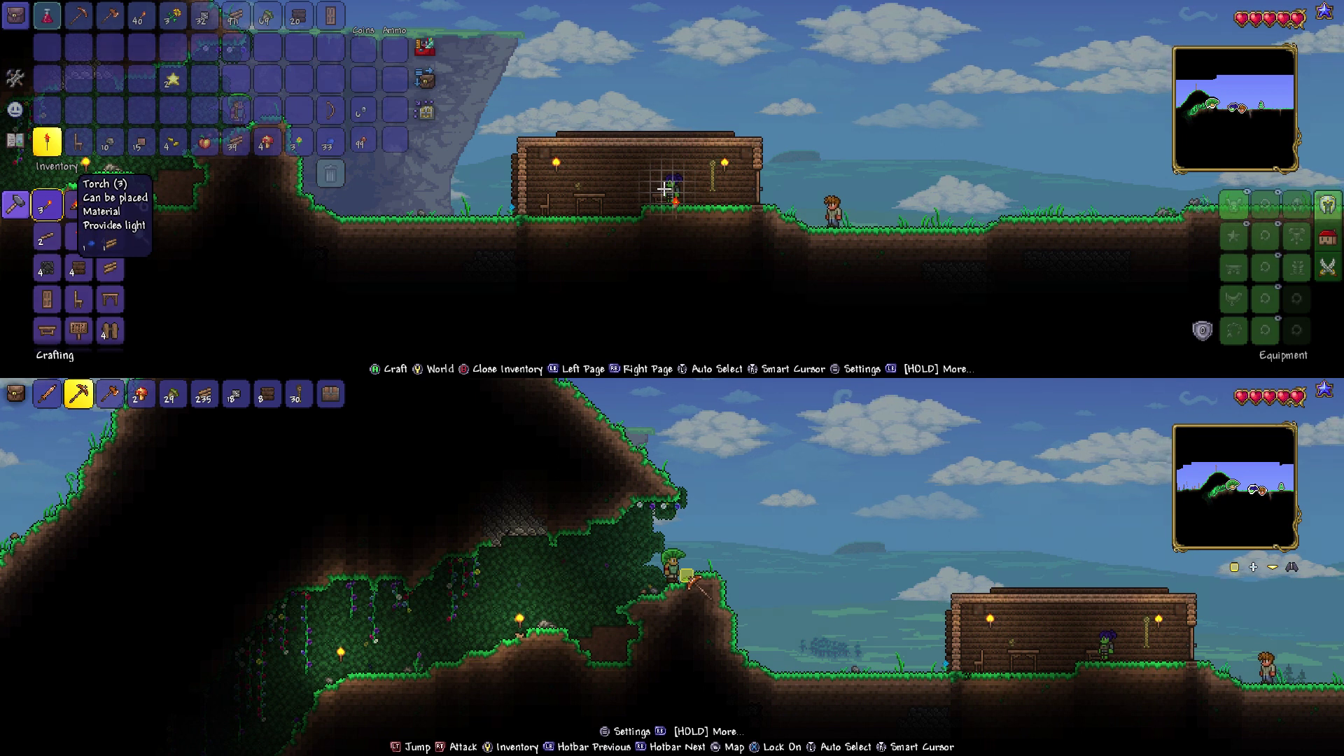
pyautogui.press('Right')
# - Walk the bottom player into the house and close the top player's inventory after browsing recipes
pyautogui.press('d')
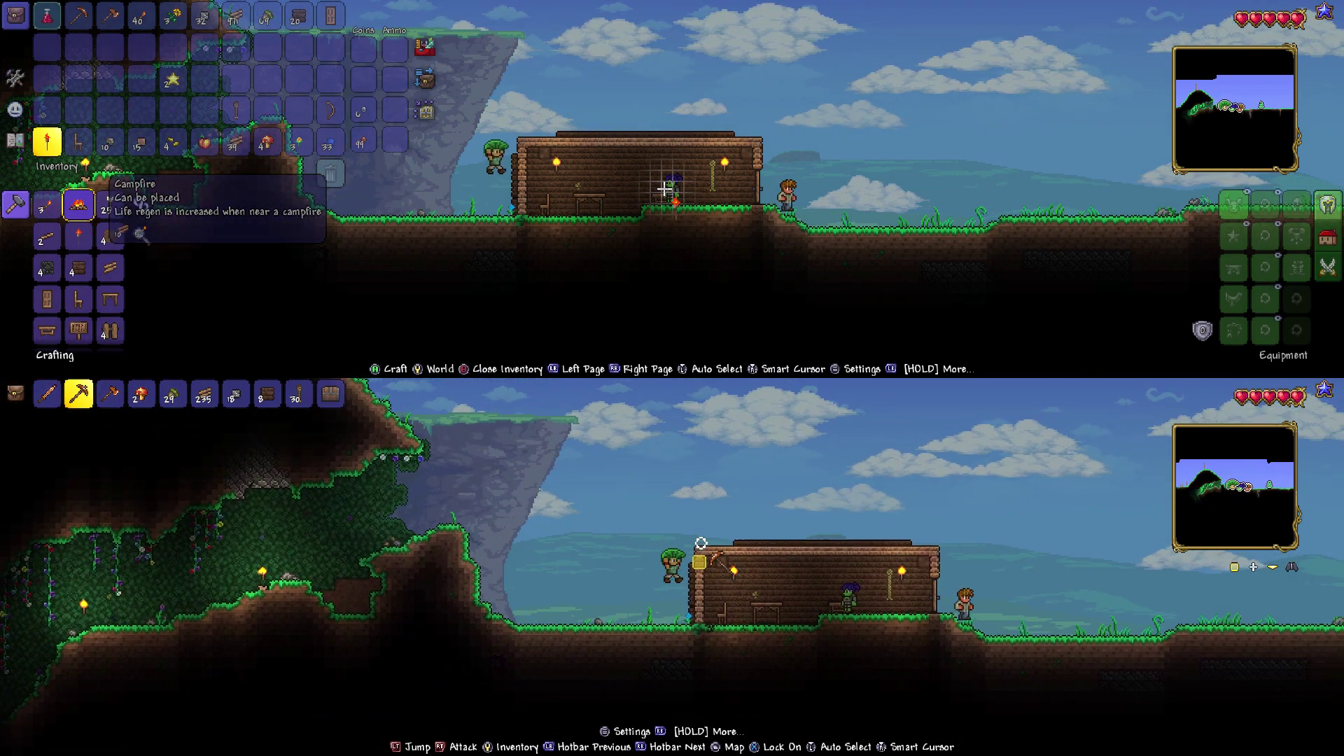
pyautogui.press('space')
pyautogui.press('Left')
pyautogui.press('d')
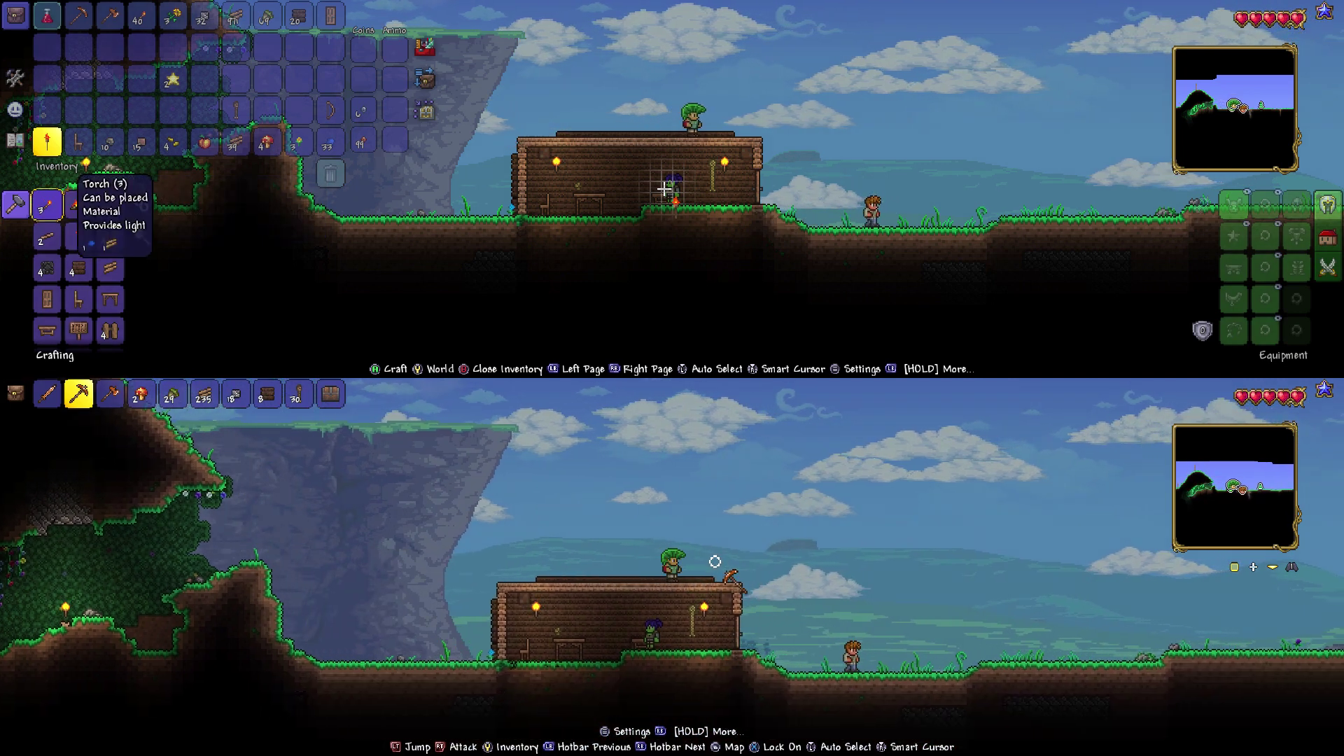
pyautogui.press('a')
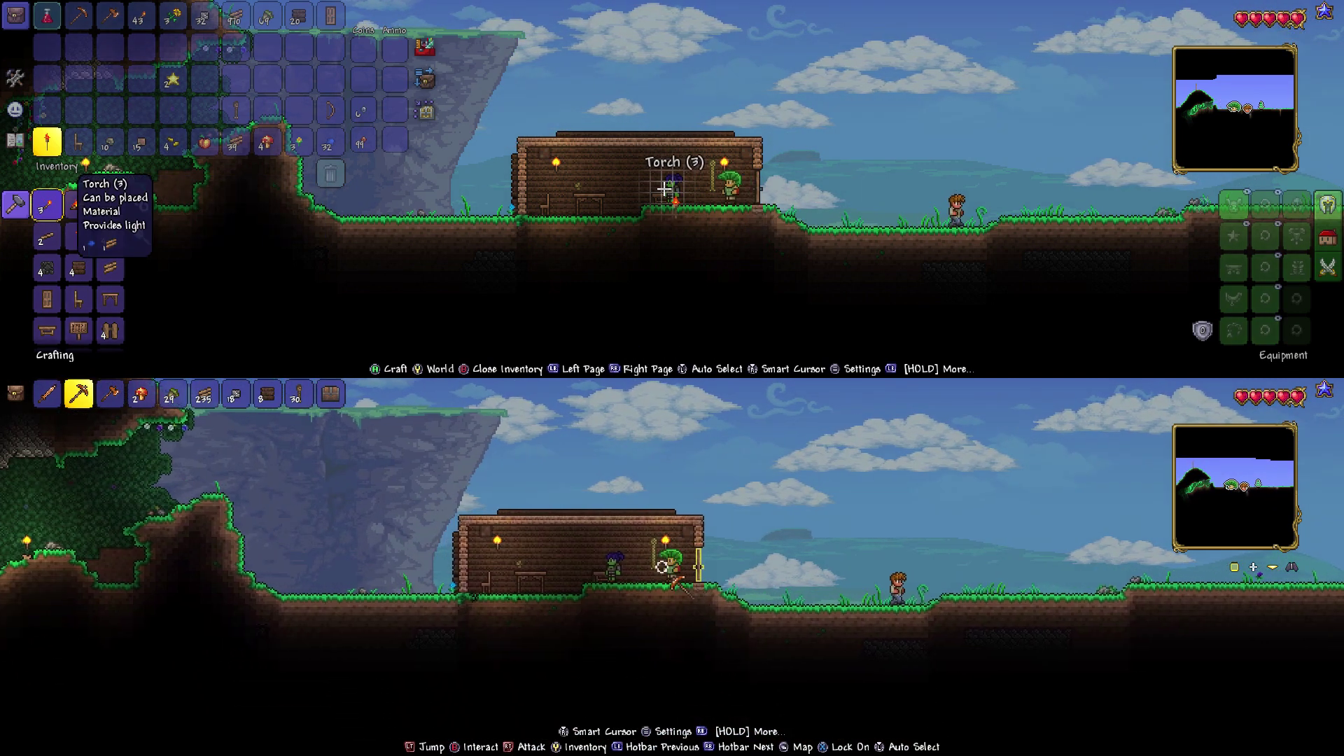
pyautogui.press('a')
pyautogui.press('Up')
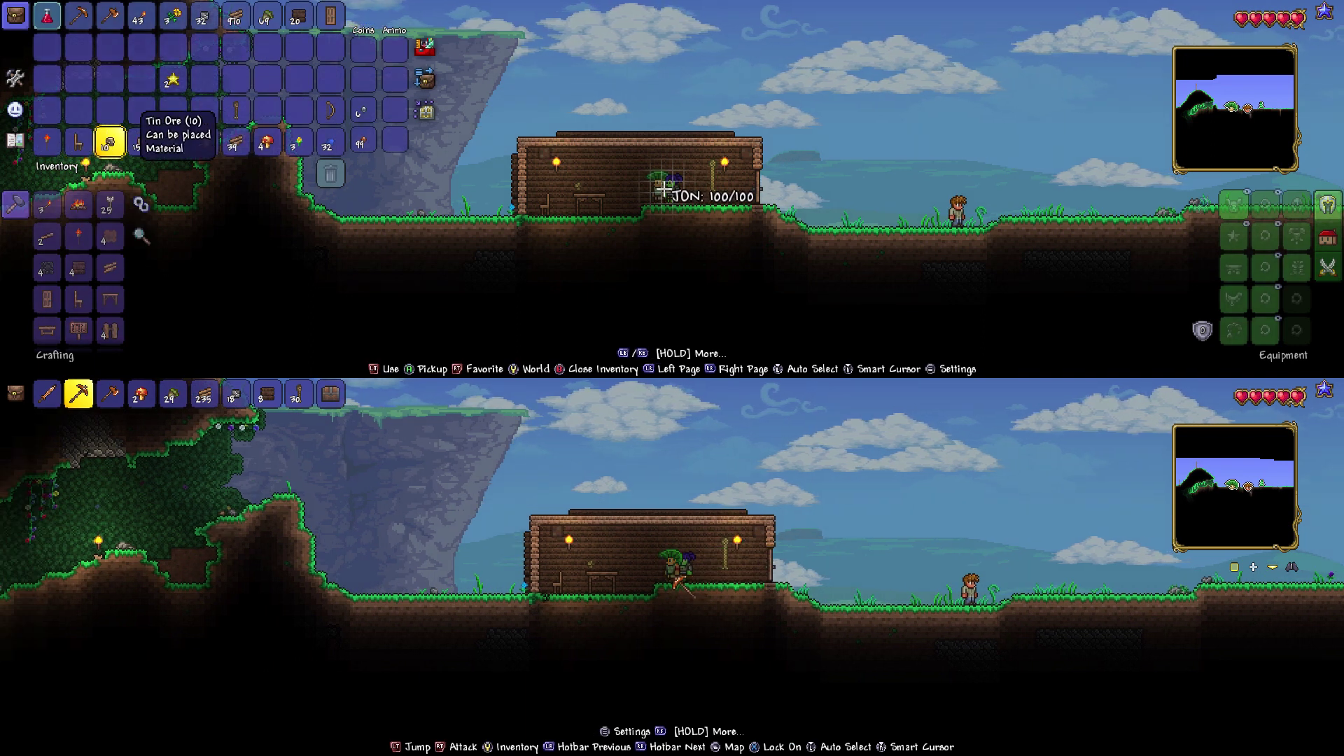
pyautogui.press('Down')
pyautogui.press('Left')
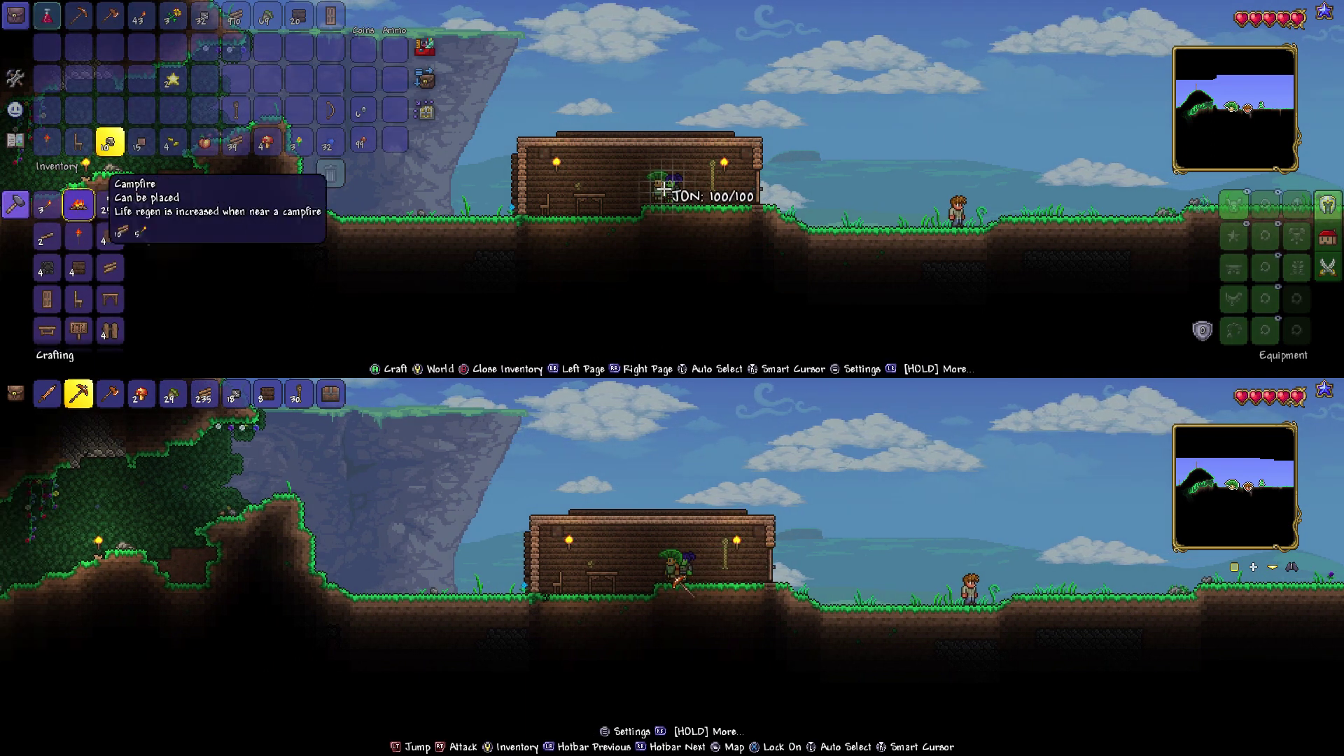
pyautogui.press('Left')
pyautogui.press('Escape')
# - Open the bottom player's inventory and browse to the Wand of Sparking and Silver Coin
pyautogui.press('Down')
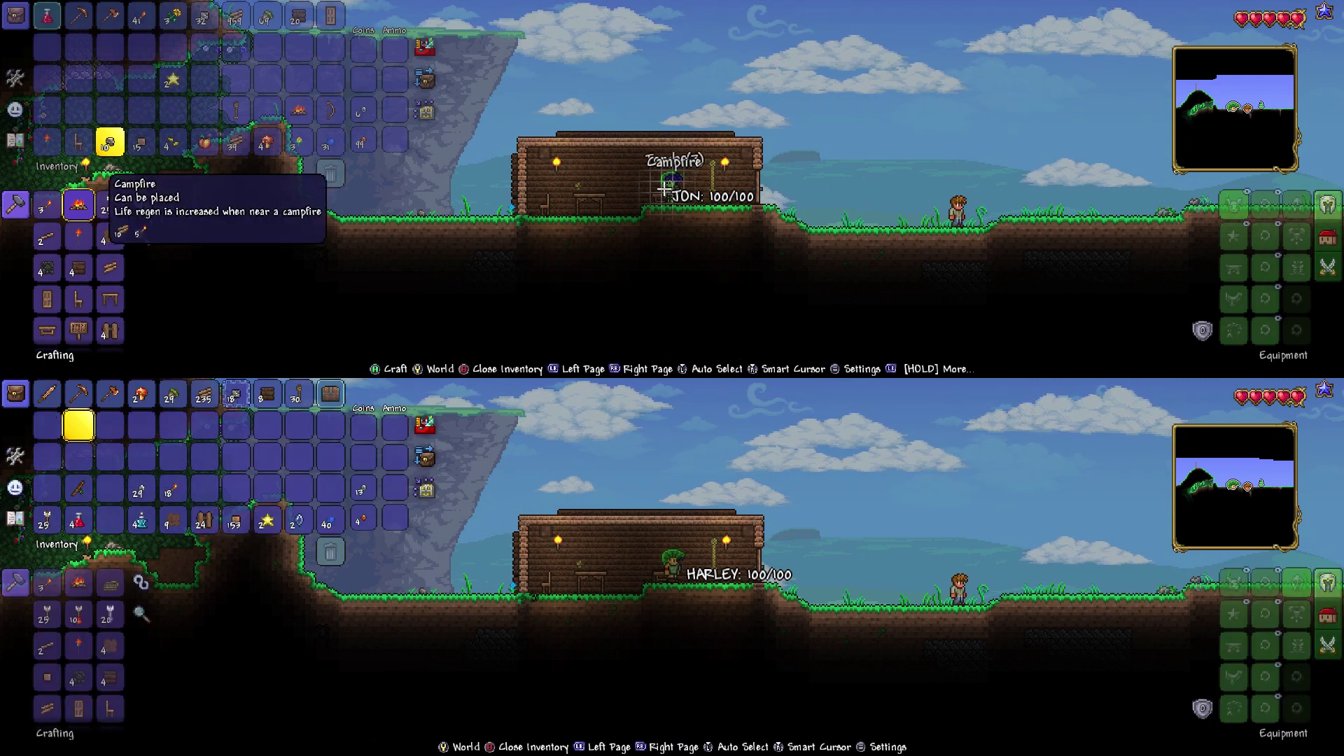
pyautogui.press('Escape')
pyautogui.press('Down')
pyautogui.press('Down')
pyautogui.press('d')
pyautogui.press('Right')
pyautogui.press('Right')
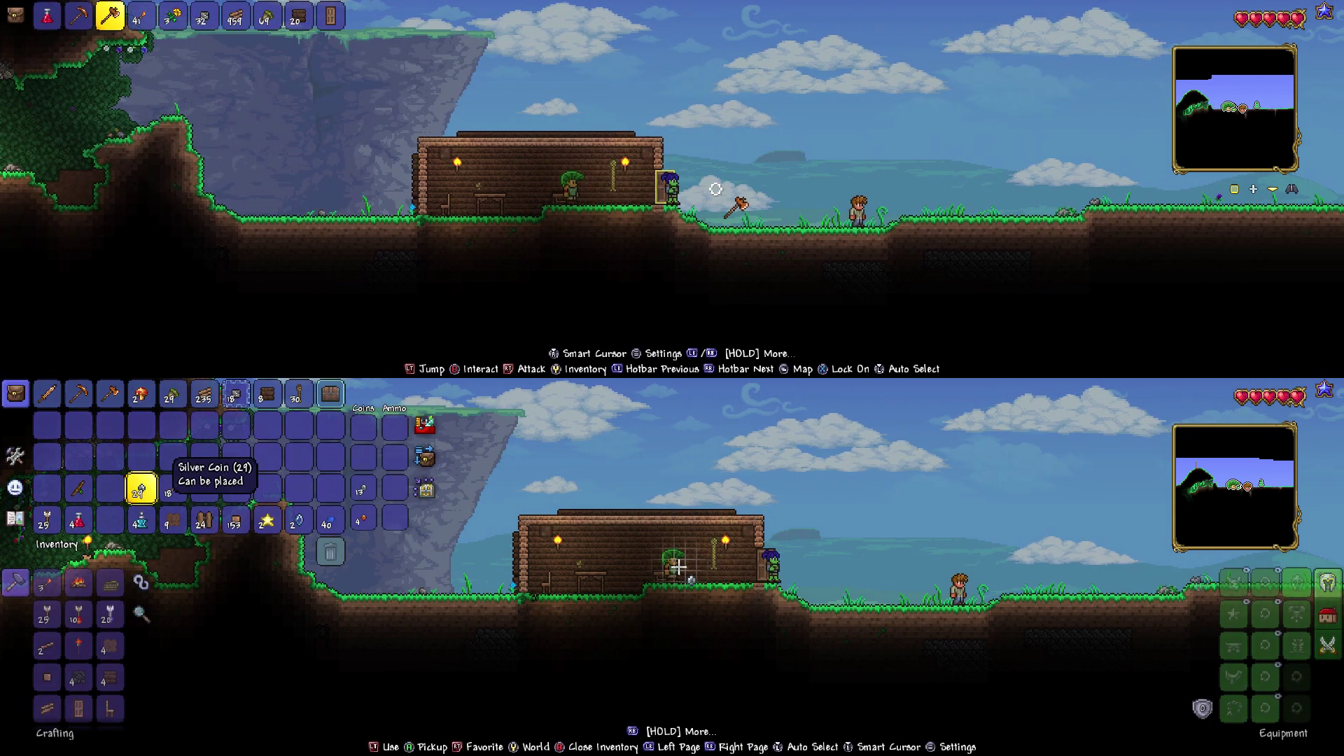
# - Close the bottom player's inventory, switch their held item, and open the top player's inventory
pyautogui.press('d')
pyautogui.press('Left')
pyautogui.press('Down')
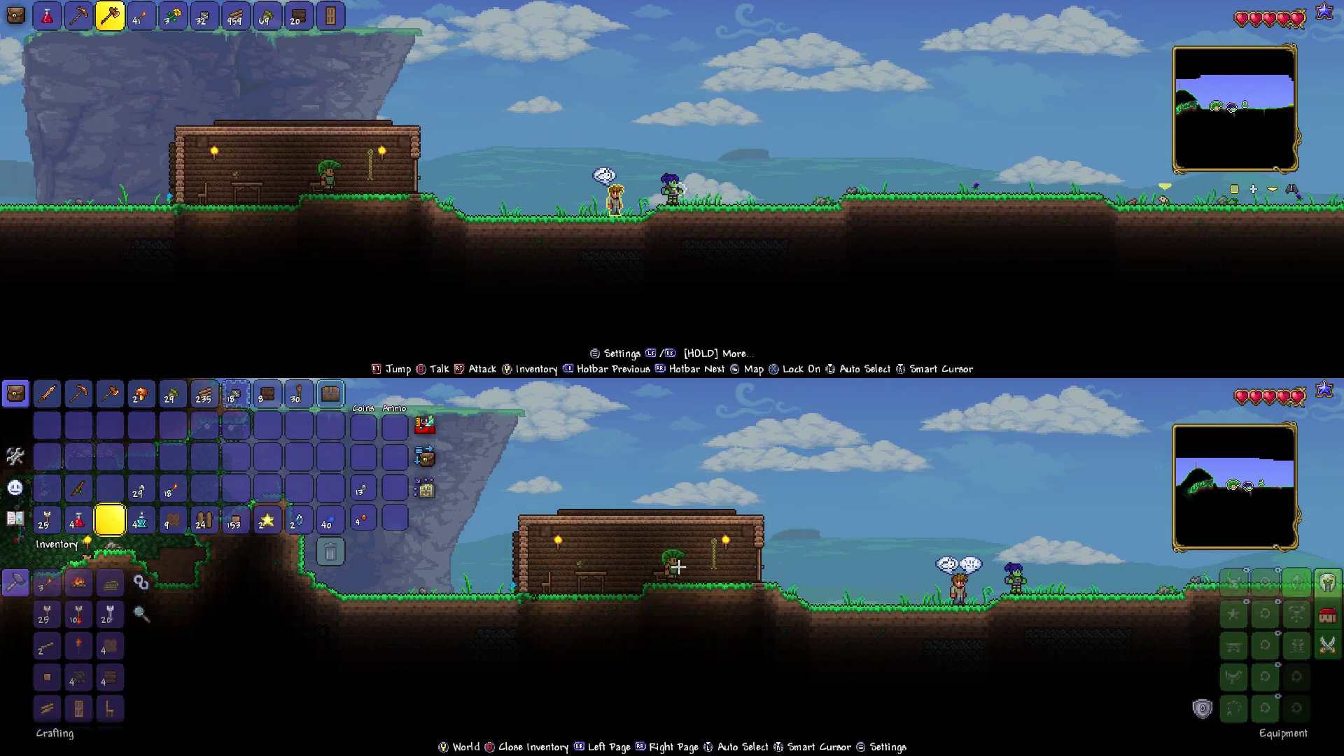
pyautogui.press('Escape')
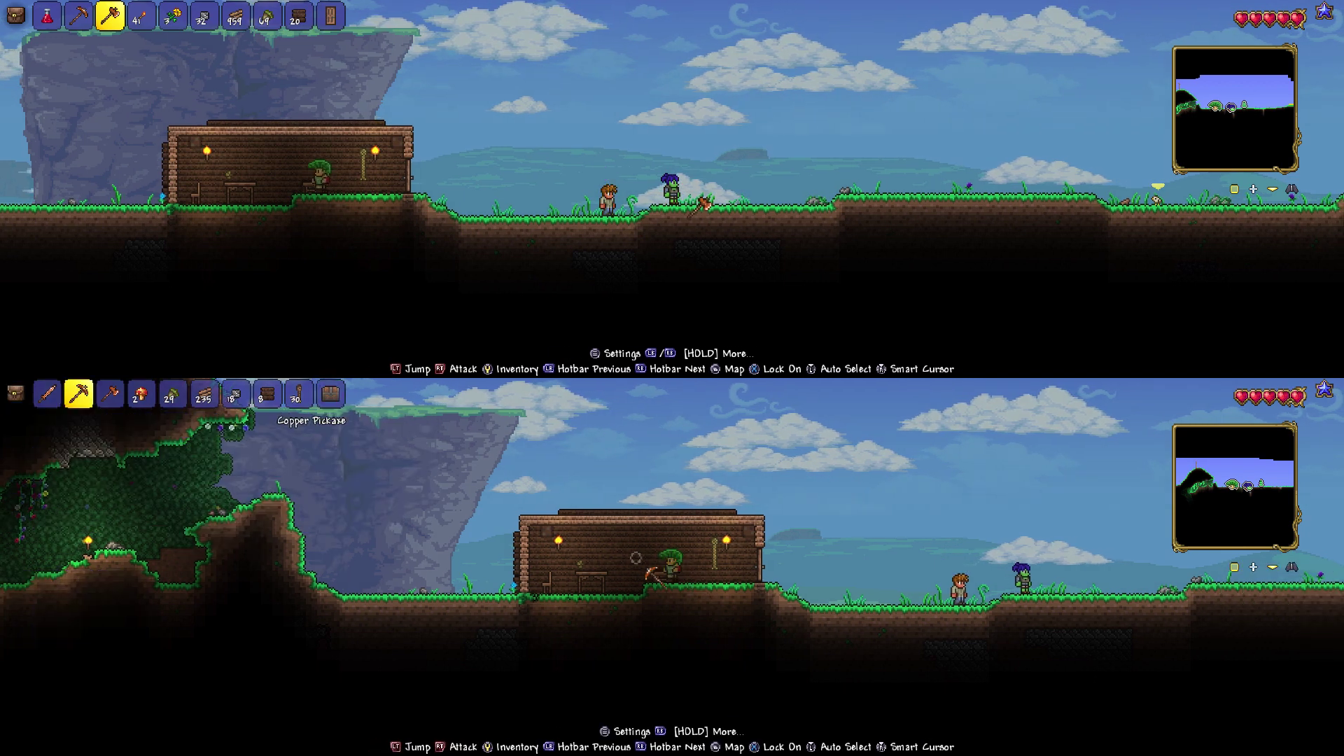
pyautogui.press('6')
pyautogui.press('Escape')
pyautogui.press('0')
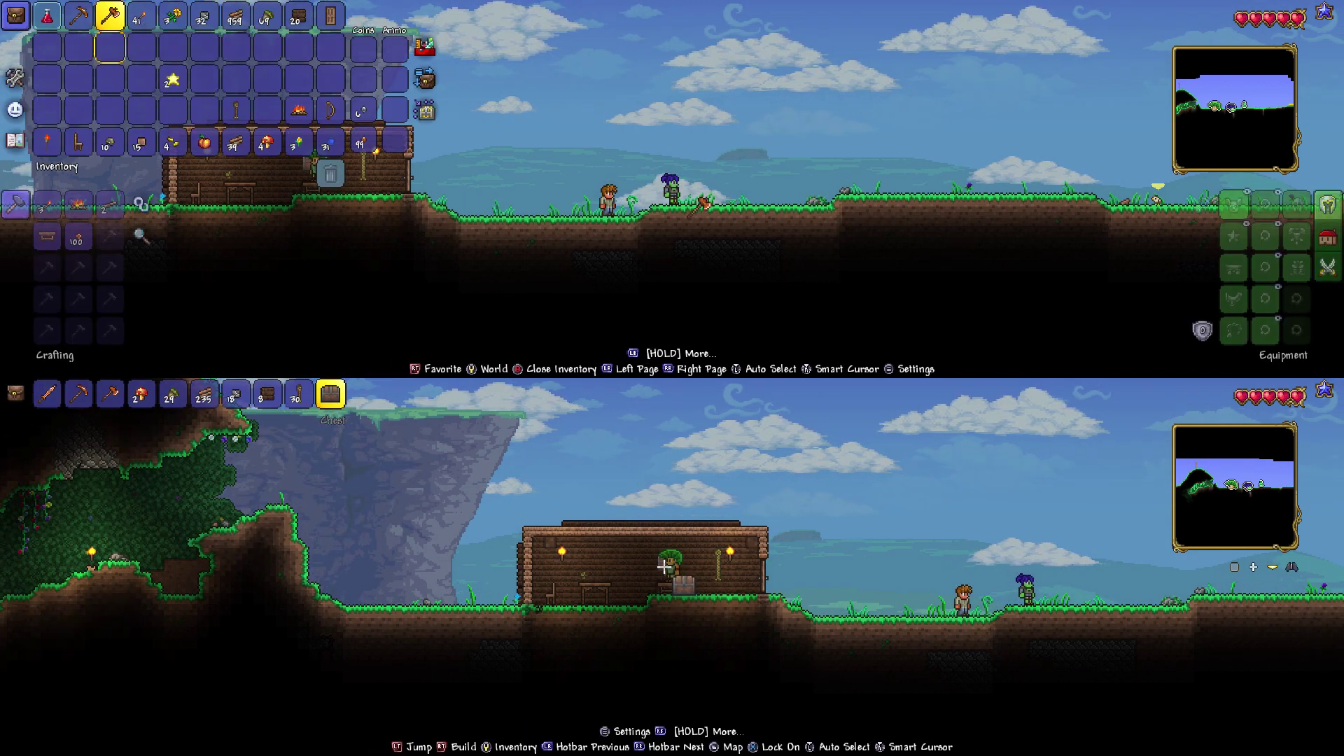
# - Move the top player's focus to the Campfire while the bottom player walks back through the house
pyautogui.press('Right')
pyautogui.press('Right')
pyautogui.press('Right')
pyautogui.press('Down')
pyautogui.press('Down')
pyautogui.press('Right')
pyautogui.press('Right')
pyautogui.press('0')
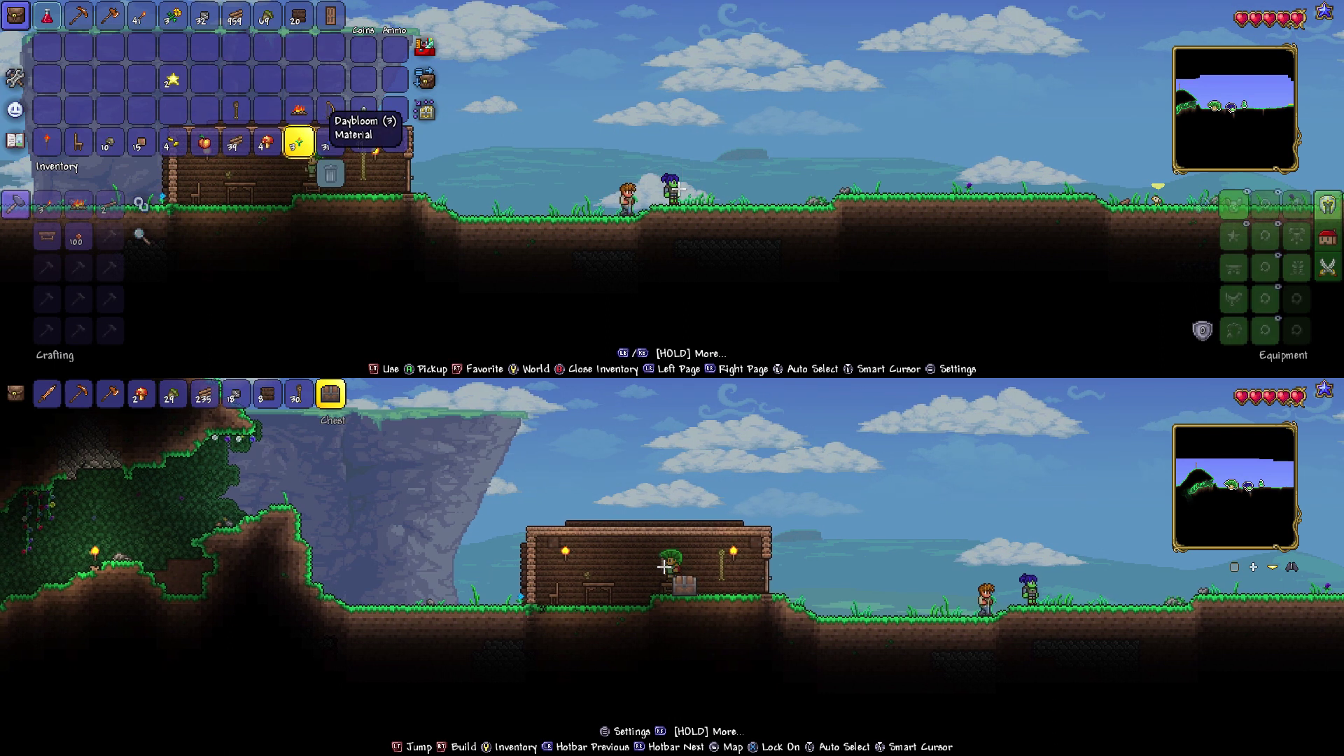
pyautogui.press('Up')
pyautogui.press('a')
pyautogui.press('d')
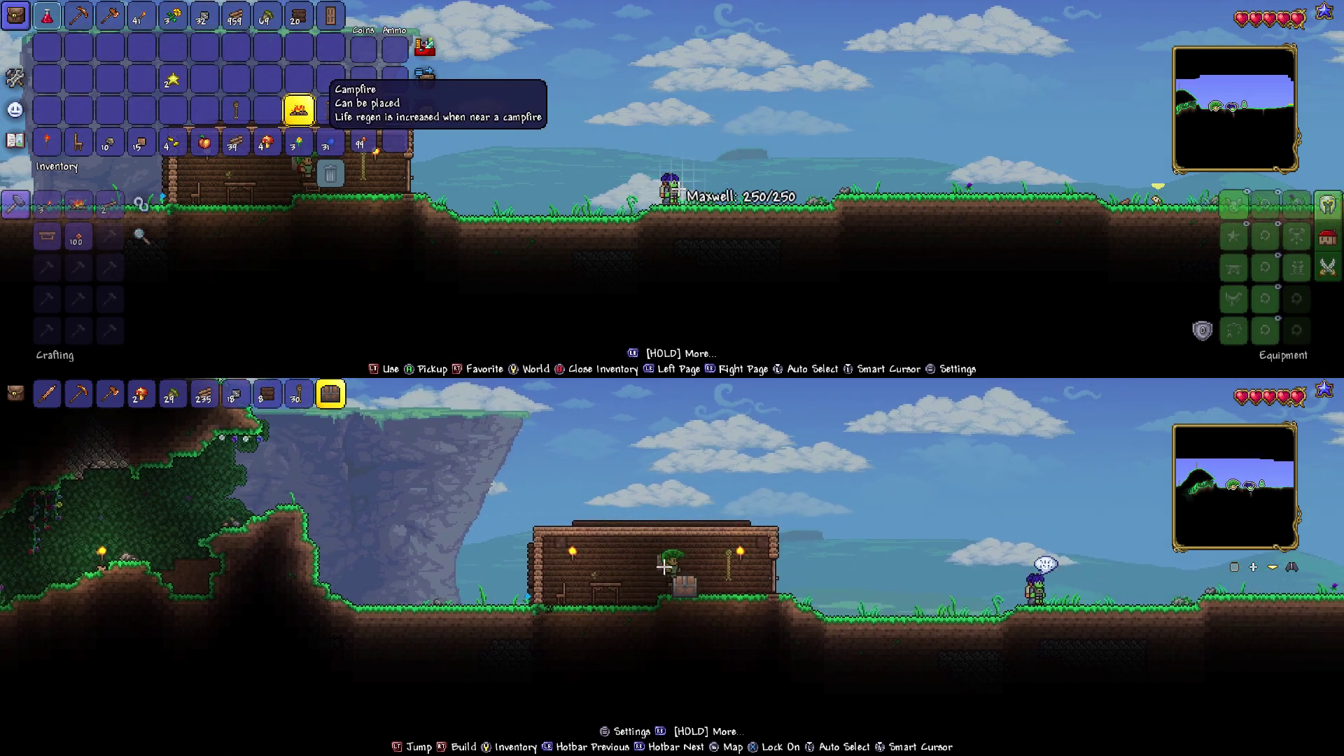
# - Move the top player's Campfire into the last hotbar slot
pyautogui.press('a')
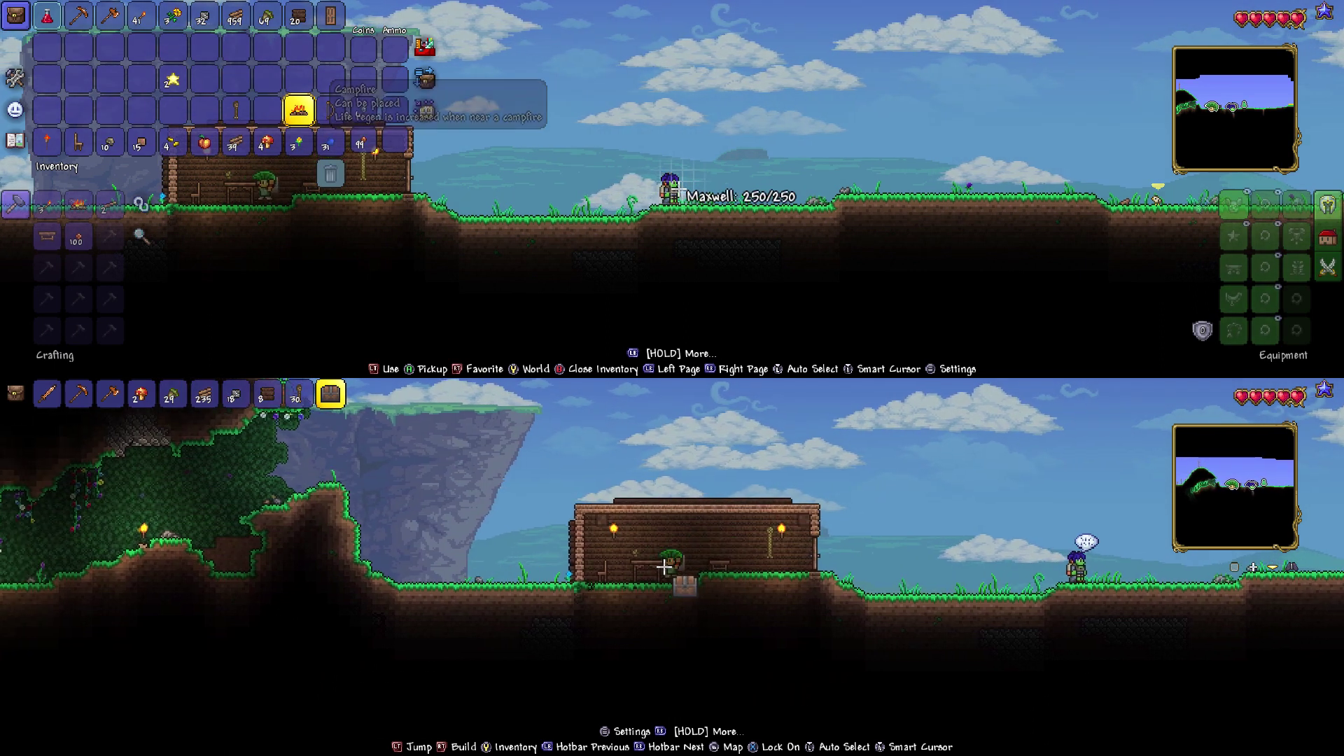
pyautogui.press('Return')
pyautogui.press('Up')
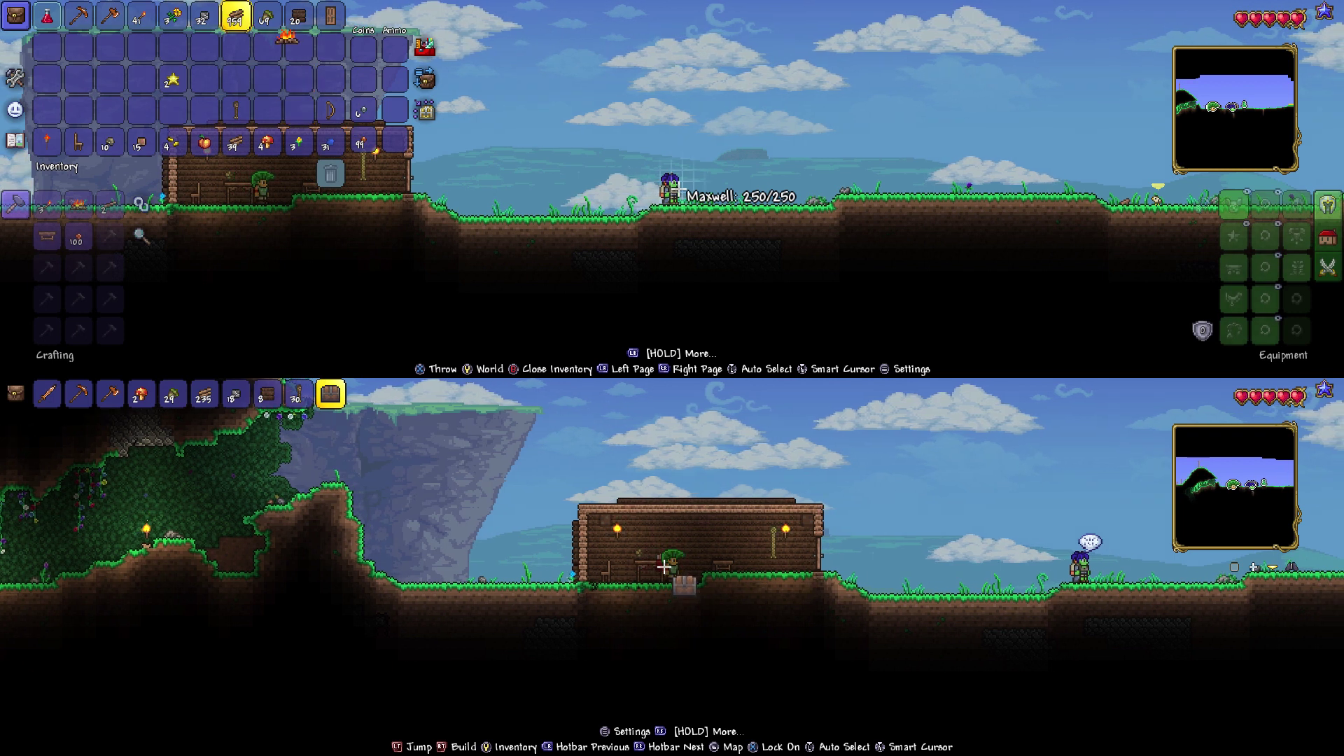
pyautogui.press('Right')
pyautogui.press('Right')
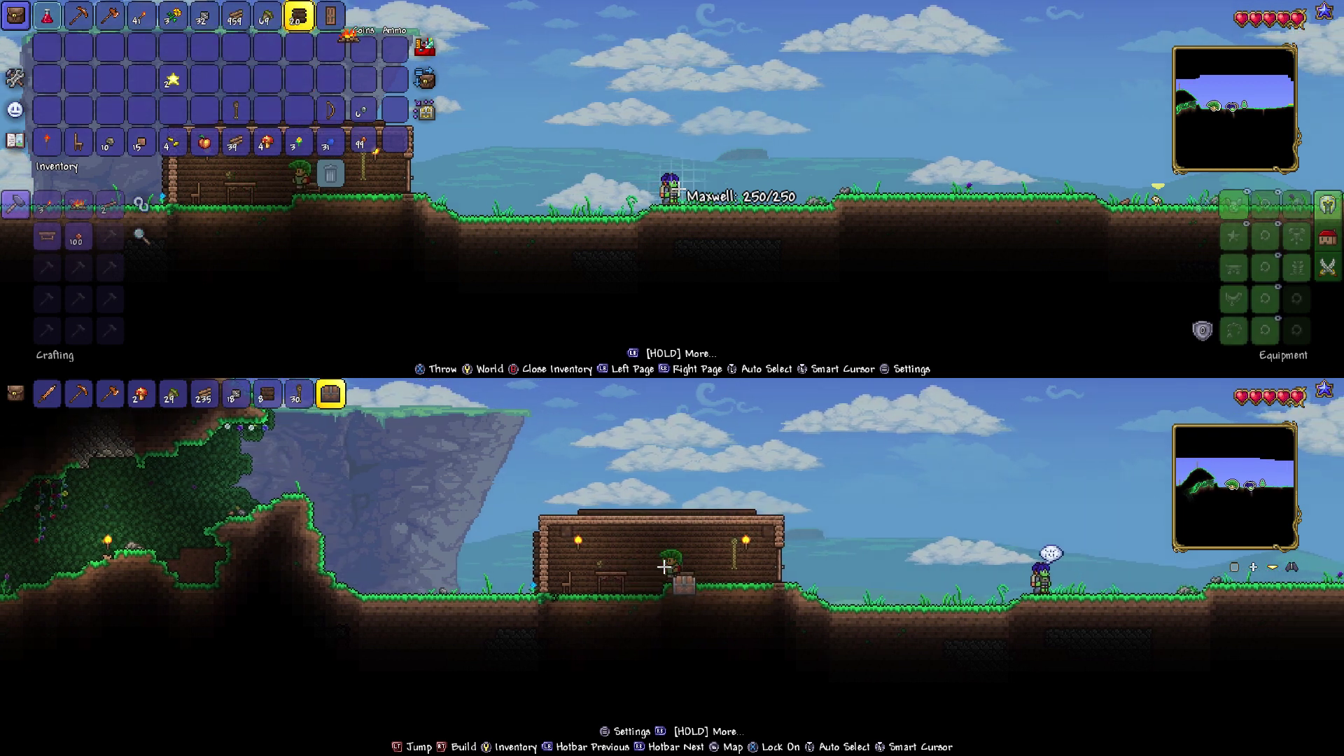
pyautogui.press('Right')
pyautogui.press('Return')
# - Carry the Campfire toward the equipment slots and open the house chest for the bottom player
pyautogui.press('Down')
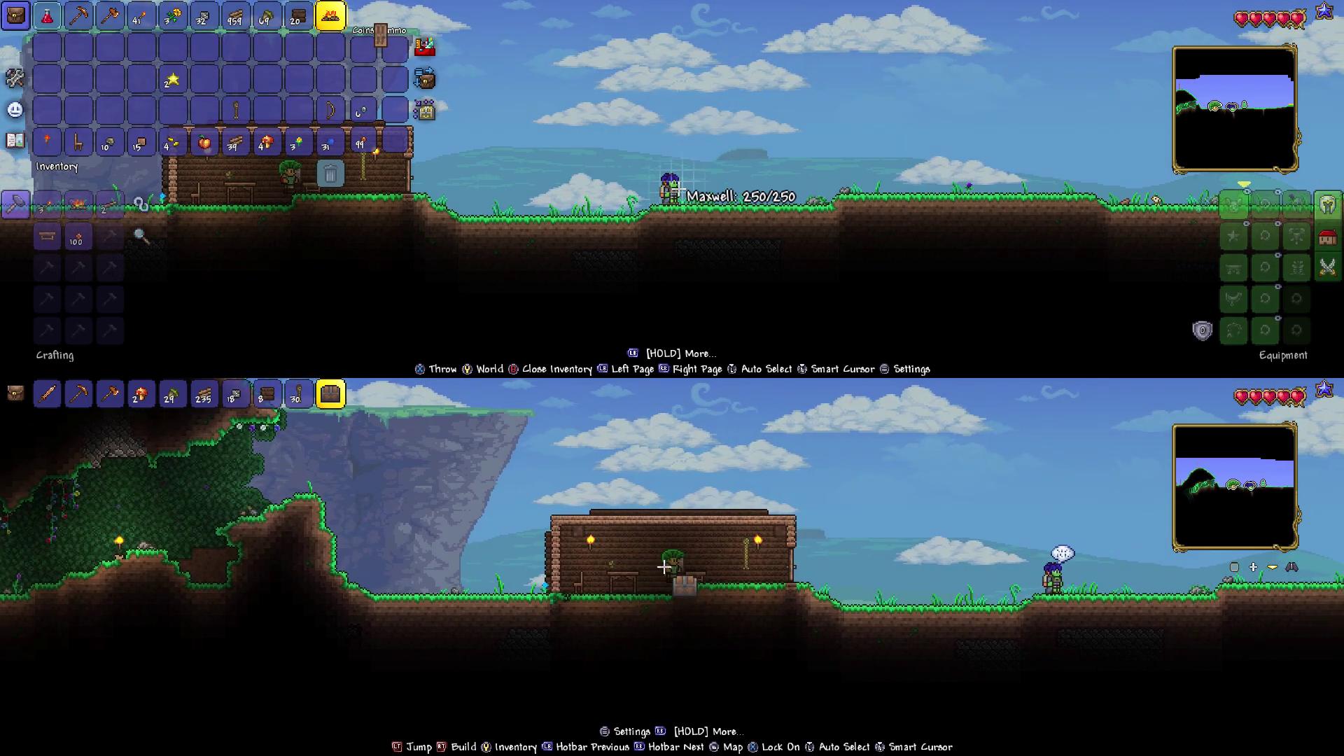
pyautogui.press('Down')
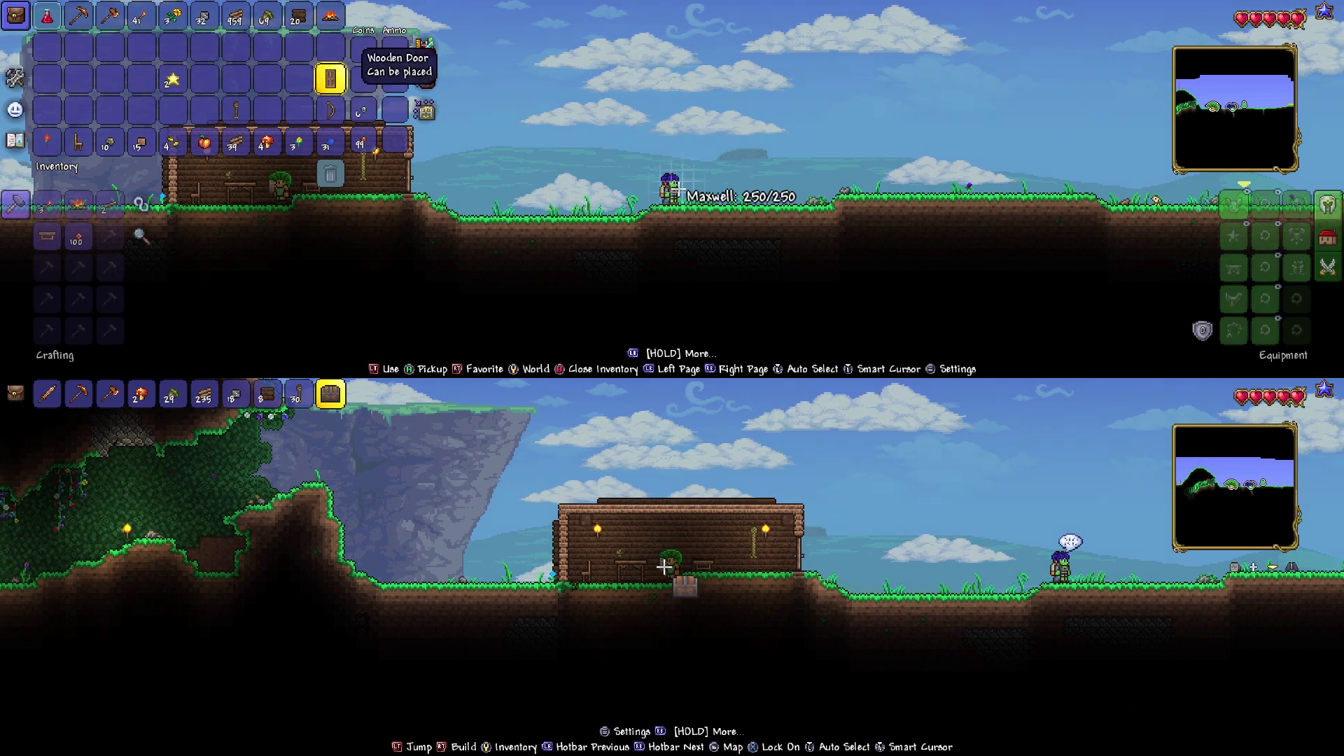
pyautogui.press('Up')
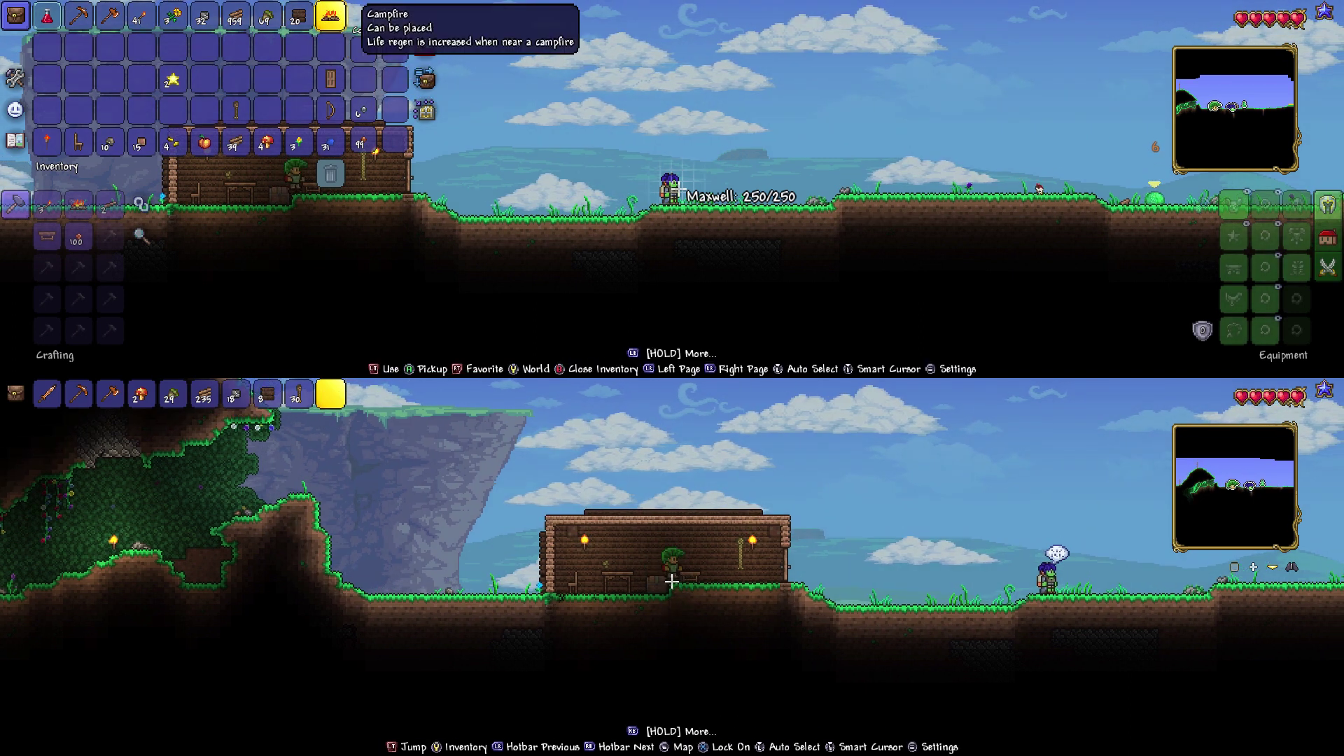
pyautogui.press('Return')
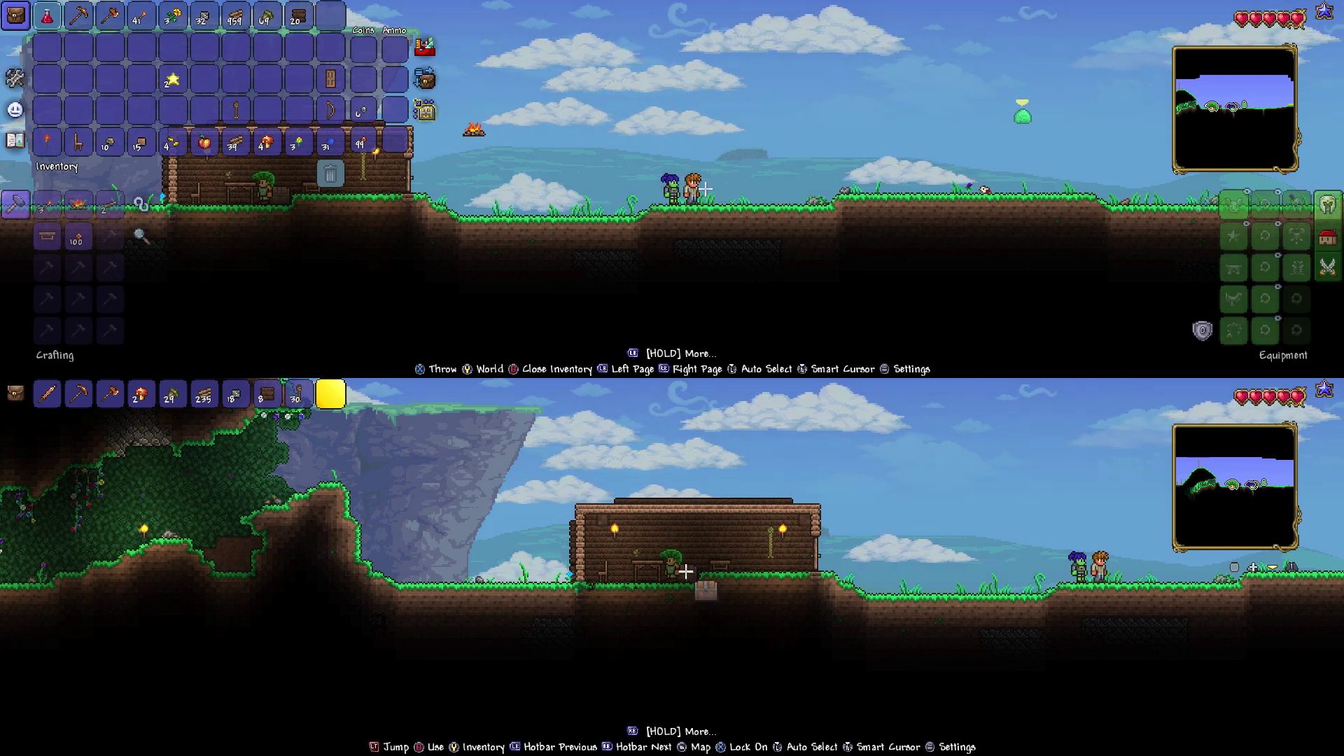
pyautogui.press('Right')
pyautogui.press('Return')
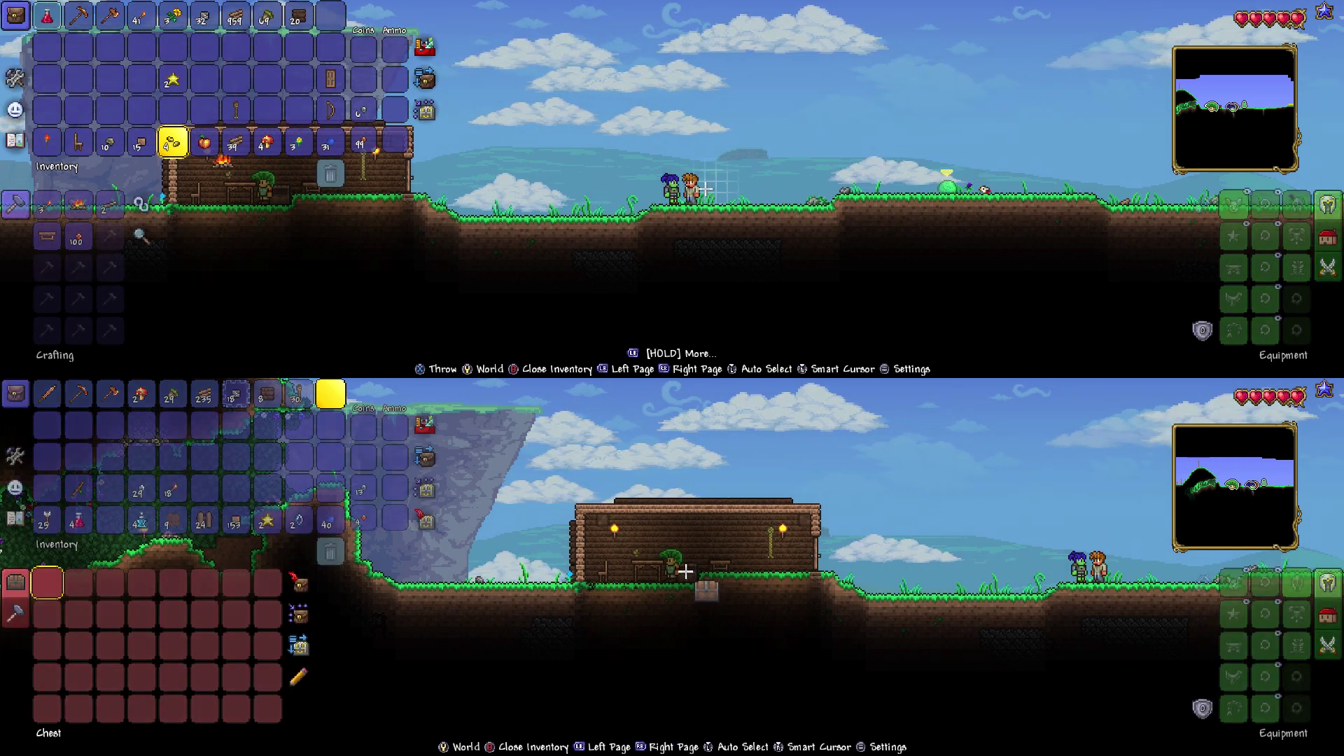
# - Deposit the Wooden Arrows into the house chest
pyautogui.press('Up')
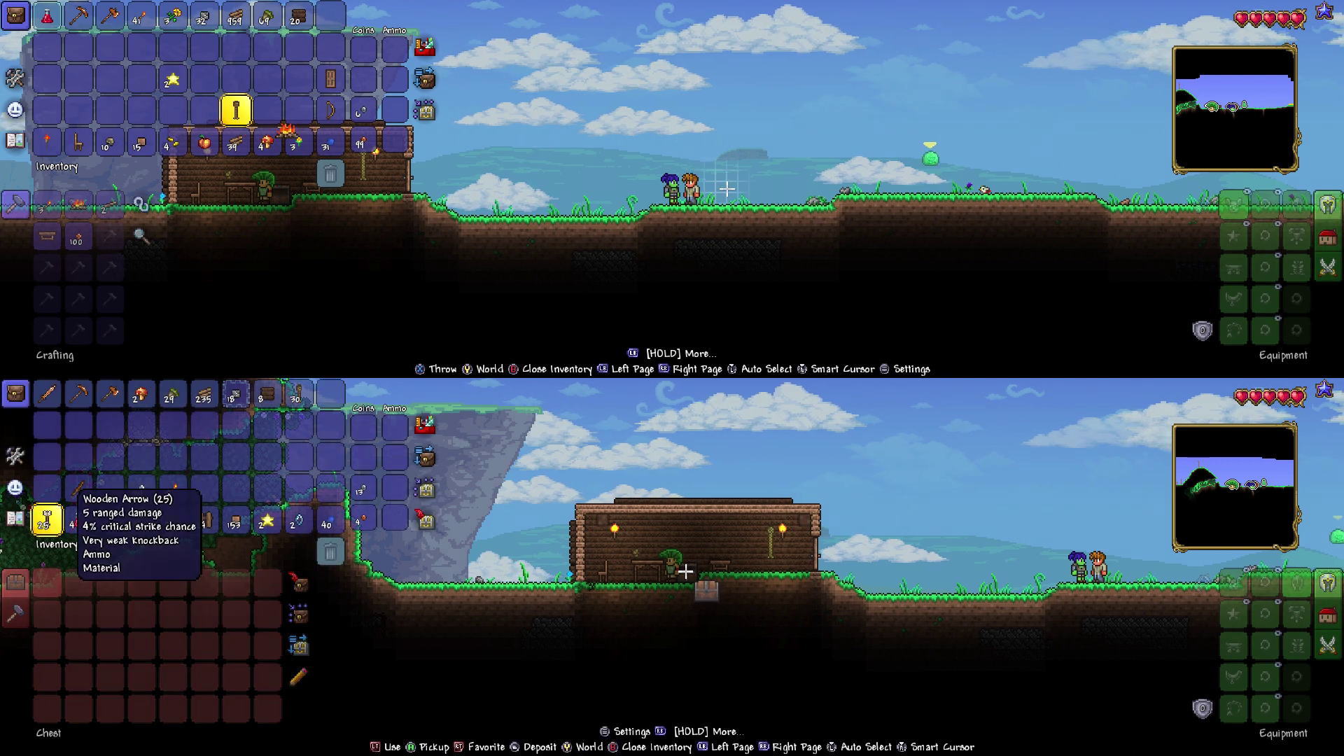
pyautogui.press('Up')
pyautogui.press('Right')
pyautogui.press('Right')
pyautogui.press('Right')
pyautogui.press('Return')
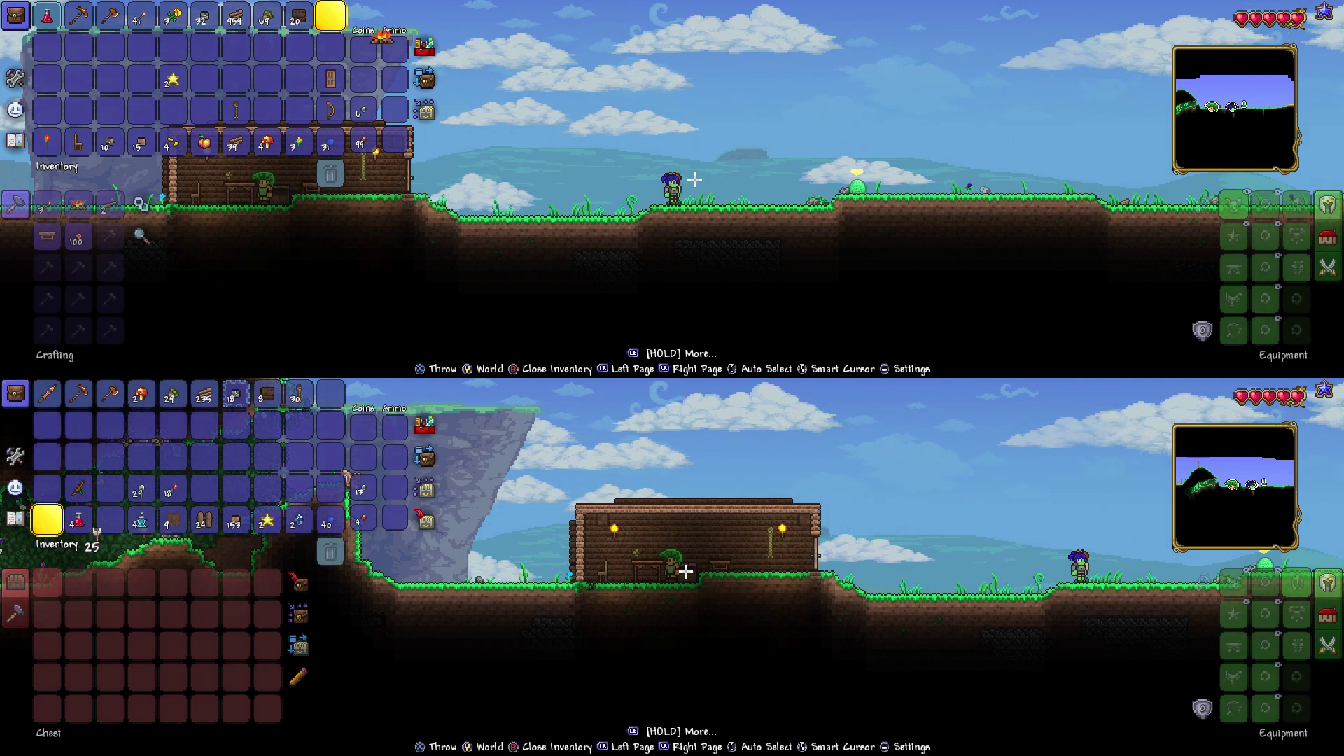
pyautogui.press('Down')
pyautogui.press('Return')
# - Store the Lesser Healing Potion in the chest while the top player closes their inventory
pyautogui.press('Up')
pyautogui.press('Right')
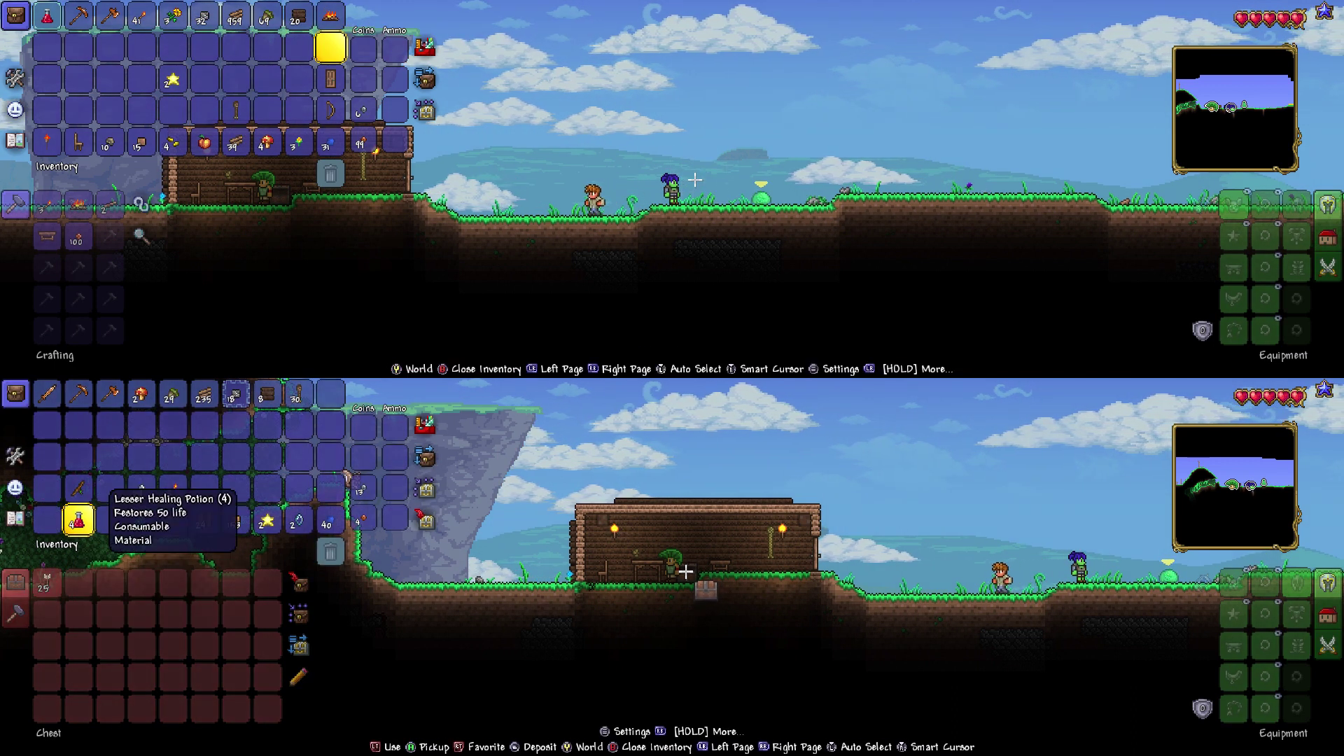
pyautogui.press('Up')
pyautogui.press('Return')
pyautogui.press('Left')
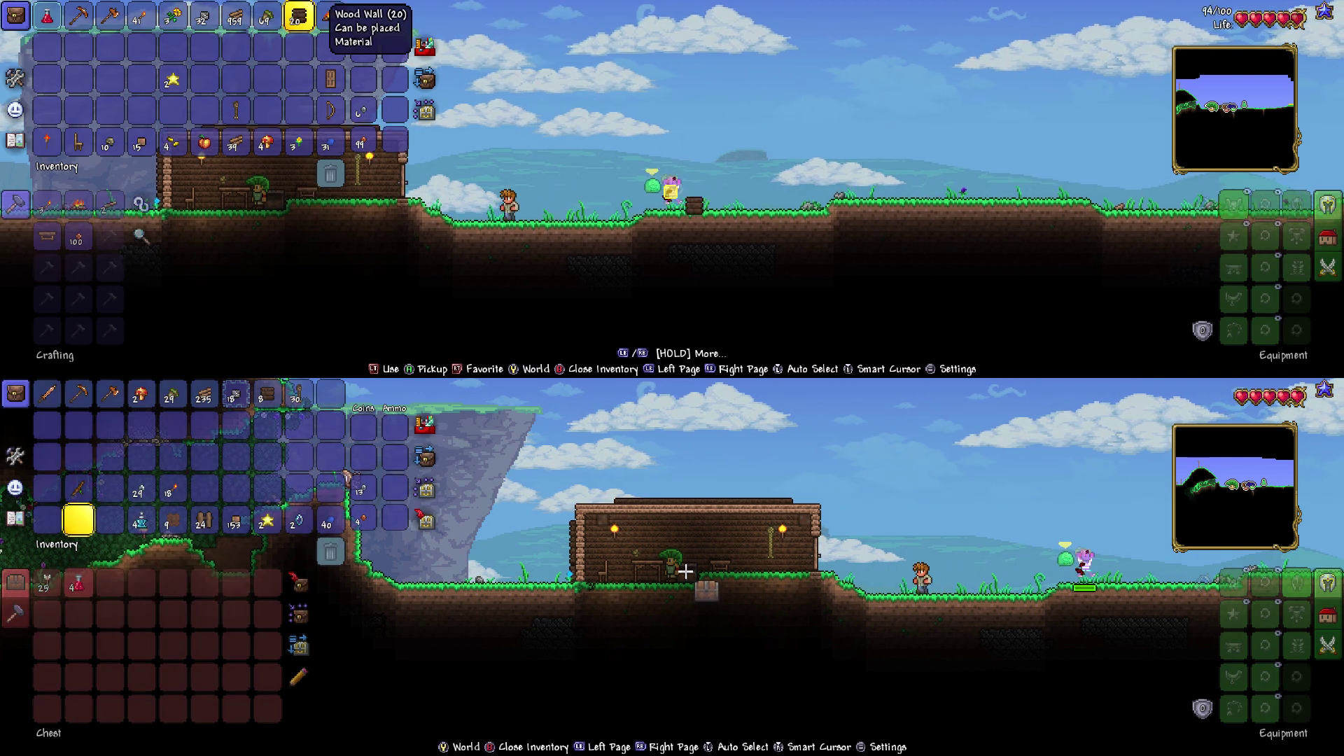
pyautogui.press('Left')
pyautogui.press('Left')
pyautogui.press('Left')
pyautogui.press('Right')
pyautogui.press('Right')
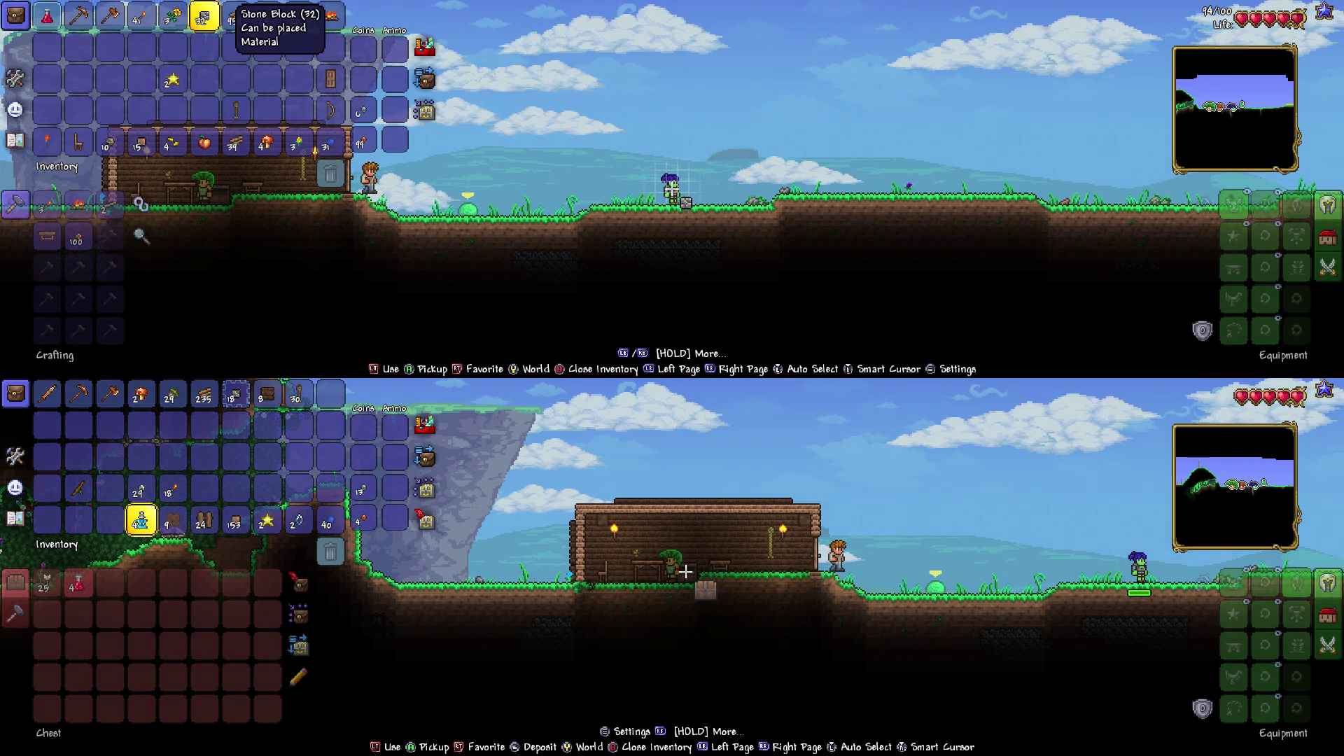
pyautogui.press('Escape')
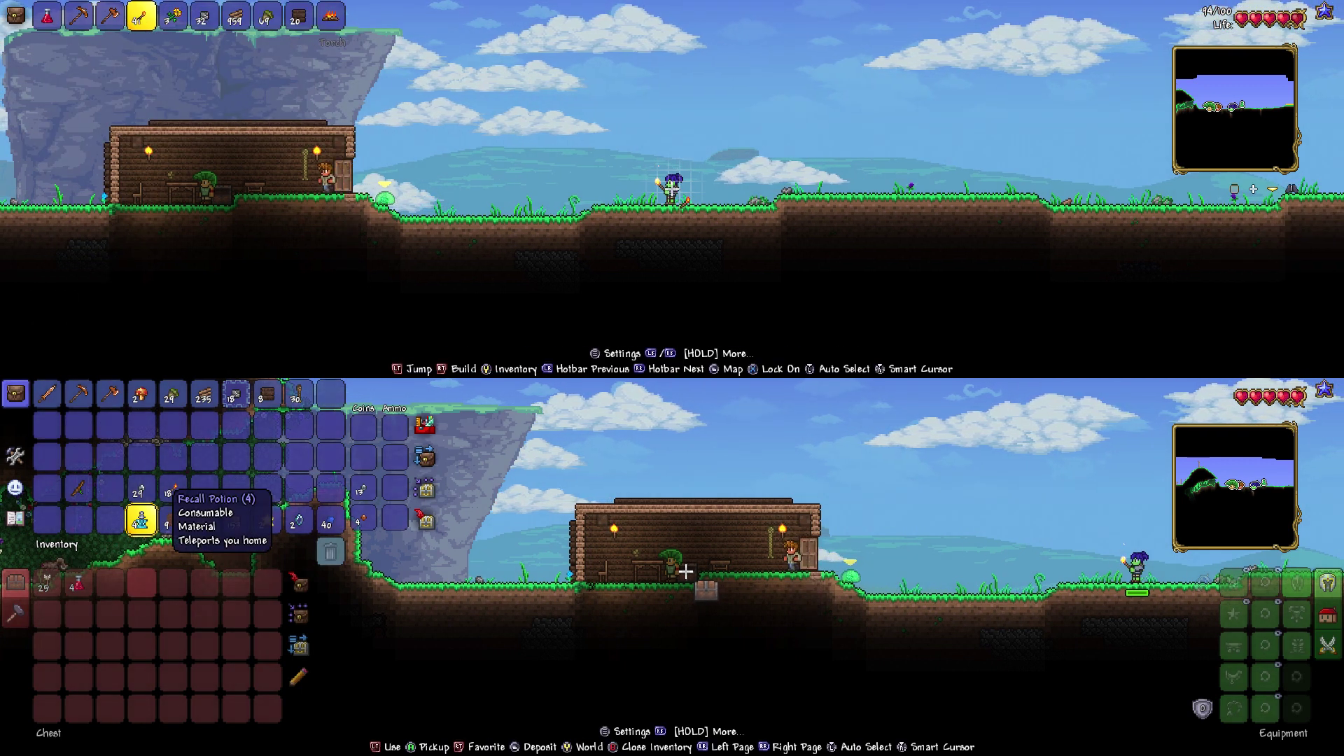
# - Deposit the Recall Potion and one more item into the chest
pyautogui.click(141, 521)
pyautogui.press('Down')
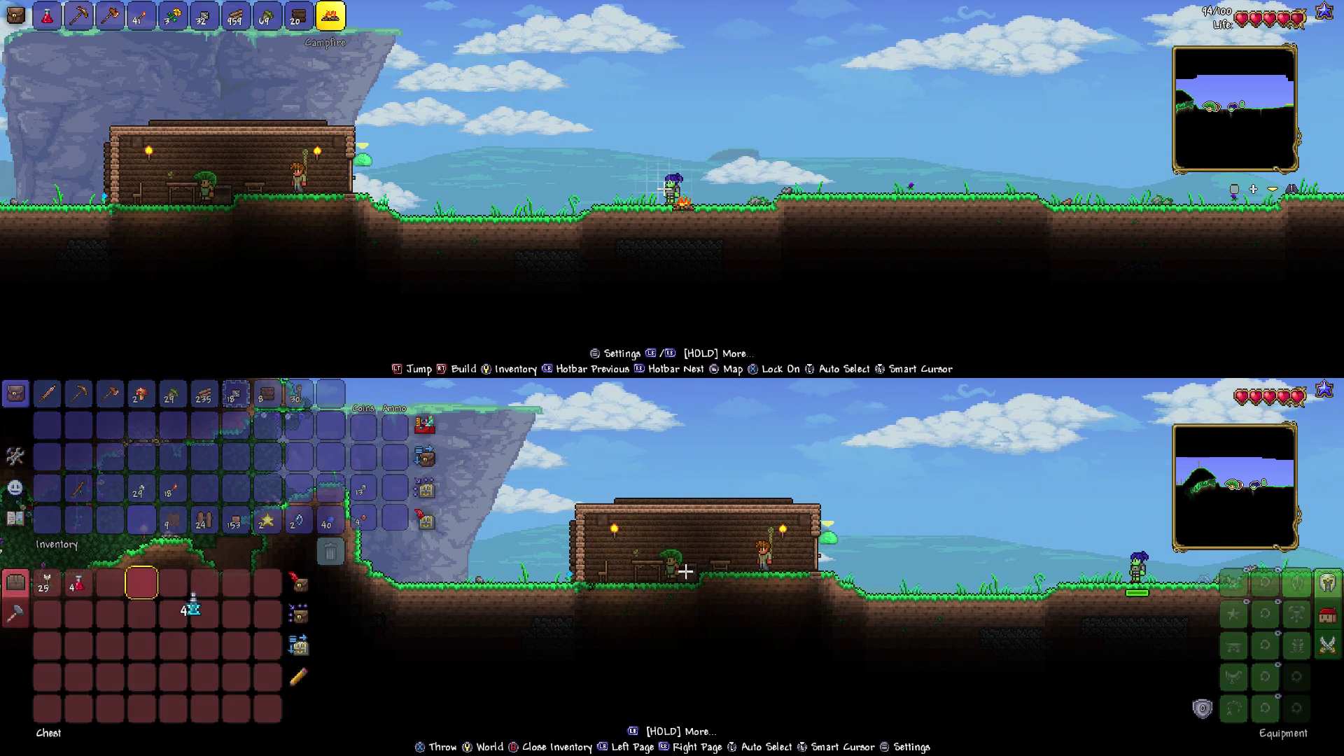
pyautogui.press('Up')
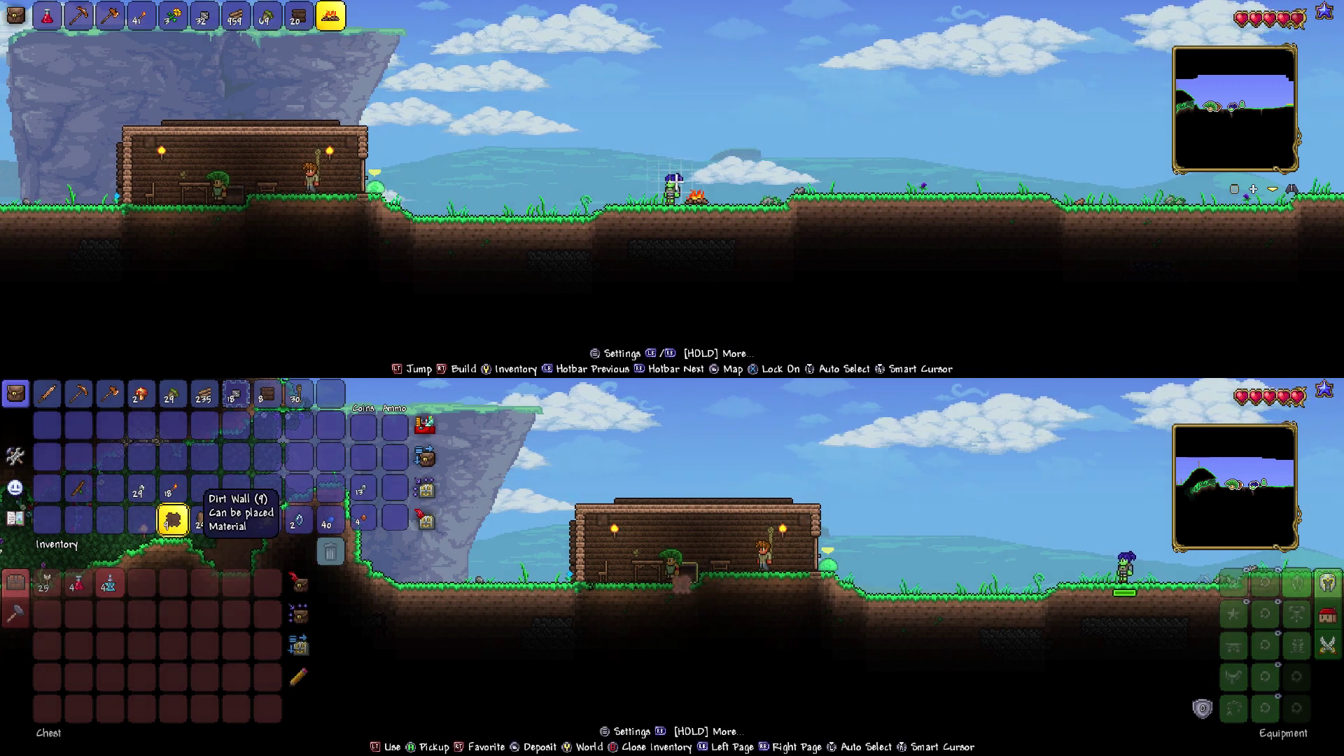
pyautogui.press('Down')
pyautogui.click(174, 583)
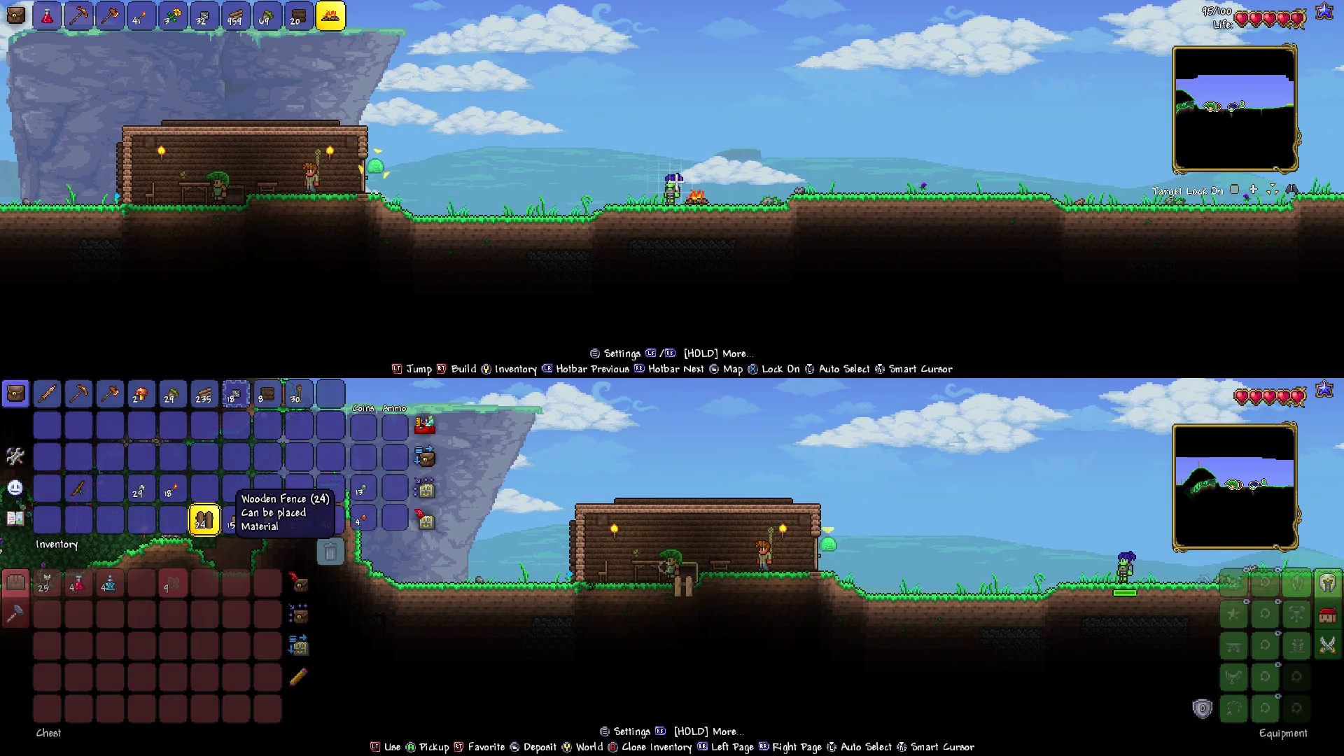
# - Check the Torch and Silver Coin stacks, close the chest, and walk the bottom player left
pyautogui.press('Right')
pyautogui.press('Escape')
pyautogui.press('Escape')
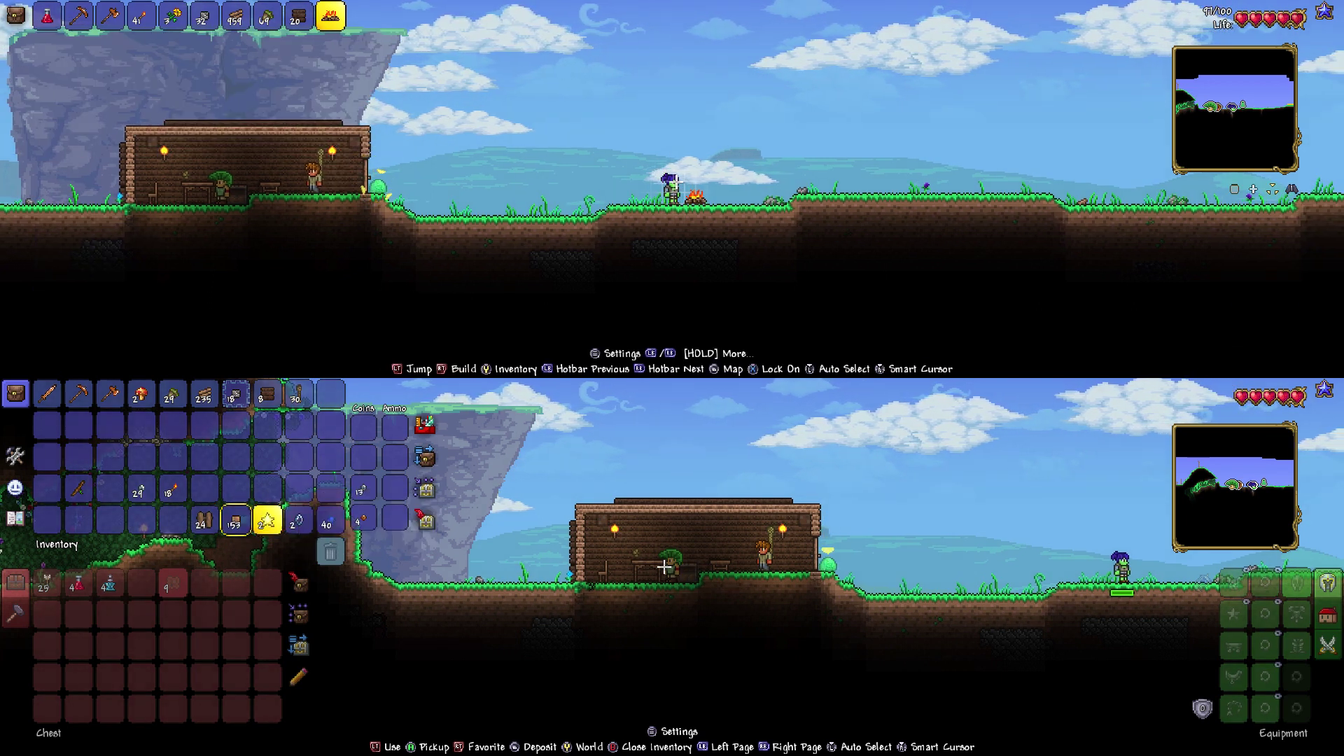
pyautogui.press('Up')
pyautogui.press('Left')
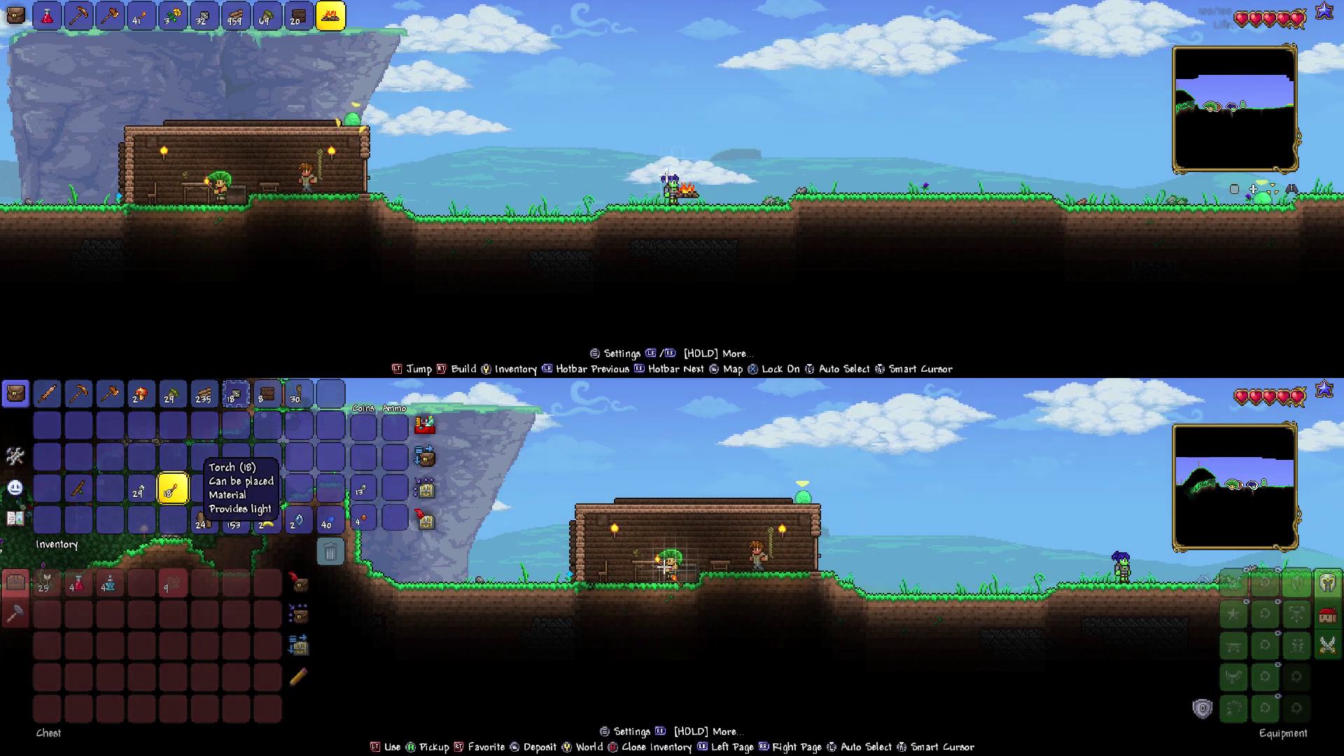
pyautogui.press('Left')
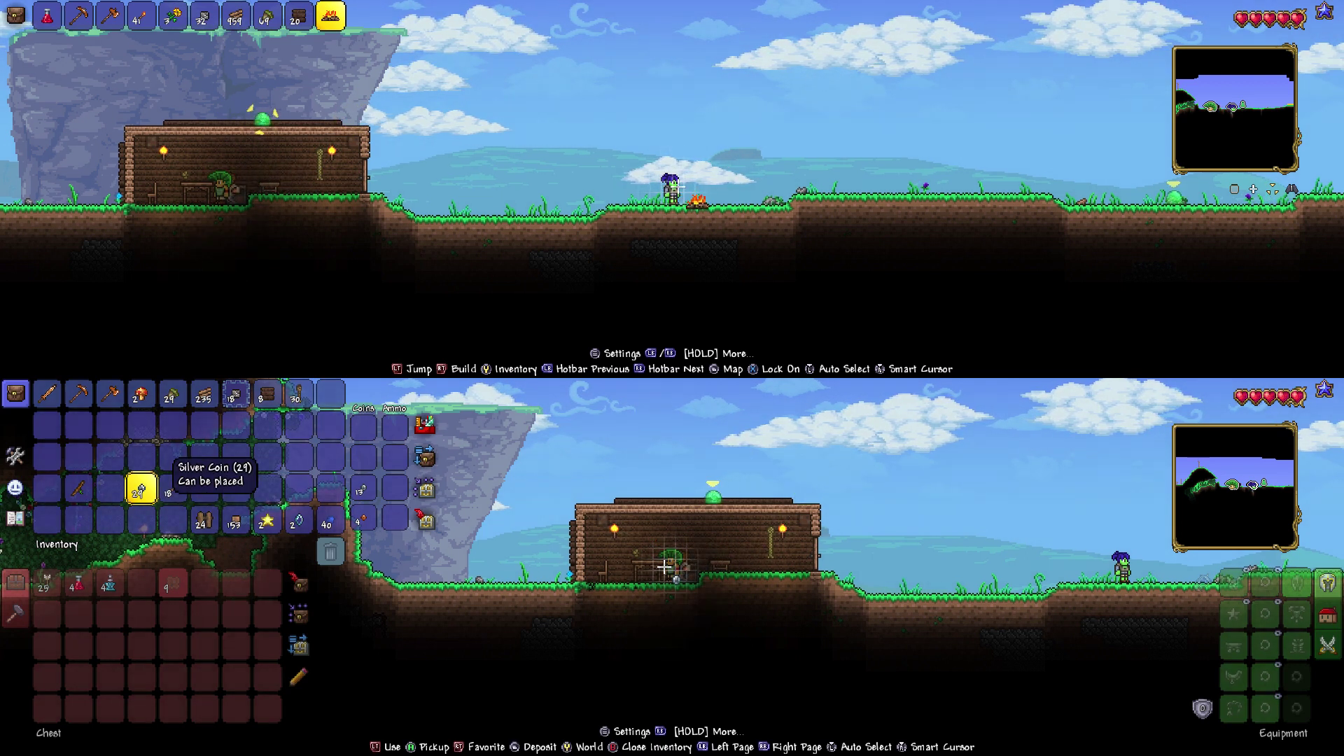
pyautogui.press('Escape')
pyautogui.press('a')
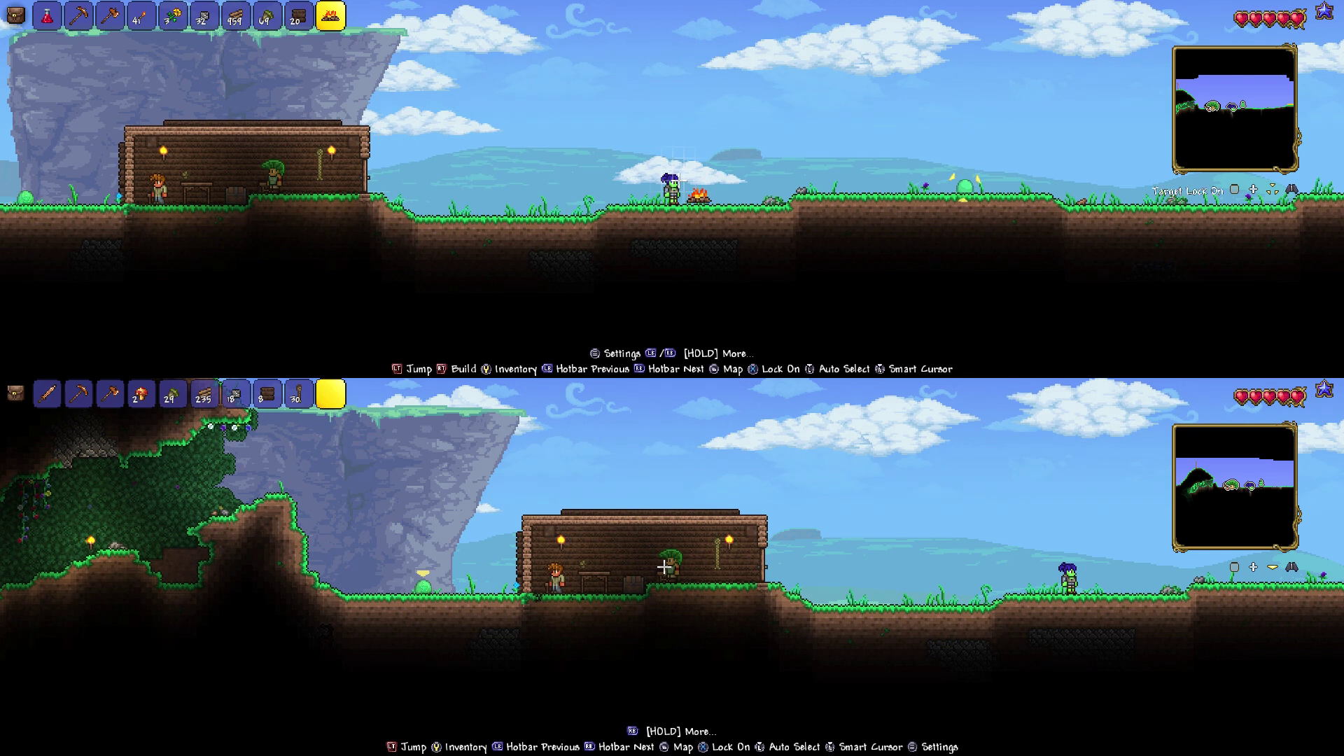
# - Kill the slime outside the house with the top player's axe and open the lower player's inventory
pyautogui.press('Escape')
pyautogui.press('Escape')
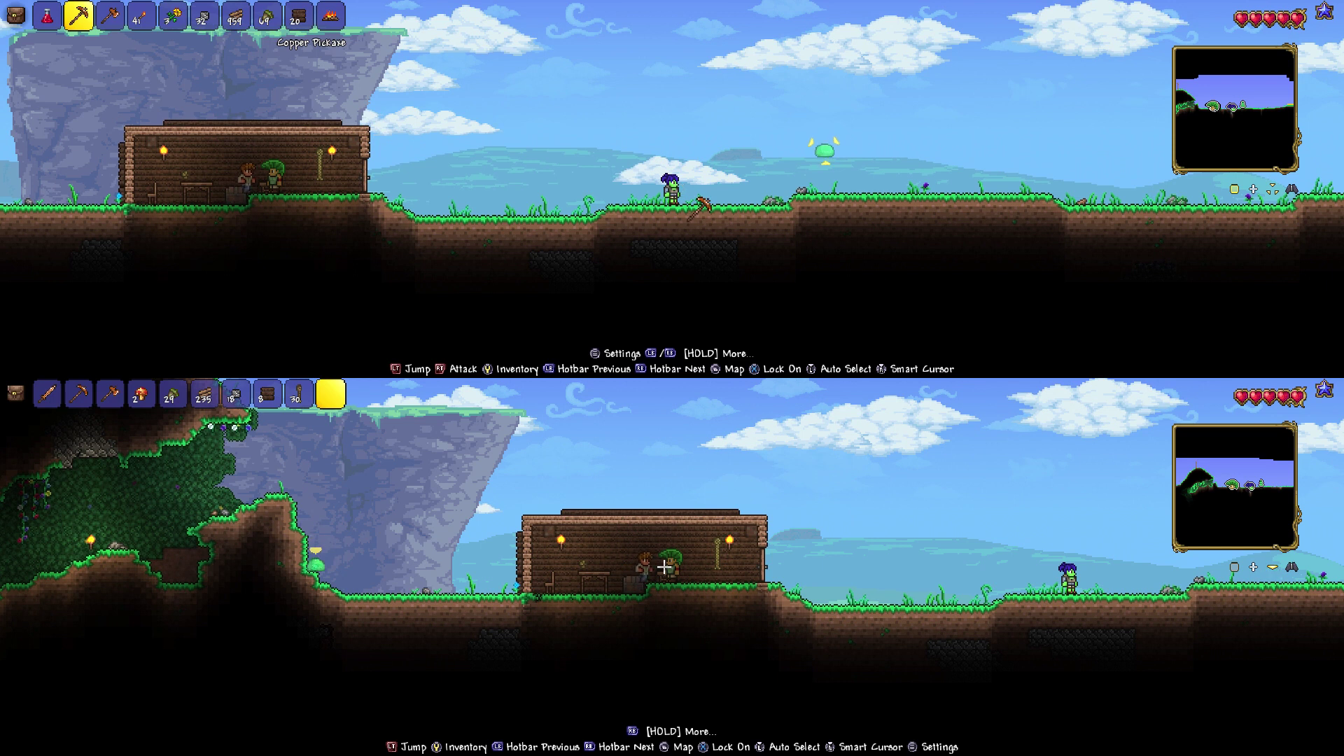
pyautogui.press('4')
pyautogui.press('d')
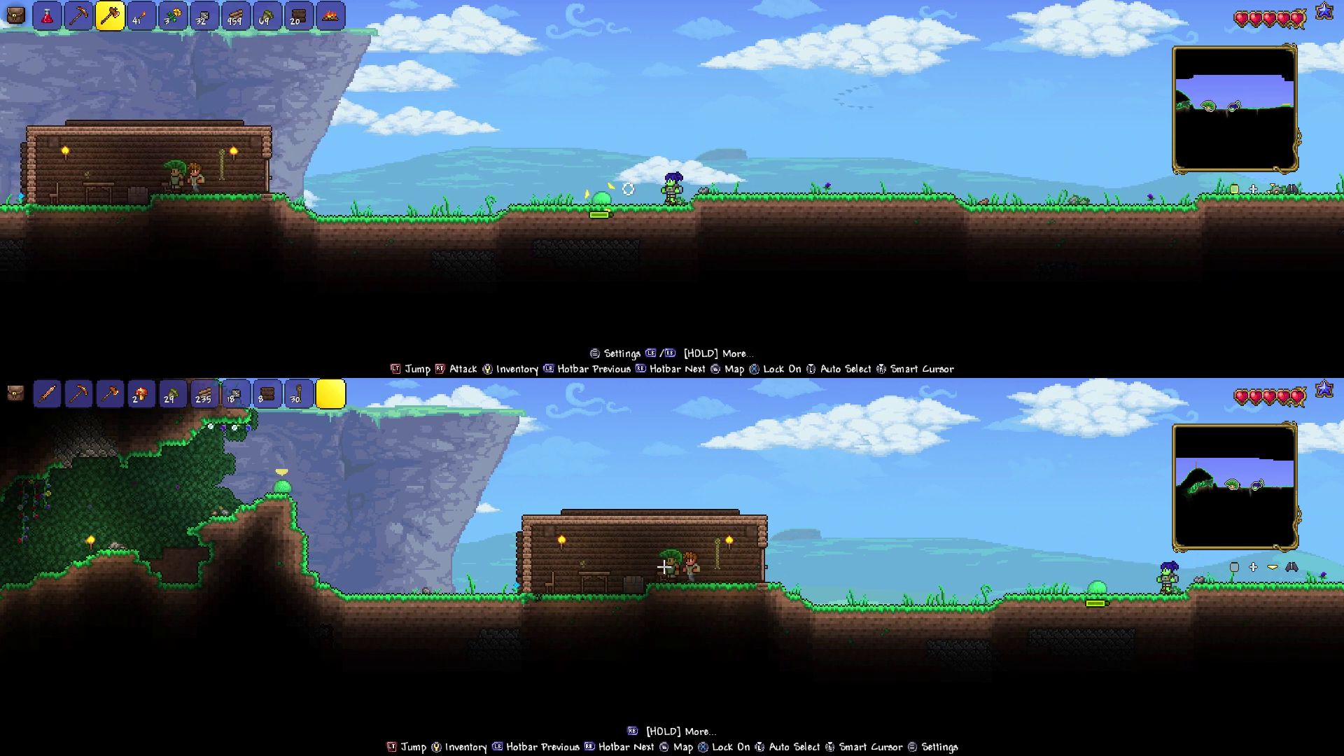
pyautogui.press('a')
pyautogui.press('a')
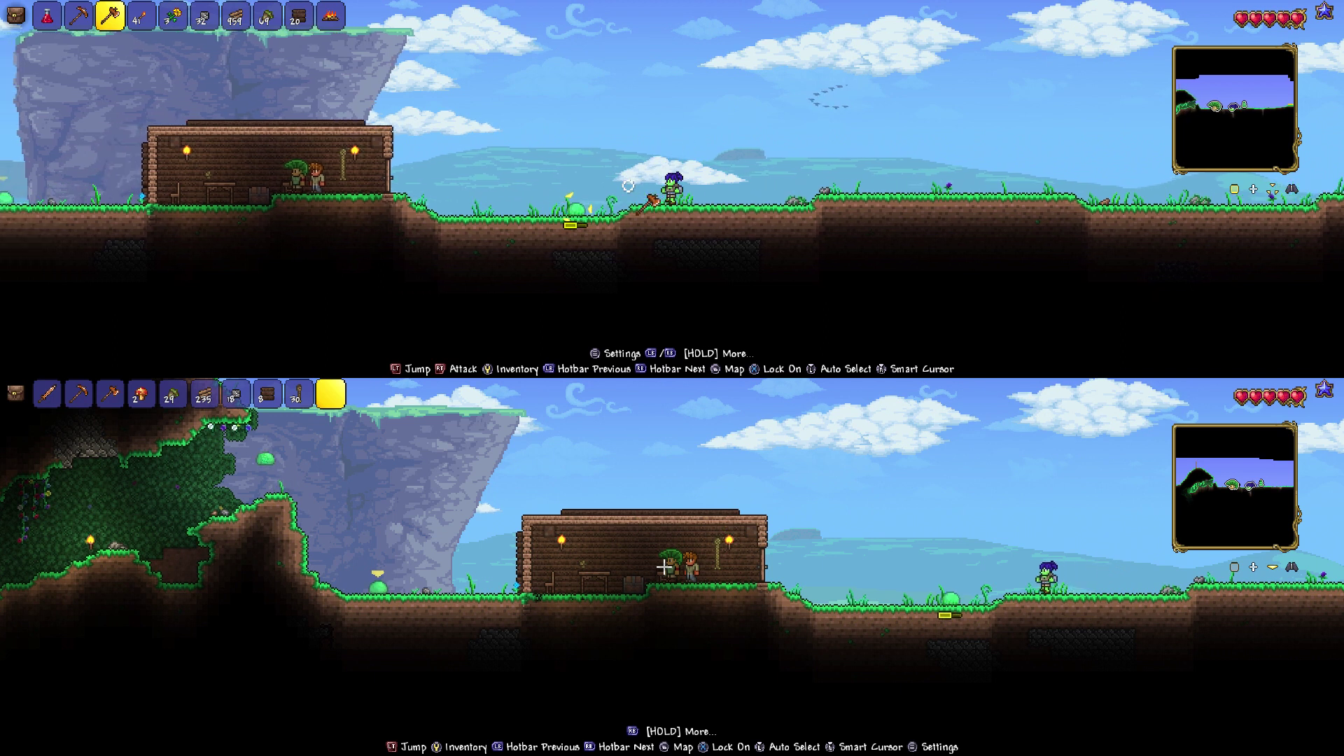
pyautogui.press('a')
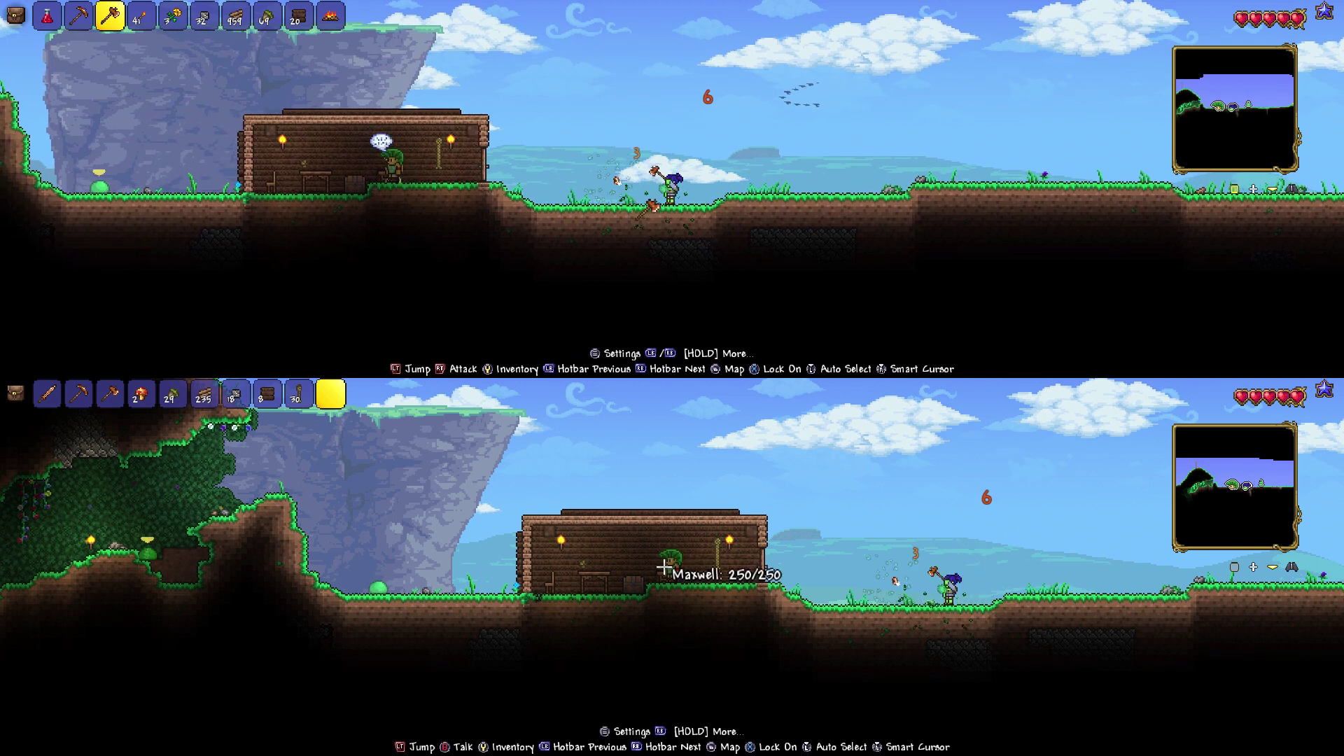
pyautogui.press('a')
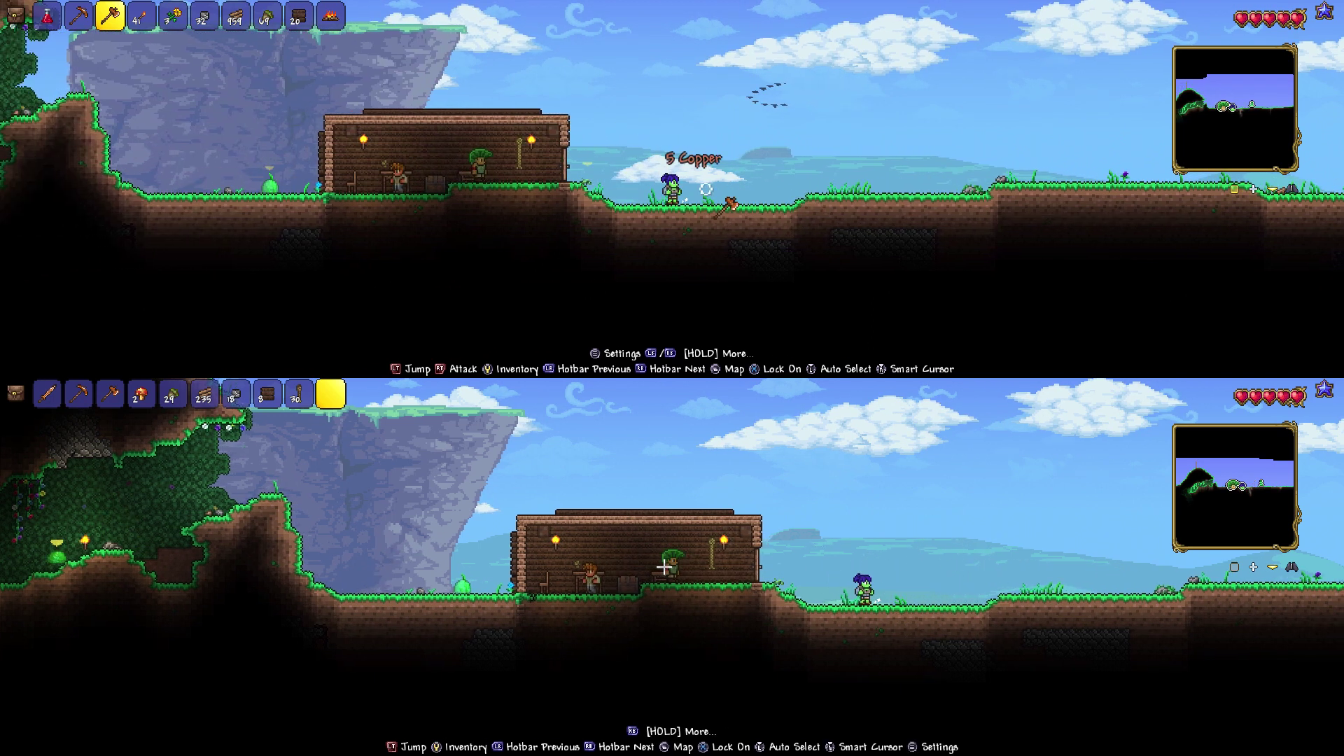
pyautogui.press('d')
pyautogui.press('Escape')
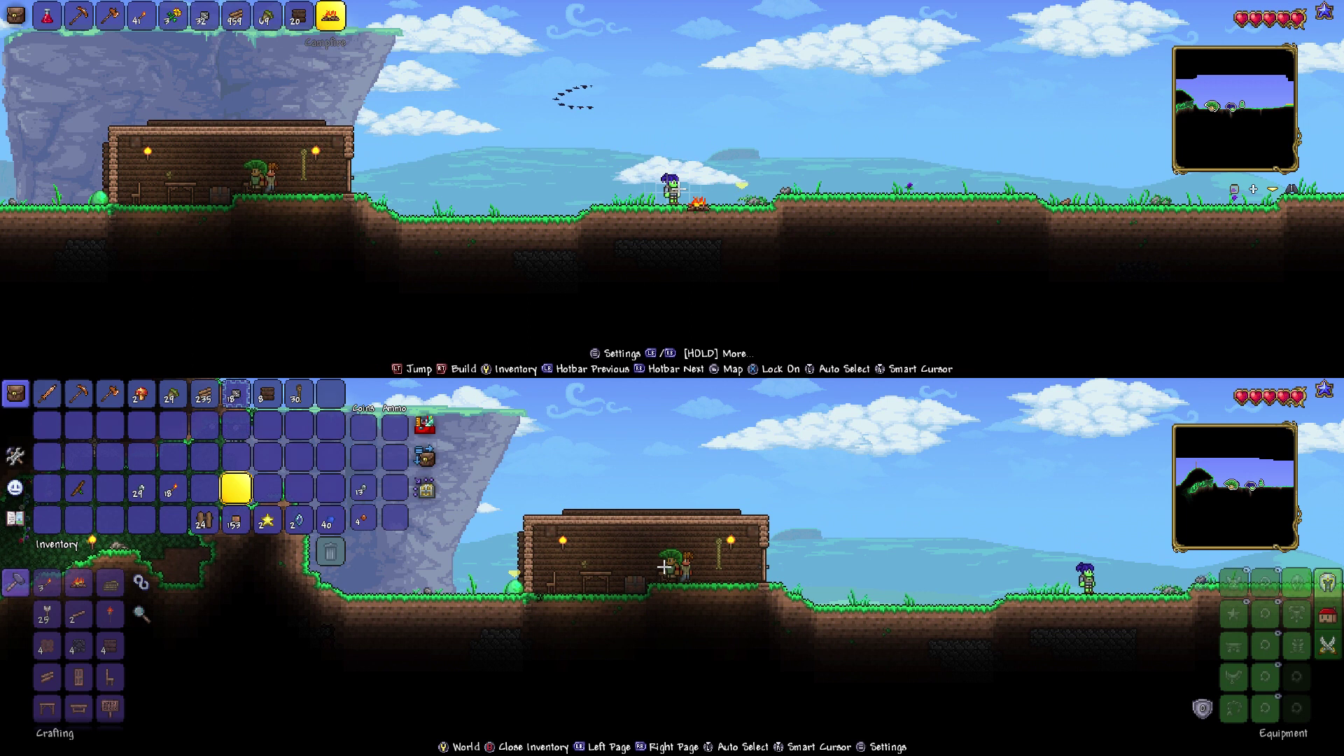
# - Browse the lower player's items and craftable recipes, reaching the crafting filter options
pyautogui.press('Right')
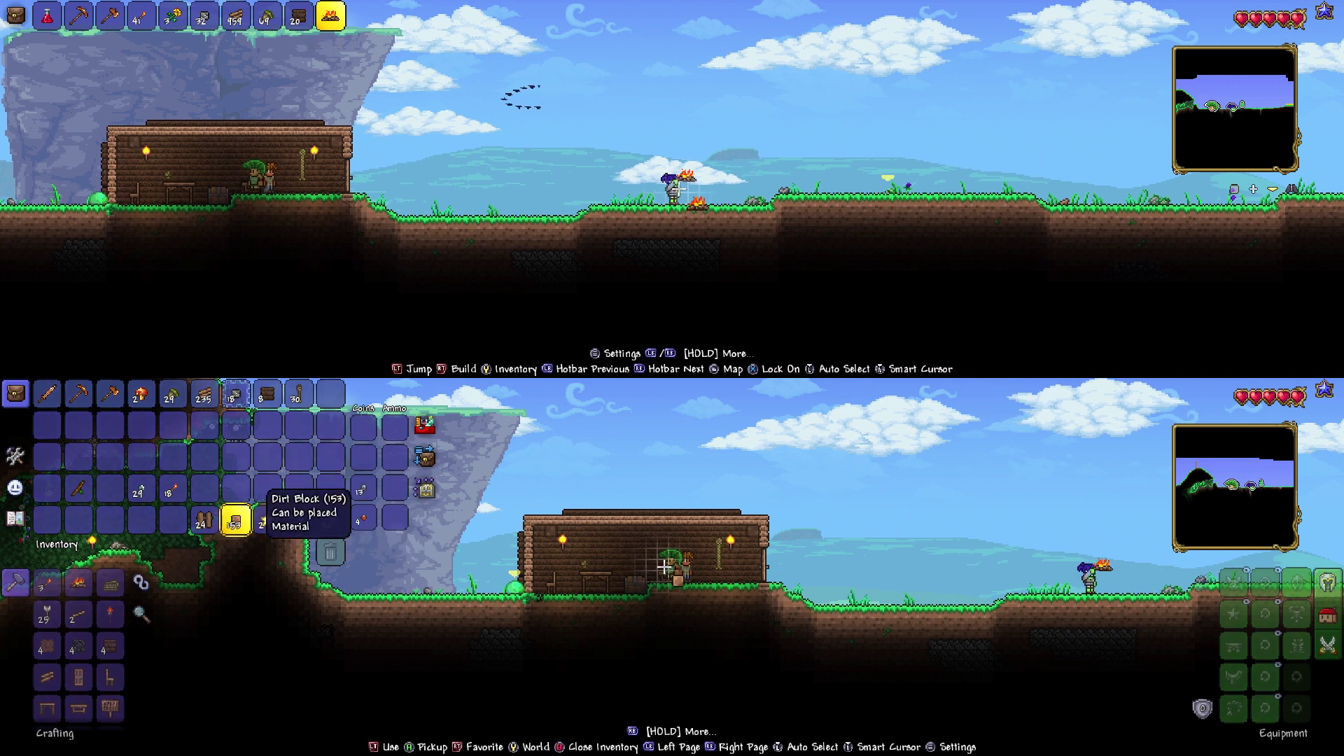
pyautogui.press('Left')
pyautogui.press('Down')
pyautogui.press('Down')
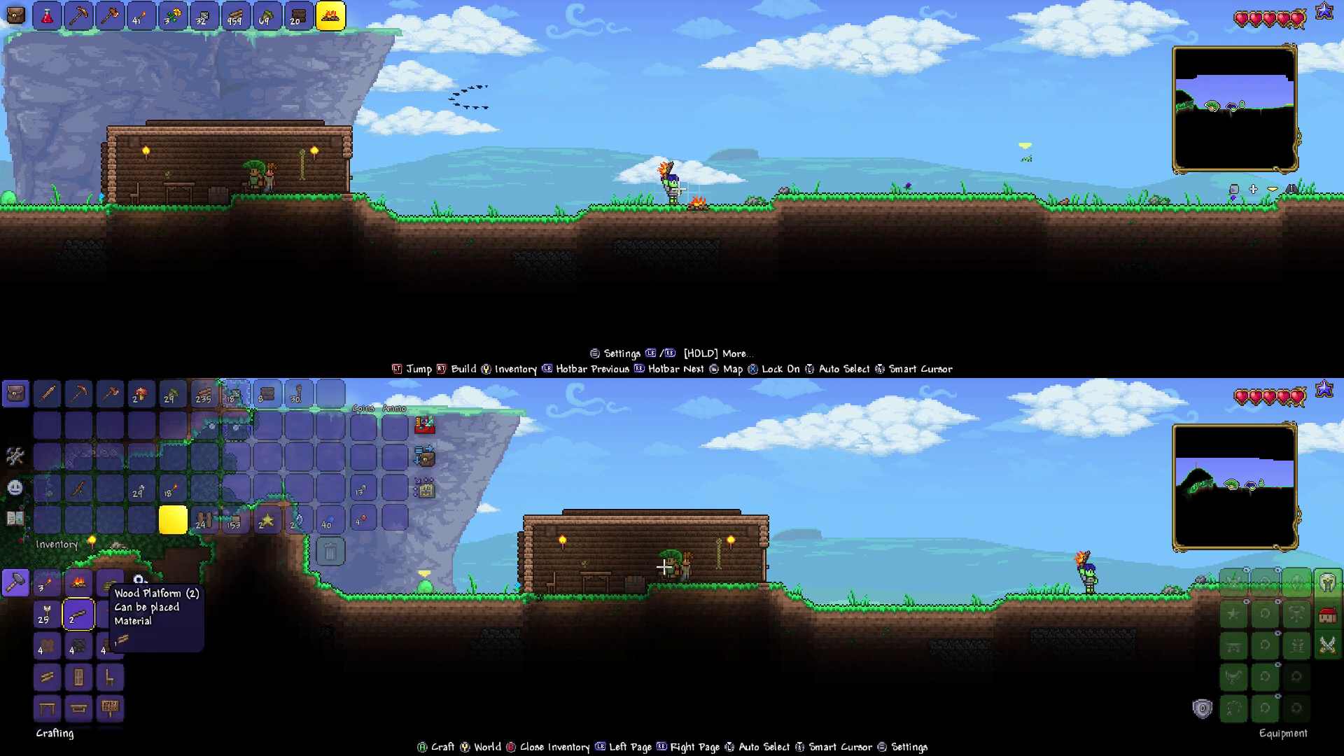
pyautogui.press('Down')
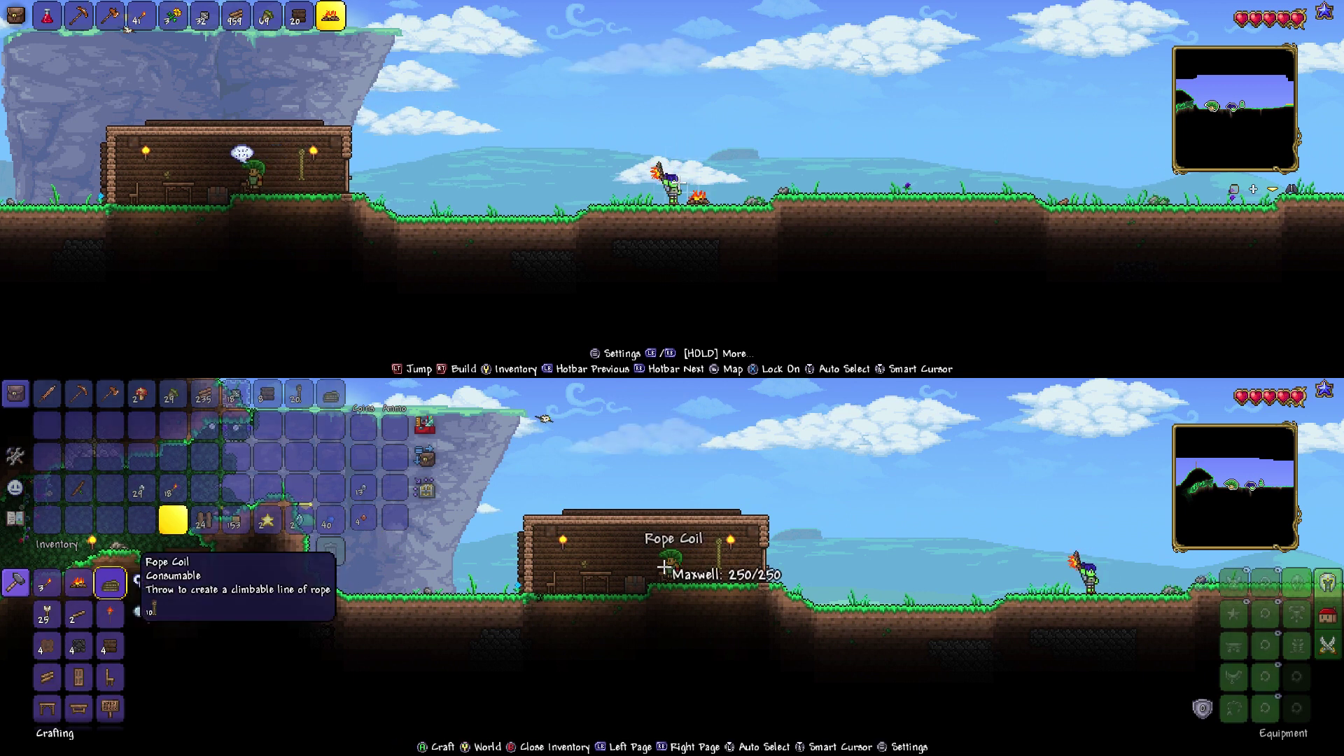
pyautogui.press('Right')
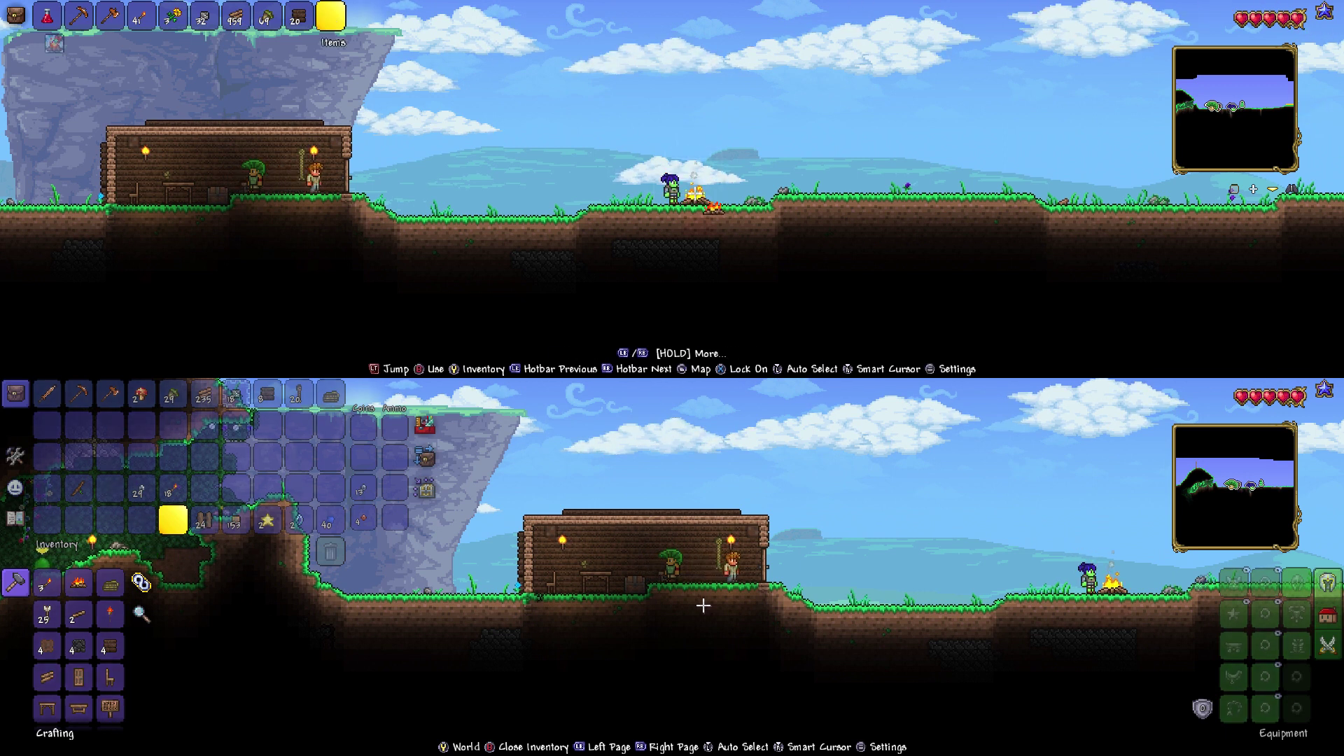
# - Walk the upper player east past the campfire while the lower player browses to the Wooden Bow recipe
pyautogui.press('a')
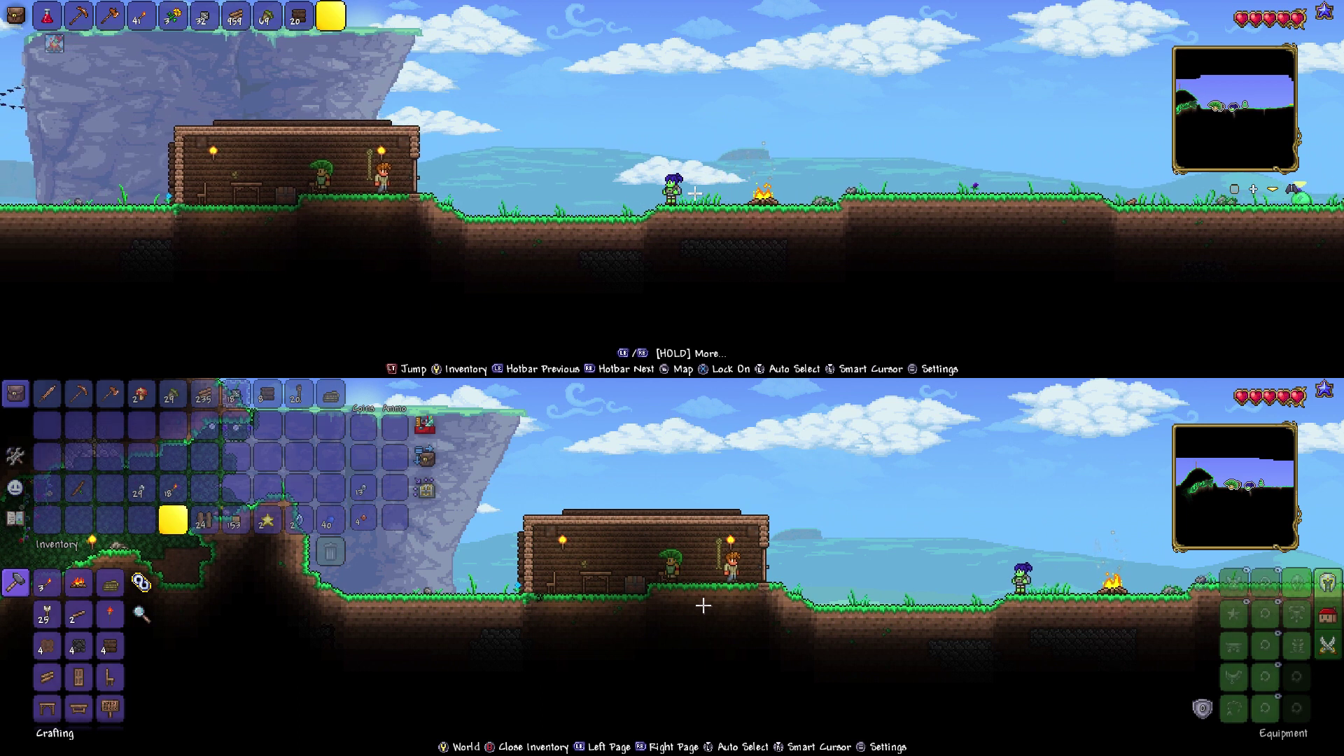
pyautogui.press('d')
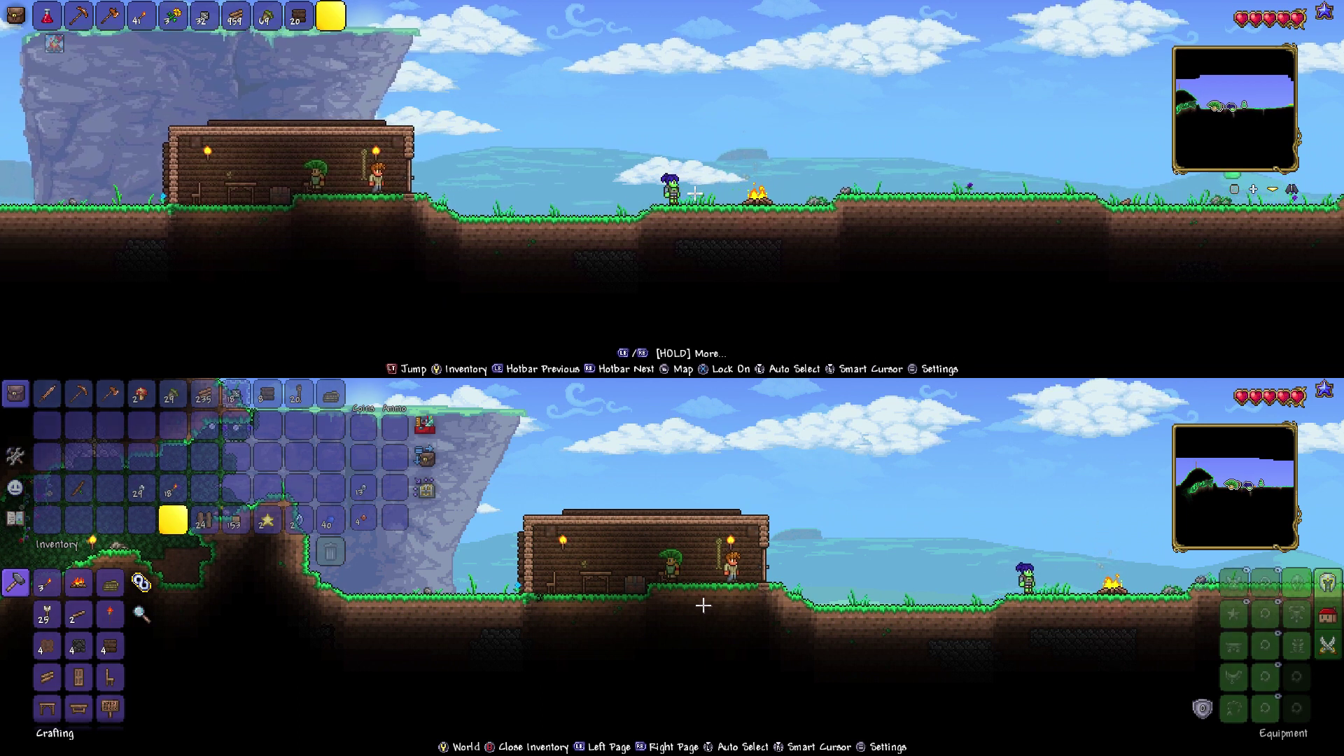
pyautogui.press('d')
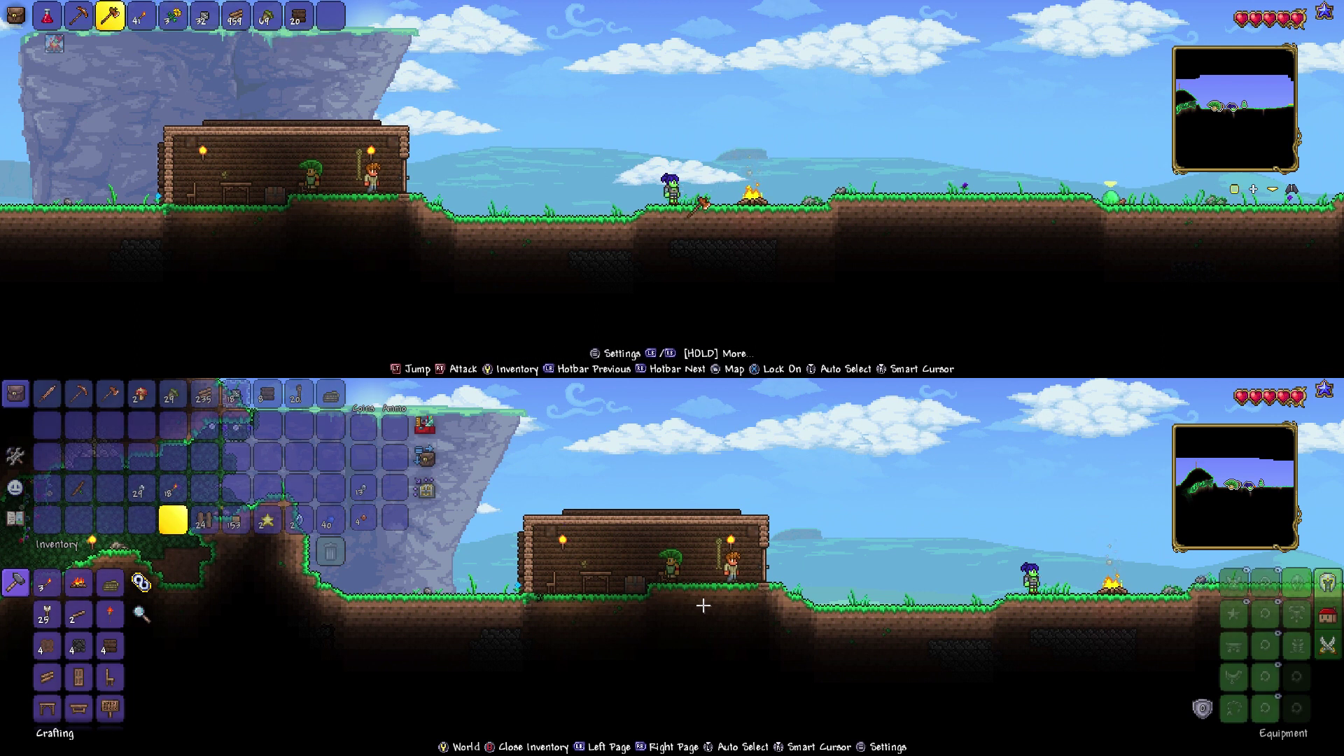
pyautogui.press('d')
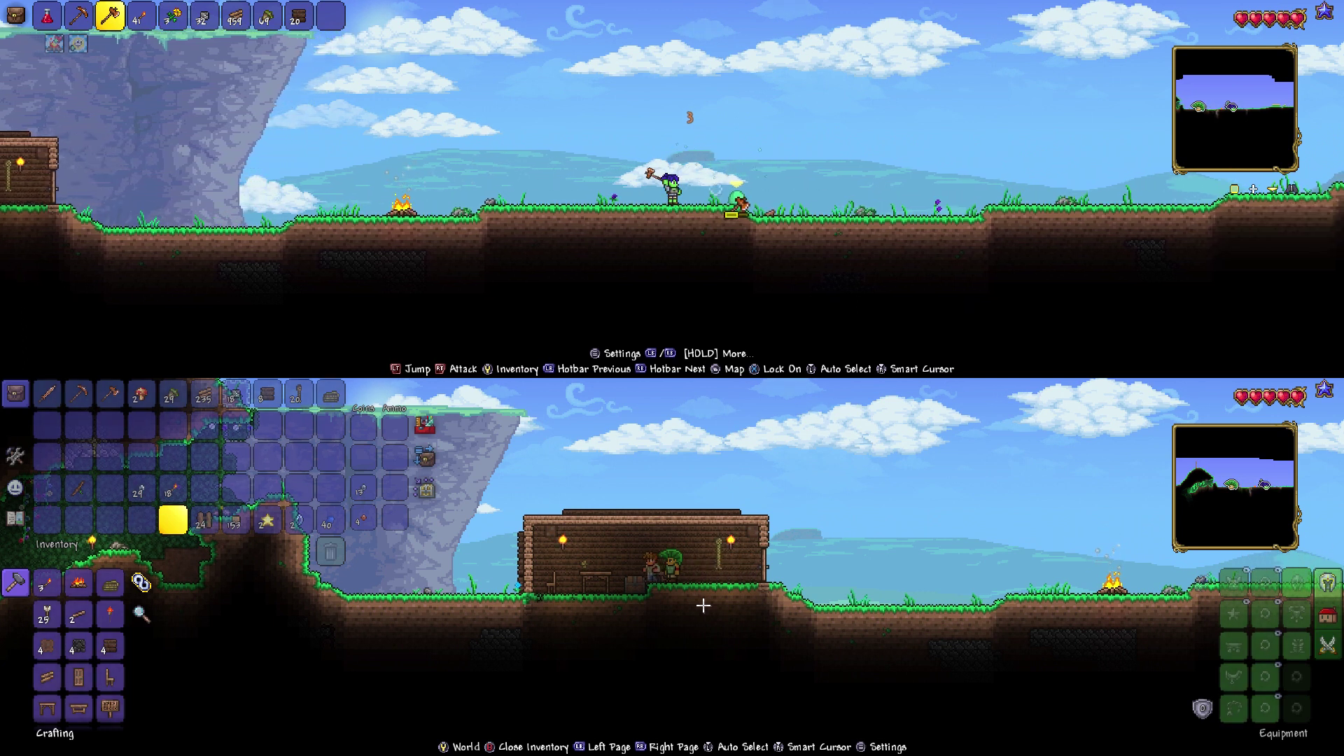
pyautogui.press('Right')
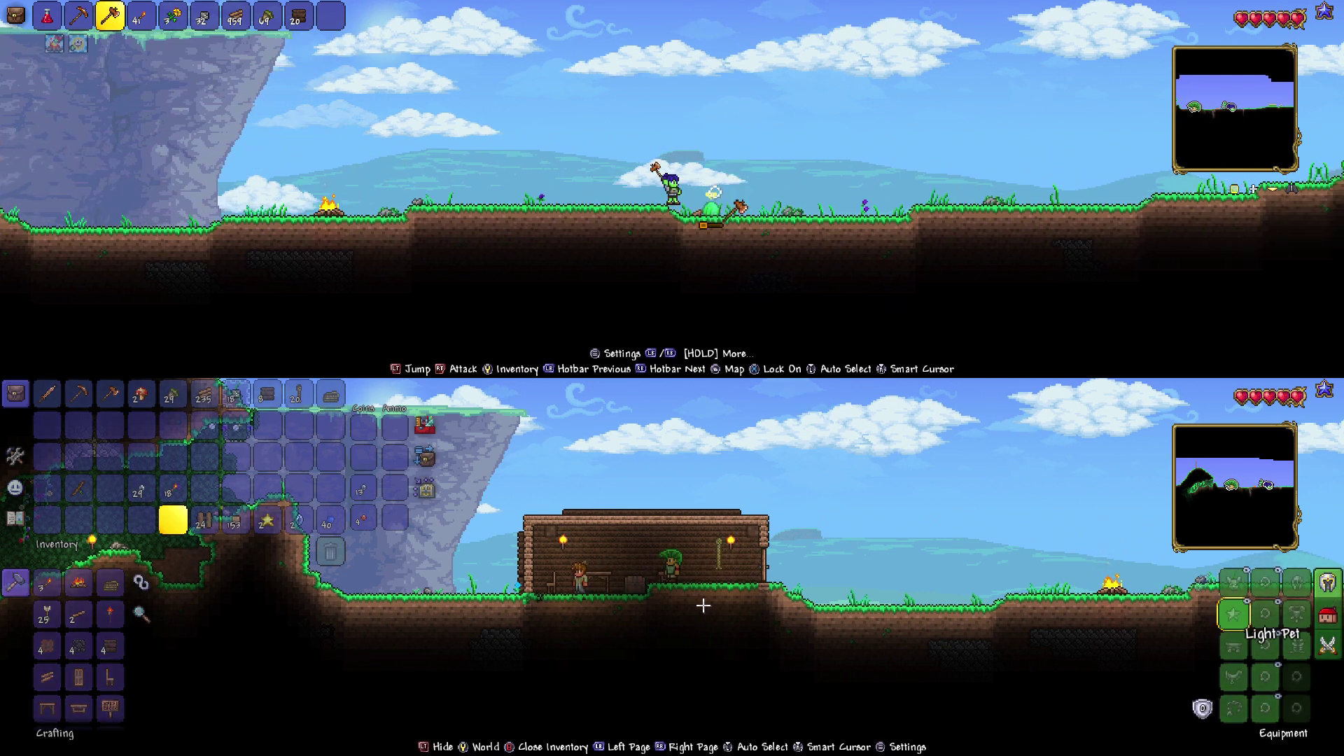
pyautogui.press('Right')
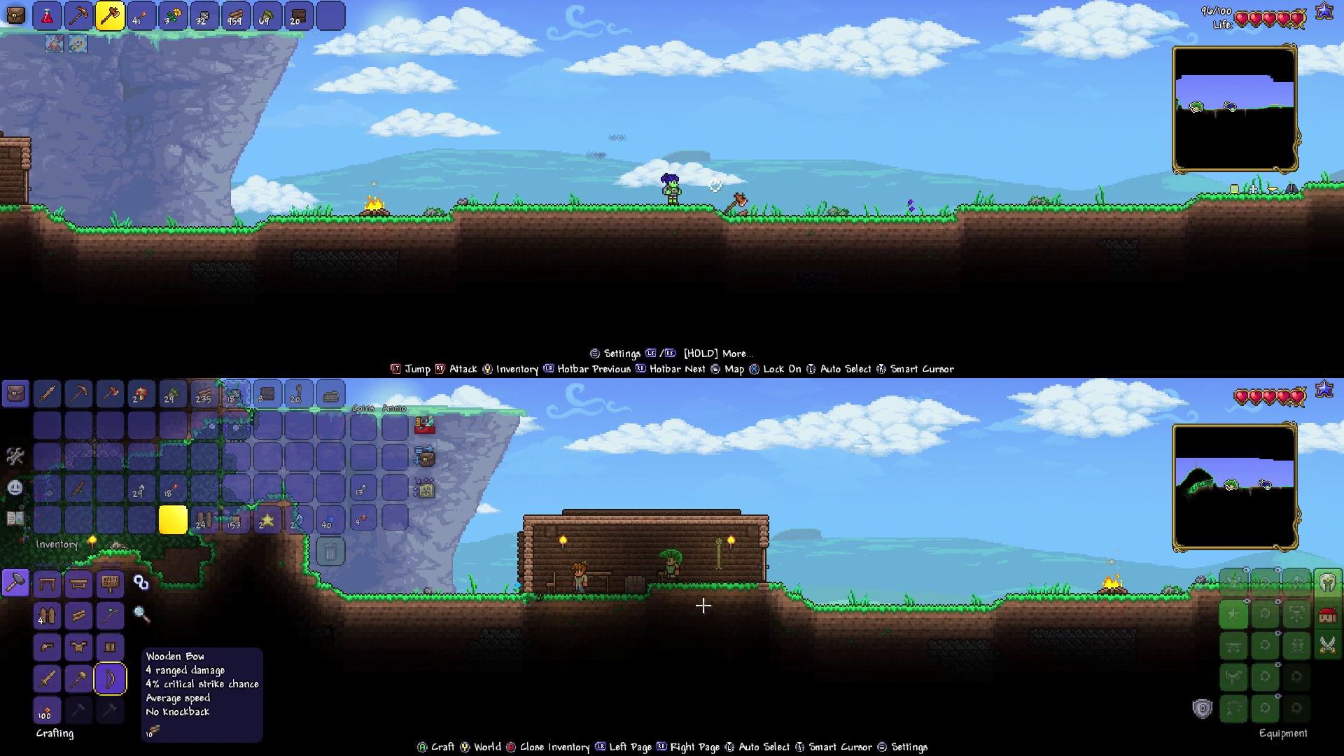
# - Craft the Wooden Bow and browse the nearby wooden recipes, such as Wood Greaves
pyautogui.press('Return')
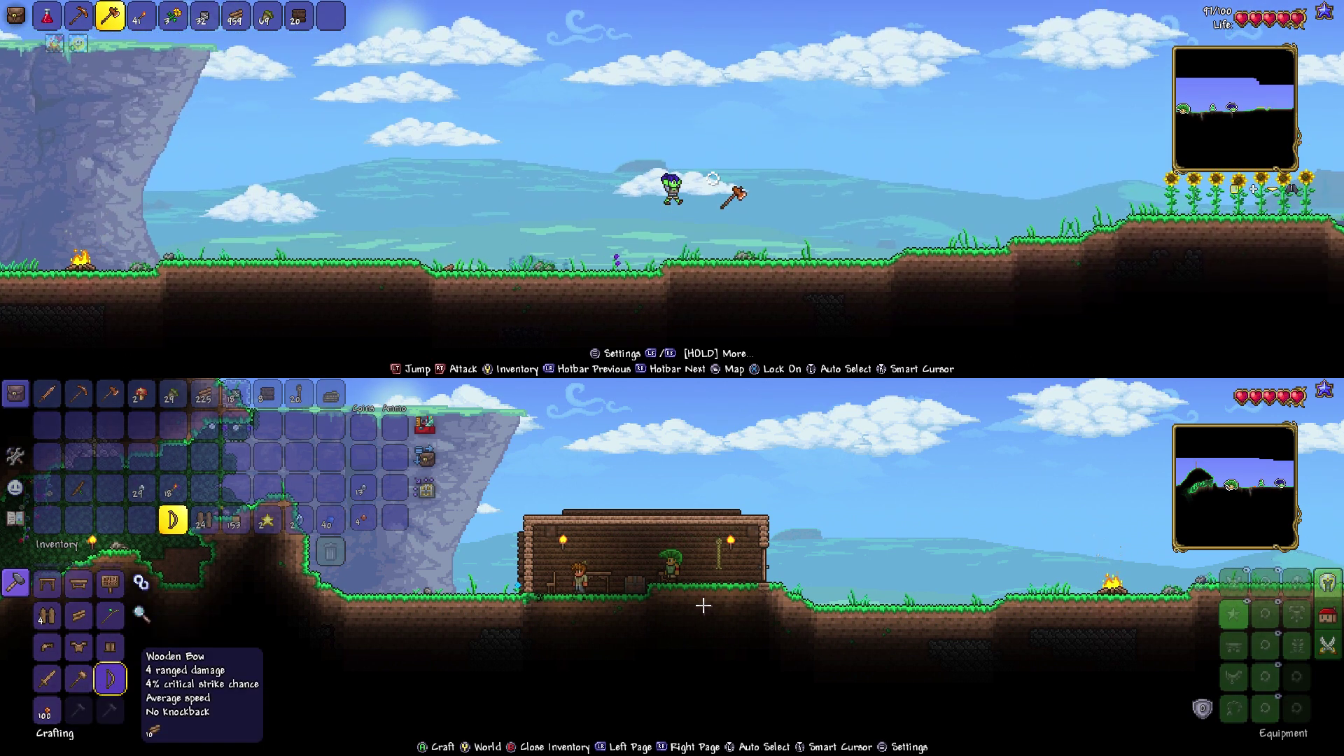
pyautogui.press('Up')
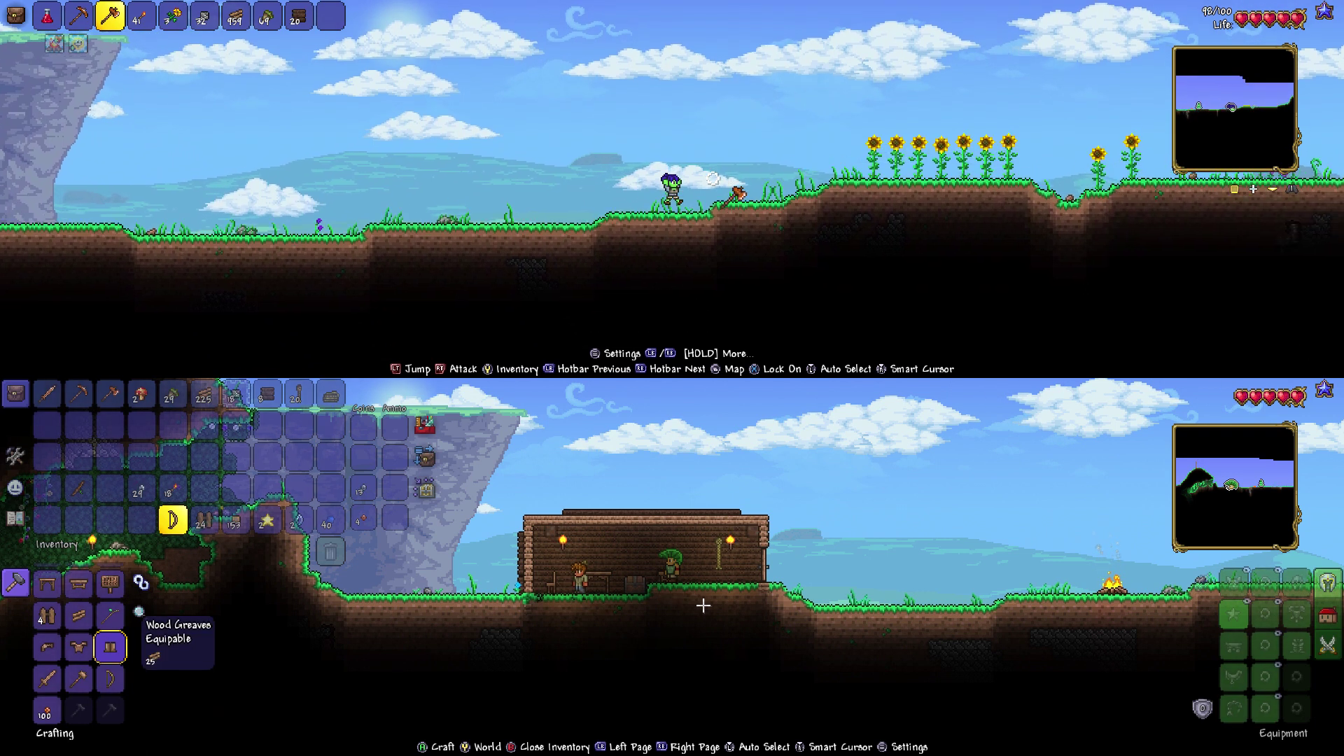
pyautogui.press('Down')
pyautogui.press('Up')
pyautogui.press('Down')
pyautogui.press('Down')
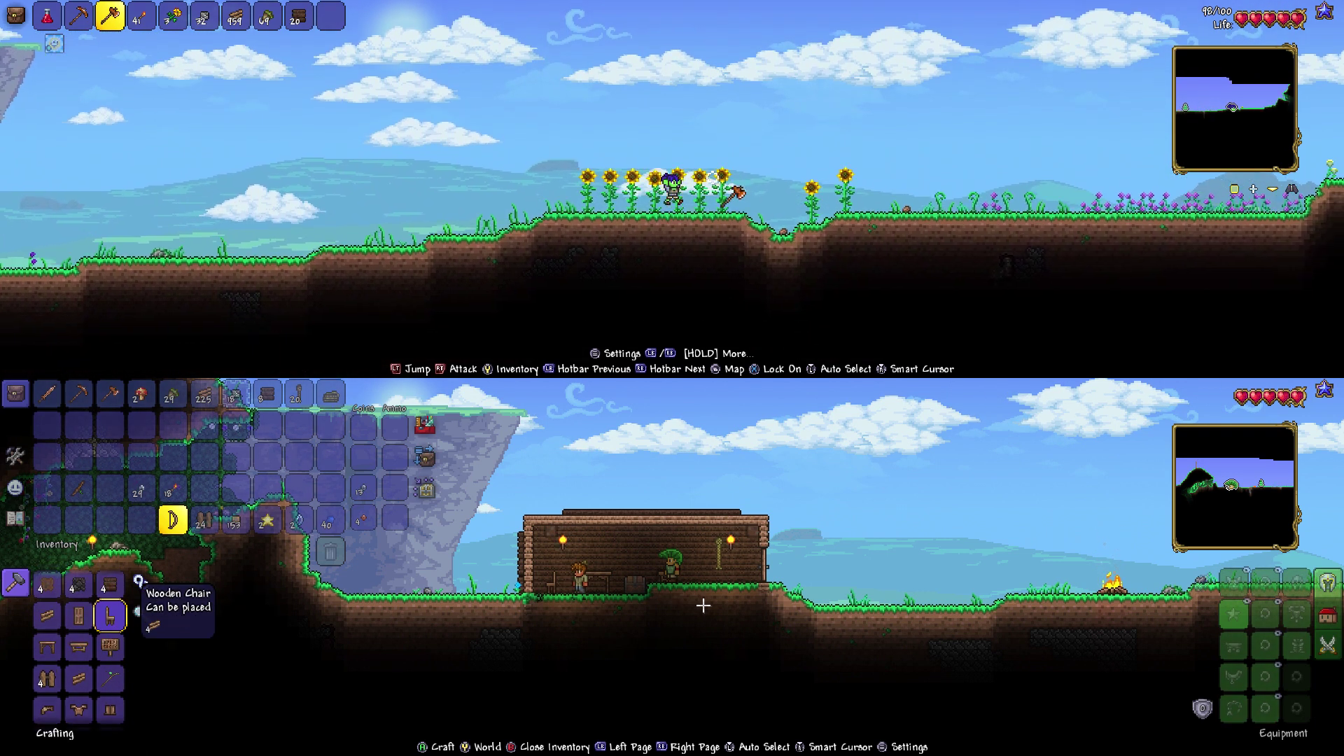
pyautogui.press('Down')
# - Move the new Hasty Wooden Bow into the hotbar as the upper player climbs the hill
pyautogui.press('Up')
pyautogui.press('Right')
pyautogui.press('Right')
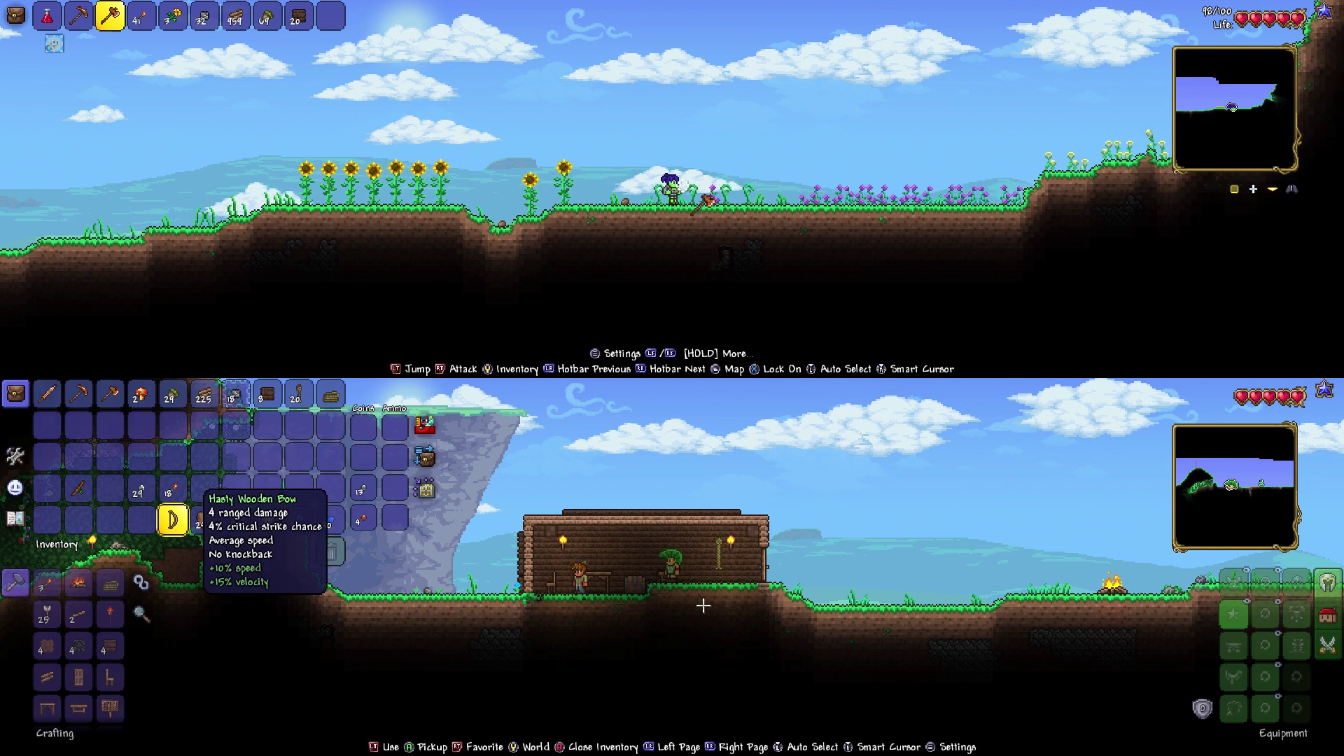
pyautogui.press('Left')
pyautogui.press('Right')
pyautogui.press('Up')
pyautogui.press('Left')
pyautogui.press('Up')
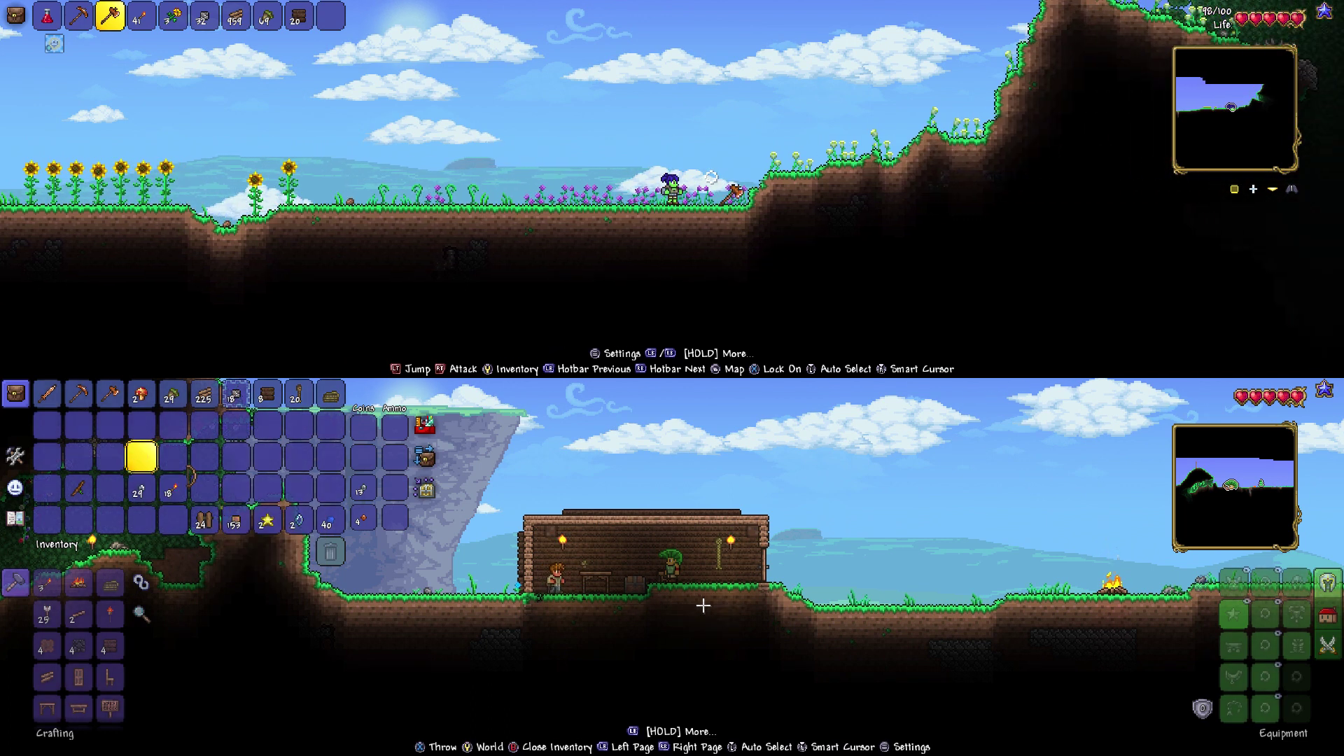
pyautogui.press('Up')
pyautogui.press('Right')
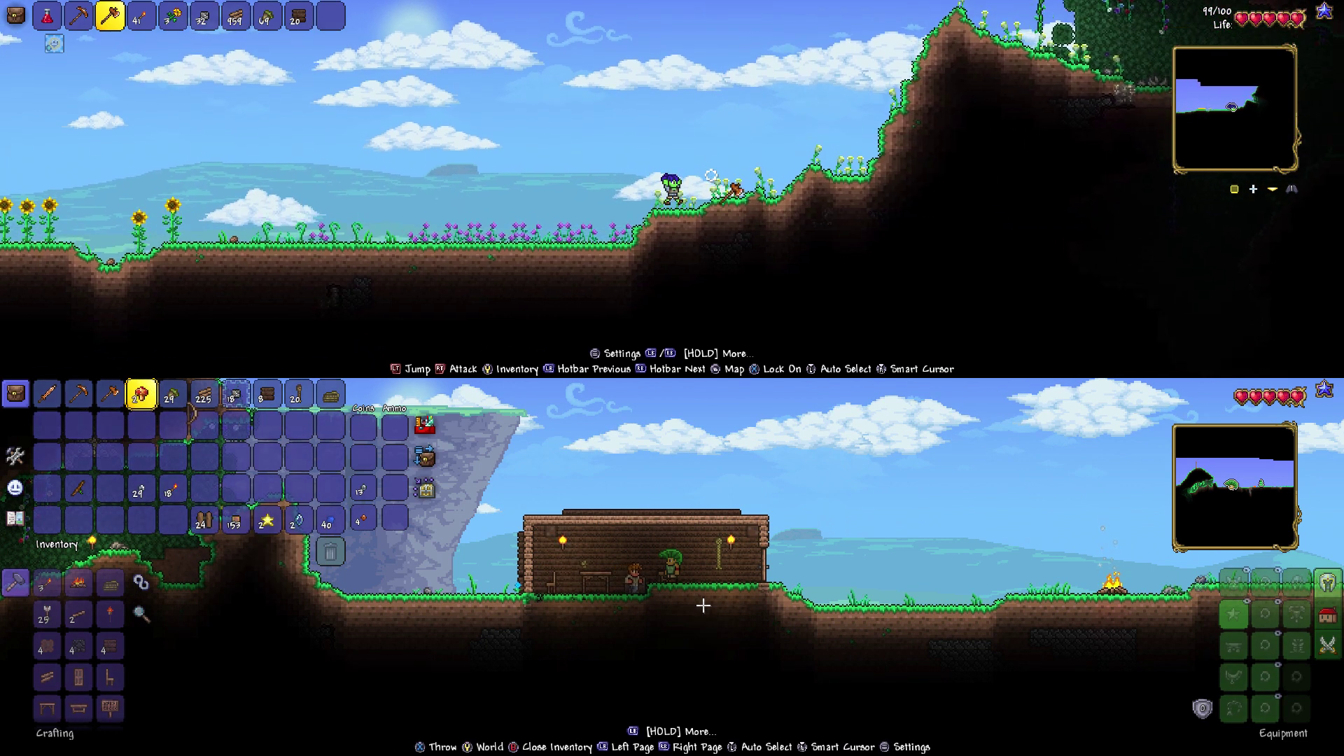
pyautogui.press('Right')
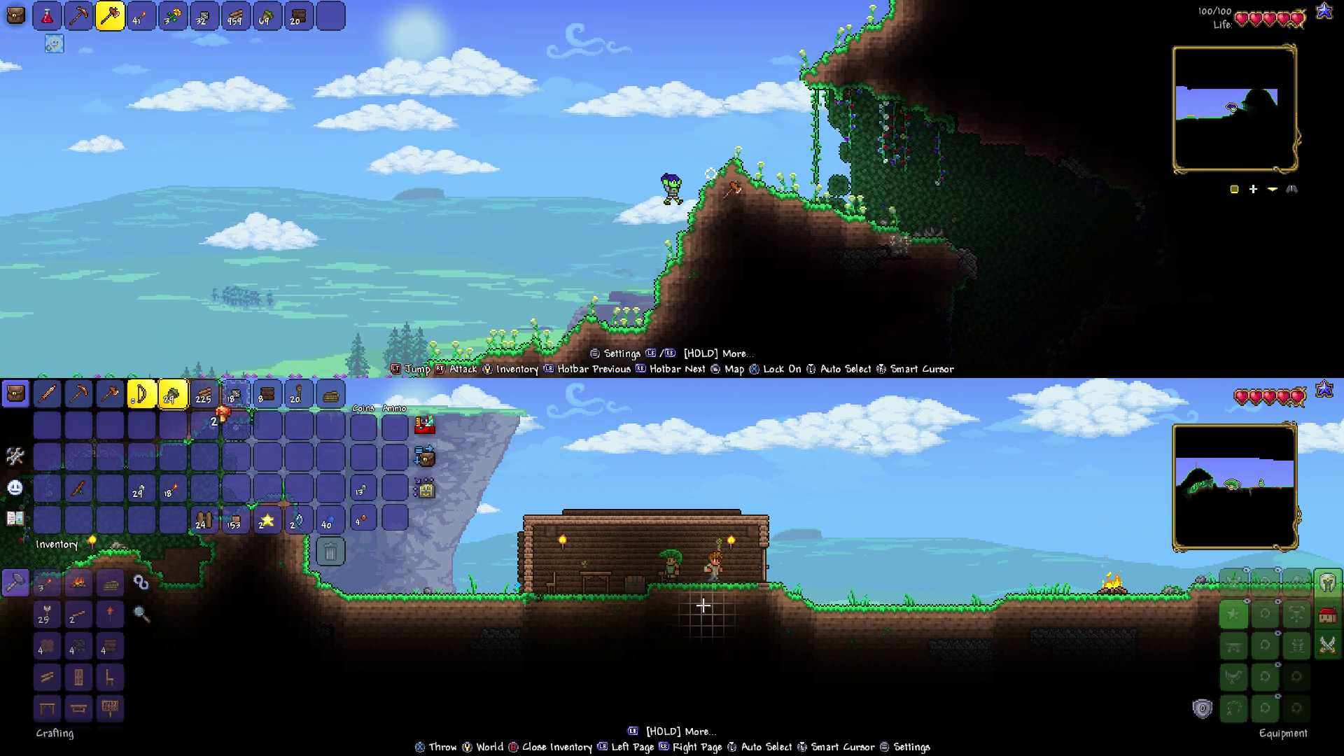
pyautogui.press('Right')
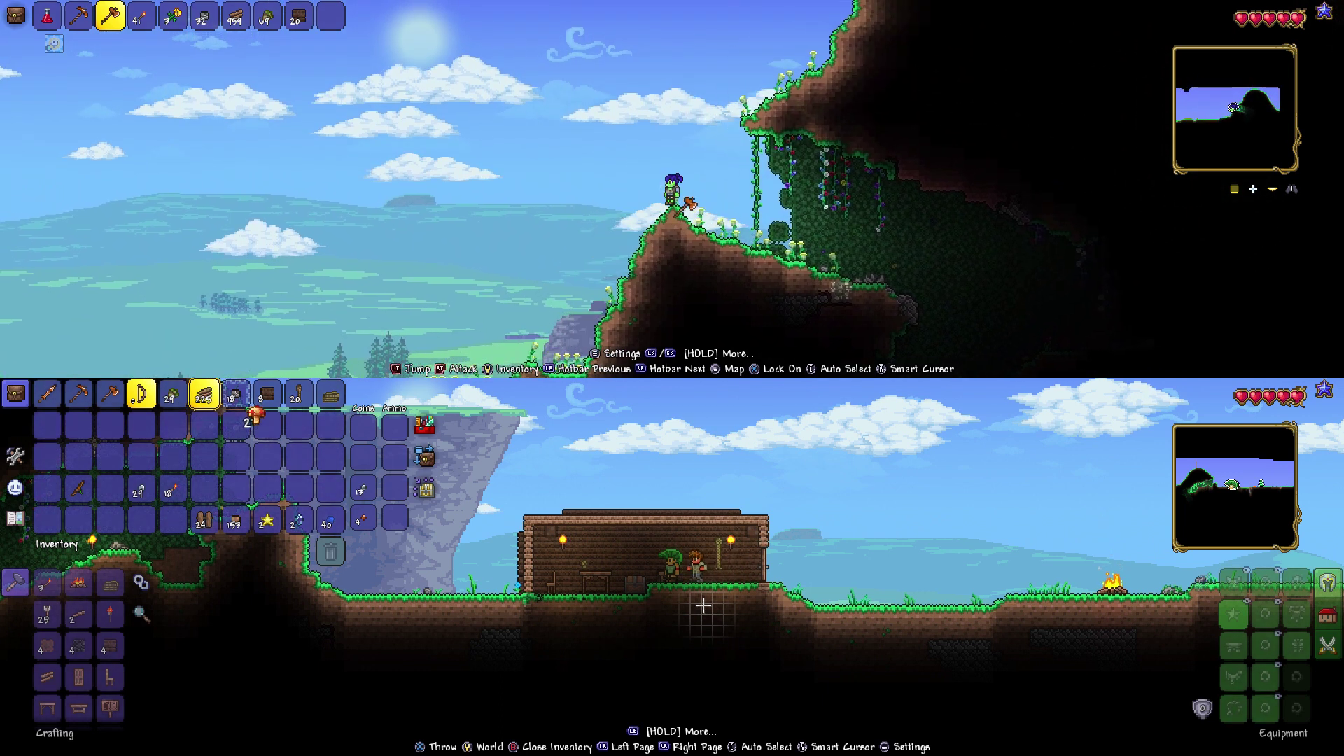
# - Move the 225-wood stack to another slot near the Dirt Blocks
pyautogui.press('Down')
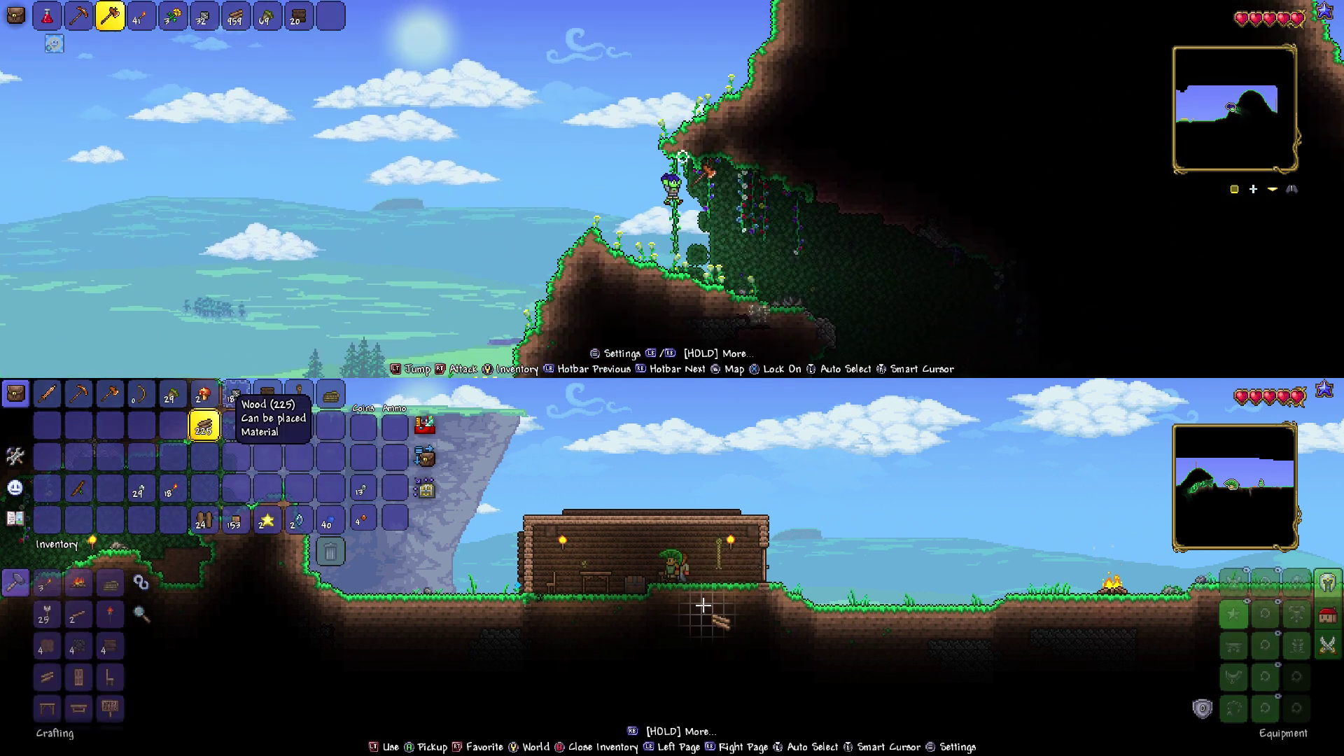
pyautogui.press('Right')
pyautogui.press('Down')
pyautogui.press('Down')
pyautogui.press('Right')
pyautogui.press('Down')
pyautogui.press('Left')
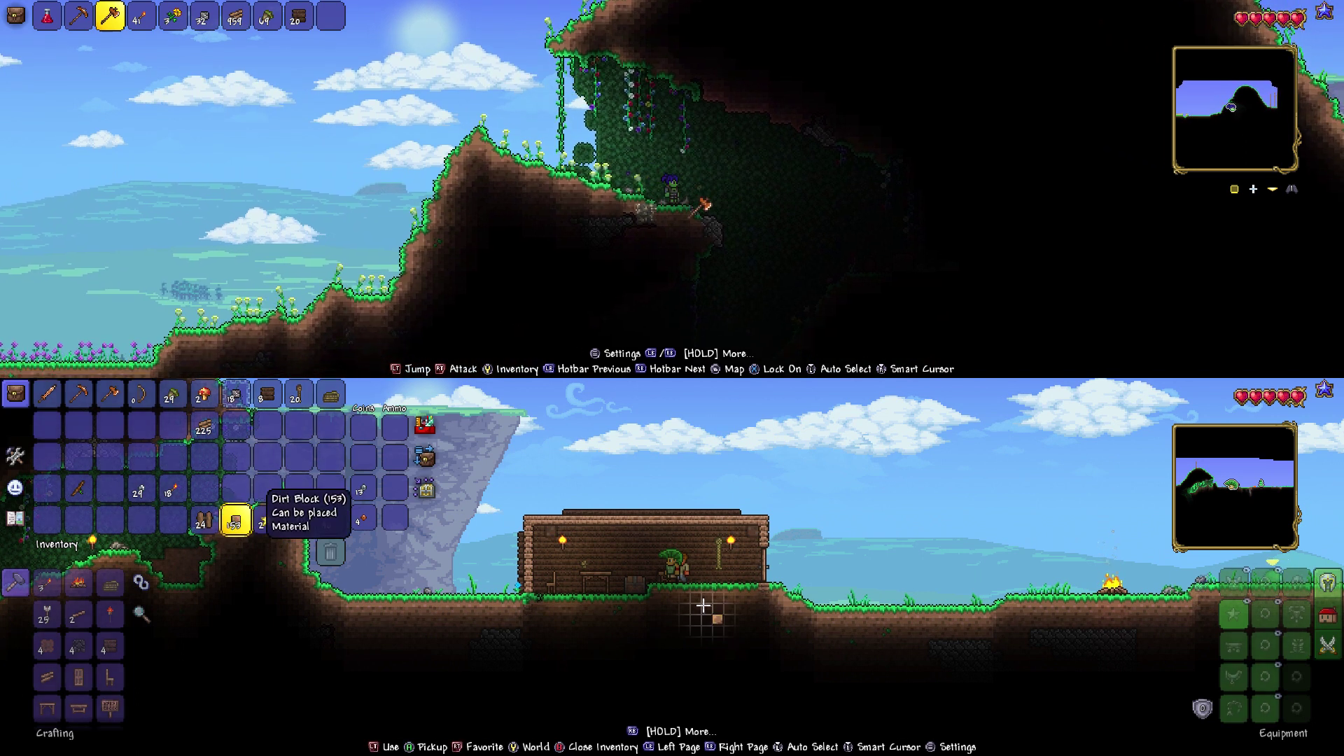
pyautogui.press('Up')
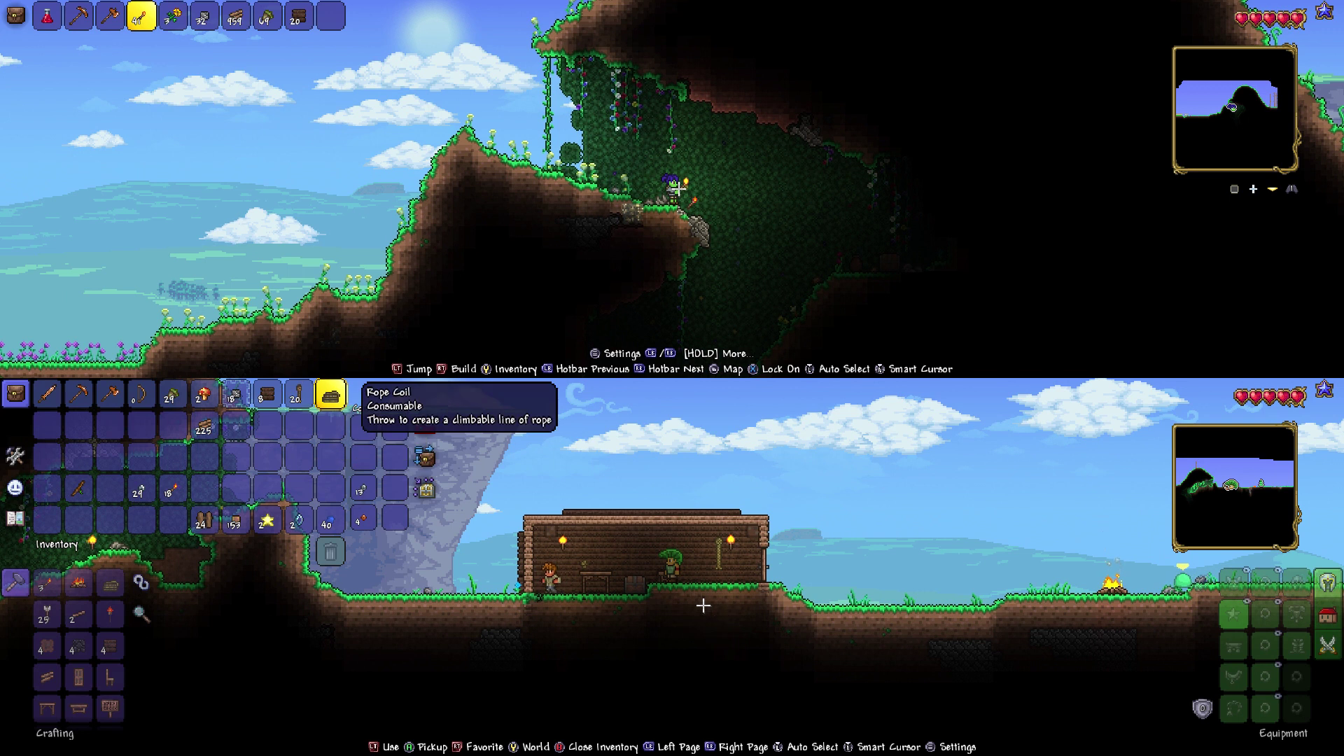
# - Close the lower player's inventory with the bow at hand
pyautogui.press('Escape')
pyautogui.press('2')
pyautogui.press('Right')
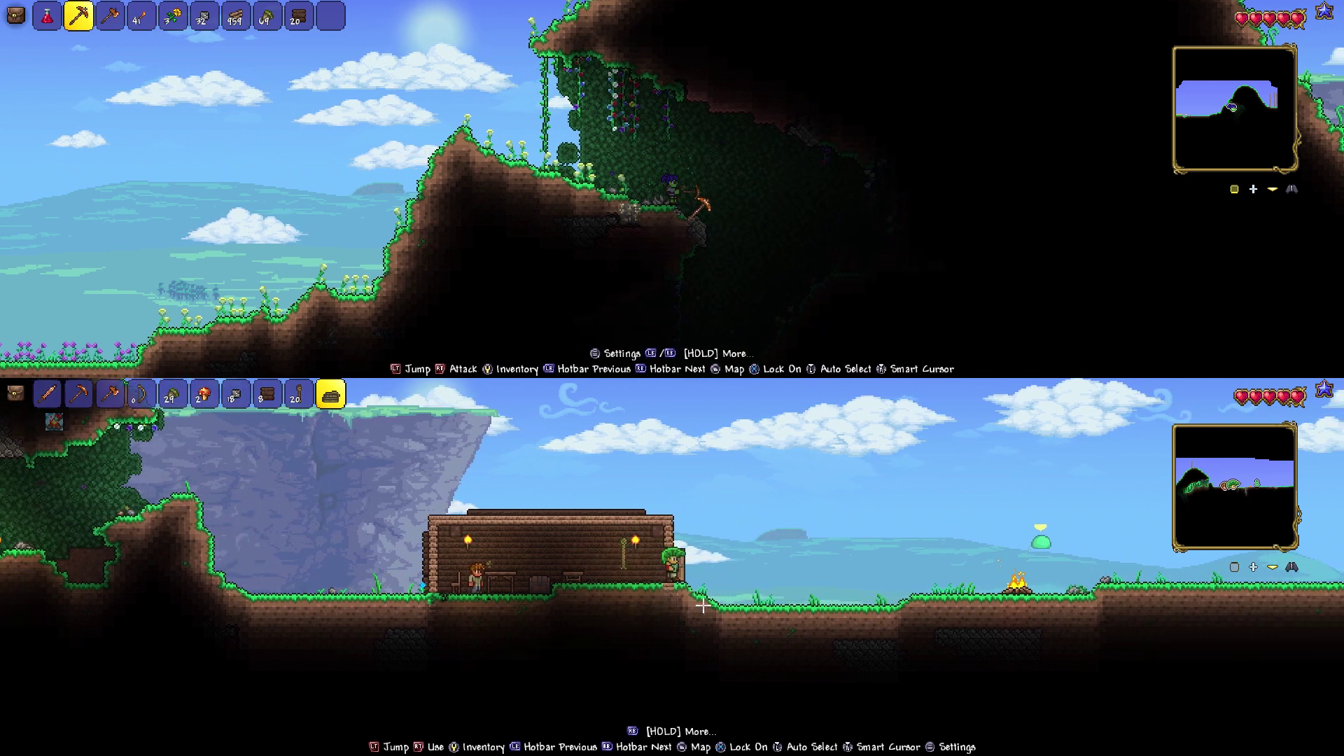
# - Walk the lower player from the house roof to the hillside and mine stone in the cave
pyautogui.press('space')
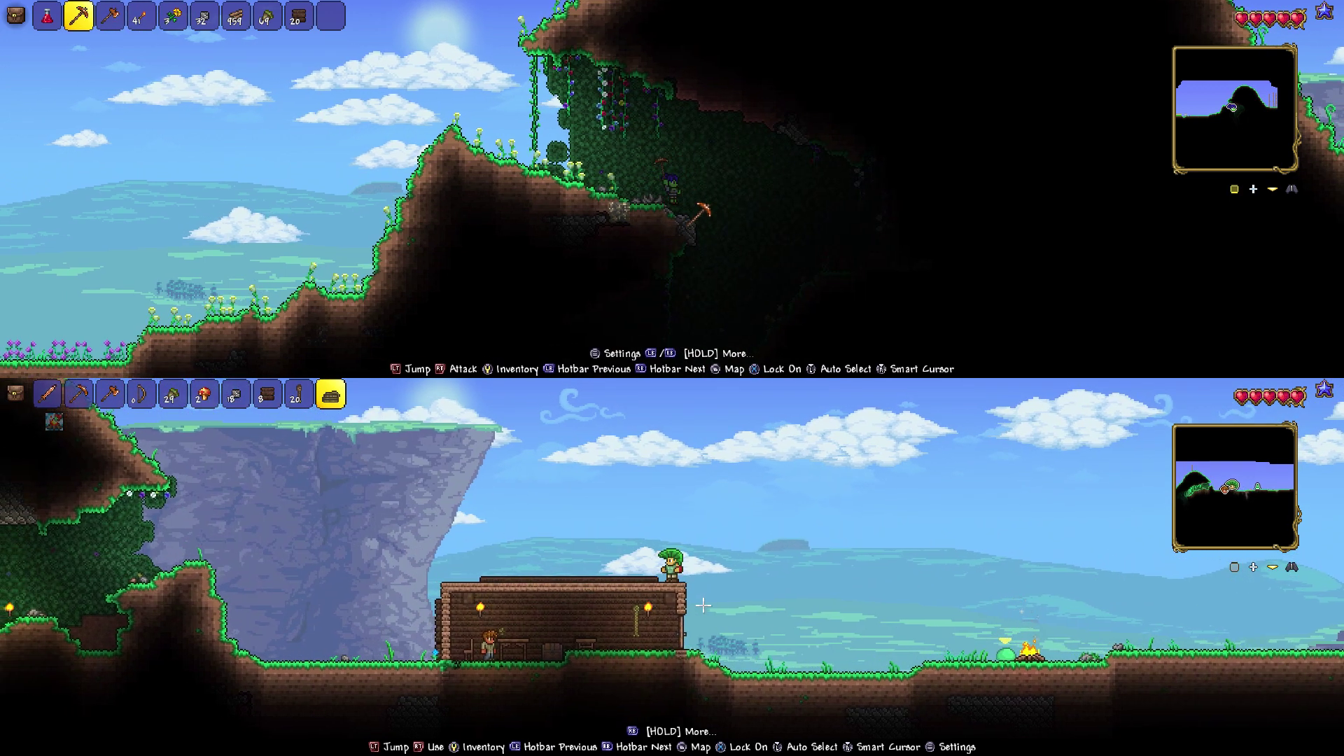
pyautogui.press('Left')
pyautogui.press('space')
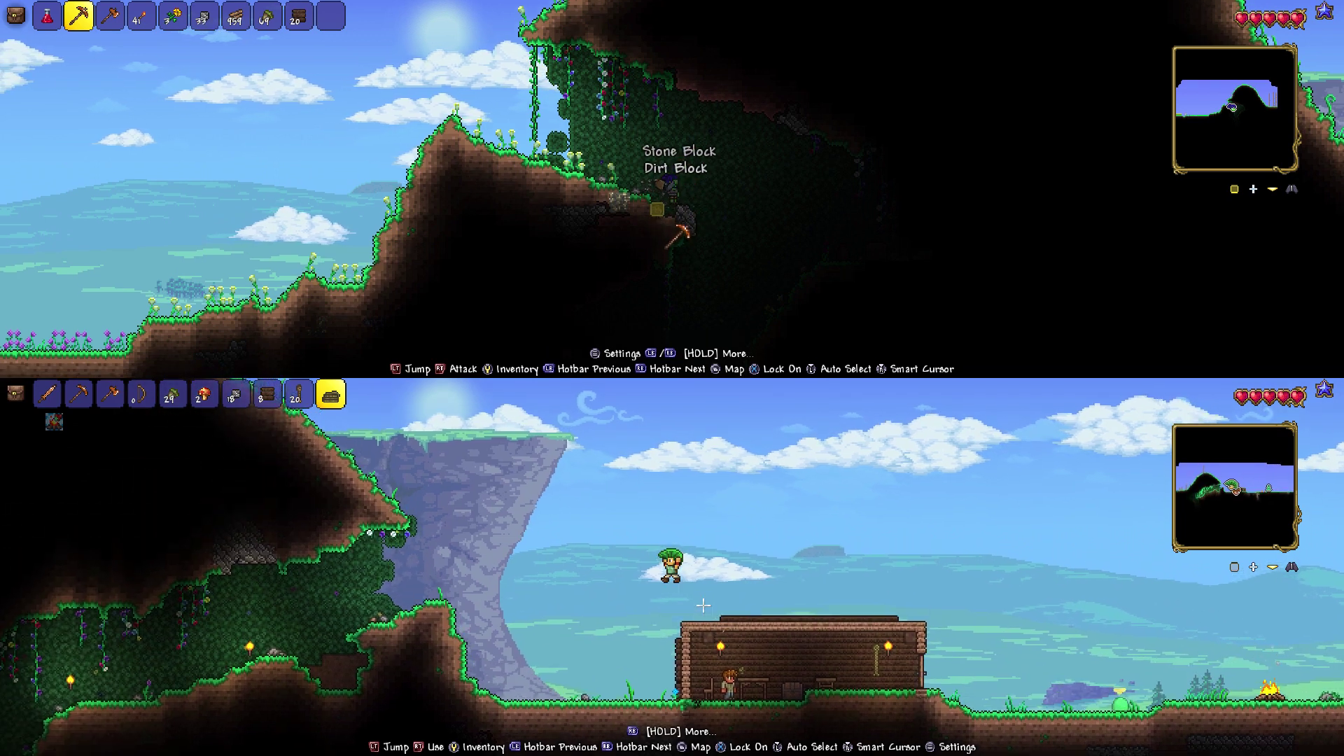
pyautogui.press('Left')
pyautogui.press('8')
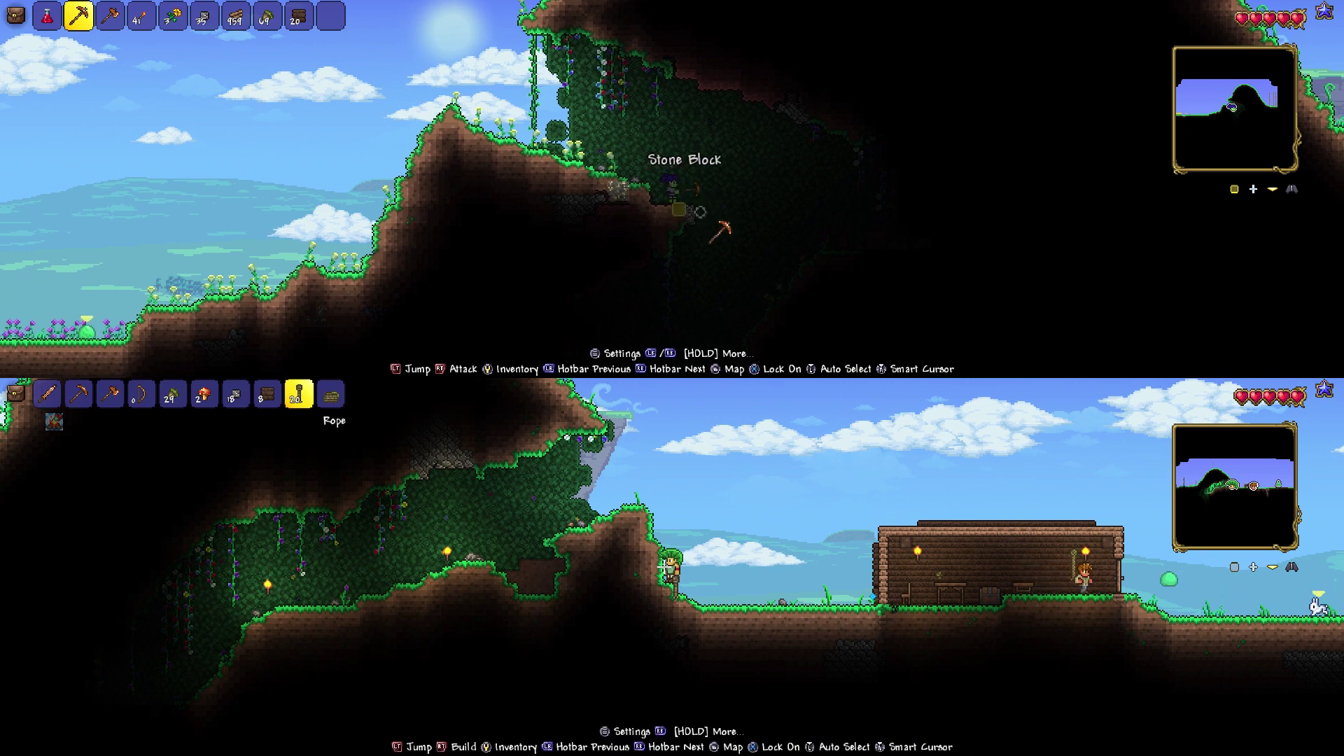
pyautogui.click(679, 212)
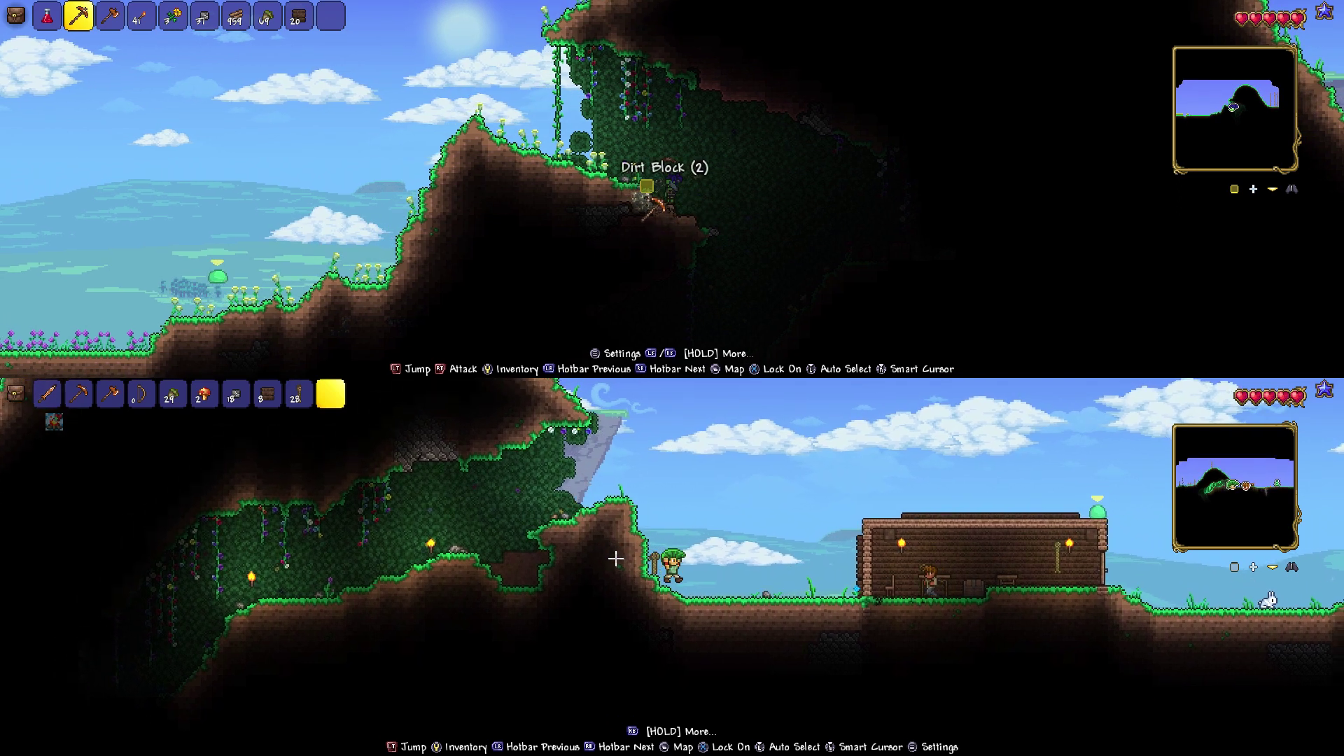
pyautogui.scroll(1, 616, 558)
pyautogui.scroll(2, 616, 558)
pyautogui.scroll(3, 615, 559)
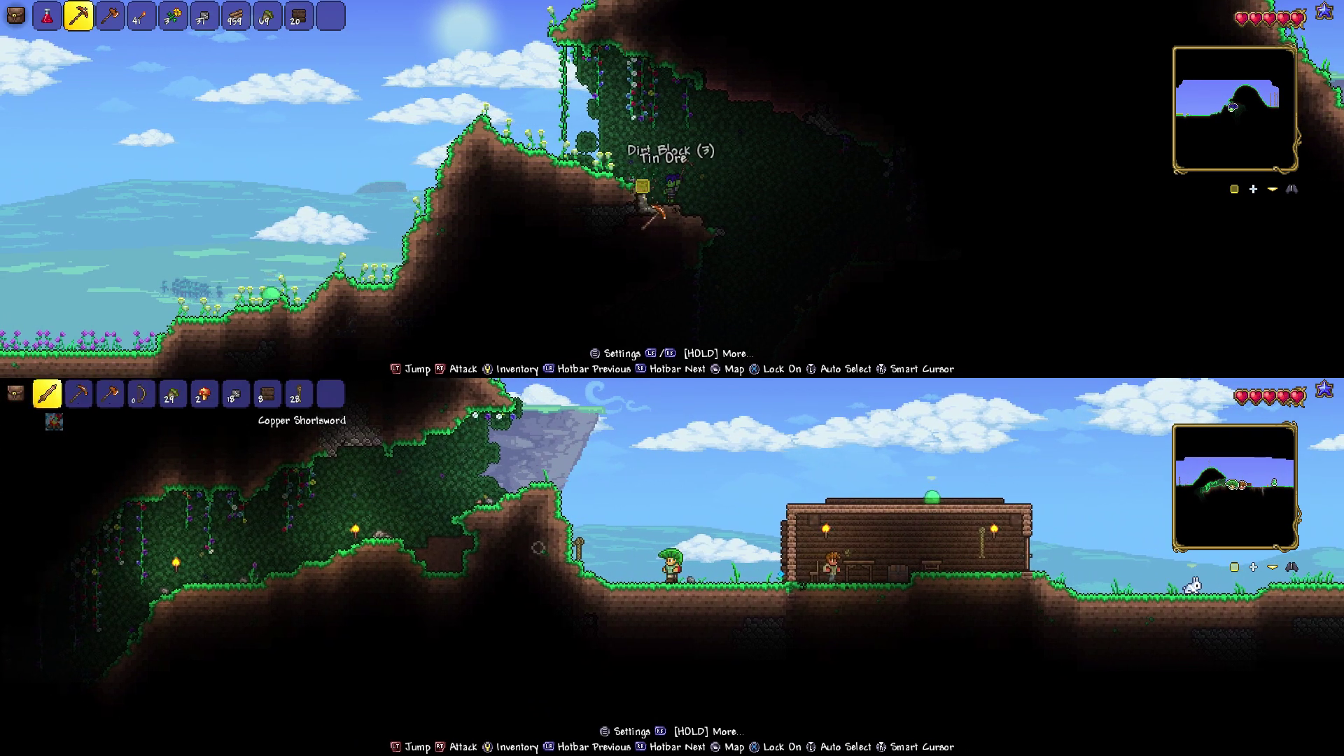
pyautogui.scroll(-1, 538, 546)
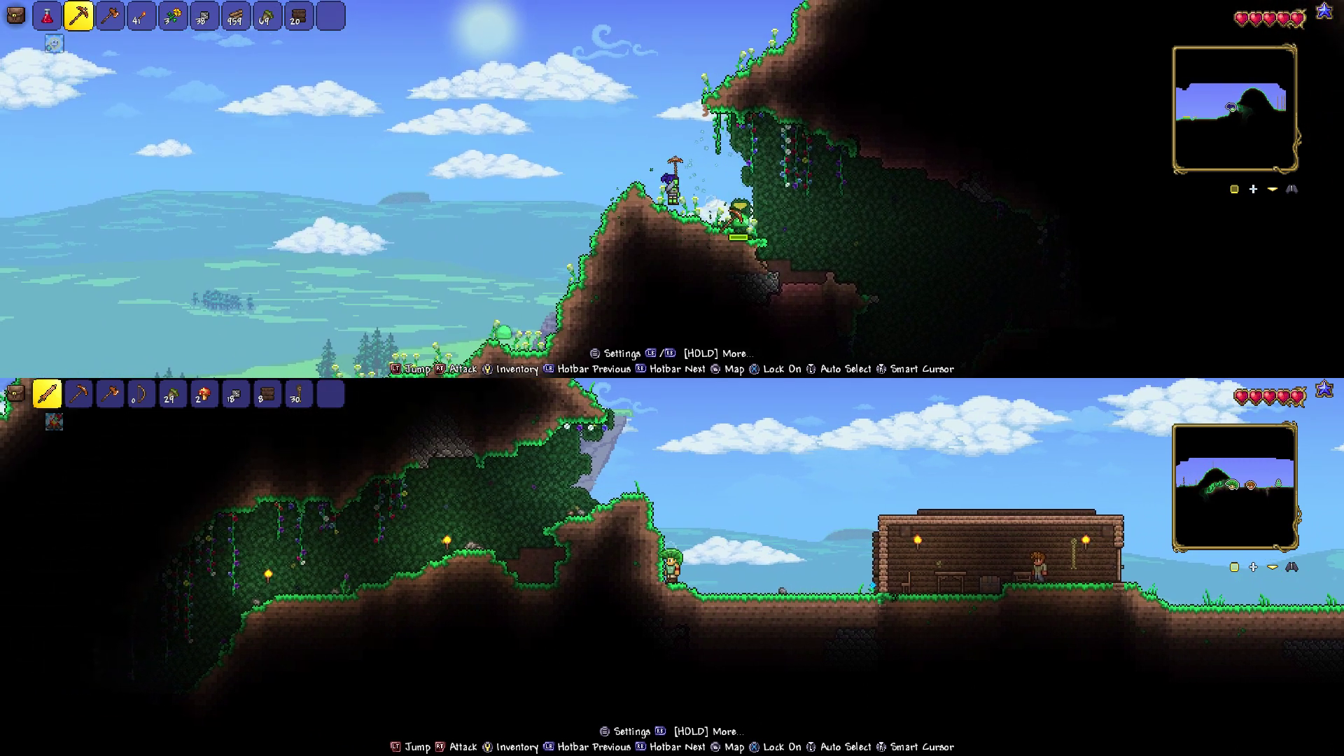
pyautogui.press('2')
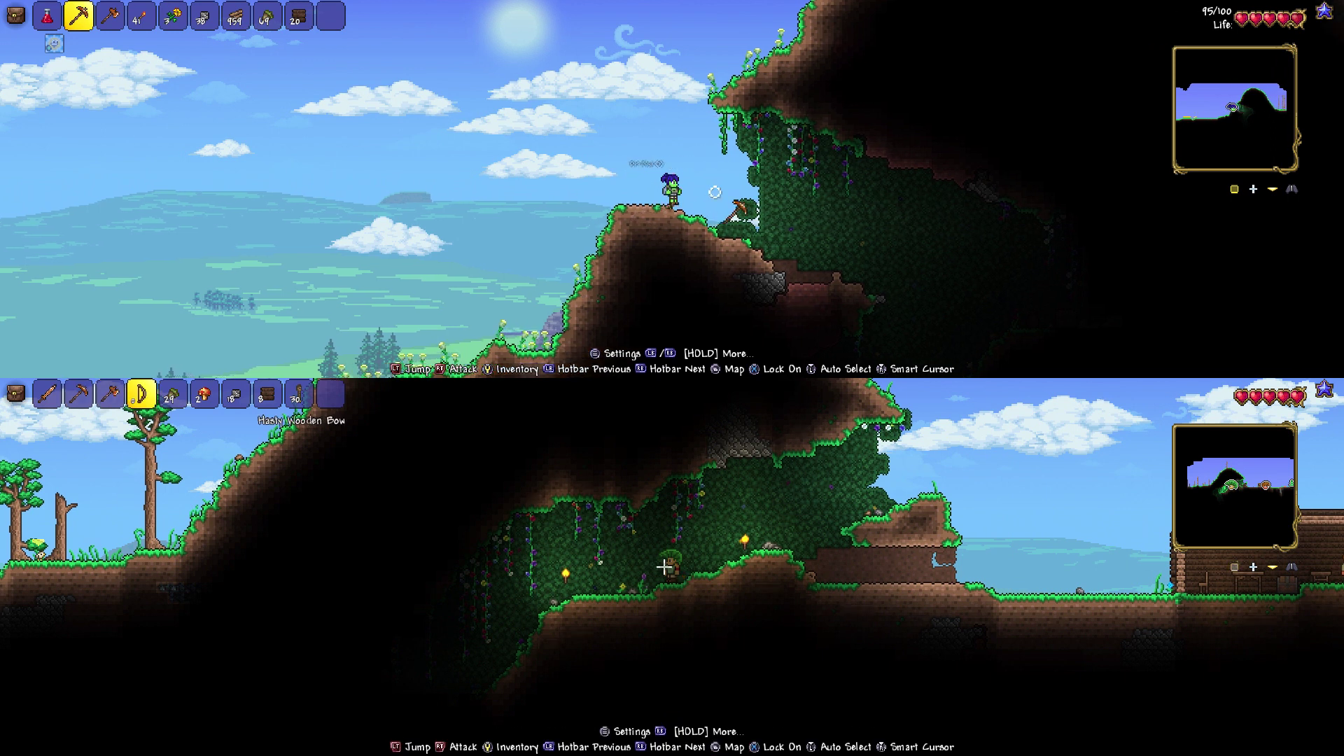
# - Move the bottom player's Torch stack into the hotbar and close the inventory
pyautogui.press('Escape')
pyautogui.press('Down')
pyautogui.press('Down')
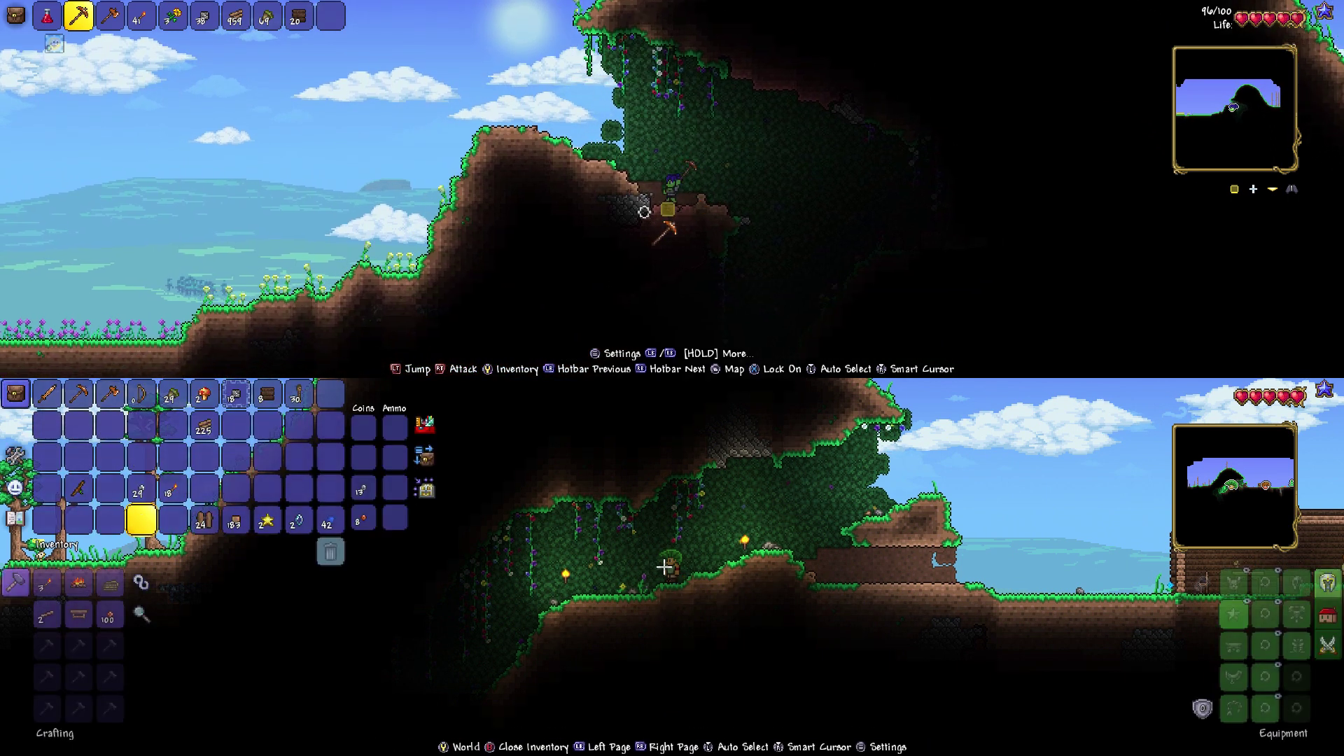
pyautogui.press('Right')
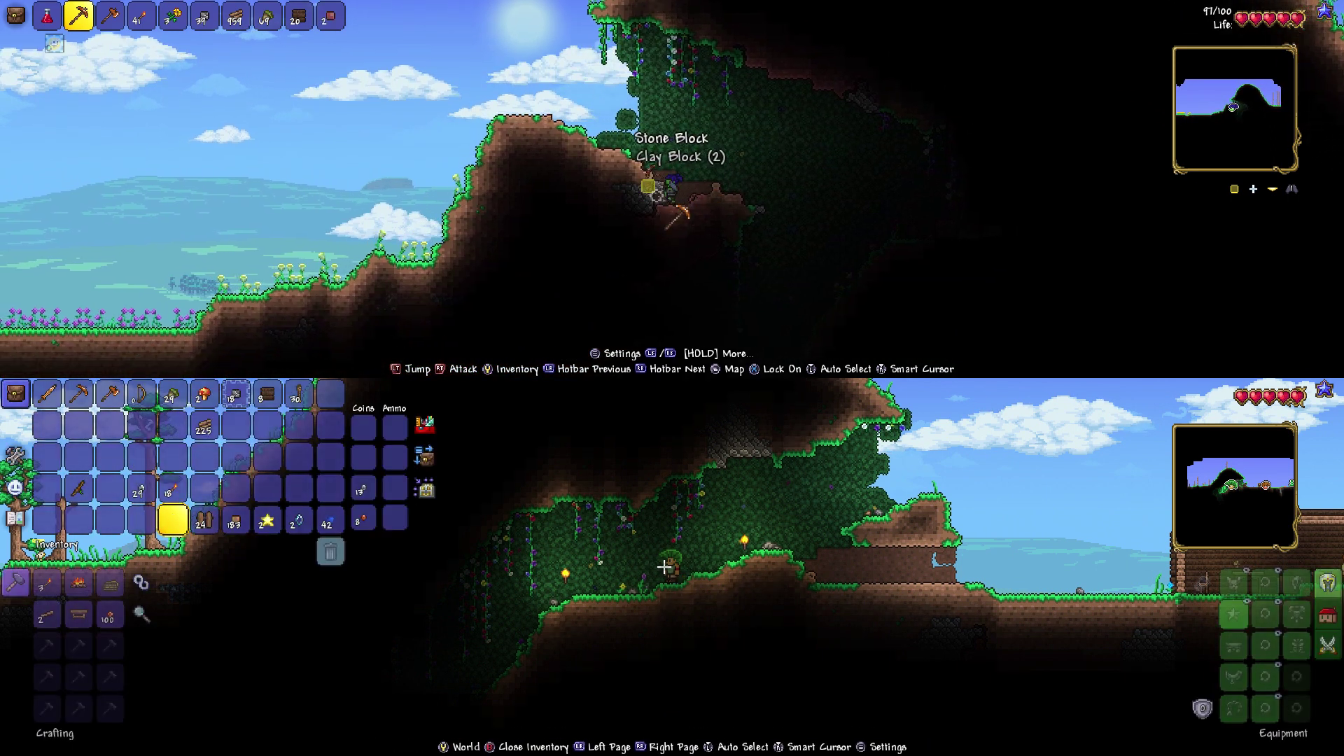
pyautogui.press('Right')
pyautogui.press('Up')
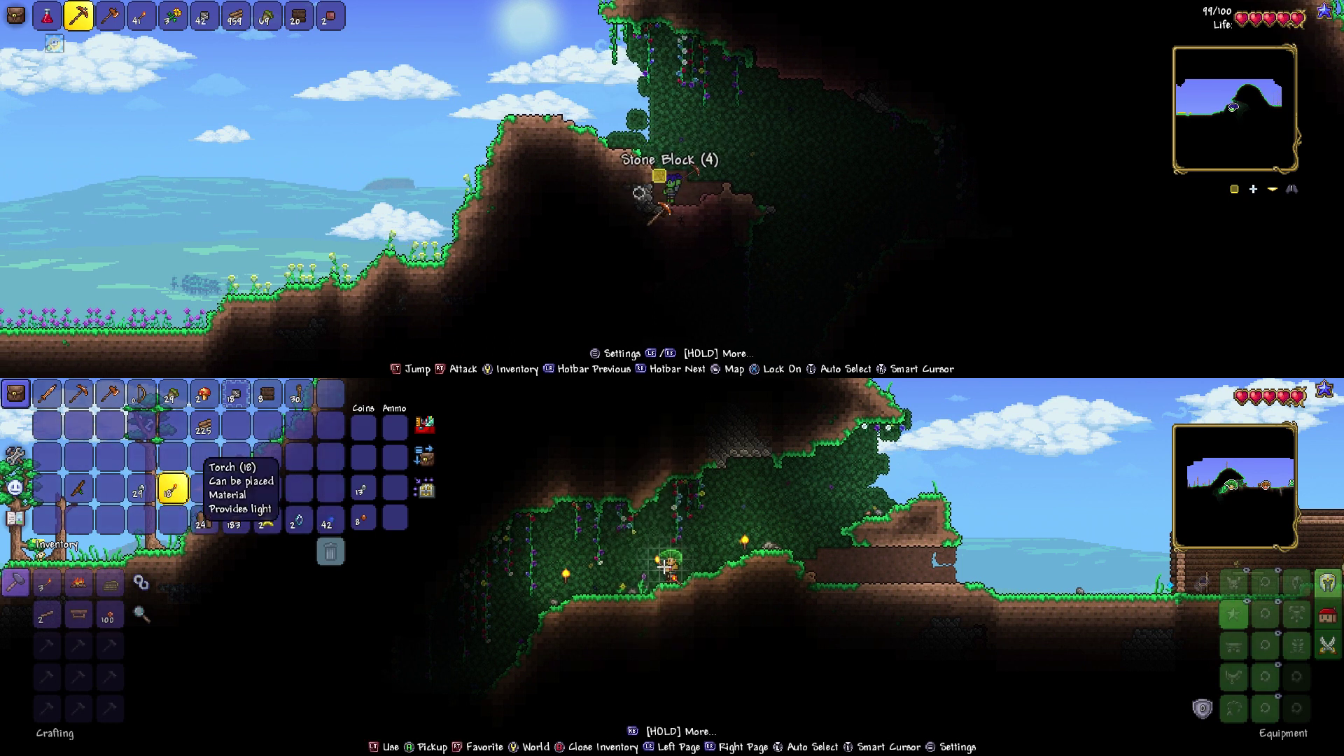
pyautogui.press('Right')
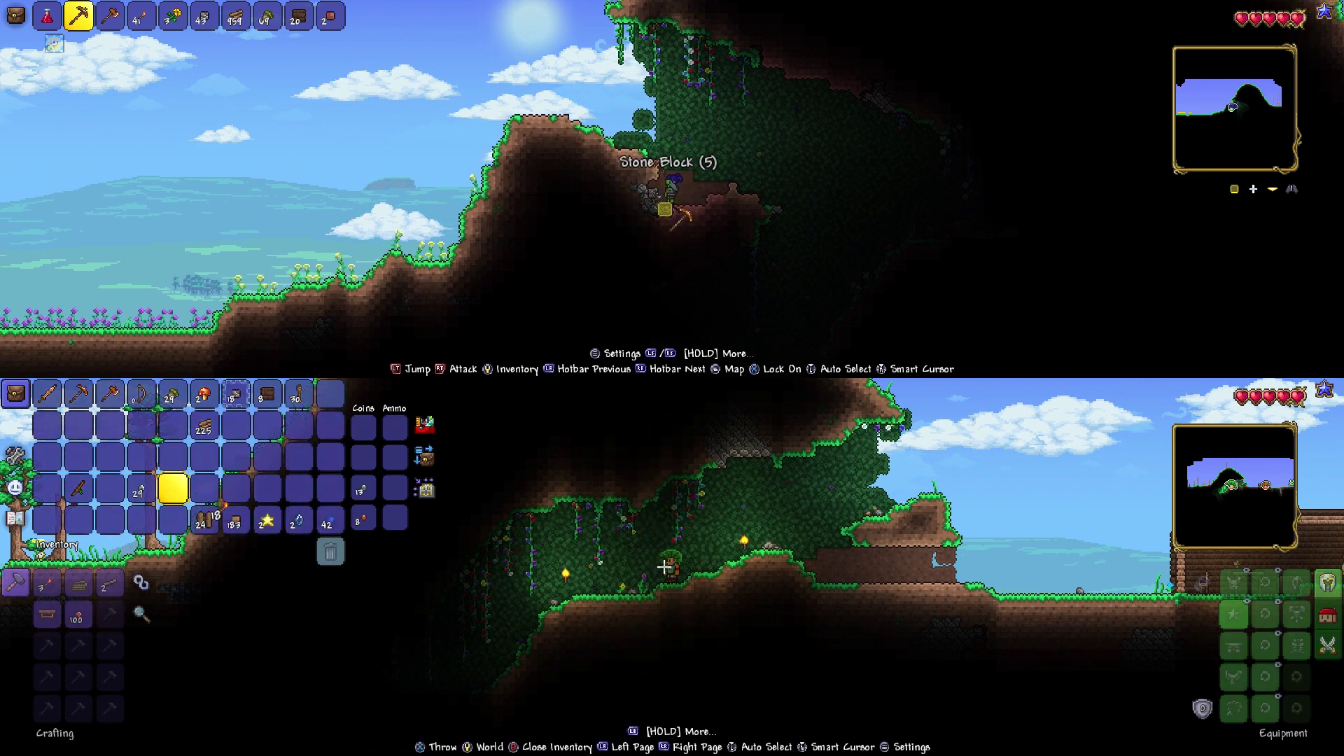
pyautogui.press('Up')
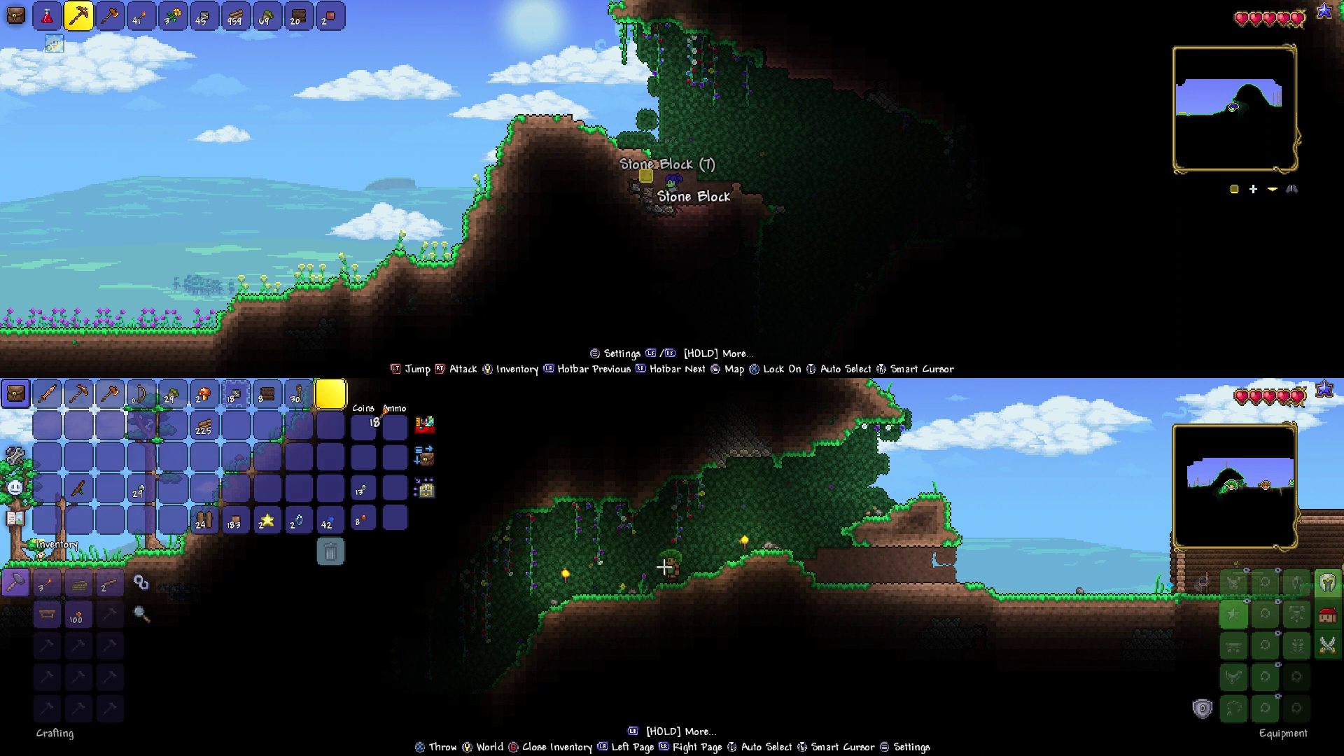
pyautogui.press('Left')
pyautogui.press('Left')
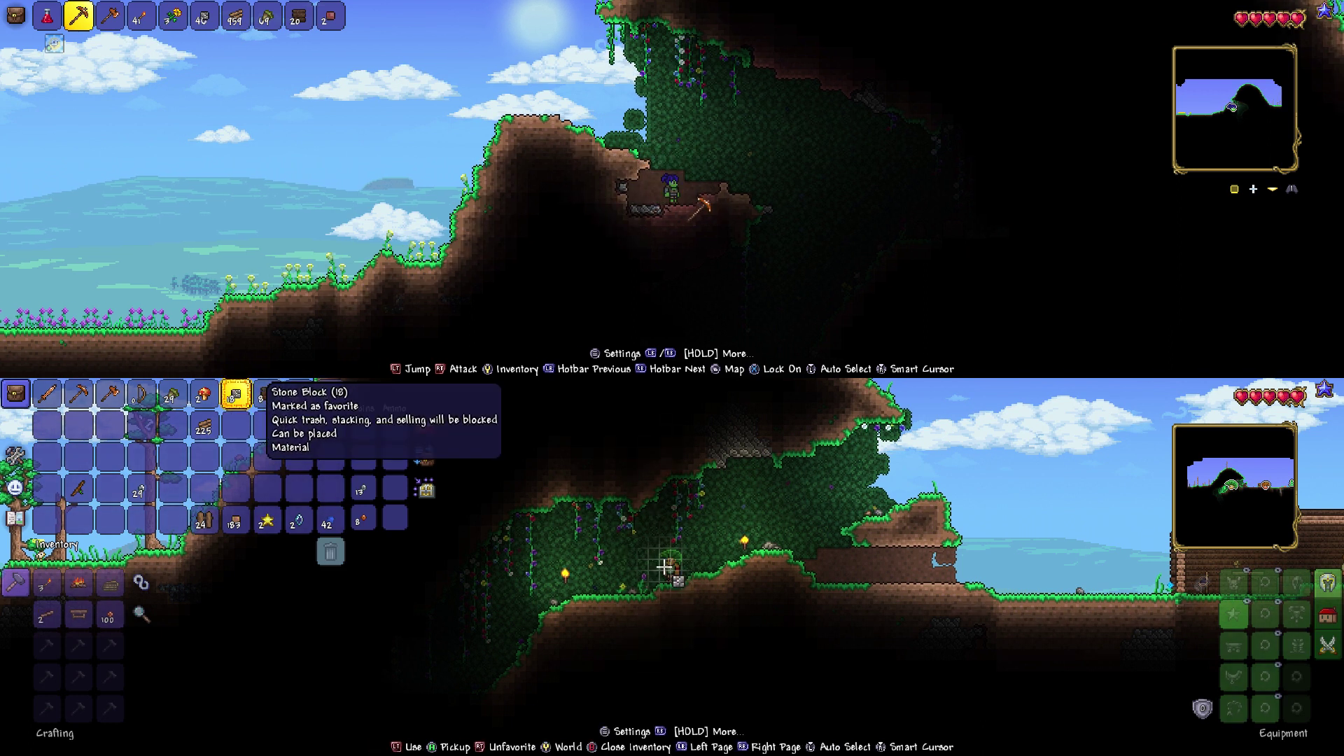
pyautogui.press('Right')
pyautogui.press('Right')
pyautogui.press('Escape')
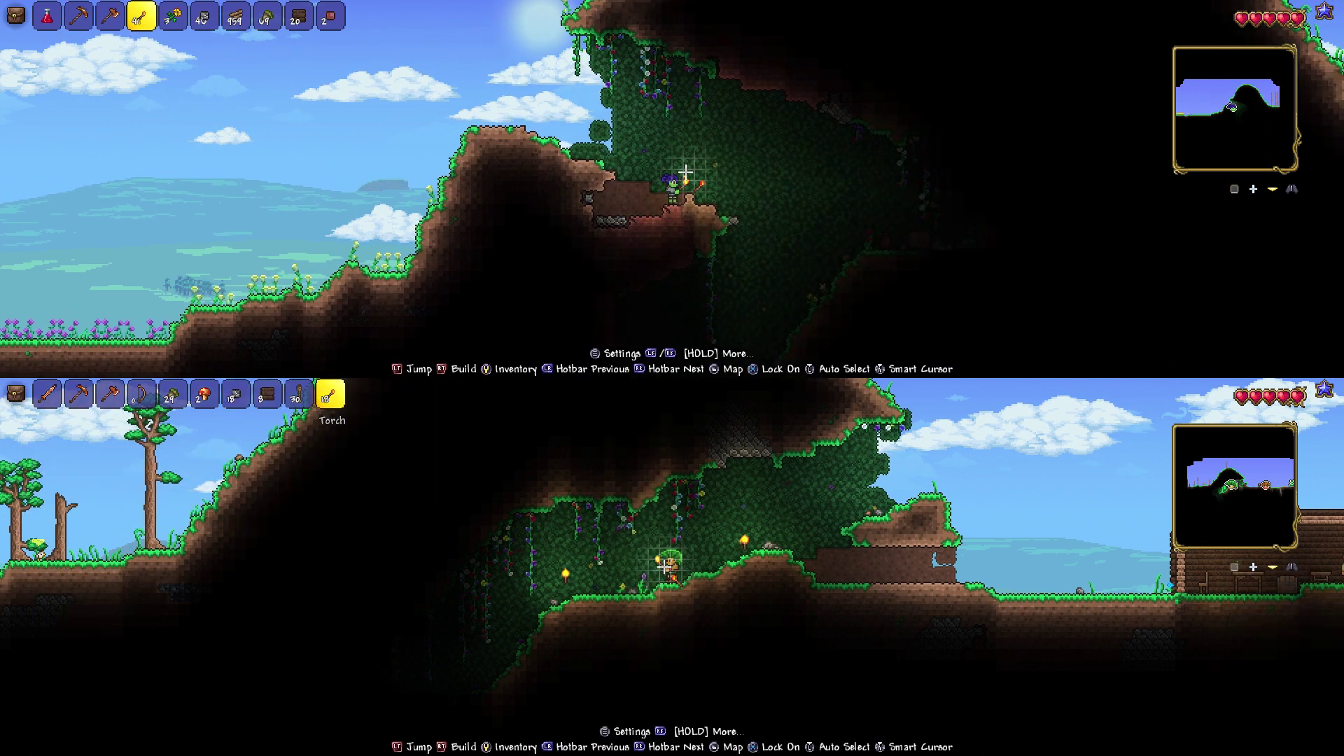
# - Walk the bottom character down into the dark cave, lighting the wall with torches
pyautogui.press('Left')
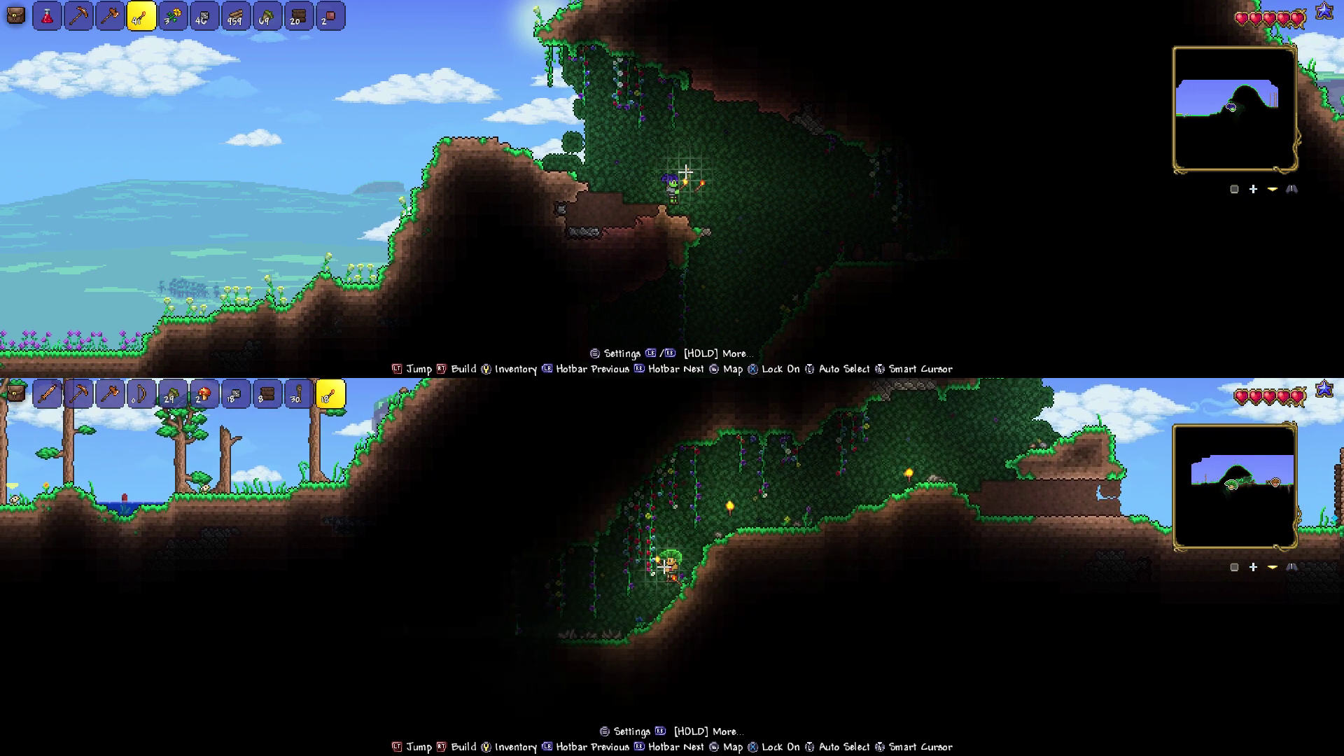
pyautogui.press('Left')
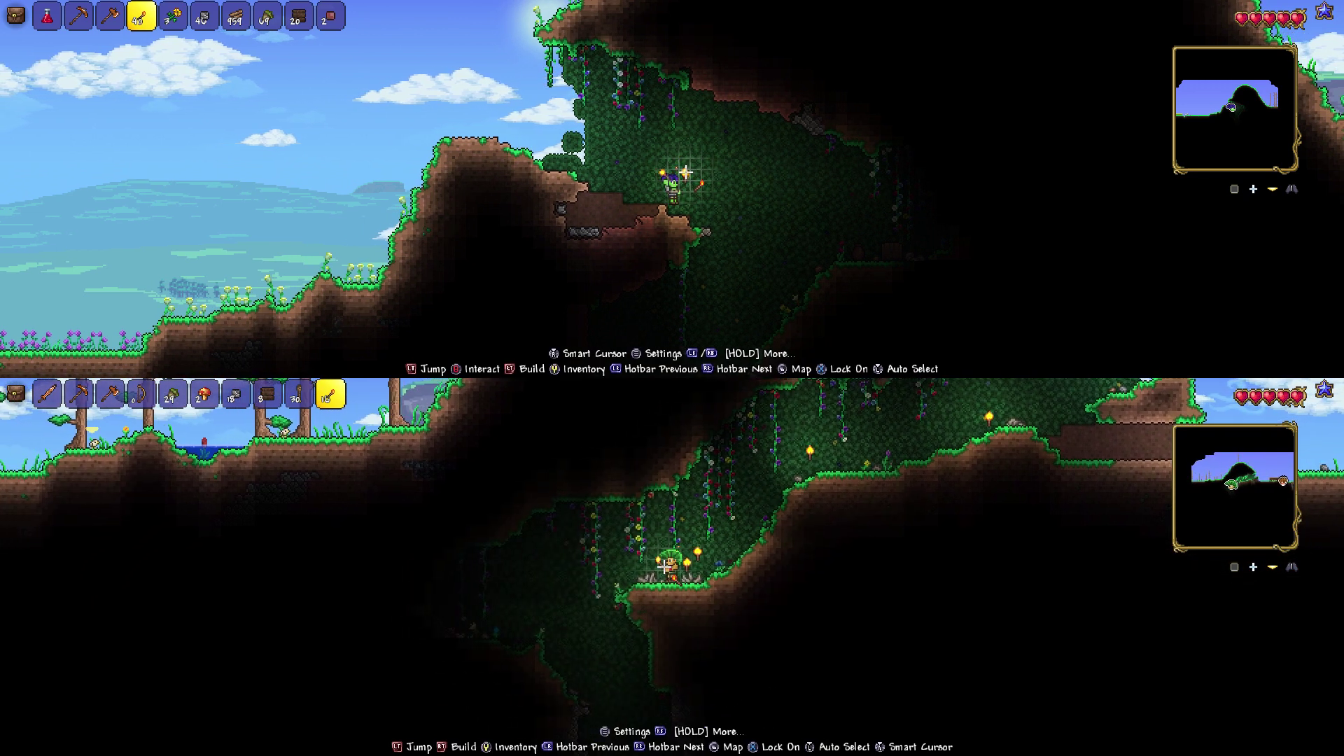
pyautogui.press('Left')
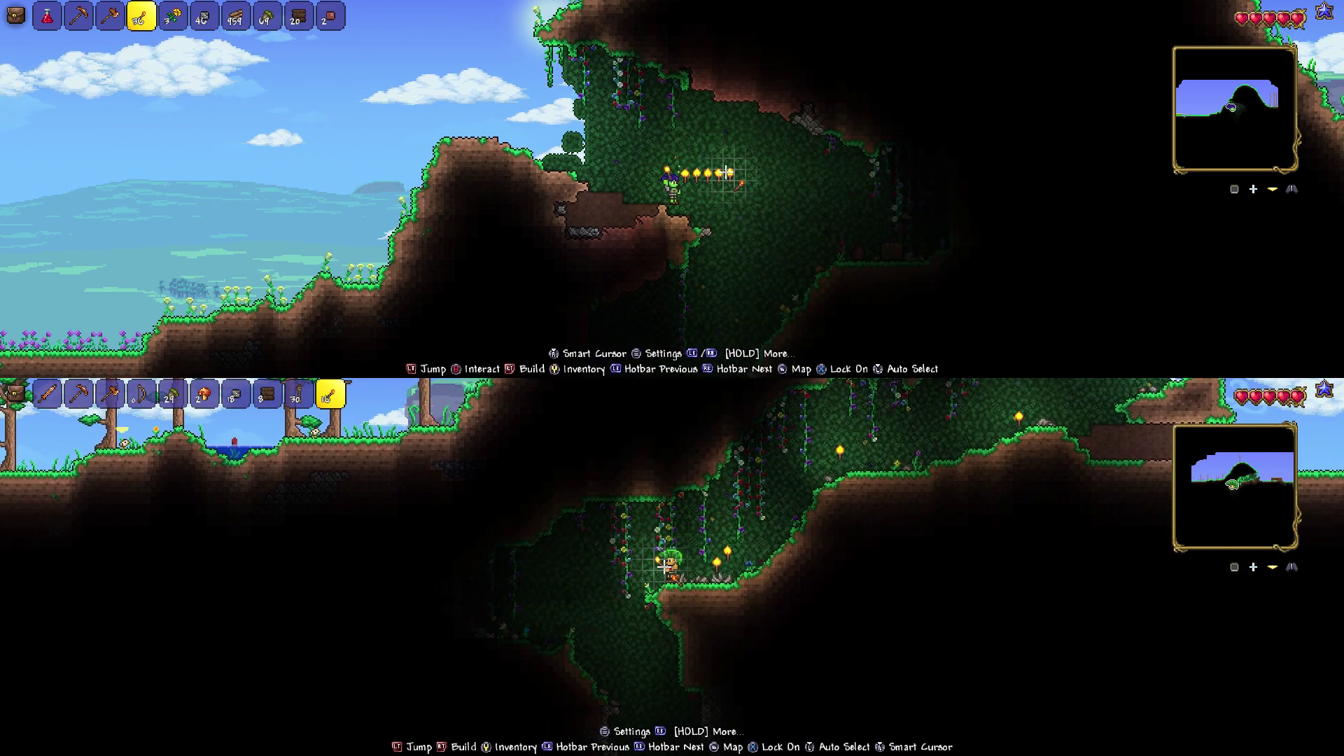
pyautogui.press('Left')
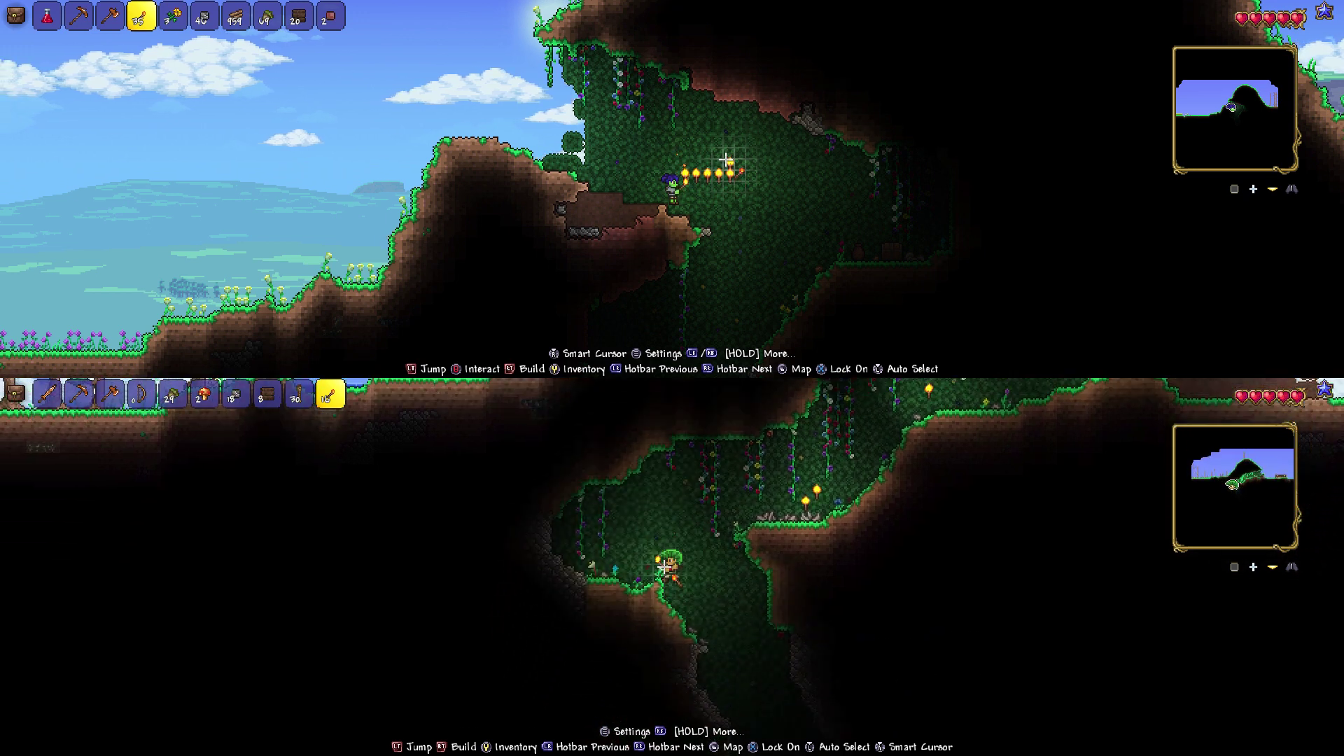
pyautogui.press('Left')
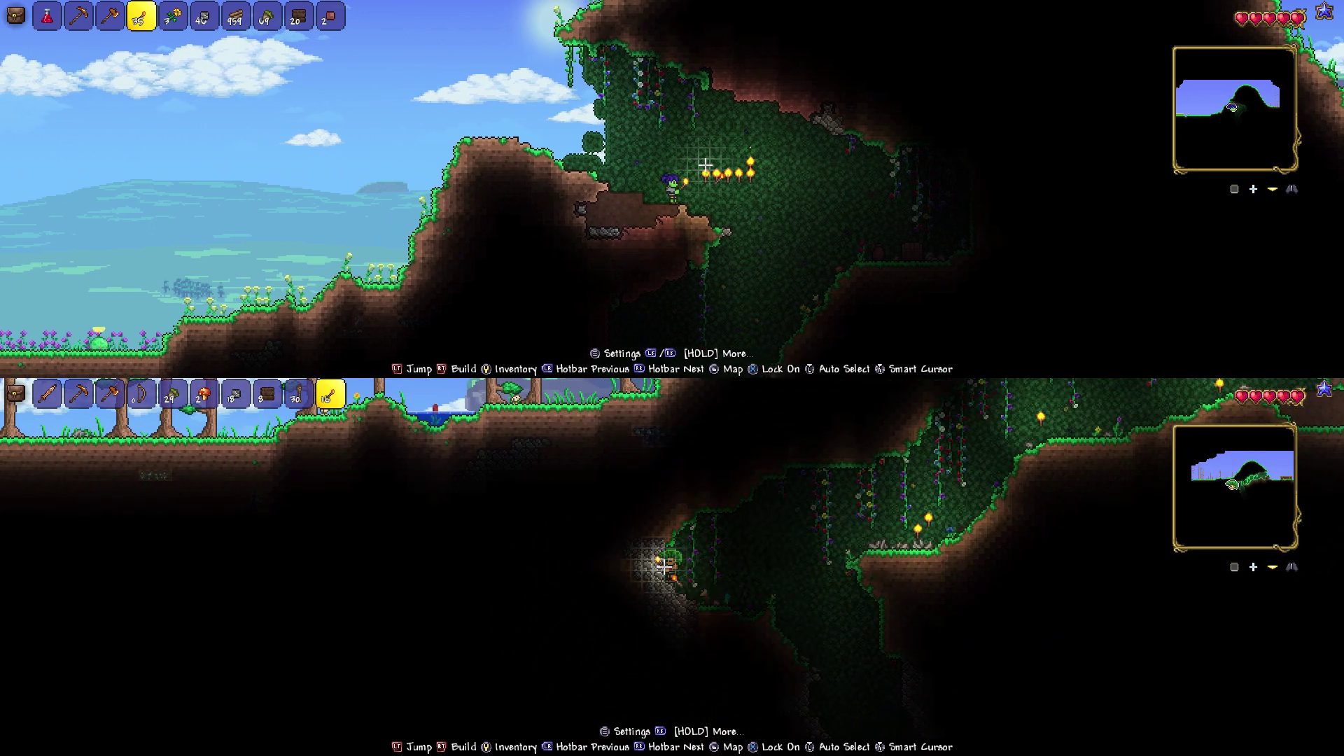
pyautogui.scroll(2, 661, 565)
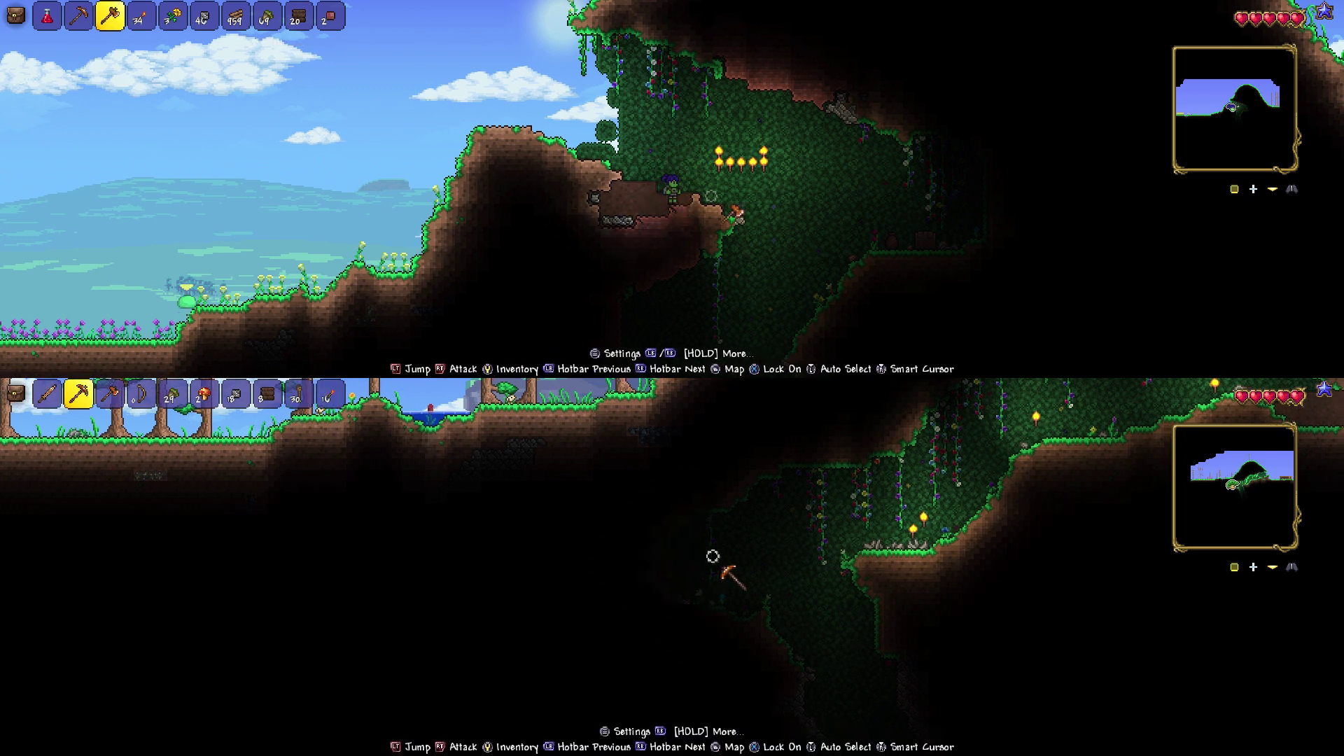
# - Bring the top character back toward the entrance and equip both players with pickaxes
pyautogui.press('Right')
pyautogui.press('Left')
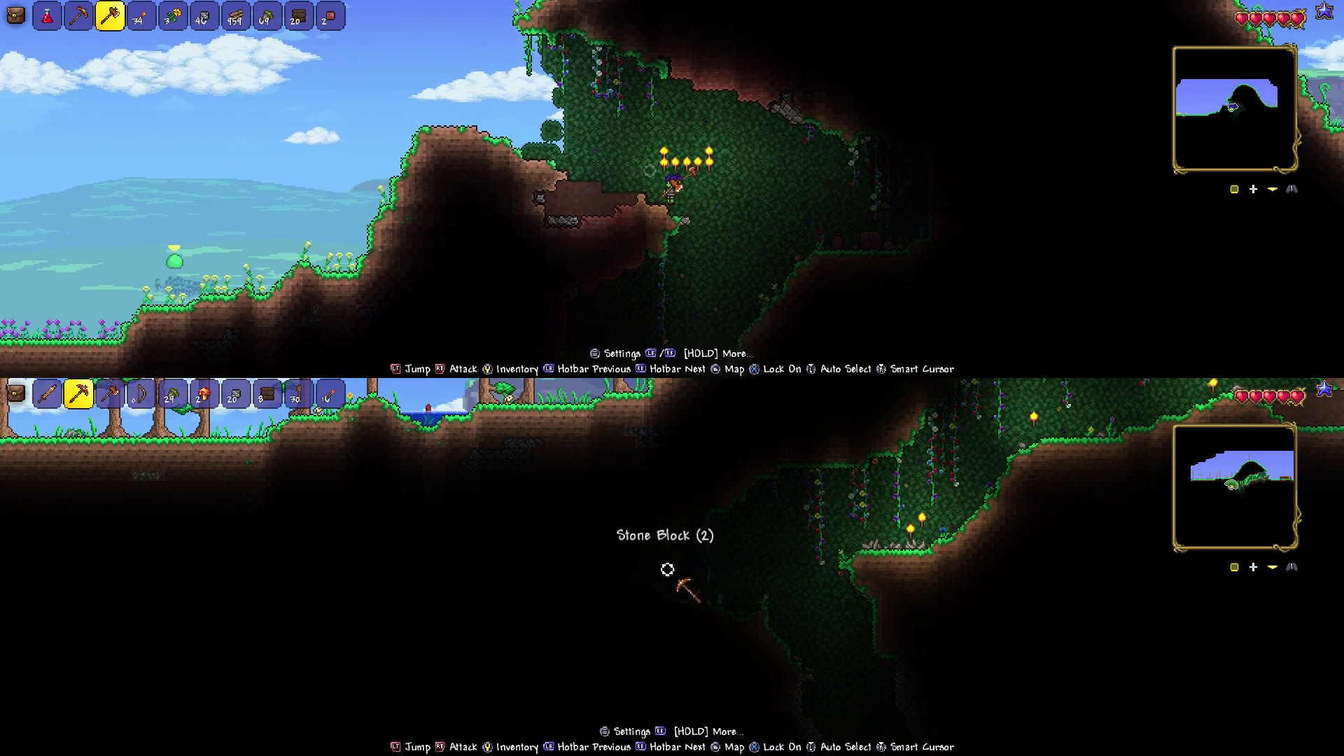
pyautogui.press('Left')
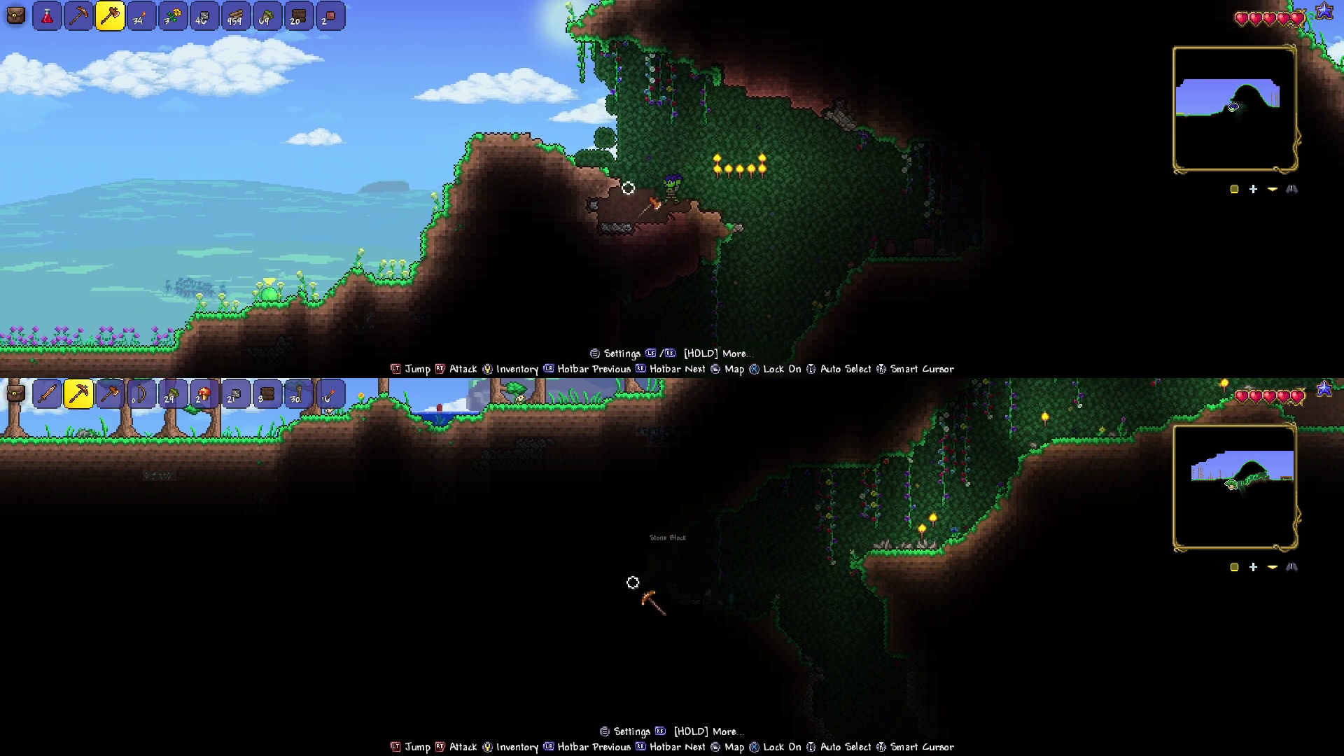
pyautogui.press('3')
pyautogui.press('Right')
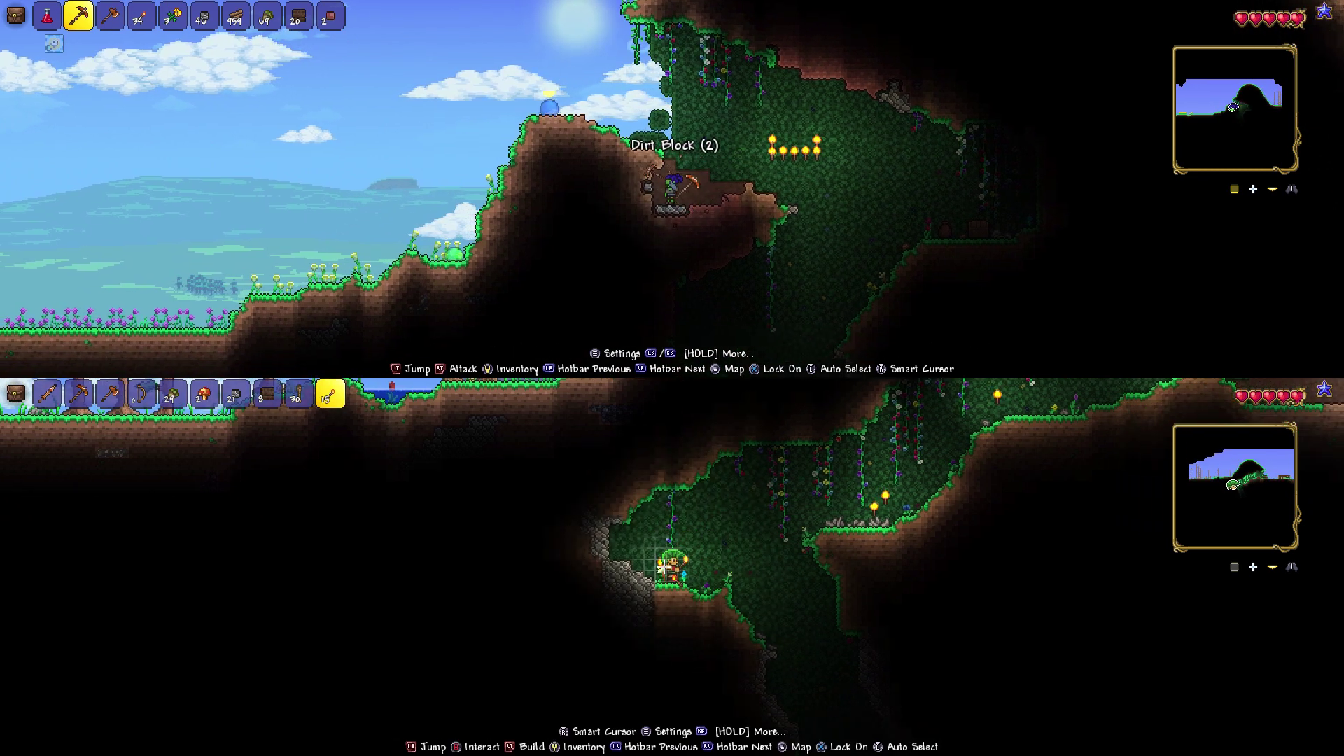
pyautogui.press('Left')
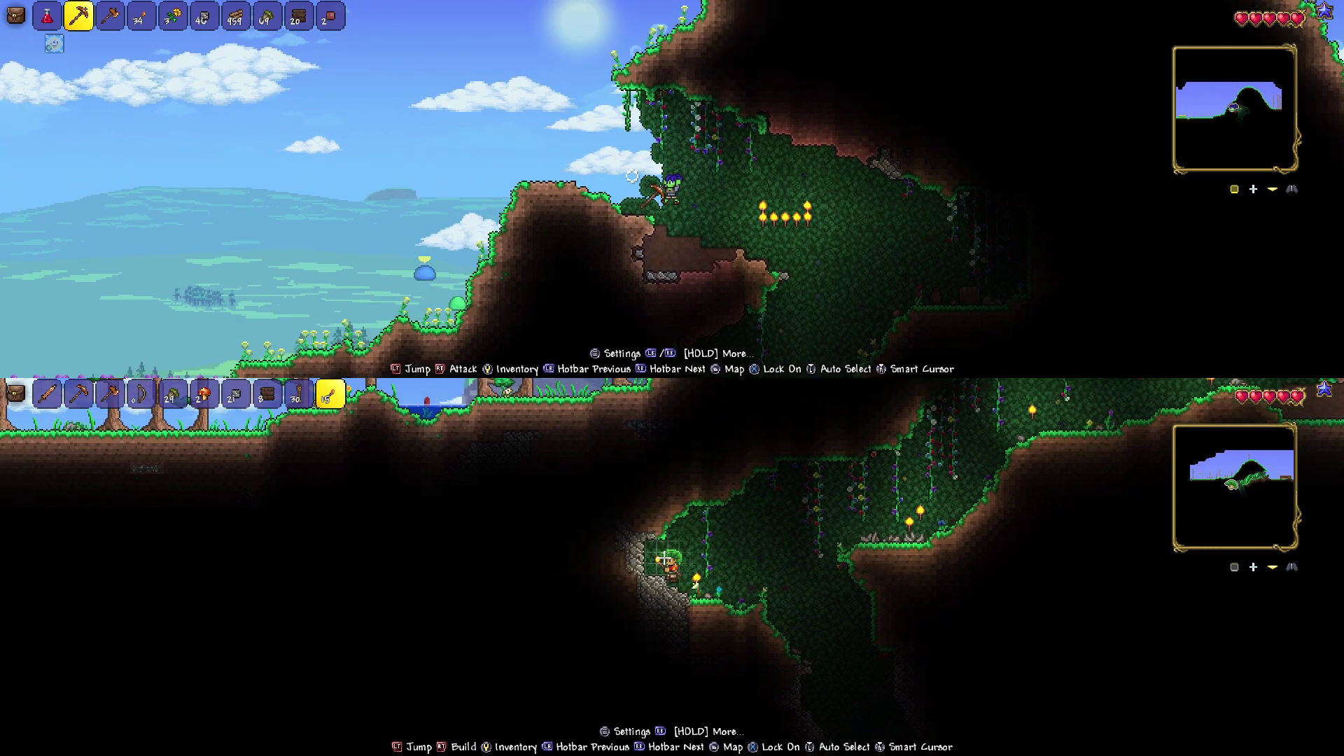
pyautogui.press('Left')
pyautogui.press('1')
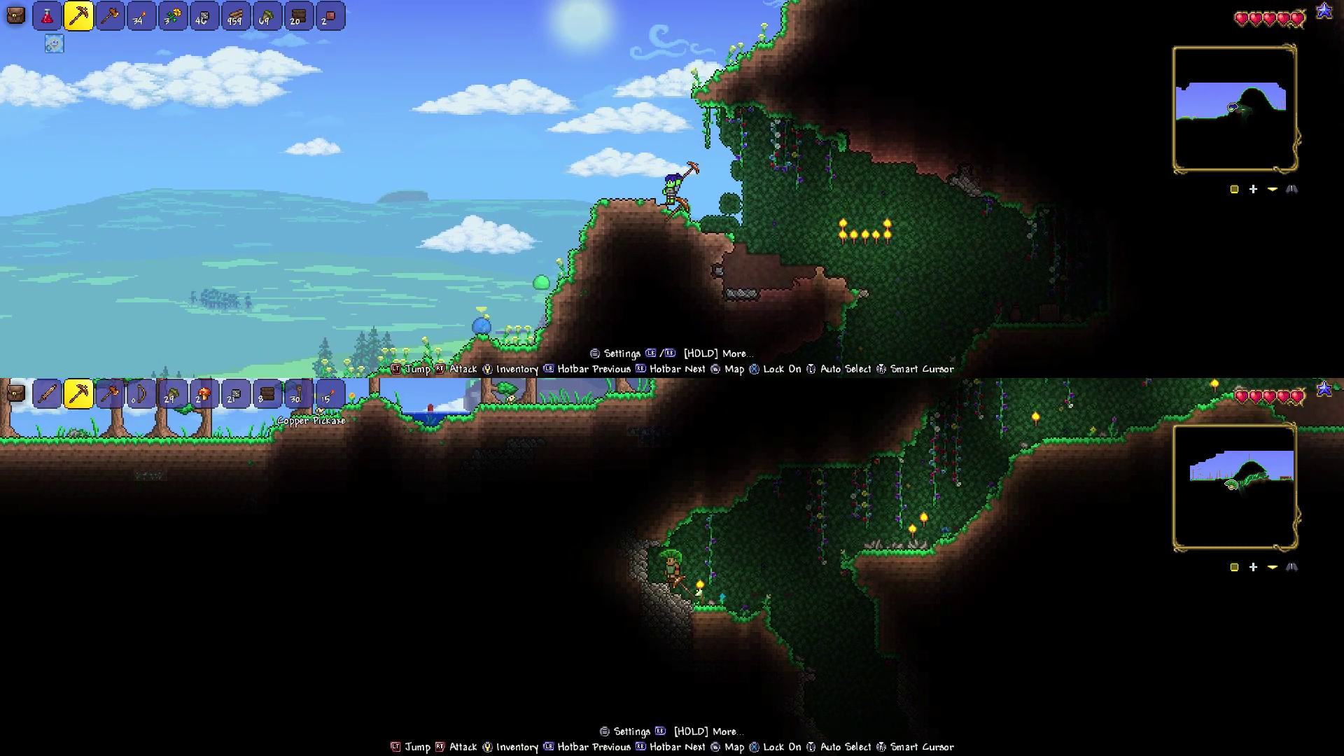
# - Dig the hilltop dirt and kill the Green Slime on the hillside
pyautogui.press('Left')
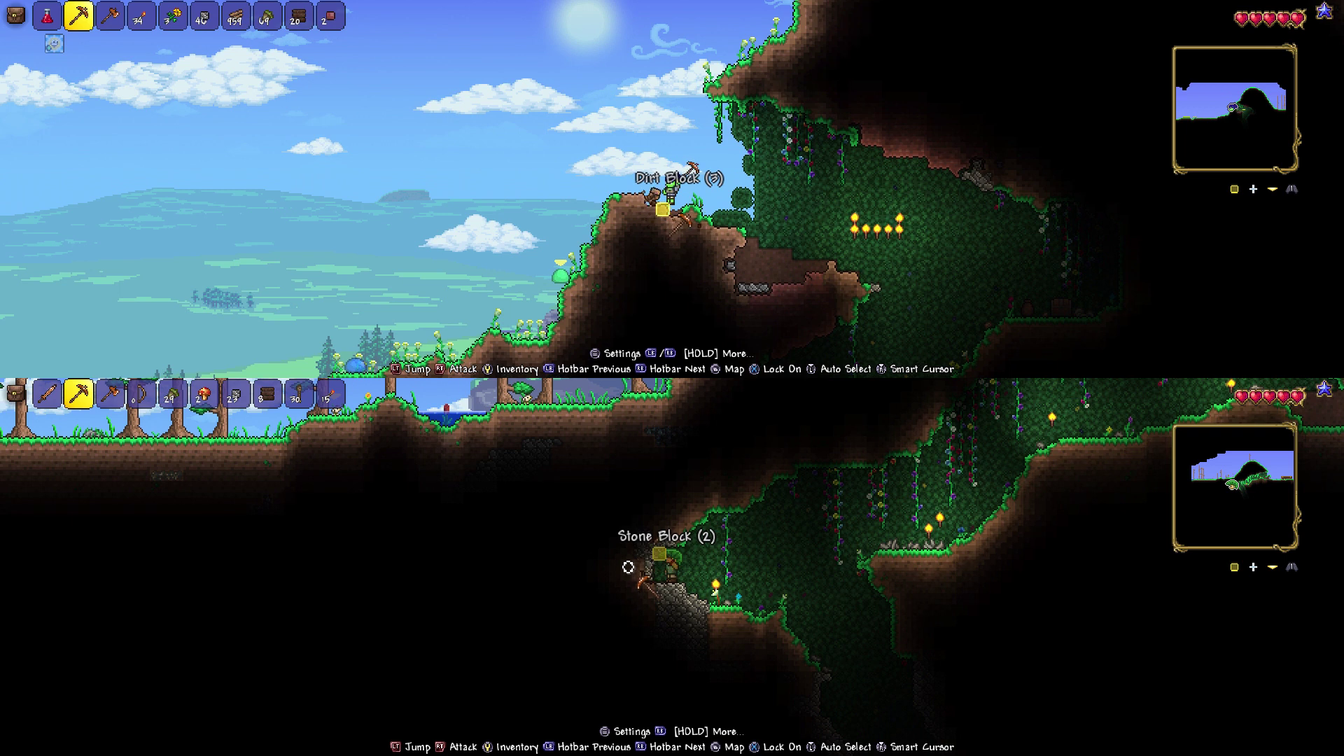
pyautogui.press('Left')
pyautogui.press('Left')
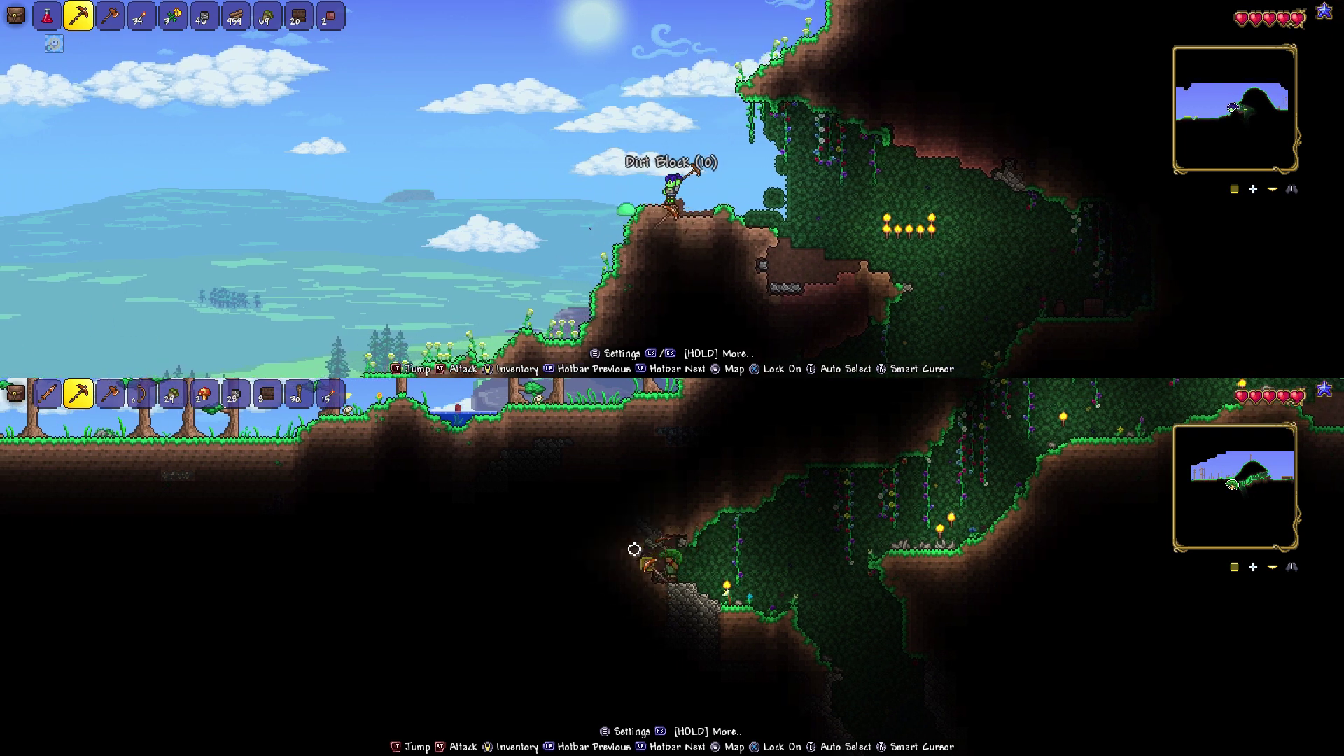
pyautogui.press('Left')
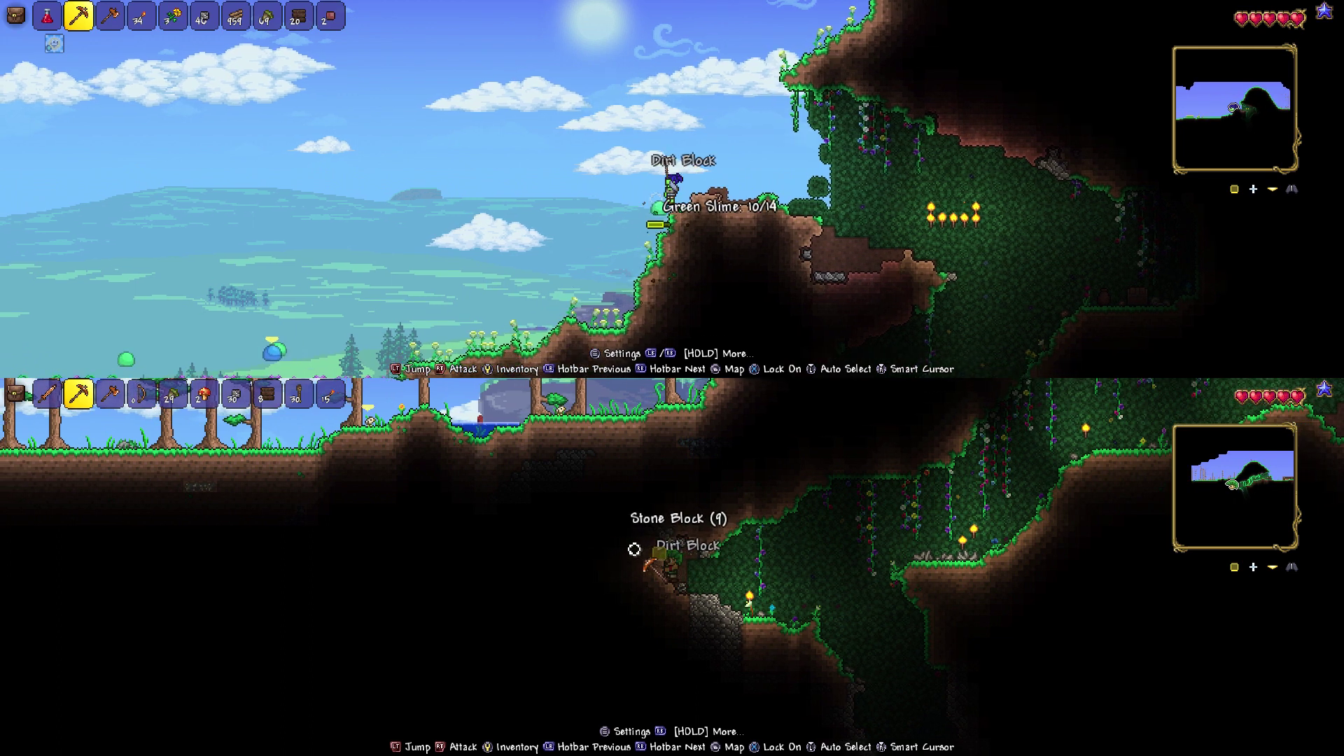
pyautogui.press('Left')
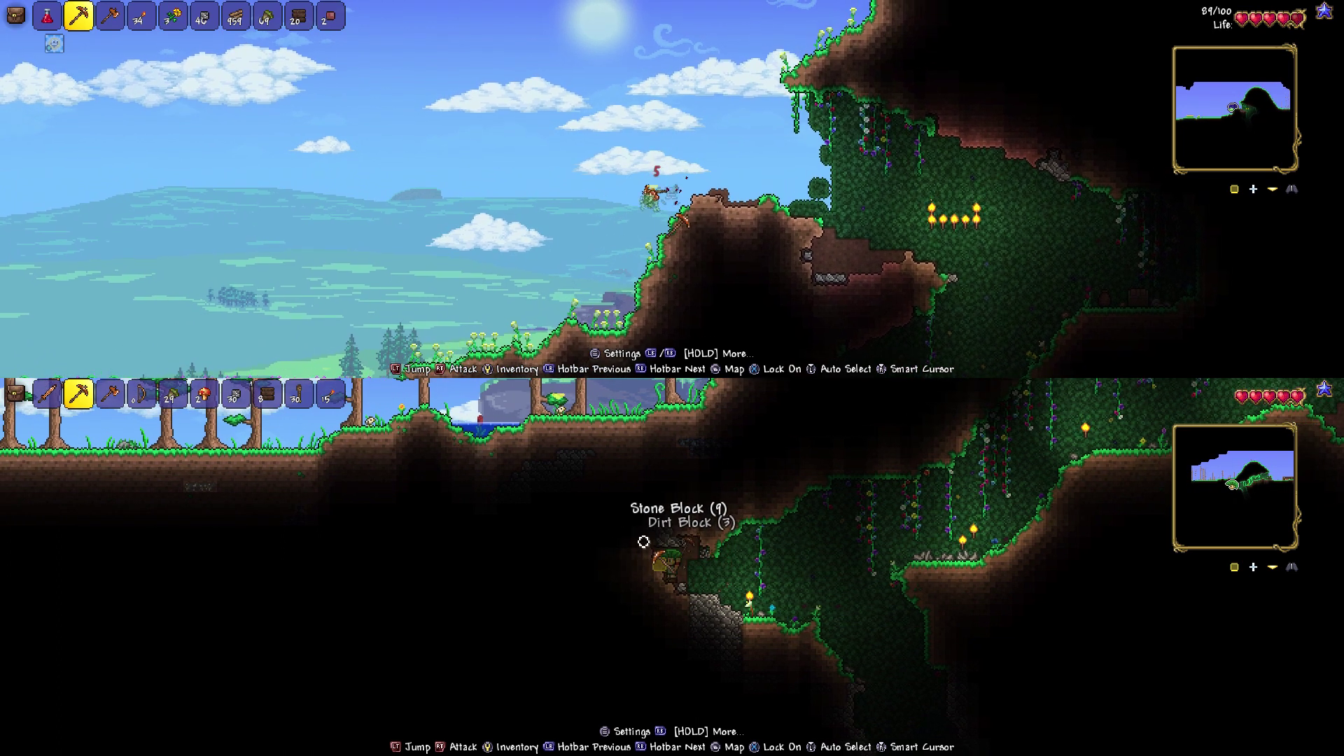
pyautogui.press('Right')
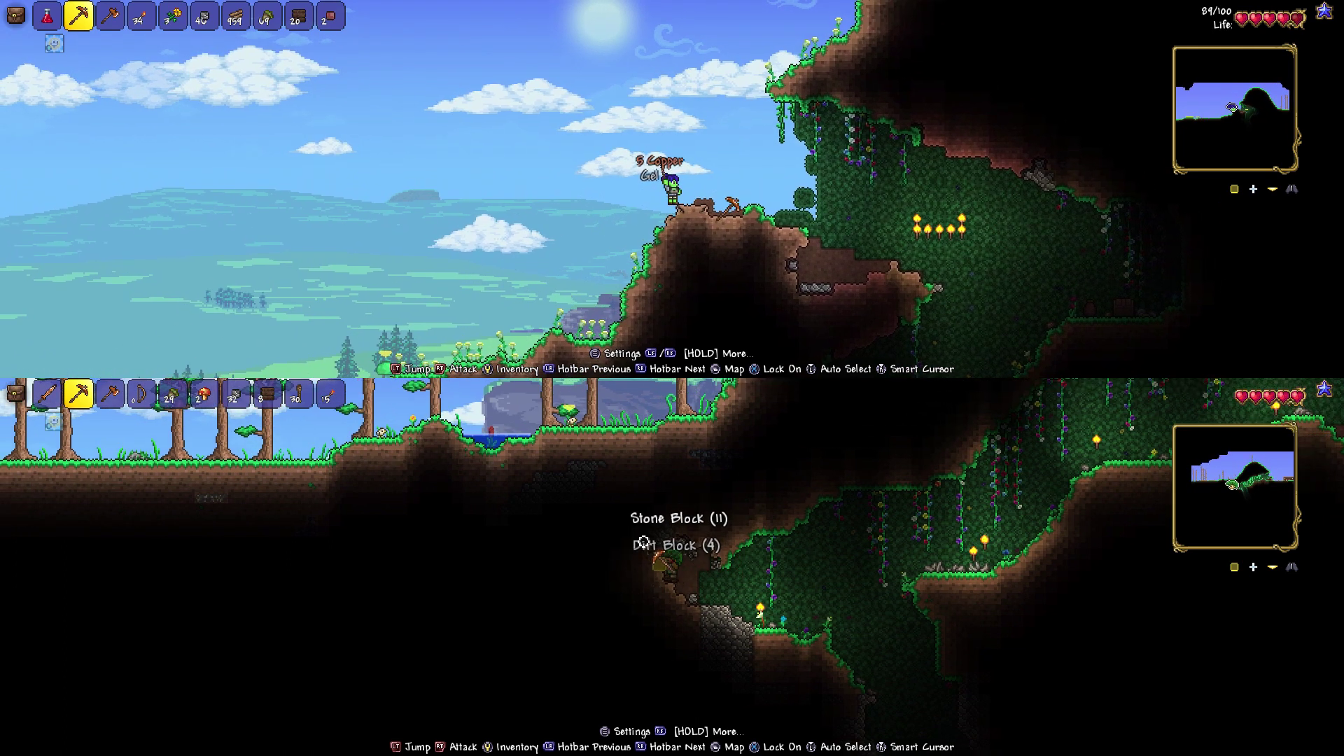
pyautogui.press('Right')
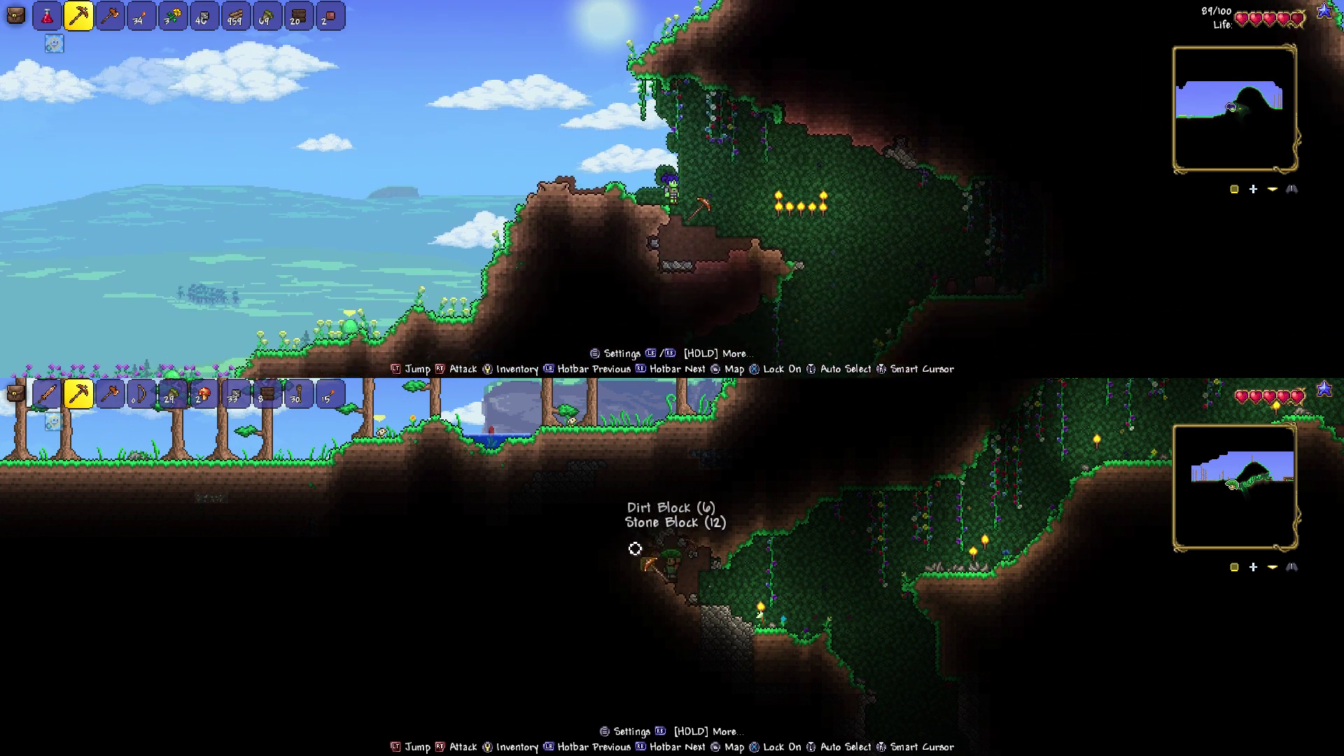
# - Mine cave stone, the Tin Ore vein and underground dirt
pyautogui.press('Left')
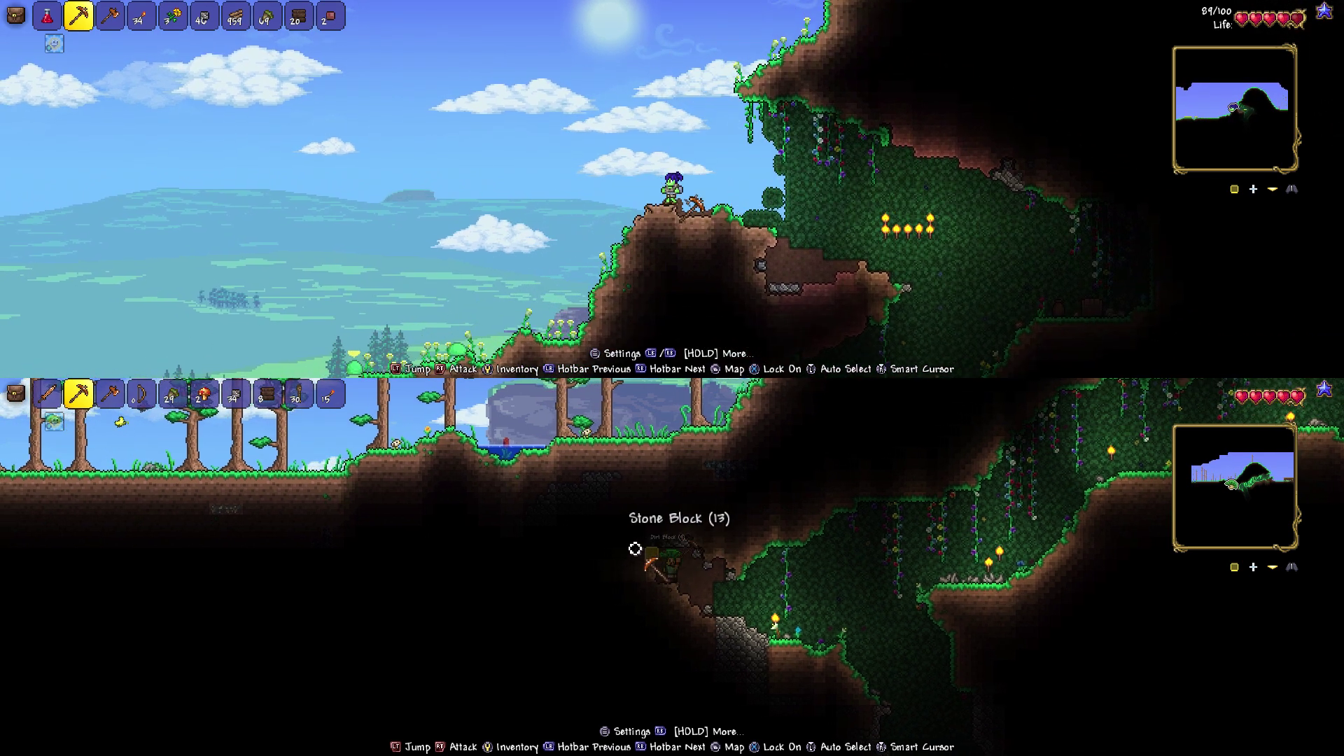
pyautogui.press('Right')
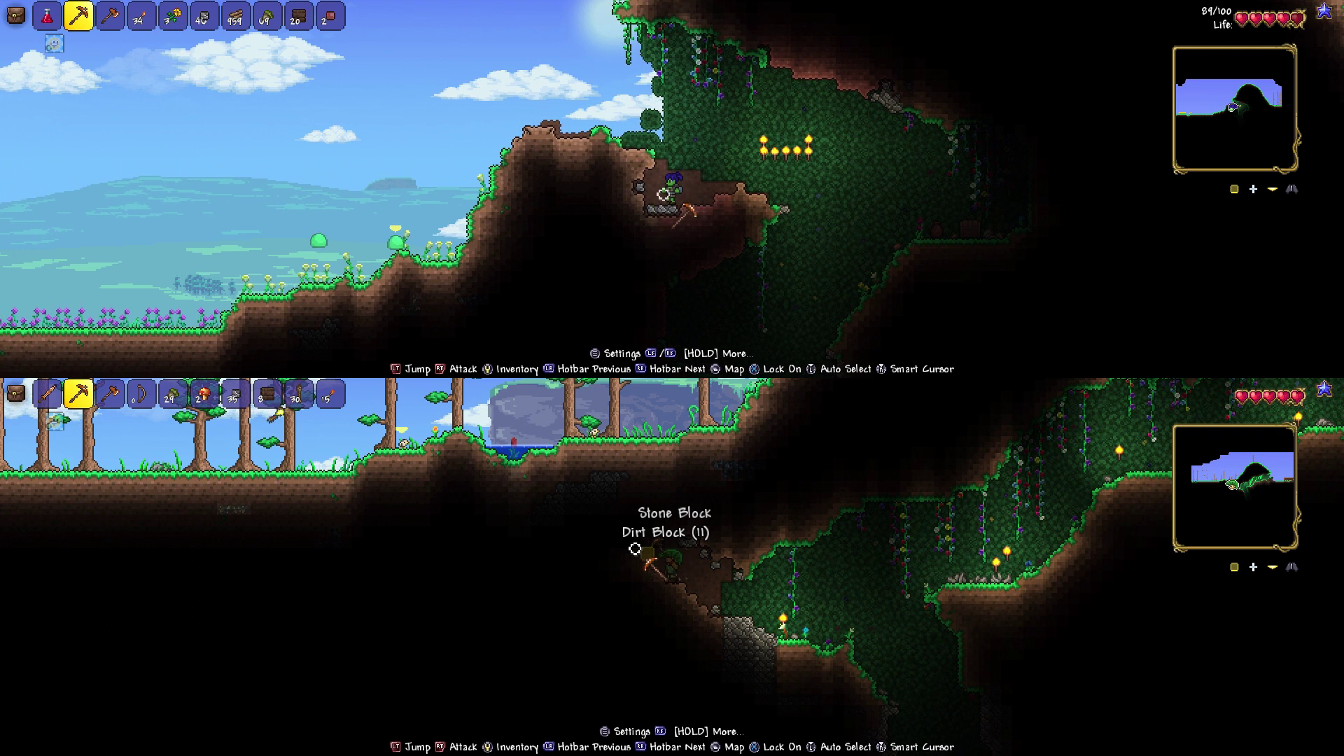
pyautogui.click(634, 545)
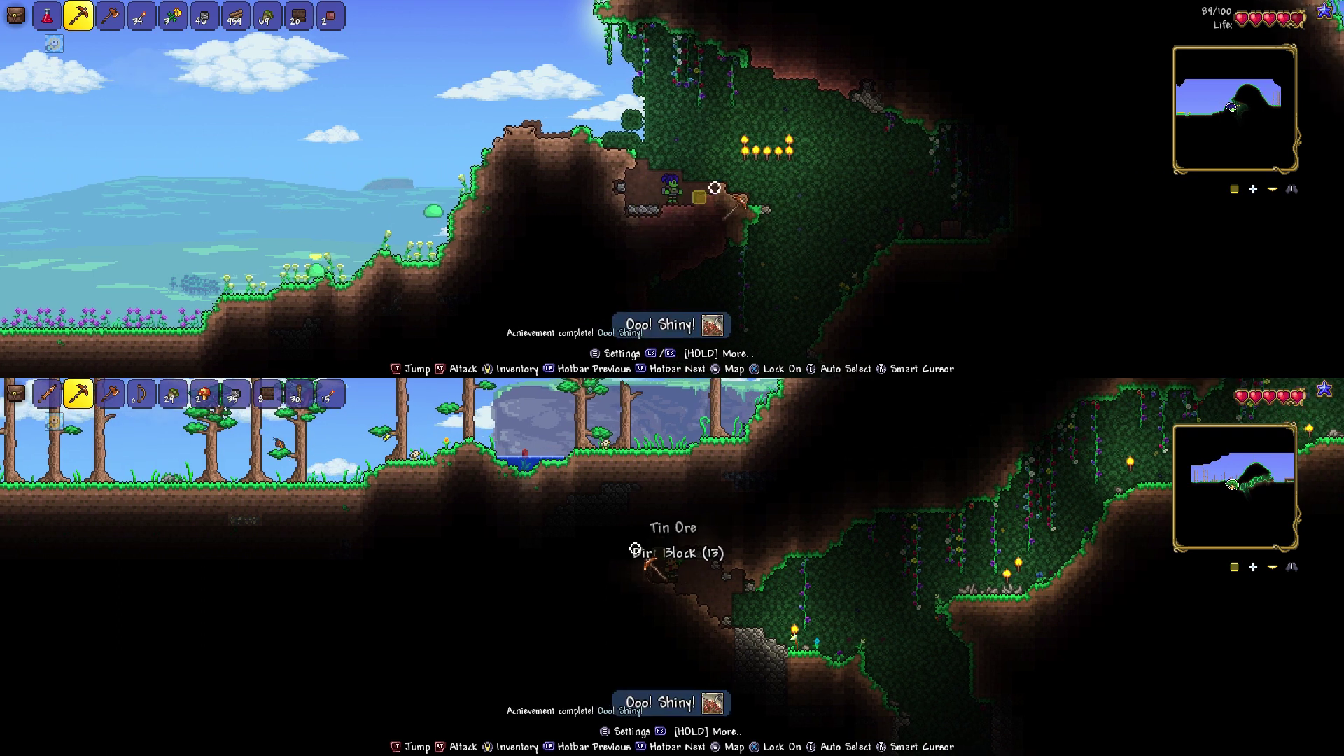
pyautogui.press('Left')
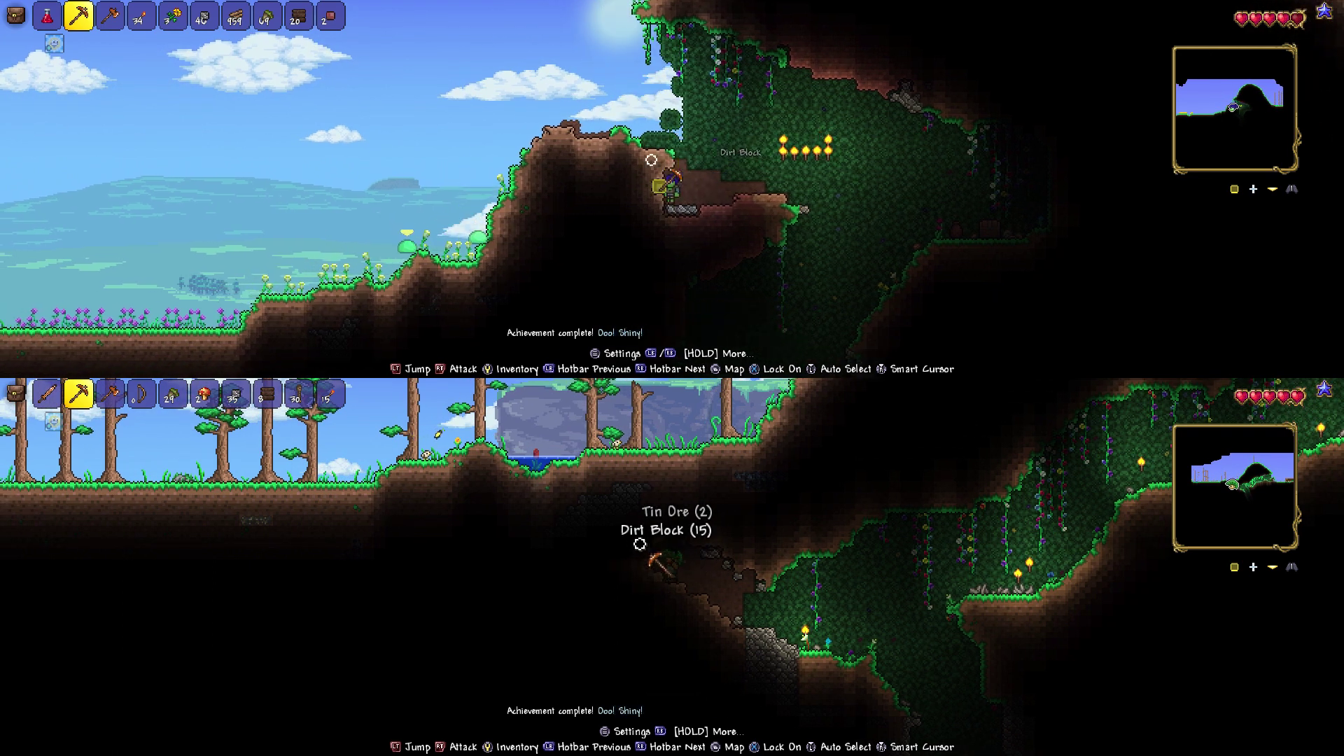
pyautogui.press('Left')
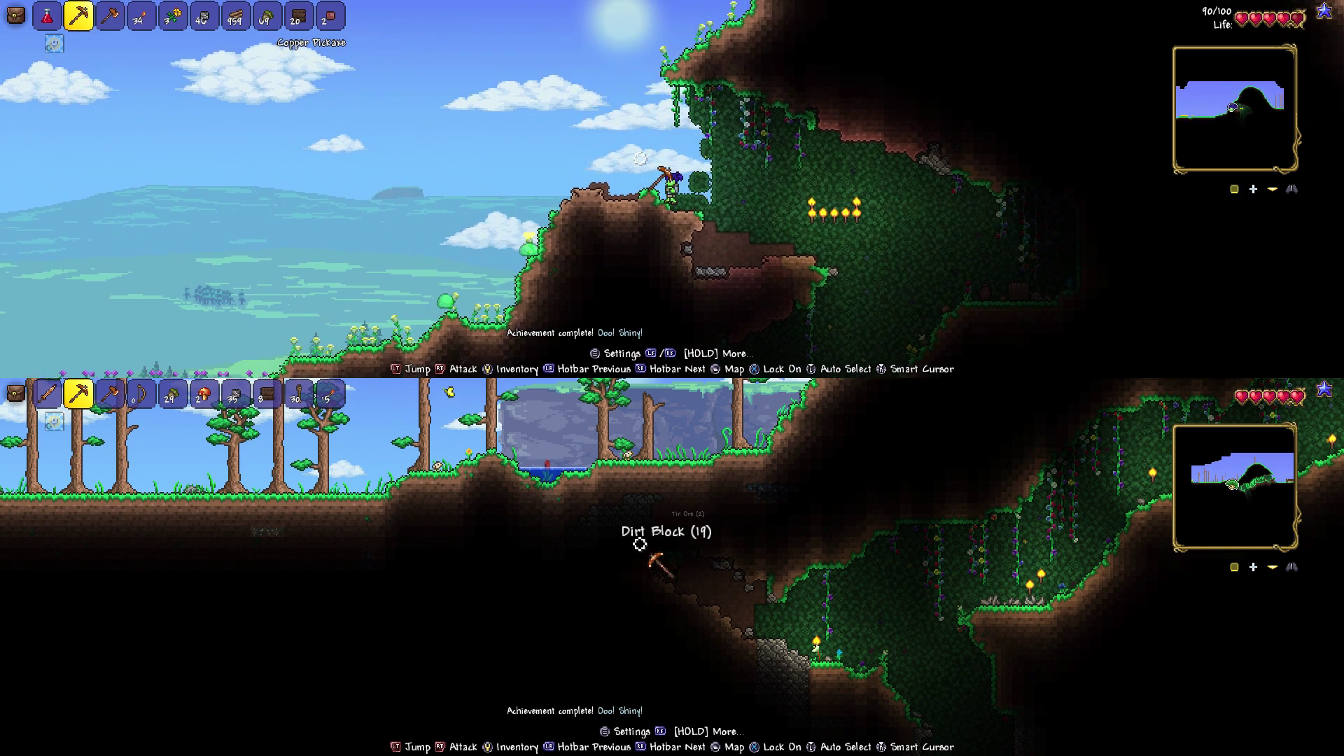
pyautogui.click(639, 545)
pyautogui.press('Left')
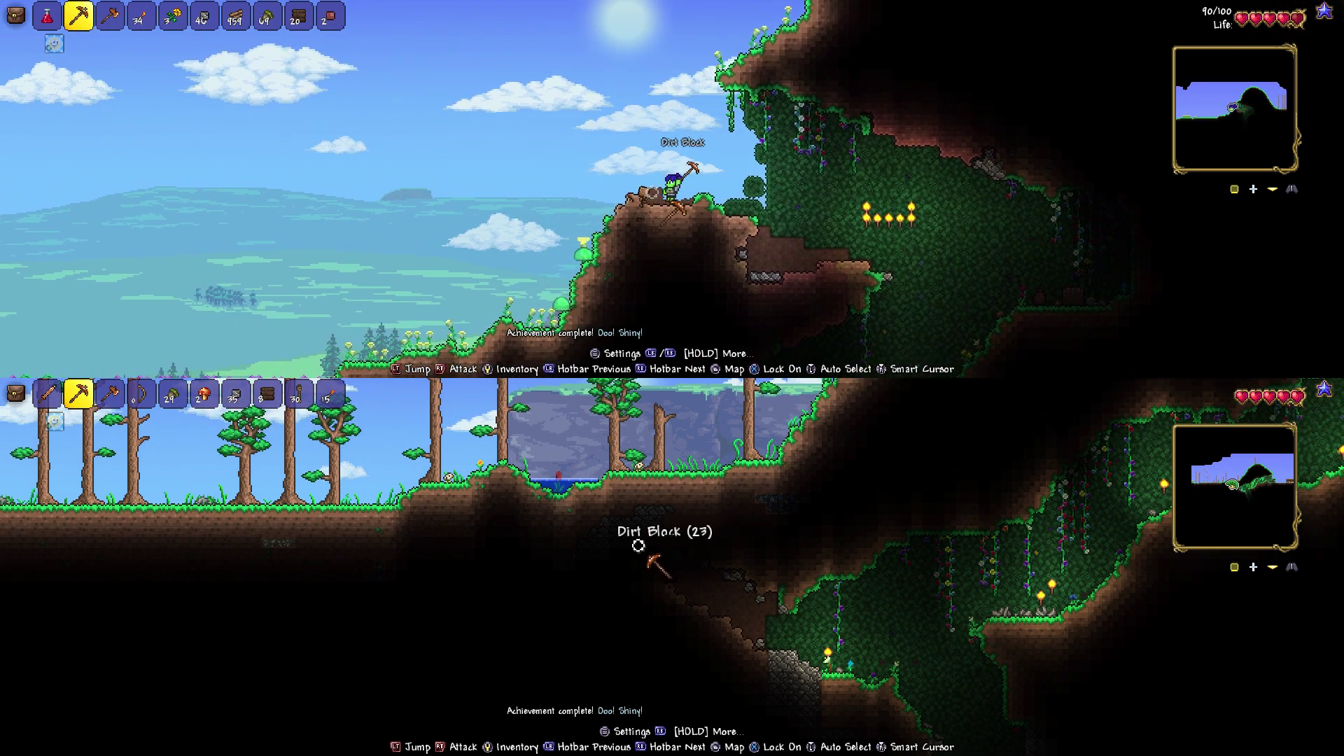
pyautogui.press('Left')
pyautogui.click(637, 546)
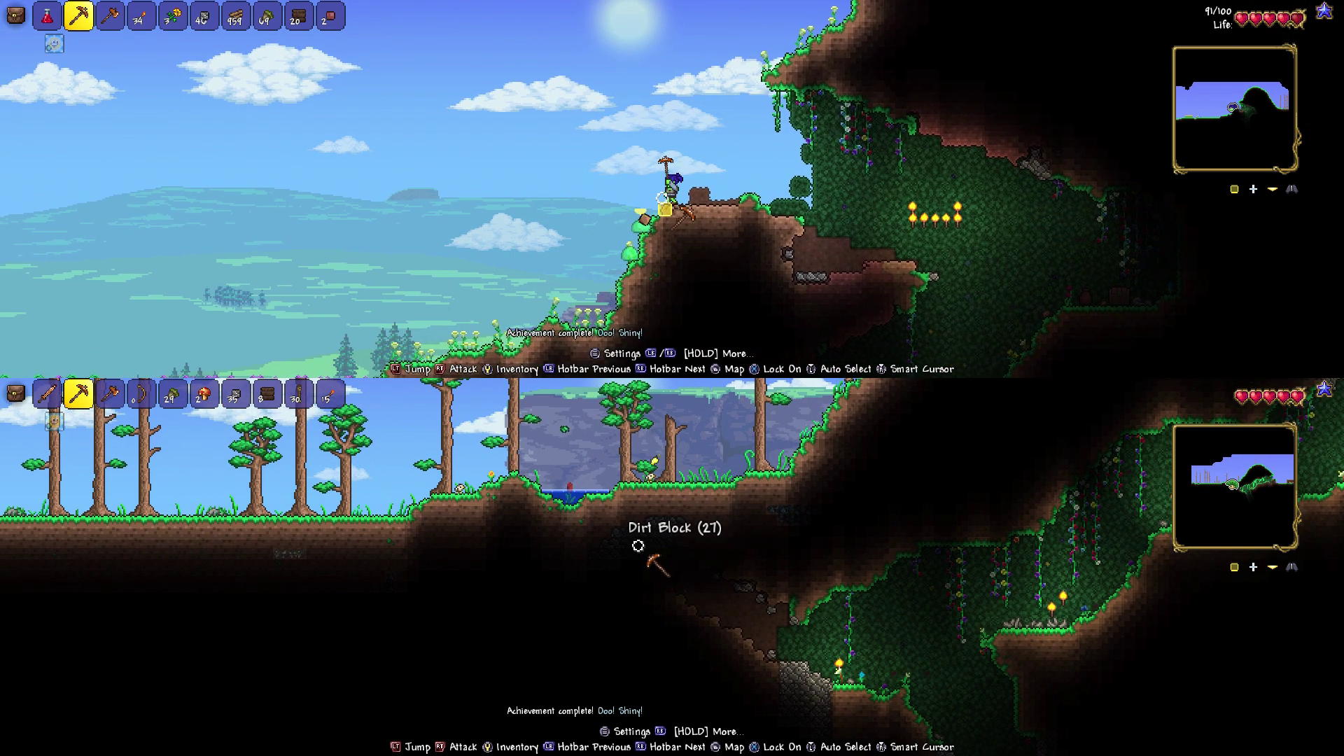
# - Keep tunnelling through stone and dirt while moving uphill
pyautogui.press('Left')
pyautogui.click(642, 543)
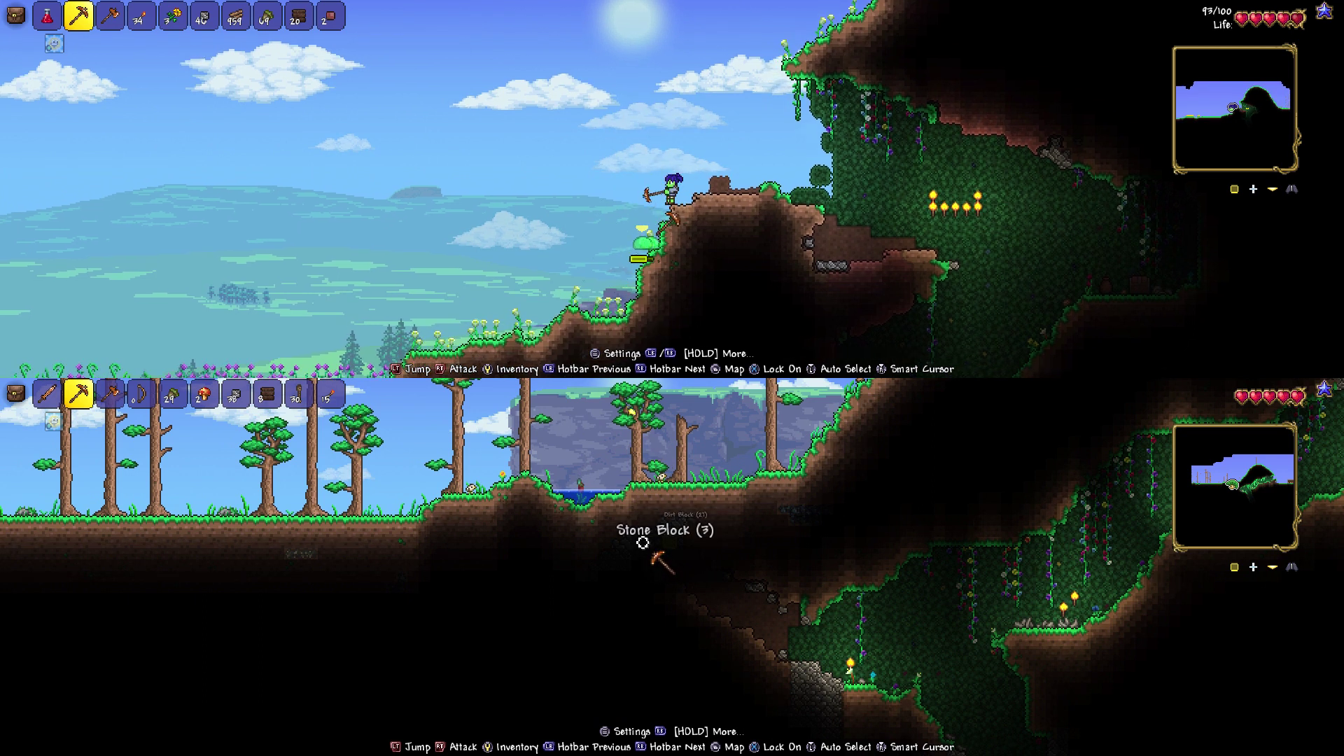
pyautogui.click(641, 543)
pyautogui.press('Left')
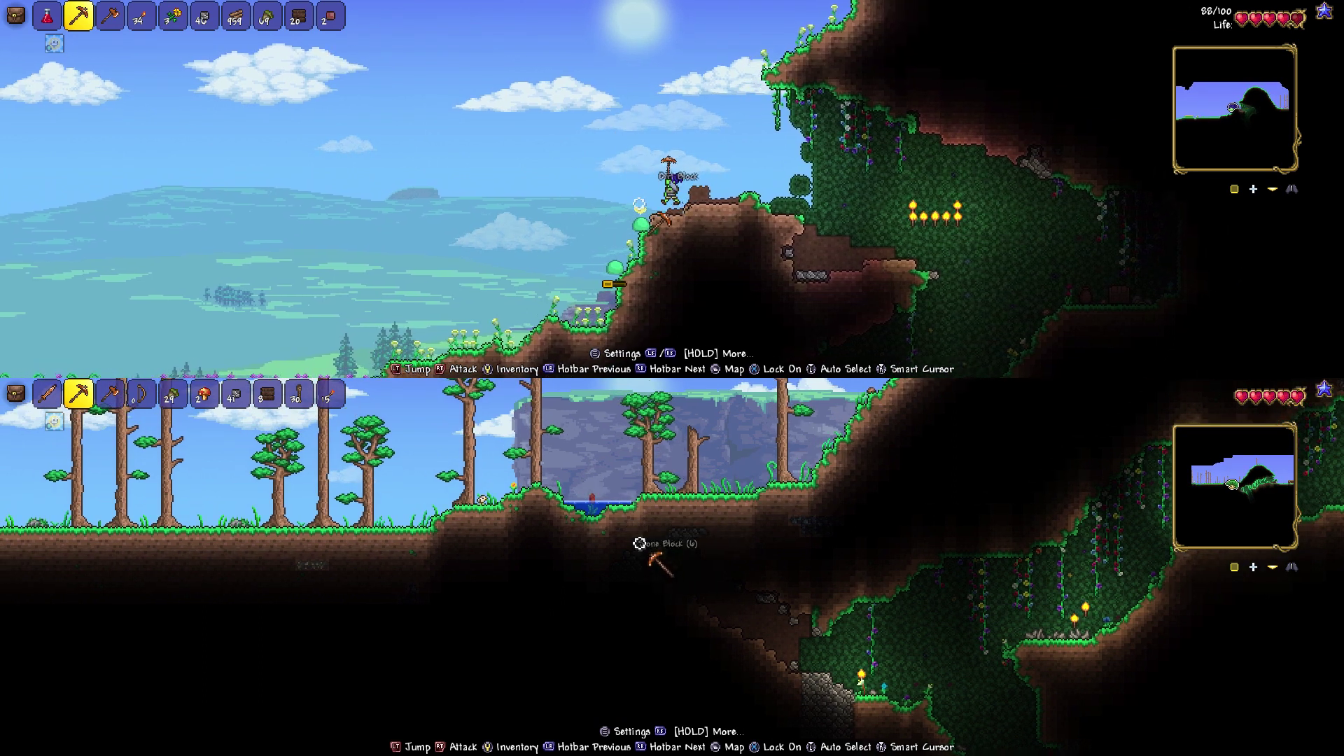
pyautogui.click(639, 544)
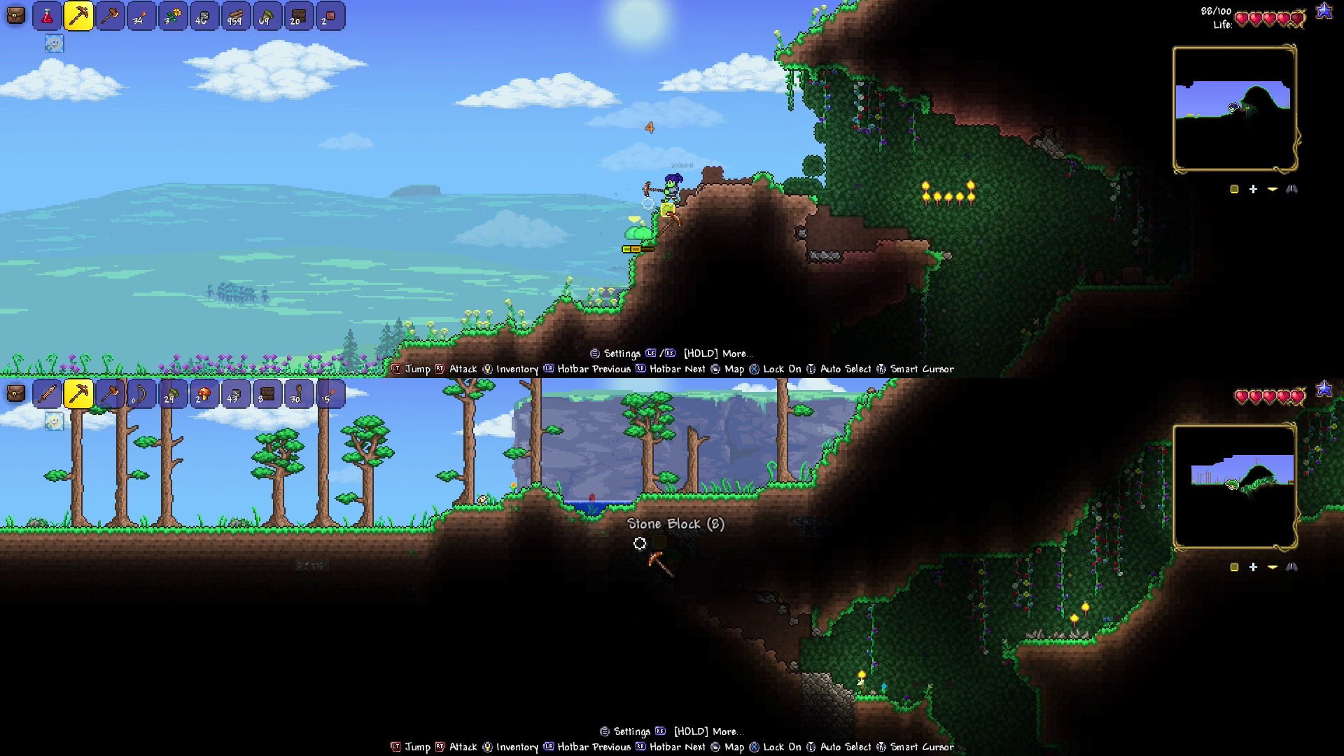
pyautogui.press('Left')
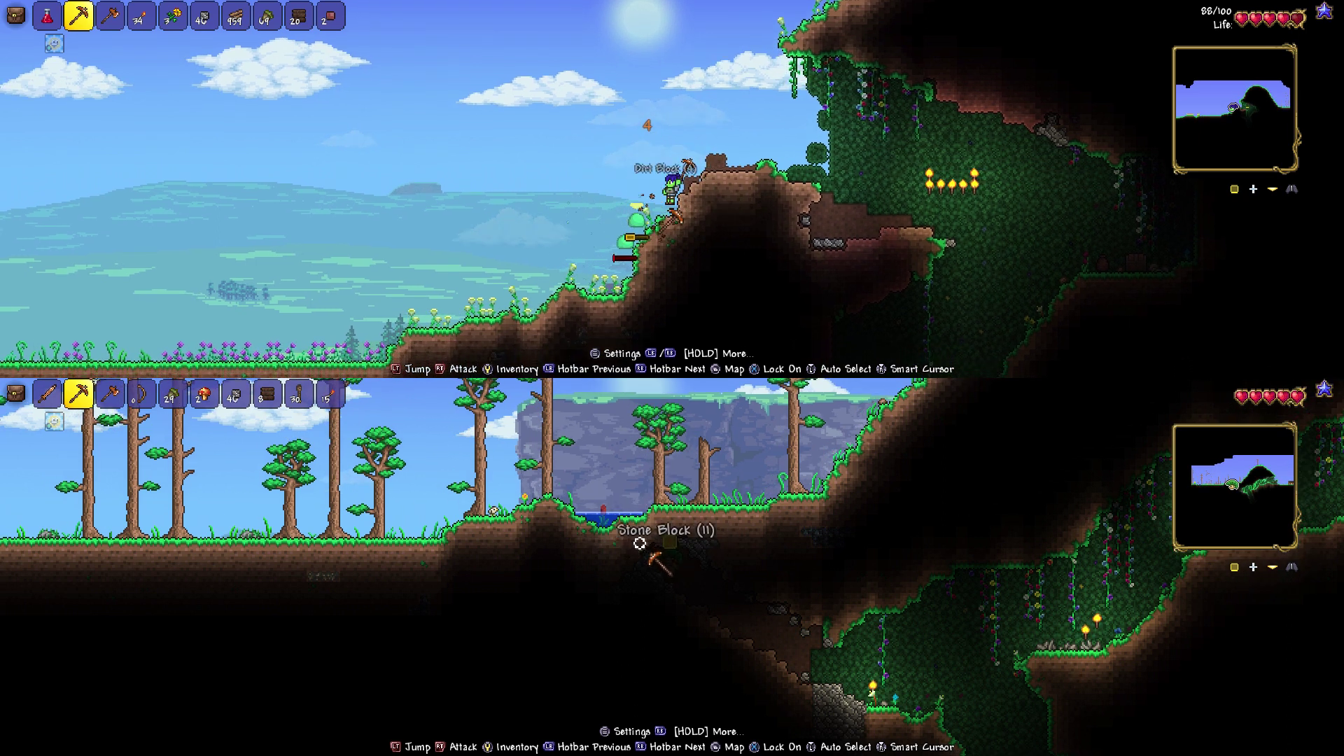
pyautogui.click(640, 542)
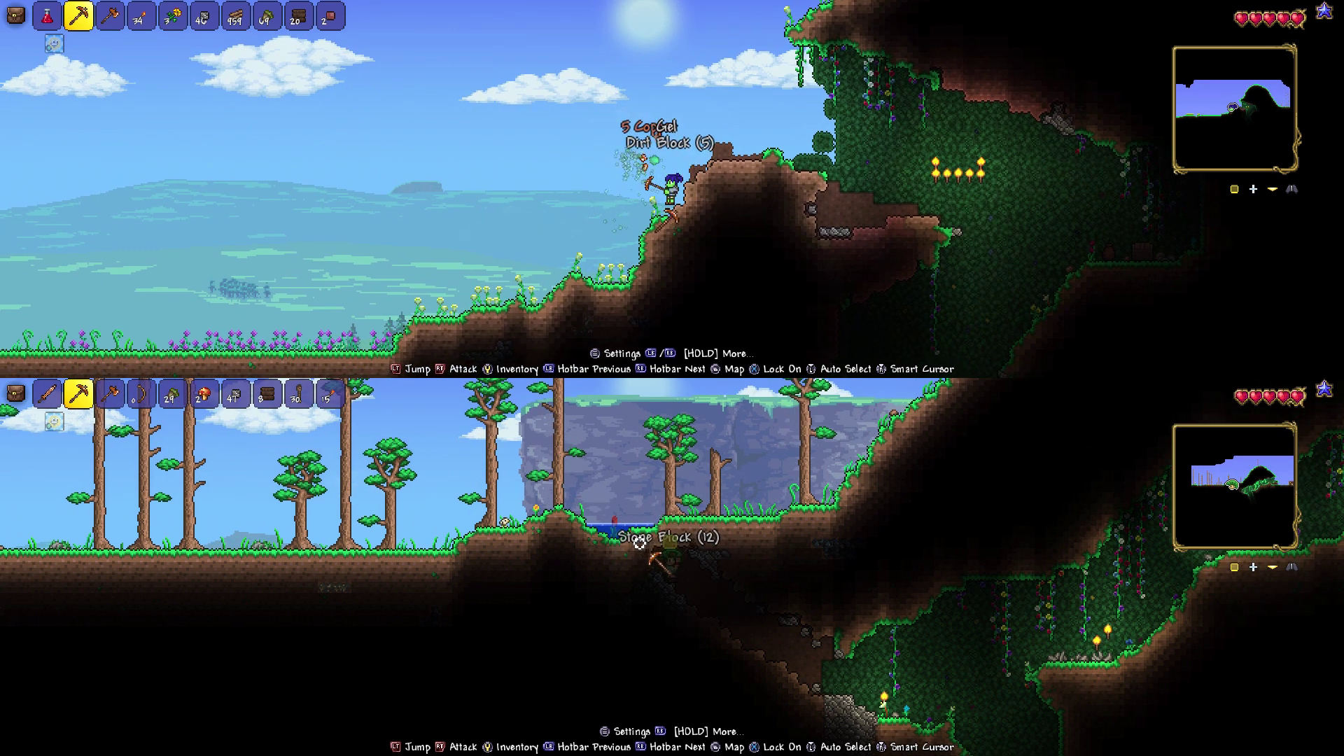
pyautogui.click(640, 543)
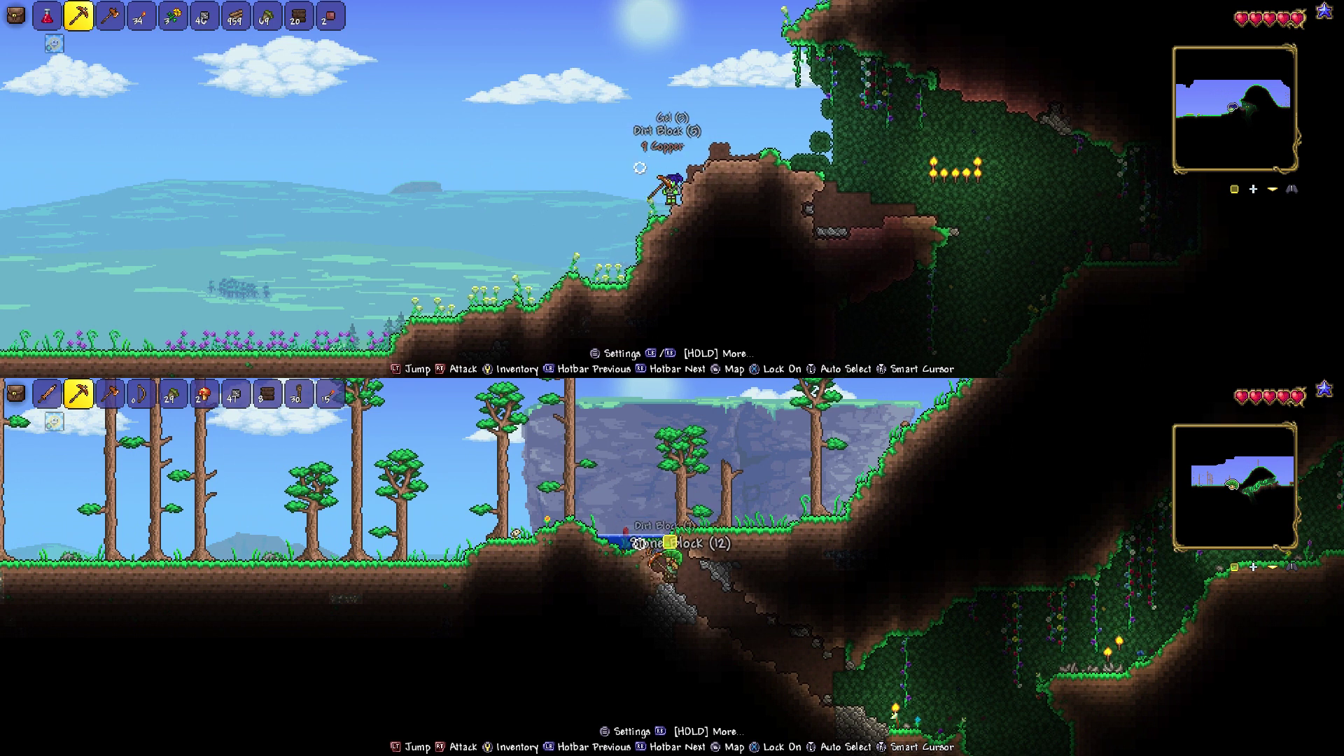
# - Climb out to the surface, then dig down-right back into the tunnel collecting dirt
pyautogui.press('Right')
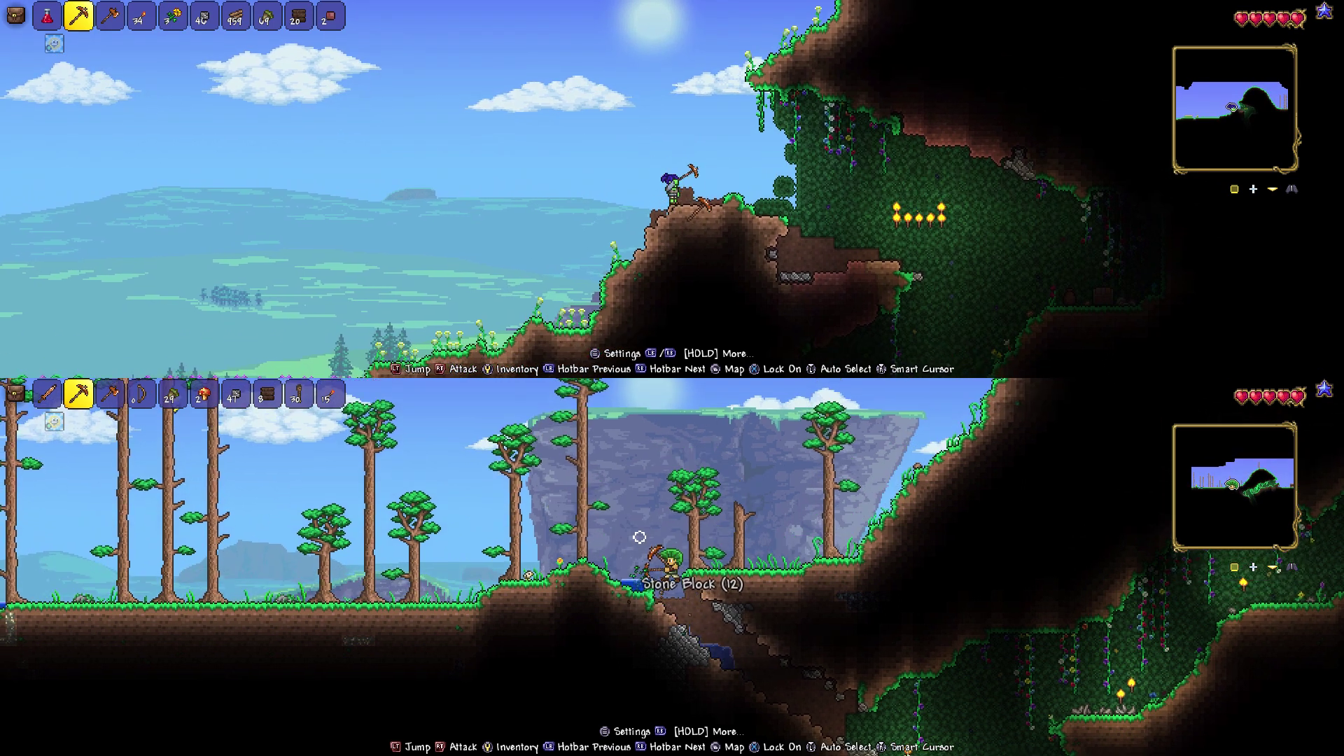
pyautogui.press('Right')
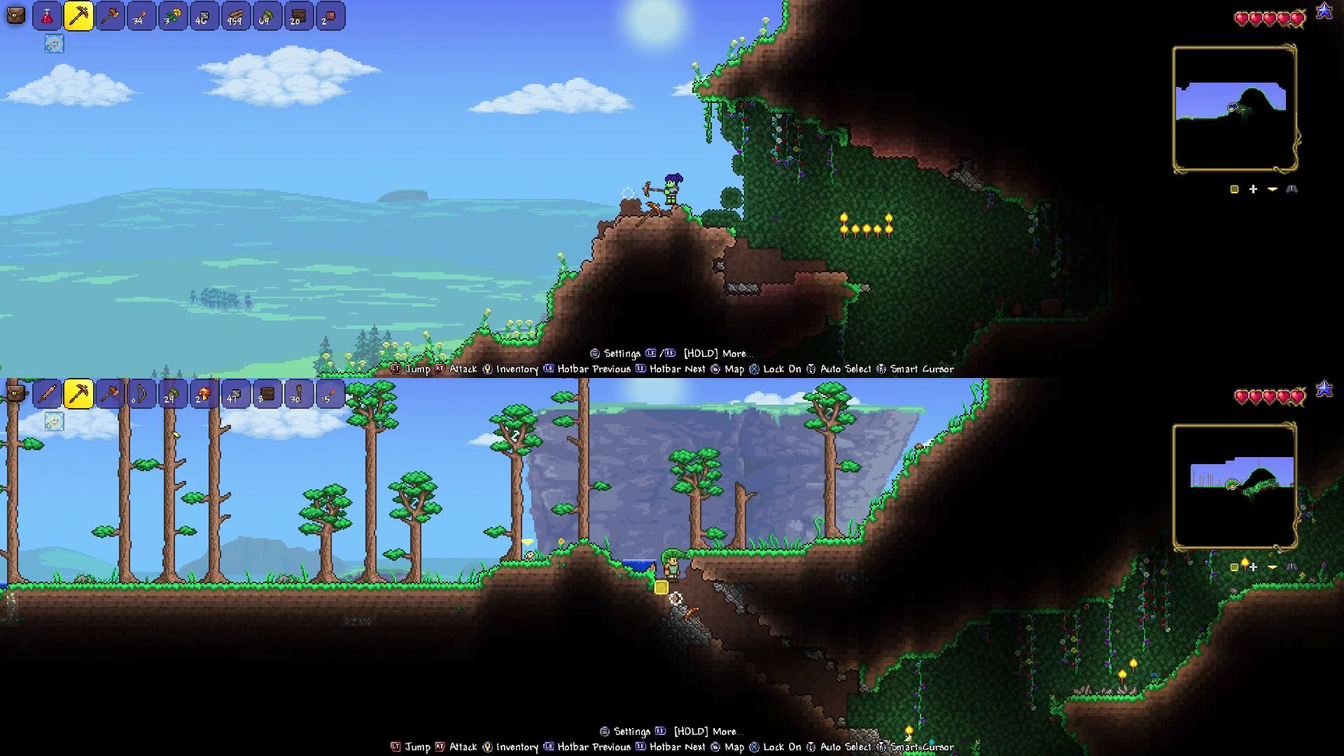
pyautogui.press('Left')
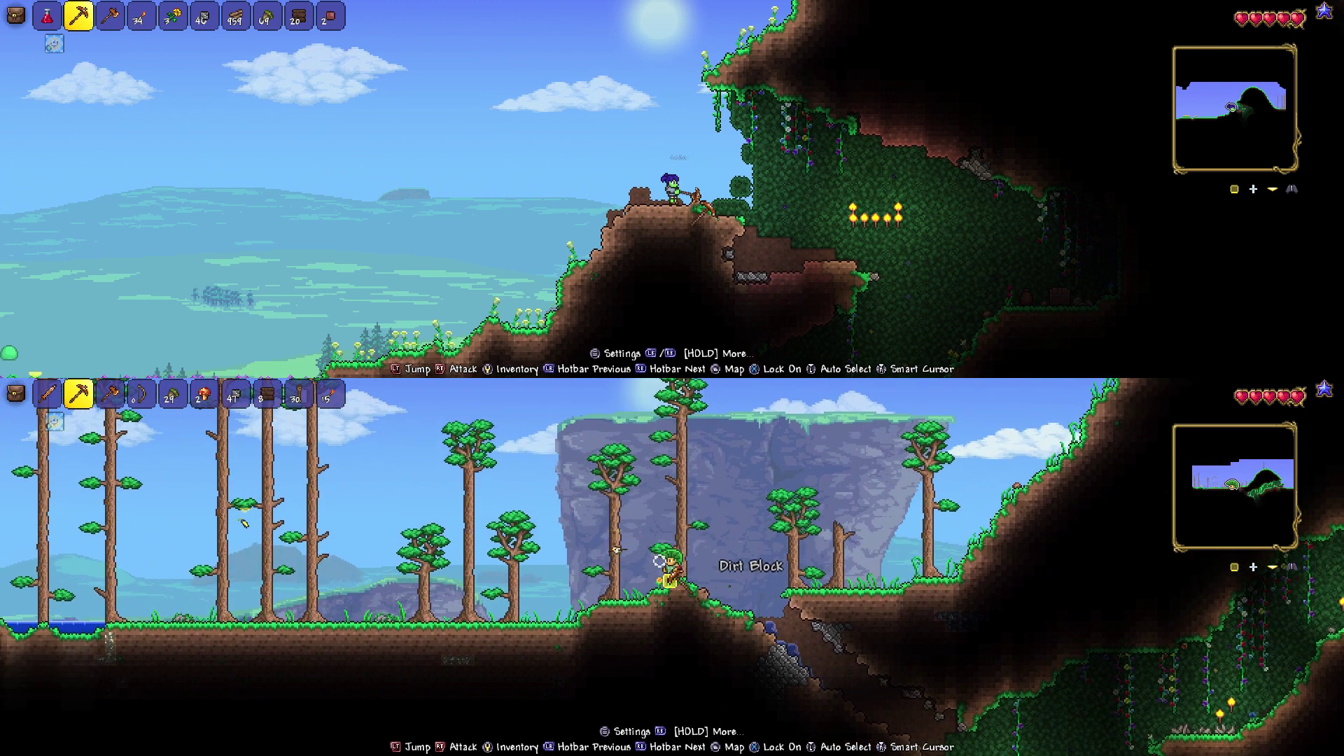
pyautogui.press('Right')
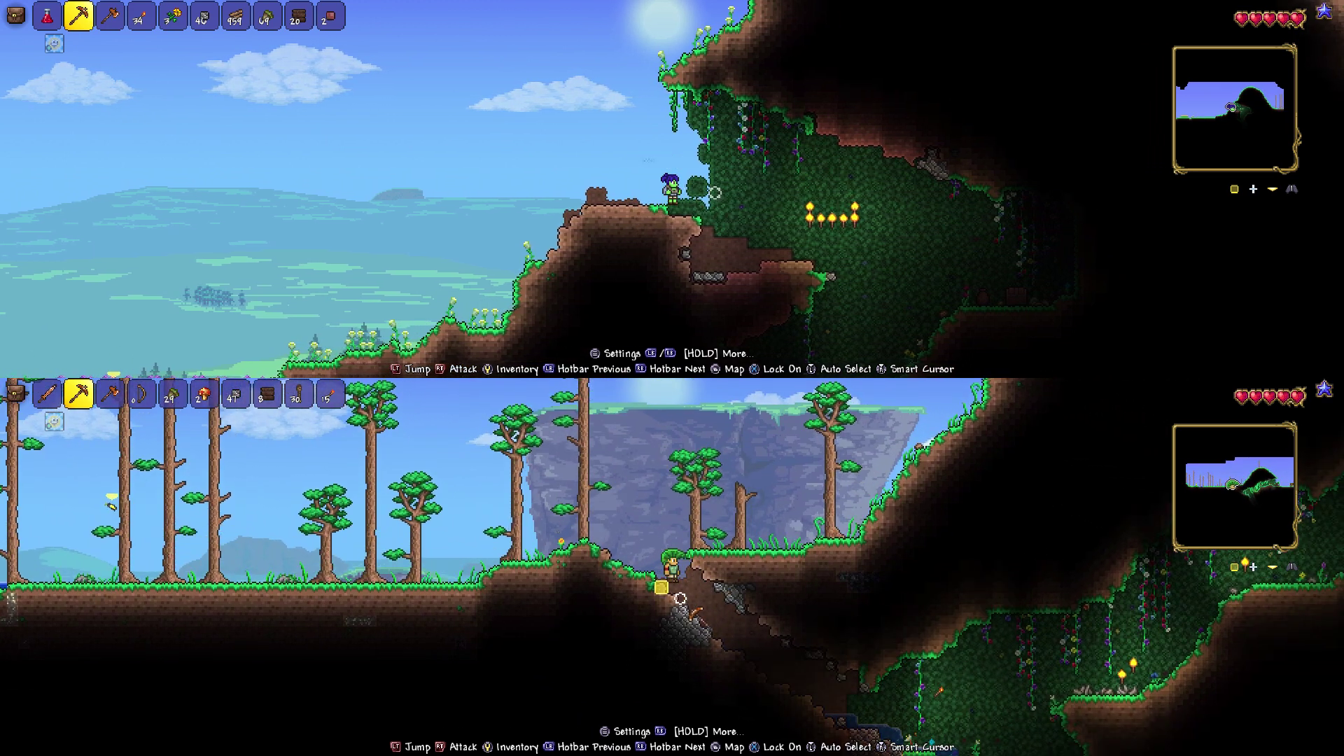
pyautogui.press('Right')
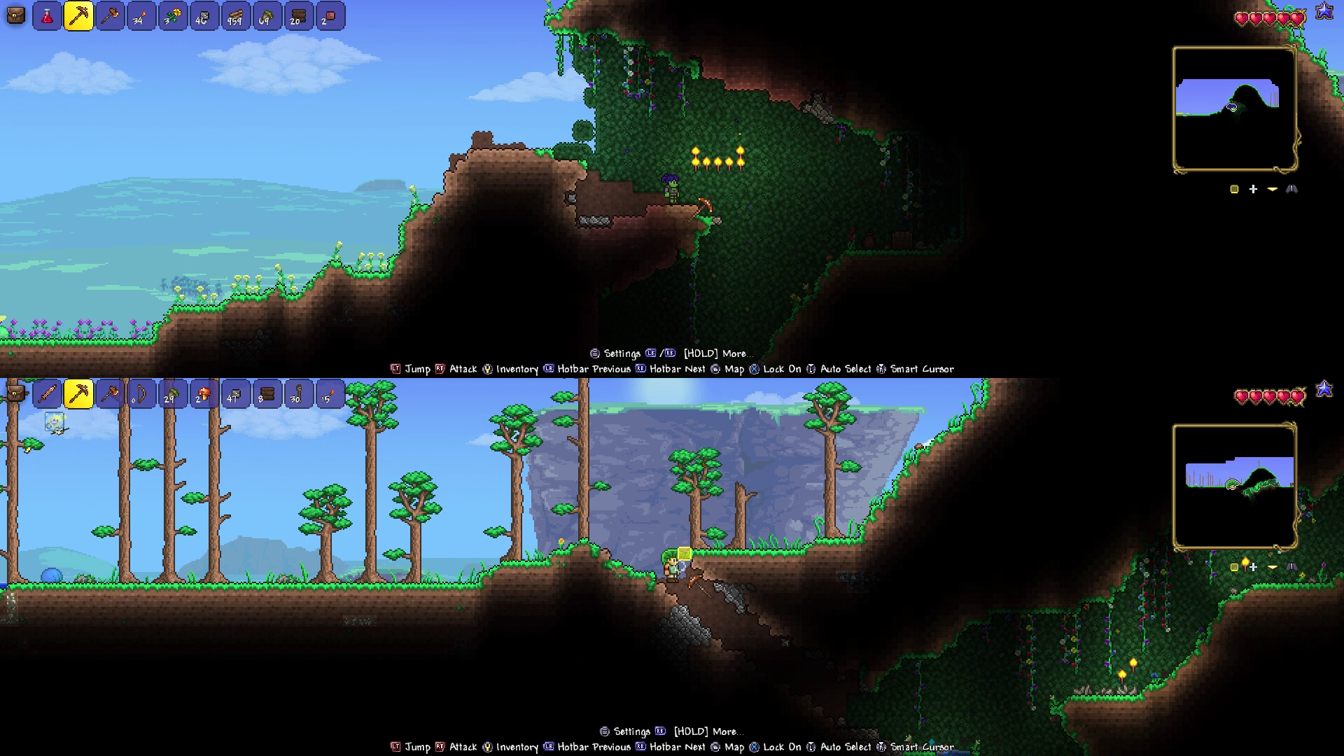
pyautogui.press('Left')
pyautogui.press('Right')
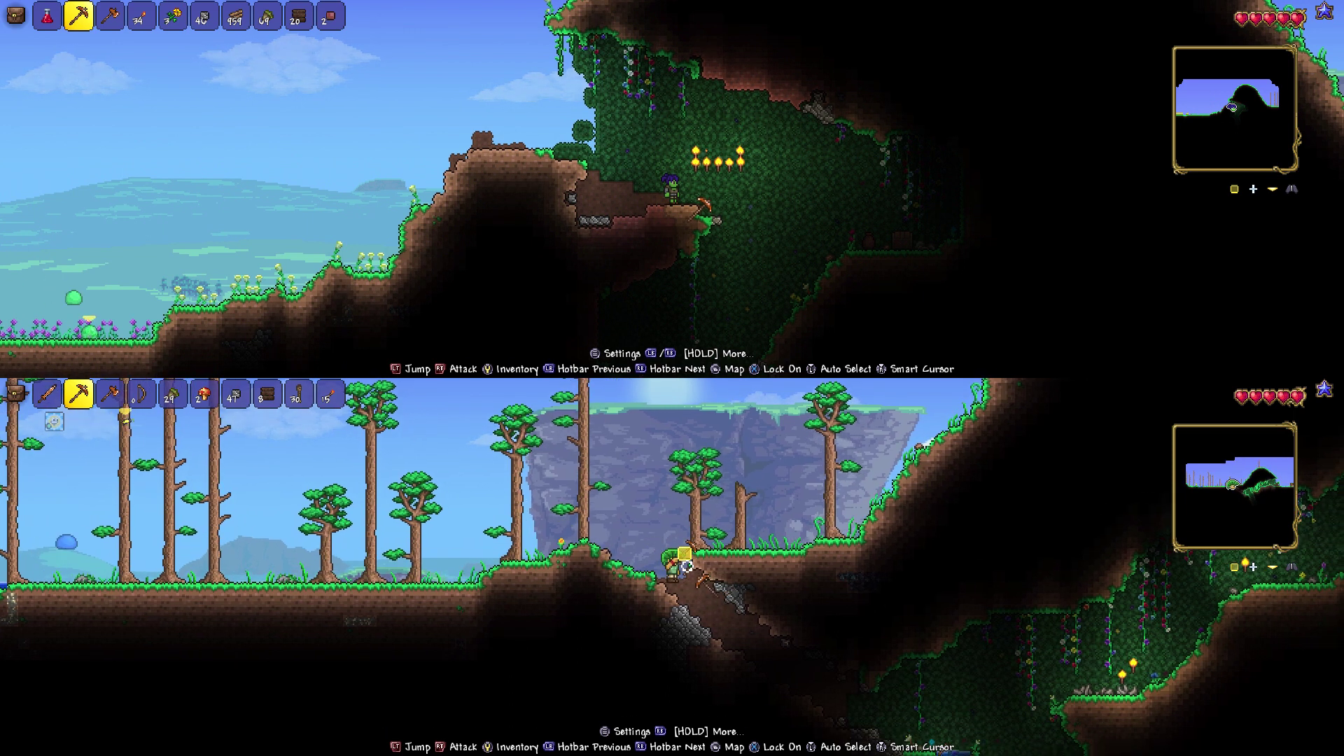
pyautogui.press('Right')
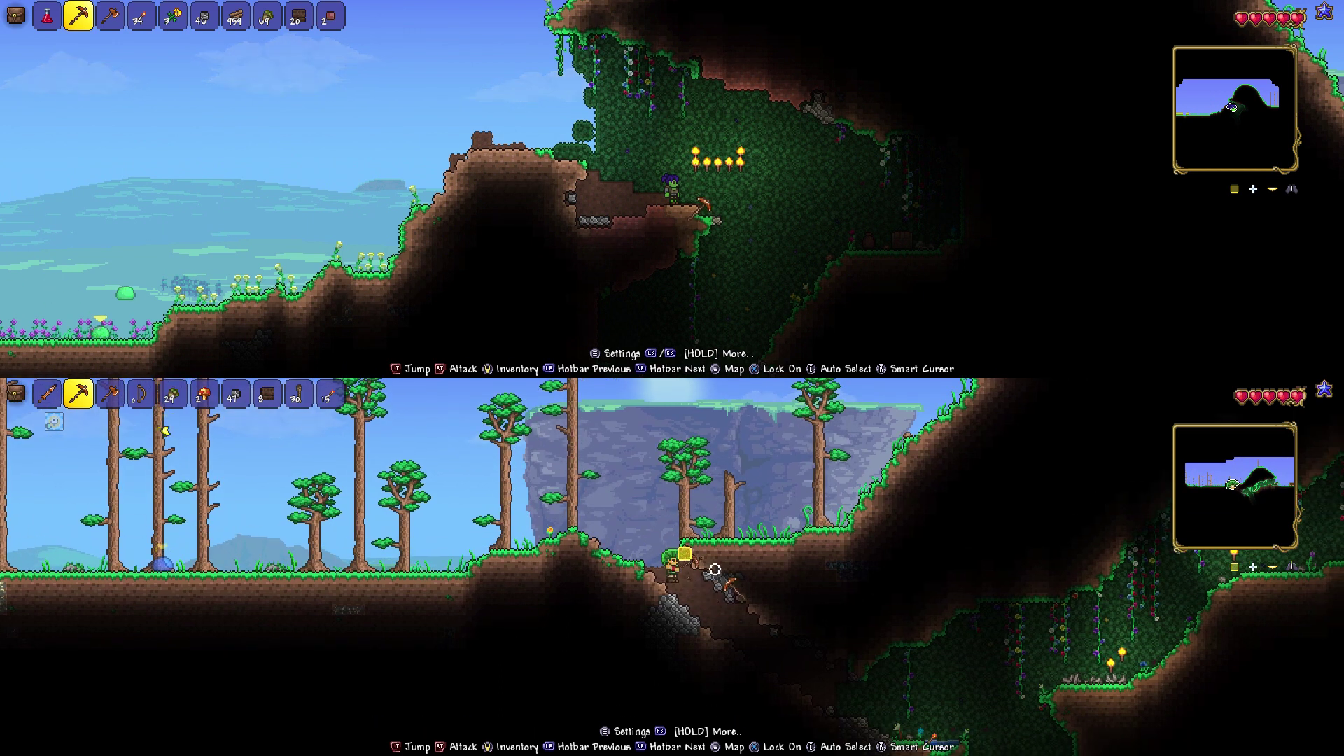
pyautogui.press('Right')
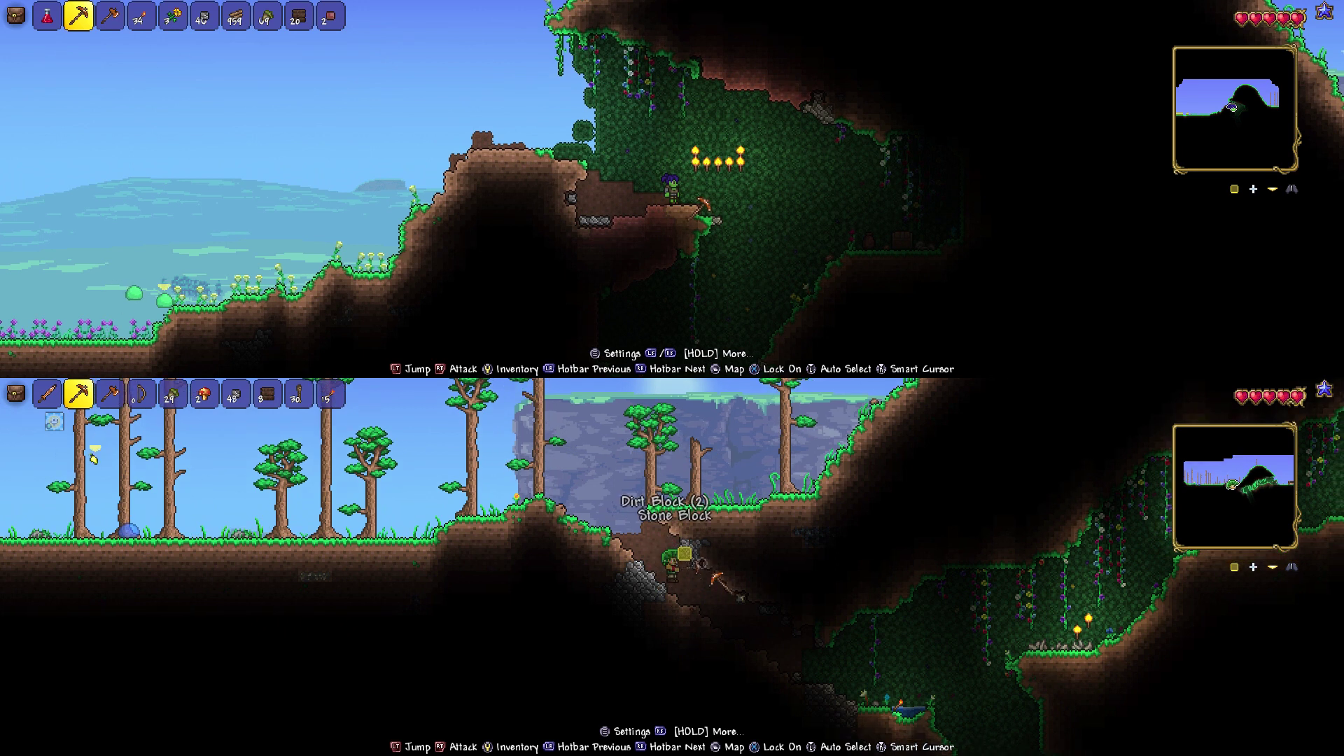
# - Climb onto the hill heading left, collecting dirt and tin ore
pyautogui.press('a')
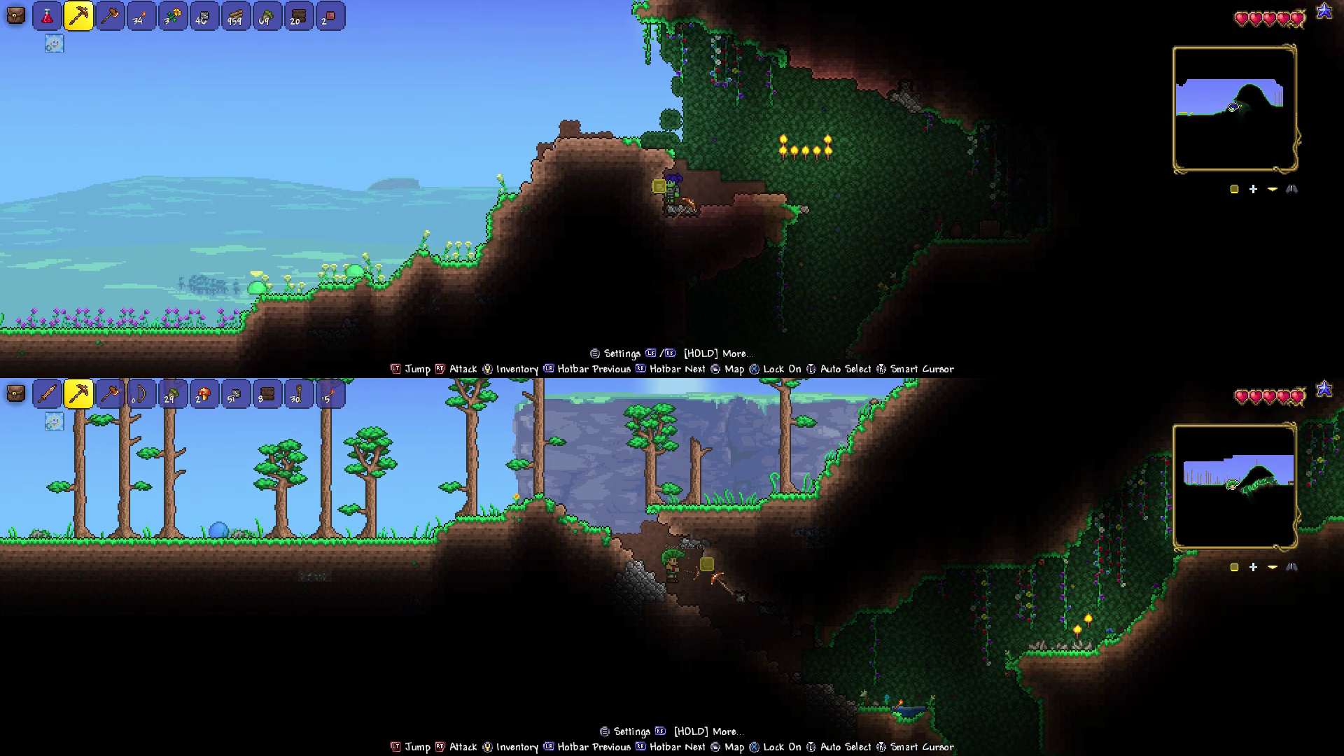
pyautogui.press('space')
pyautogui.press('a')
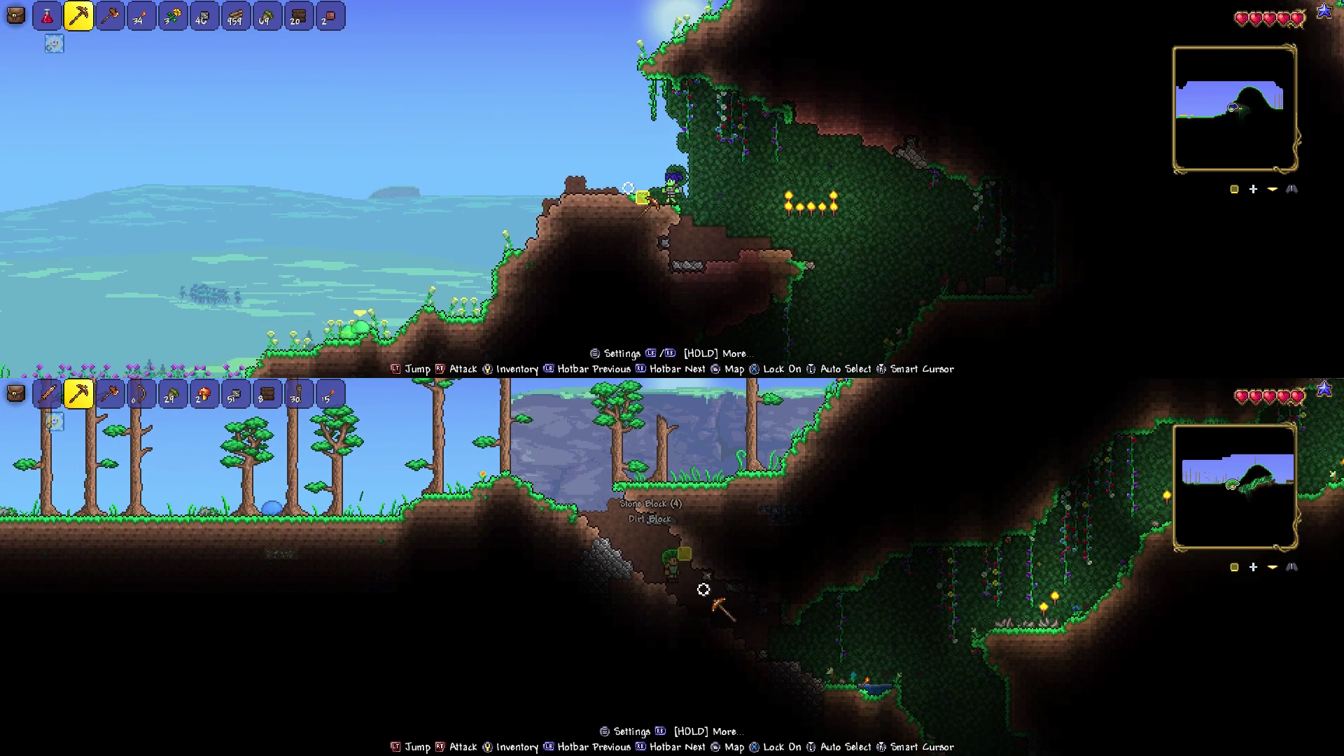
pyautogui.press('a')
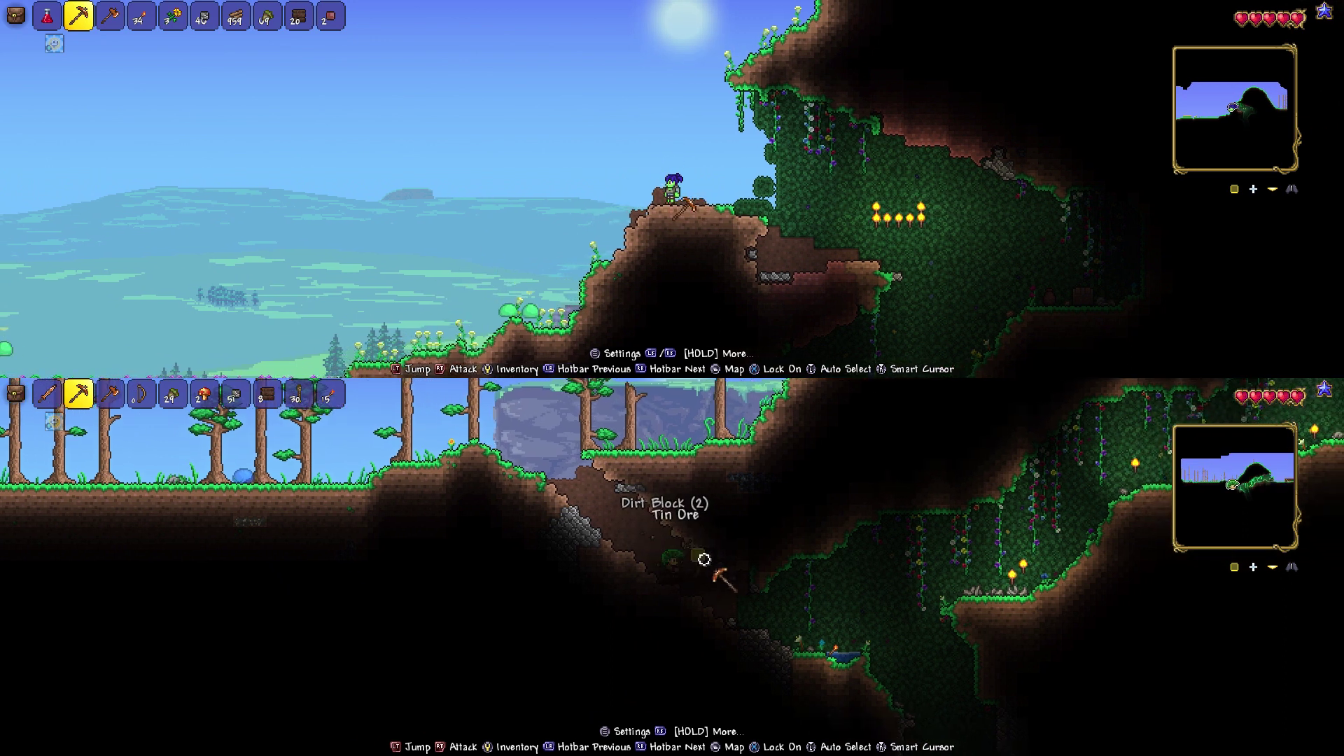
pyautogui.press('a')
pyautogui.press('space')
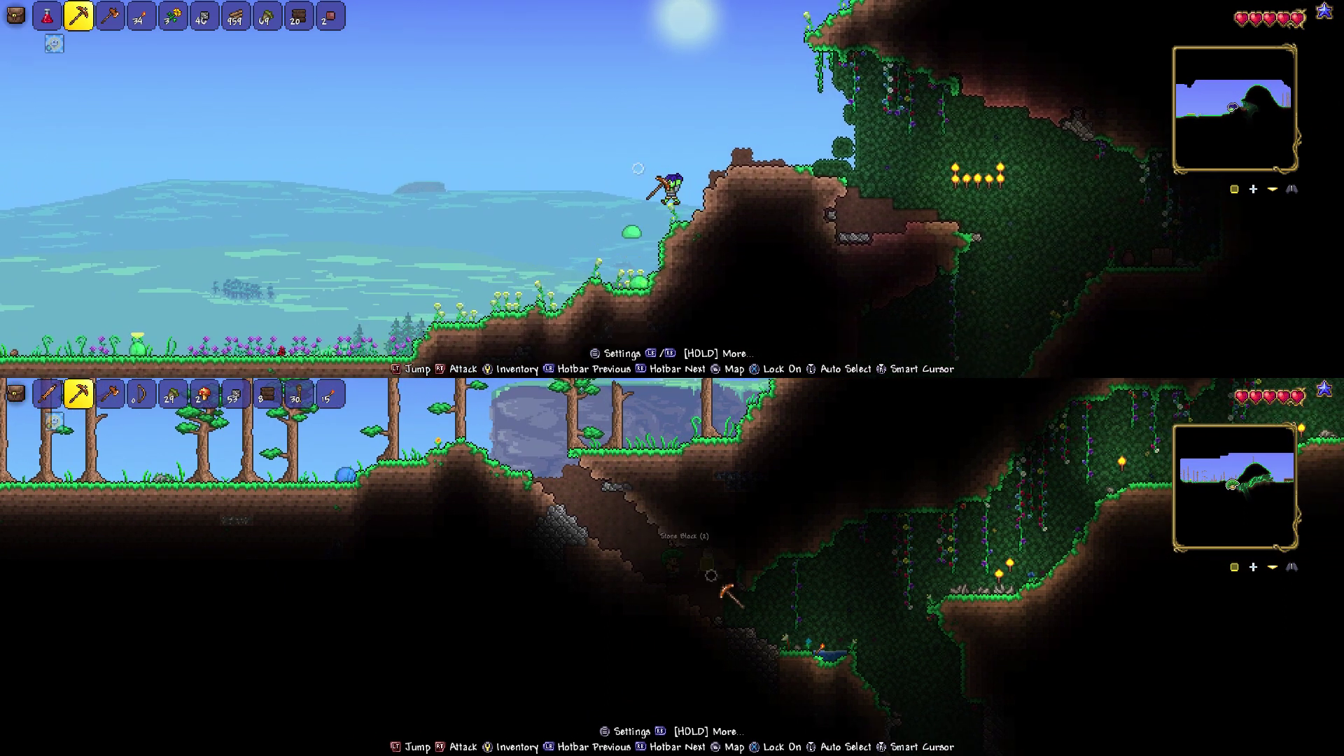
pyautogui.press('4')
# - Kill the slime with the pickaxe for copper and head left across the grassland
pyautogui.press('2')
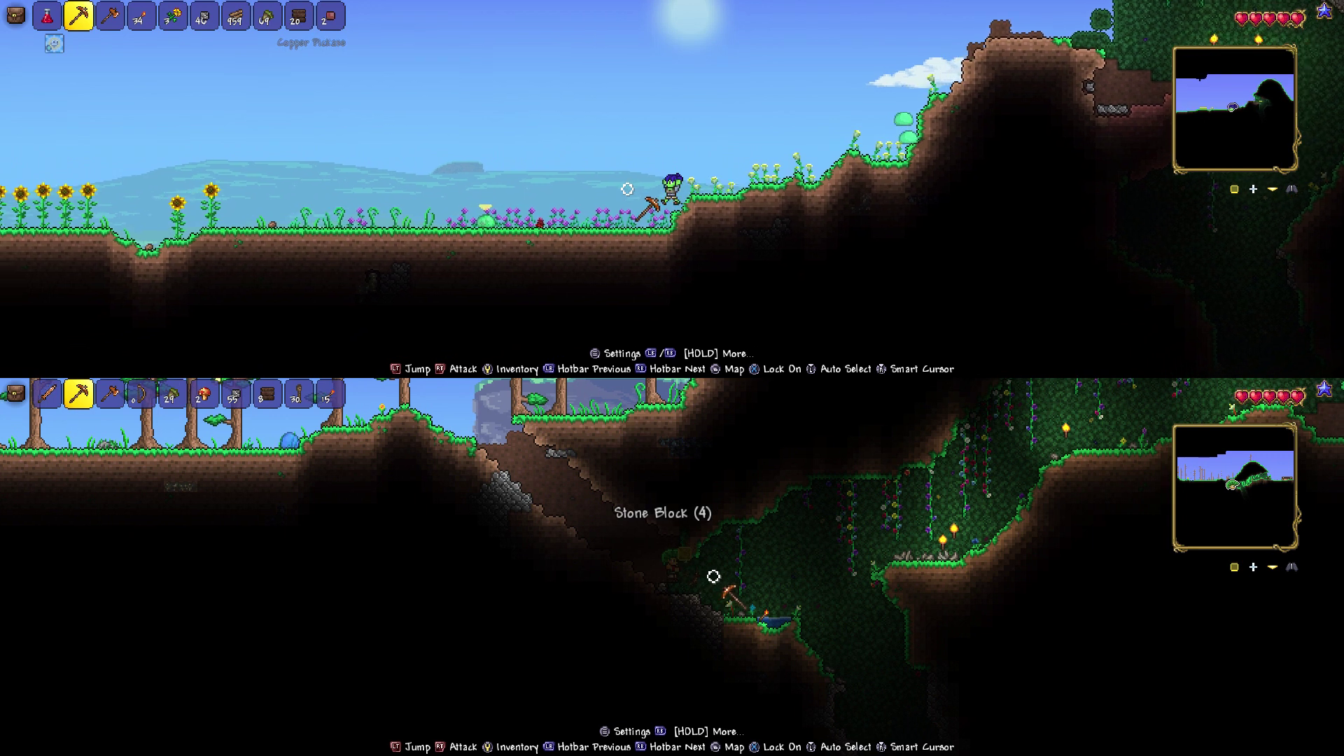
pyautogui.press('a')
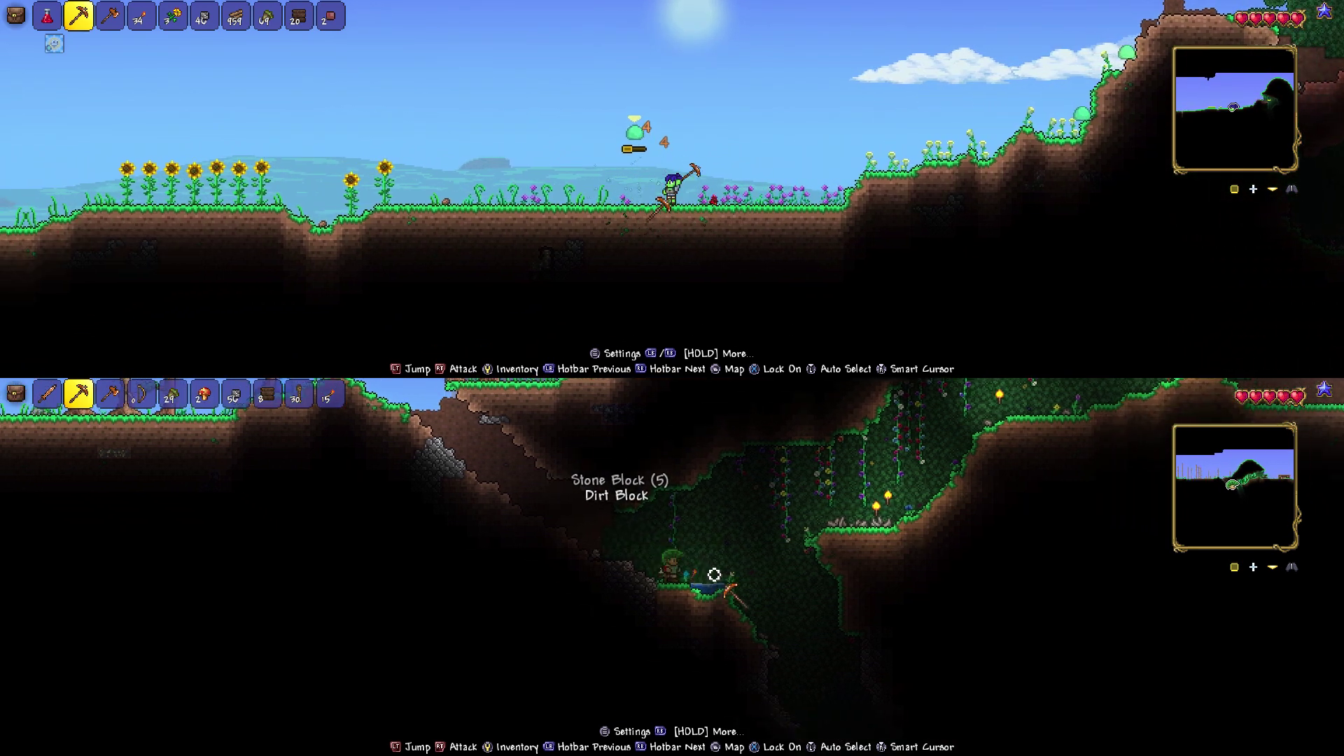
pyautogui.press('a')
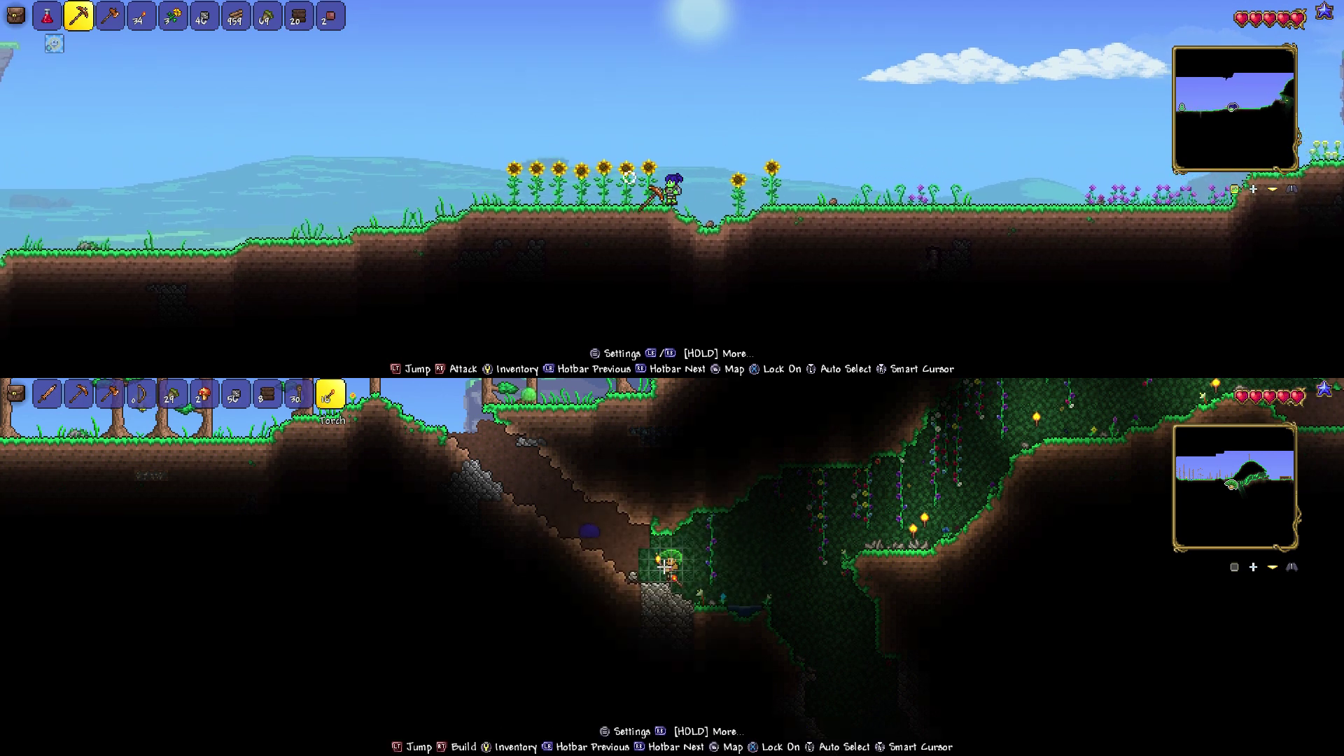
pyautogui.press('a')
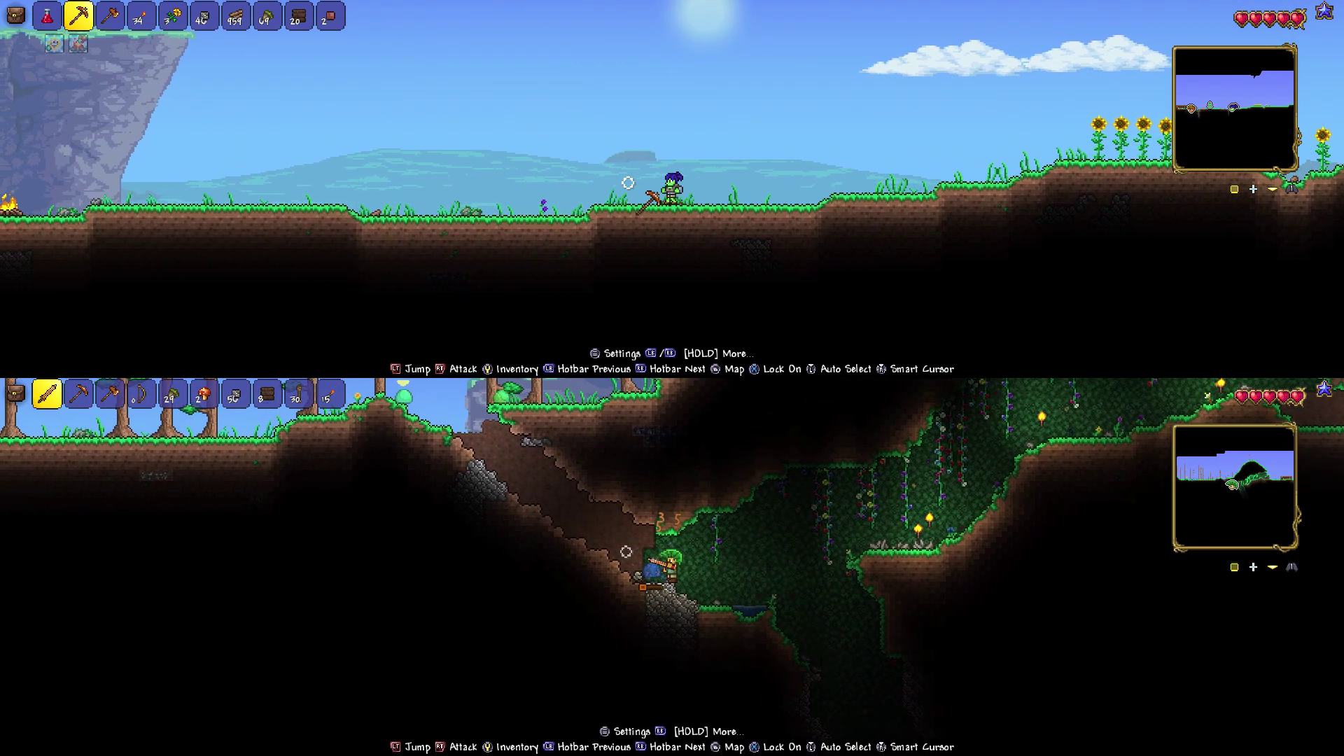
# - Walk left over the bumps past the campfire to the wooden house
pyautogui.press('a')
pyautogui.press('space')
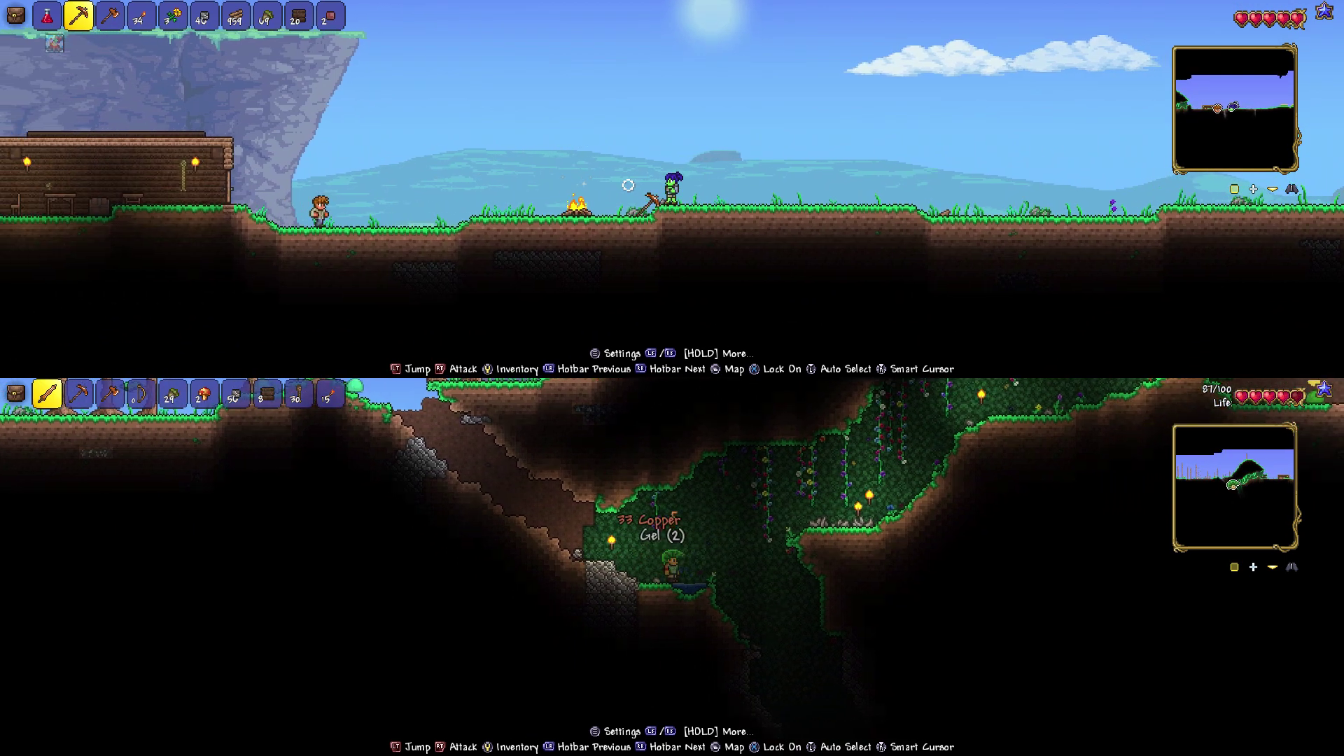
pyautogui.press('a')
pyautogui.press('a')
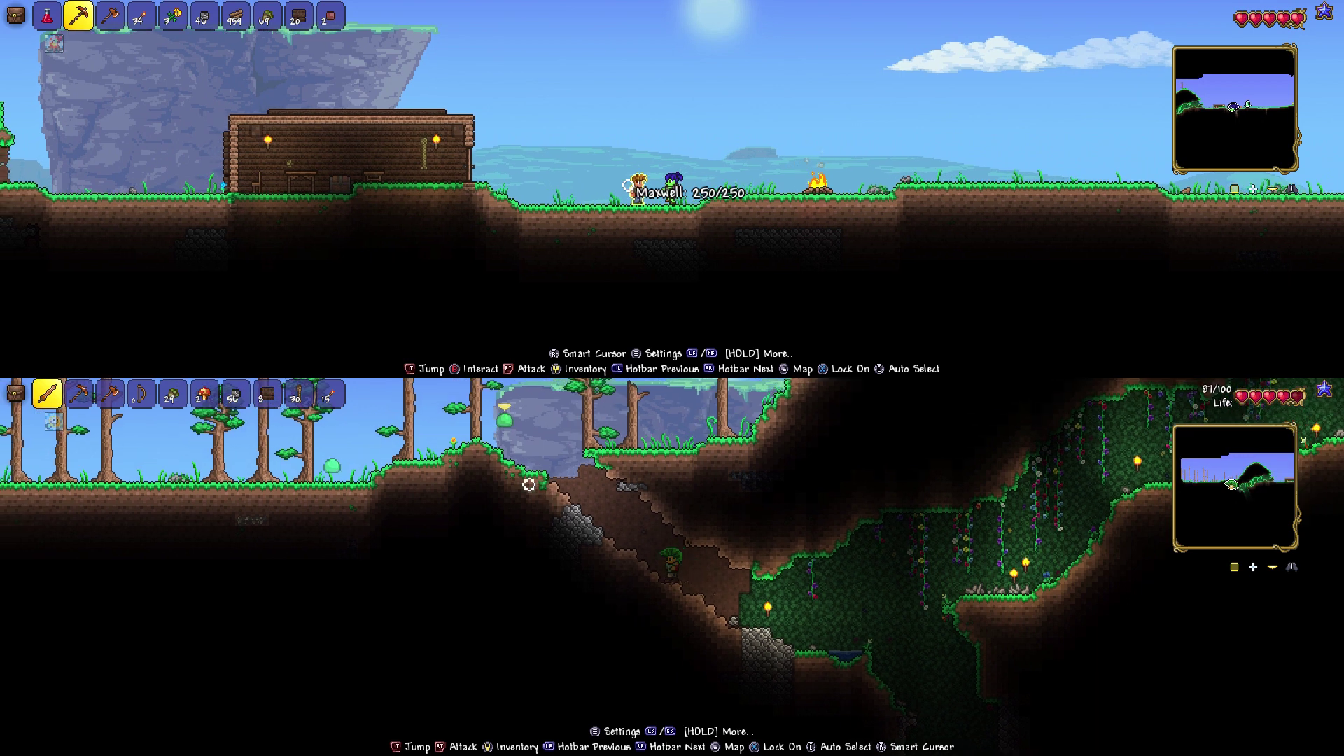
pyautogui.press('space')
pyautogui.press('a')
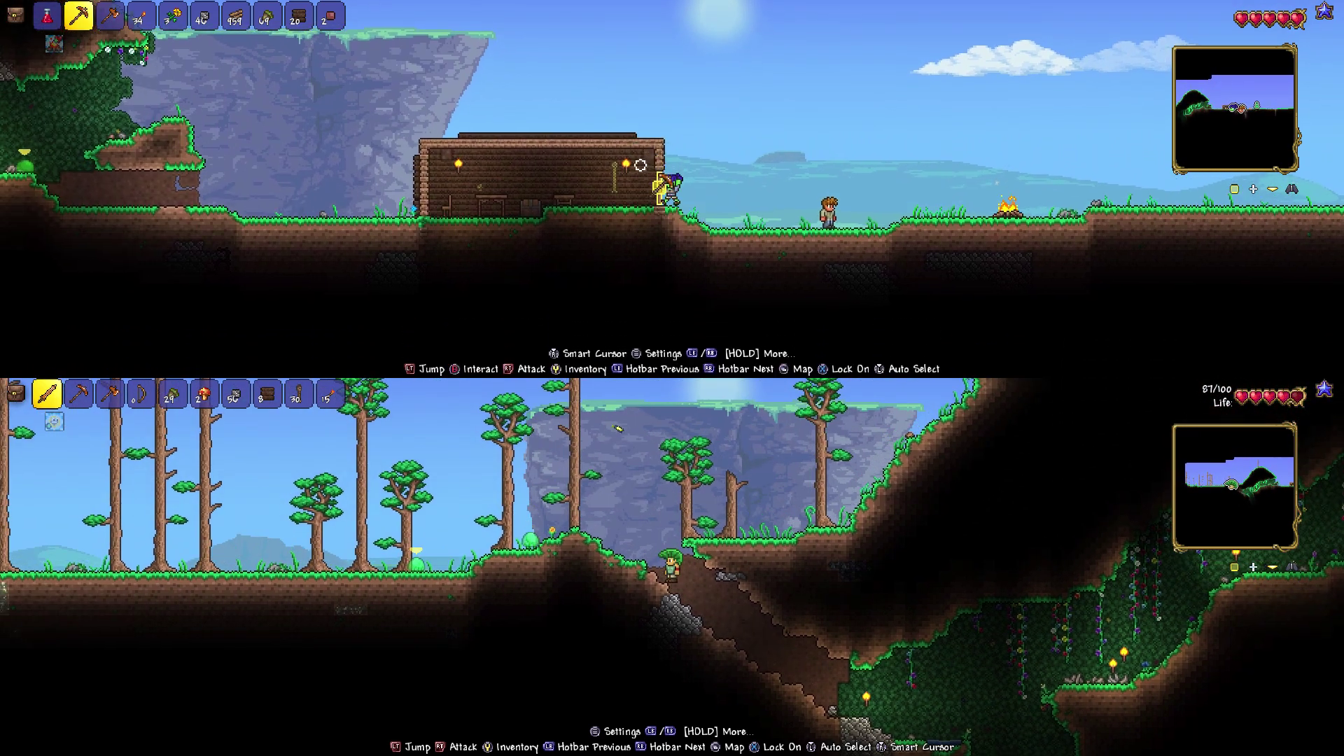
pyautogui.press('space')
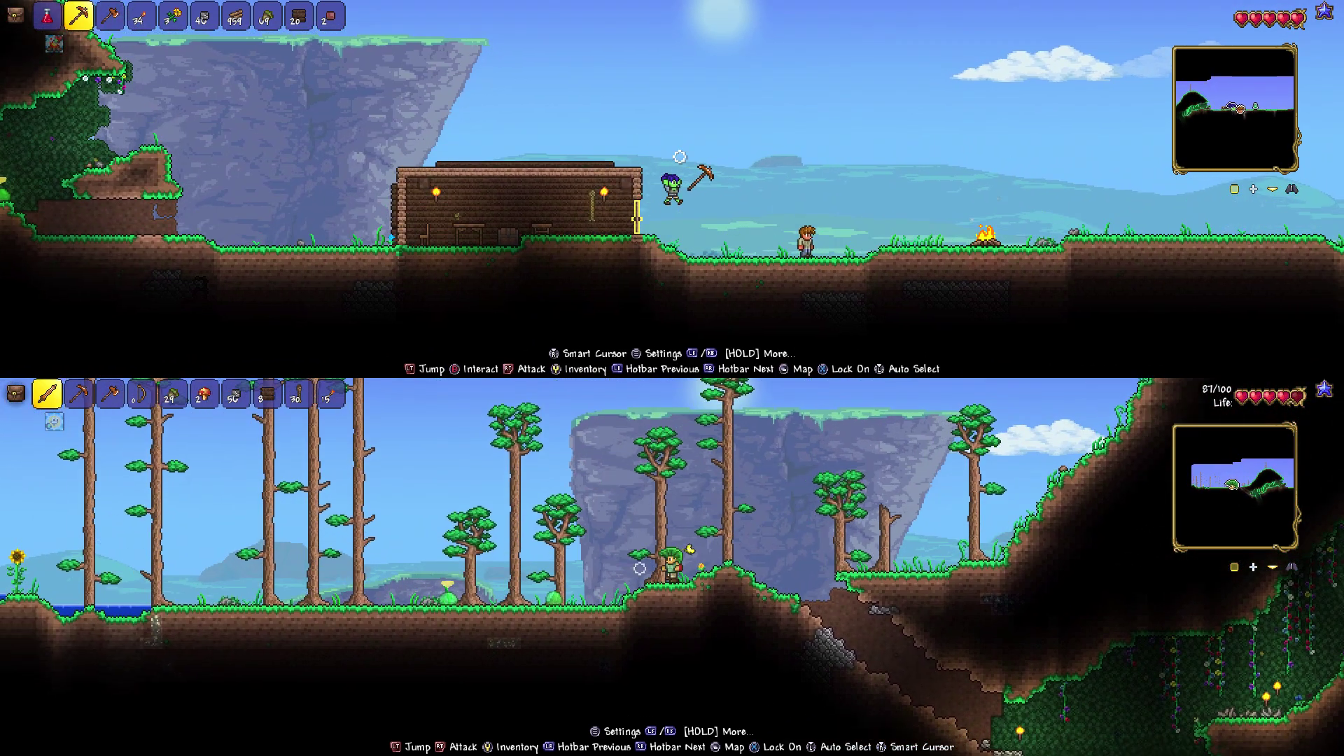
# - Jump over the house roof and climb onto the grassy ledge to its left
pyautogui.press('a')
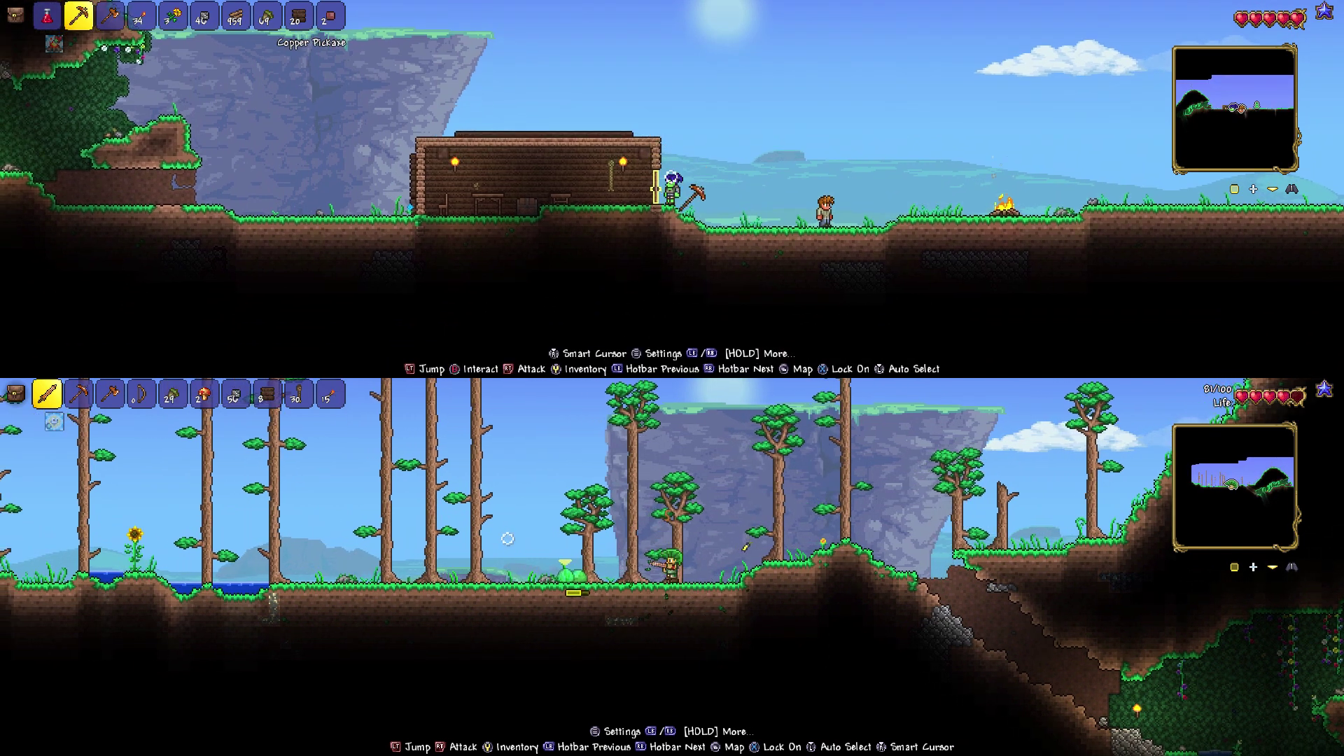
pyautogui.press('space')
pyautogui.press('a')
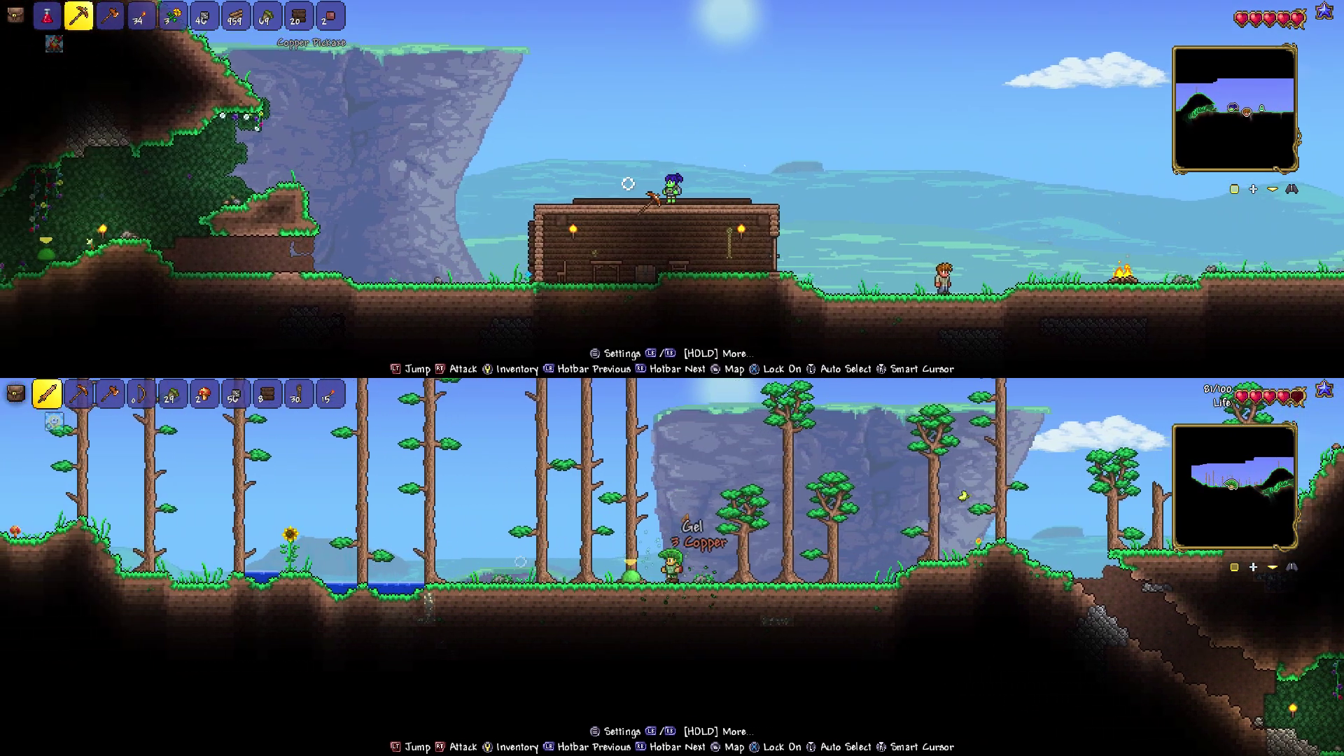
pyautogui.press('a')
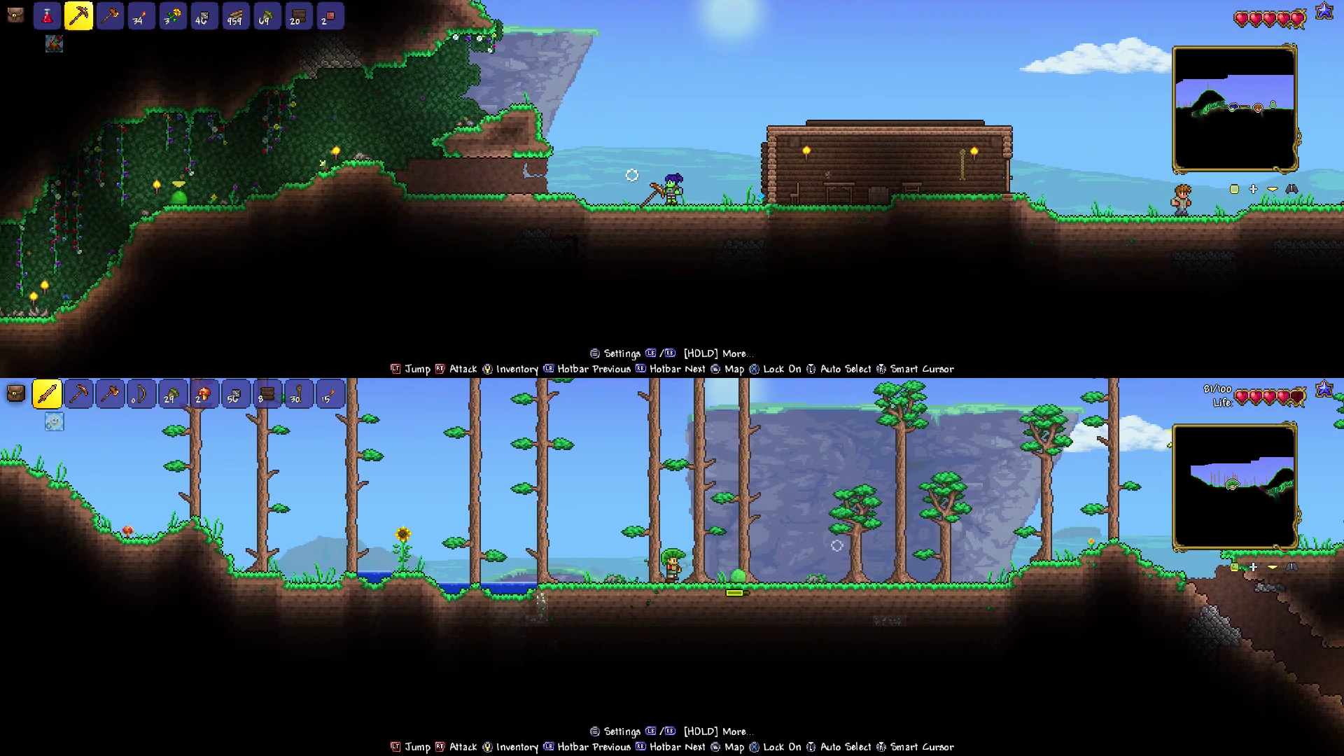
pyautogui.press('a')
pyautogui.press('space')
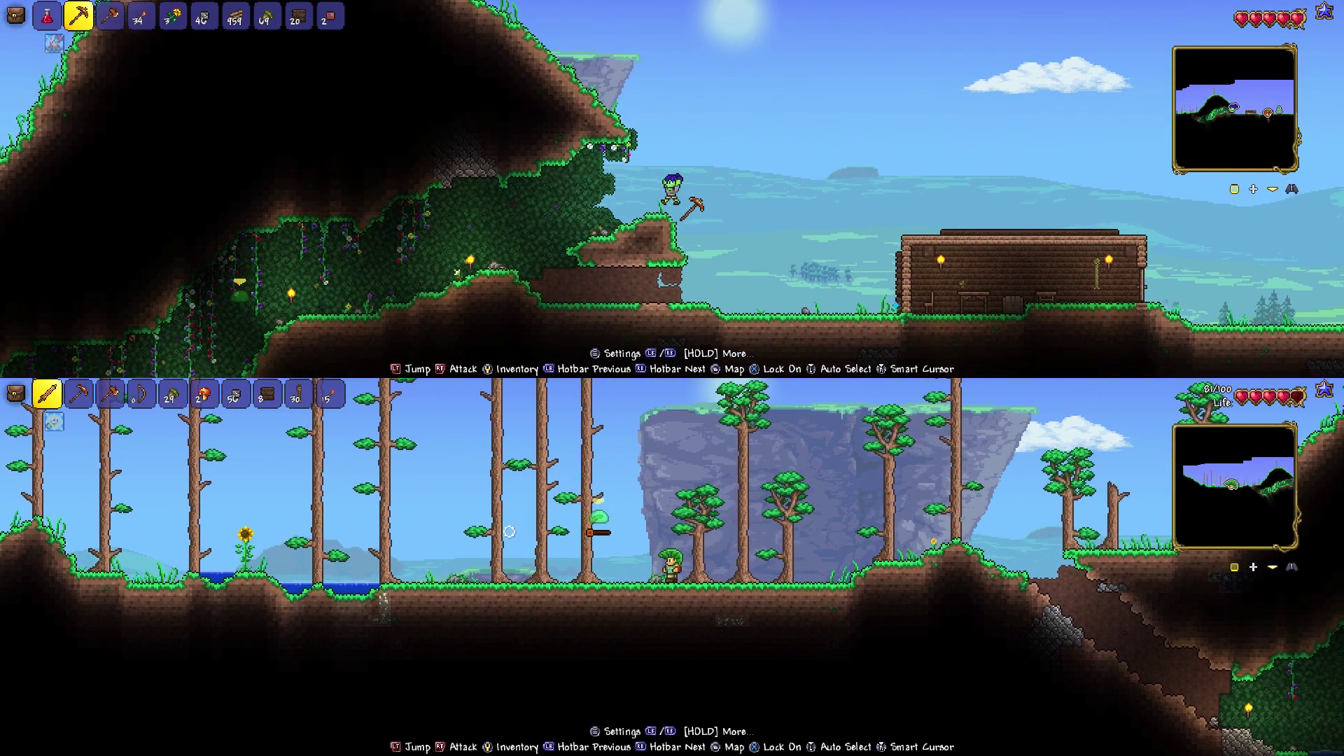
# - Walk both players left up the hill and equip their copper axes
pyautogui.press('a')
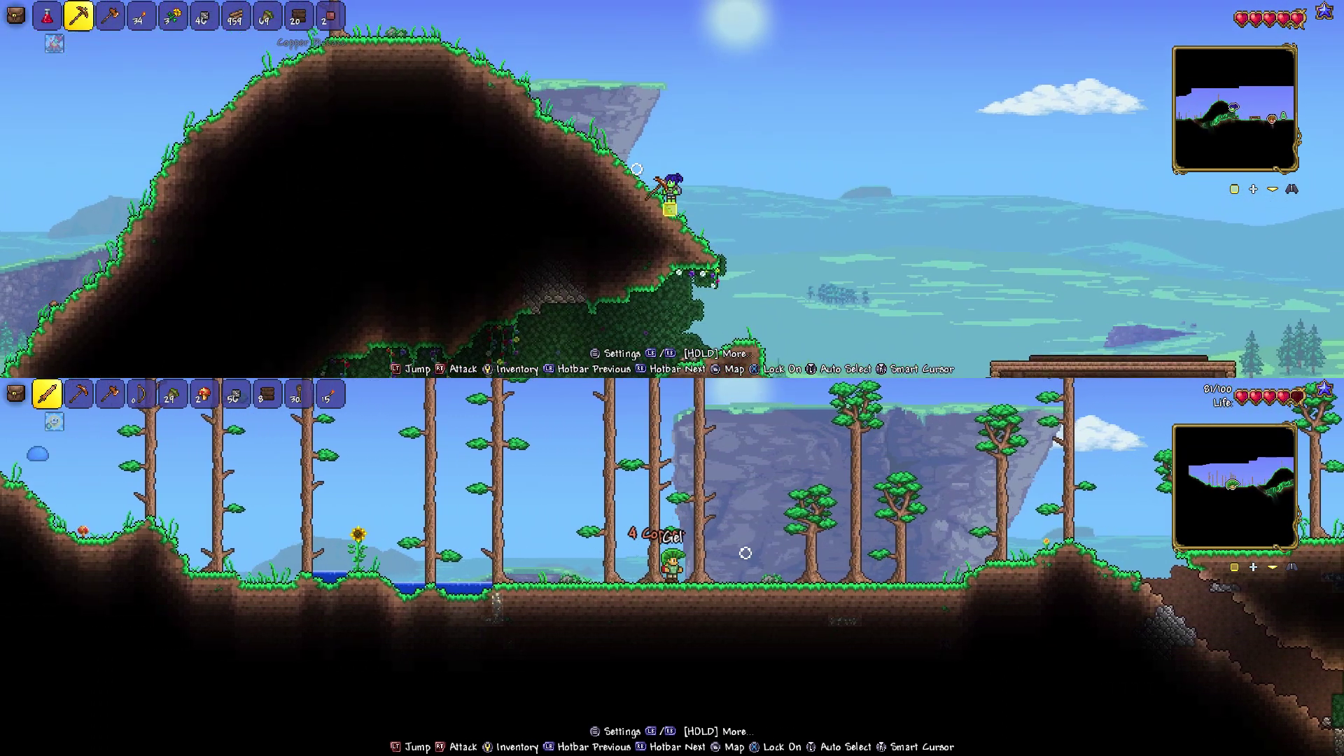
pyautogui.press('a')
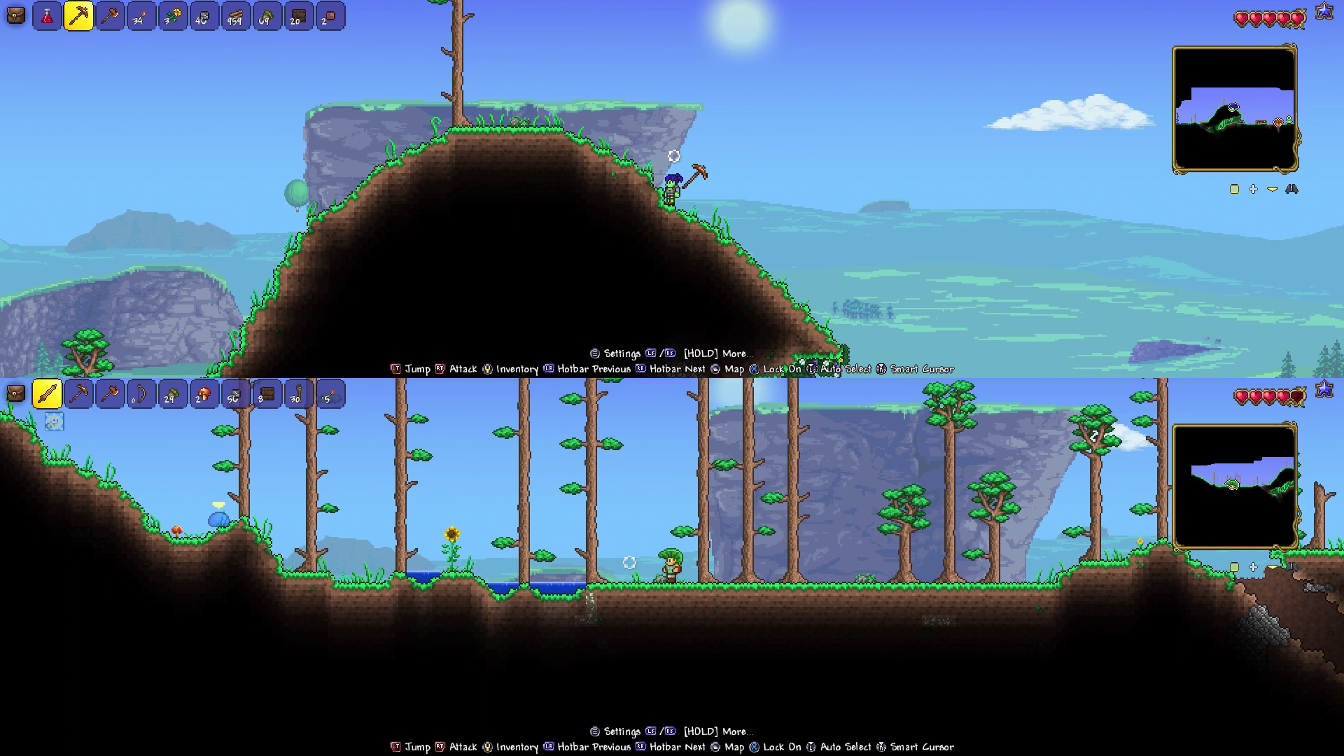
pyautogui.press('a')
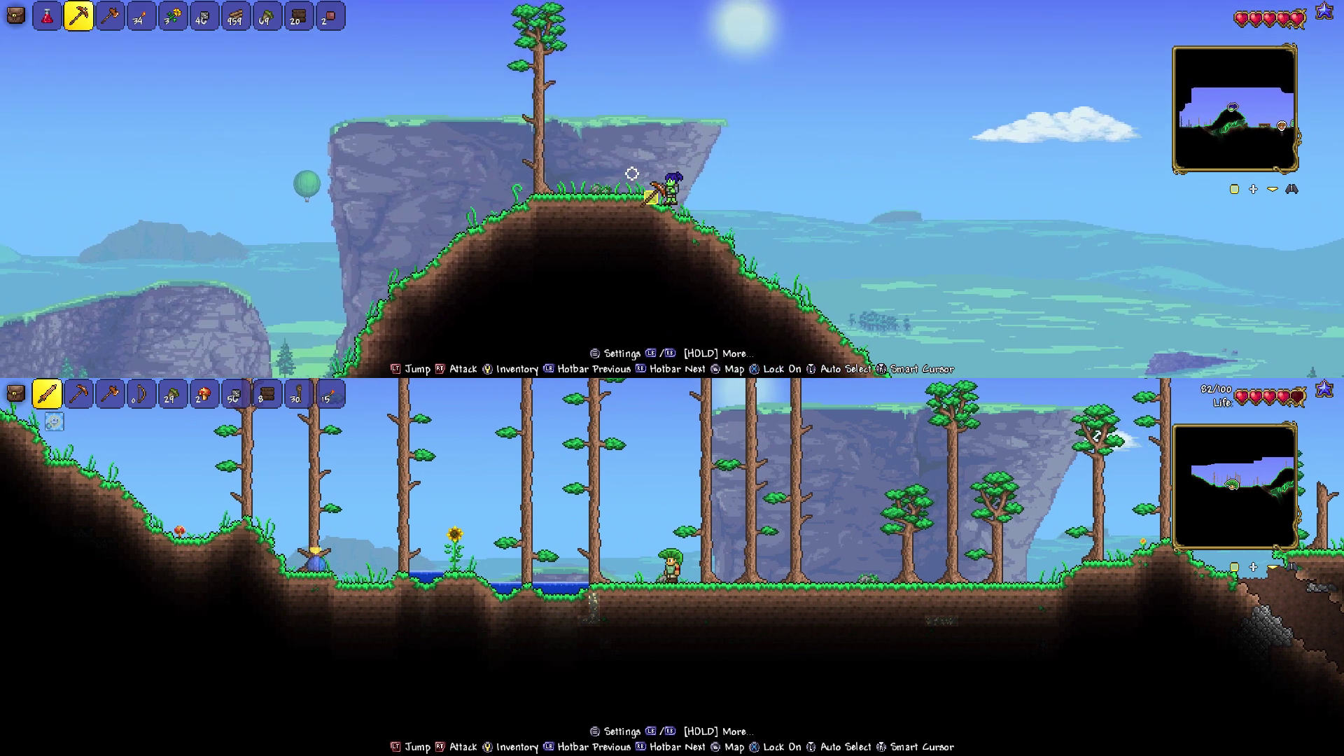
pyautogui.press('space')
pyautogui.press('d')
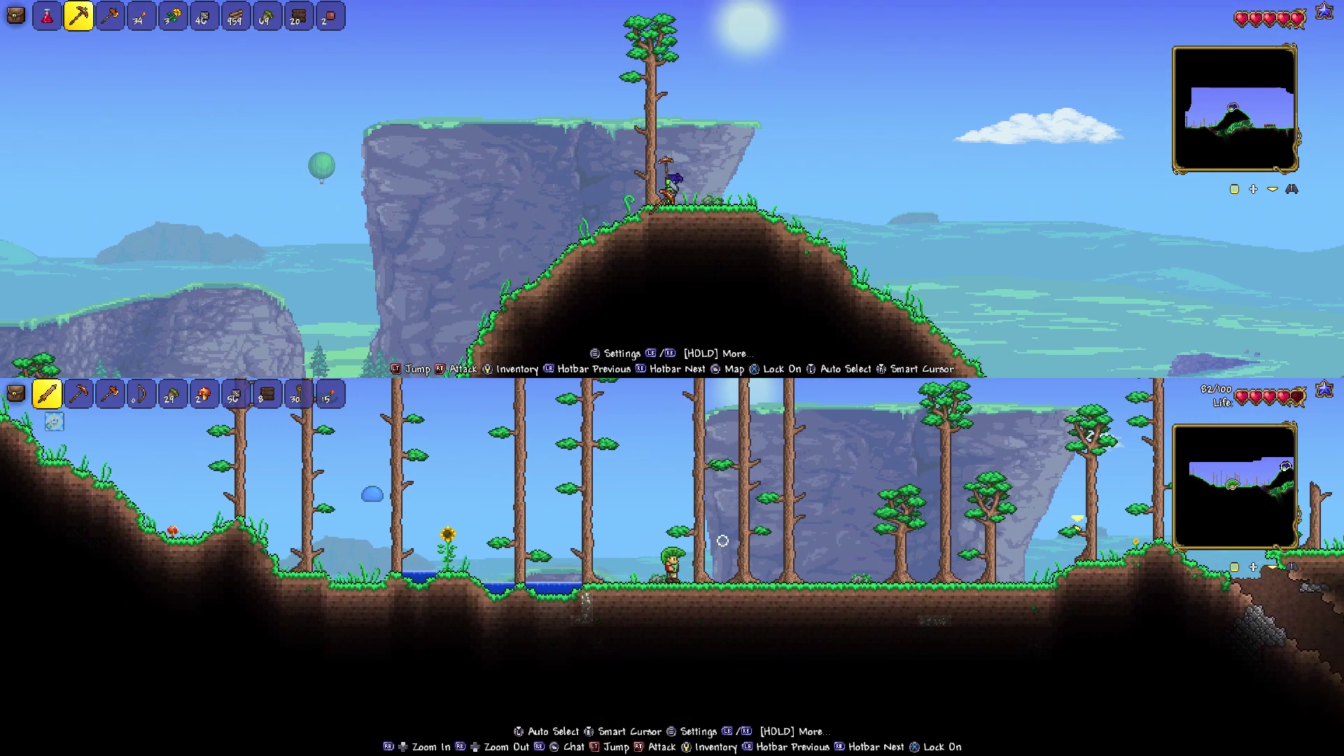
pyautogui.press('3')
pyautogui.press('a')
pyautogui.press('3')
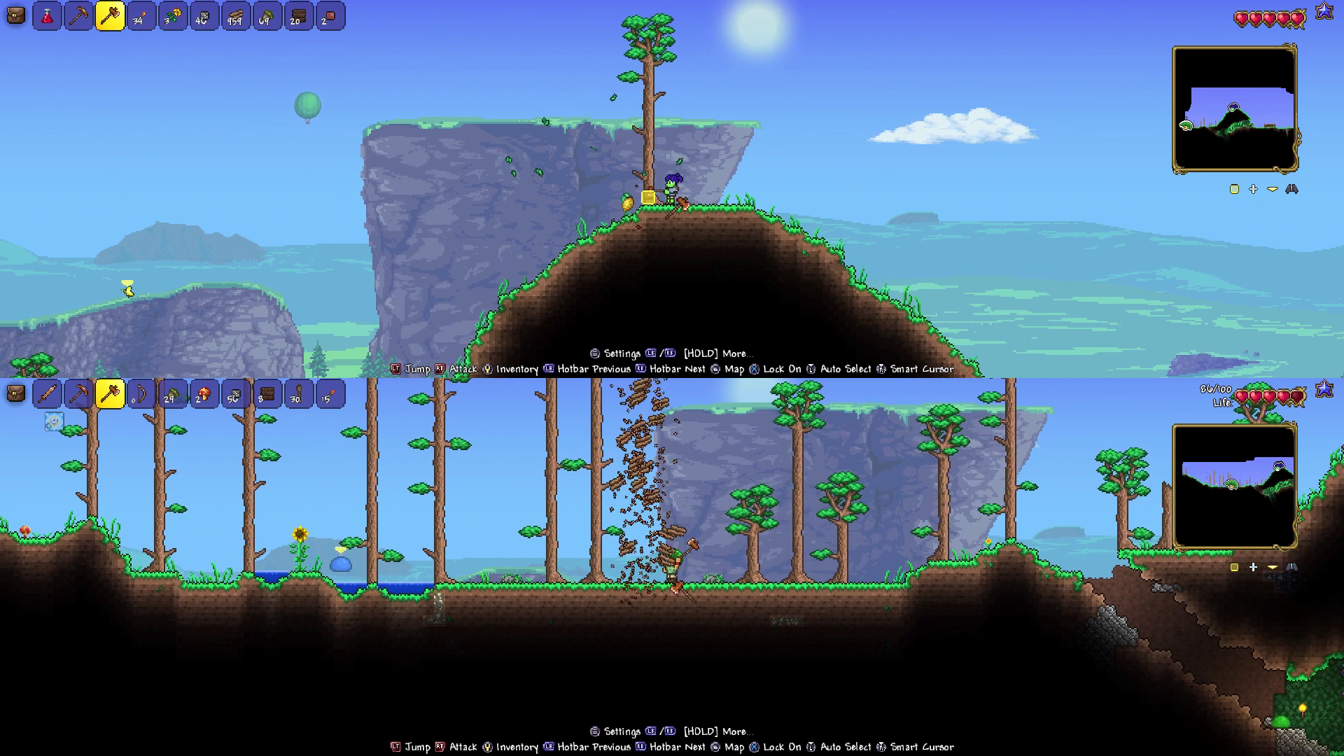
# - Fell the top player's tree, collect its wood and acorn, and chop another tree
pyautogui.press('a')
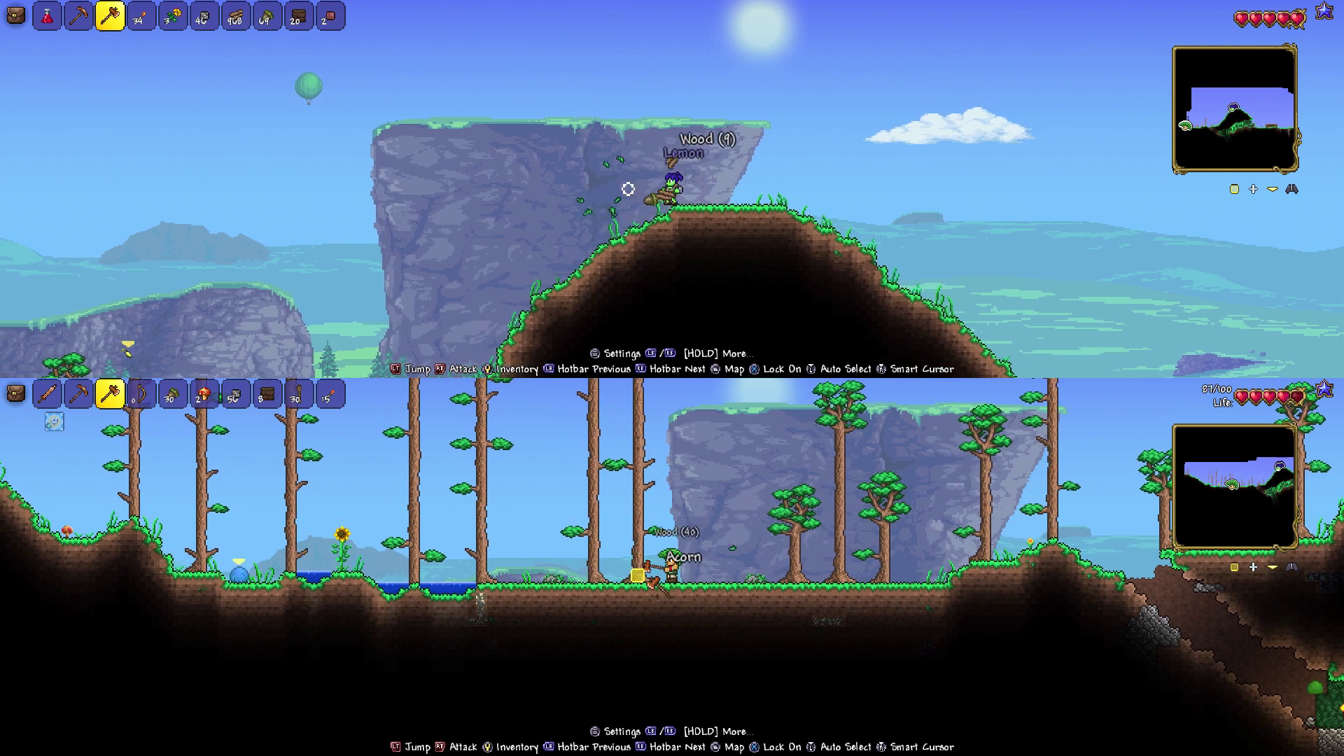
pyautogui.press('a')
pyautogui.press('a')
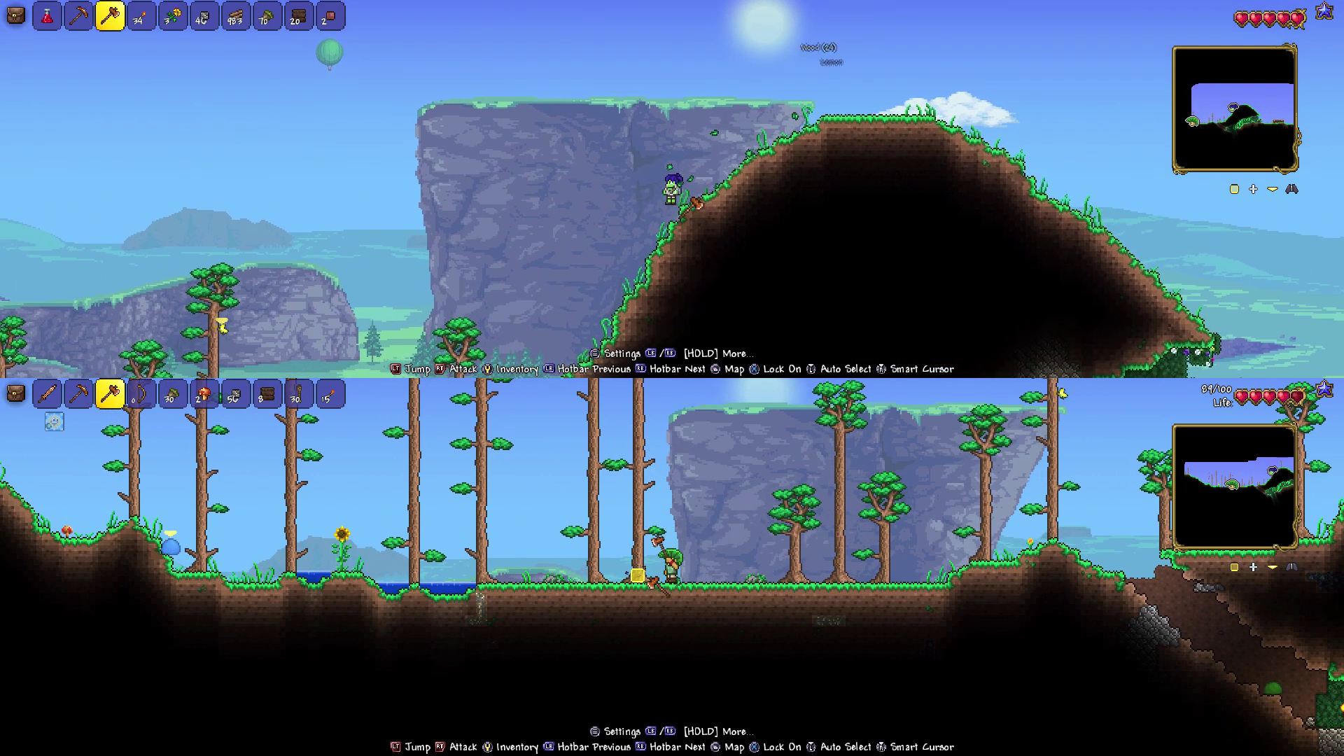
pyautogui.press('a')
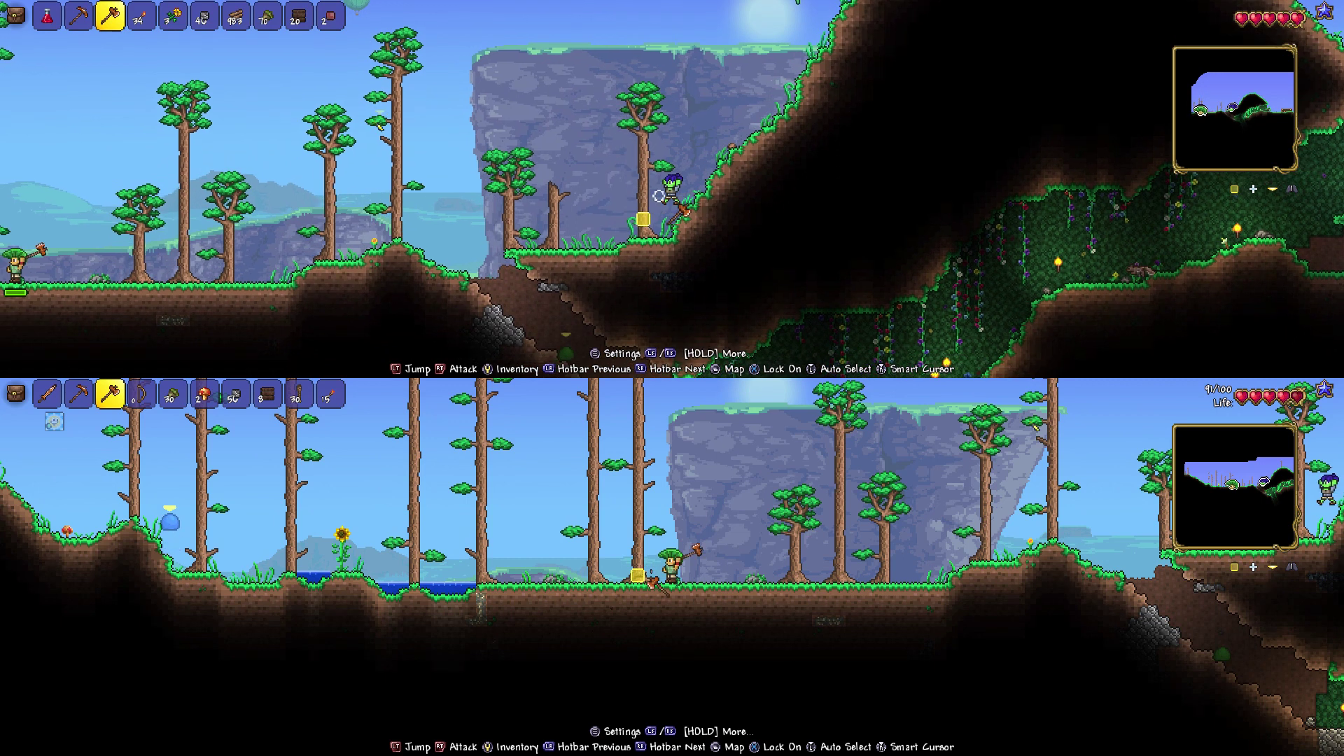
pyautogui.press('a')
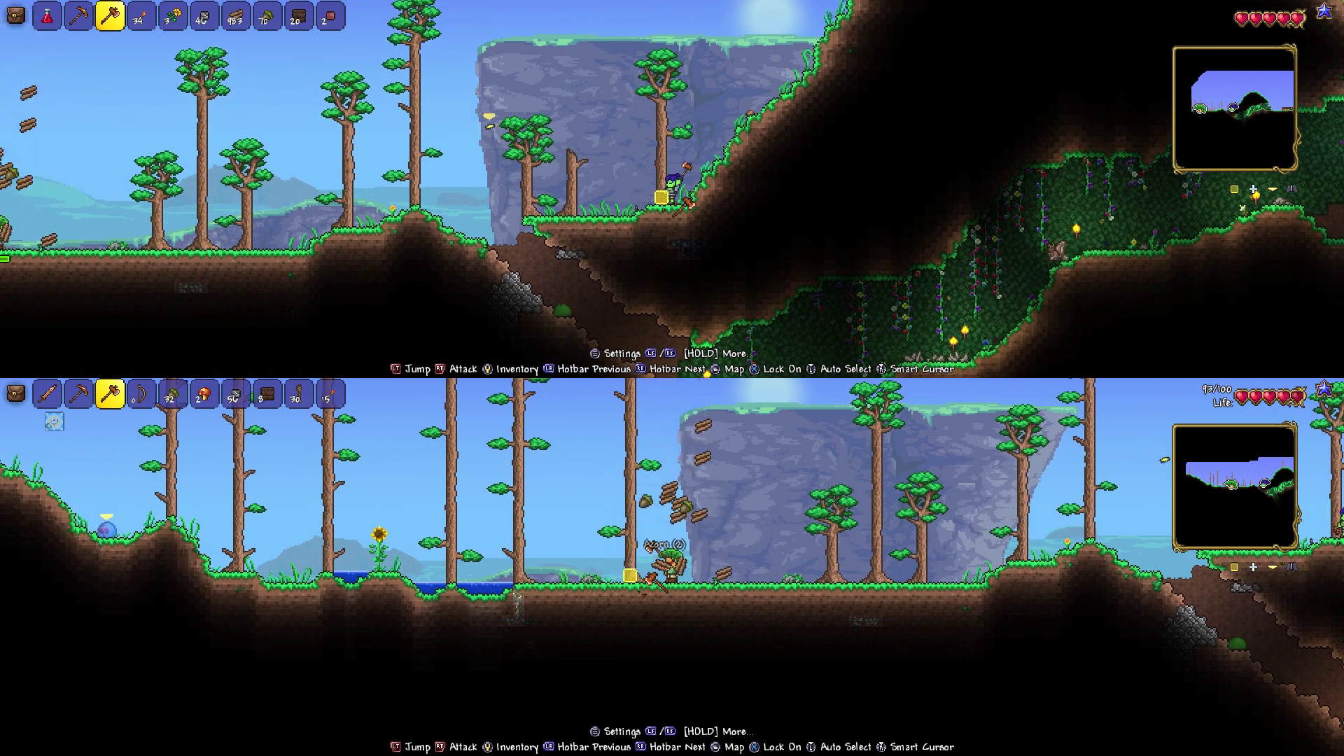
pyautogui.press('space')
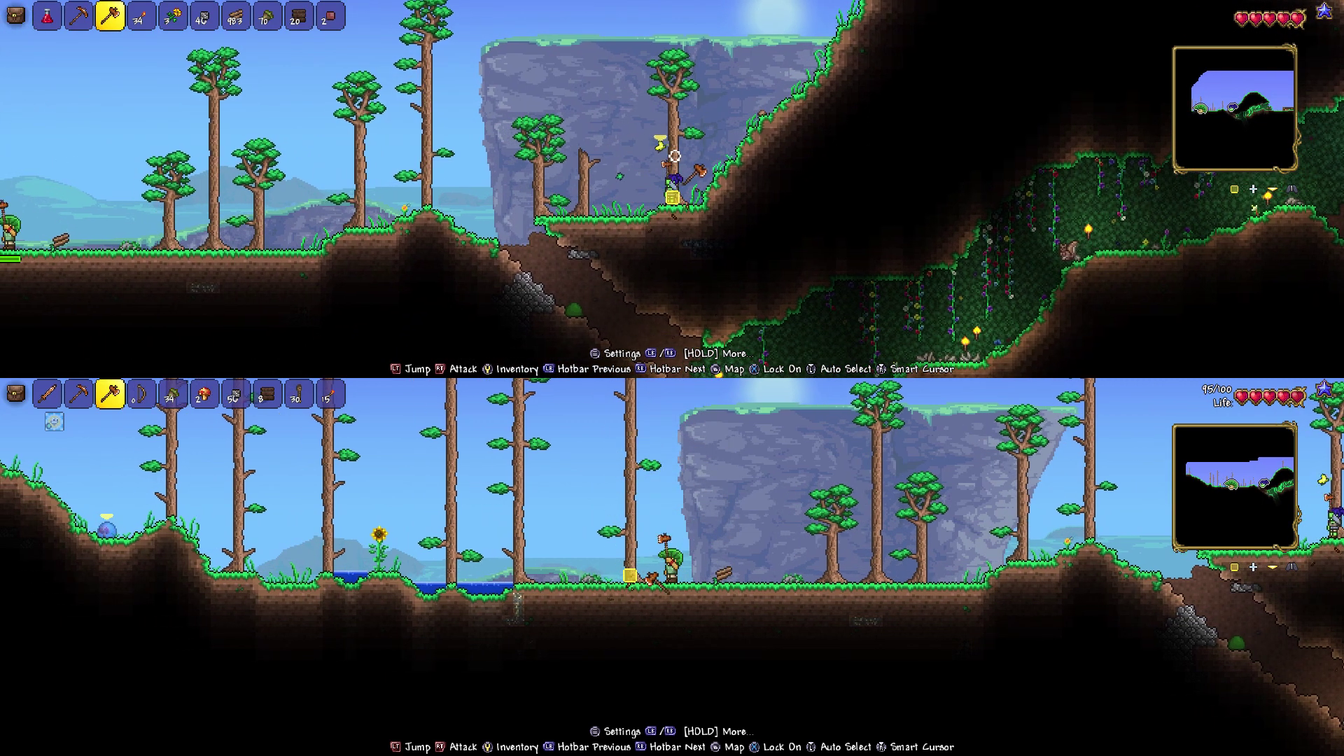
pyautogui.click(686, 156)
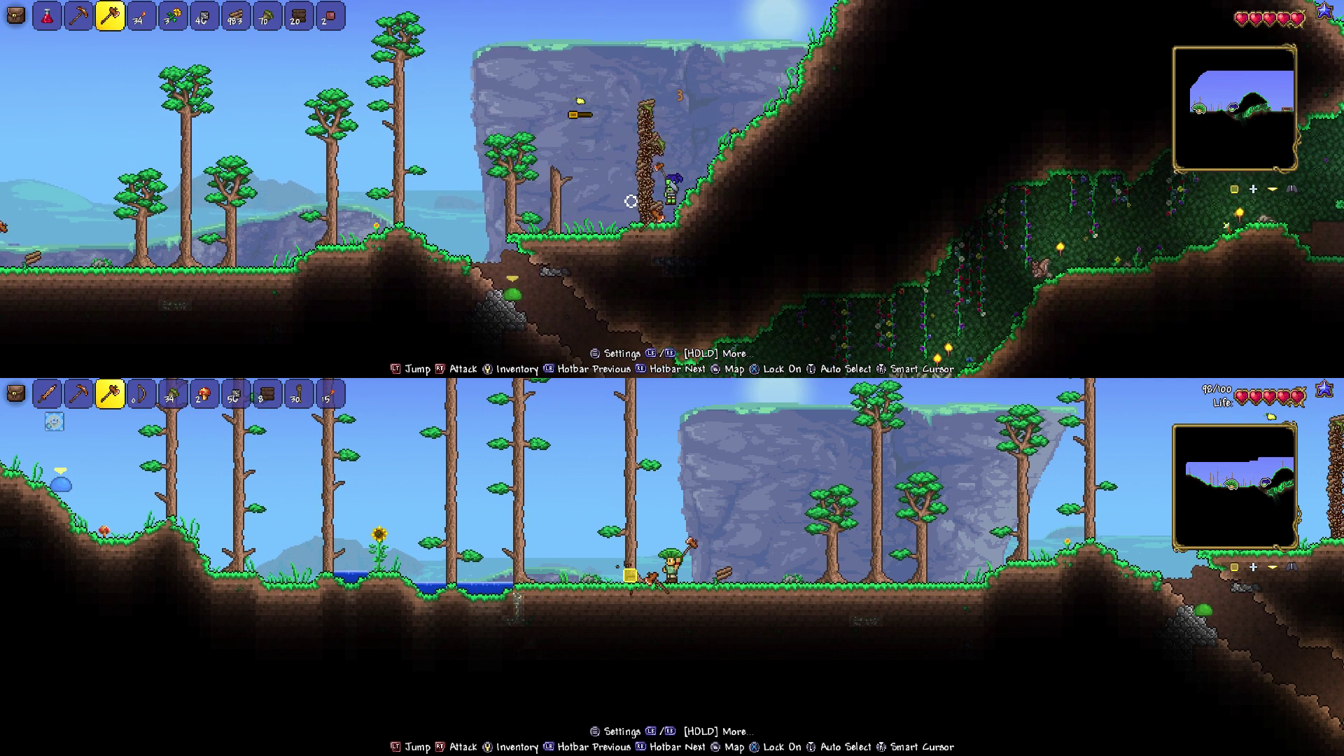
# - Chop the next damaged tree down and gather its wood and acorn
pyautogui.press('a')
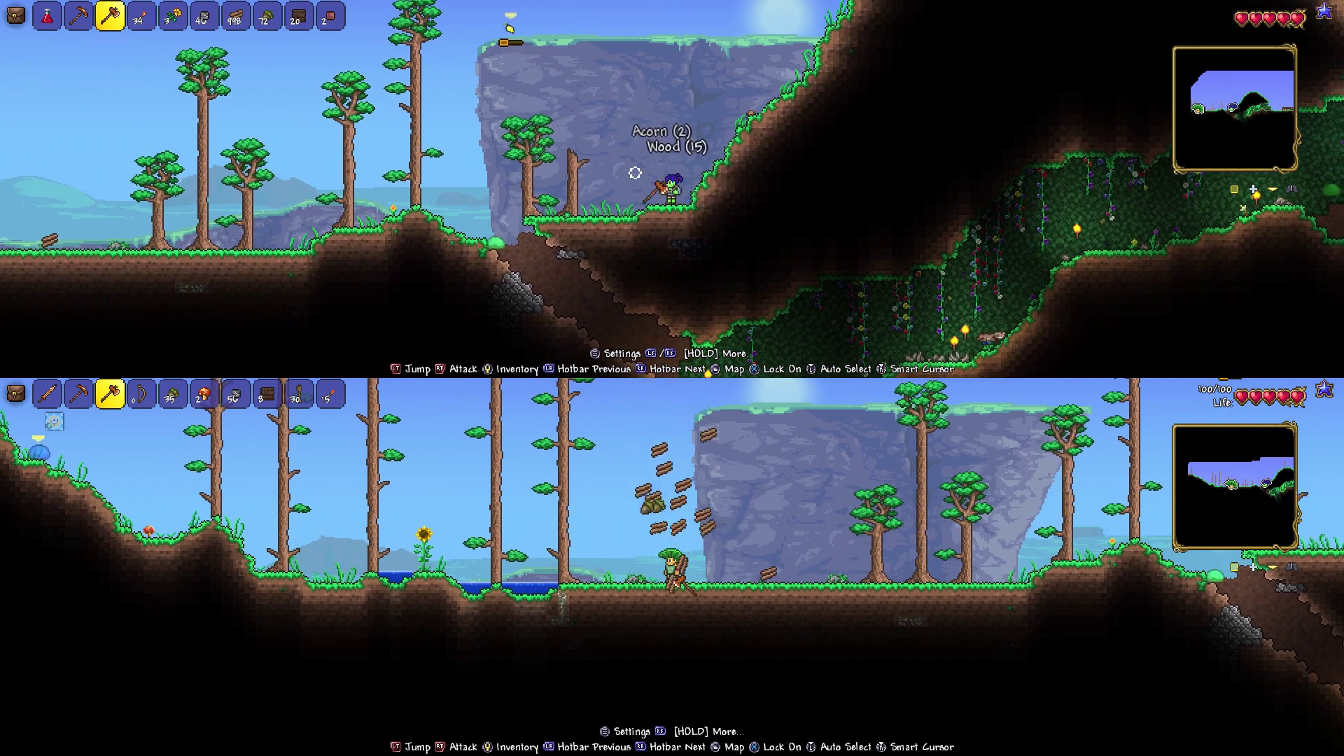
pyautogui.click(627, 186)
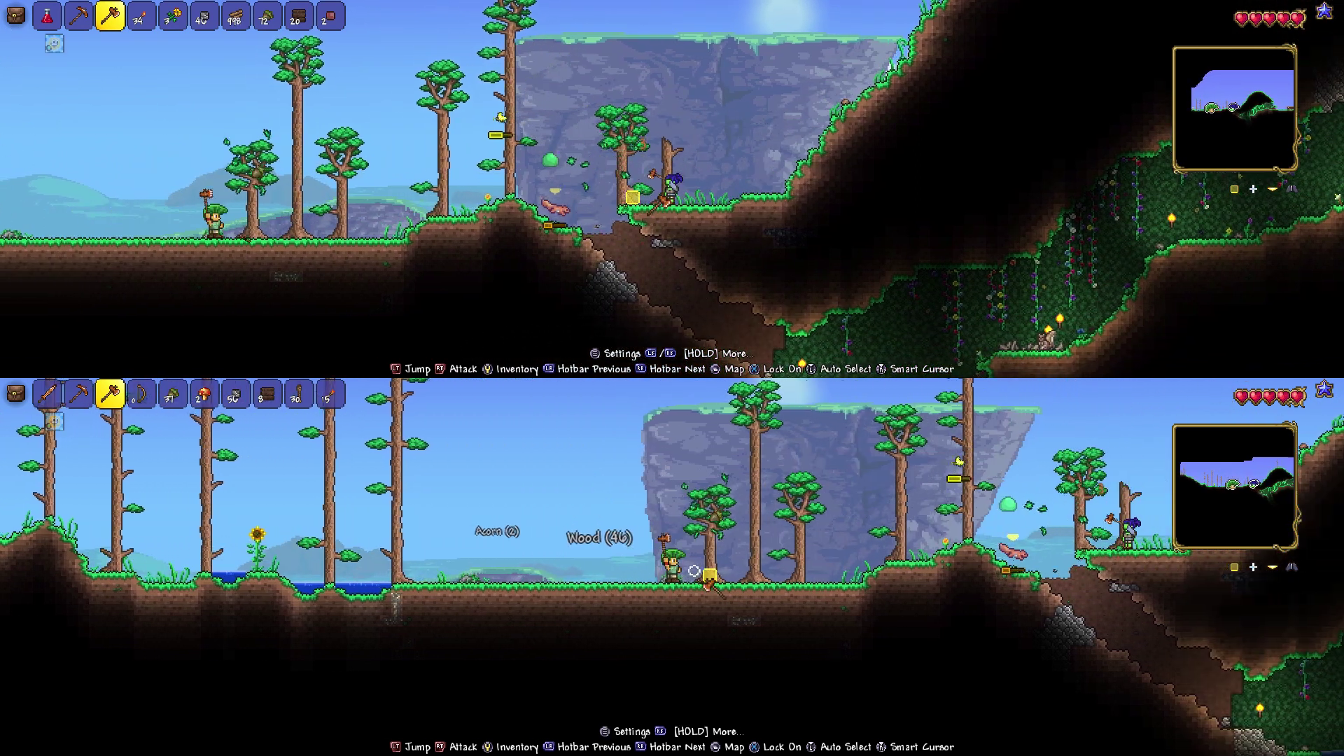
pyautogui.click(425, 124)
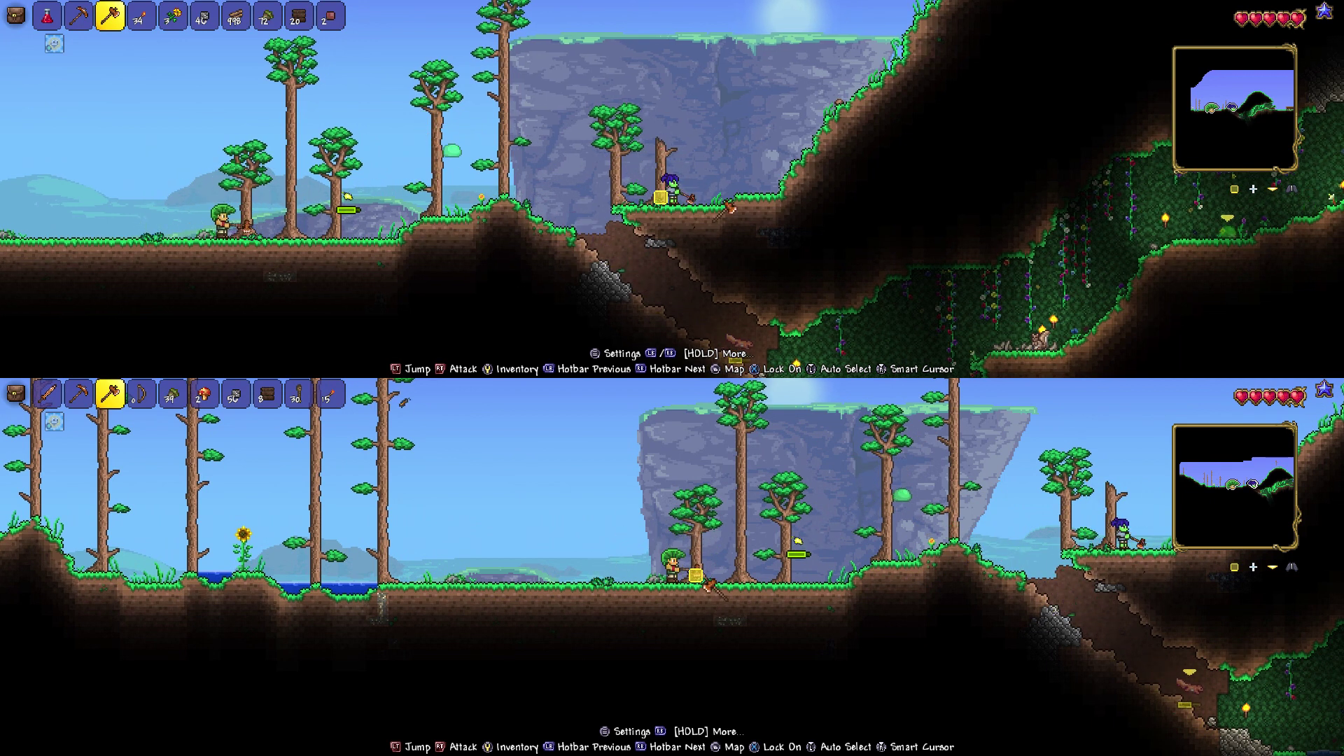
pyautogui.press('a')
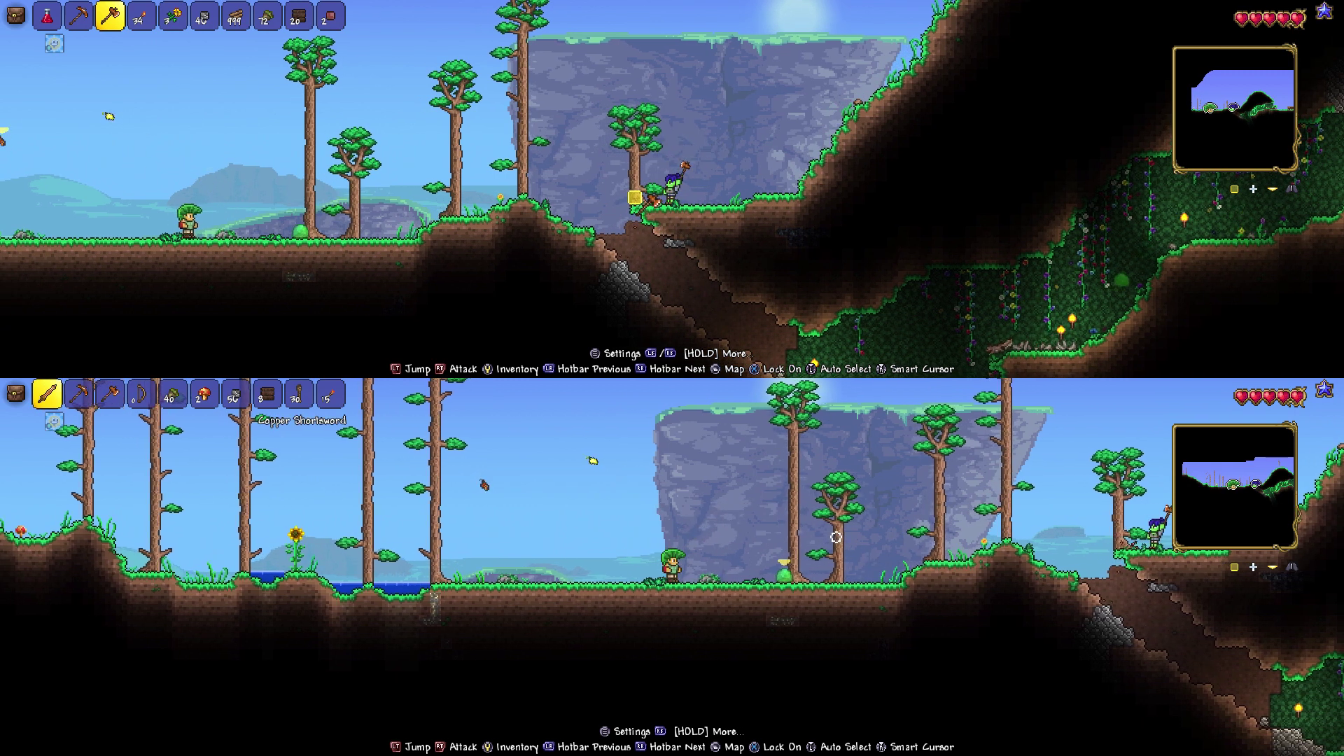
# - Arm the bottom player with the copper sword against the slime, then head left collecting wood
pyautogui.press('2')
pyautogui.press('a')
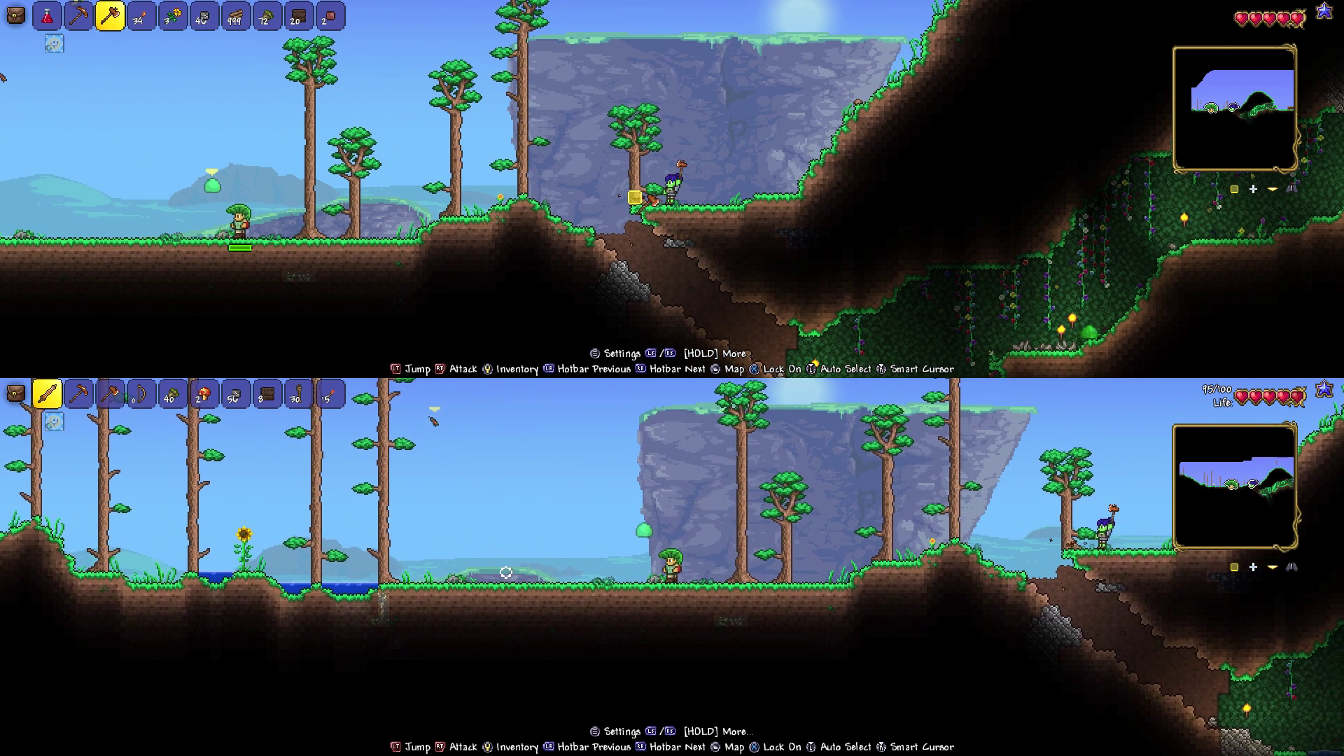
pyautogui.press('a')
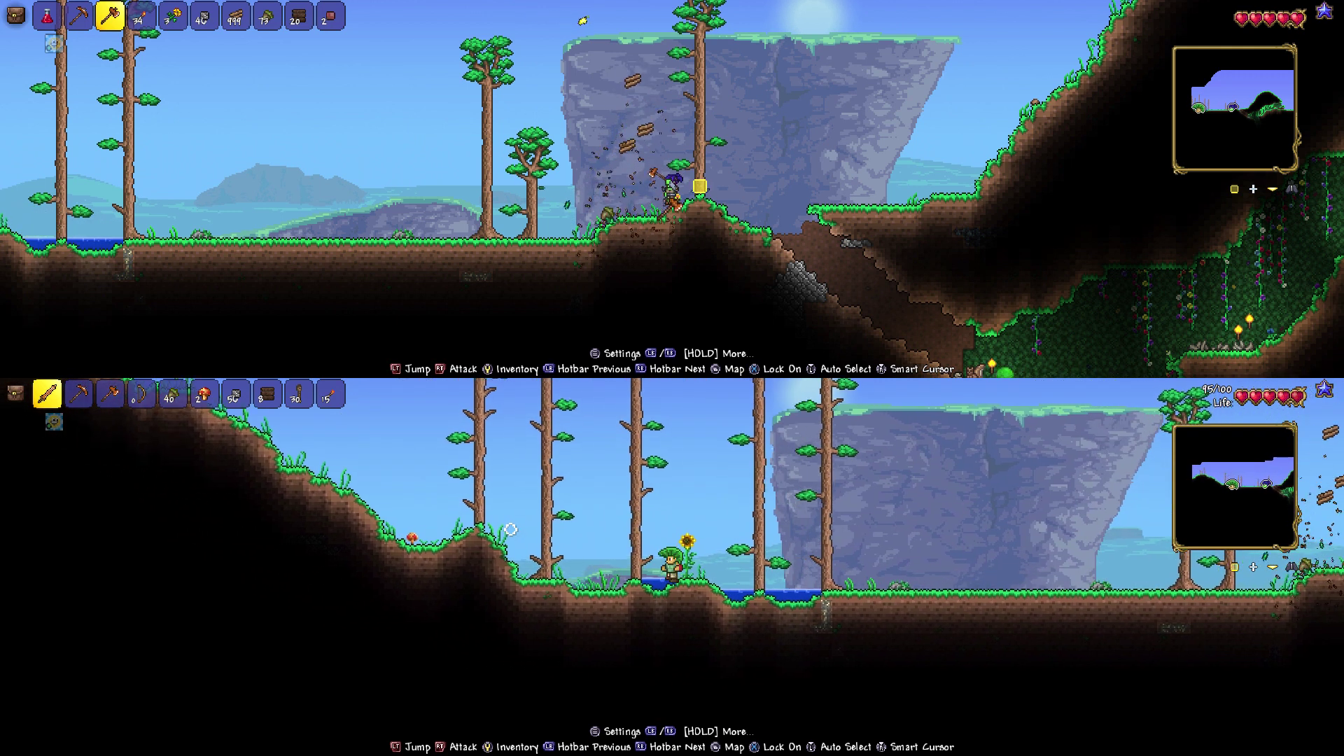
pyautogui.press('a')
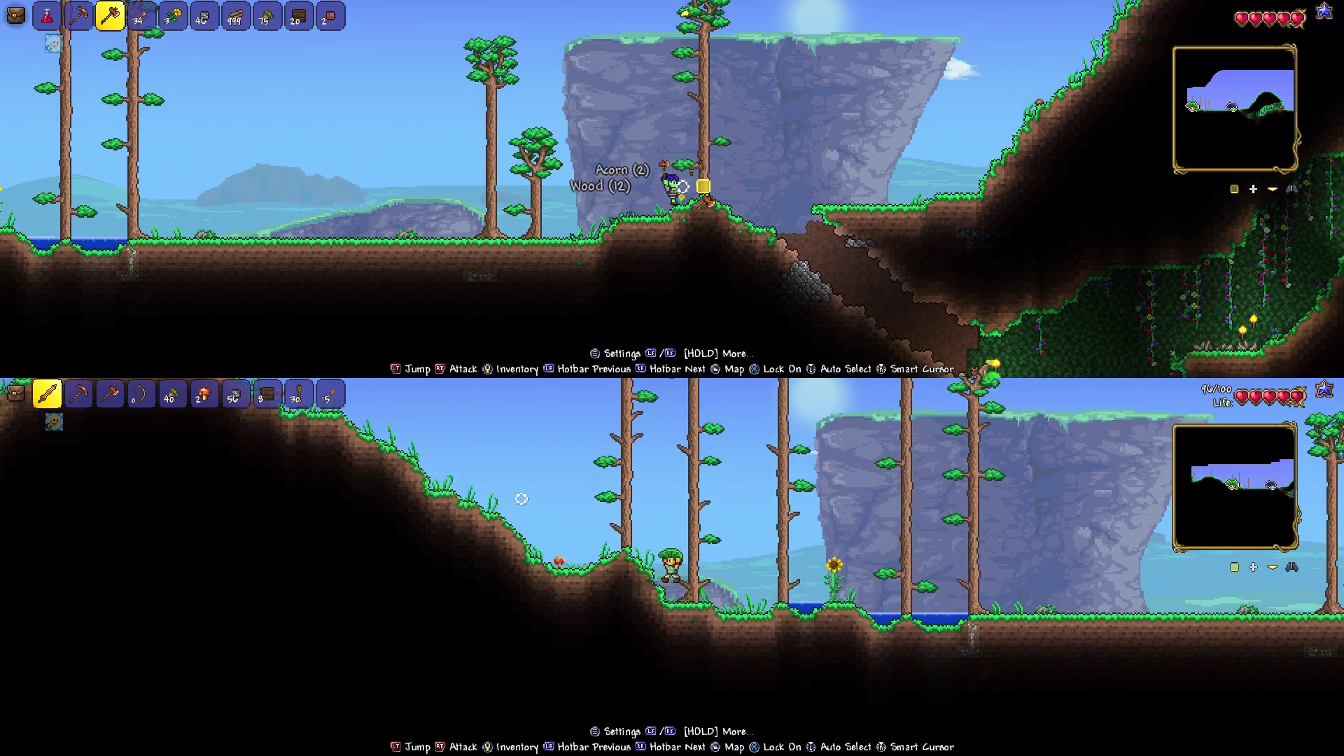
pyautogui.press('a')
pyautogui.press('a')
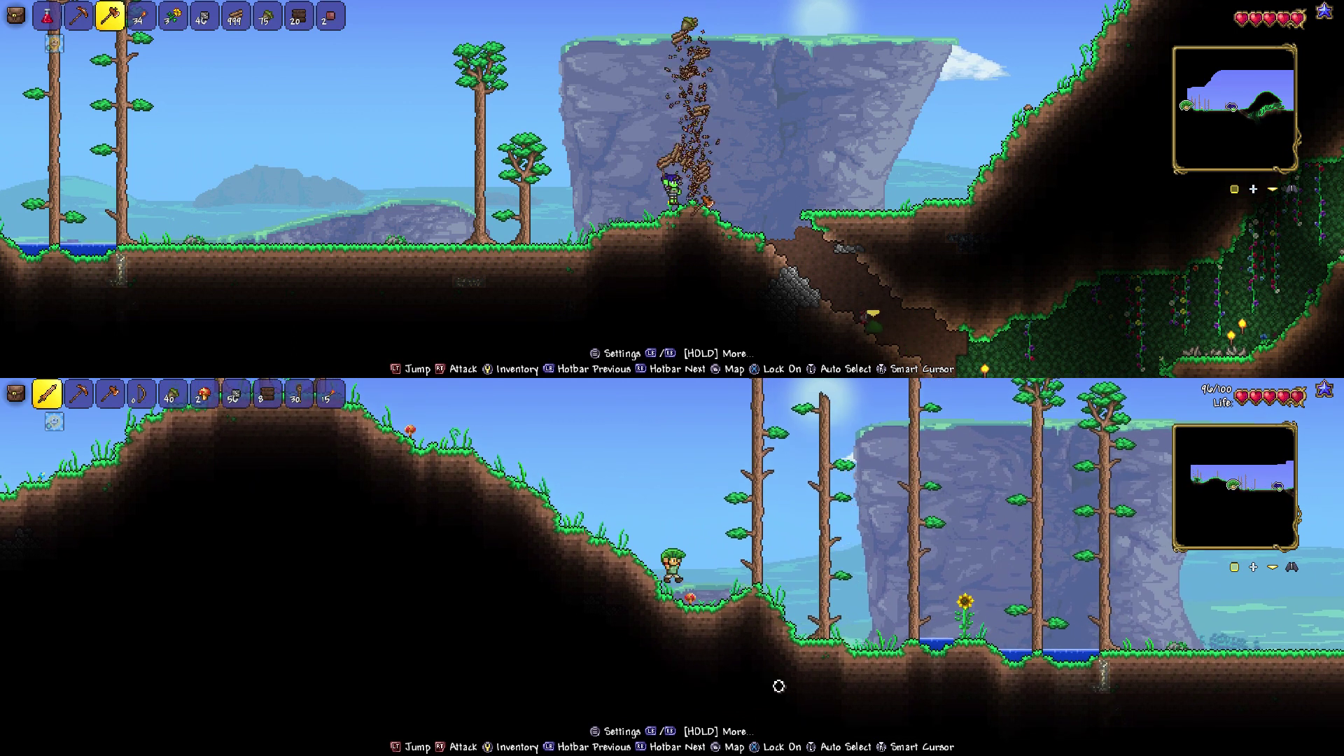
pyautogui.press('a')
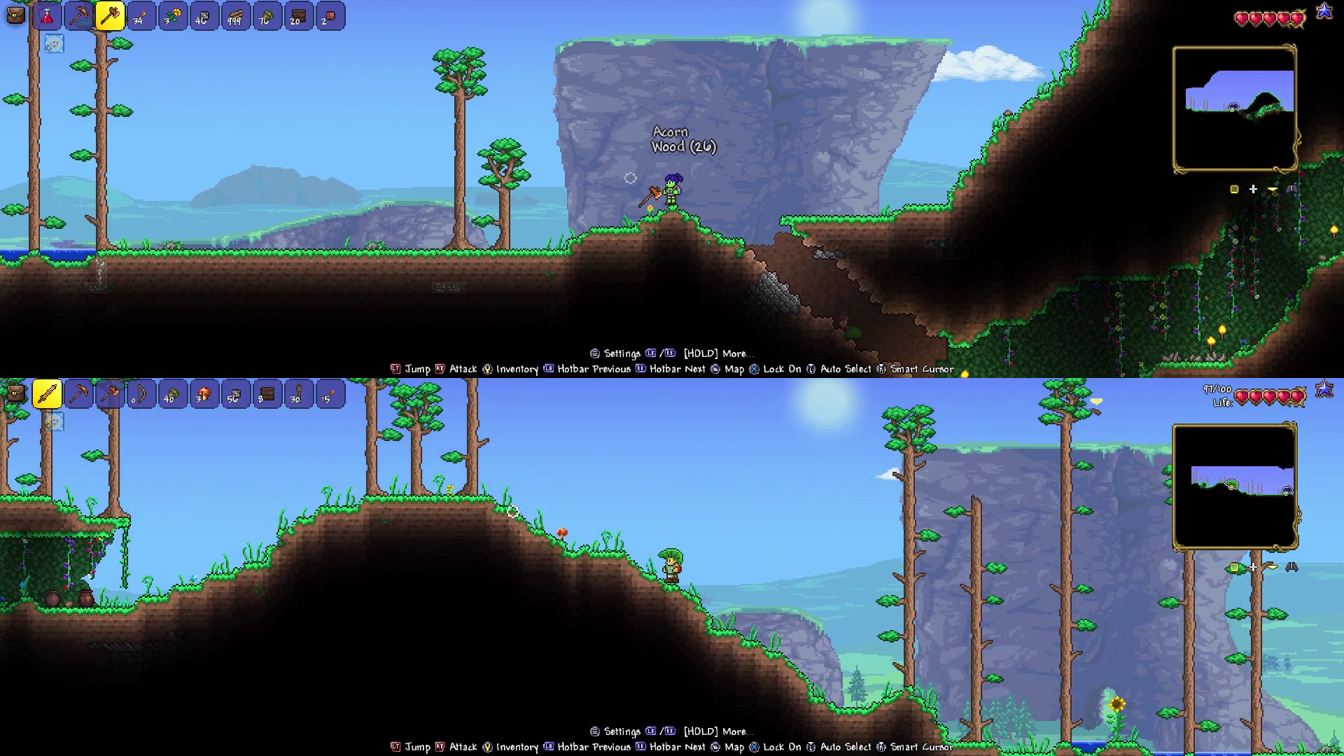
# - Walk both players left across the forest and kill a Blue Slime
pyautogui.press('a')
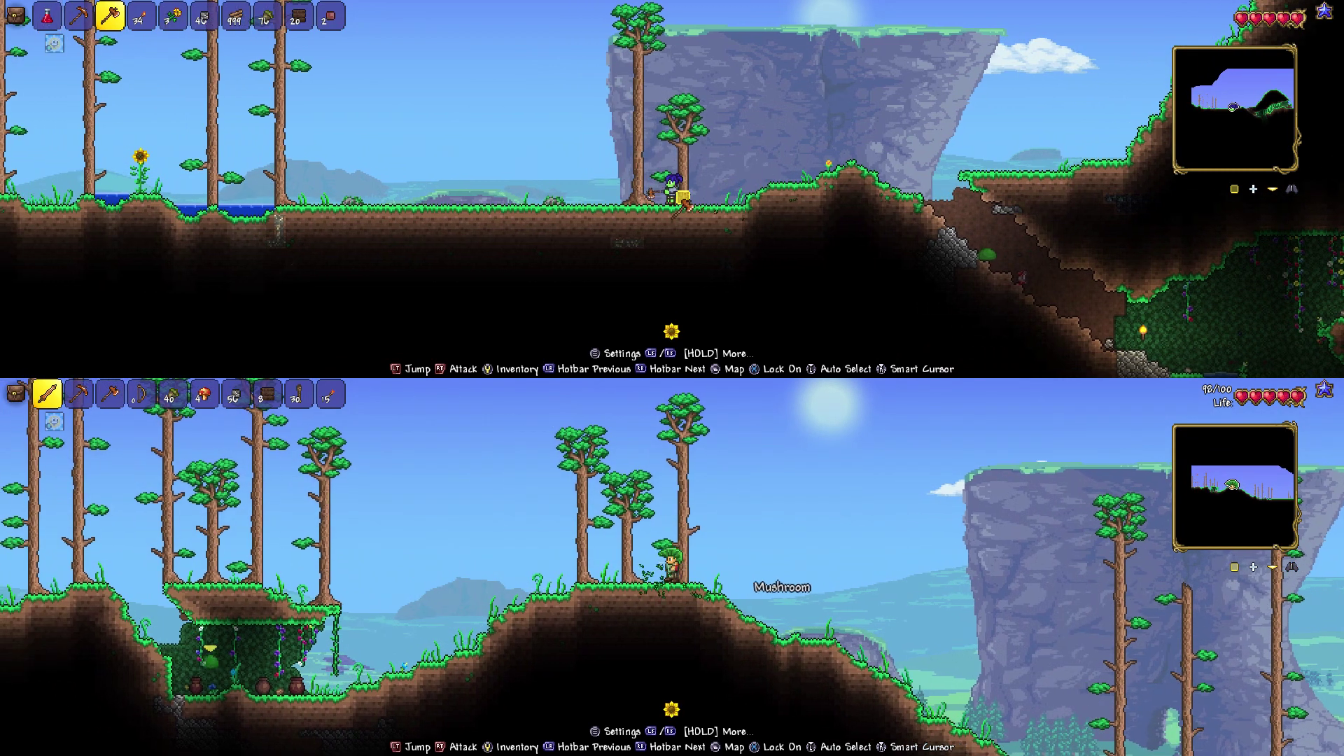
pyautogui.press('a')
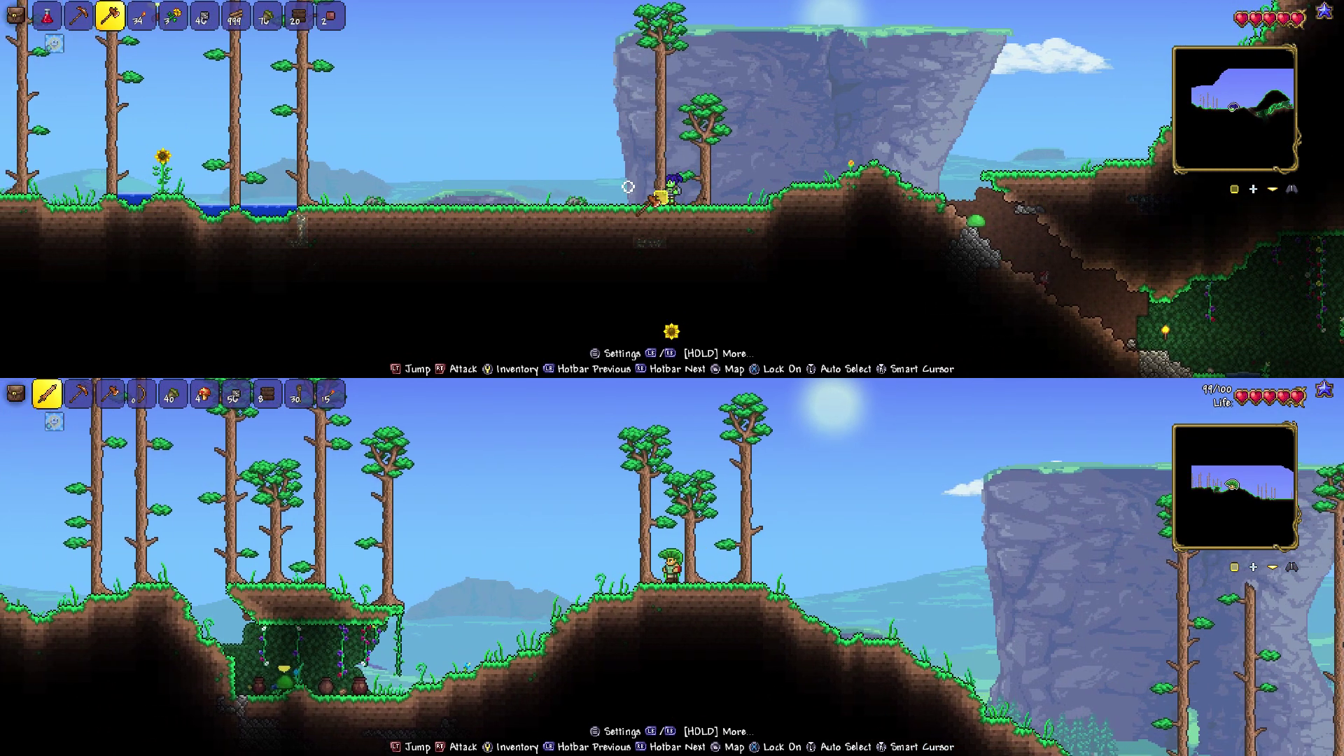
pyautogui.press('a')
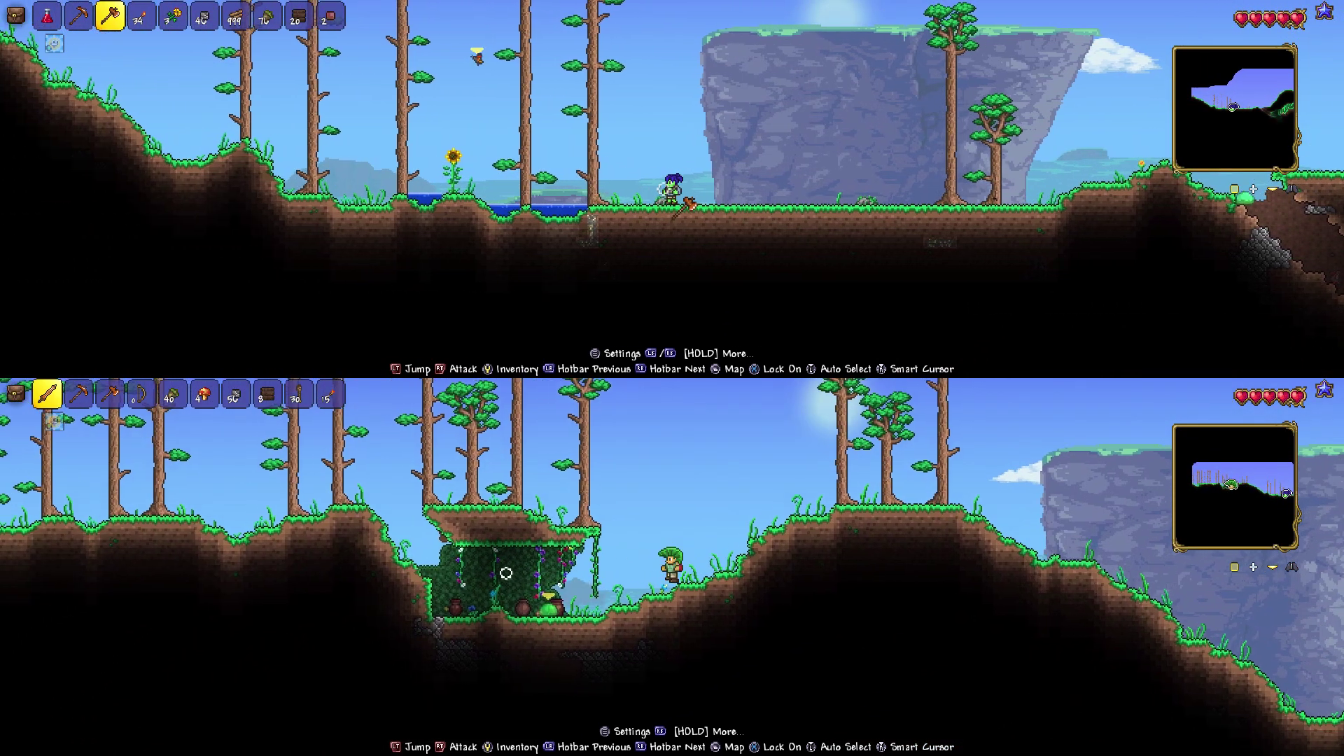
pyautogui.press('a')
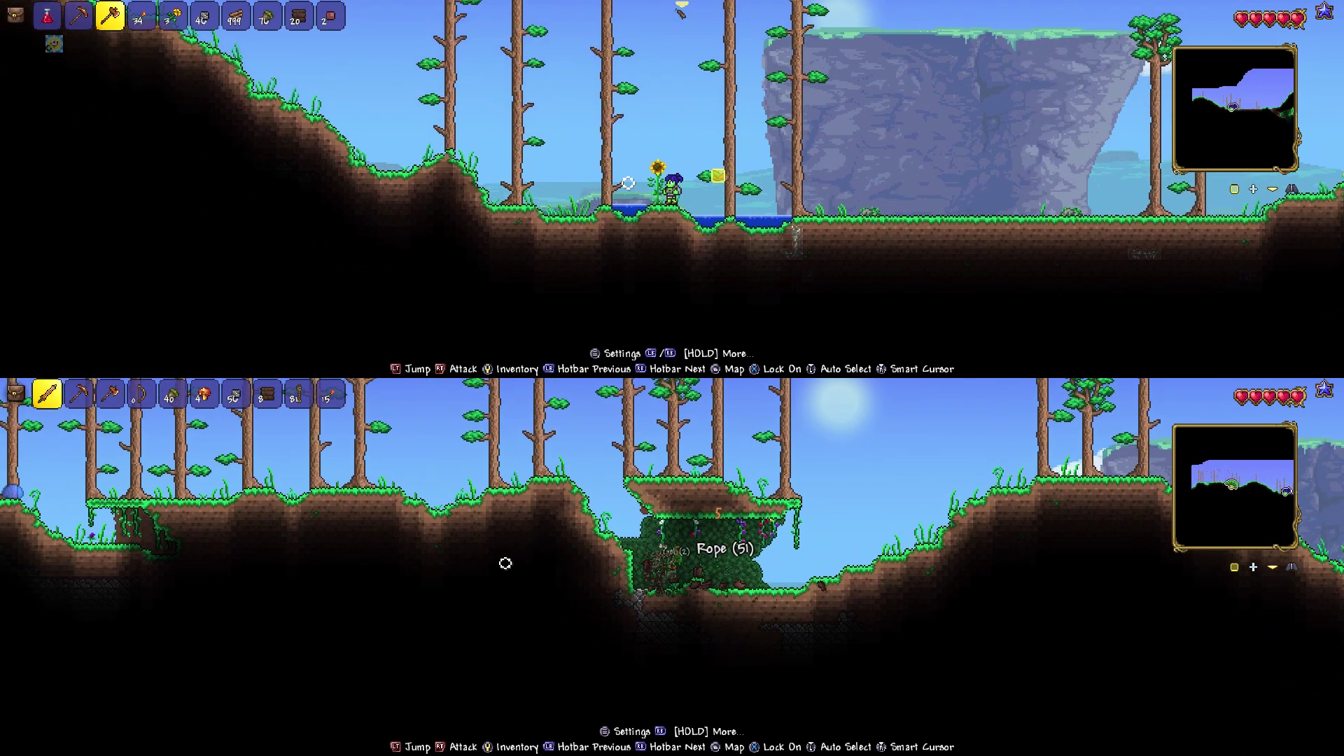
pyautogui.press('a')
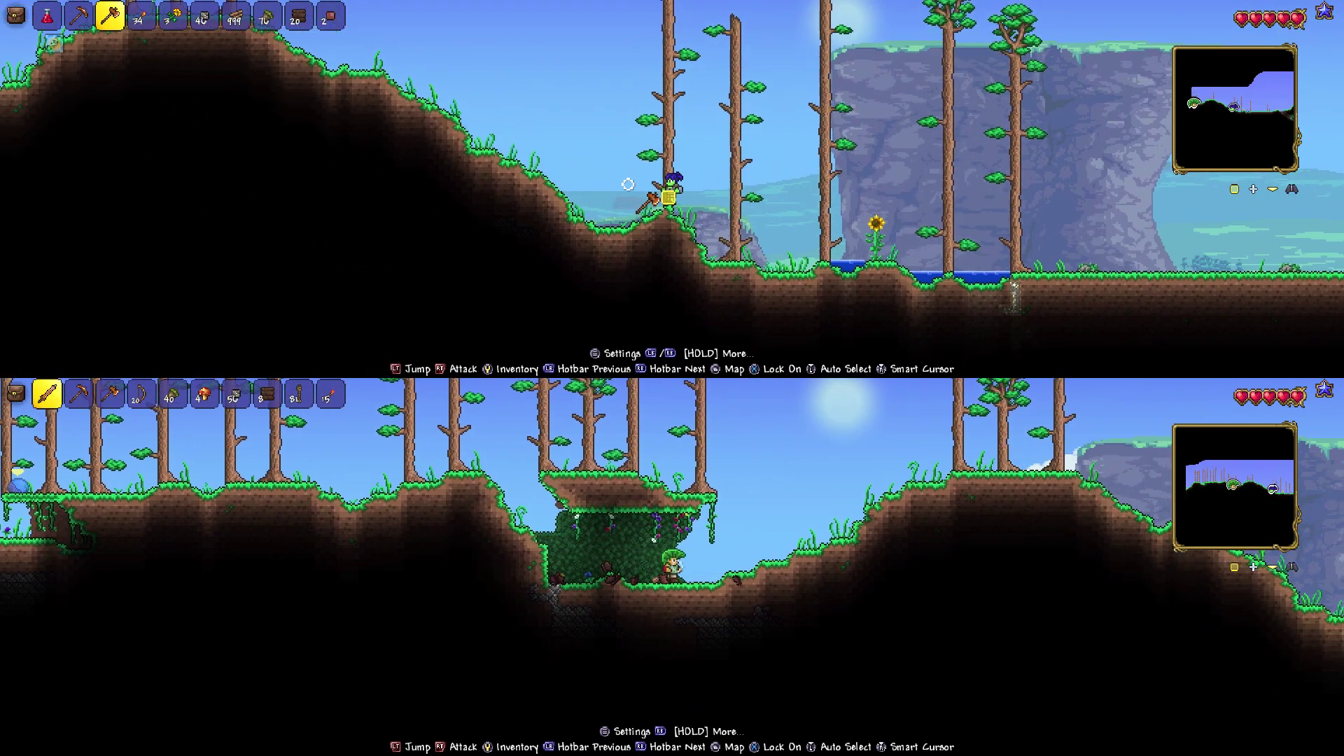
pyautogui.press('a')
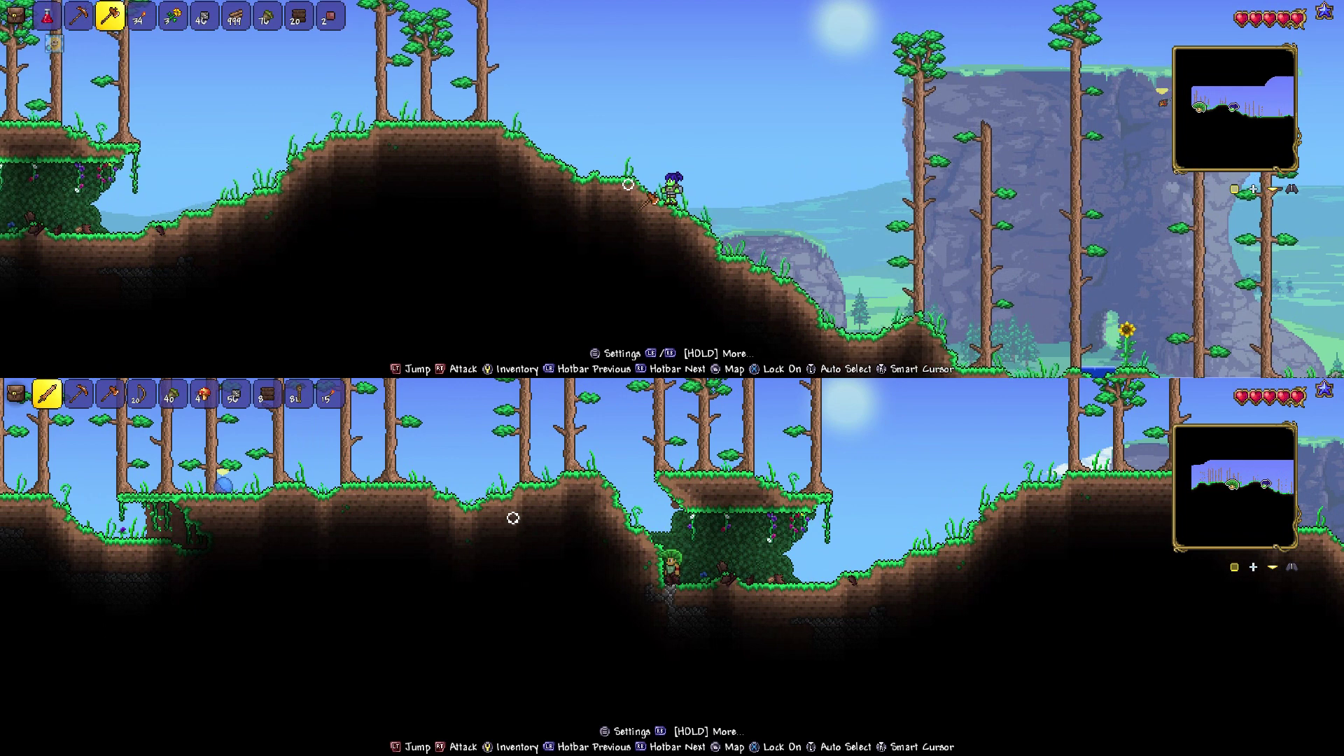
pyautogui.press('a')
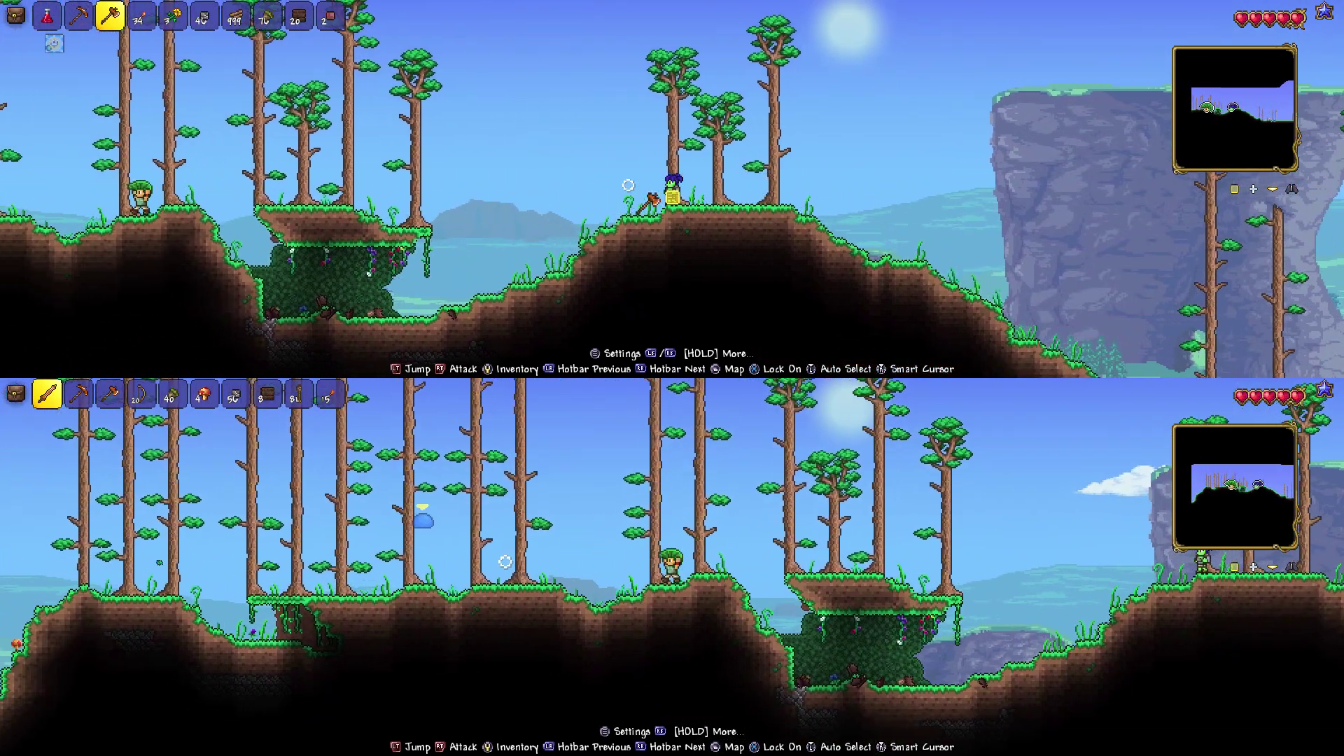
pyautogui.press('a')
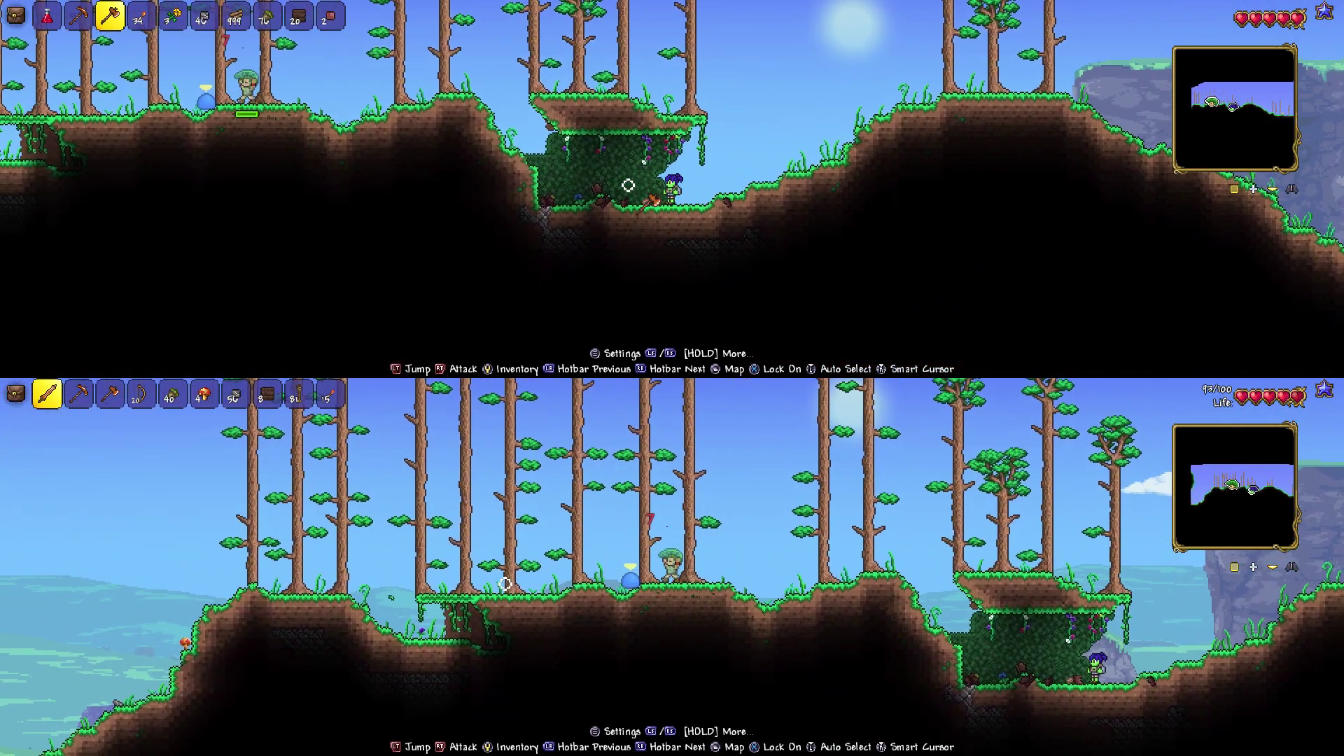
pyautogui.press('a')
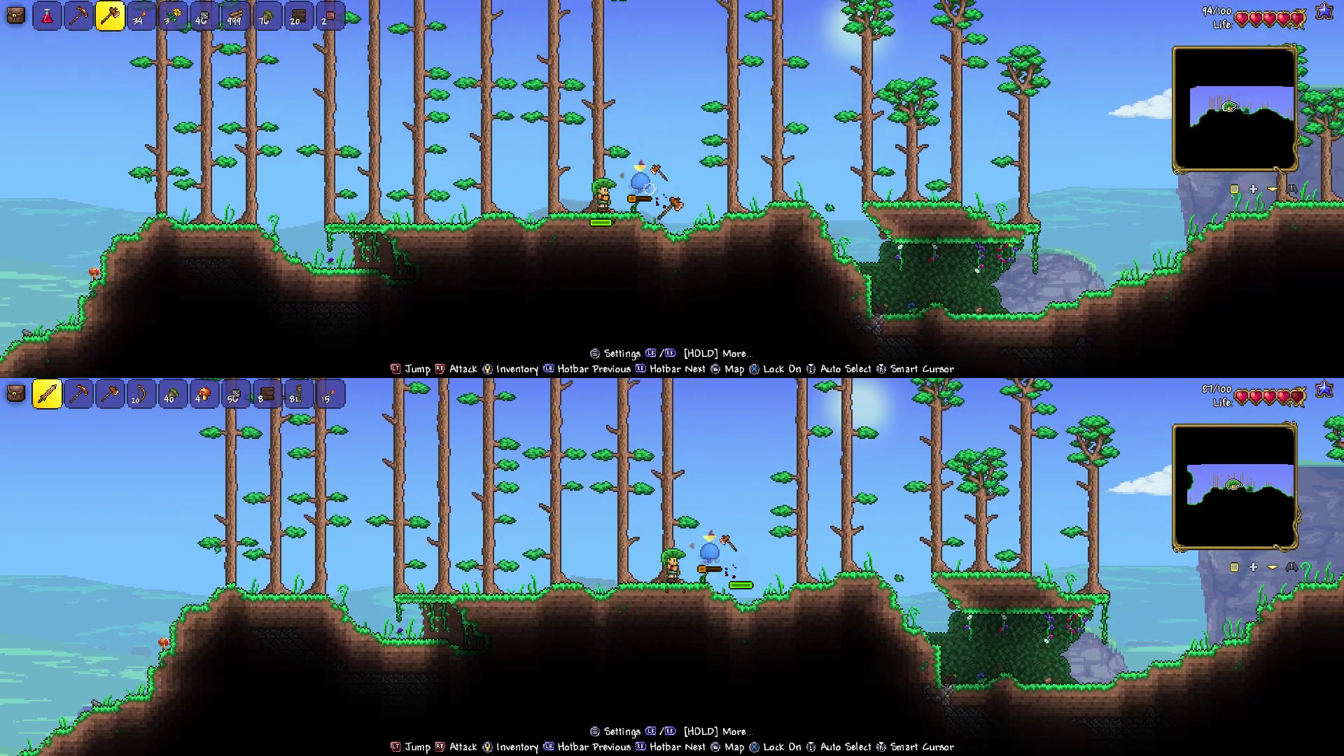
pyautogui.click(630, 191)
pyautogui.click(630, 191)
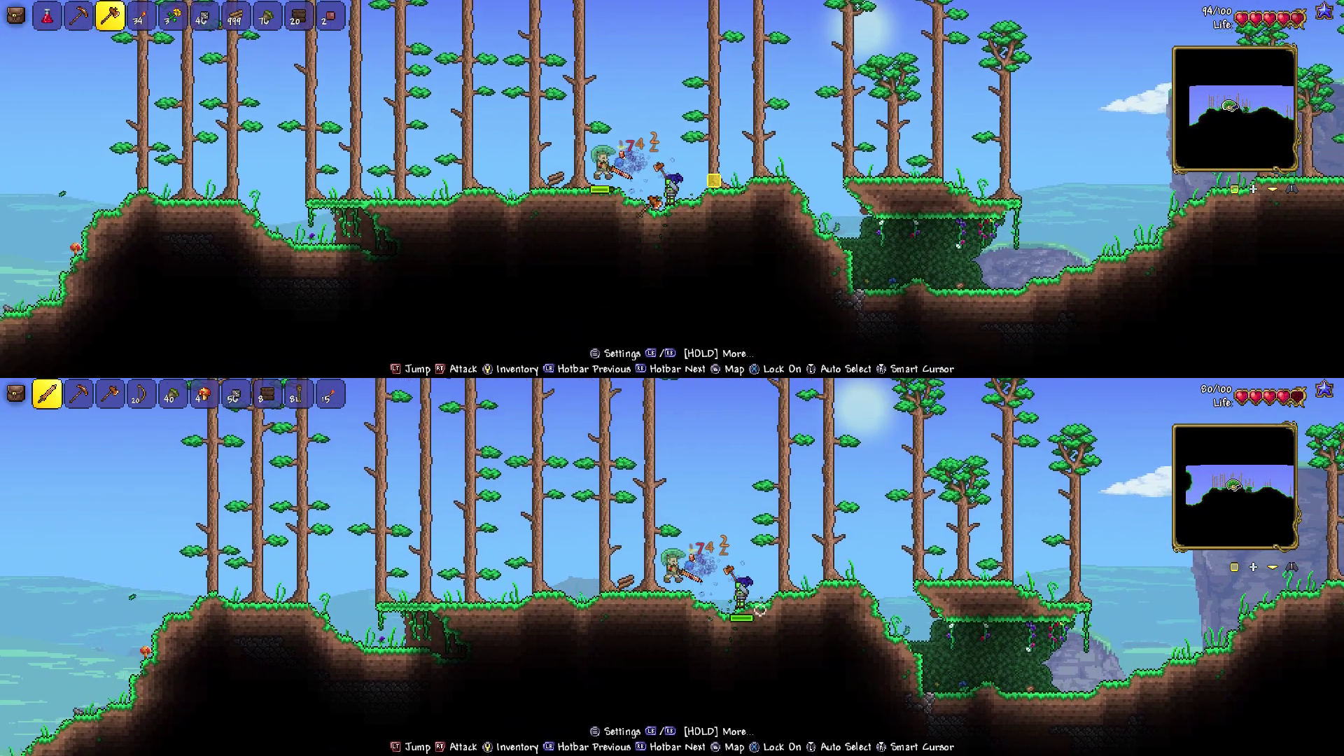
# - Keep both players heading left past the slime toward the western cliff
pyautogui.press('a')
pyautogui.press('a')
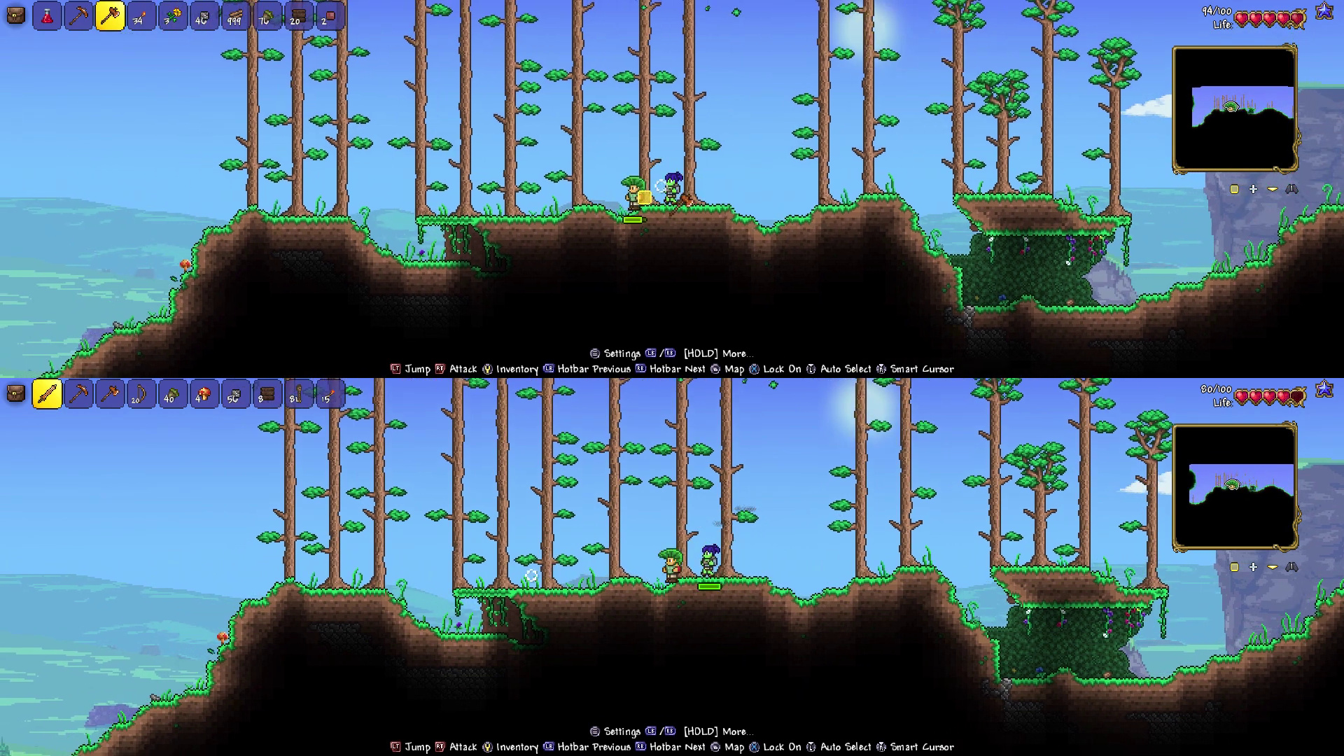
pyautogui.press('a')
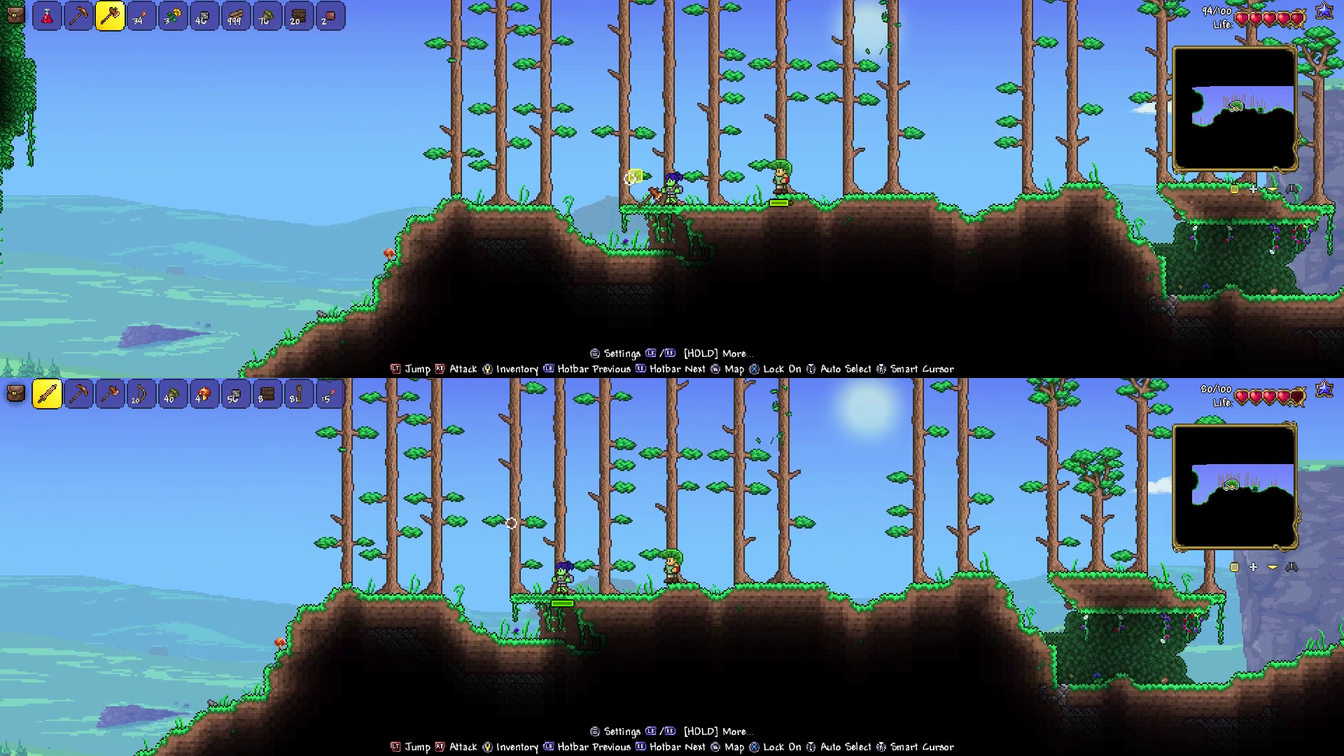
pyautogui.press('a')
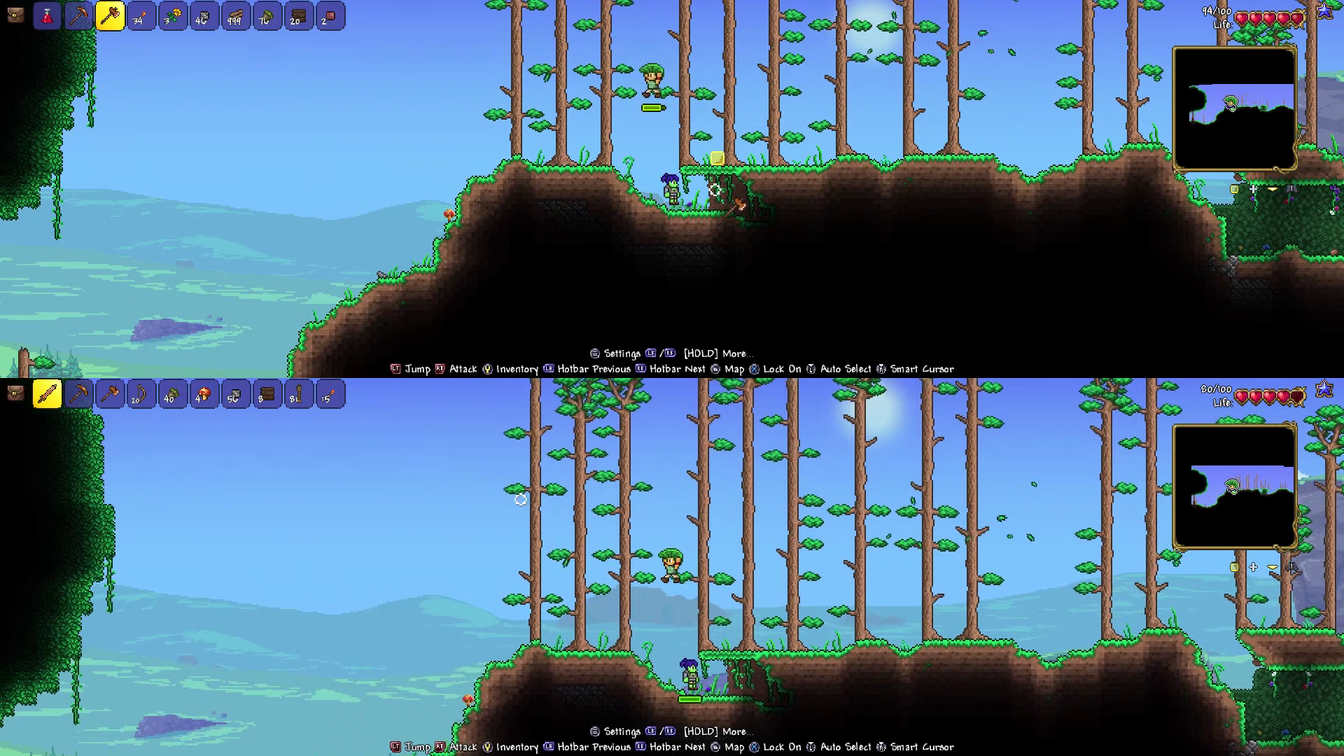
pyautogui.press('a')
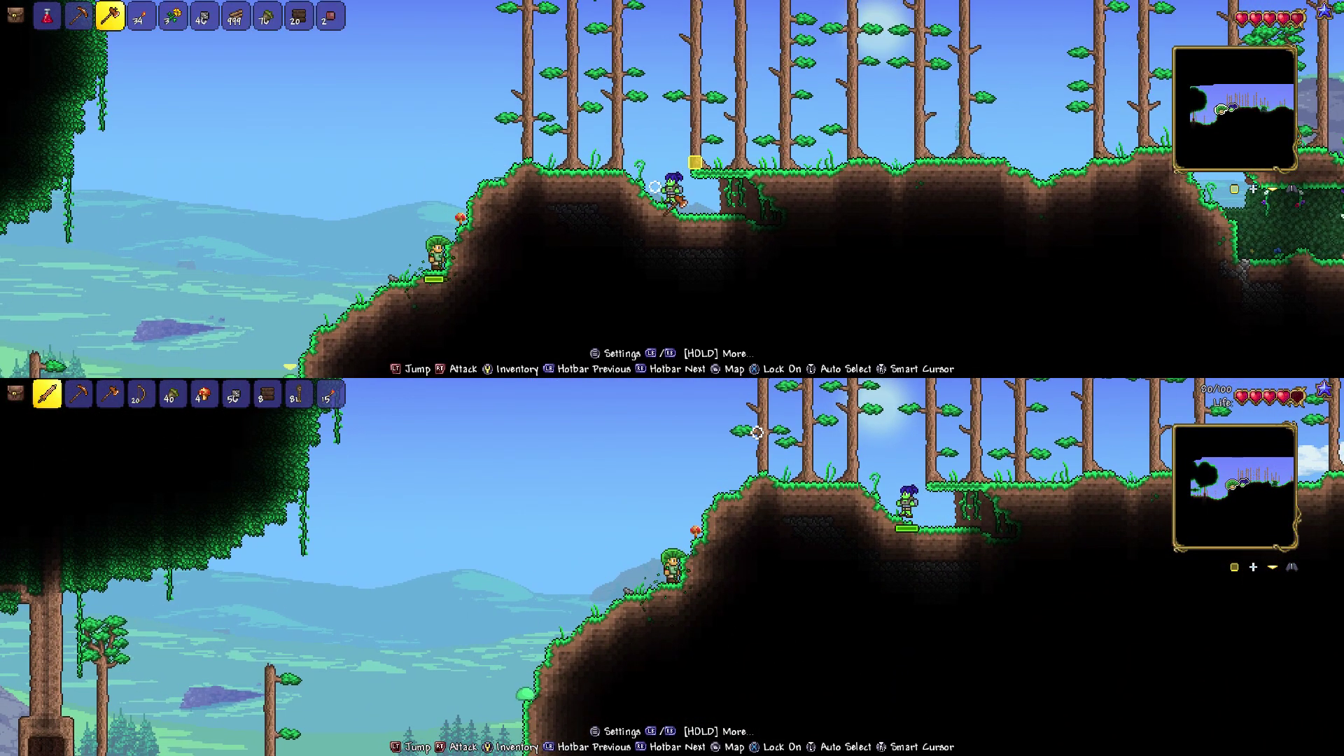
pyautogui.press('a')
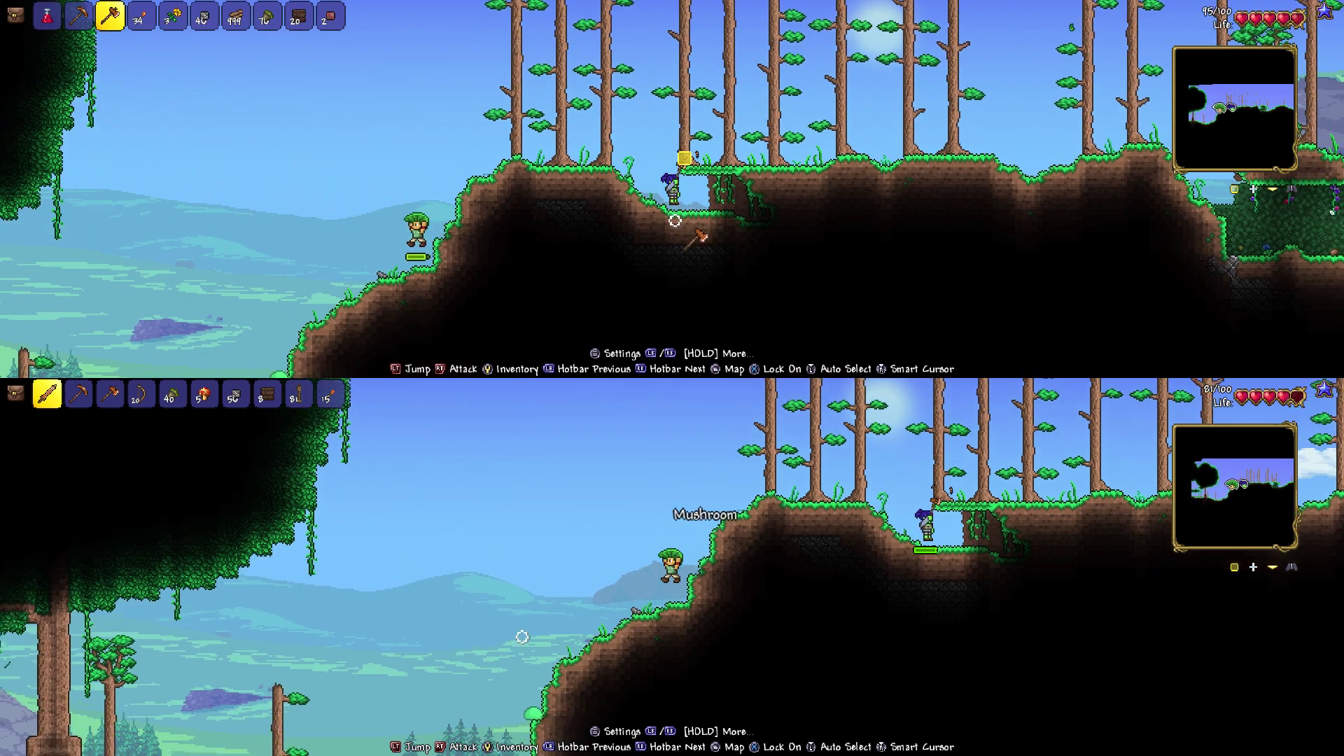
# - Kill the green slime and start mining dirt from the hilltop
pyautogui.press('a')
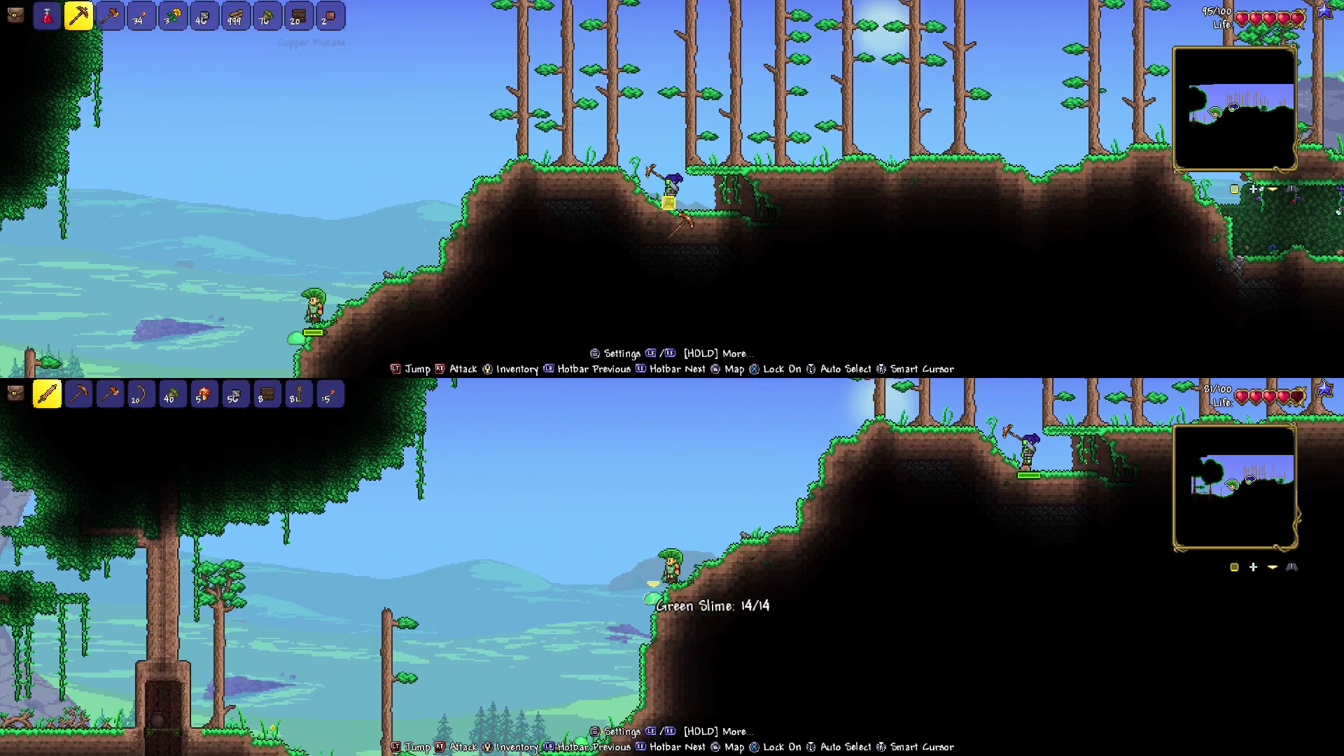
pyautogui.click(655, 597)
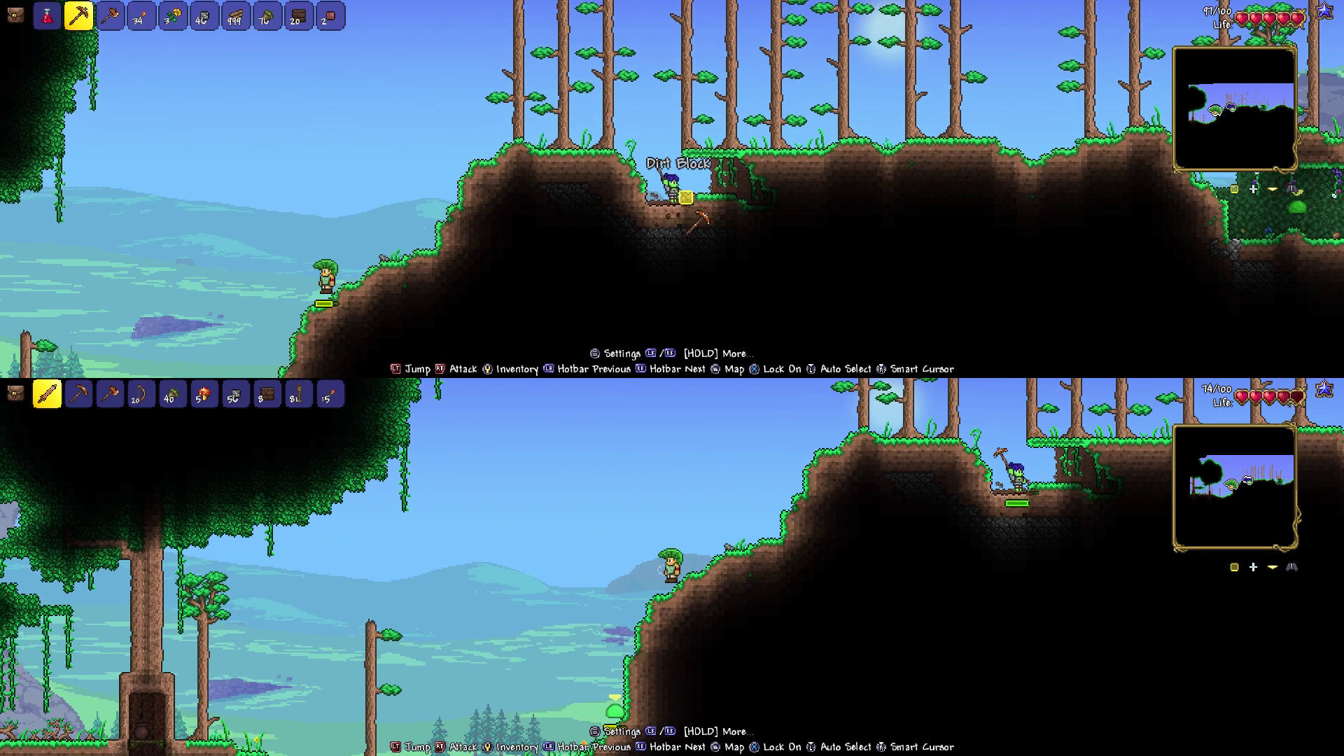
pyautogui.click(712, 198)
pyautogui.press('d')
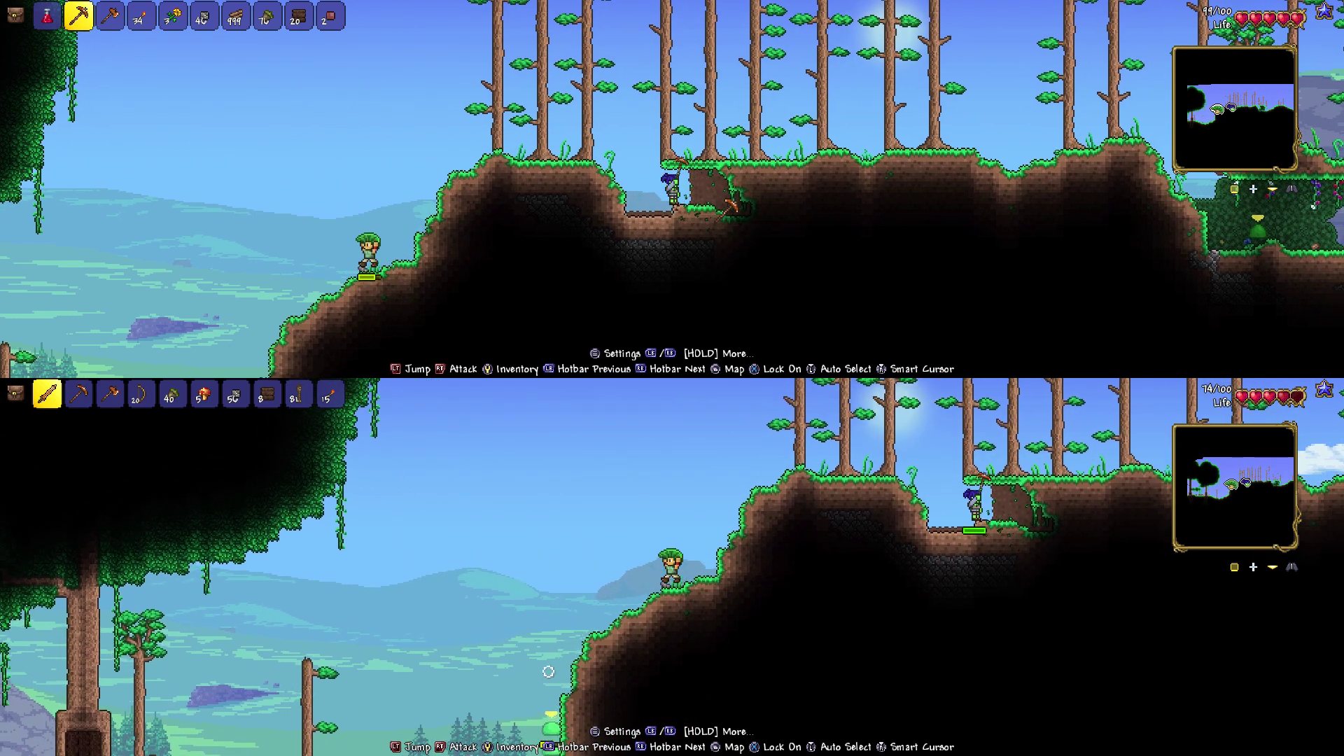
pyautogui.press('d')
pyautogui.click(702, 207)
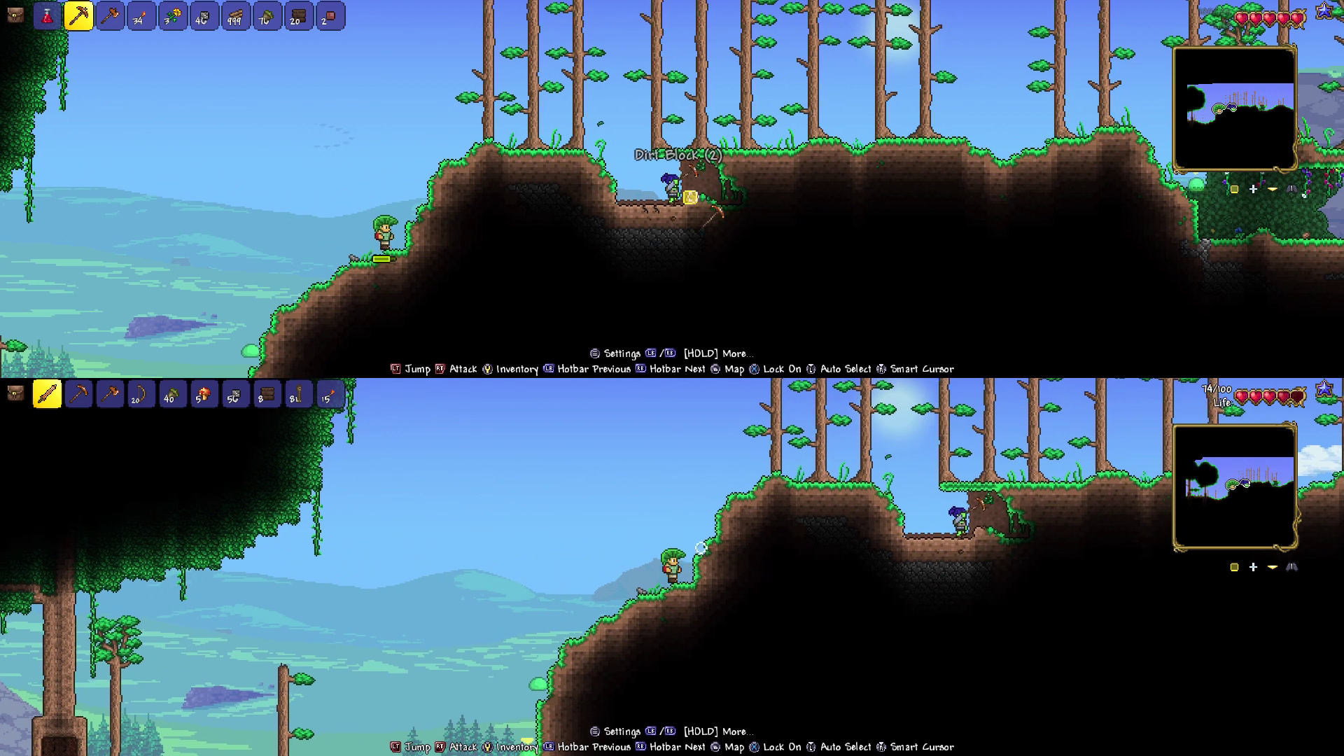
pyautogui.click(696, 197)
# - Deepen and widen the pit through the dirt into the stone below
pyautogui.press('d')
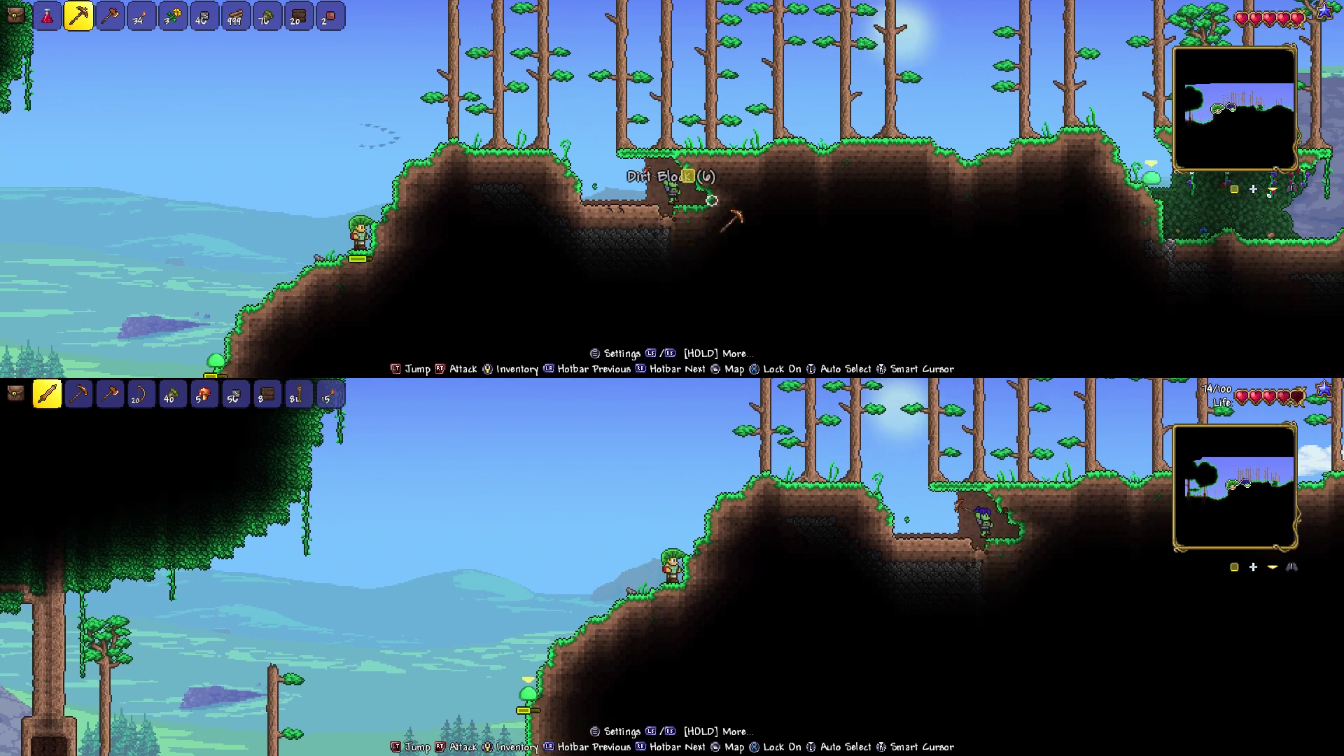
pyautogui.click(711, 200)
pyautogui.press('d')
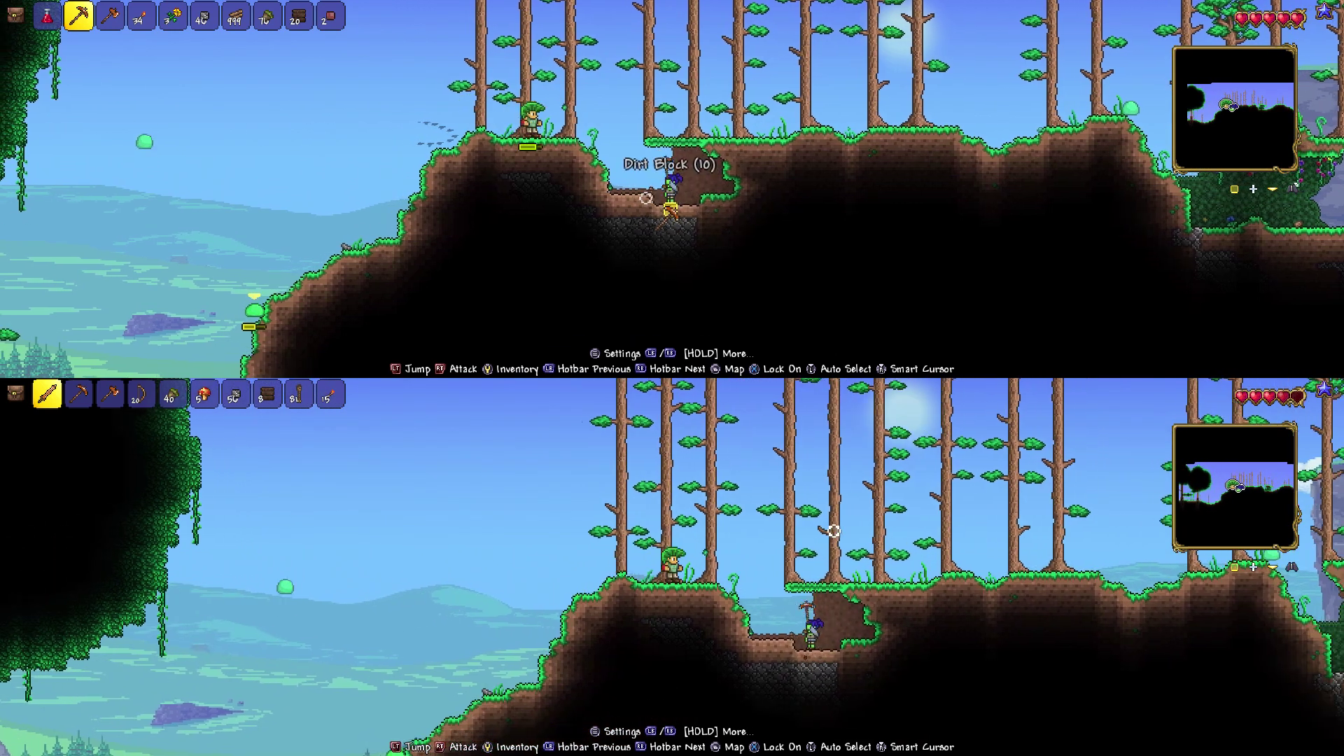
pyautogui.click(672, 206)
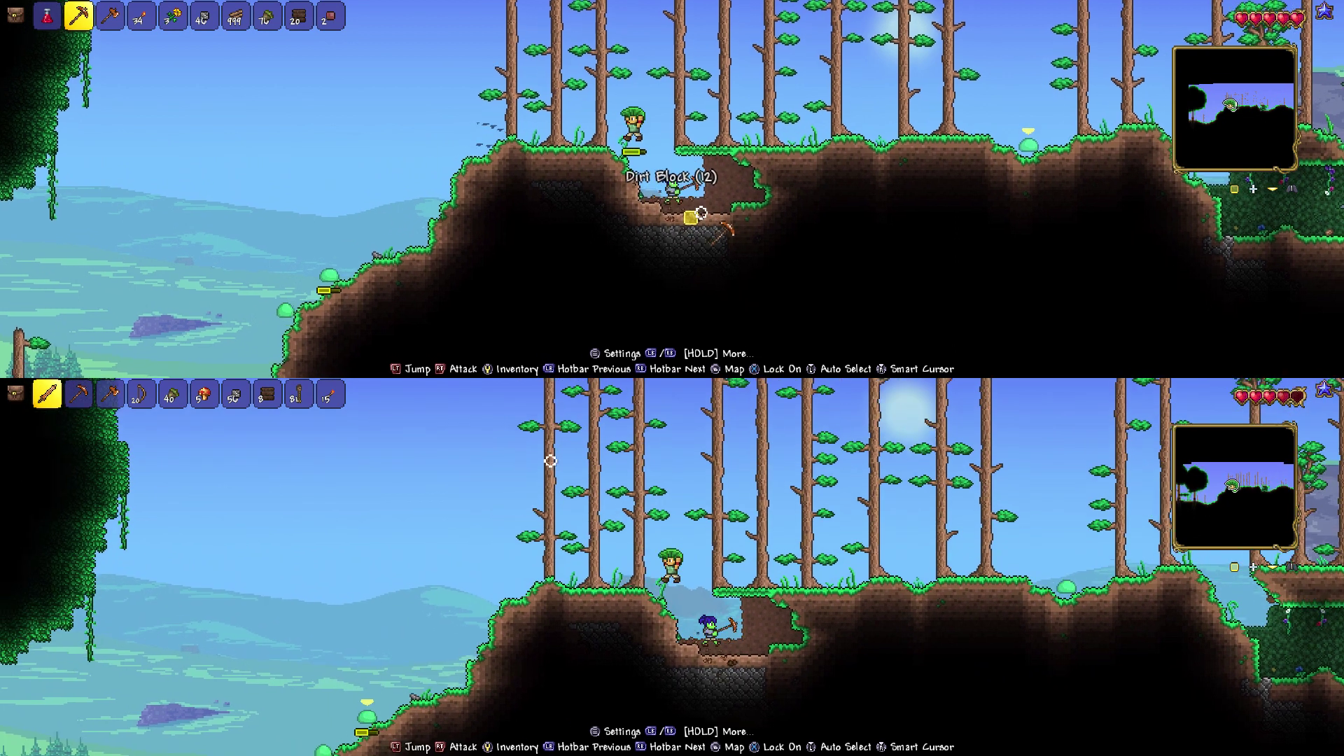
pyautogui.click(700, 215)
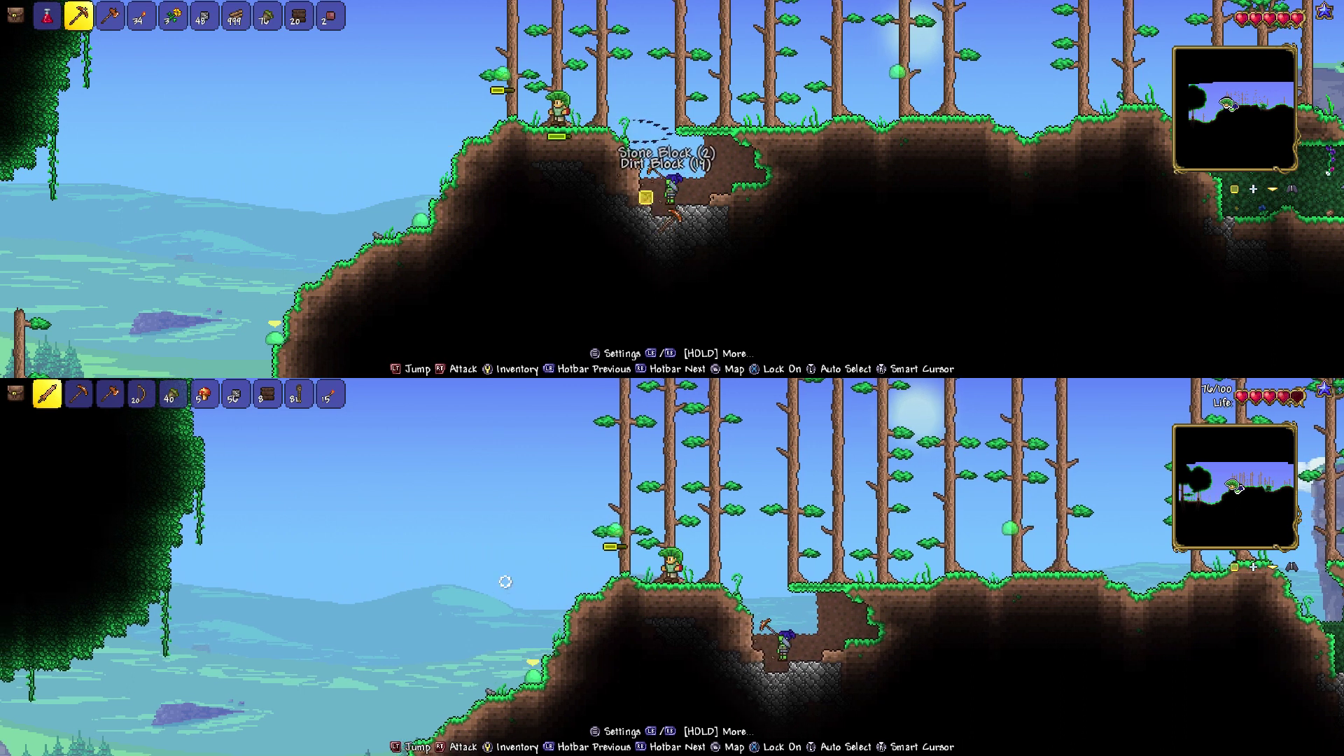
pyautogui.click(677, 209)
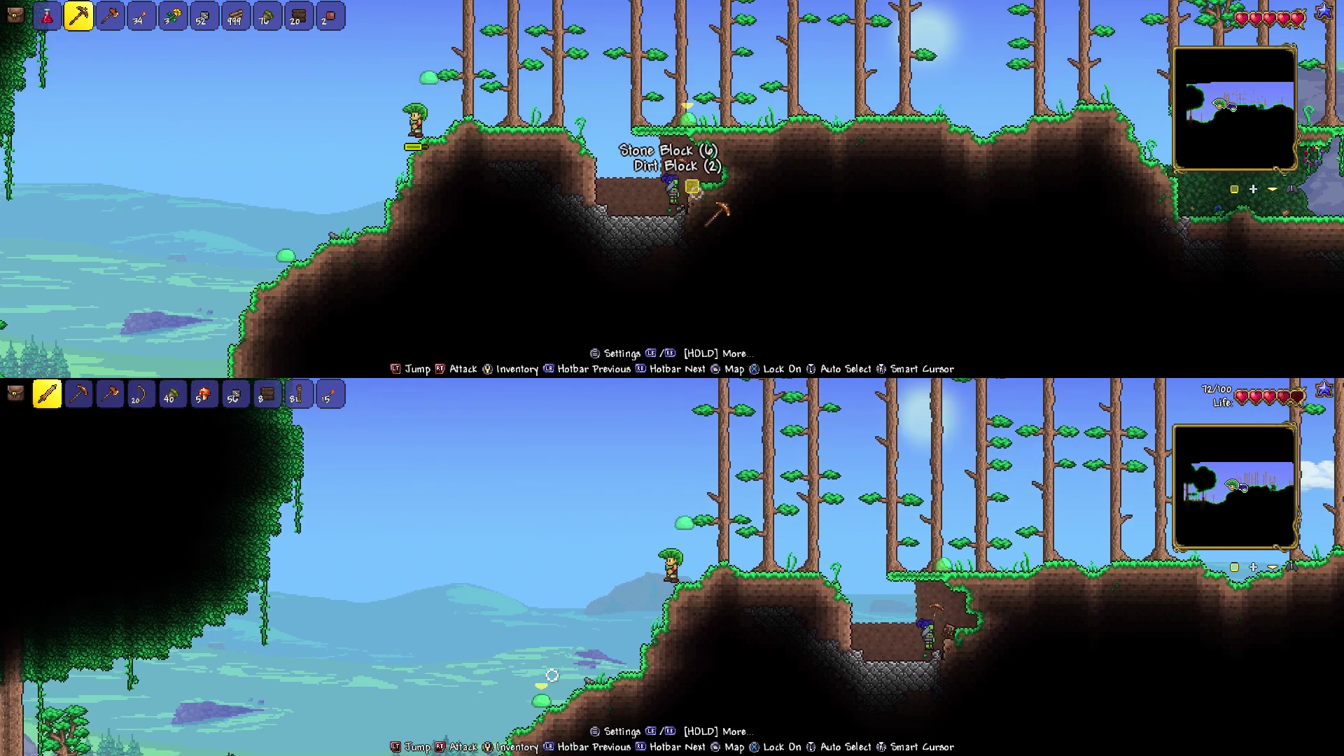
pyautogui.click(693, 195)
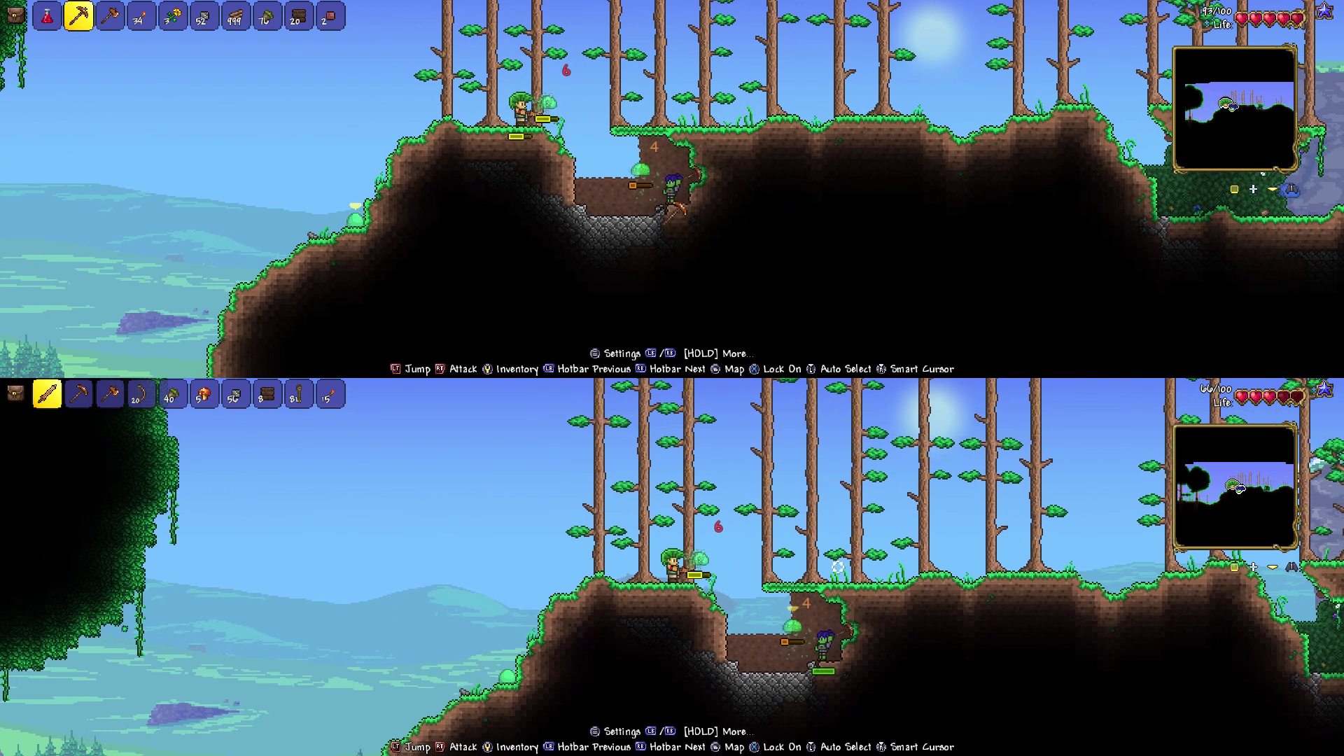
# - Kill the slime with the pickaxe for its drops and extend the tunnel
pyautogui.click(802, 649)
pyautogui.click(801, 650)
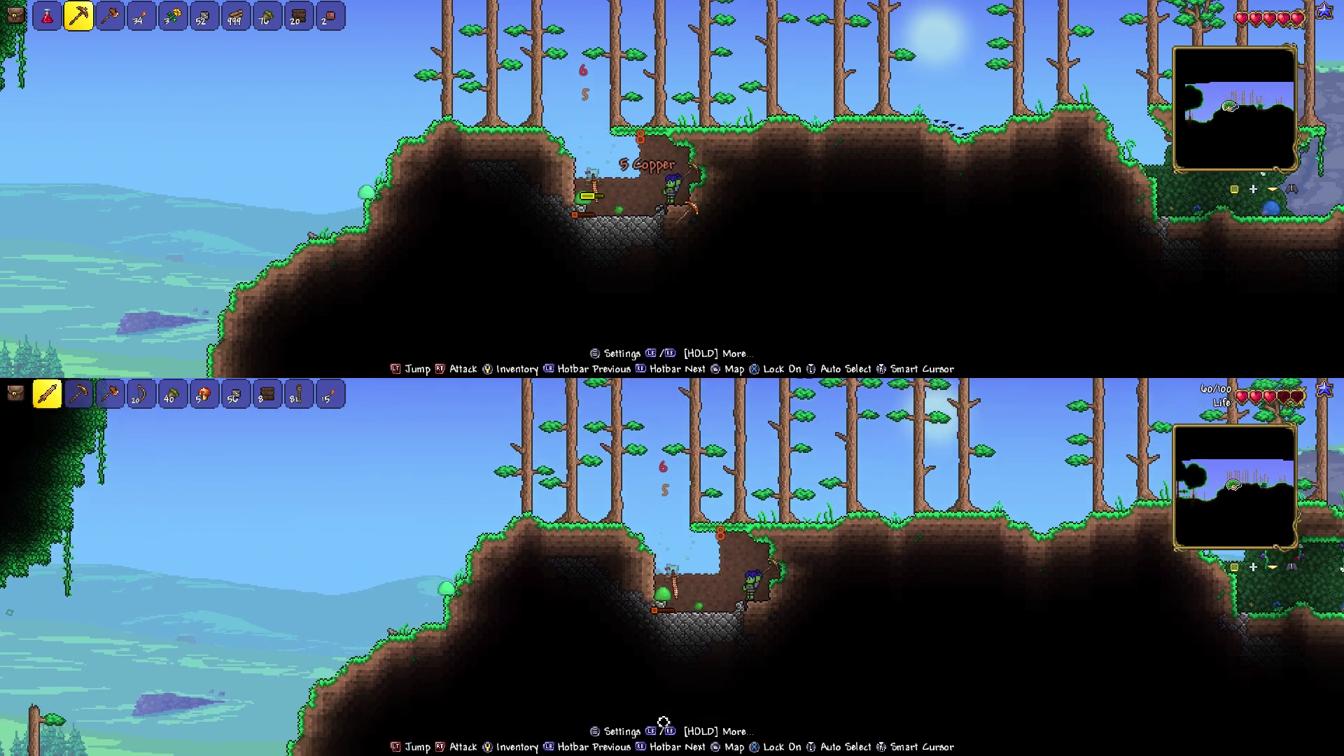
pyautogui.click(704, 173)
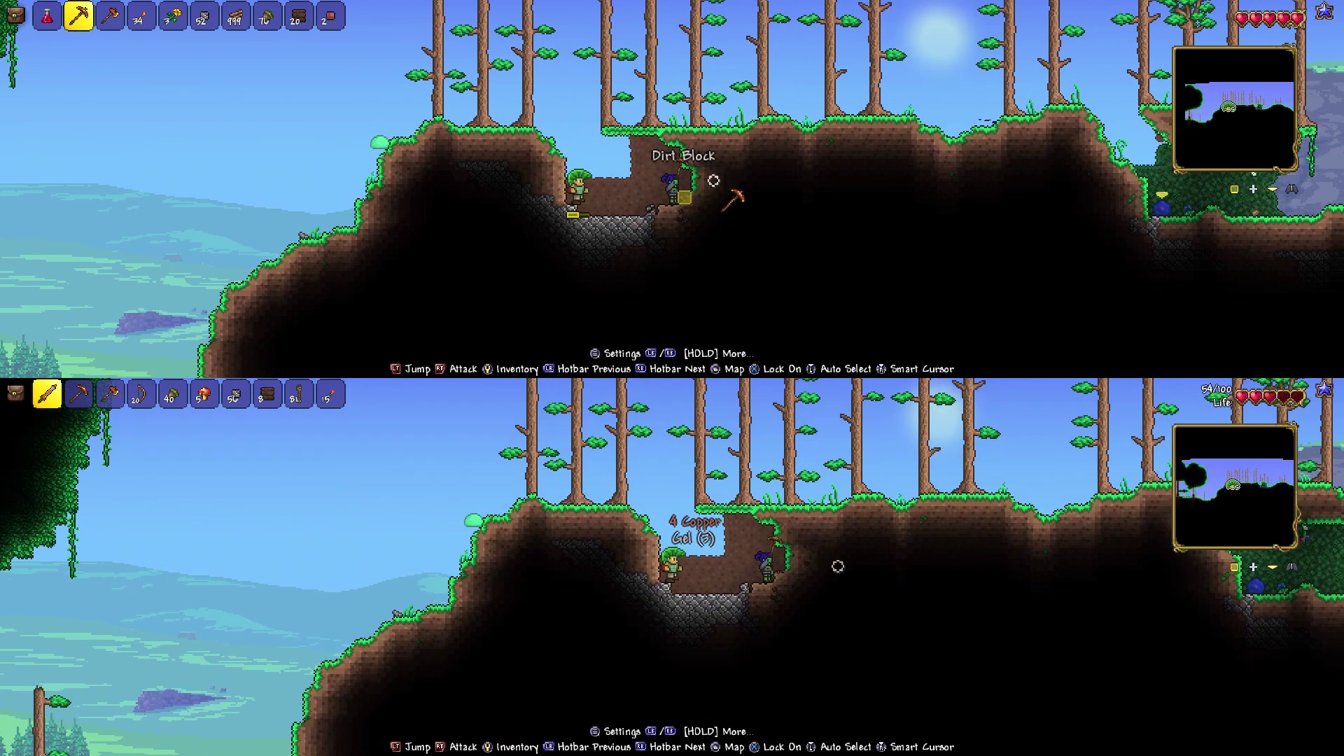
pyautogui.click(648, 200)
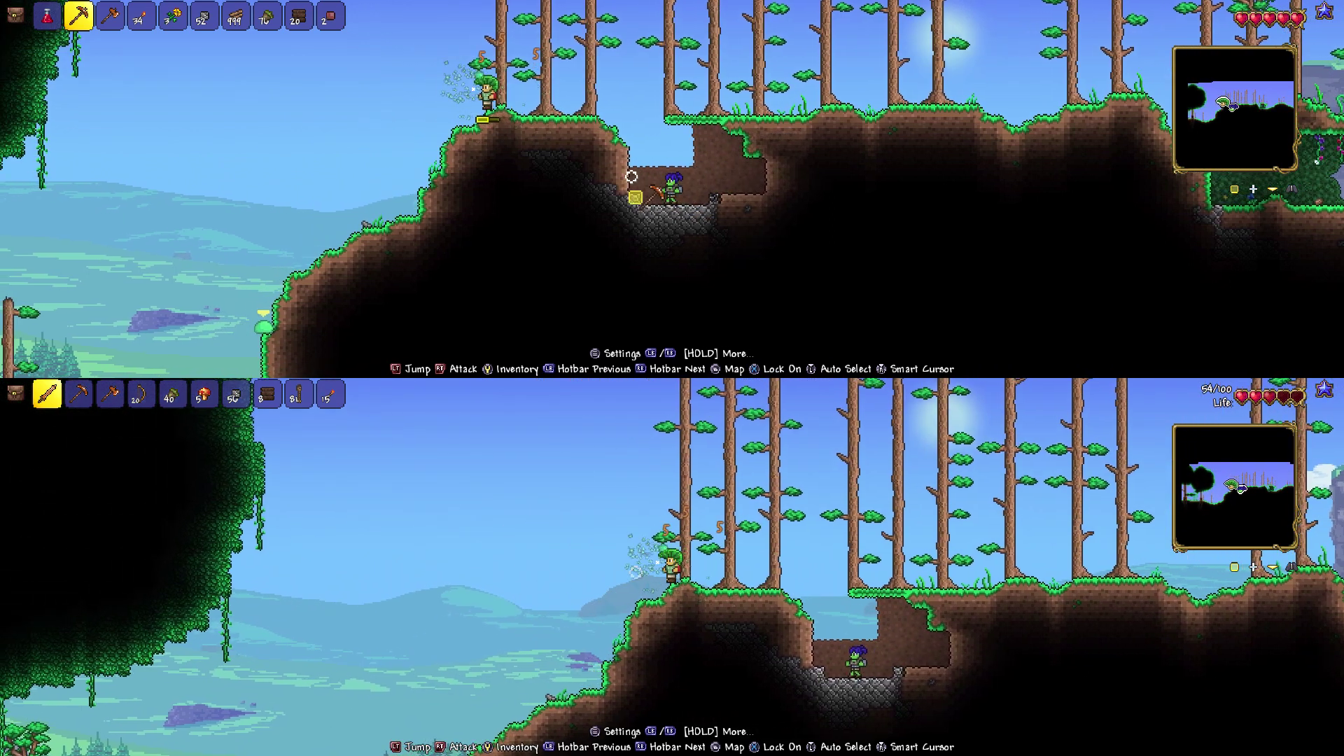
pyautogui.click(636, 170)
# - Walk left downhill and kill the green slime, picking up its gel
pyautogui.press('a')
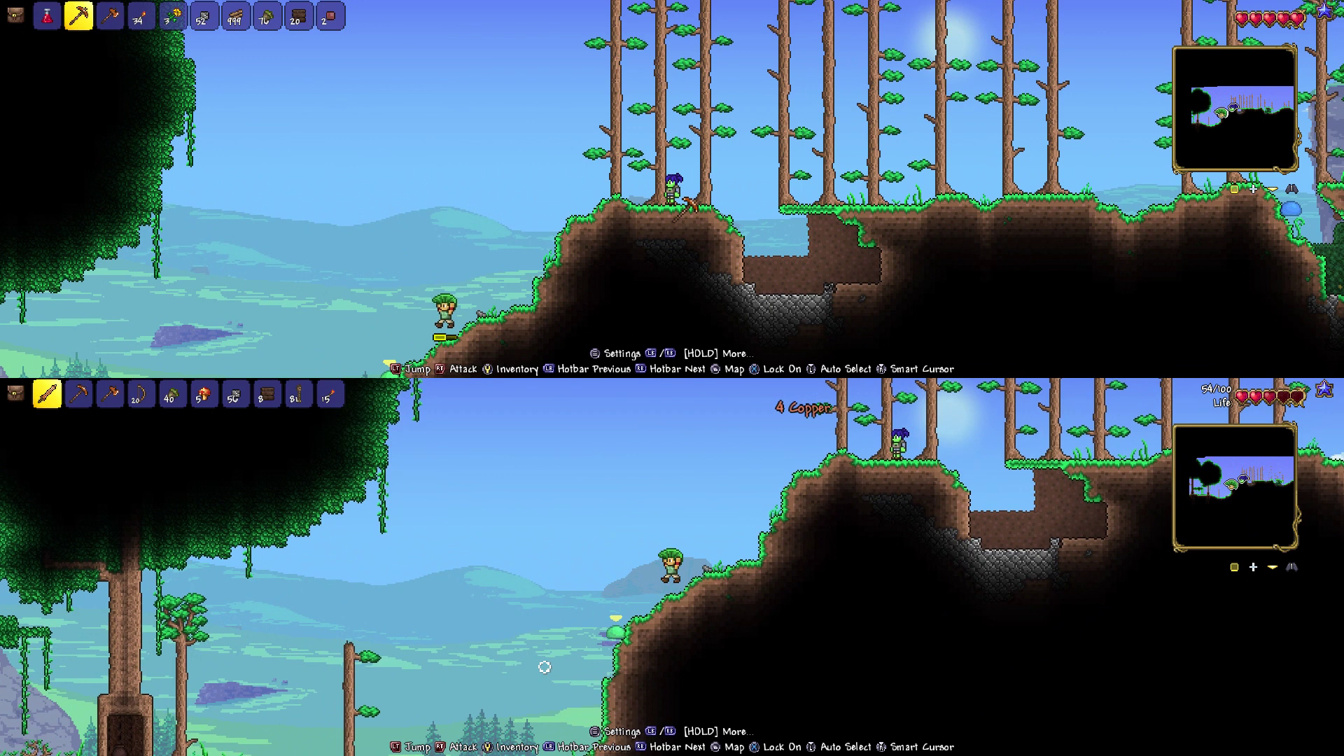
pyautogui.press('a')
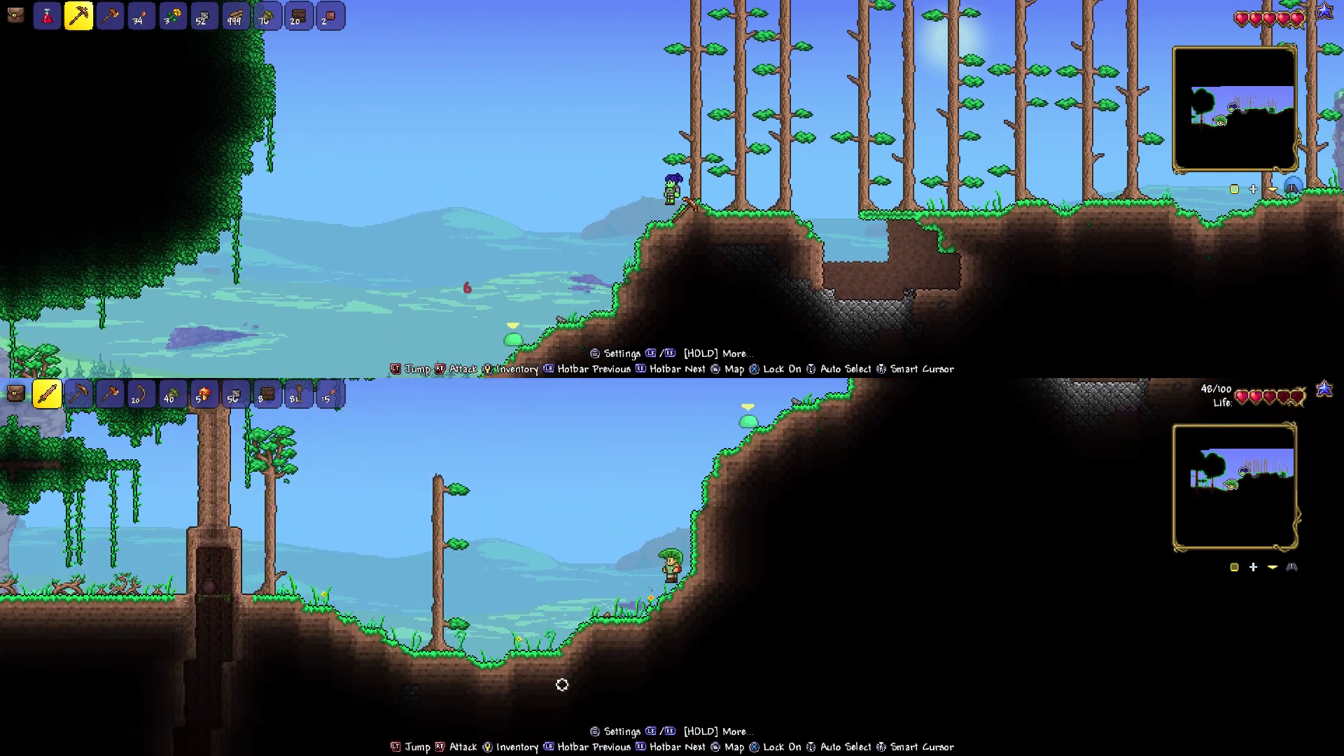
pyautogui.press('a')
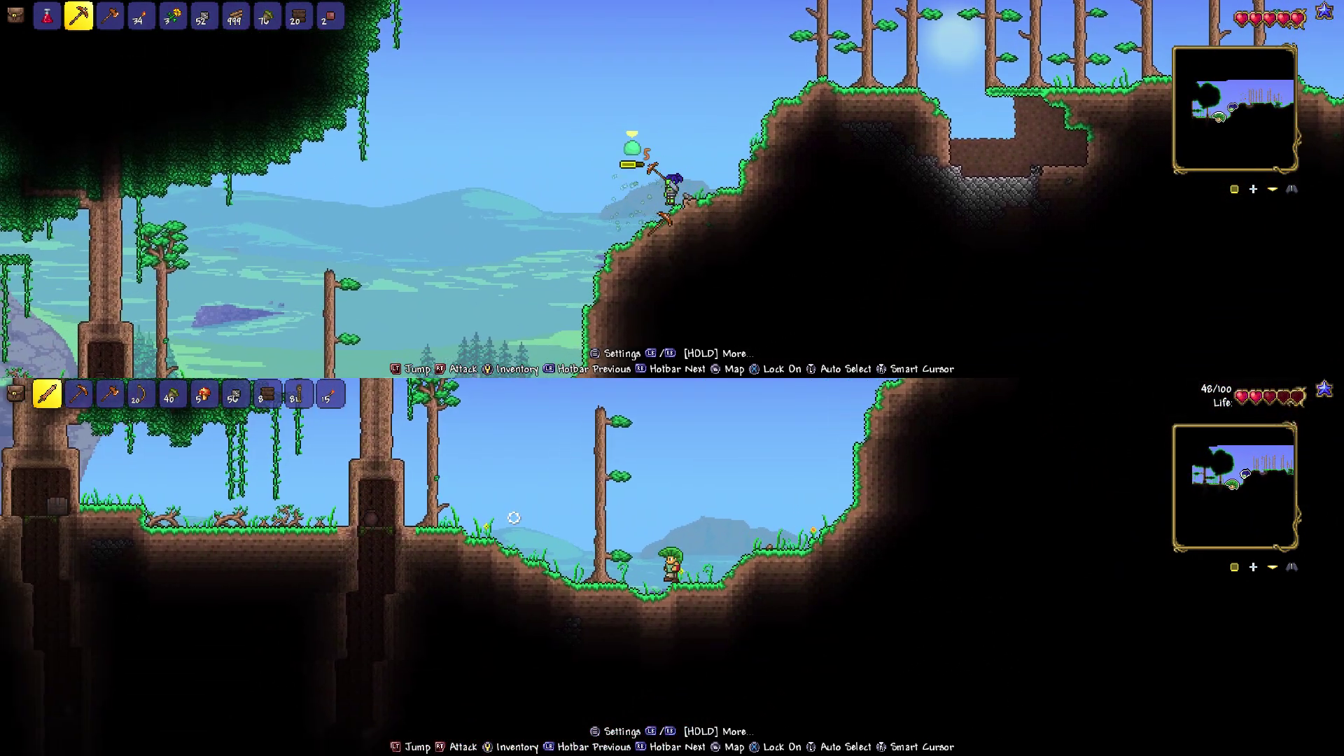
pyautogui.press('a')
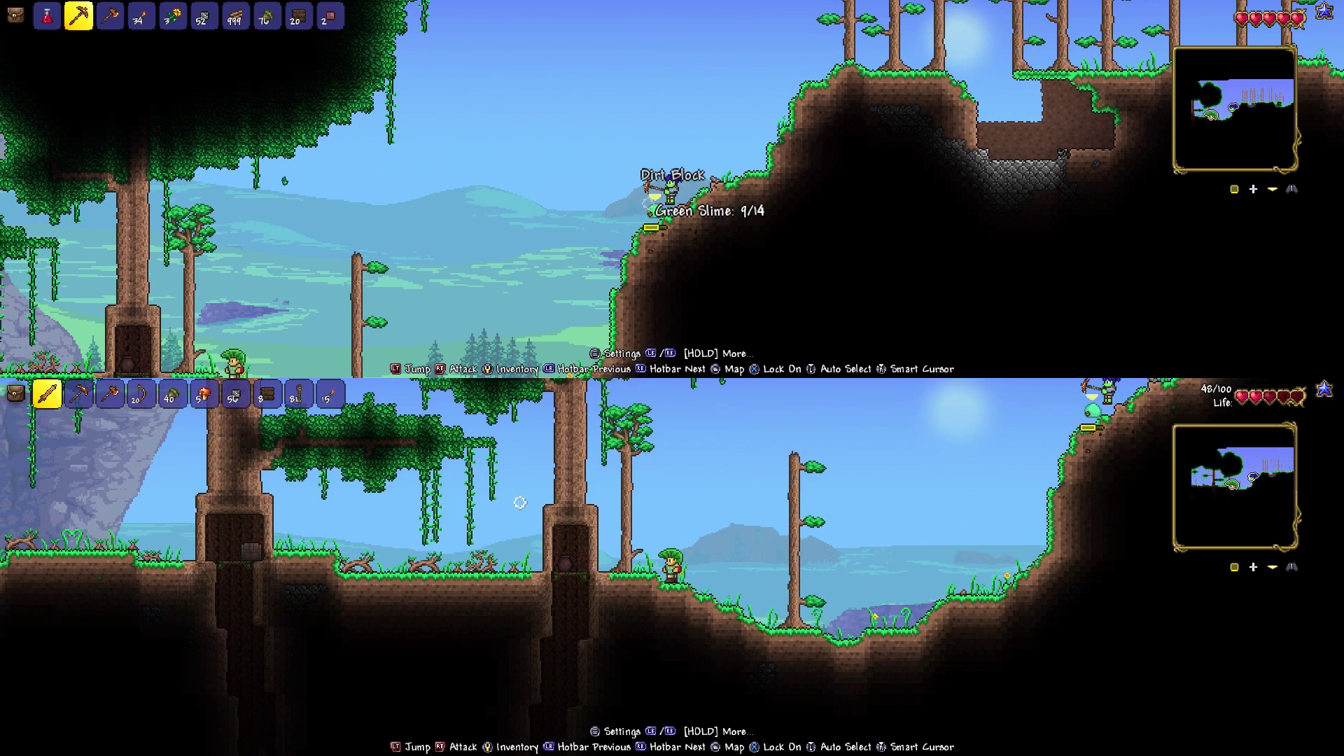
pyautogui.press('a')
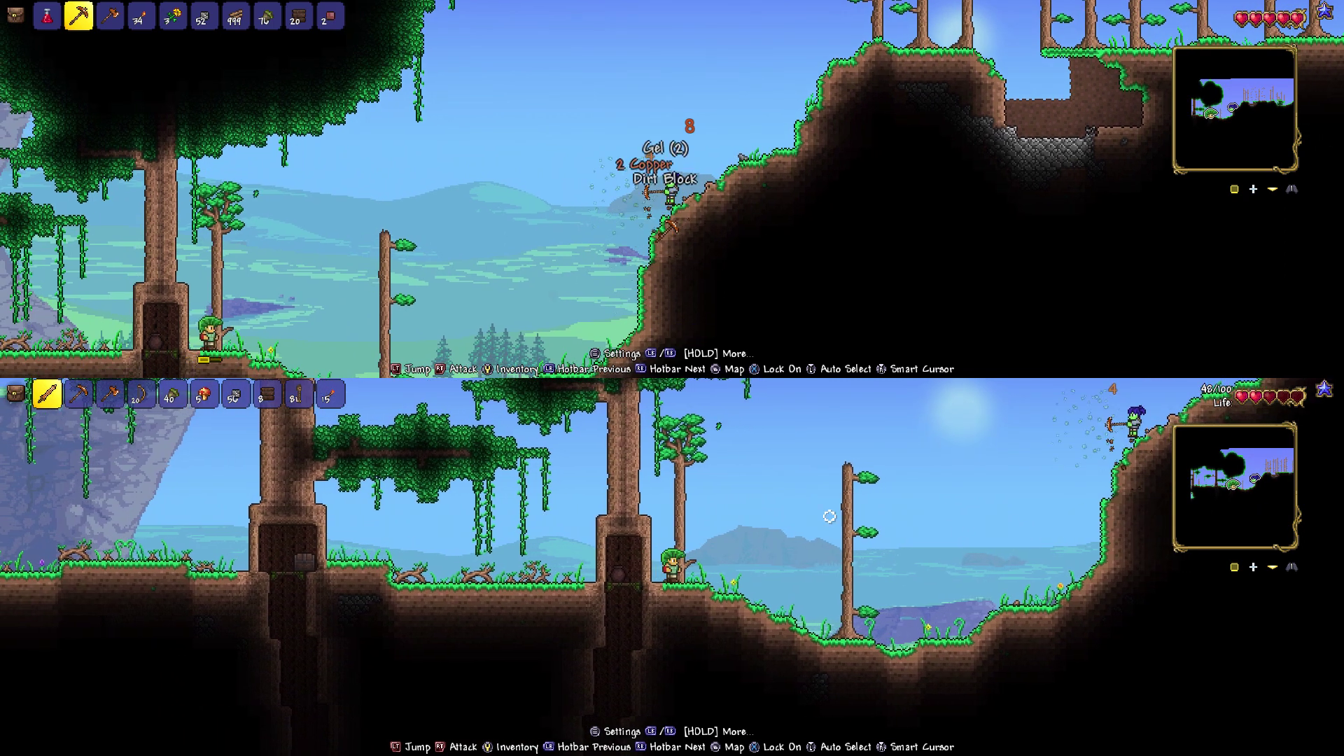
# - Chop the tree with the copper axe for wood, an acorn and shuriken
pyautogui.press('a')
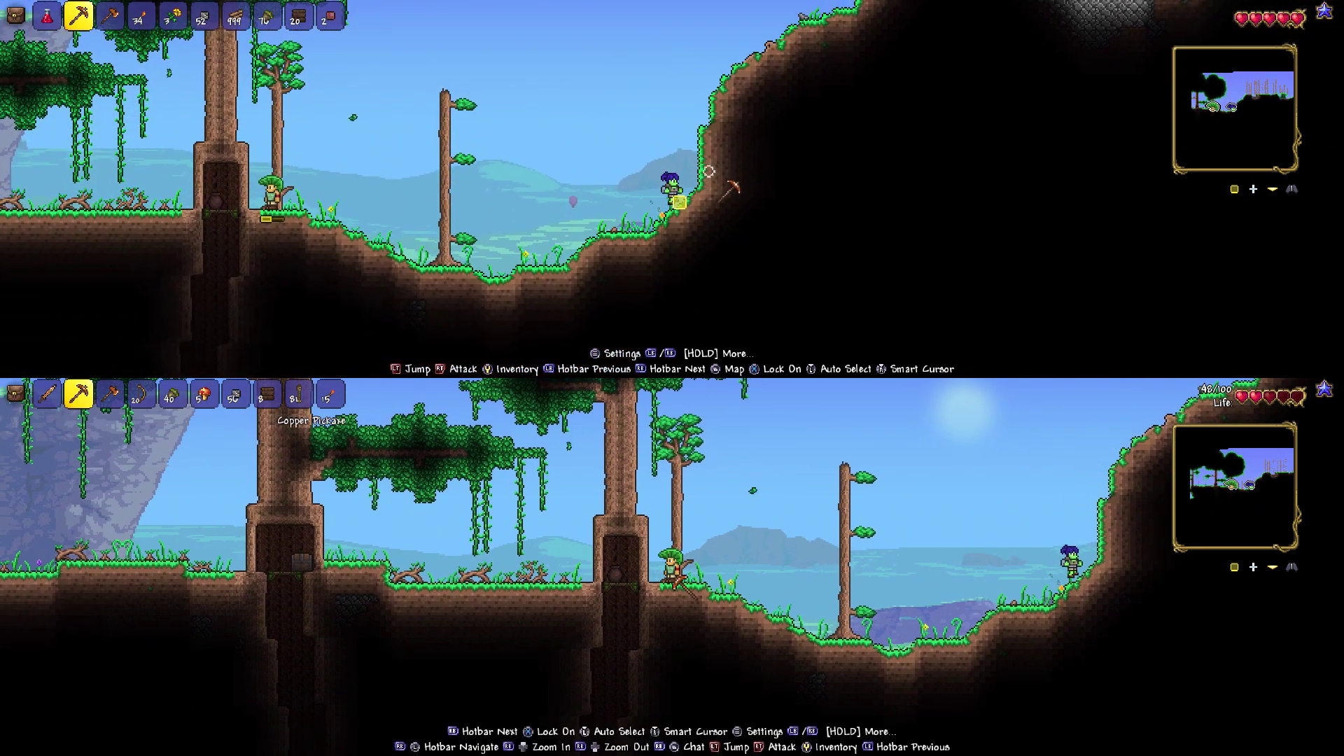
pyautogui.press('a')
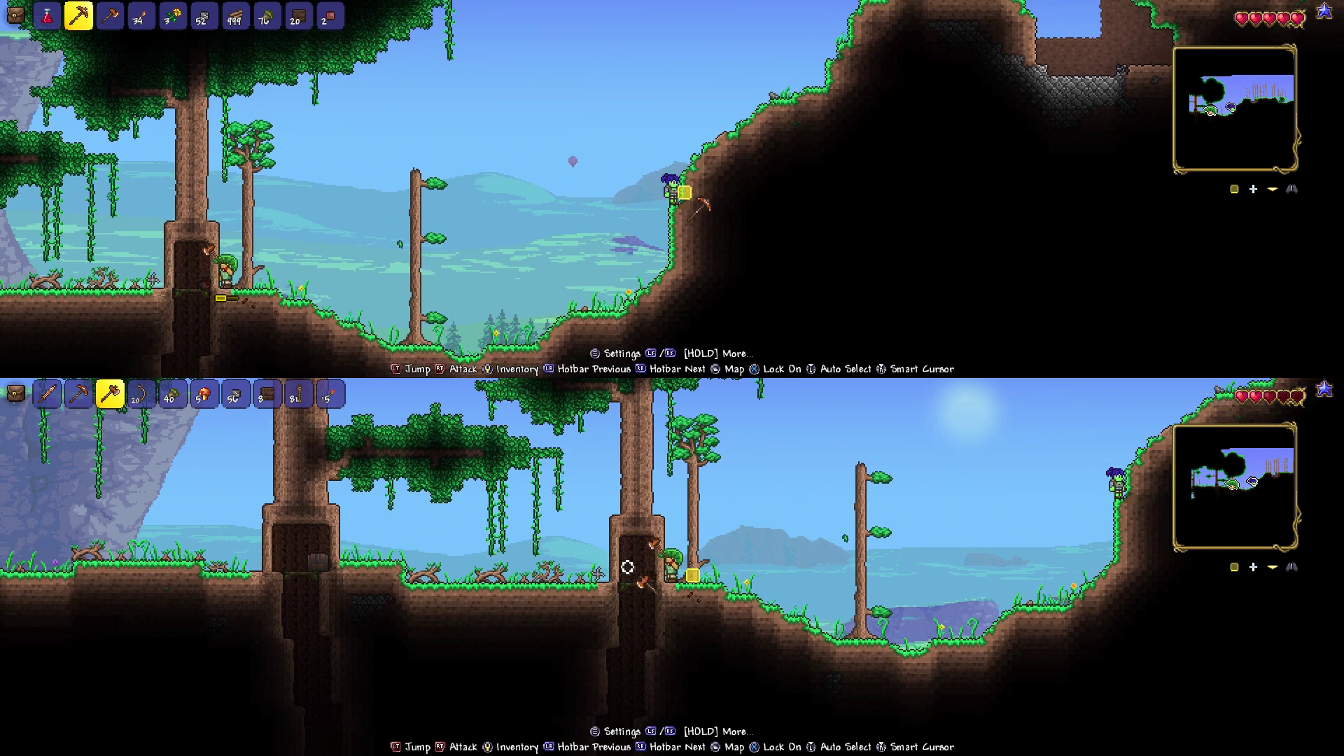
pyautogui.press('a')
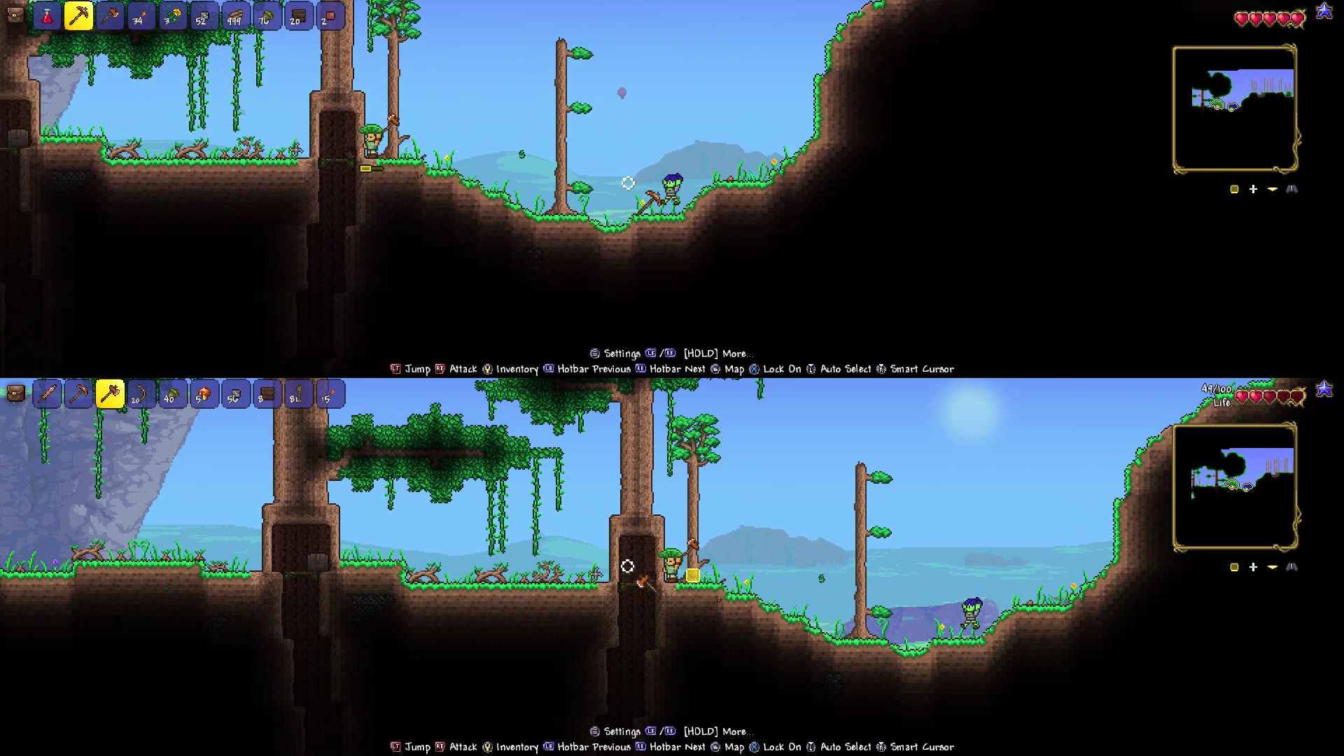
pyautogui.press('a')
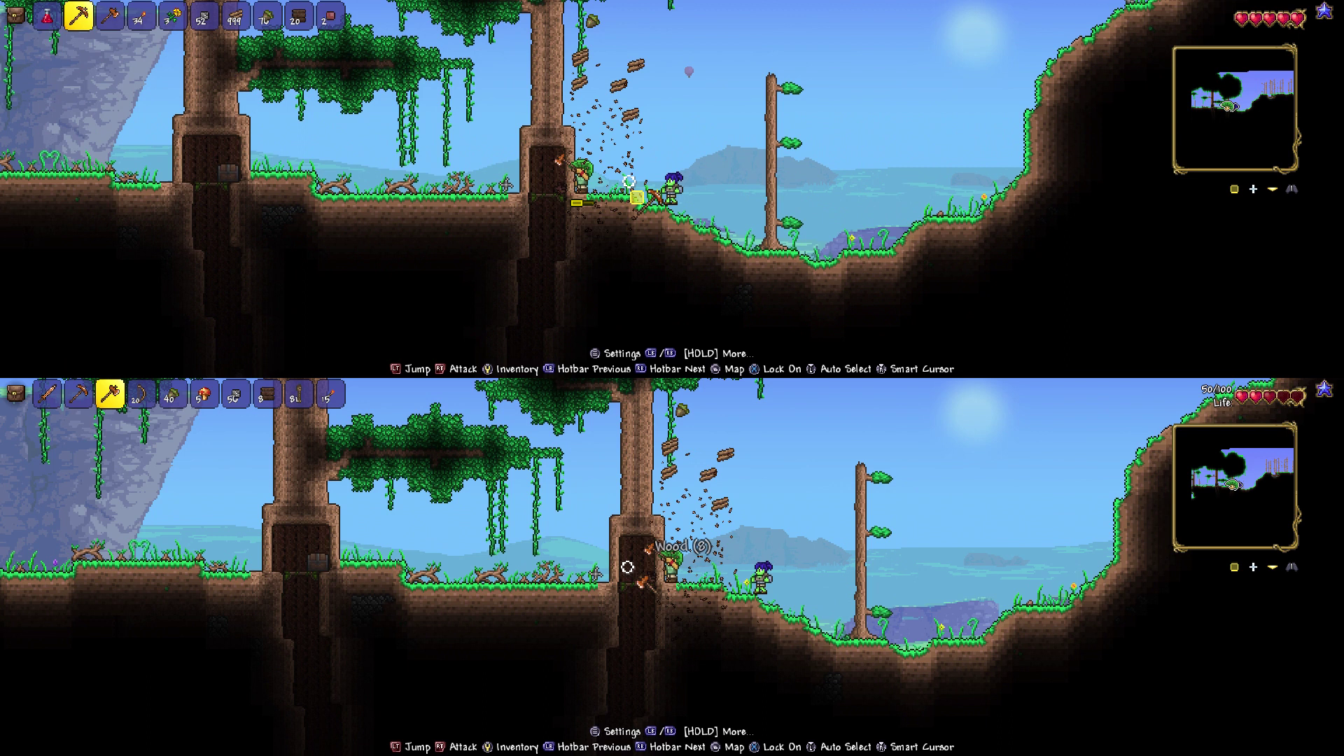
pyautogui.press('3')
pyautogui.press('5')
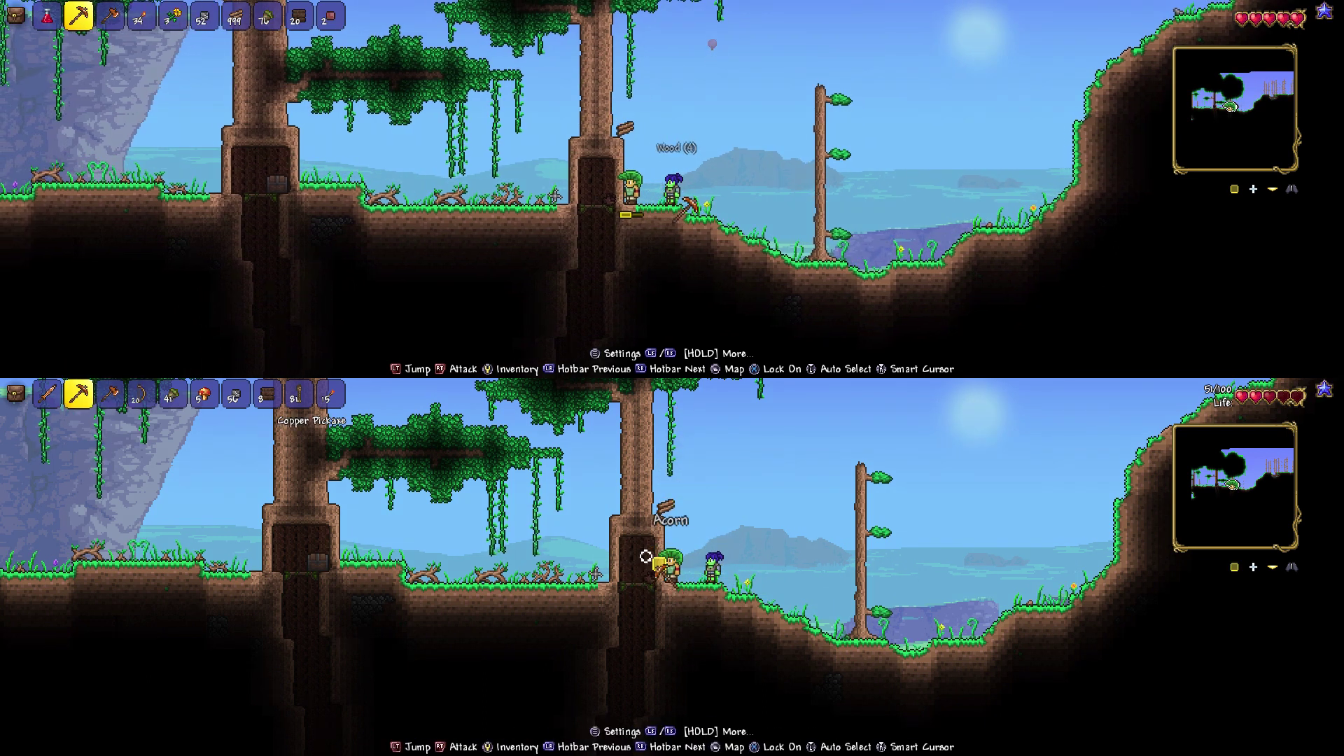
pyautogui.press('space')
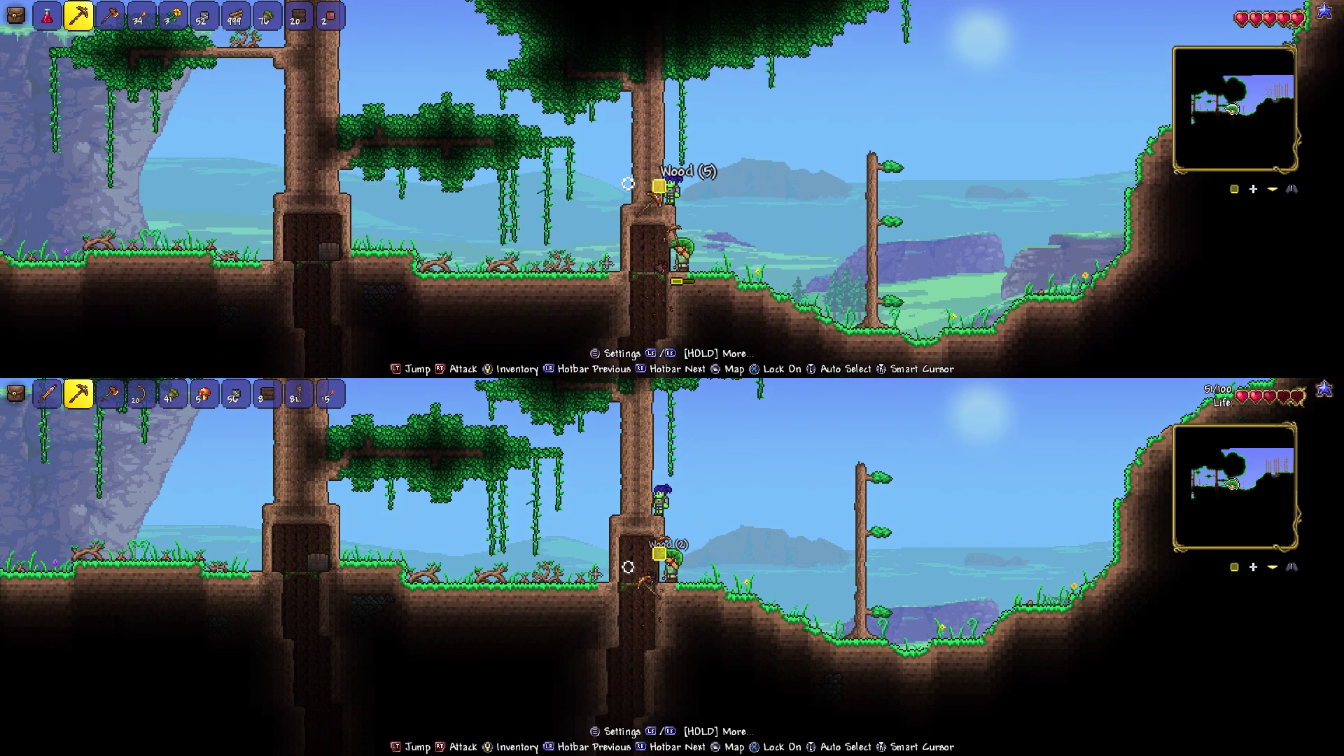
# - Walk back right and climb the hill toward the pit
pyautogui.press('Right')
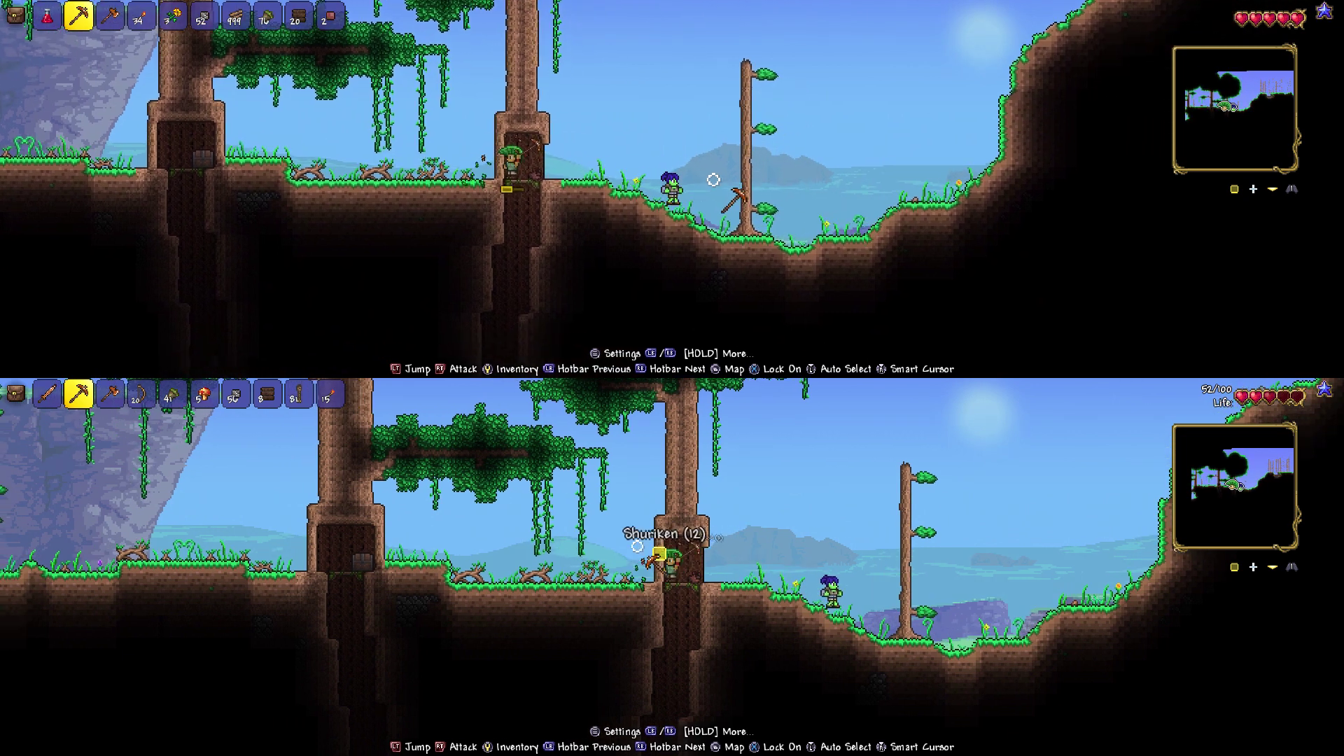
pyautogui.press('Right')
pyautogui.press('Right')
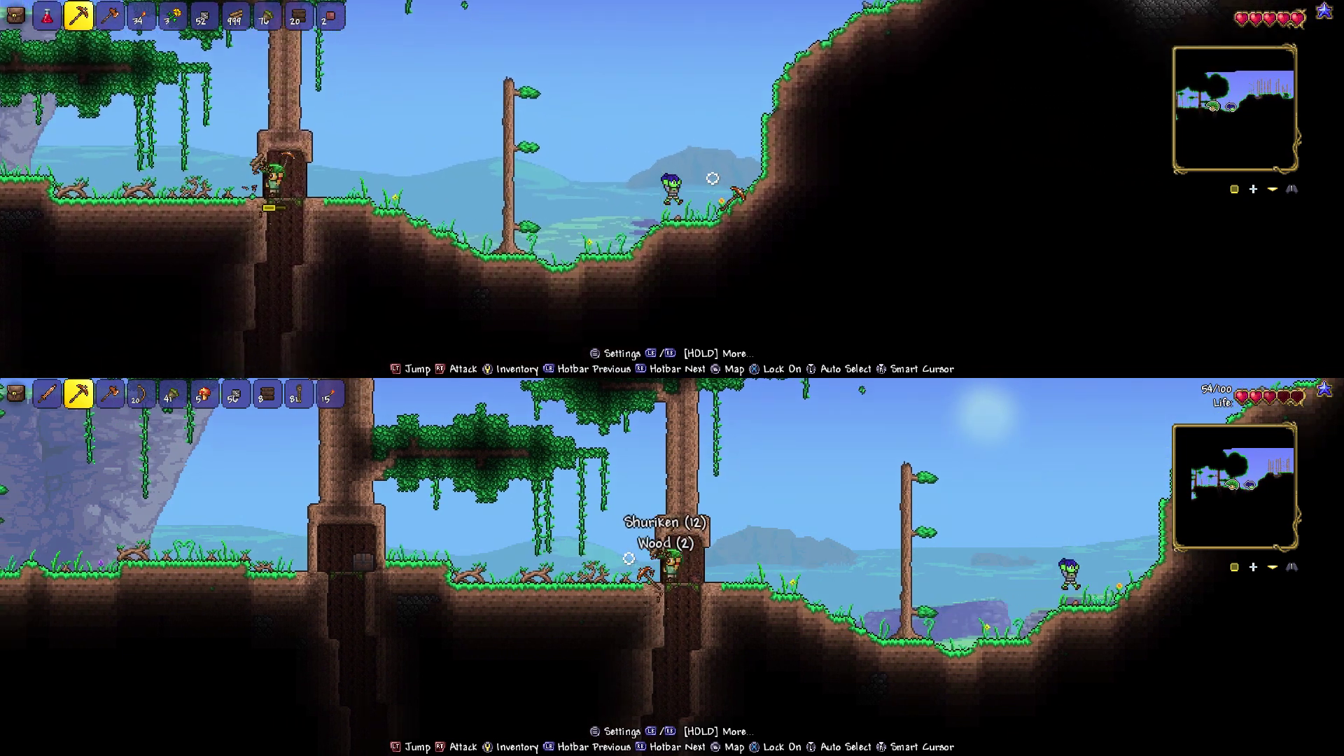
pyautogui.press('Right')
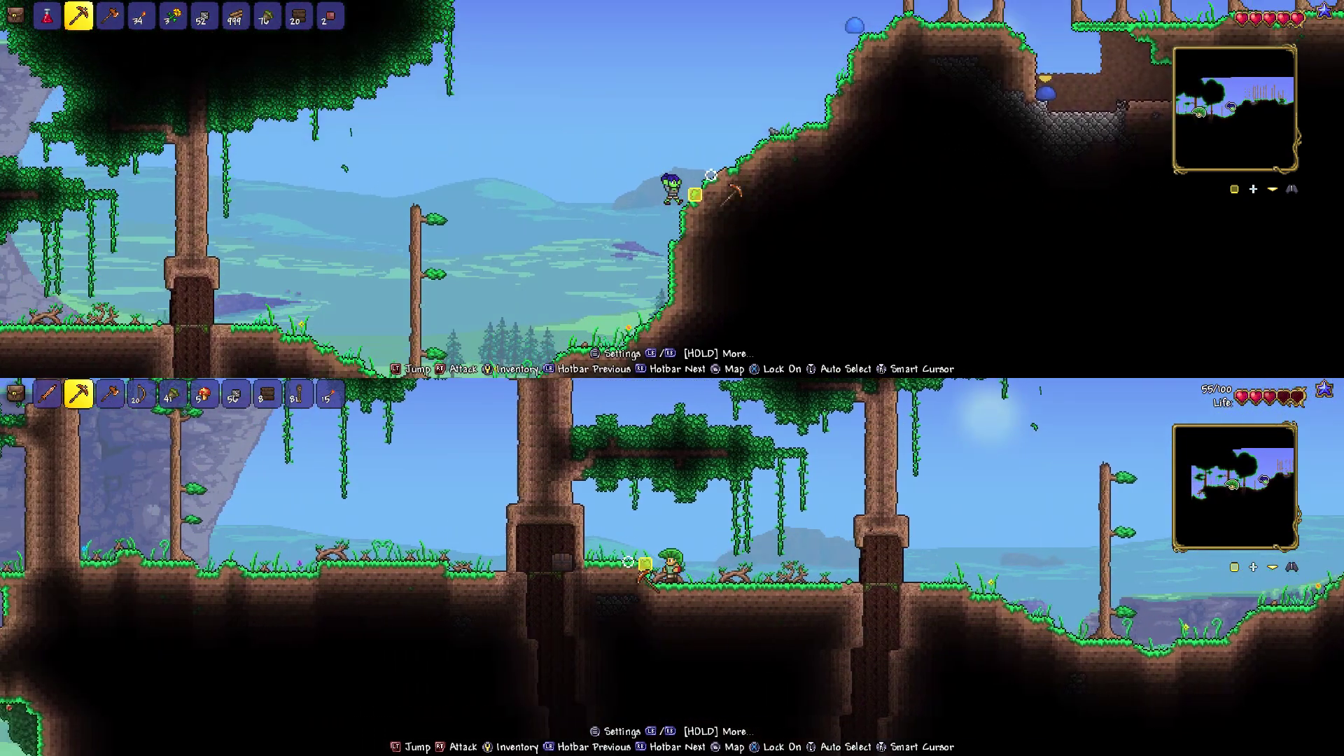
pyautogui.press('Right')
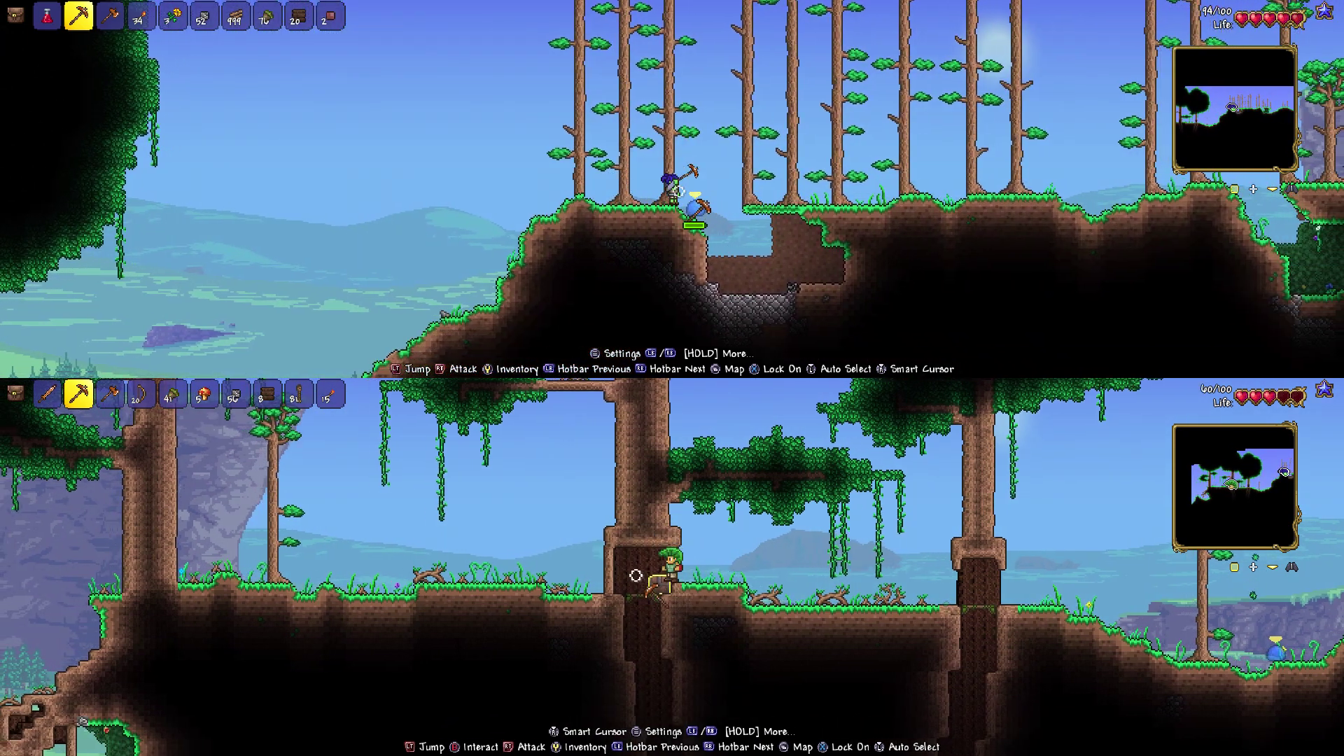
# - Move the bottom player's Throwing Knife stack into the tree chest
pyautogui.press('Escape')
pyautogui.press('Up')
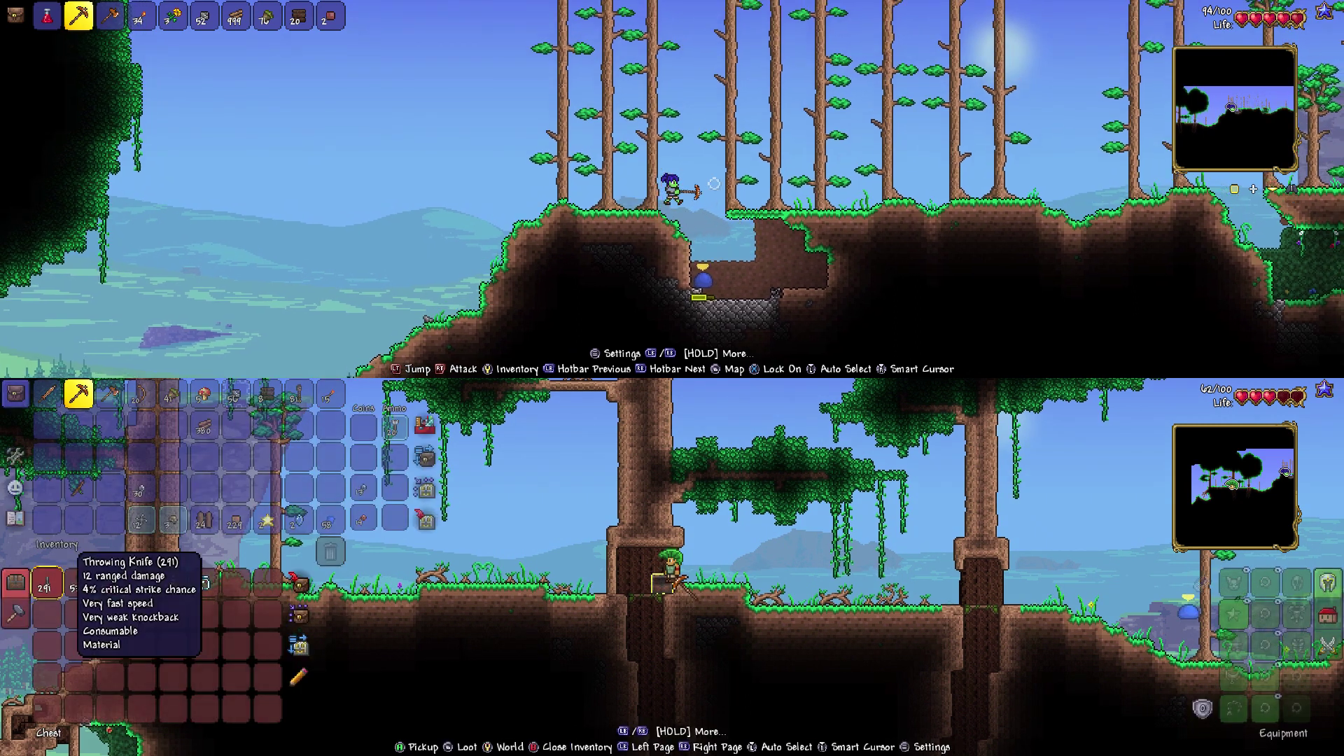
pyautogui.click(46, 585)
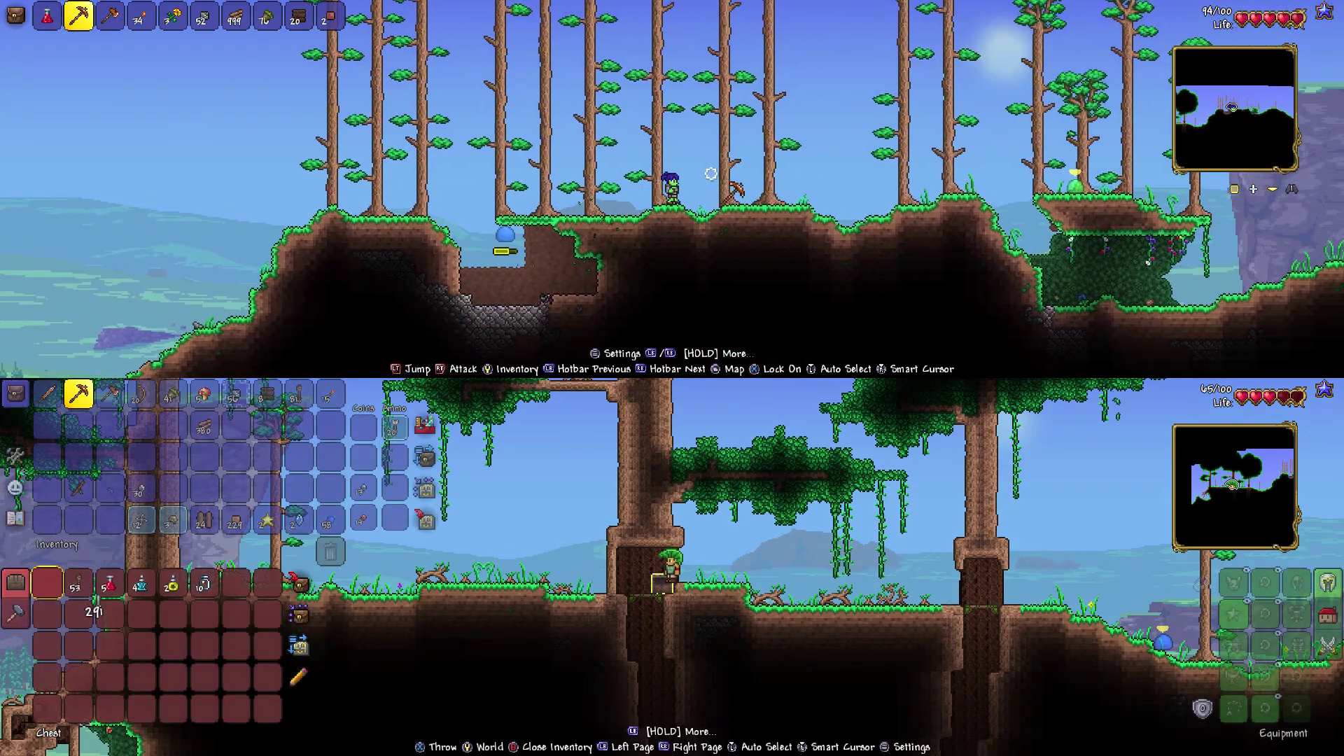
pyautogui.press('Up')
pyautogui.press('Right')
pyautogui.click(77, 519)
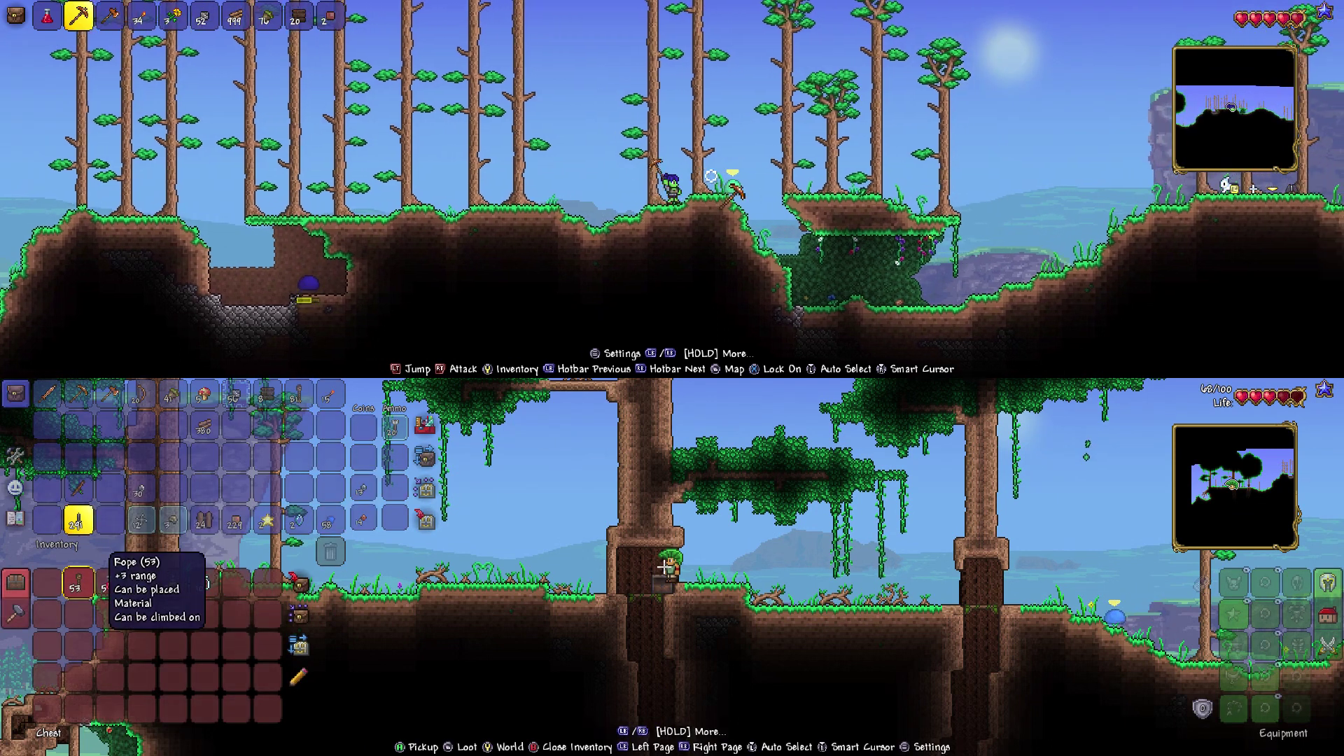
# - Have the top player strike the green slime and walk right to catch the bunny
pyautogui.click(711, 168)
pyautogui.click(711, 213)
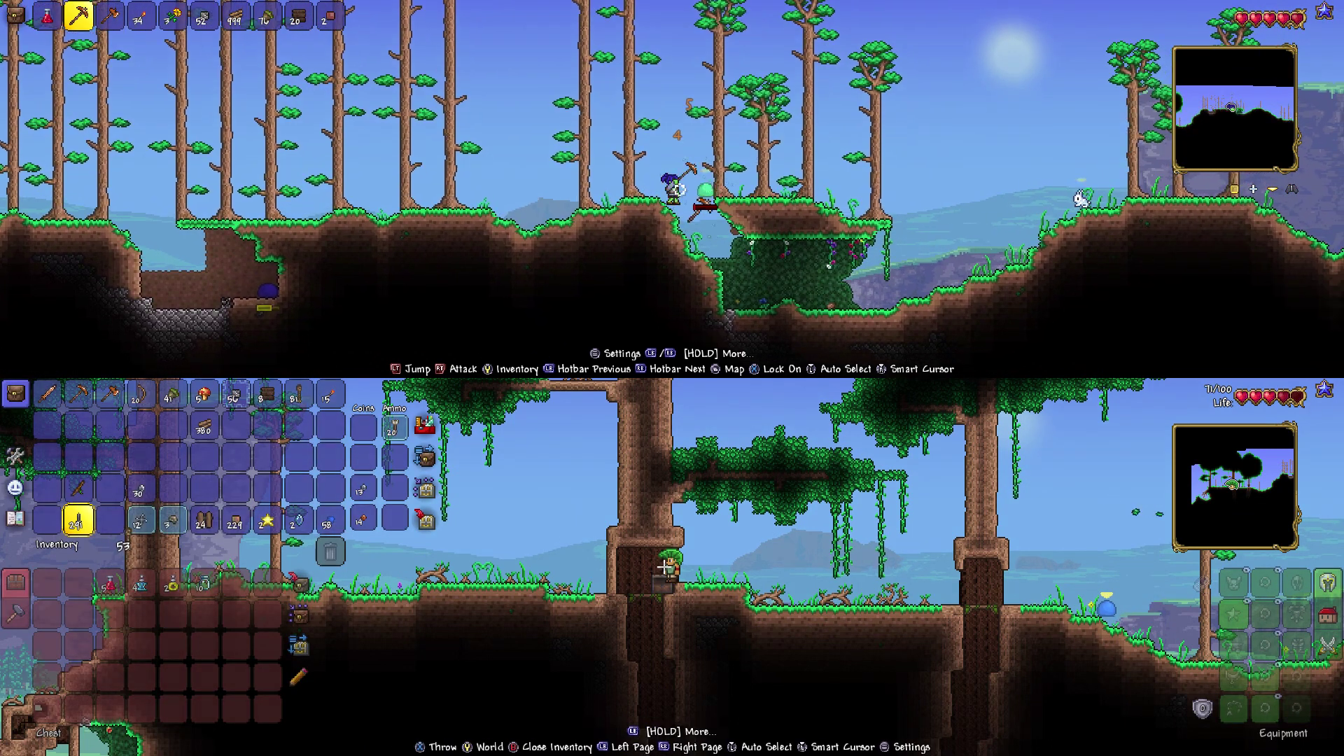
pyautogui.press('Right')
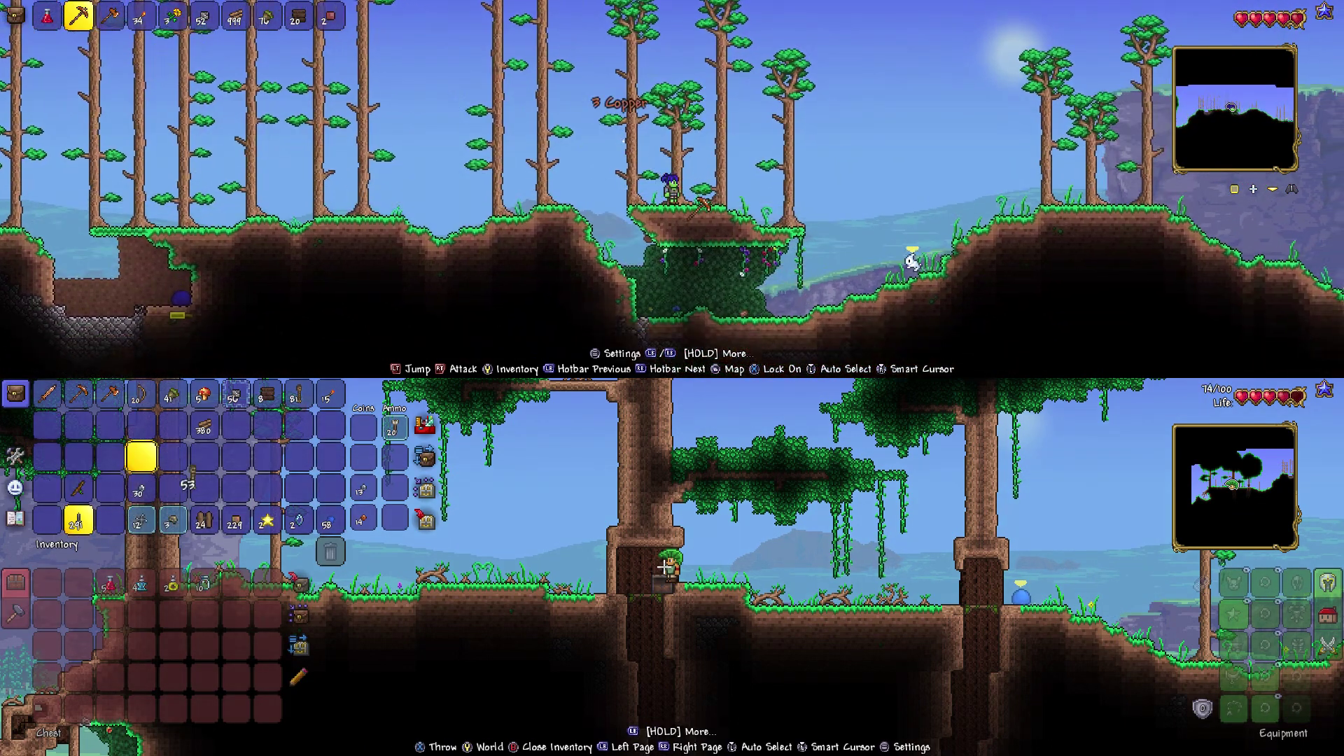
pyautogui.press('Right')
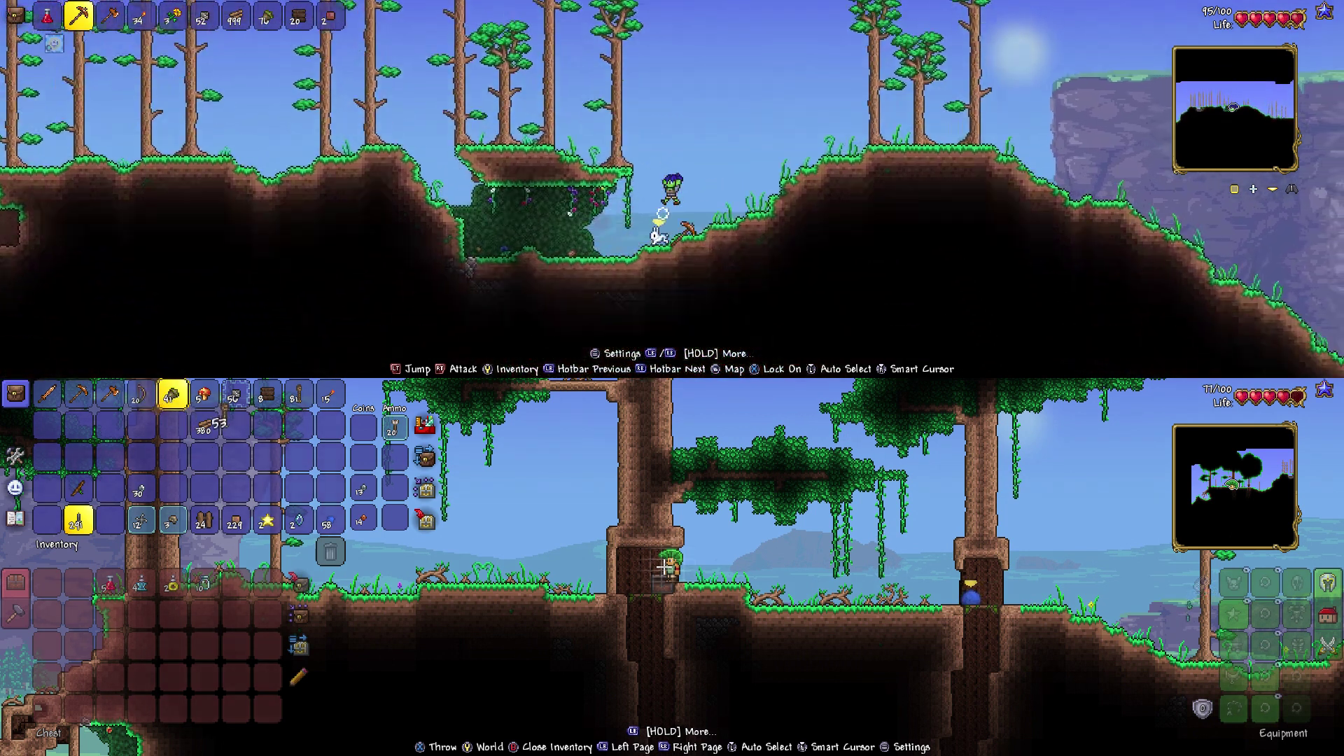
pyautogui.press('Right')
pyautogui.press('Right')
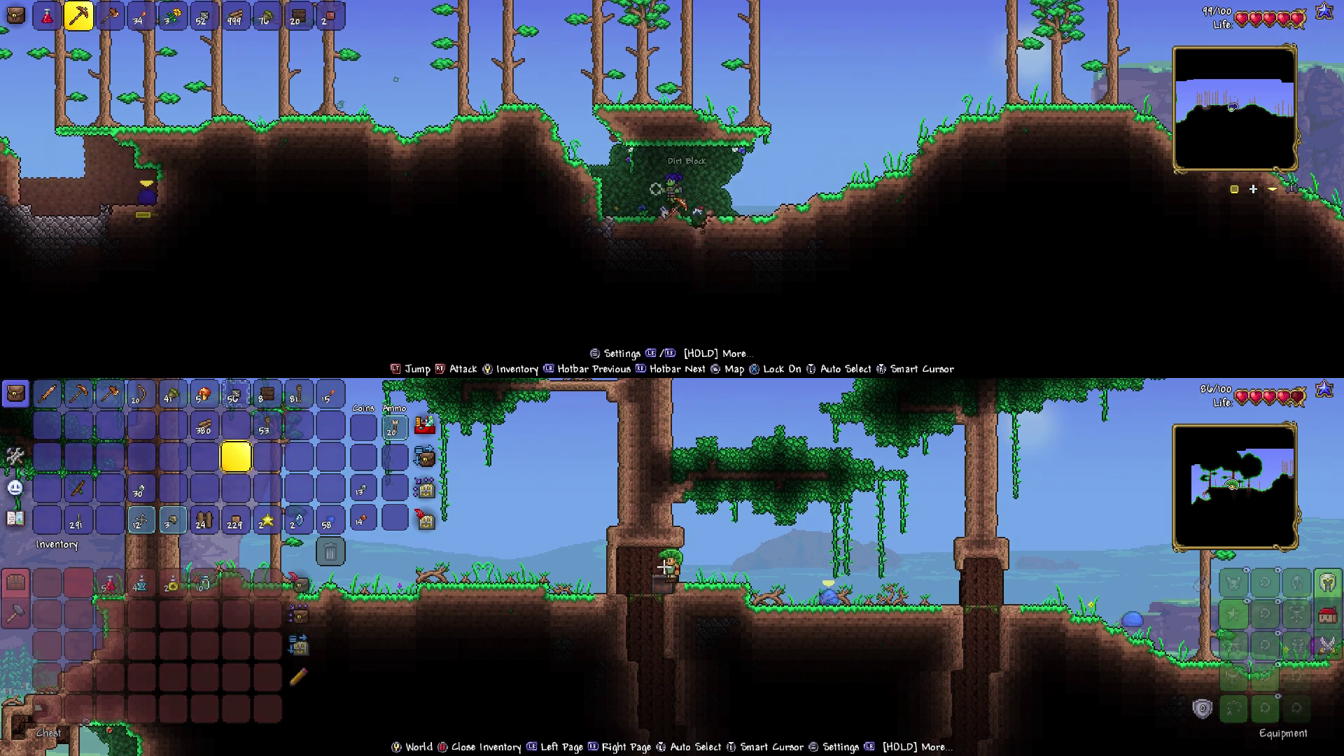
# - Navigate the bottom inventory to the Lesser Healing Potion while the top player mines the slope
pyautogui.press('Right')
pyautogui.press('Down')
pyautogui.press('Left')
pyautogui.press('Down')
pyautogui.press('Left')
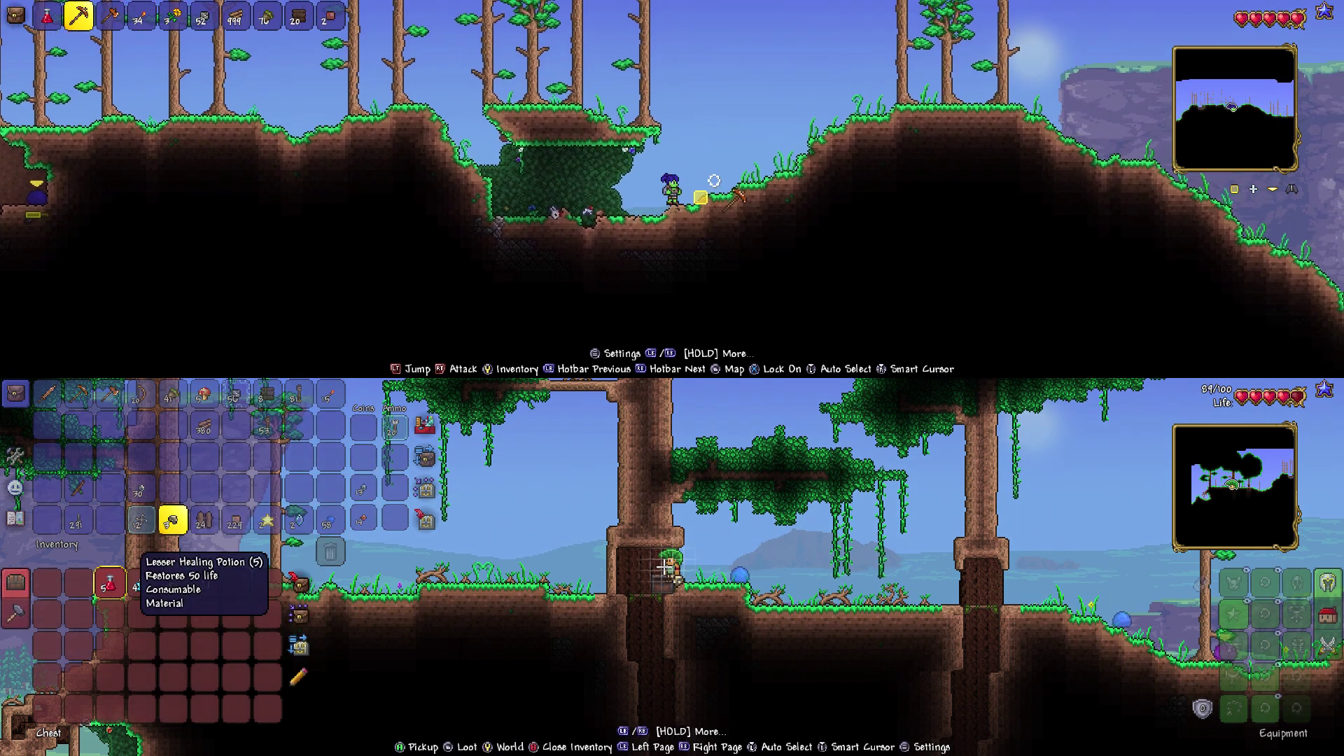
pyautogui.press('Right')
# - Carry the Lesser Healing Potion up to the hotbar and close the inventory
pyautogui.click(110, 582)
pyautogui.press('Up')
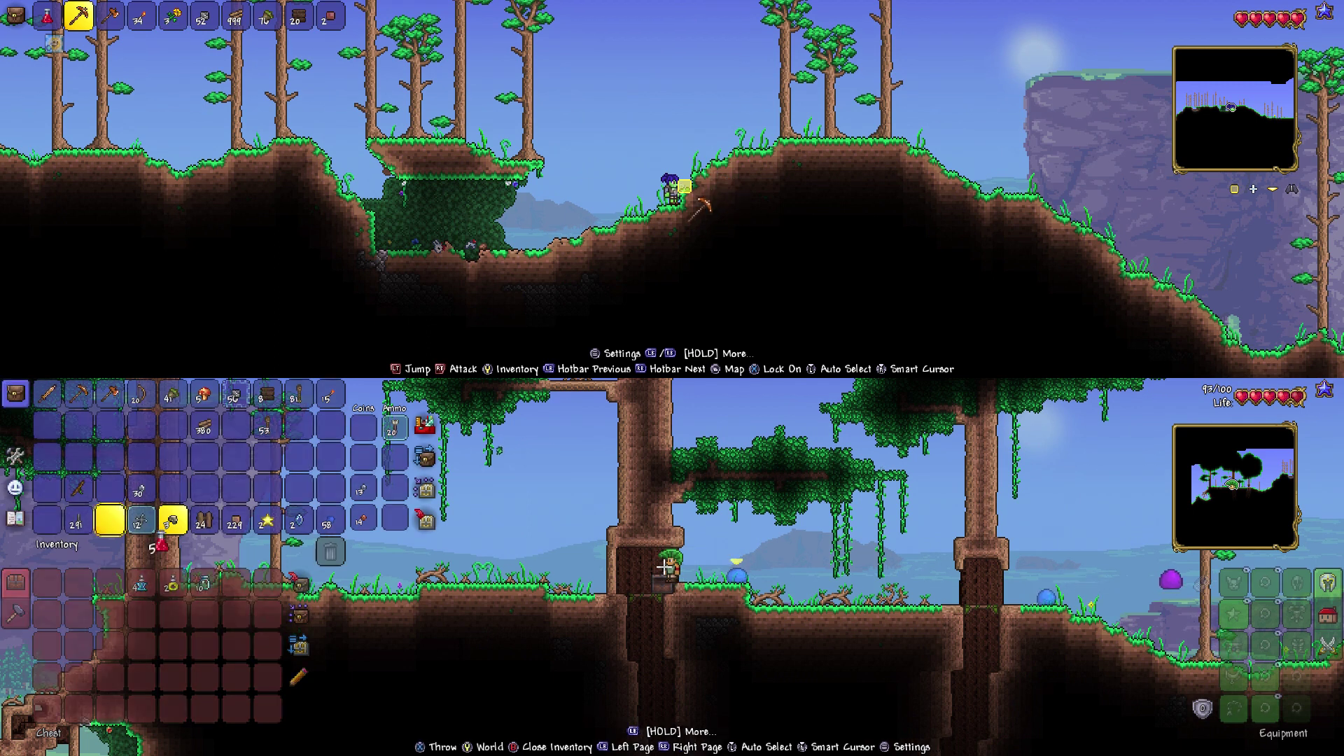
pyautogui.press('Right')
pyautogui.press('Down')
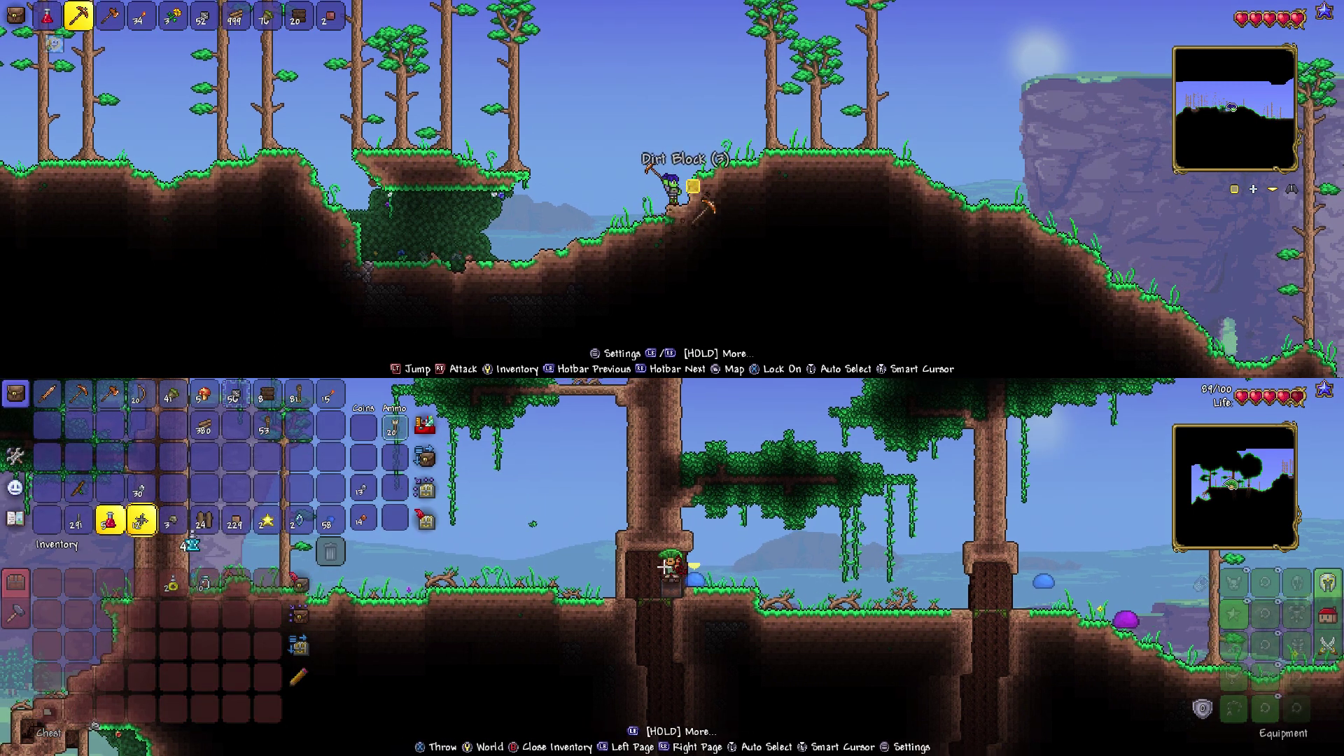
pyautogui.press('Right')
pyautogui.press('Escape')
pyautogui.press('Escape')
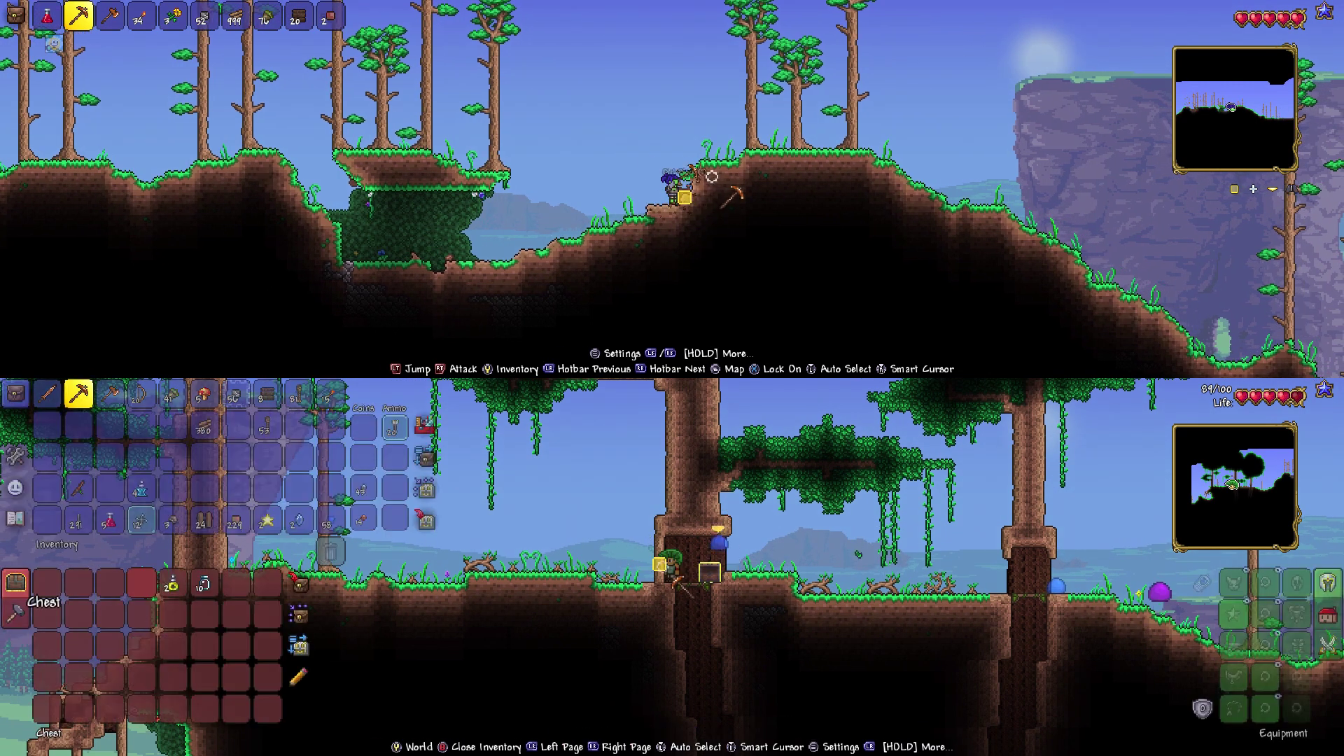
# - Try a held item in the bottom player's equipment slots, then put it back
pyautogui.press('Right')
pyautogui.press('Right')
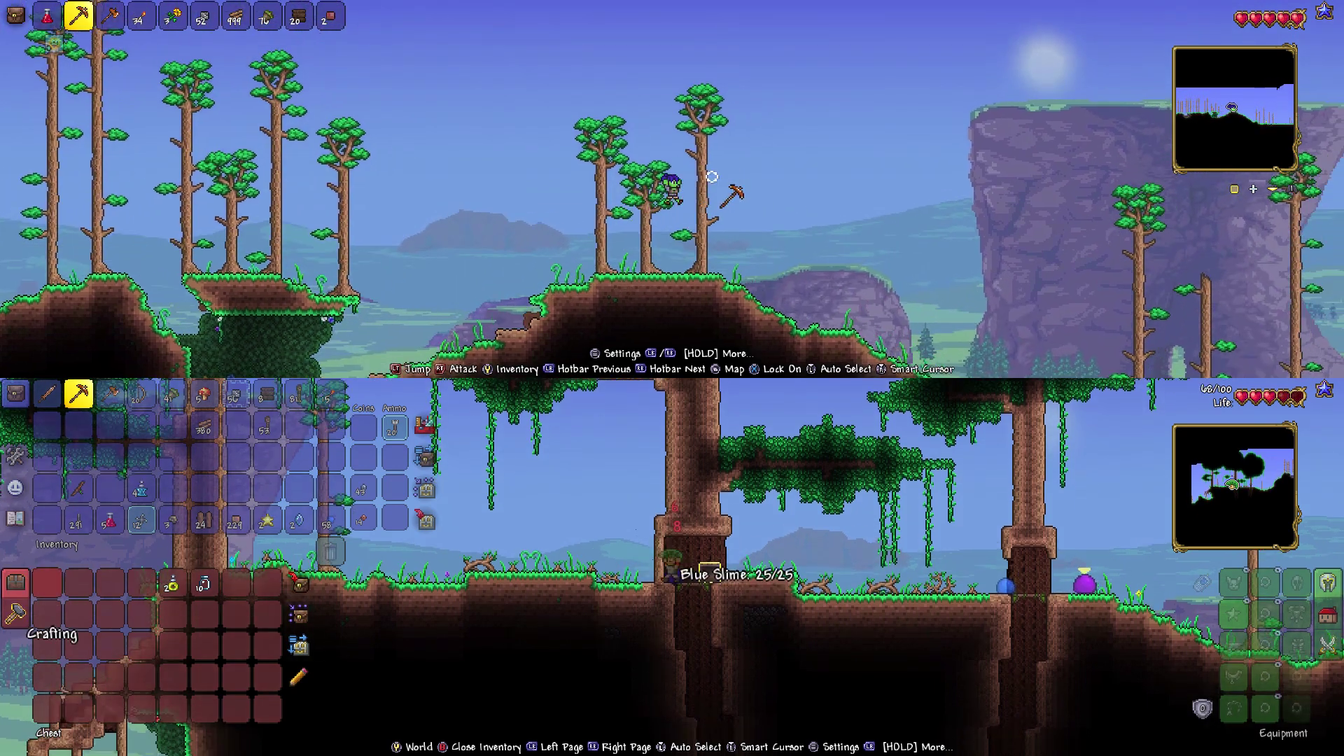
pyautogui.press('Right')
pyautogui.press('Right')
pyautogui.press('Right')
pyautogui.press('Right')
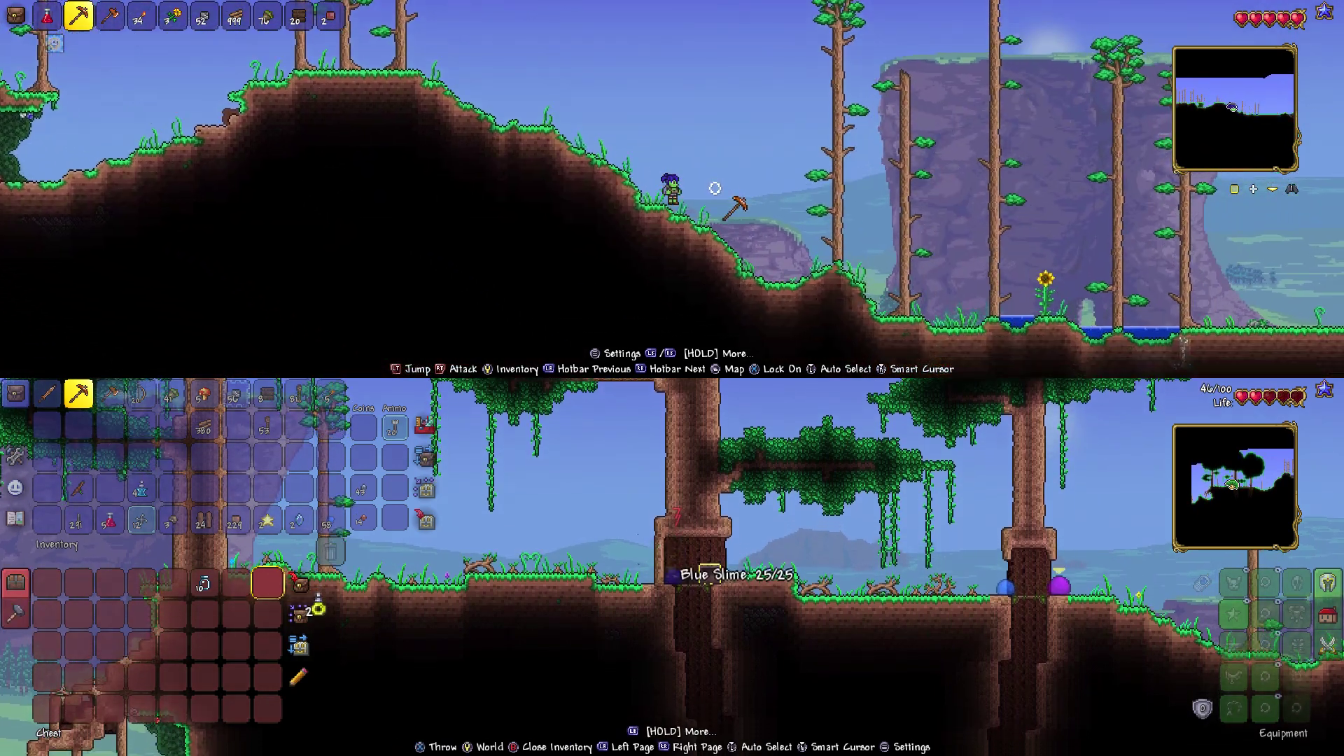
pyautogui.press('Right')
pyautogui.press('Left')
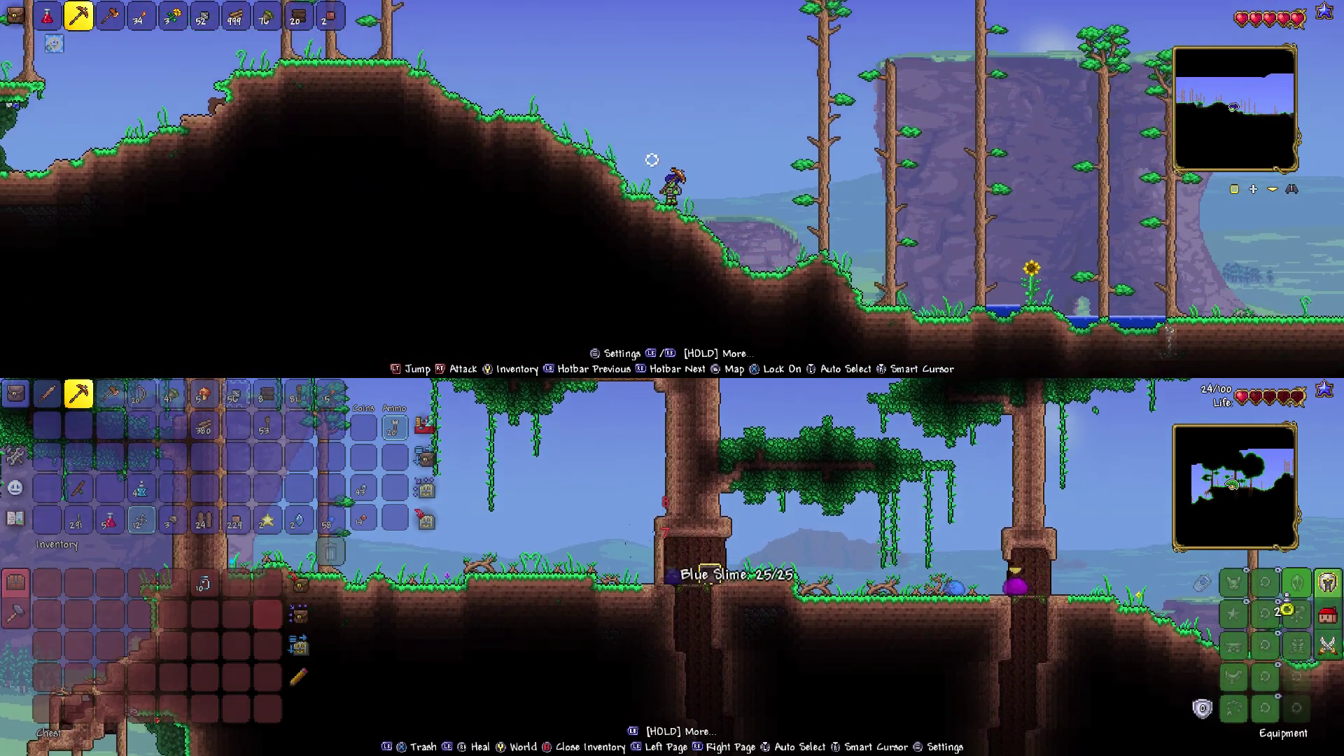
pyautogui.press('Right')
pyautogui.press('Left')
pyautogui.press('Left')
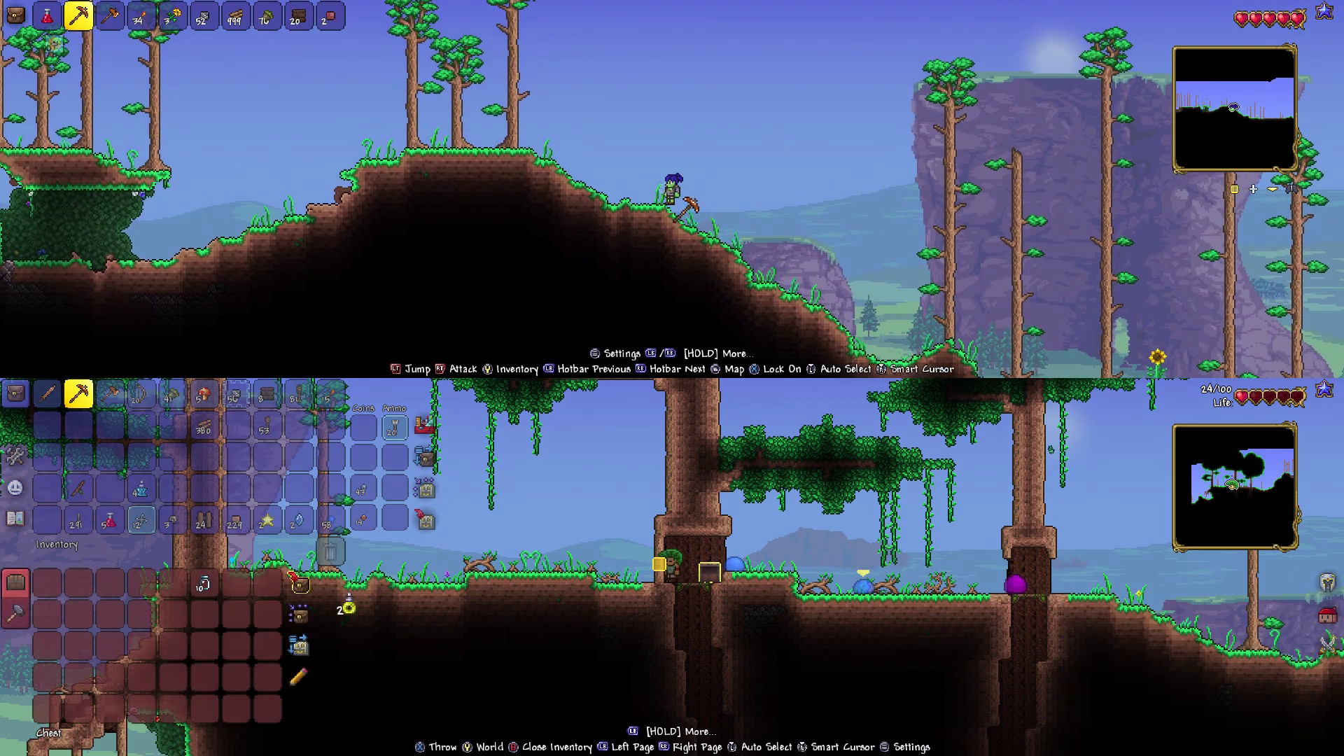
pyautogui.press('Left')
# - Walk both players toward the slimes and switch the bottom player to the sword
pyautogui.press('Escape')
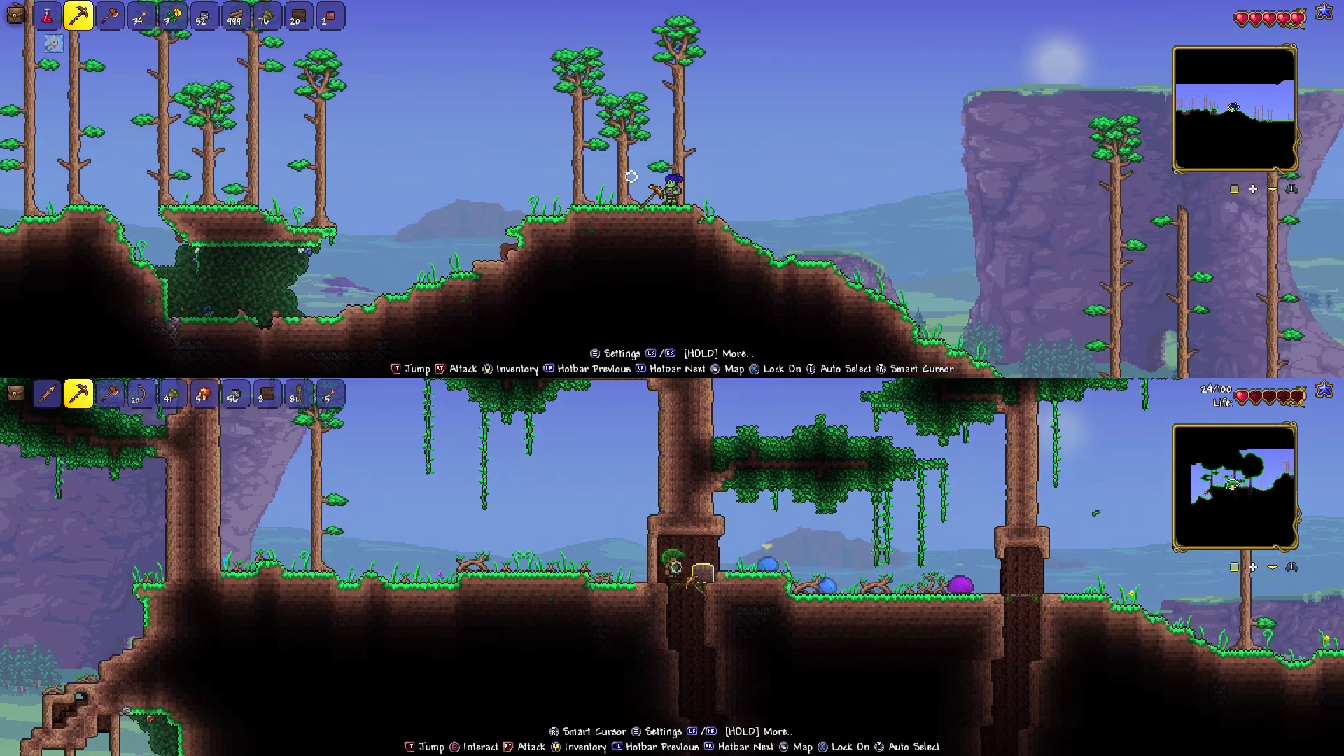
pyautogui.press('Left')
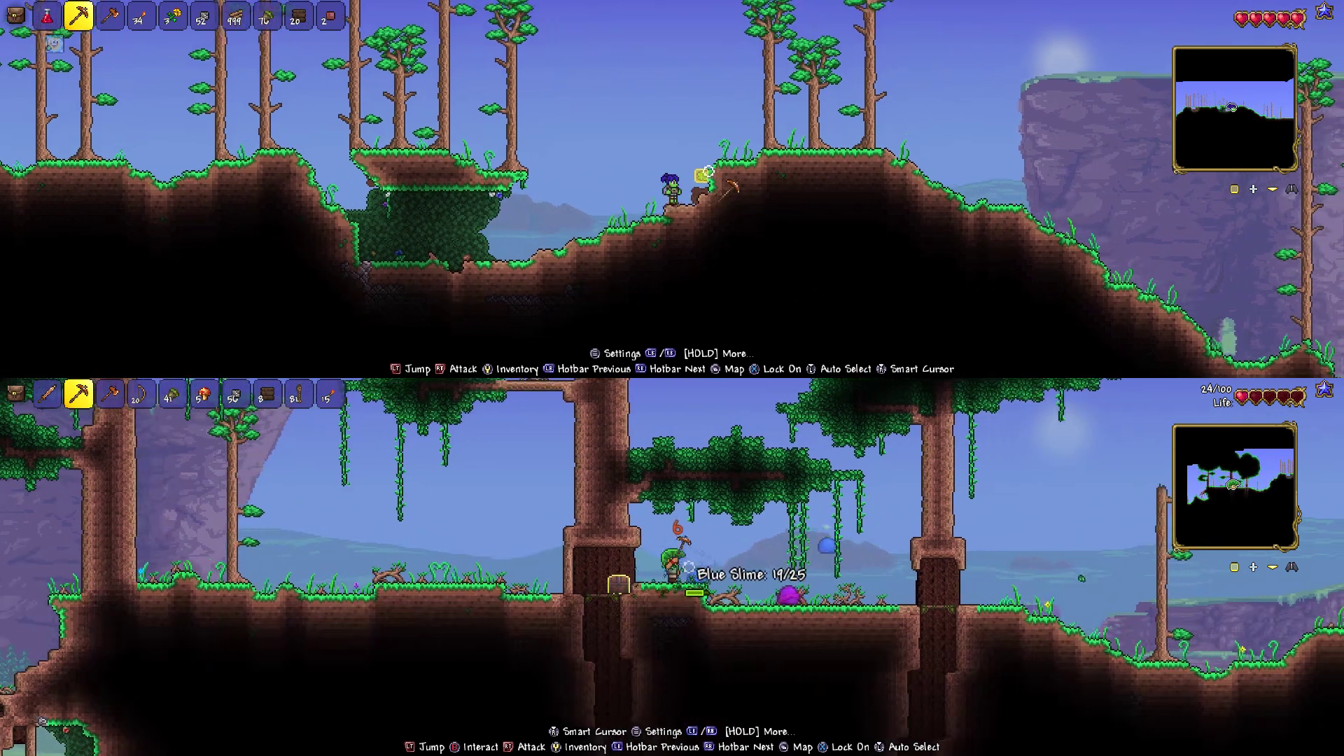
pyautogui.press('Left')
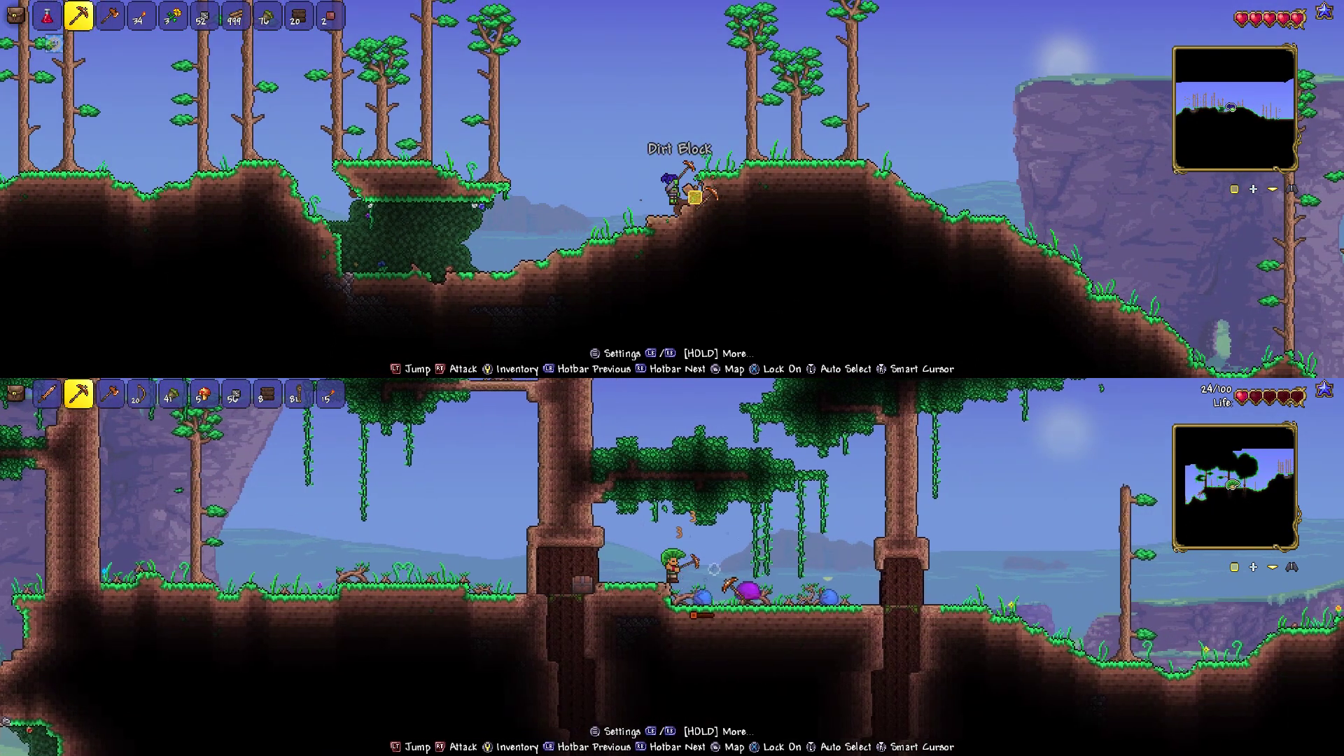
pyautogui.press('Right')
pyautogui.press('Right')
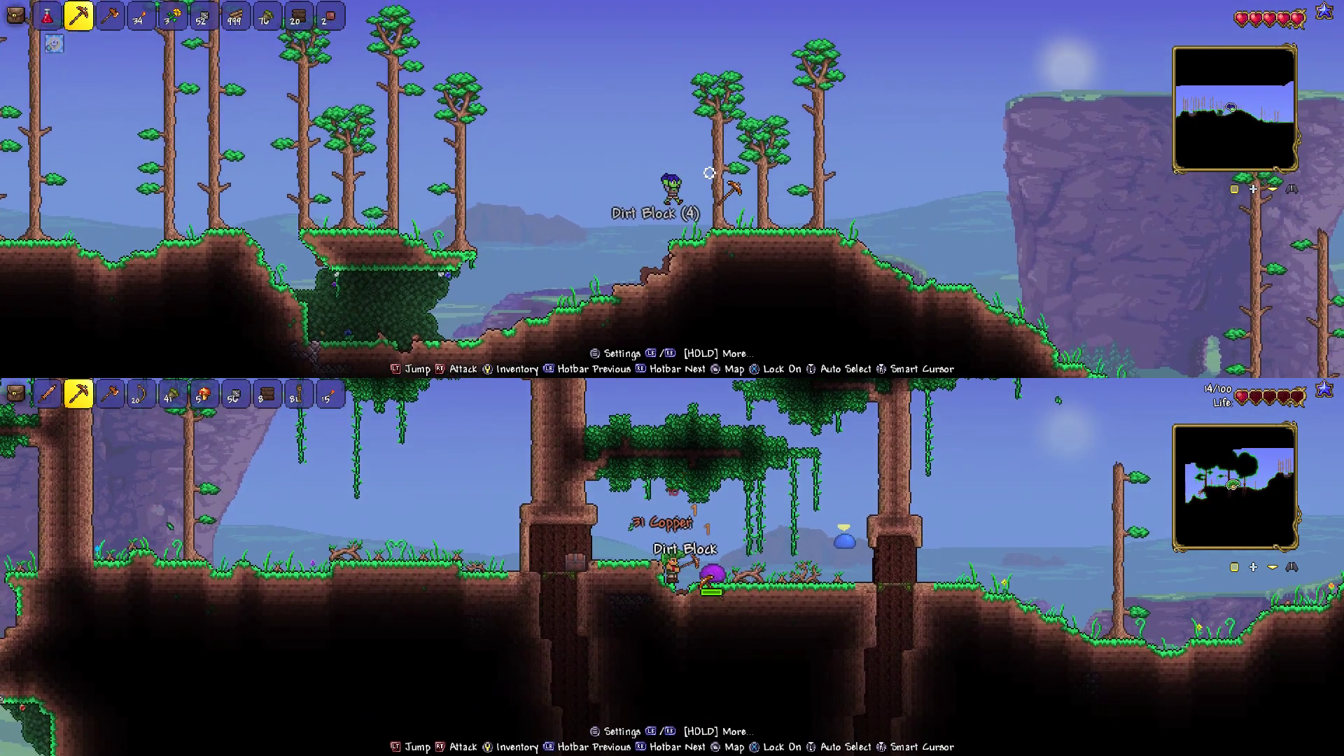
pyautogui.press('Right')
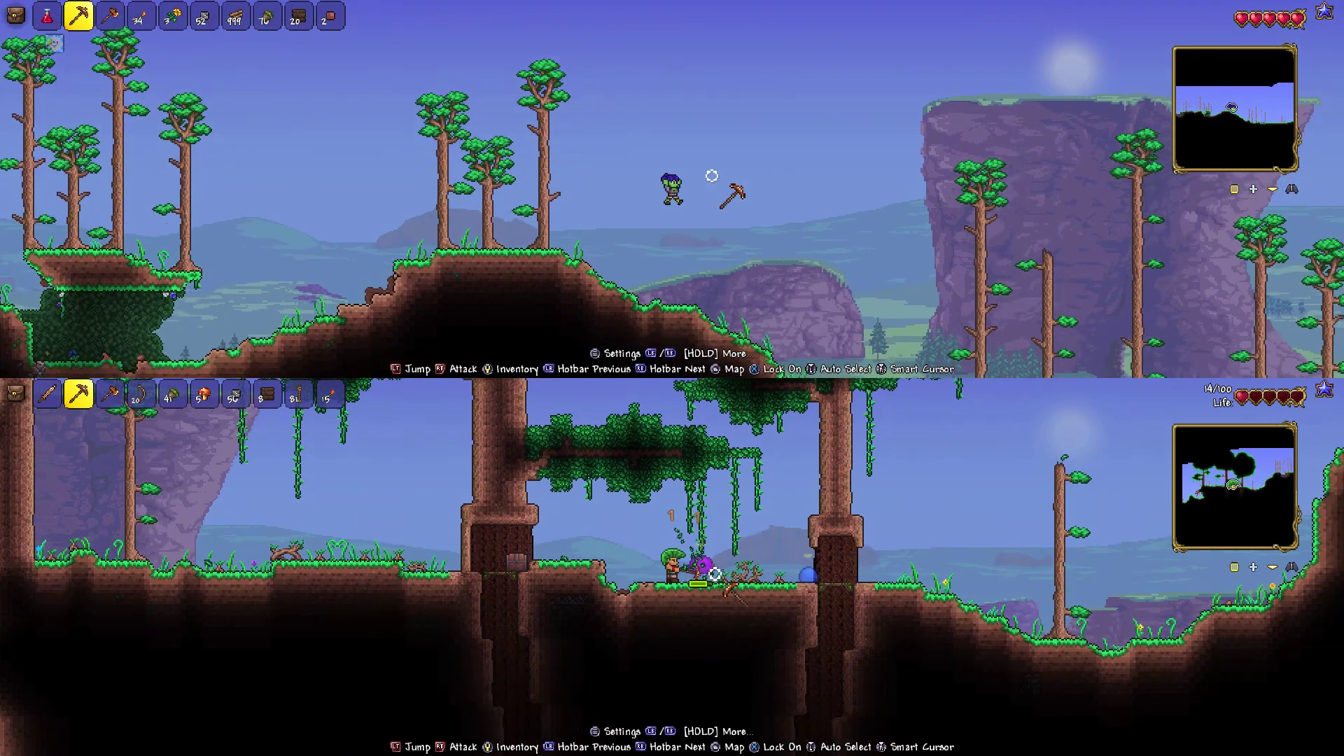
pyautogui.press('Right')
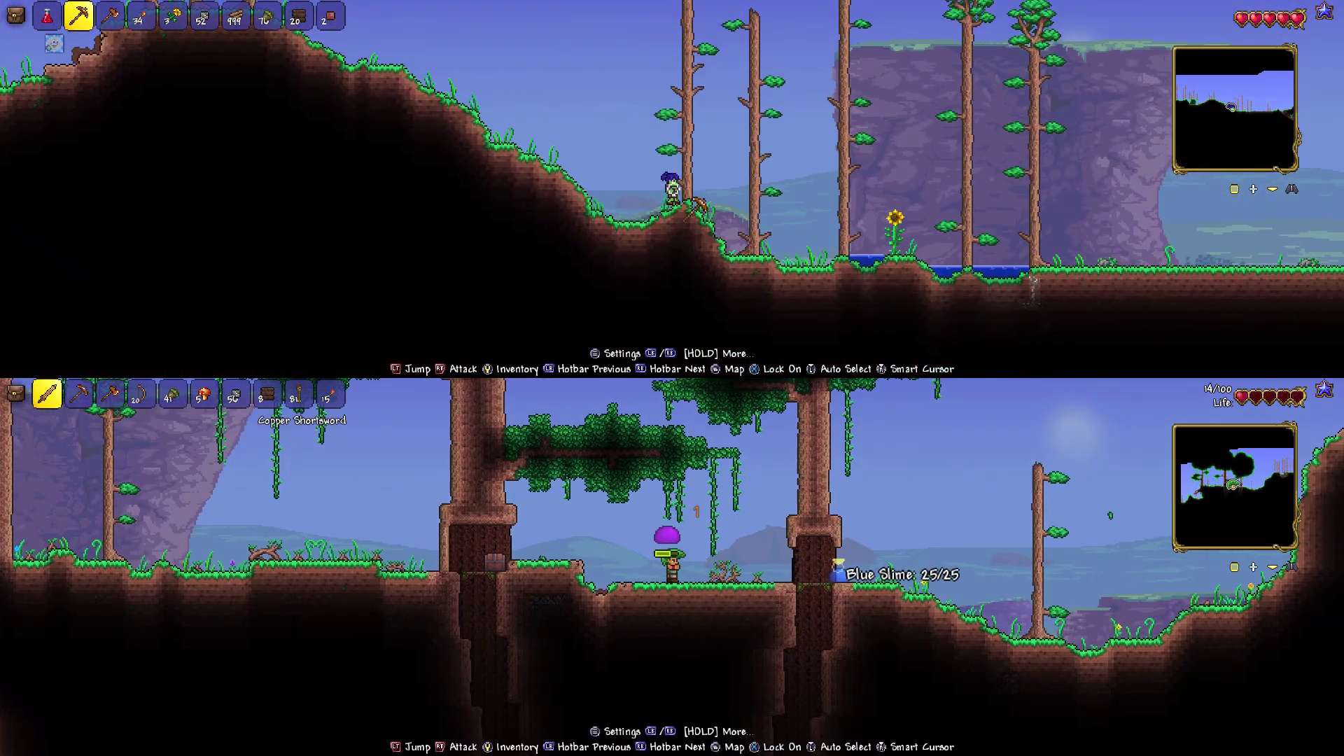
pyautogui.press('1')
pyautogui.press('Right')
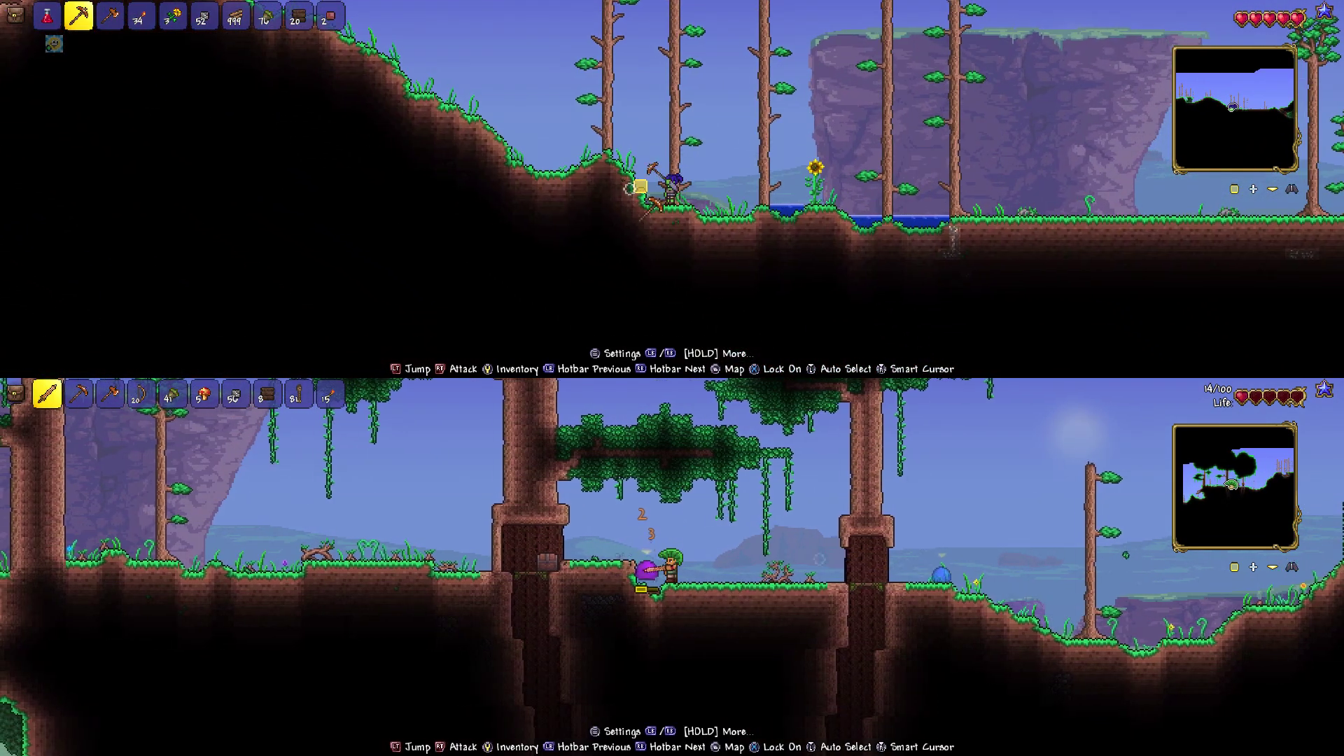
# - Mine dirt from the slope with the top player while the bottom player approaches the Purple Slime
pyautogui.press('Left')
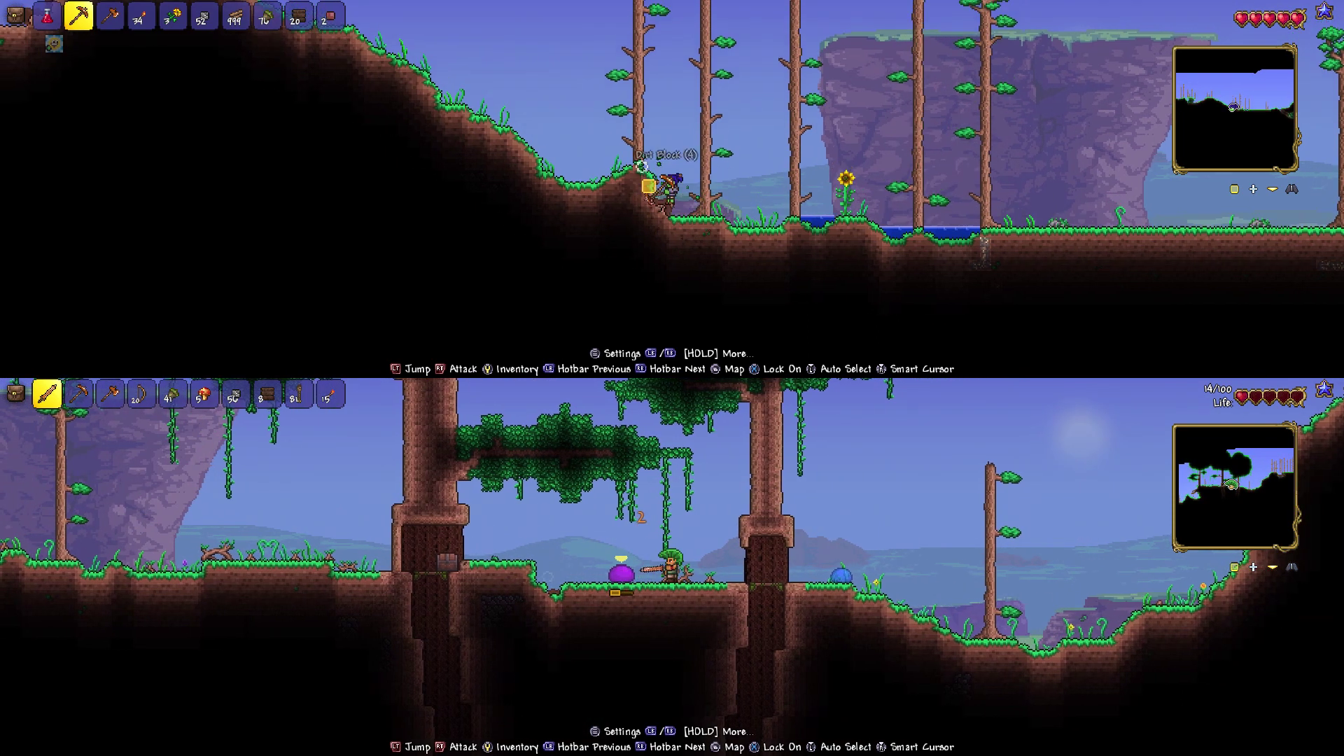
pyautogui.press('Left')
pyautogui.click(637, 163)
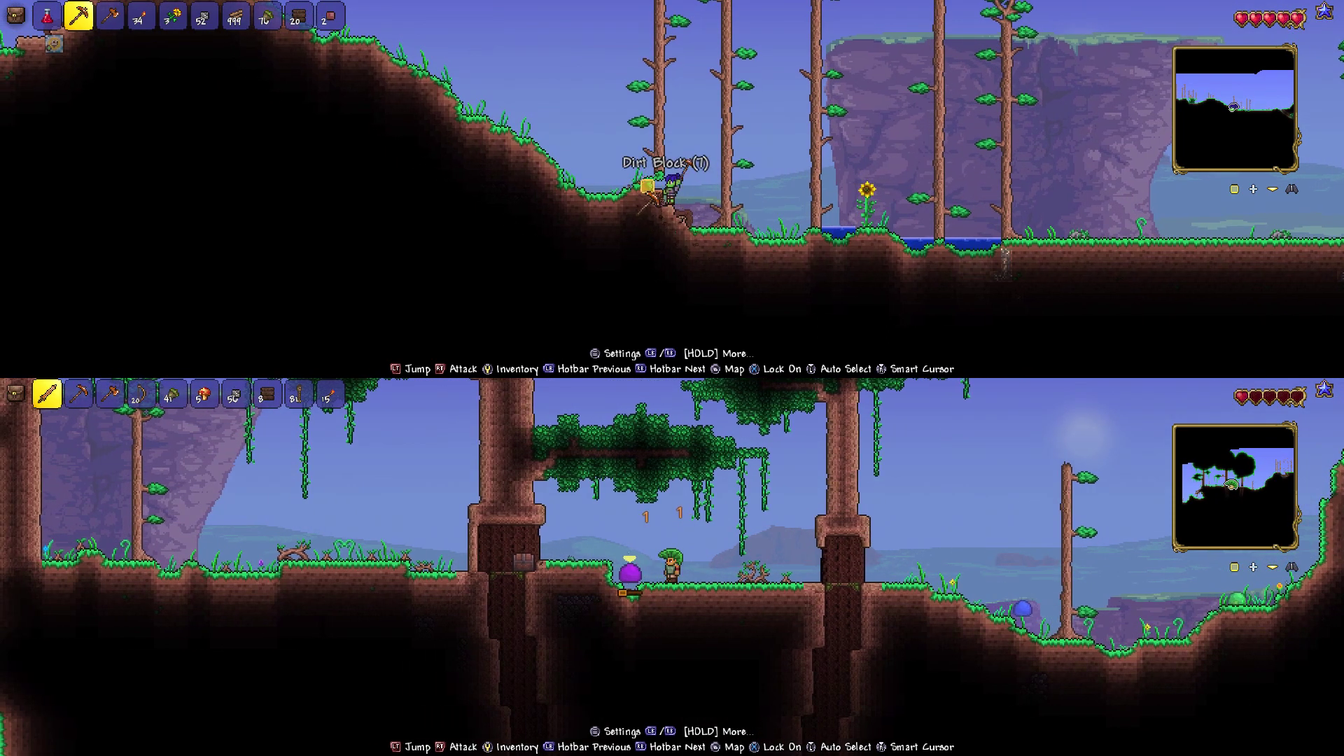
pyautogui.click(633, 187)
pyautogui.press('Right')
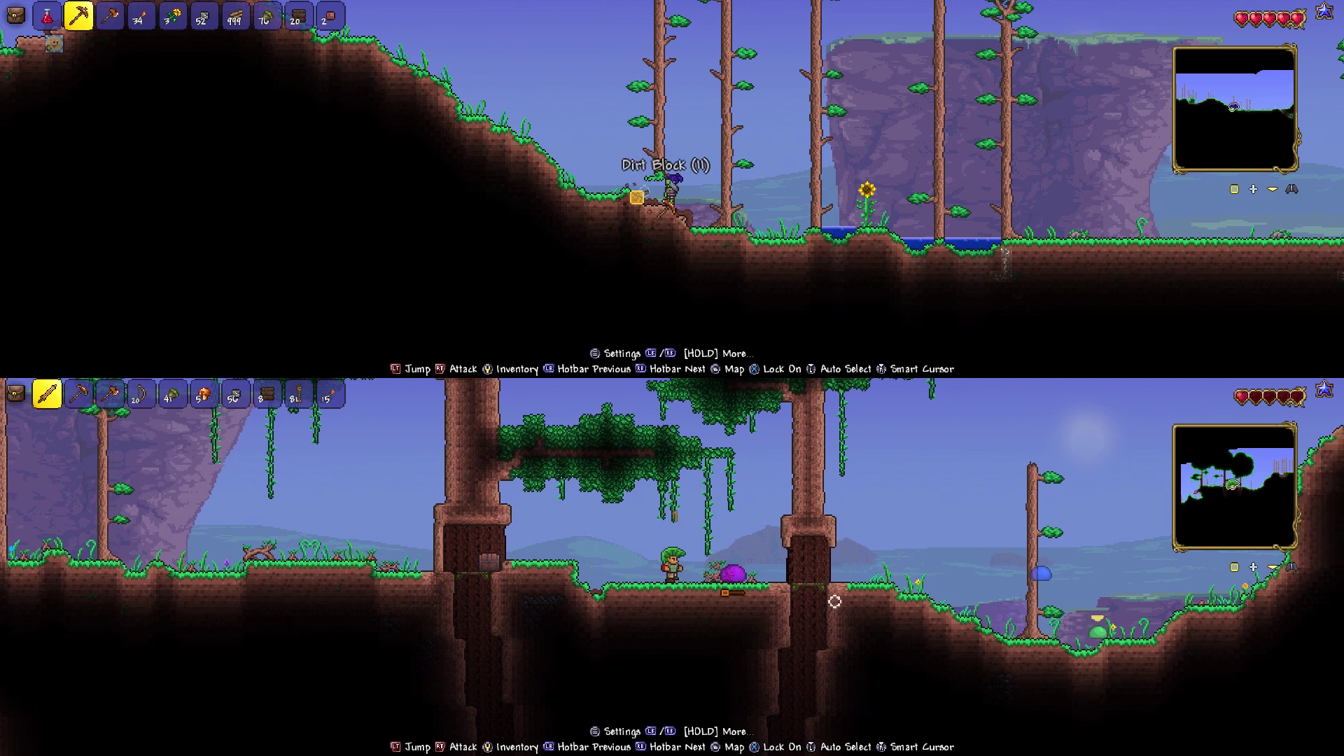
pyautogui.press('Left')
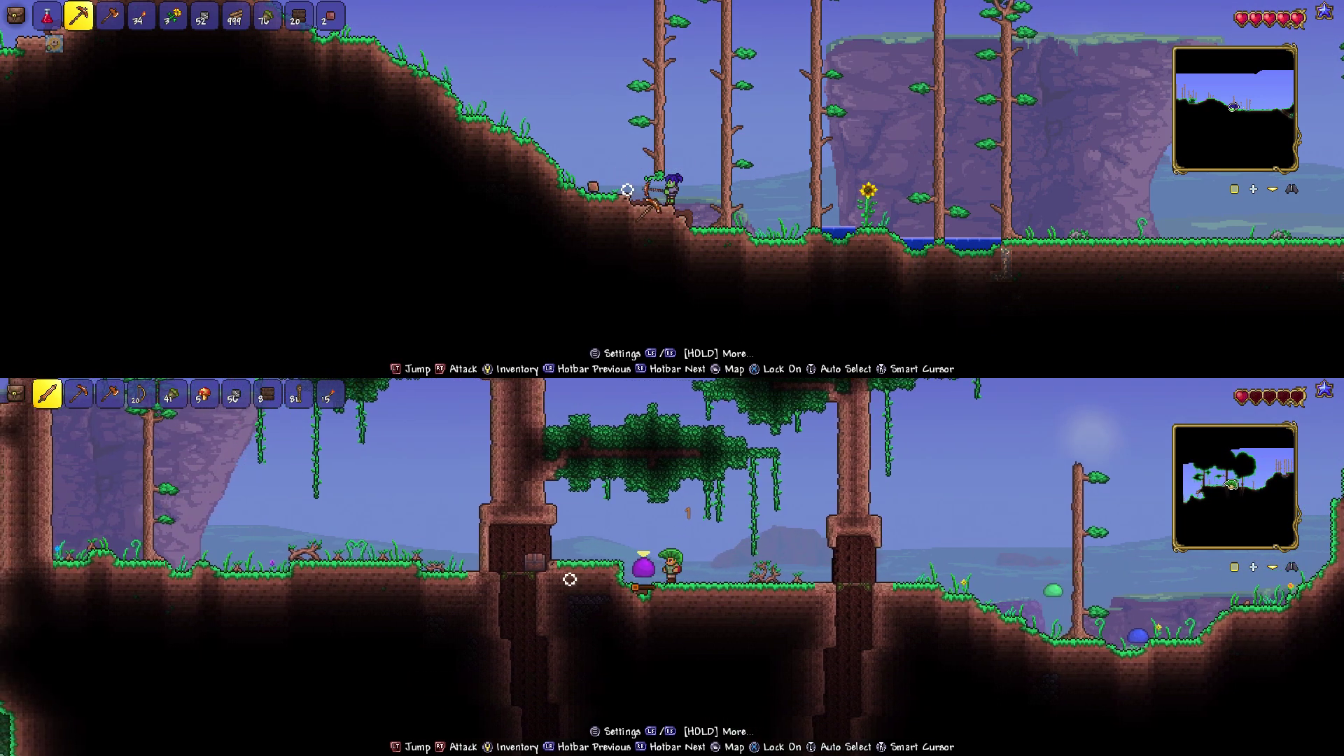
pyautogui.press('Right')
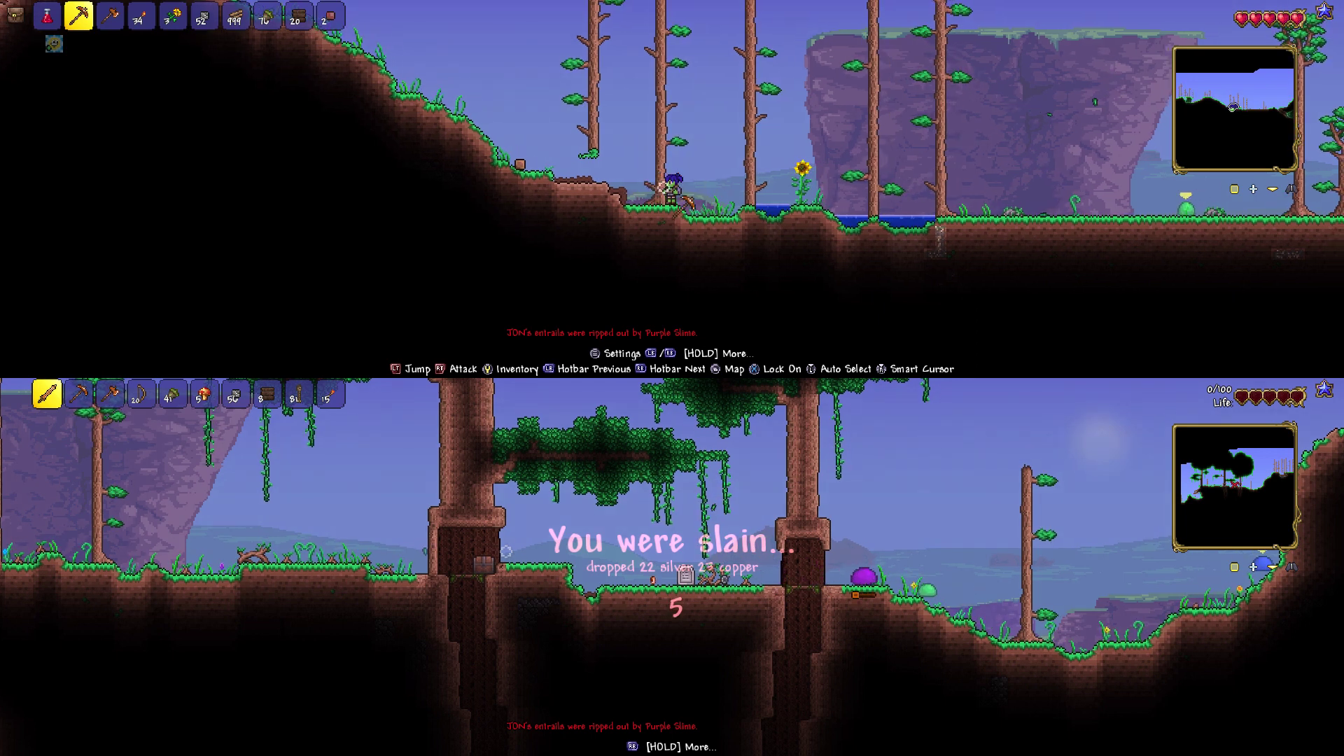
# - Walk the respawned bottom player left over the house roof and through the jungle
pyautogui.press('Left')
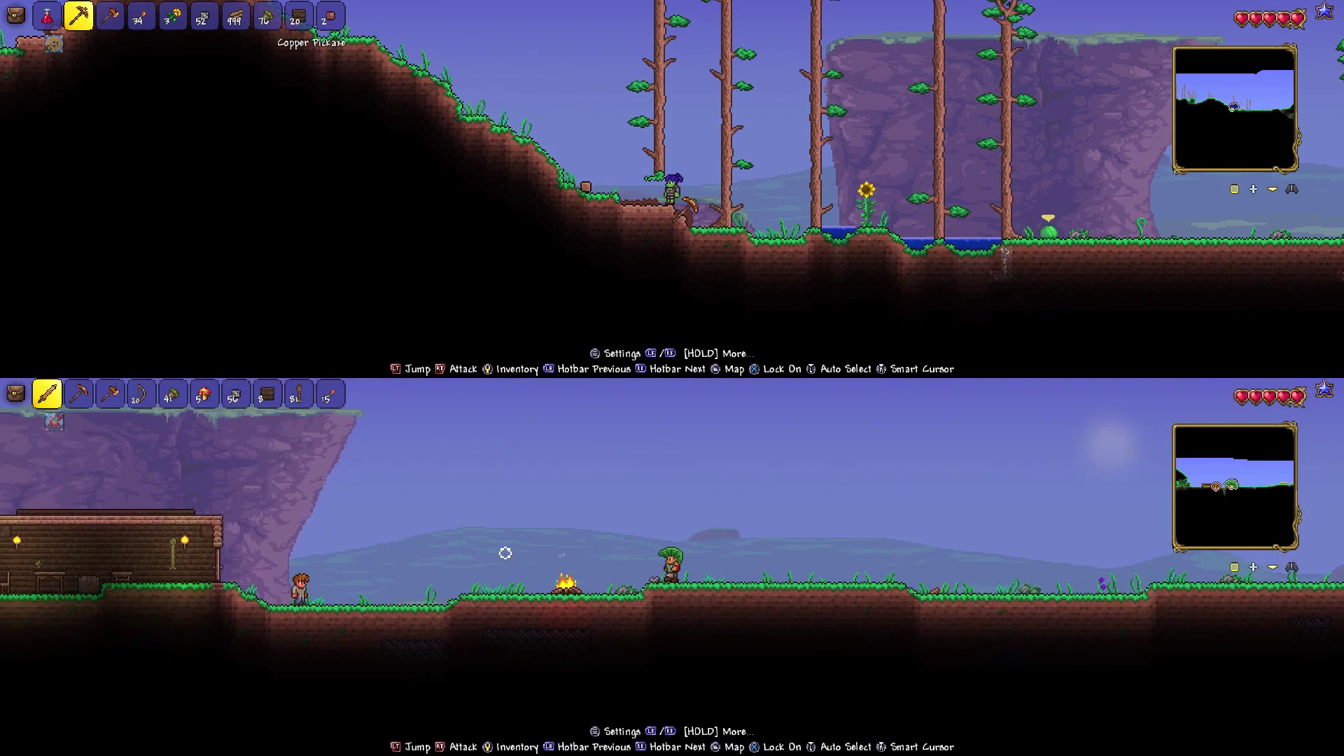
pyautogui.press('Left')
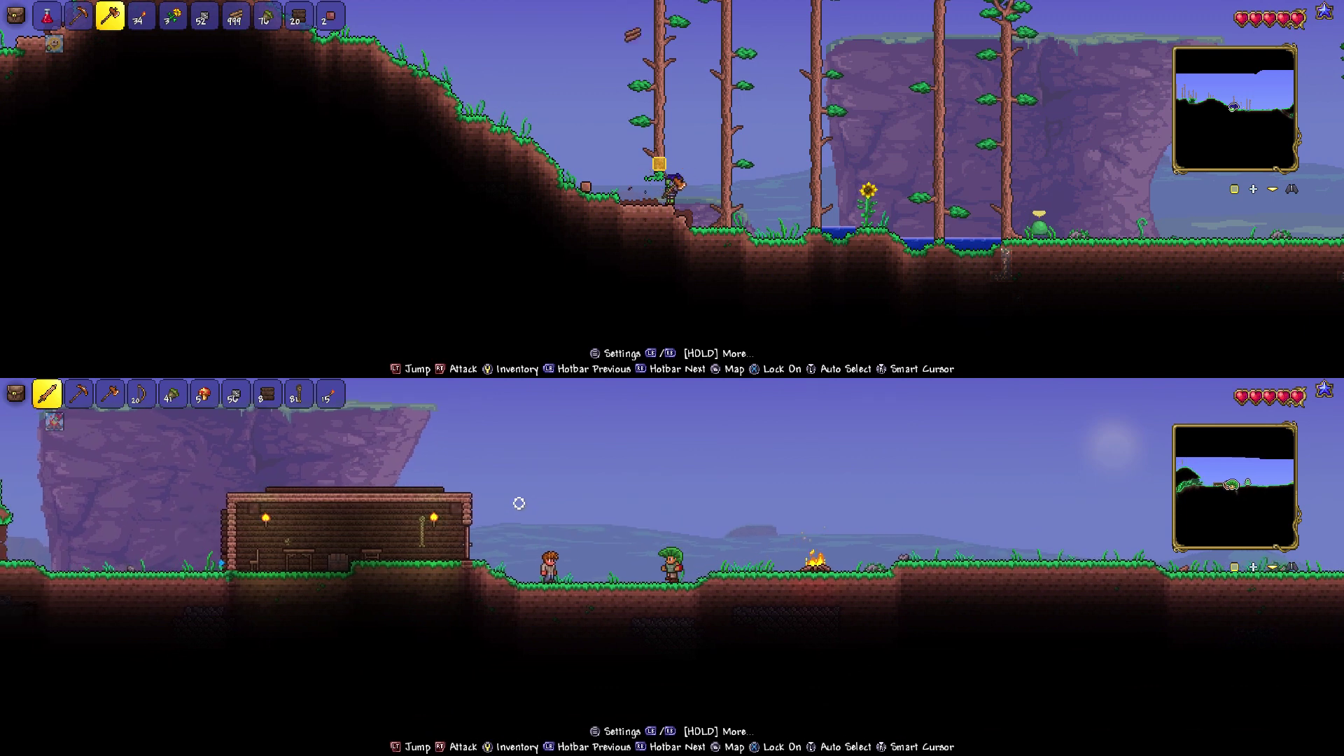
pyautogui.press('Left')
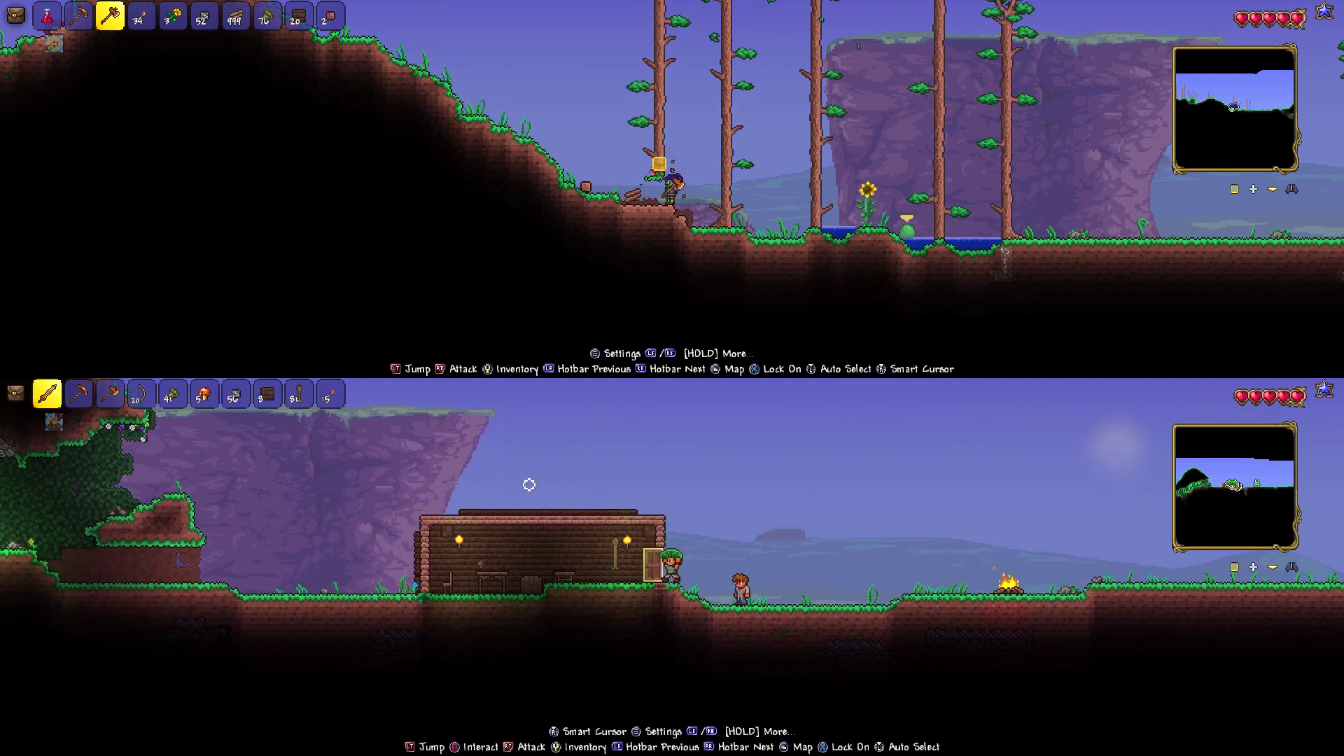
pyautogui.press('space')
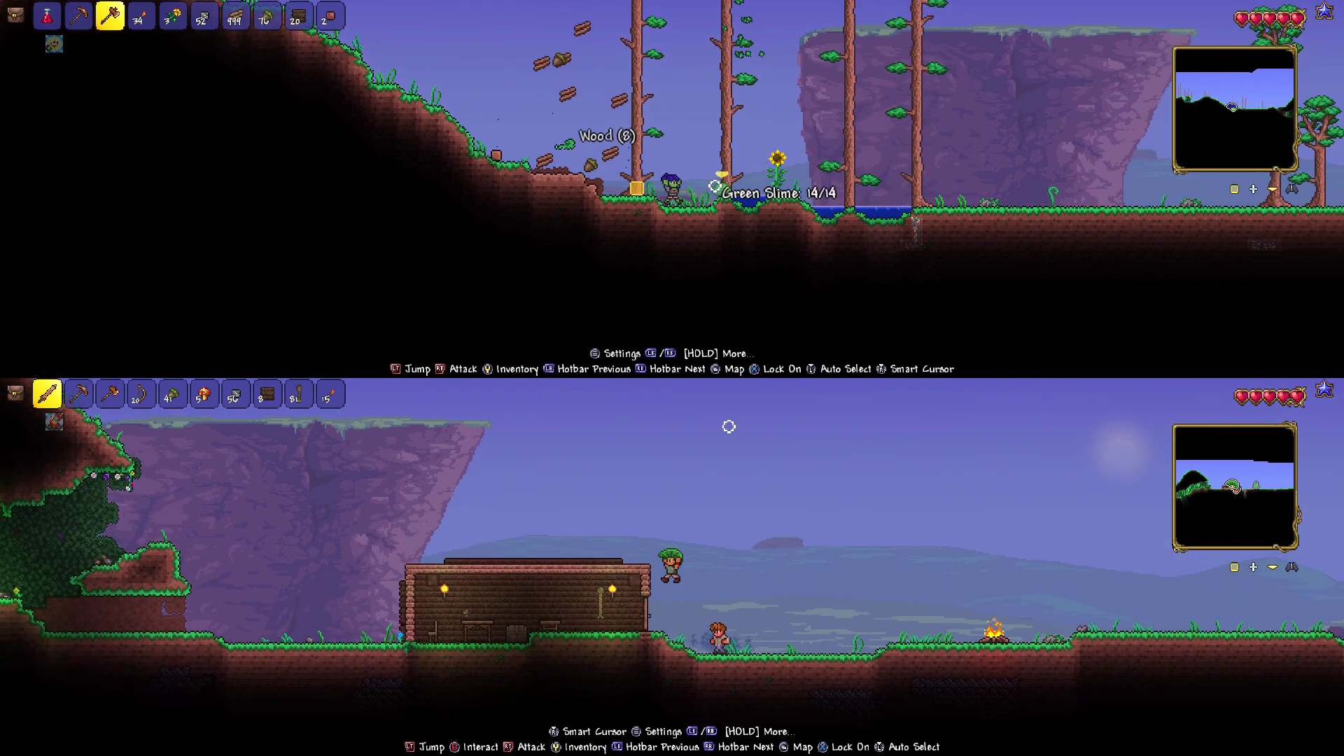
pyautogui.press('Left')
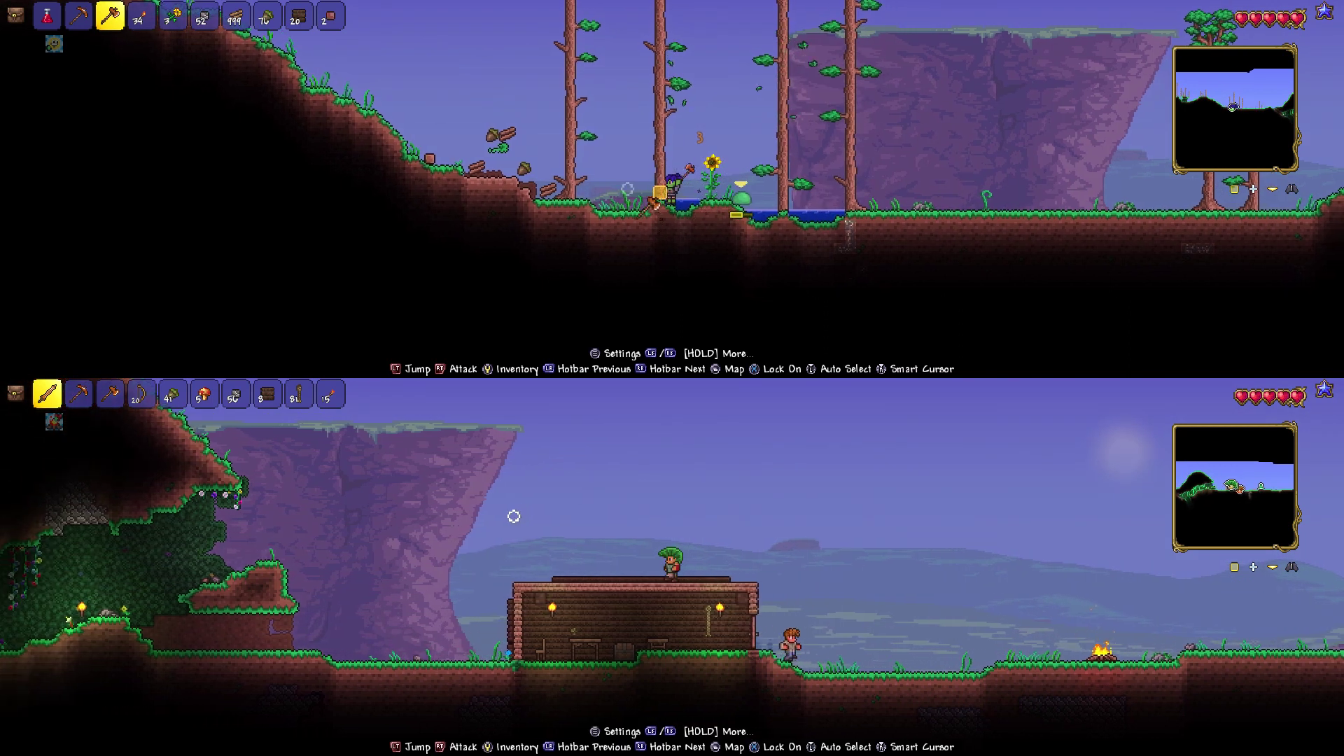
pyautogui.press('Left')
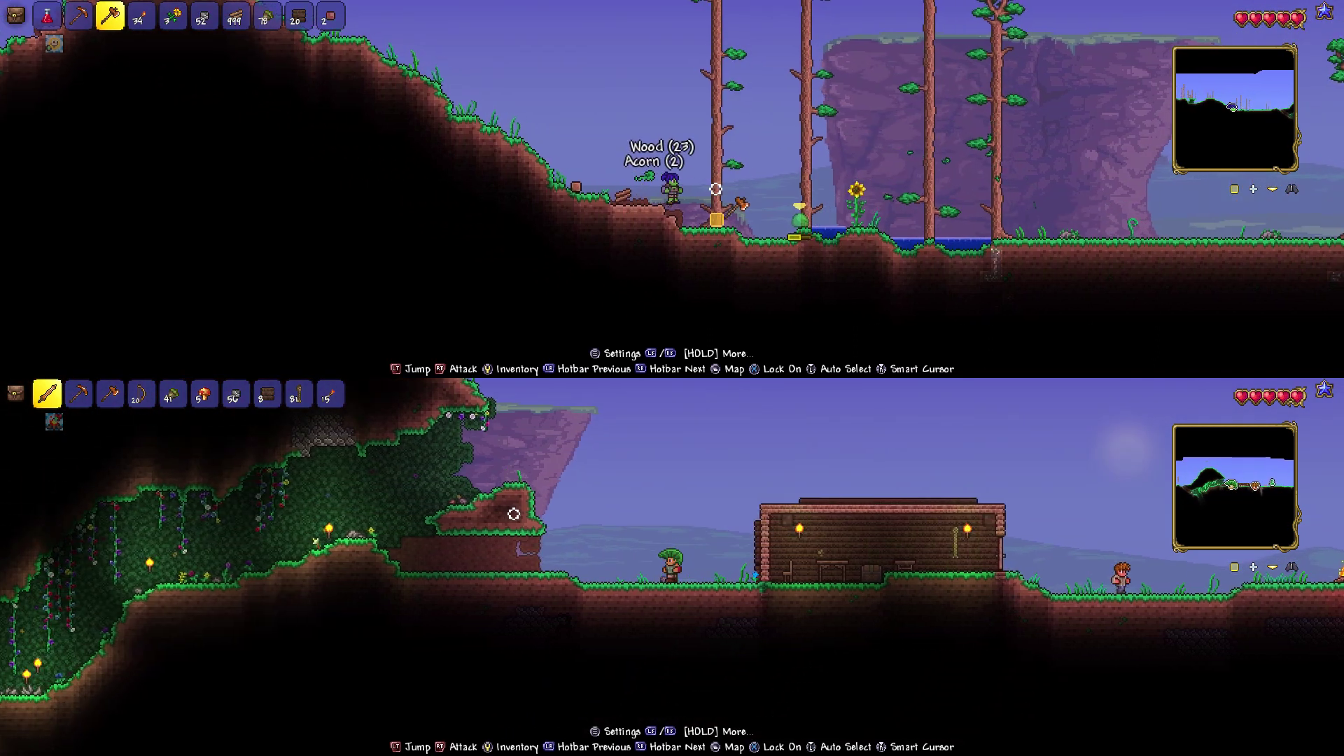
pyautogui.press('Left')
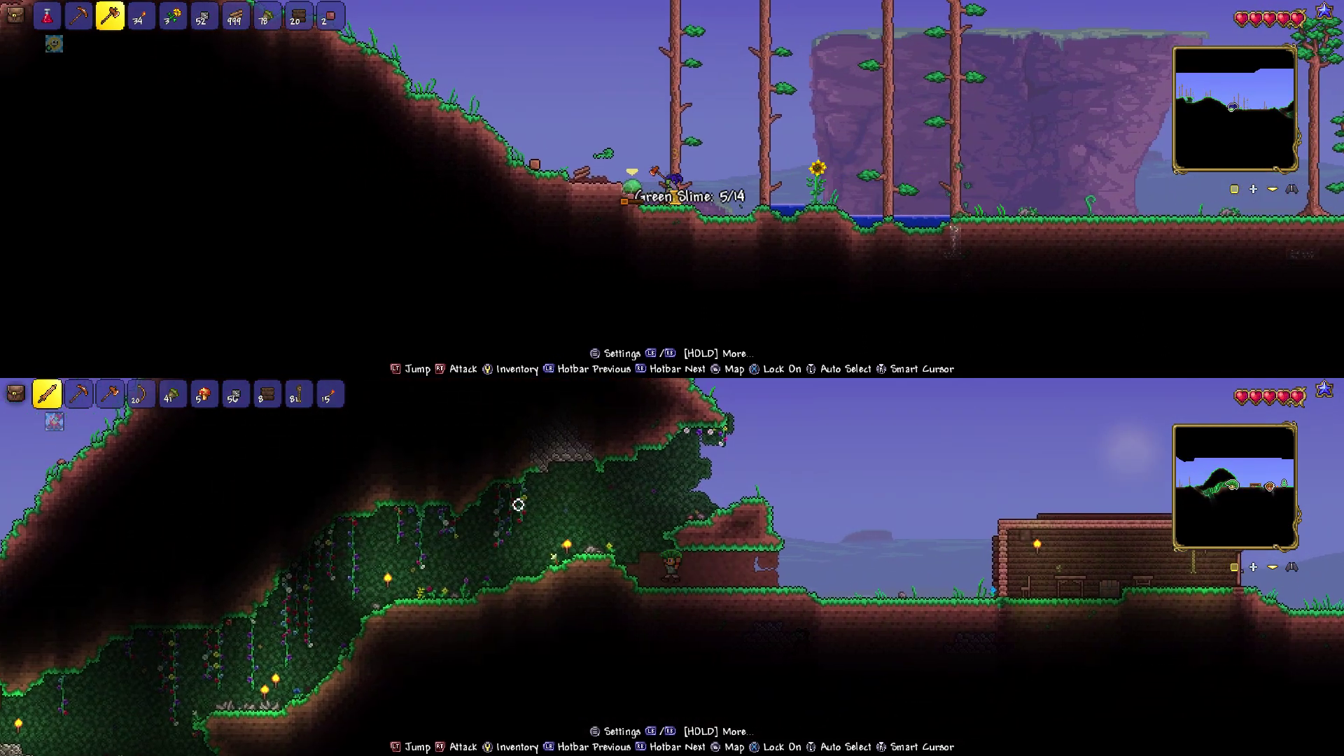
pyautogui.press('Left')
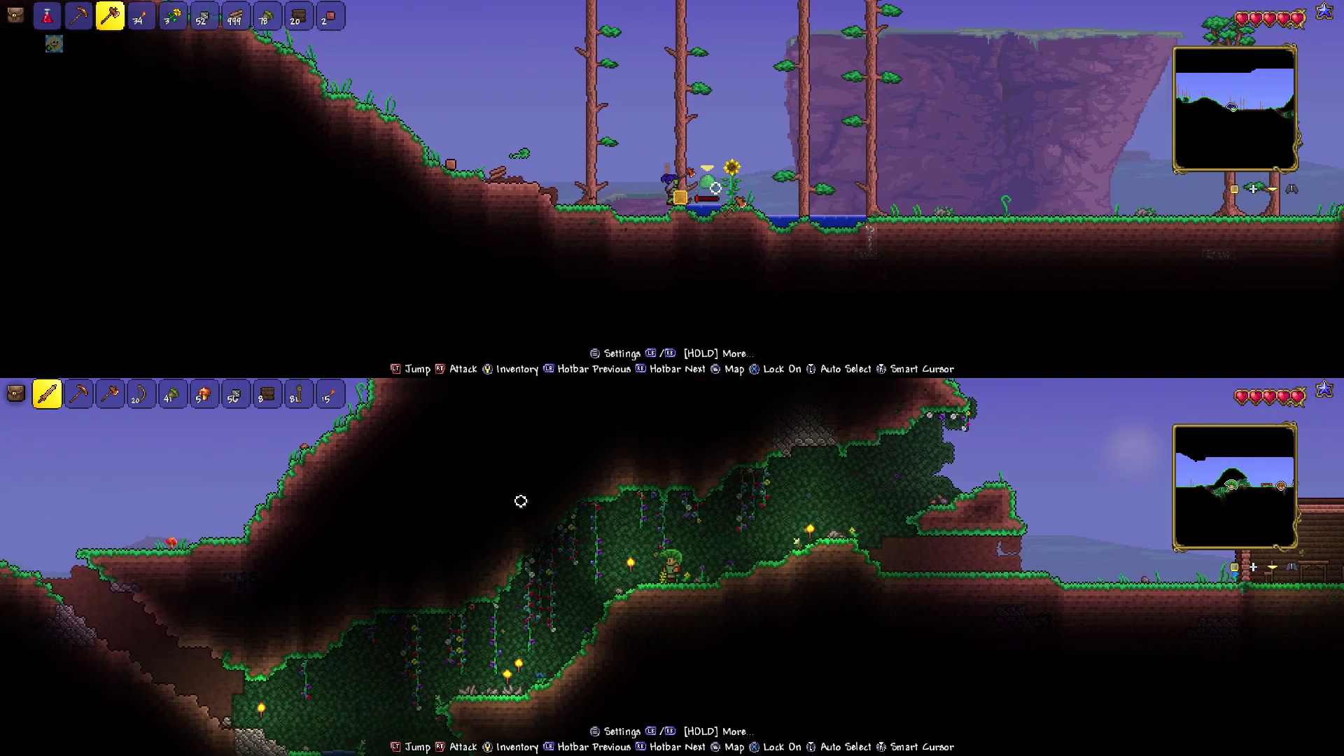
pyautogui.press('Left')
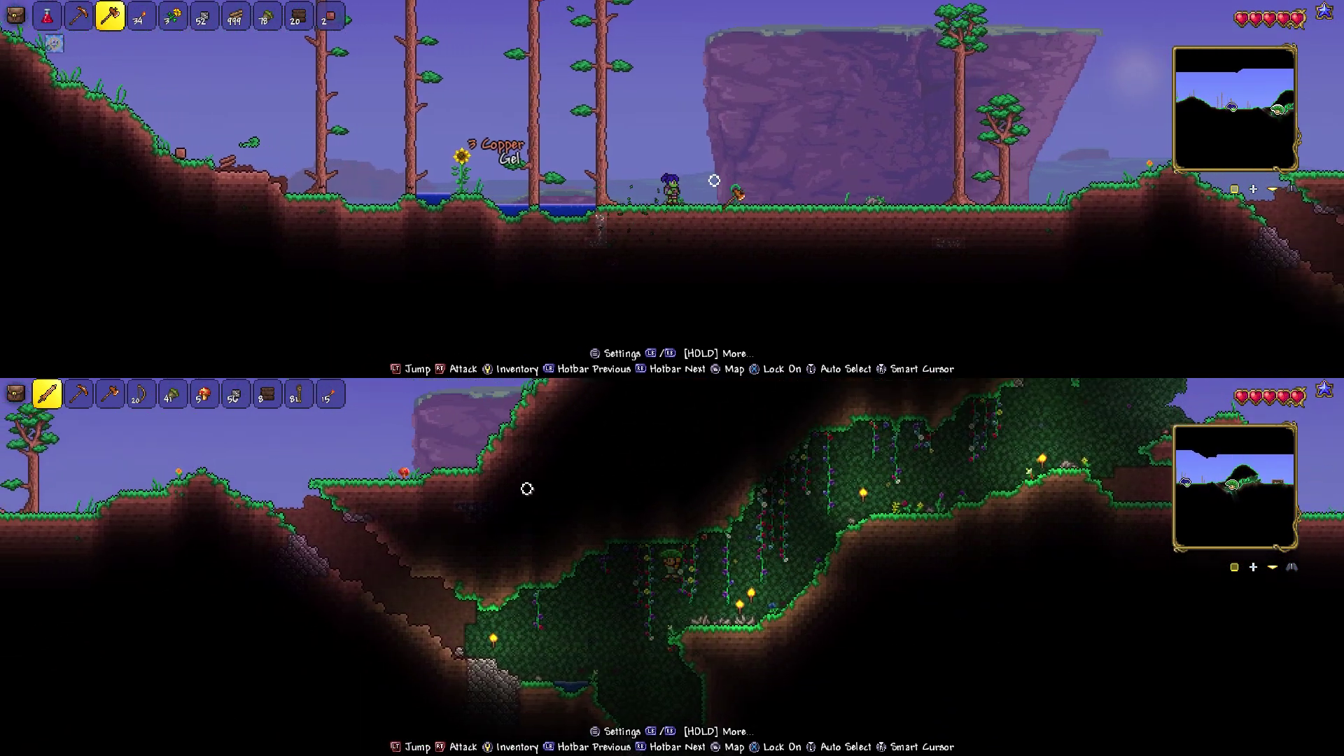
pyautogui.press('Left')
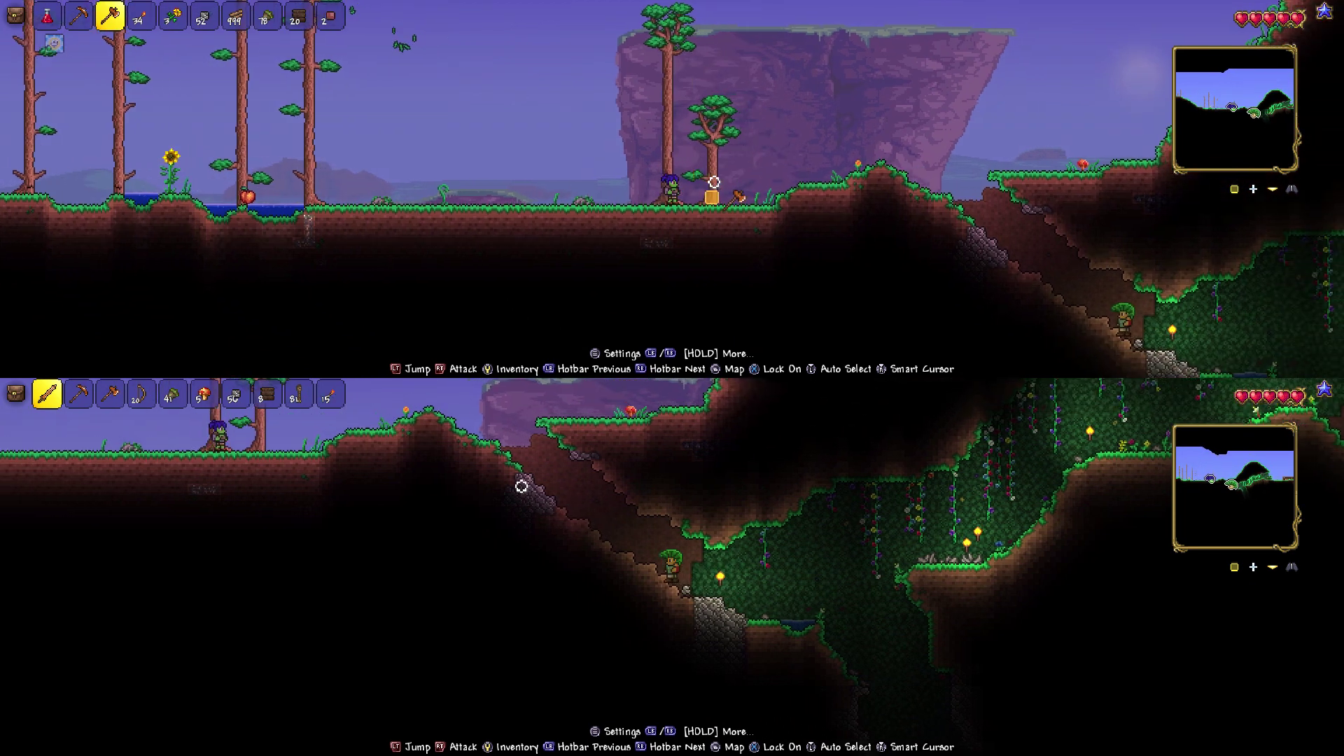
# - Walk the top player up the slope and across the house roof while the bottom player heads left
pyautogui.press('Left')
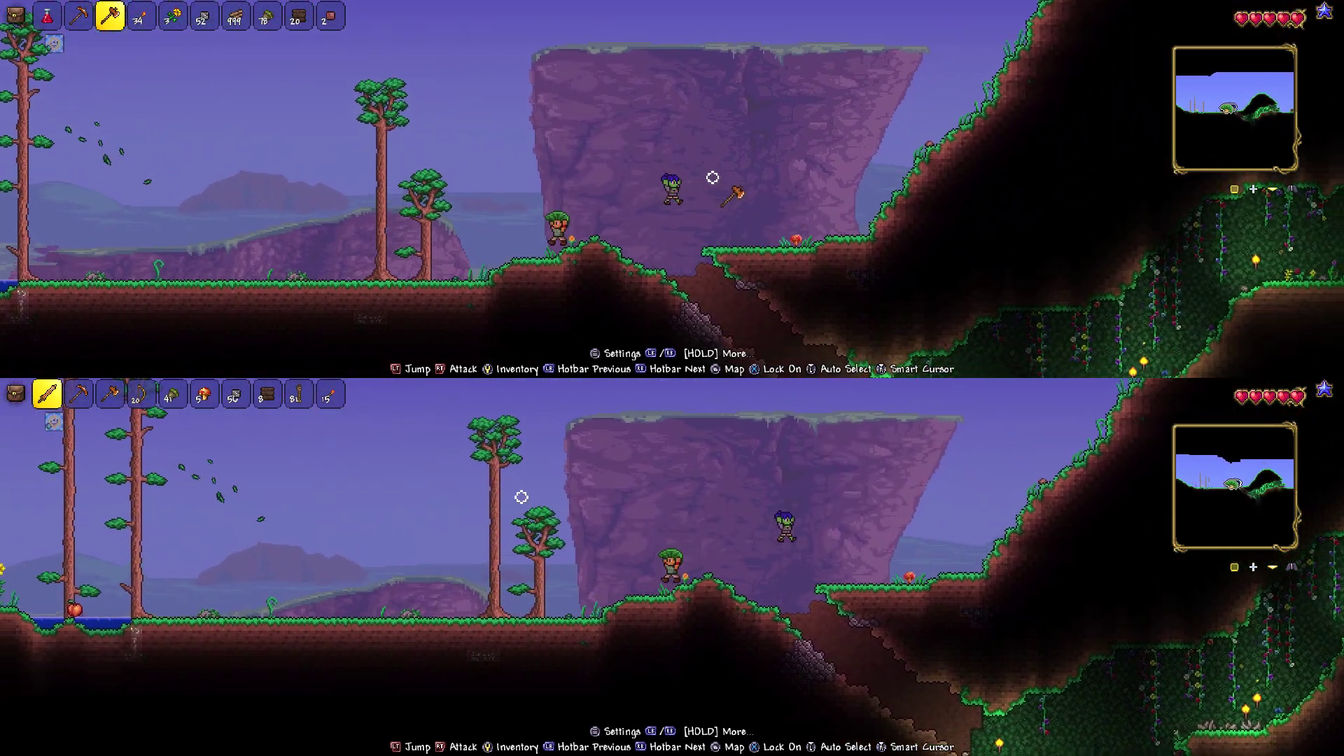
pyautogui.press('Left')
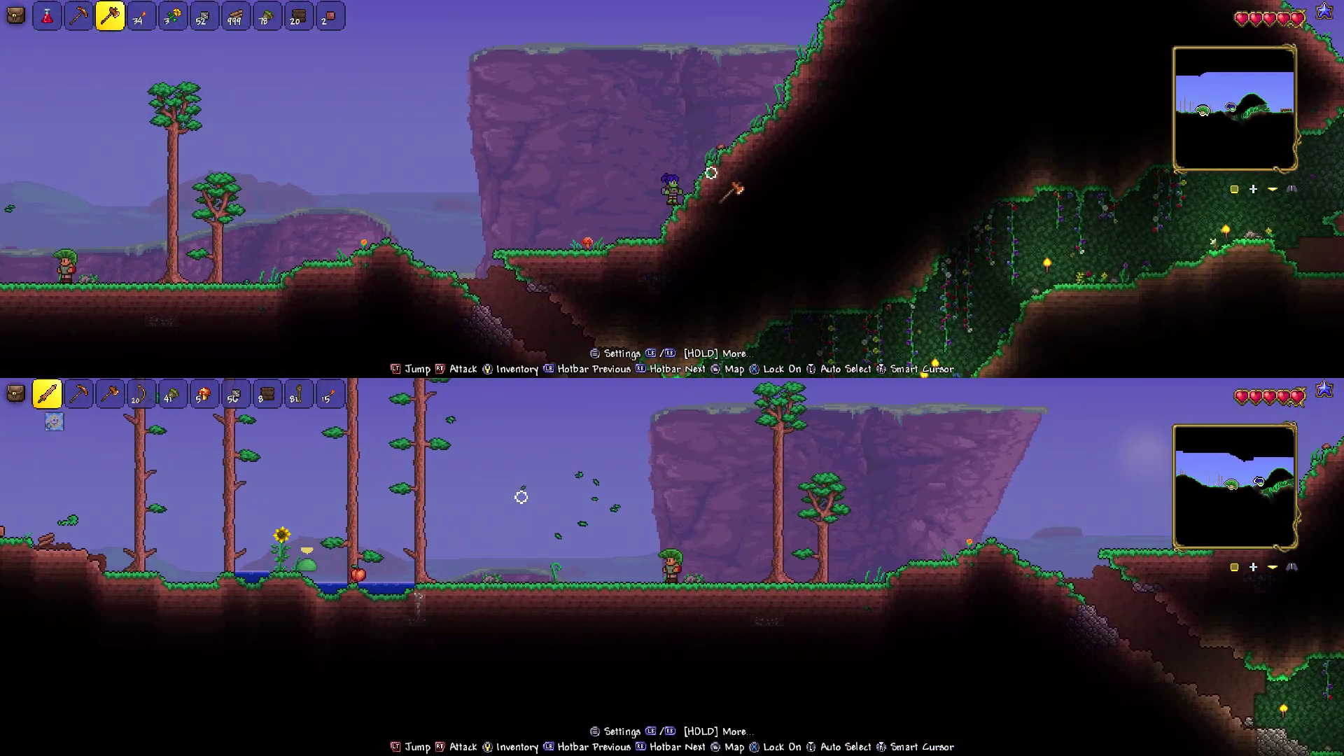
pyautogui.press('Left')
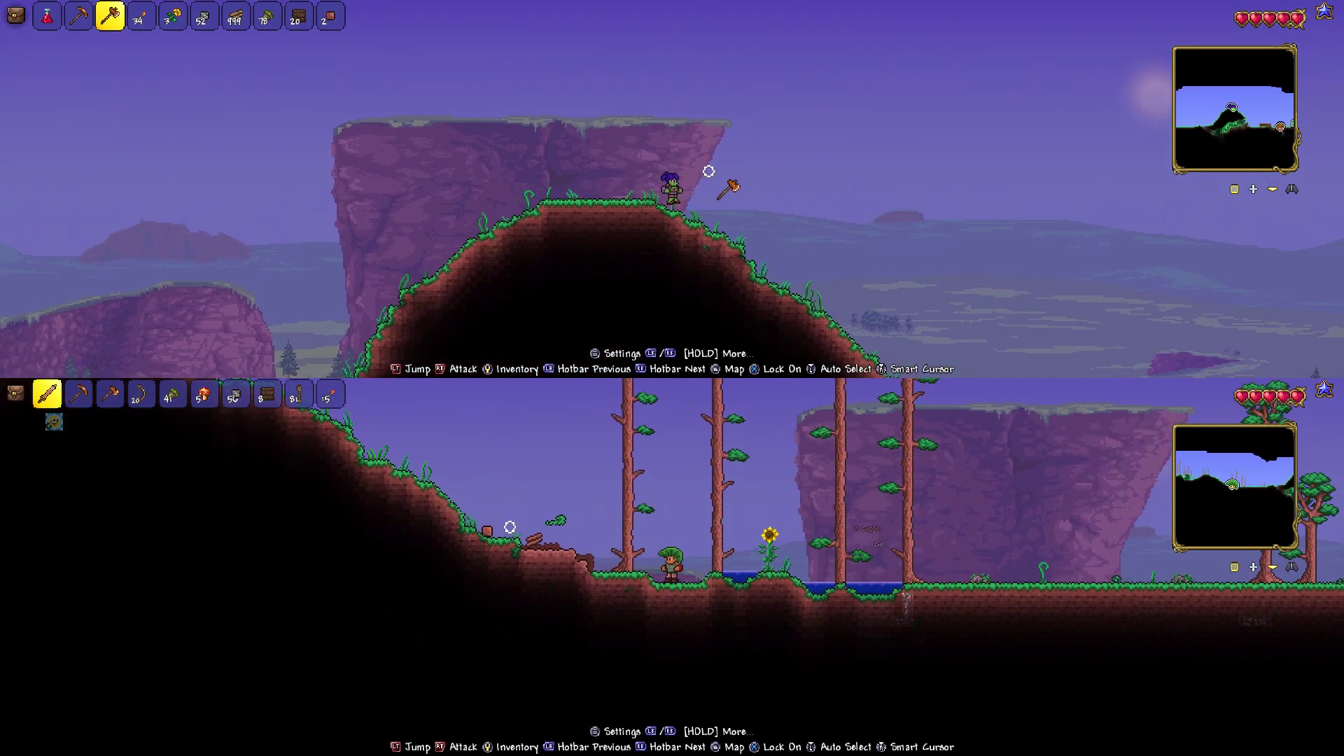
pyautogui.press('Left')
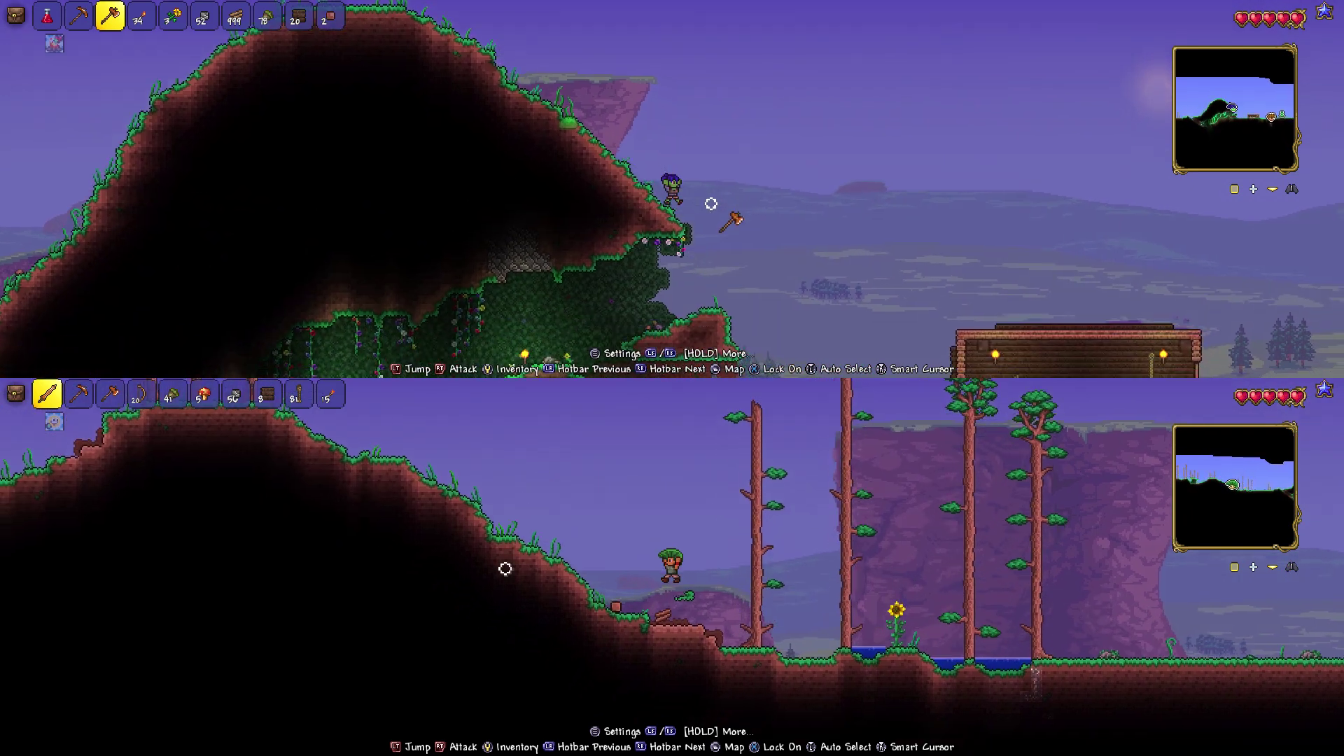
pyautogui.press('Left')
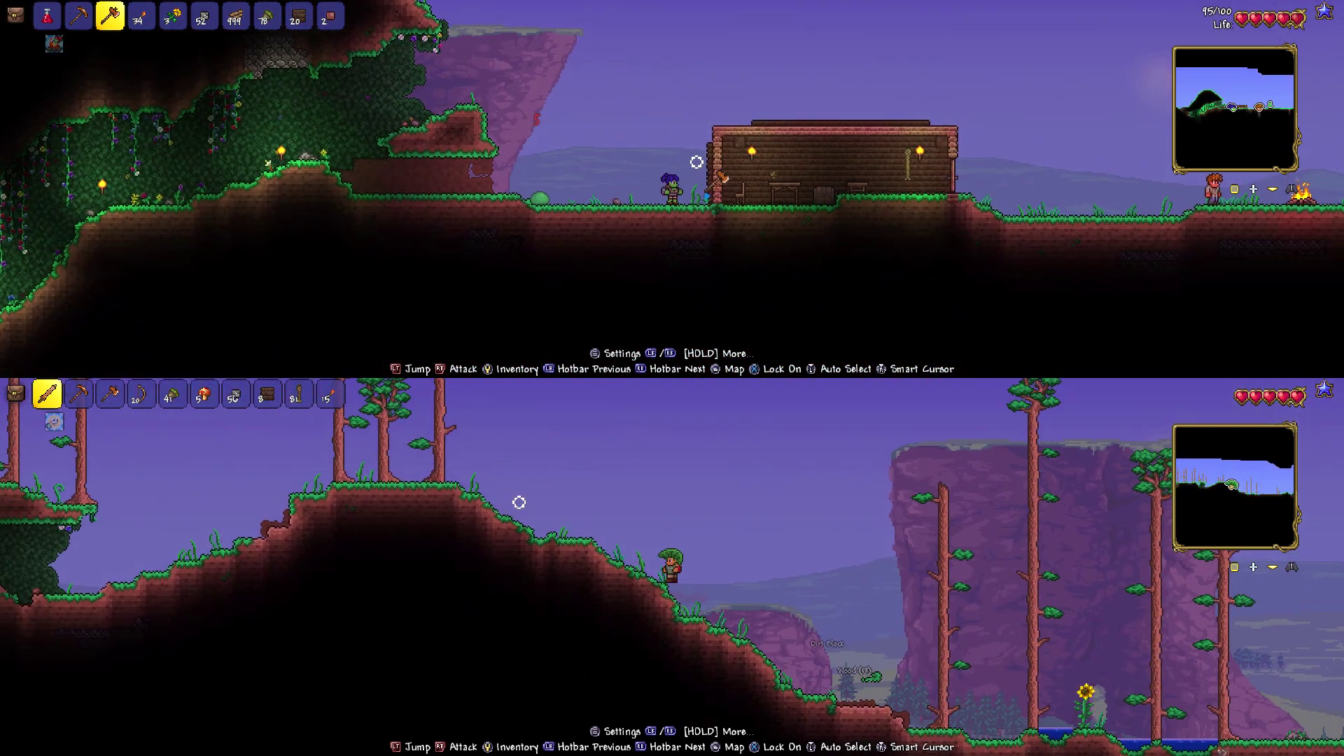
pyautogui.press('Left')
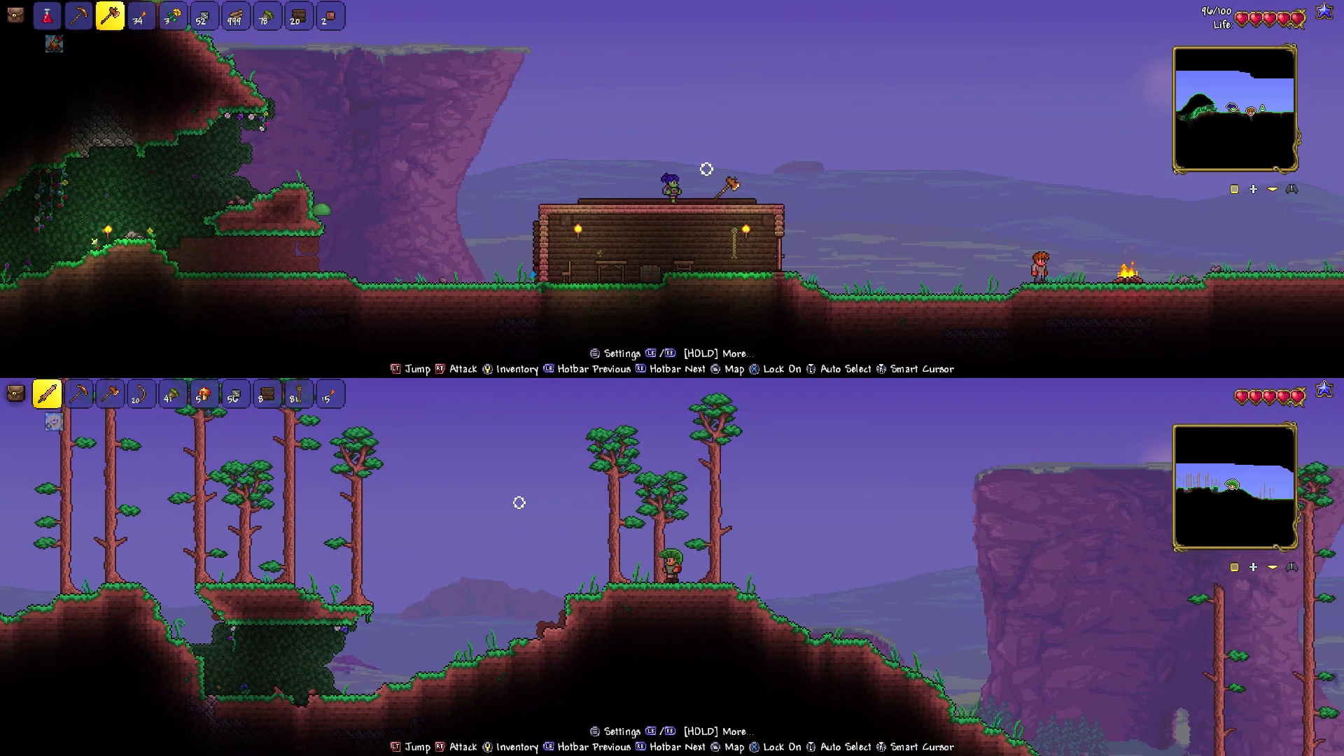
# - Drop the top player beside the house and step inside as the bottom player keeps trekking left
pyautogui.press('Left')
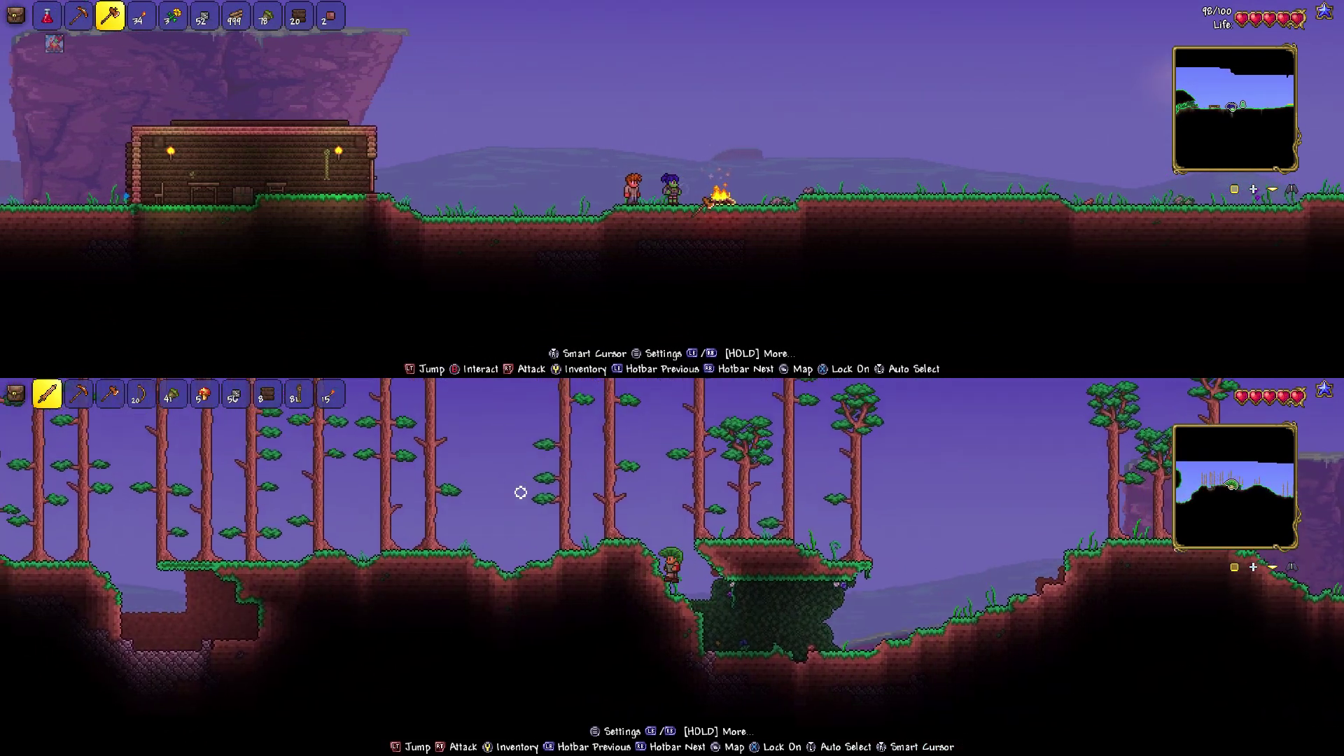
pyautogui.press('Left')
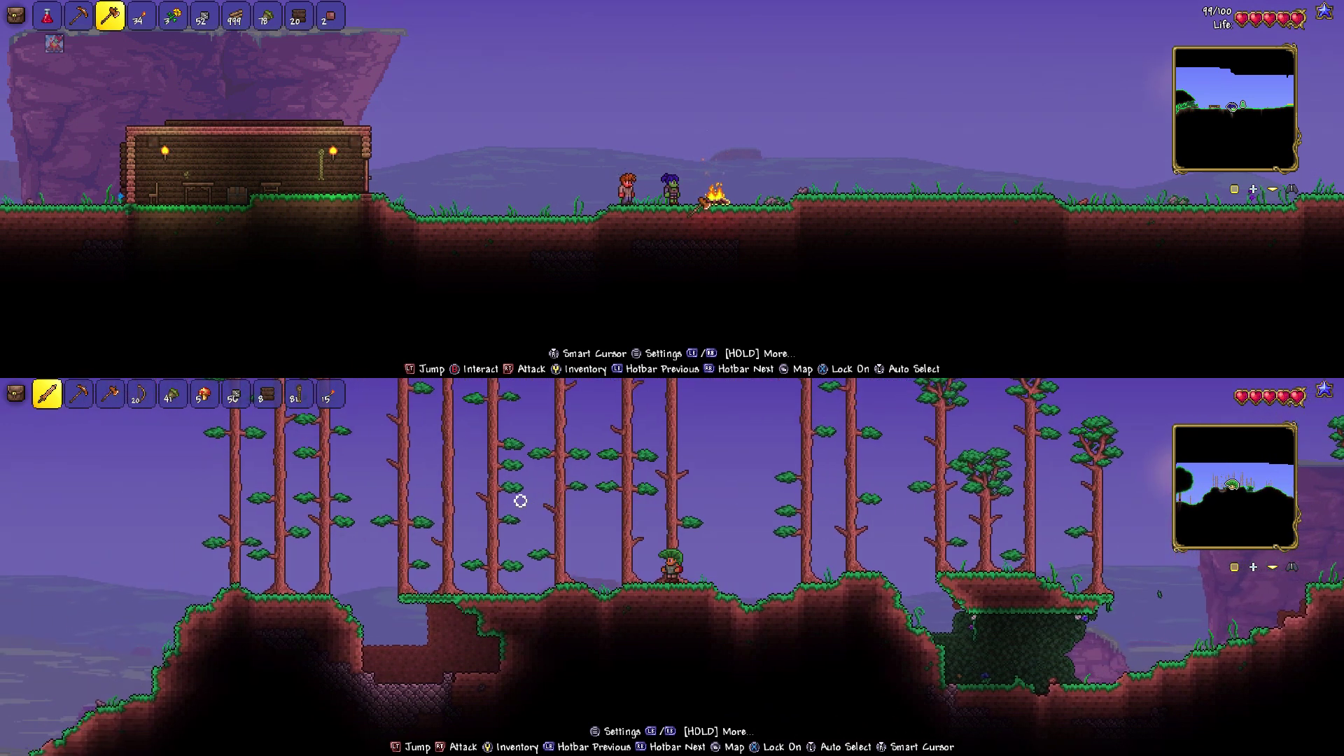
pyautogui.press('Left')
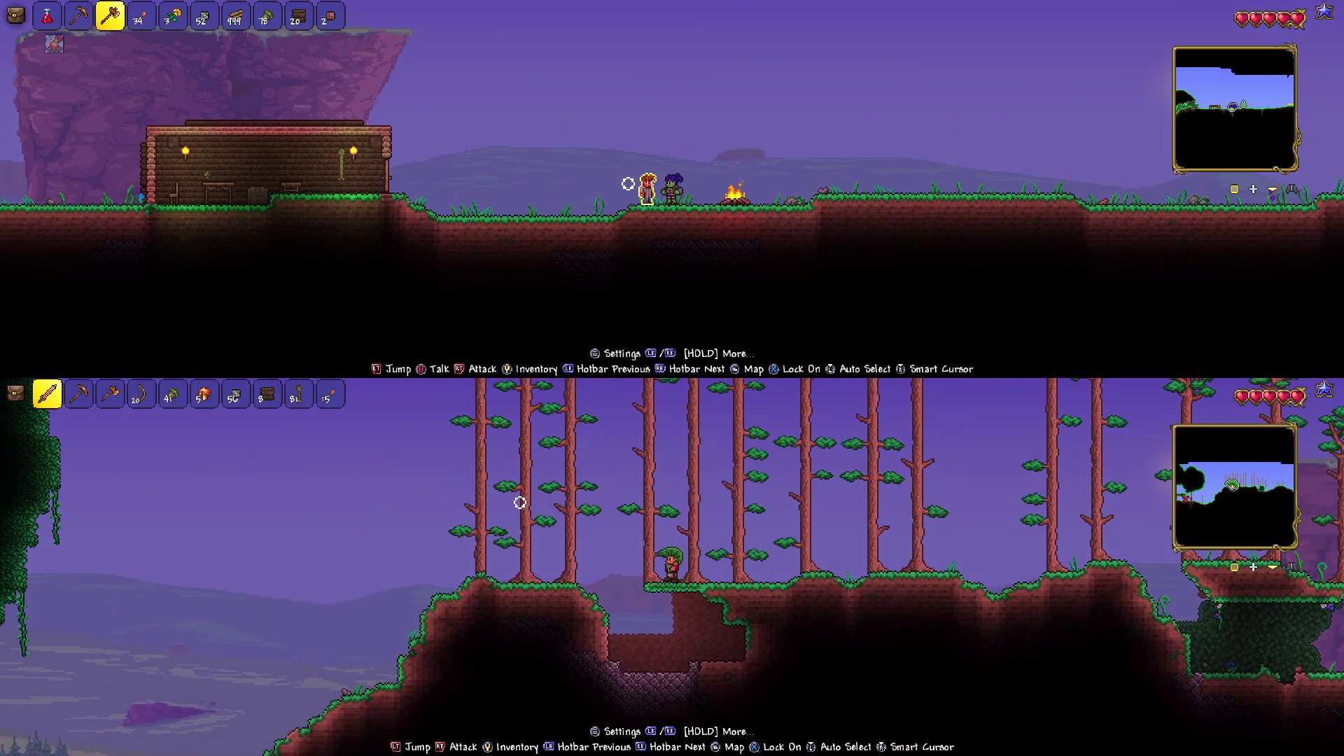
pyautogui.press('Left')
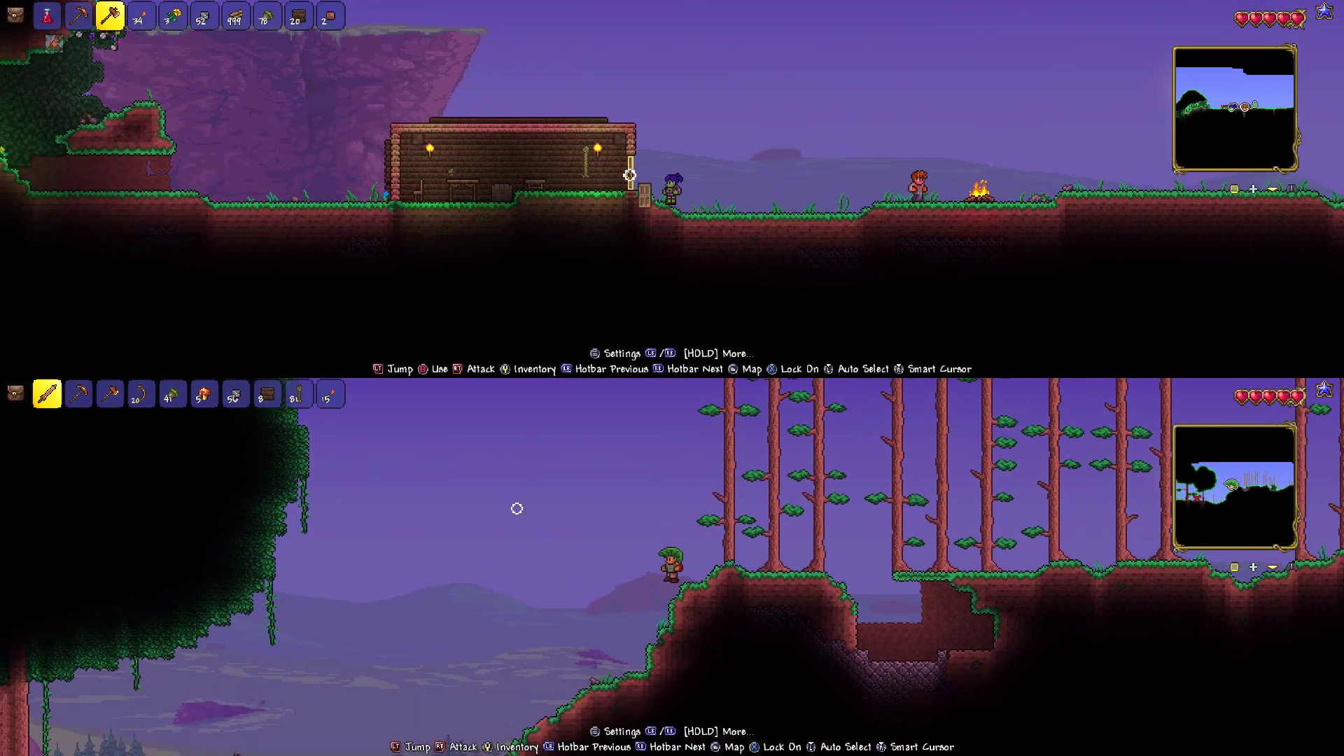
pyautogui.press('Left')
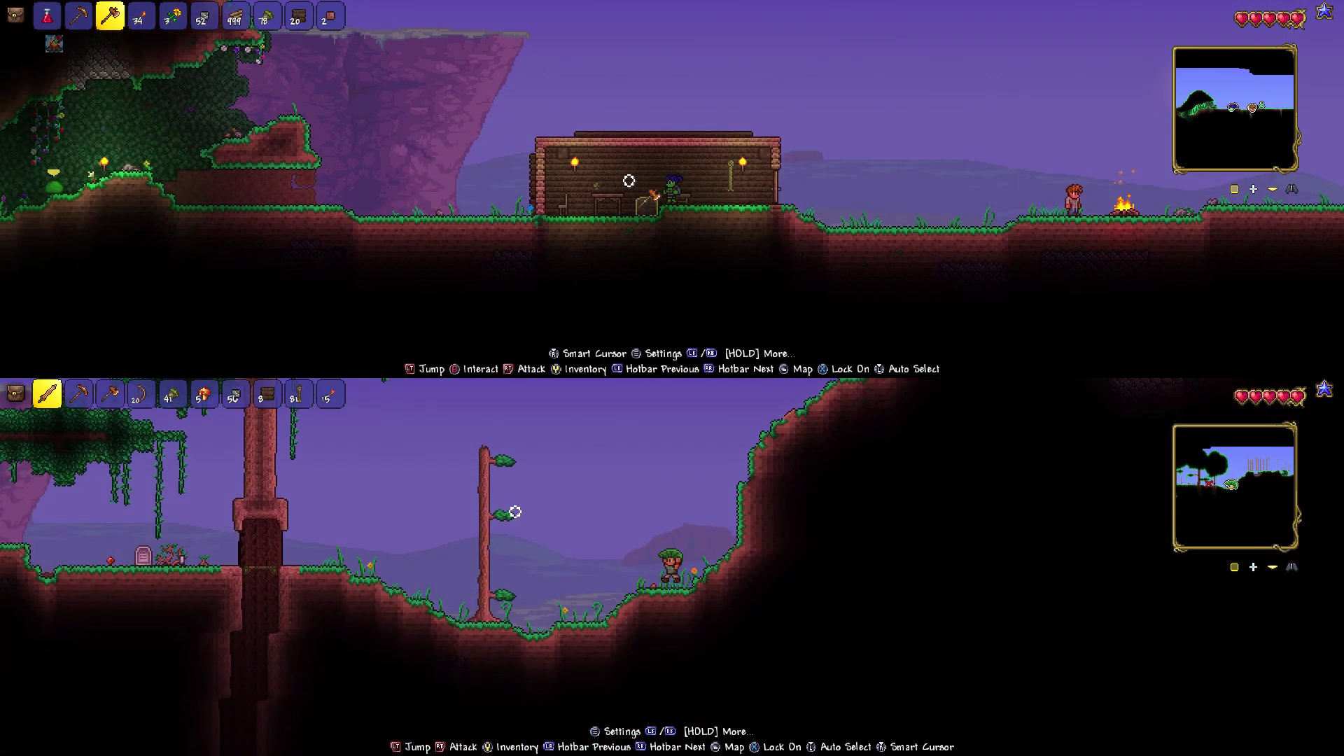
# - Bring the bottom player to the tombstone for 22 silver; open the top player's inventory
pyautogui.press('Left')
pyautogui.press('Left')
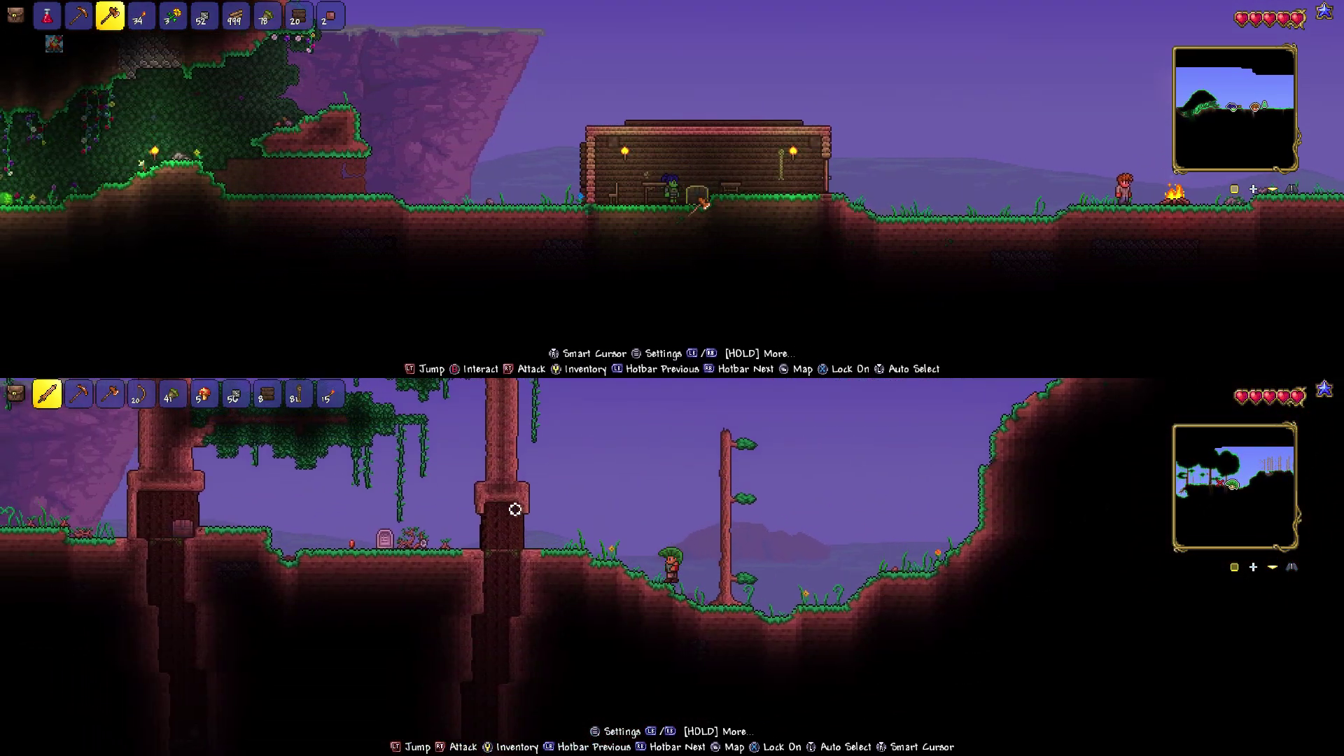
pyautogui.press('Left')
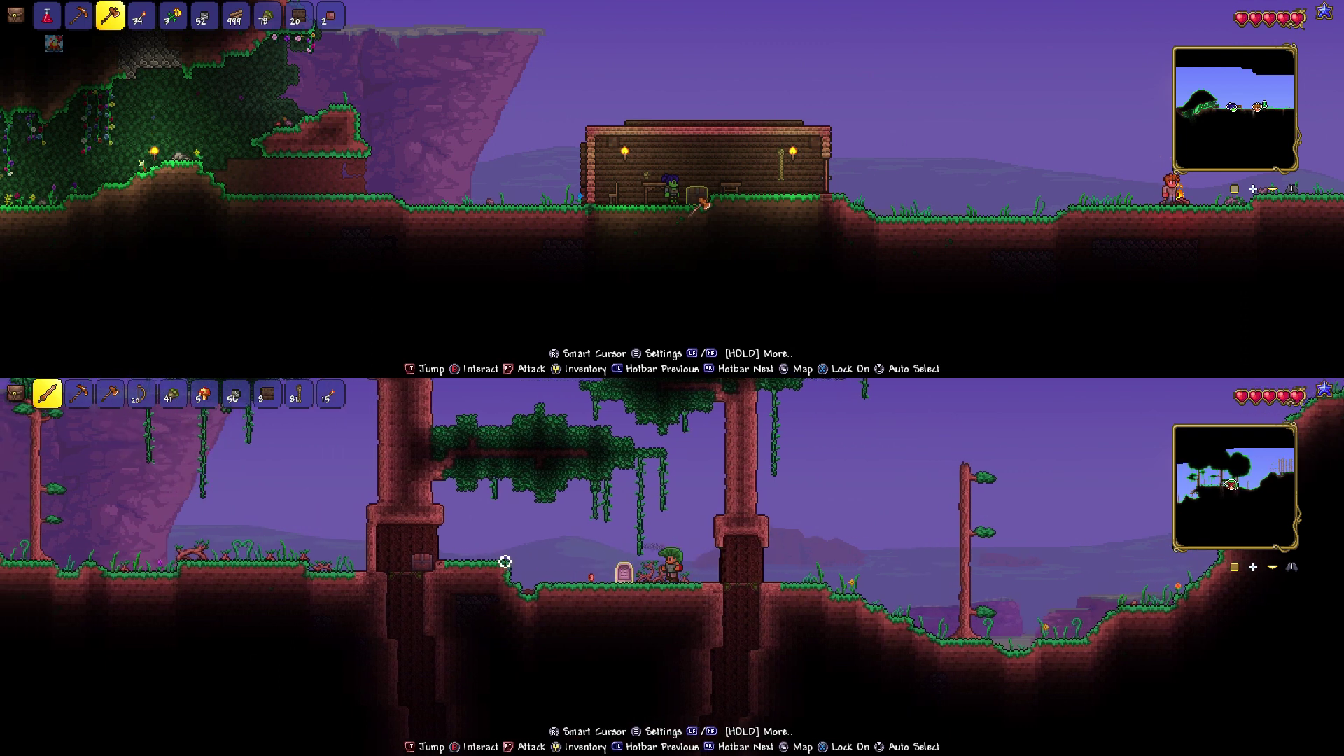
pyautogui.press('Left')
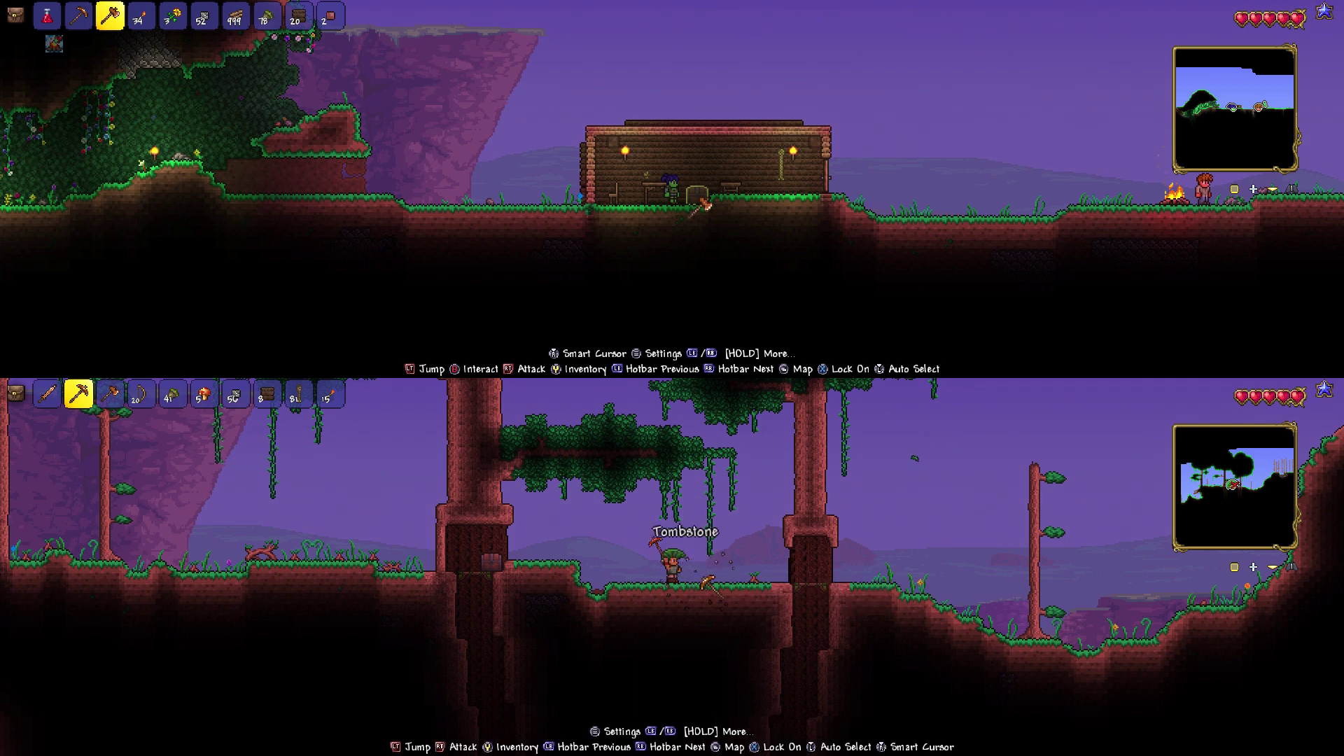
pyautogui.press('Right')
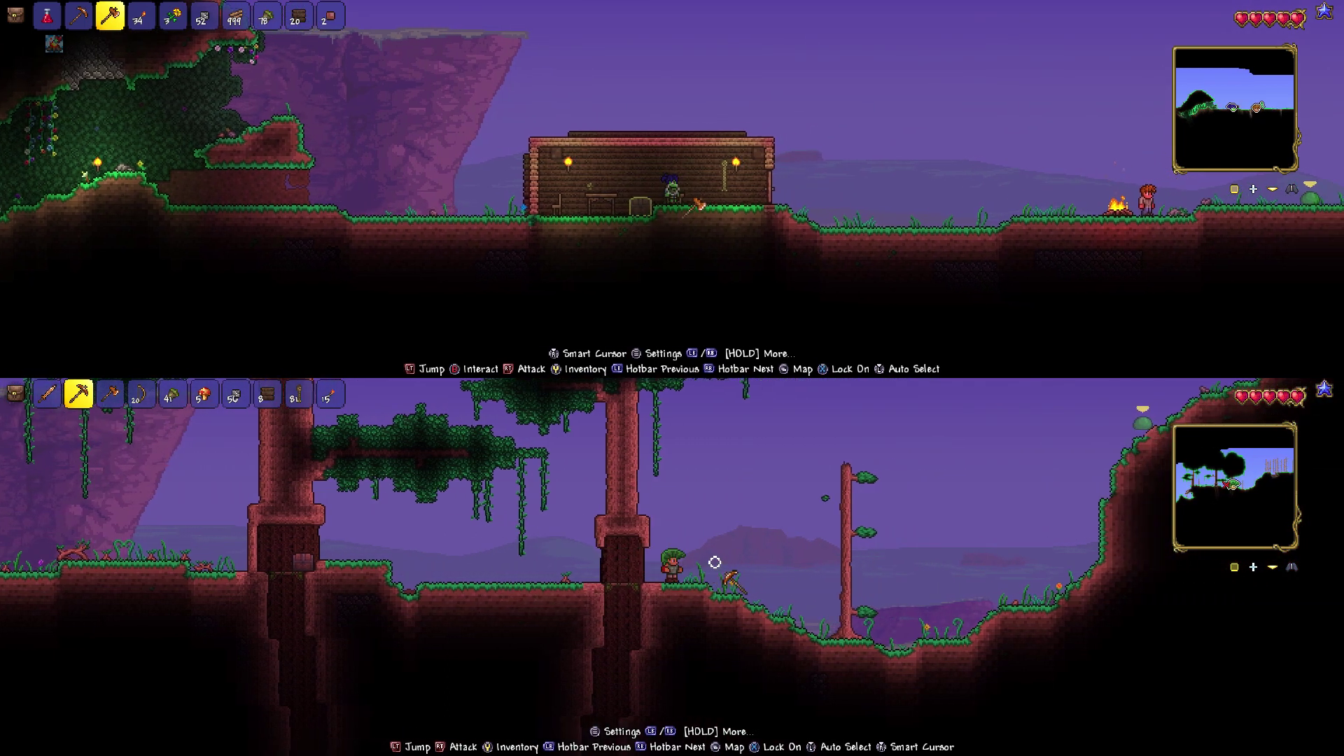
pyautogui.press('Escape')
pyautogui.press('Left')
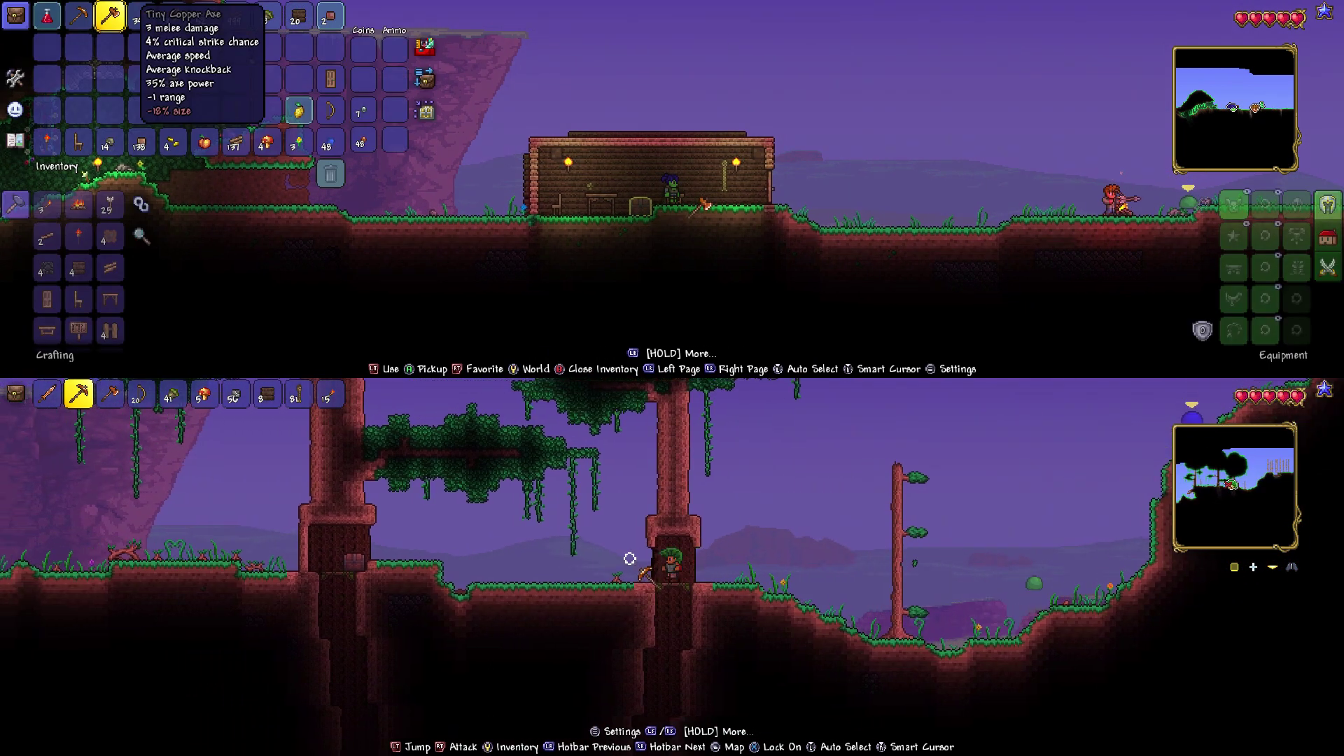
# - Scroll the top player's crafting list down to the Wooden Arrow and Wooden Fence recipes
pyautogui.press('Right')
pyautogui.press('Down')
pyautogui.press('Down')
pyautogui.press('Down')
pyautogui.press('Down')
pyautogui.press('Down')
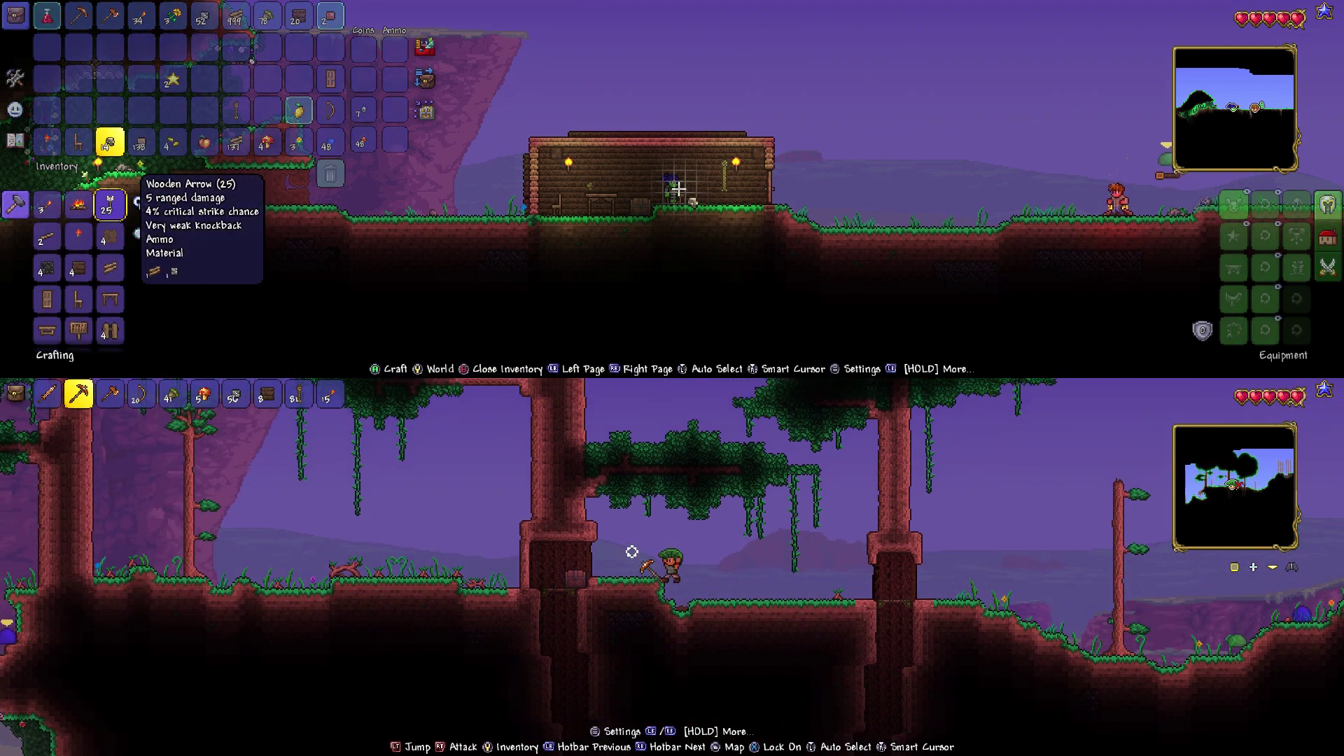
pyautogui.press('Down')
pyautogui.press('Down')
pyautogui.press('Left')
pyautogui.press('Down')
pyautogui.press('Down')
# - Open and close the chest with the bottom player, who then mines; reach the Copper Coin recipe
pyautogui.press('Escape')
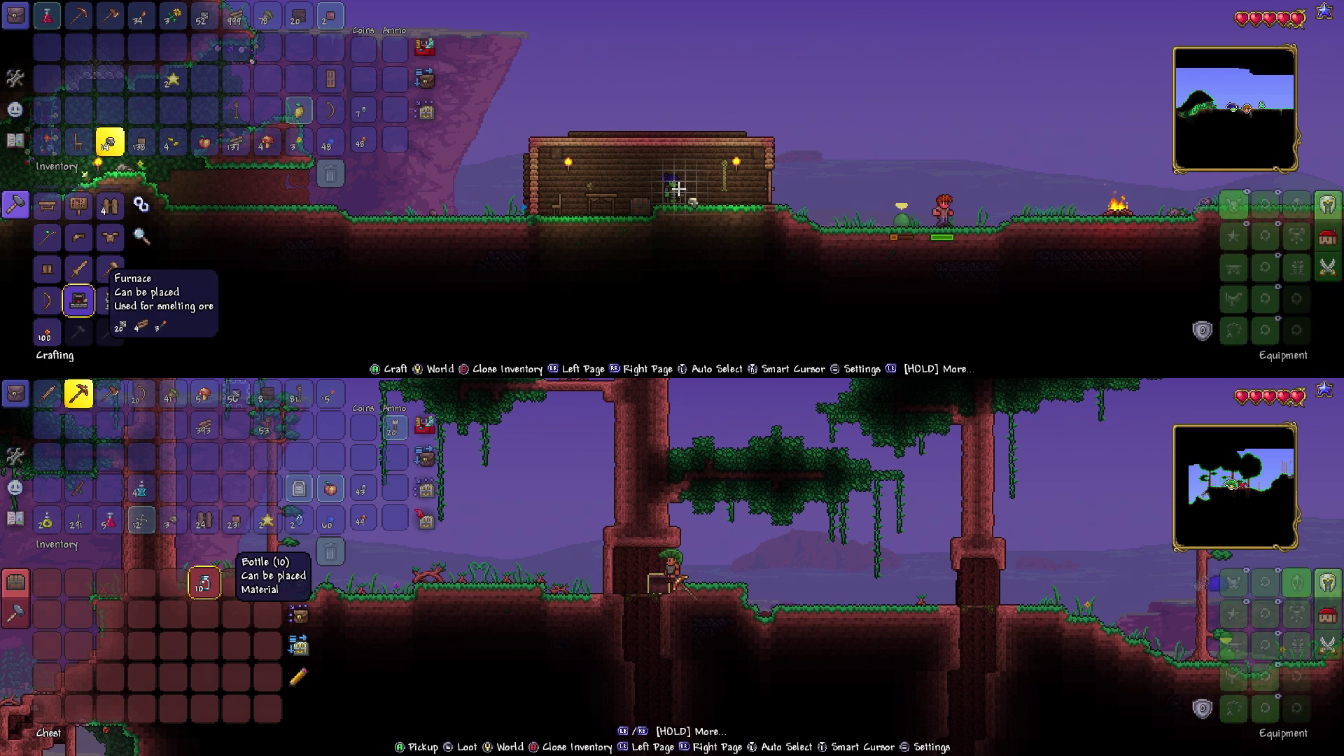
pyautogui.press('Escape')
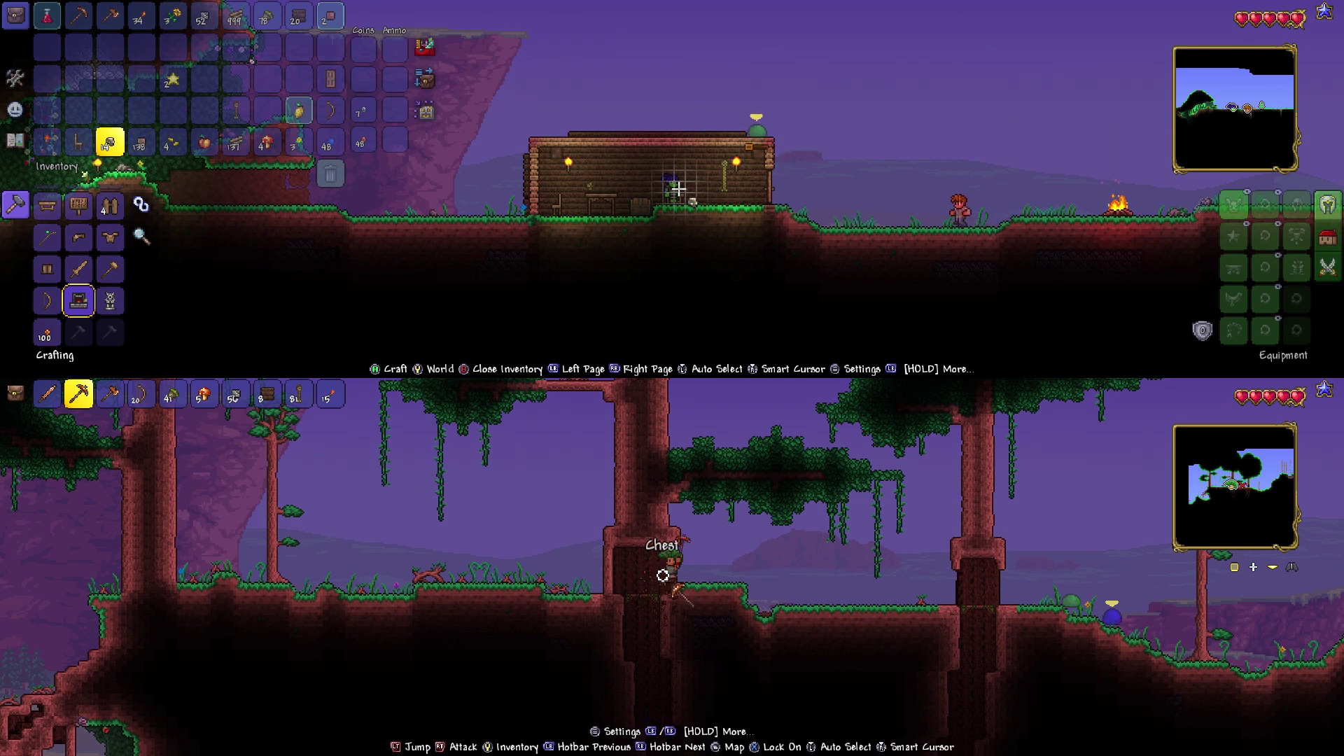
pyautogui.press('d')
pyautogui.press('Down')
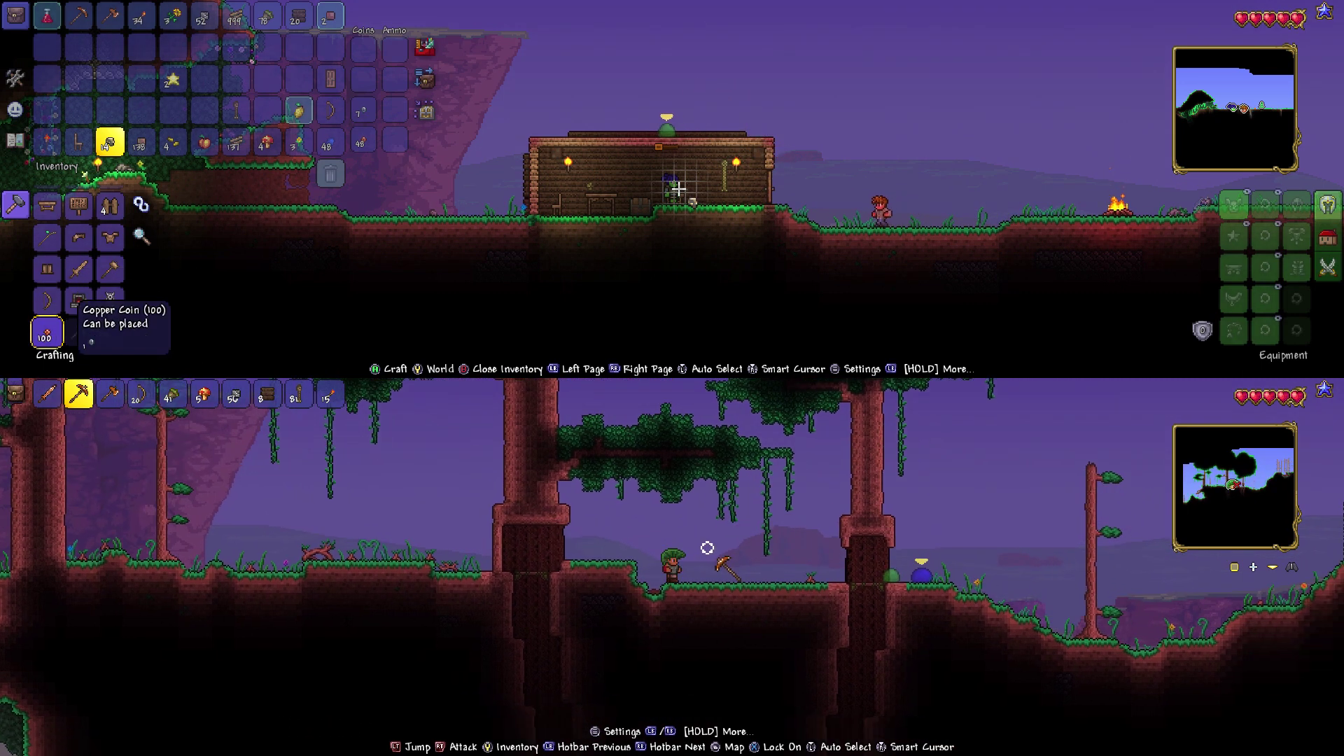
pyautogui.press('a')
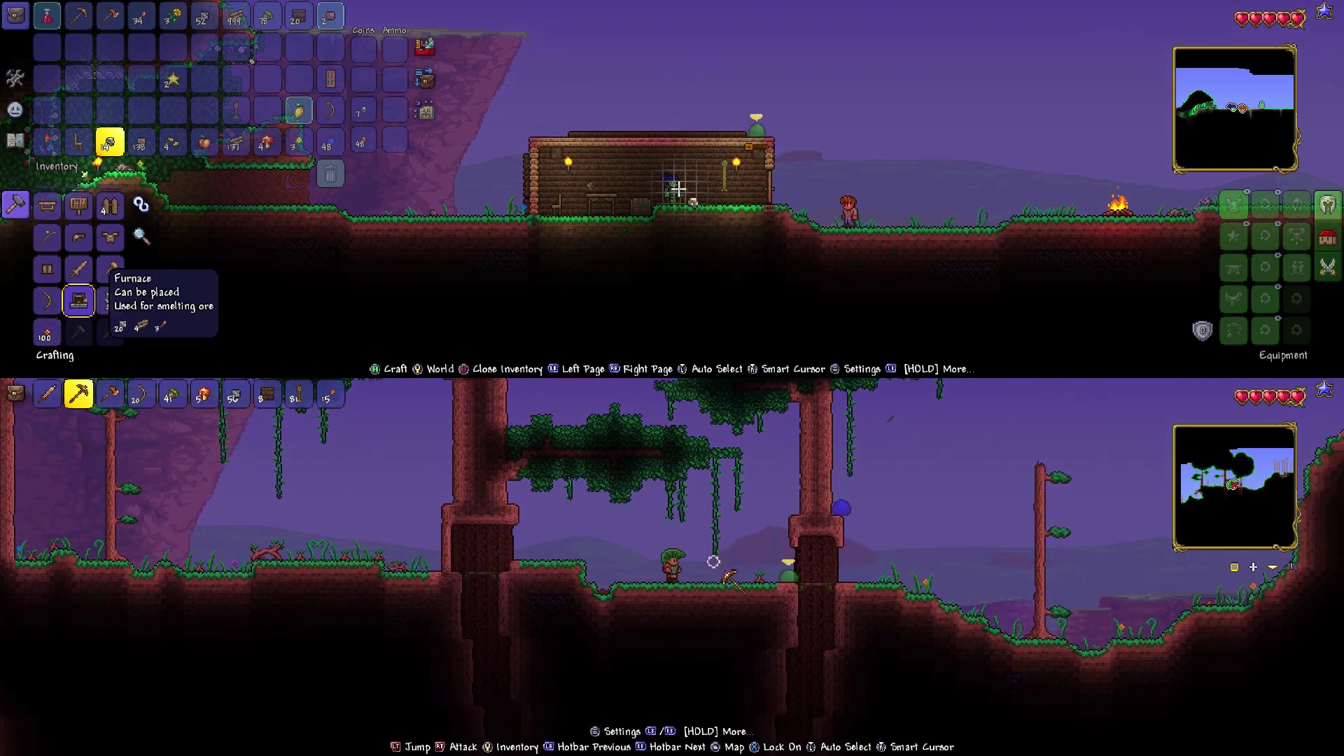
pyautogui.press('d')
pyautogui.click(664, 564)
# - Browse the Furnace, Wooden Bow and Wooden Table recipes, then close the top player's inventory
pyautogui.press('d')
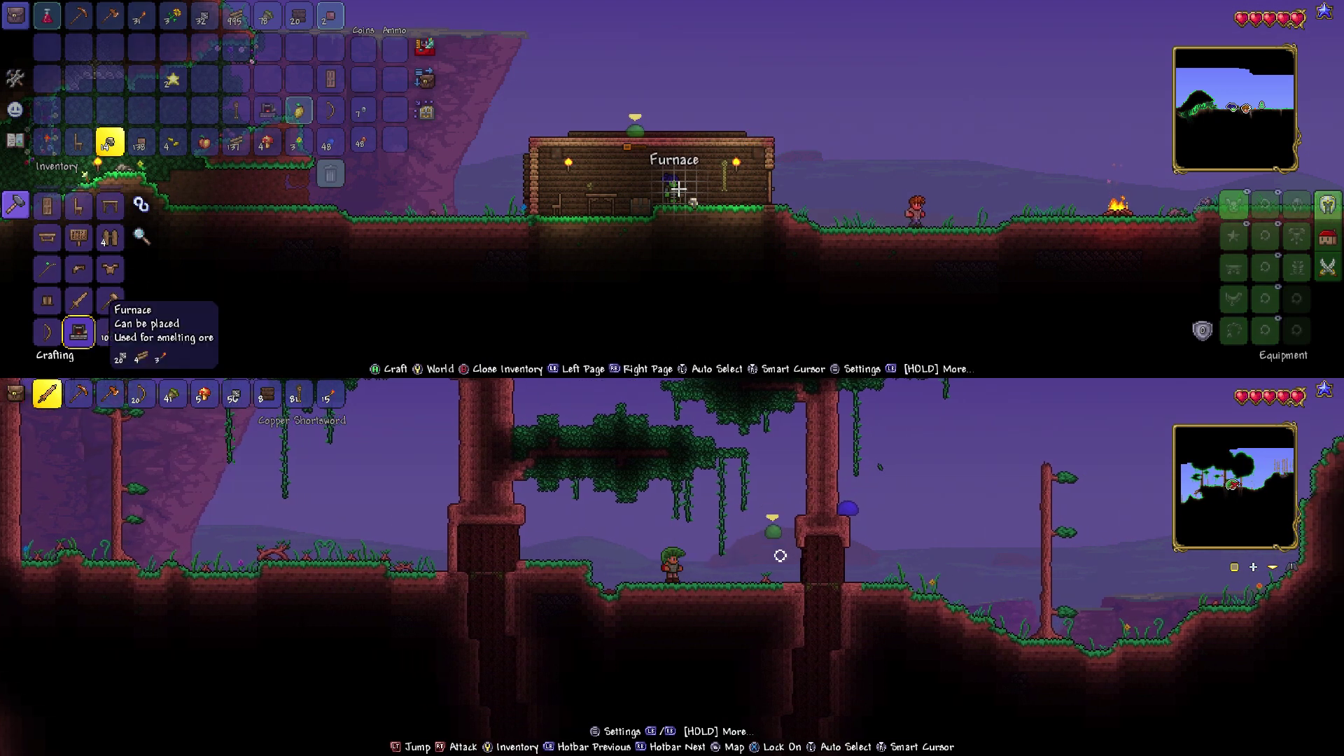
pyautogui.press('Down')
pyautogui.press('d')
pyautogui.press('Down')
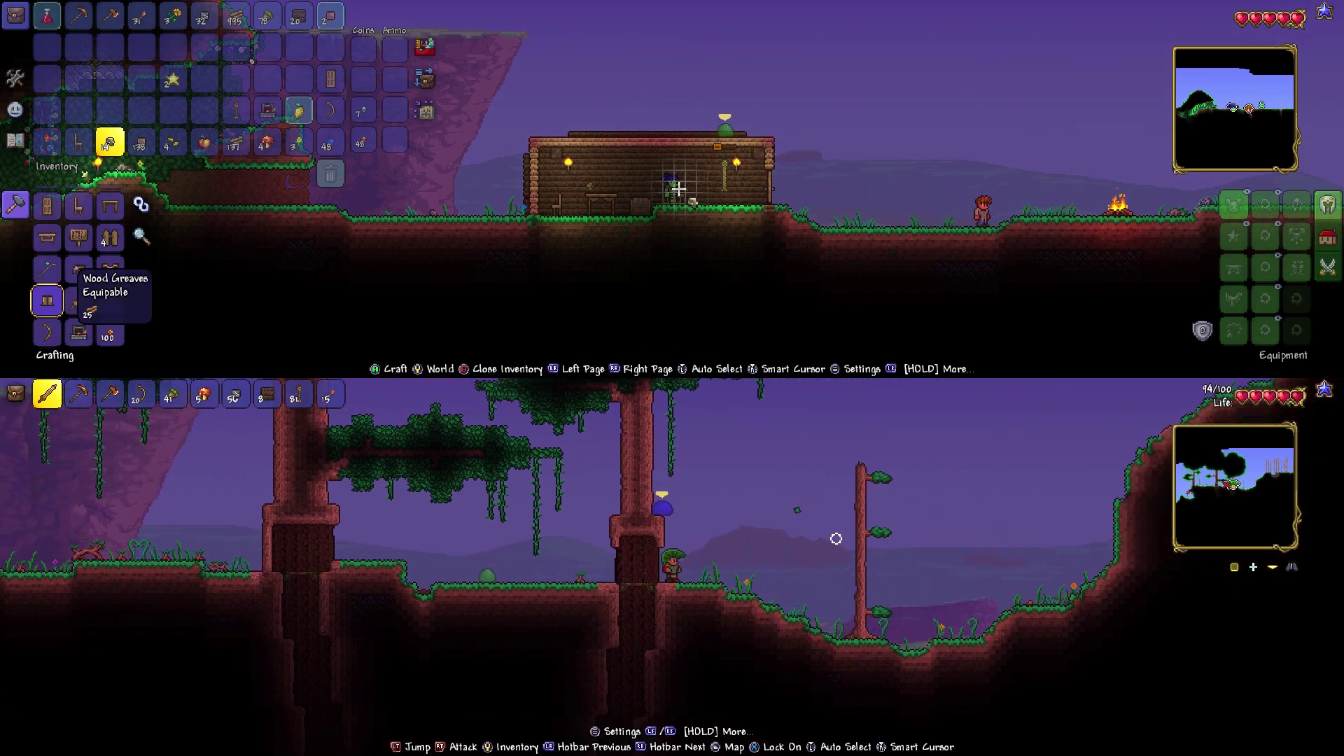
pyautogui.press('Down')
pyautogui.press('Down')
pyautogui.press('d')
pyautogui.press('Escape')
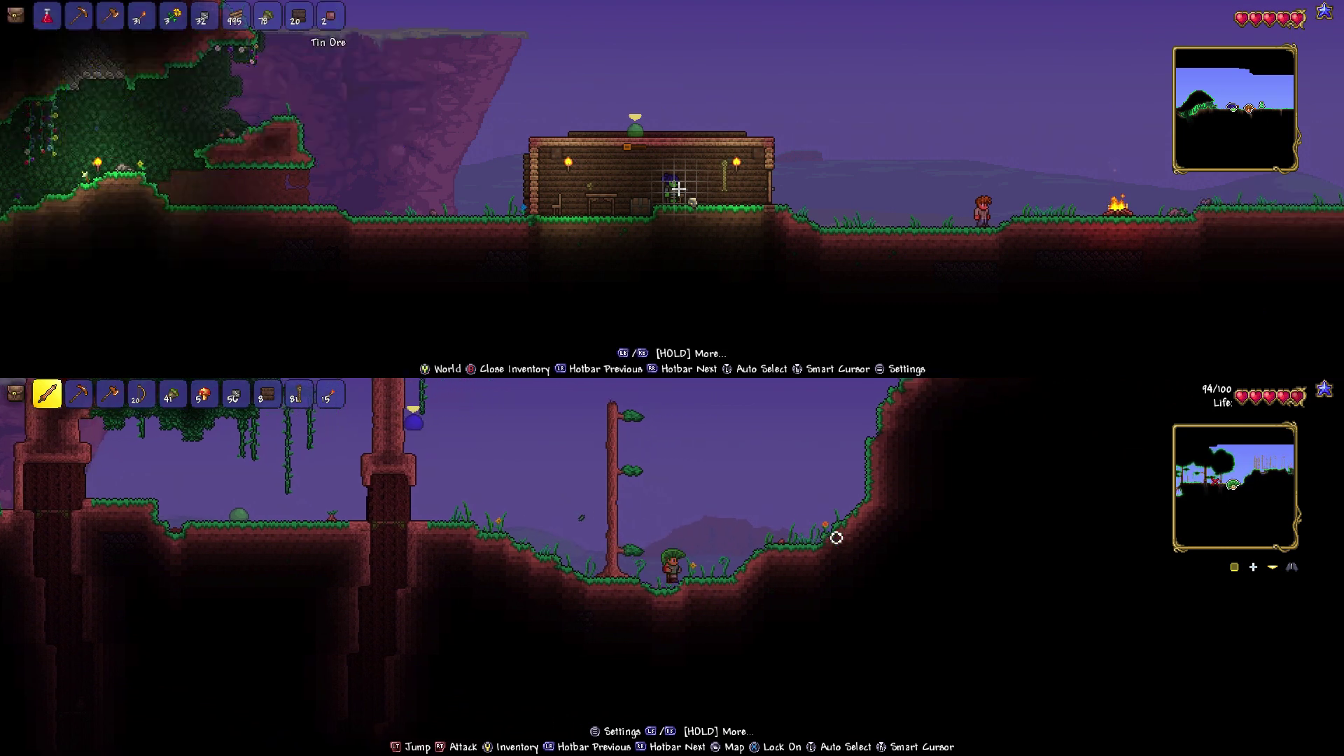
# - Reopen the top player's inventory and step through the slots toward the Rope
pyautogui.press('d')
pyautogui.press('Escape')
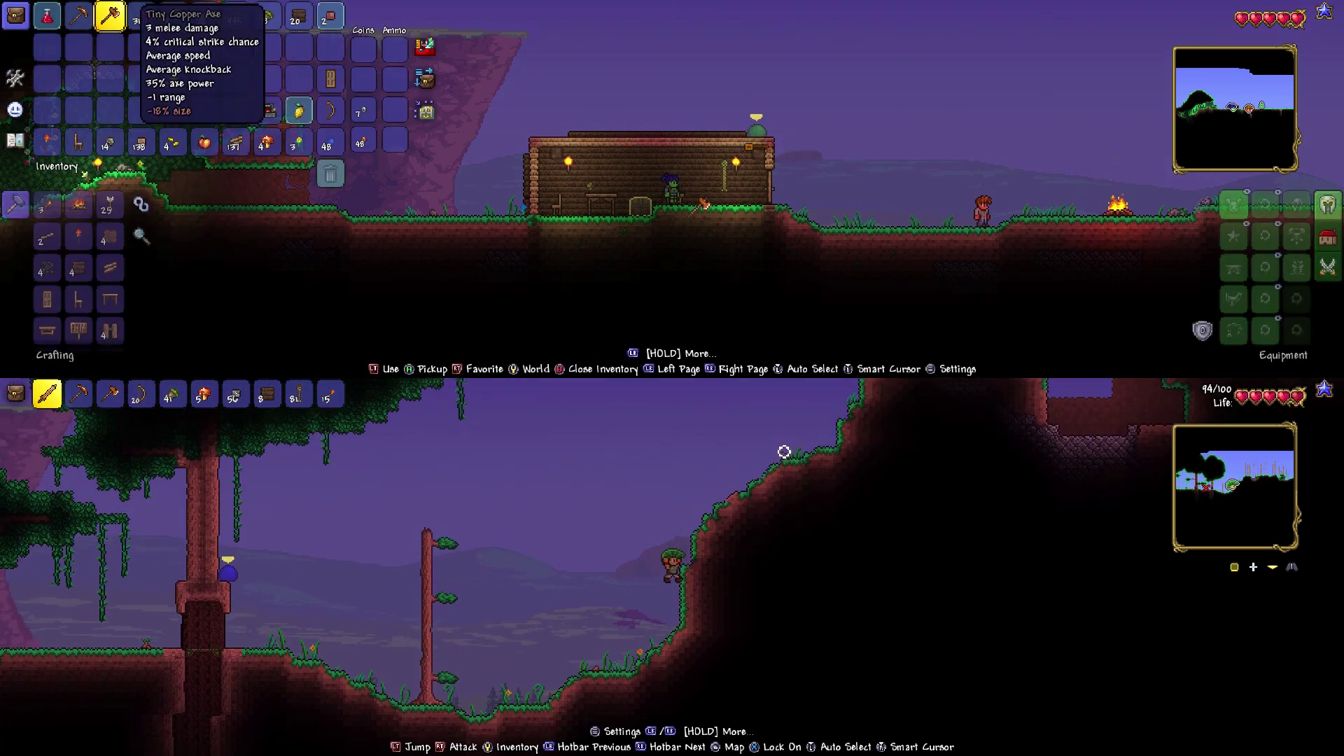
pyautogui.press('d')
pyautogui.press('Right')
pyautogui.press('Right')
pyautogui.press('Down')
pyautogui.press('Right')
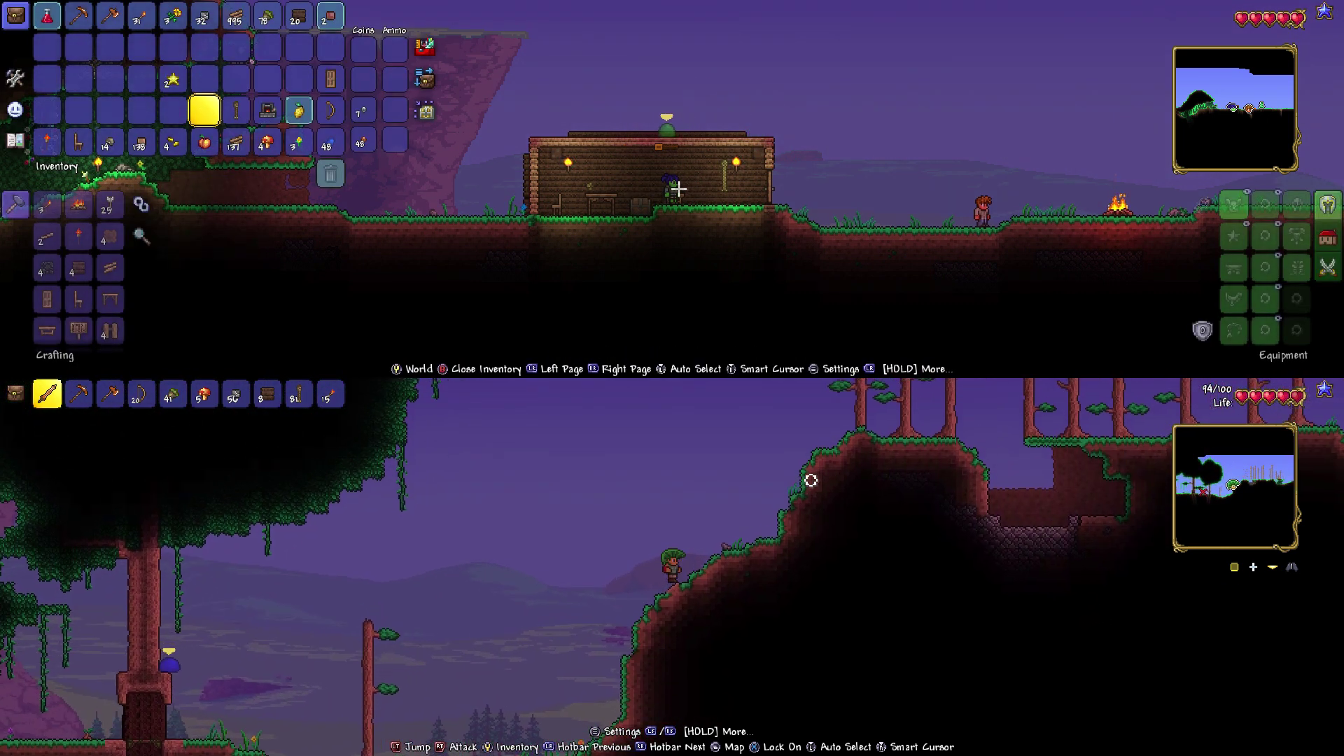
pyautogui.press('Right')
pyautogui.press('space')
# - Walk the bottom player over the hill and pit; close the top inventory with the Furnace ready
pyautogui.press('d')
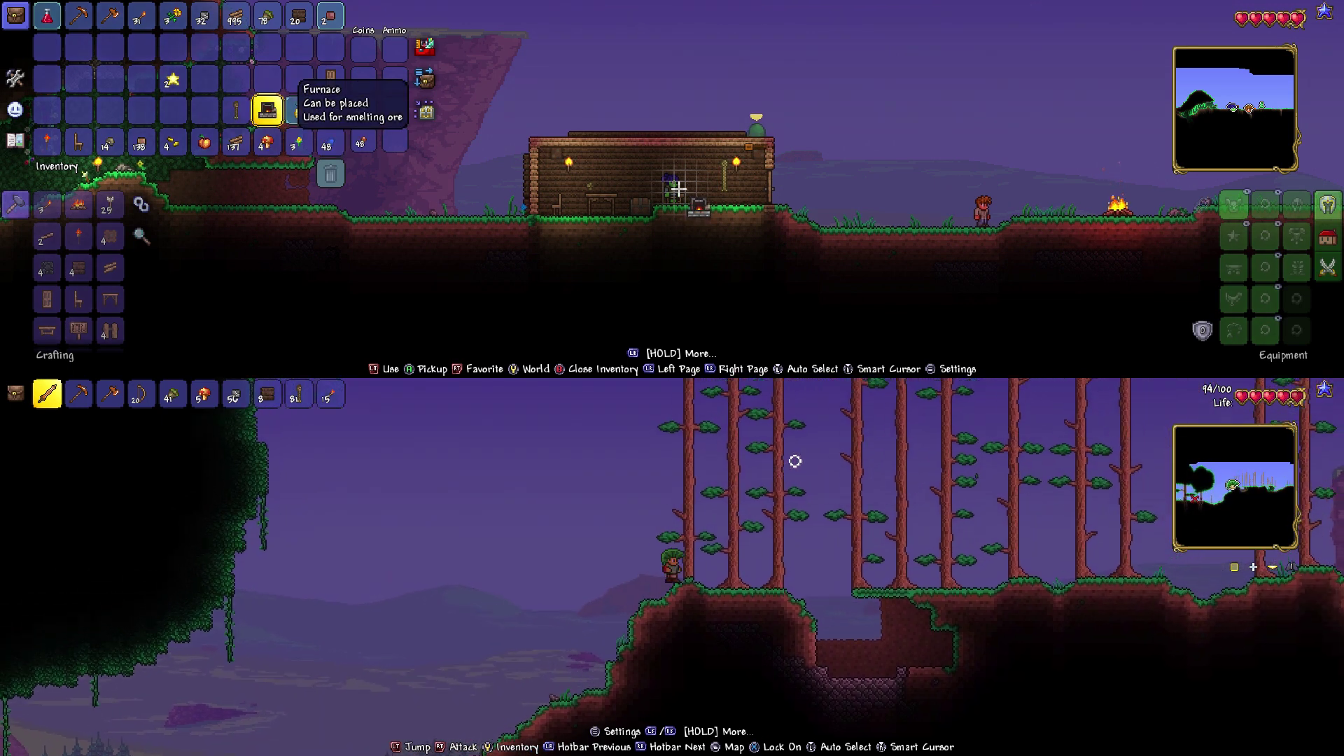
pyautogui.press('d')
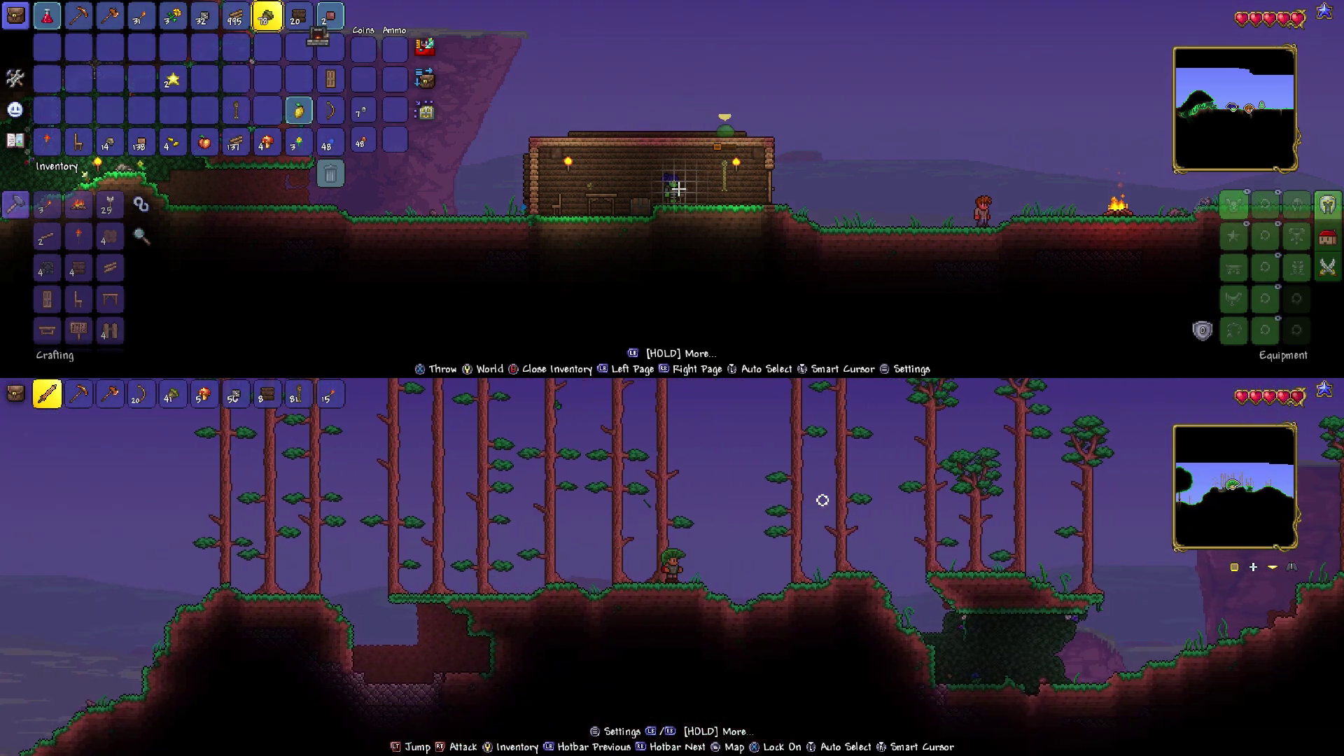
pyautogui.press('d')
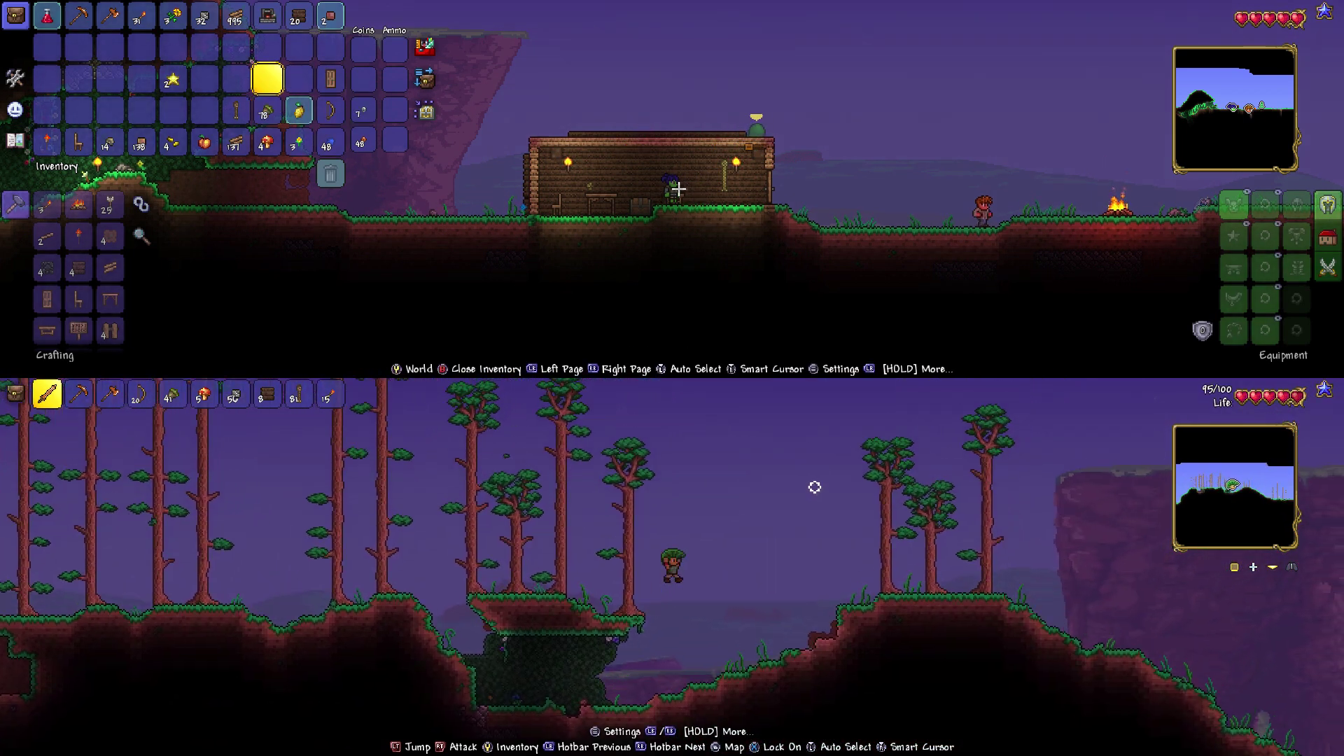
pyautogui.press('Escape')
pyautogui.press('d')
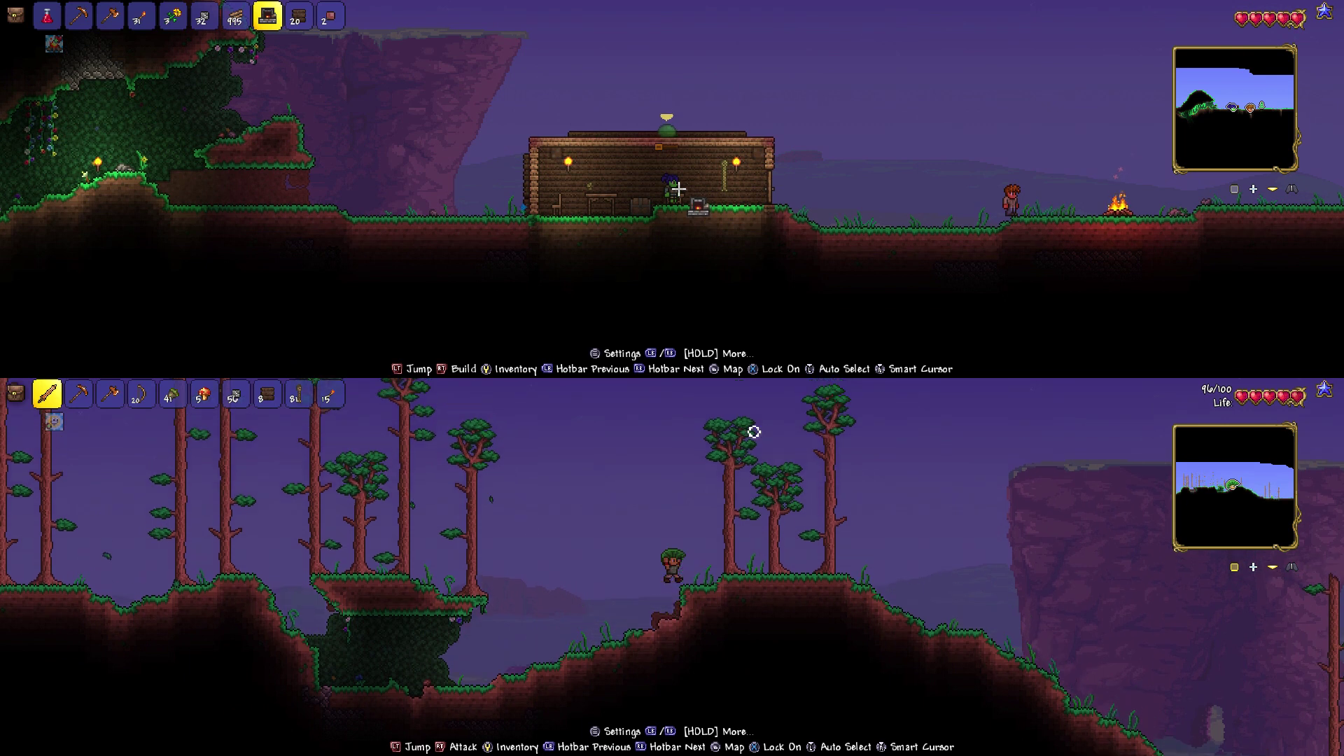
pyautogui.press('d')
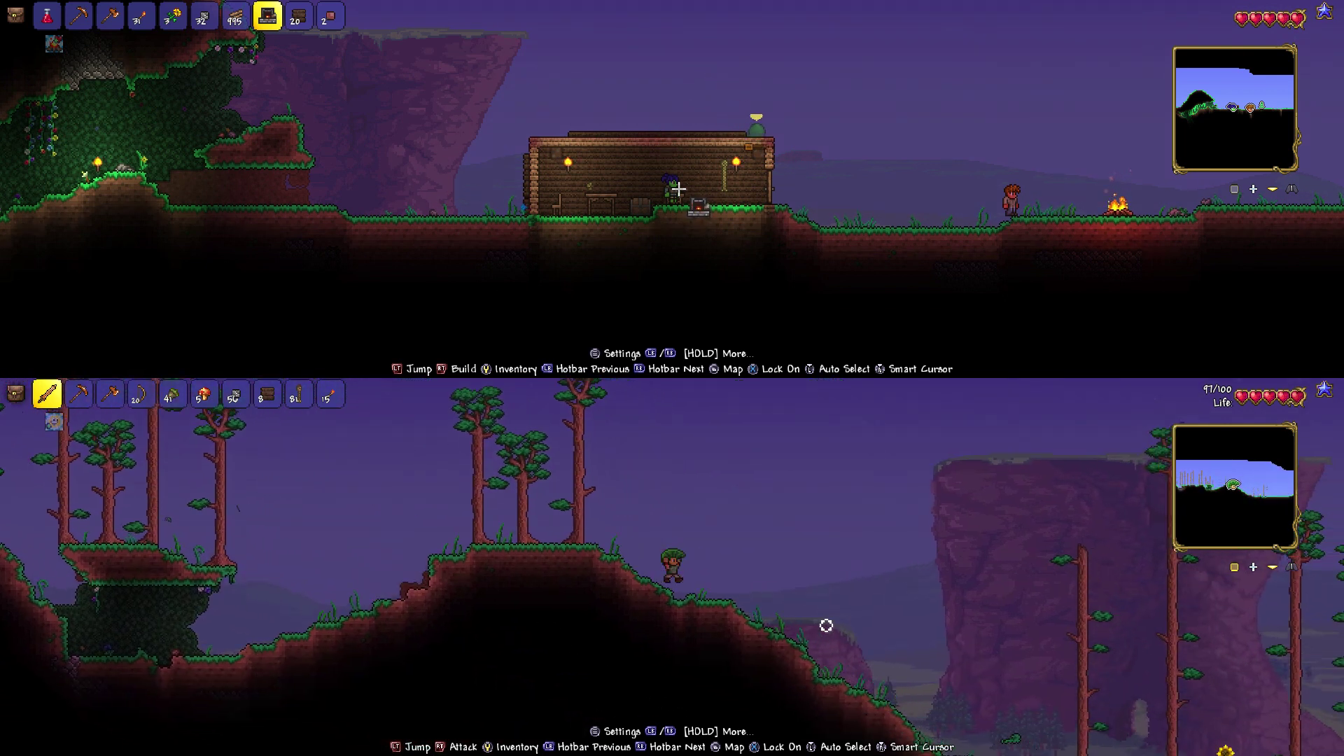
# - Walk and jump the bottom player right past the tree-lined pools onto a grassy hilltop
pyautogui.press('d')
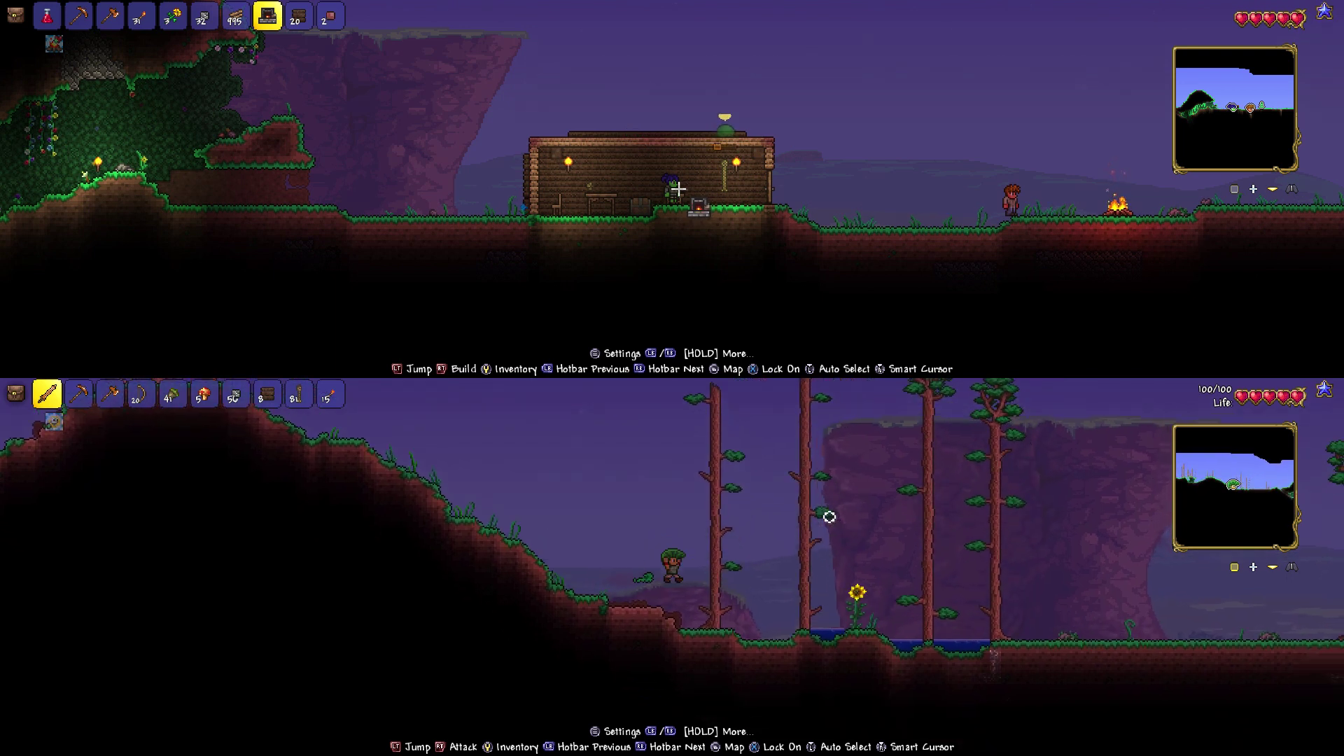
pyautogui.press('d')
pyautogui.press('a')
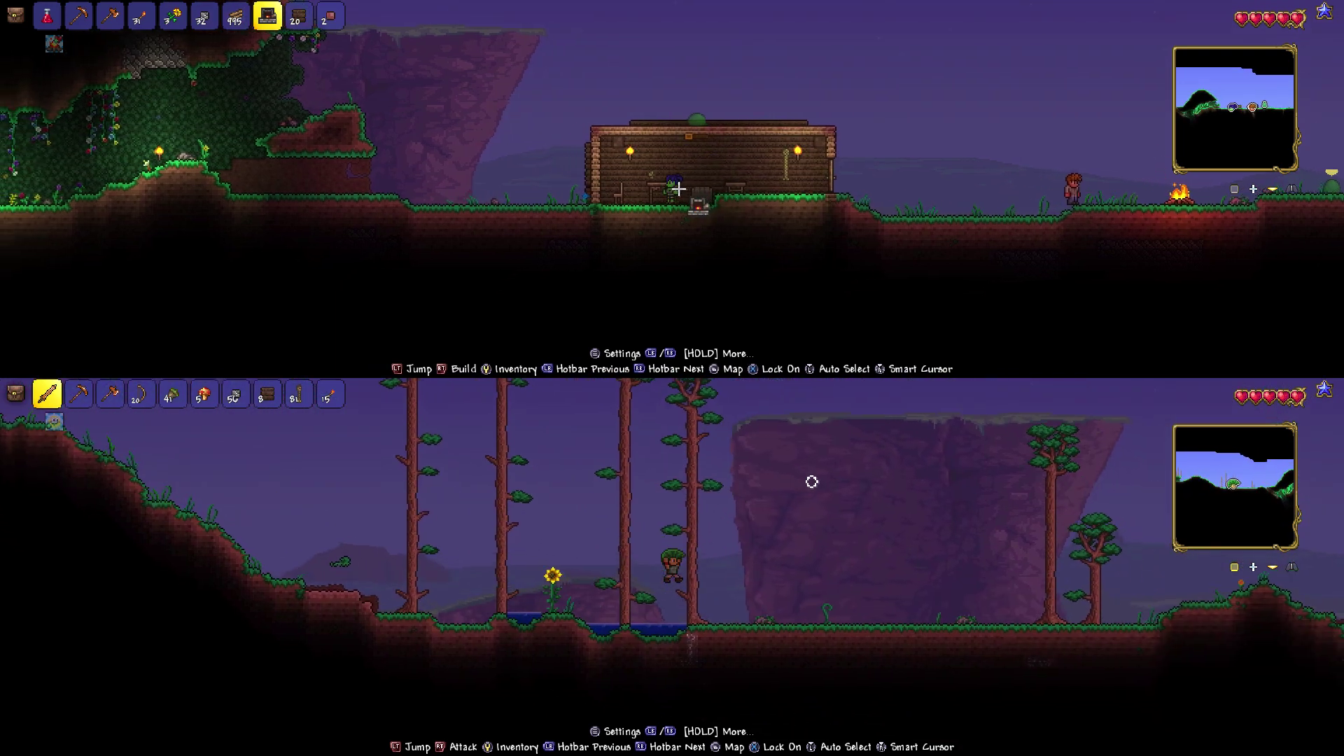
pyautogui.press('d')
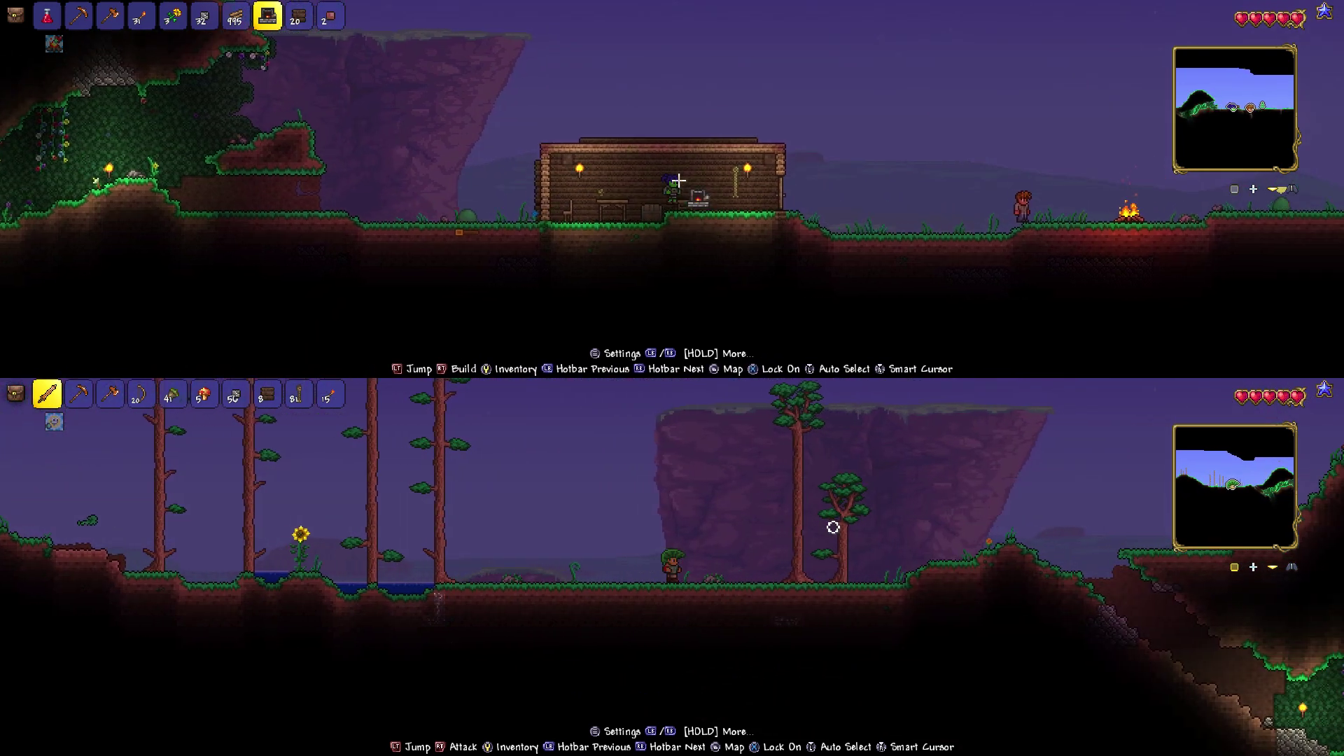
pyautogui.press('d')
pyautogui.press('d')
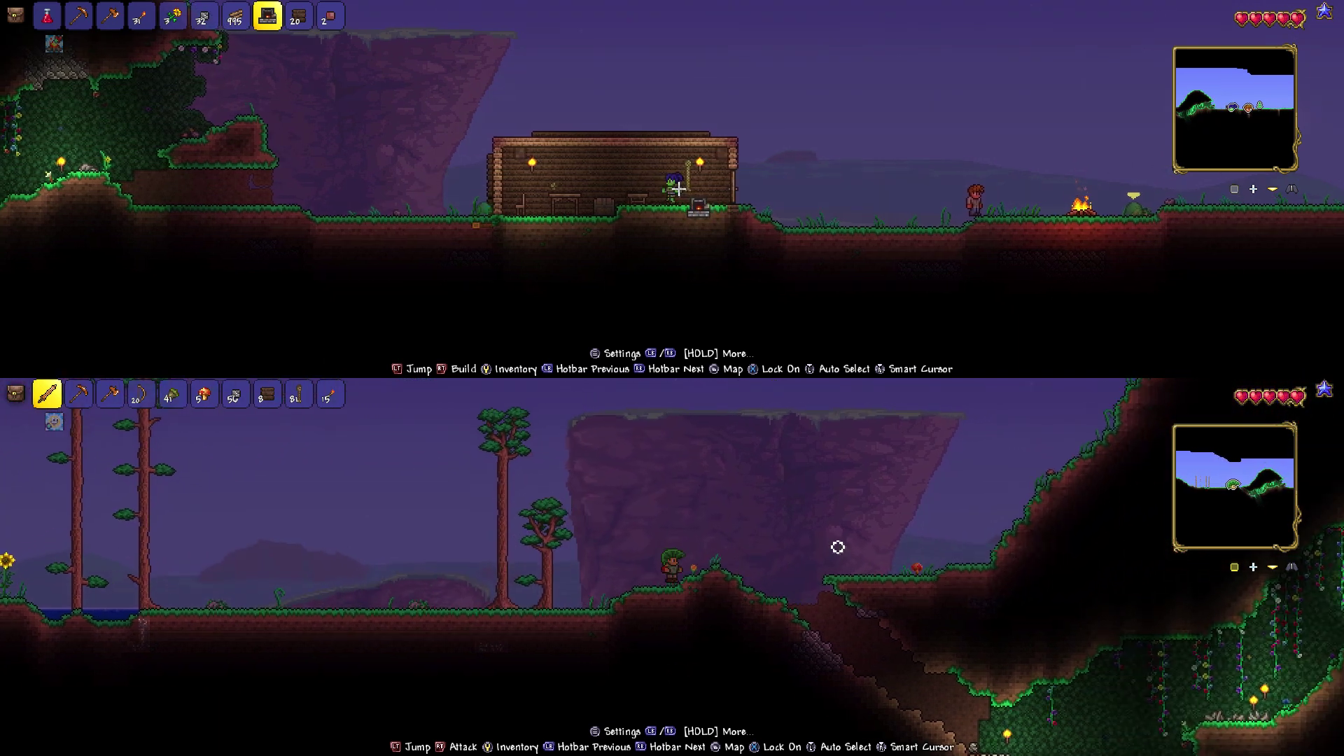
pyautogui.press('space')
pyautogui.press('d')
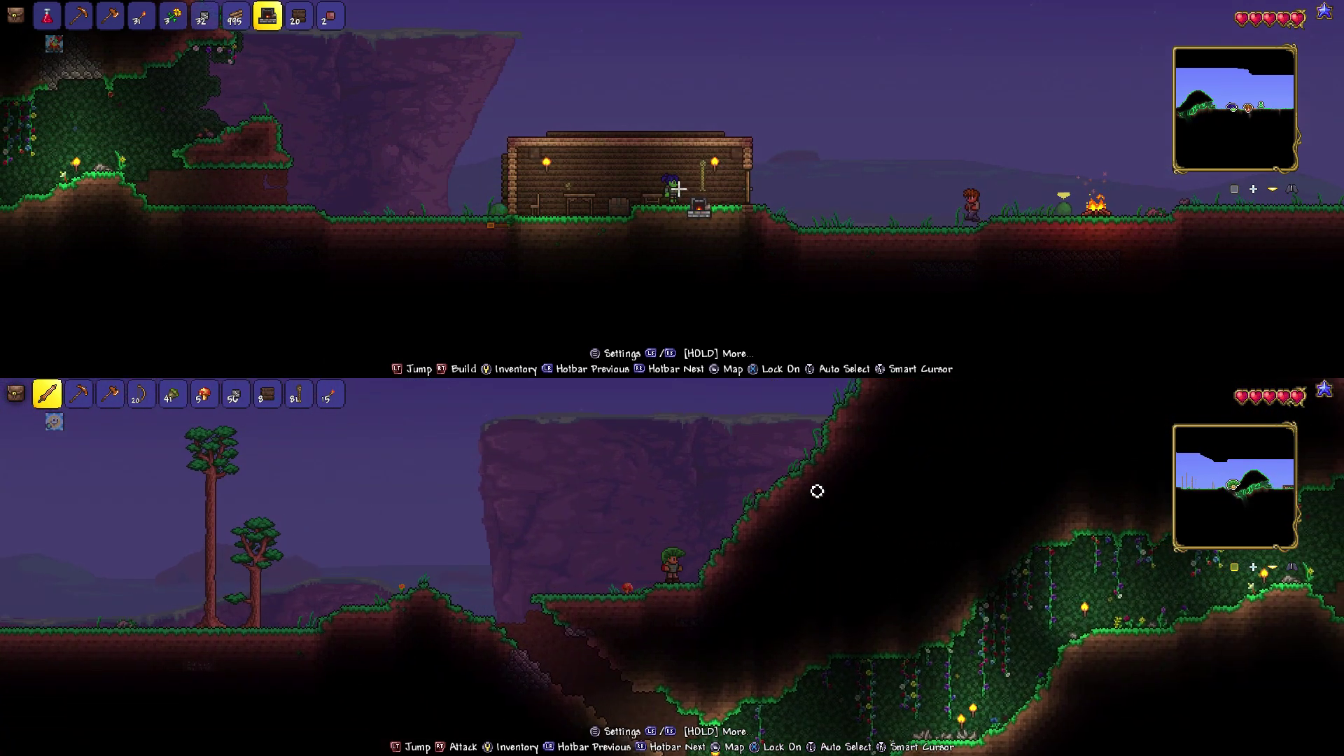
pyautogui.press('d')
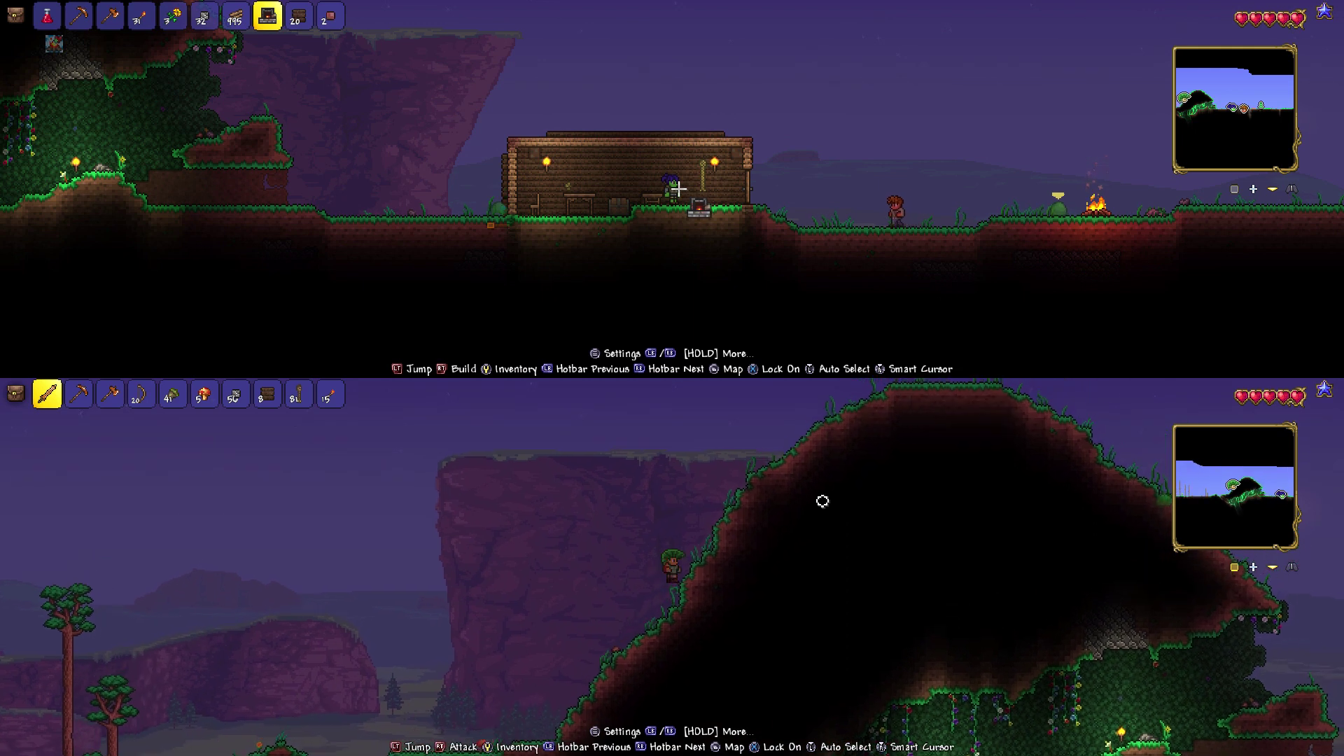
pyautogui.press('d')
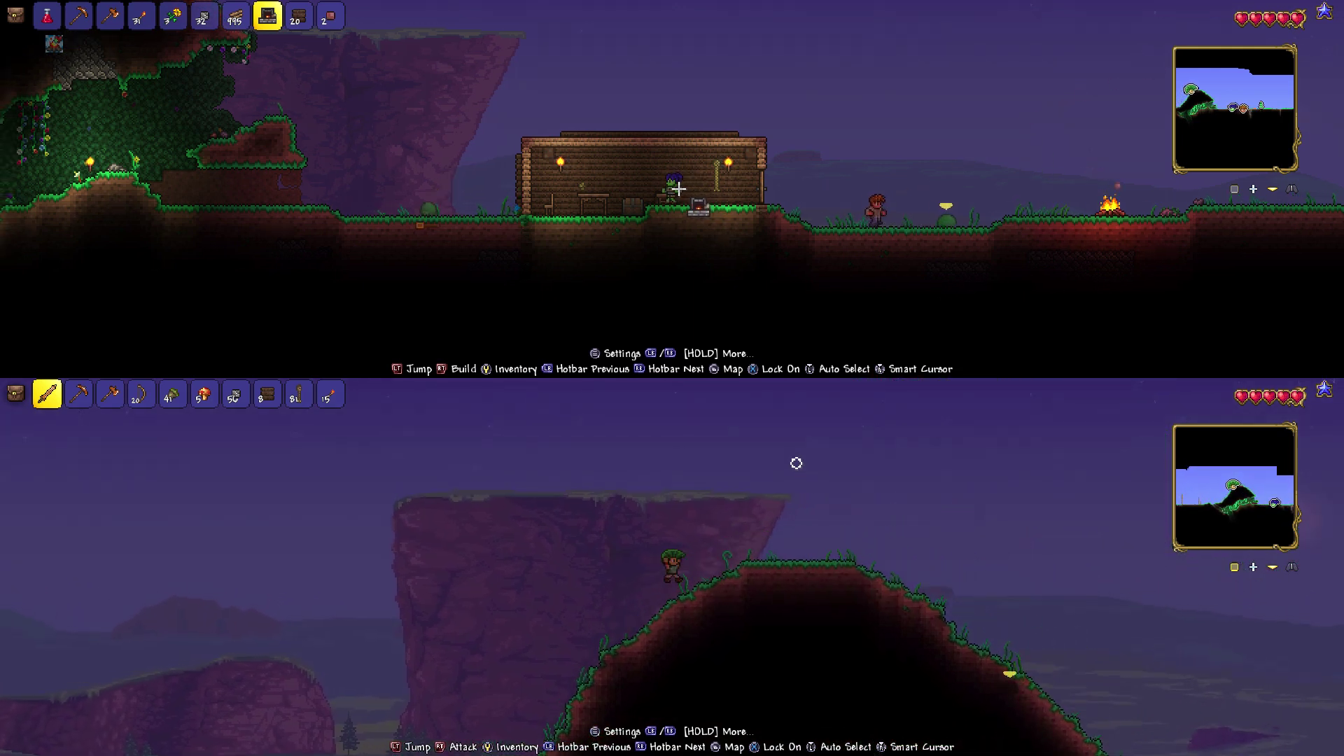
pyautogui.press('d')
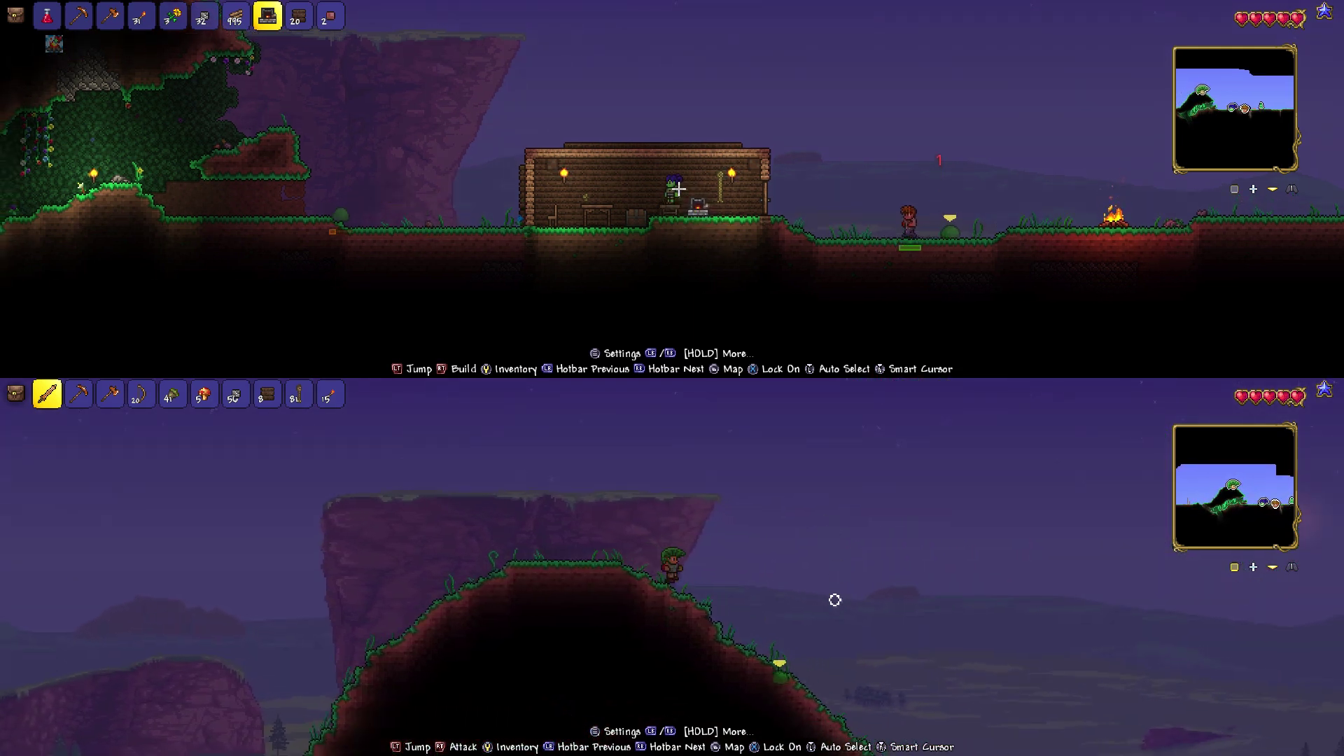
pyautogui.press('d')
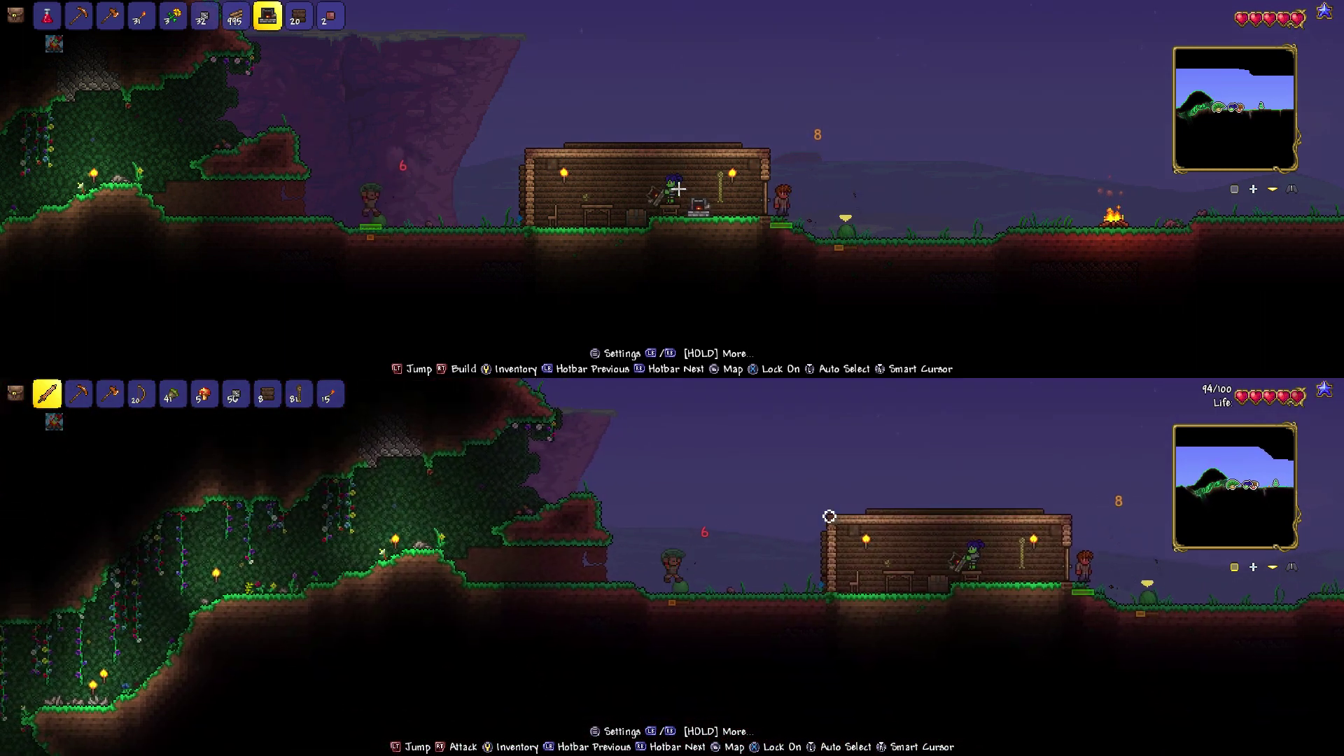
# - Ready a torch, jump the bottom player onto the roof, and collect the dropped coins and gel
pyautogui.press('d')
pyautogui.press('0')
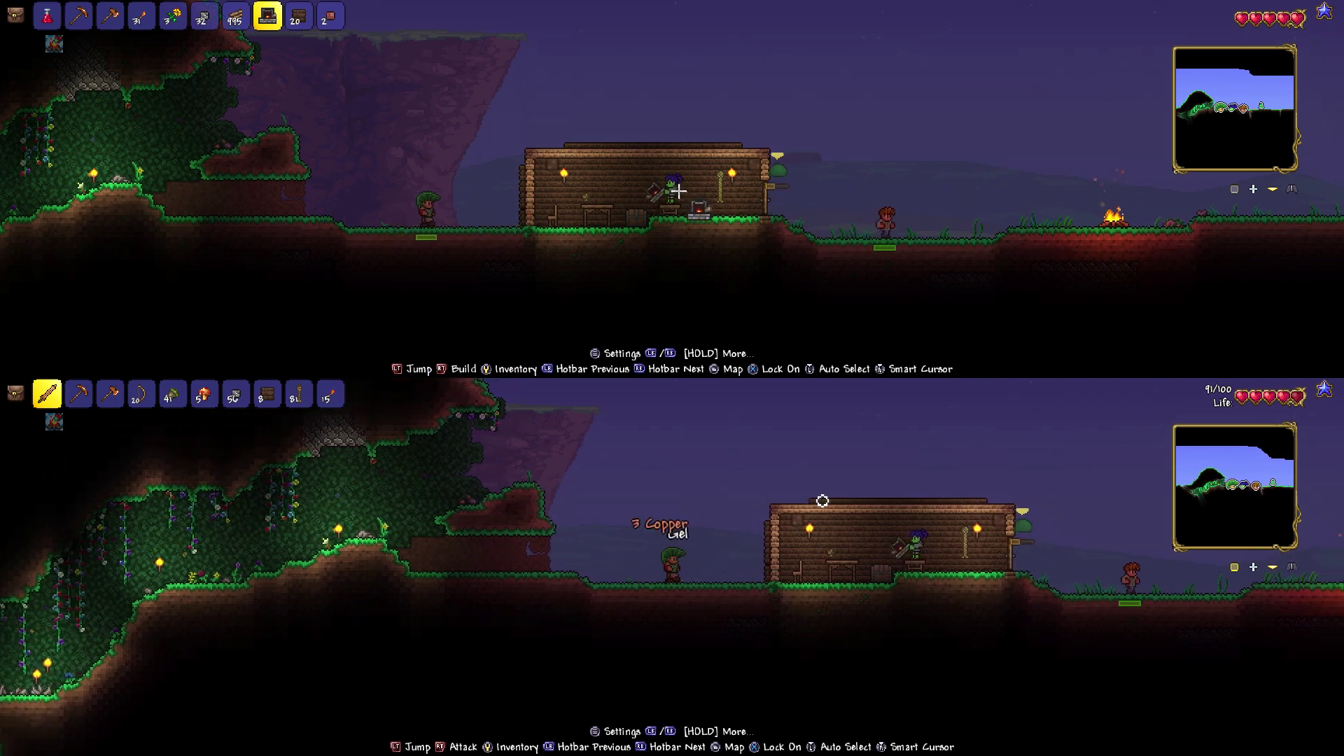
pyautogui.press('d')
pyautogui.press('space')
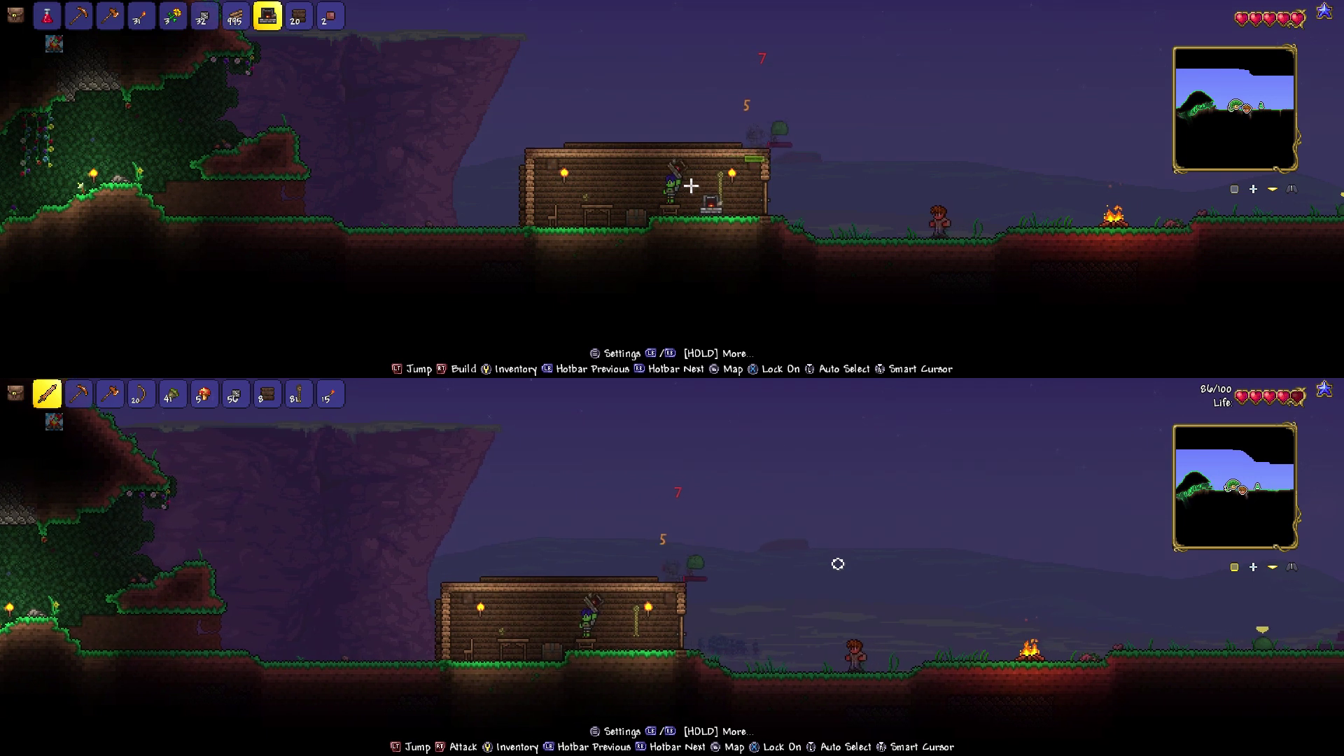
pyautogui.press('d')
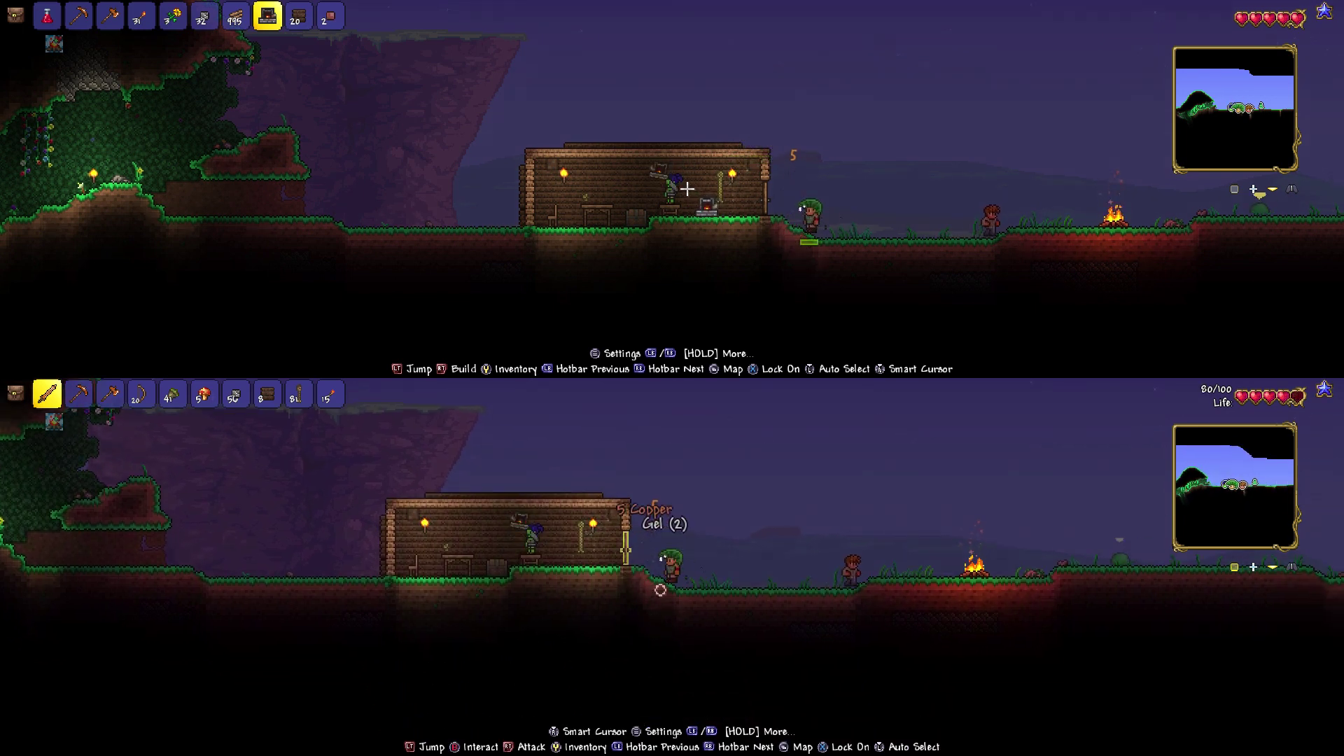
pyautogui.press('a')
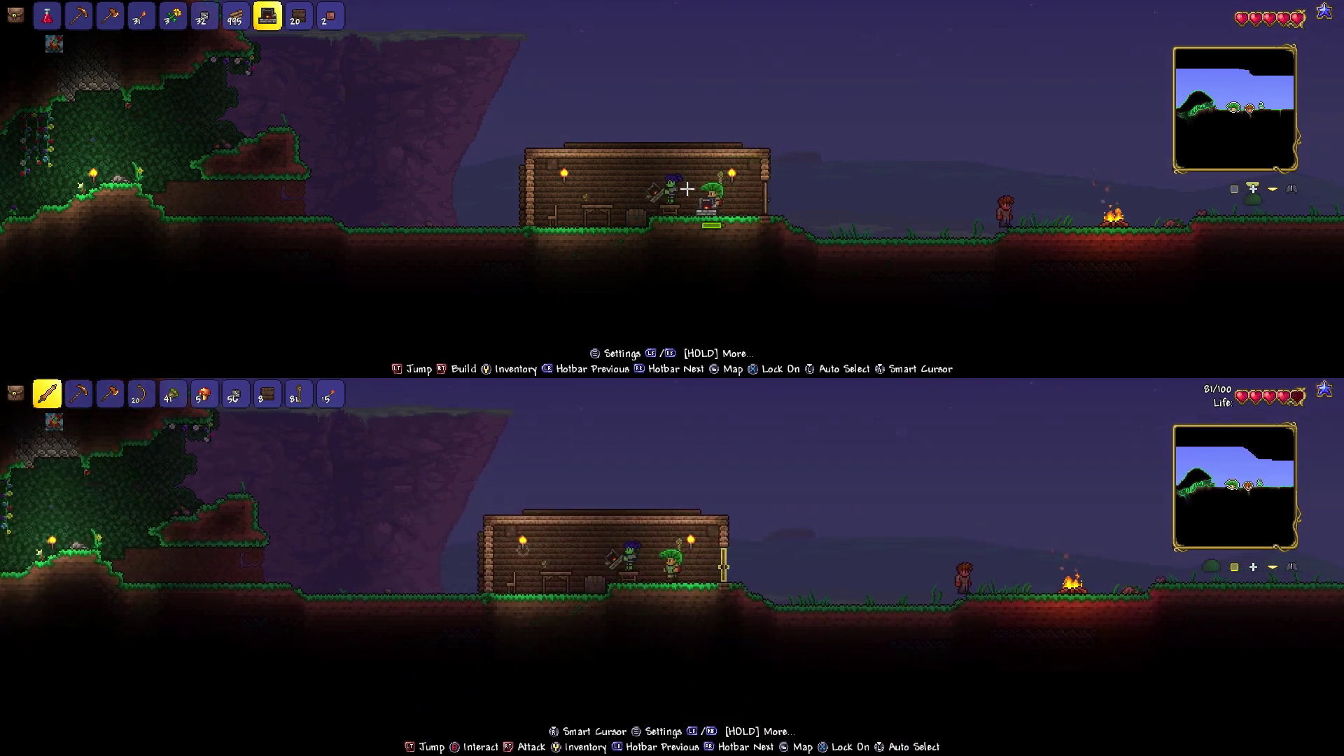
pyautogui.press('0')
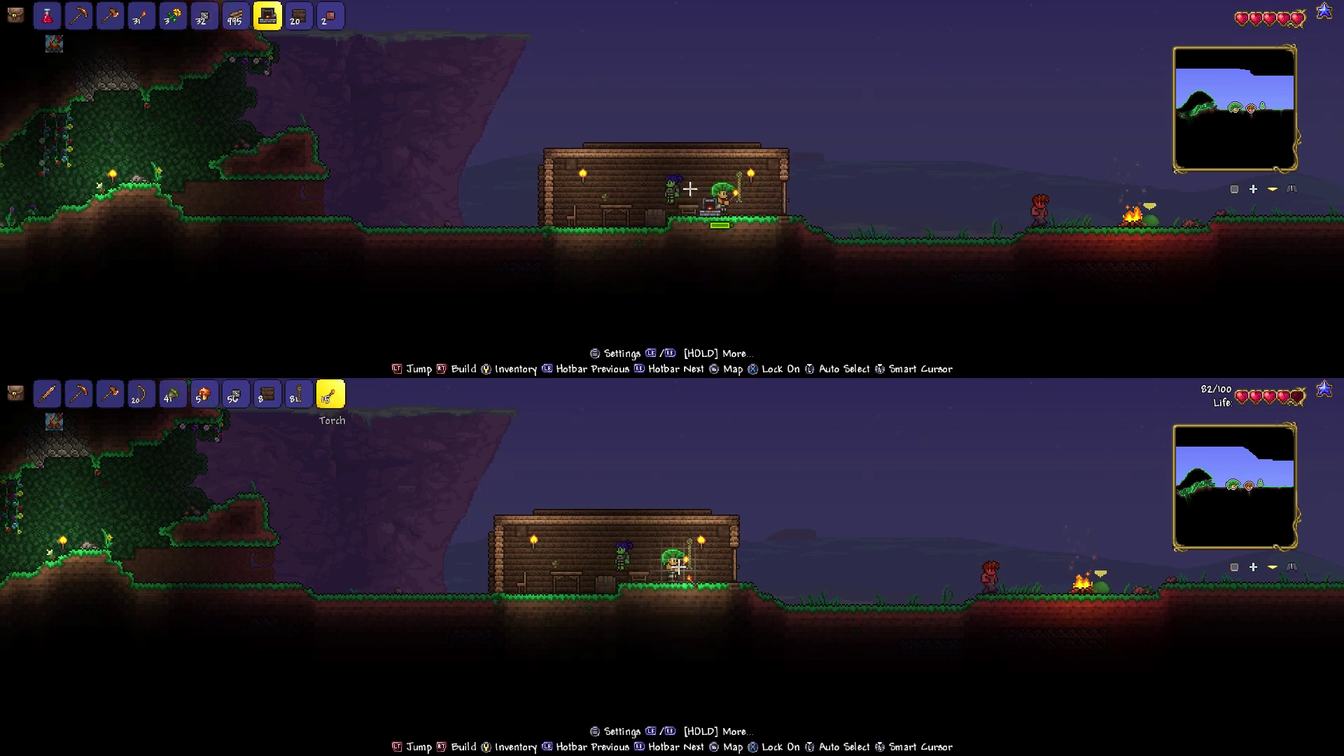
pyautogui.scroll(1, 678, 566)
pyautogui.scroll(3, 677, 567)
pyautogui.scroll(3, 677, 568)
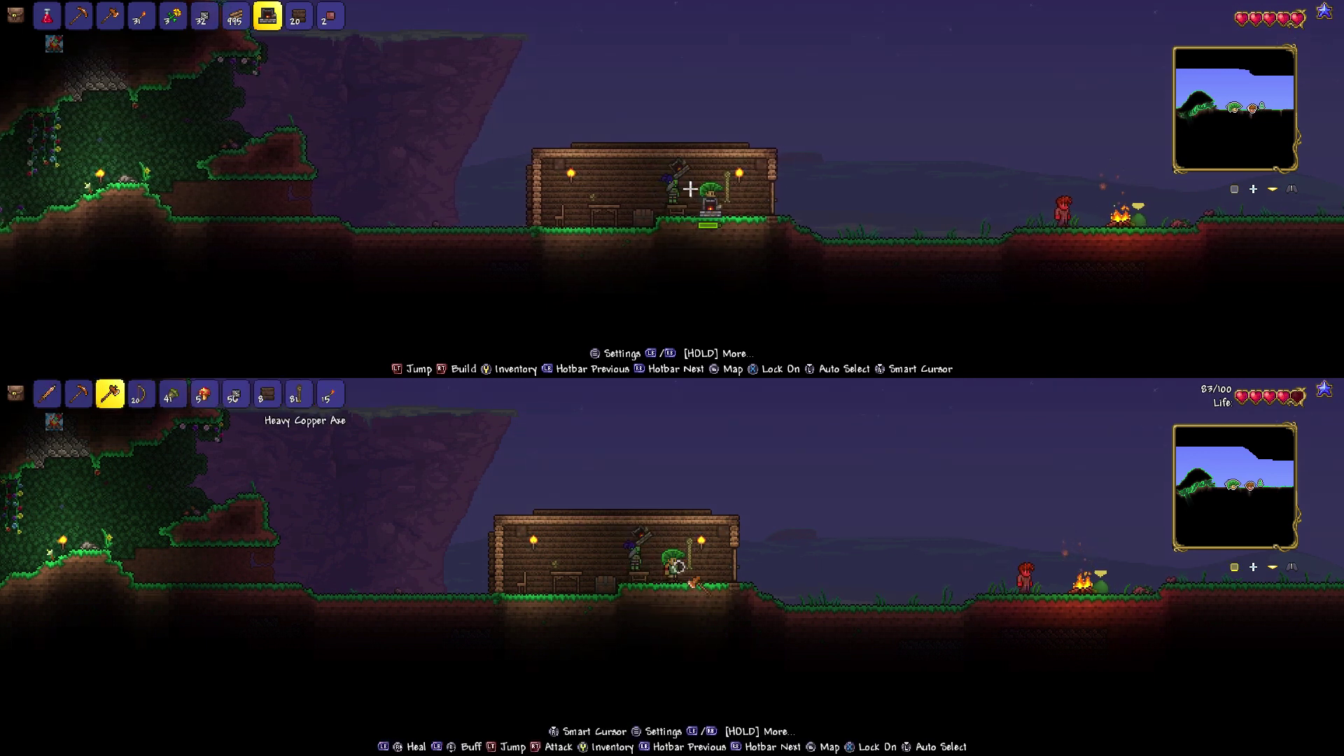
pyautogui.scroll(2, 678, 568)
pyautogui.scroll(-1, 677, 568)
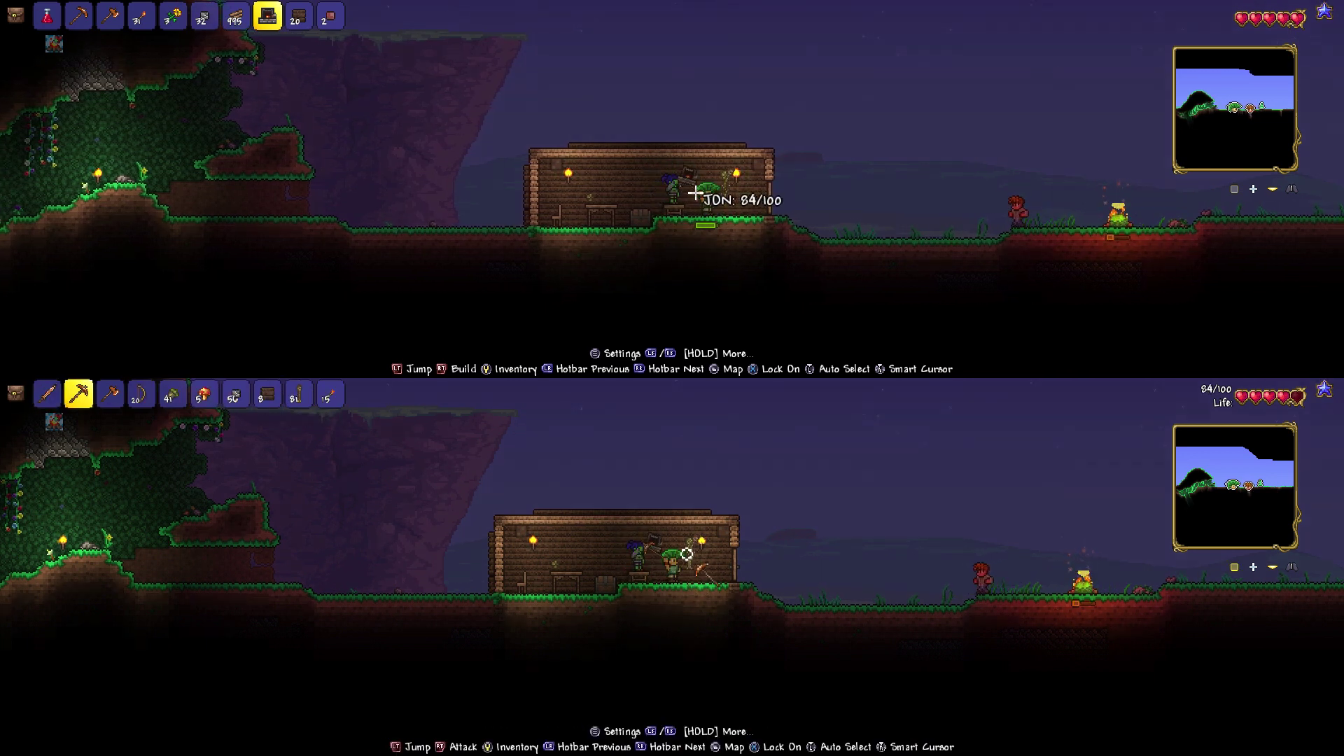
# - Walk the players left inside the house and open the bottom player's inventory
pyautogui.press('a')
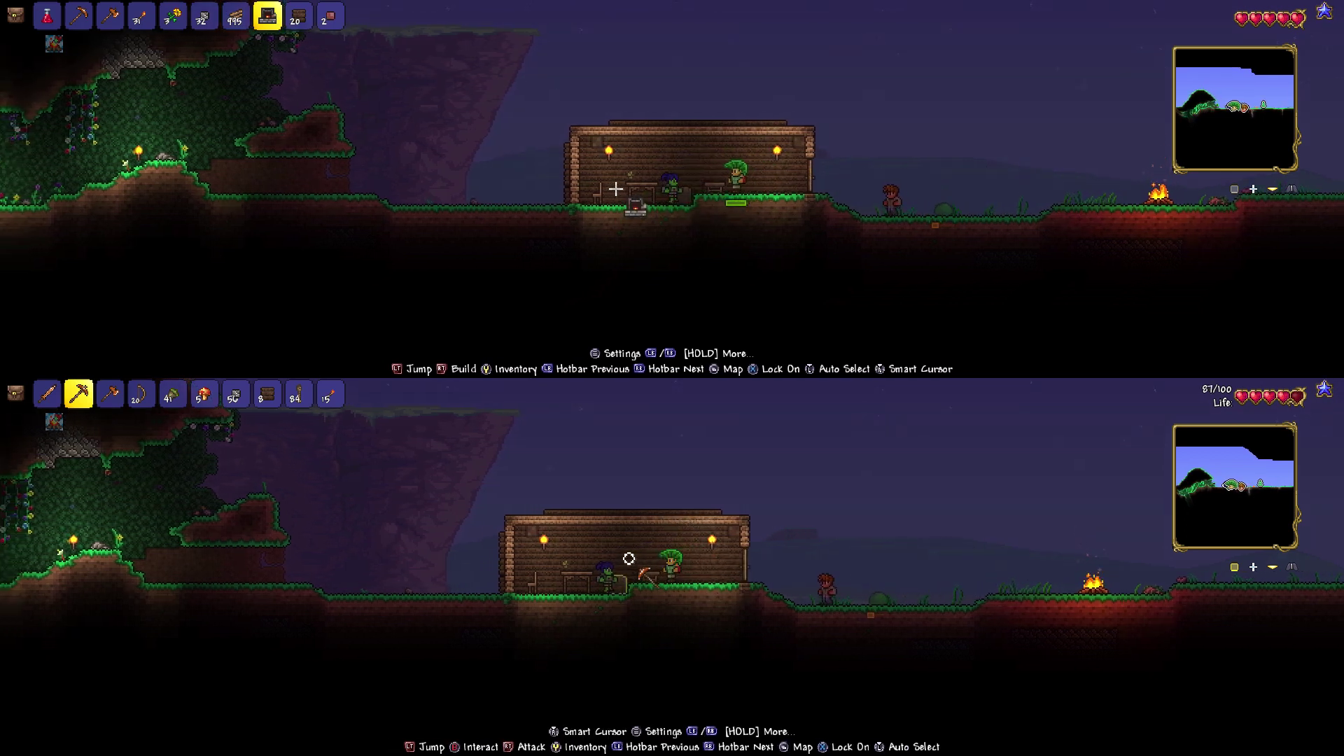
pyautogui.press('a')
pyautogui.press('a')
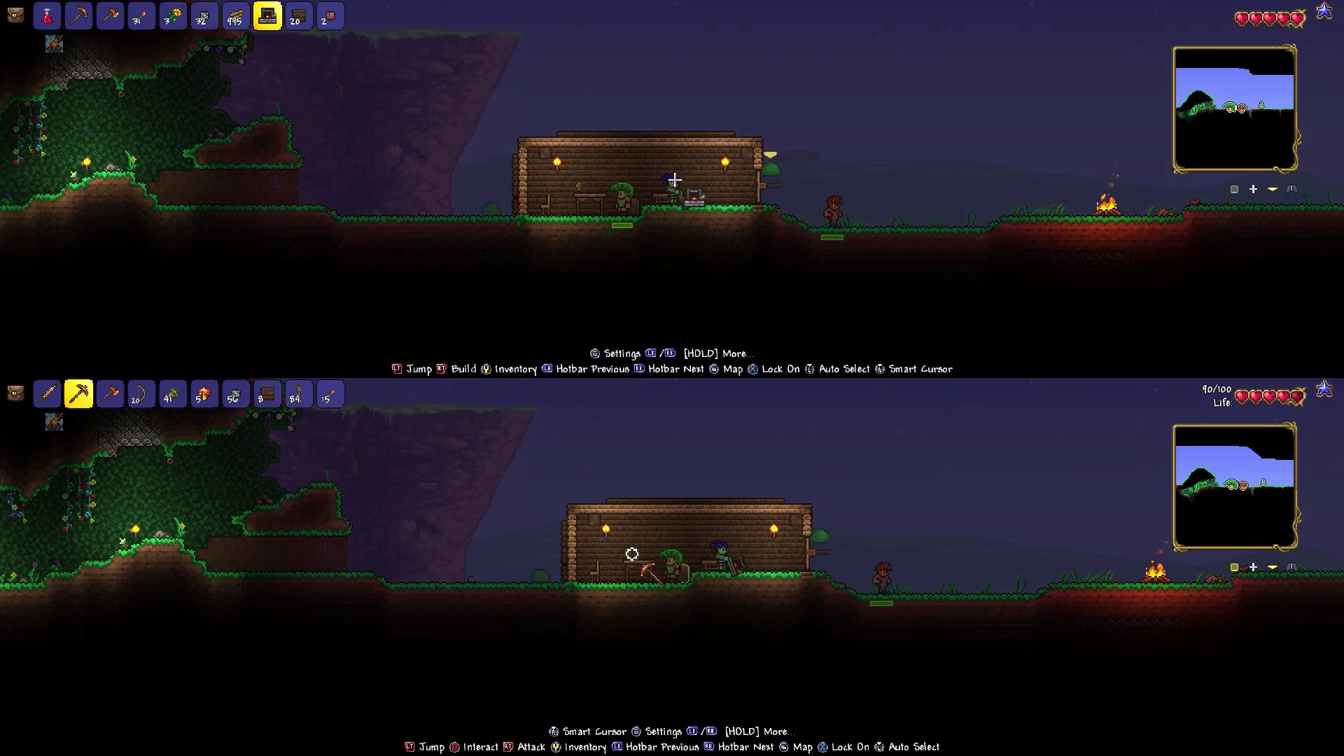
pyautogui.press('a')
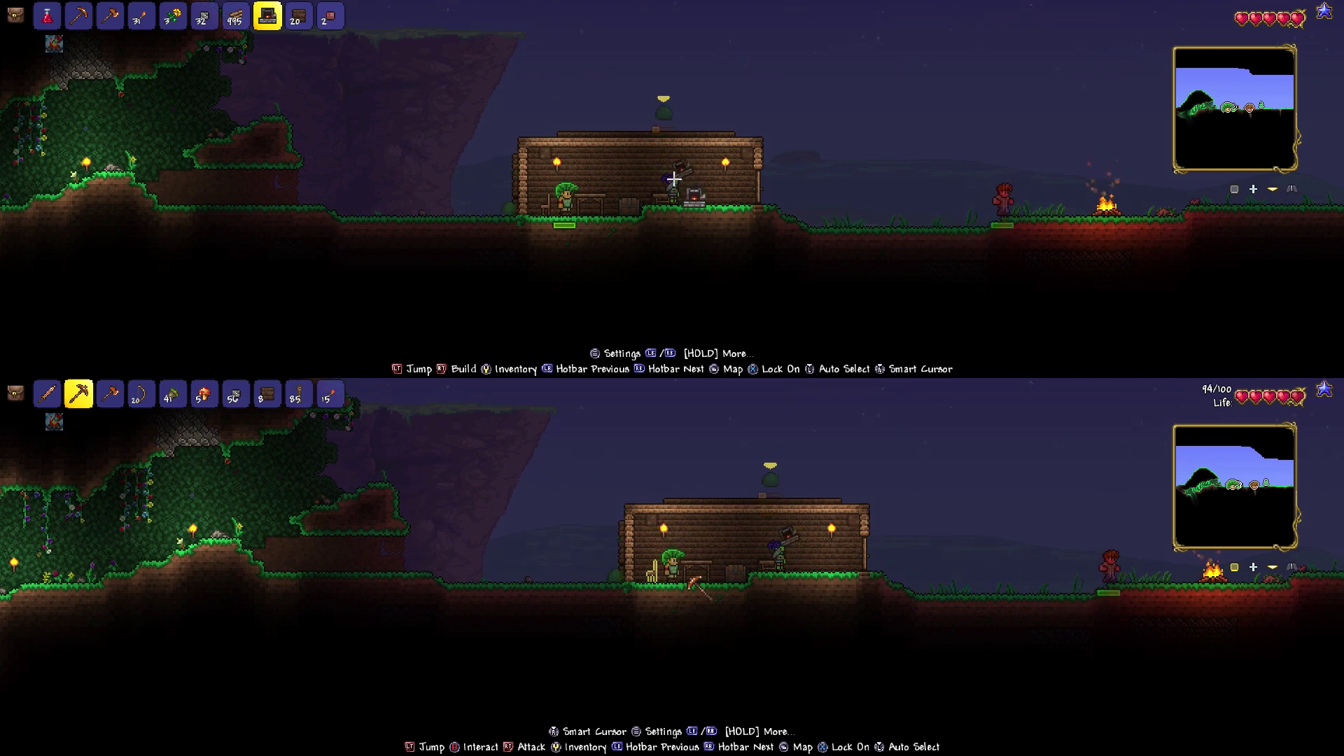
pyautogui.press('Escape')
pyautogui.press('Right')
# - Browse the bottom player's inventory, checking the Rope Coil, potions and Tin Ore
pyautogui.press('Down')
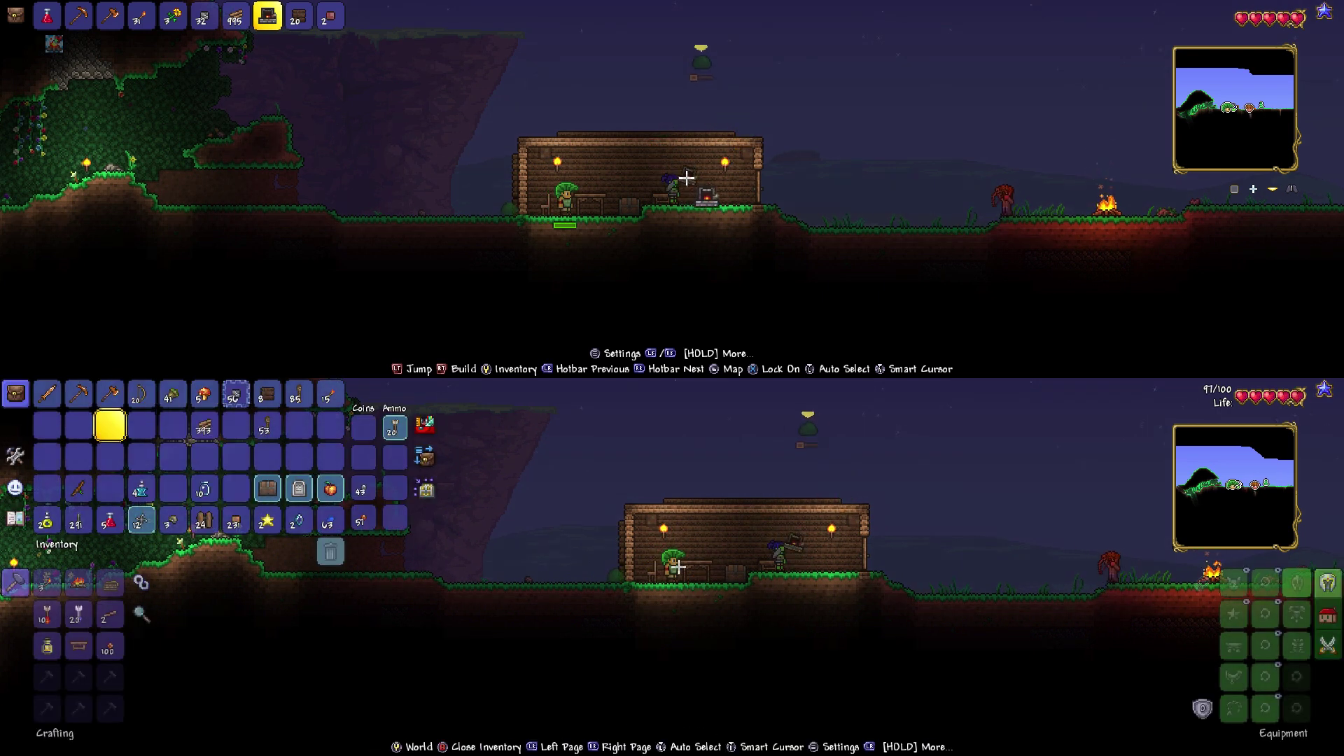
pyautogui.press('Down')
pyautogui.press('Down')
pyautogui.press('Down')
pyautogui.press('Down')
pyautogui.press('Up')
pyautogui.press('Right')
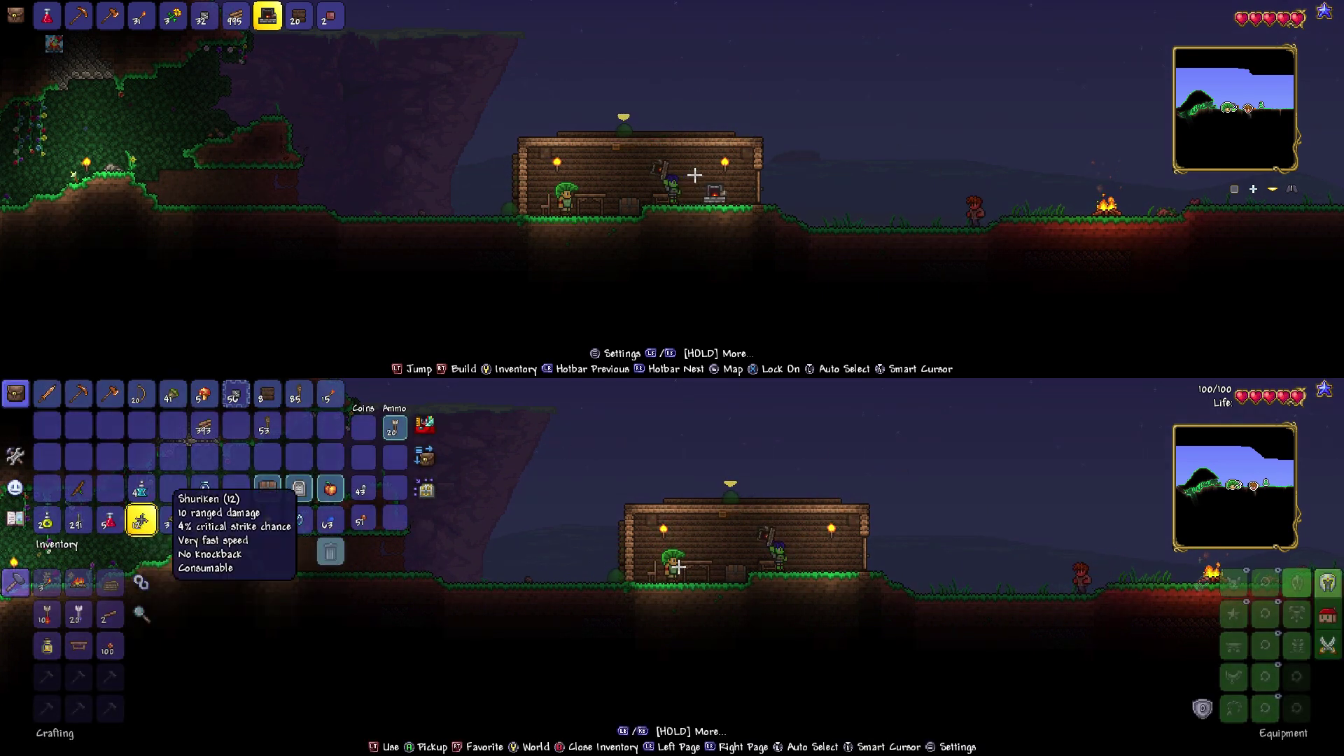
pyautogui.press('Up')
pyautogui.press('Right')
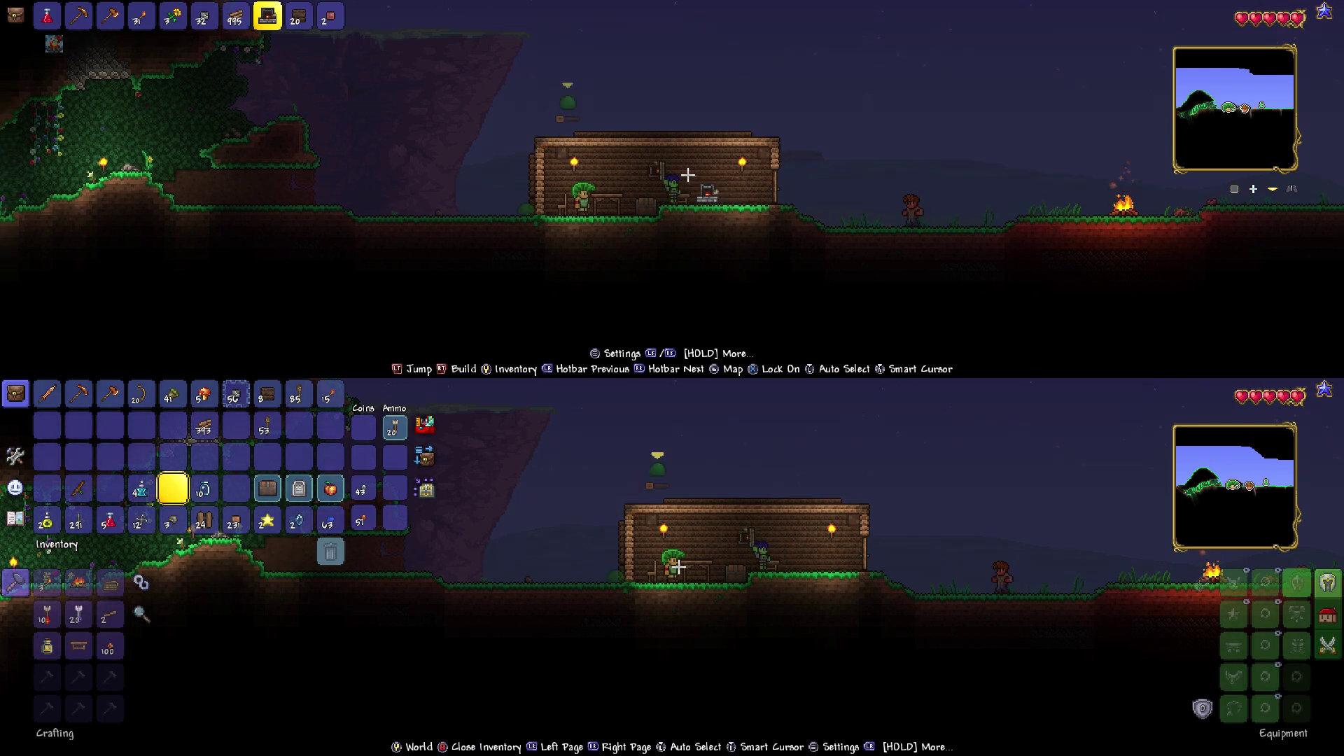
pyautogui.press('Up')
pyautogui.press('Down')
pyautogui.press('Down')
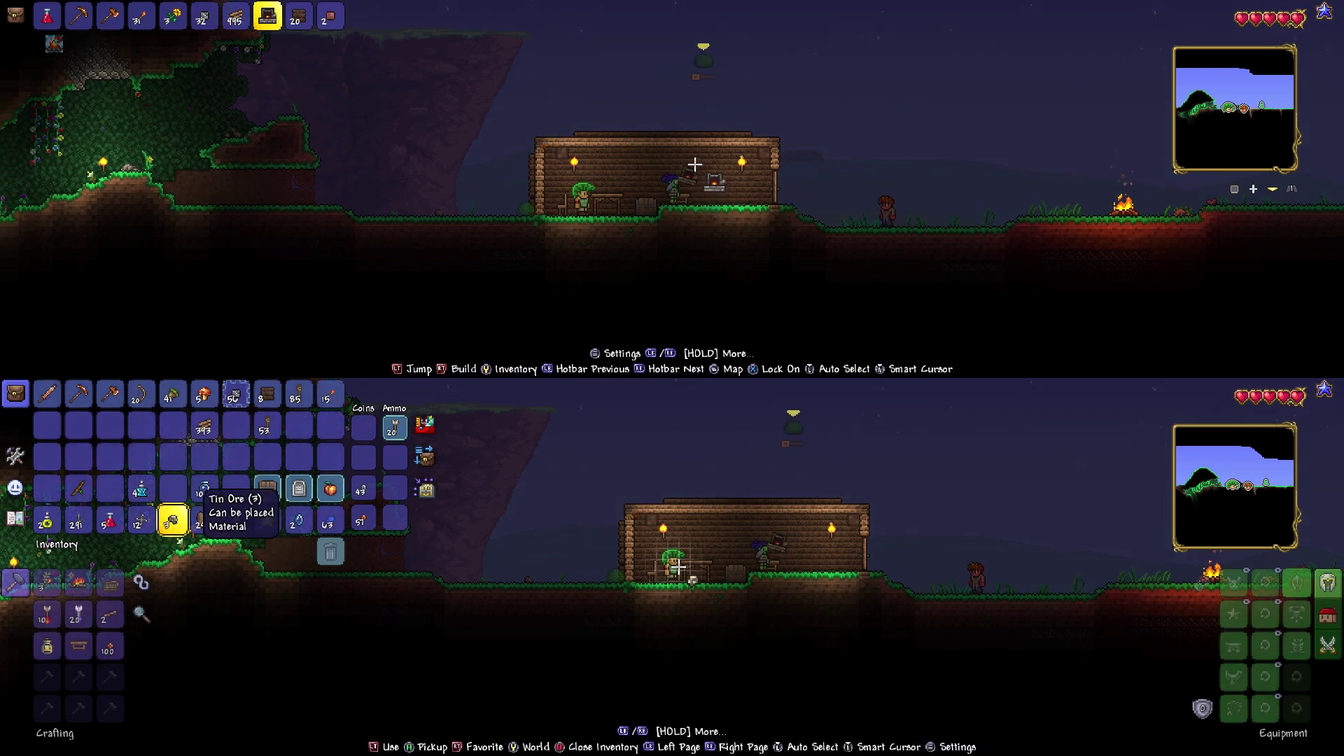
pyautogui.press('Up')
pyautogui.press('Up')
pyautogui.press('Up')
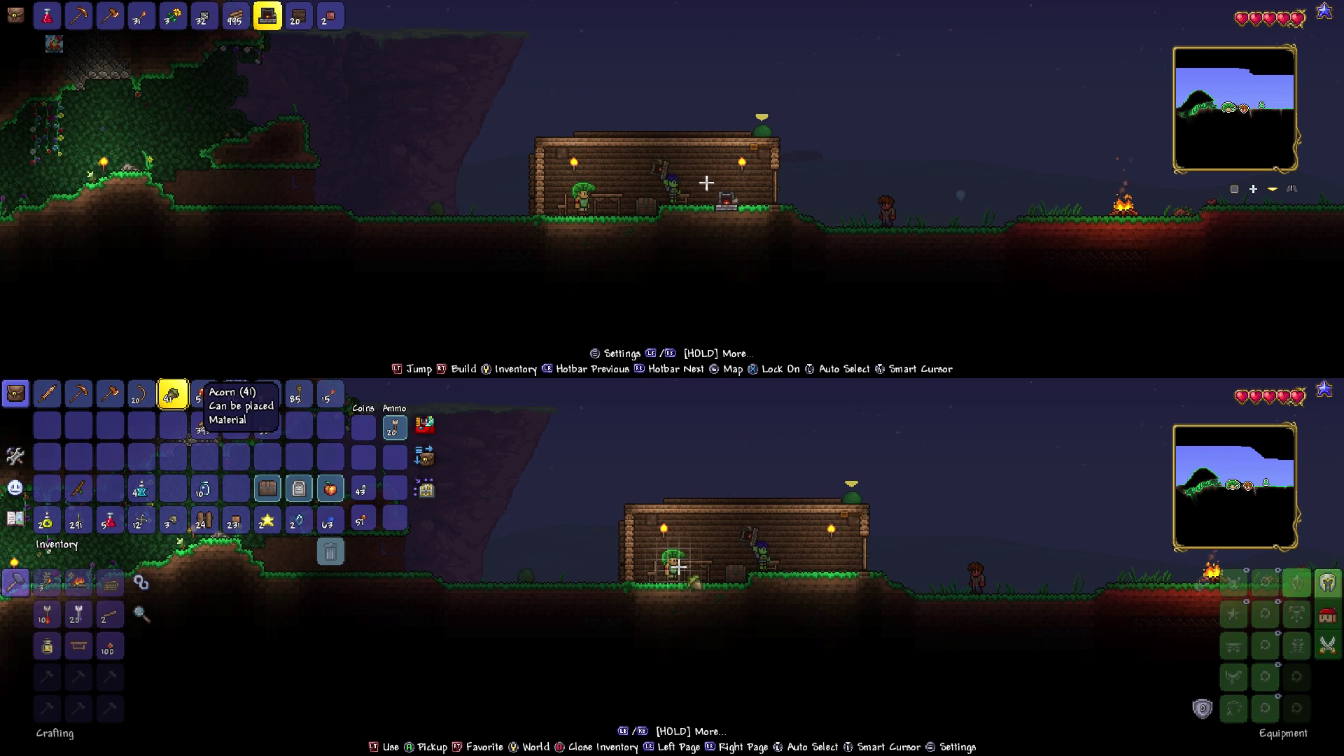
# - Check the Wooden Bow, Wood Wall, Rope and Torch among the quick items
pyautogui.press('Left')
pyautogui.press('Right')
pyautogui.press('Right')
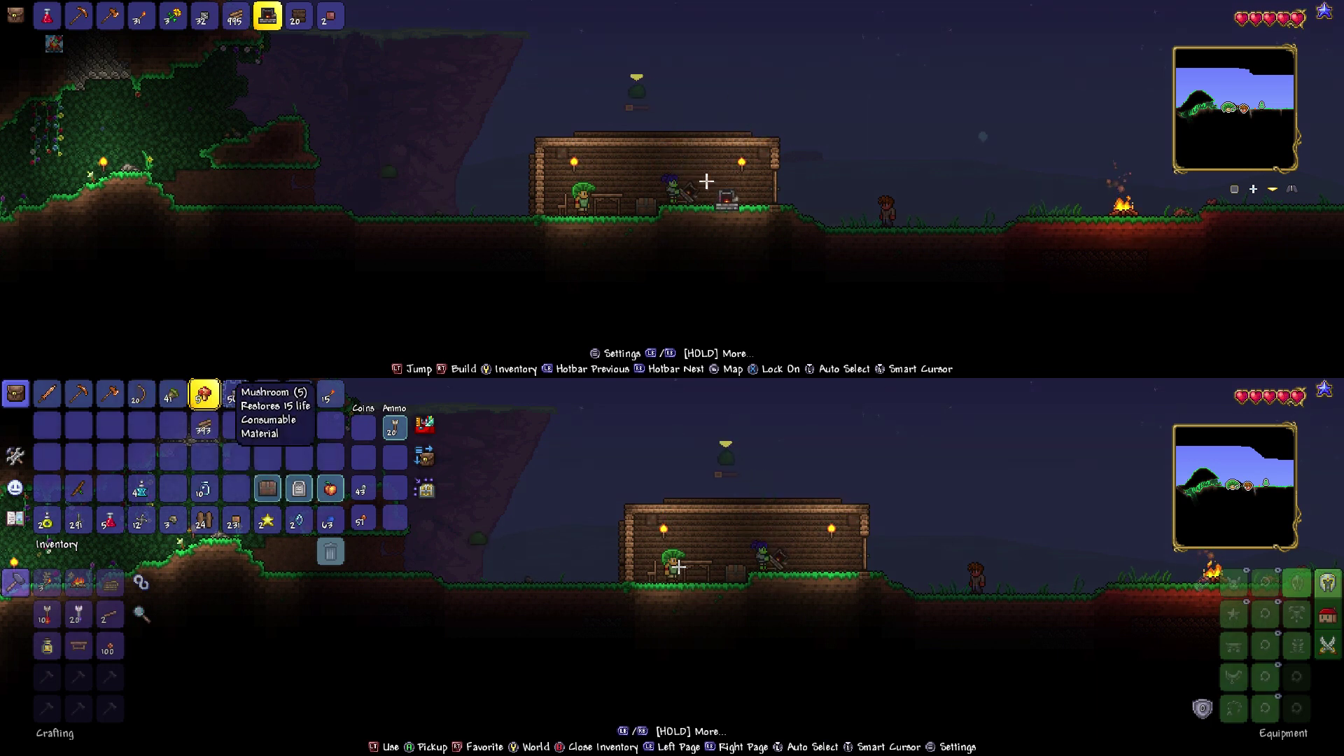
pyautogui.press('Right')
pyautogui.press('Right')
pyautogui.press('Right')
pyautogui.press('Right')
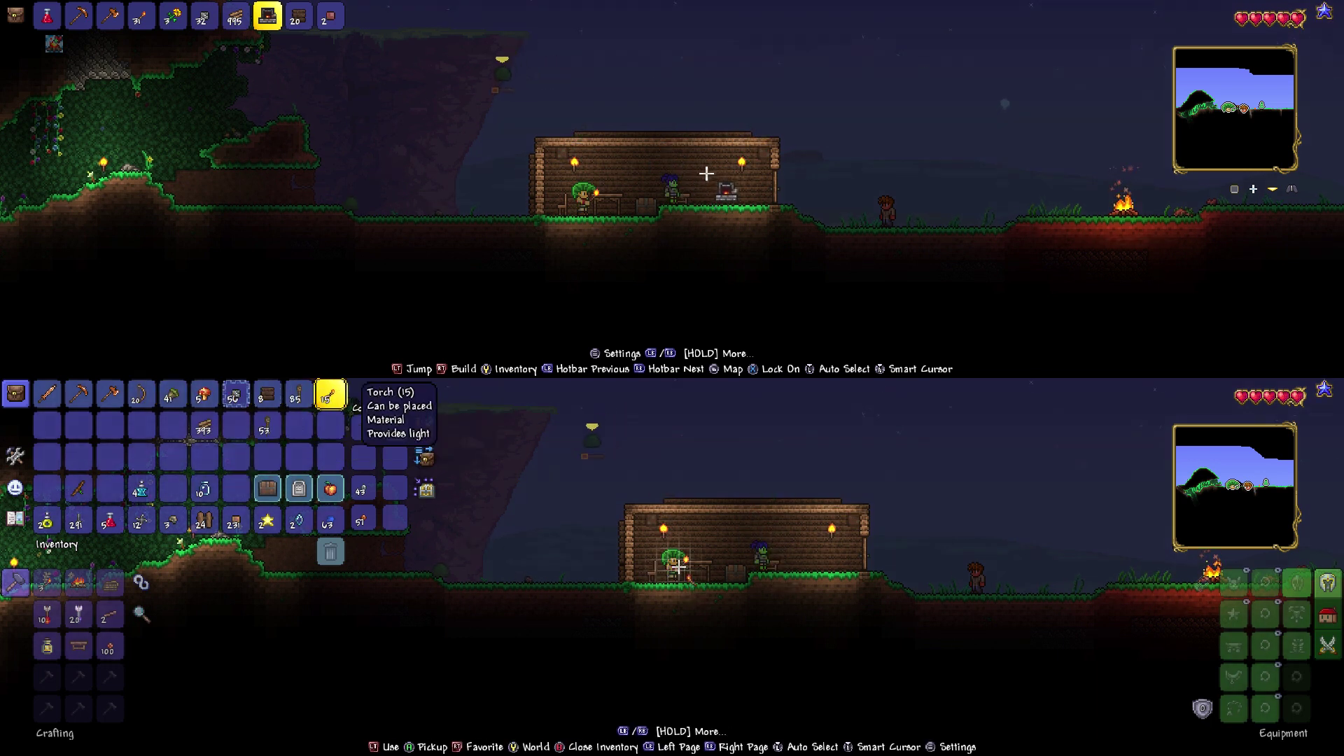
pyautogui.press('Left')
pyautogui.press('Left')
pyautogui.press('Right')
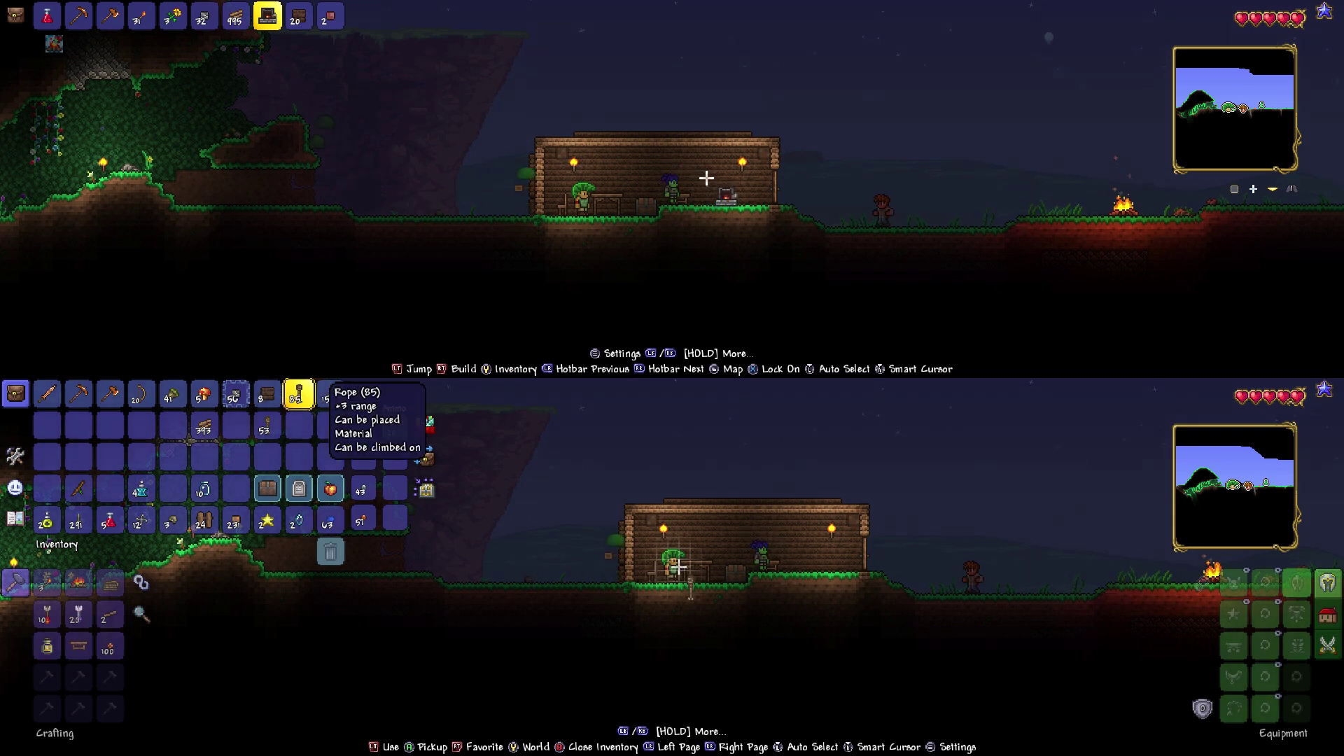
# - Select the Torch and close the inventory while the top player walks past the house and back
pyautogui.press('d')
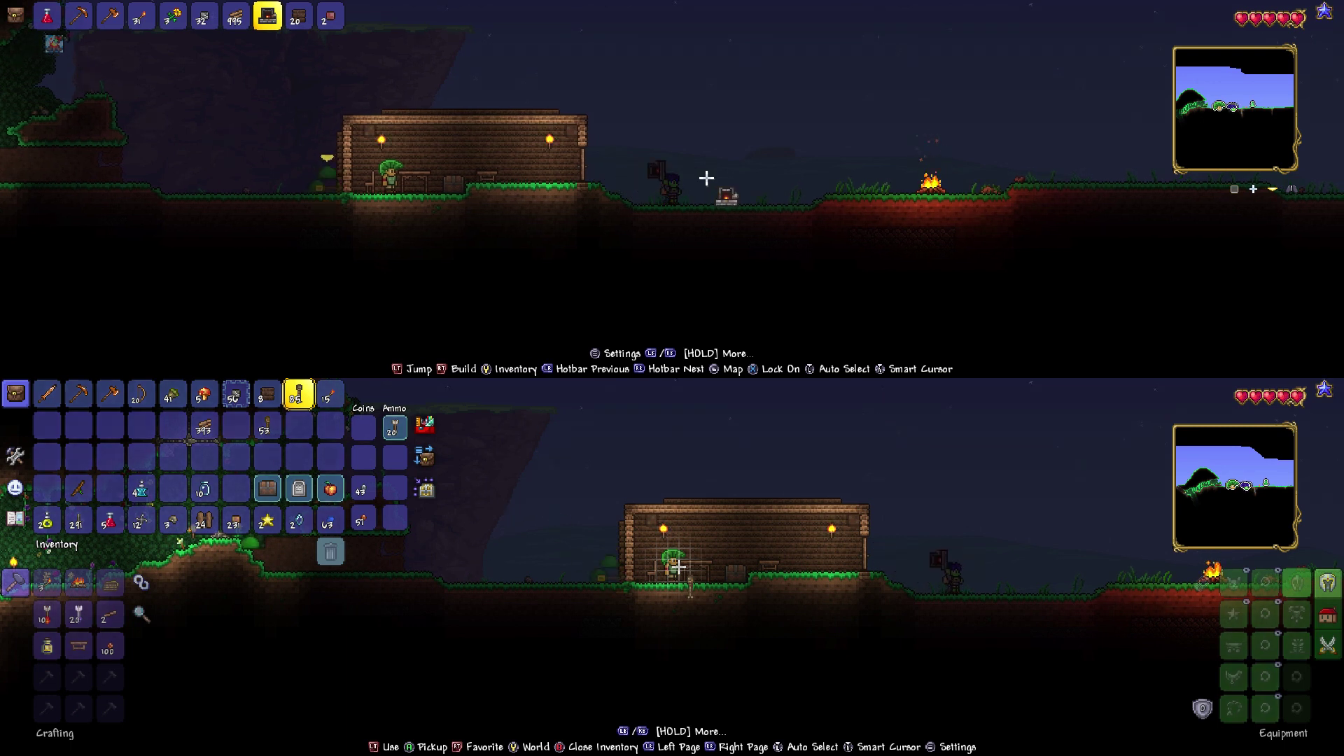
pyautogui.press('a')
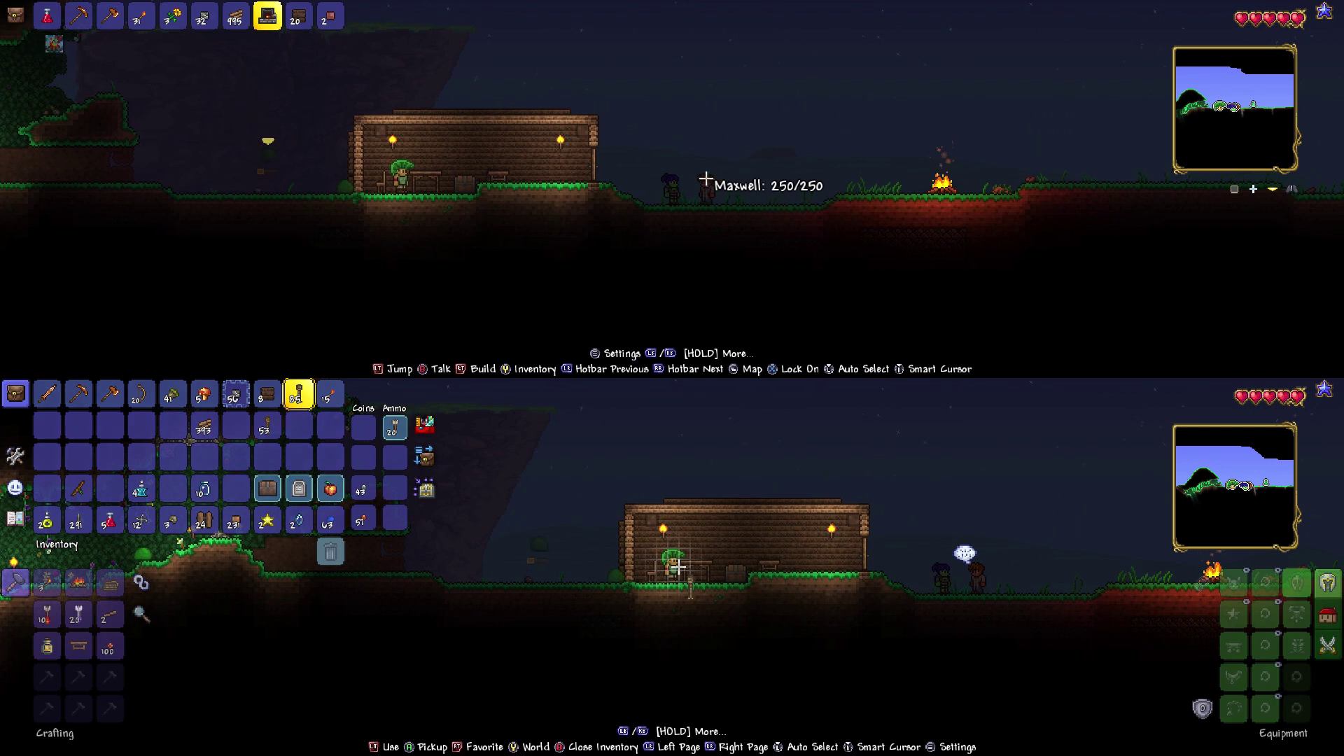
pyautogui.press('a')
pyautogui.press('Right')
pyautogui.press('a')
pyautogui.press('Down')
pyautogui.press('Right')
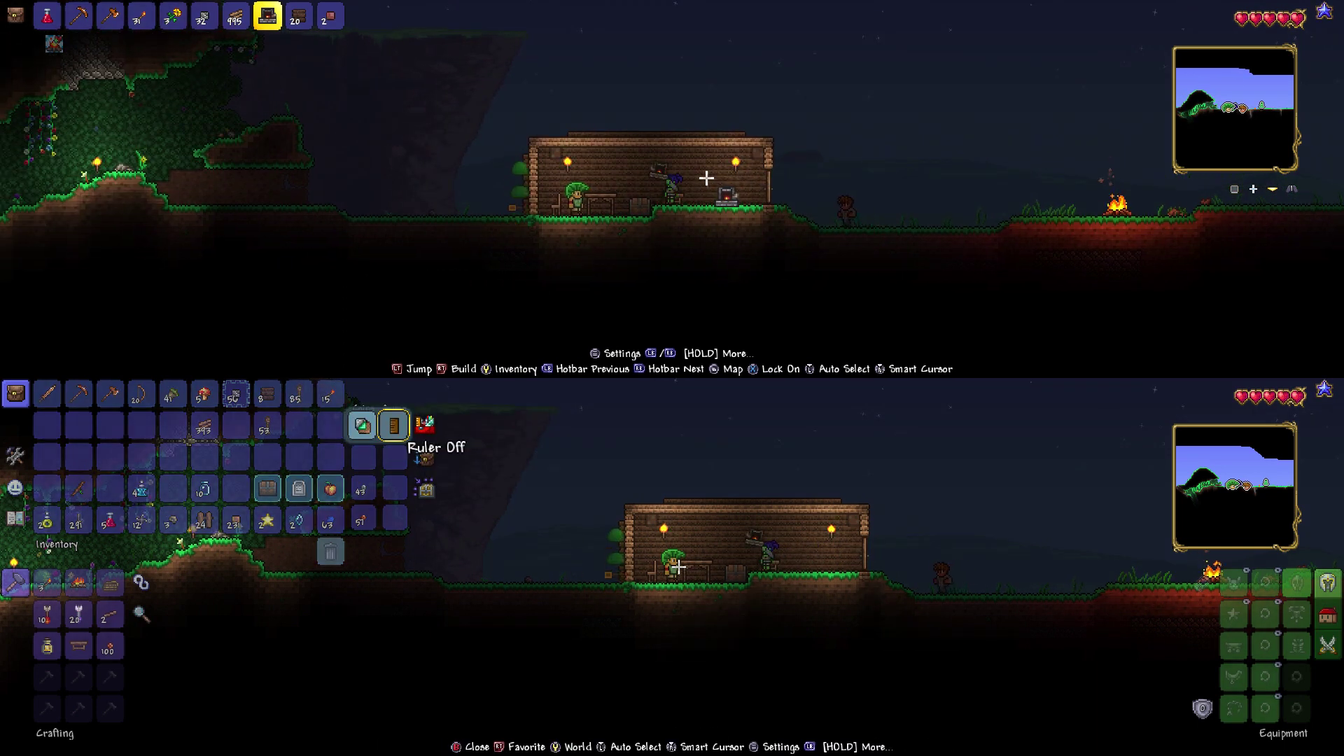
pyautogui.press('Right')
pyautogui.press('Escape')
# - Take the bottom player right of the house and back beside Maxwell; open the top player's inventory
pyautogui.press('d')
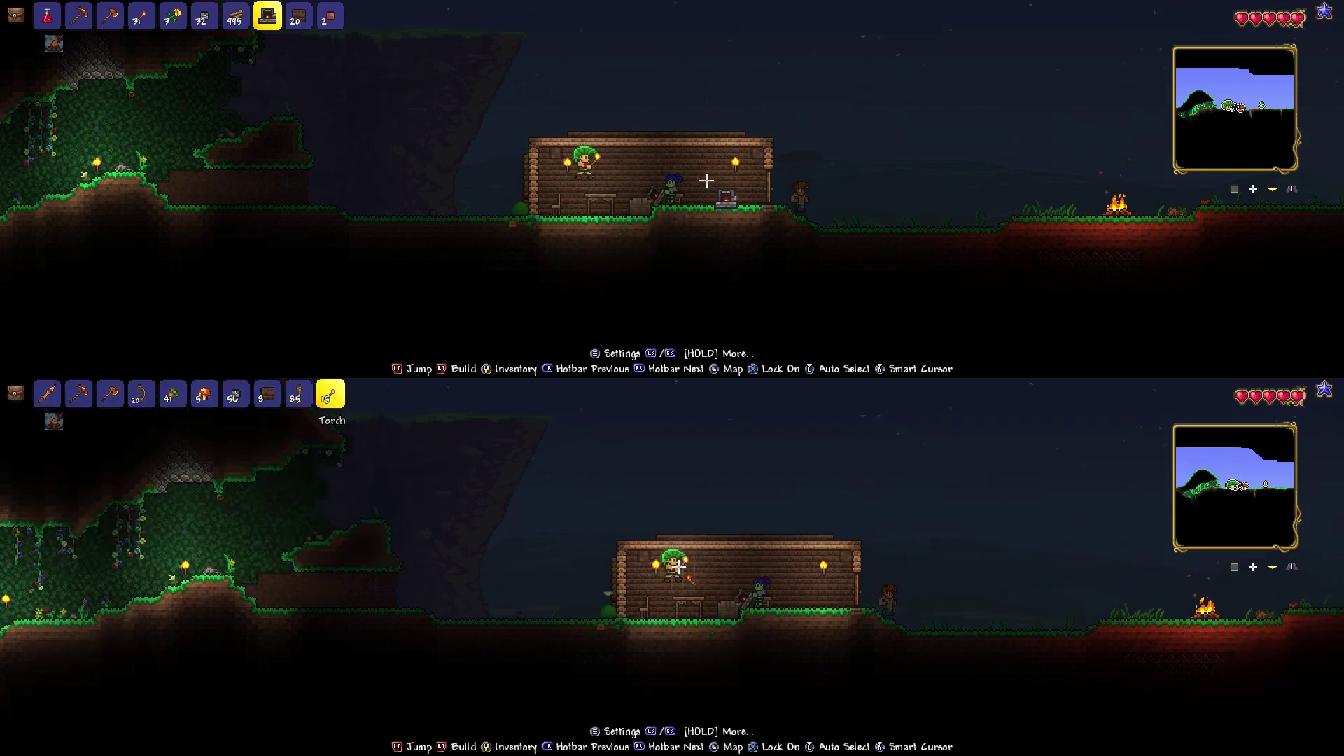
pyautogui.press('d')
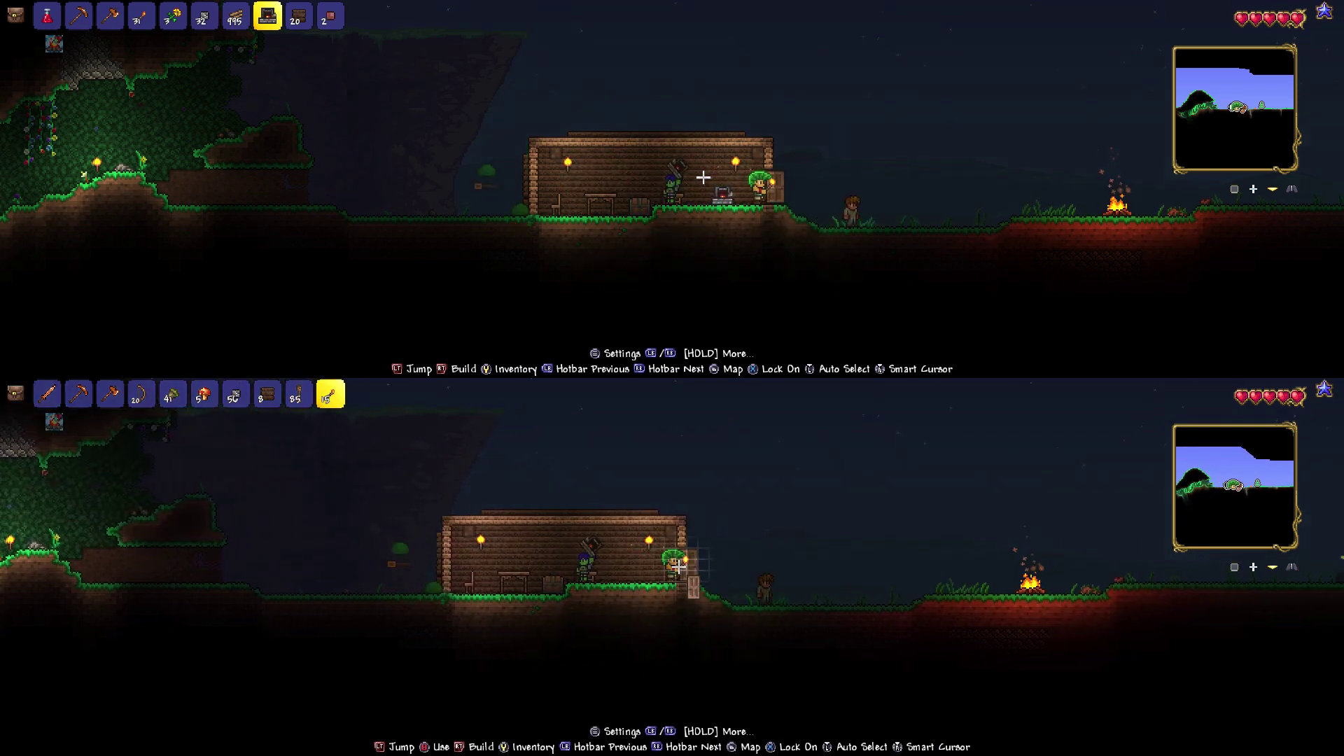
pyautogui.press('d')
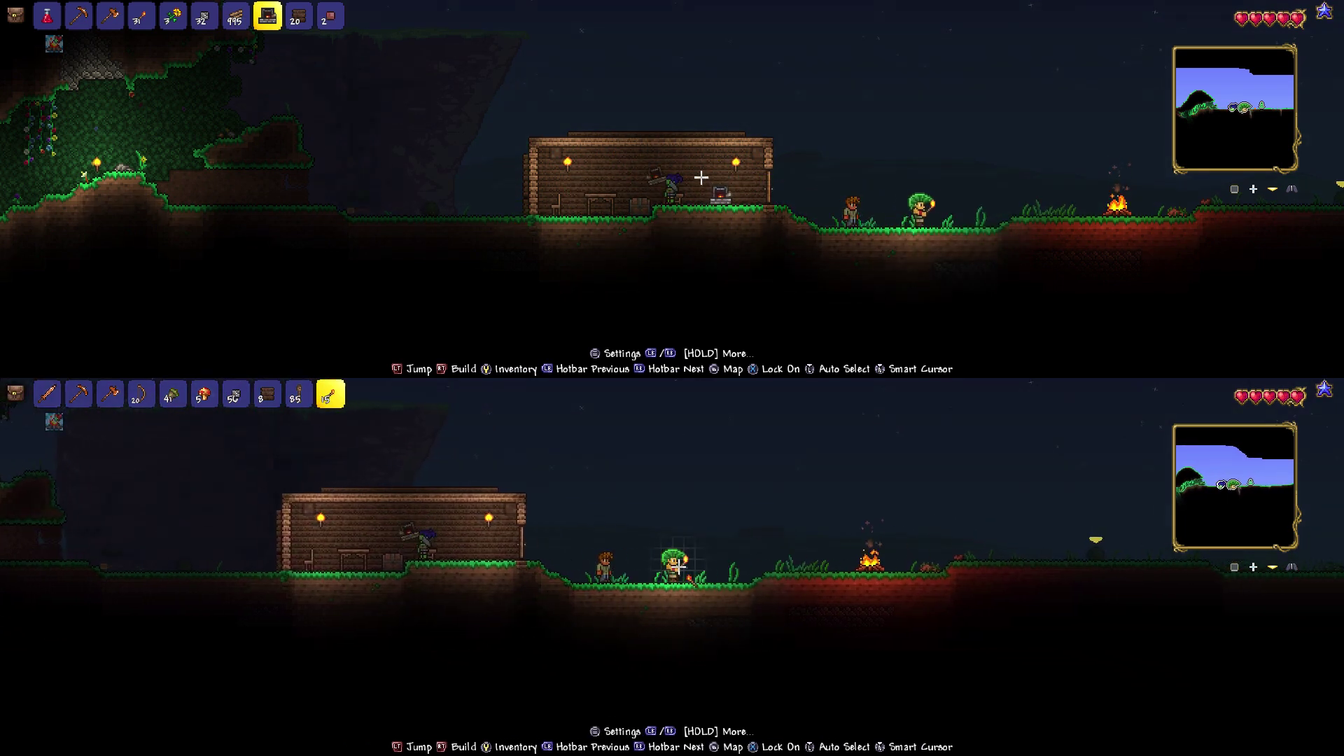
pyautogui.press('a')
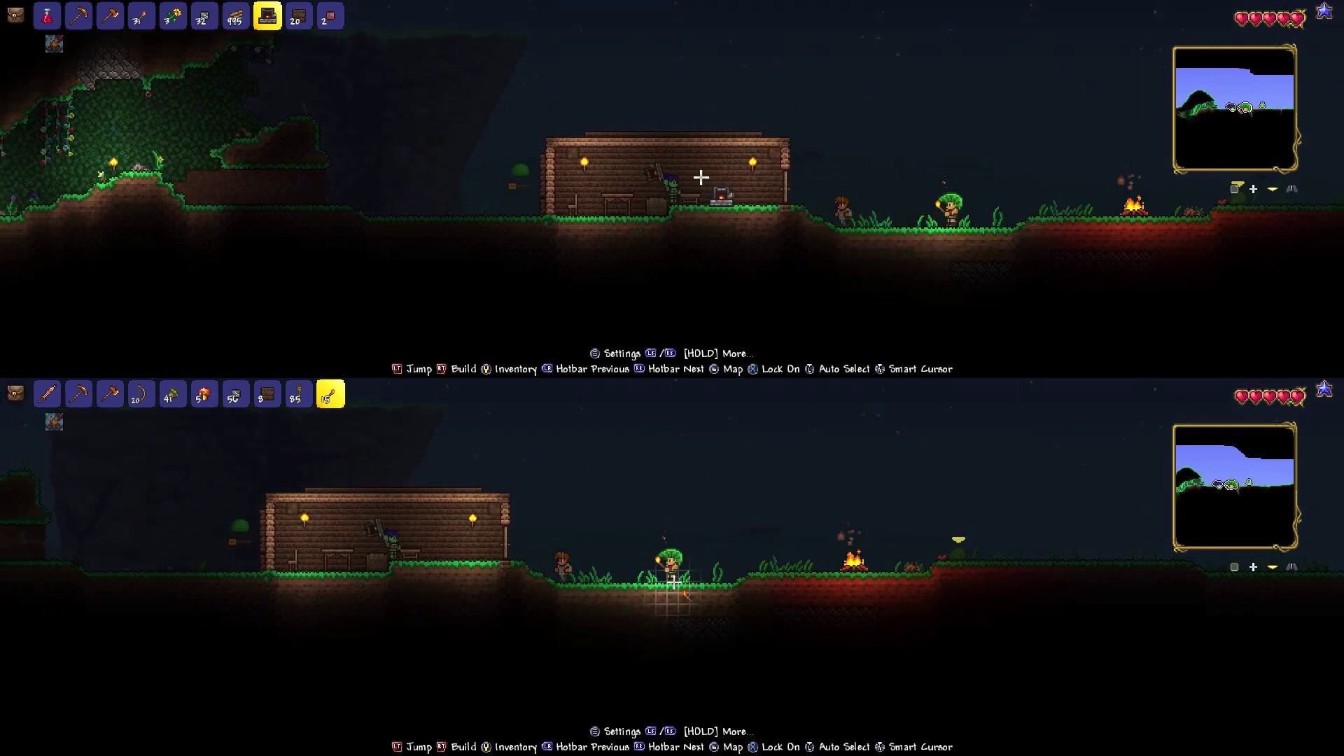
pyautogui.press('a')
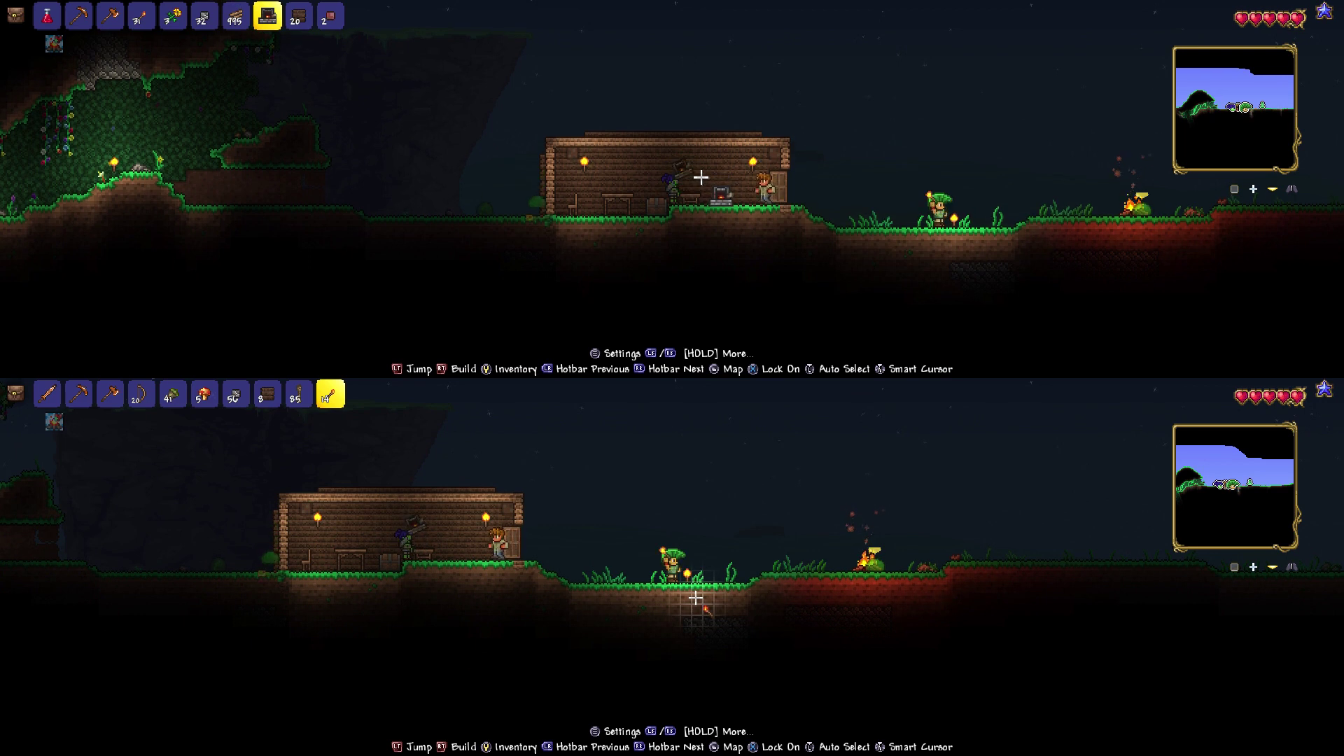
pyautogui.press('a')
pyautogui.press('a')
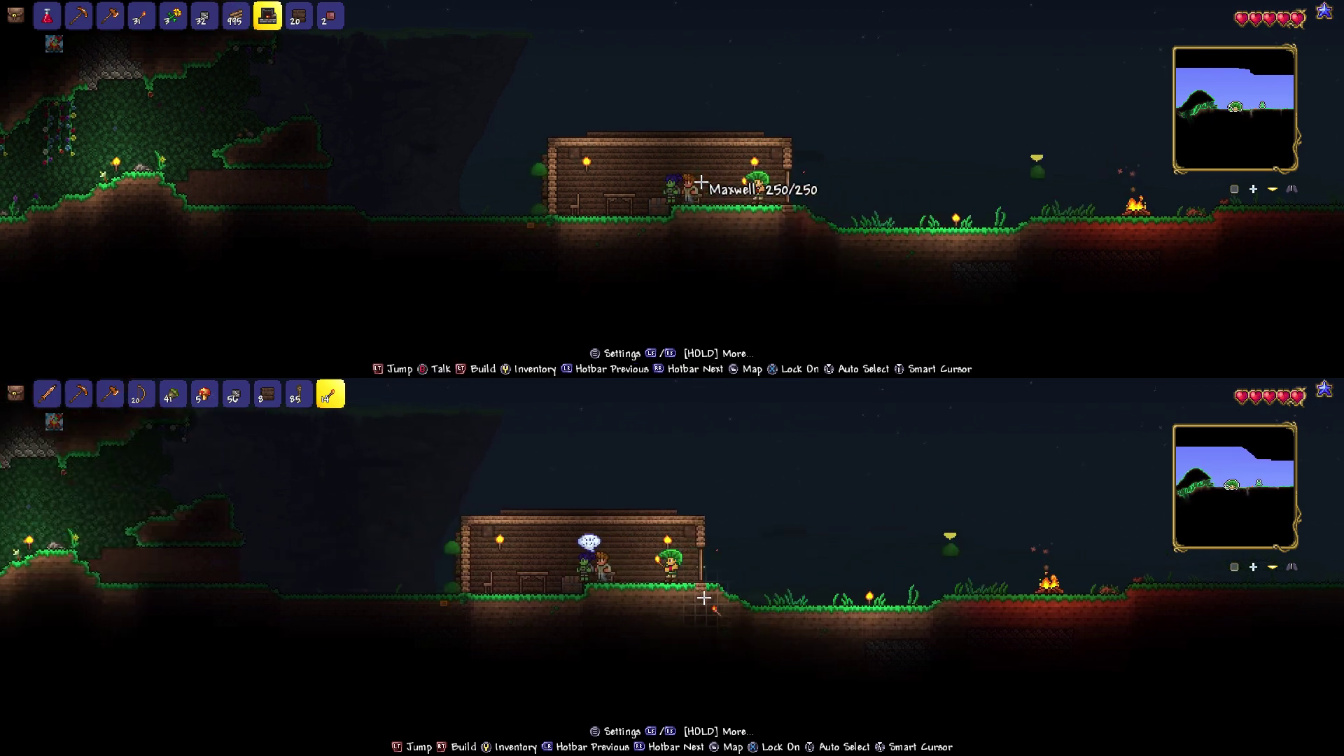
pyautogui.scroll(5, 705, 598)
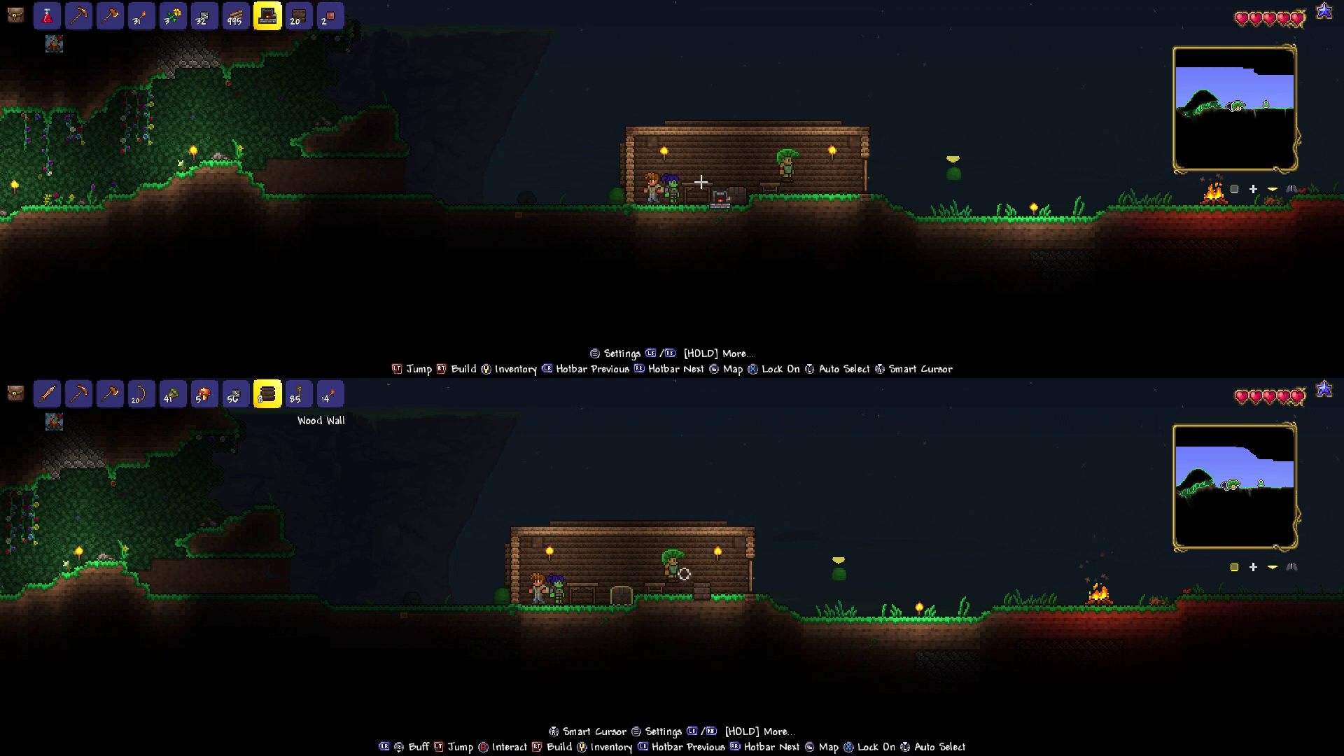
pyautogui.scroll(3, 680, 570)
pyautogui.press('Escape')
pyautogui.scroll(1, 680, 570)
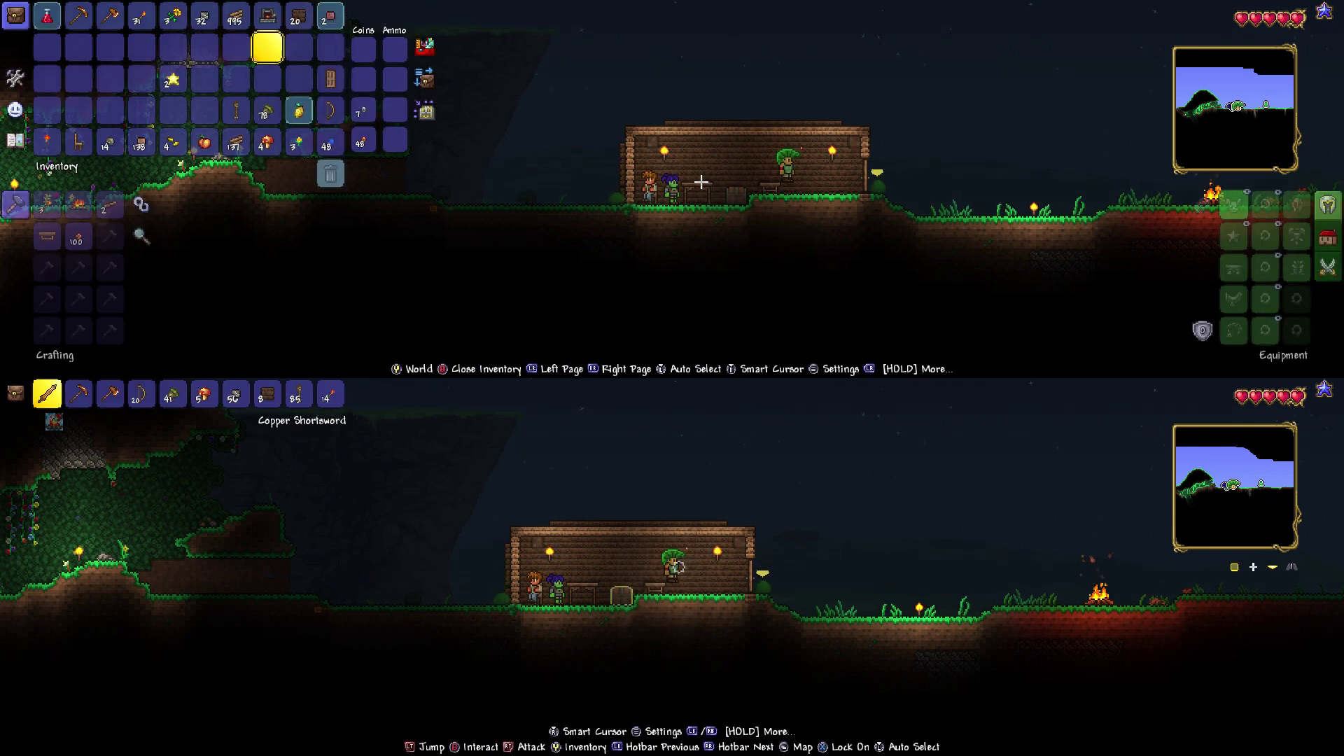
# - Browse the top player's items, including the Daybloom Seeds and the Wood stack
pyautogui.press('Left')
pyautogui.press('Left')
pyautogui.press('Left')
pyautogui.press('Left')
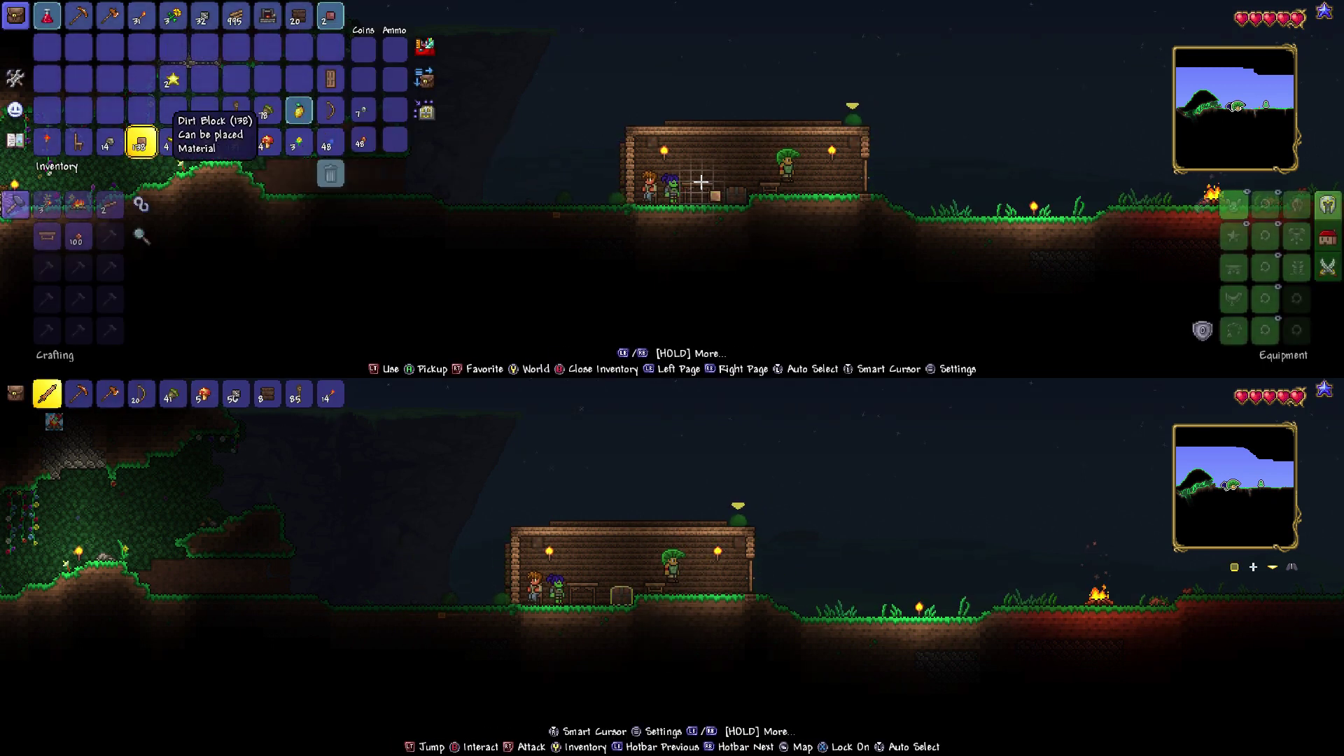
pyautogui.press('Left')
pyautogui.press('Right')
pyautogui.press('Right')
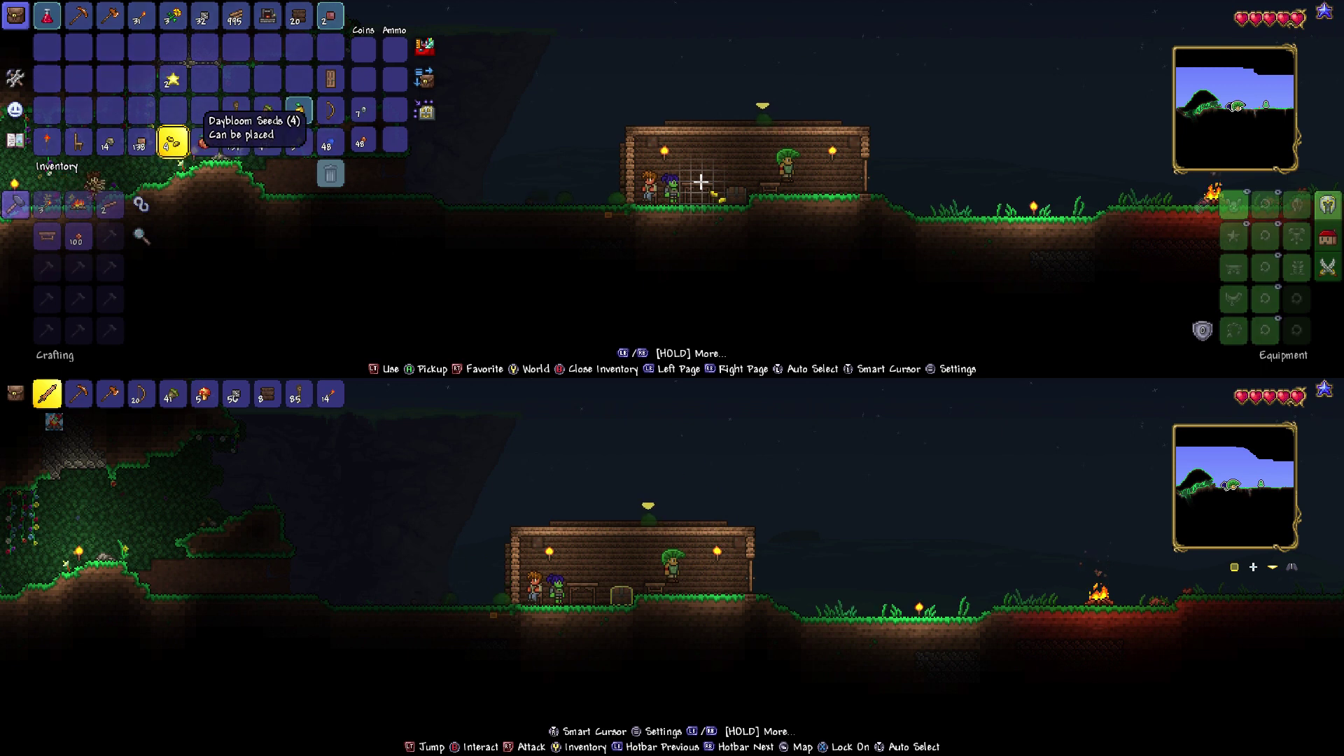
pyautogui.press('Right')
pyautogui.press('Right')
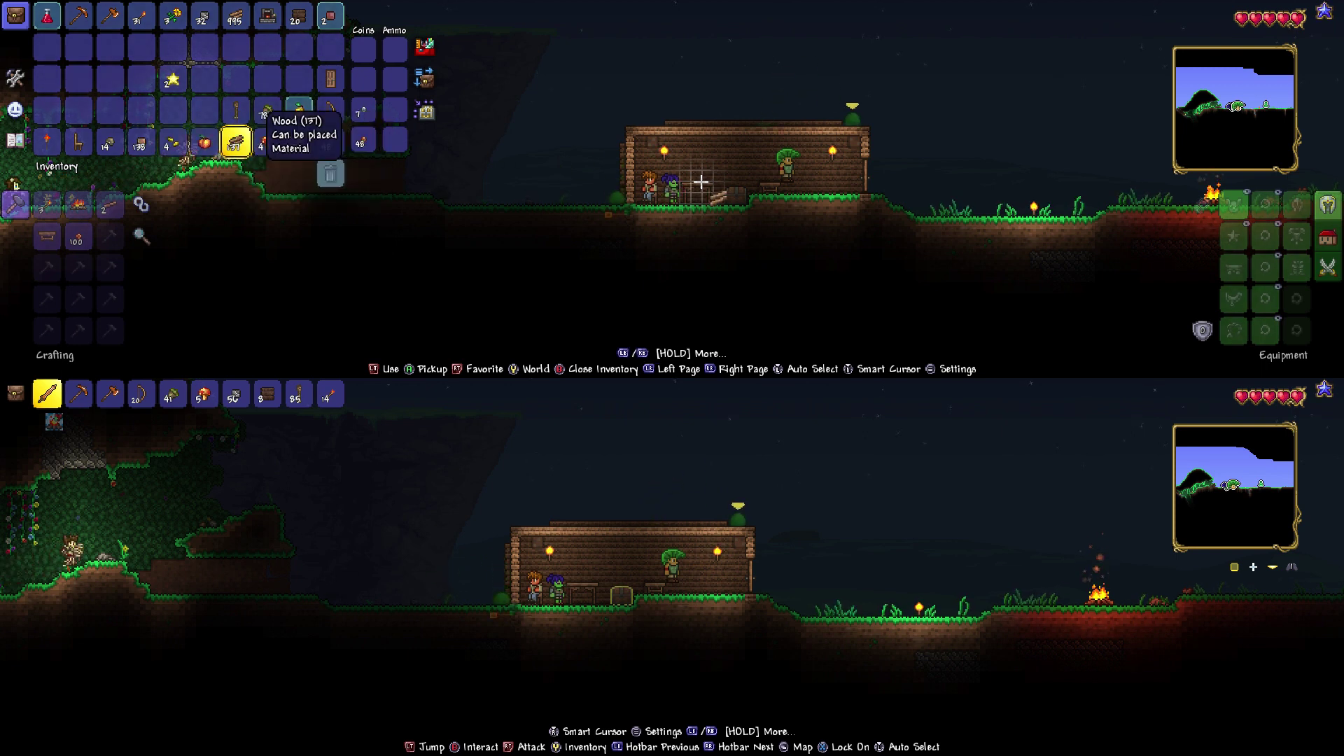
pyautogui.press('Right')
pyautogui.press('Right')
pyautogui.press('Right')
pyautogui.press('Right')
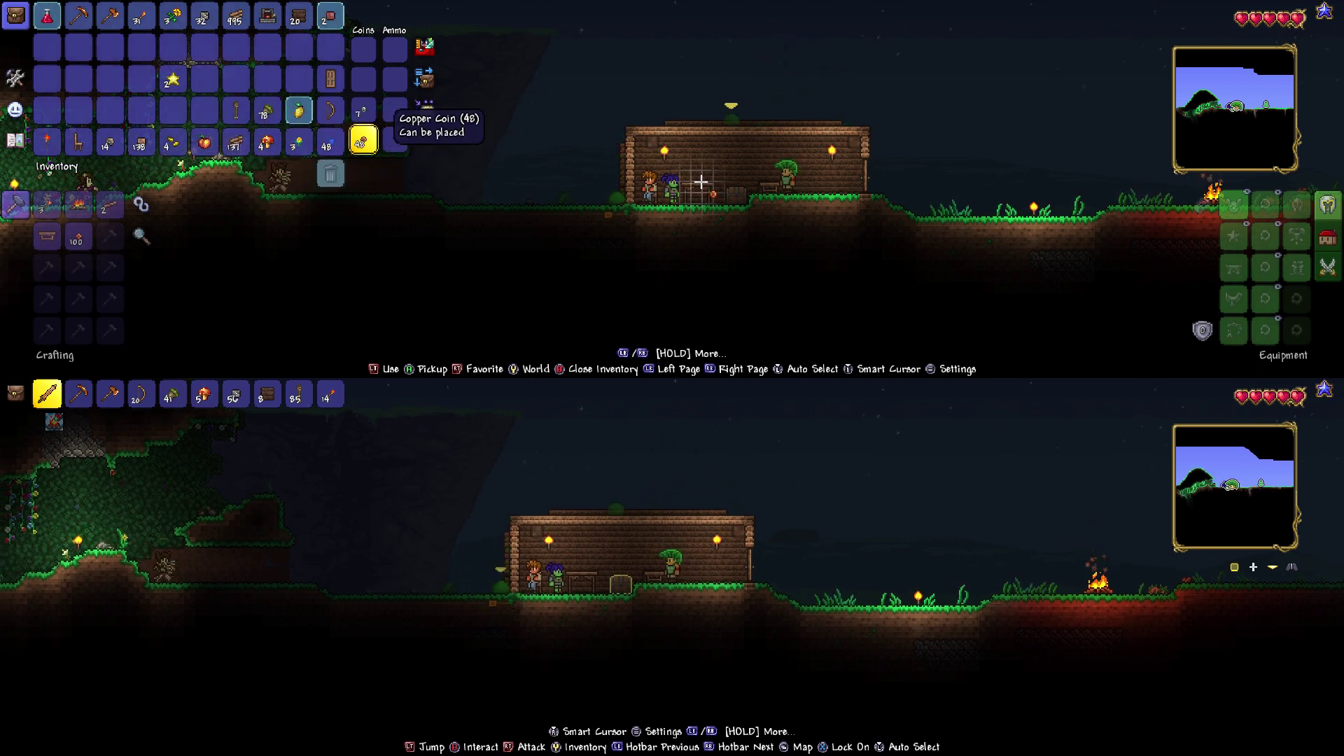
# - View the Campfire, Wooden Chair and Wood Platform recipes; close top inventory, open the bottom player's
pyautogui.press('Left')
pyautogui.press('Left')
pyautogui.press('Left')
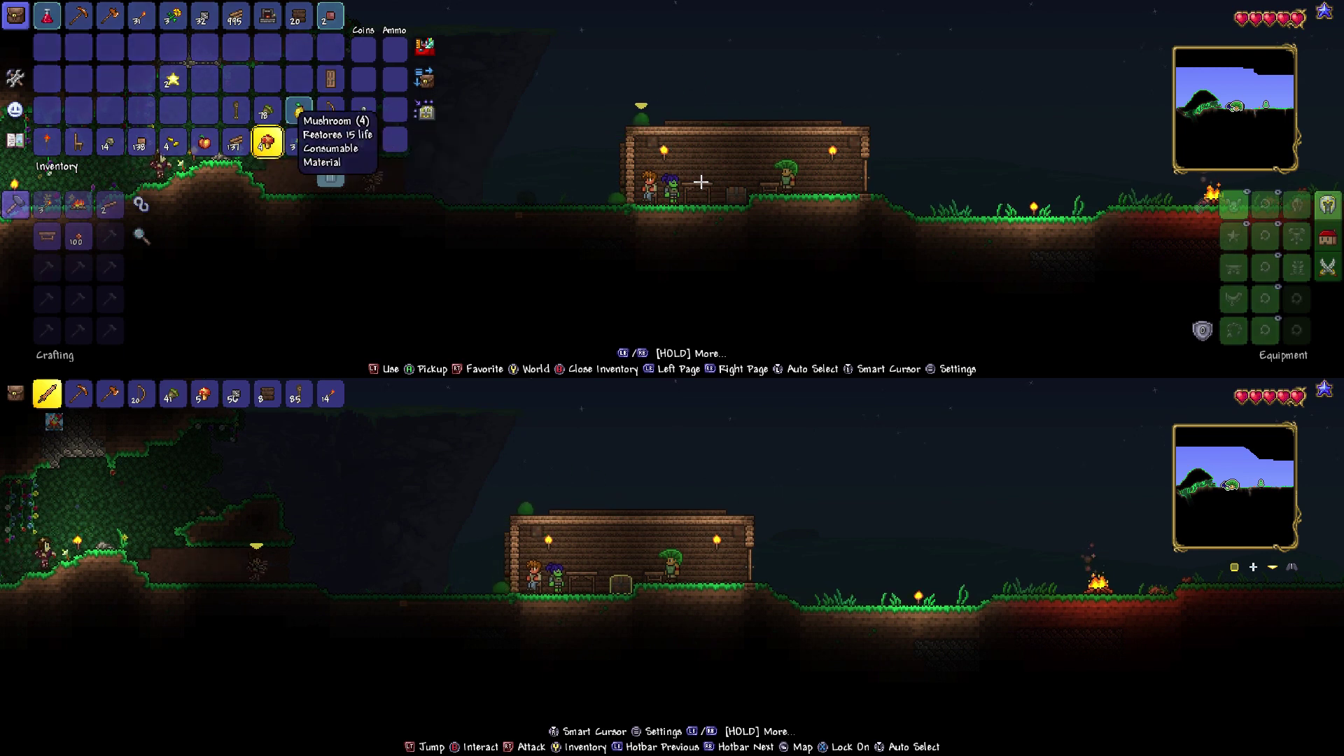
pyautogui.press('Left')
pyautogui.press('Left')
pyautogui.press('Left')
pyautogui.press('Down')
pyautogui.press('Left')
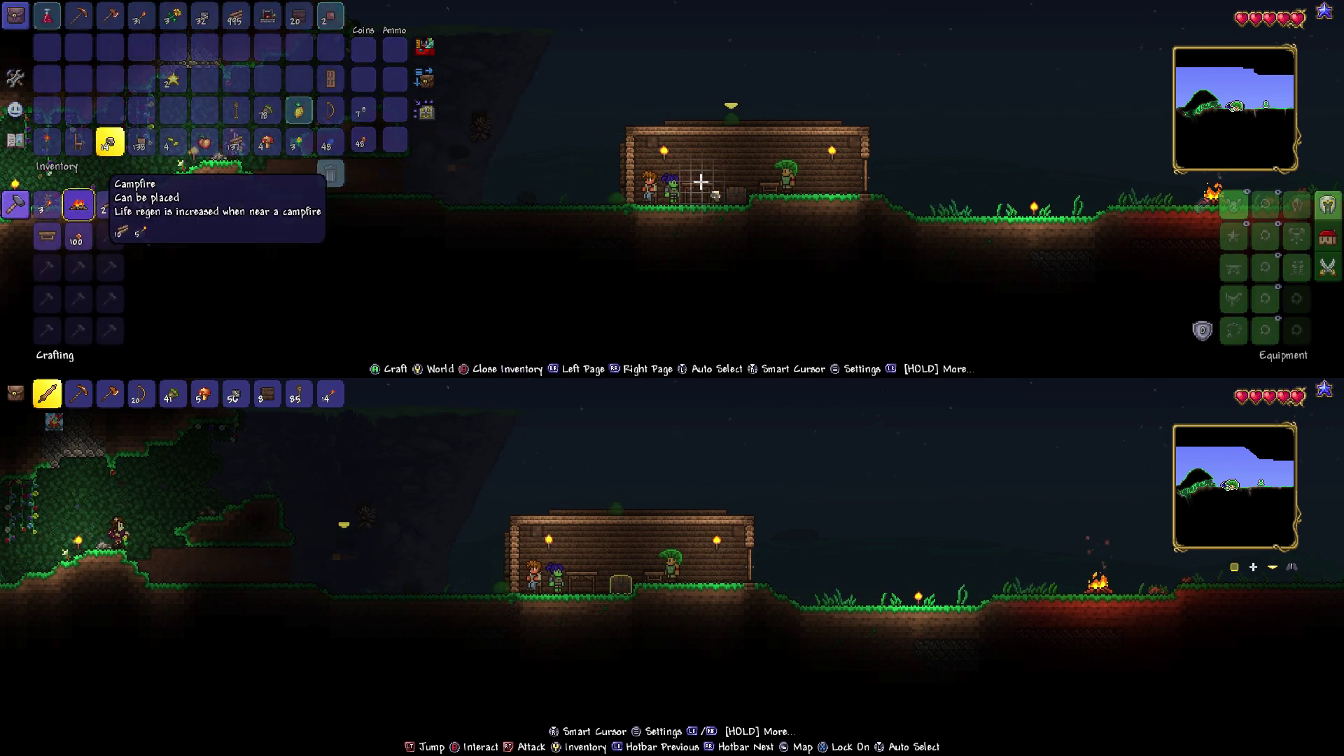
pyautogui.press('Up')
pyautogui.press('Down')
pyautogui.press('Down')
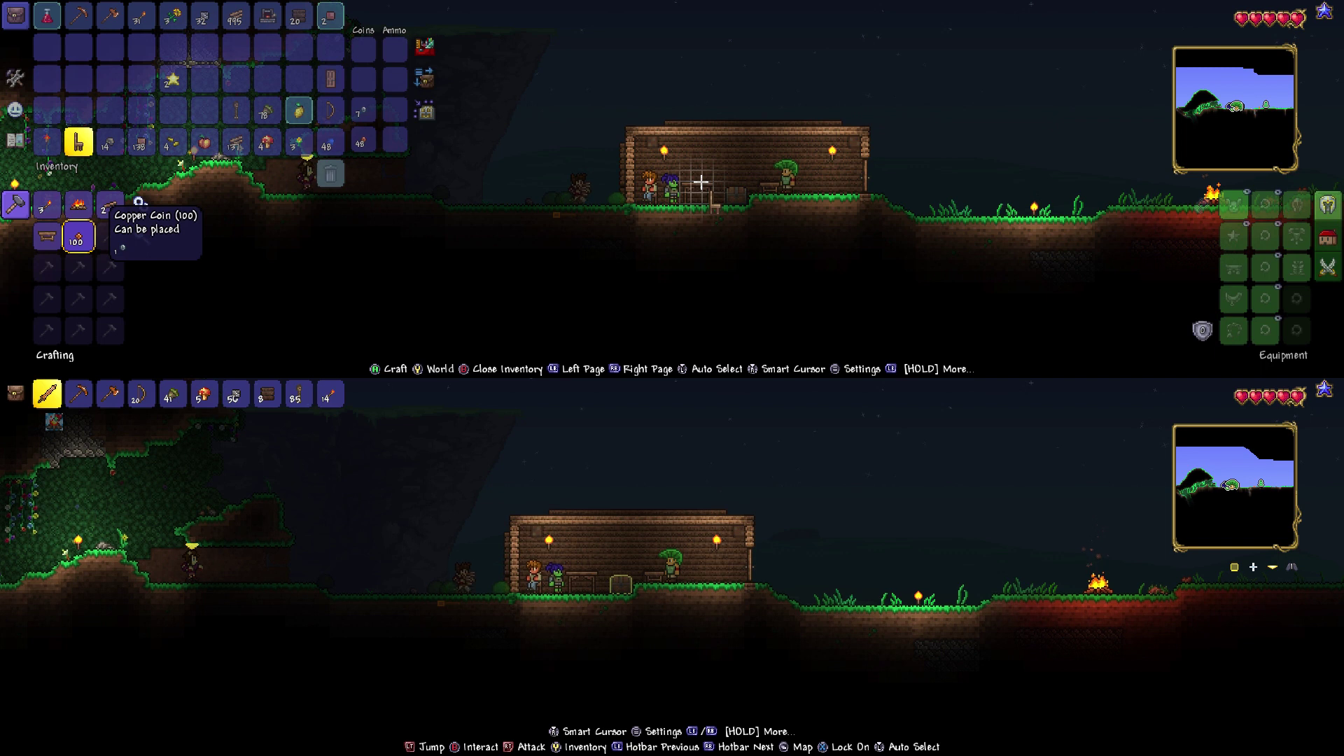
pyautogui.press('Up')
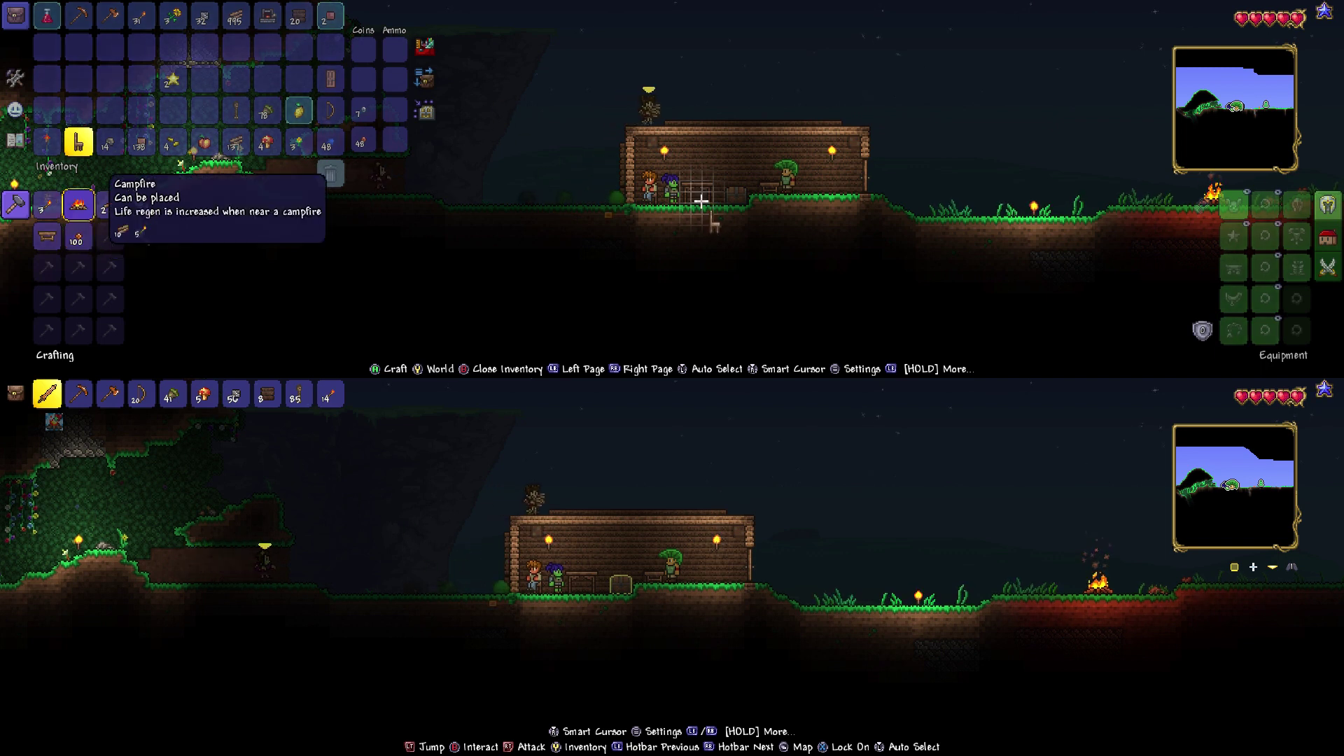
pyautogui.press('Up')
pyautogui.press('Down')
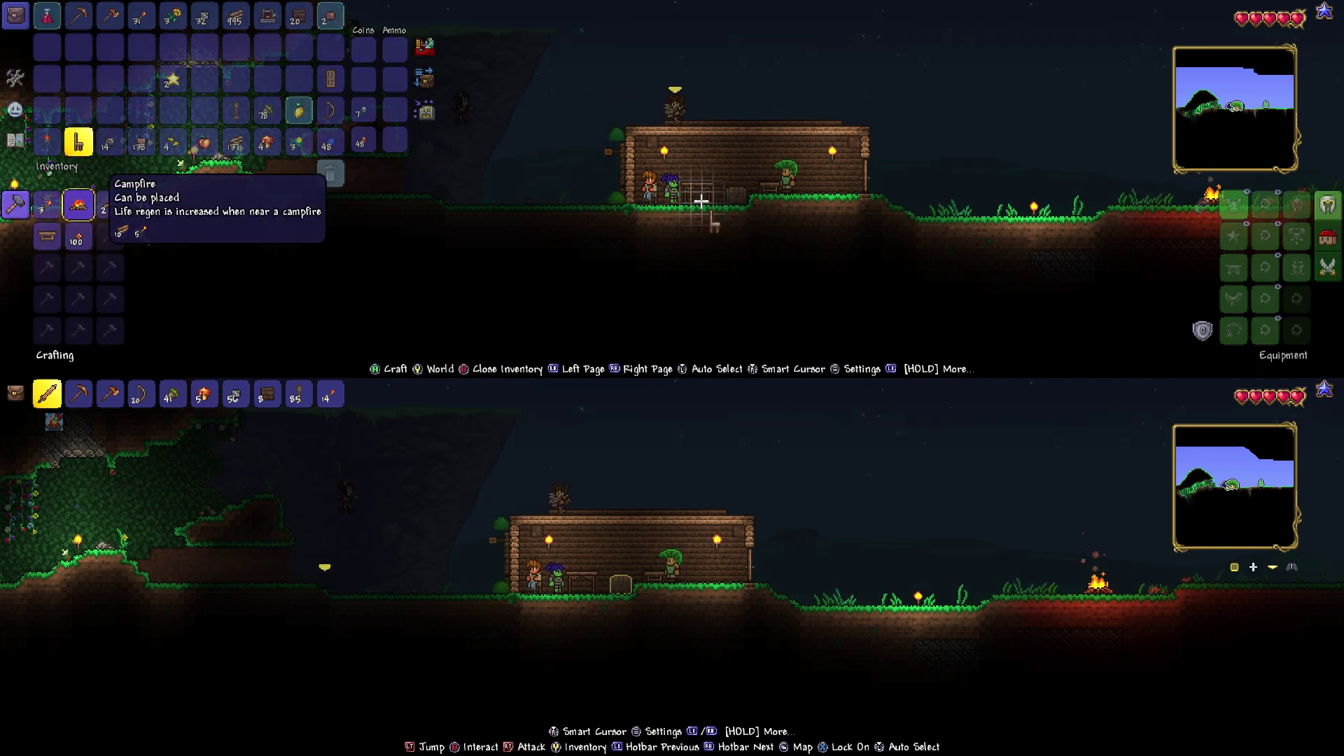
pyautogui.press('Right')
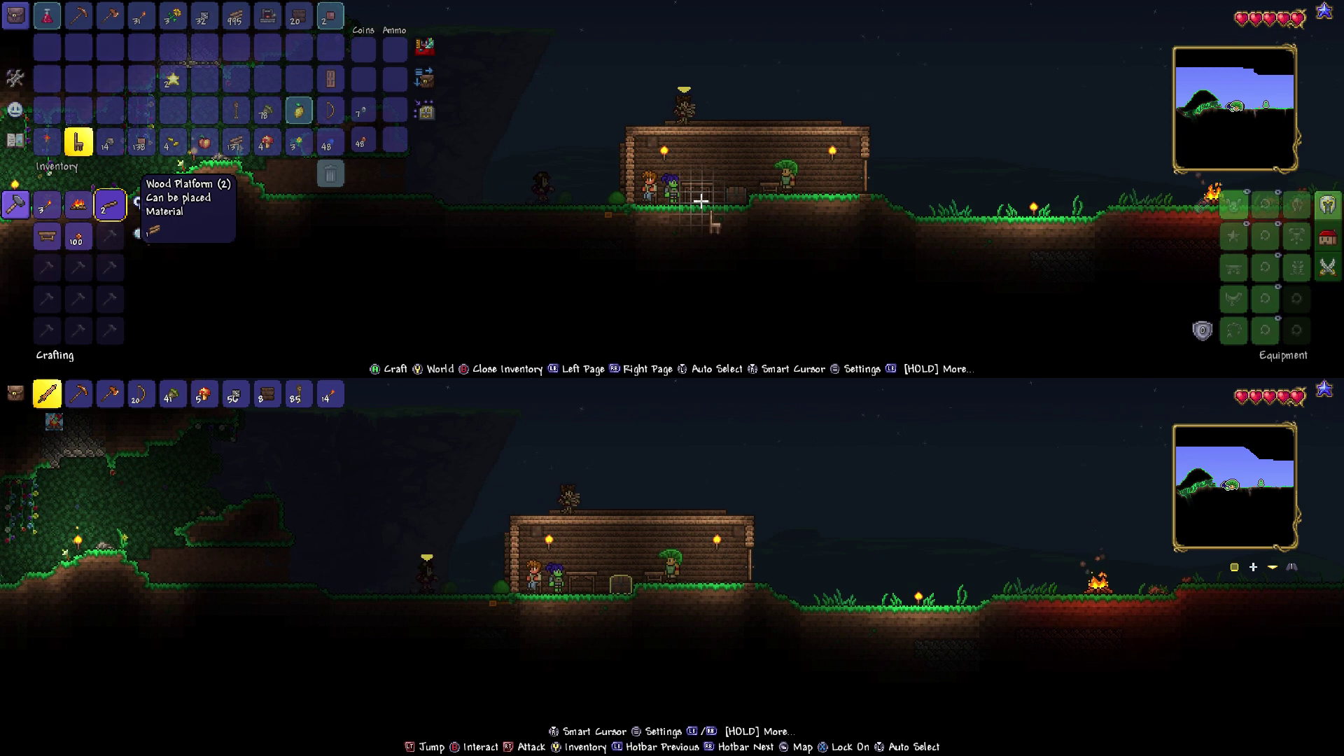
pyautogui.press('Escape')
pyautogui.press('Escape')
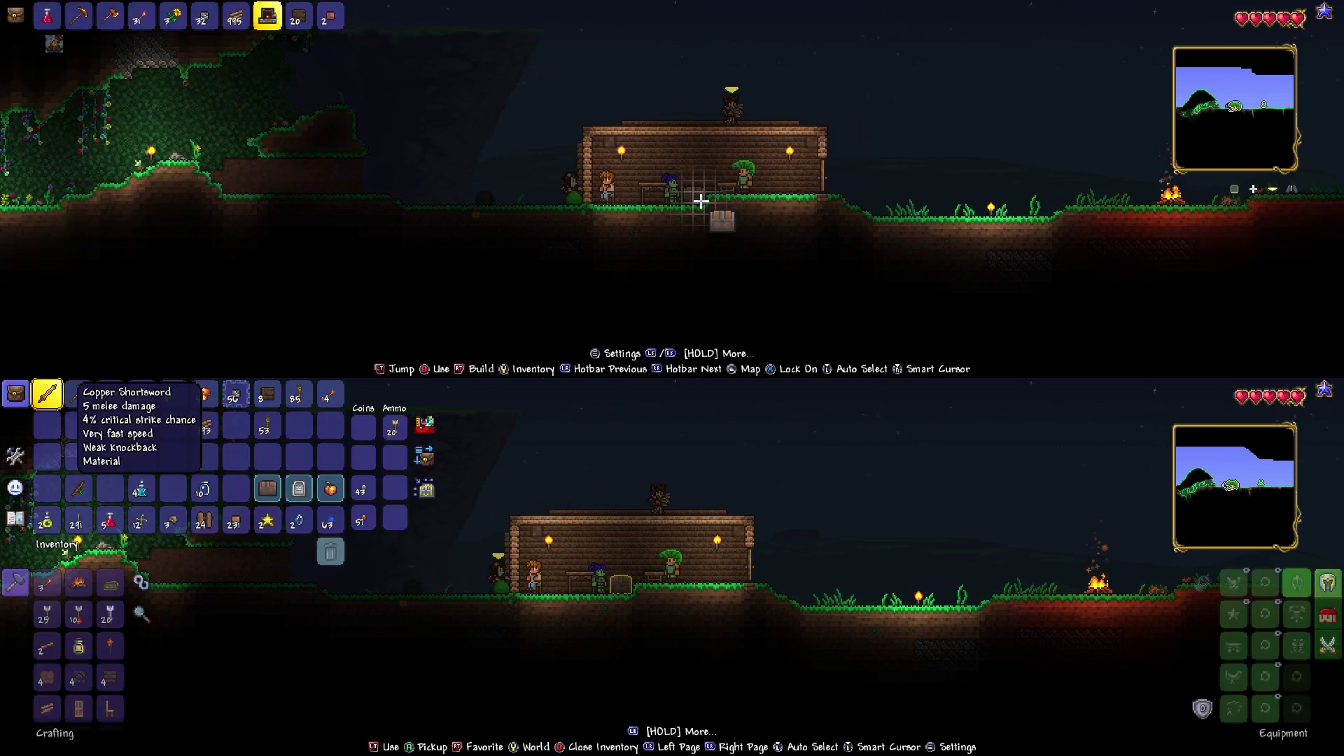
# - Scroll the bottom player's recipes down to Wooden Fence and Wooden Sword
pyautogui.press('Down')
pyautogui.press('Down')
pyautogui.press('Down')
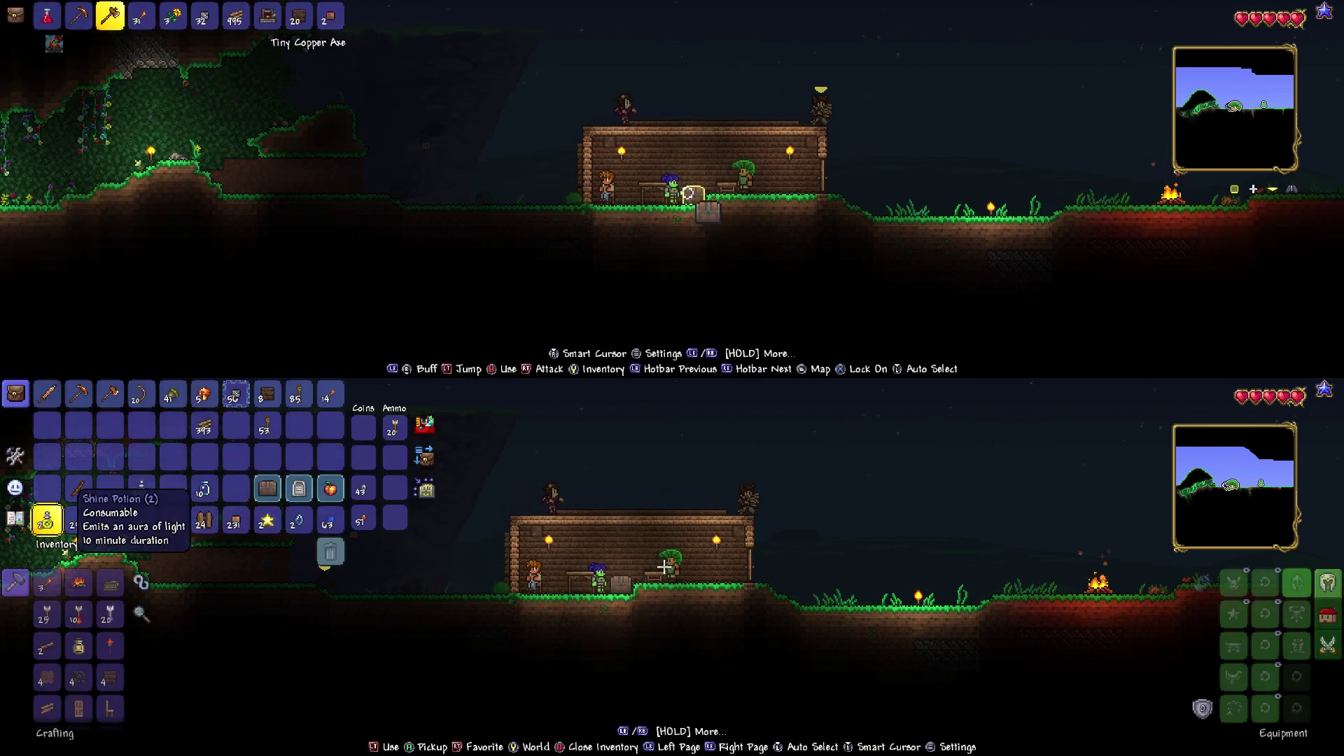
pyautogui.press('Down')
pyautogui.press('Down')
pyautogui.press('Down')
pyautogui.press('Down')
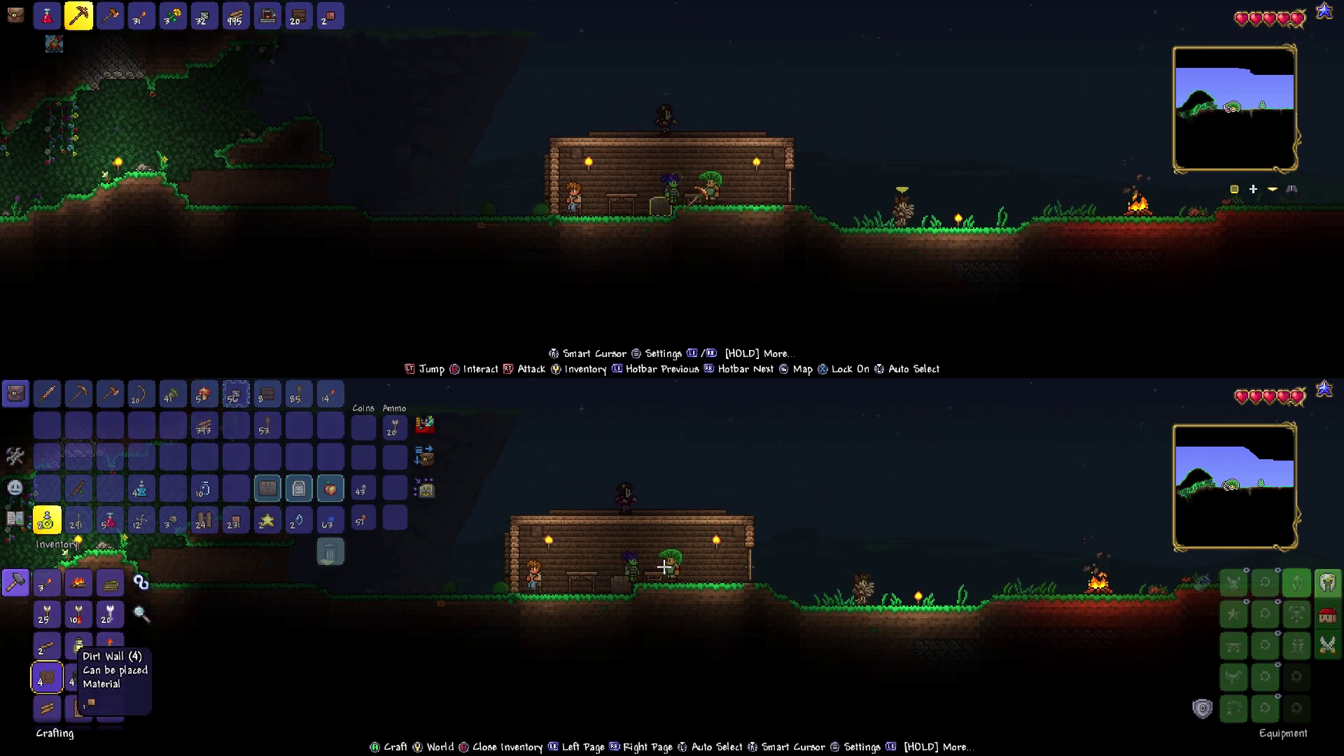
pyautogui.press('Down')
pyautogui.press('Down')
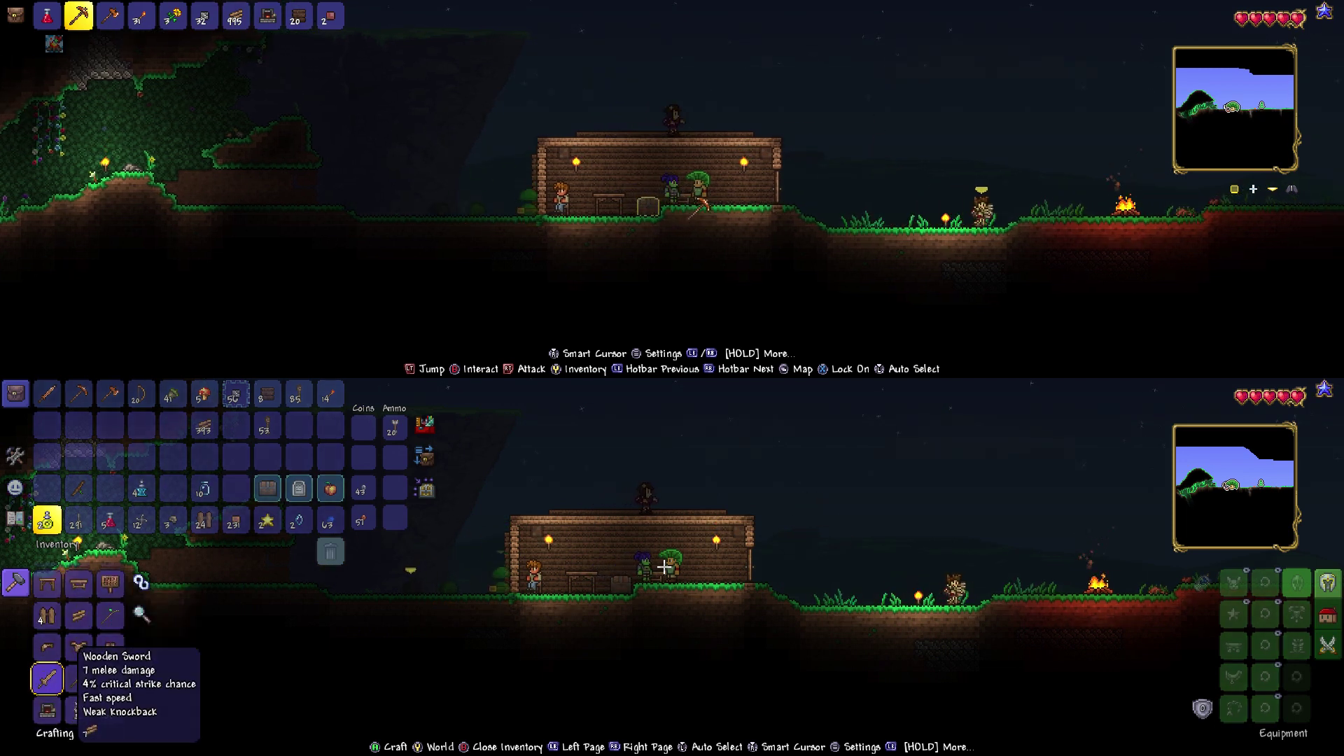
# - Move between the bottom player's recipes and items, then return to Wooden Sword
pyautogui.press('Down')
pyautogui.press('Left')
pyautogui.press('Up')
pyautogui.press('Down')
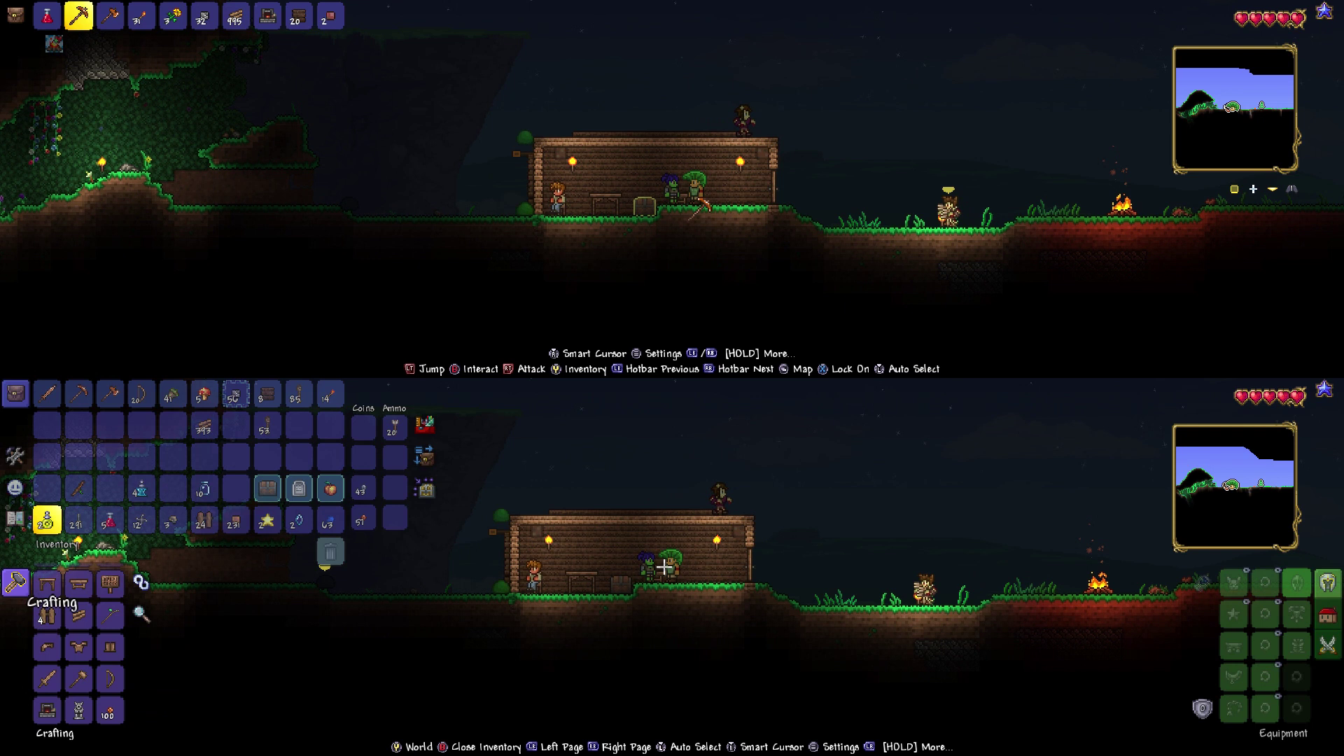
pyautogui.press('Right')
pyautogui.press('Down')
pyautogui.press('Down')
pyautogui.press('Down')
pyautogui.press('Escape')
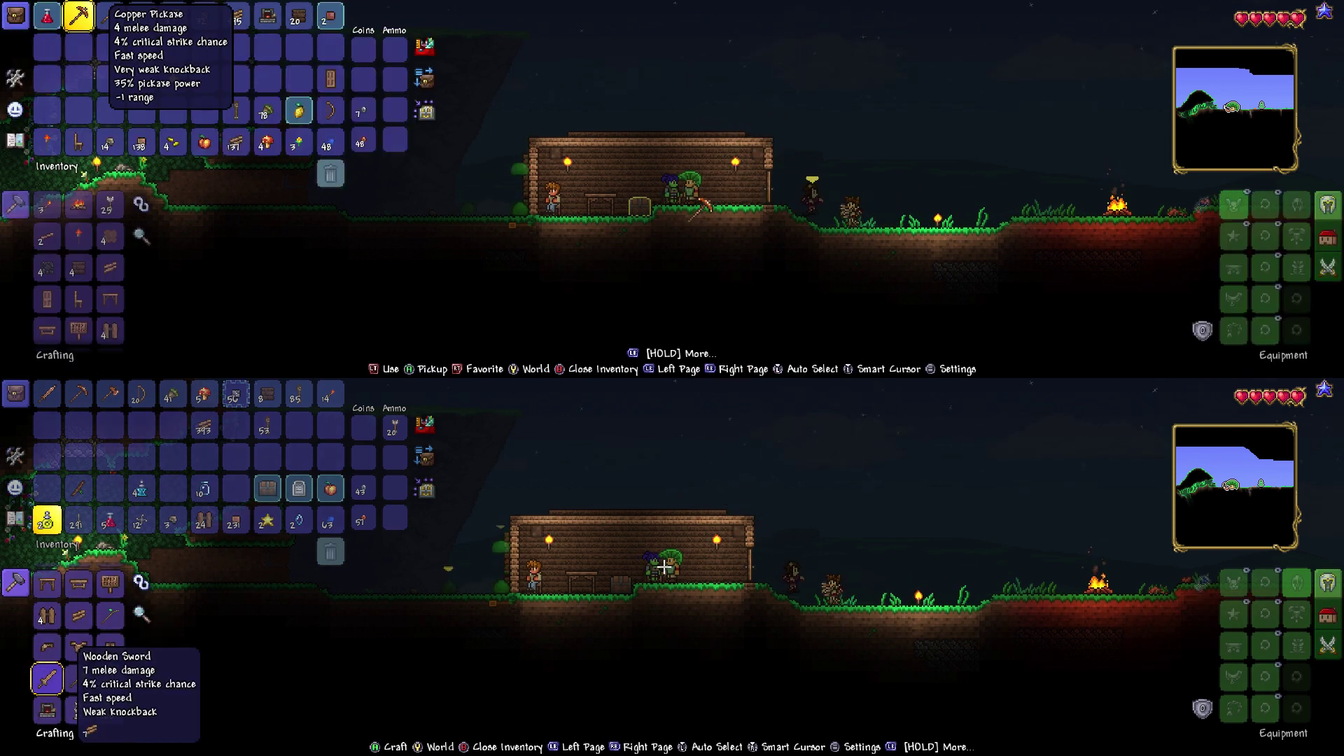
# - Browse on to the Torch and Armor Statue recipes
pyautogui.press('Down')
pyautogui.press('Left')
pyautogui.press('Down')
pyautogui.press('Down')
pyautogui.press('Down')
pyautogui.press('Right')
pyautogui.press('Down')
pyautogui.press('Down')
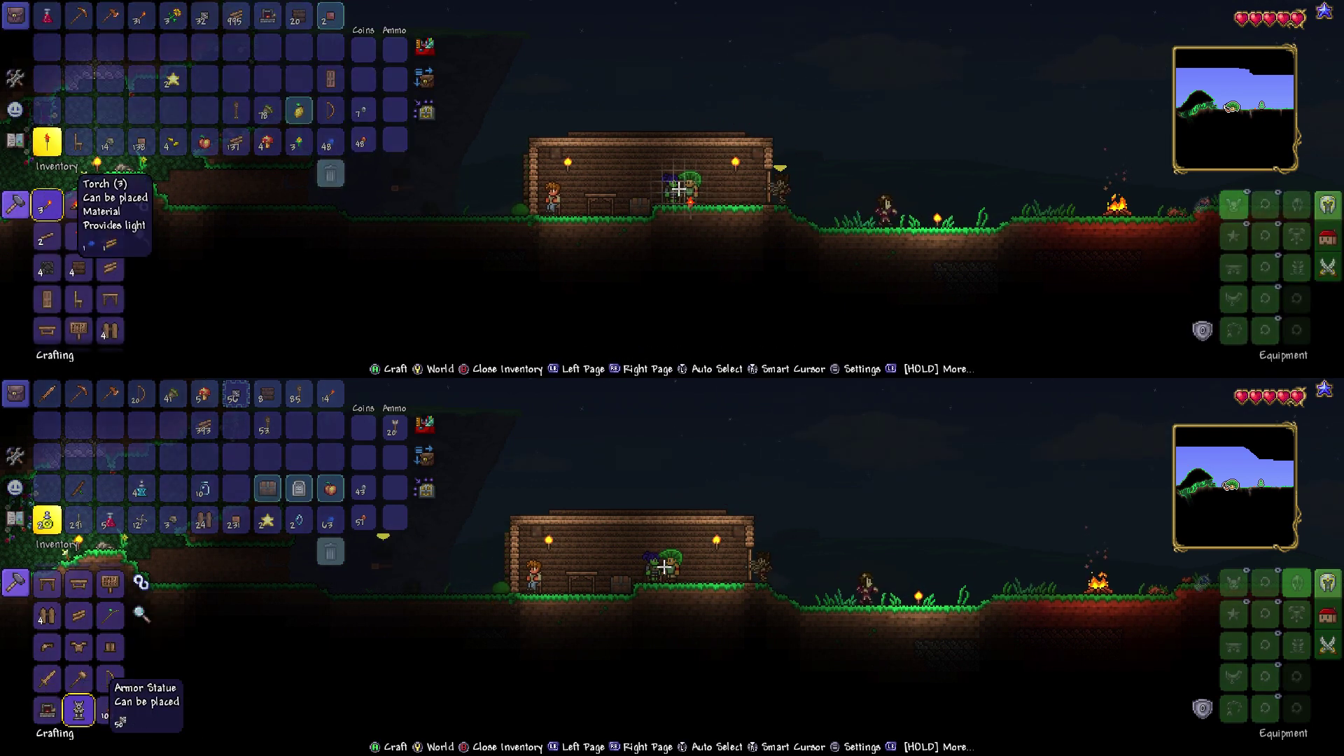
# - View the Wooden Door recipe and continue past Wood Helmet
pyautogui.press('Down')
pyautogui.press('Down')
pyautogui.press('Right')
pyautogui.press('Left')
pyautogui.press('Down')
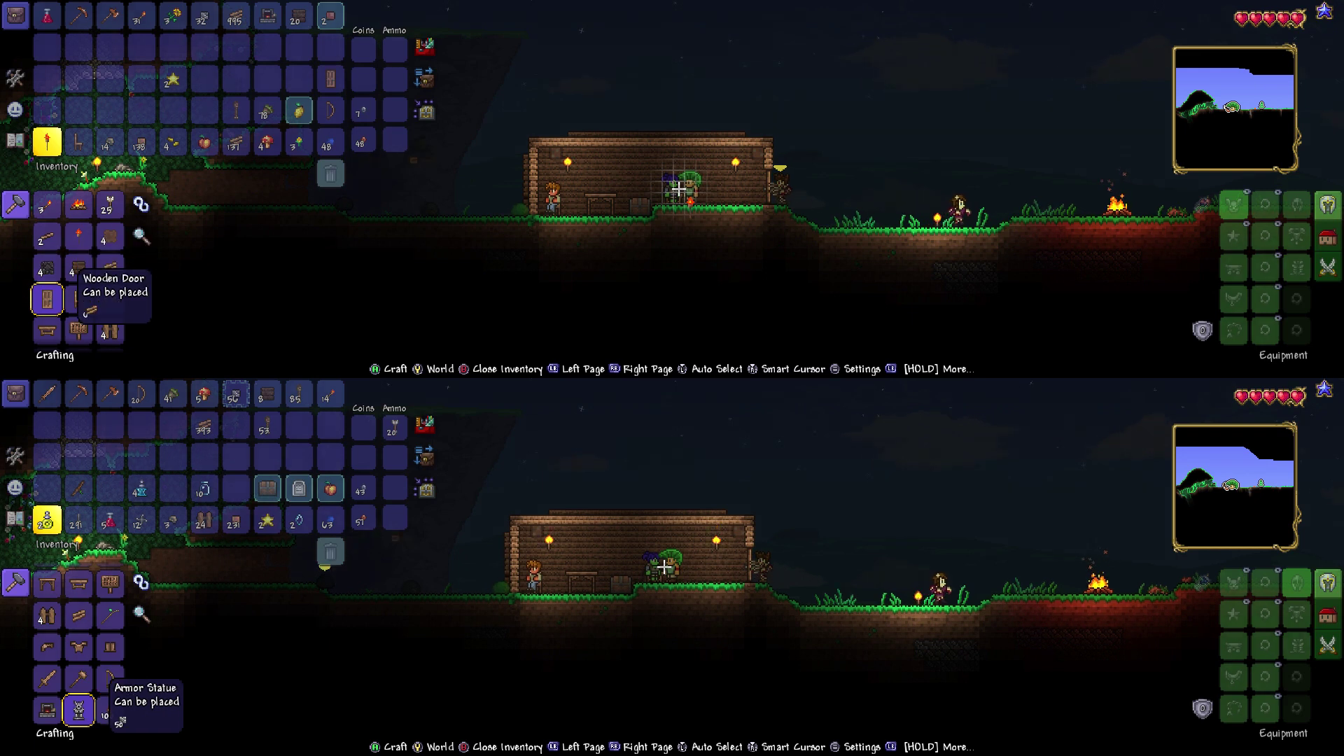
pyautogui.press('Down')
pyautogui.press('Right')
pyautogui.press('Down')
pyautogui.press('Down')
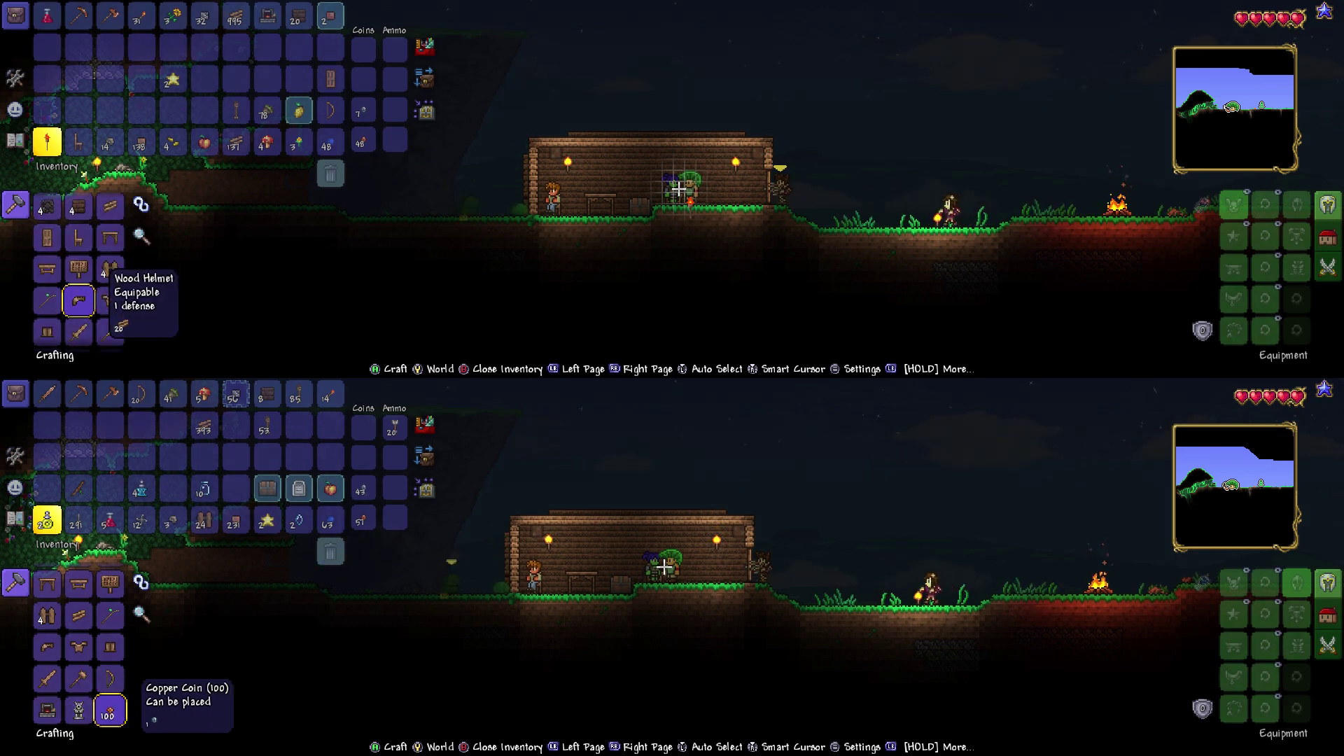
pyautogui.press('Down')
# - Look at the Wooden Bow and Wood Breastplate recipes
pyautogui.press('Up')
pyautogui.press('Right')
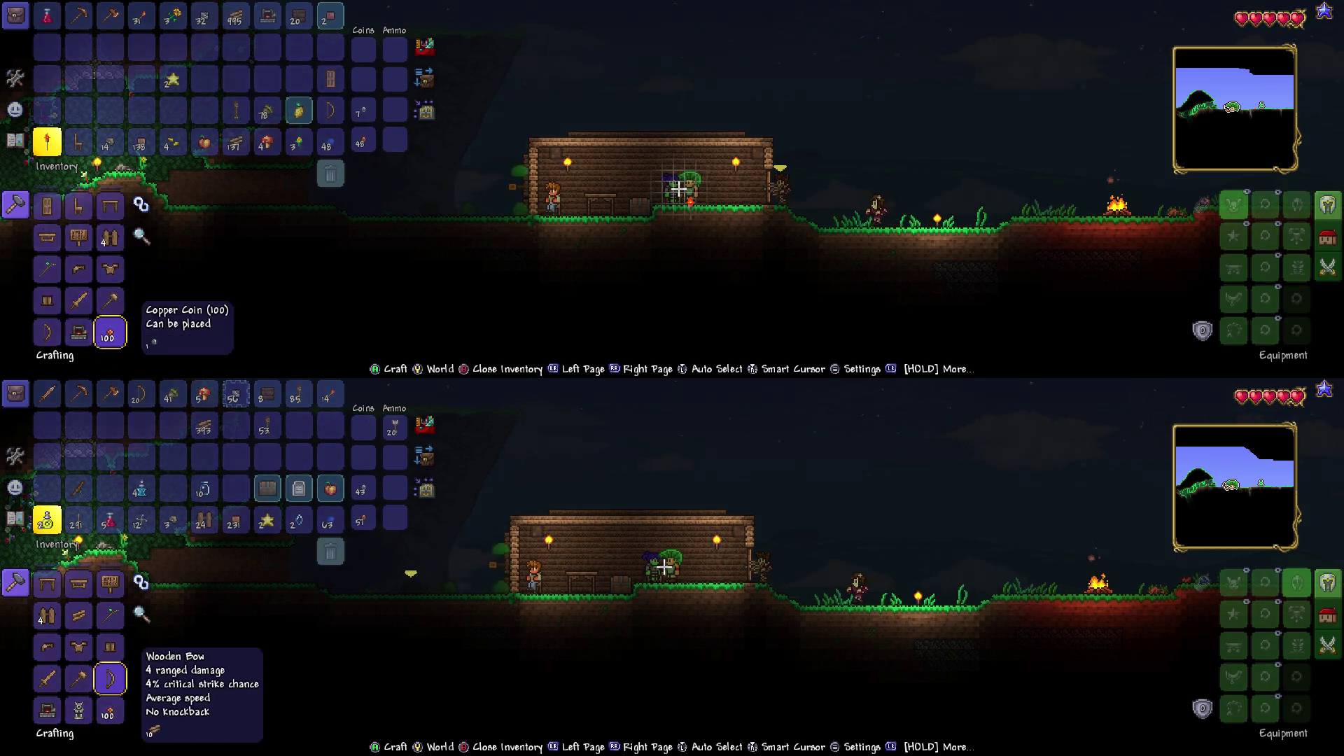
pyautogui.press('Up')
pyautogui.press('Left')
pyautogui.press('Up')
pyautogui.press('Up')
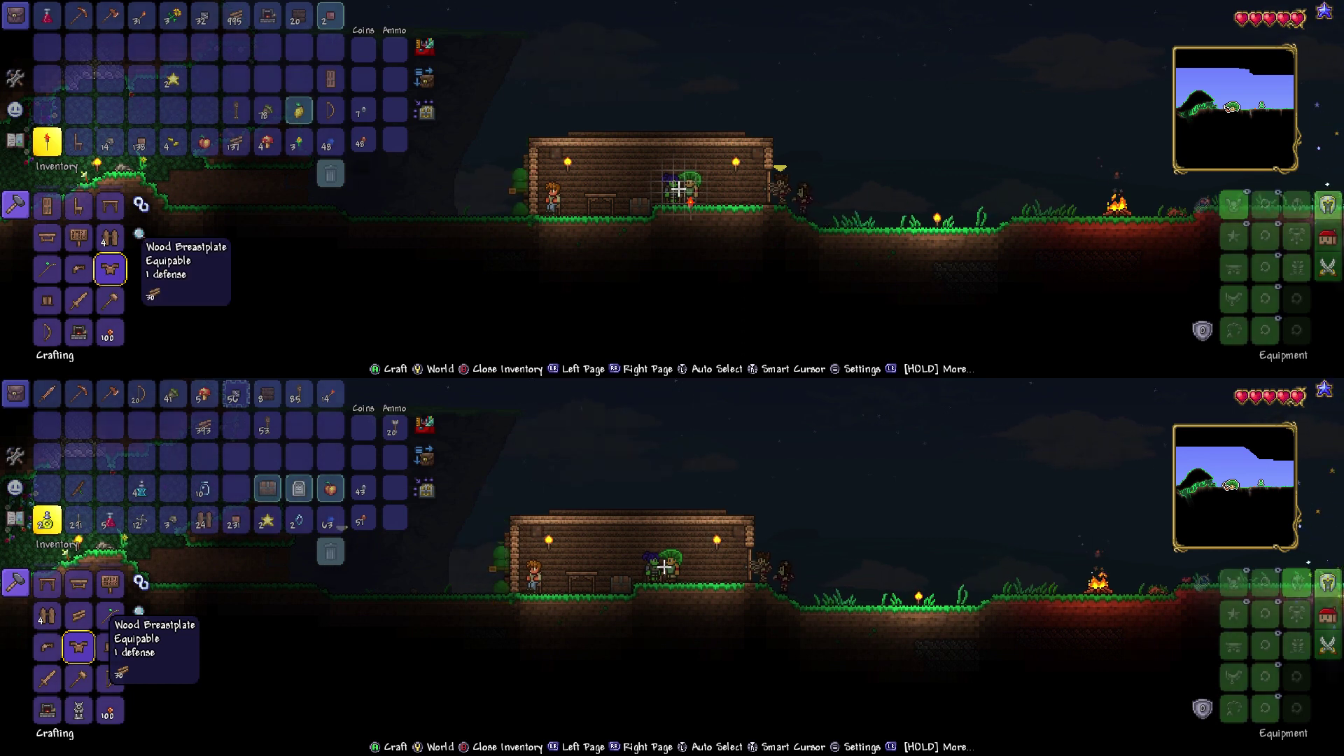
# - Check the Wood Greaves, Sign and Wood Fishing Pole recipes
pyautogui.press('Up')
pyautogui.press('Right')
pyautogui.press('Up')
pyautogui.press('Left')
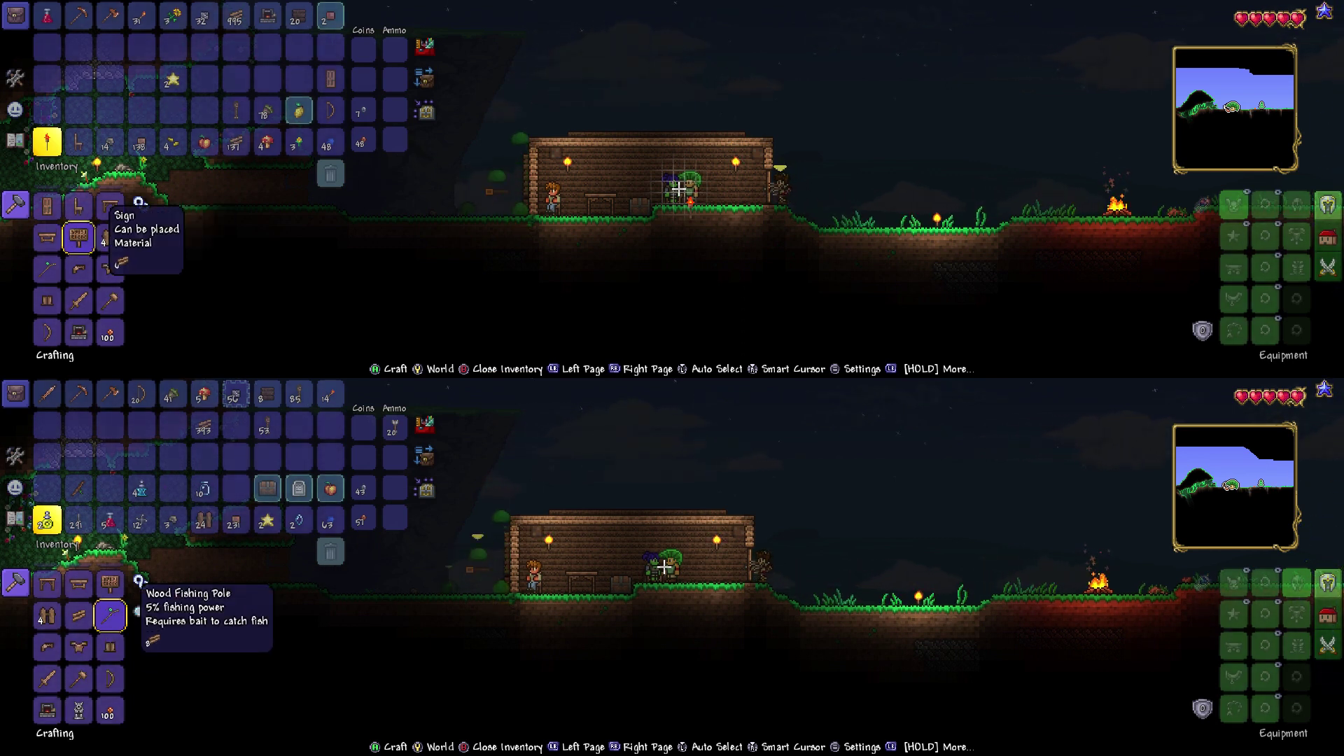
# - Scroll back up past Wooden Chair and Wood Wall to the Torch recipe
pyautogui.press('Up')
pyautogui.press('Left')
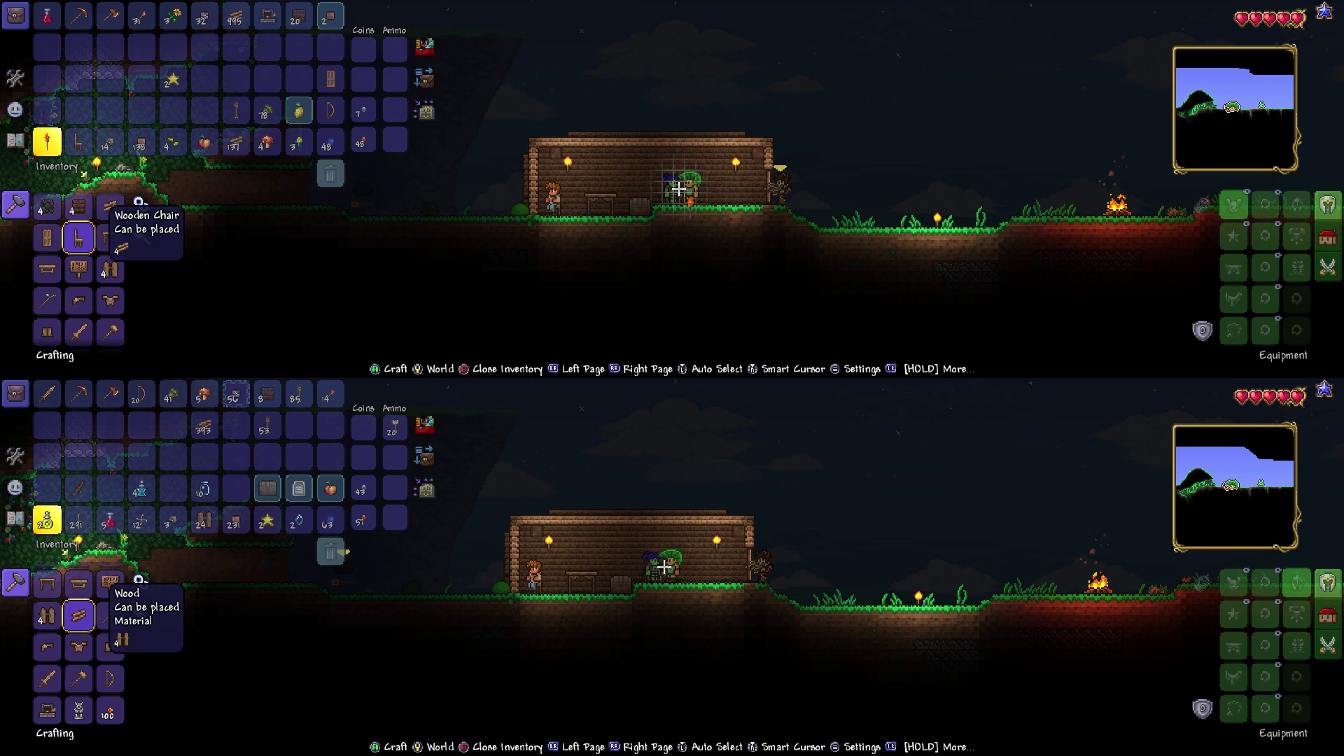
pyautogui.press('Up')
pyautogui.press('Left')
pyautogui.press('Up')
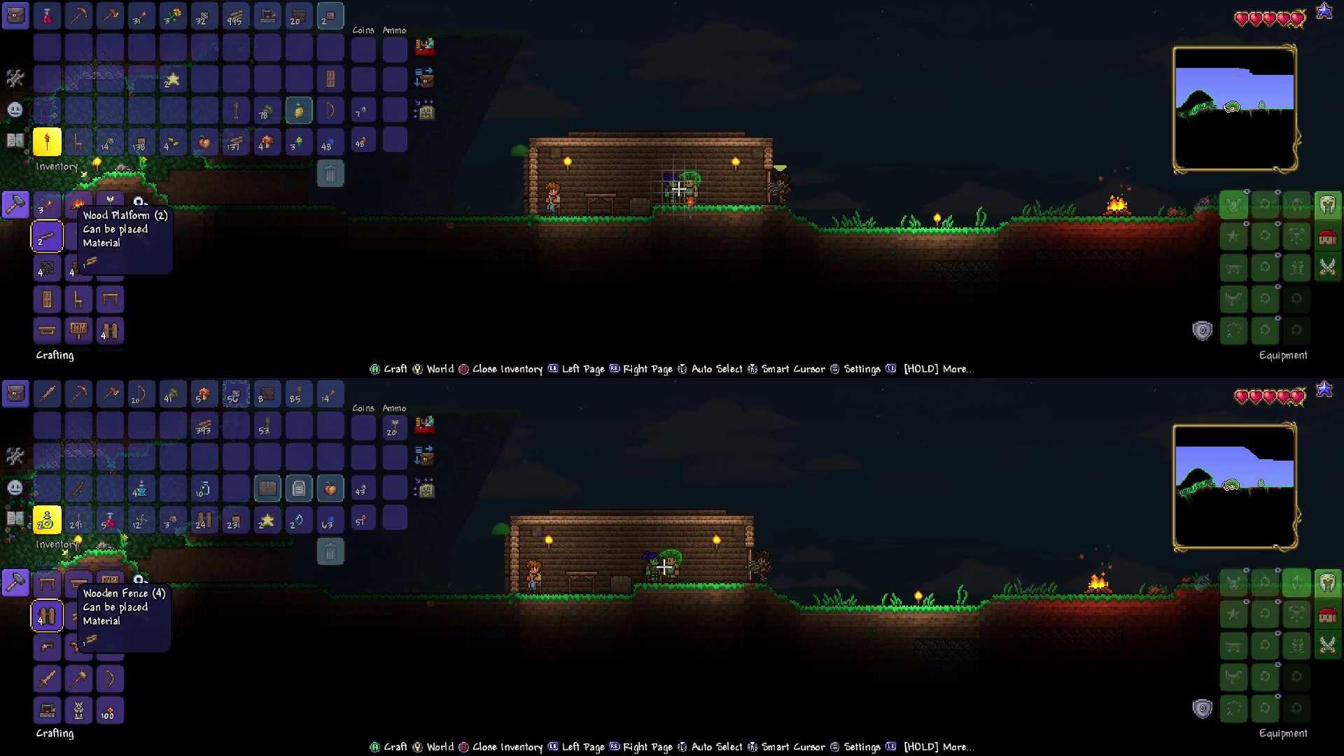
pyautogui.press('Up')
pyautogui.press('Left')
# - Browse past Stone Wall to the Star in a Bottle recipe
pyautogui.press('Left')
pyautogui.press('Left')
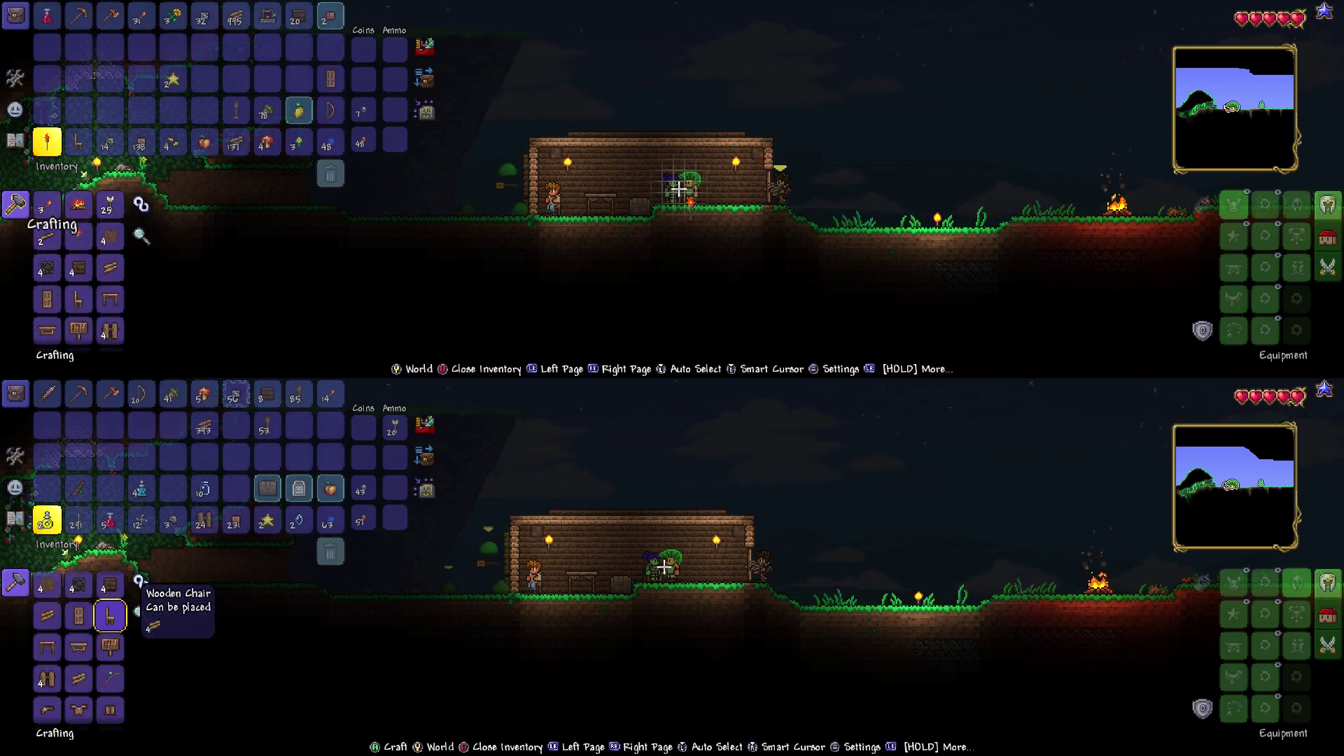
pyautogui.press('Left')
pyautogui.press('Left')
pyautogui.press('Escape')
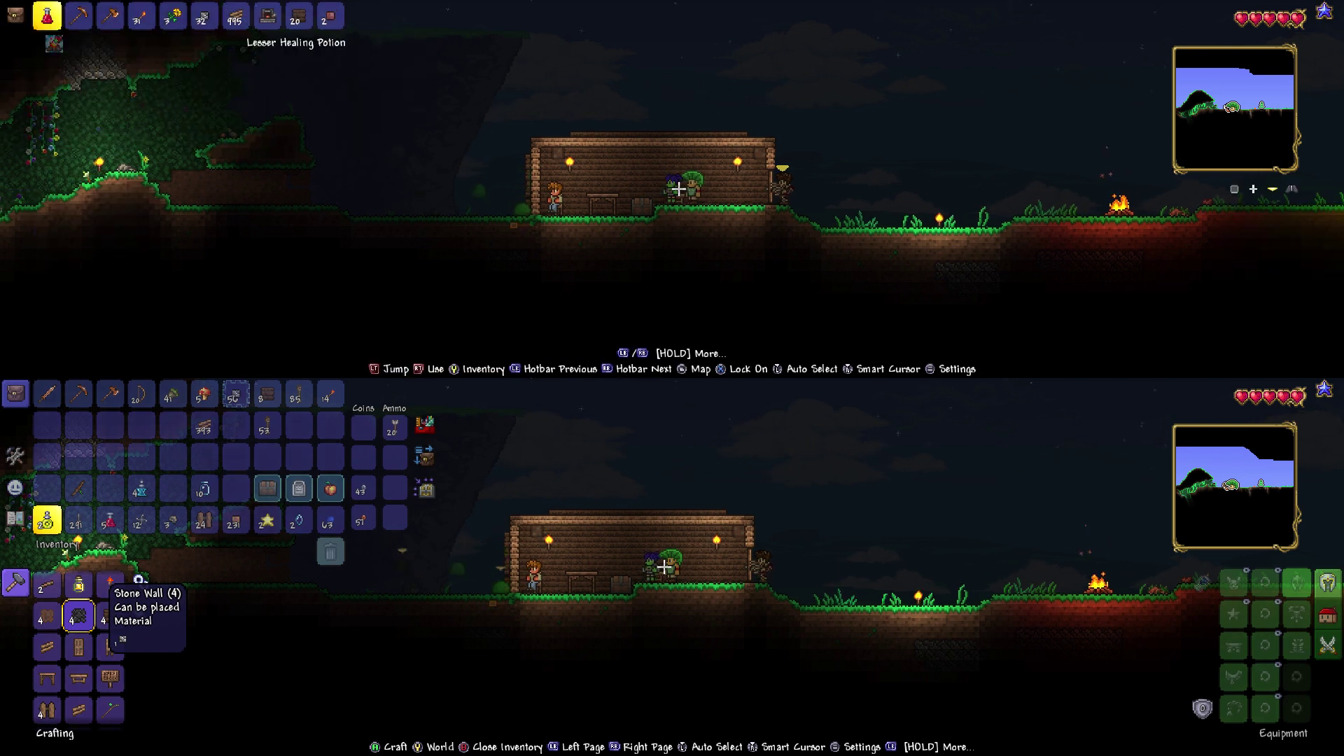
pyautogui.press('Left')
pyautogui.press('Left')
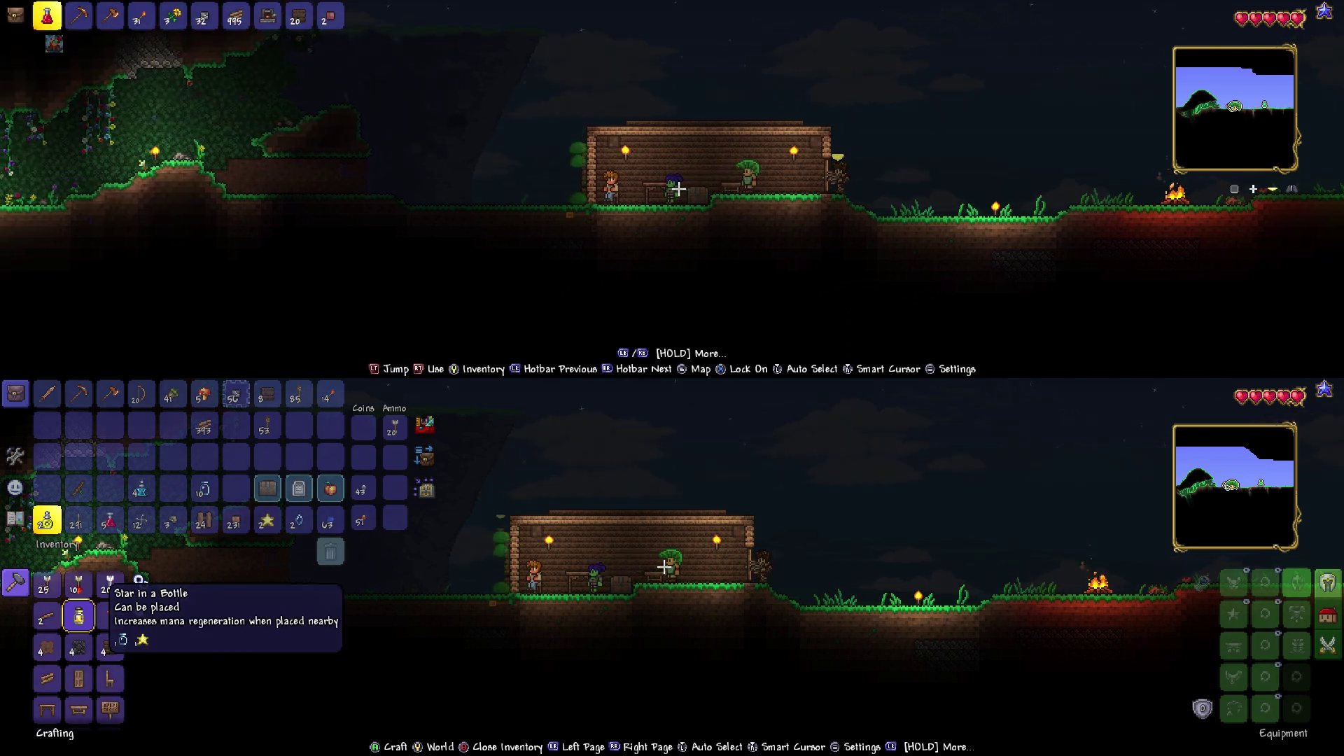
# - Walk the top player through the house, equipping the Copper Pickaxe from hotbar slot 2
pyautogui.press('Left')
pyautogui.press('Down')
pyautogui.press('Up')
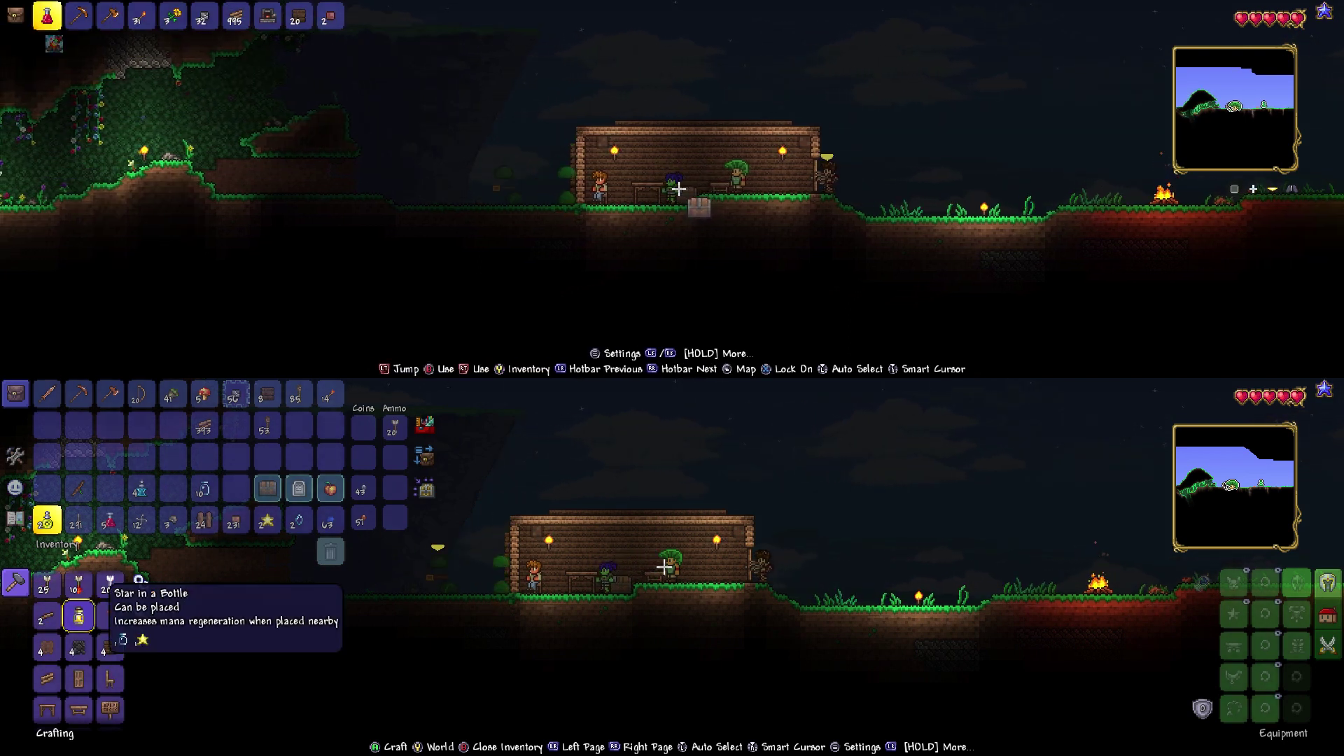
pyautogui.press('Left')
pyautogui.press('2')
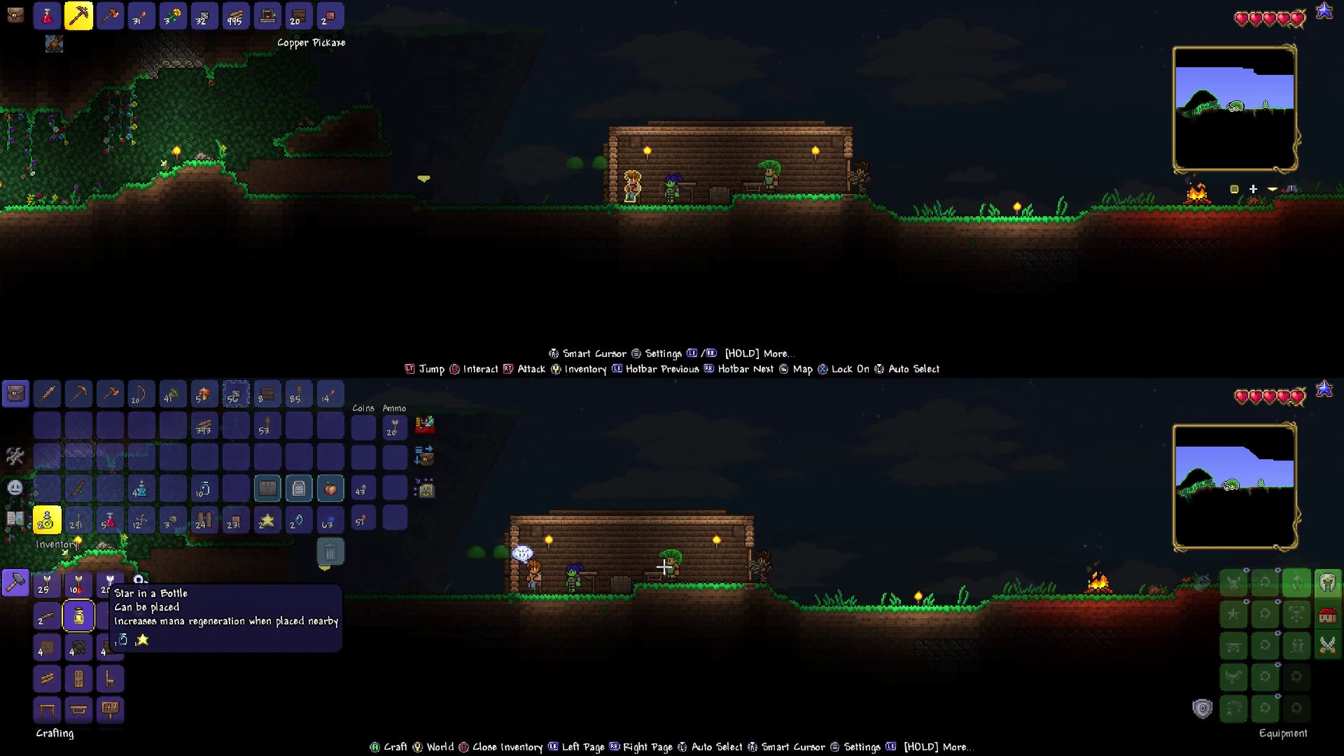
pyautogui.press('Right')
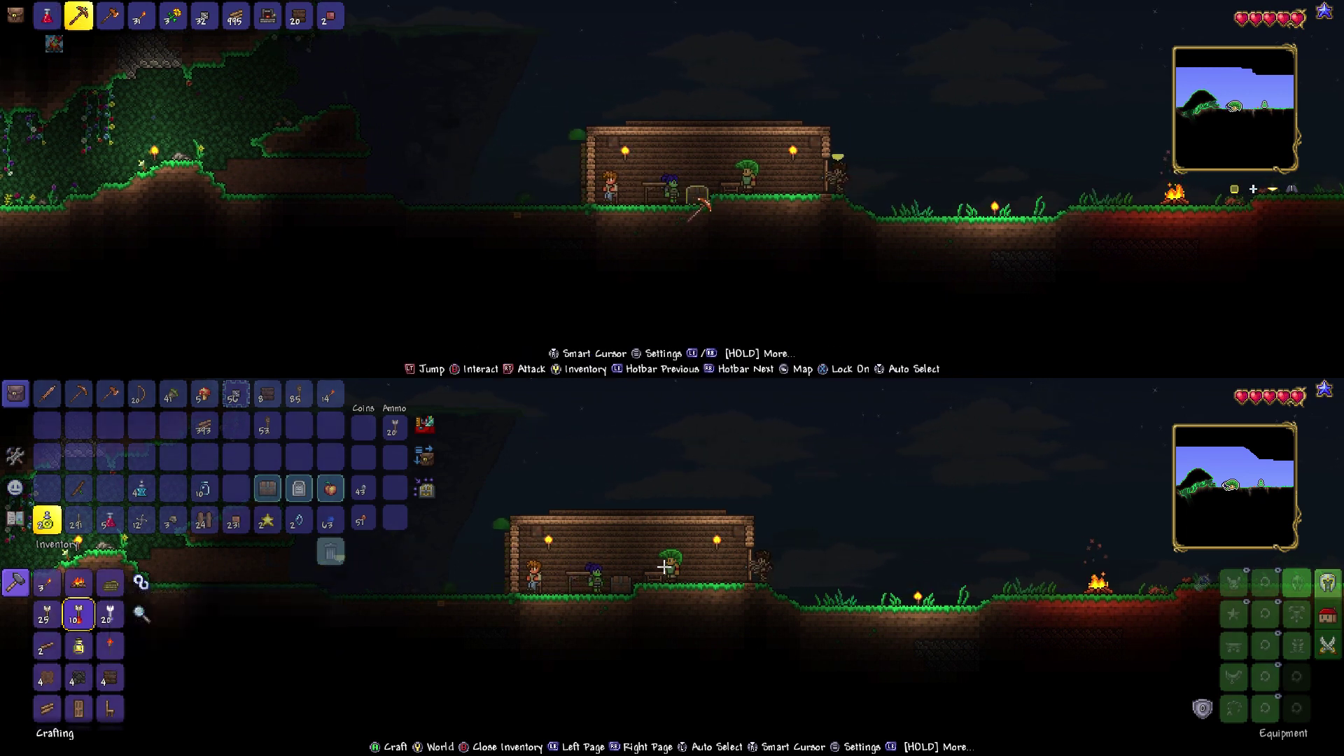
pyautogui.press('Up')
# - View the Tiki Torch and Wood Platform recipes
pyautogui.press('Right')
pyautogui.press('Right')
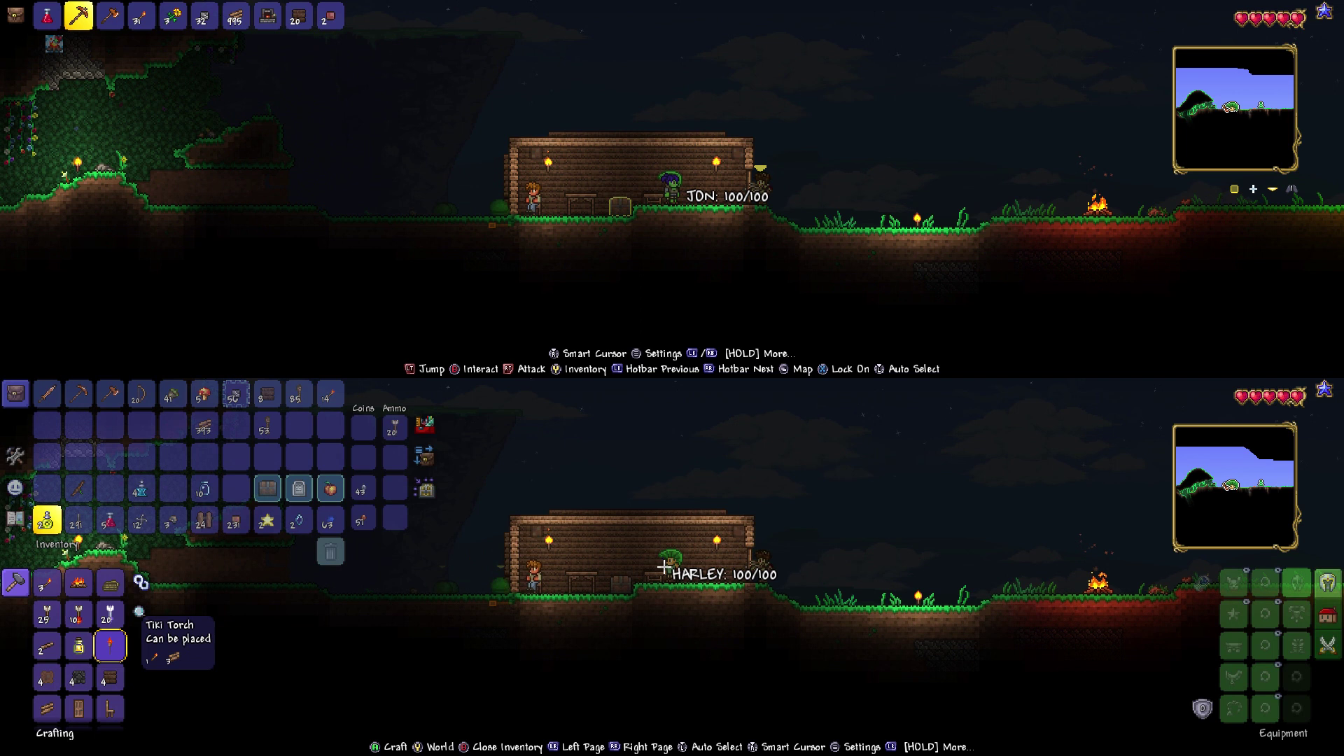
pyautogui.press('Left')
pyautogui.press('Right')
pyautogui.press('Left')
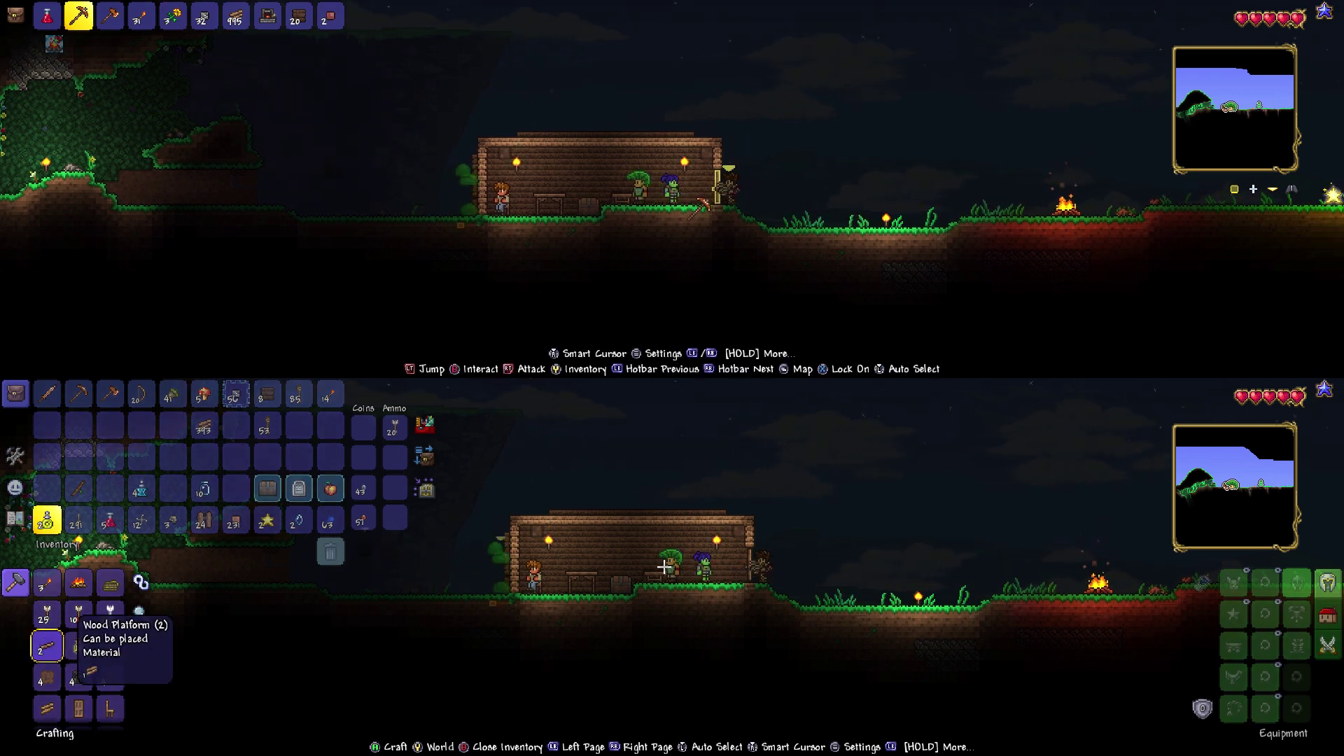
# - Check the Flaming Arrow and Jester's Arrow recipes
pyautogui.press('Up')
pyautogui.press('Right')
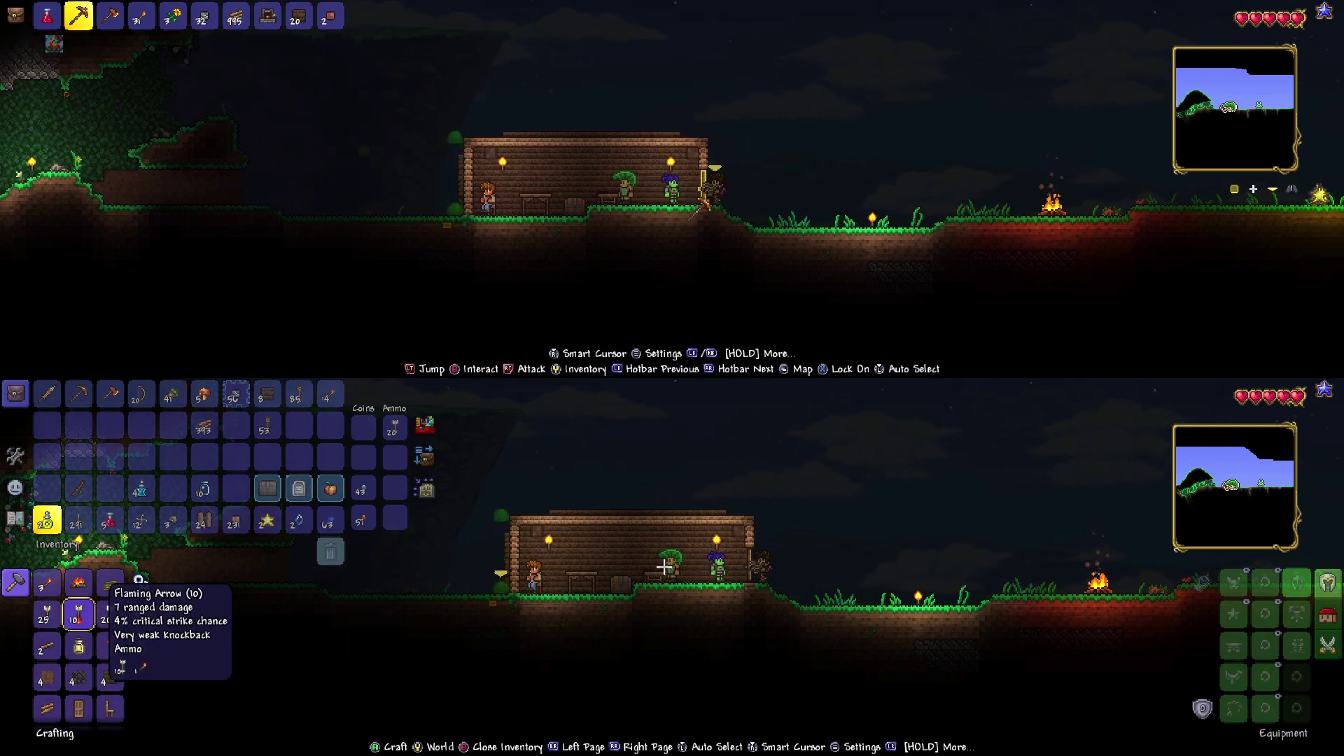
pyautogui.press('Down')
pyautogui.press('Up')
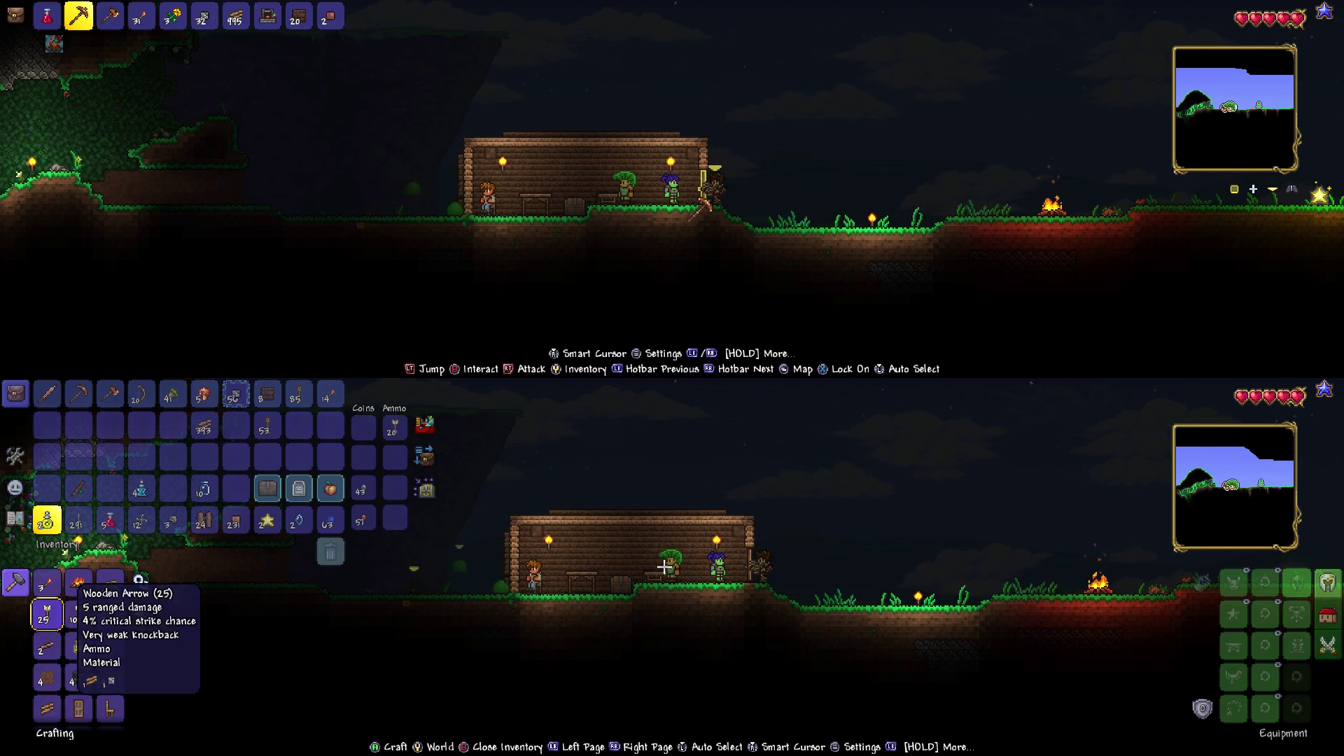
pyautogui.press('Right')
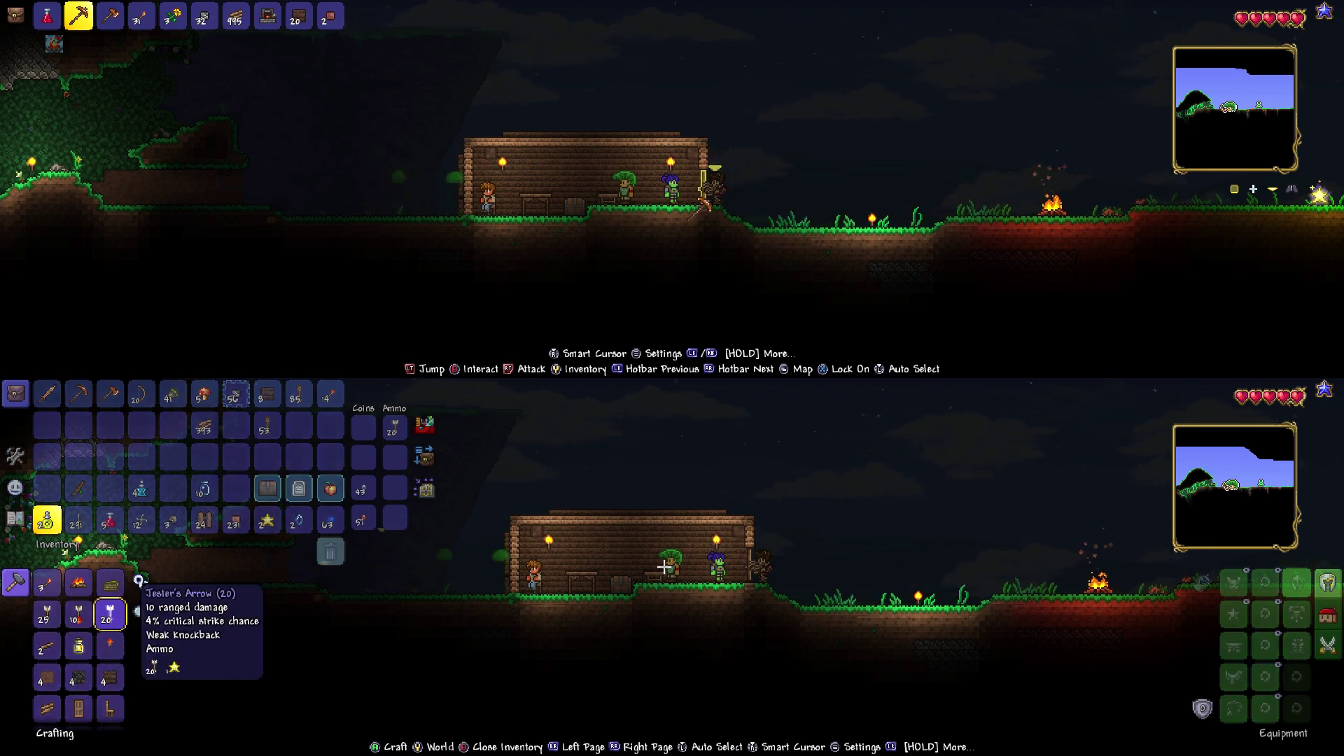
# - Check the Rope Coil recipe and the Campfire's required ingredients
pyautogui.press('Up')
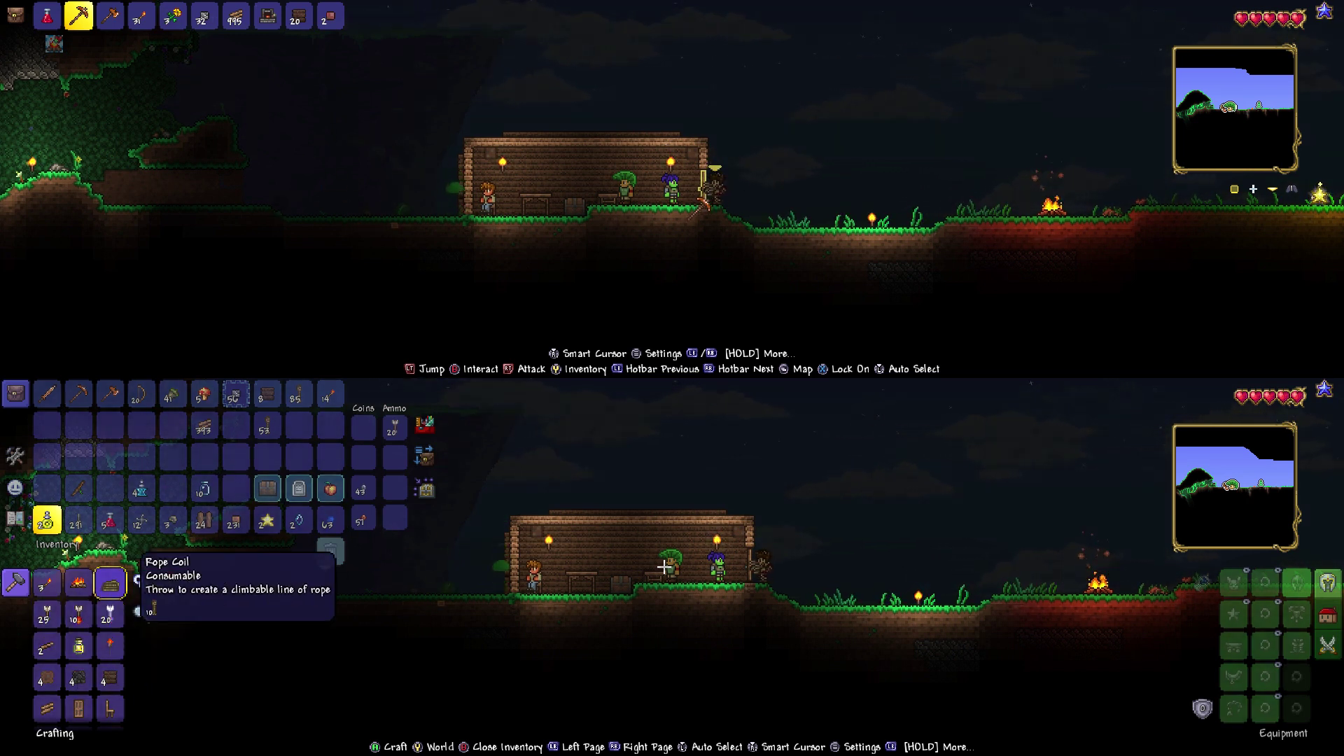
pyautogui.press('Up')
pyautogui.press('Down')
pyautogui.press('Left')
pyautogui.press('Left')
pyautogui.press('Right')
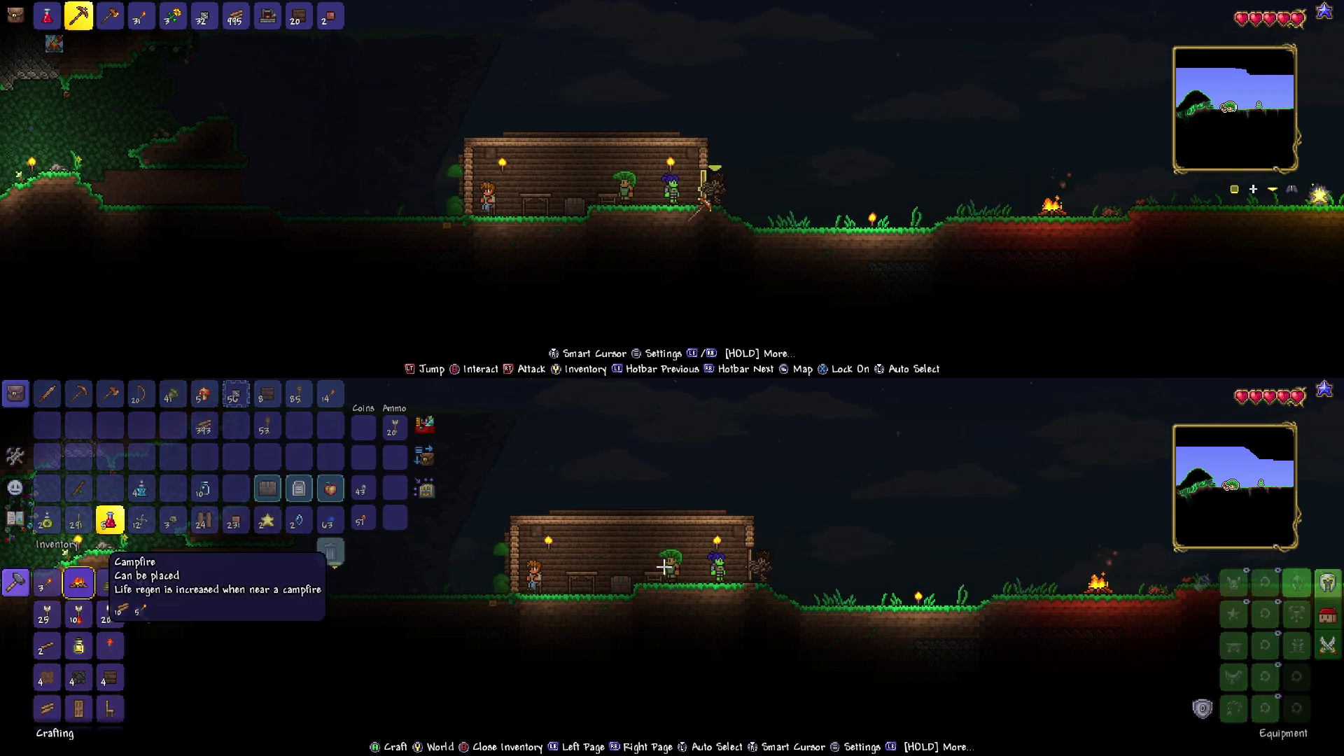
pyautogui.press('Right')
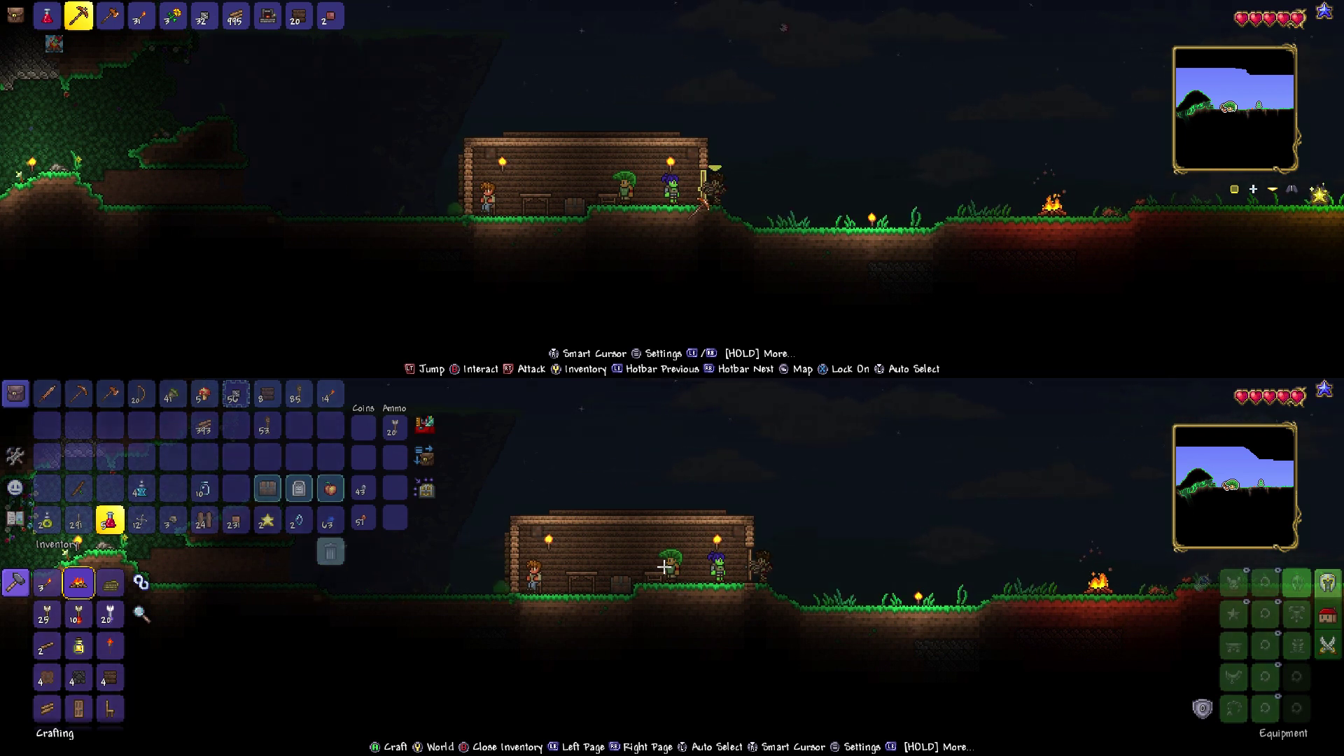
# - Close the bottom player's crafting menu, ready the Hasty Wooden Bow, then reopen the inventory
pyautogui.press('Escape')
pyautogui.scroll(-2, 664, 567)
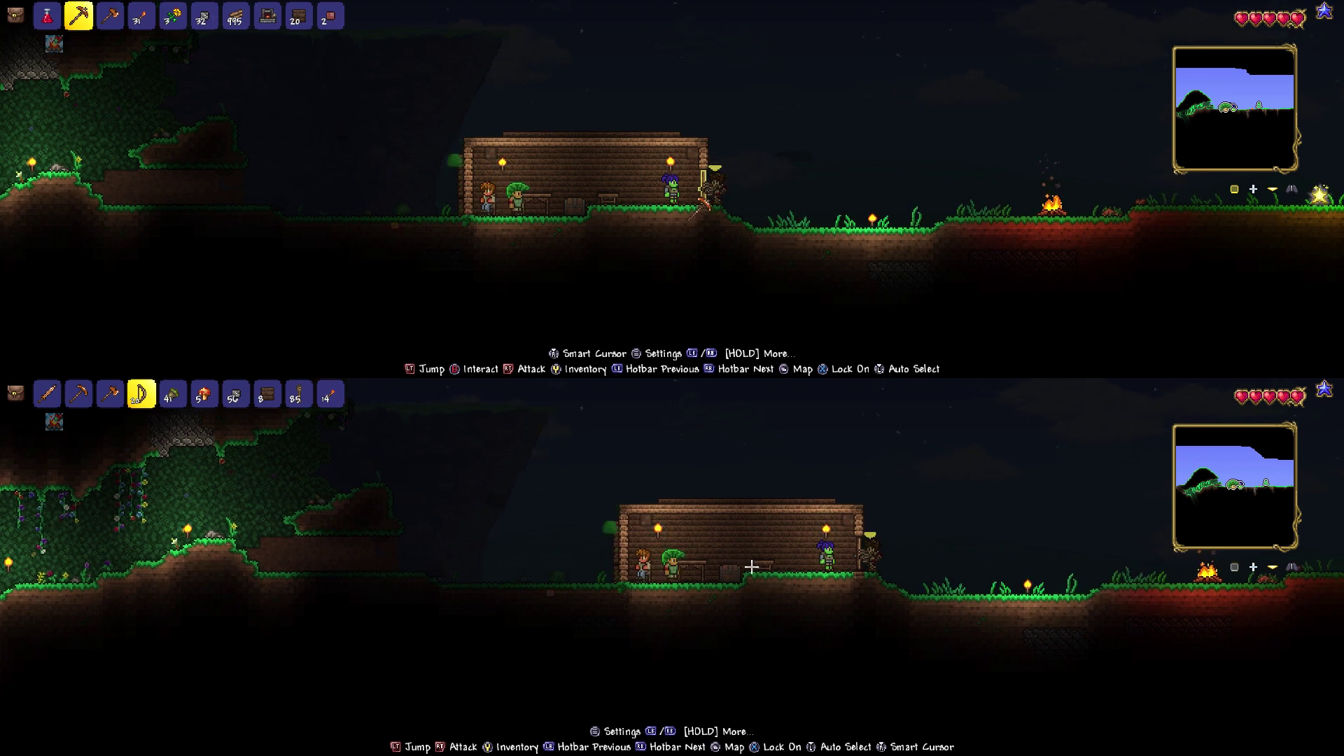
pyautogui.press('Escape')
# - Swap the Chest into the bottom player's torch hotbar slot and close the inventory
pyautogui.press('Down')
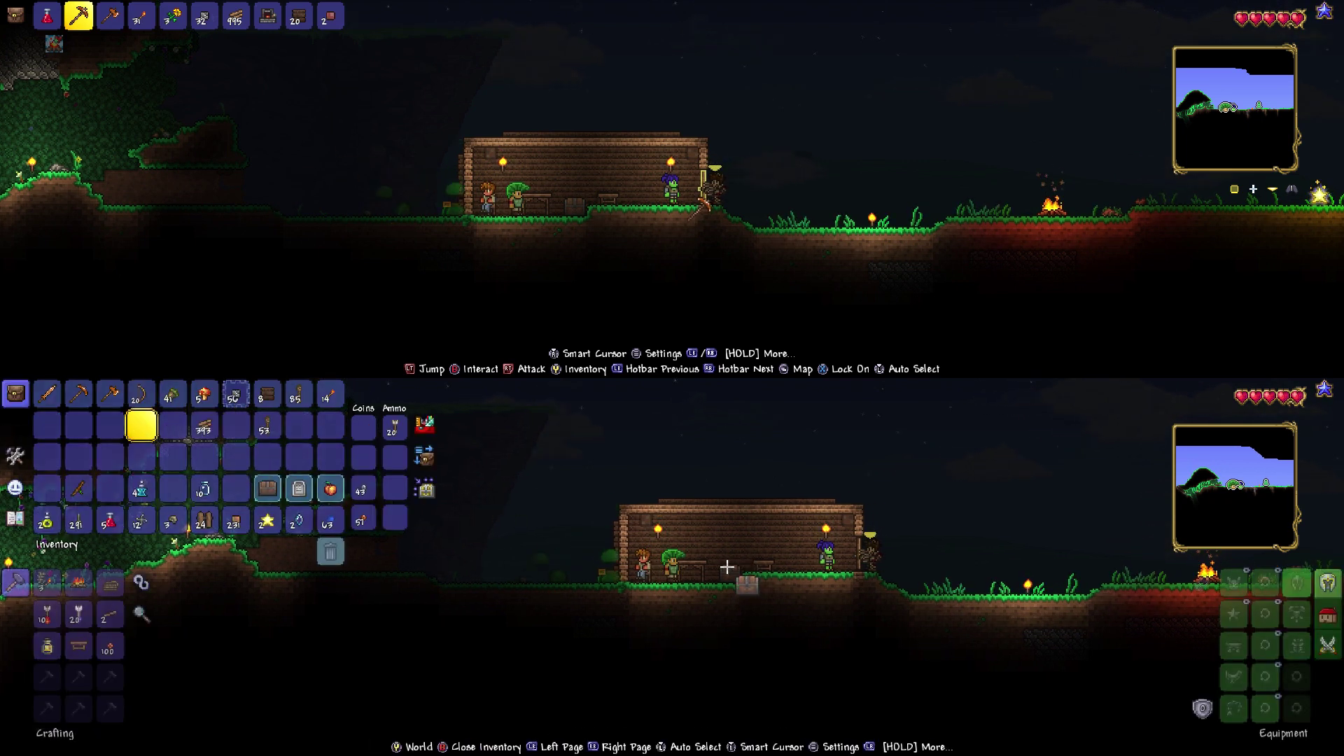
pyautogui.press('Right')
pyautogui.press('Right')
pyautogui.press('Right')
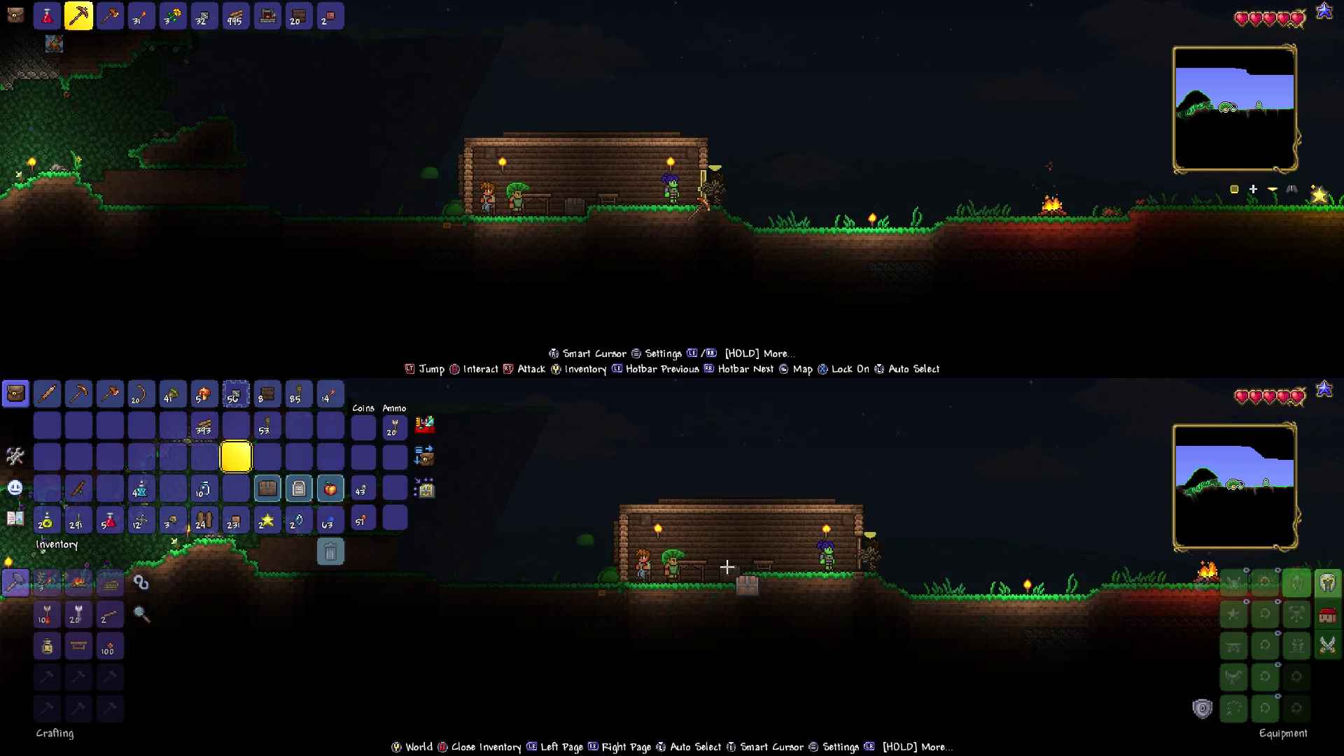
pyautogui.press('Down')
pyautogui.press('Right')
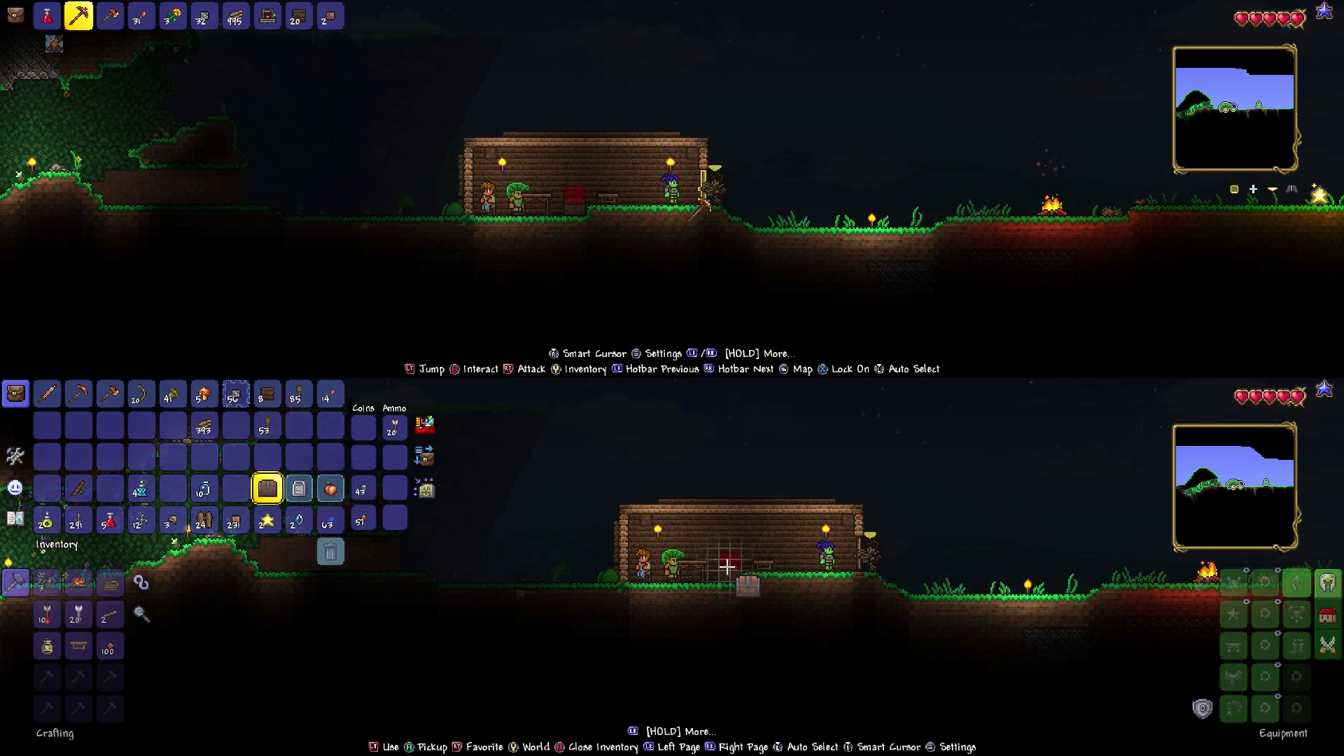
pyautogui.press('Return')
pyautogui.press('Up')
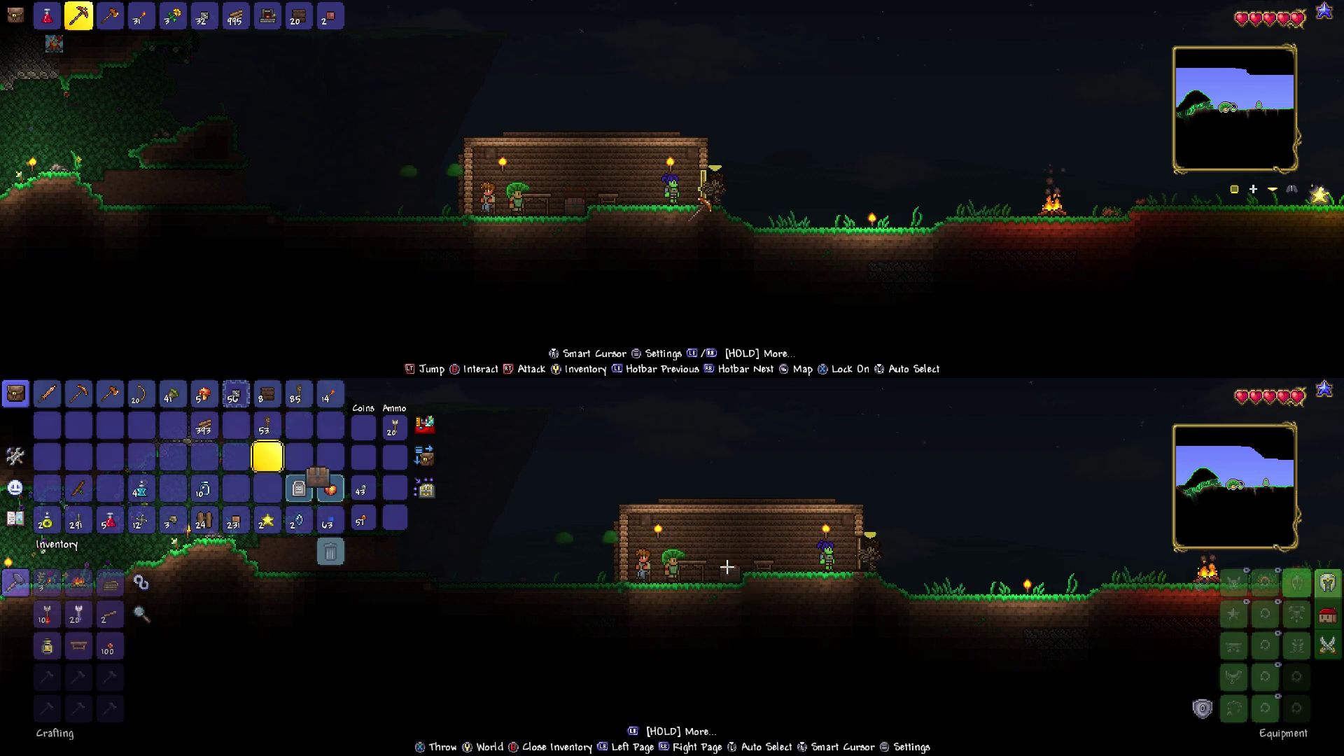
pyautogui.press('Up')
pyautogui.press('Up')
pyautogui.press('Right')
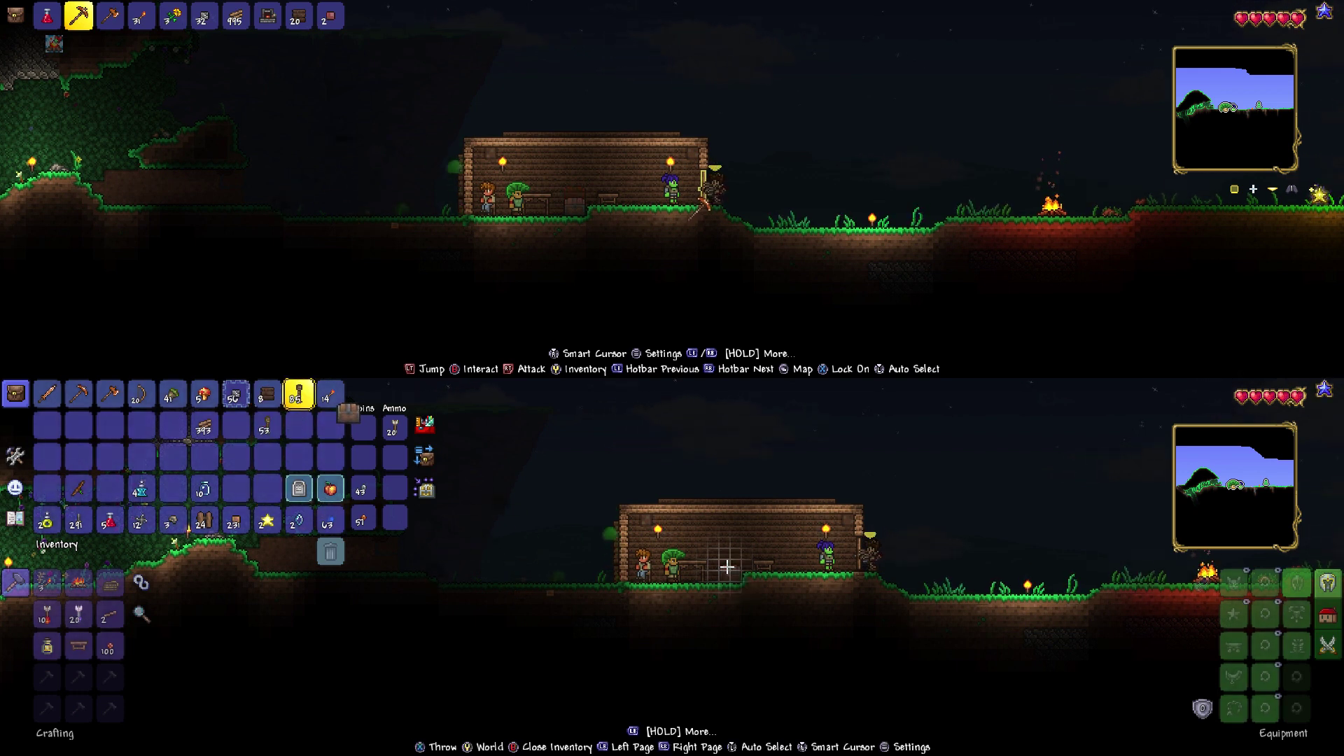
pyautogui.press('Down')
pyautogui.press('Escape')
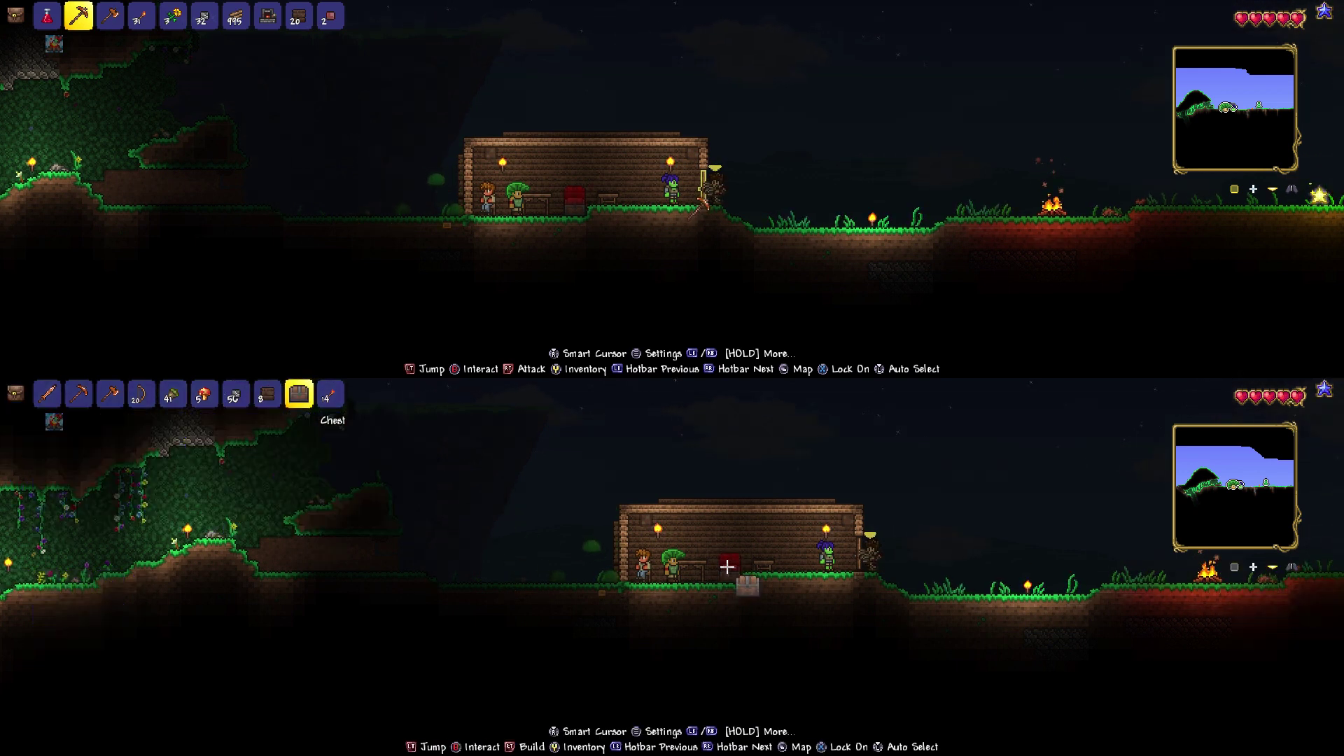
# - Walk the bottom player into the house and place the chest on the floor
pyautogui.press('Right')
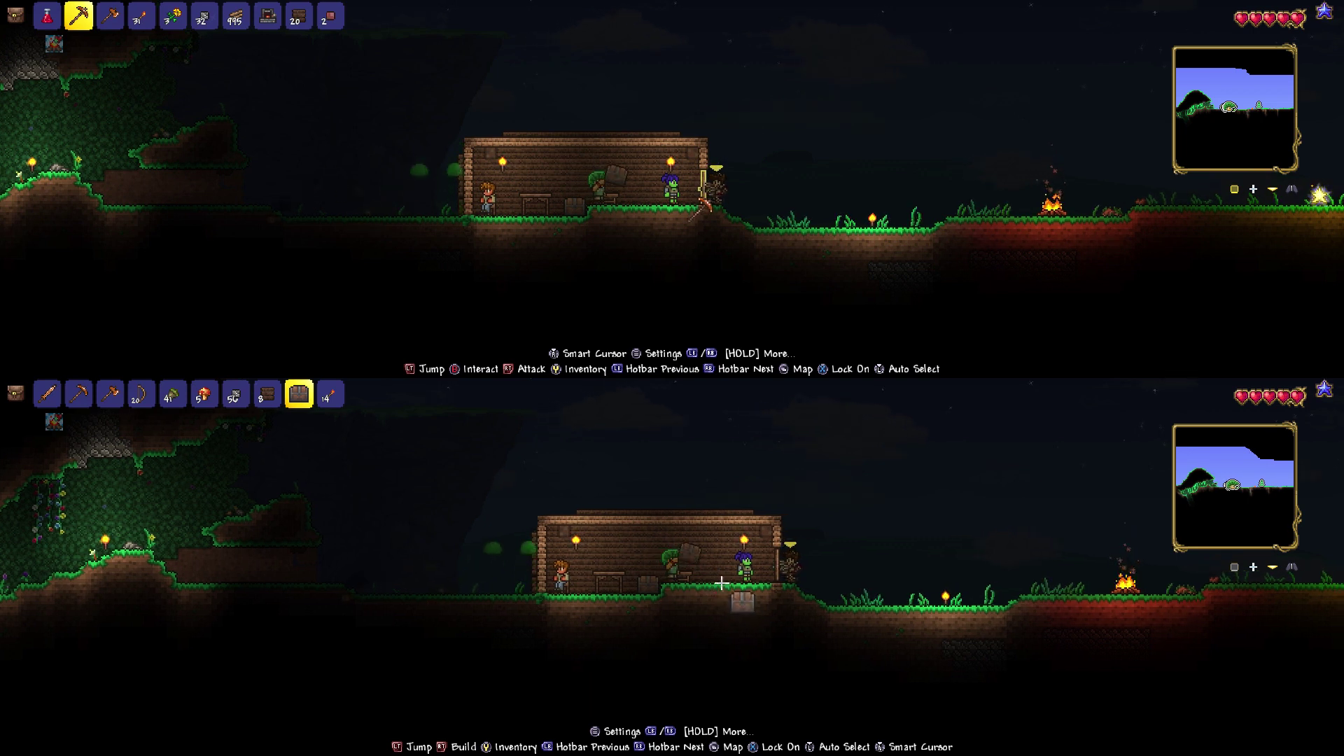
pyautogui.click(714, 567)
pyautogui.press('Left')
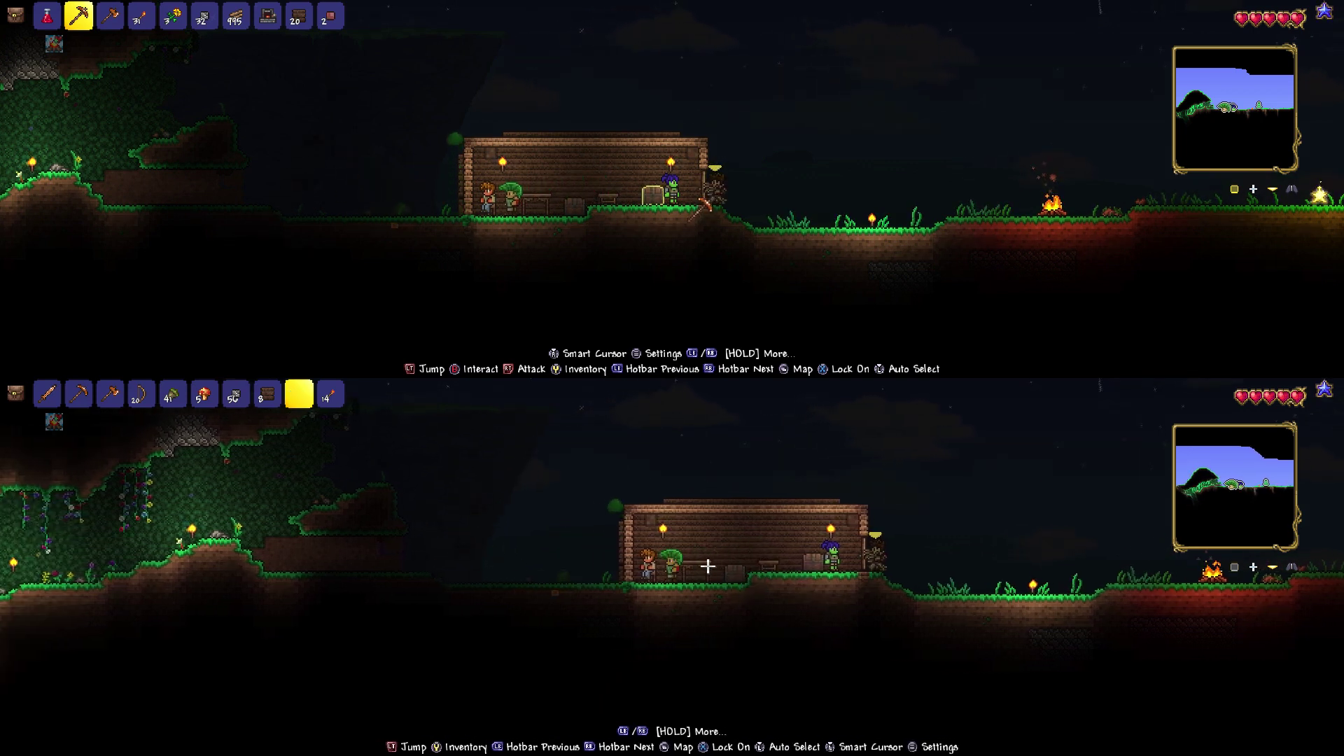
pyautogui.press('Right')
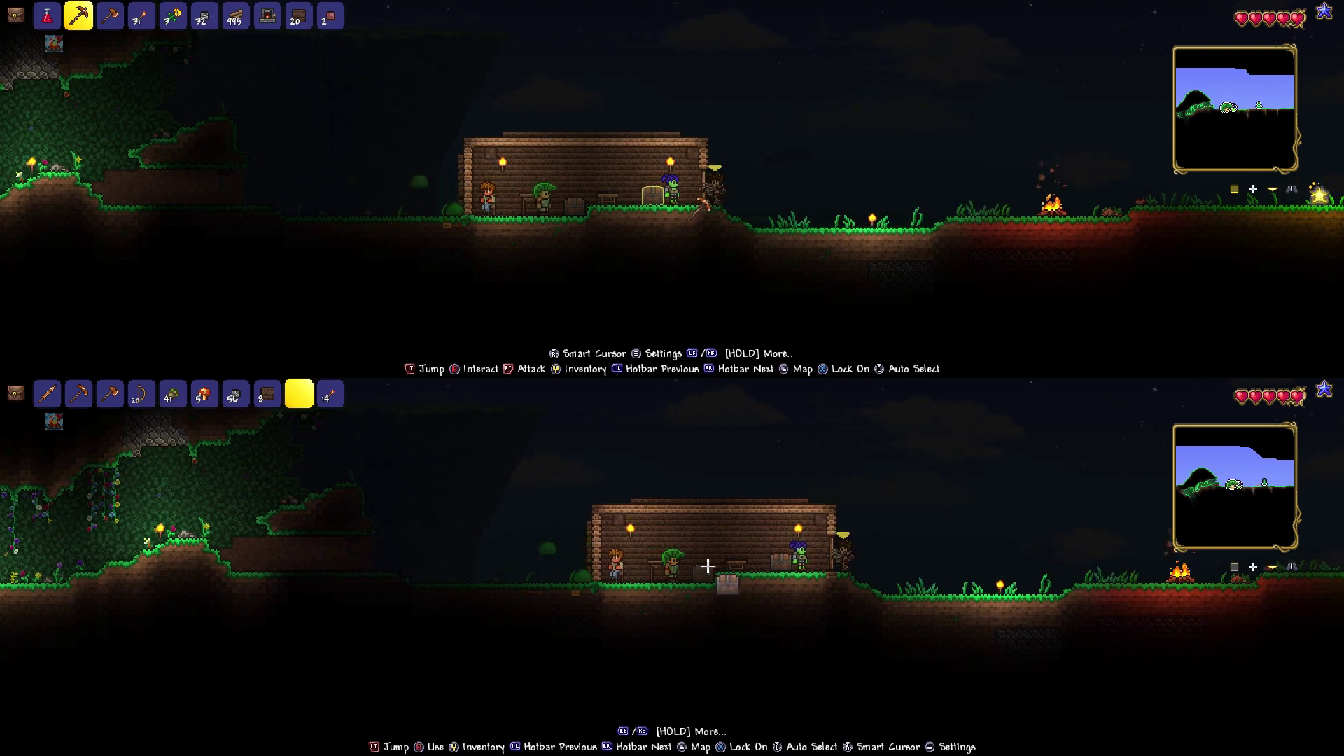
# - Move the top player left against the zombie while the bottom player selects Wood Wall (slot 8)
pyautogui.press('Left')
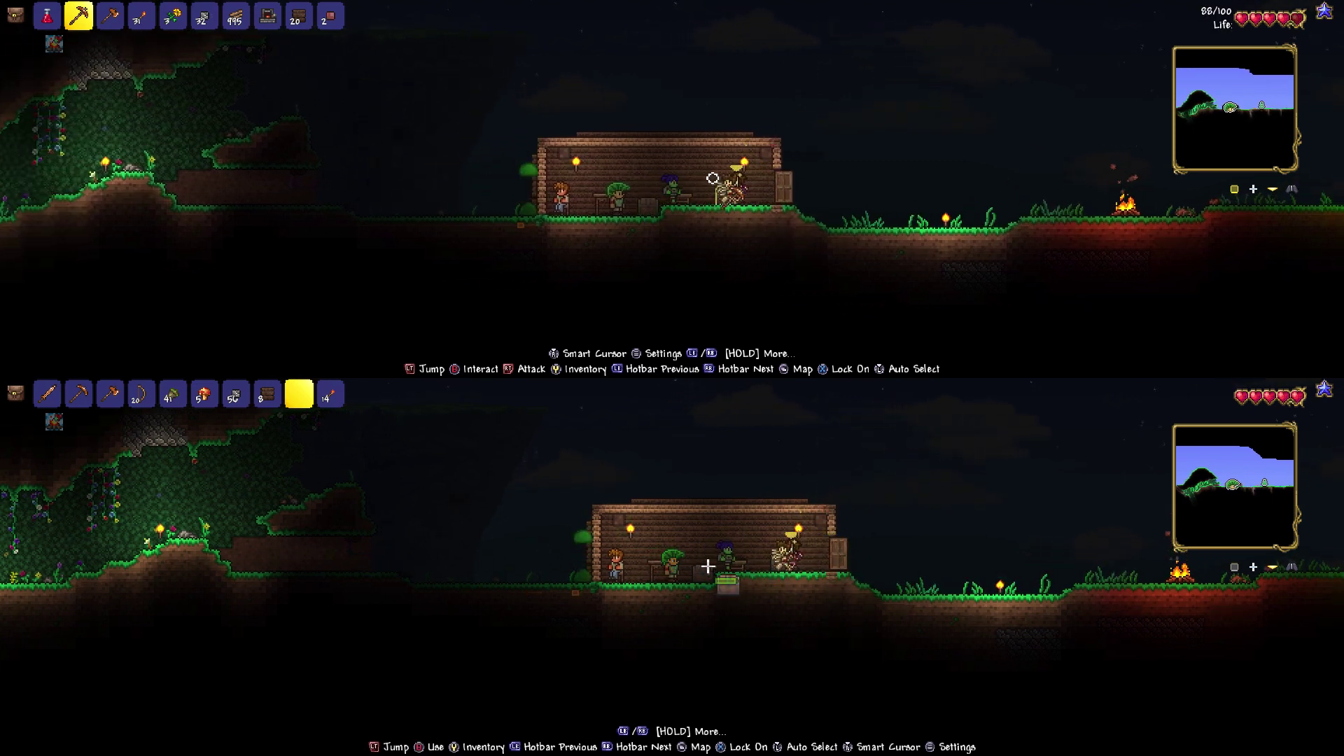
pyautogui.press('Left')
pyautogui.press('8')
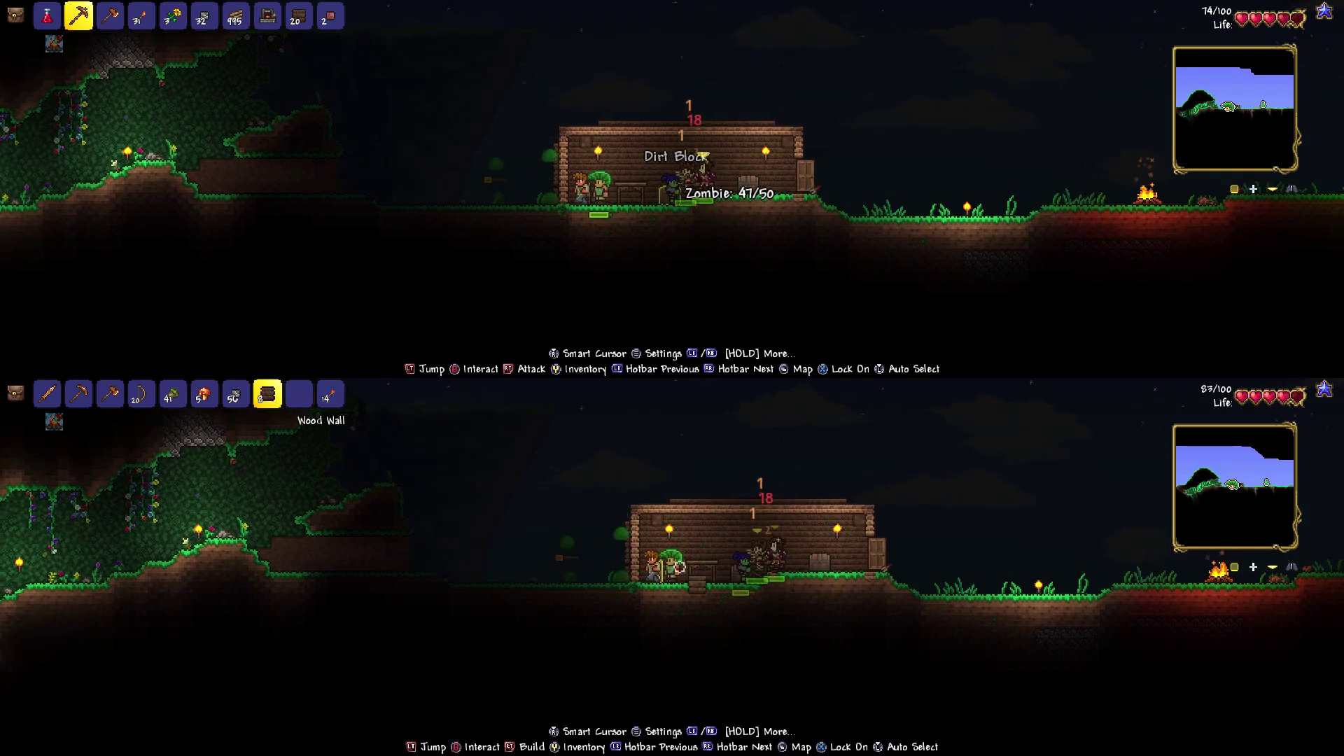
pyautogui.press('Left')
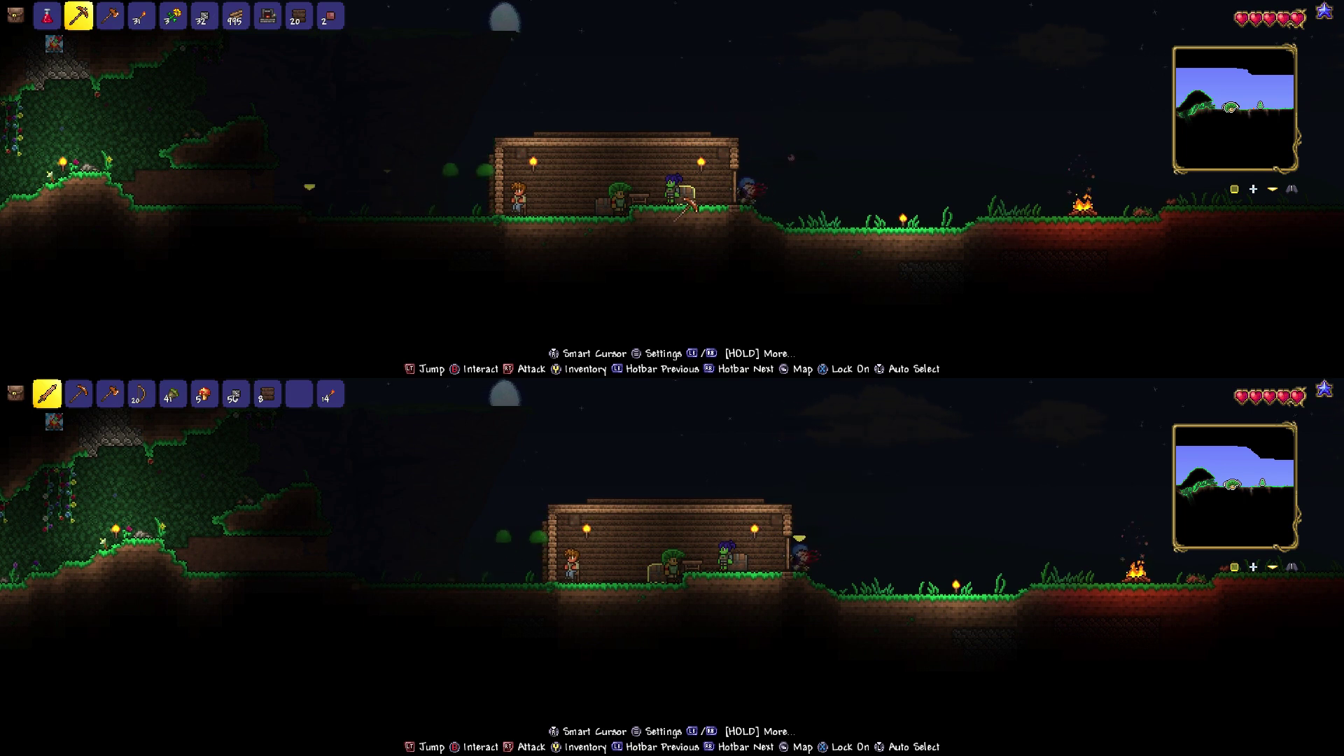
pyautogui.press('a')
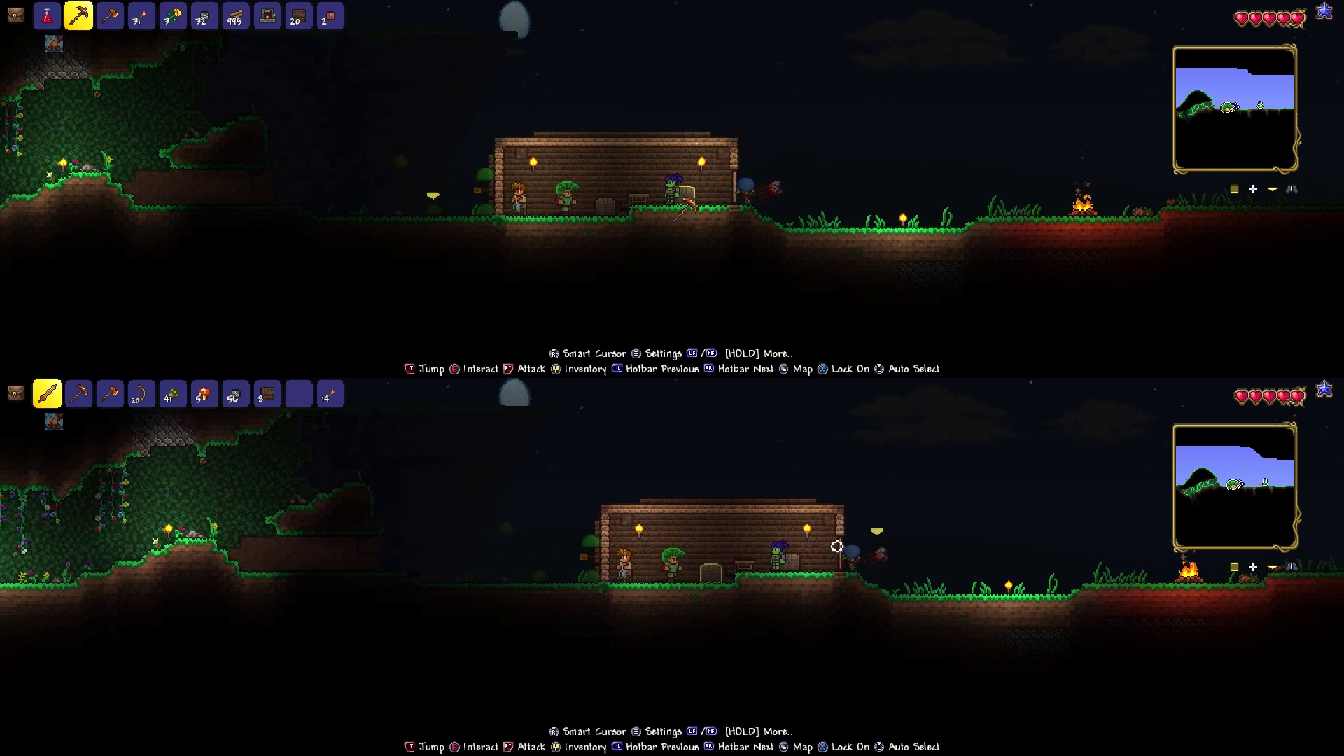
pyautogui.press('d')
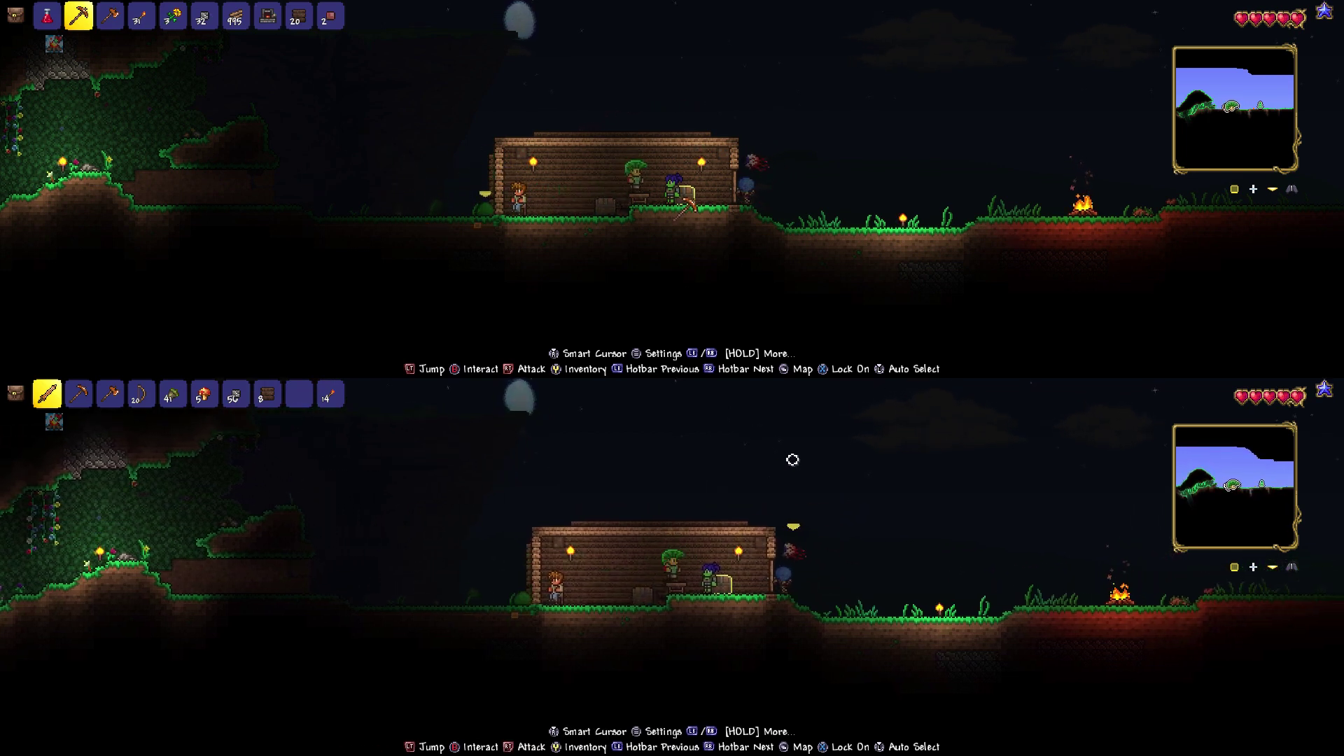
pyautogui.press('a')
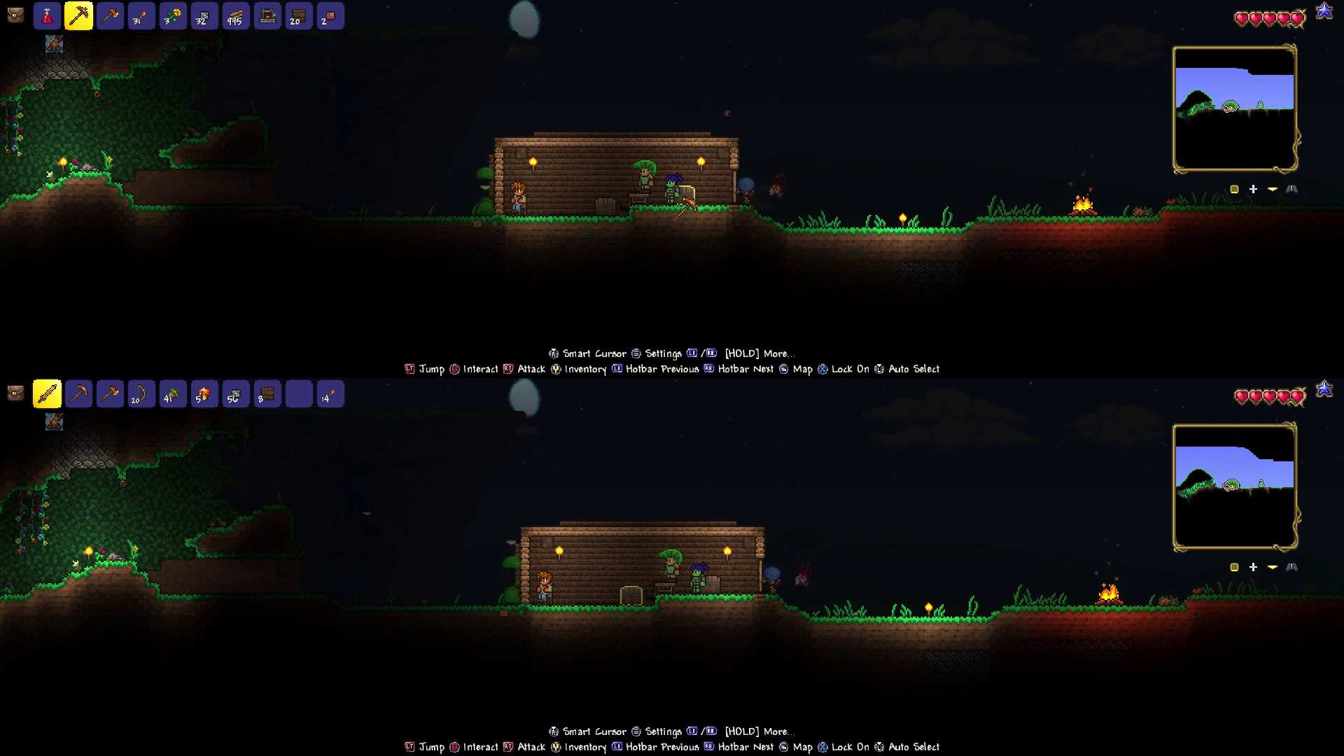